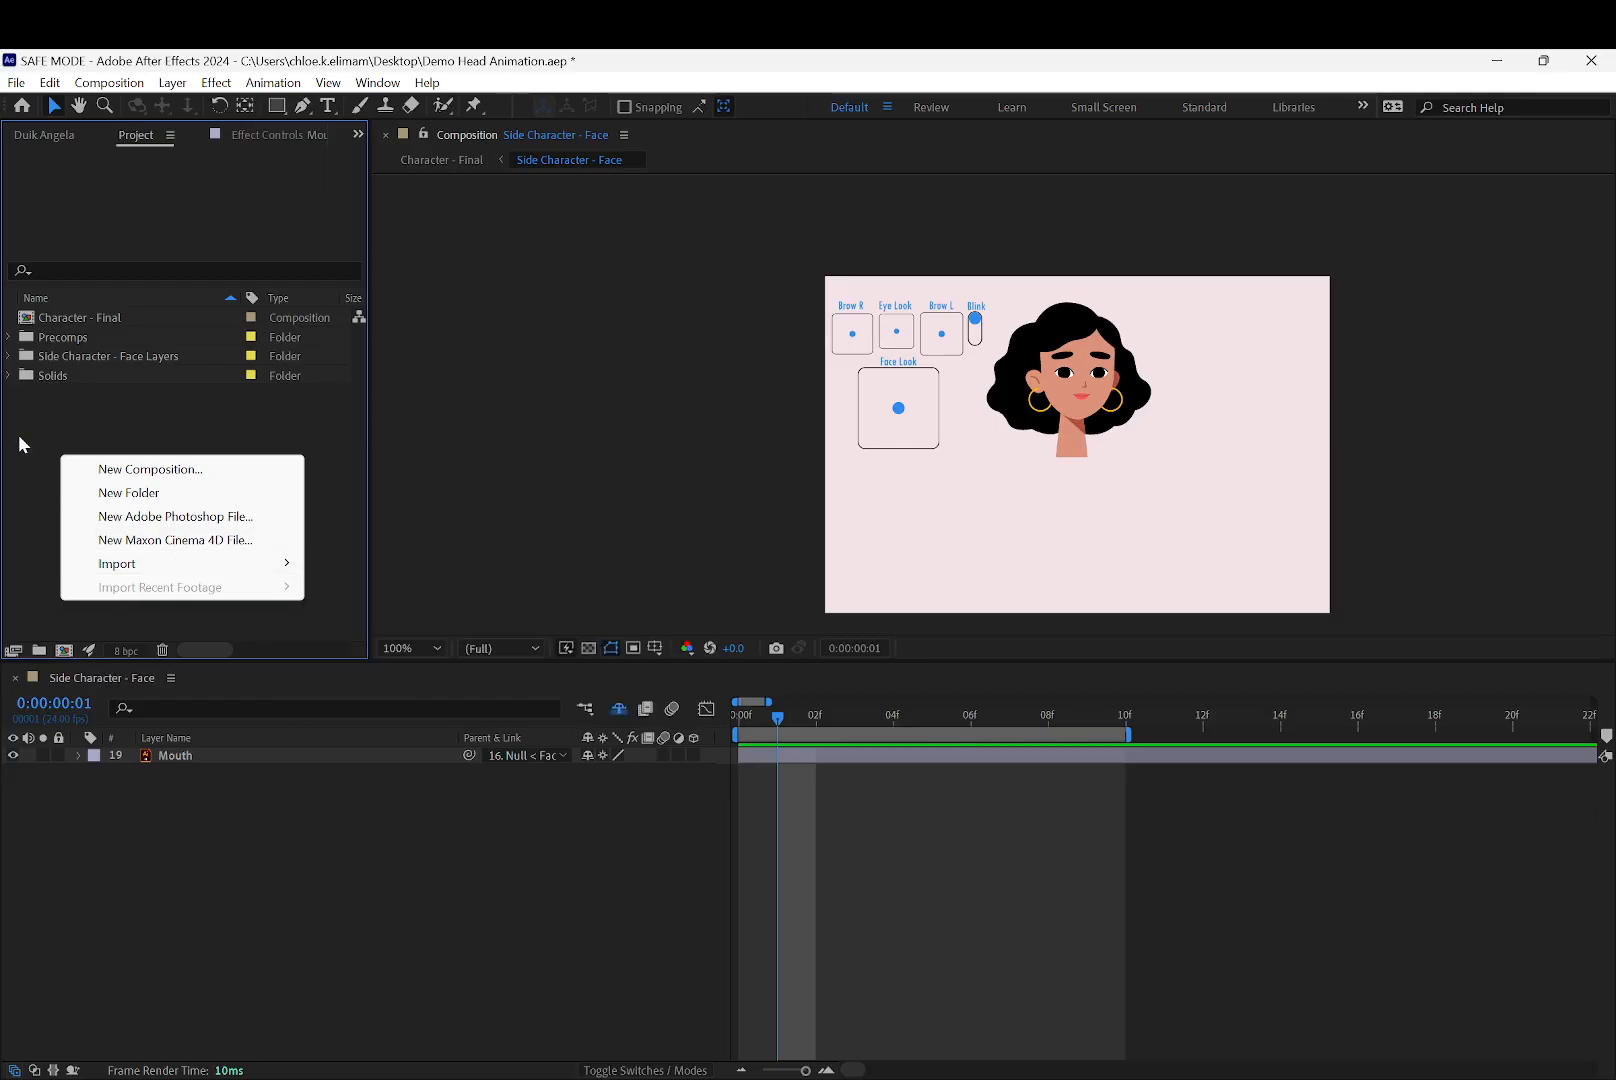
Start a file import and open the mouth-animation-set folder inside Face and Hands Character
right_click(166, 468)
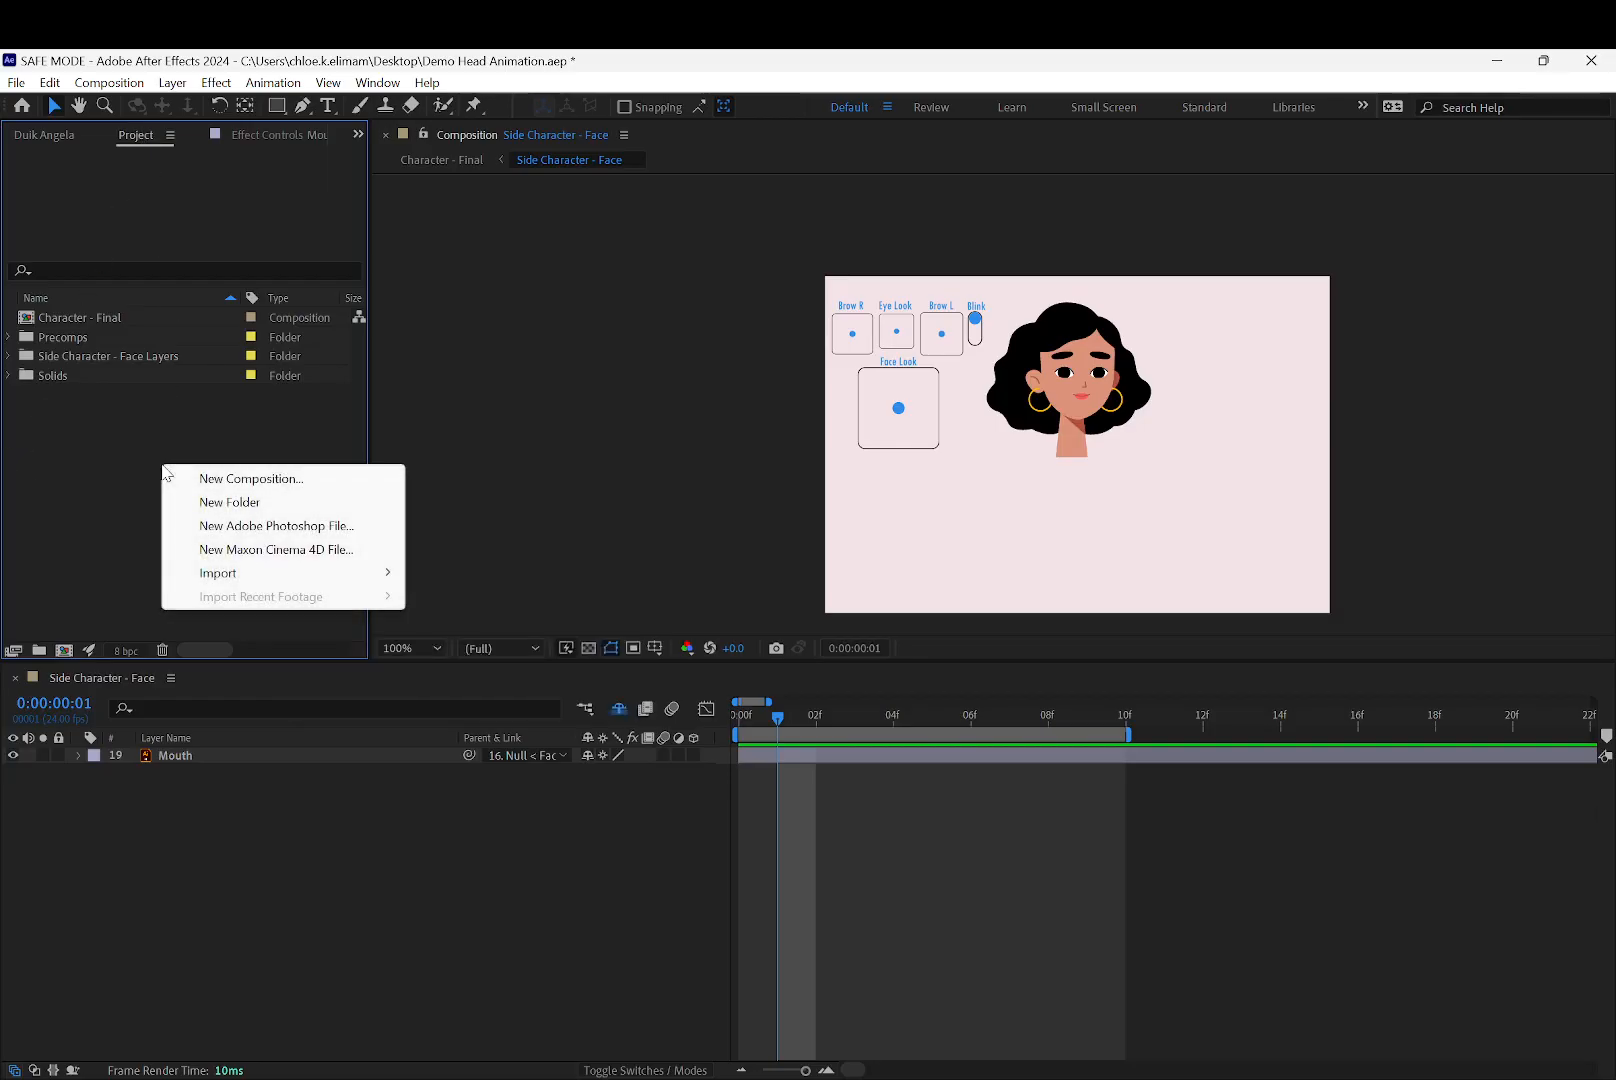
mouse_move(220, 575)
click(492, 575)
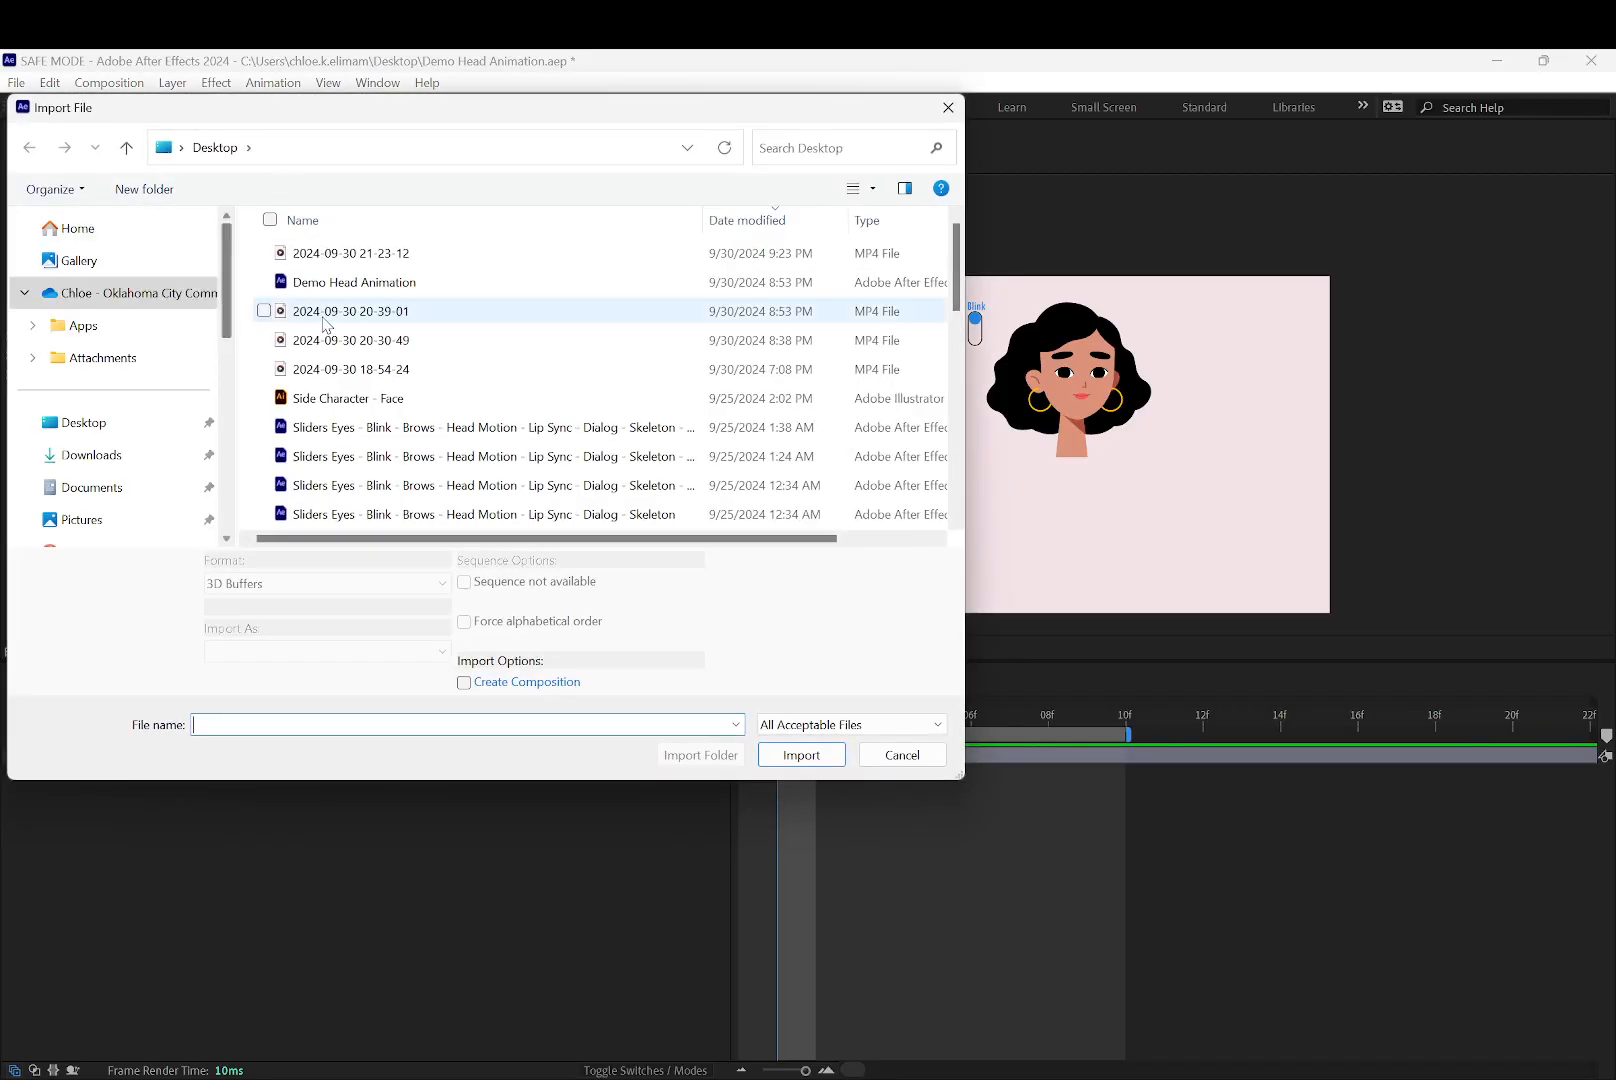
scroll(345, 360, down, 4)
scroll(416, 412, down, 2)
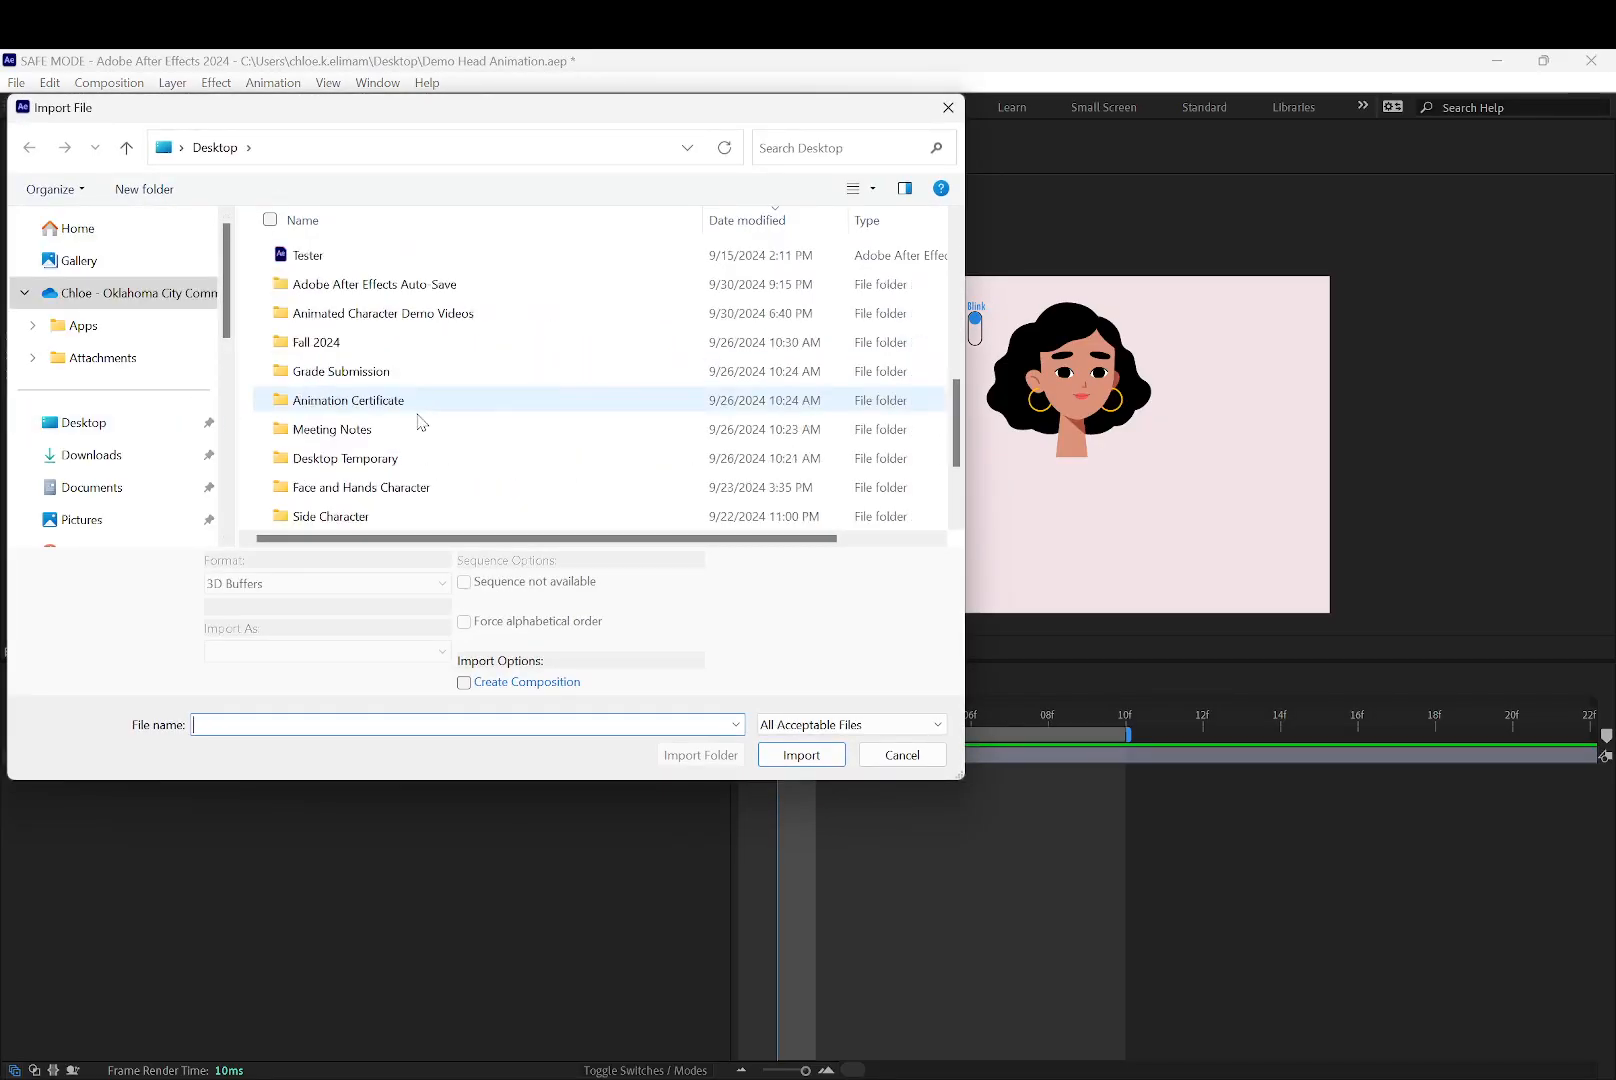
scroll(429, 437, up, 6)
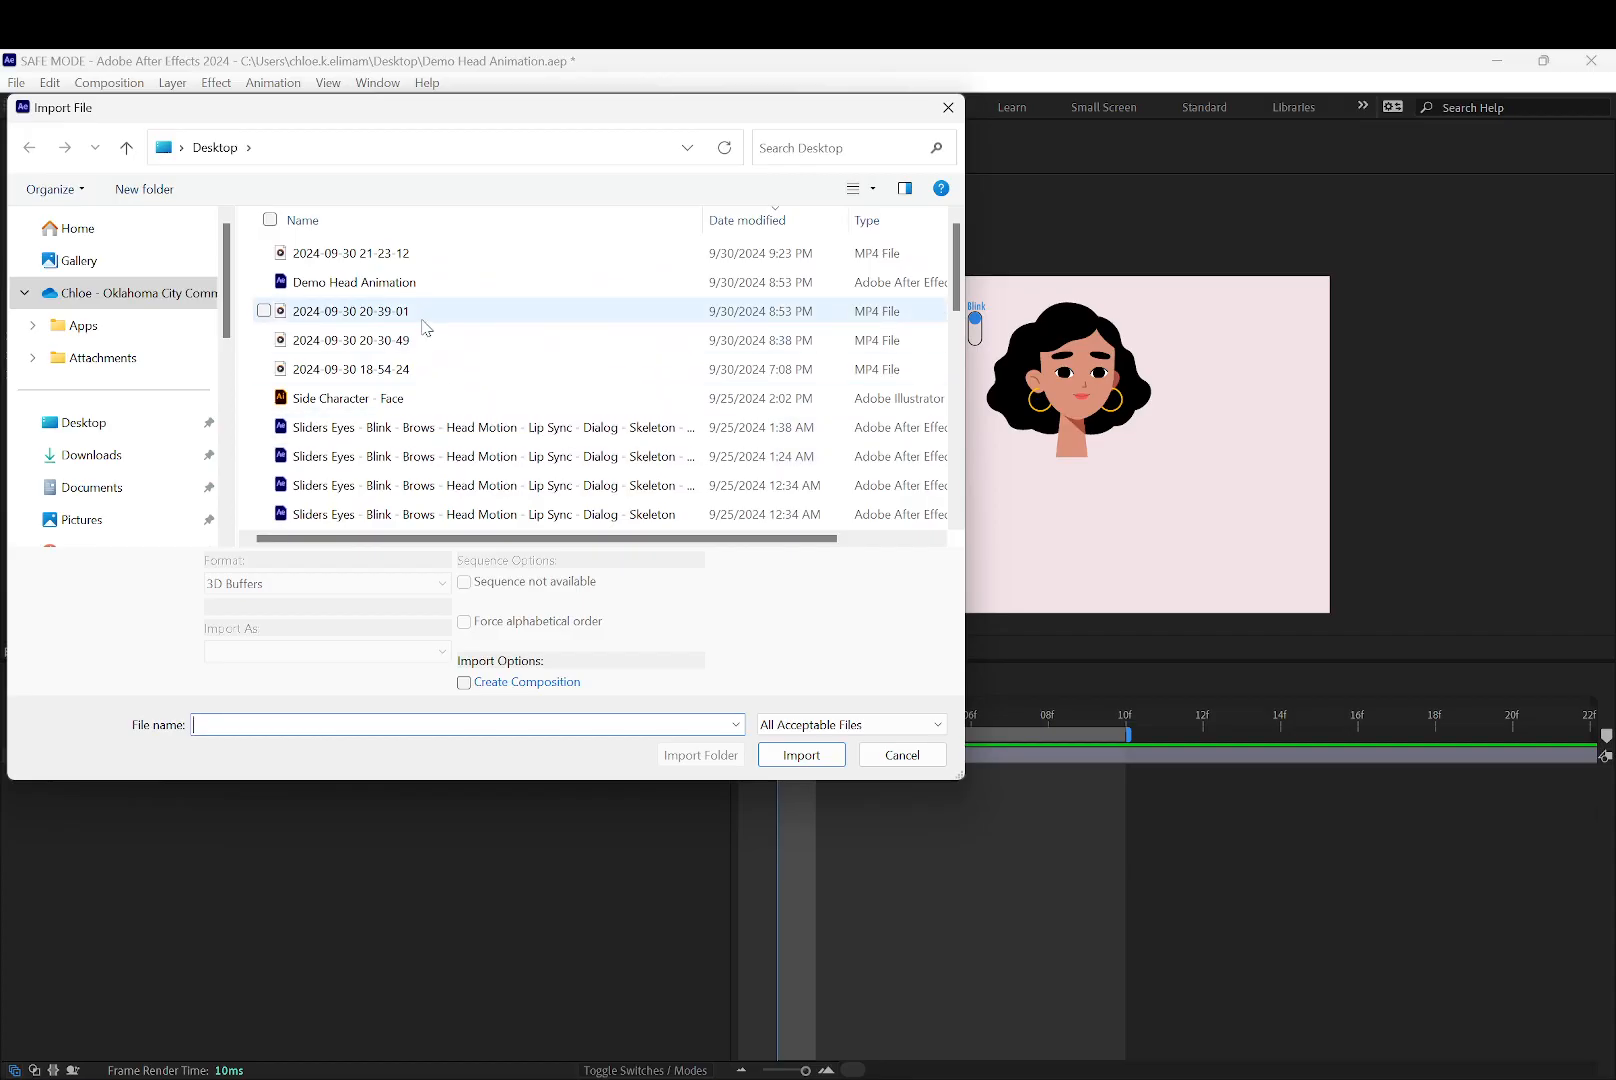
scroll(428, 330, down, 3)
scroll(436, 380, up, 5)
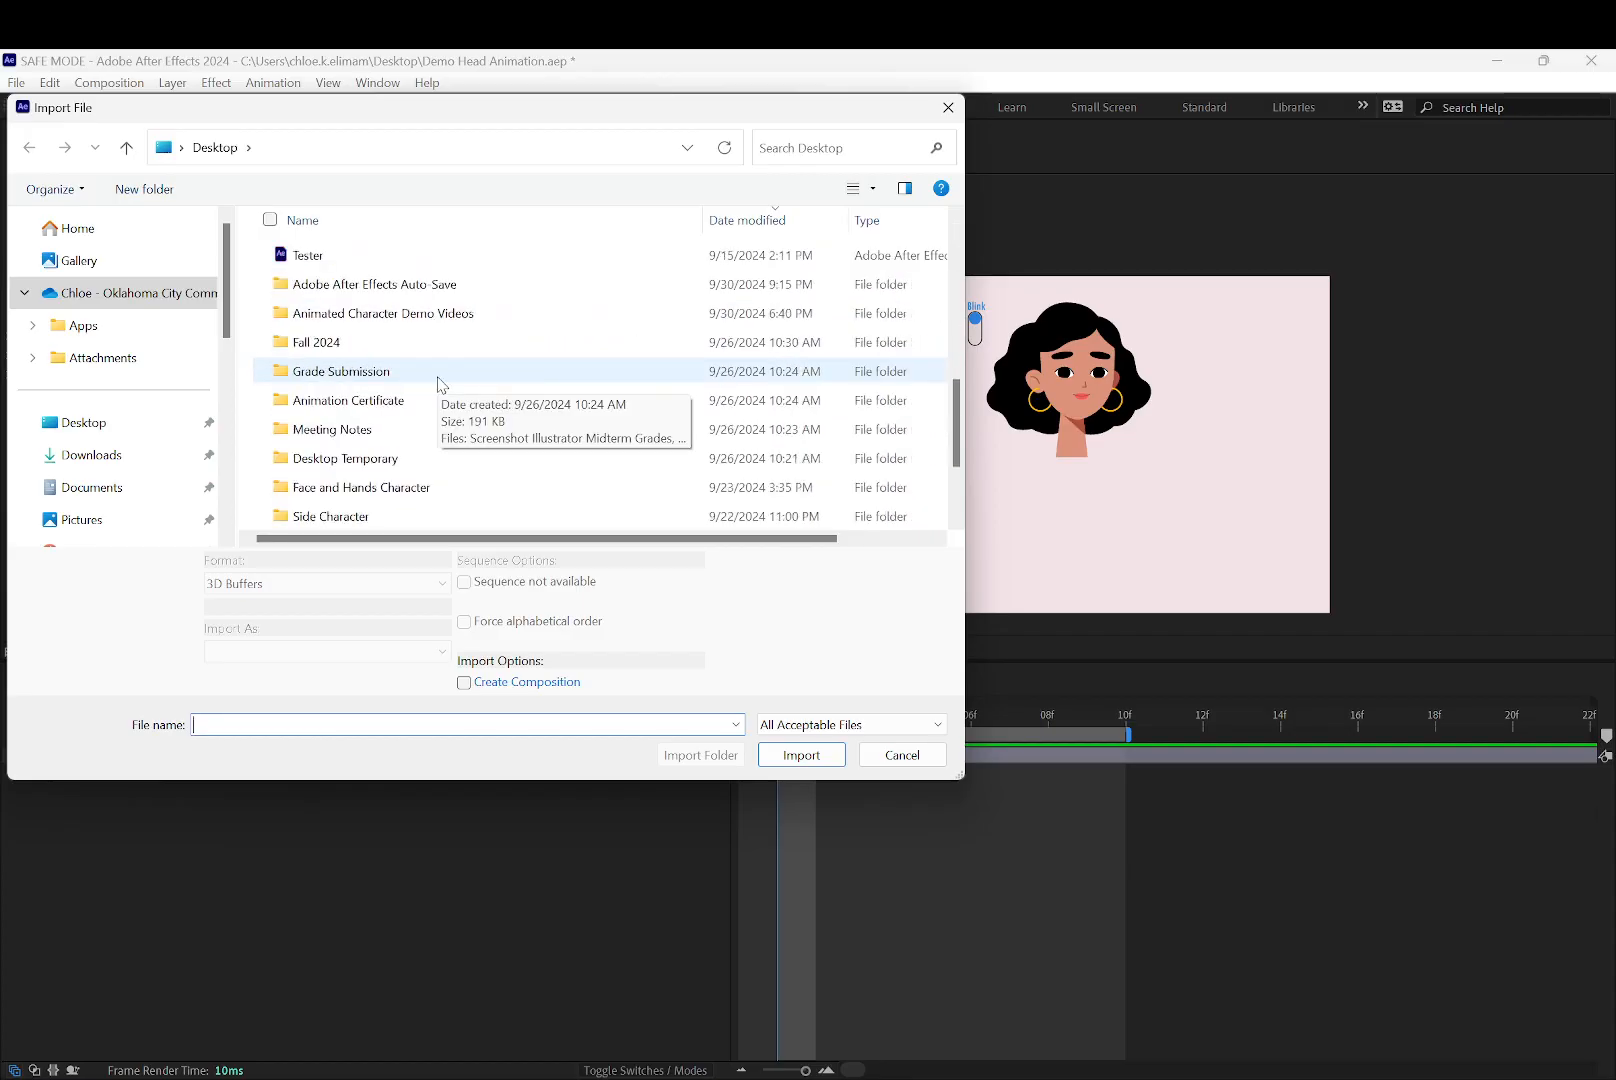
scroll(436, 381, down, 2)
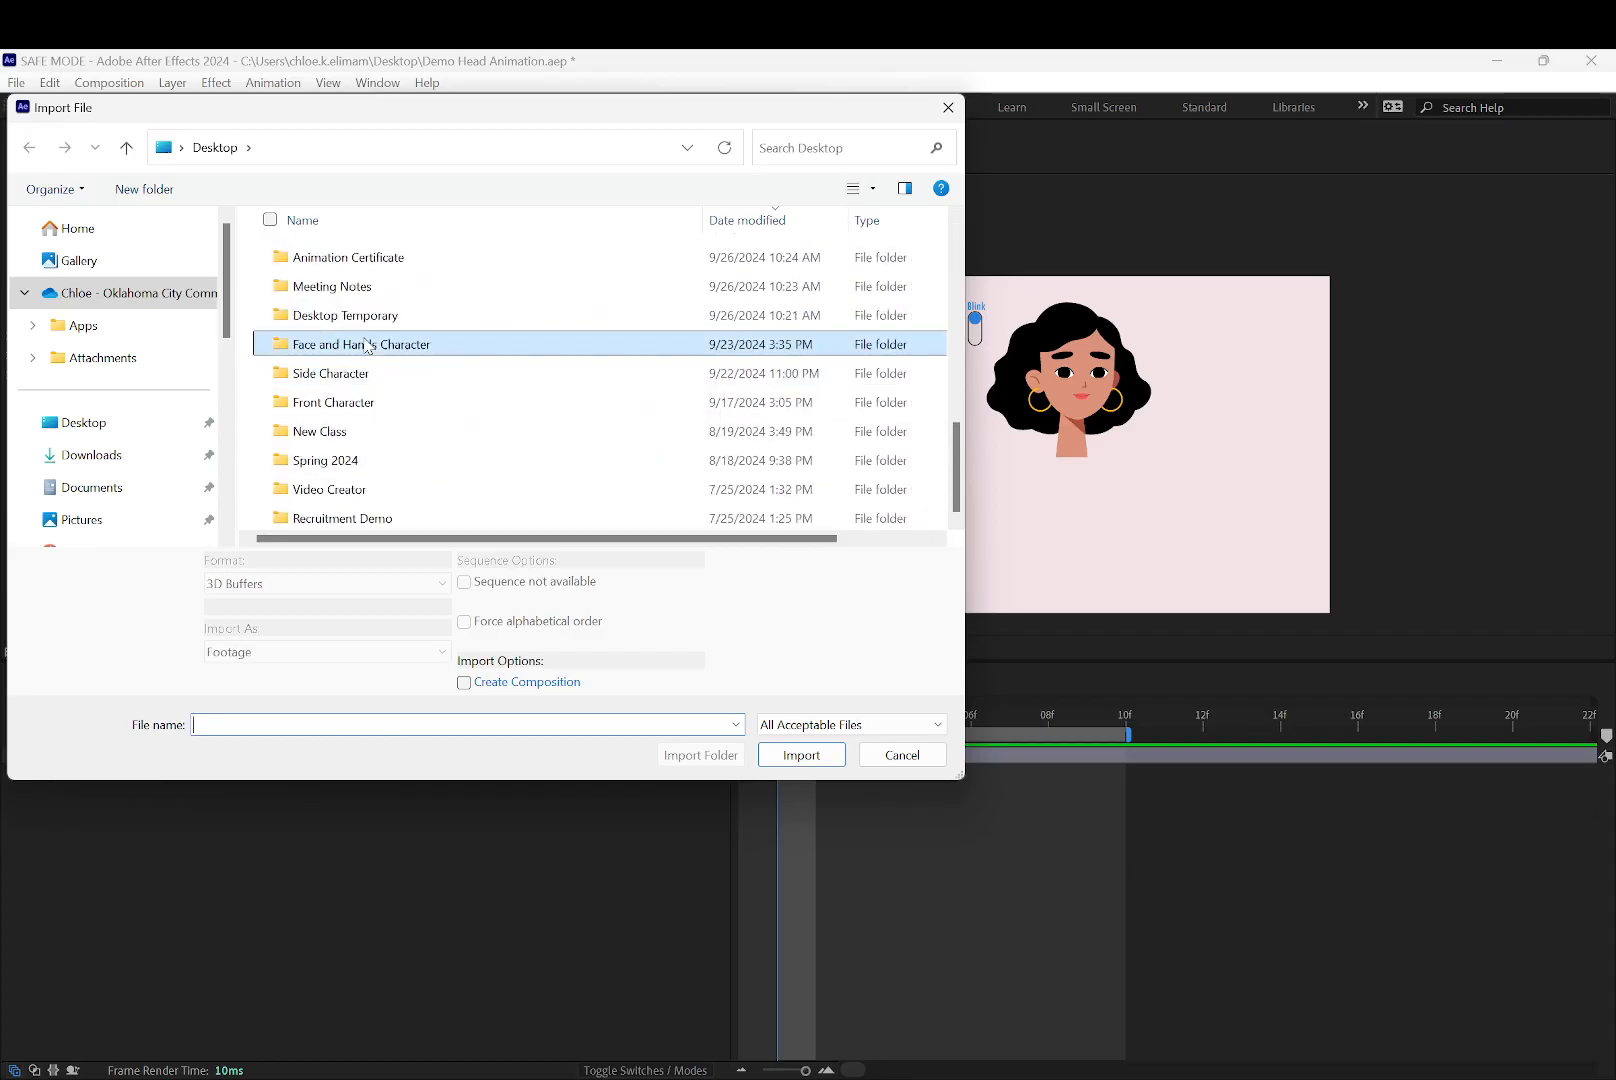
double_click(440, 344)
double_click(372, 316)
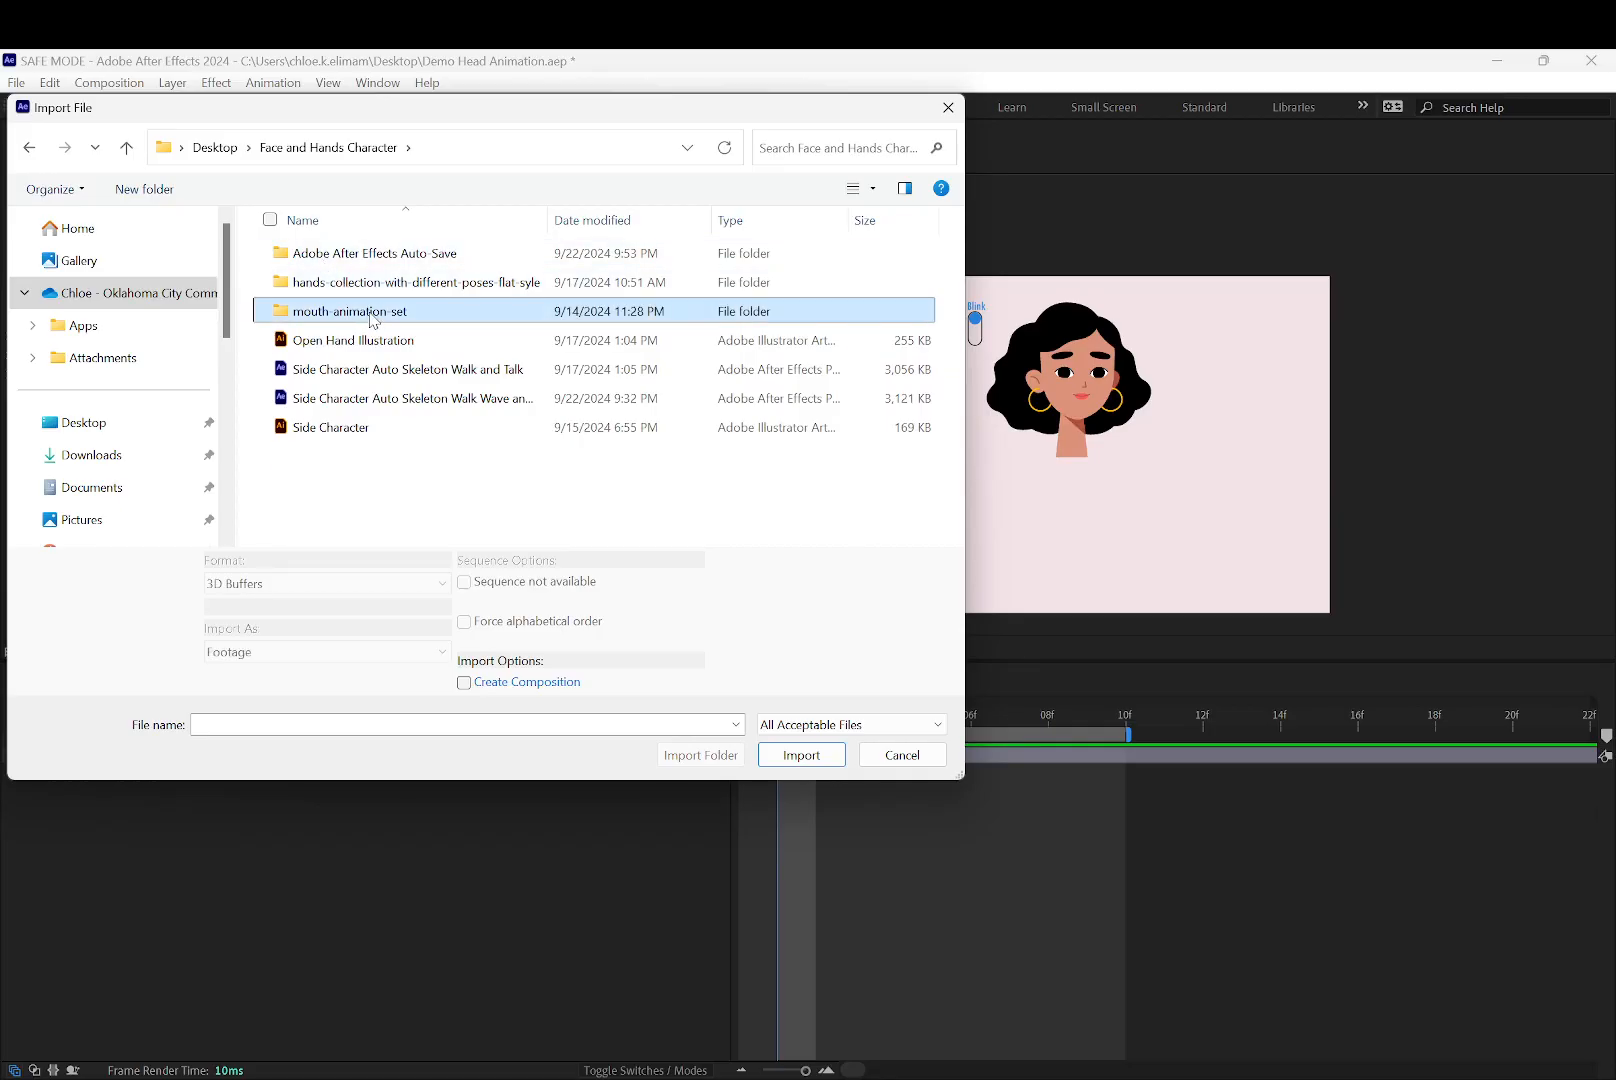
Import the Phonemes Illustrator file as Composition - Retain Layer Sizes
click(350, 370)
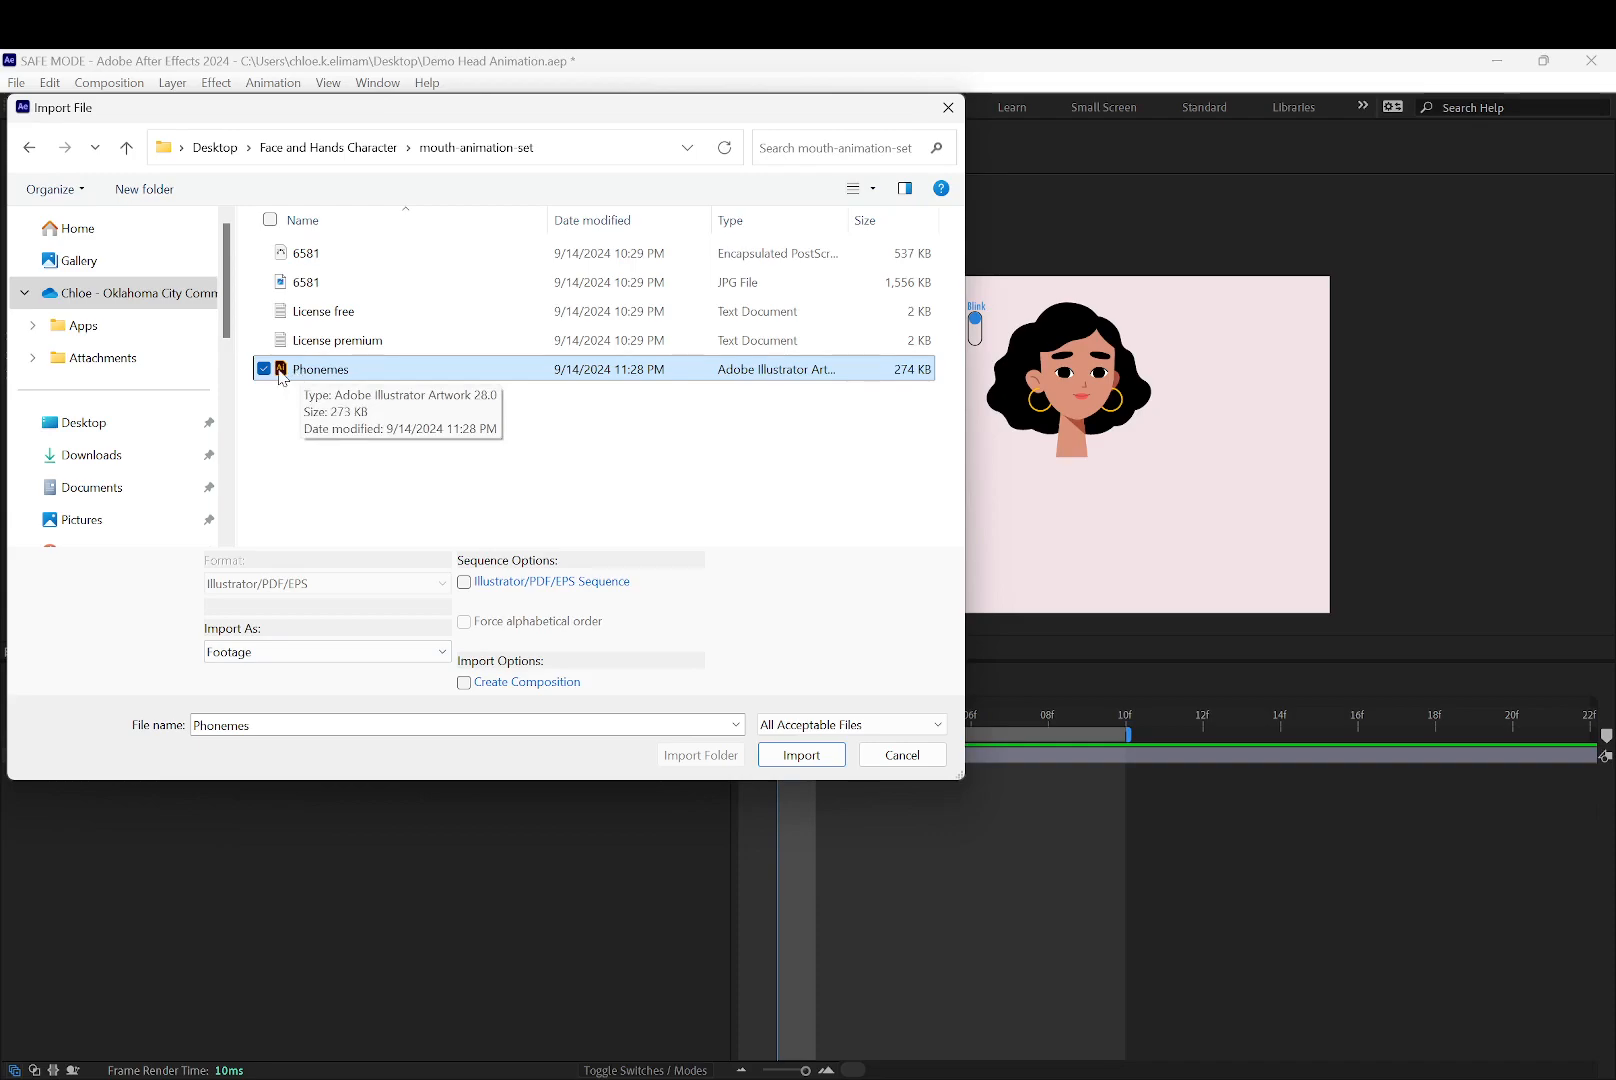
click(238, 657)
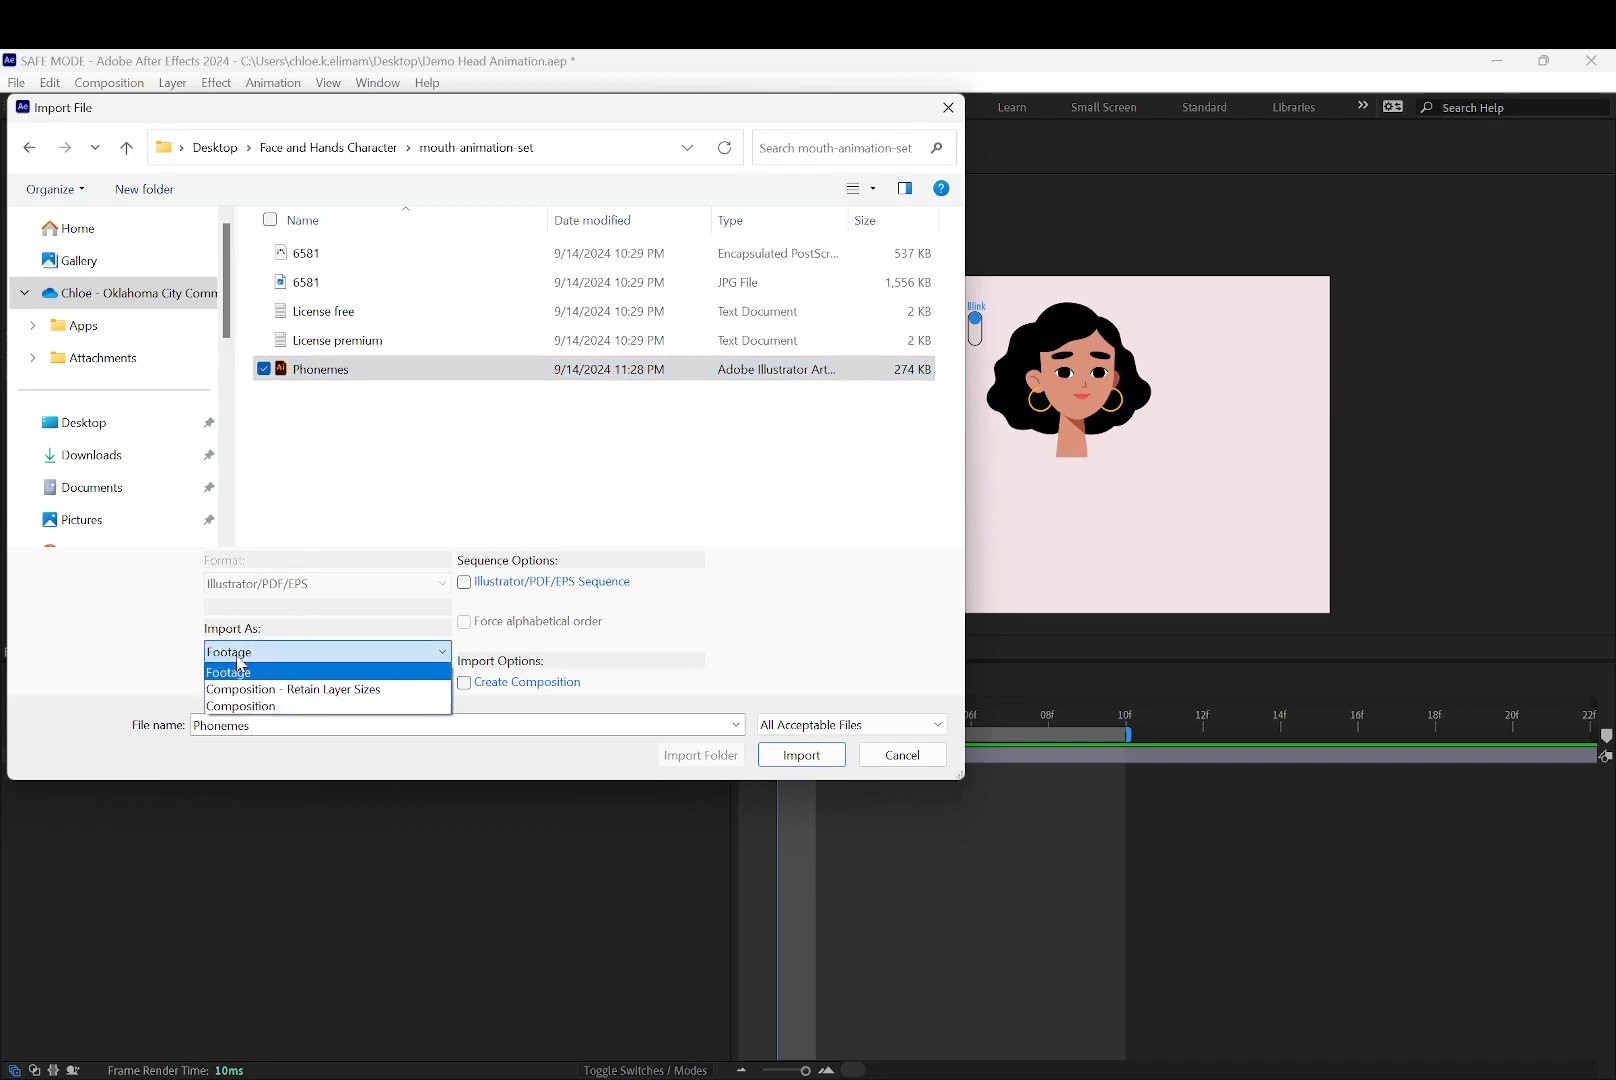
click(300, 690)
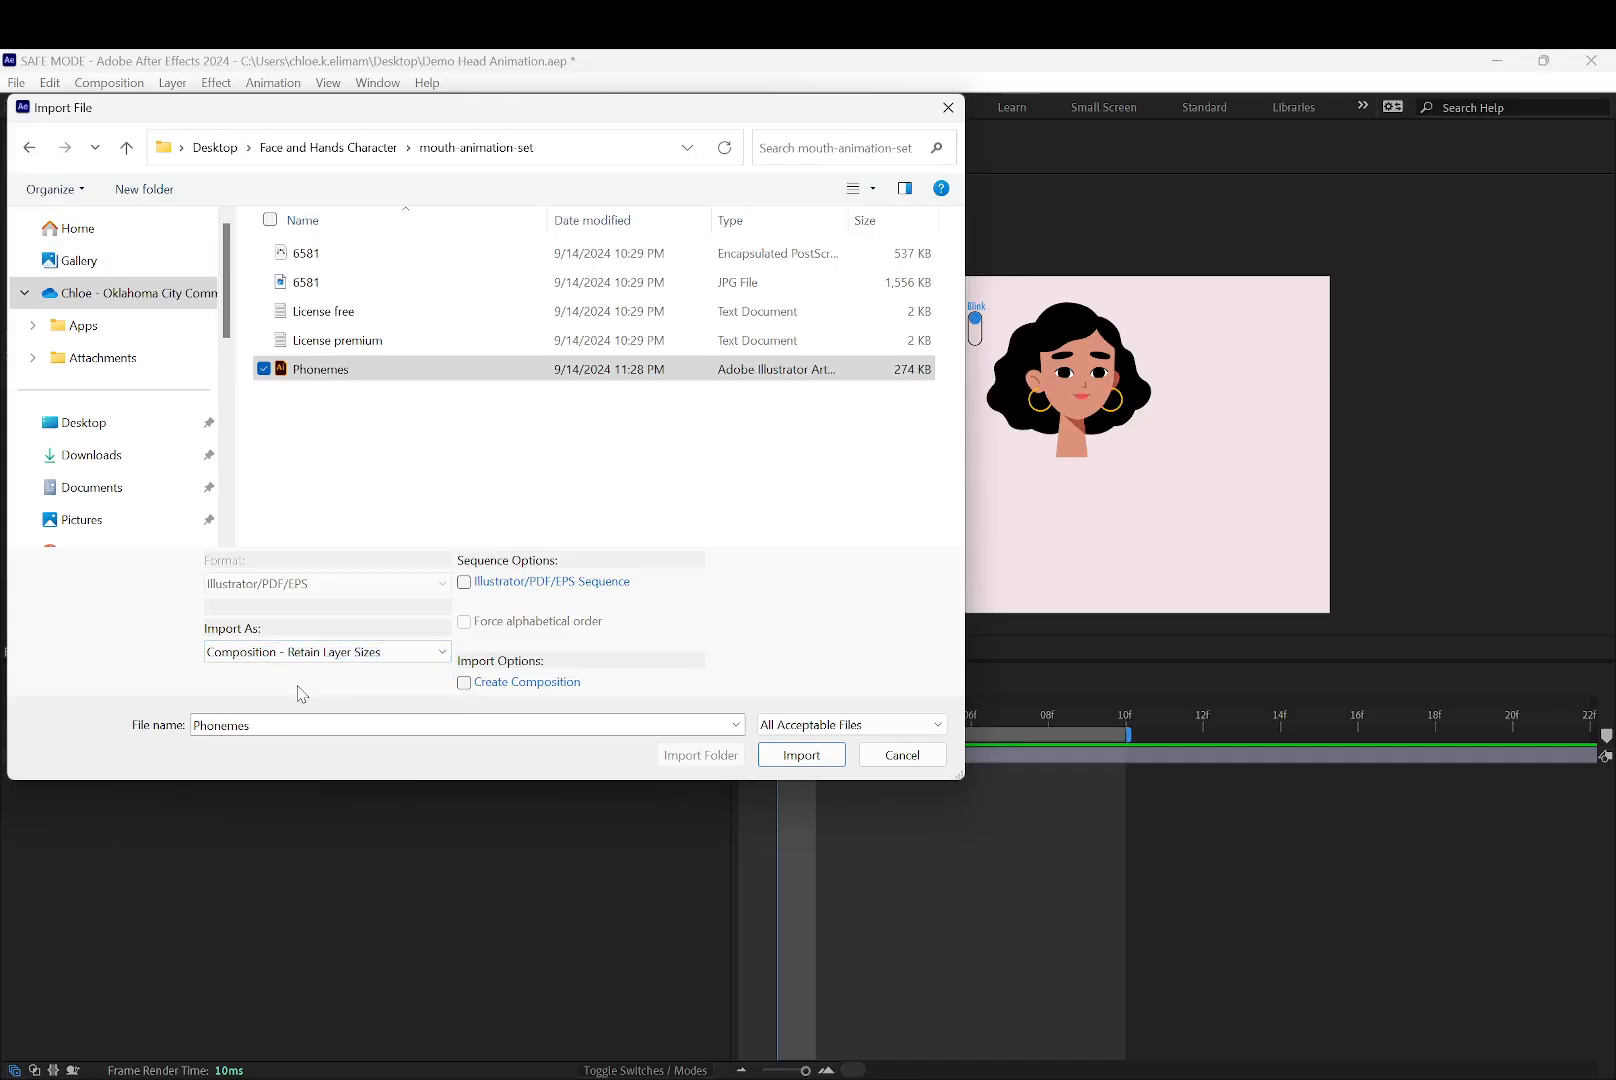
click(807, 755)
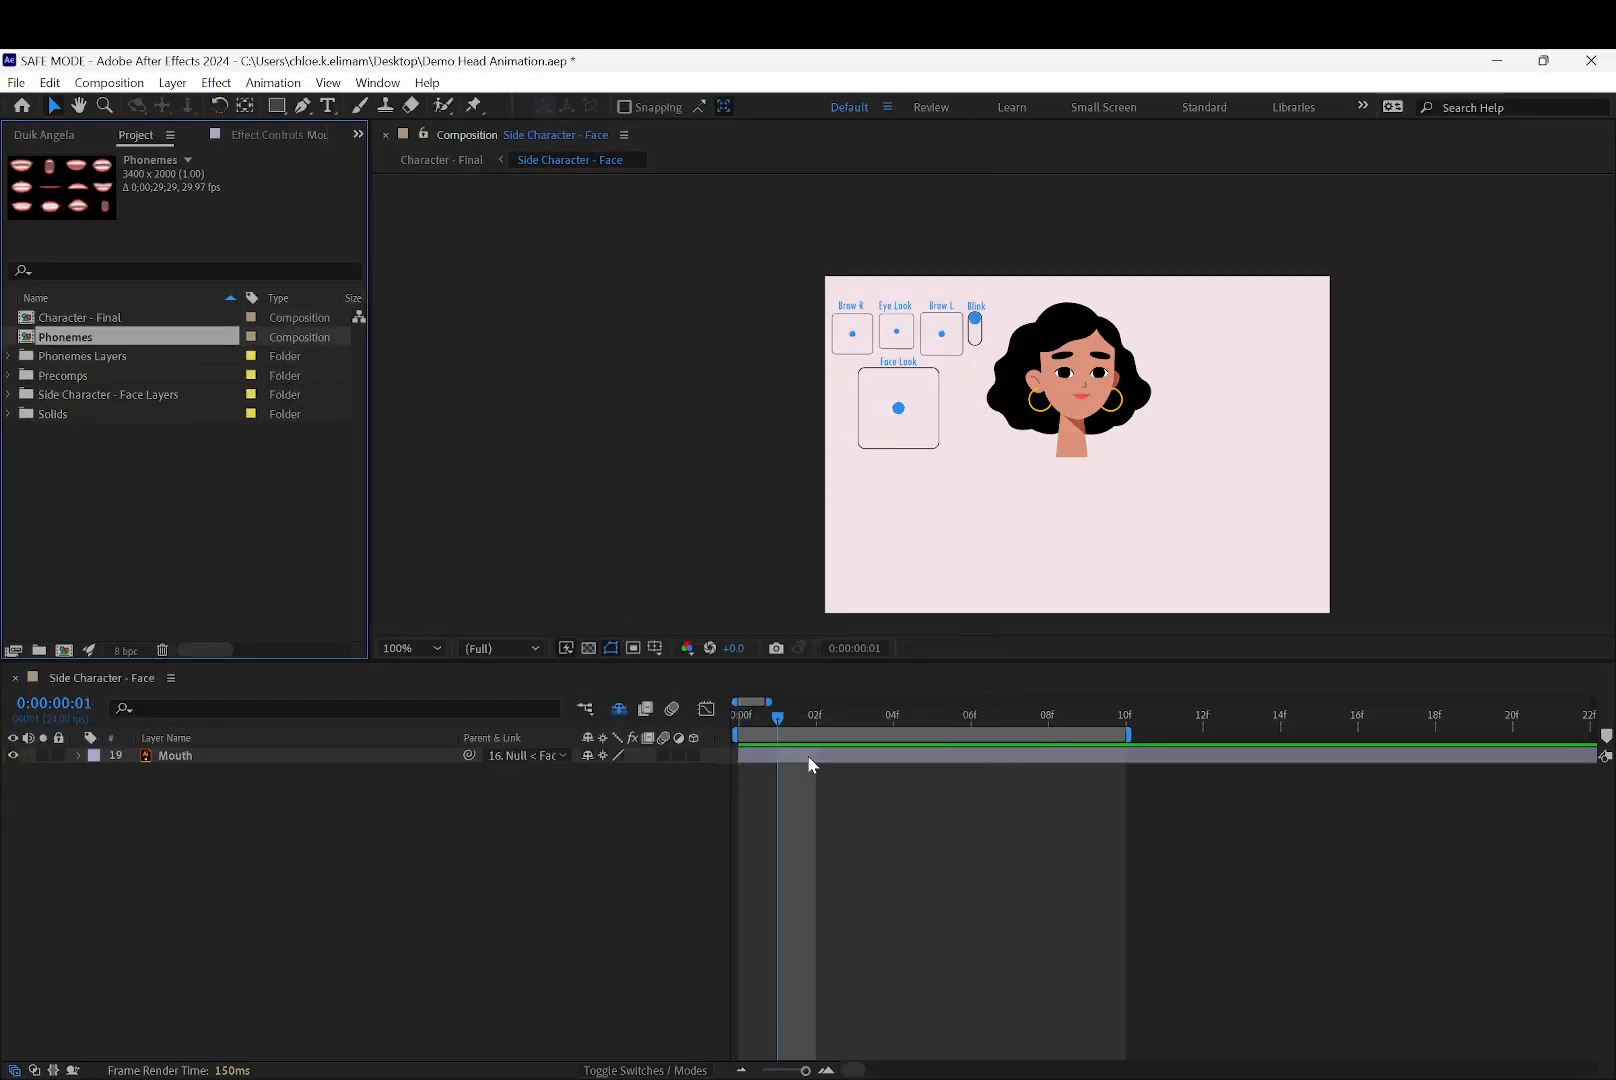
Open the imported Phonemes composition in the timeline
click(150, 432)
click(115, 338)
double_click(66, 336)
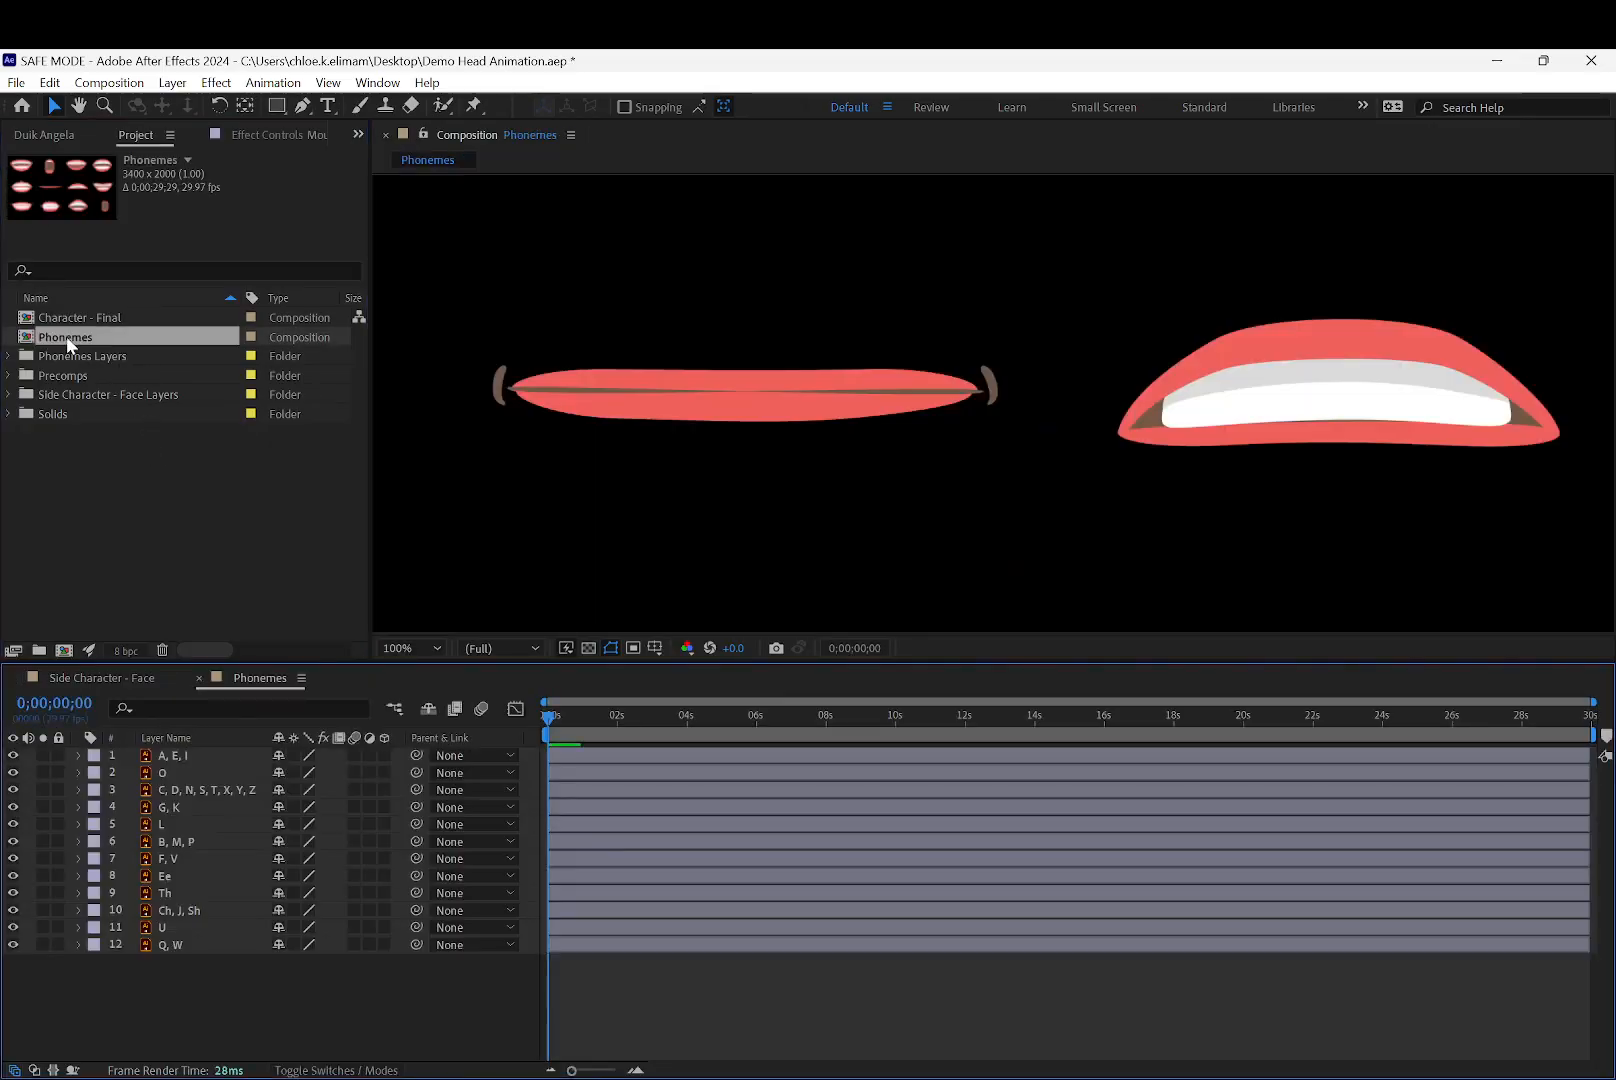
Copy the Mouth layer from the Side Character - Face composition and paste it into the Phonemes composition
click(80, 677)
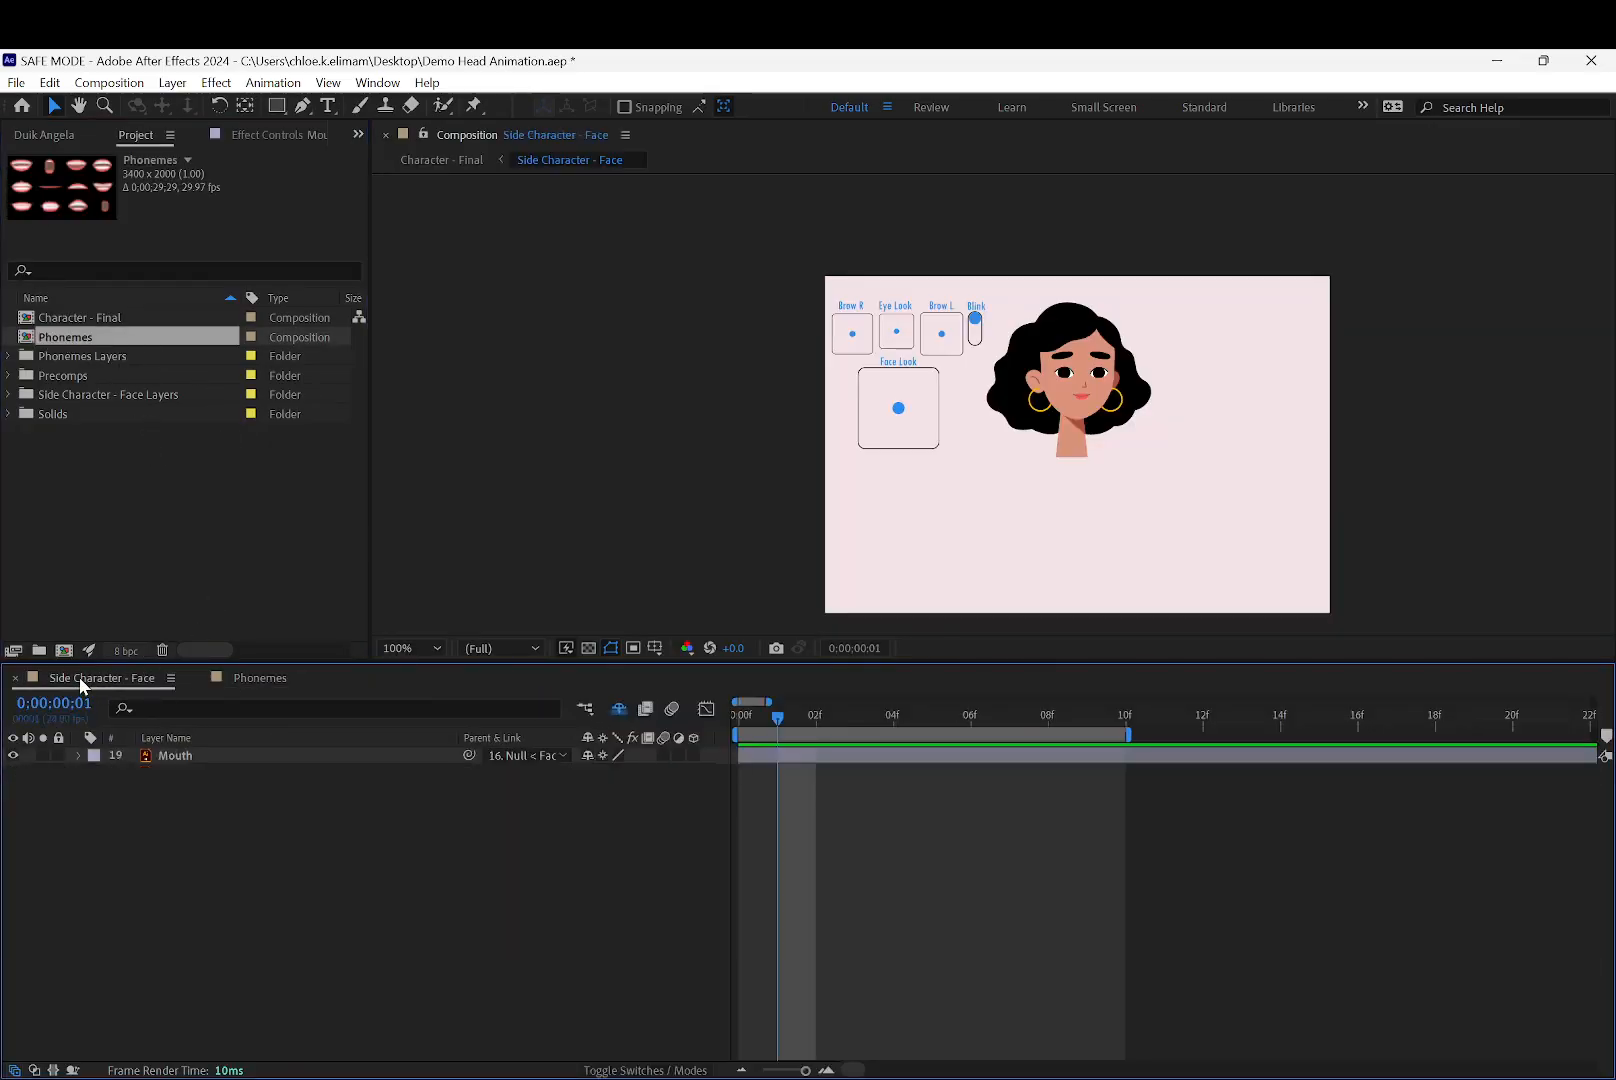
click(184, 755)
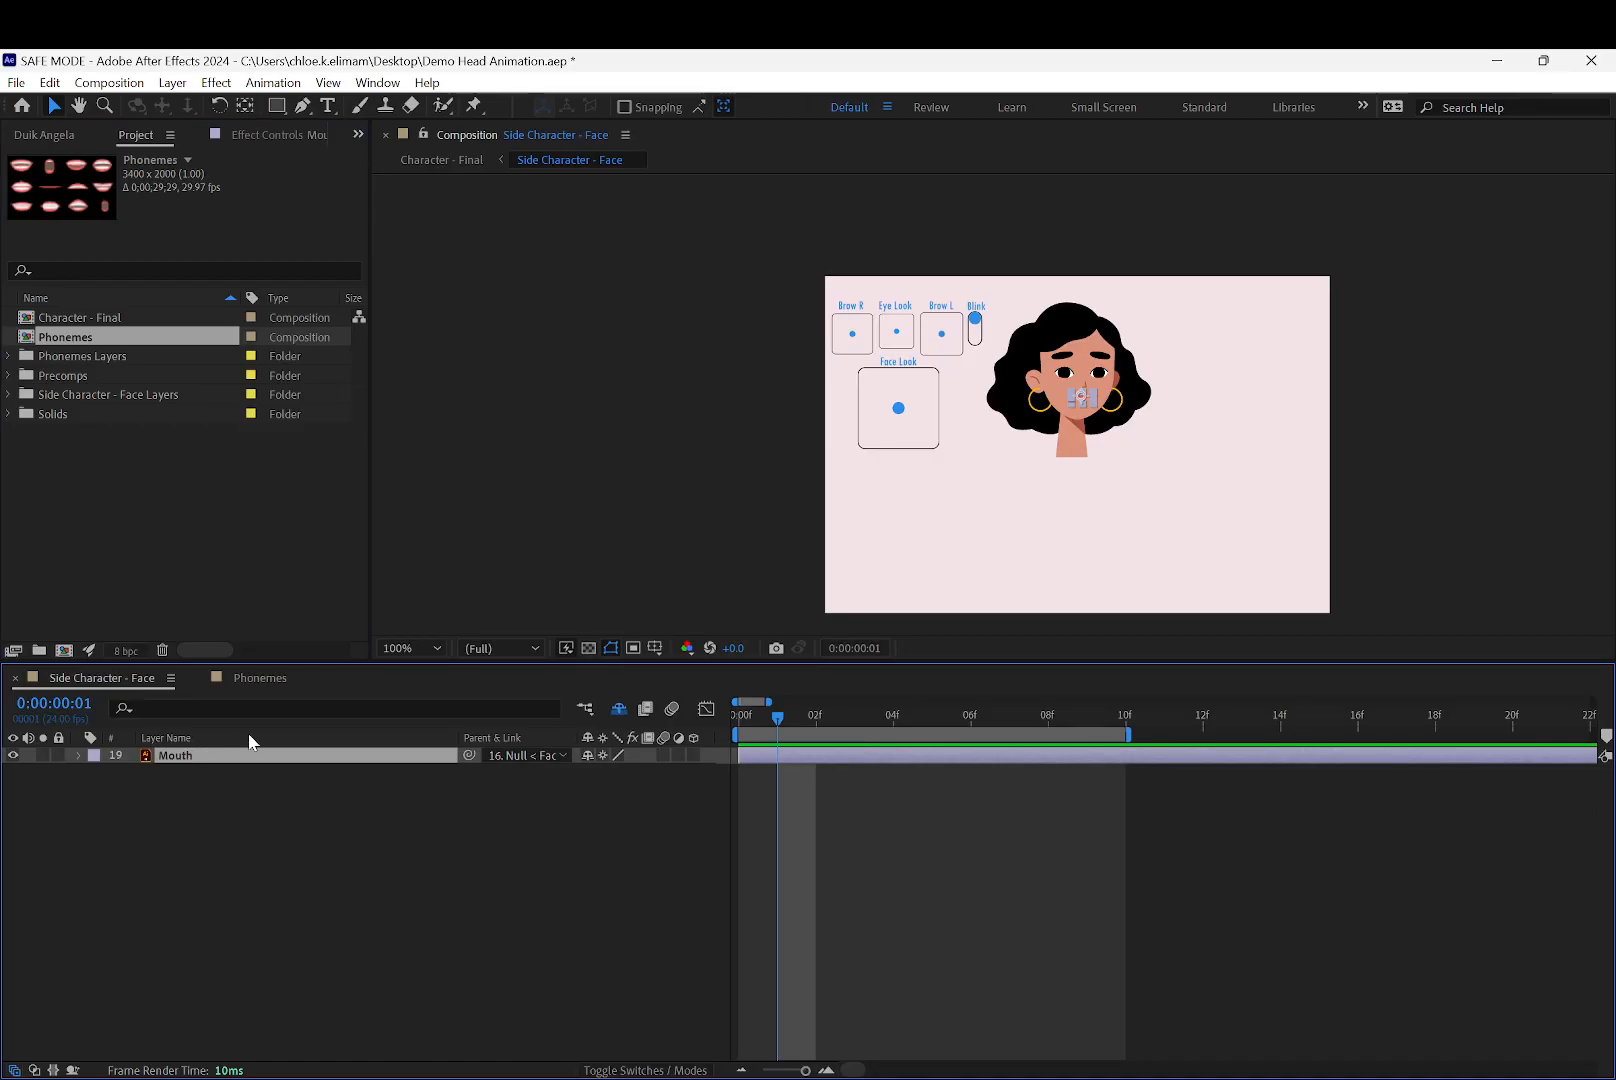
click(271, 678)
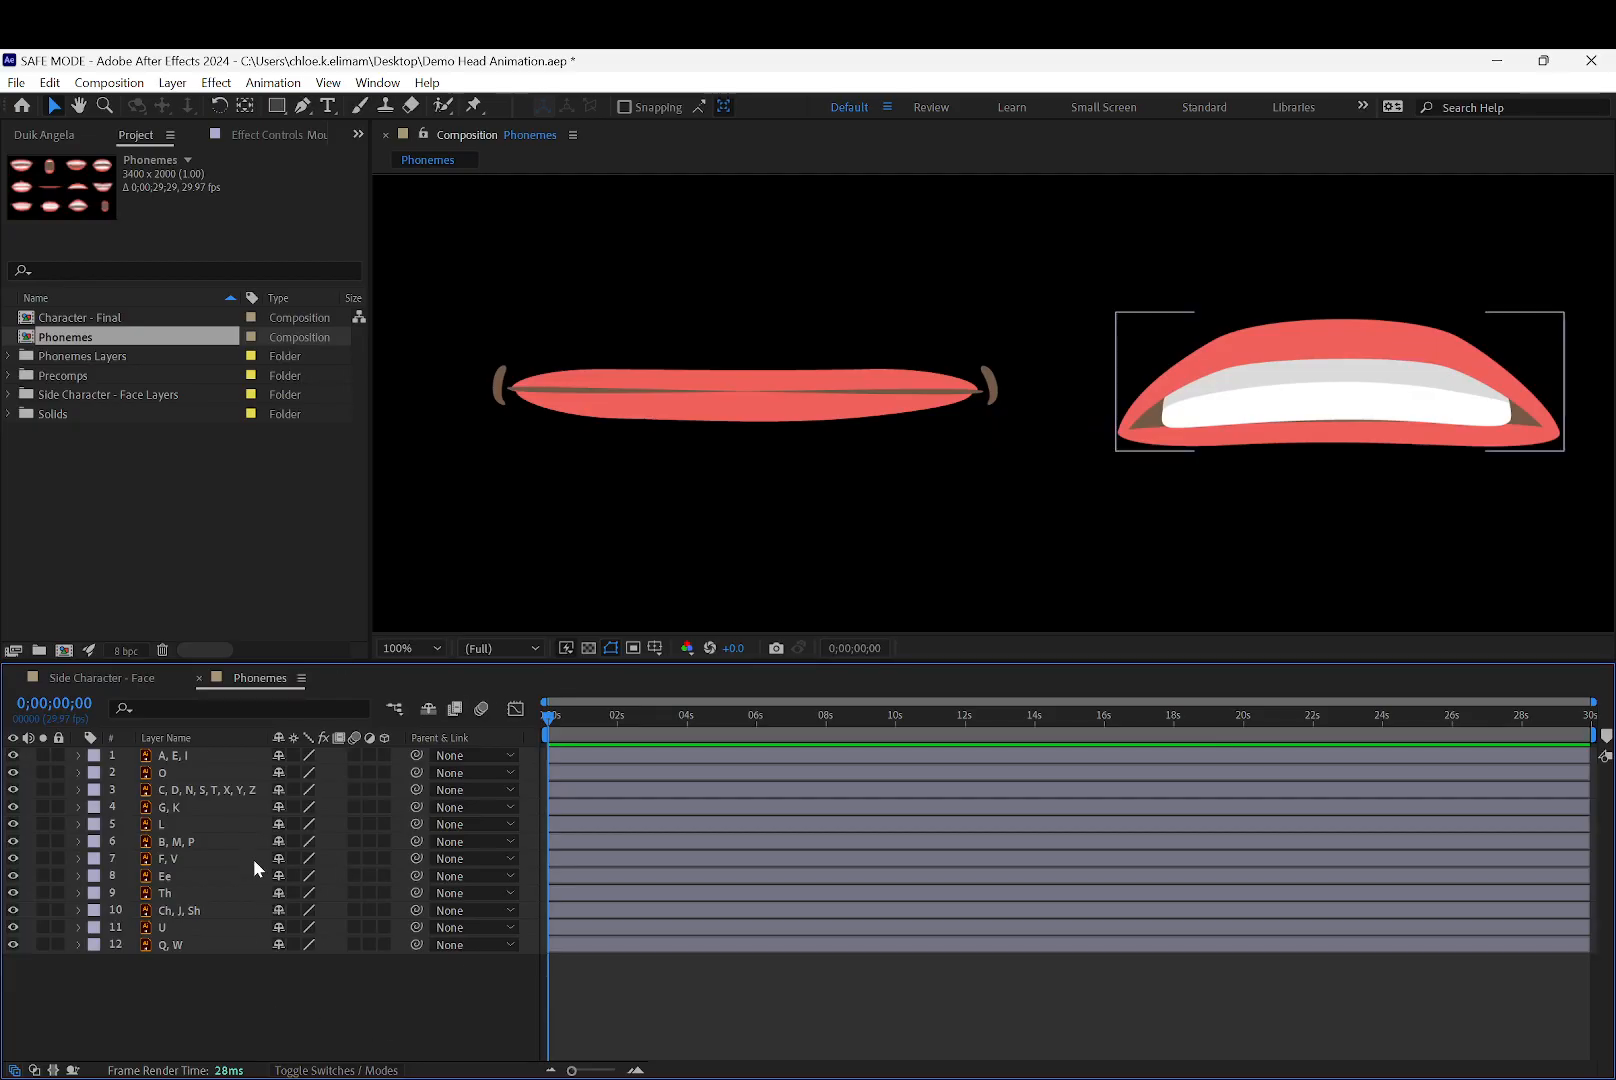
key(ctrl+v)
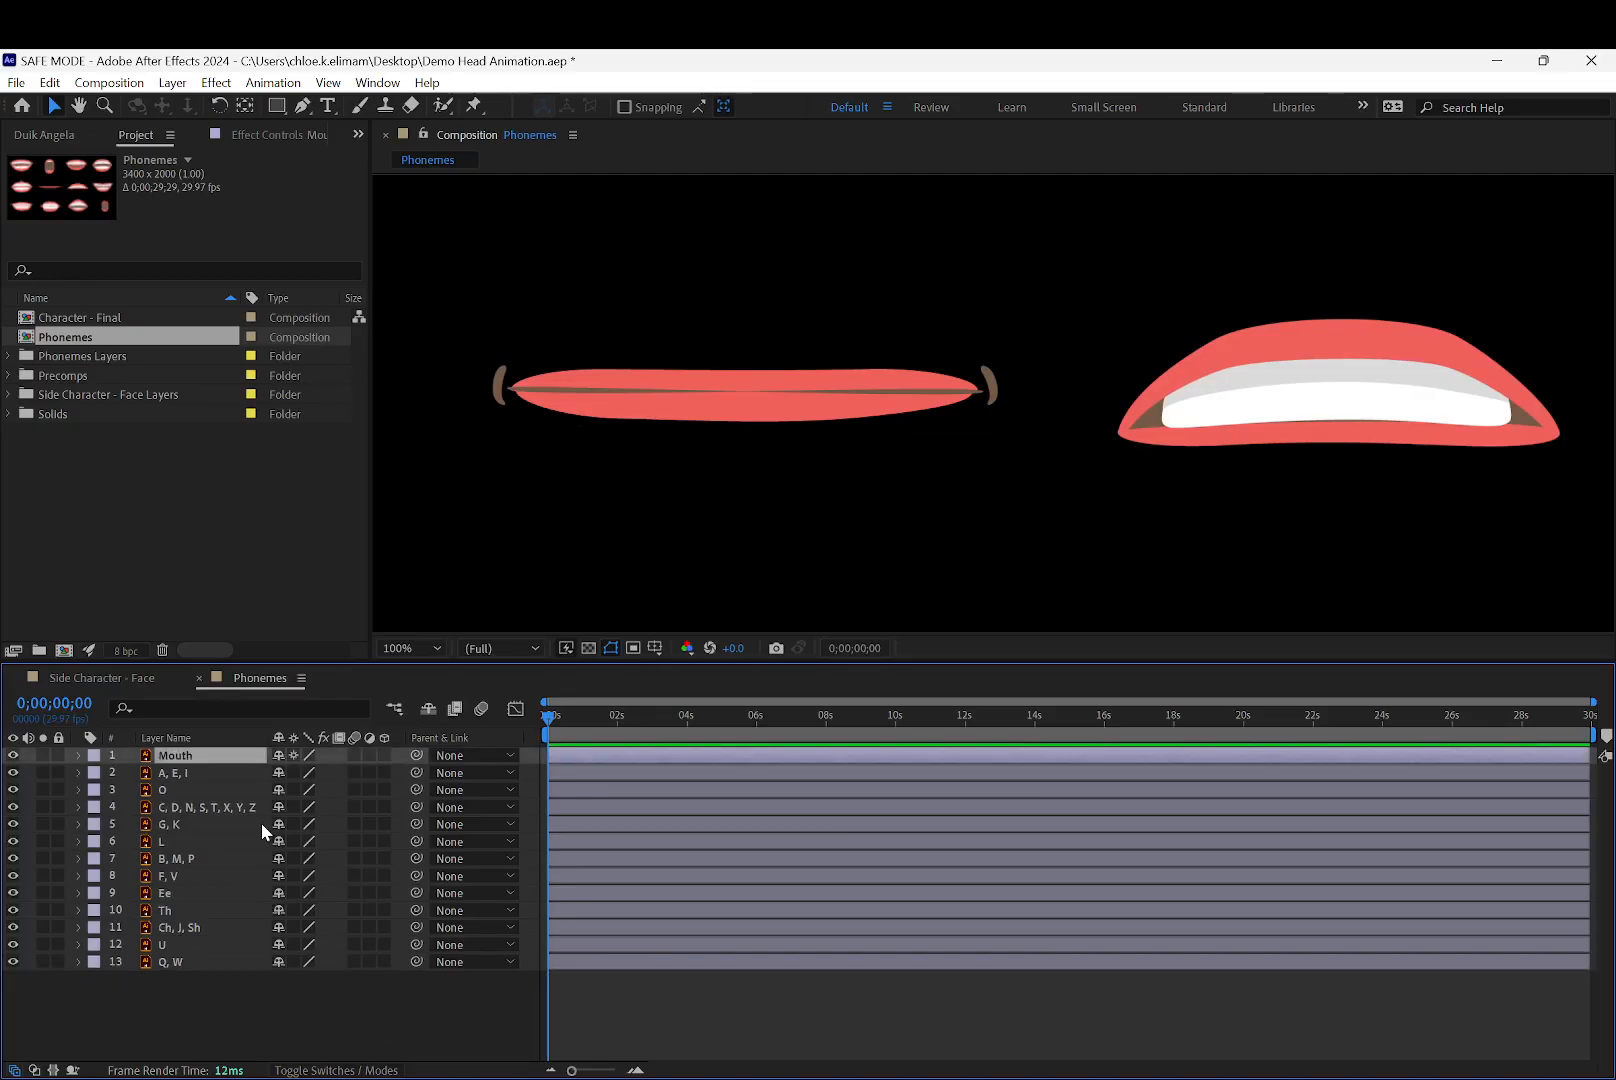
Scale the pasted Mouth layer in Phonemes to 10000%
scroll(853, 543, down, 4)
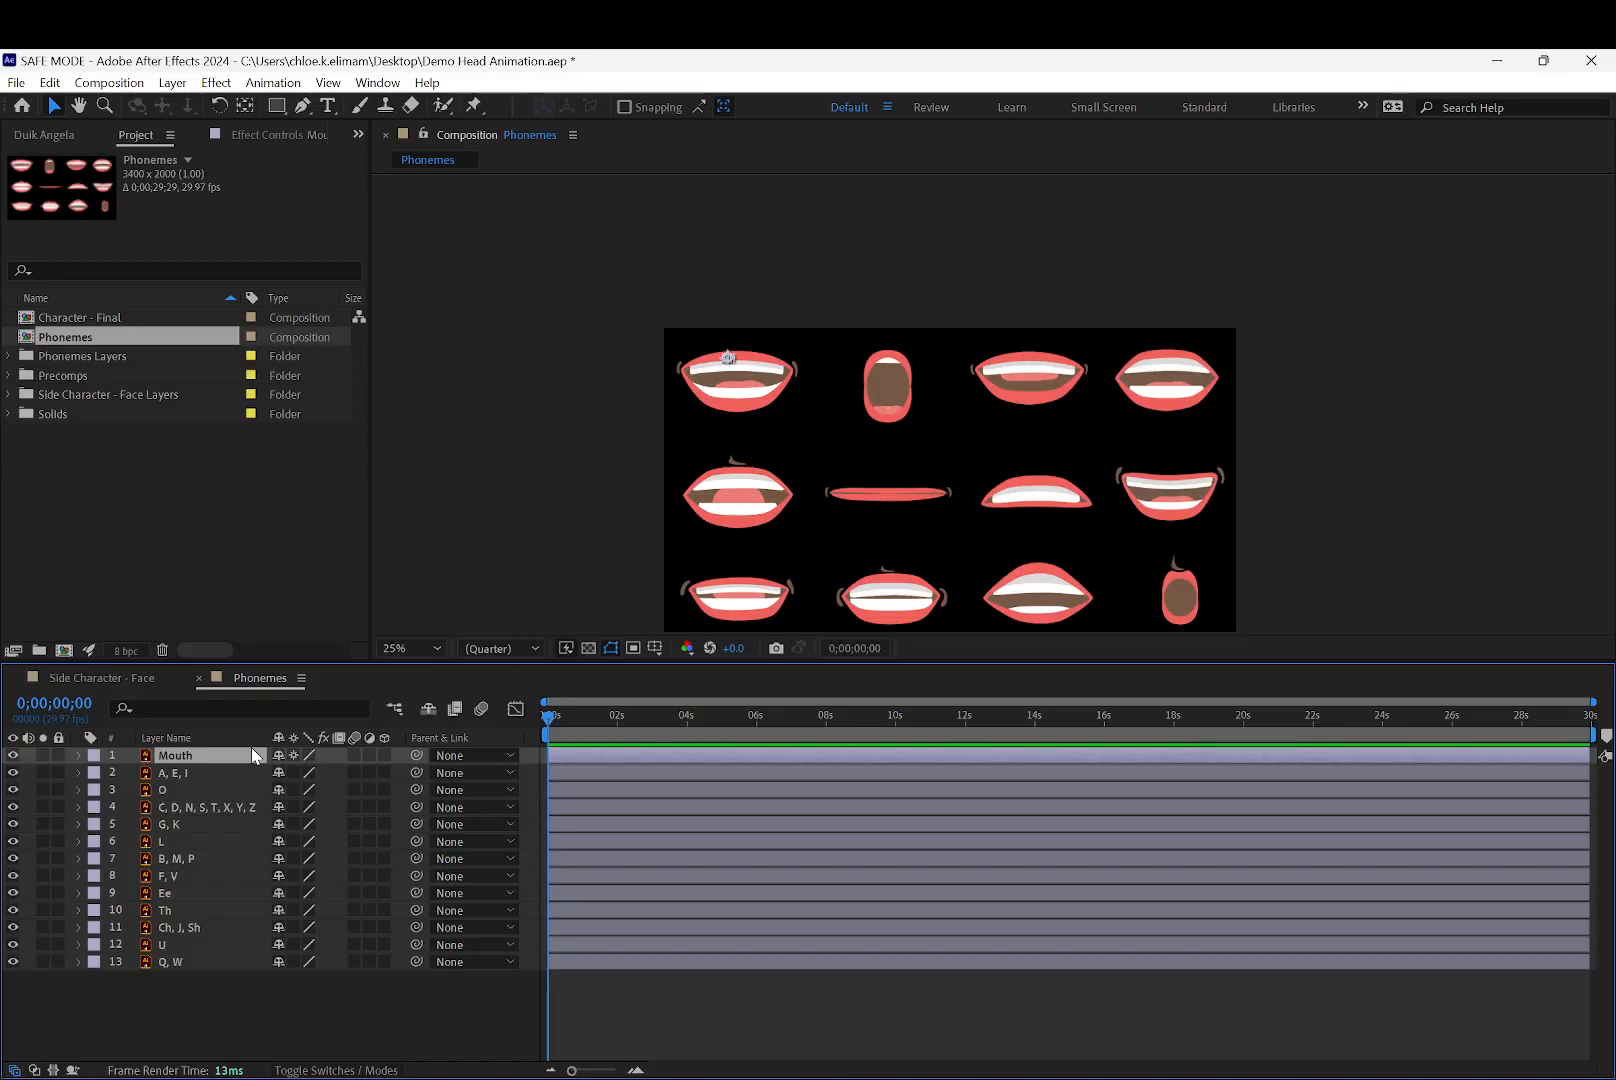
key(s)
click(333, 772)
text(10000)
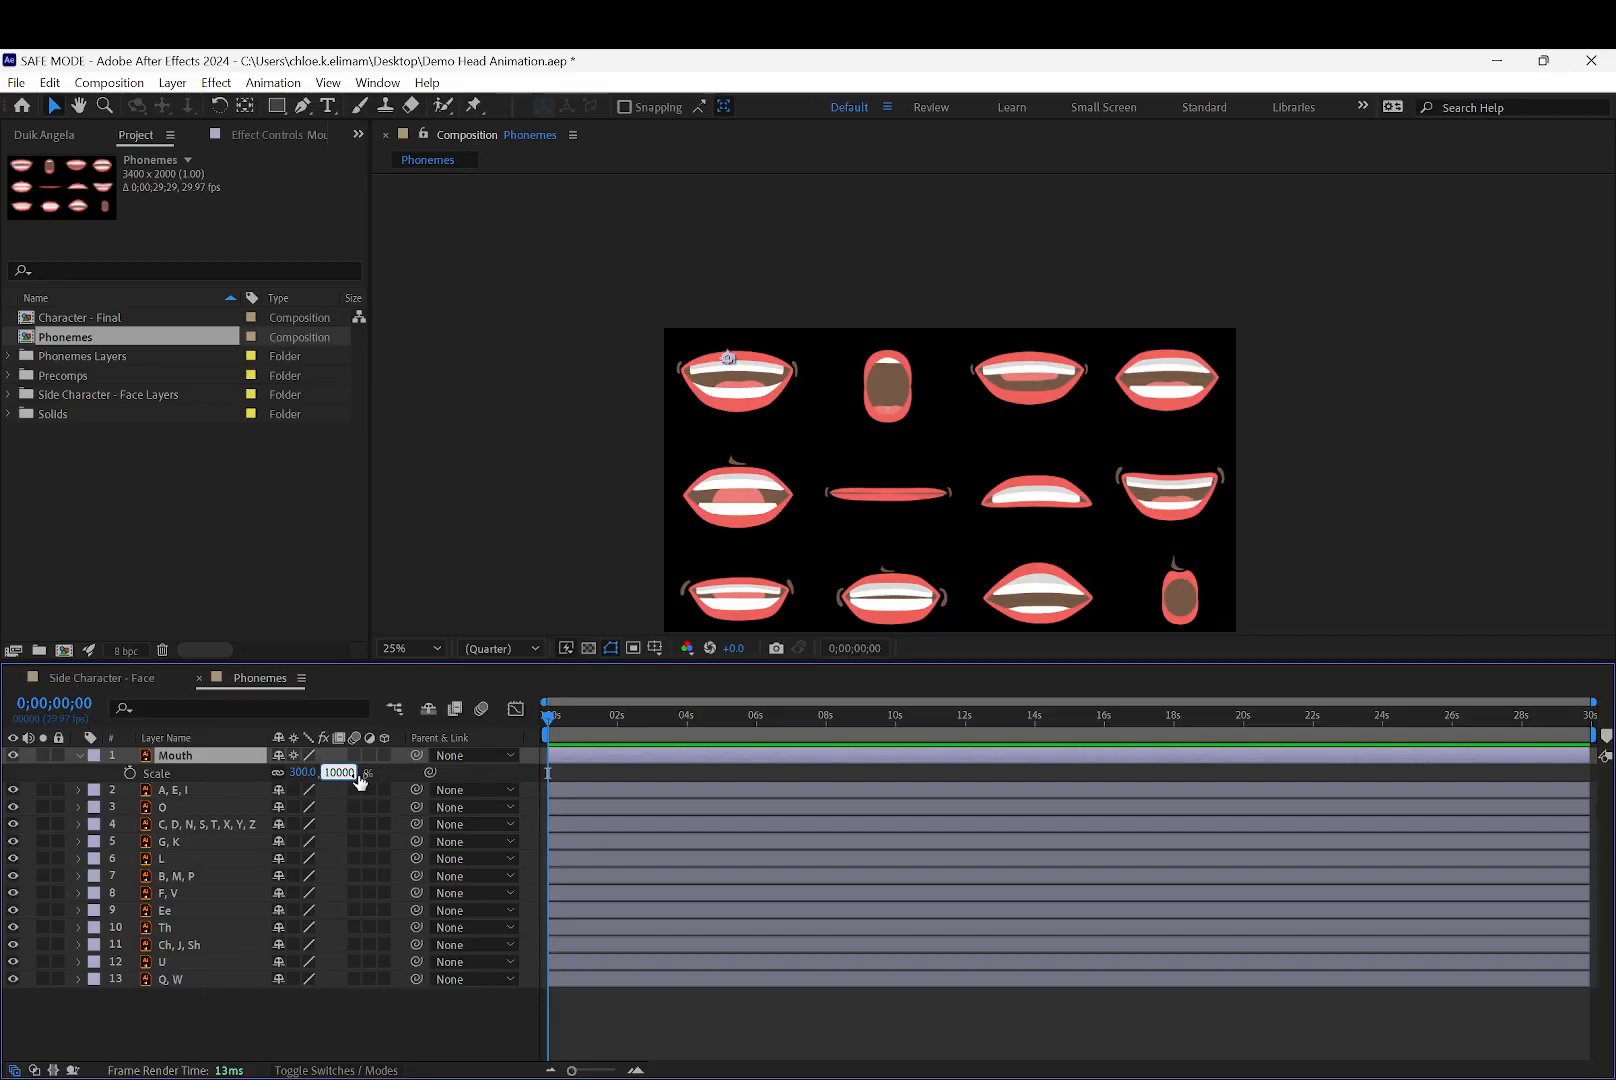
key(Return)
Move the enlarged Mouth over the A, E, I mouth shape, collapse its Scale property and deselect the layer
click(747, 359)
drag(747, 359, 756, 379)
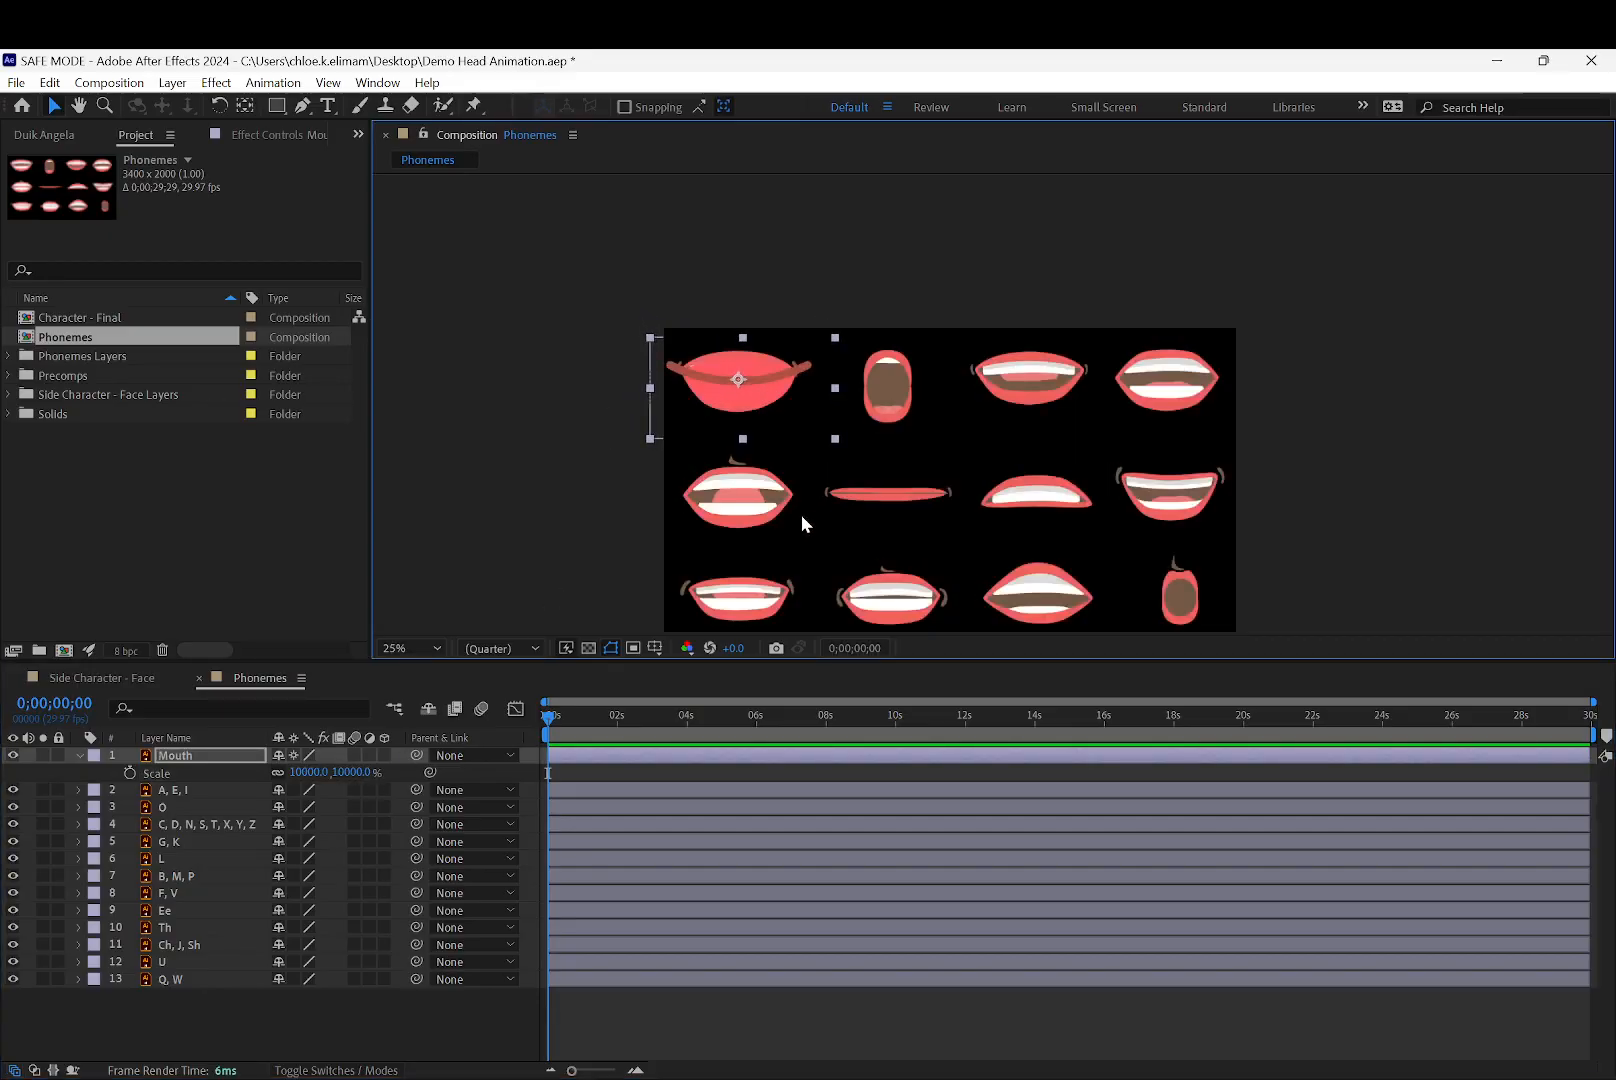
click(213, 996)
click(216, 759)
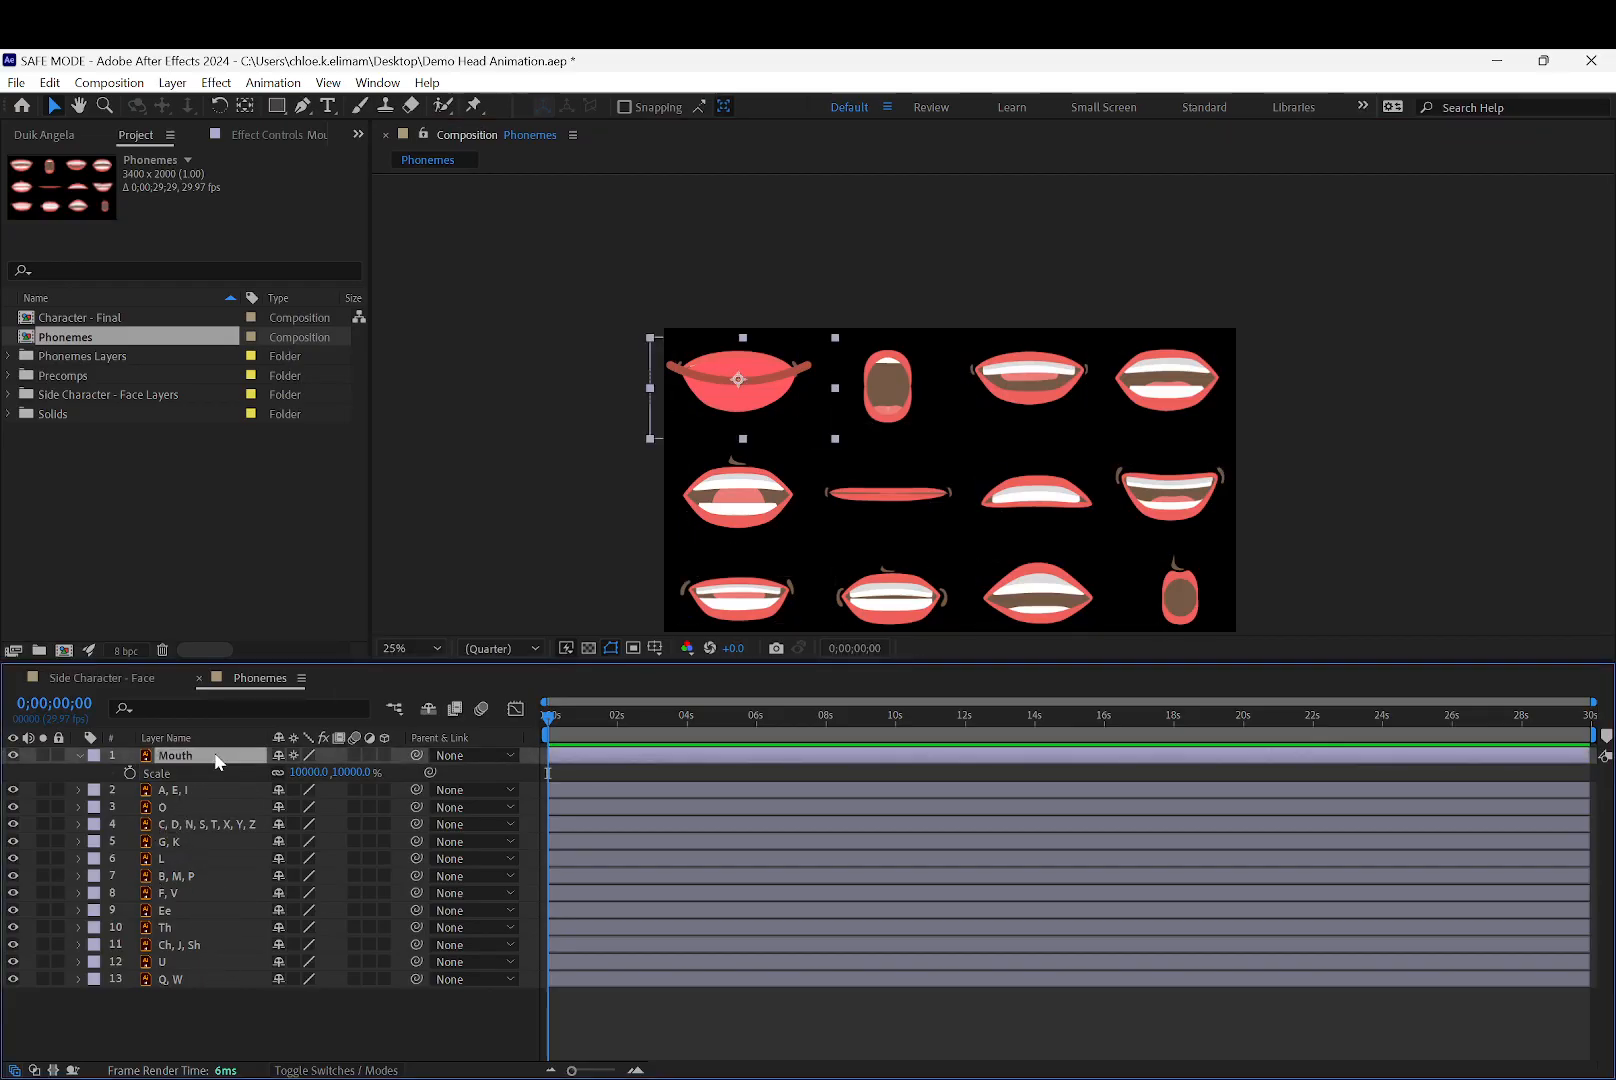
key(s)
click(174, 987)
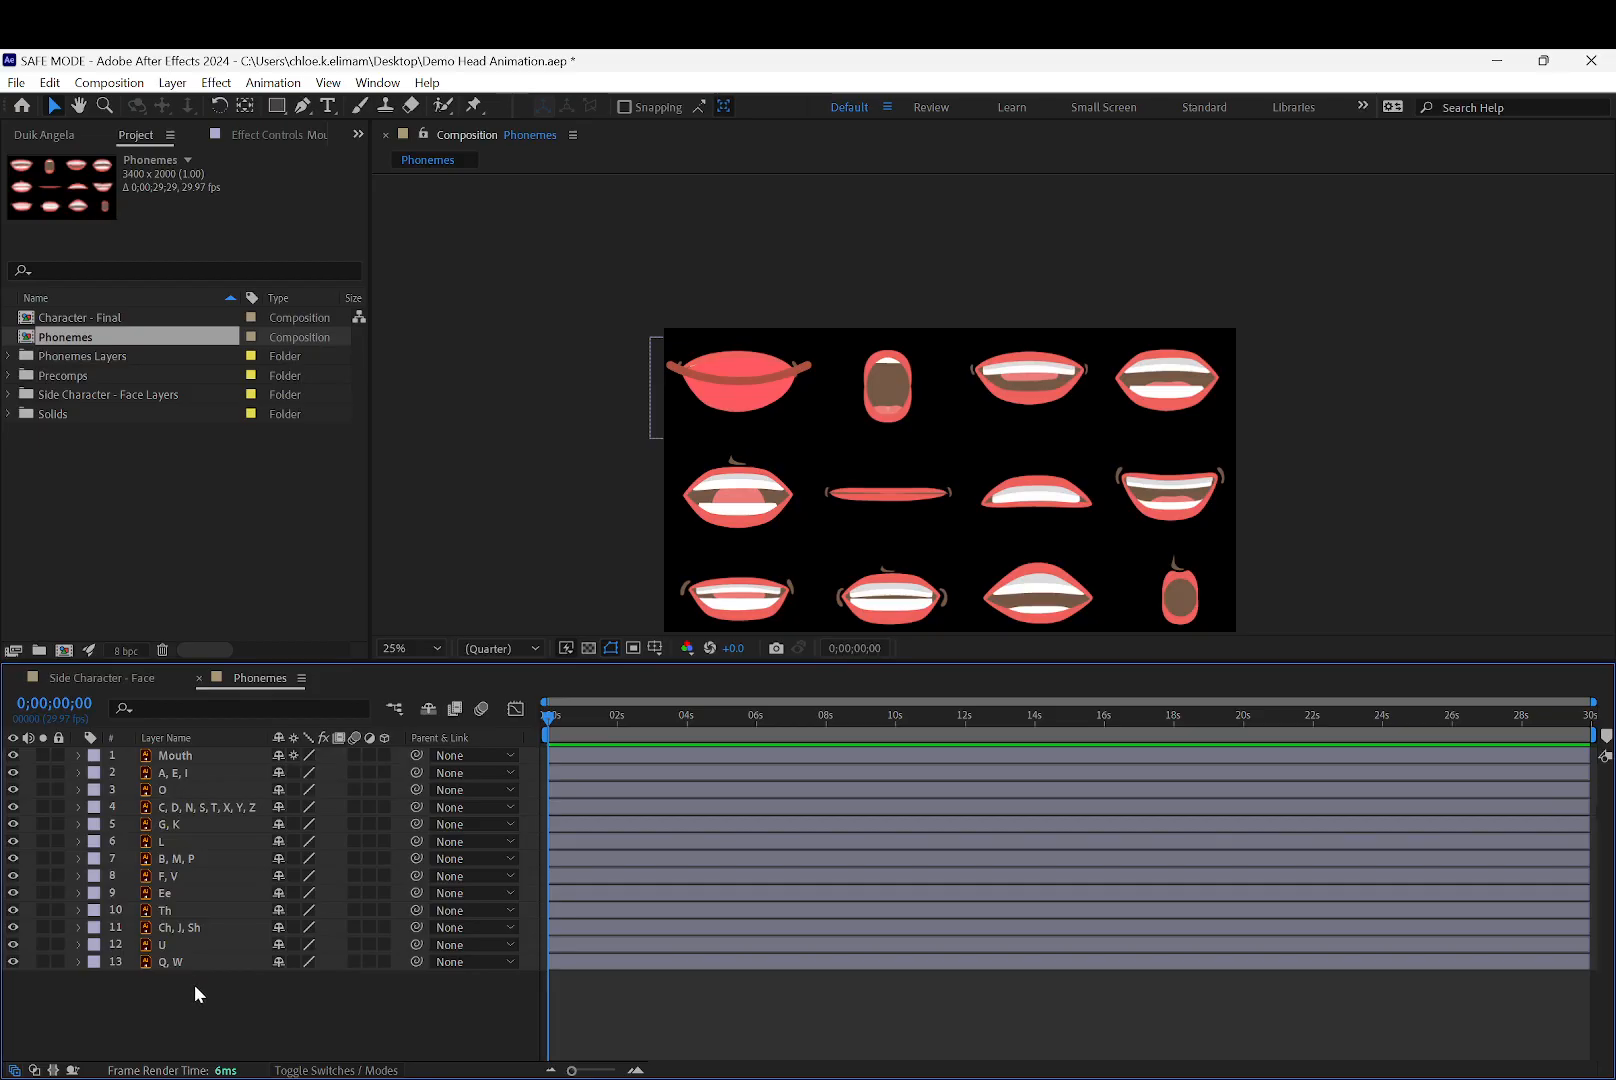
Add the Phonemes composition to Side Character - Face as a layer directly above Mouth
click(112, 679)
click(166, 348)
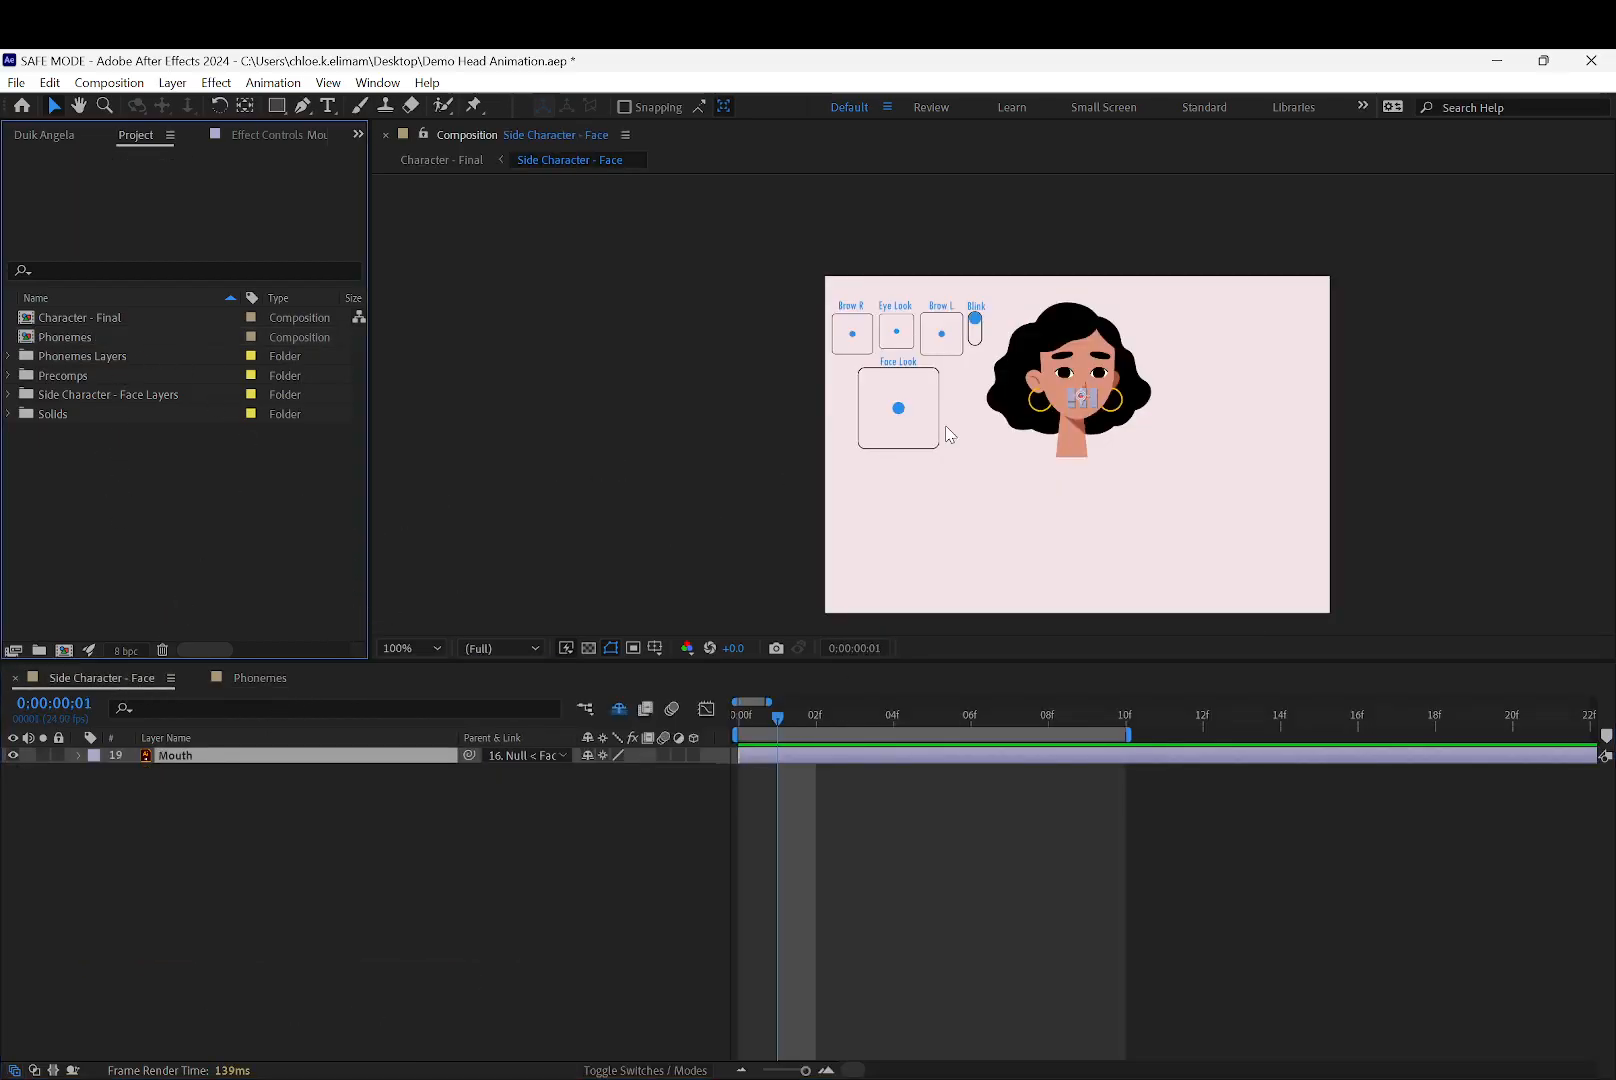
drag(151, 337, 235, 755)
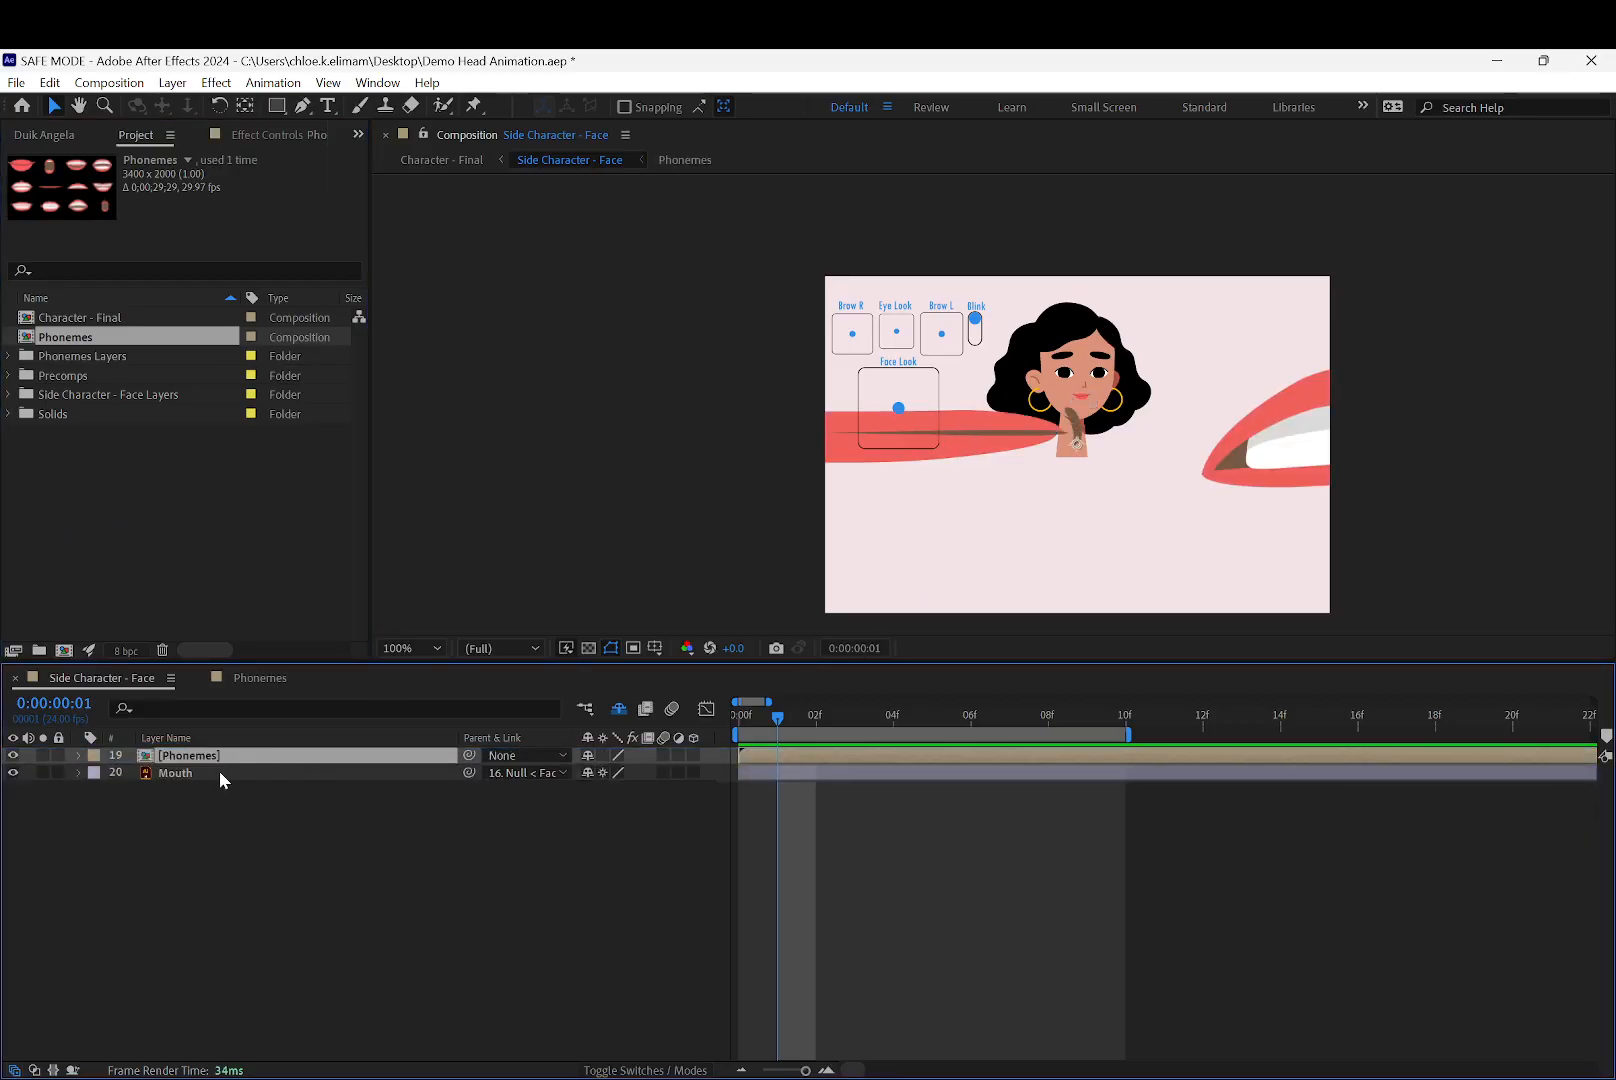
Select all layers in Phonemes, show the Align panel set to align to Composition, and dock it beside Properties
click(250, 680)
drag(175, 987, 192, 752)
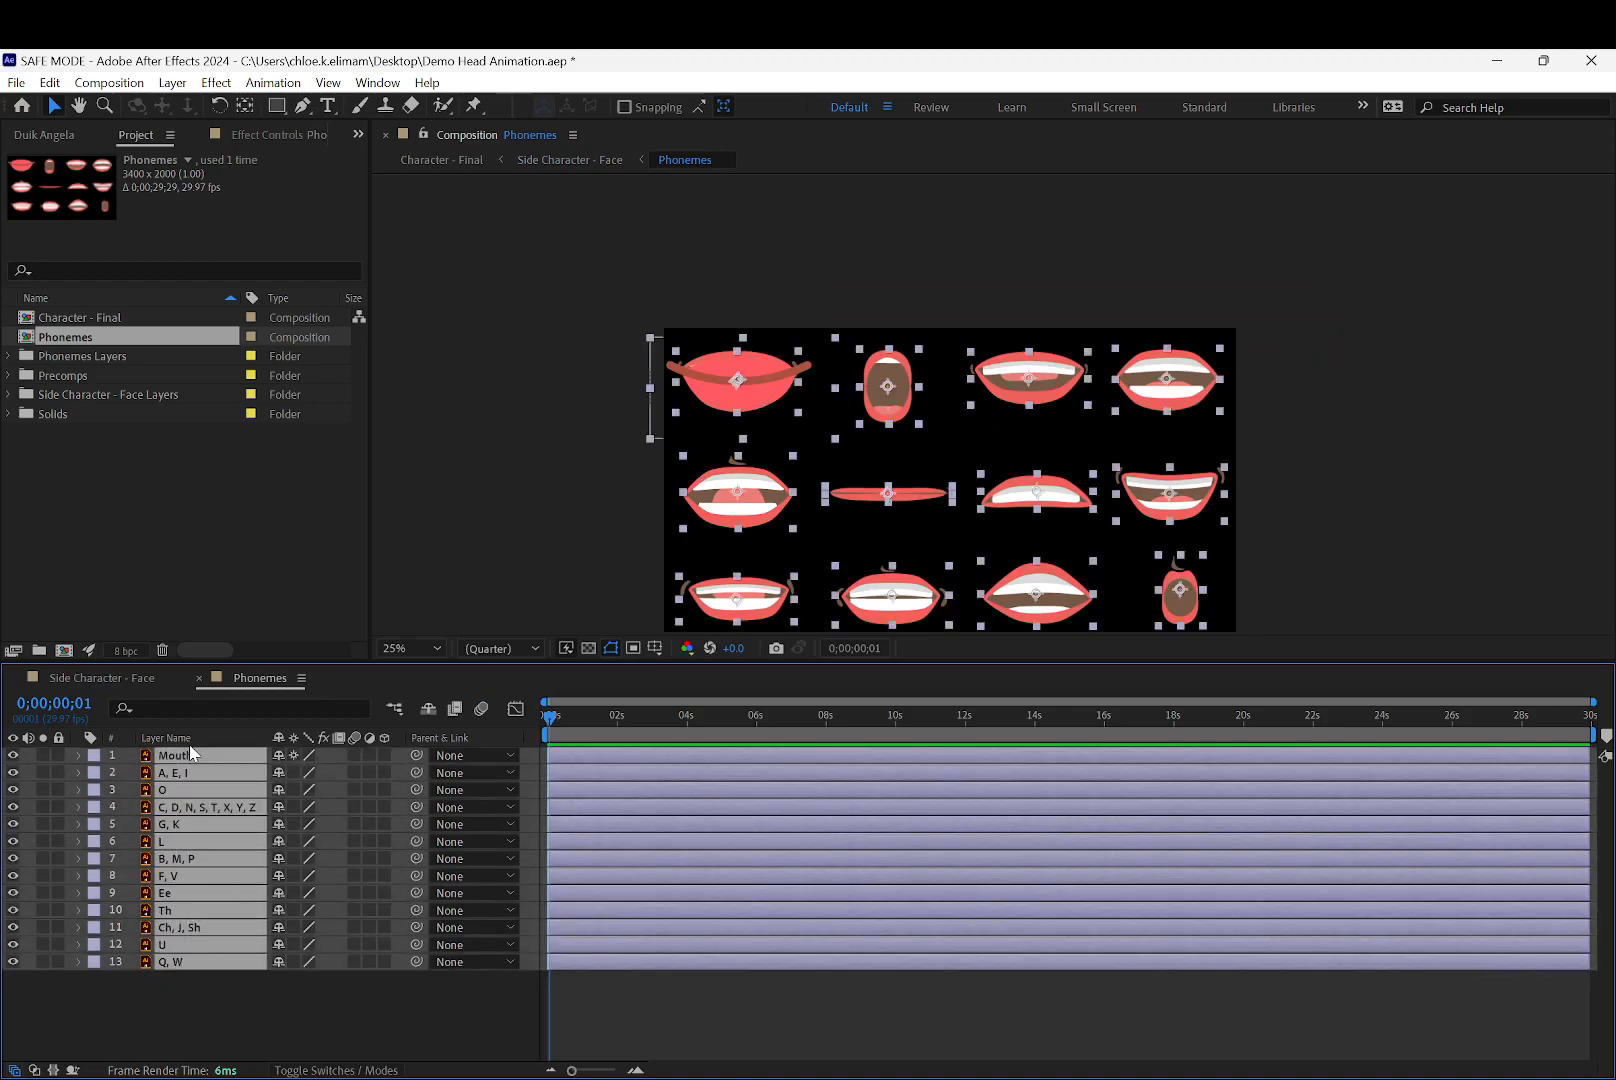
click(389, 85)
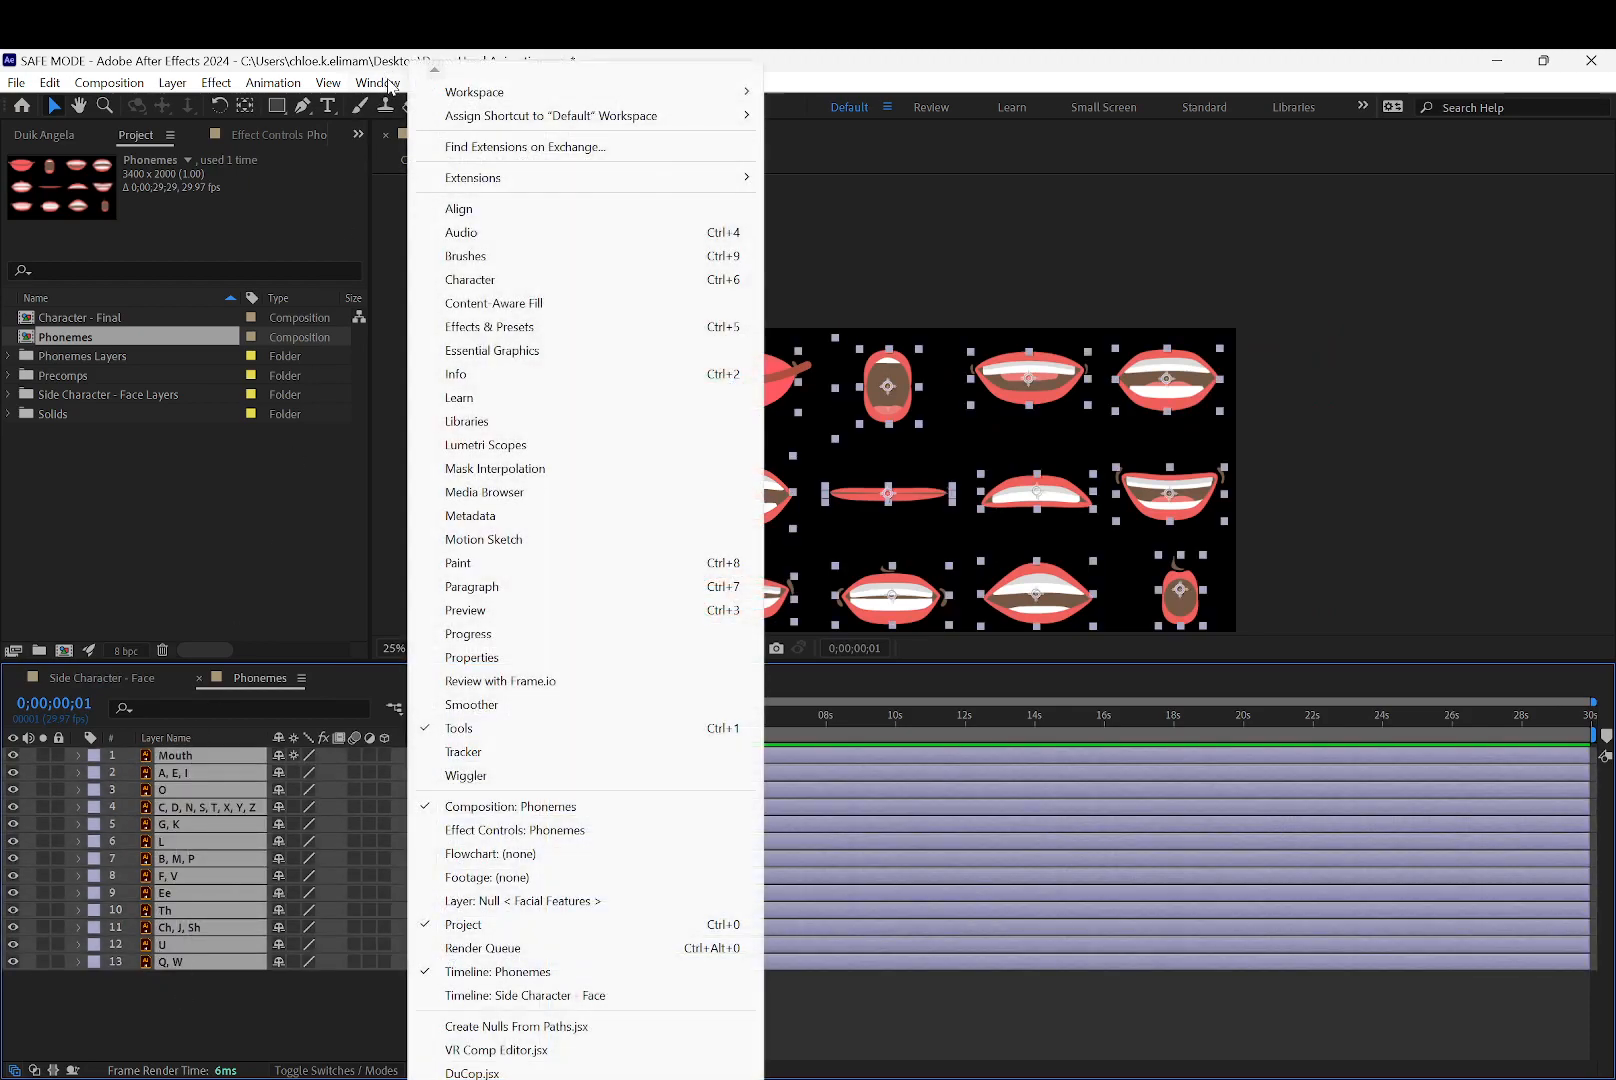
click(500, 208)
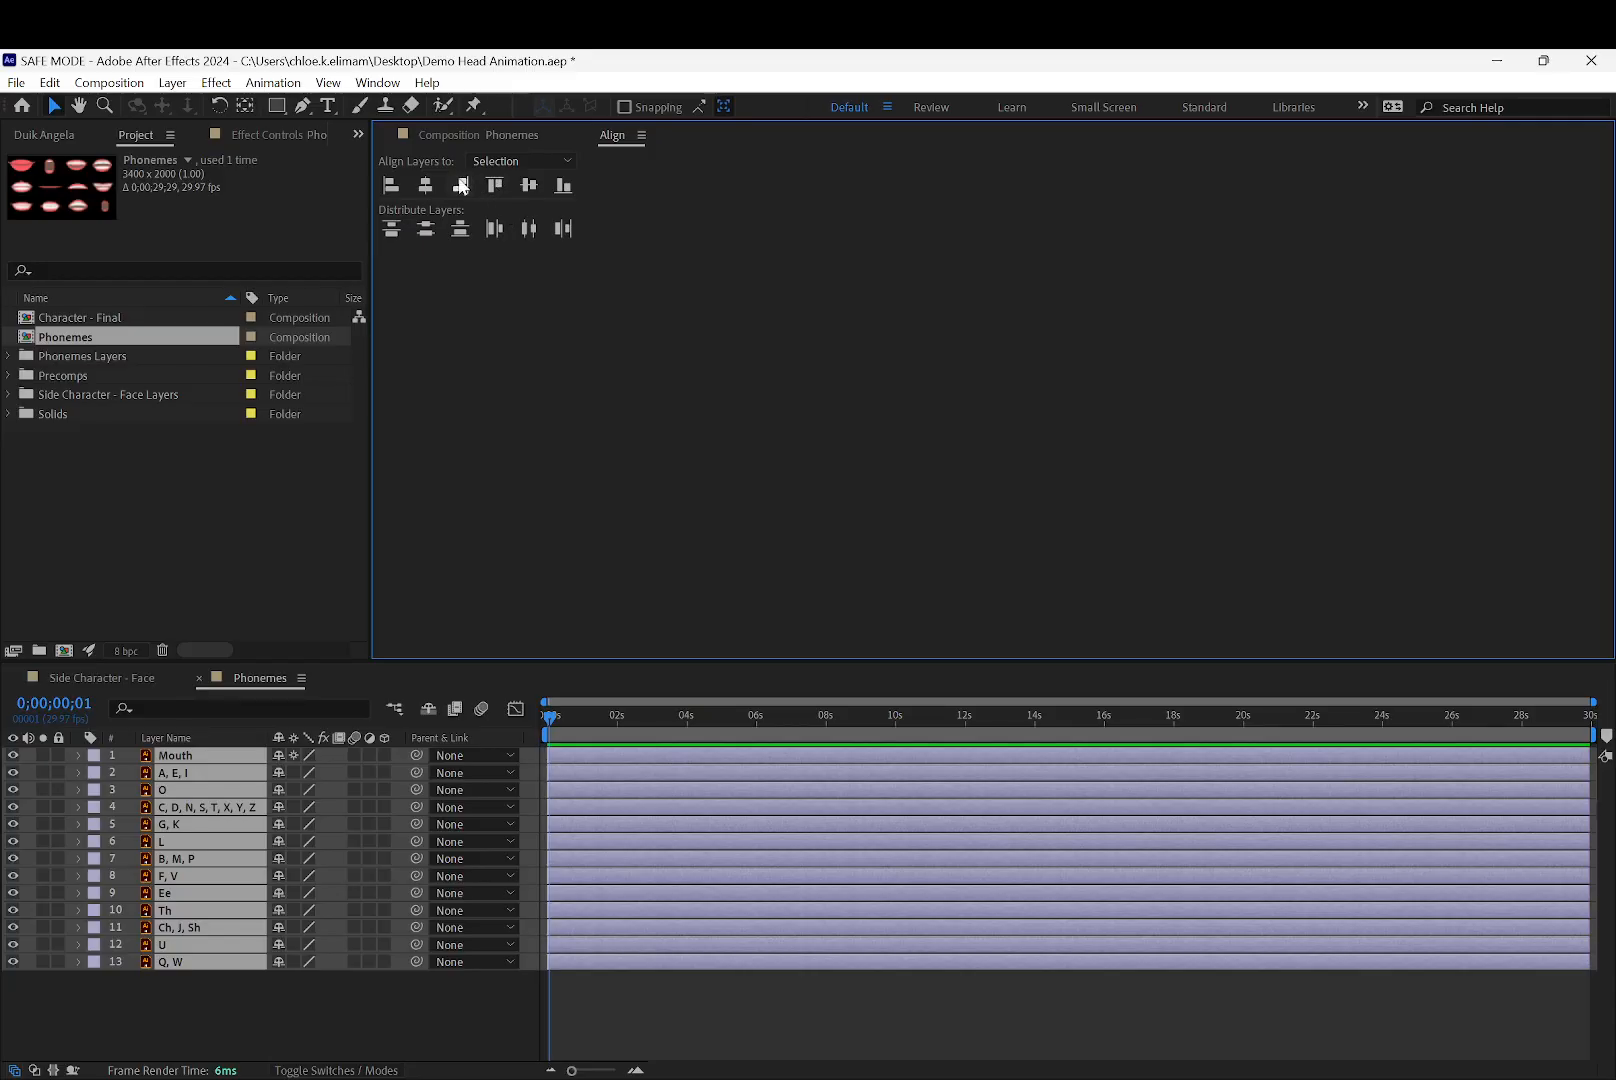
click(504, 161)
click(511, 198)
drag(612, 135, 258, 290)
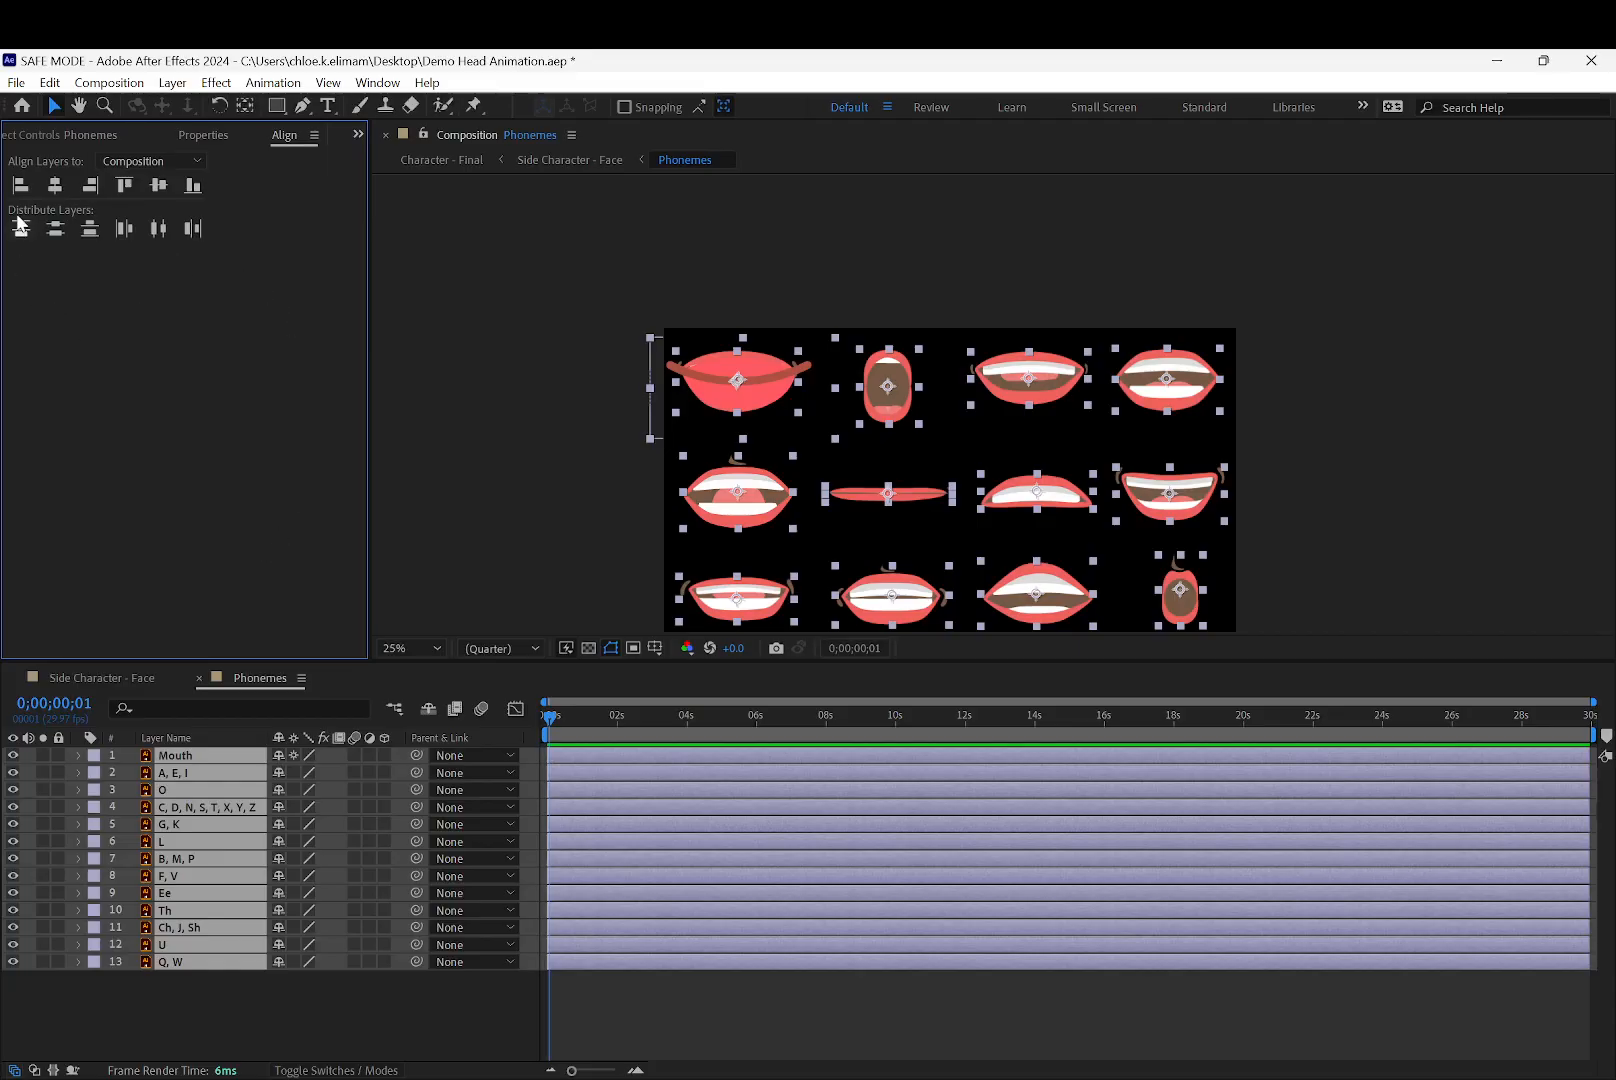
Center all the selected mouth layers horizontally and vertically in the Phonemes composition, and deselect them
click(56, 184)
click(158, 185)
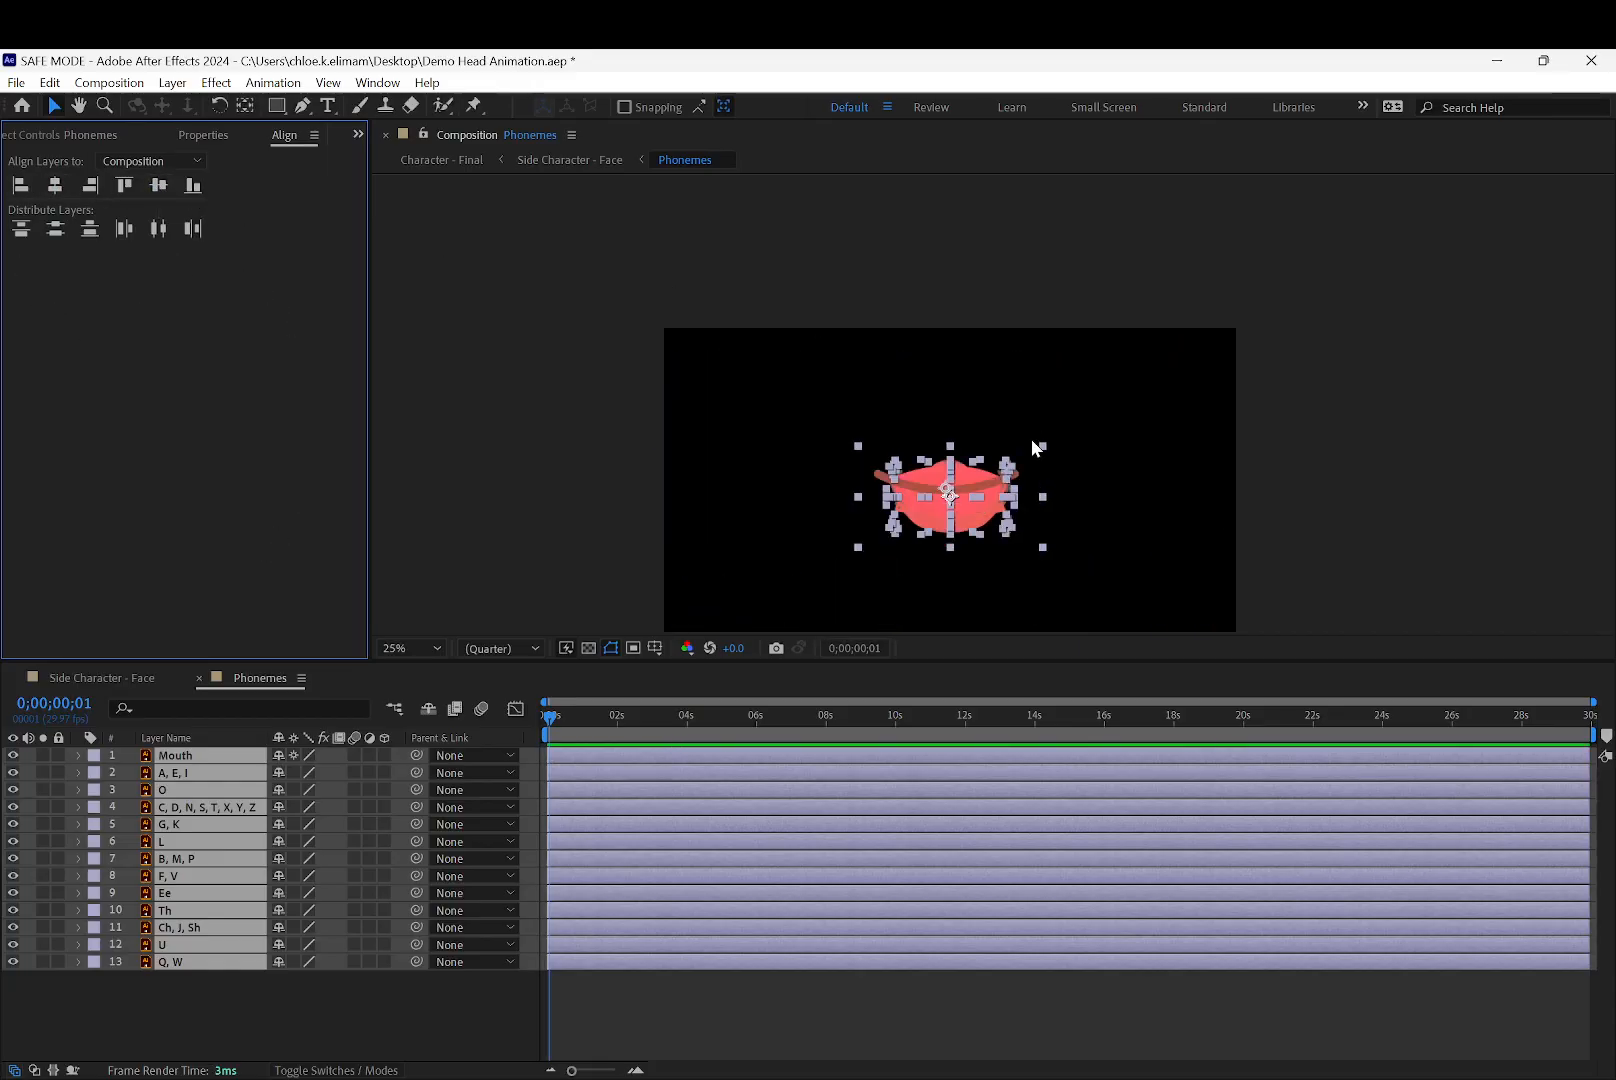
scroll(945, 530, down, 2)
click(792, 596)
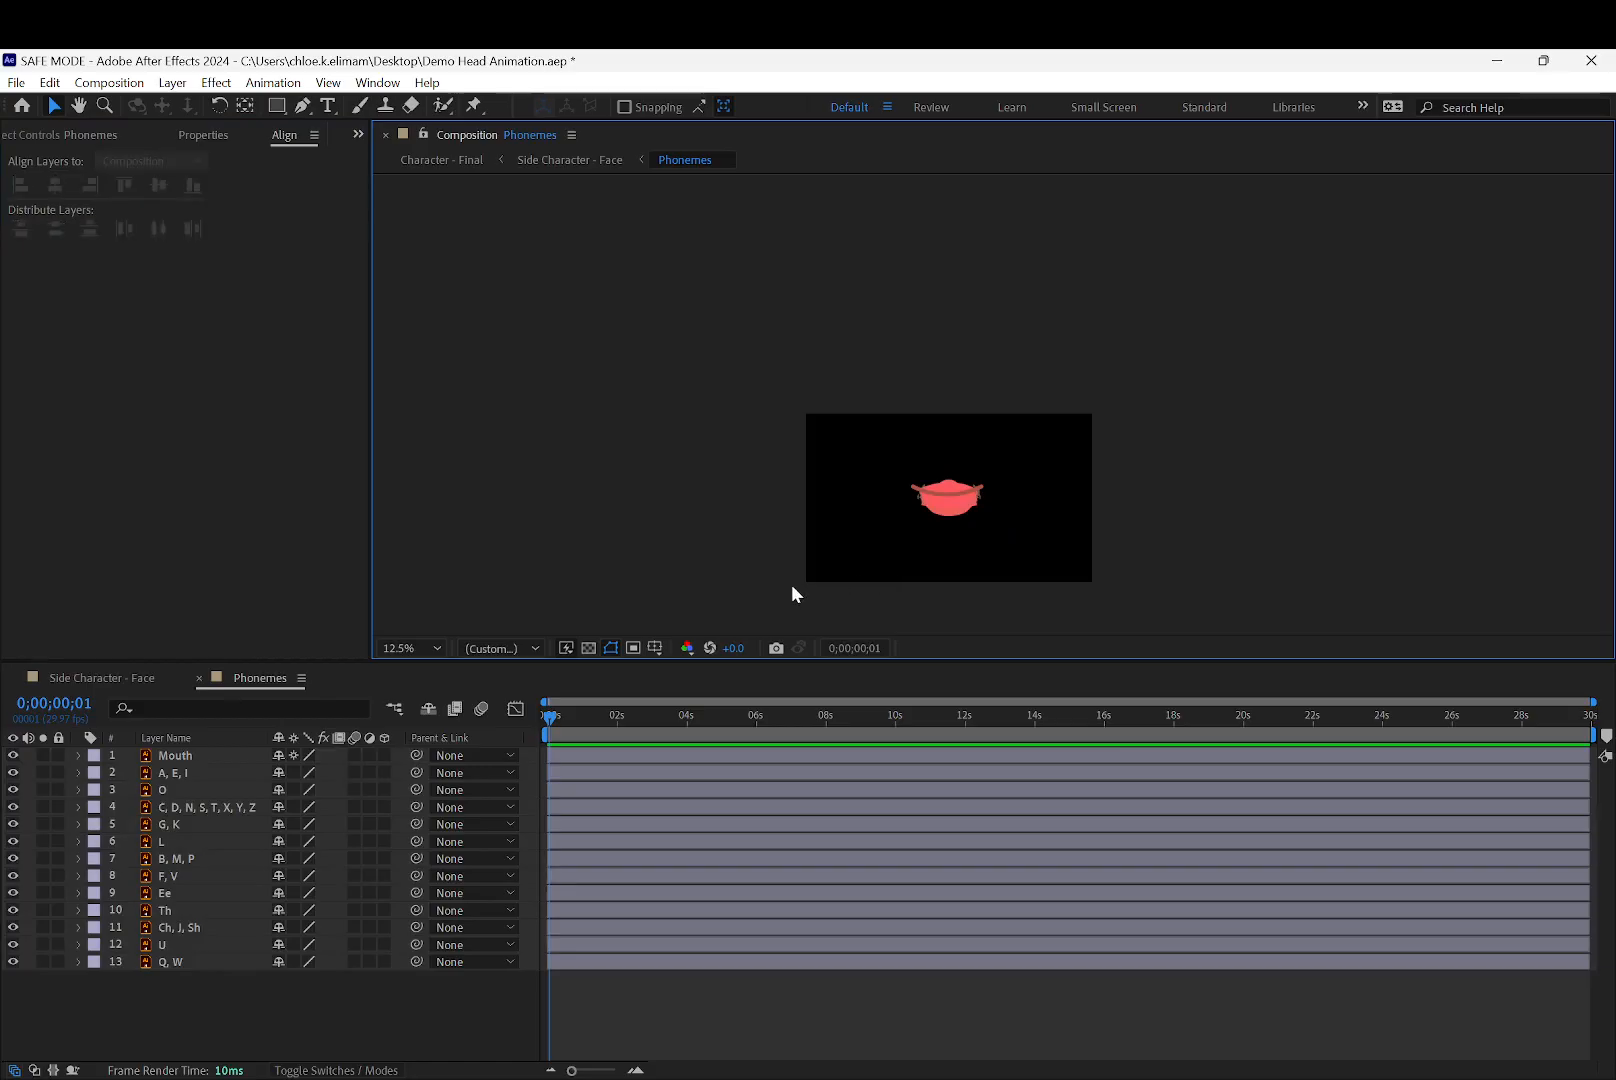
Close the docked Align panel
click(313, 134)
click(383, 137)
click(358, 133)
click(358, 133)
Hide every layer in the Phonemes composition except Mouth
click(97, 677)
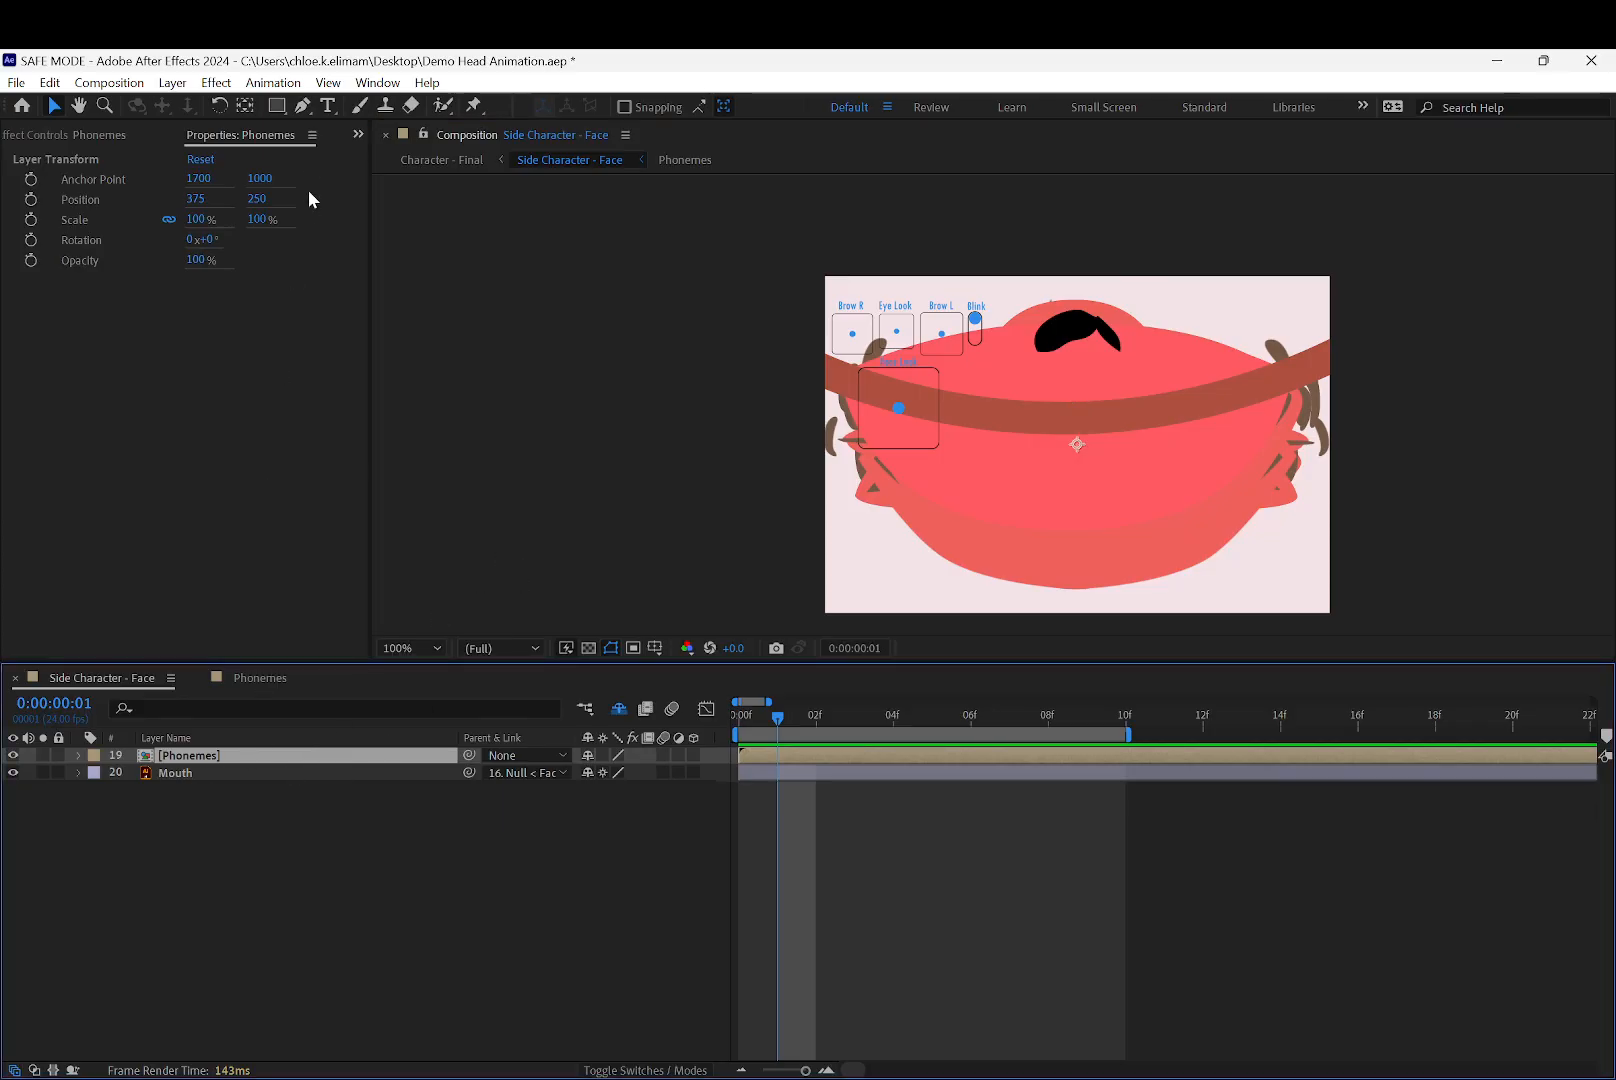
click(258, 677)
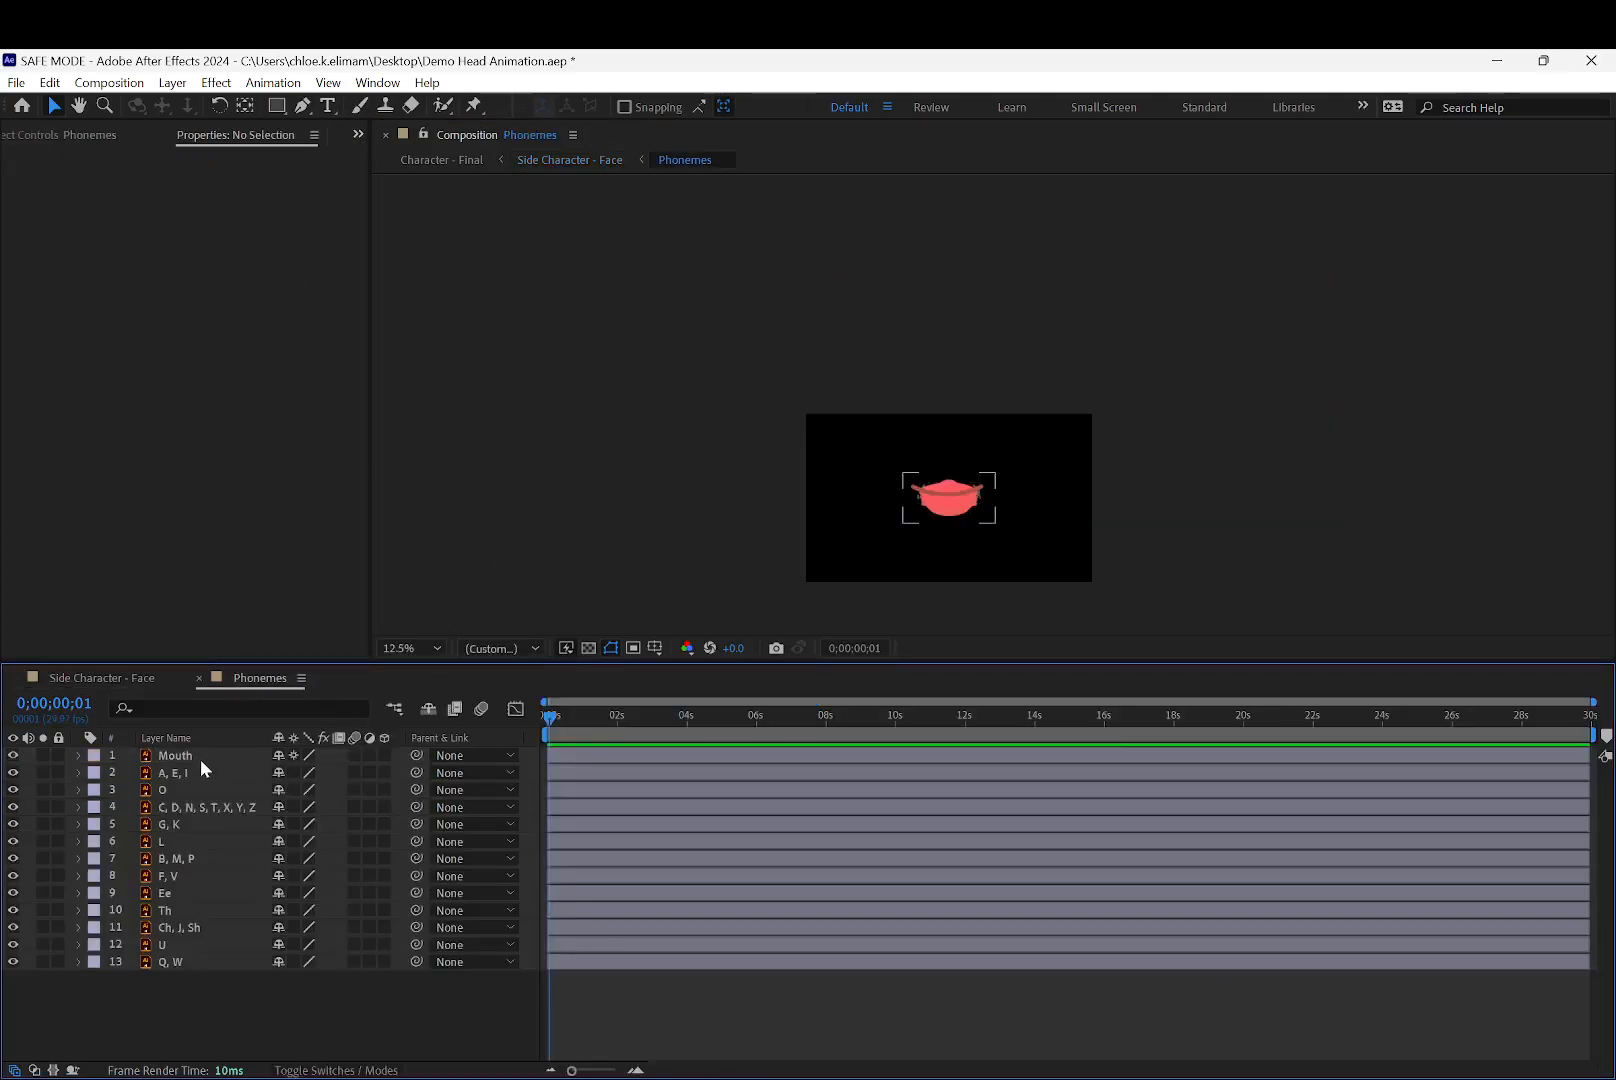
drag(12, 772, 5, 985)
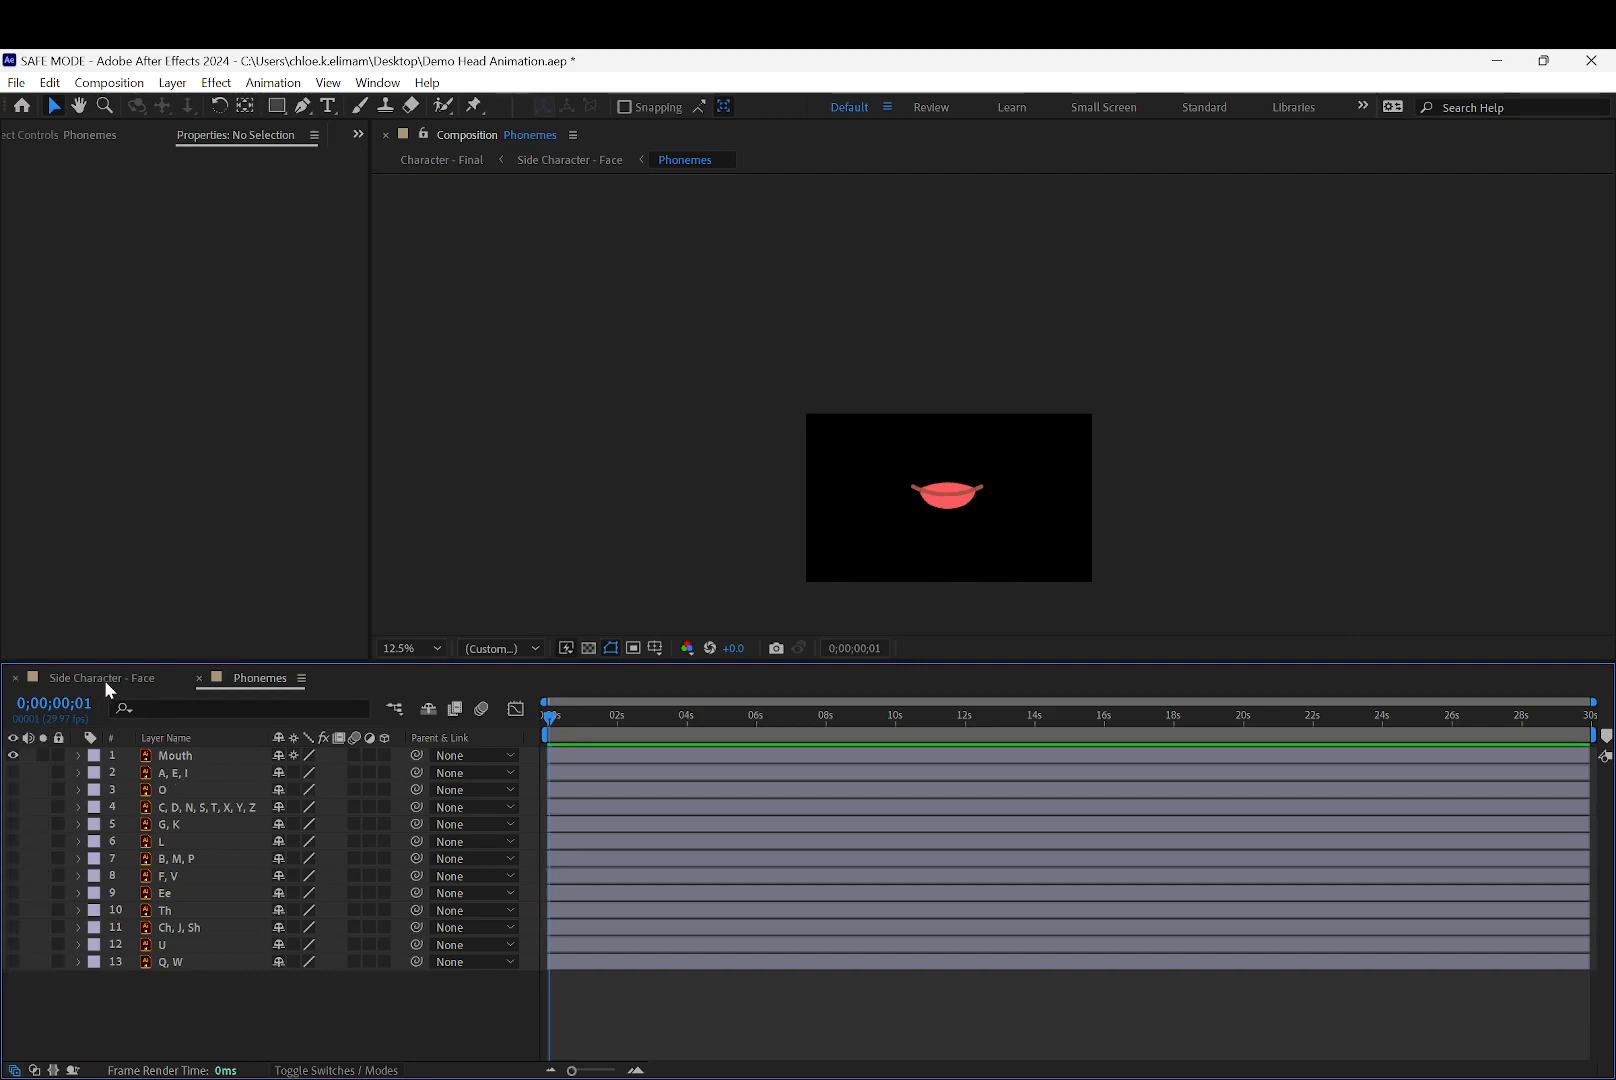
Scale the Phonemes layer in Side Character - Face to 3%
click(103, 678)
click(270, 775)
click(274, 755)
key(s)
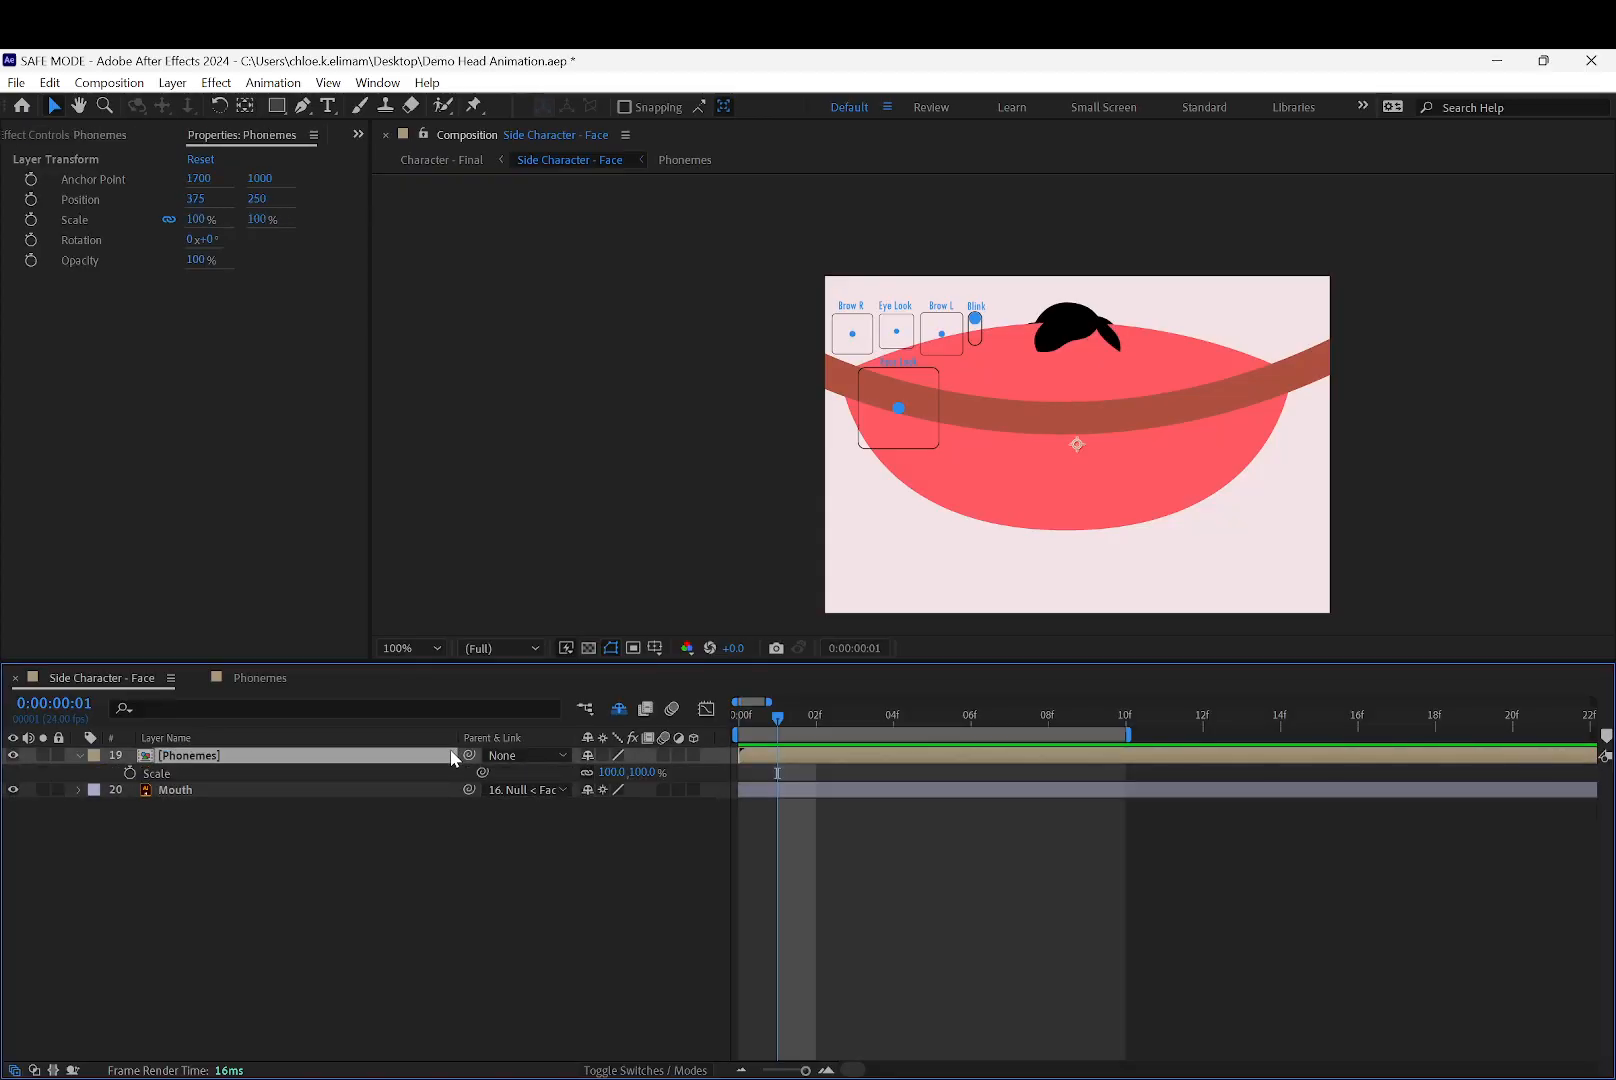
click(620, 772)
text(3)
key(Return)
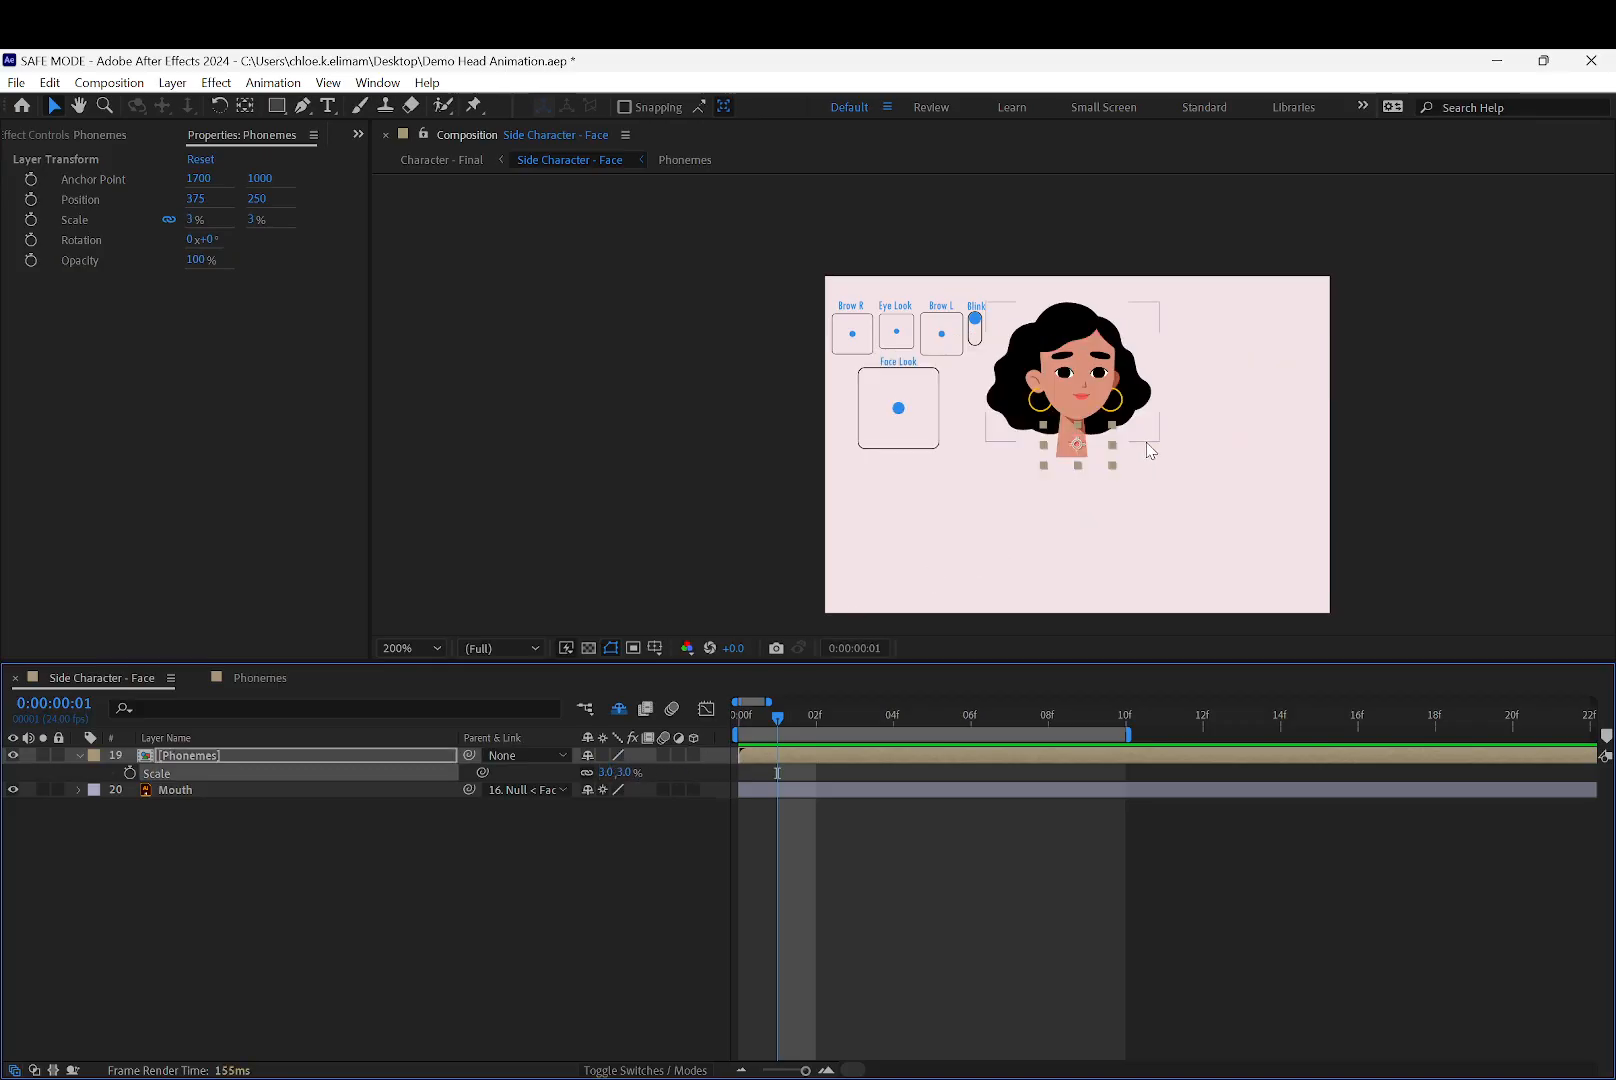
Move the Phonemes layer over the character's original mouth, at about 379.3, 177
scroll(1150, 451, up, 4)
drag(920, 453, 912, 243)
drag(995, 280, 921, 398)
key(Down)
key(Down)
key(Down)
key(Down)
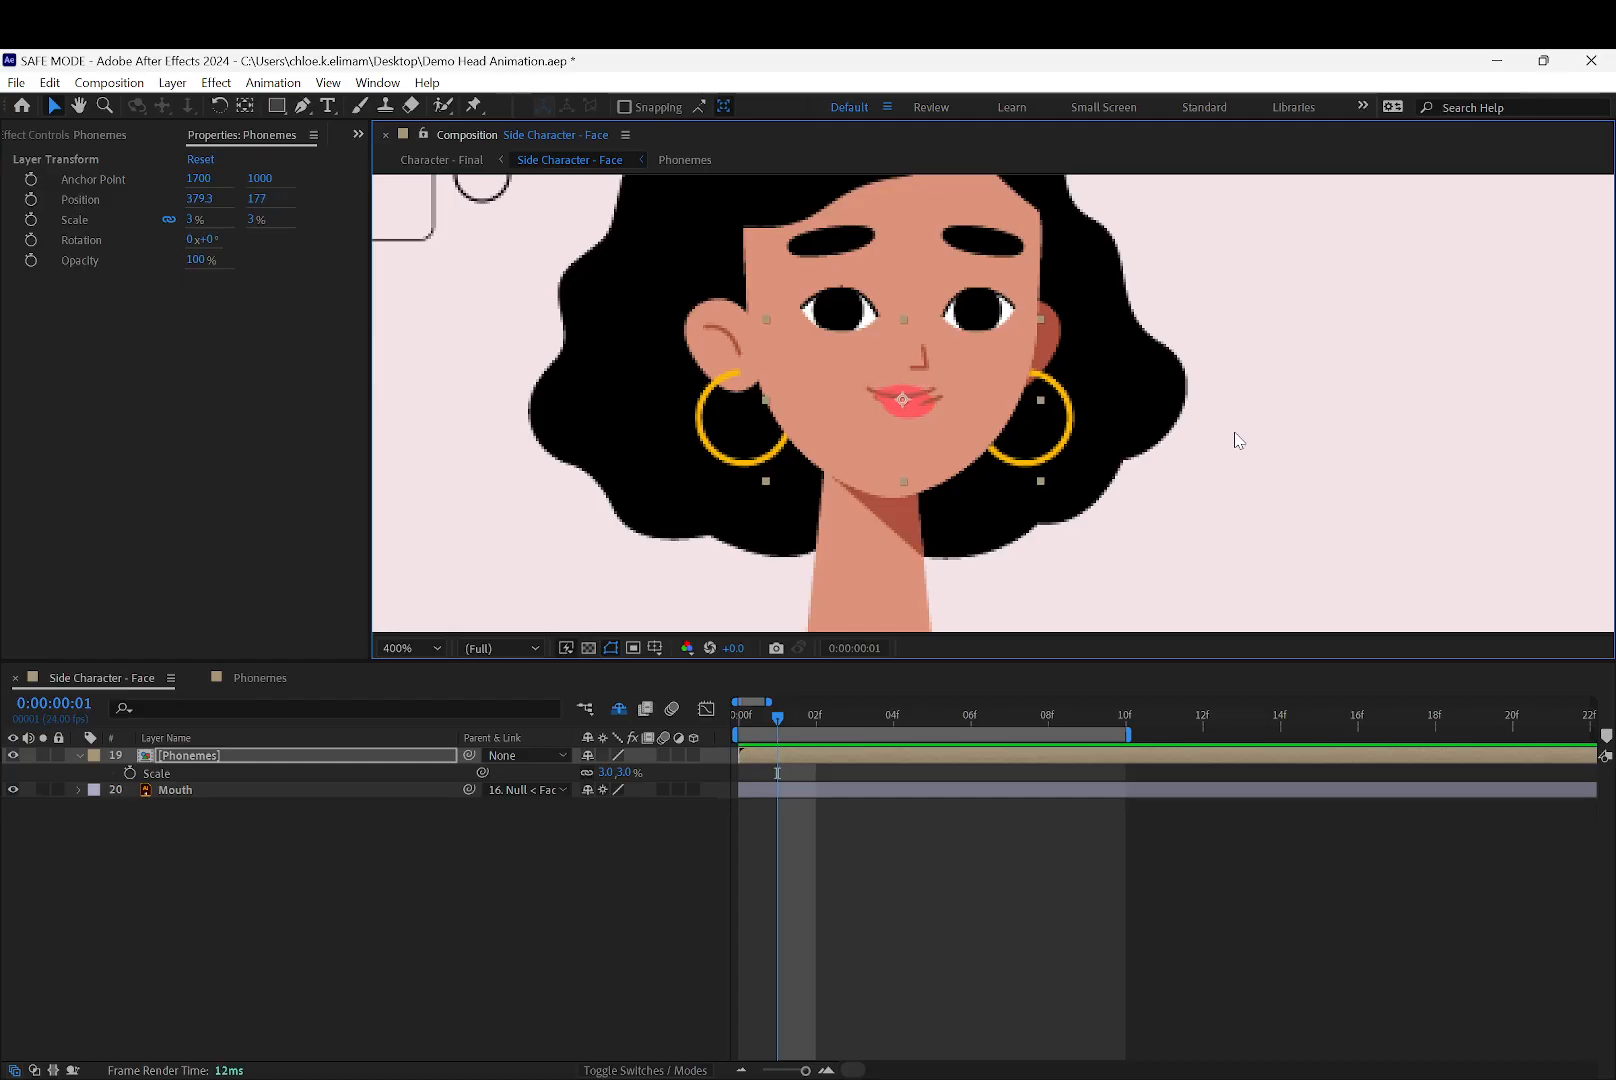
Nudge the Phonemes layer to 381.8, 179 so it lines up with the original mouth
key(Down)
key(Down)
key(Down)
key(shift+Right)
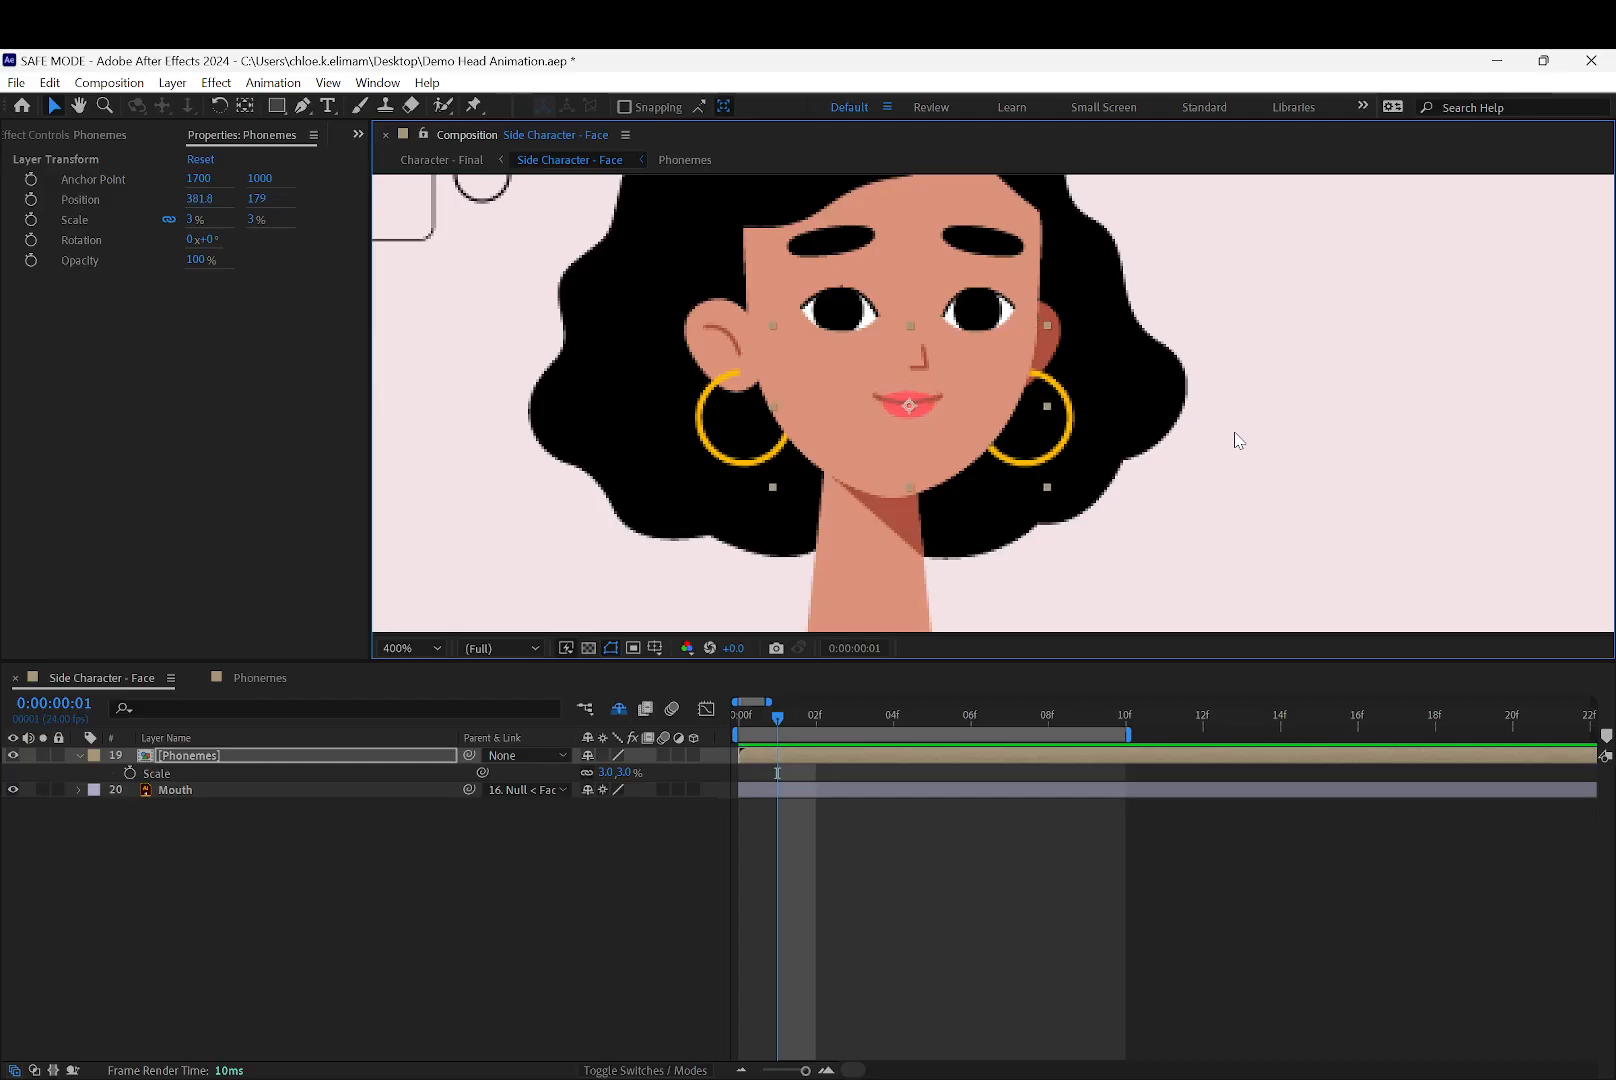
click(577, 870)
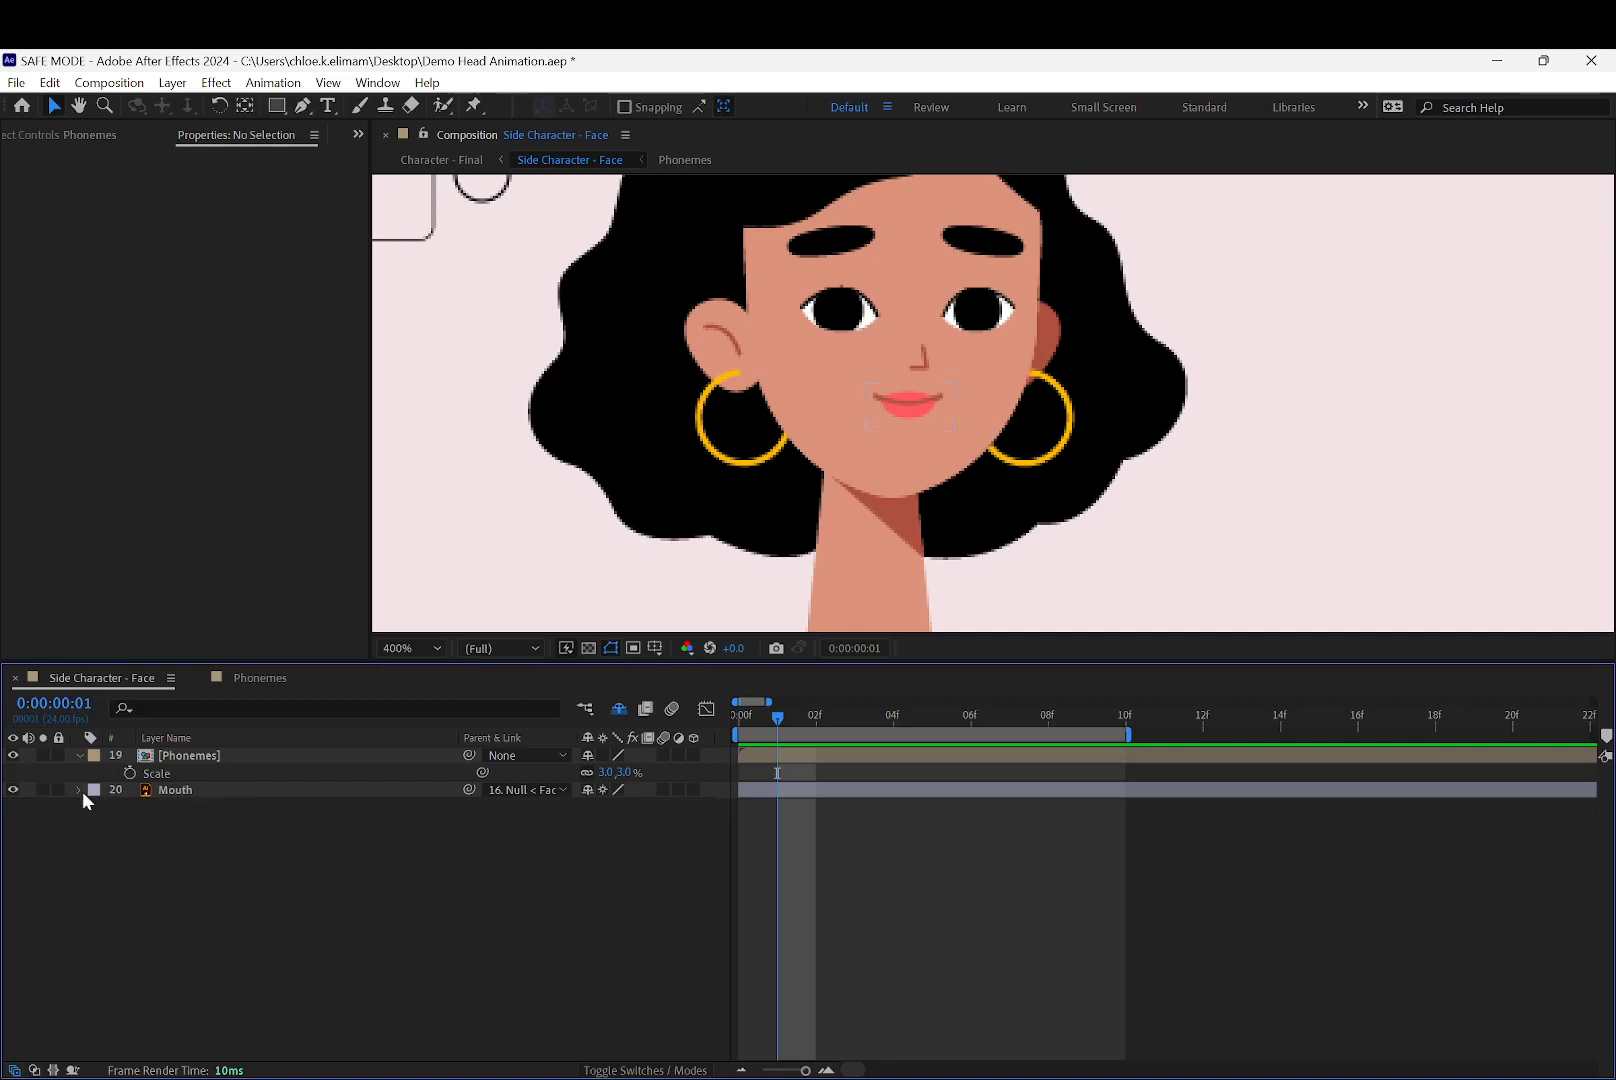
Hide the original Mouth layer and parent the Phonemes layer to Null < Facial Features >
click(188, 791)
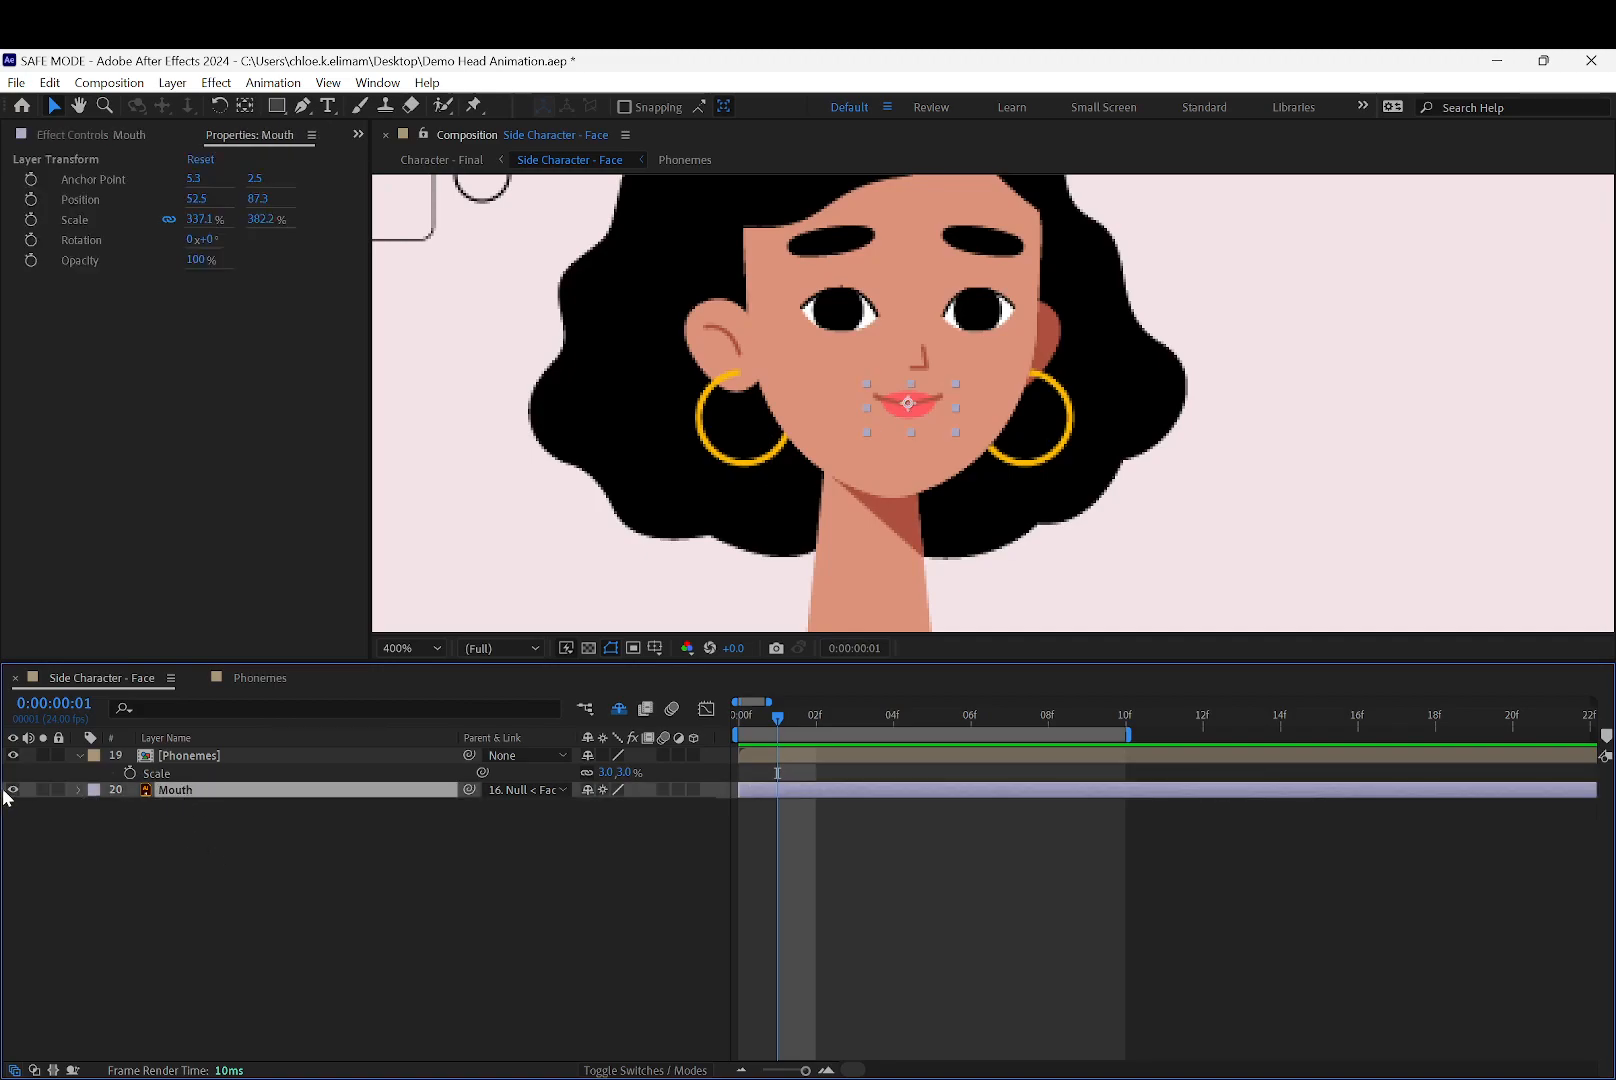
click(13, 789)
click(538, 755)
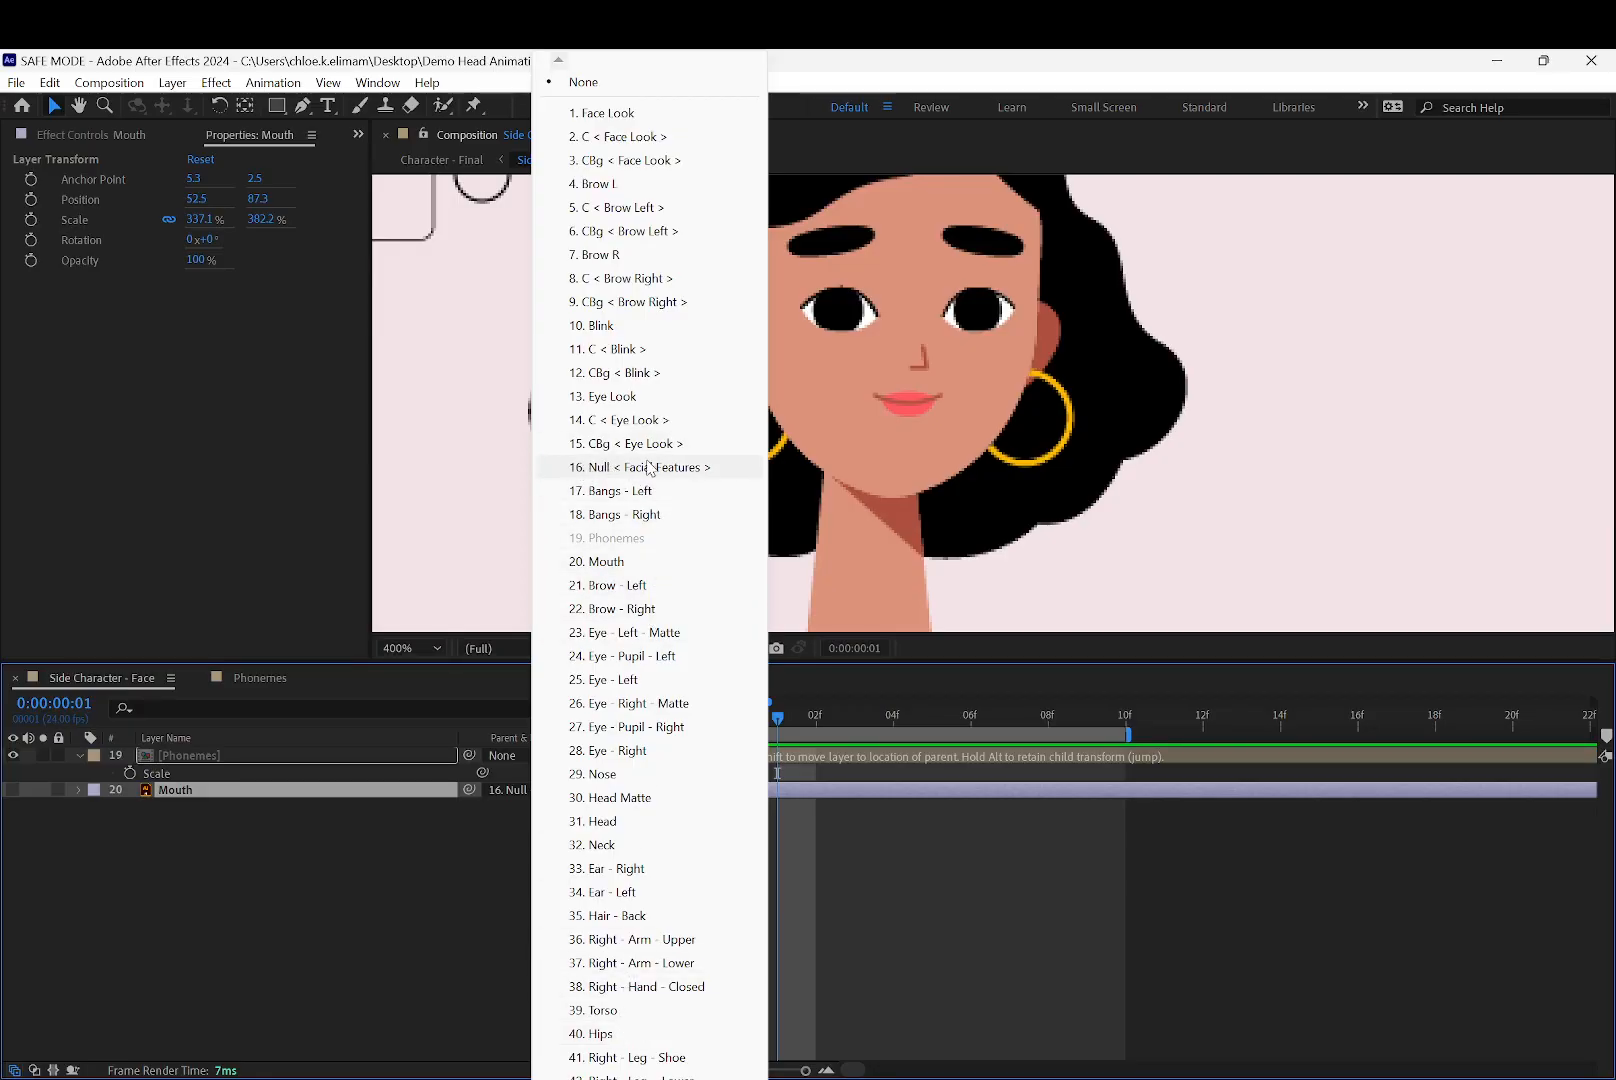
click(676, 478)
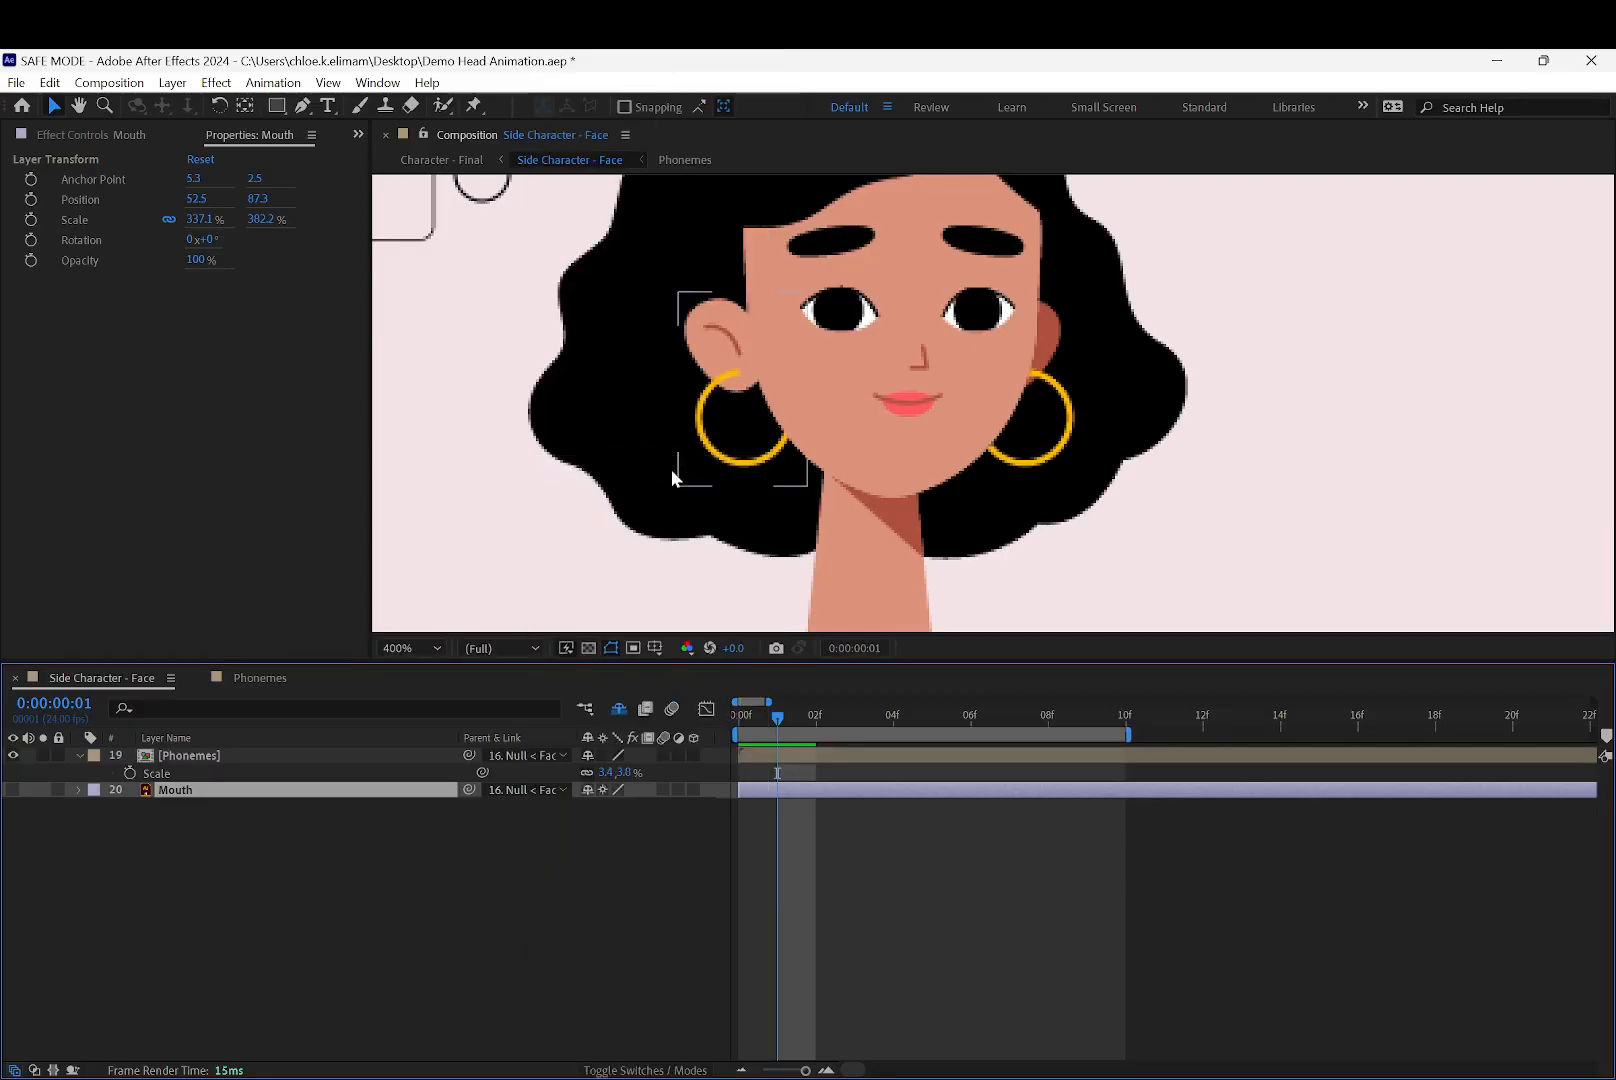
click(605, 893)
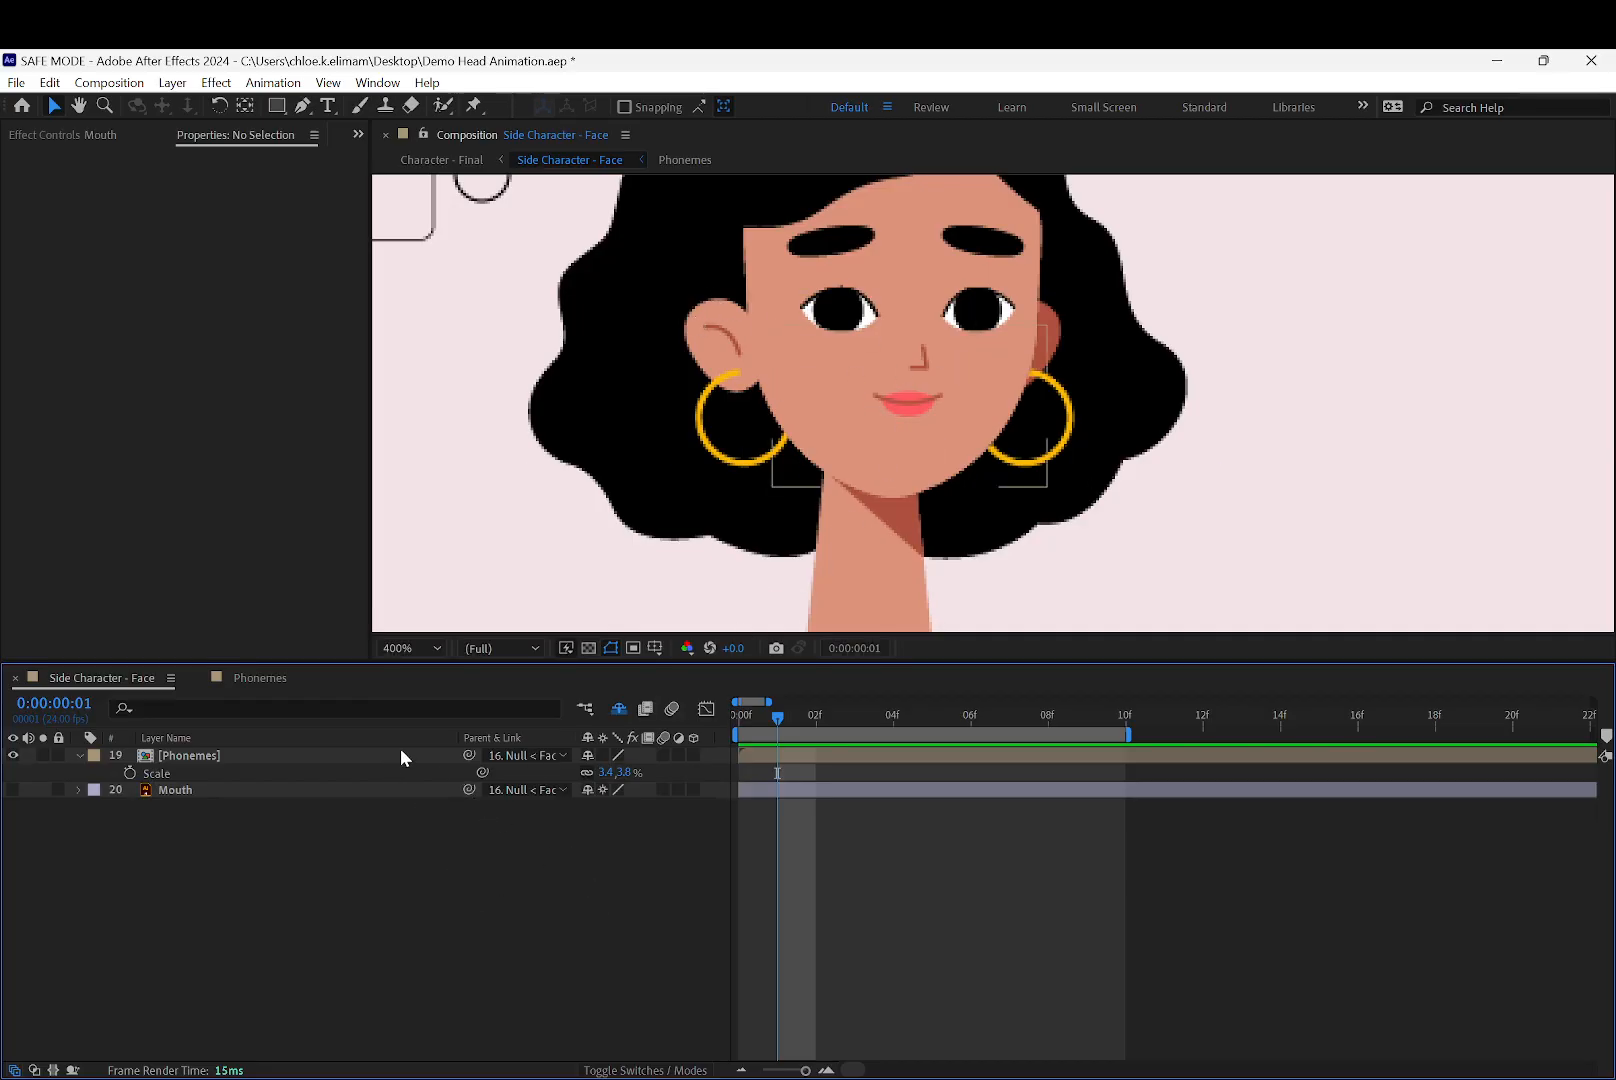
Test the head turn by moving the Face Look controller's handle around, and undo the moves
scroll(642, 606, down, 2)
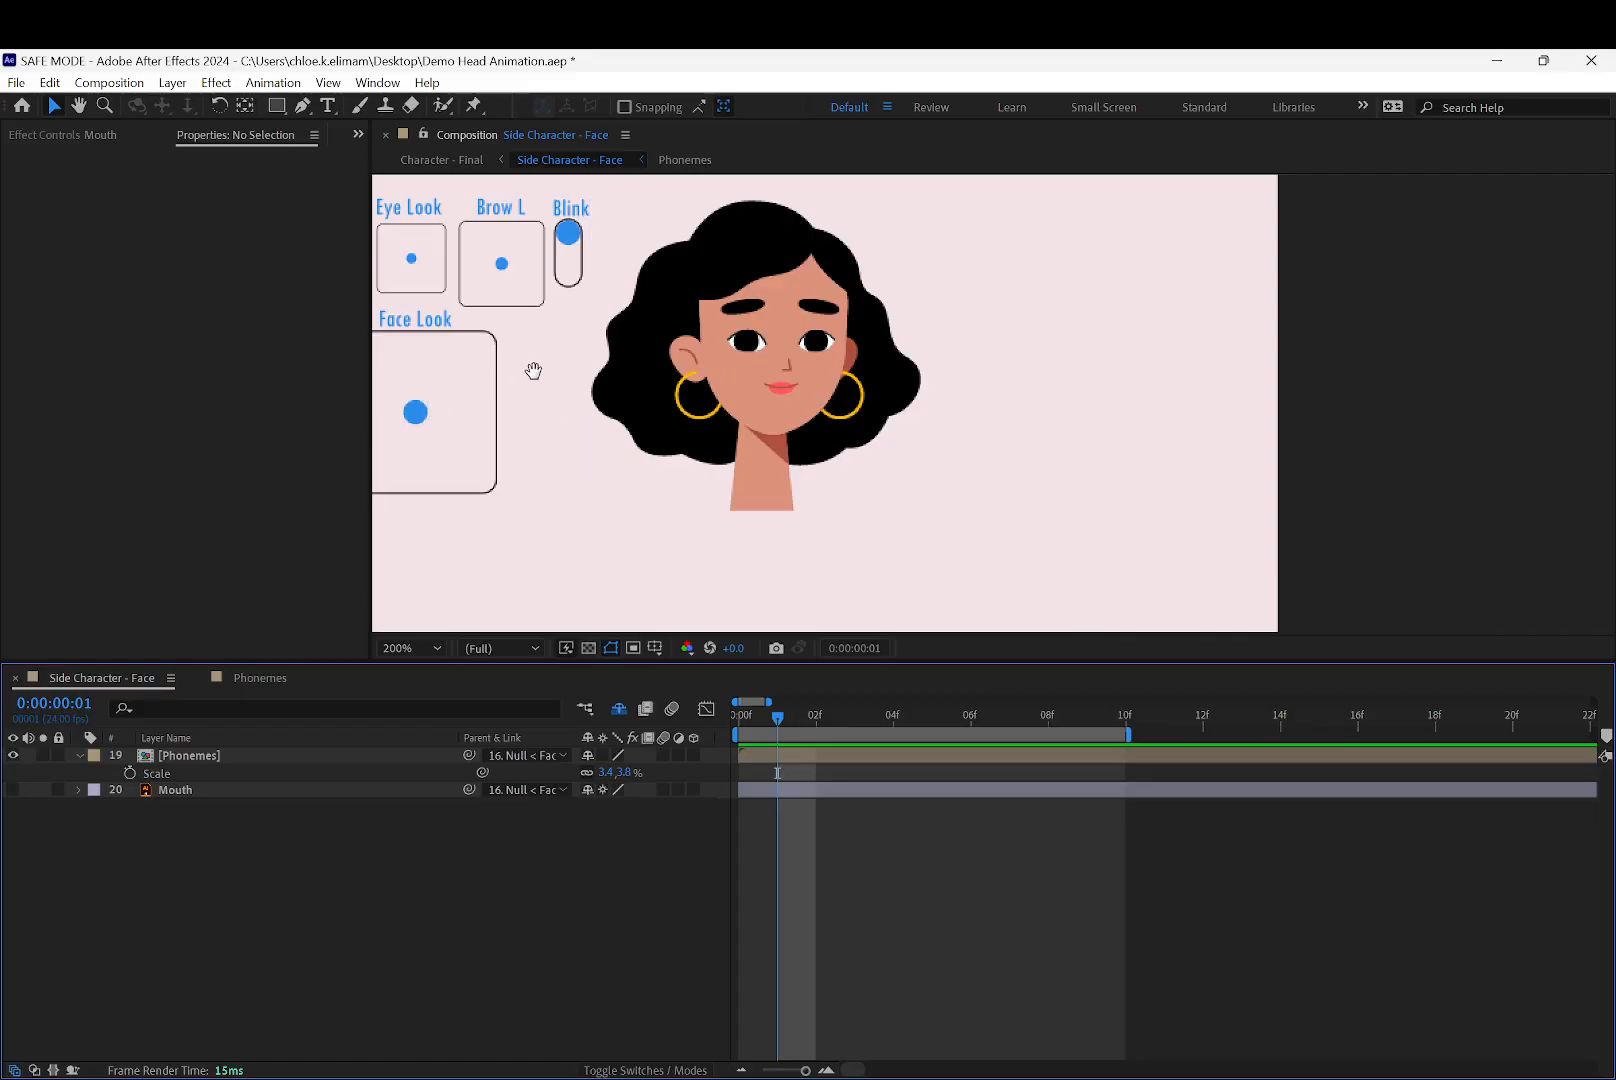
drag(531, 371, 674, 368)
click(533, 411)
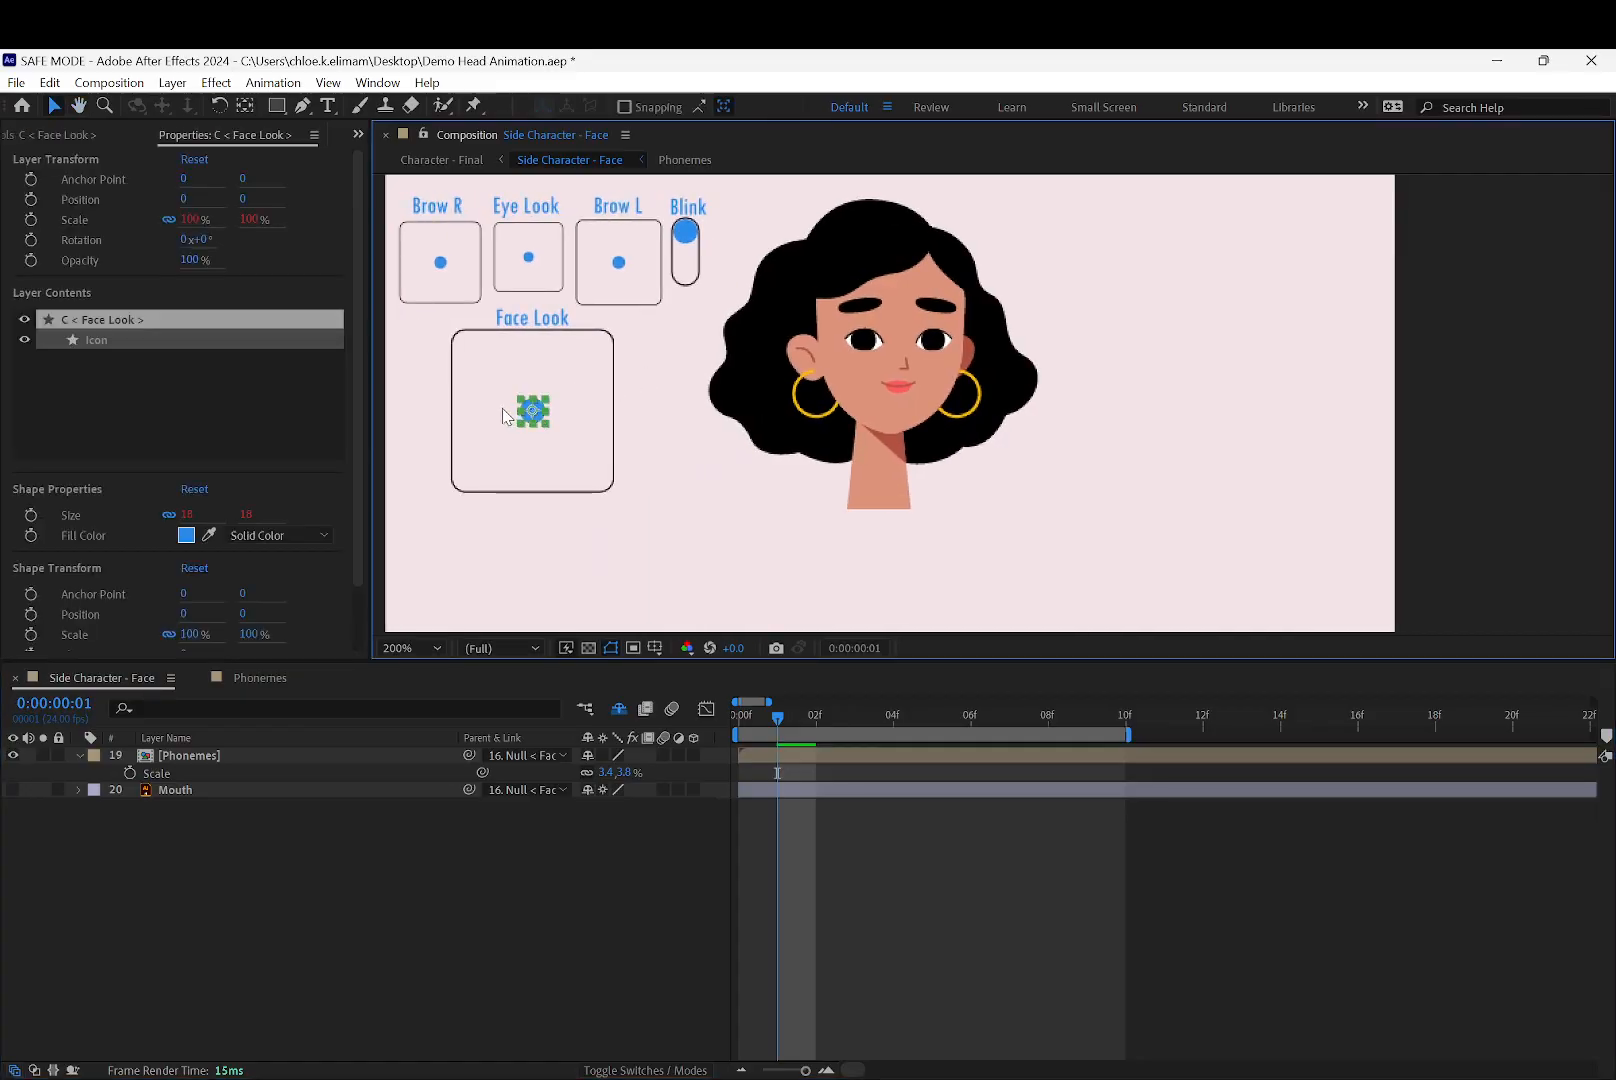
drag(526, 414, 637, 405)
key(ctrl+z)
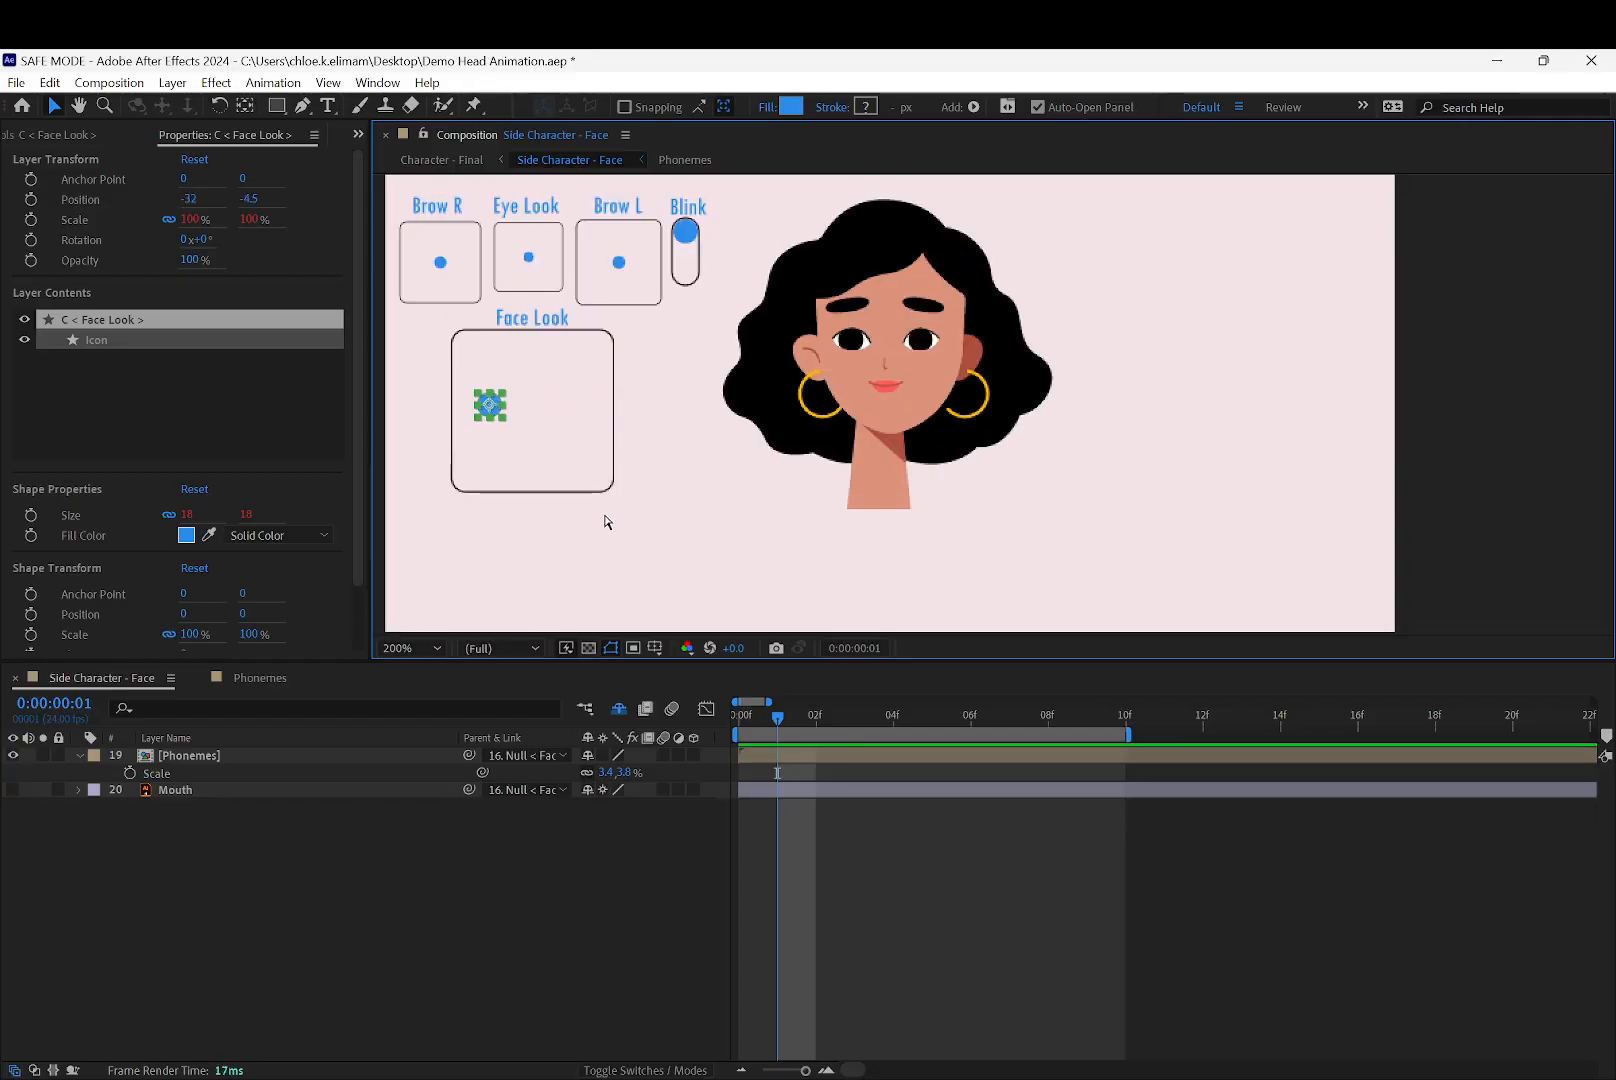
key(ctrl+z)
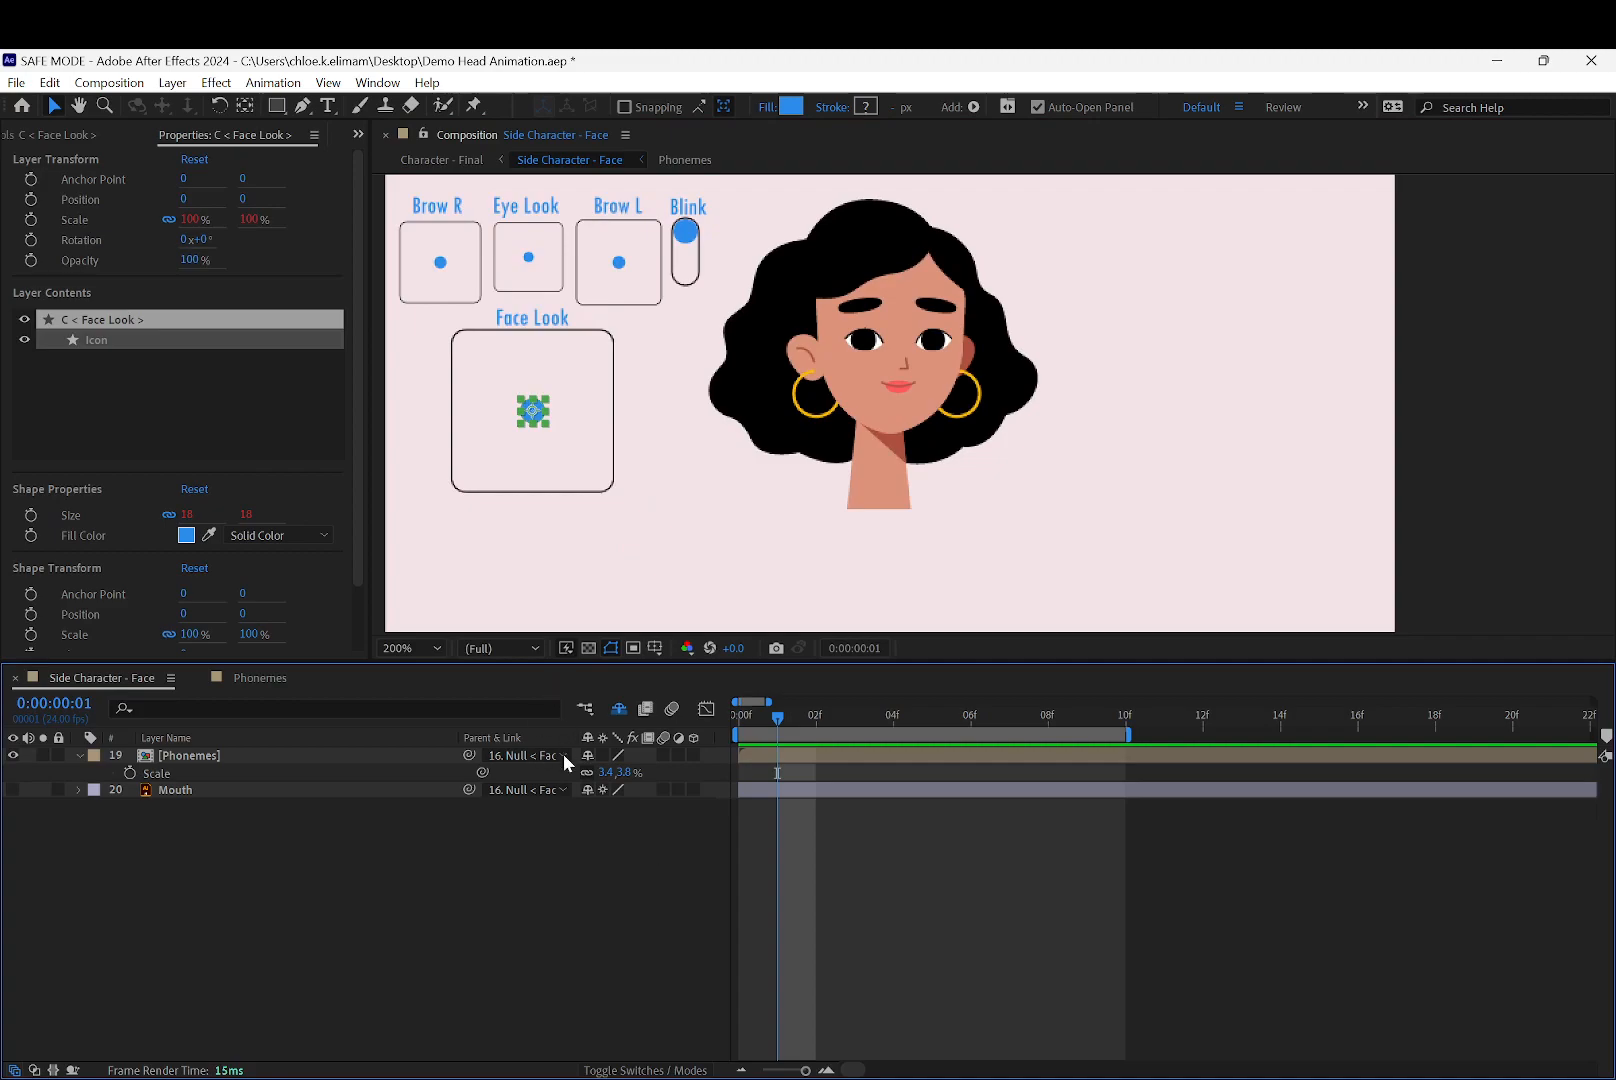
click(349, 773)
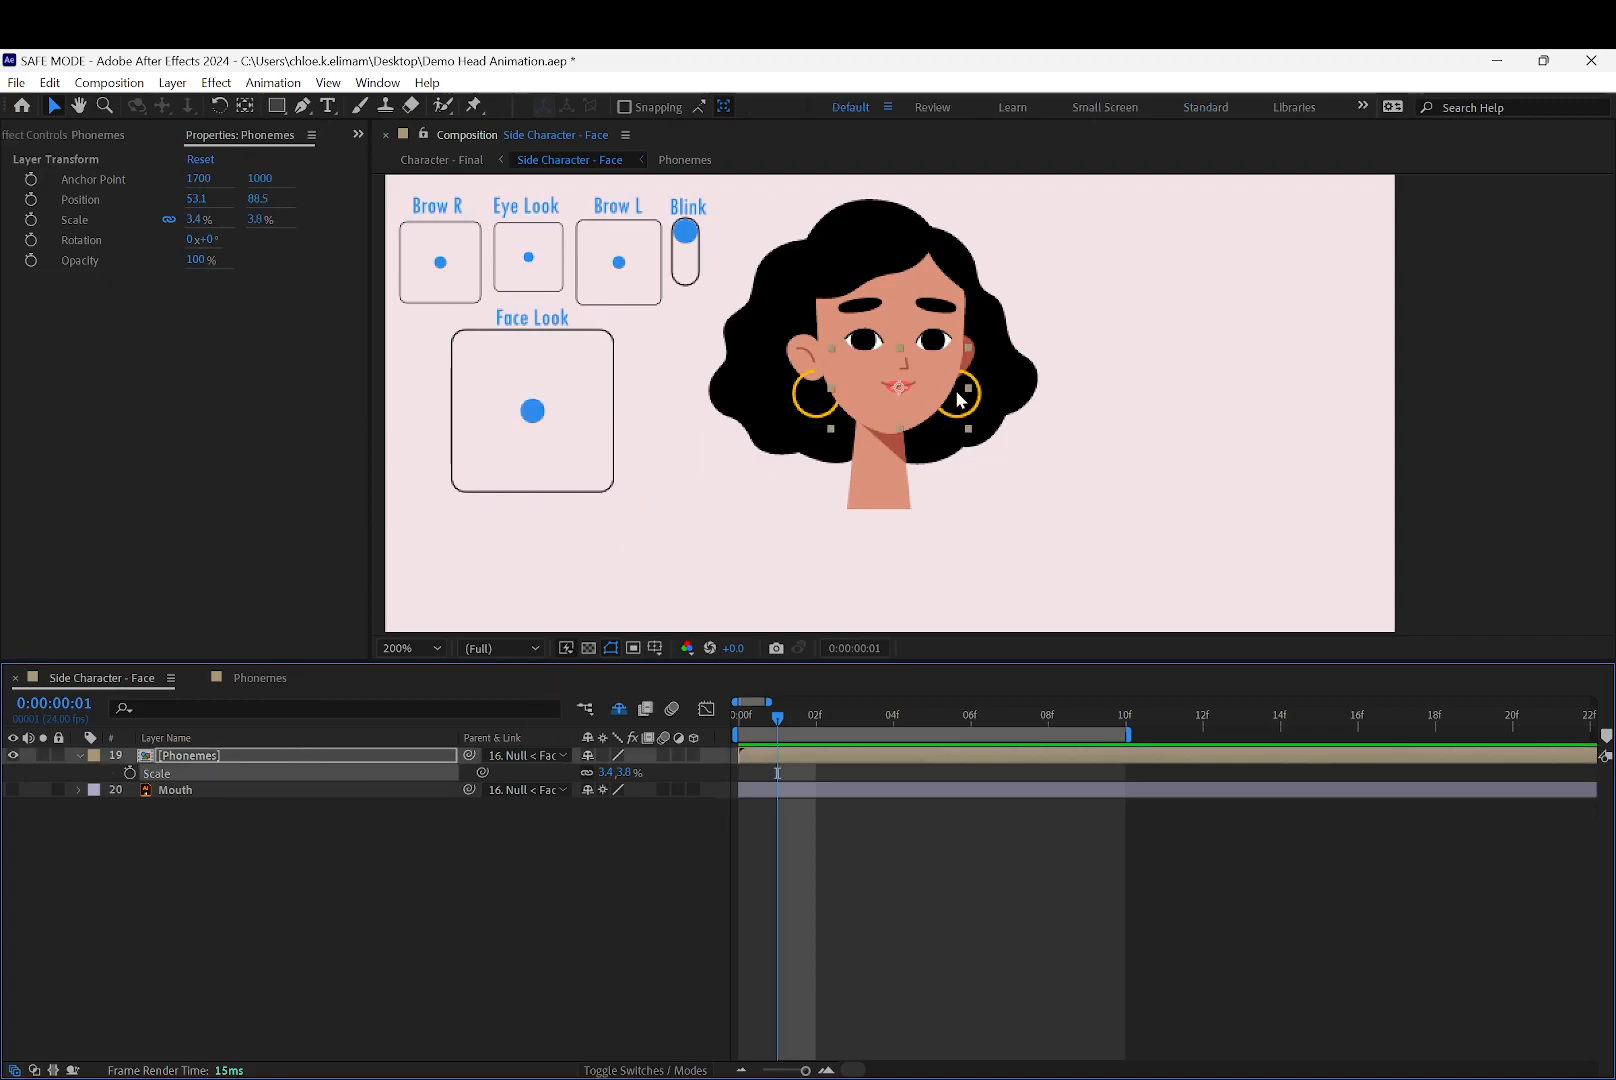
click(1118, 372)
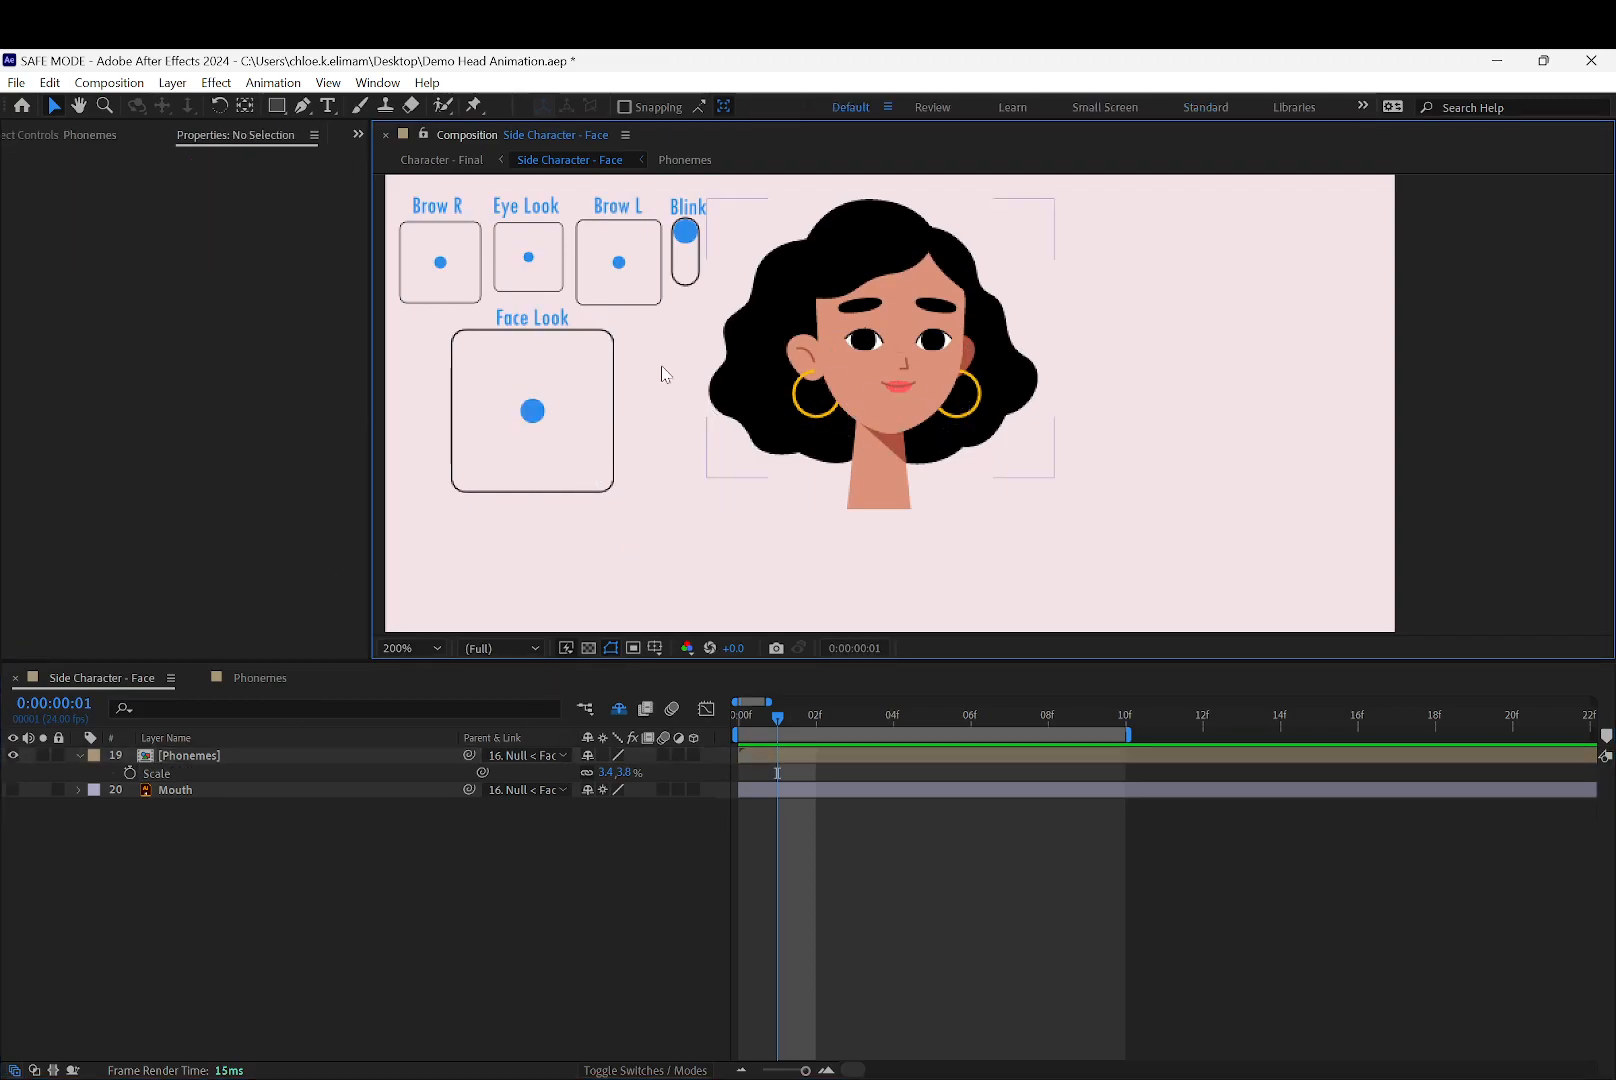
Create a Slider controller with the Duik Connector and place it in the composition's upper right area, beside the head
click(358, 134)
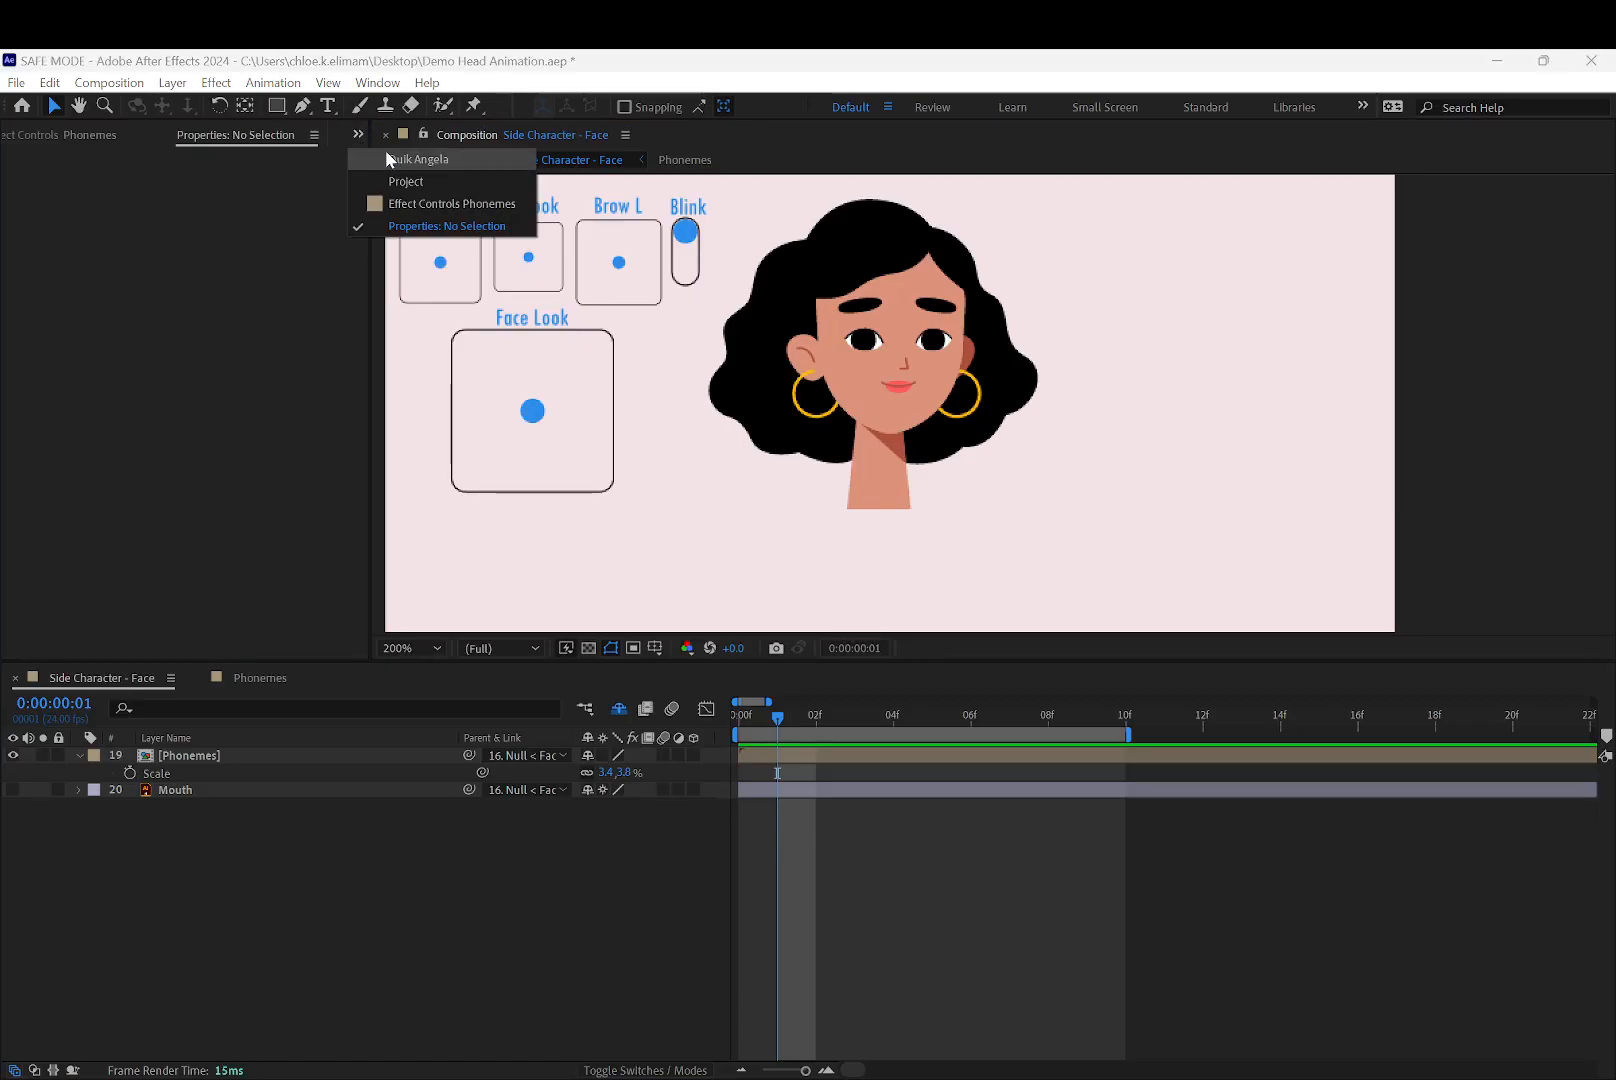
click(389, 158)
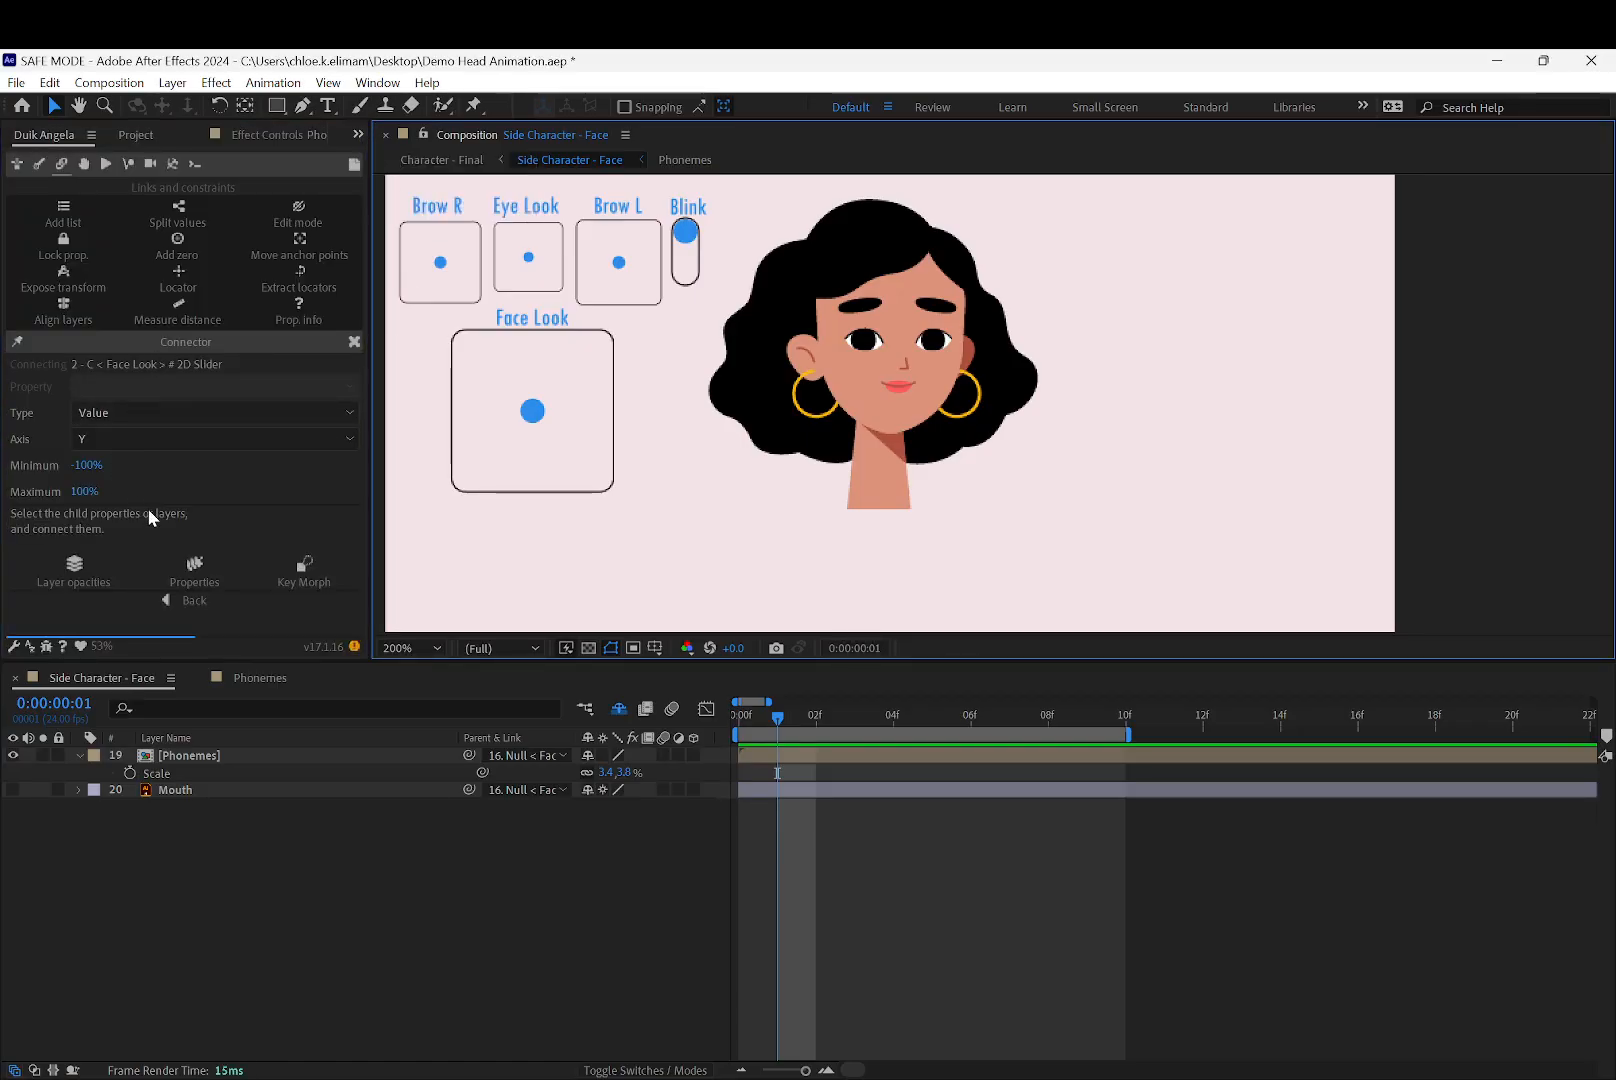
click(169, 601)
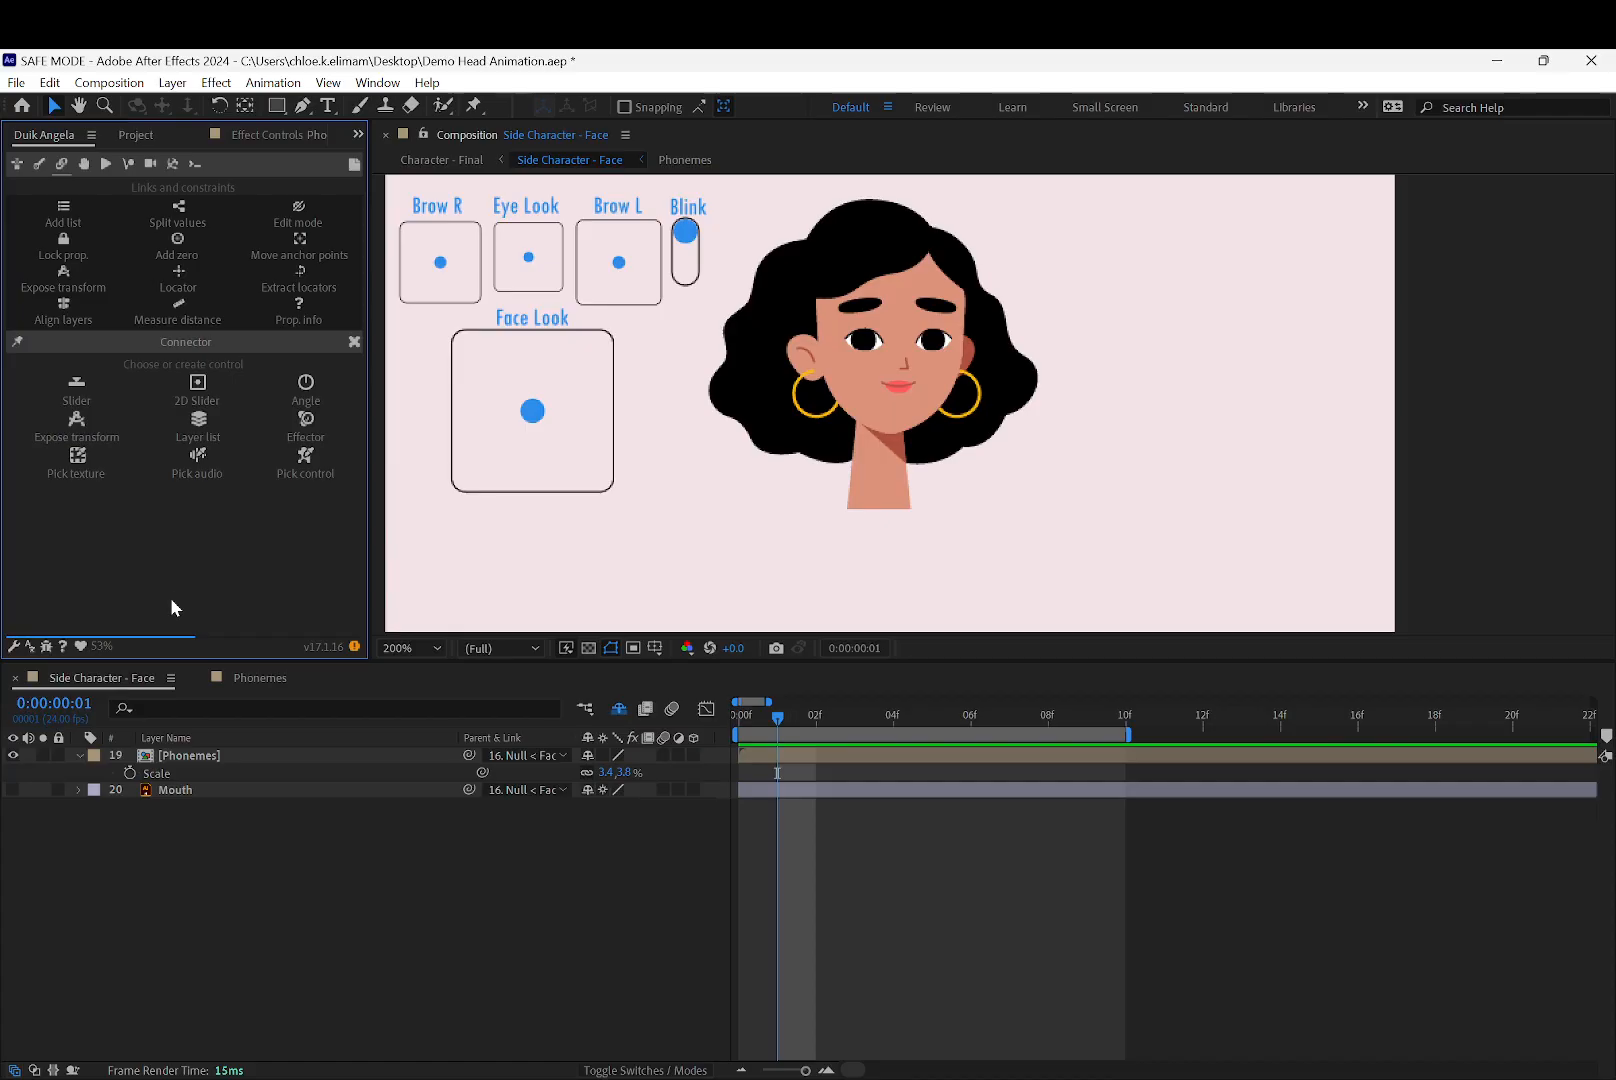
click(226, 843)
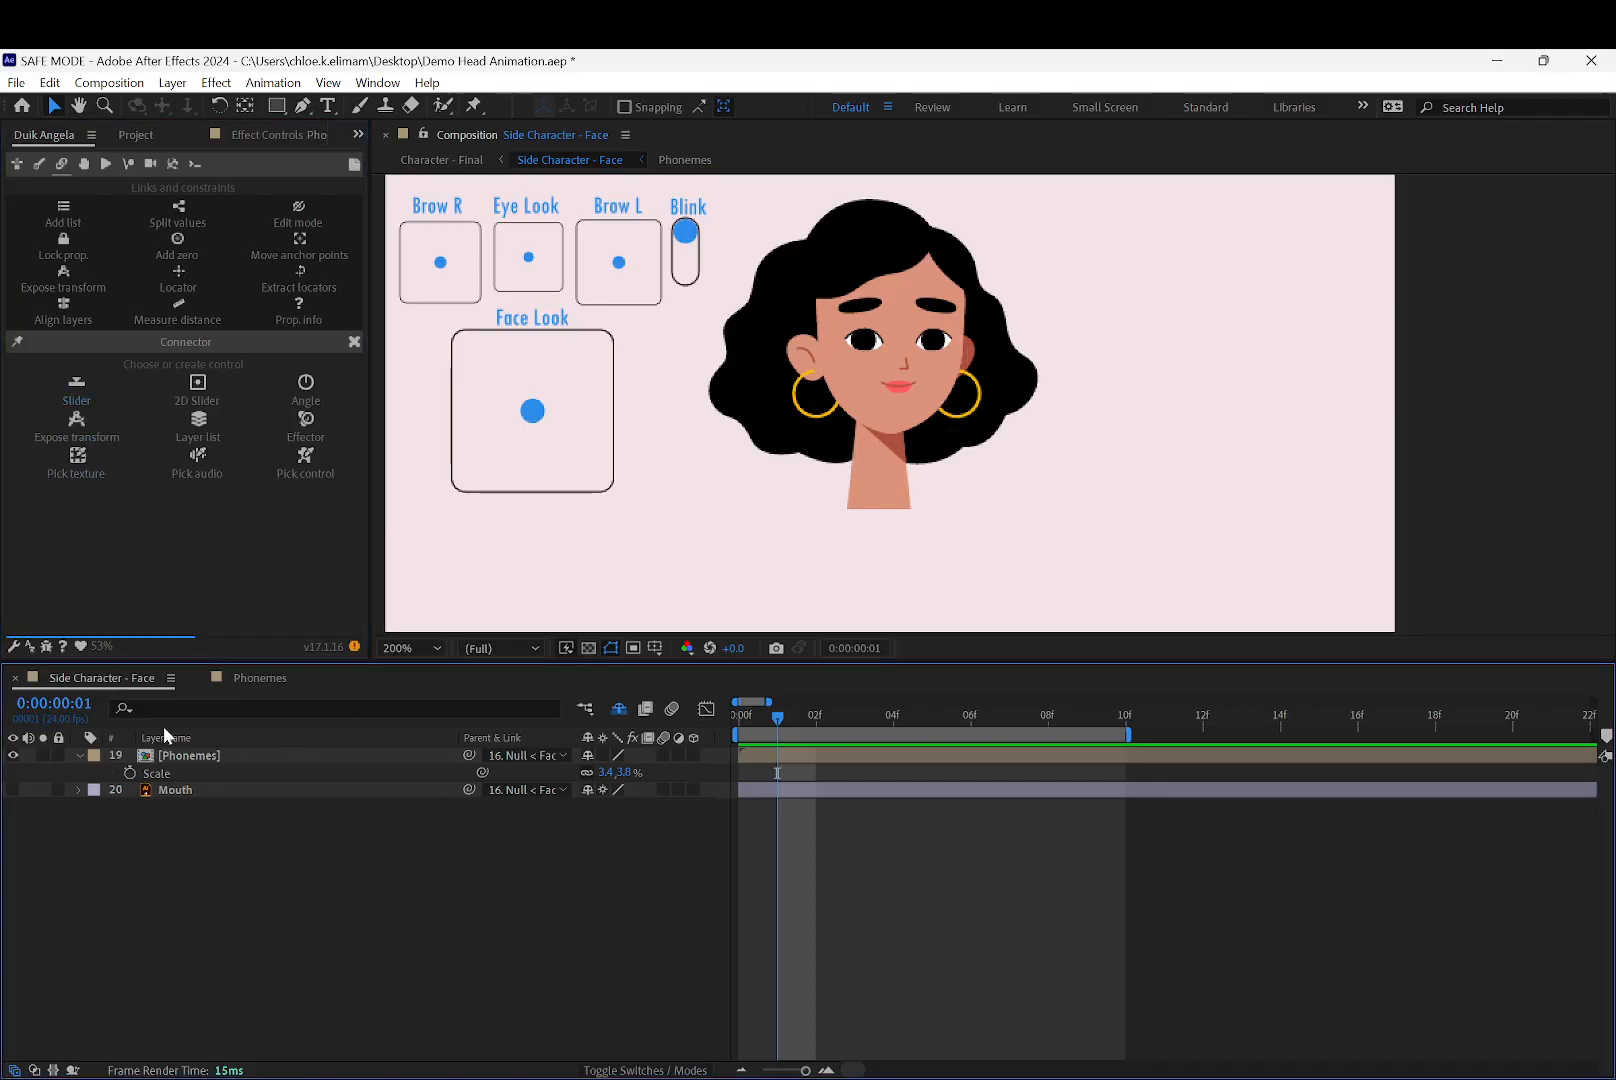
click(70, 380)
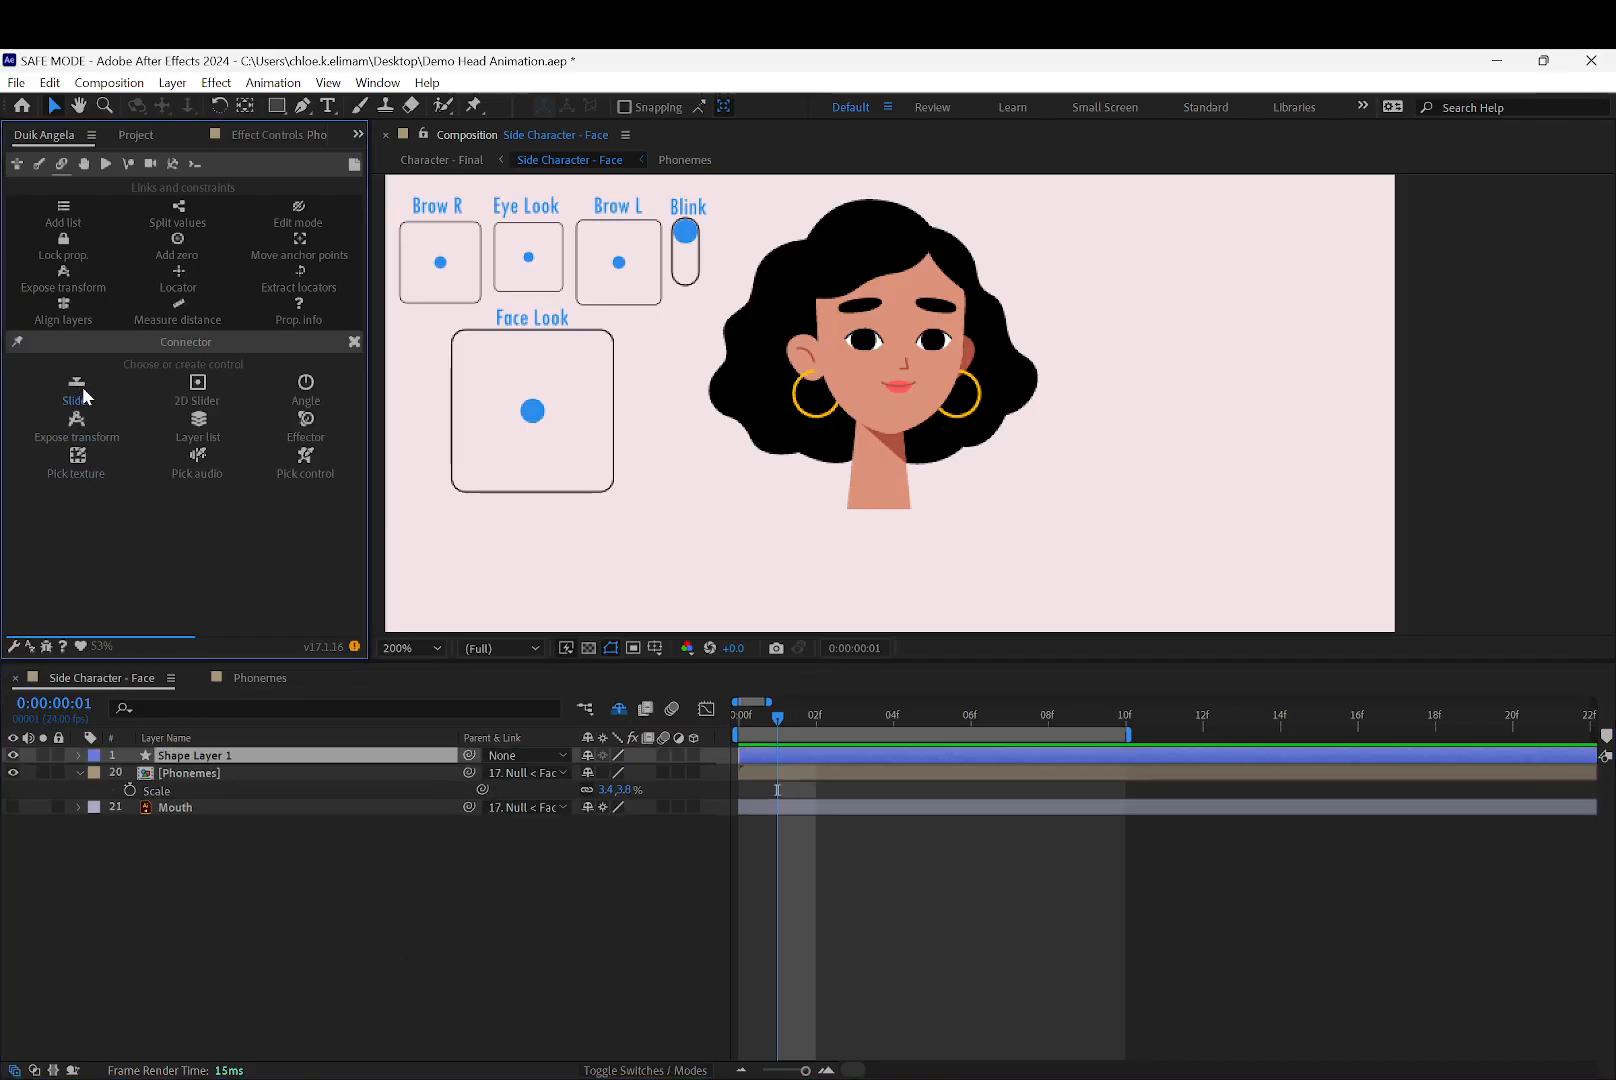
drag(944, 488, 1268, 251)
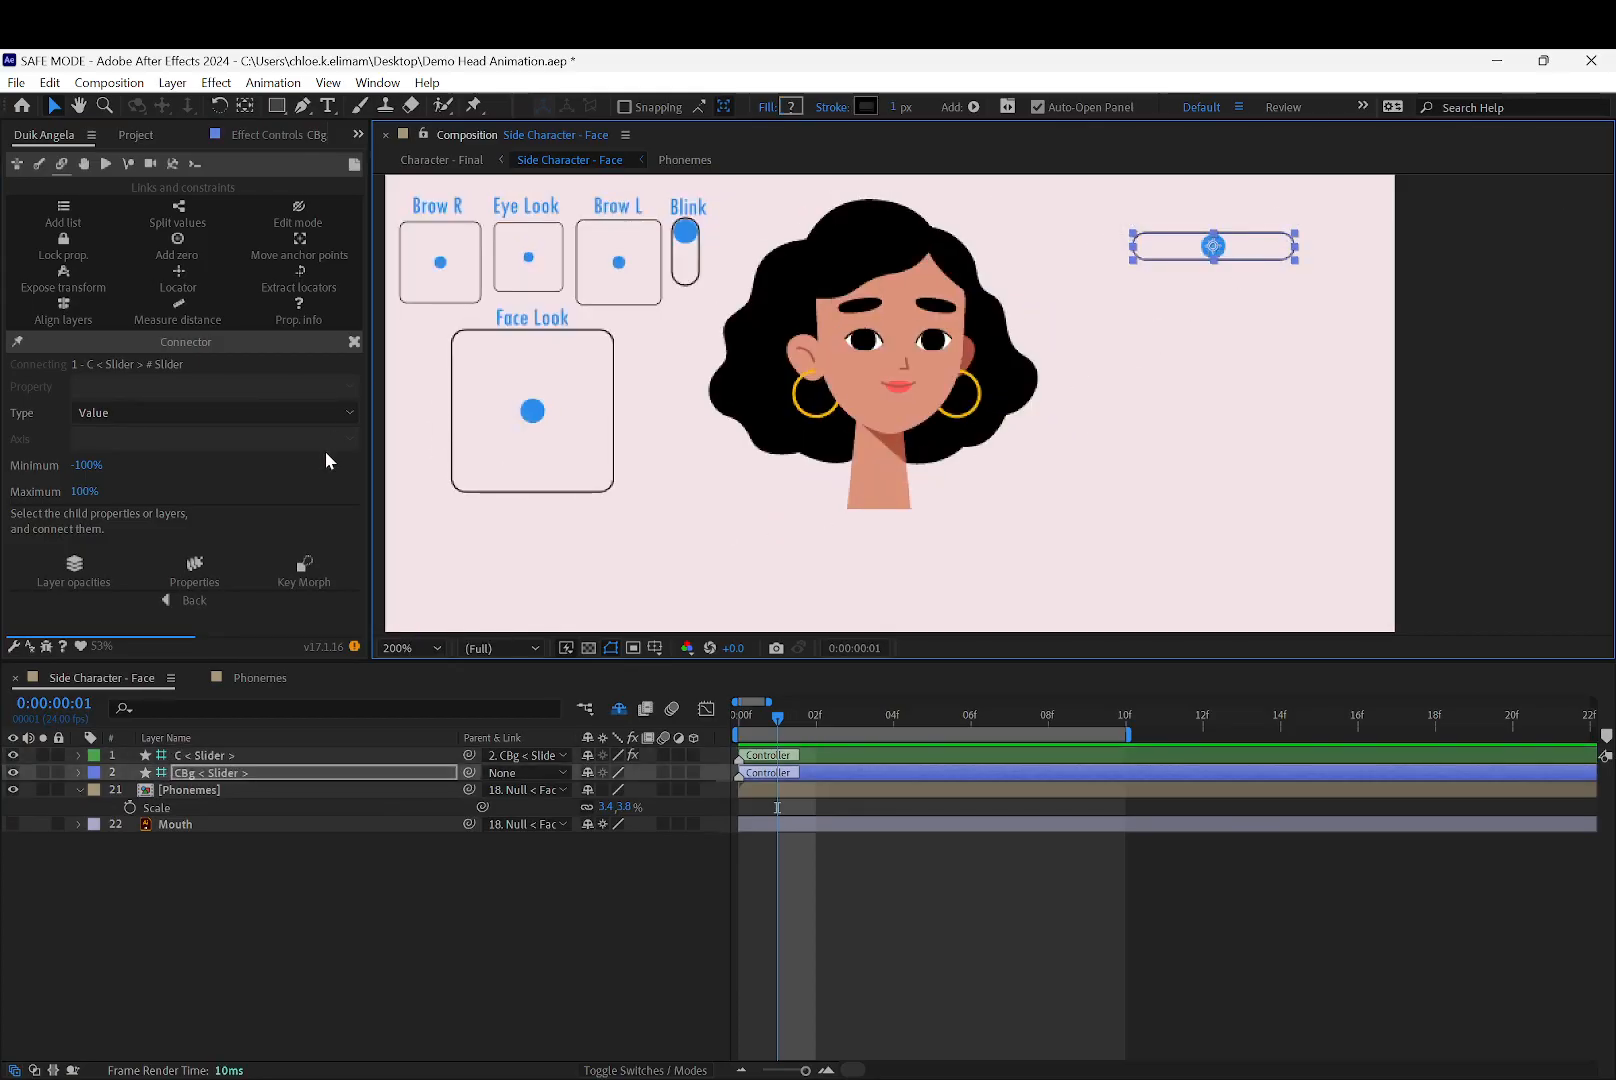
Set the Size of the C < Slider > controller's Slider effect to 500%
click(260, 756)
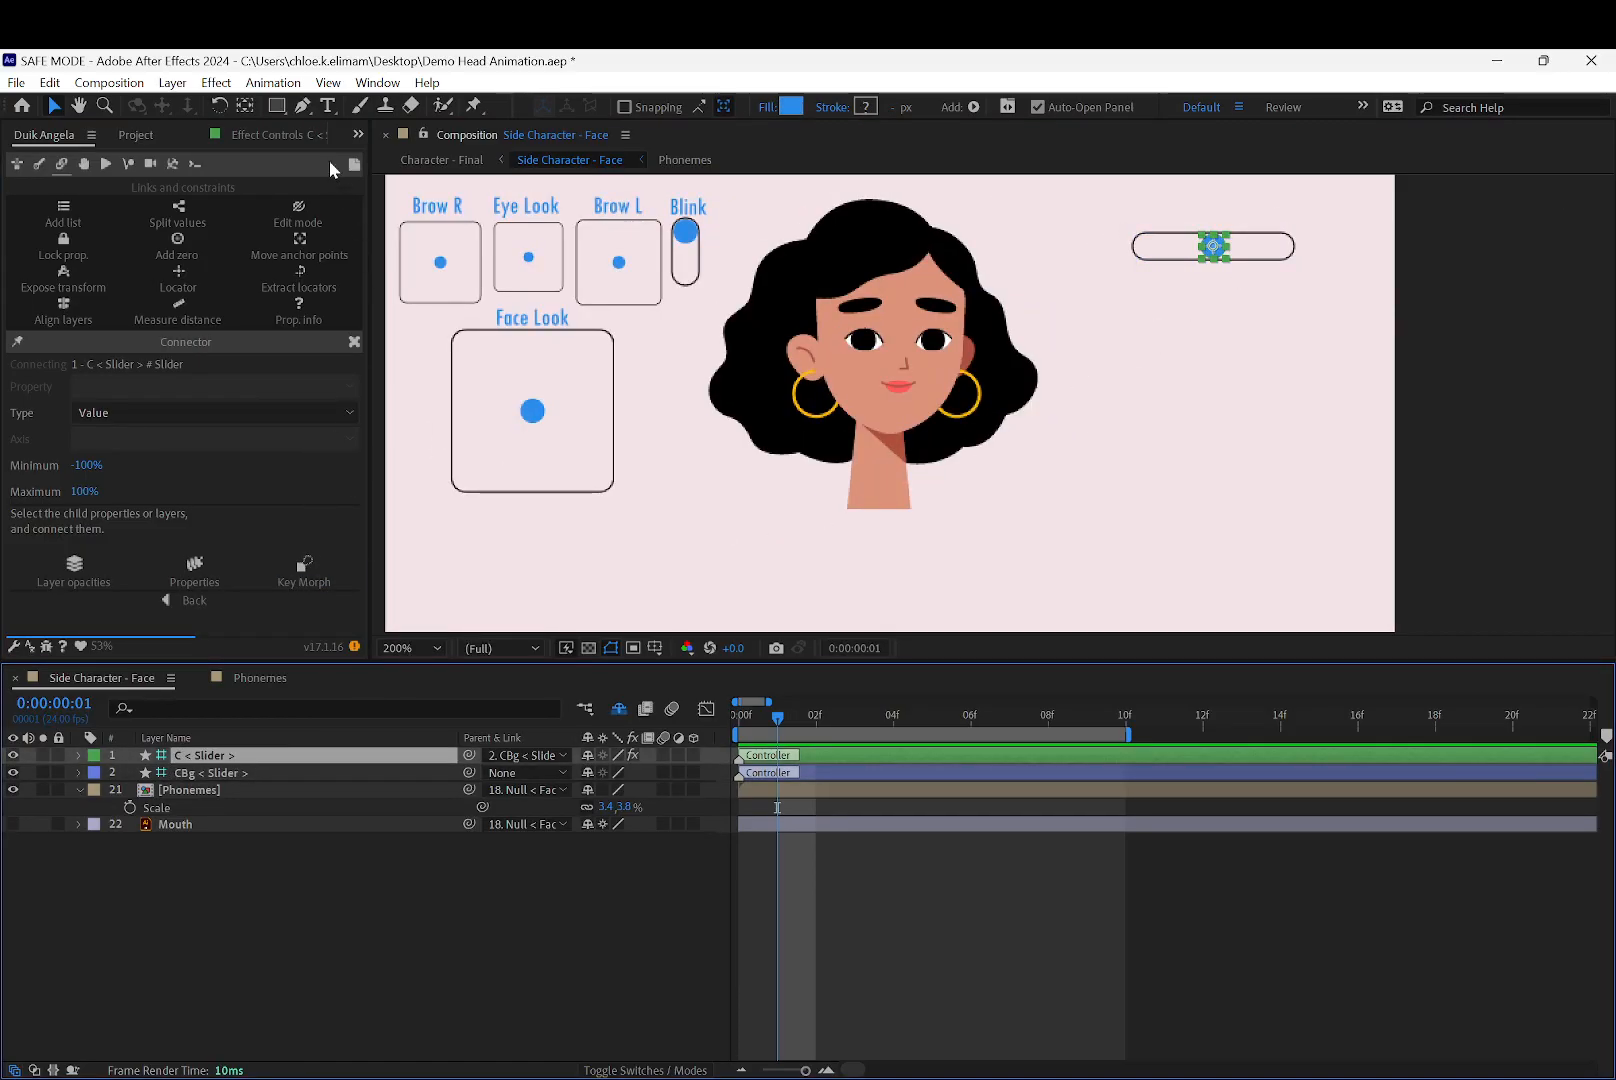
click(1195, 290)
click(1213, 247)
click(252, 138)
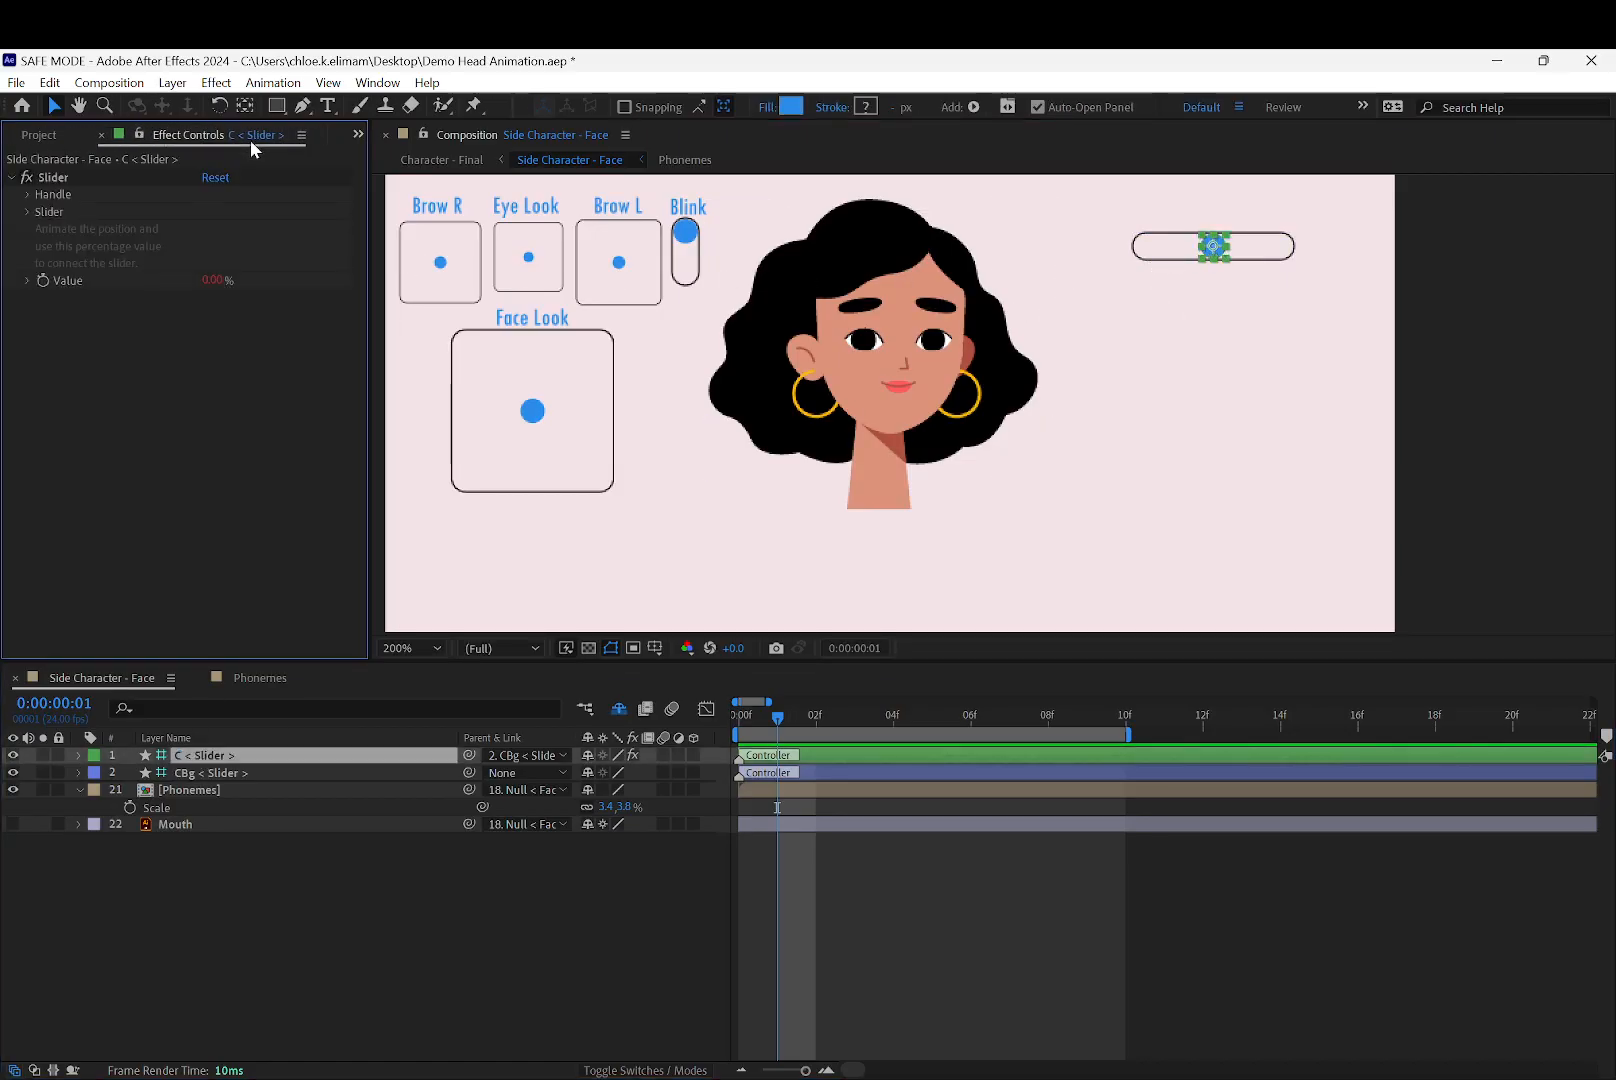
click(27, 211)
click(212, 245)
text(500)
key(Return)
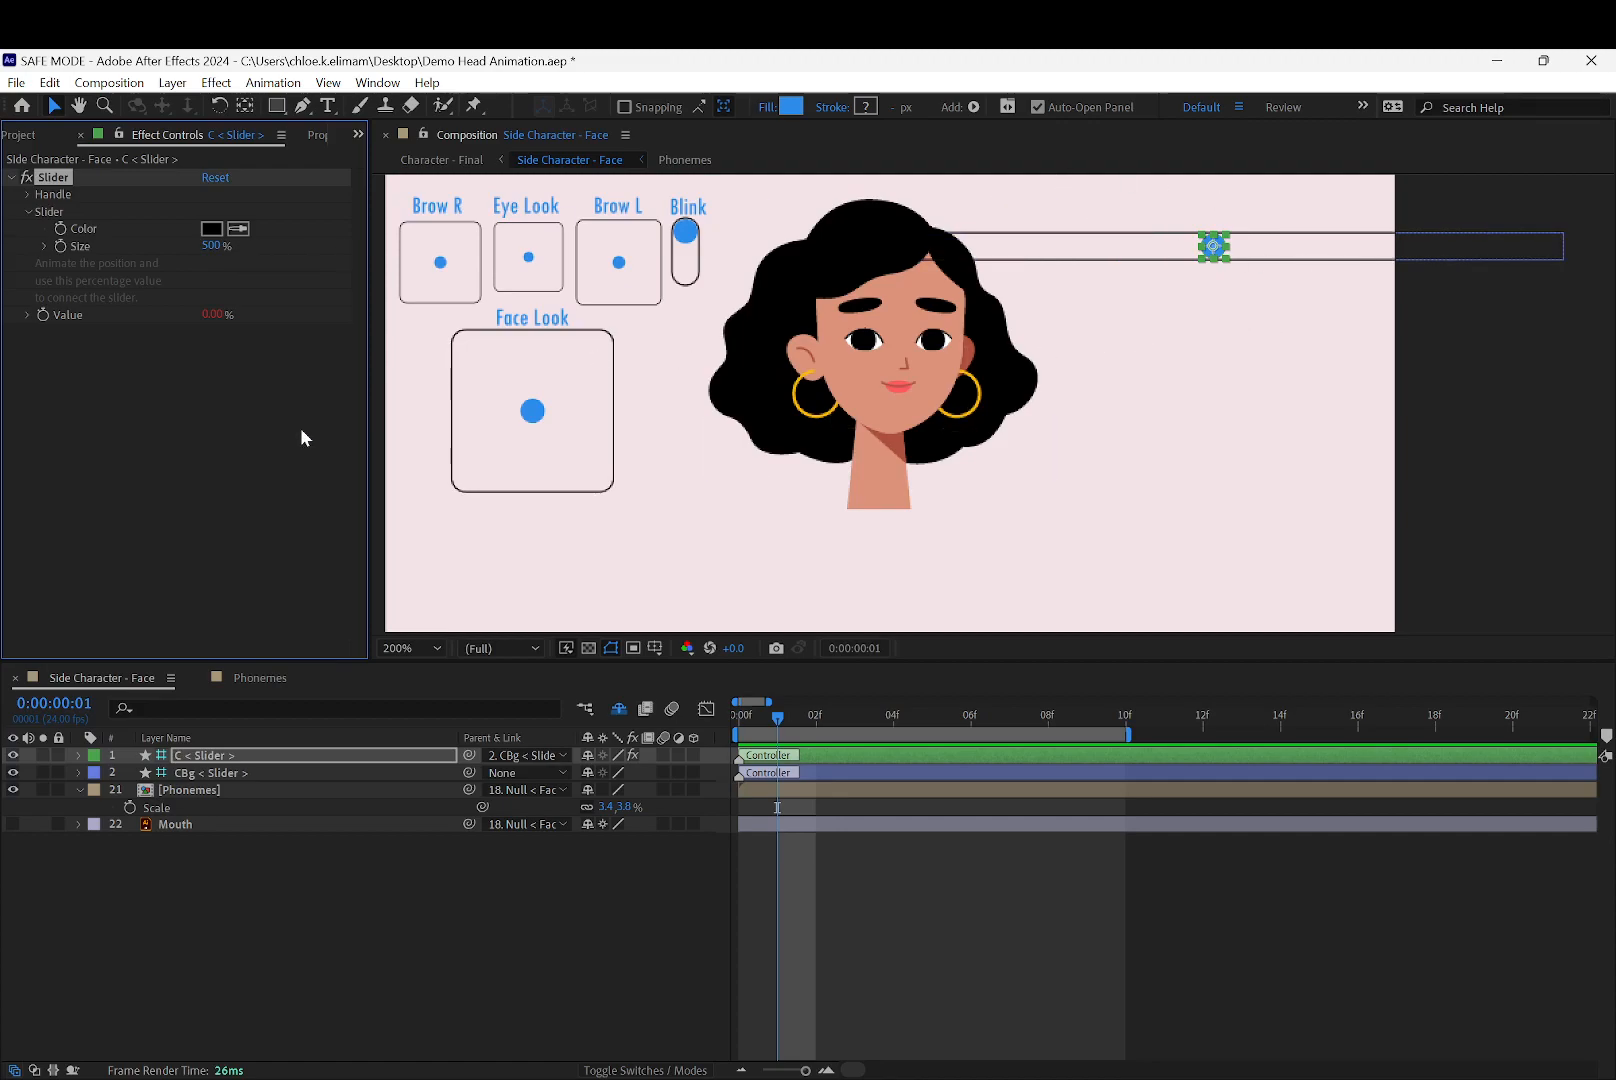
Shift the CBg < Slider > background to 602, 87.5 and rotate it 90° so the slider stands vertically
mouse_move(1302, 234)
mouse_down()
mouse_move(1325, 271)
mouse_move(1285, 252)
mouse_up()
key(r)
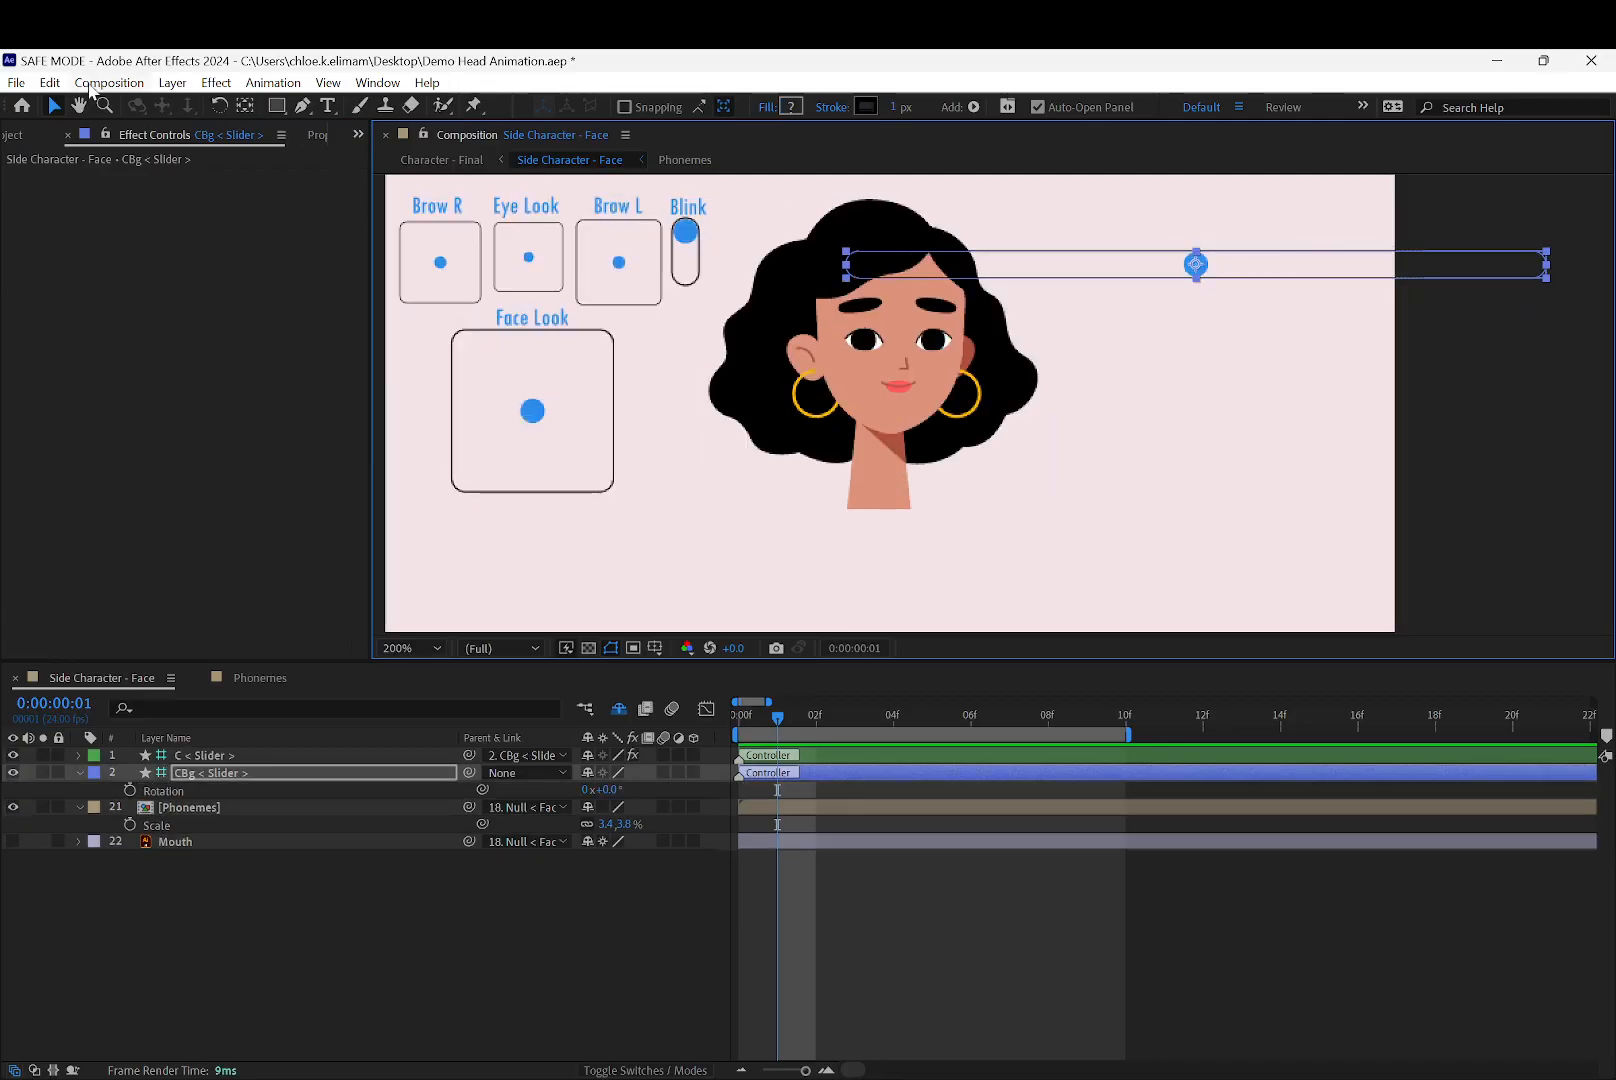
key(r)
click(221, 106)
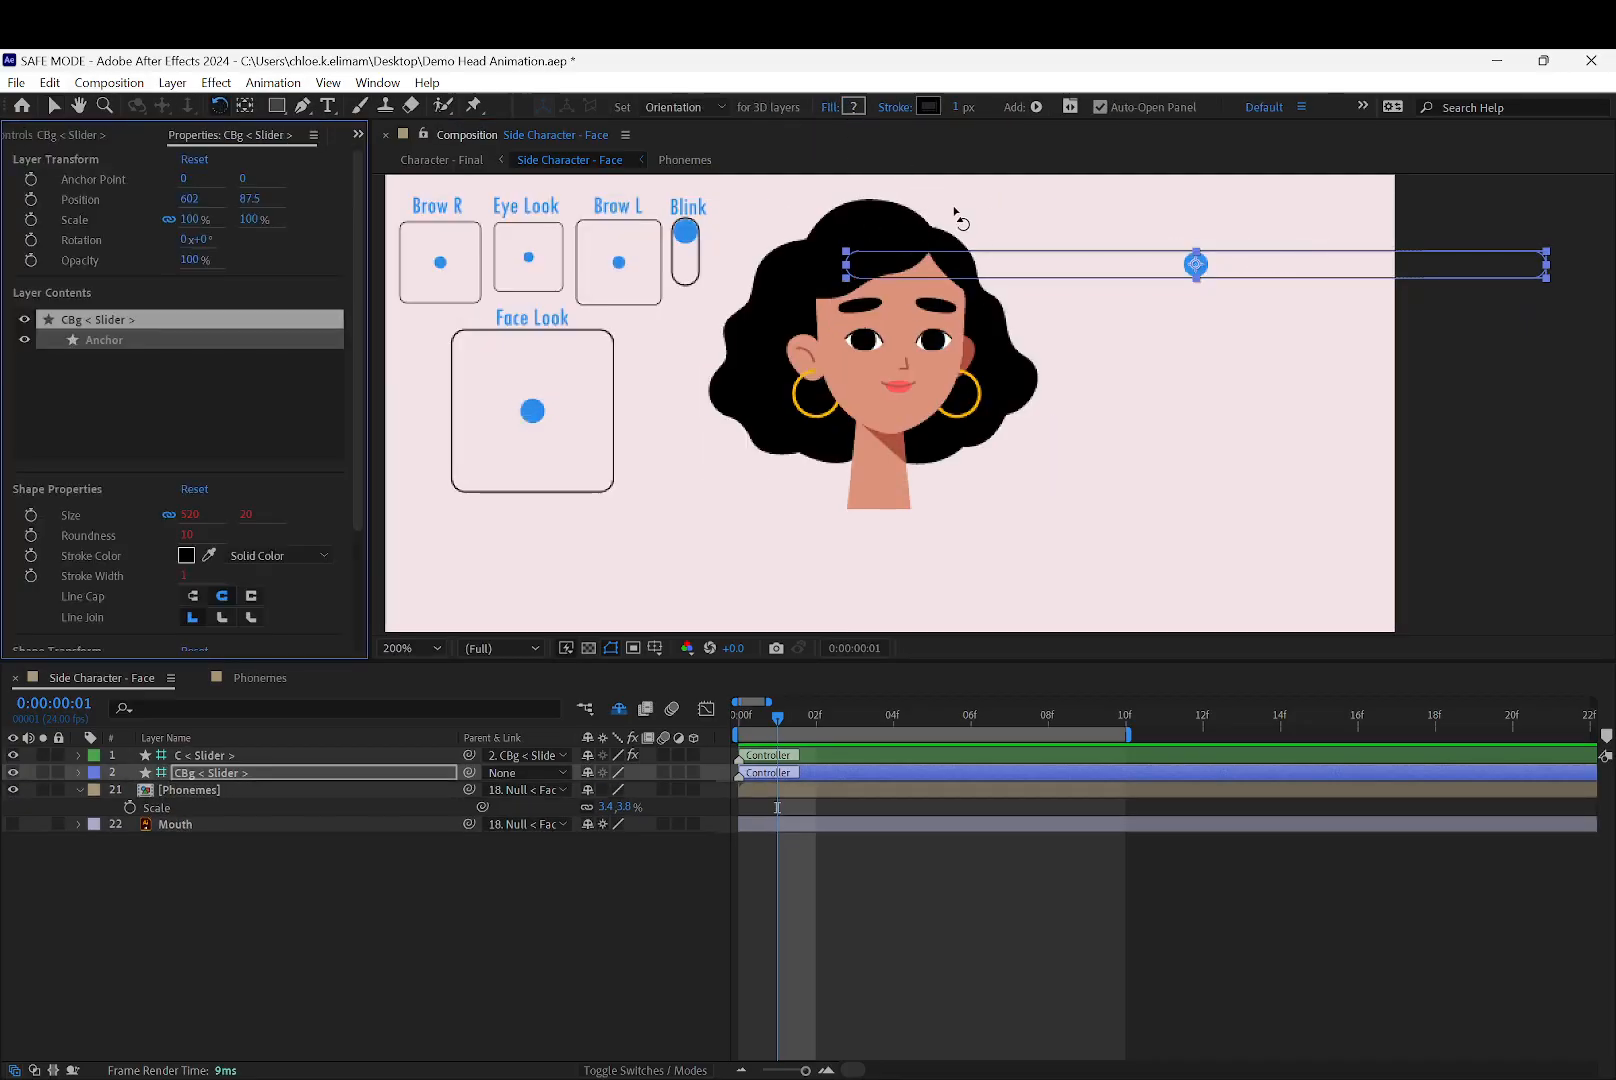
drag(1407, 274, 1193, 440)
scroll(1244, 393, down, 2)
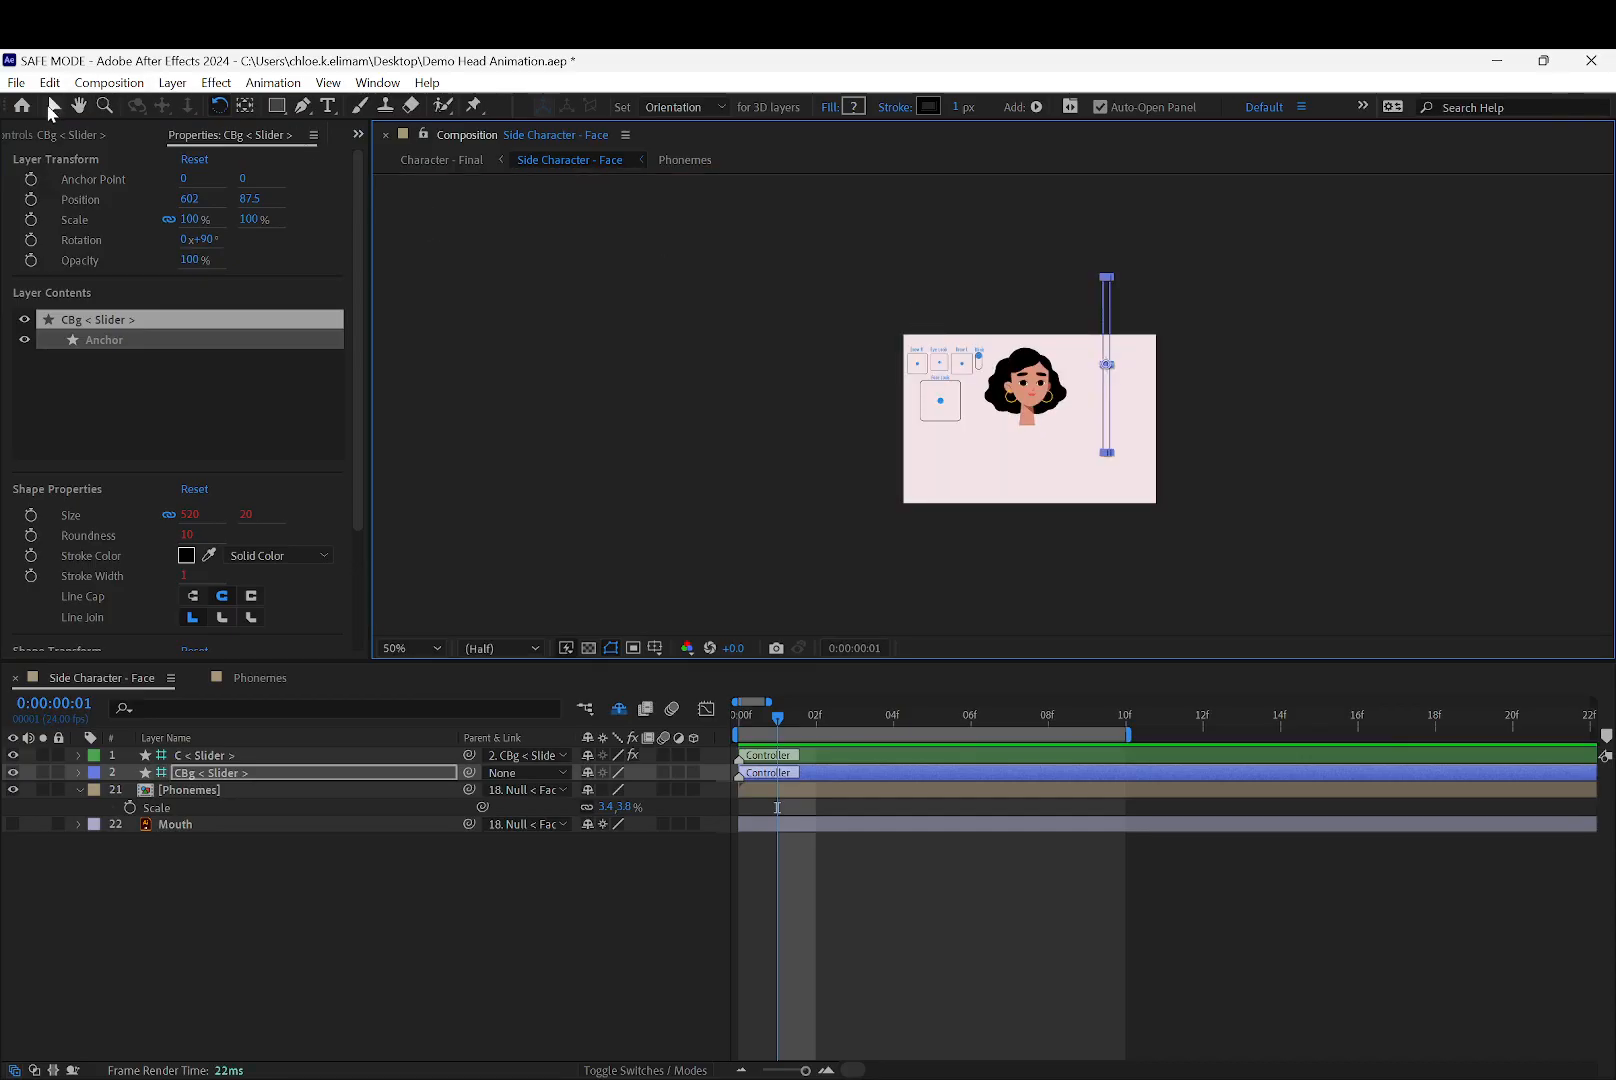
Move the vertical slider background to the composition's right edge, at about 692, 261.5
click(53, 105)
drag(1107, 332, 1137, 388)
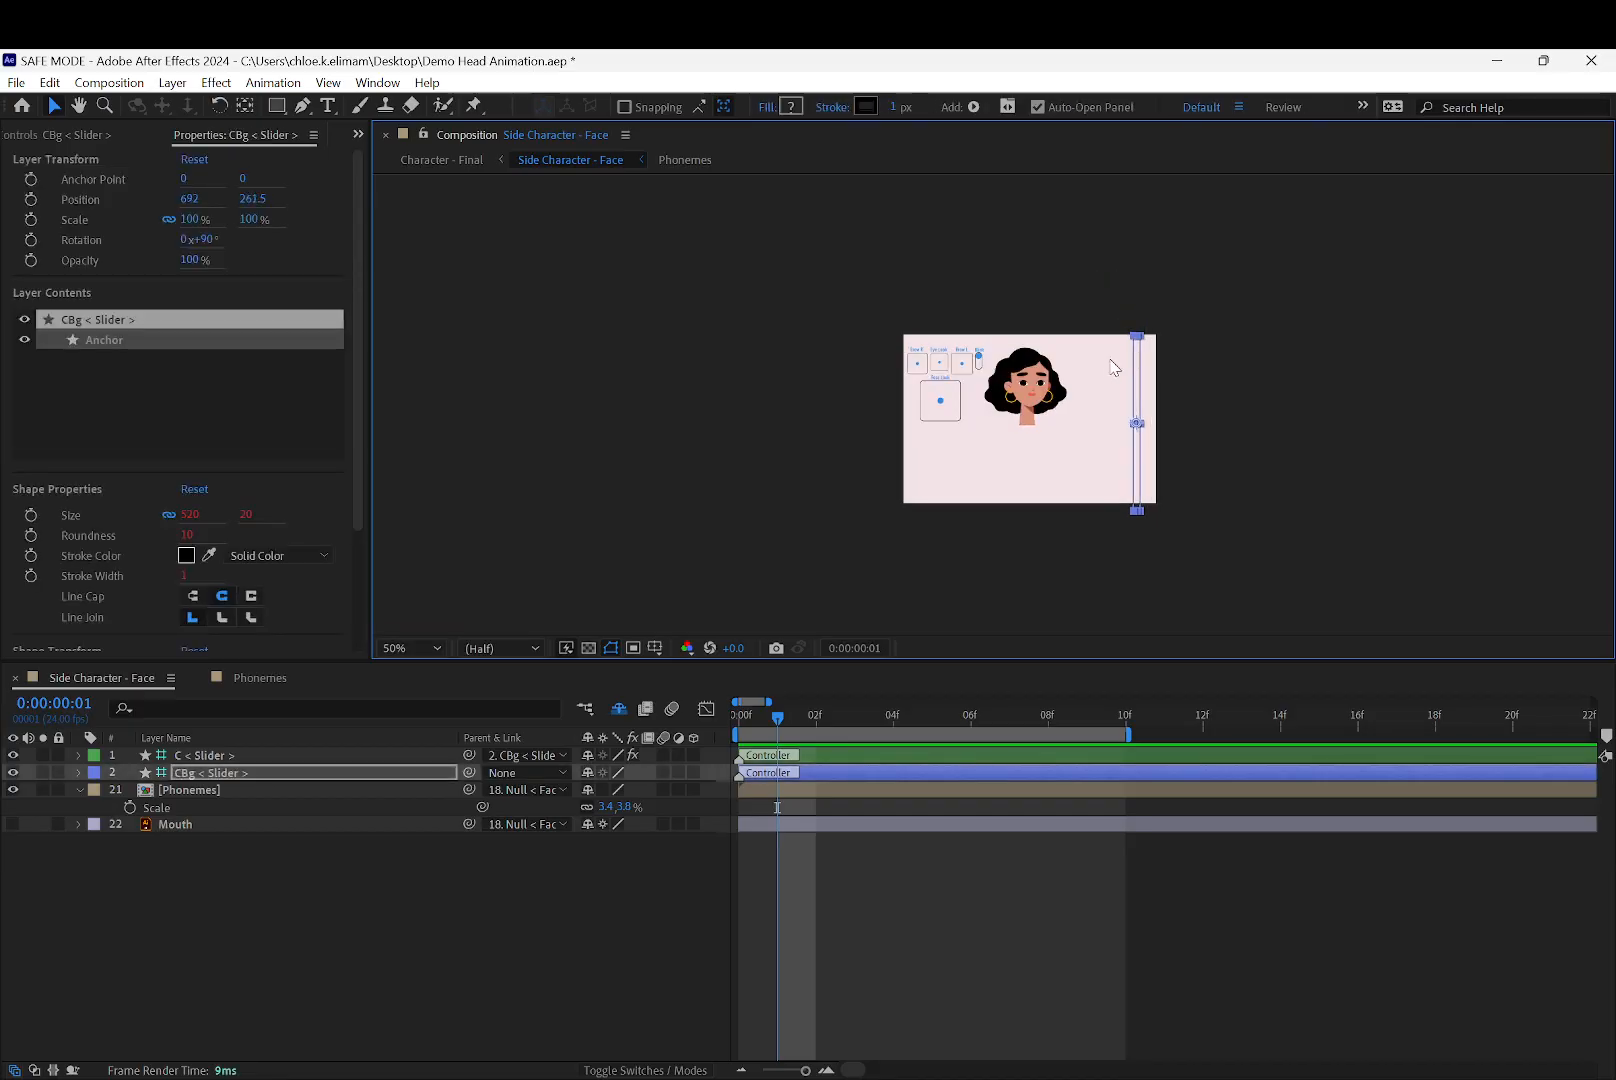
click(1168, 381)
click(1136, 381)
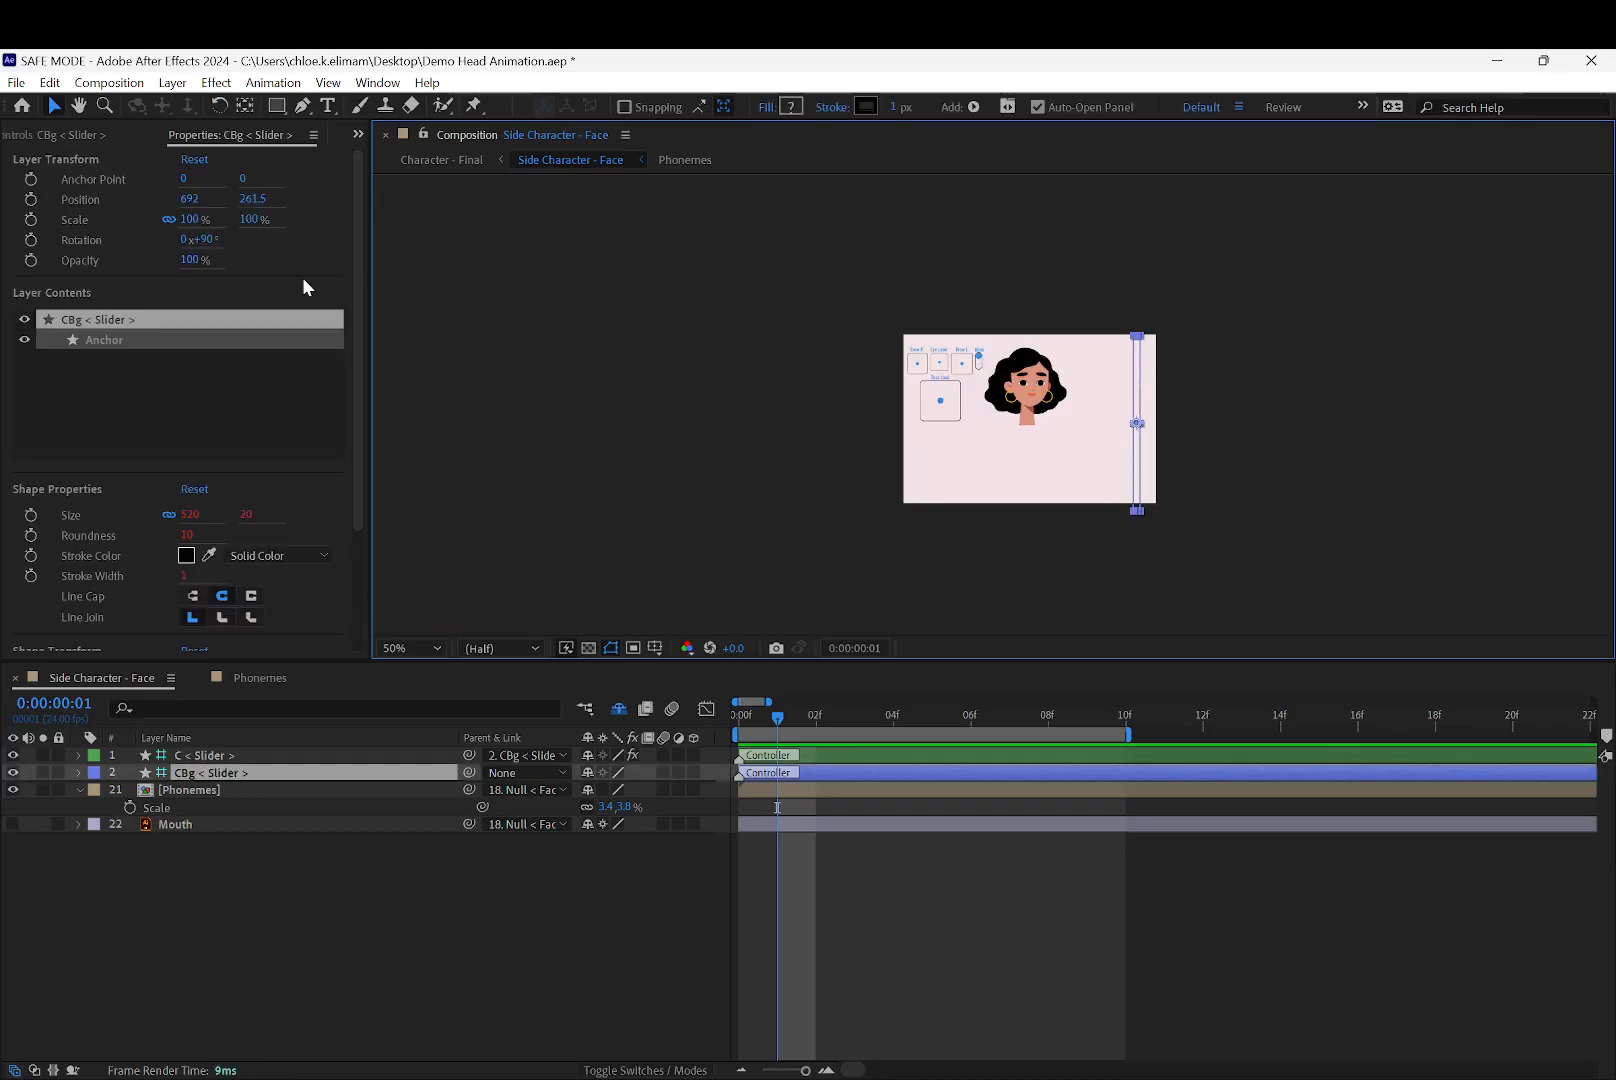
Set the Size of the C < Slider > controller's Slider effect to 300%
click(42, 134)
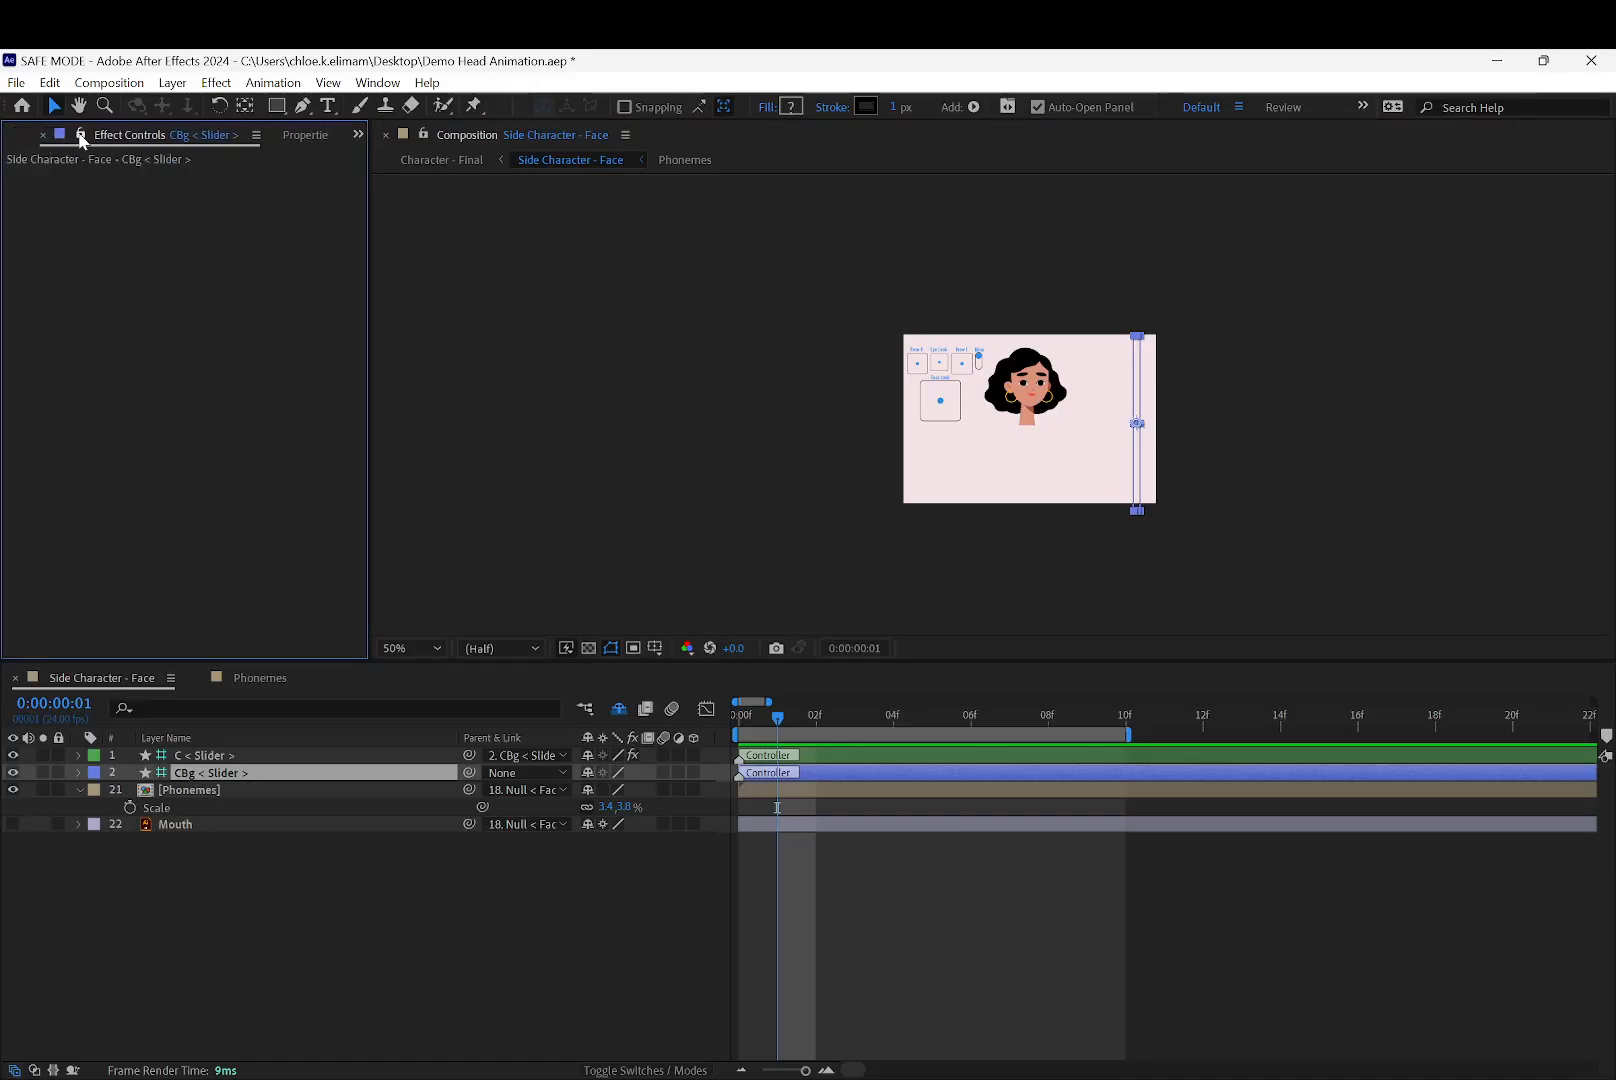
click(357, 134)
click(421, 202)
click(241, 756)
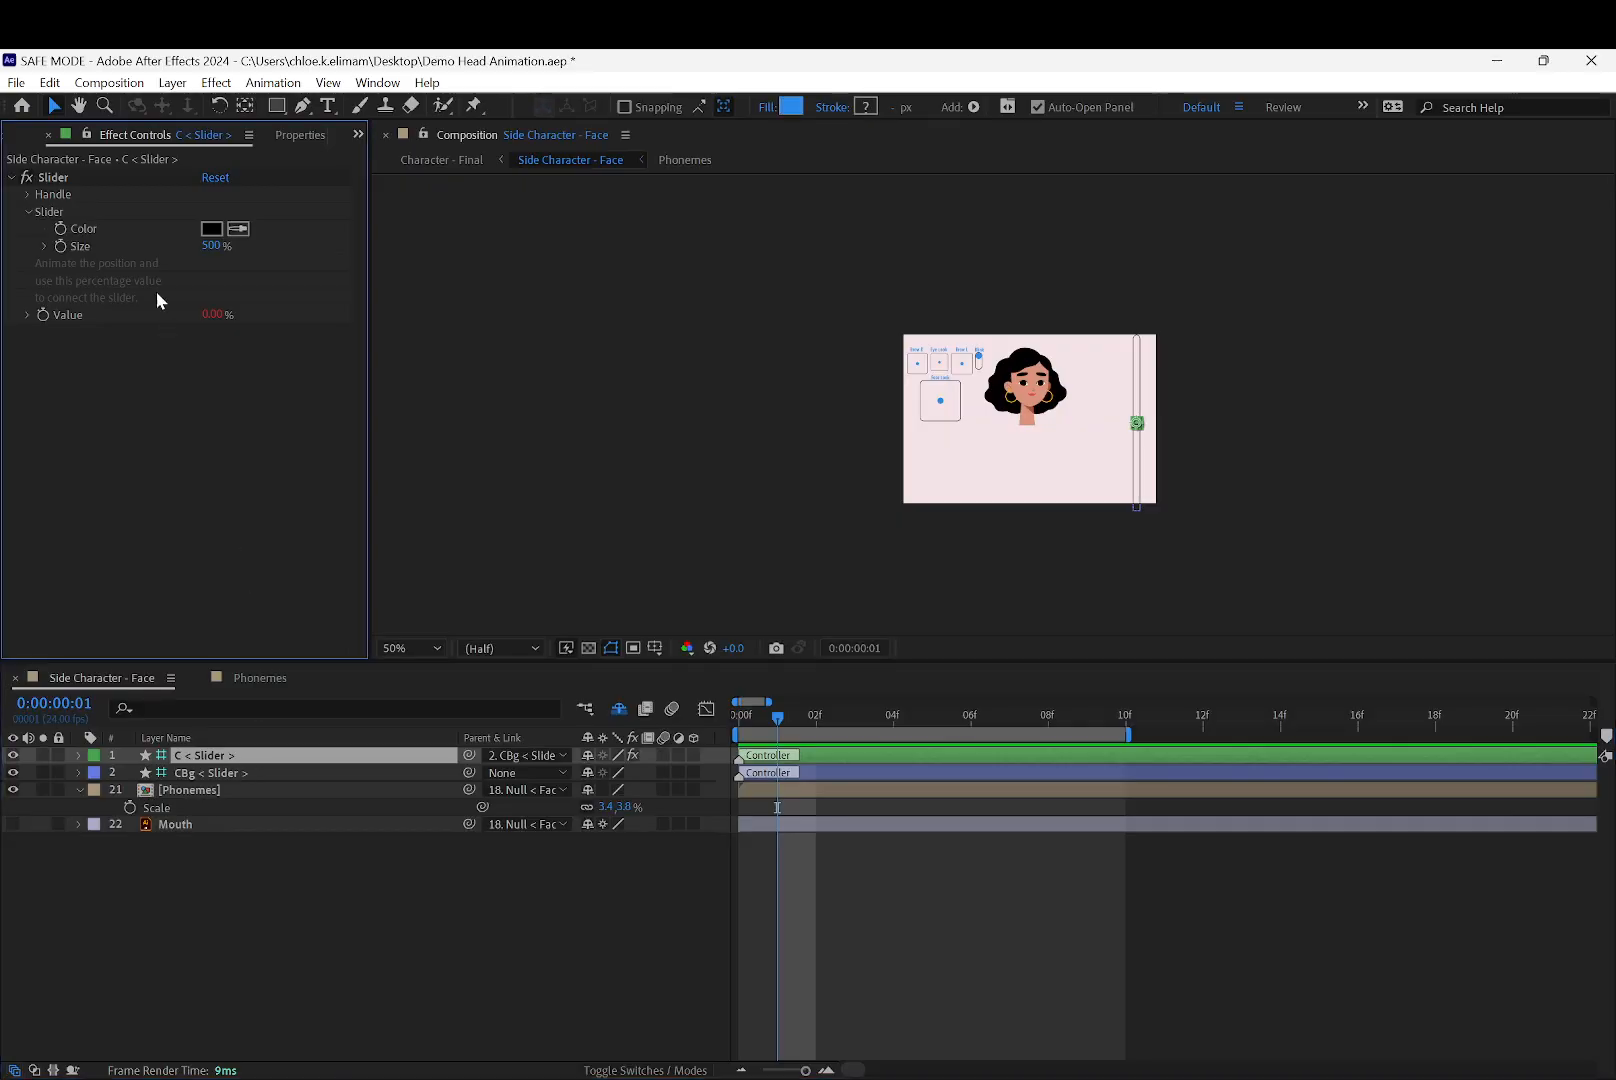
click(209, 246)
text(300)
key(Return)
click(1282, 107)
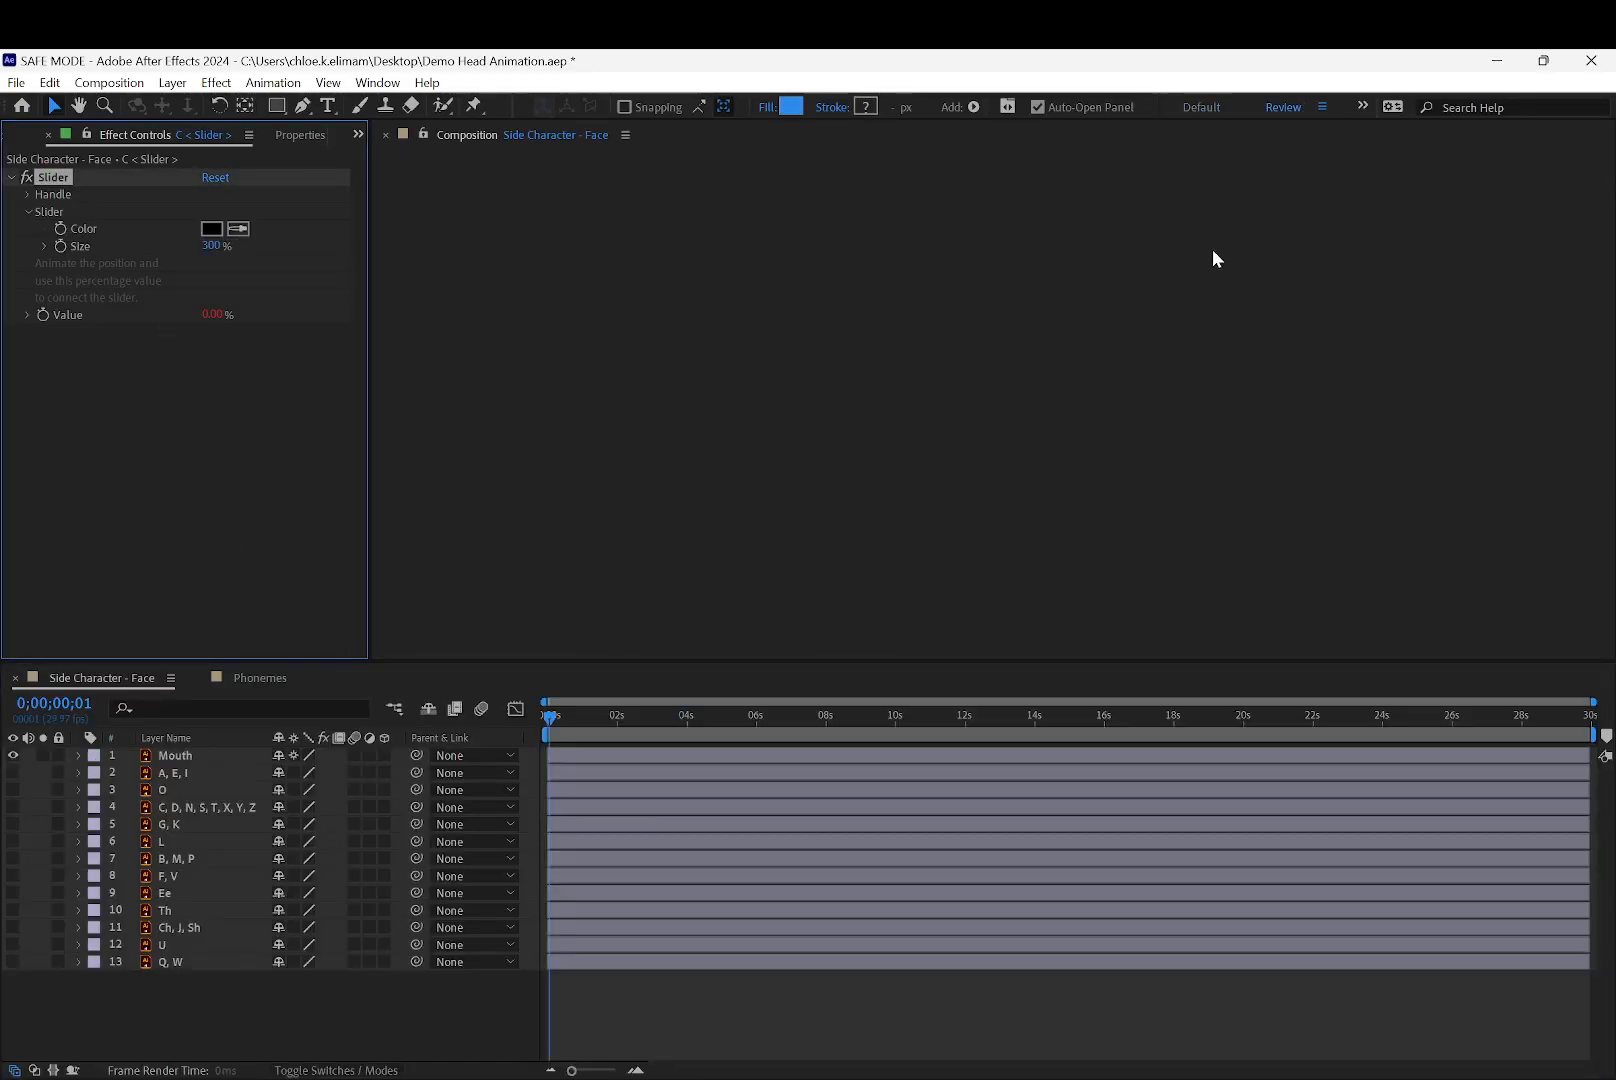
click(1201, 107)
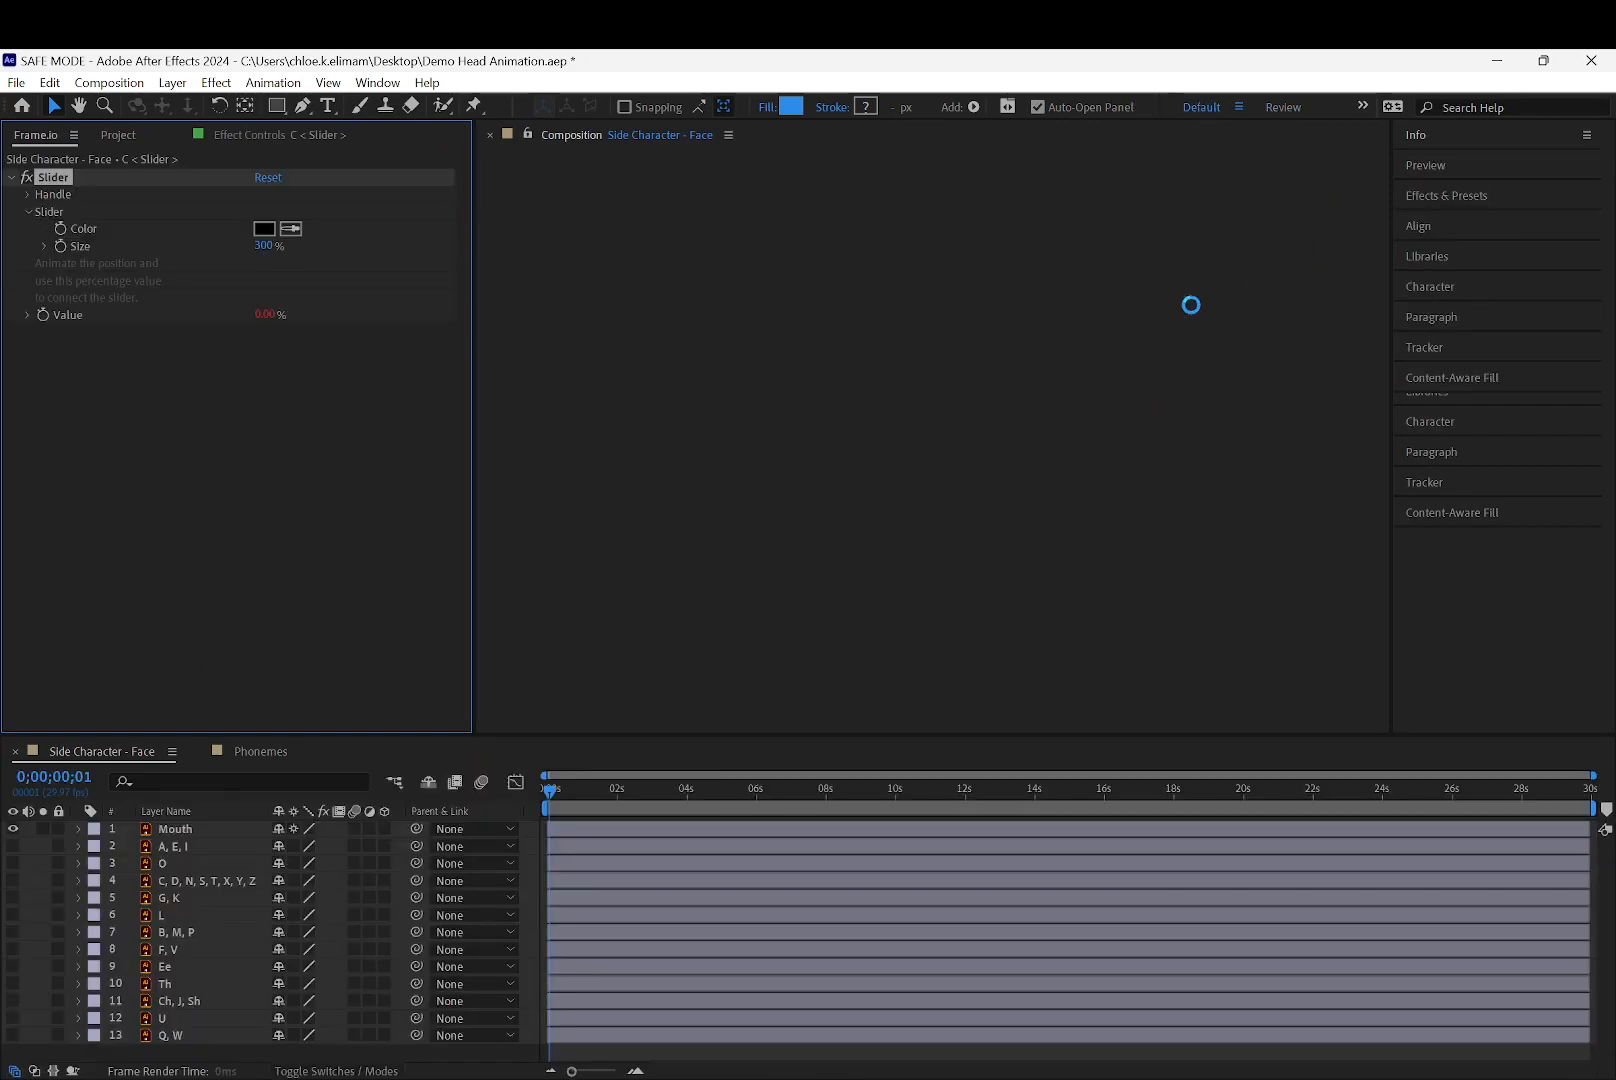
click(1364, 104)
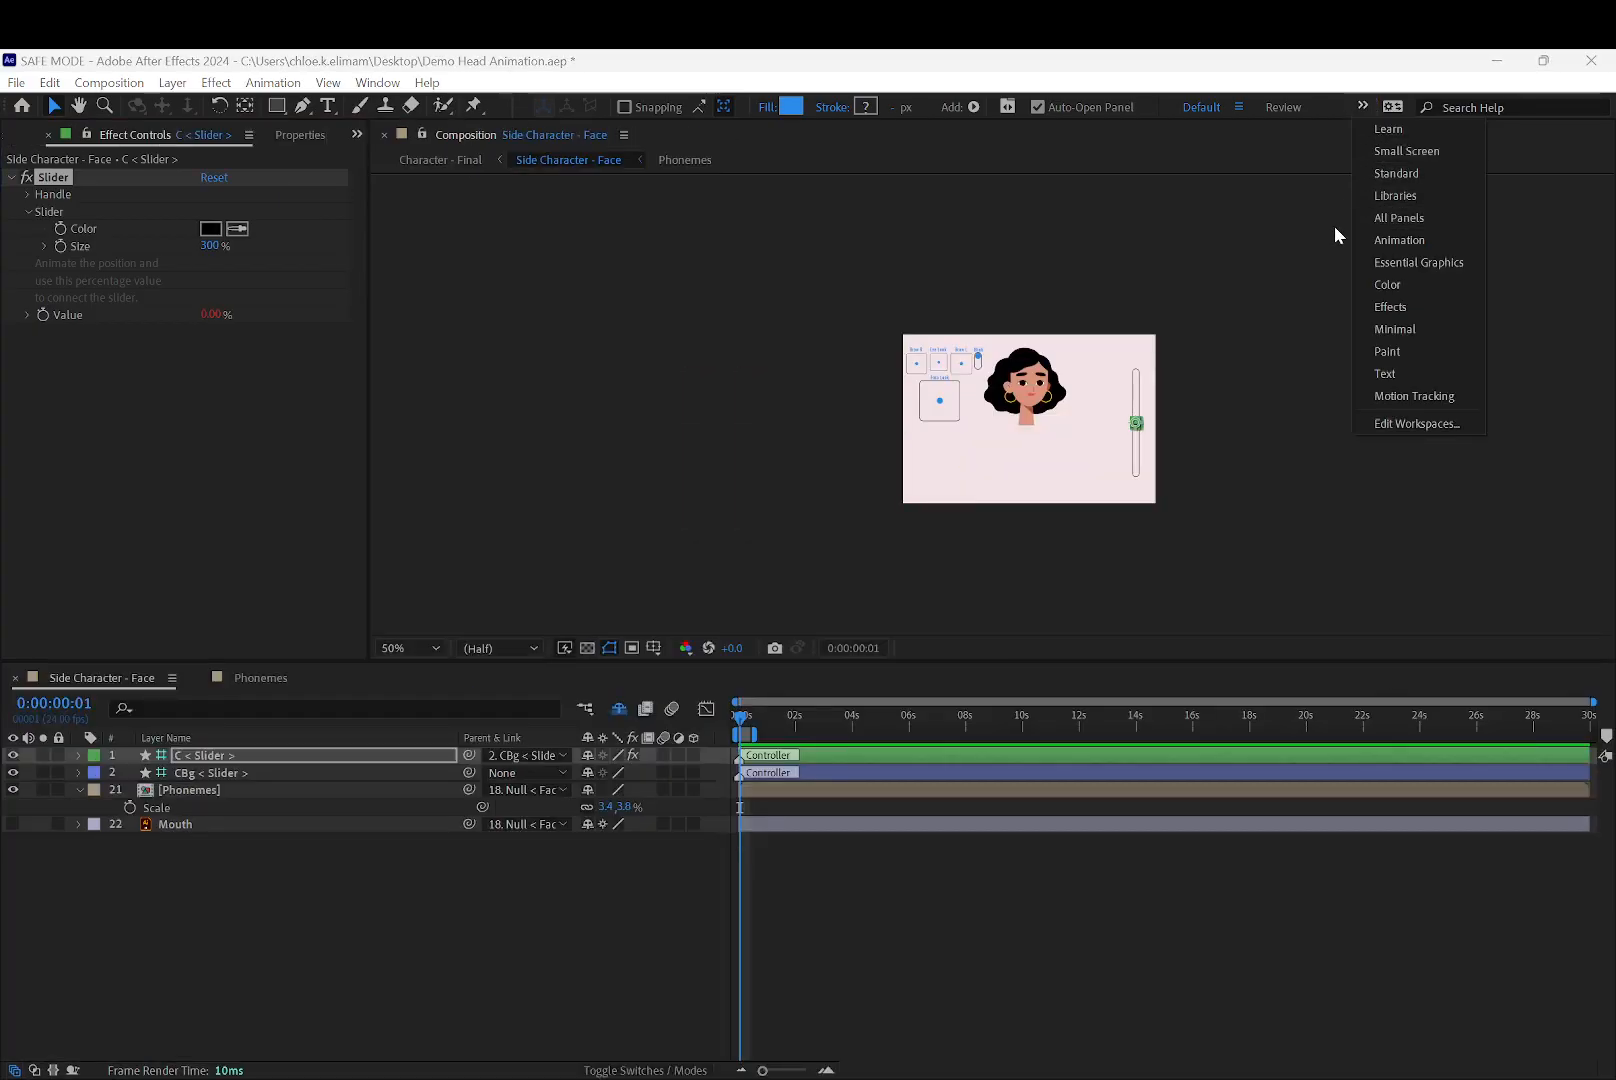
Move the shortened vertical slider slightly up and inward from the composition's right edge, and select its C < Slider > handle
drag(1135, 398, 1131, 392)
click(1273, 354)
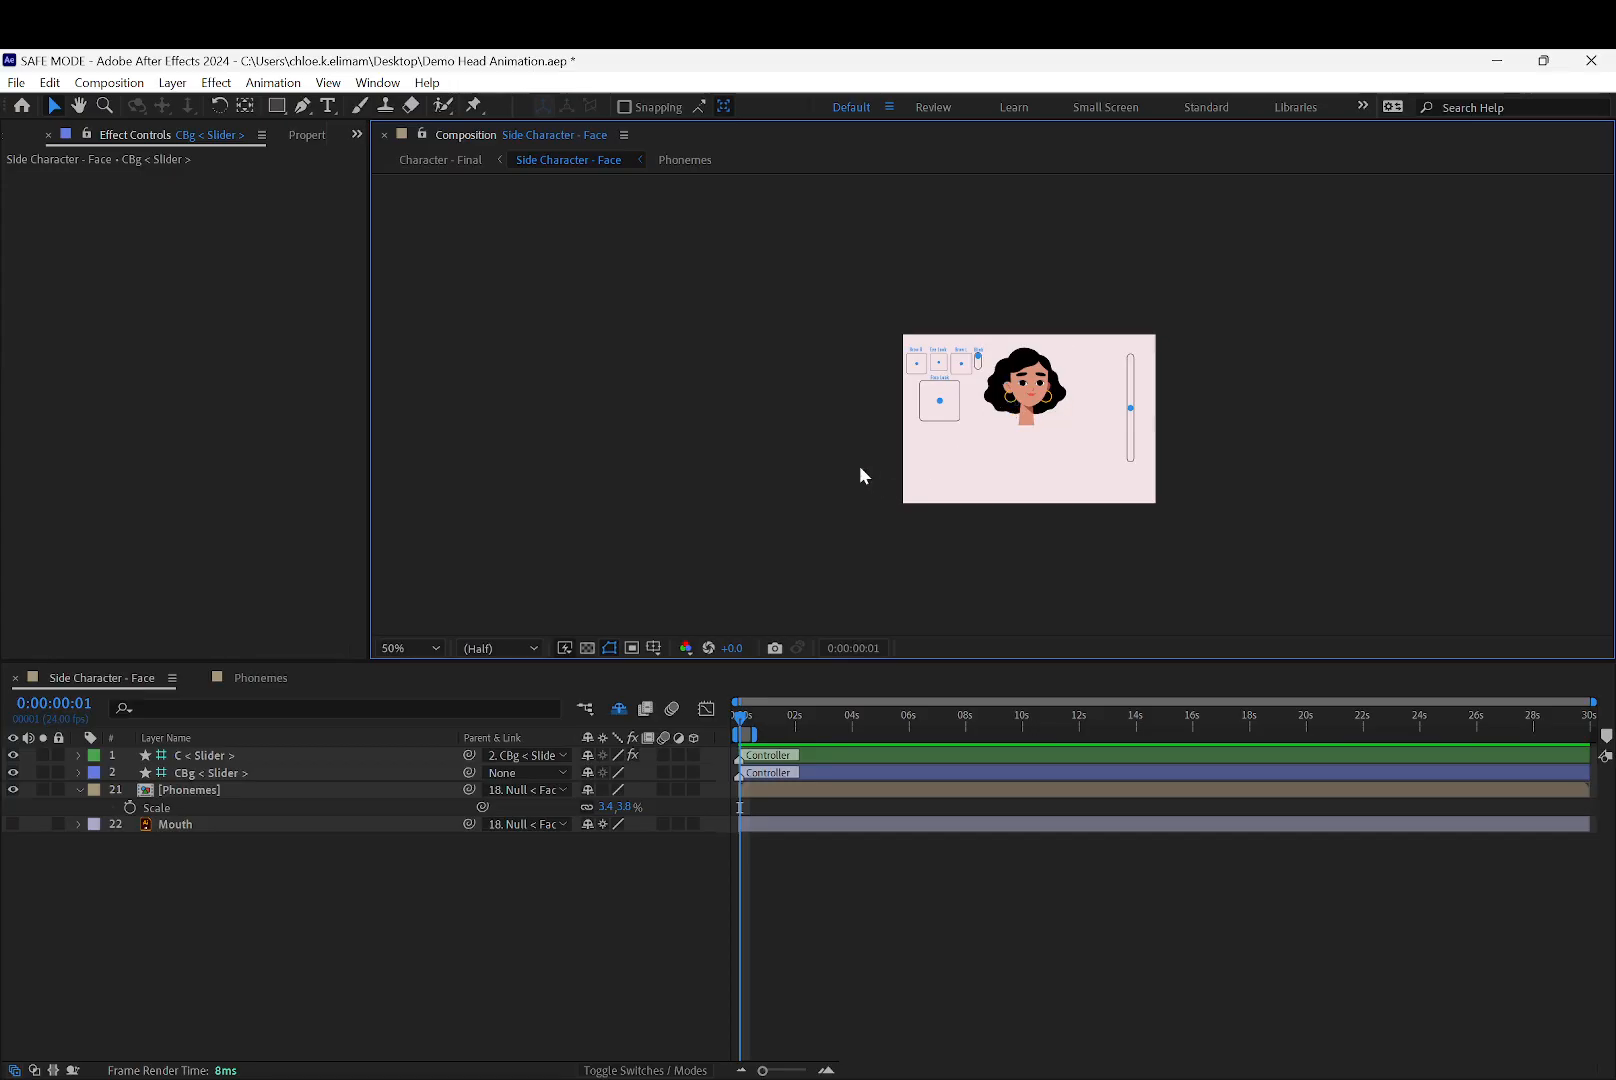
scroll(1047, 428, up, 2)
scroll(1349, 358, up, 1)
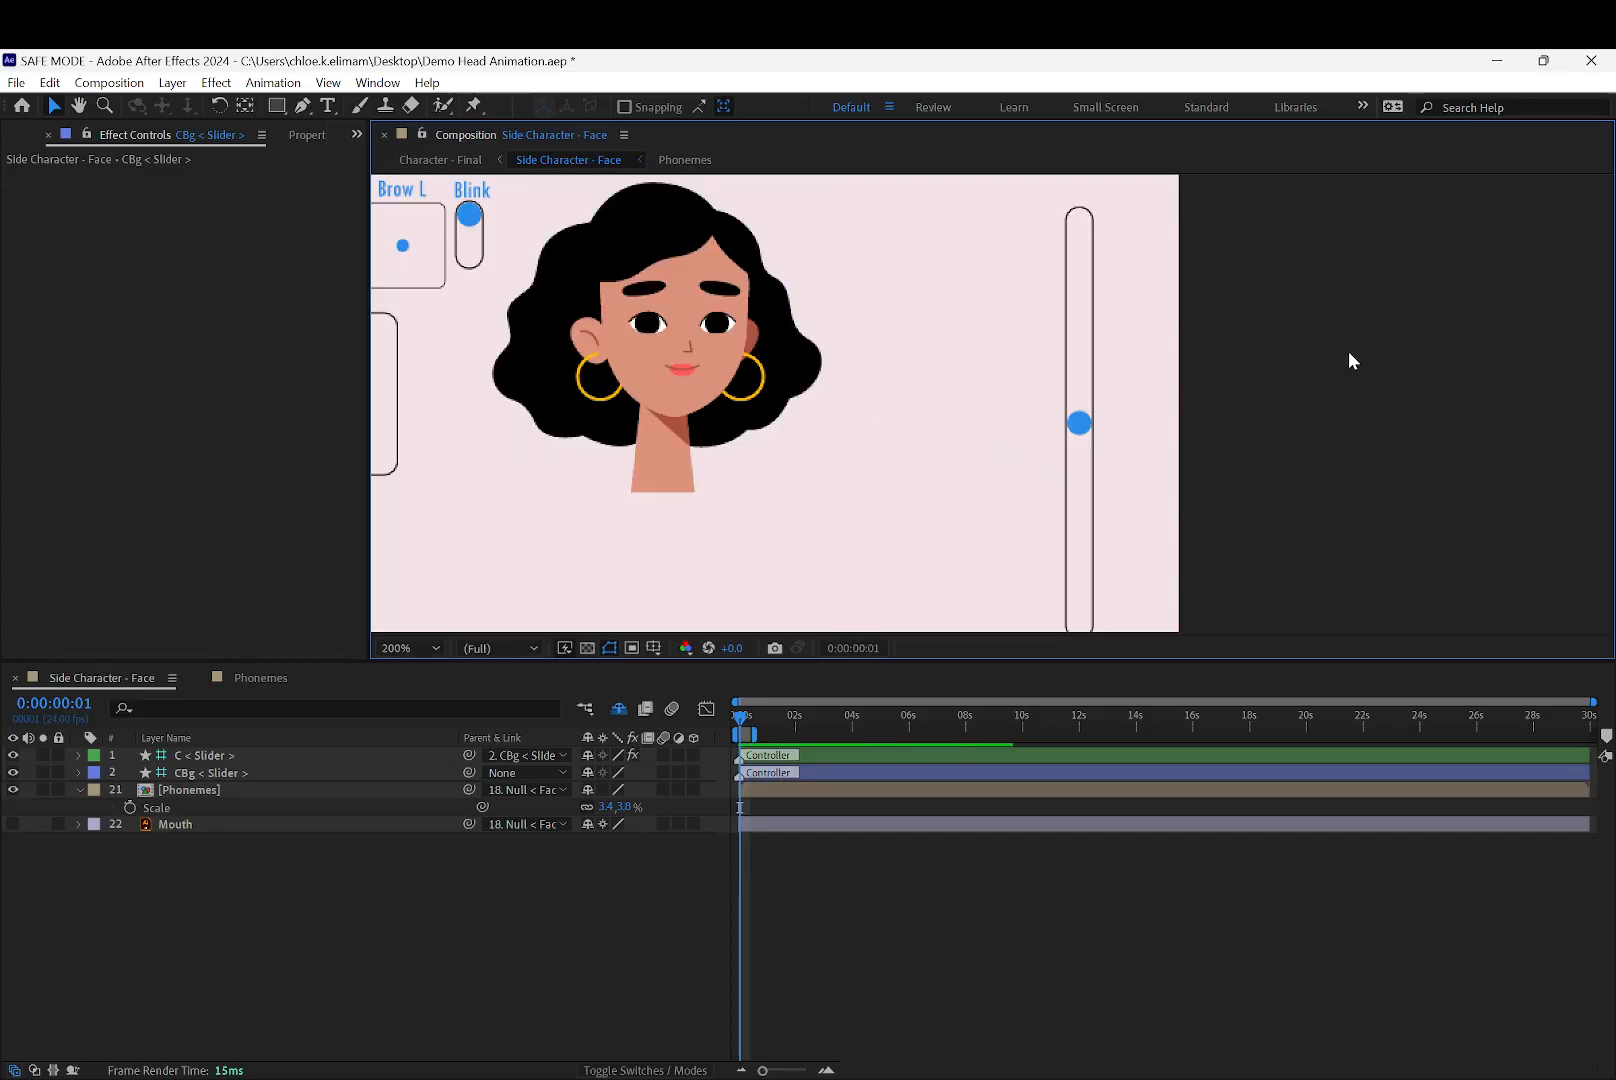
scroll(1147, 366, down, 1)
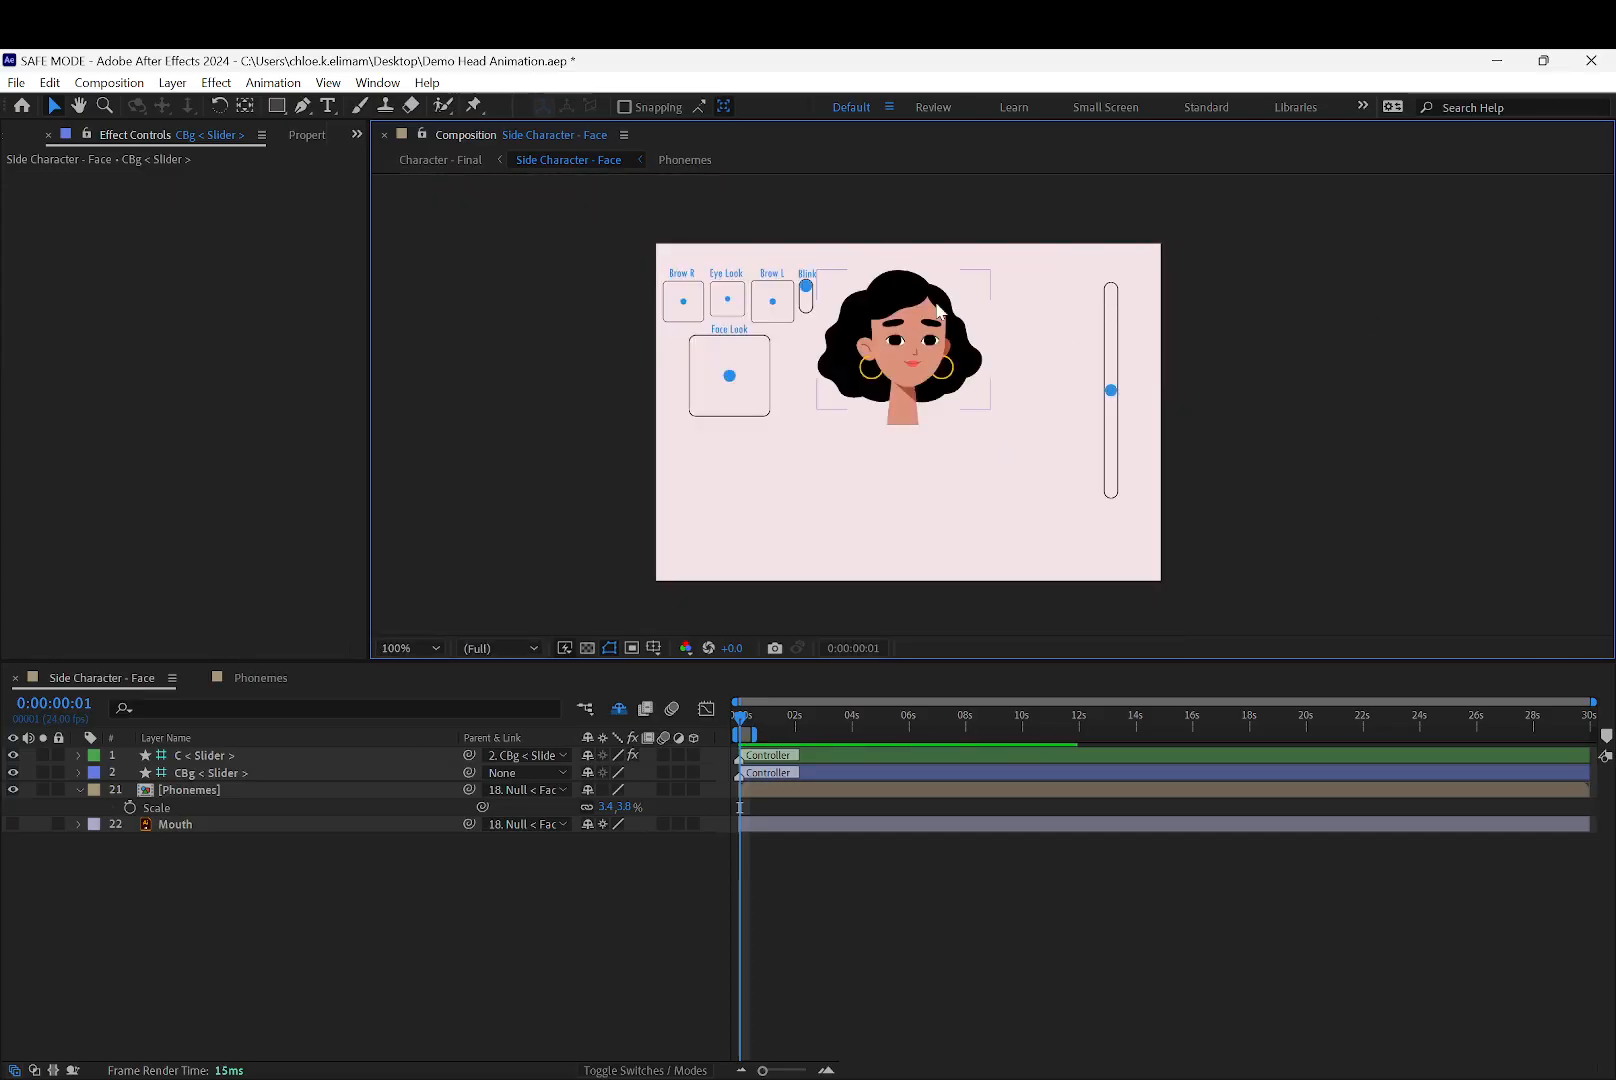
click(1110, 396)
click(580, 506)
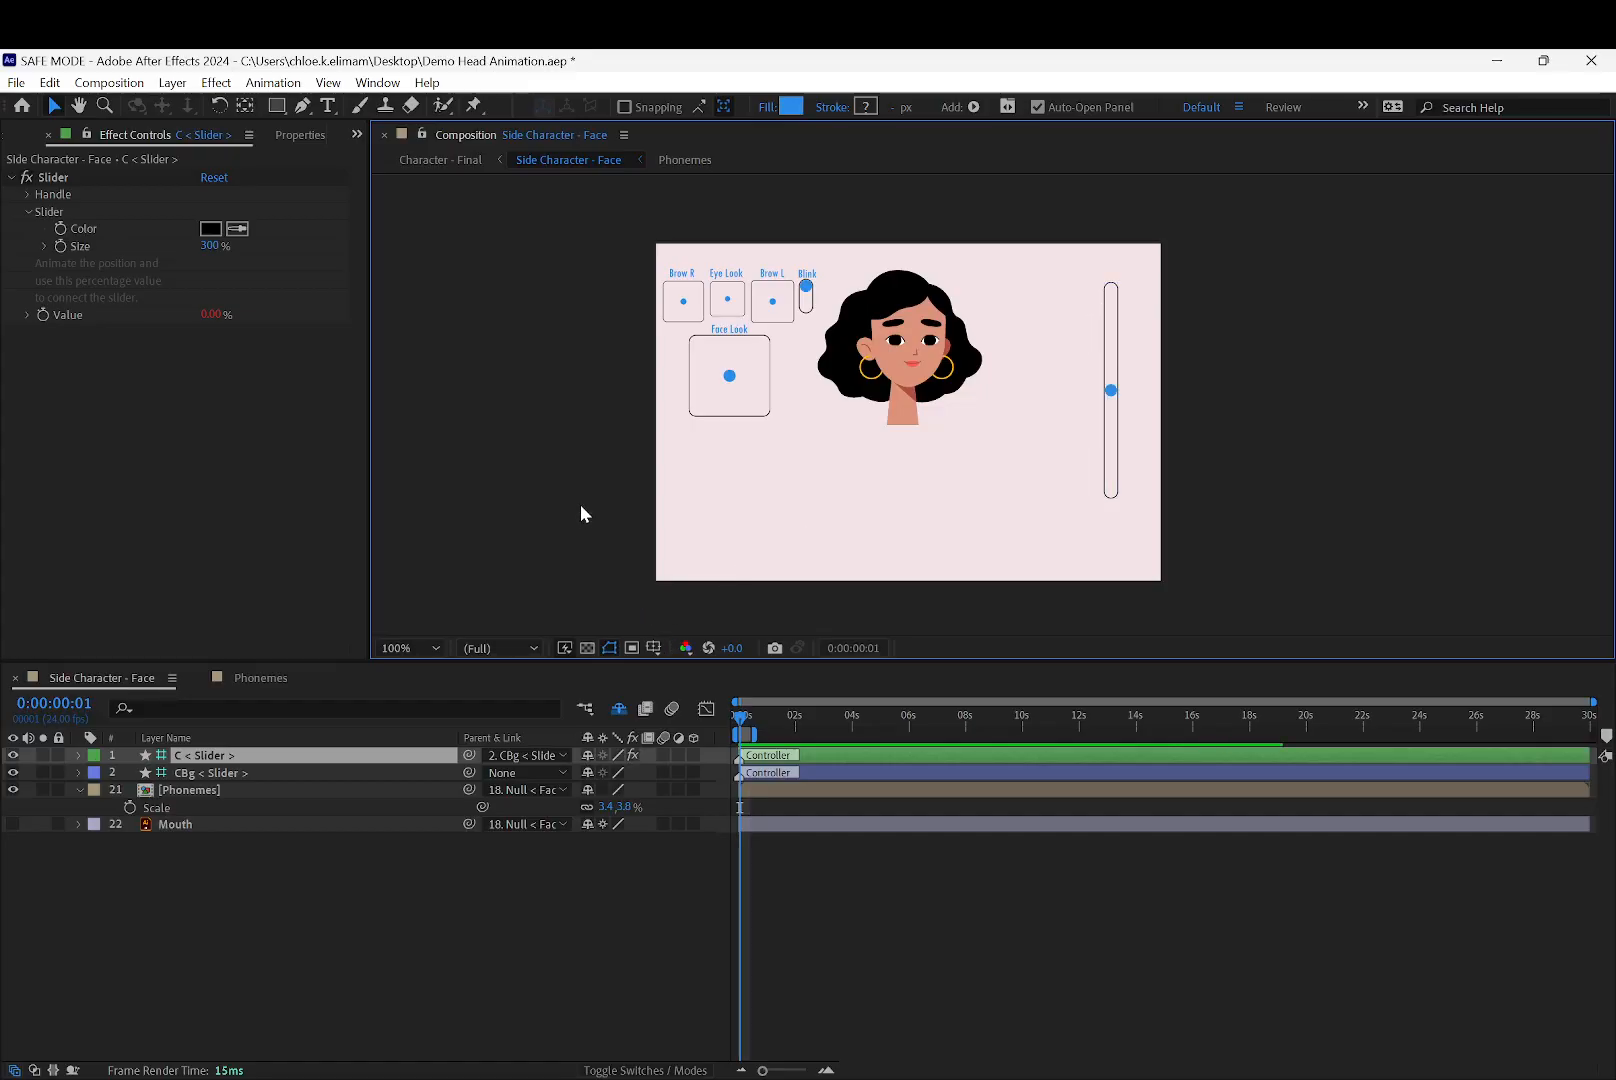
Pick the C < Slider > layer's slider as the controlling value for a Duik Connector
click(268, 789)
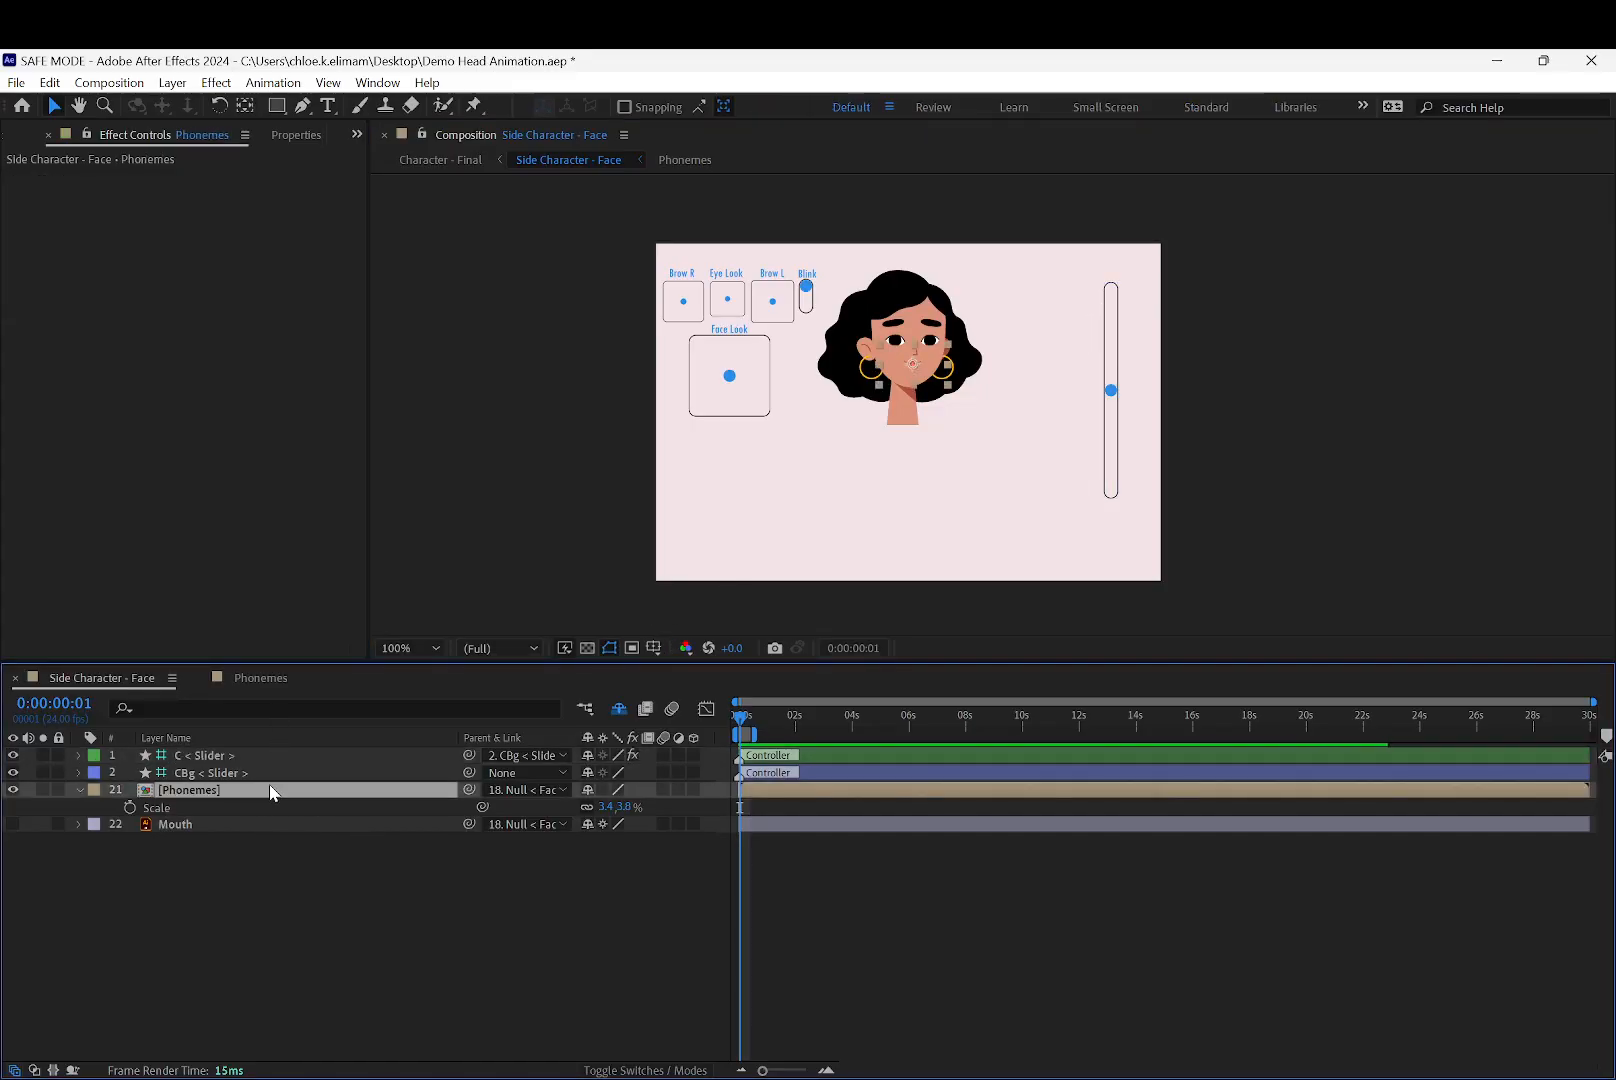
click(1111, 392)
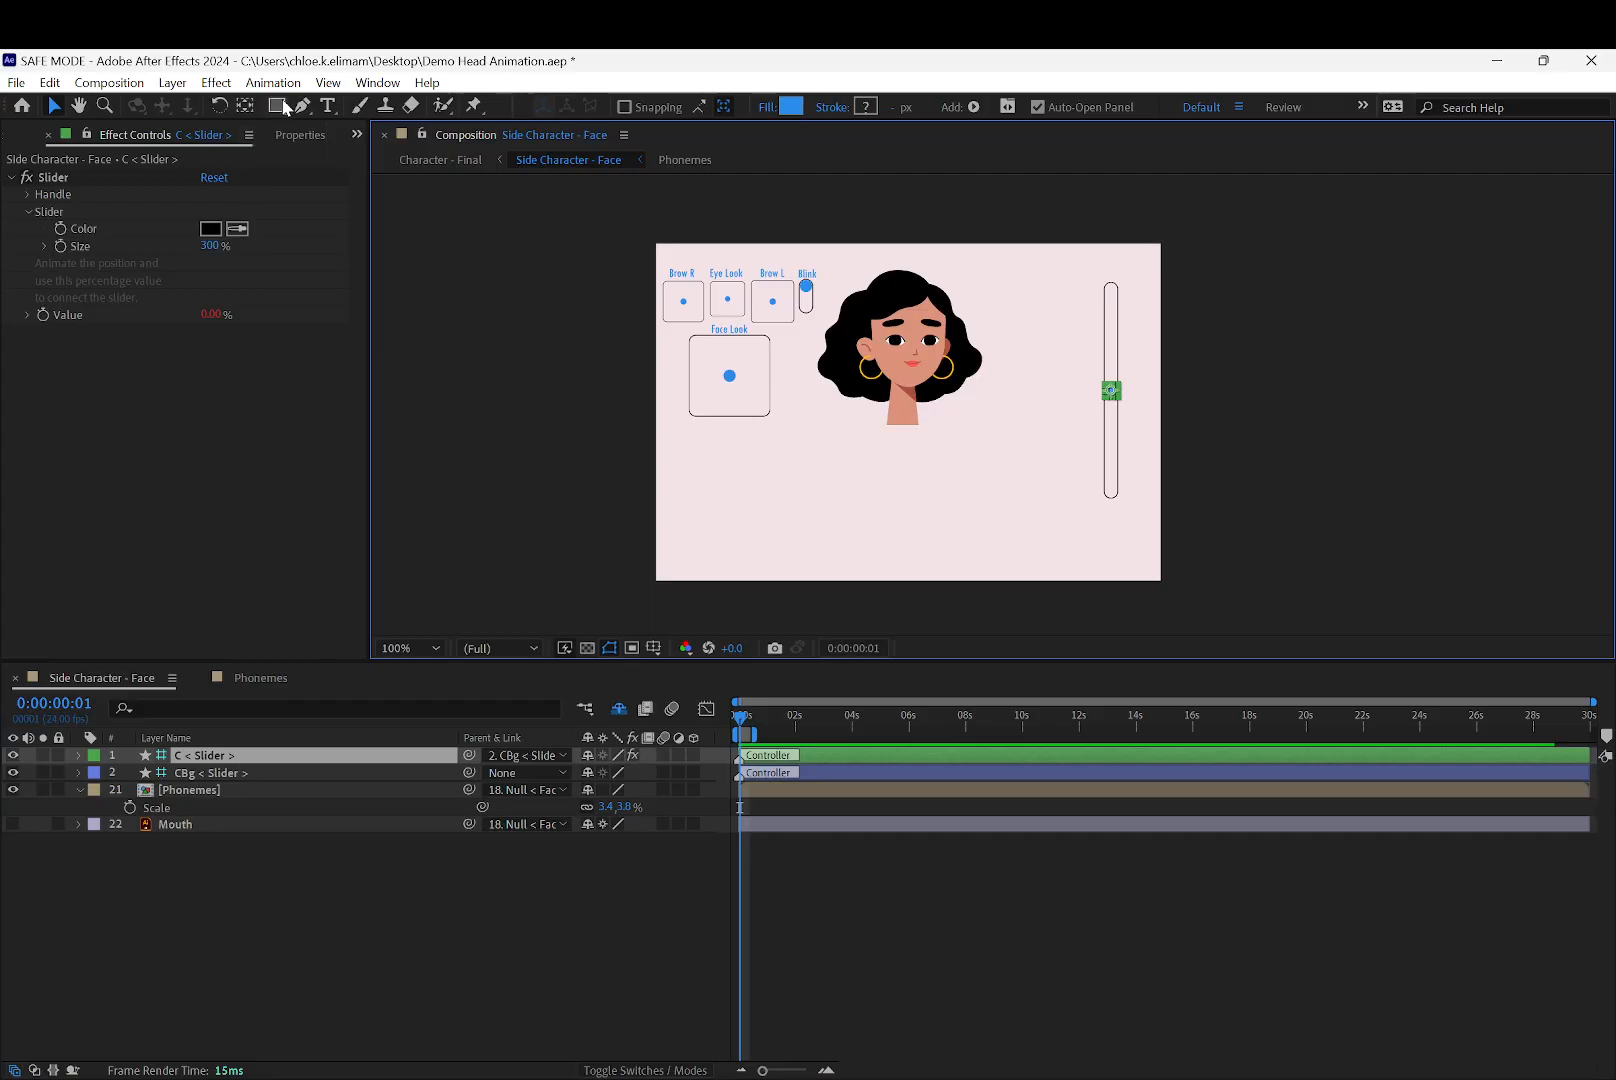
click(356, 133)
click(422, 162)
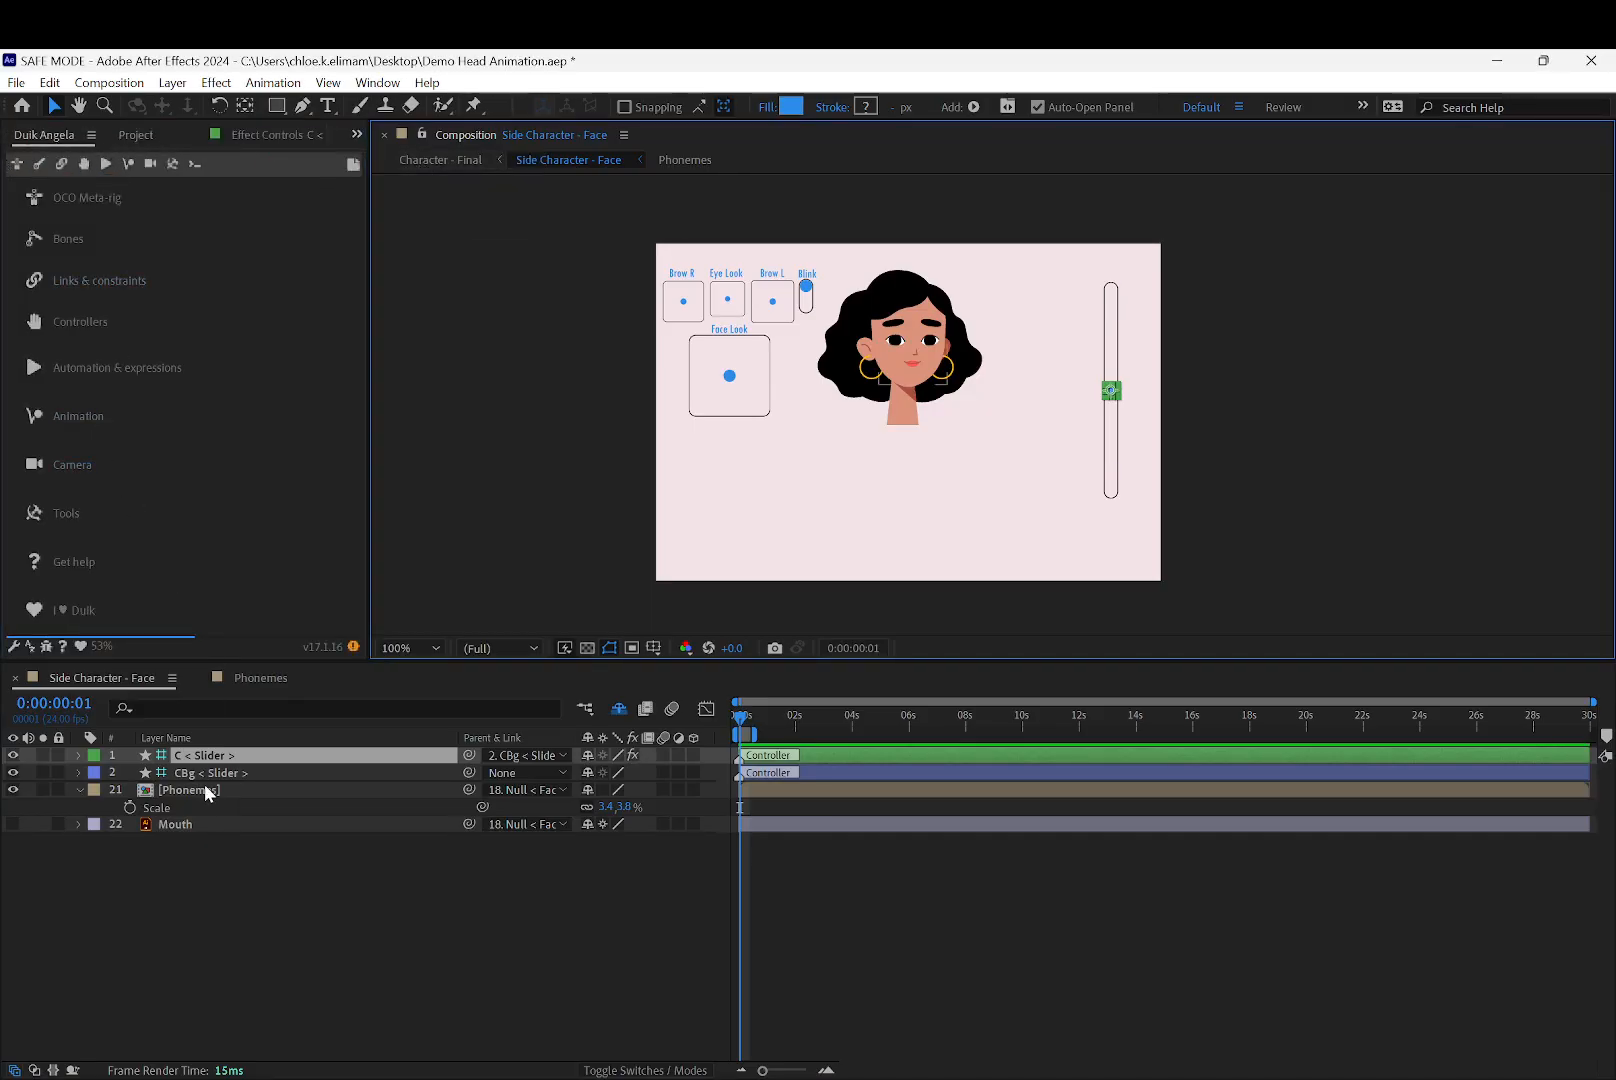
click(62, 165)
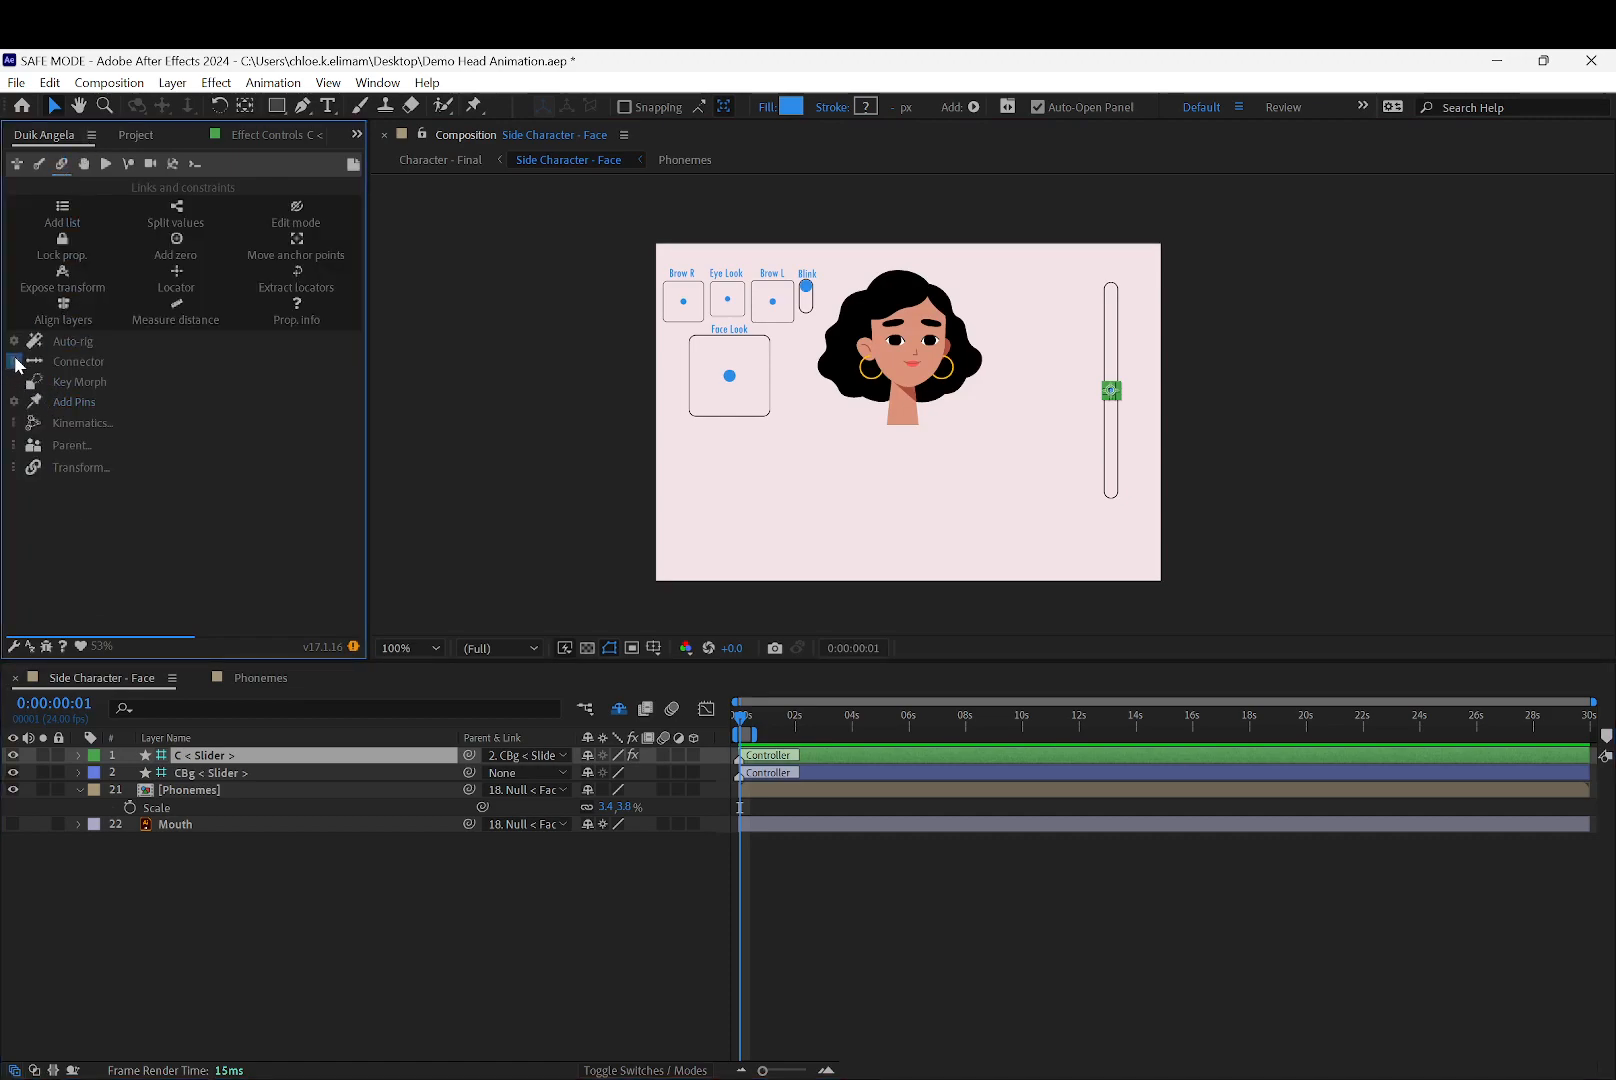
click(18, 363)
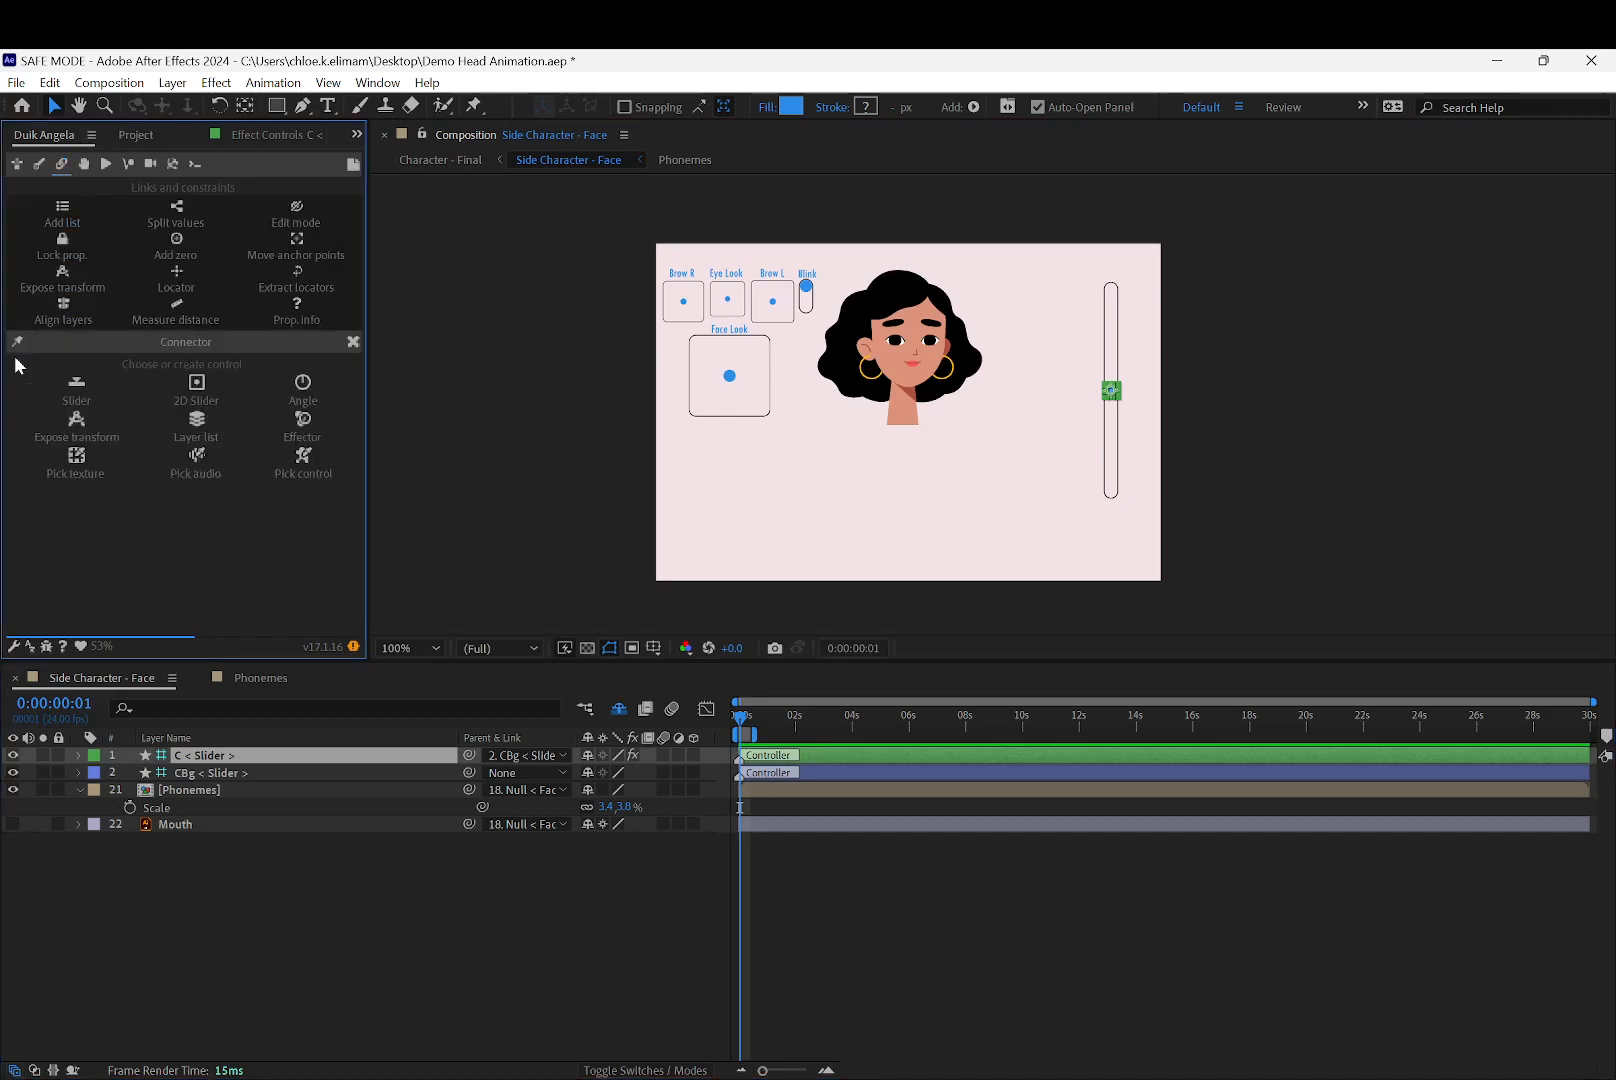
click(305, 457)
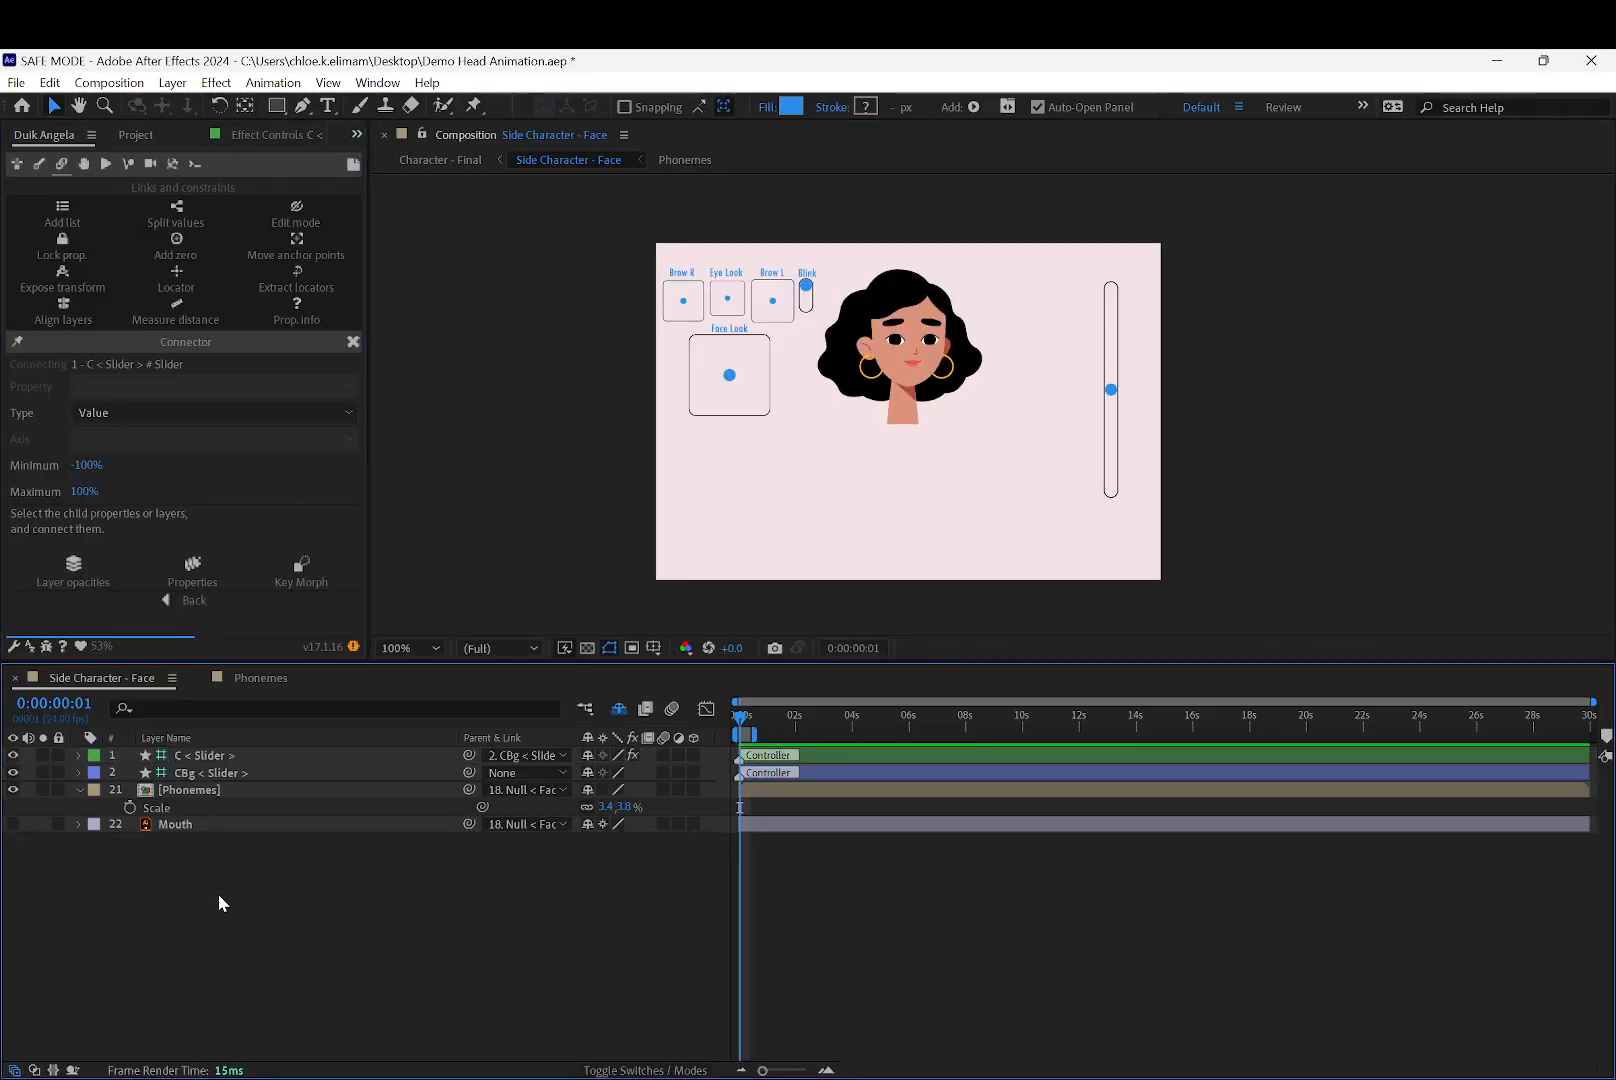
click(225, 750)
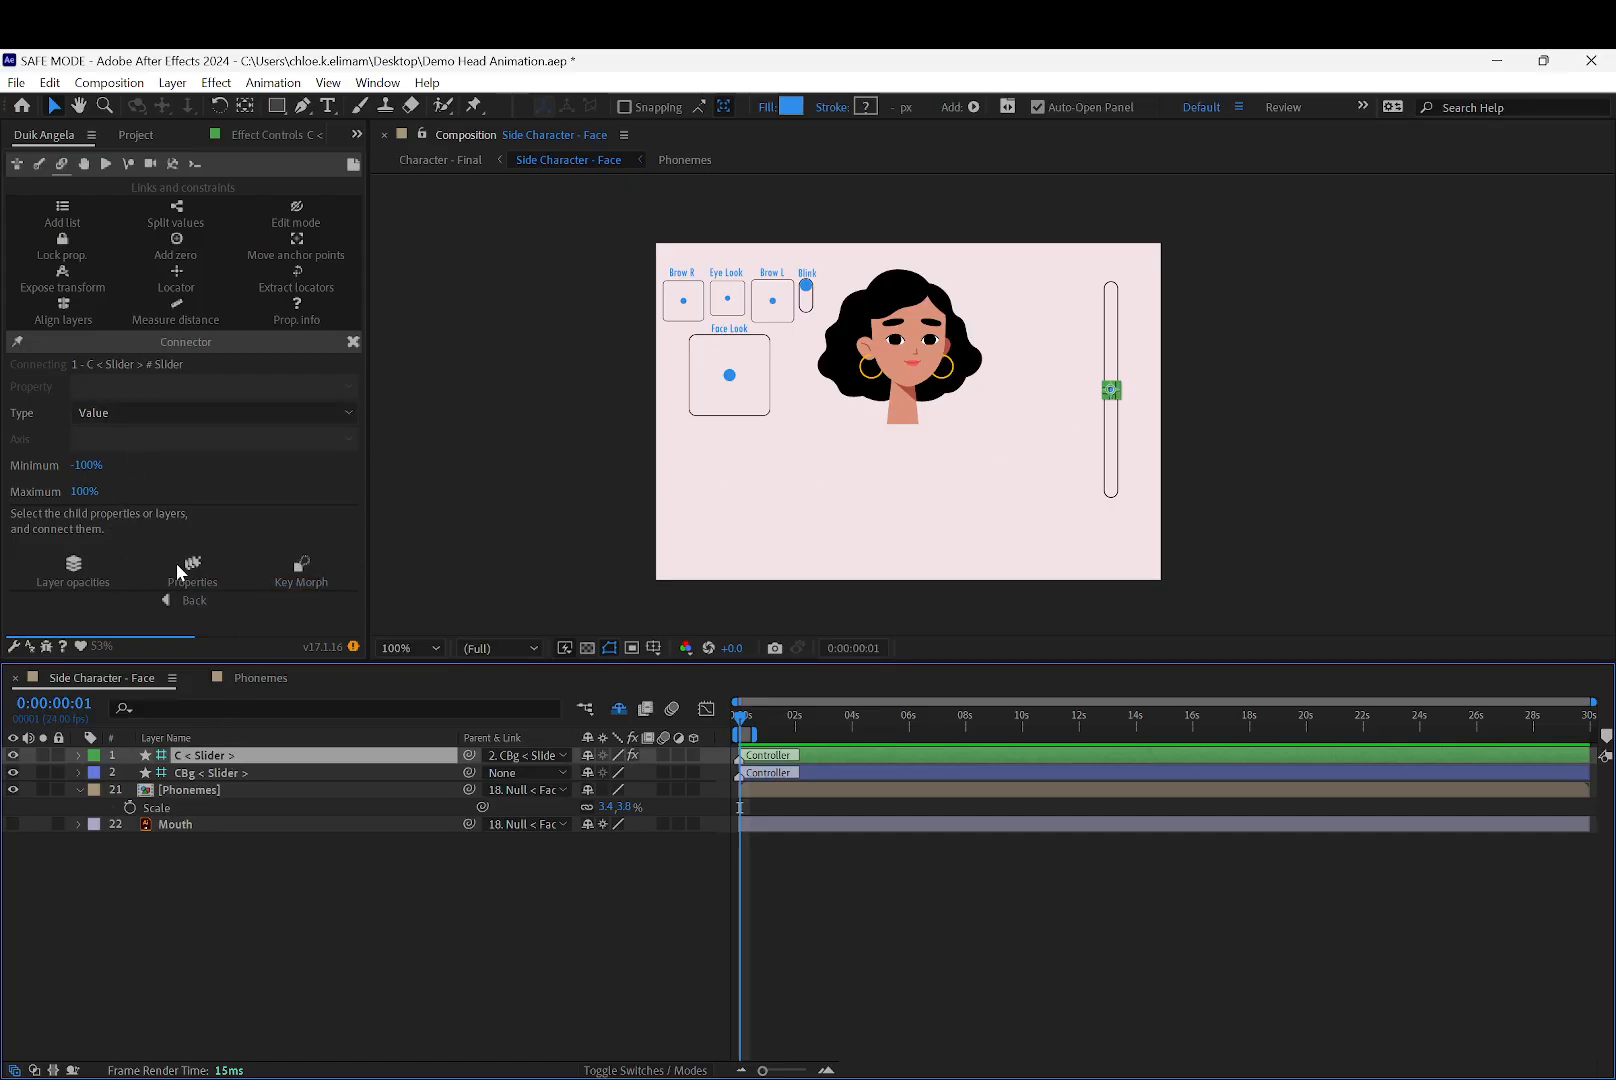
Show all the hidden mouth layers in the Phonemes composition and connect the opacities of all its layers to the slider
click(260, 677)
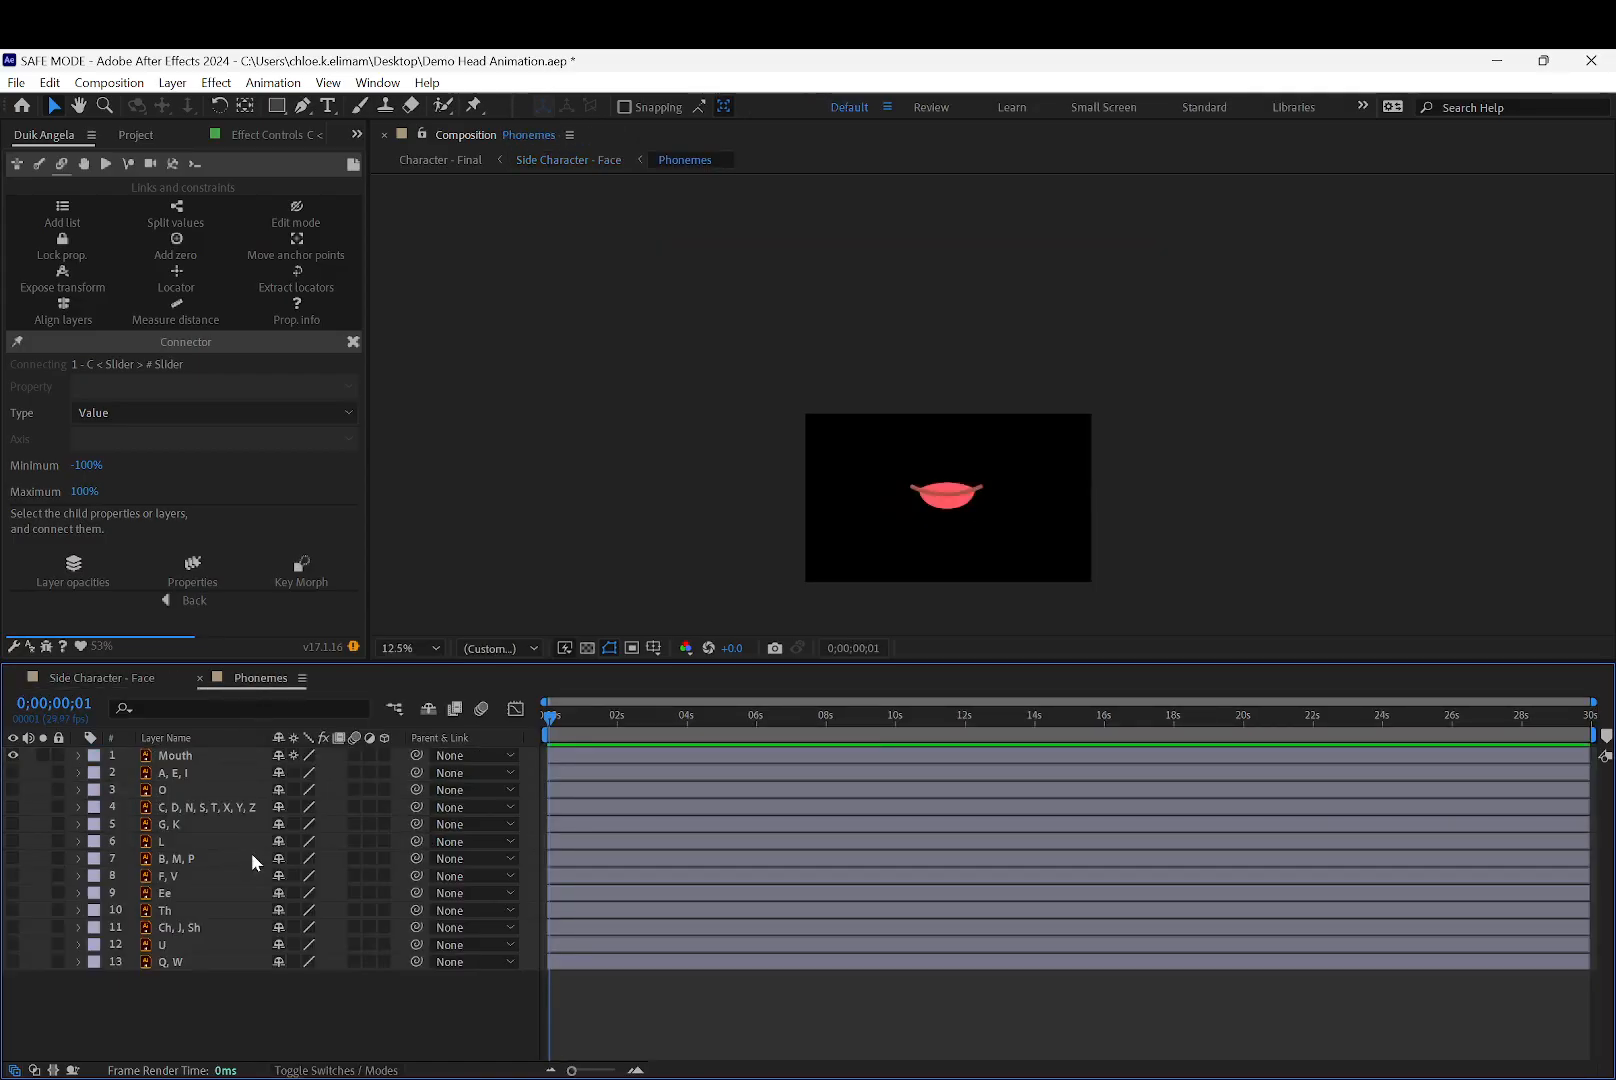
drag(14, 773, 14, 962)
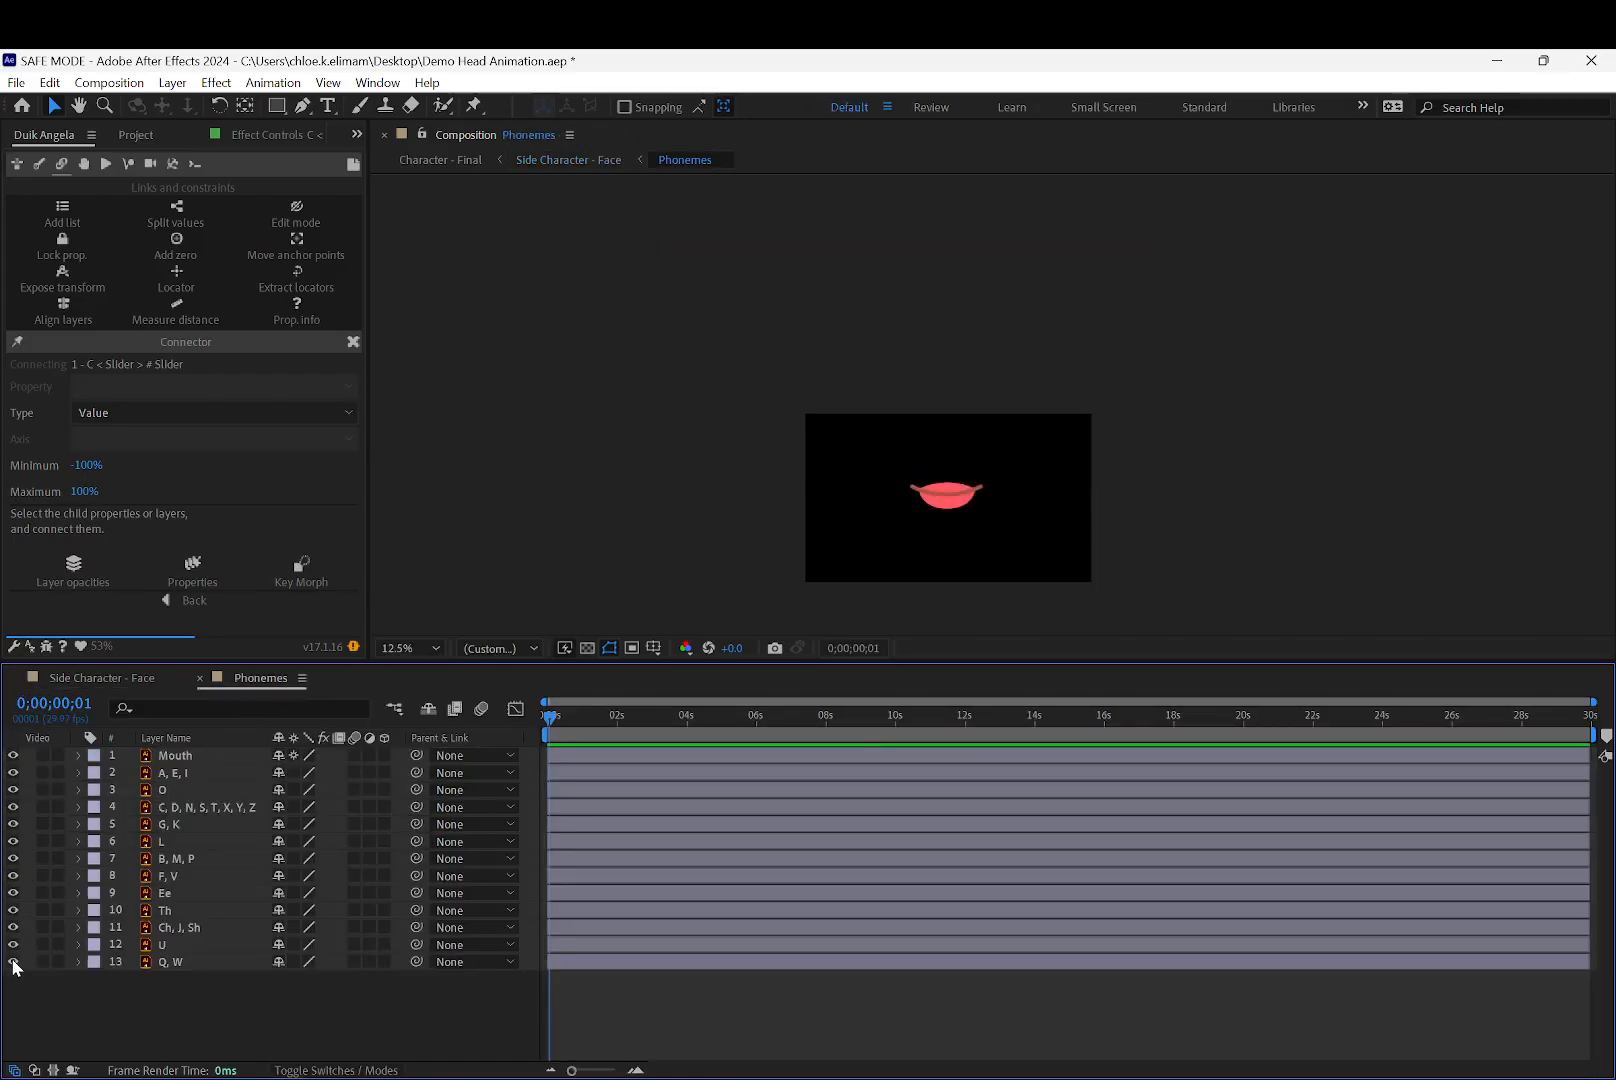
drag(220, 989, 220, 760)
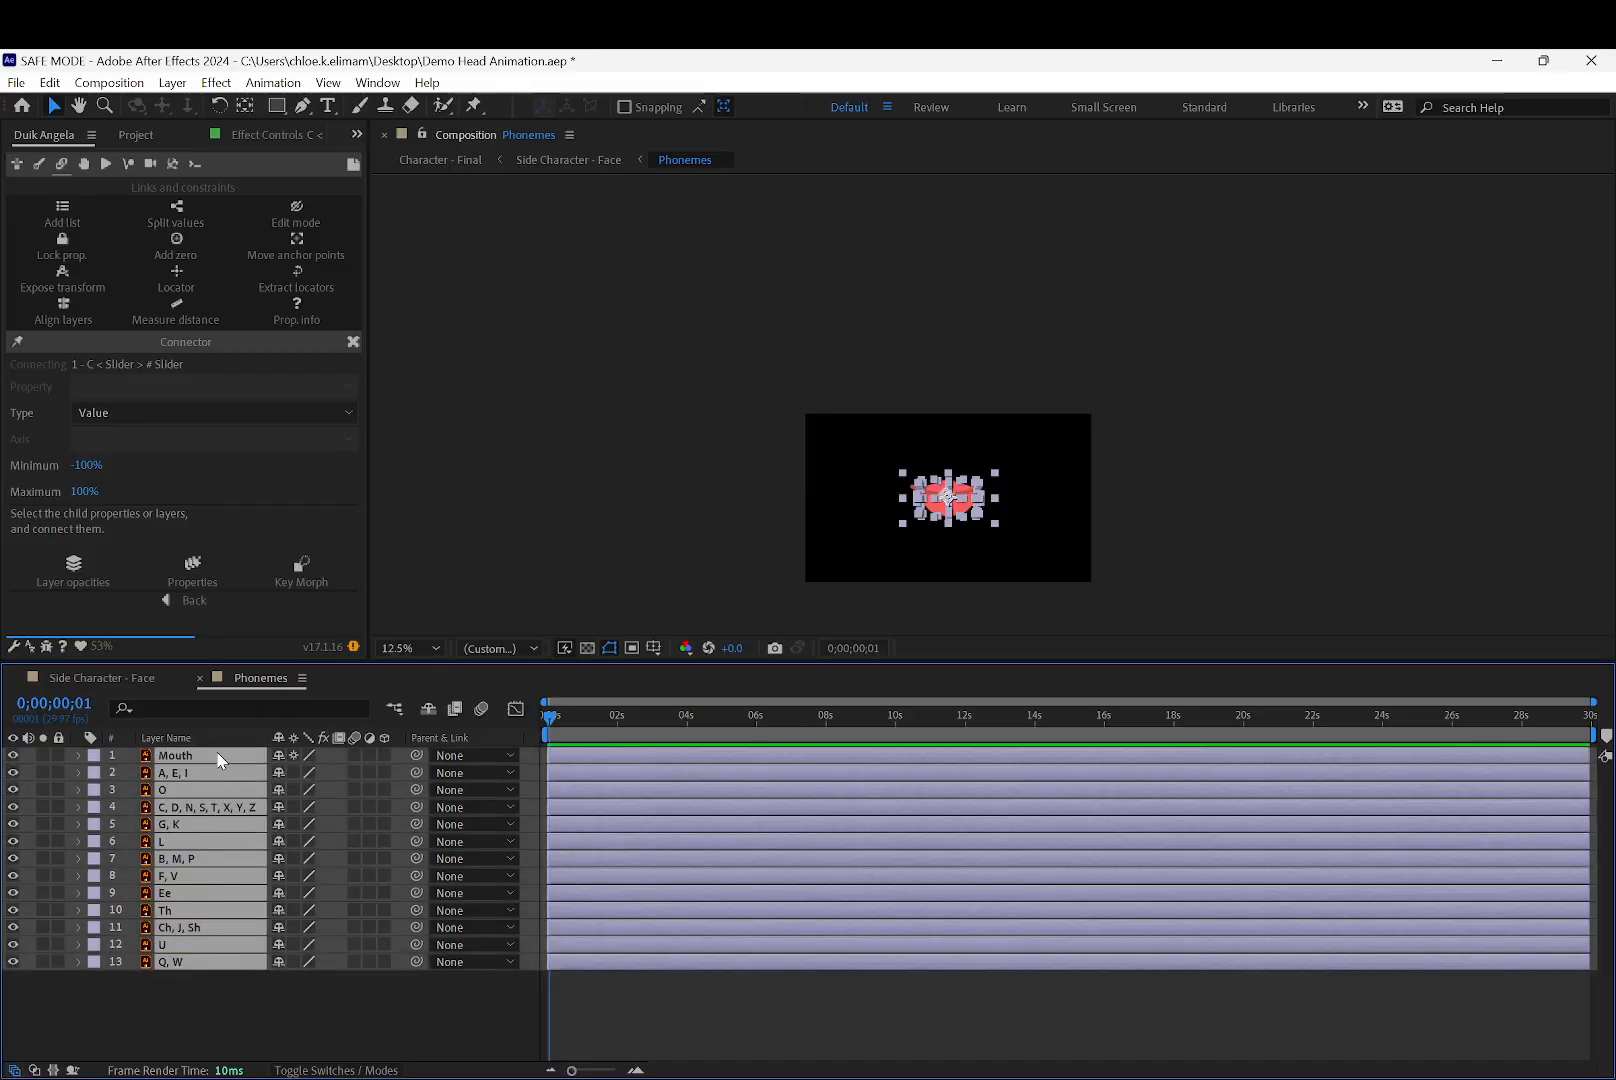
click(77, 566)
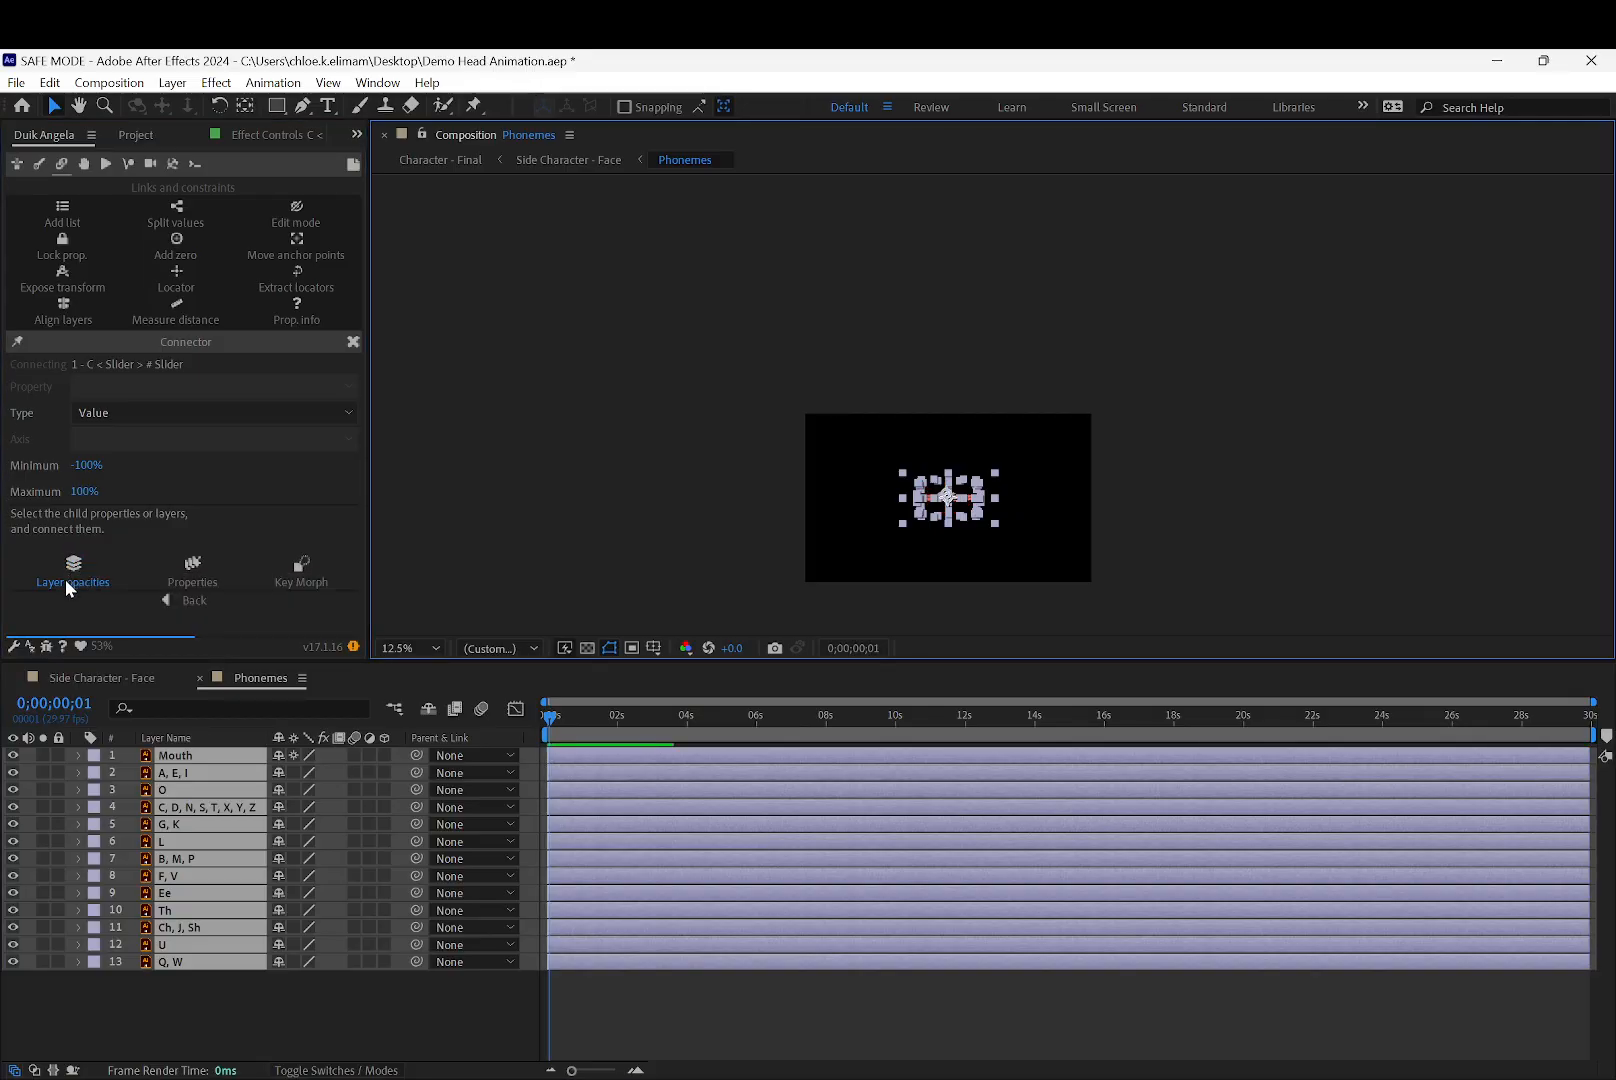
click(1002, 468)
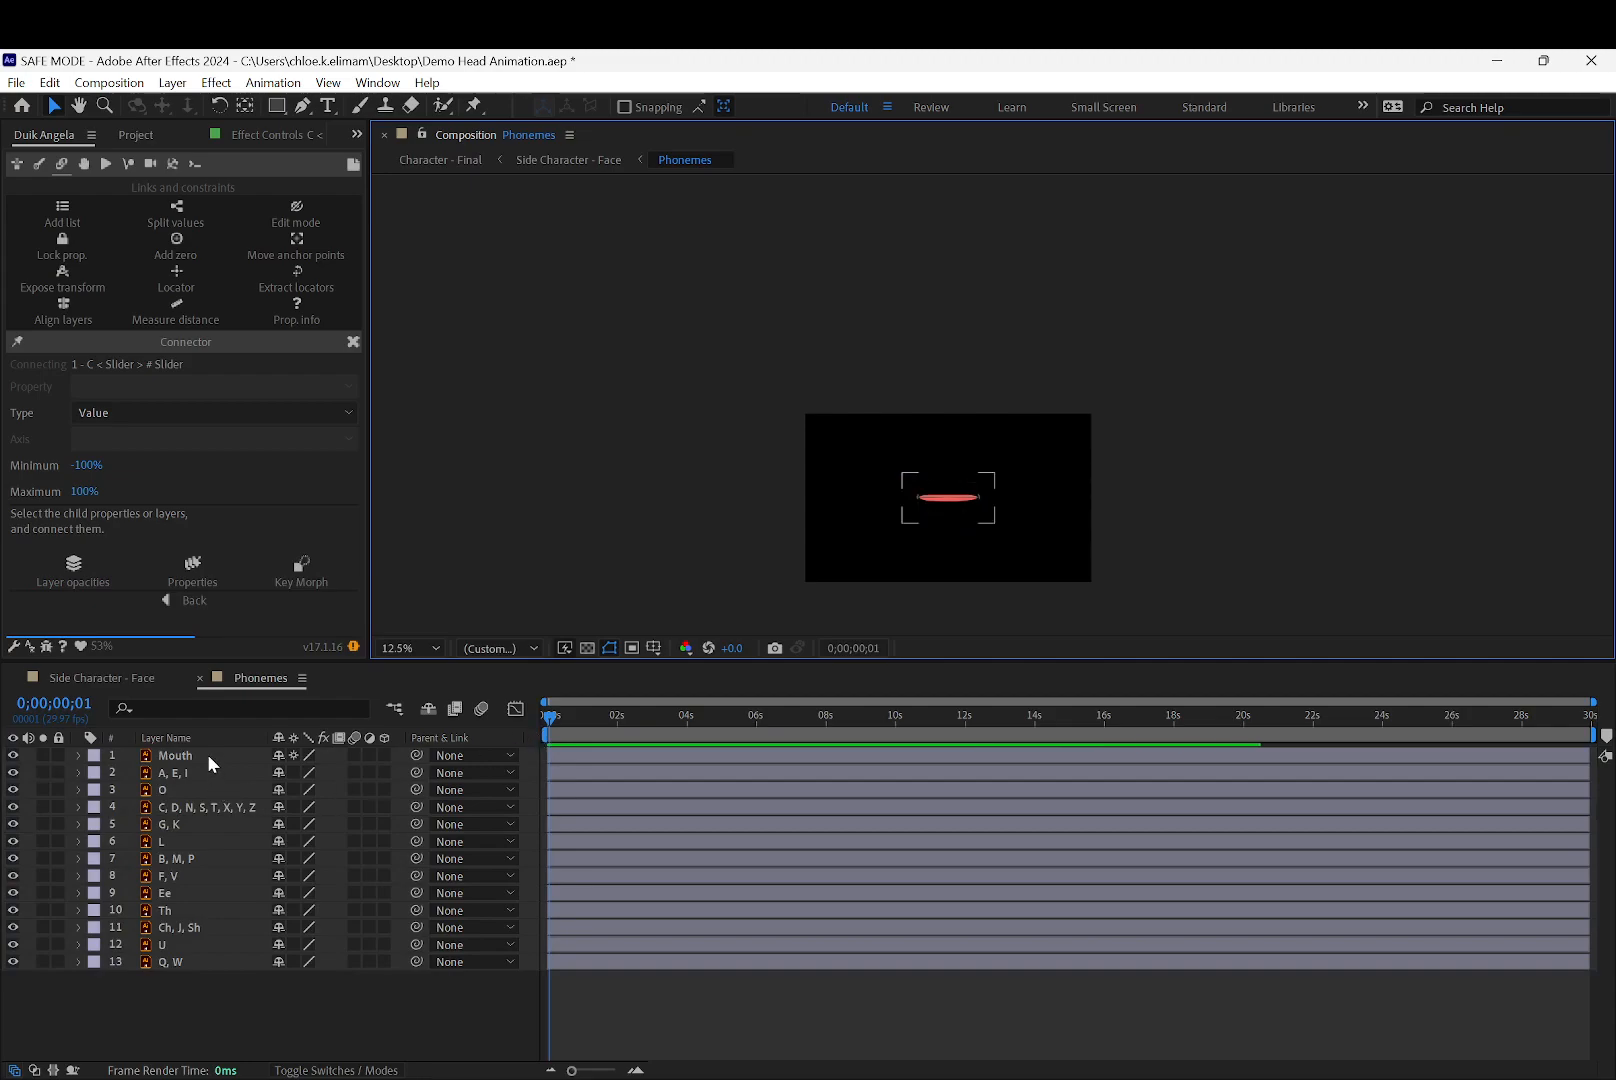
Reveal and examine the Opacity keyframes on all the mouth layers in the Phonemes composition, and collapse them again
drag(223, 976, 228, 753)
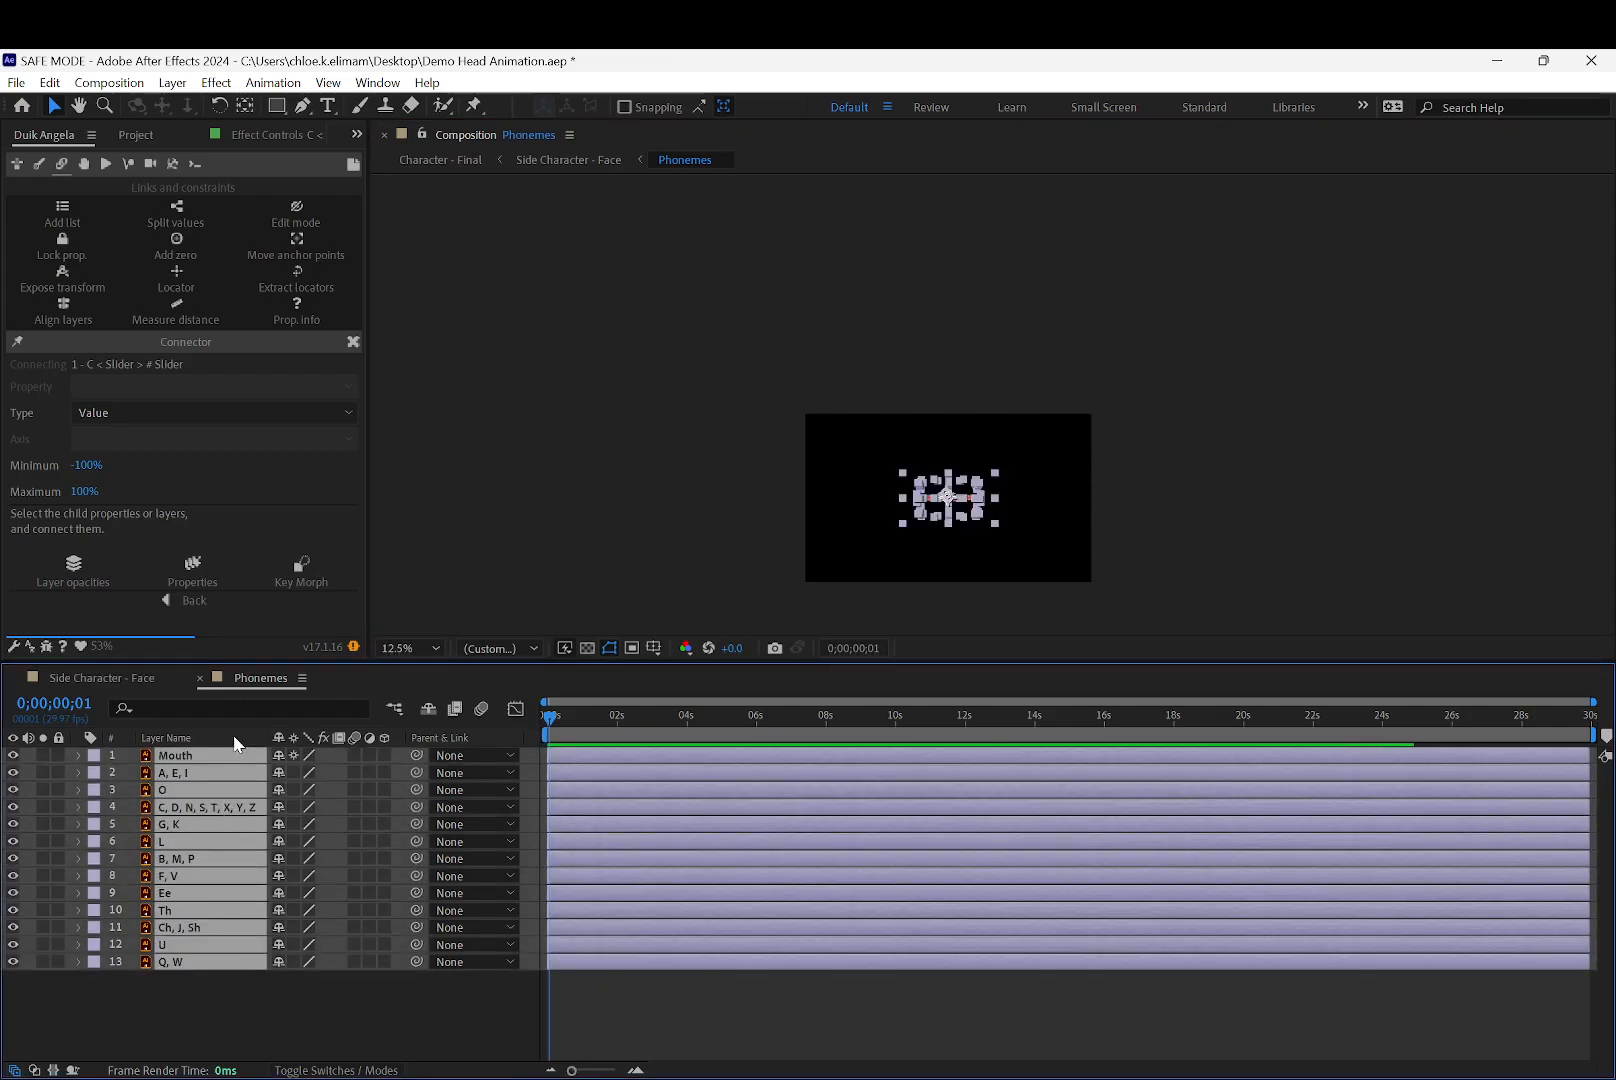
key(u)
drag(571, 1070, 680, 1075)
click(614, 583)
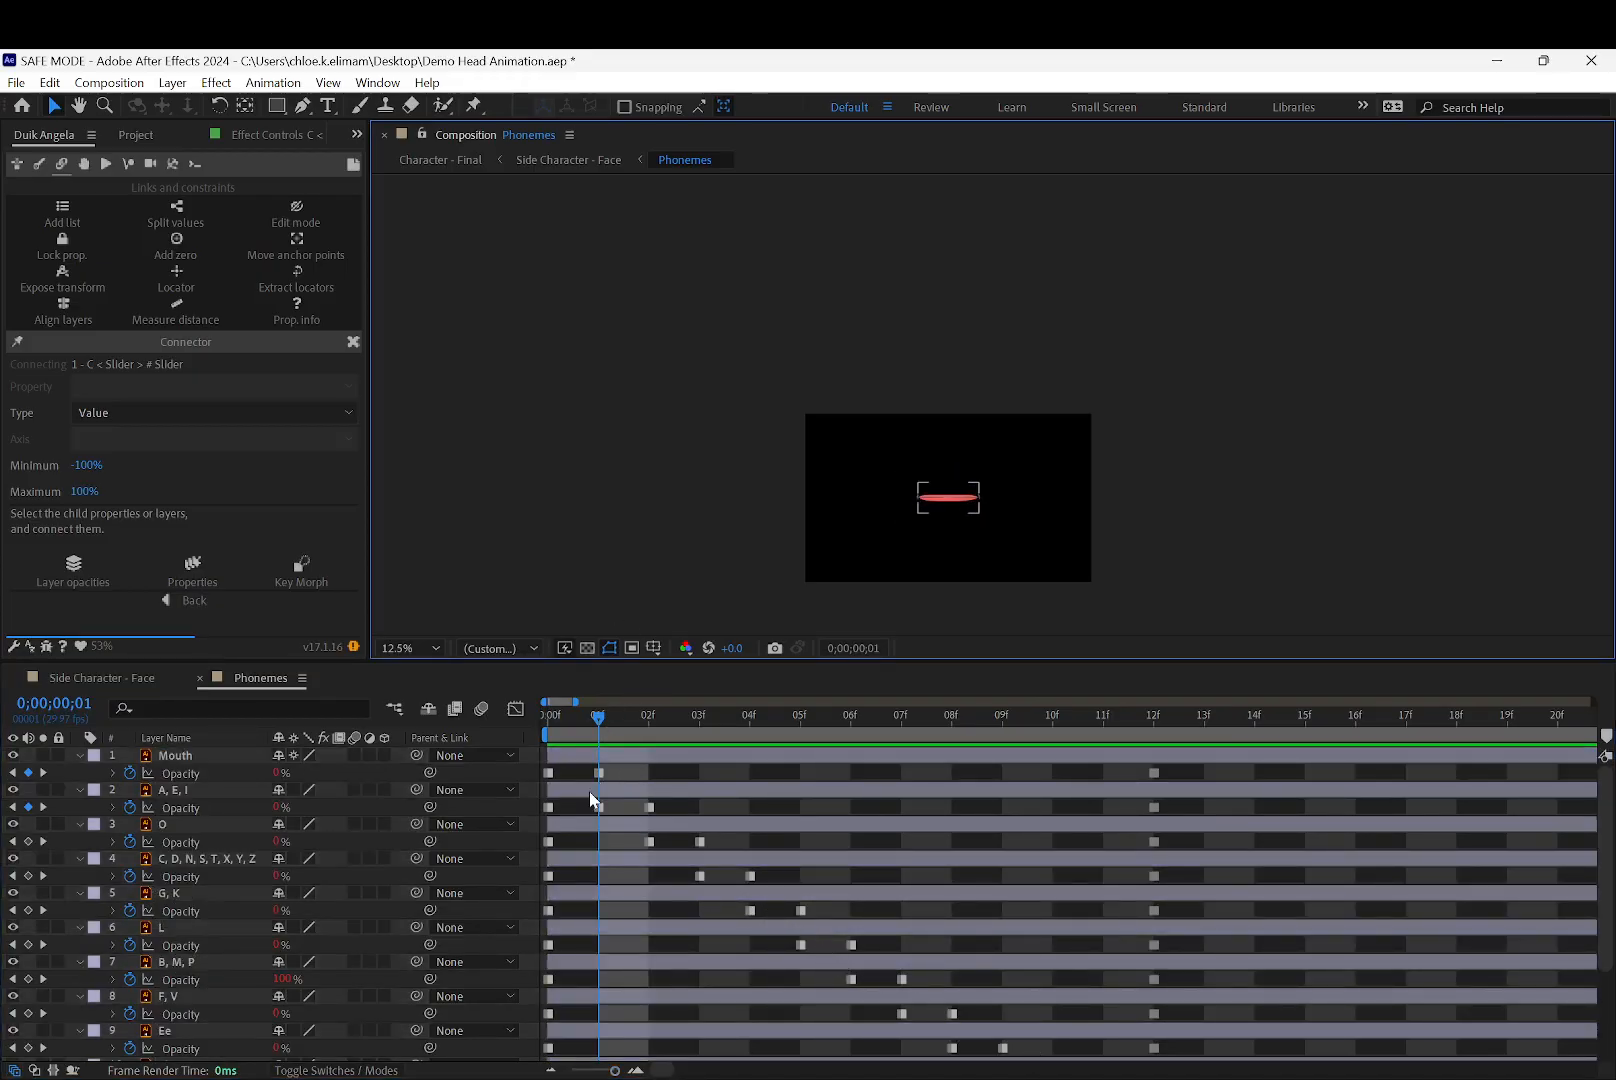
scroll(287, 953, down, 2)
scroll(283, 958, down, 2)
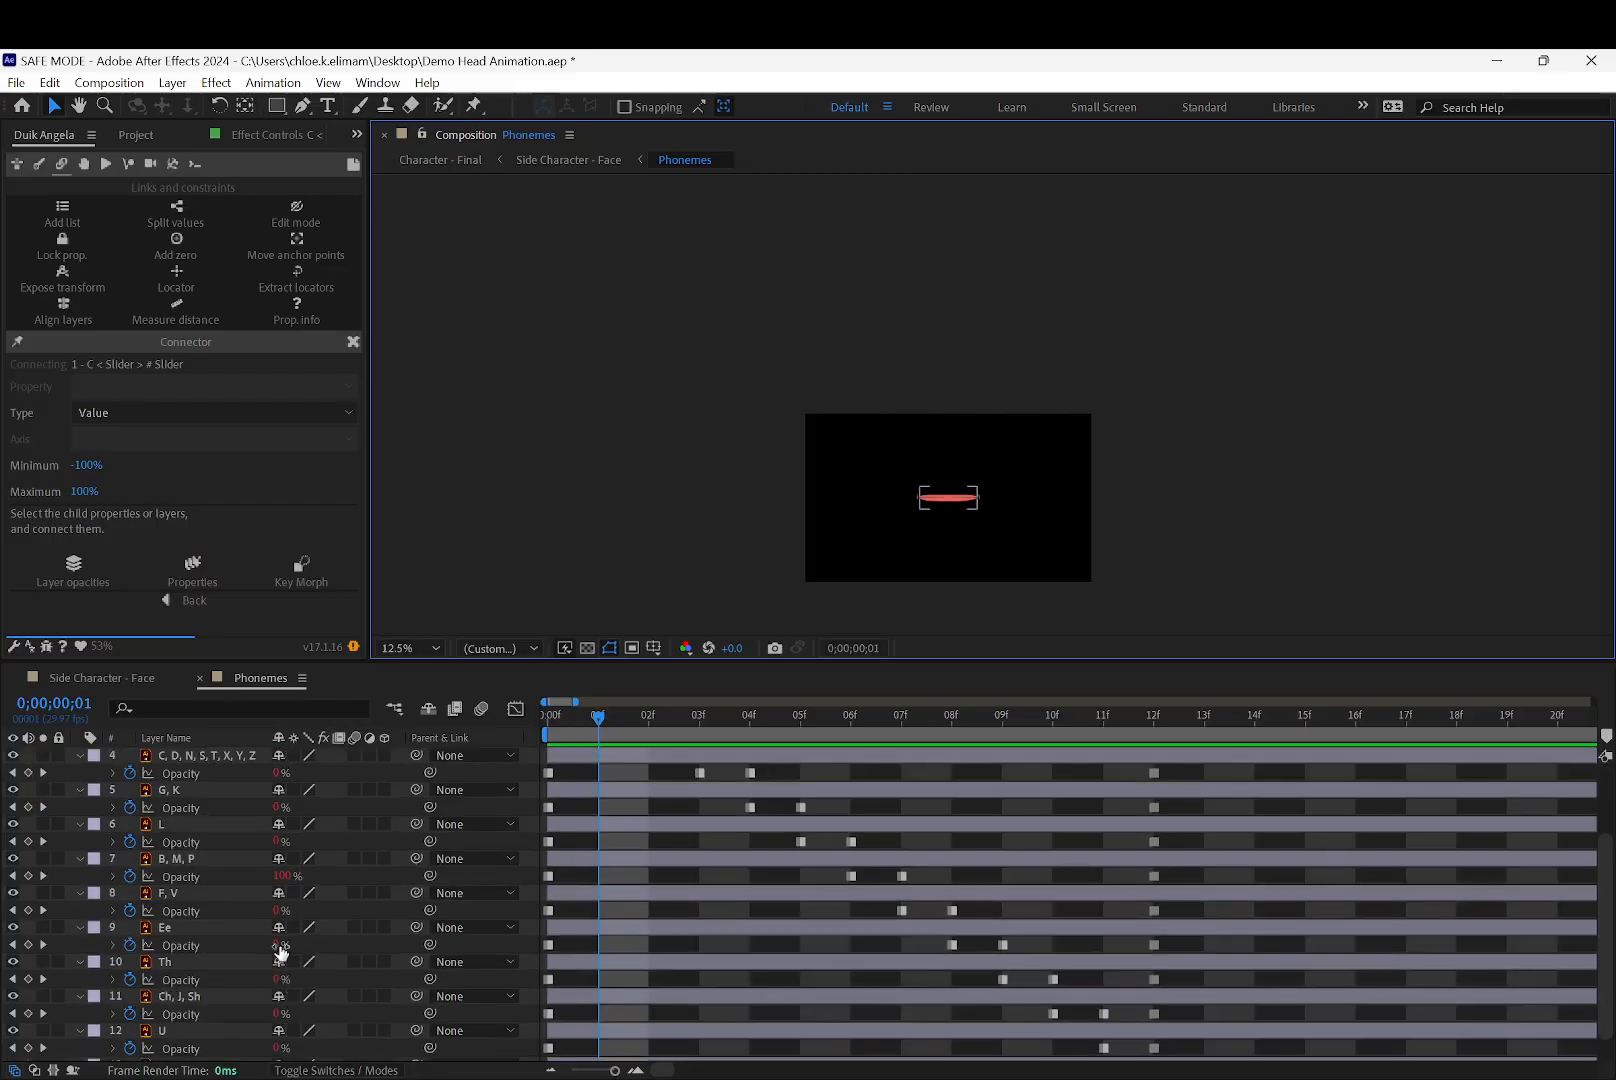
drag(603, 717, 850, 728)
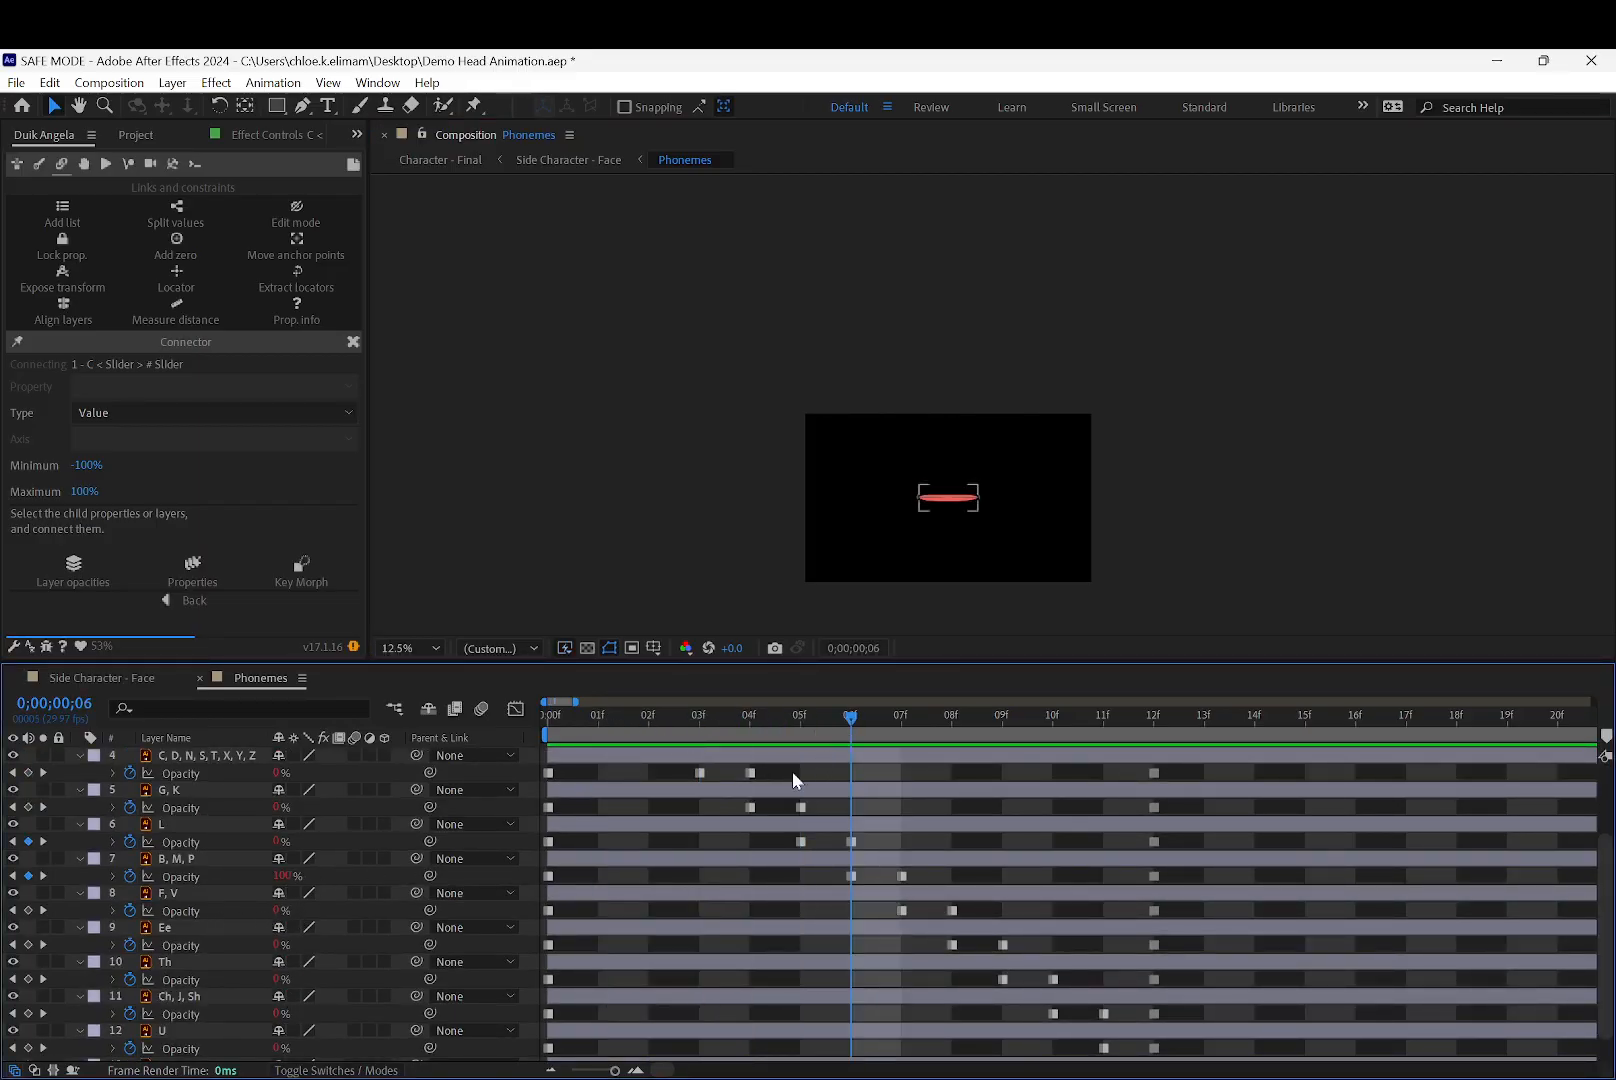
drag(280, 876, 662, 800)
key(Home)
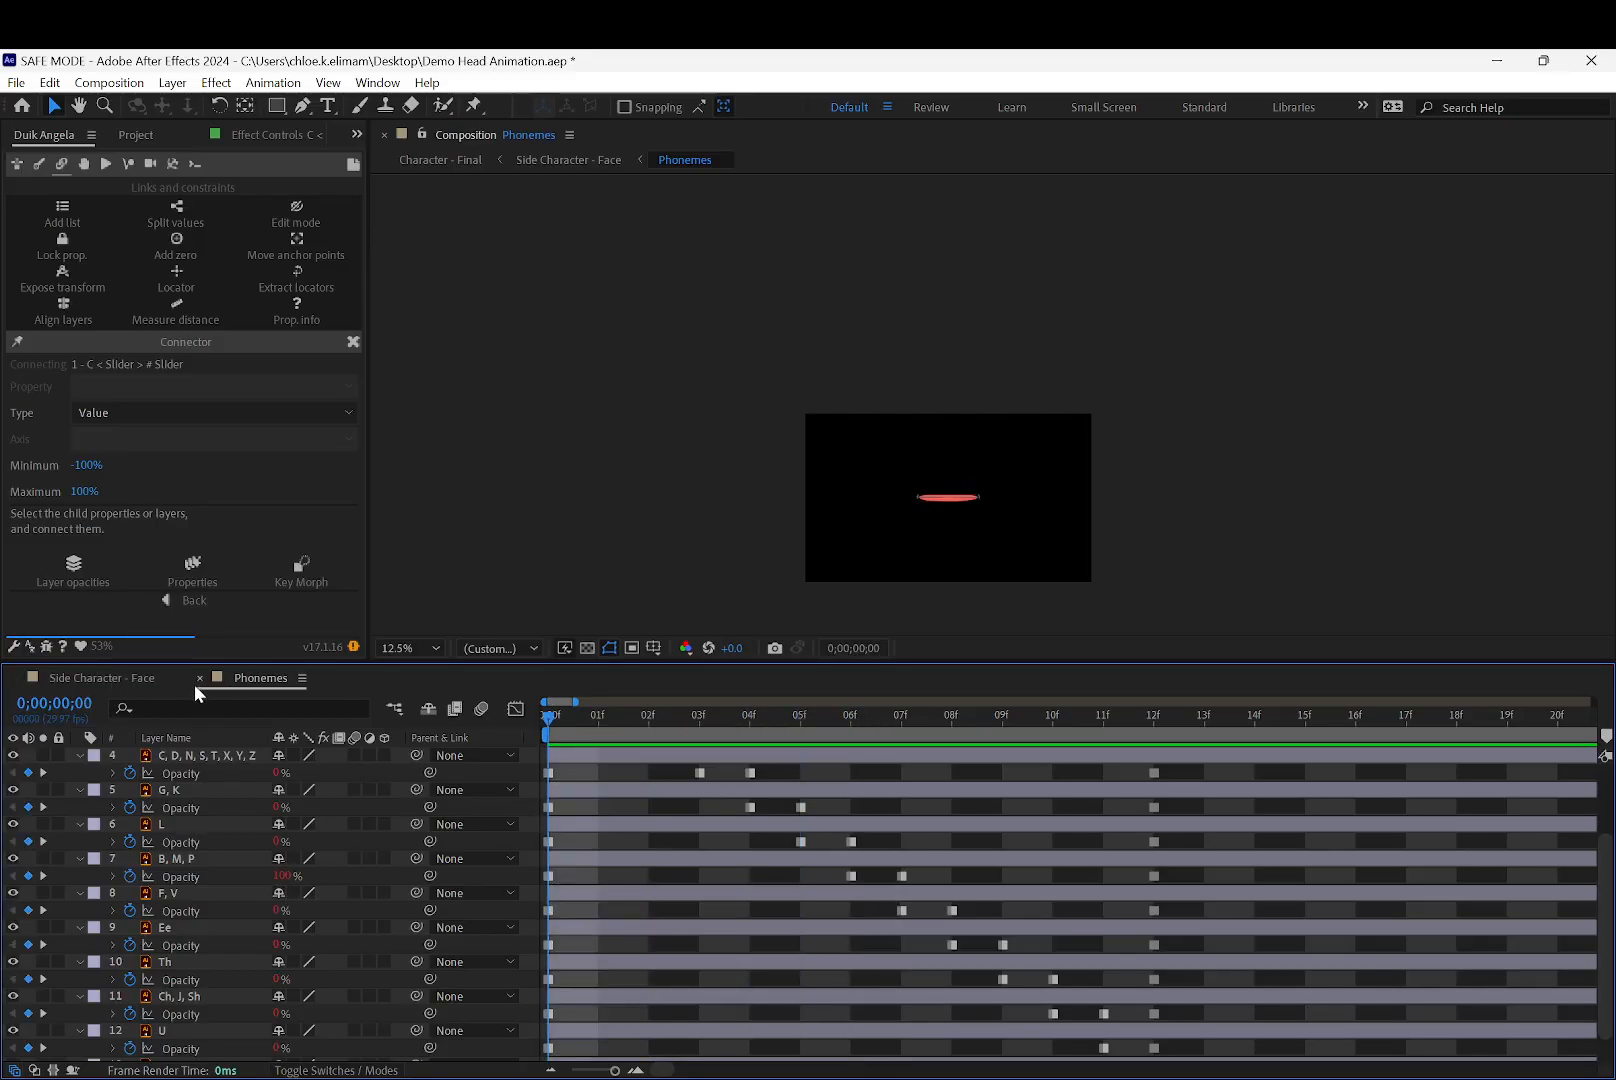
click(233, 841)
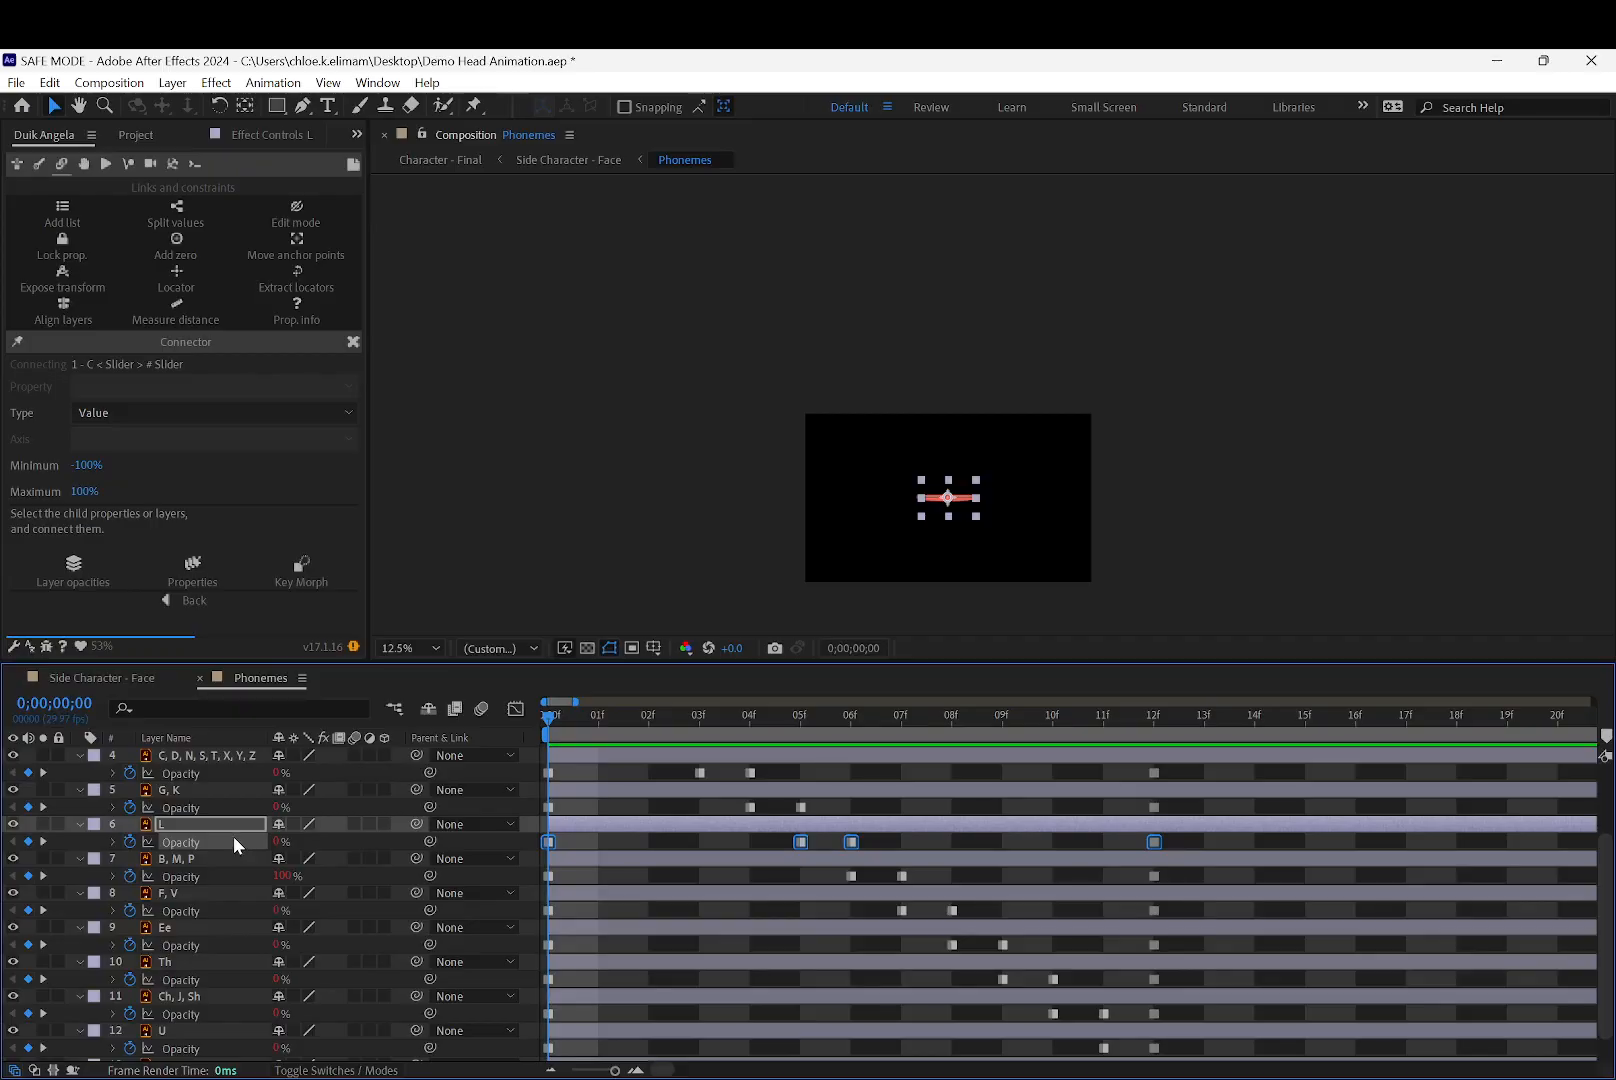
key(ctrl+a)
key(u)
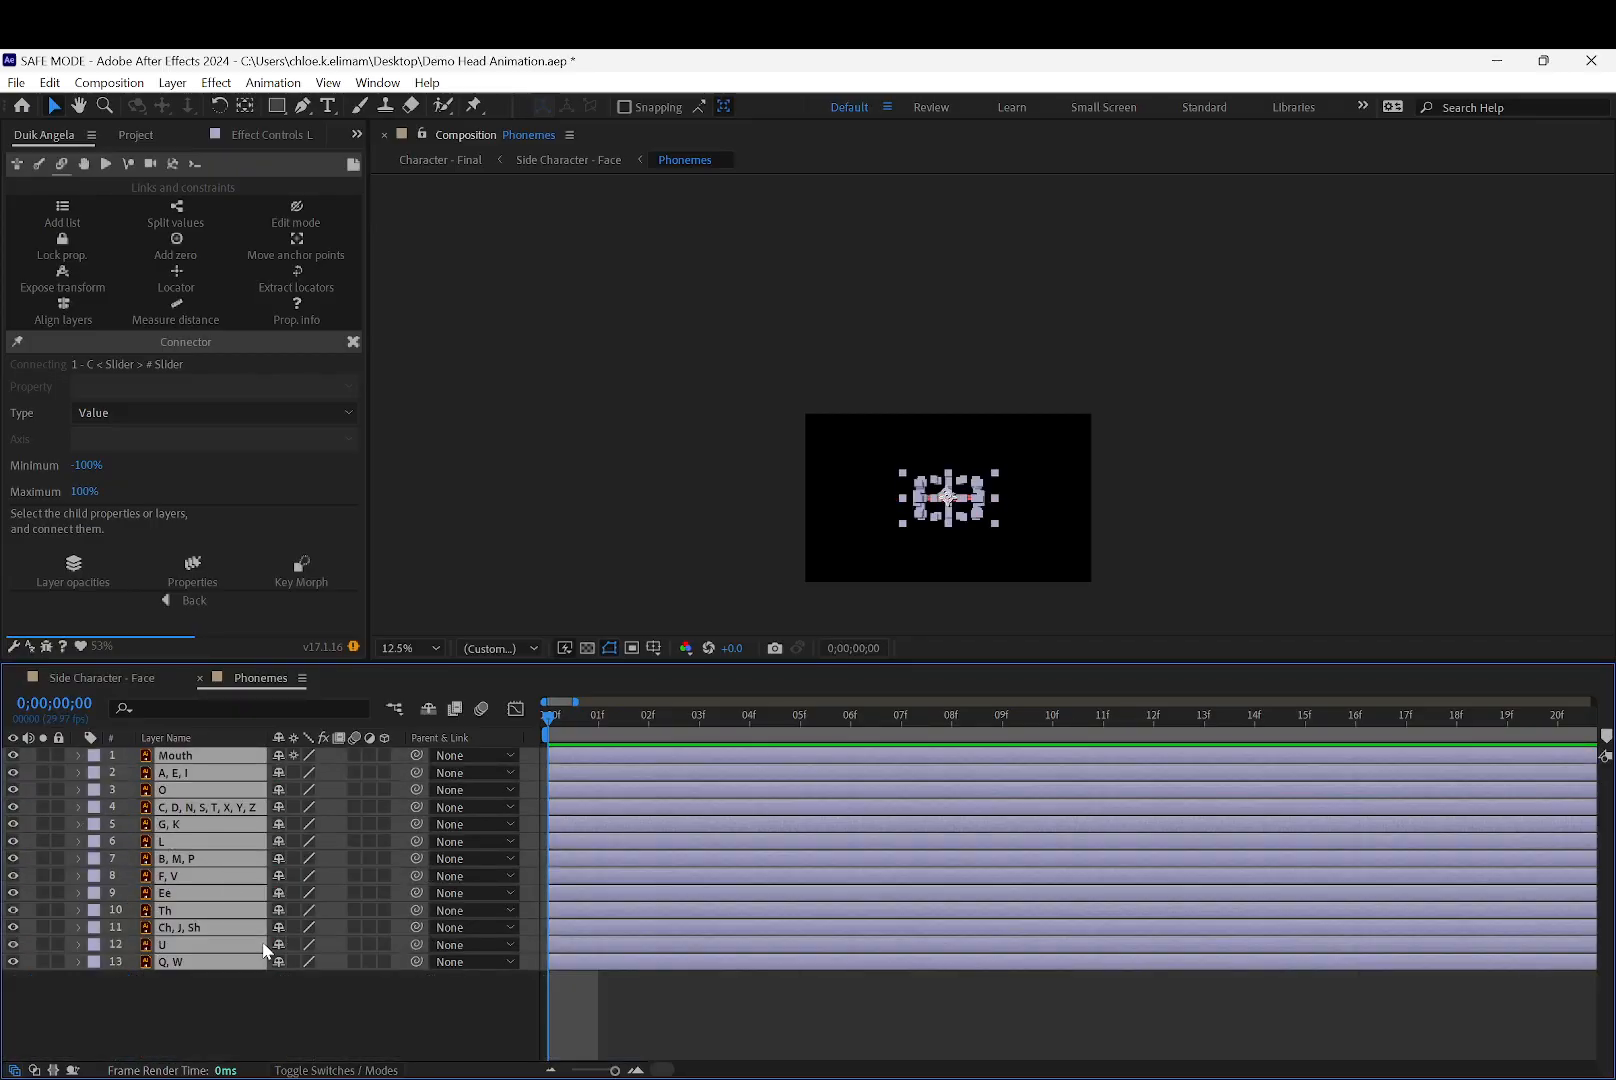
click(234, 986)
Return to the Side Character - Face composition, collapse the Phonemes layer's Scale property and hide the old Mouth layer as shy
click(140, 678)
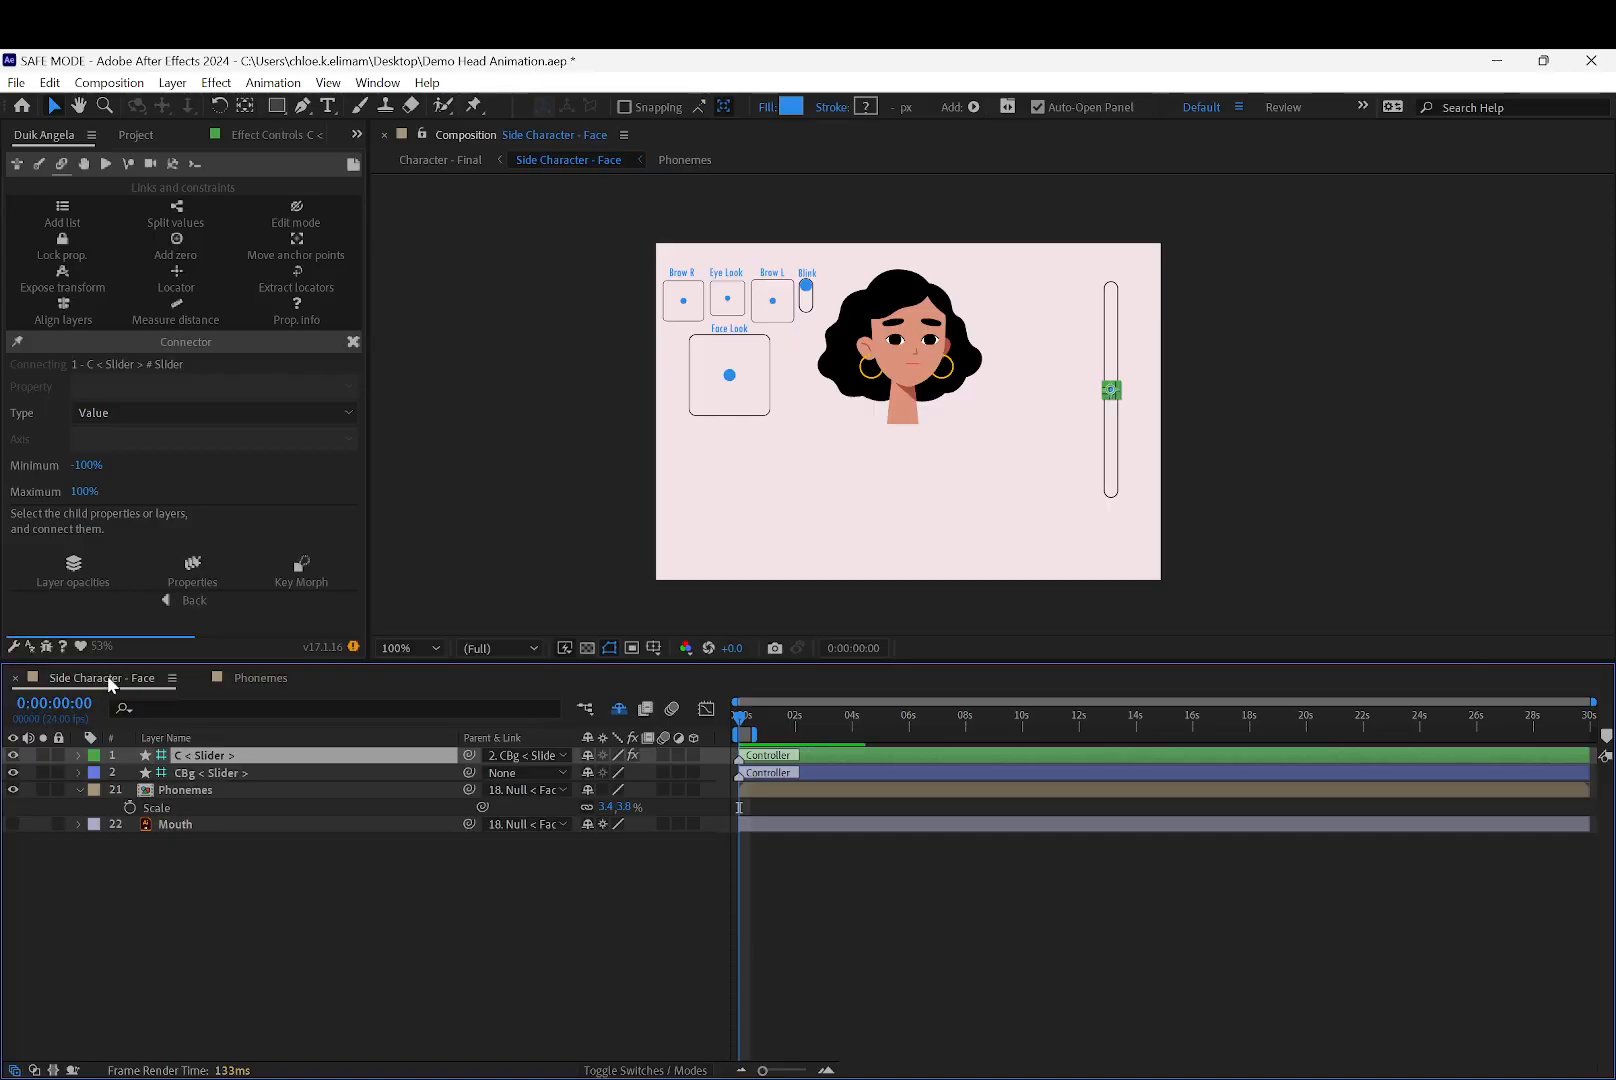
click(614, 410)
click(152, 790)
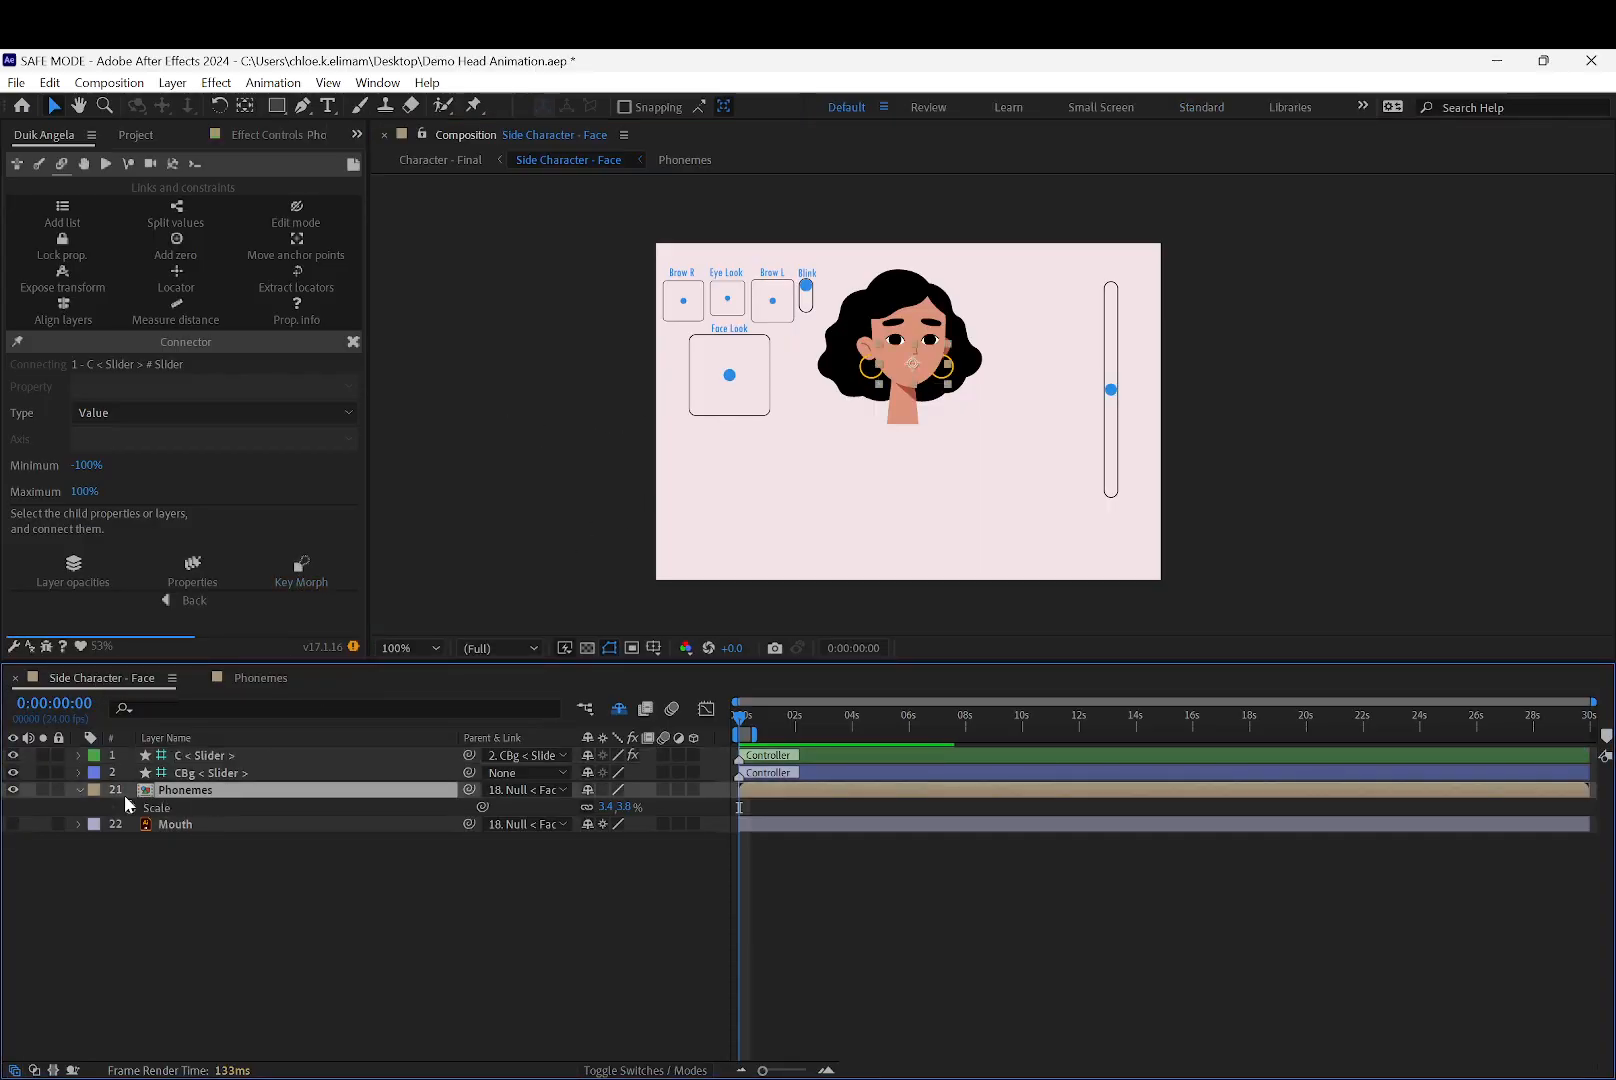
key(s)
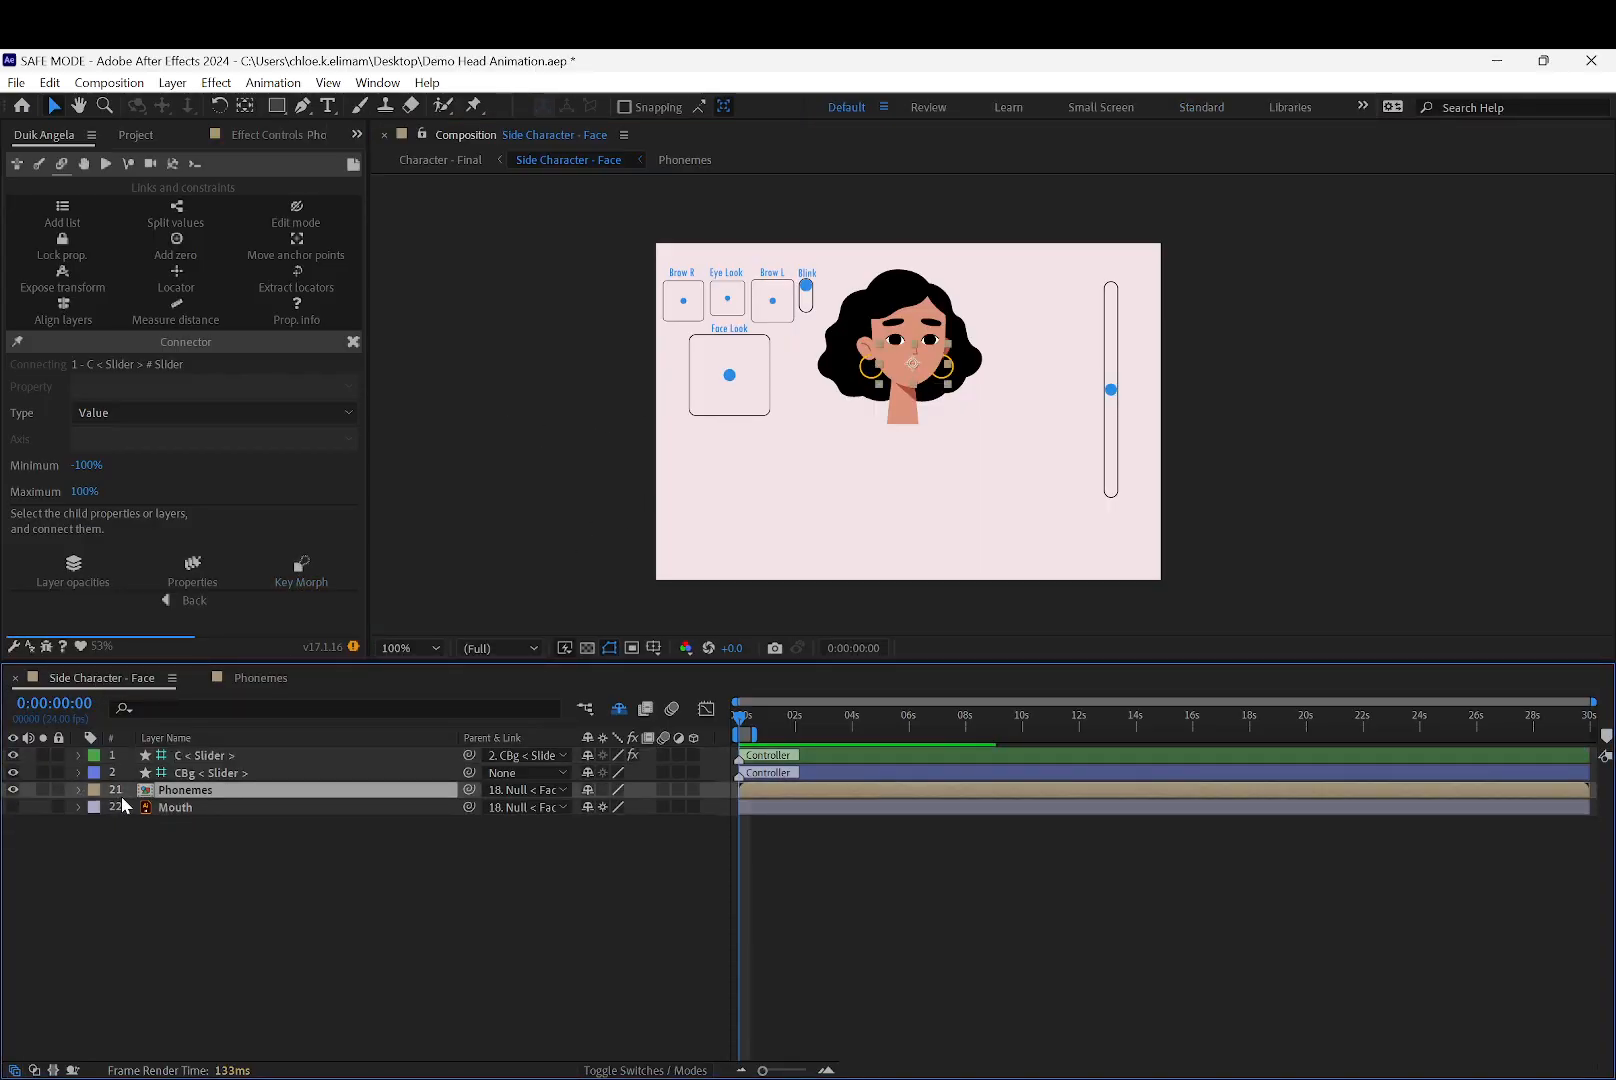
click(190, 810)
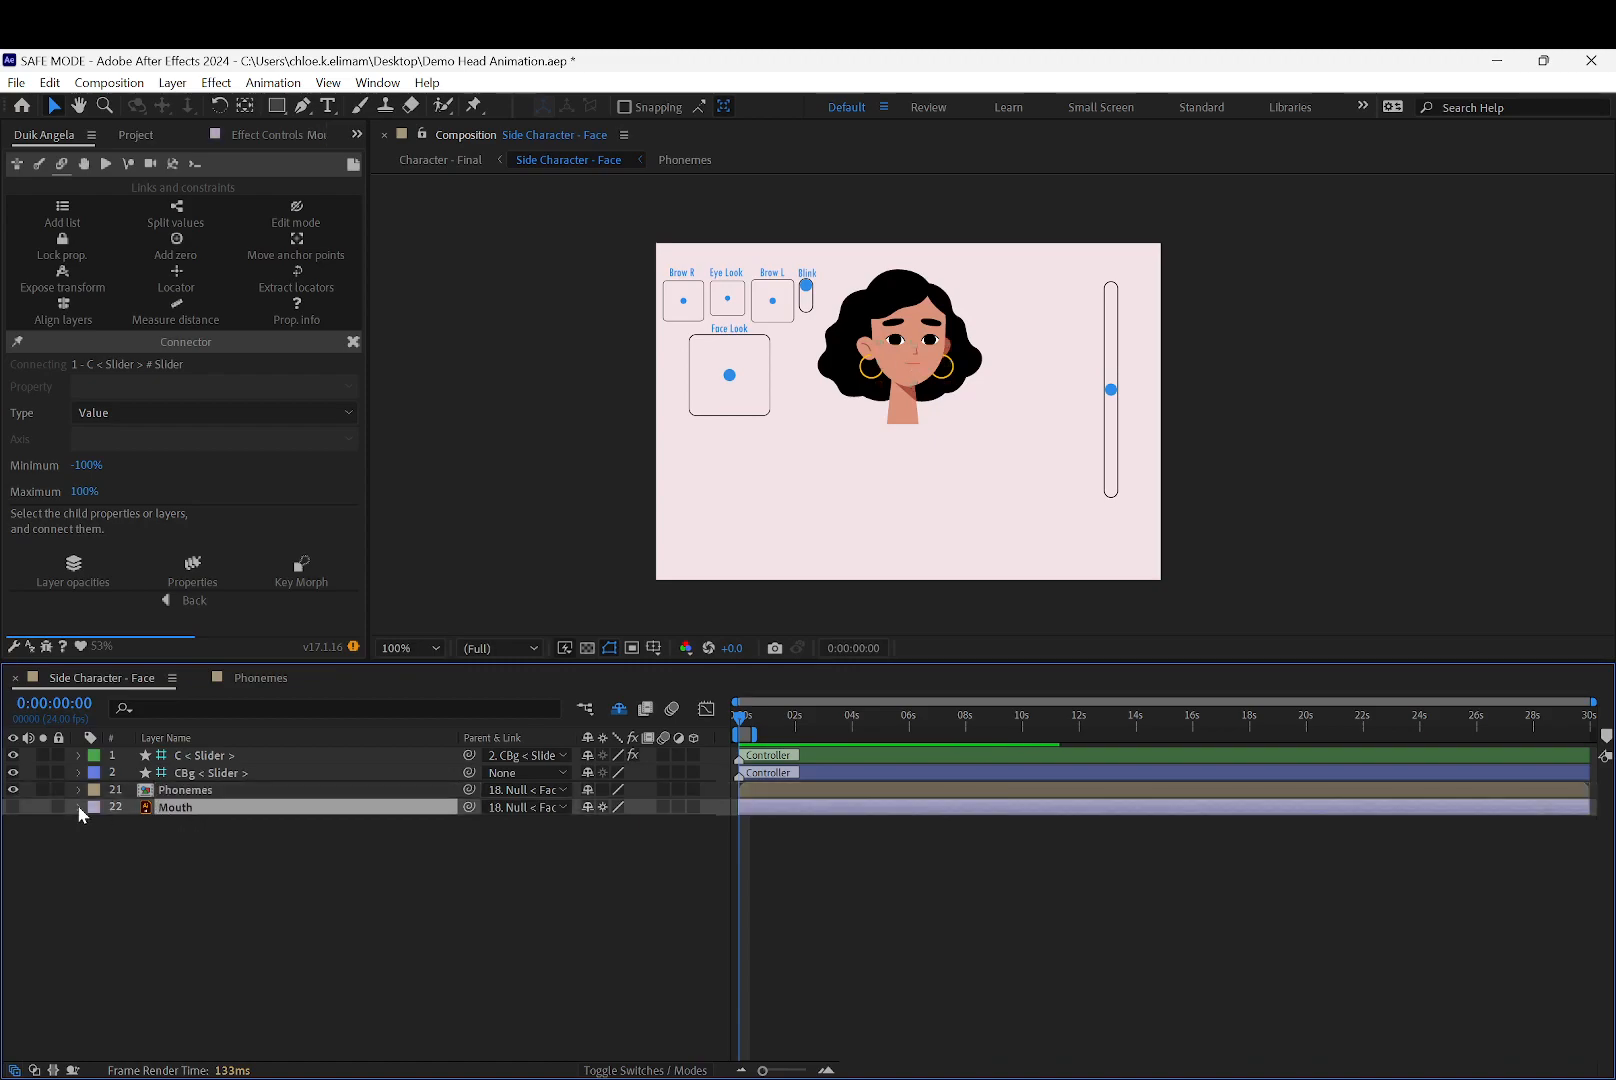
click(588, 806)
click(199, 792)
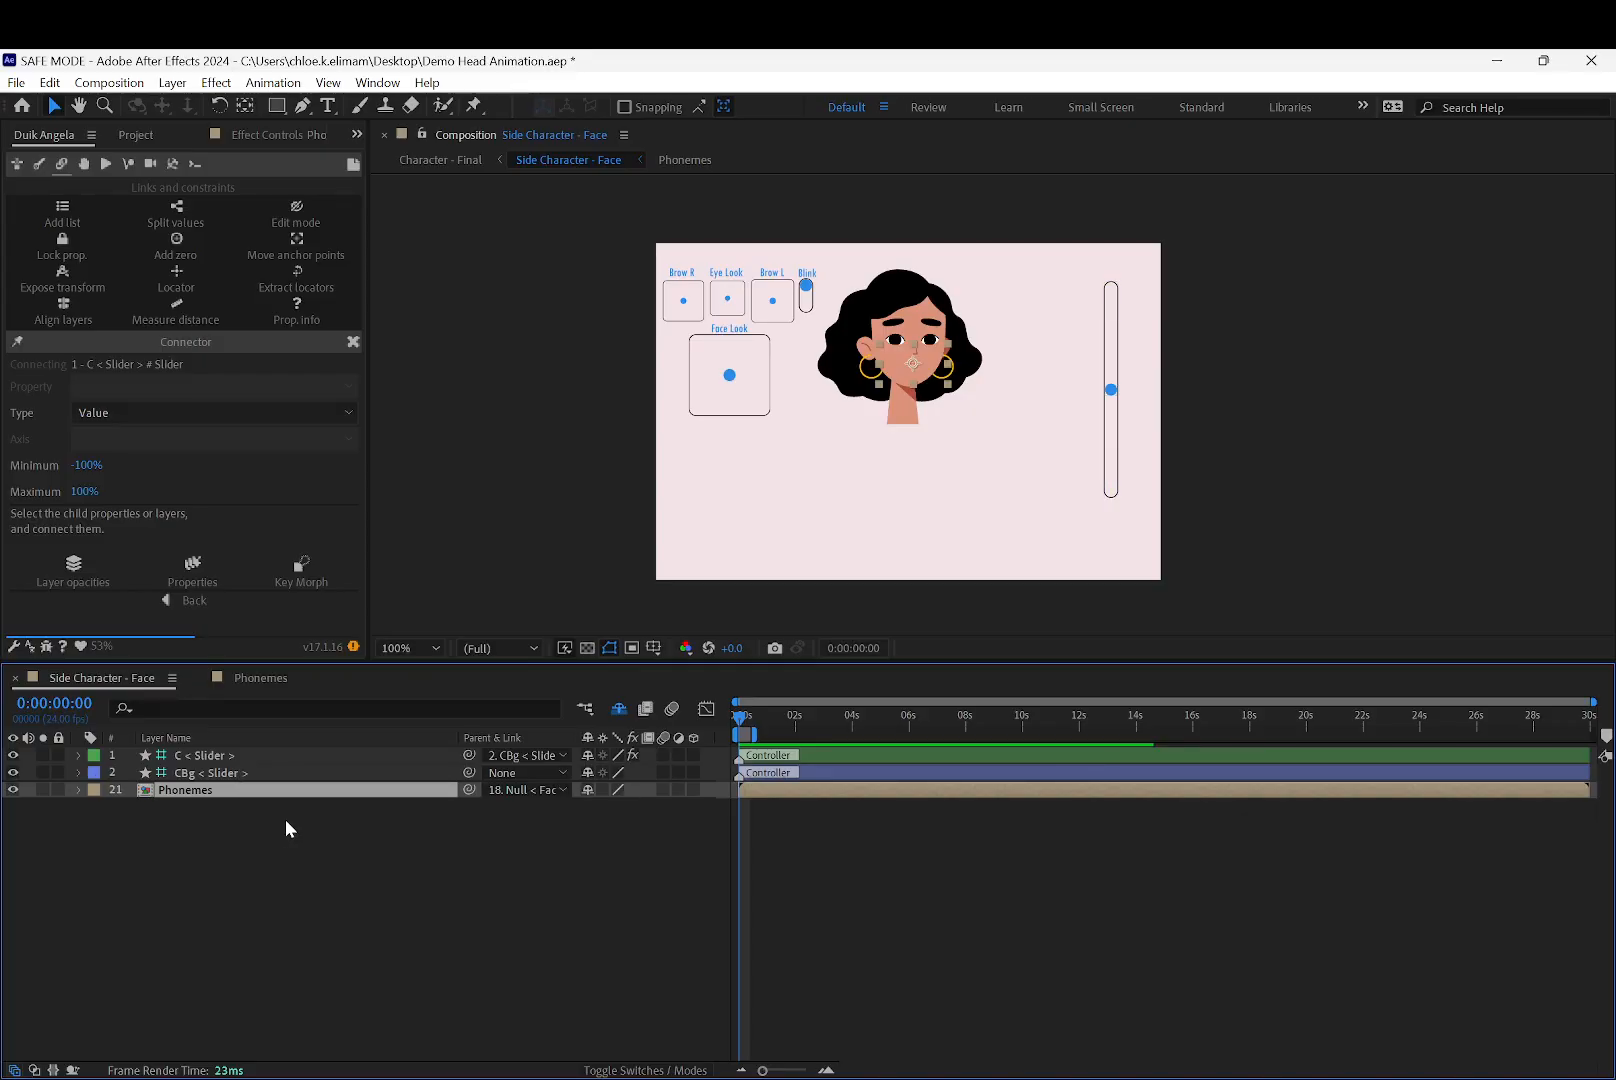
Rename the slider background layer as CBg < Phonemes >
click(267, 772)
key(Return)
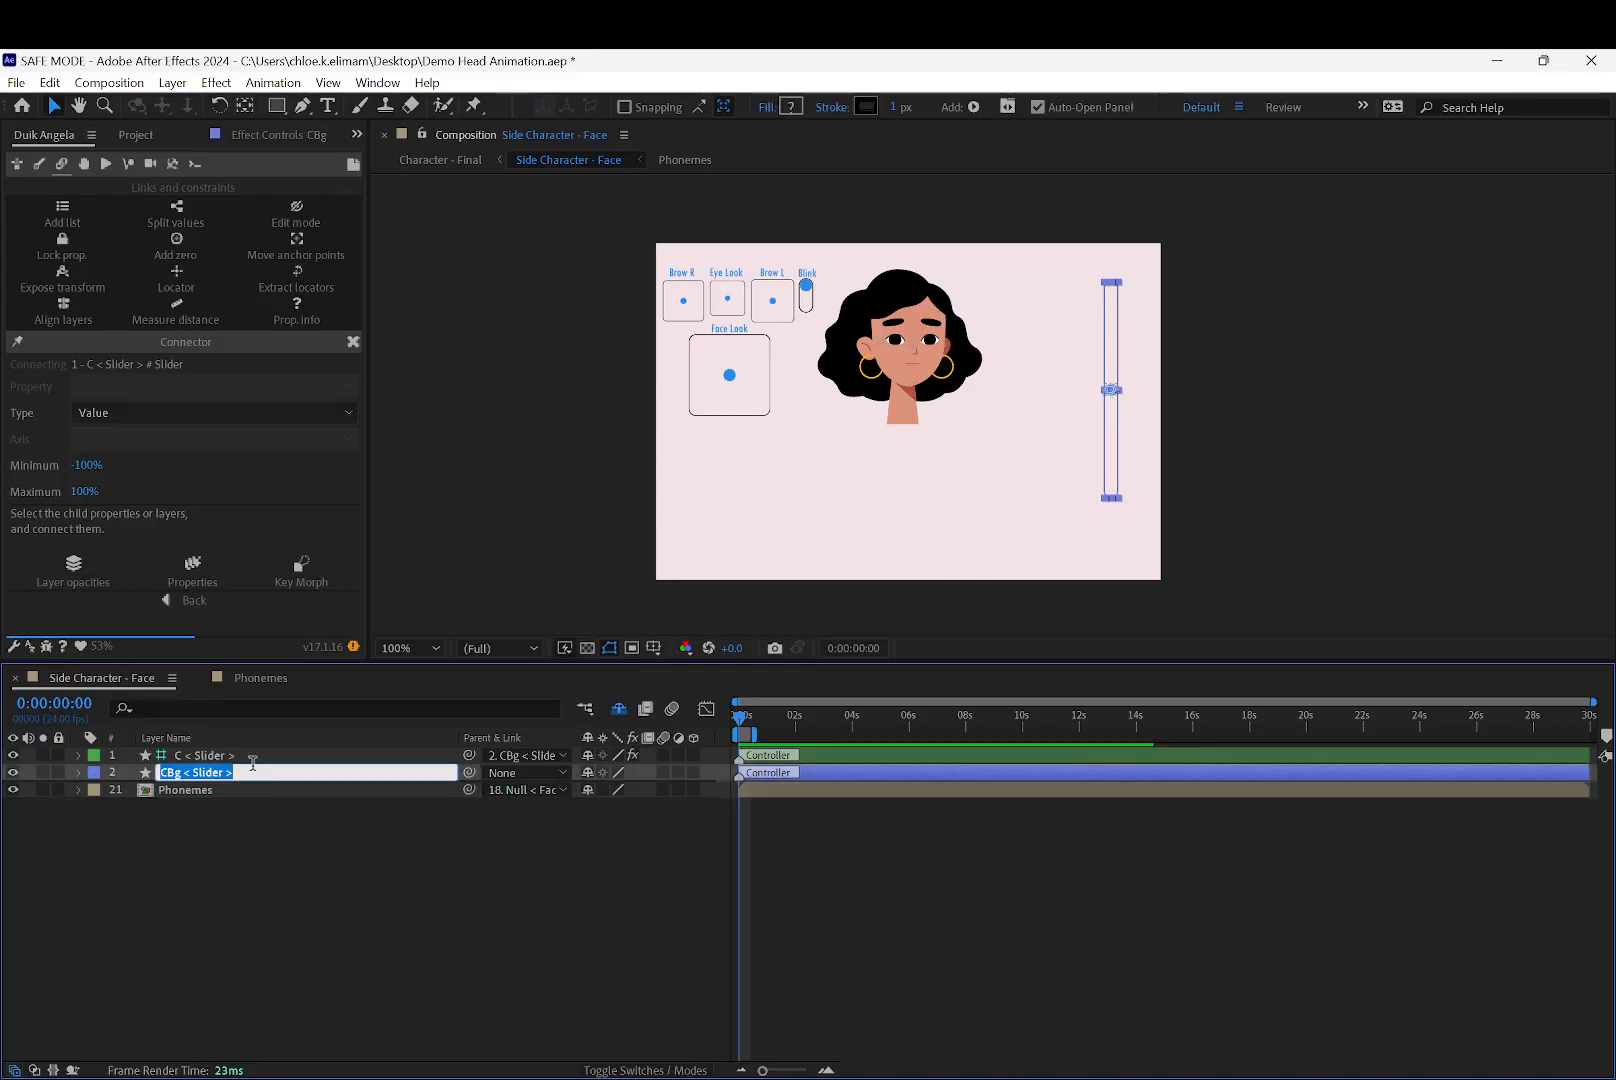
double_click(213, 771)
text(Pho)
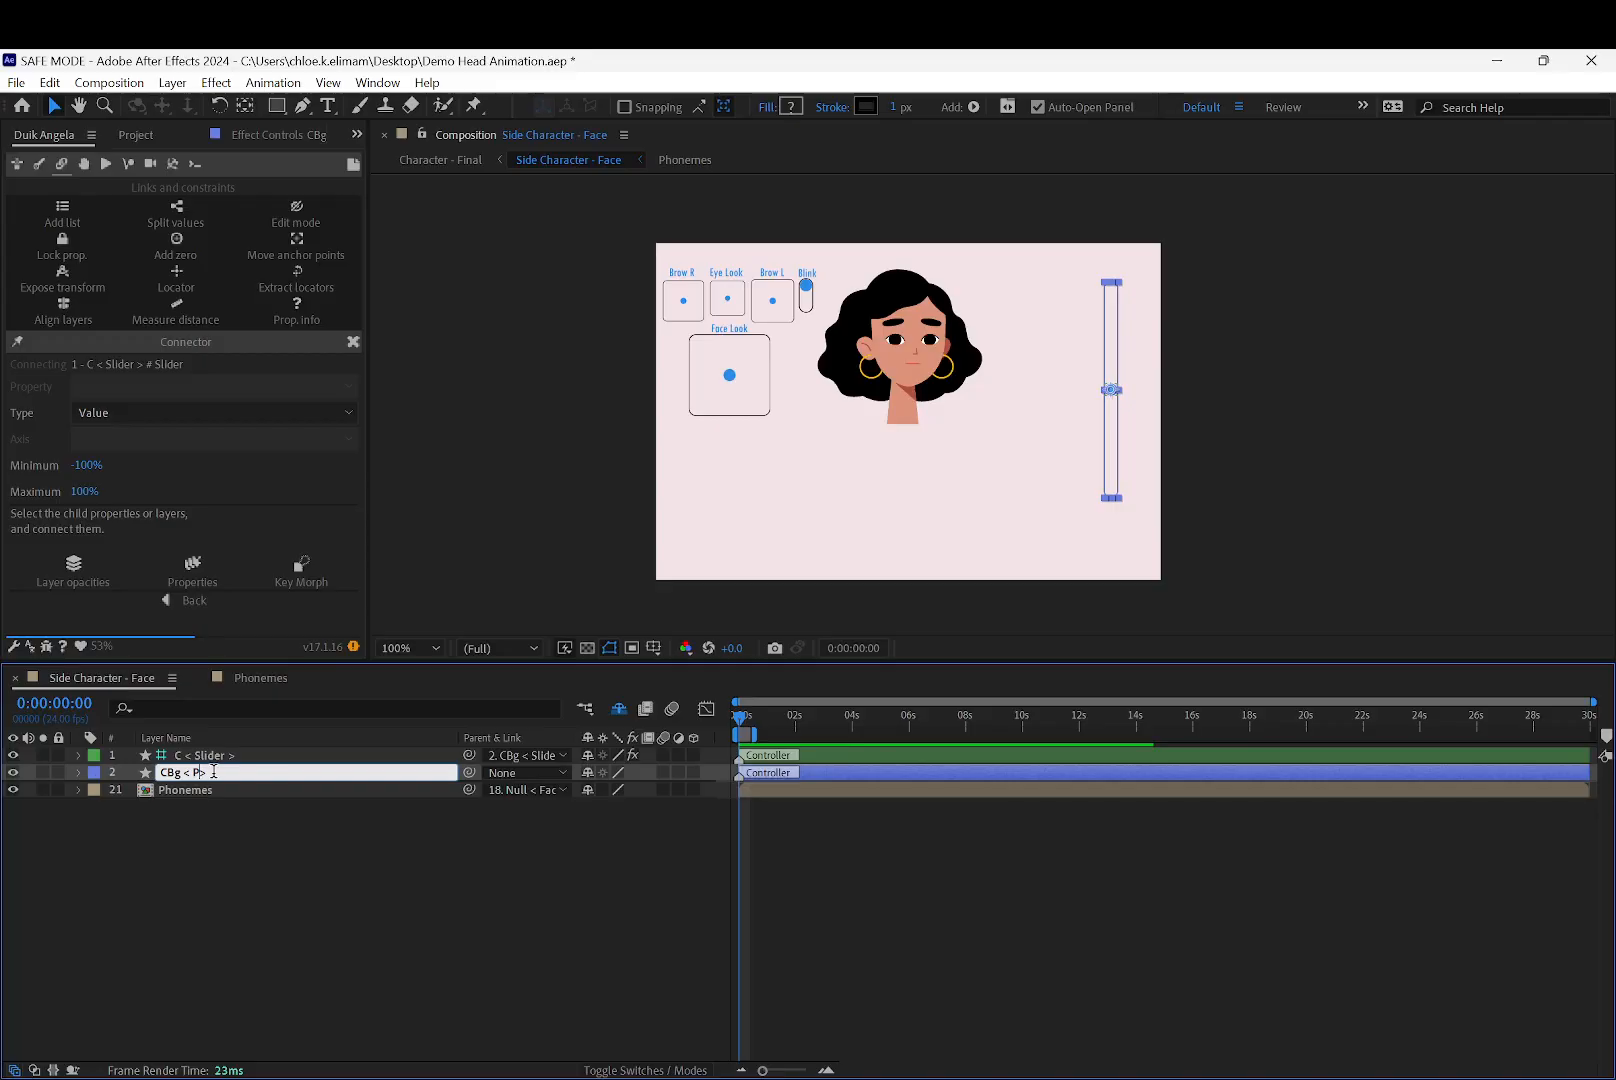
text(nemes)
Rename the slider controller layer as C < Phonemes >
click(216, 757)
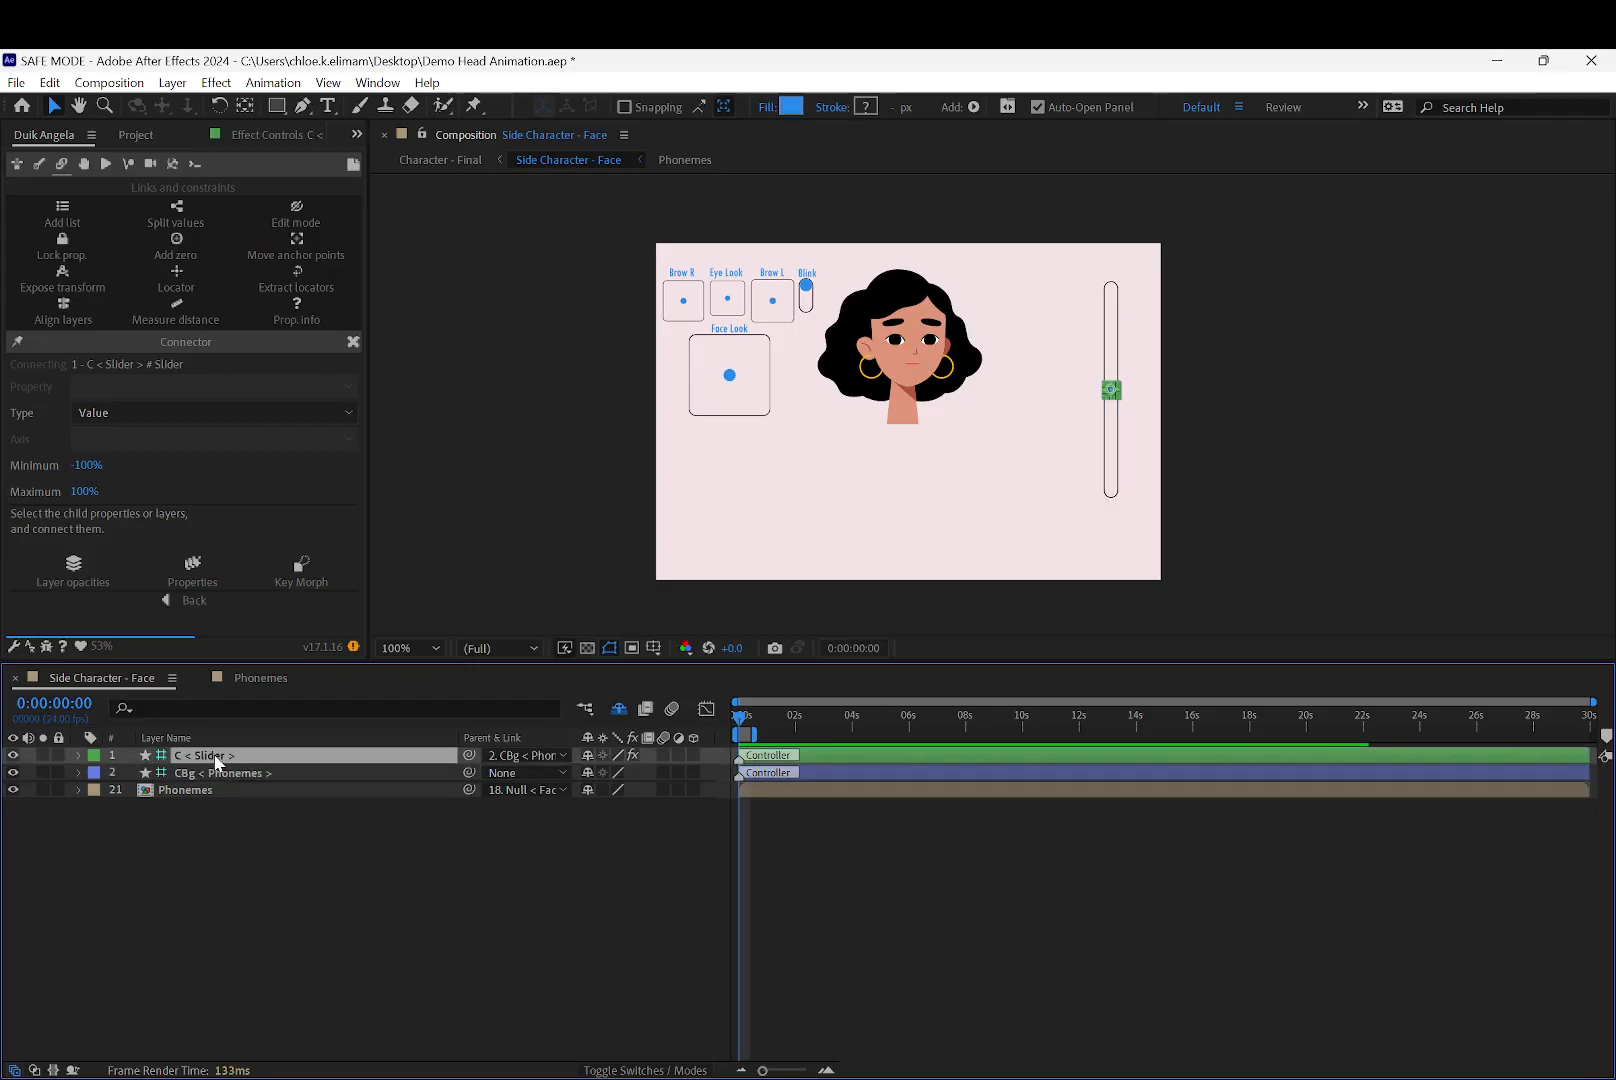
key(Return)
double_click(193, 755)
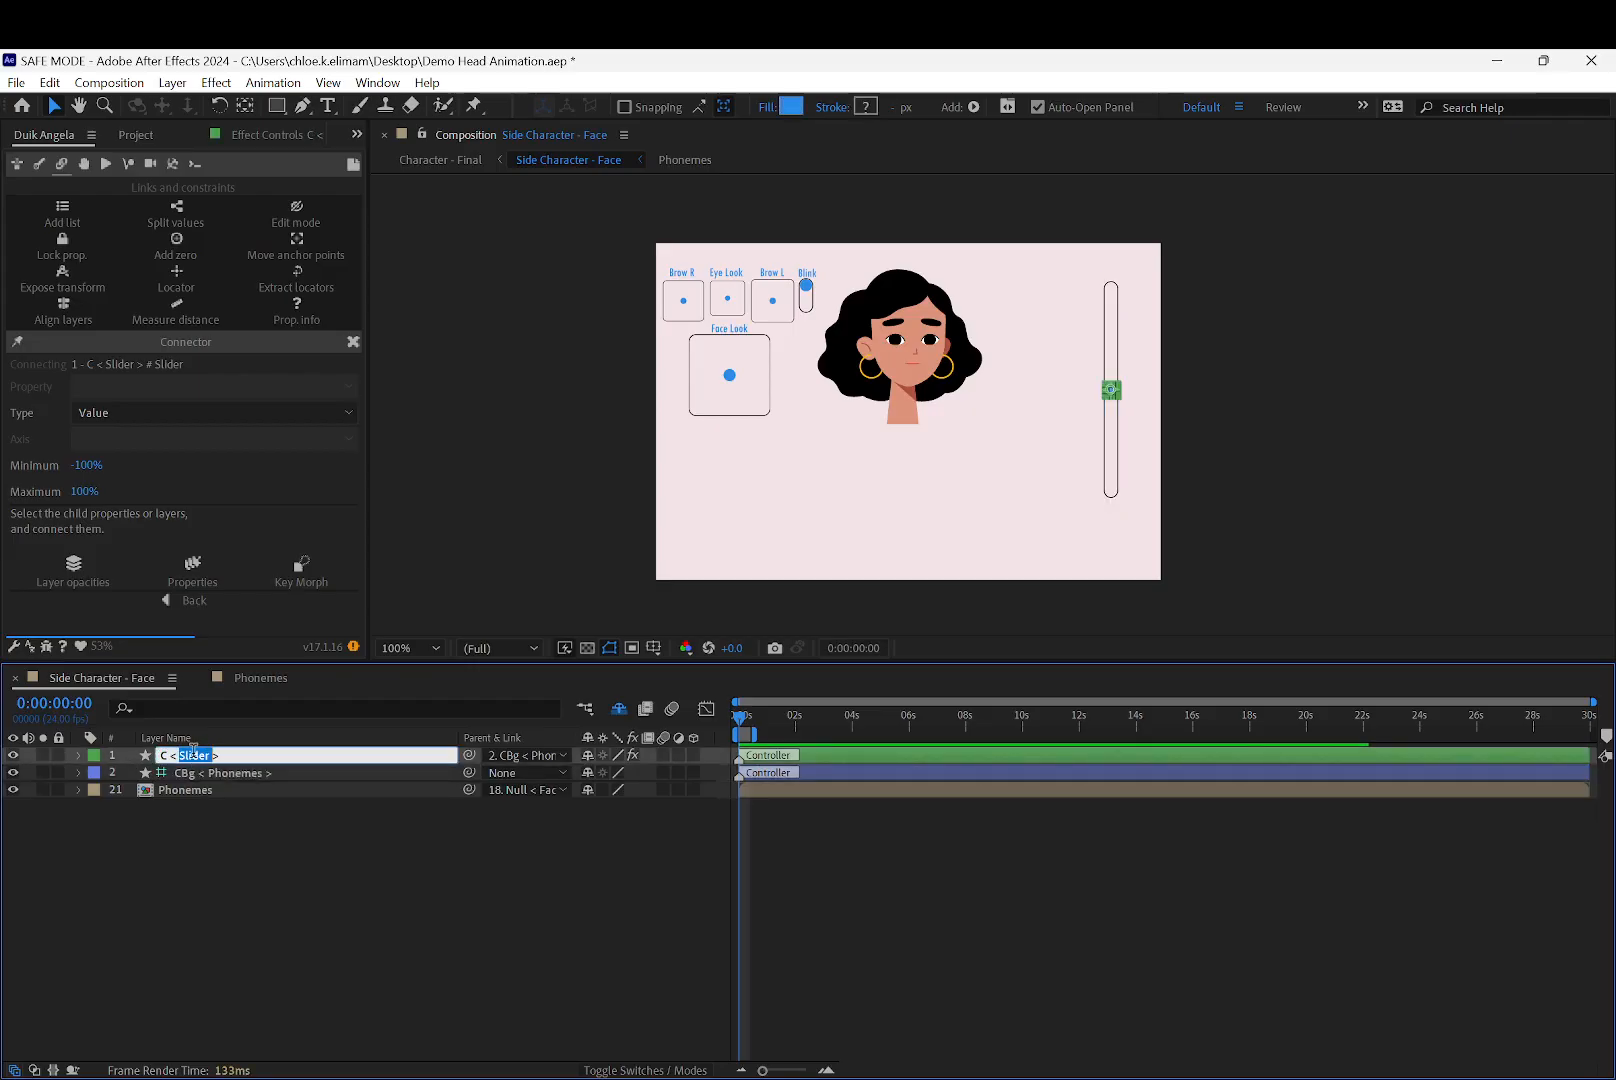
text(Phonemes)
click(255, 819)
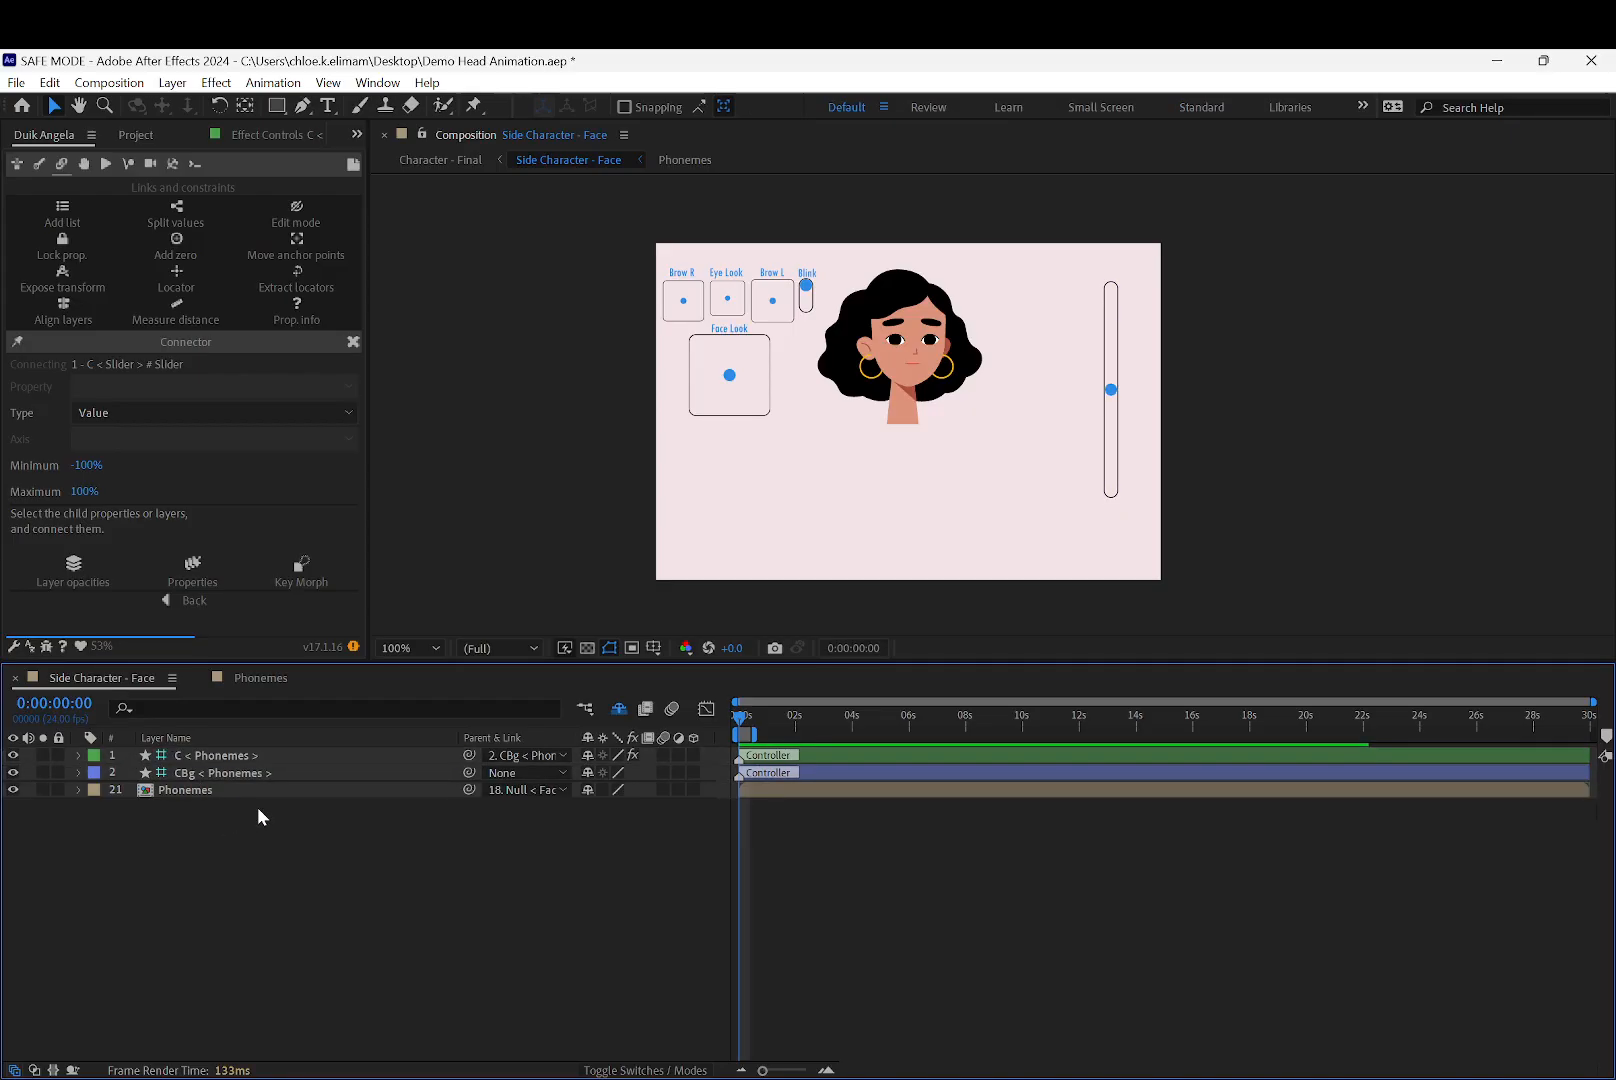
Slide the C < Phonemes > handle slightly up its vertical track to switch the character's mouth shape
click(286, 753)
click(485, 566)
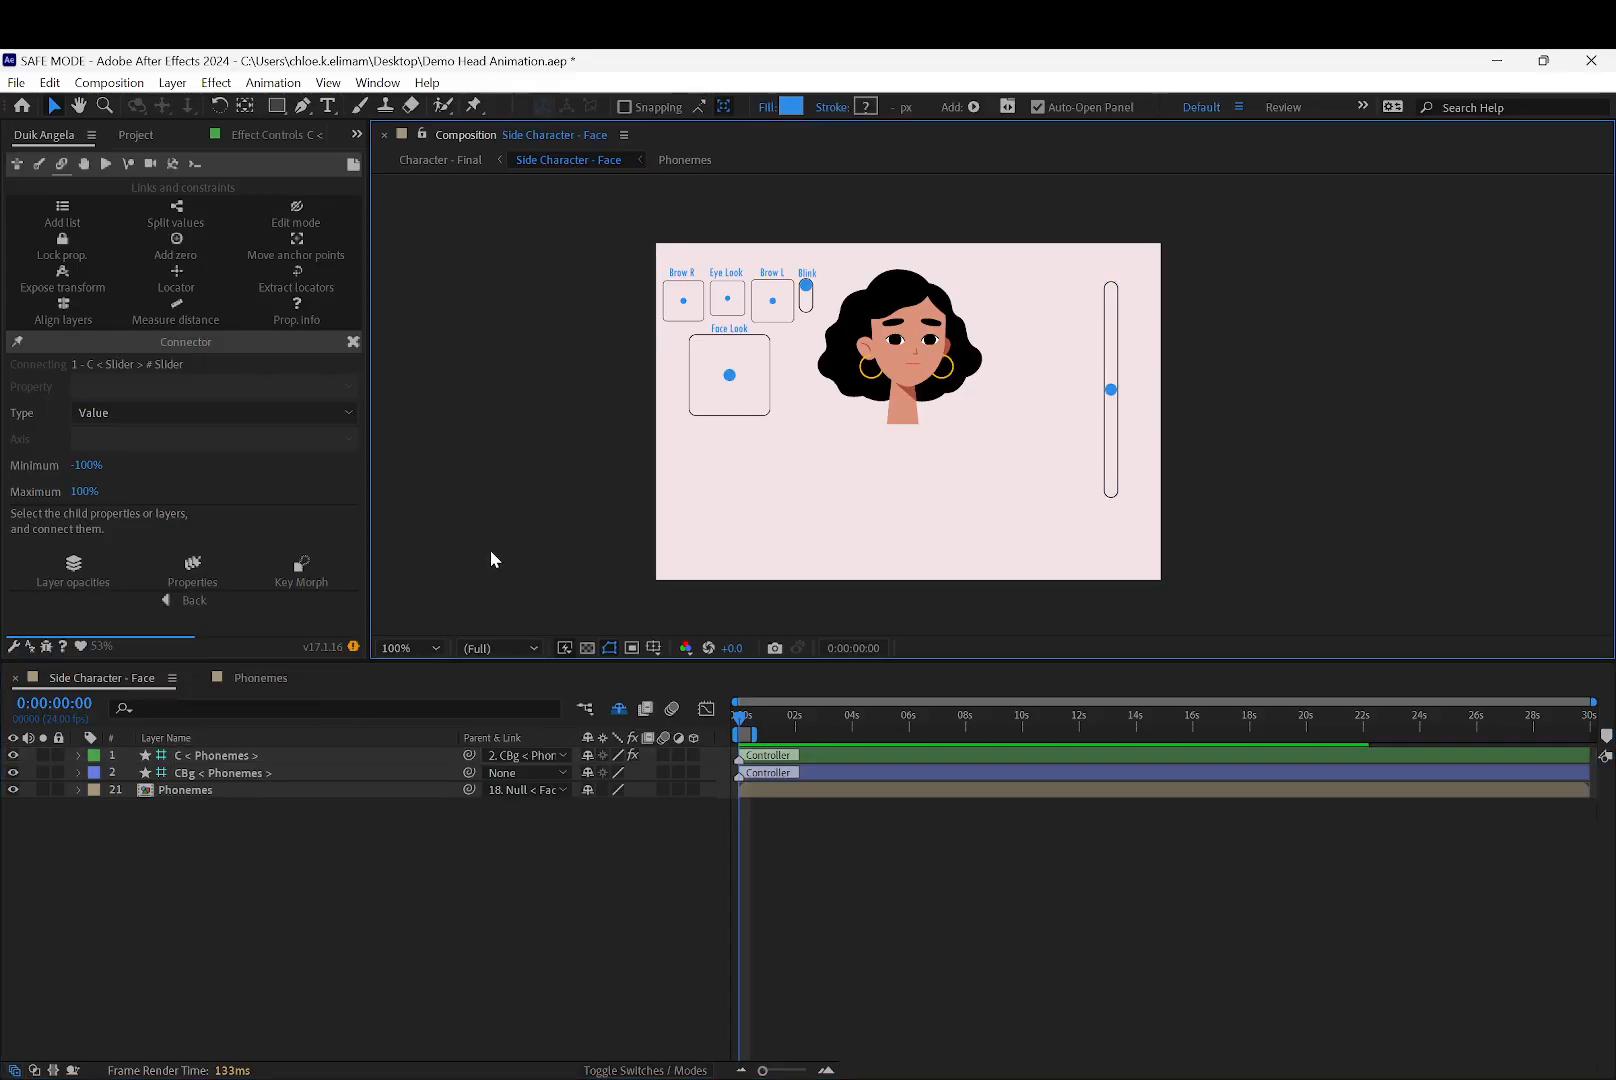
scroll(1154, 372, up, 1)
mouse_move(1066, 410)
mouse_down()
mouse_move(1065, 232)
mouse_move(1066, 389)
mouse_up()
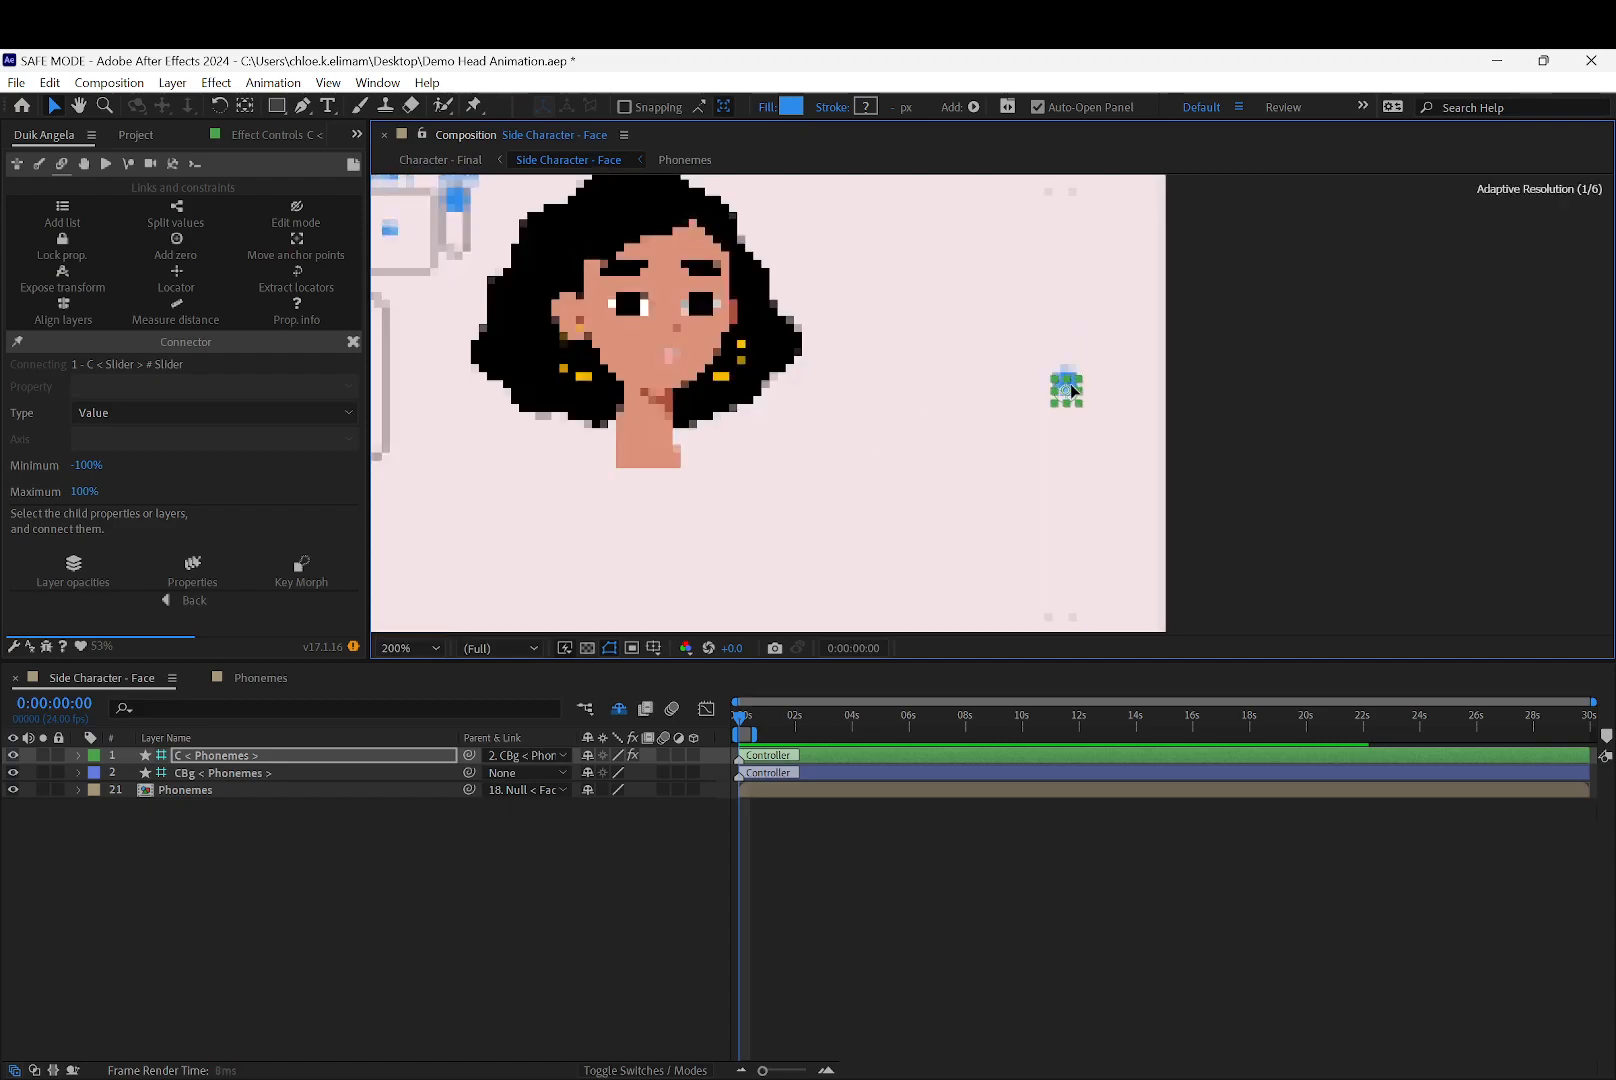
Enlarge the Phonemes layer proportionally, trying a horizontal scale of 5% and settling on 4%
click(259, 789)
key(s)
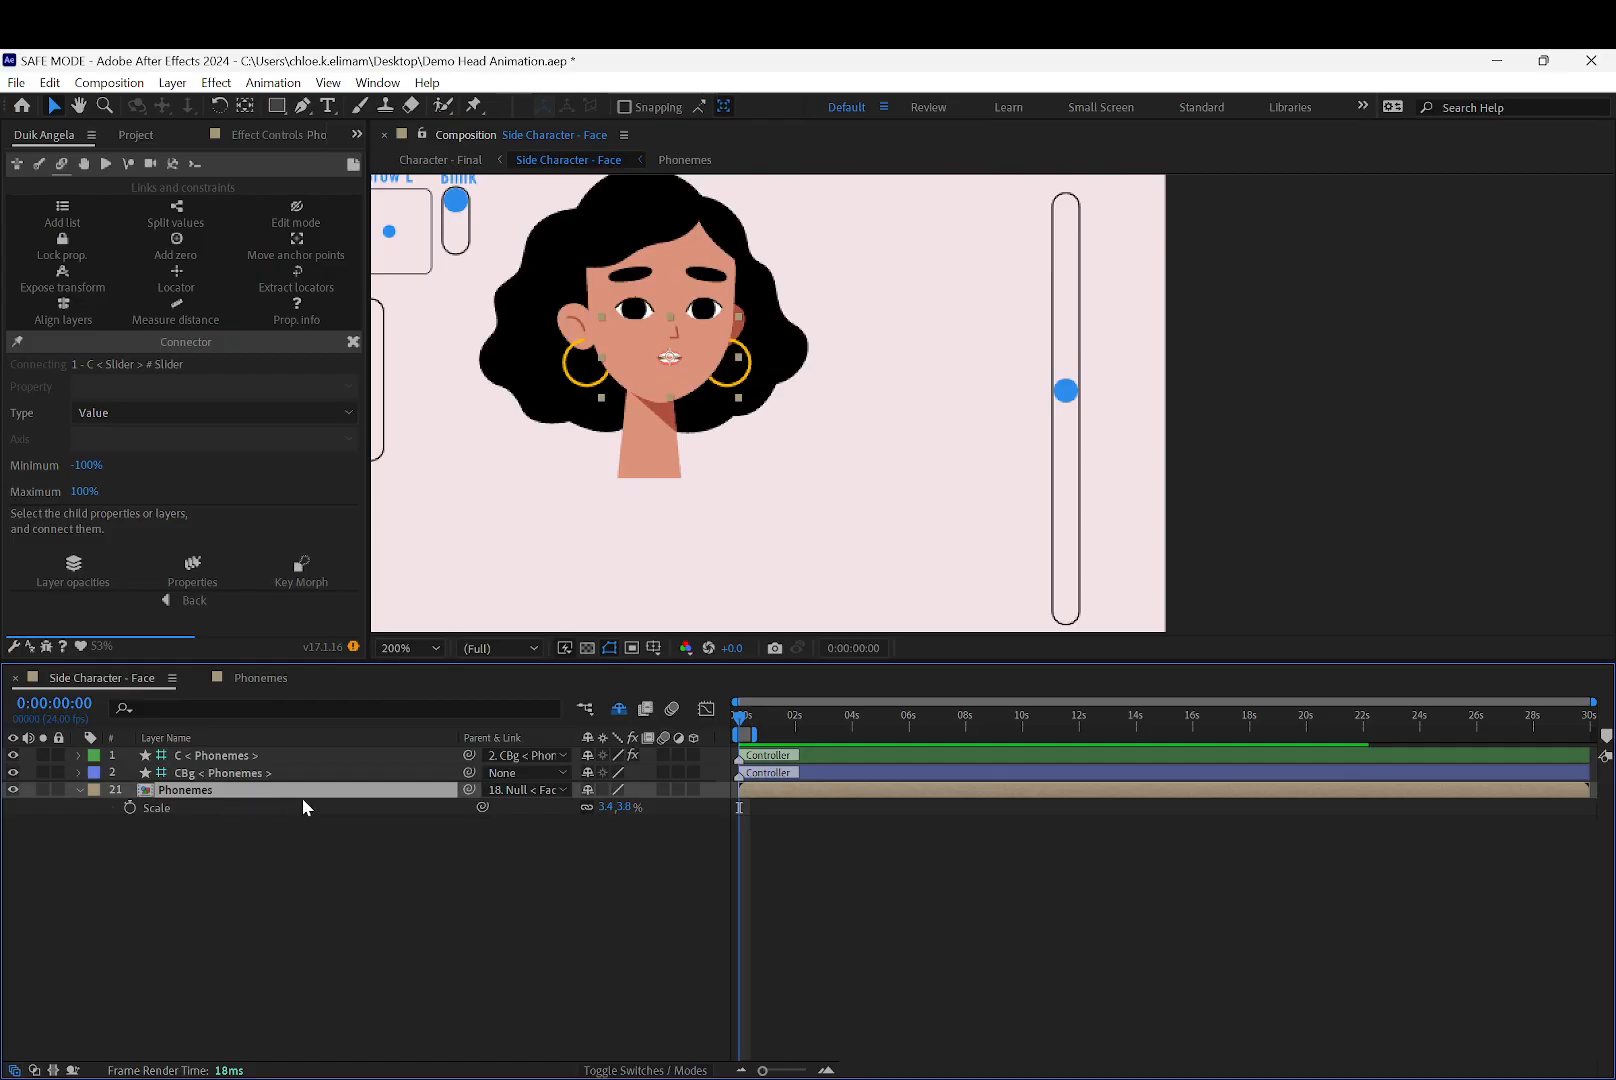
click(604, 806)
text(5)
key(Return)
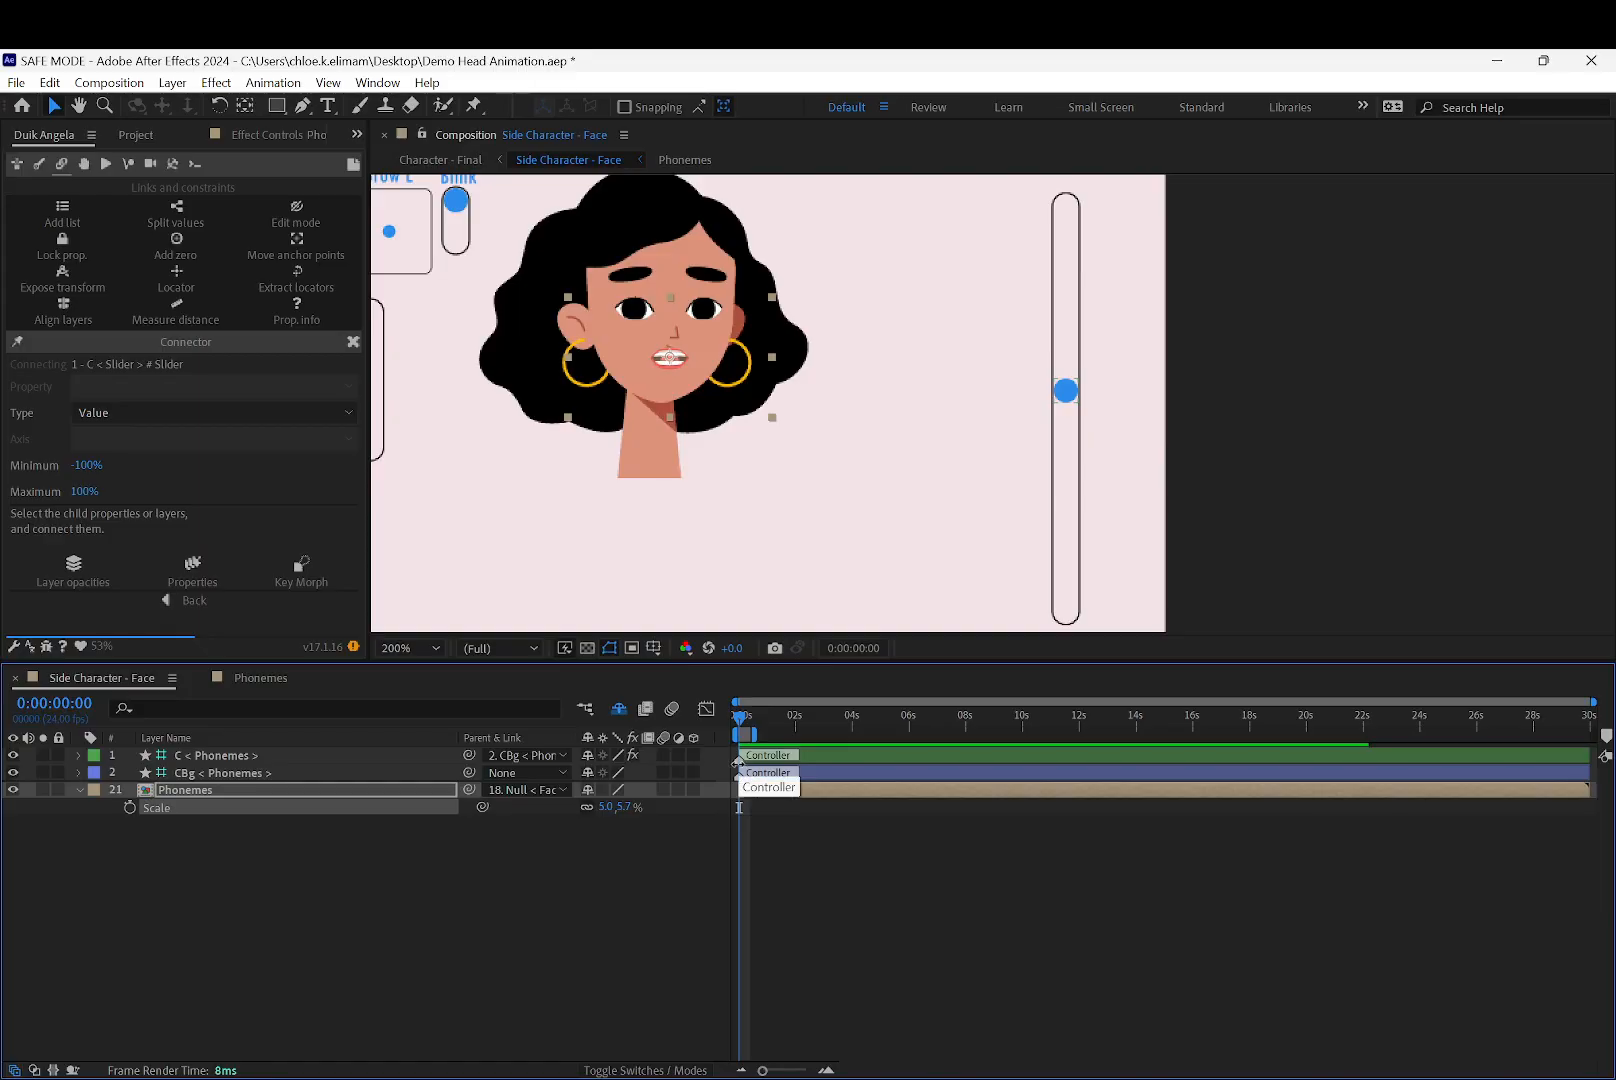
click(605, 807)
text(4)
key(Return)
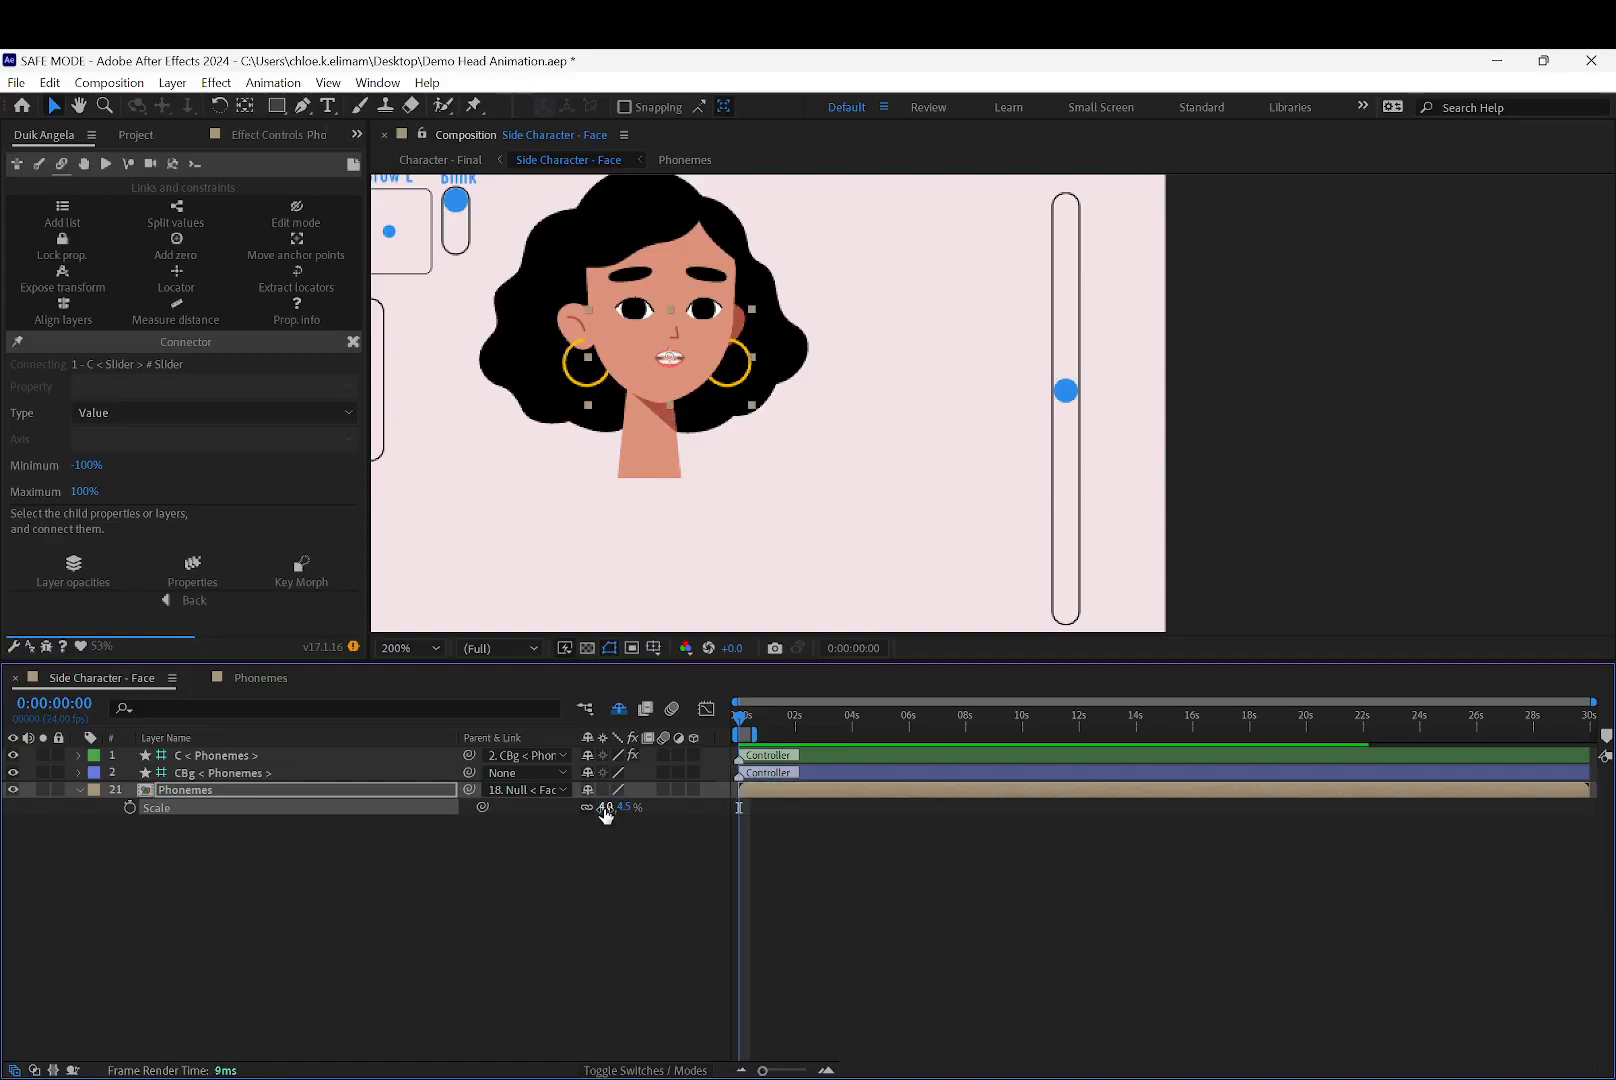
click(858, 552)
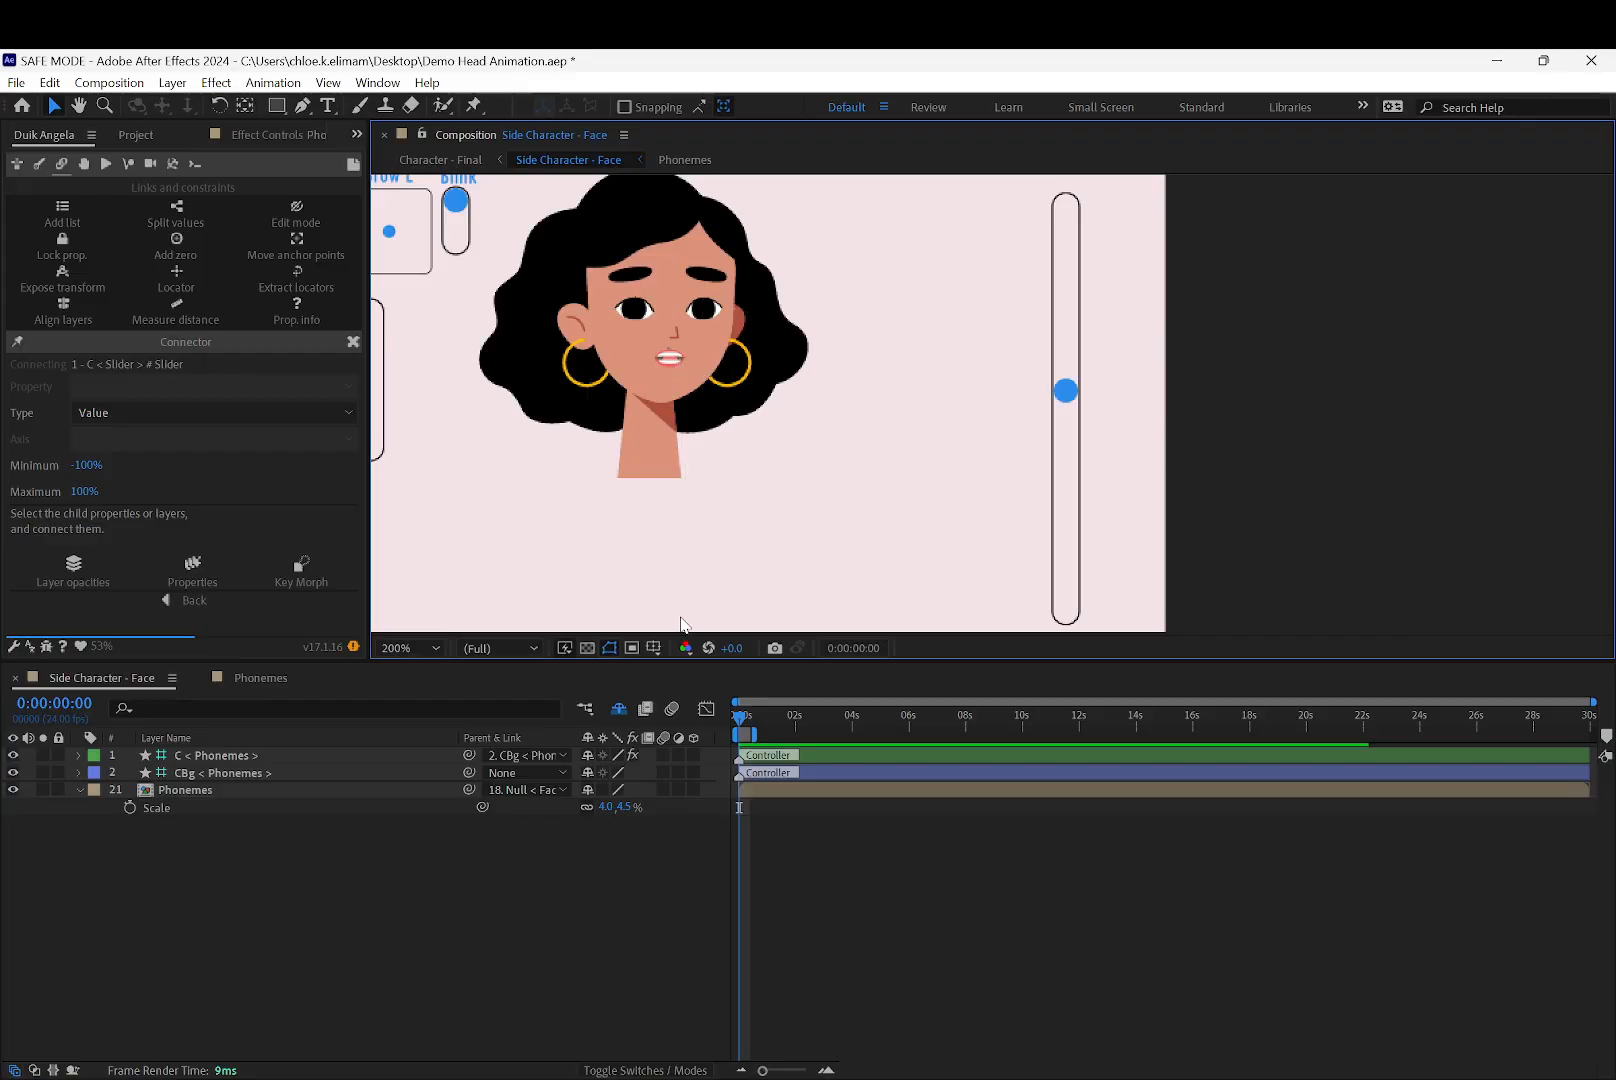
Slide the C < Phonemes > handle up to show a closed mouth, and set the Phonemes layer's horizontal scale to 4%
key(ctrl+z)
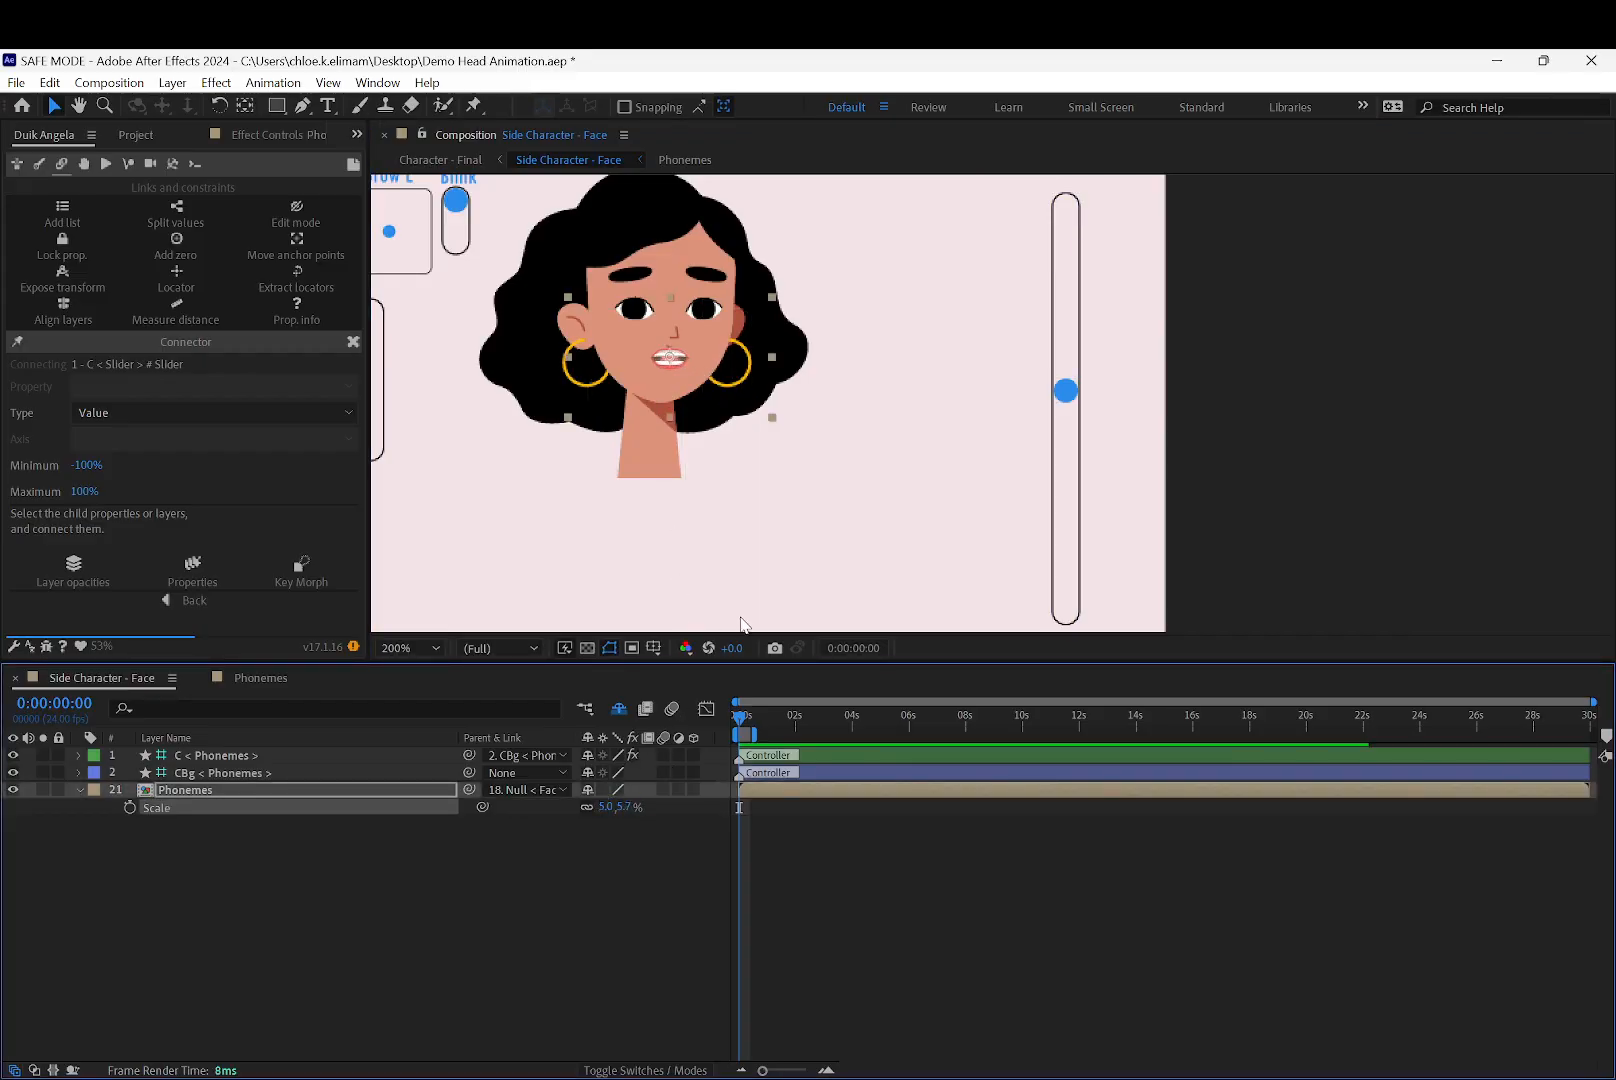
drag(1066, 390, 1067, 232)
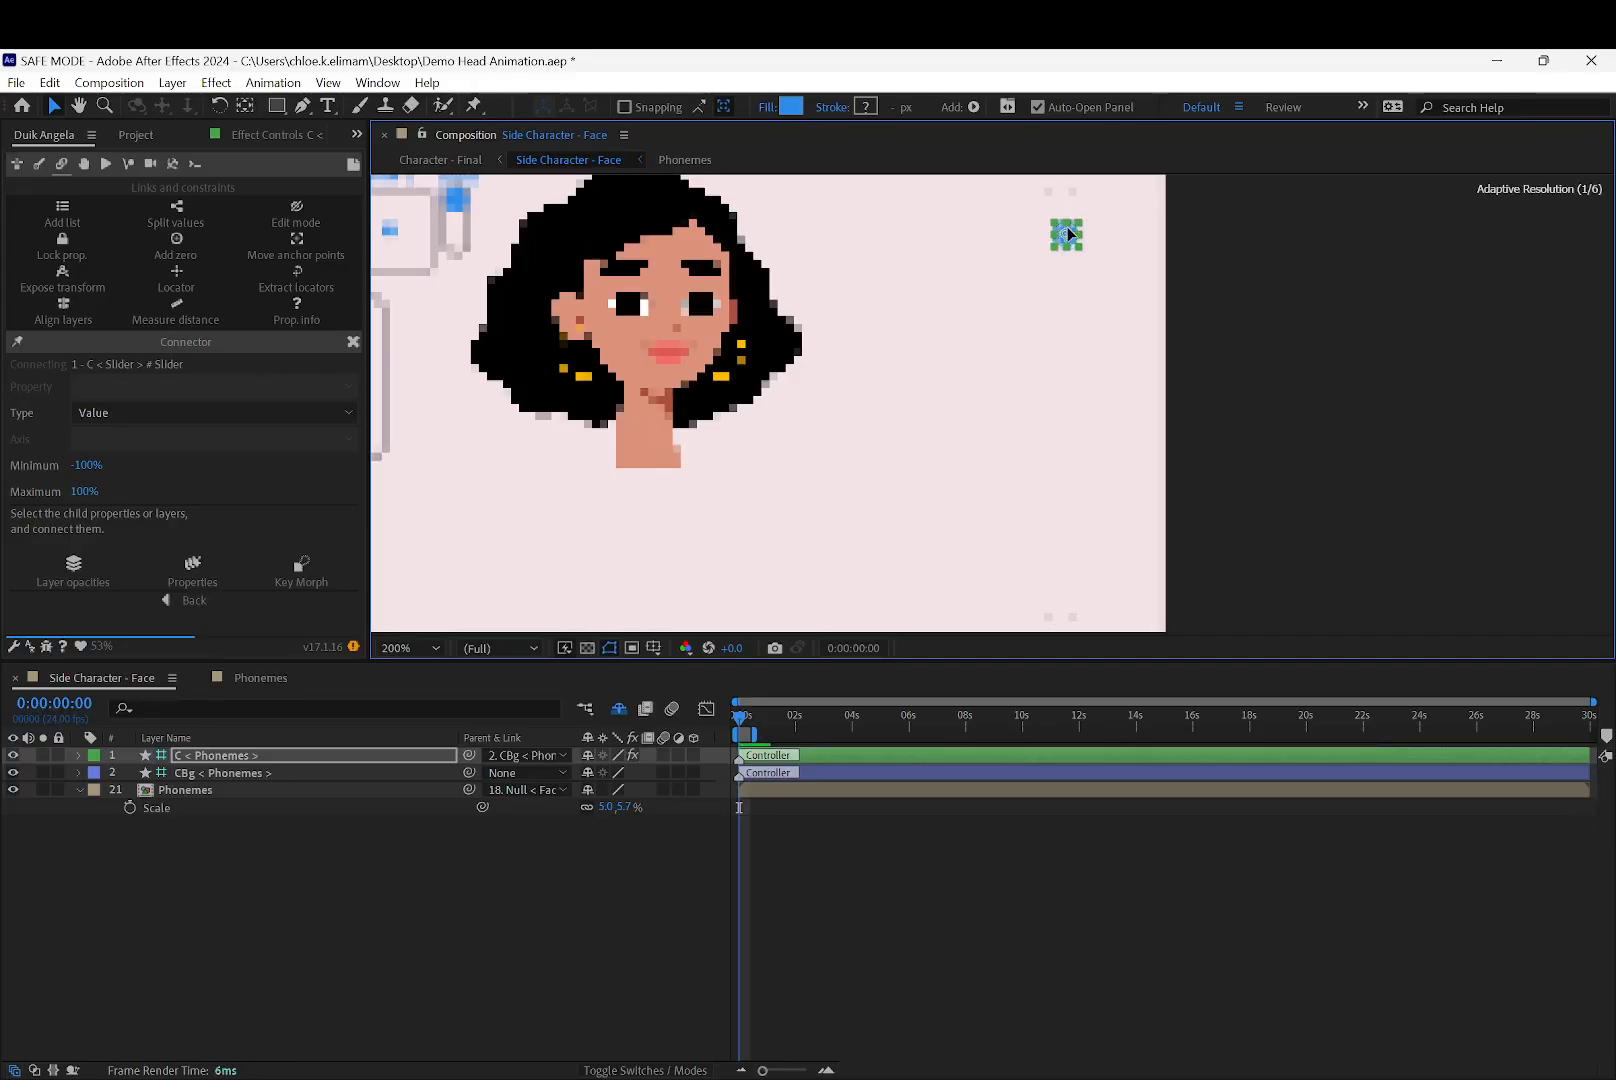
mouse_move(605, 806)
mouse_down()
mouse_move(624, 815)
mouse_move(605, 806)
mouse_up()
click(605, 807)
text(4)
key(Return)
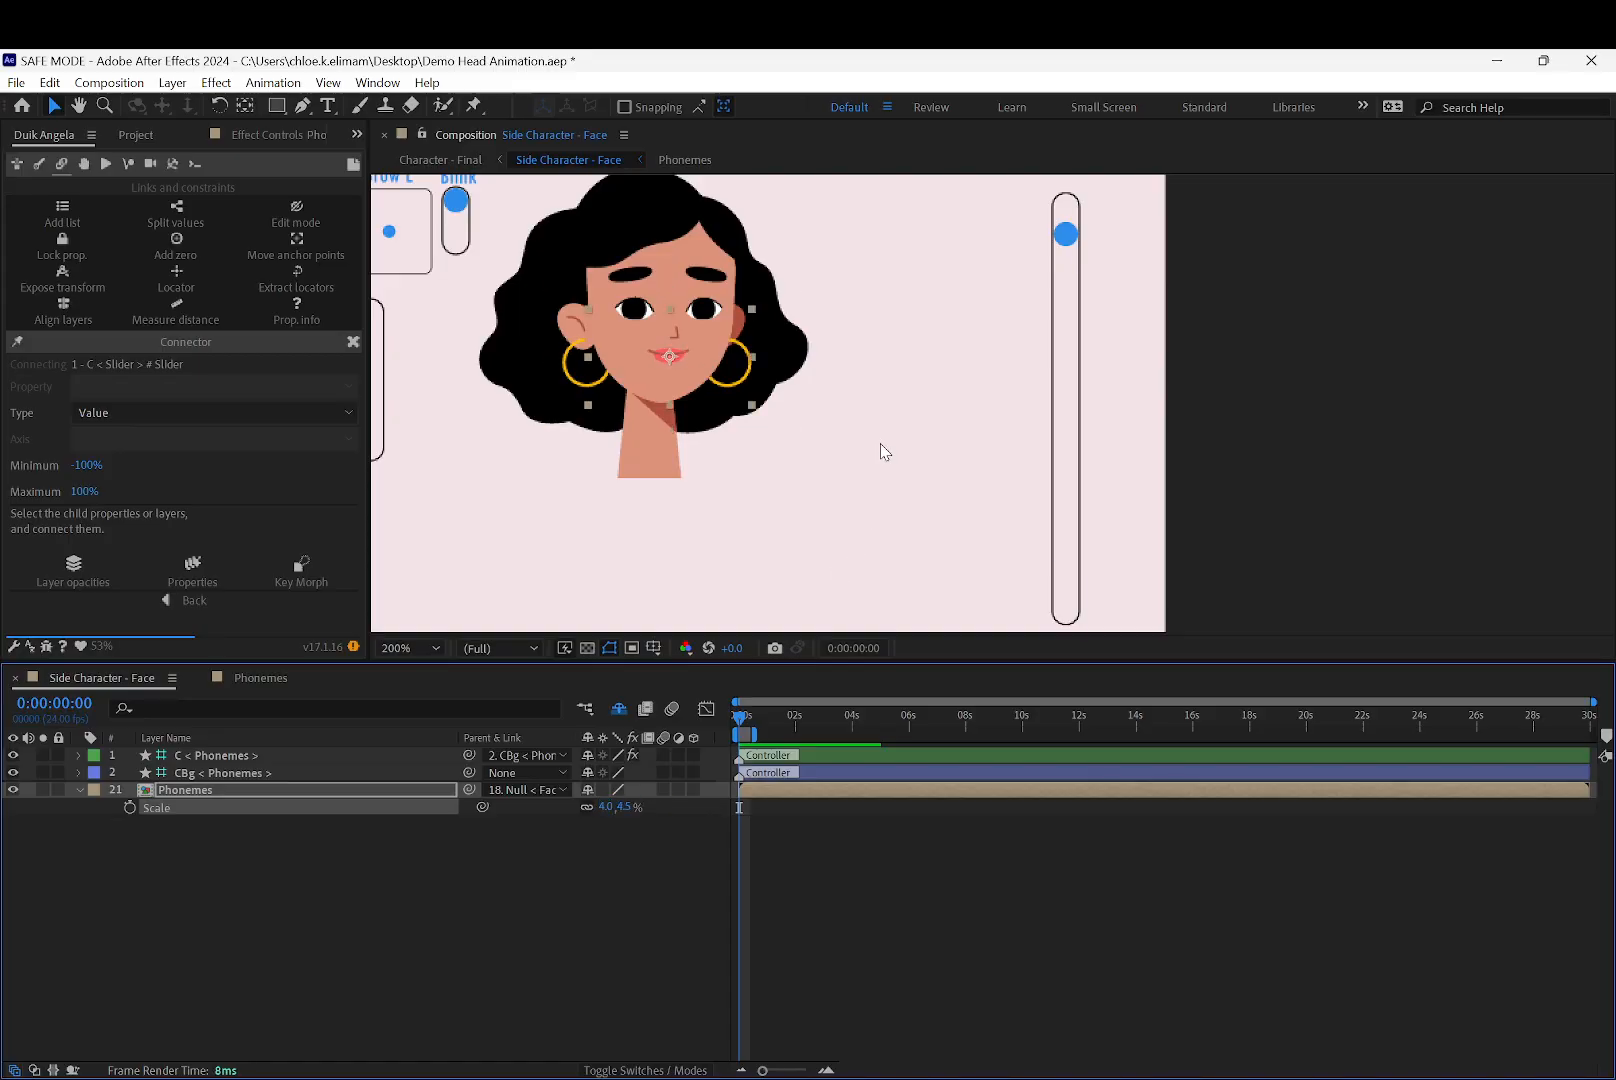
key(Return)
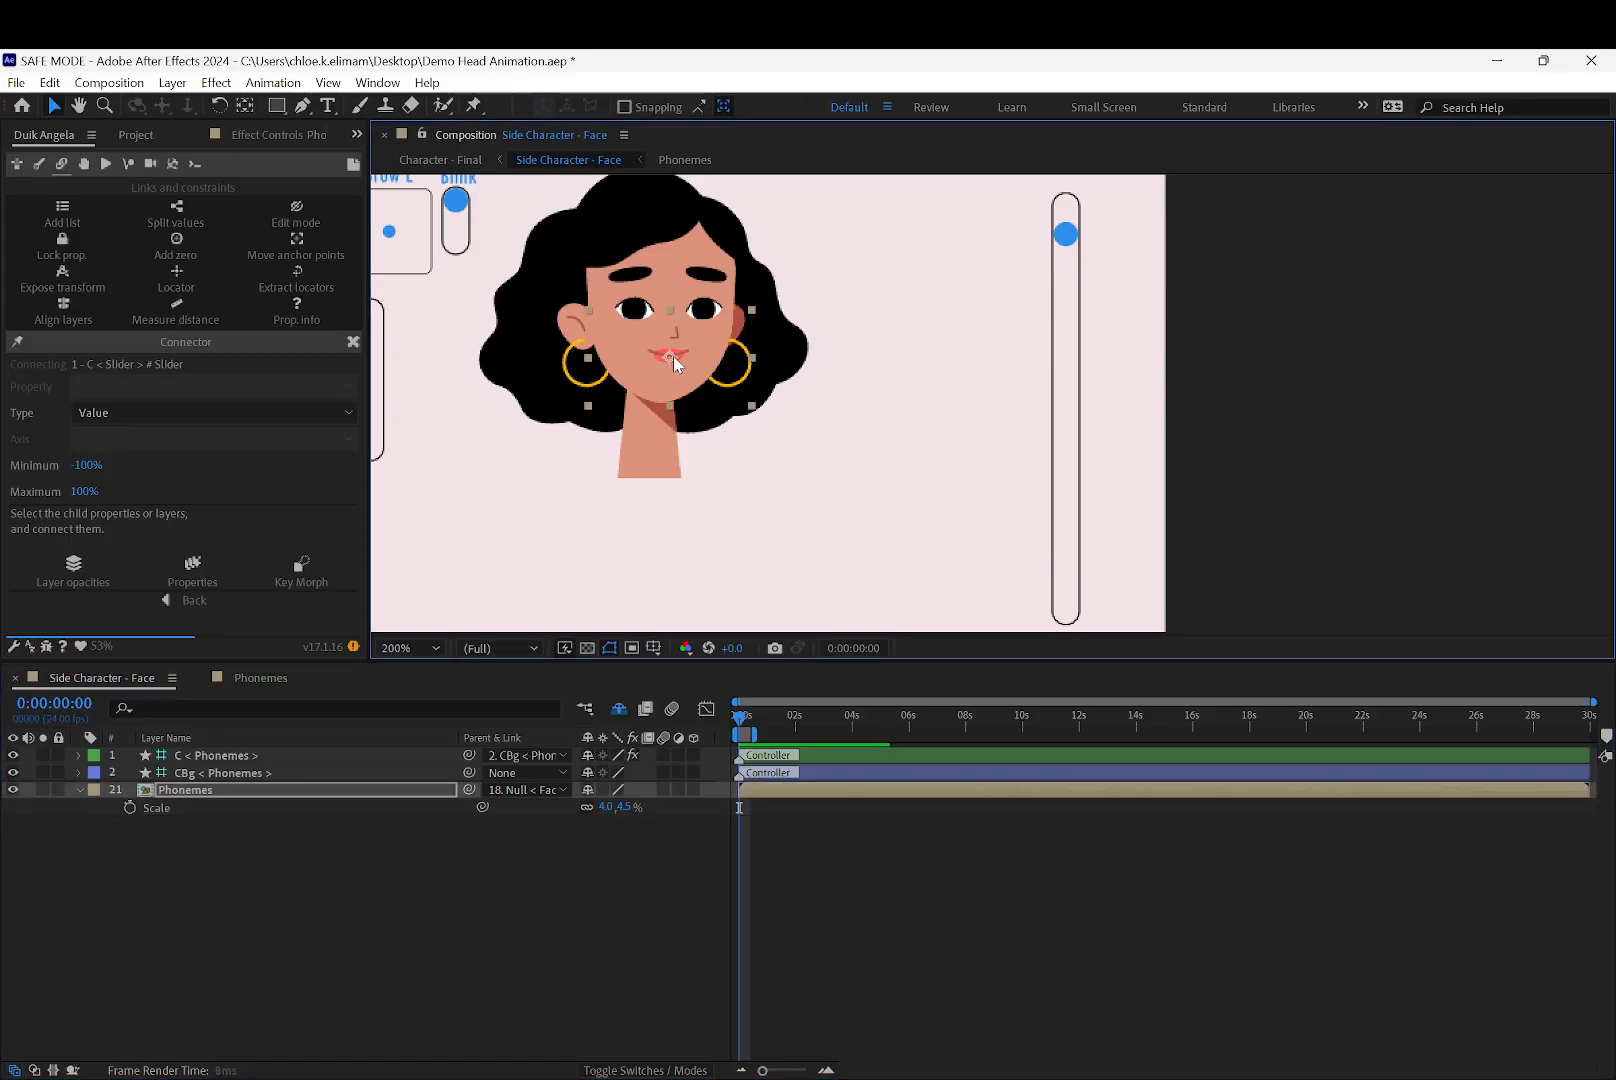
Nudge the Phonemes mouth slightly down on the face and collapse the layer's properties
key(shift+Down)
key(shift+Up)
click(843, 358)
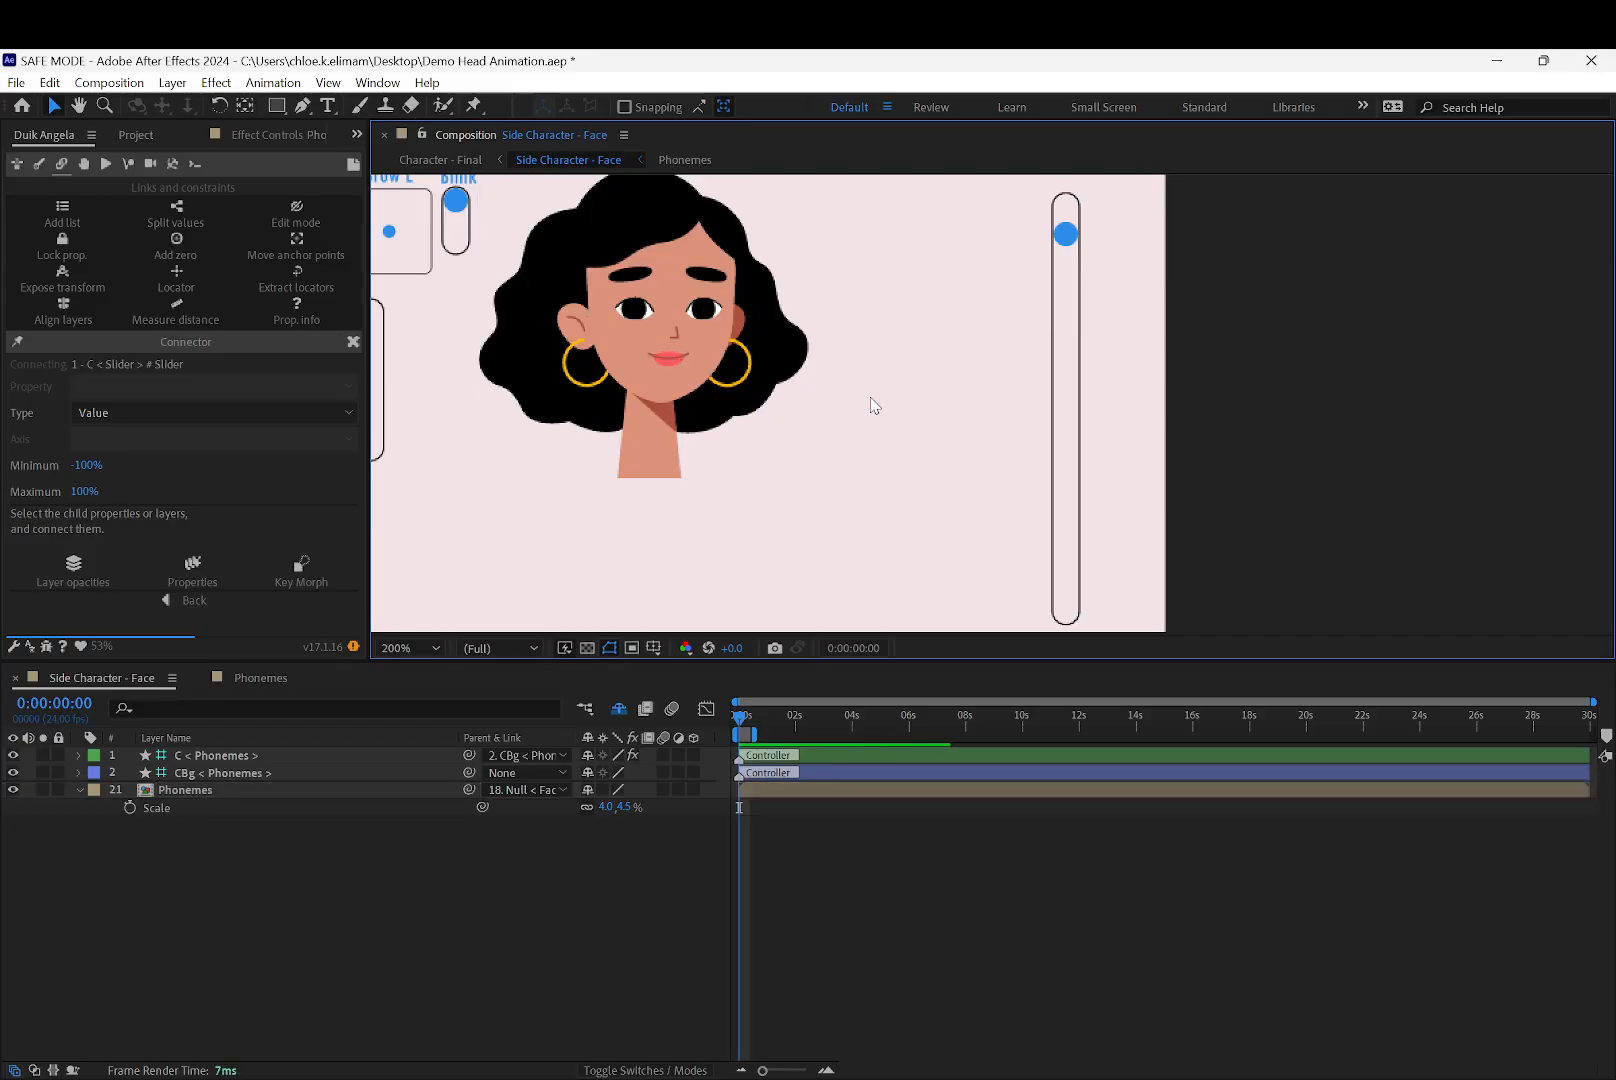
click(219, 795)
click(78, 790)
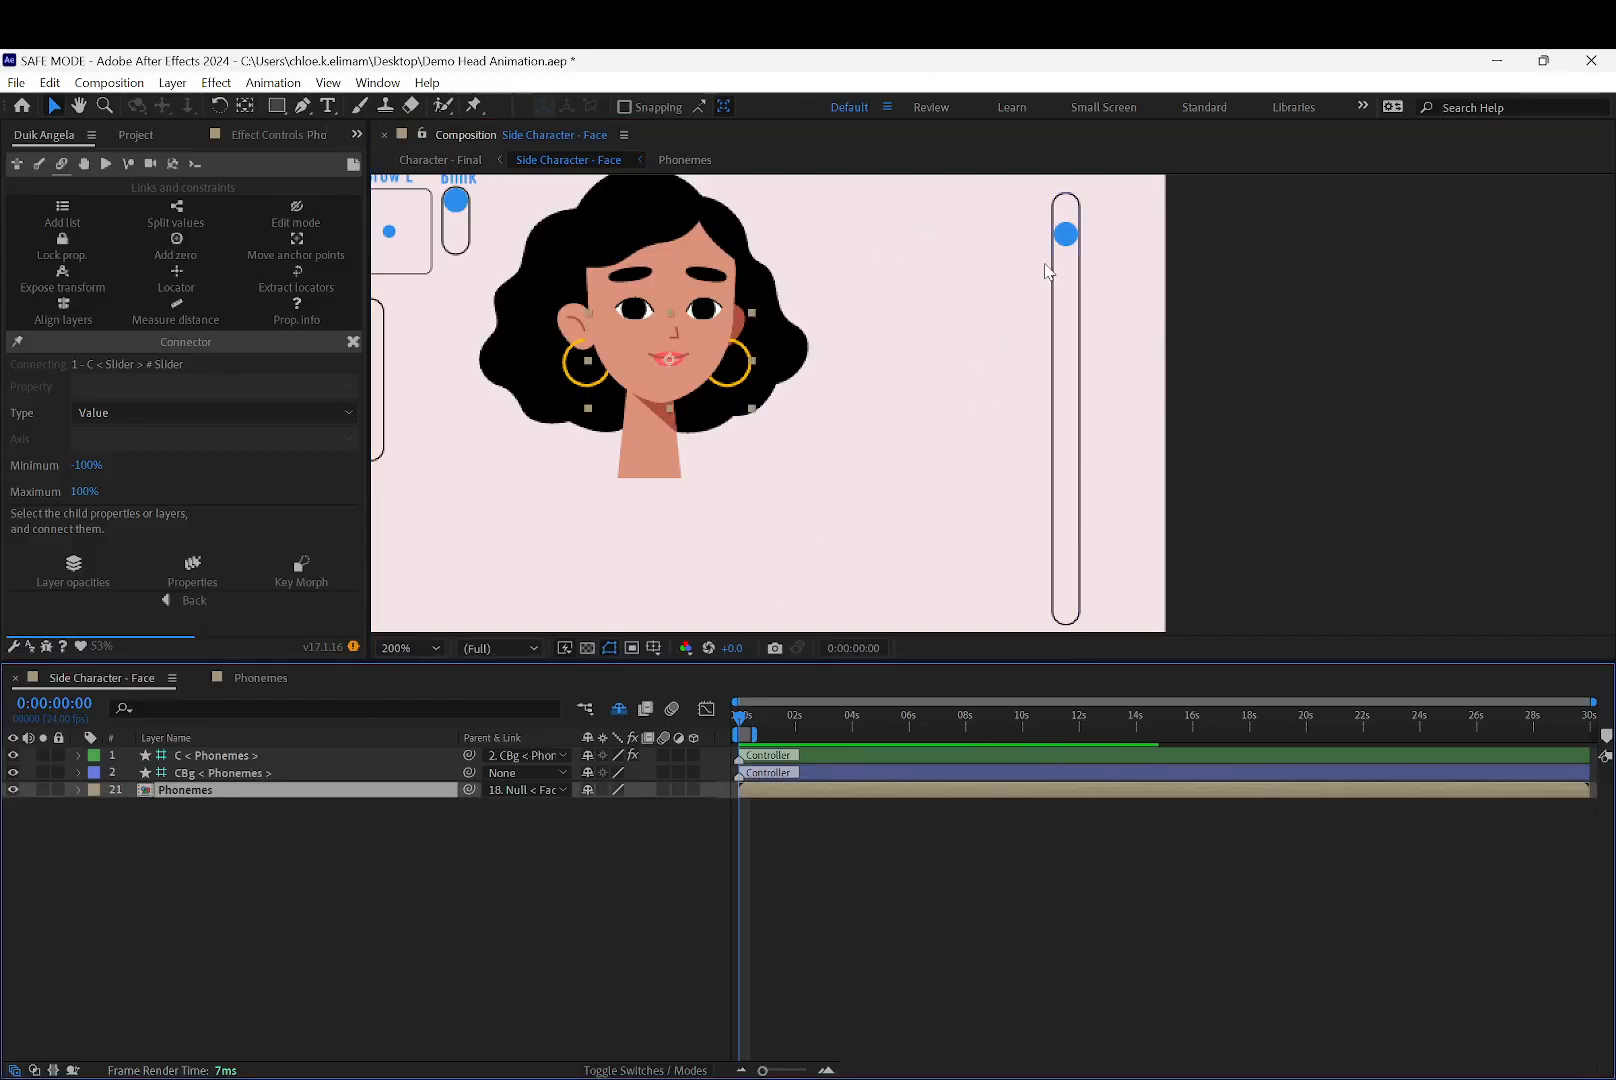
click(1078, 263)
click(1066, 236)
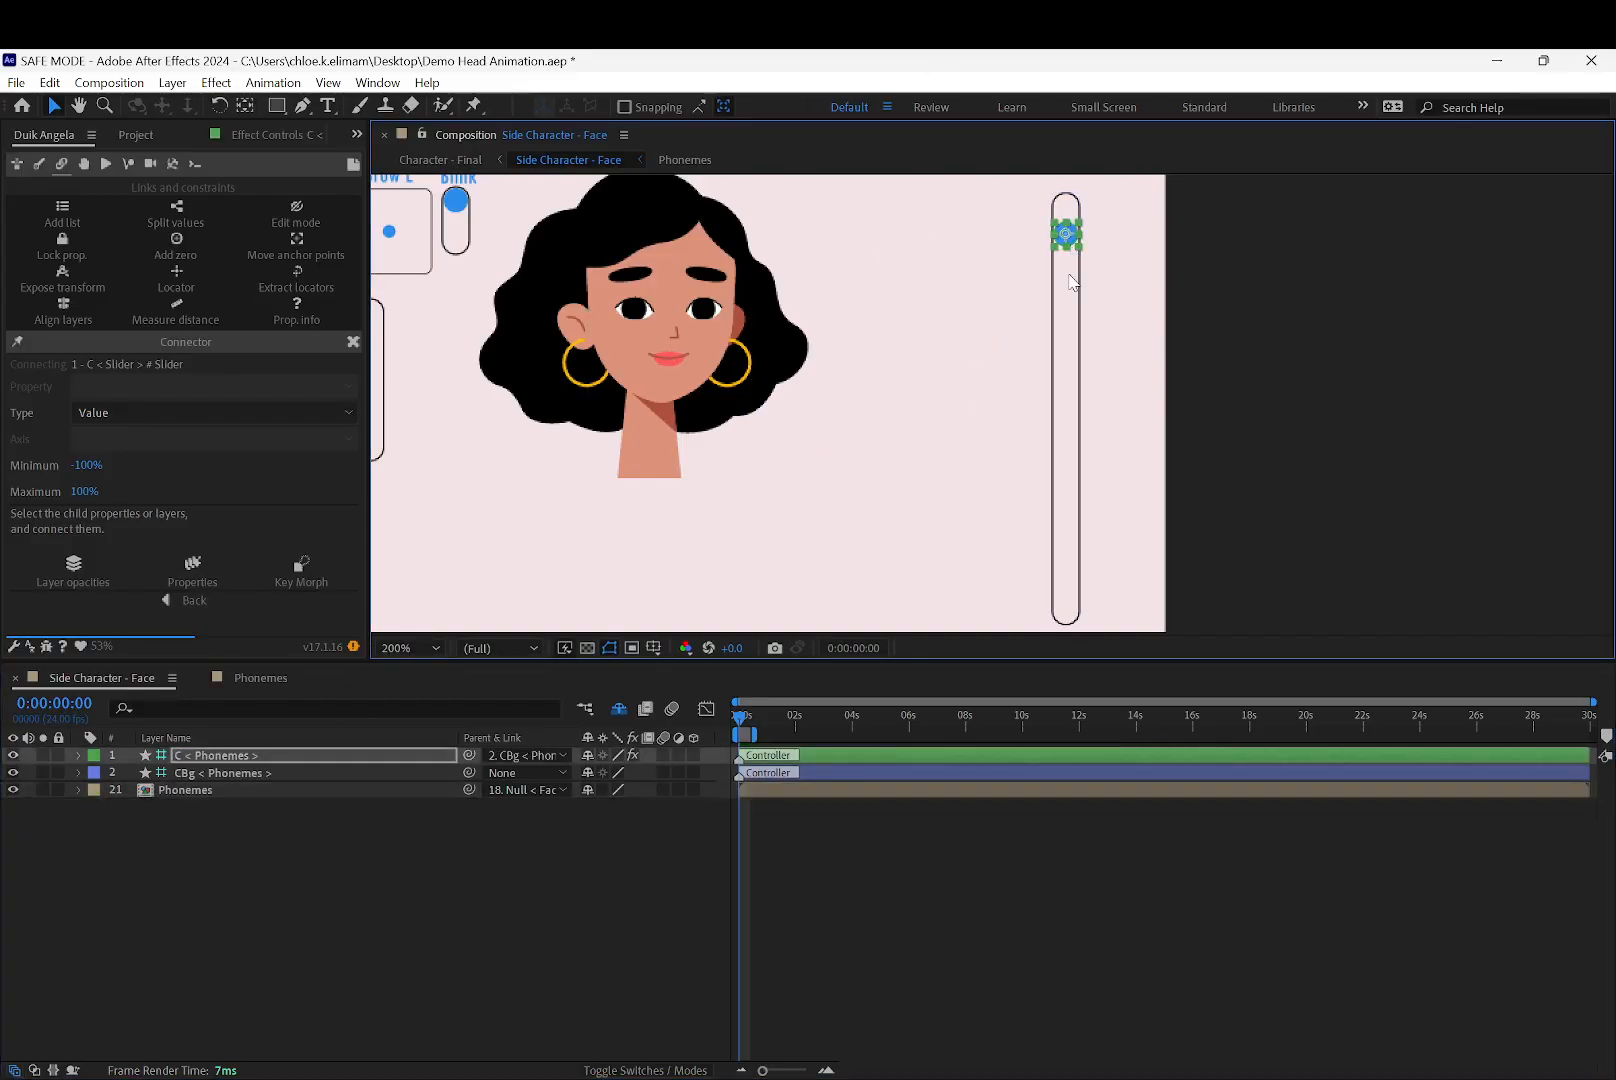
click(1066, 344)
drag(1066, 235, 1065, 296)
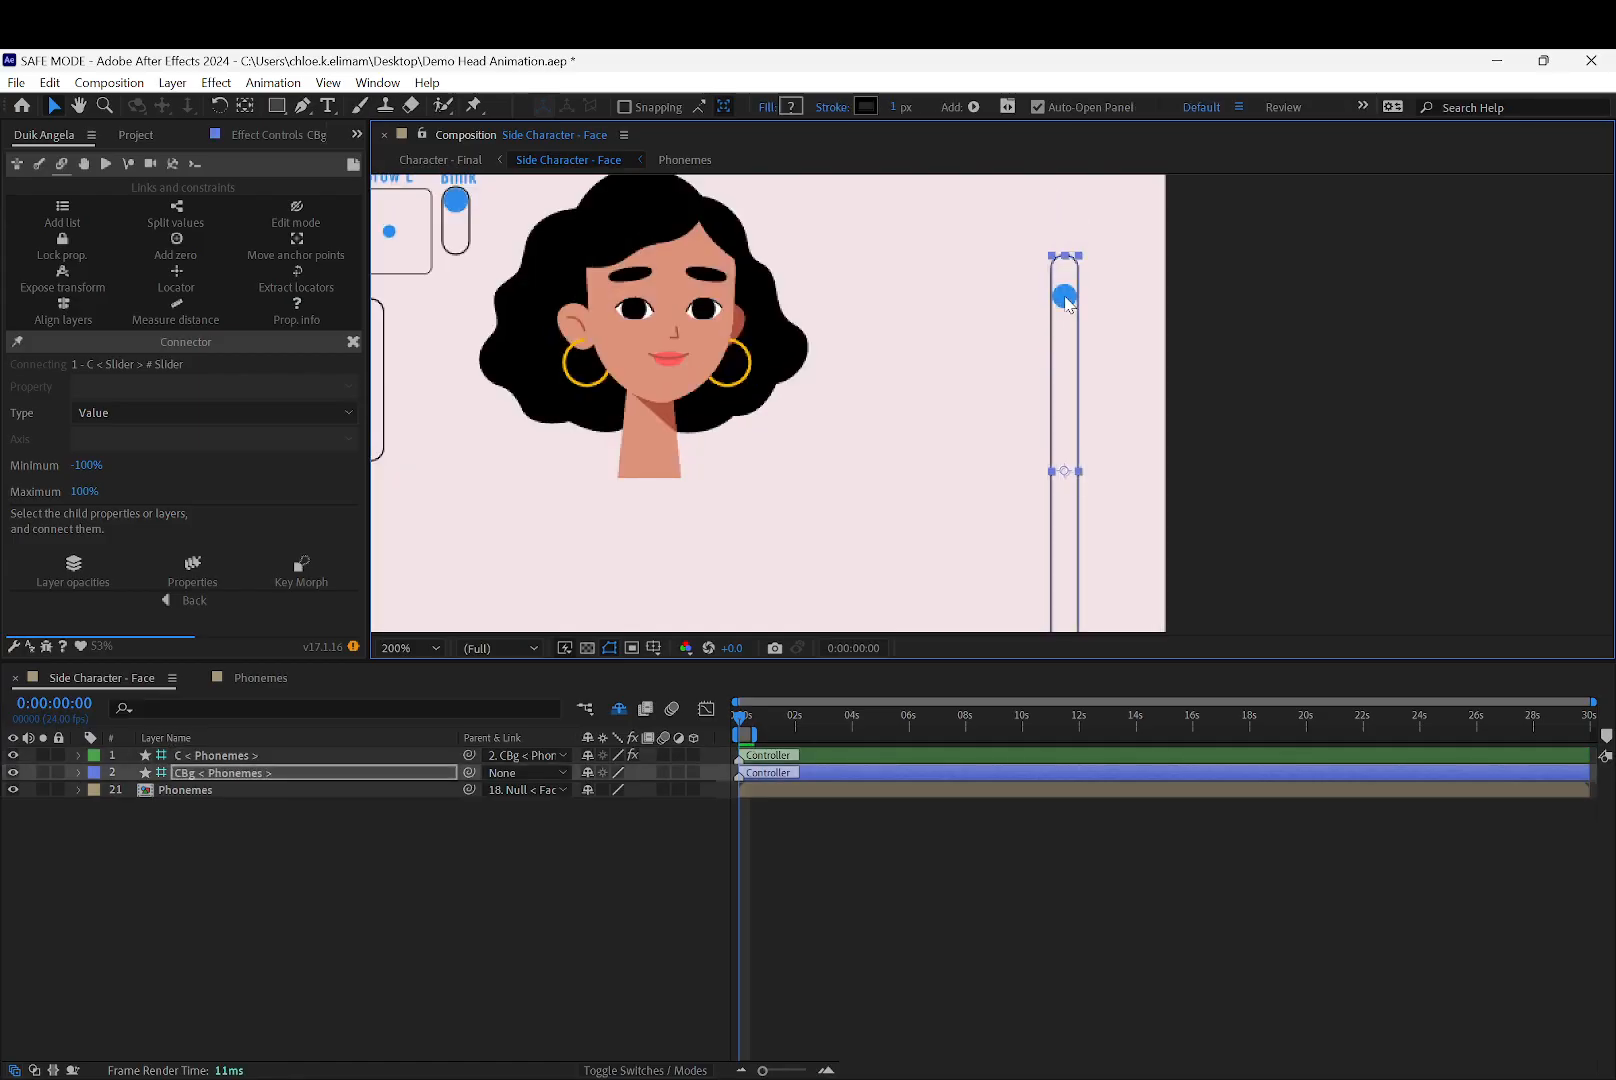
Slide the C < Phonemes > handle down near the lower end of its track to preview the mouth shapes
key(z)
click(1133, 267)
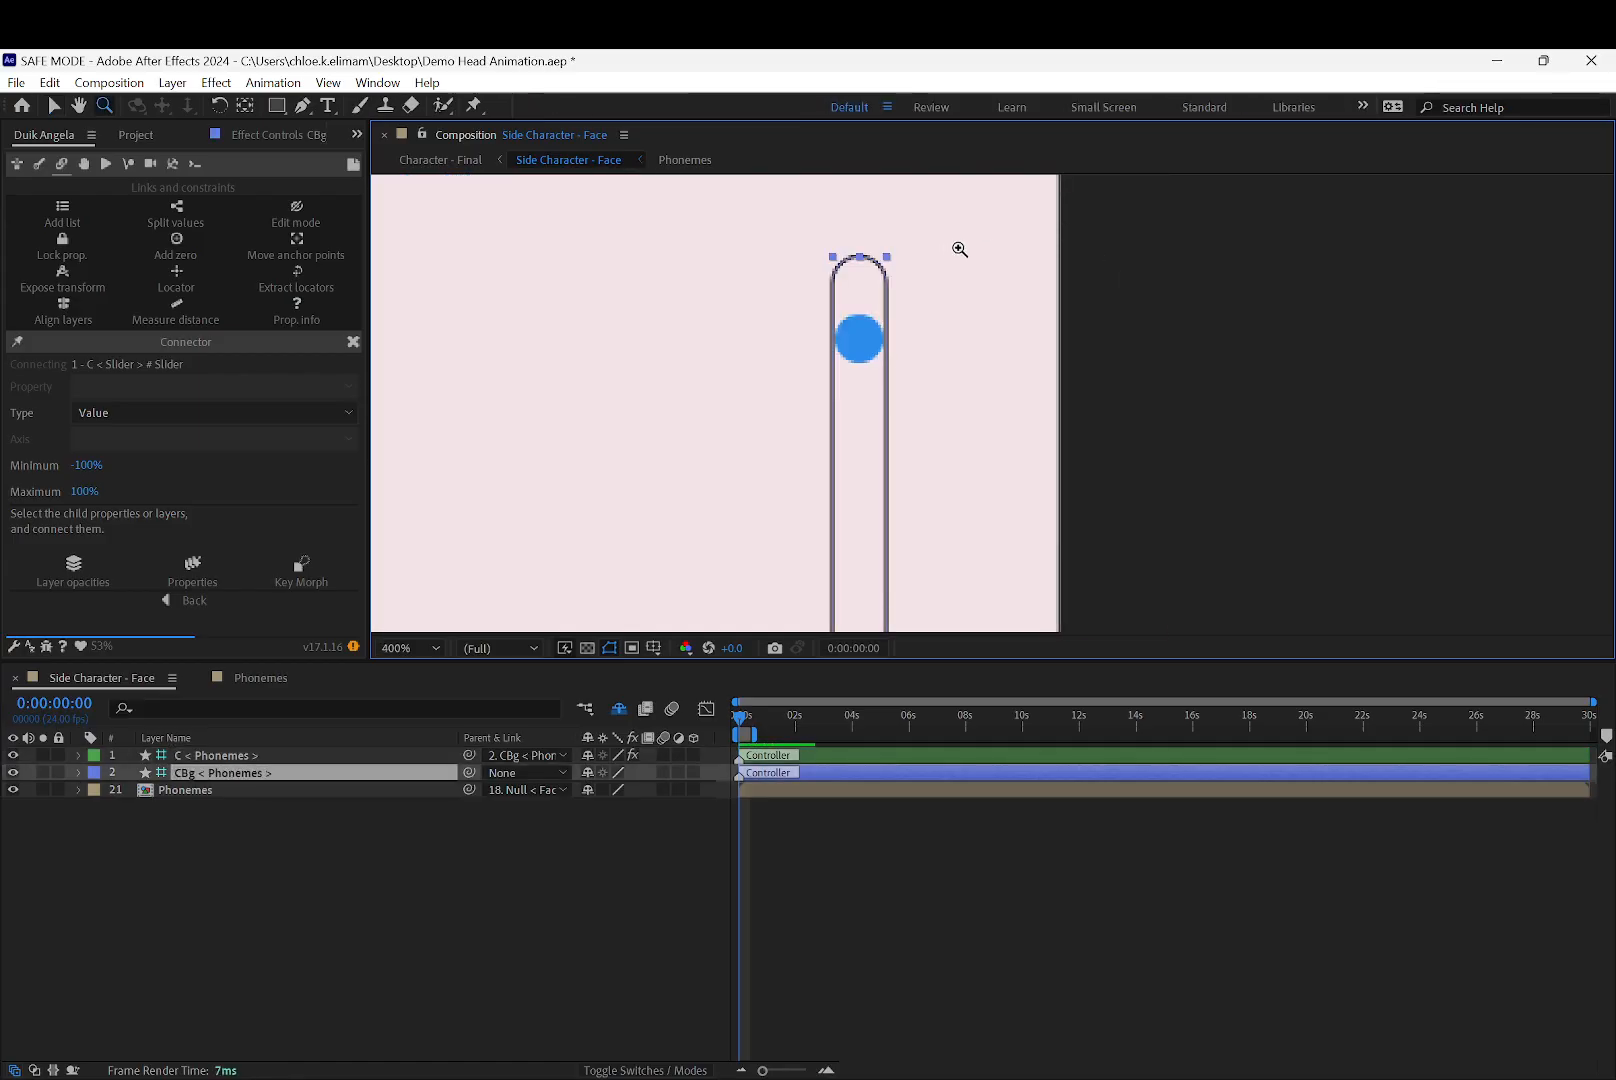
alt+click(947, 285)
alt+click(949, 290)
key(v)
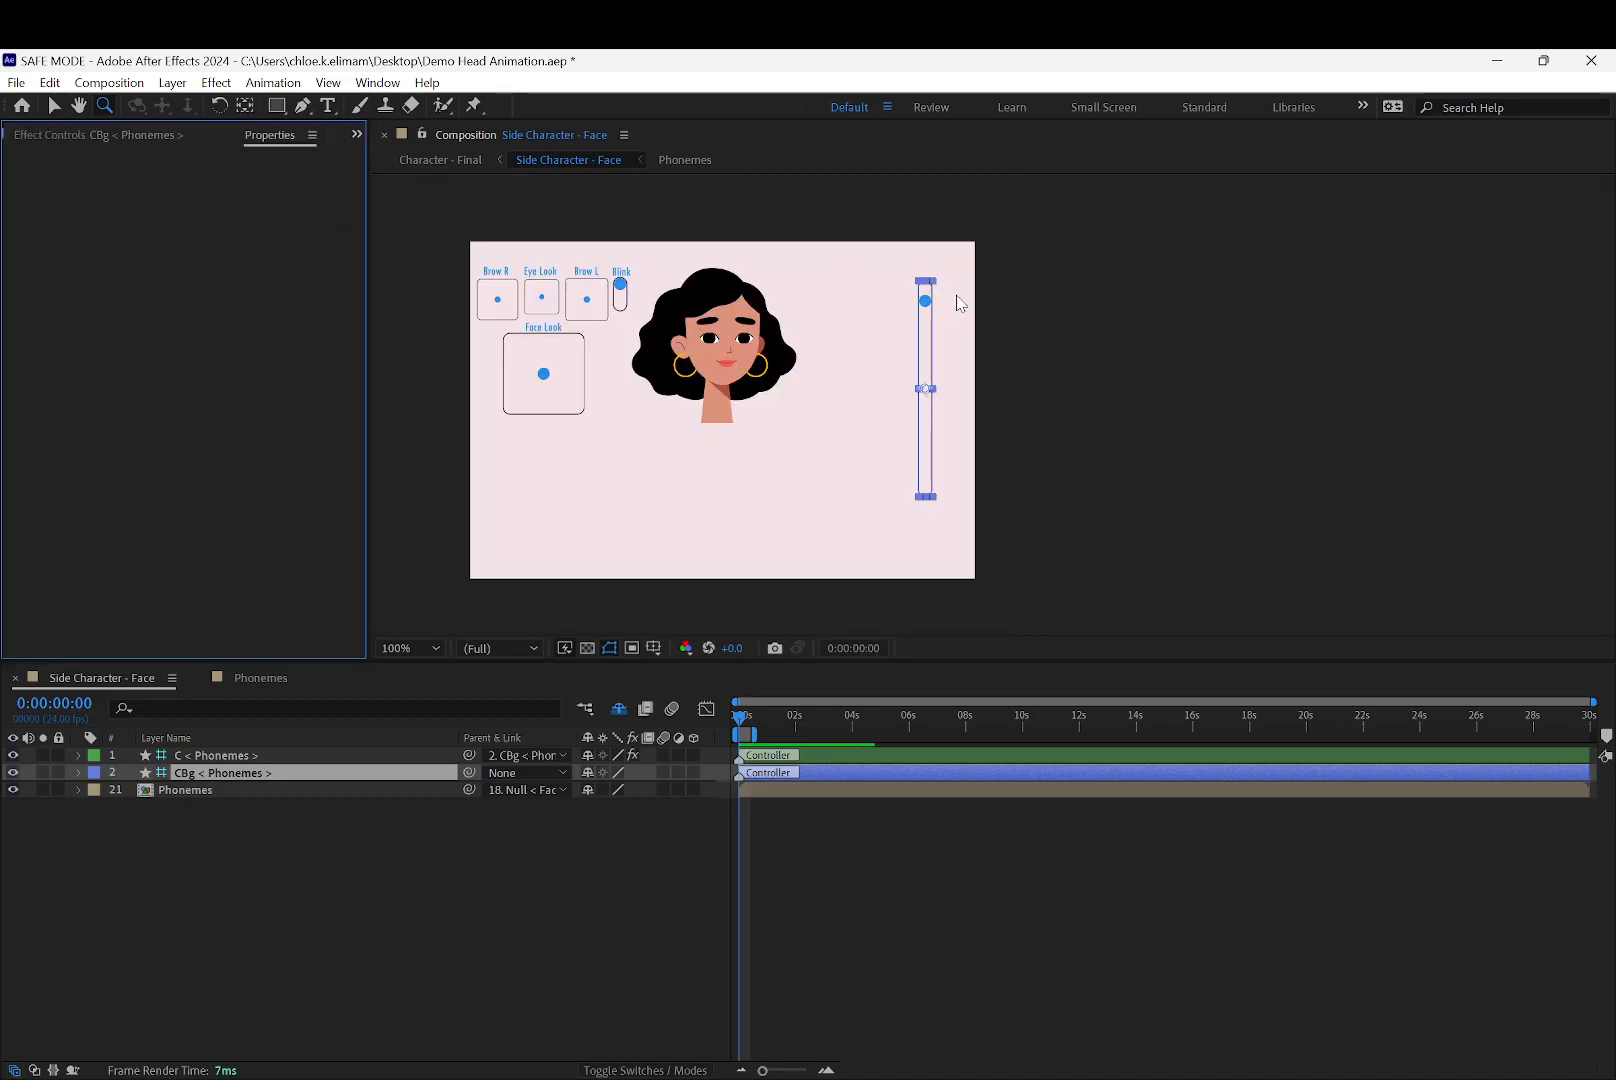
click(945, 297)
drag(926, 301, 923, 457)
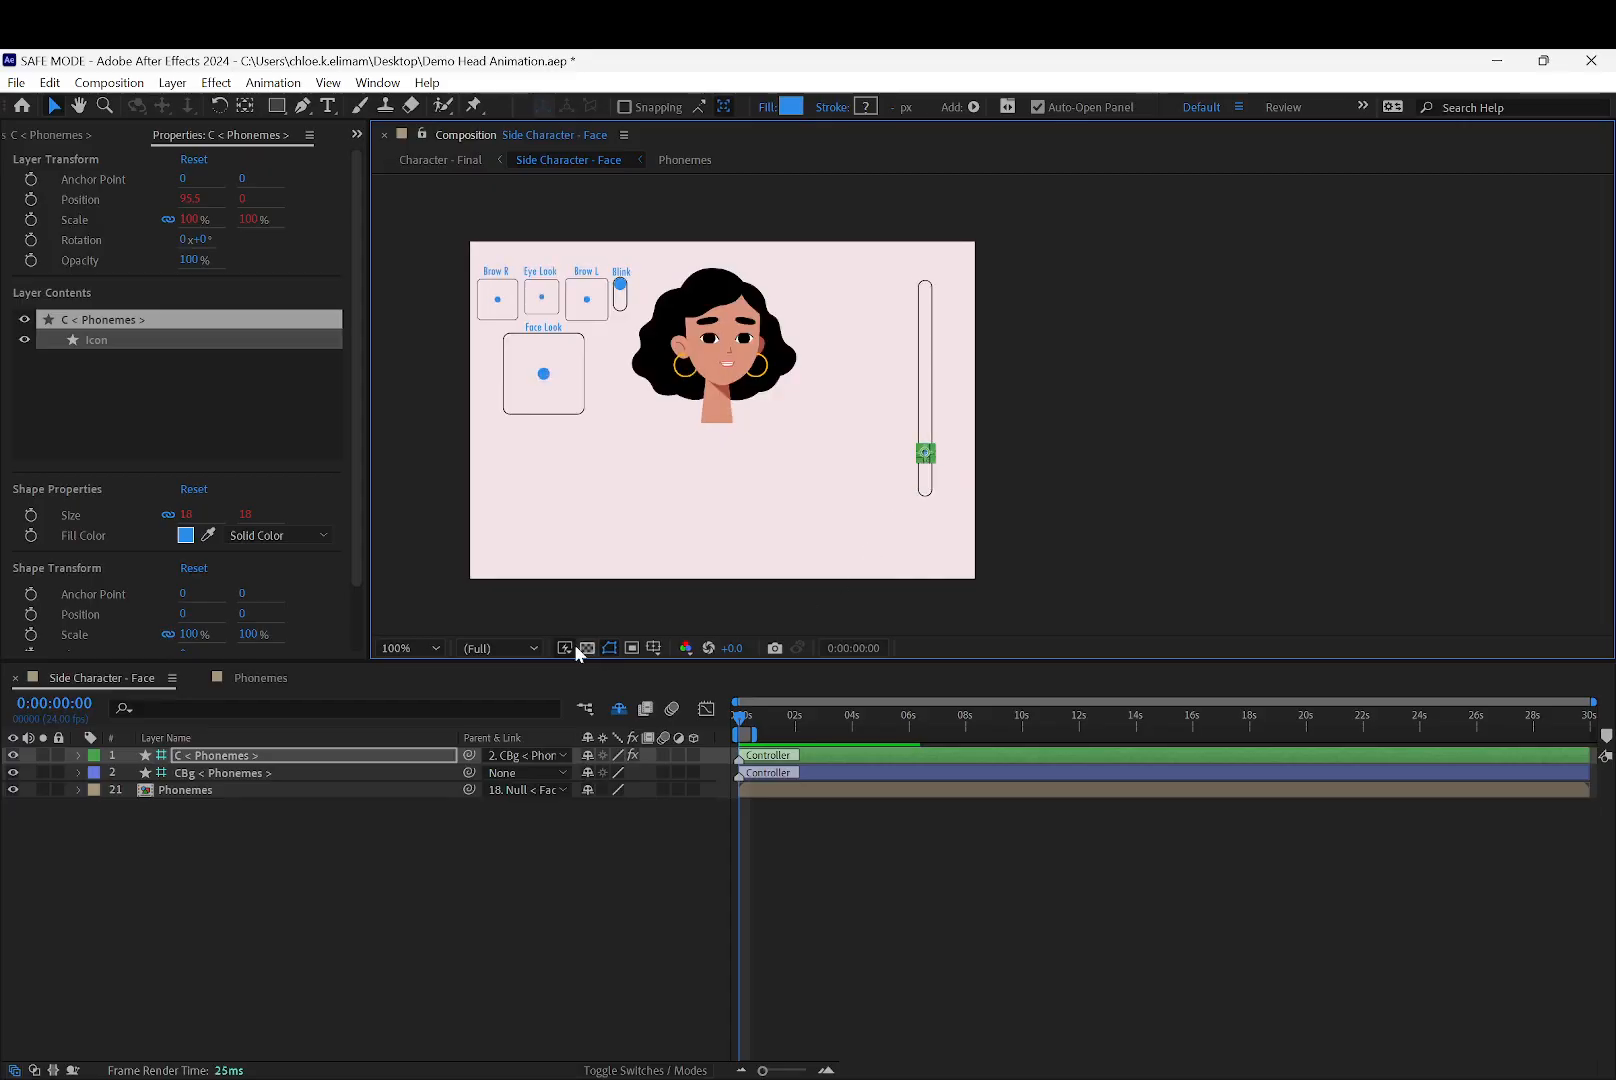
Examine the Mouth layer's scale in the Phonemes composition against the other phoneme layers
click(244, 679)
drag(181, 968, 186, 770)
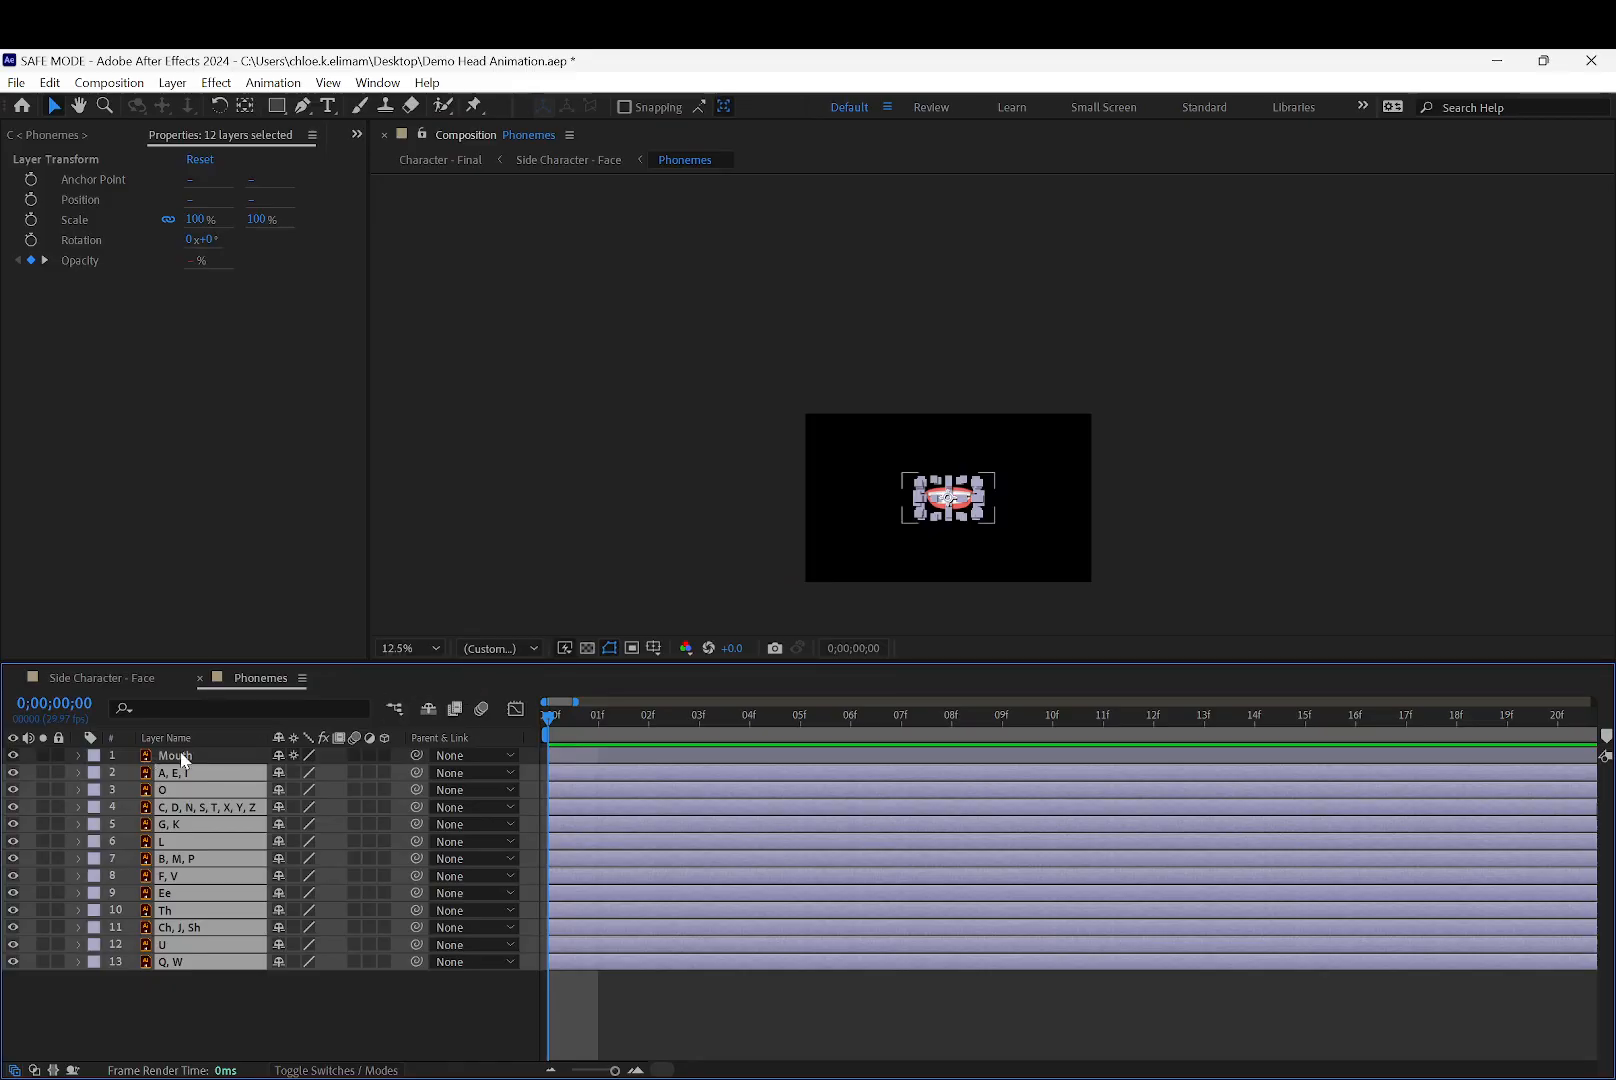
click(184, 758)
key(s)
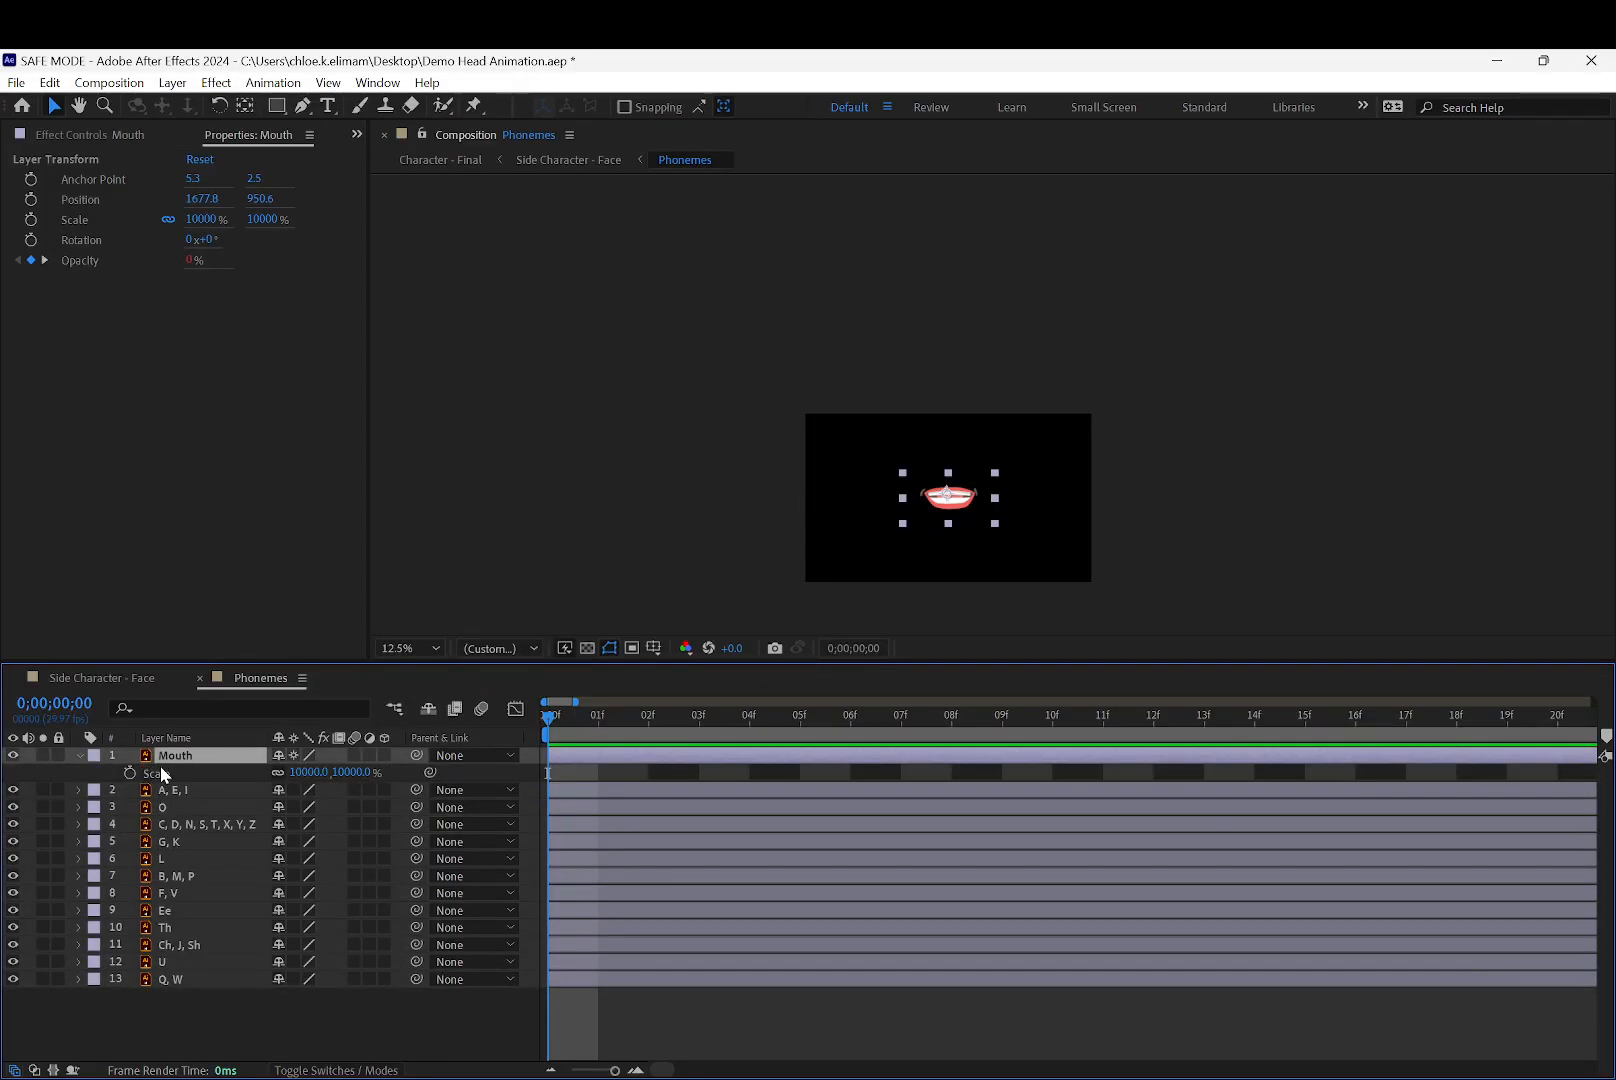
click(161, 789)
click(173, 744)
click(172, 755)
click(174, 740)
key(s)
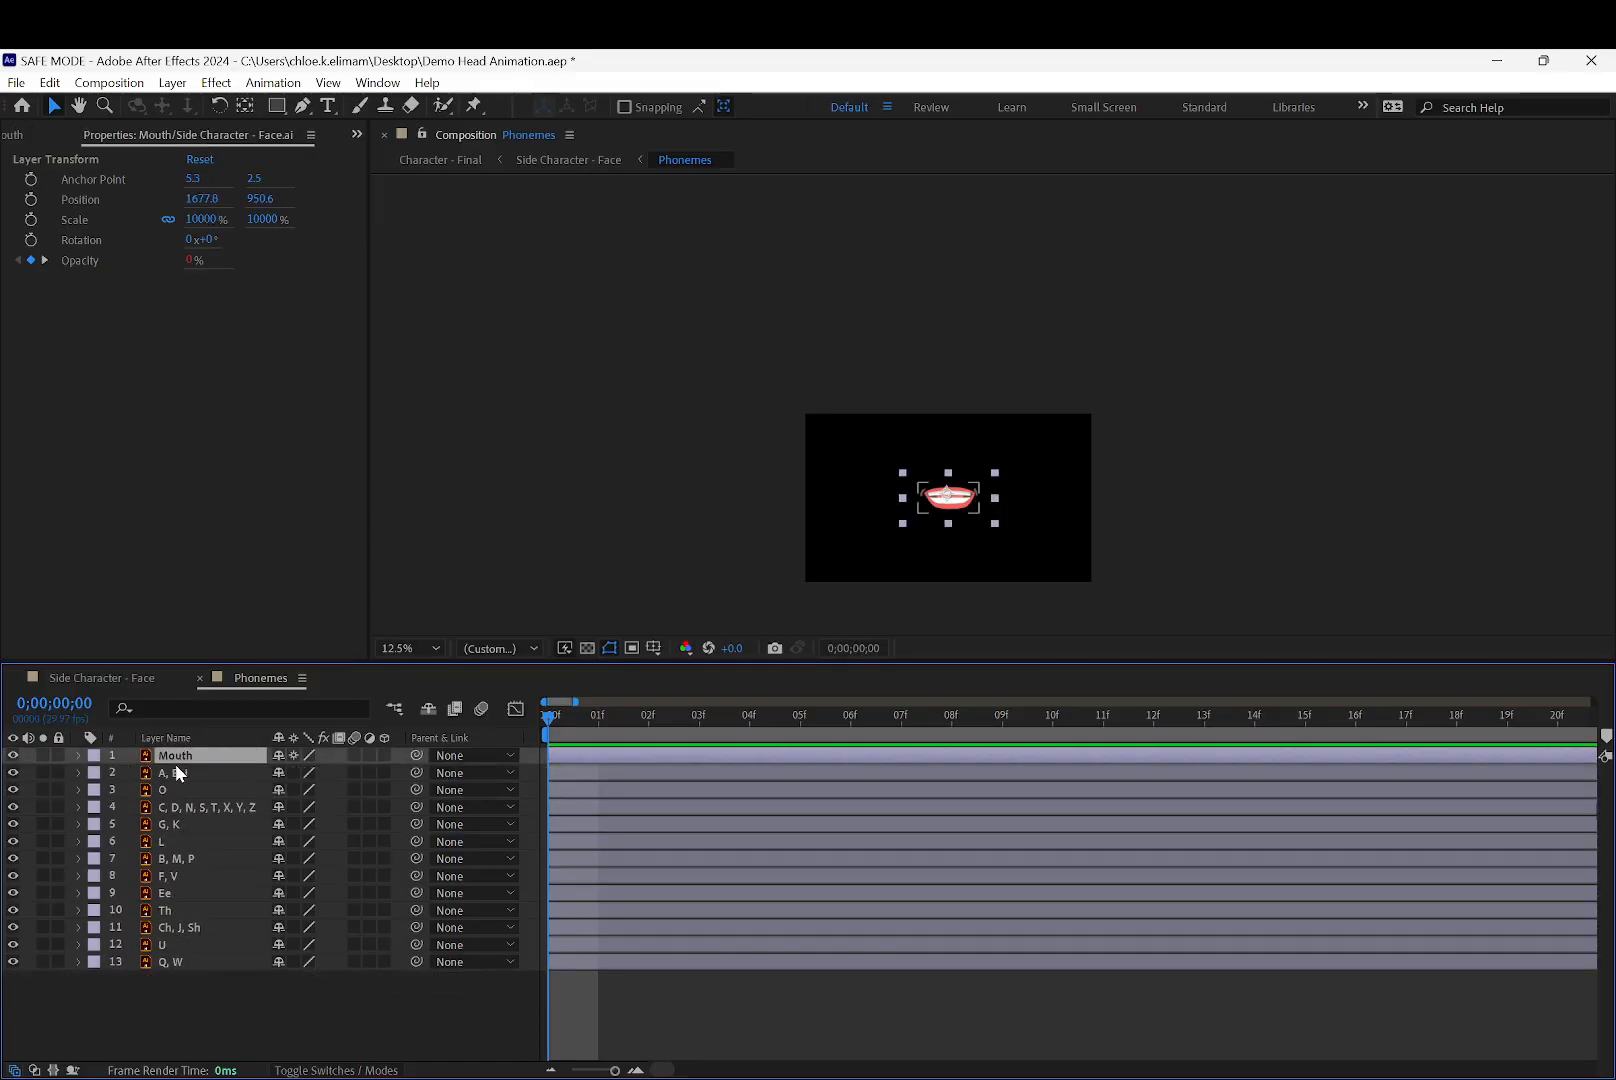
Set the scale of all phoneme layers from A, E, I through Q, W to 110%
click(176, 773)
shift+click(210, 961)
key(s)
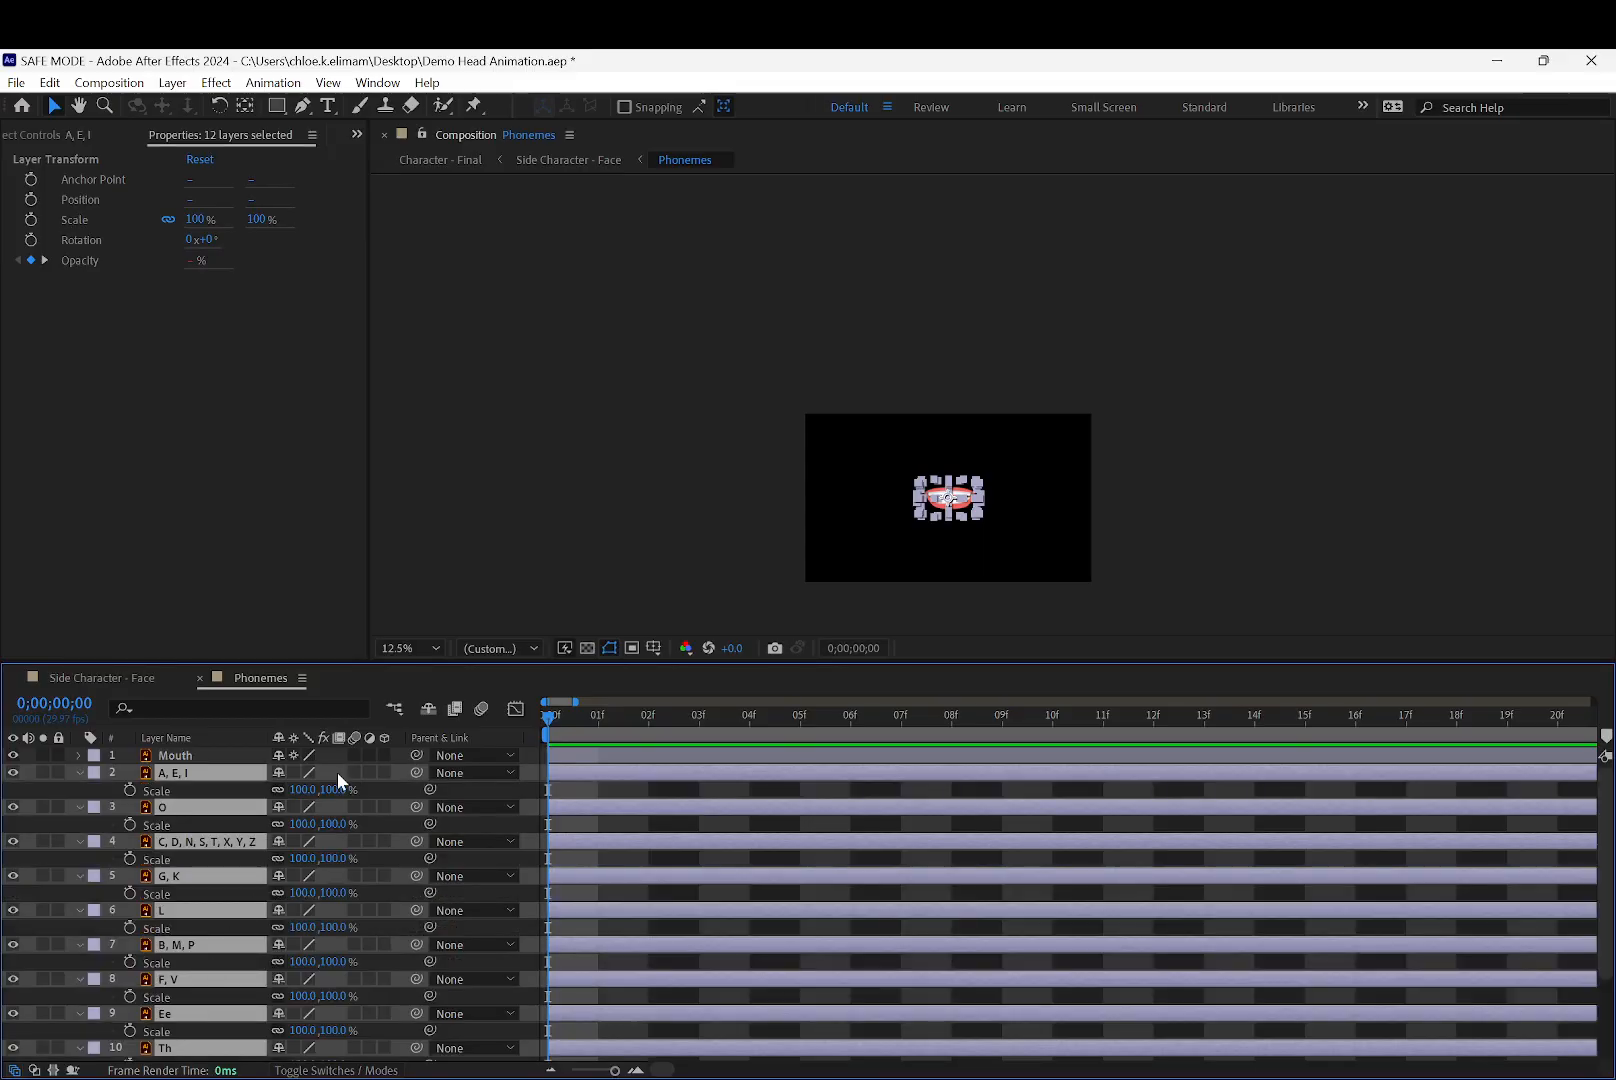
click(334, 790)
text(110)
key(Return)
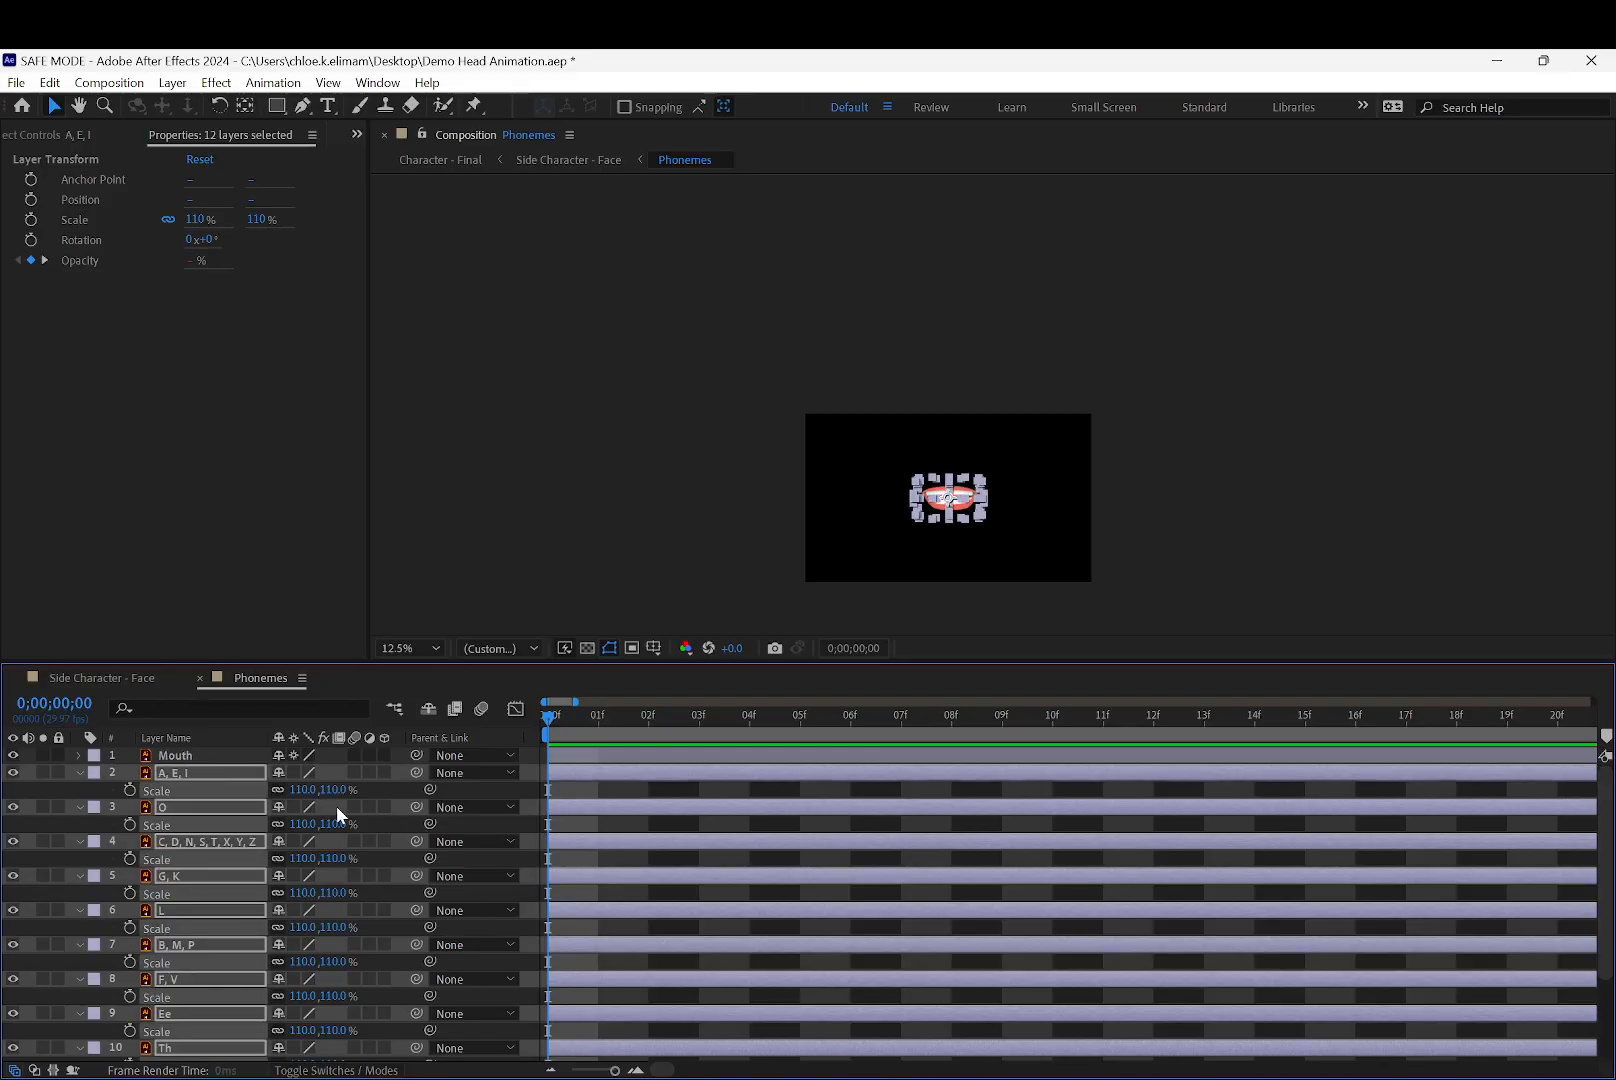
Slide the phoneme handle up and down in Side Character - Face to compare the enlarged mouth shapes
click(141, 679)
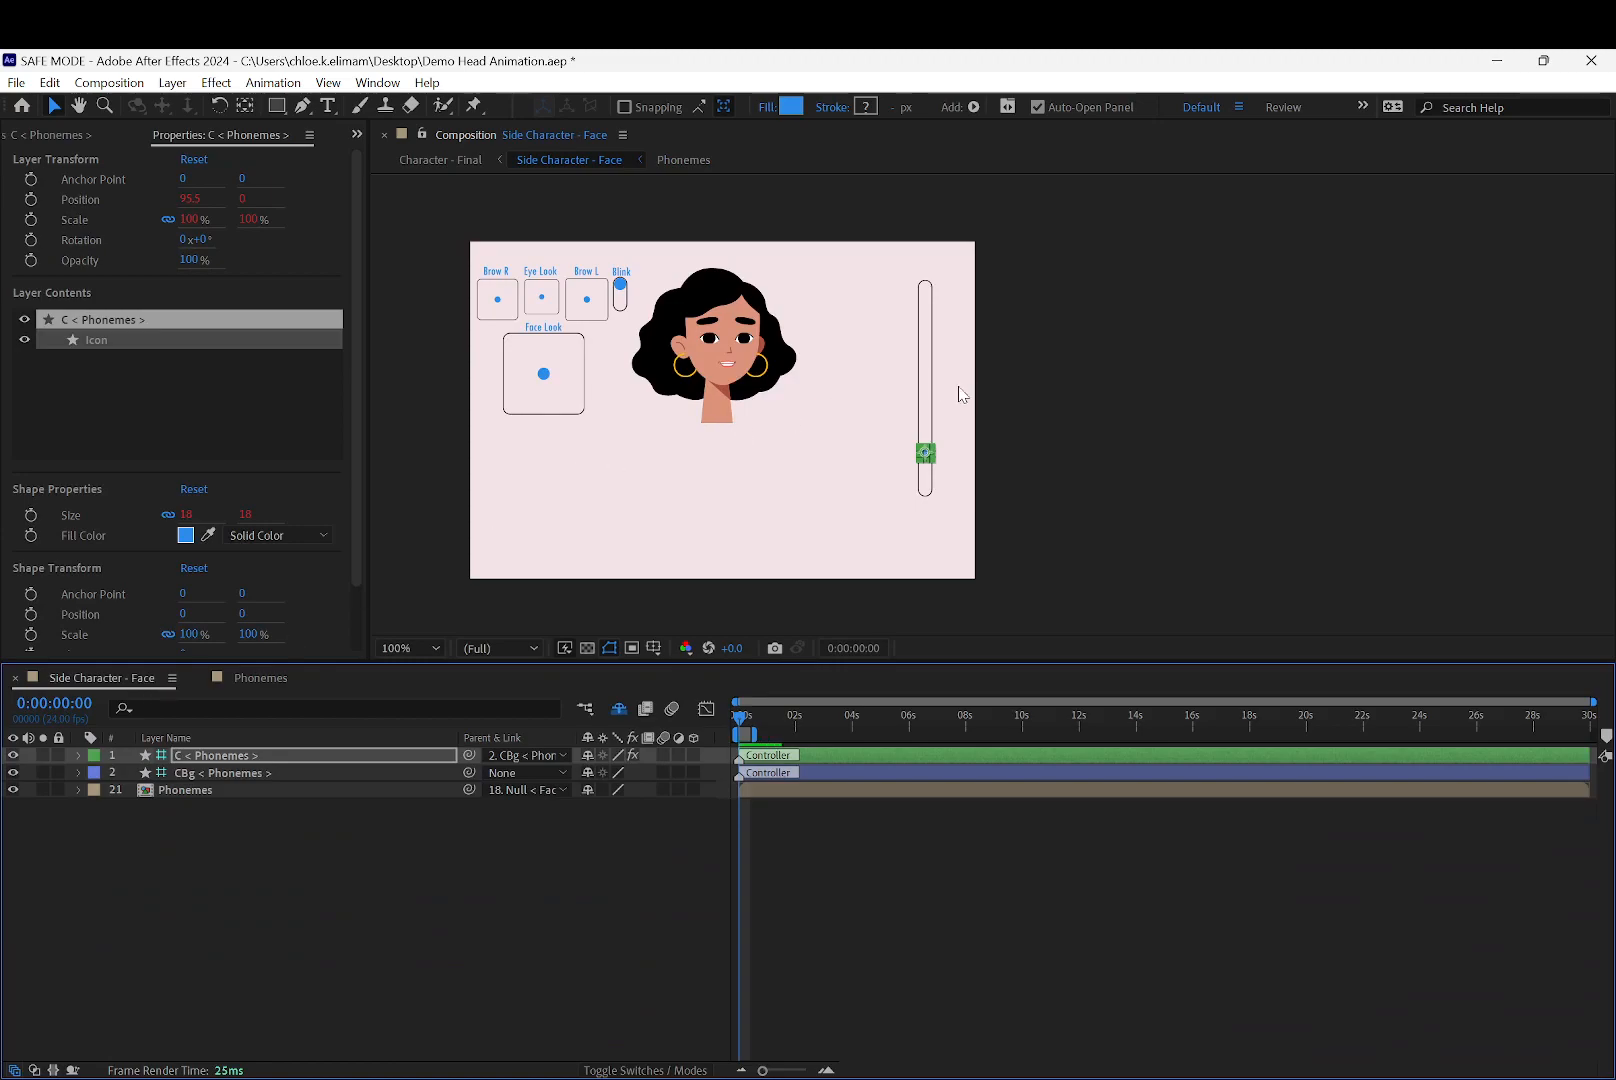
click(958, 394)
scroll(745, 385, up, 2)
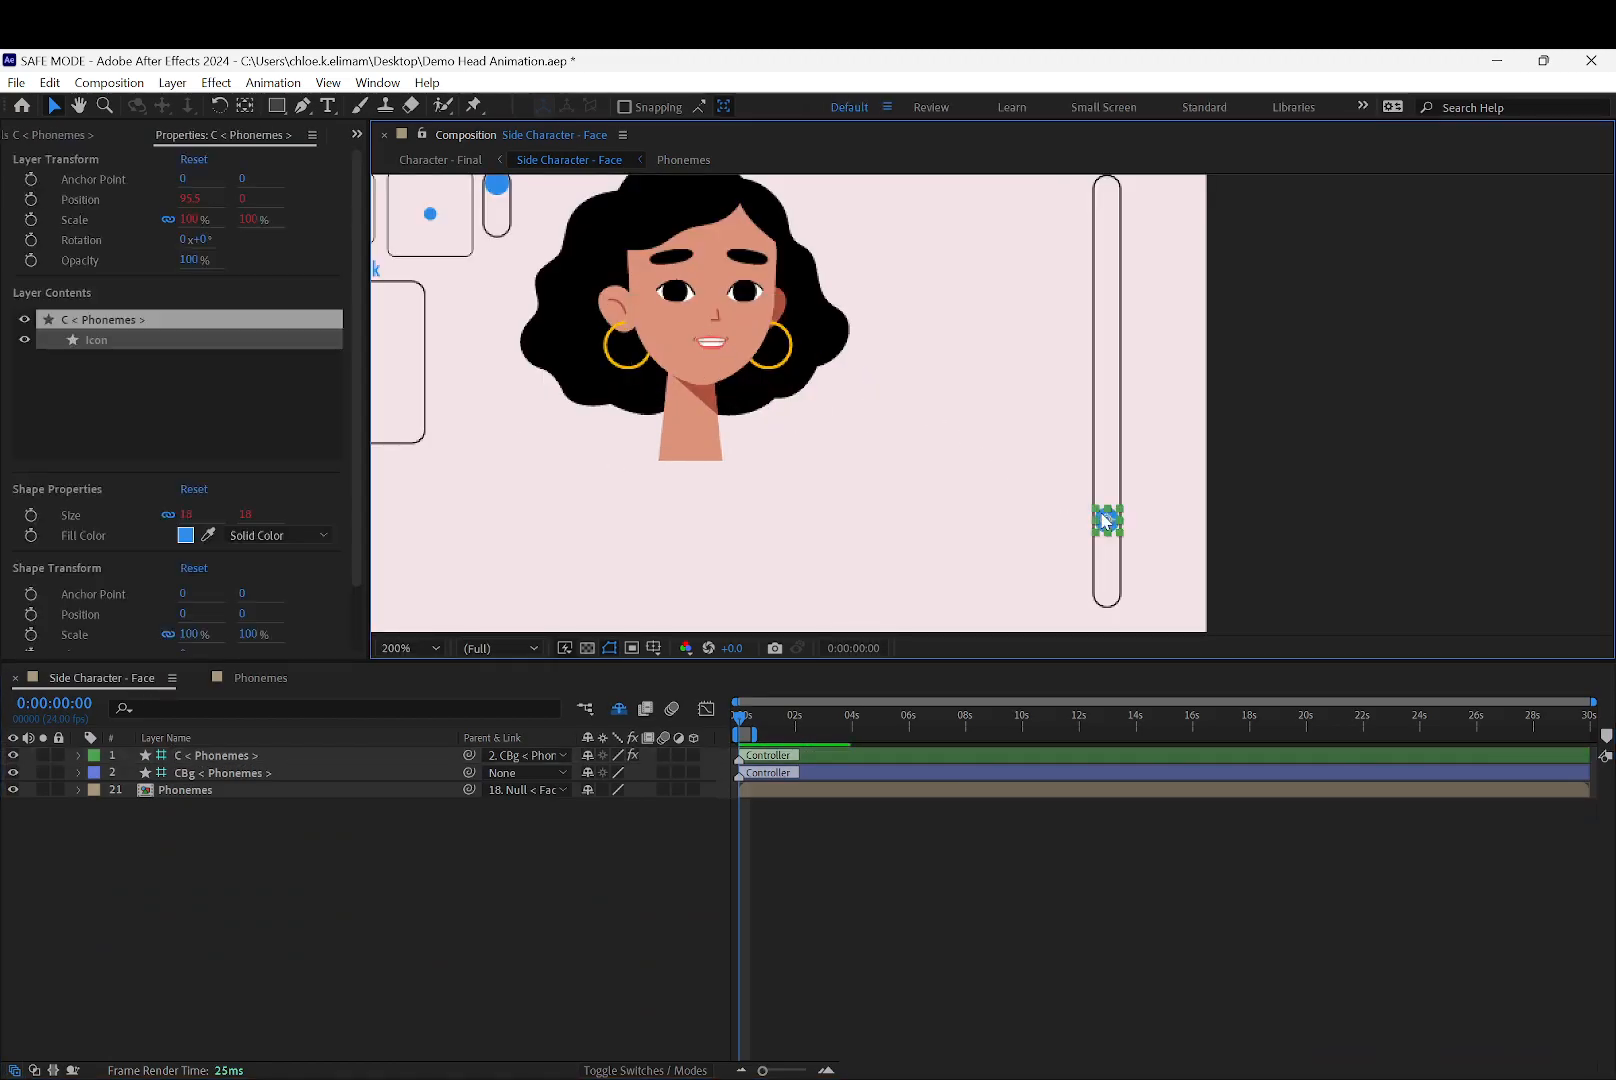
drag(1105, 521, 1107, 290)
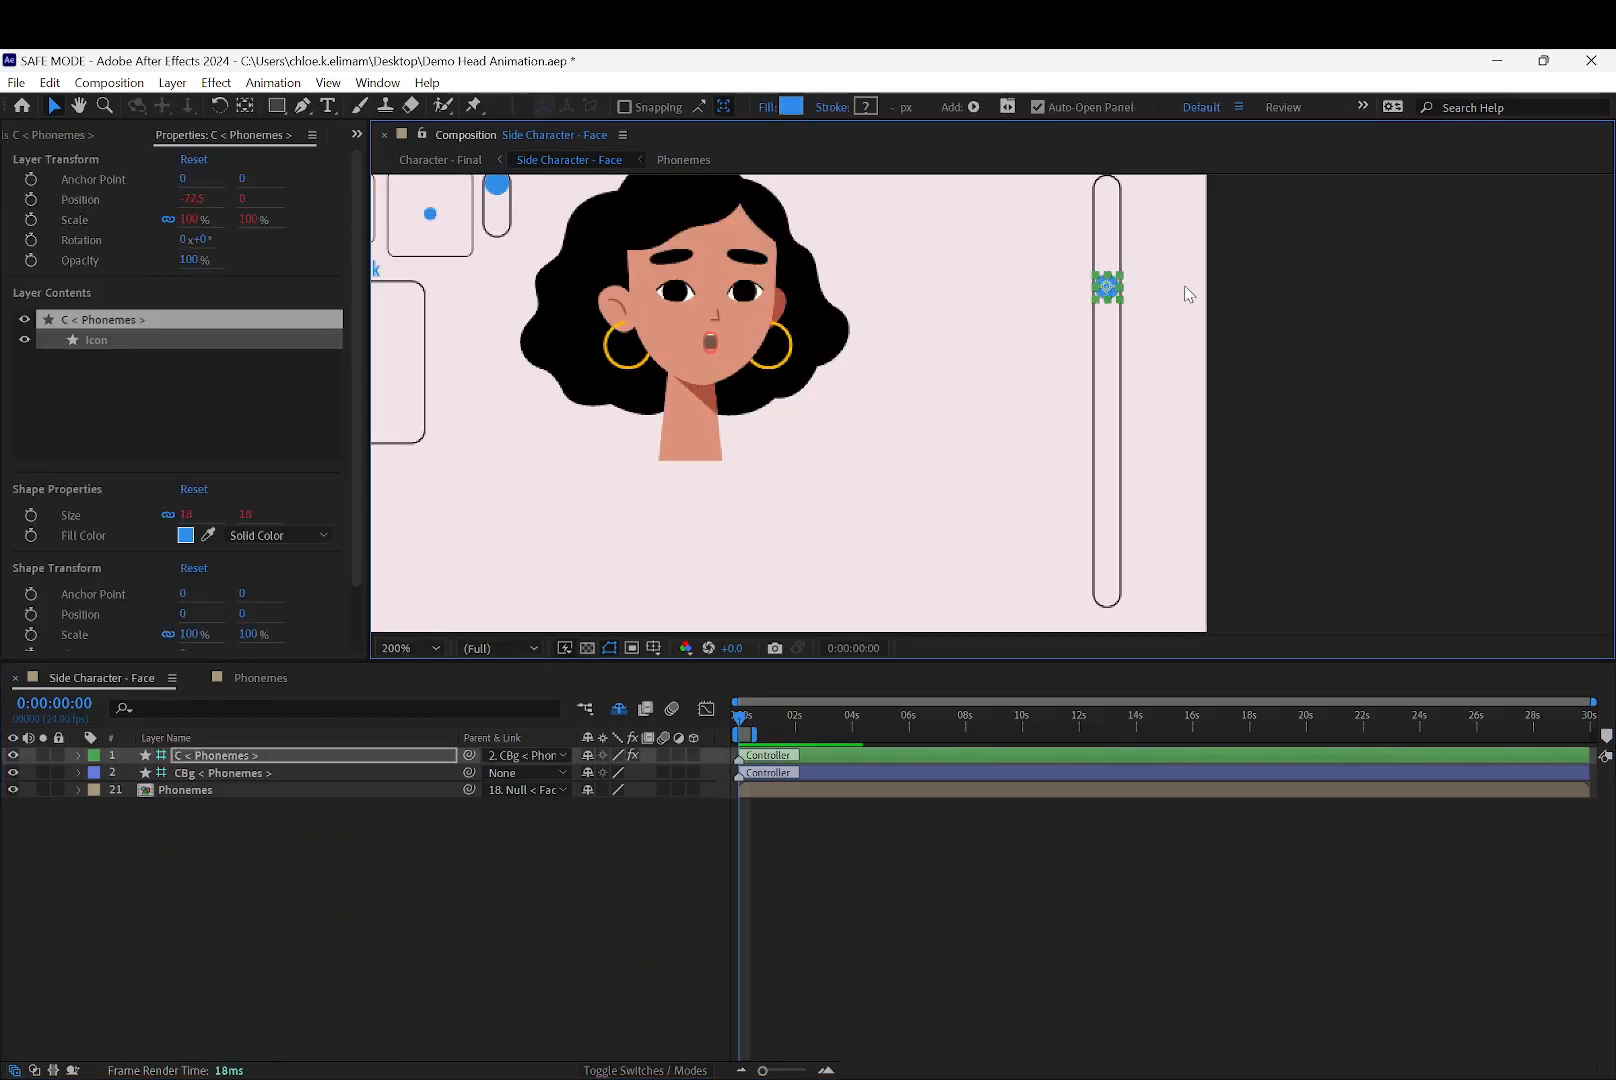
click(1218, 281)
click(1107, 288)
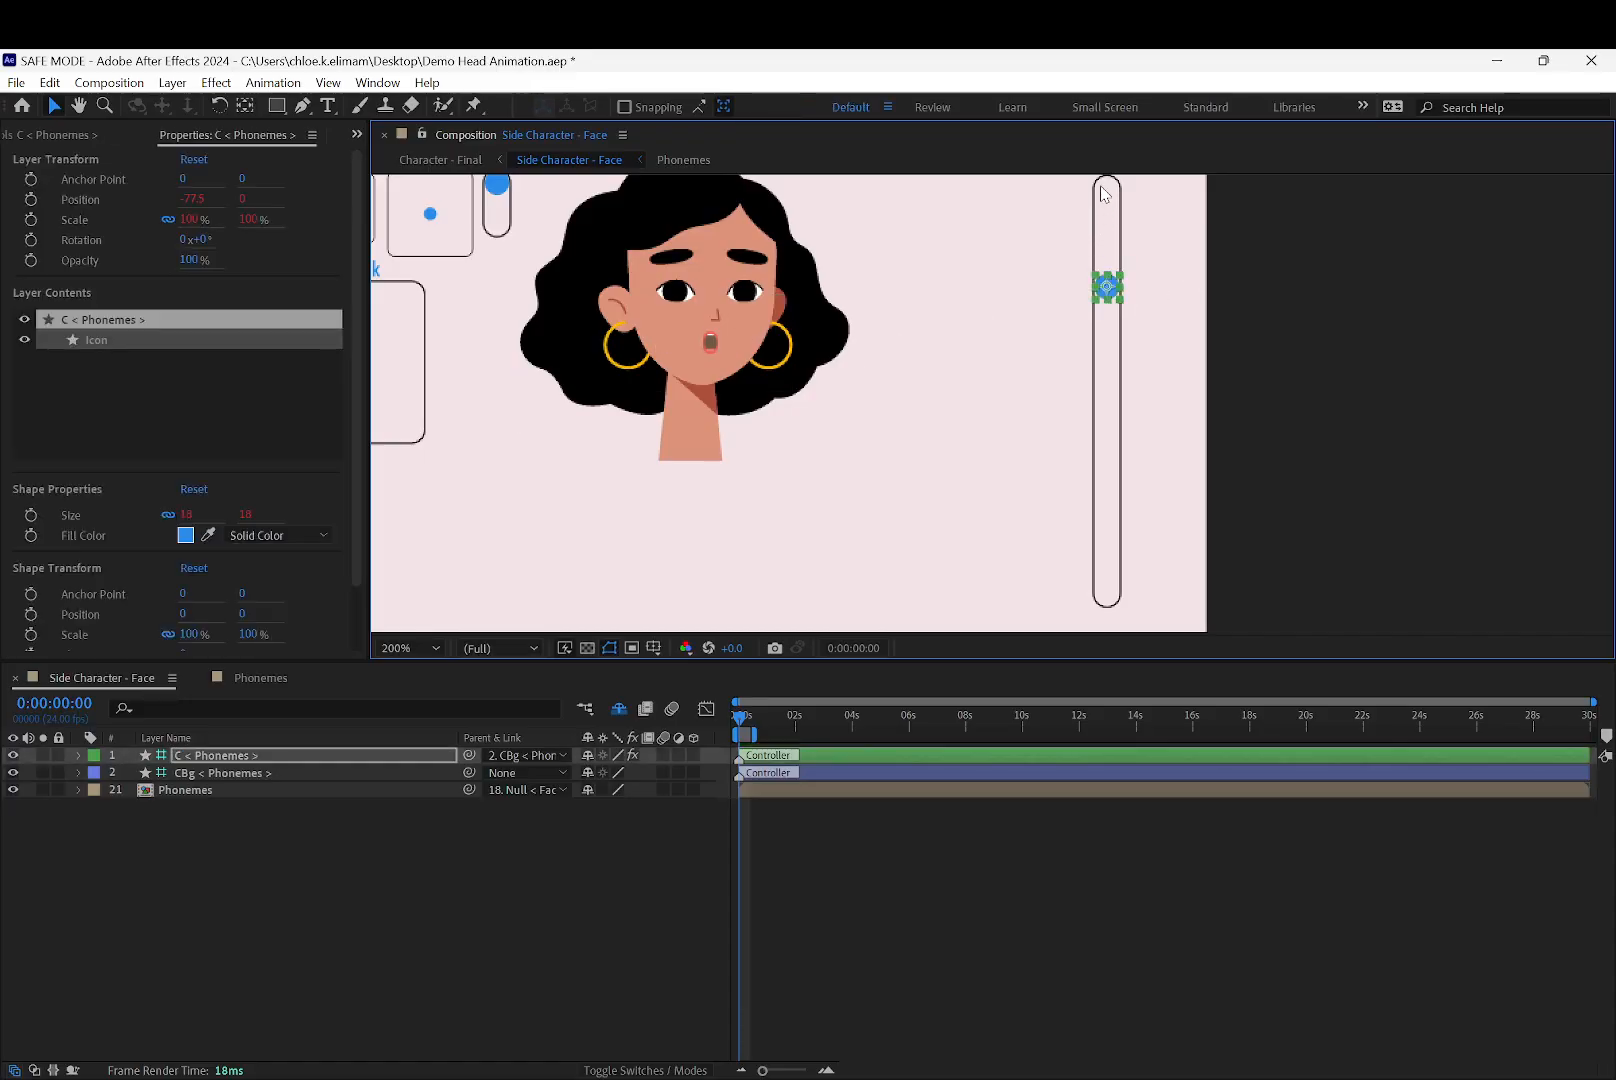
drag(1107, 287, 1115, 548)
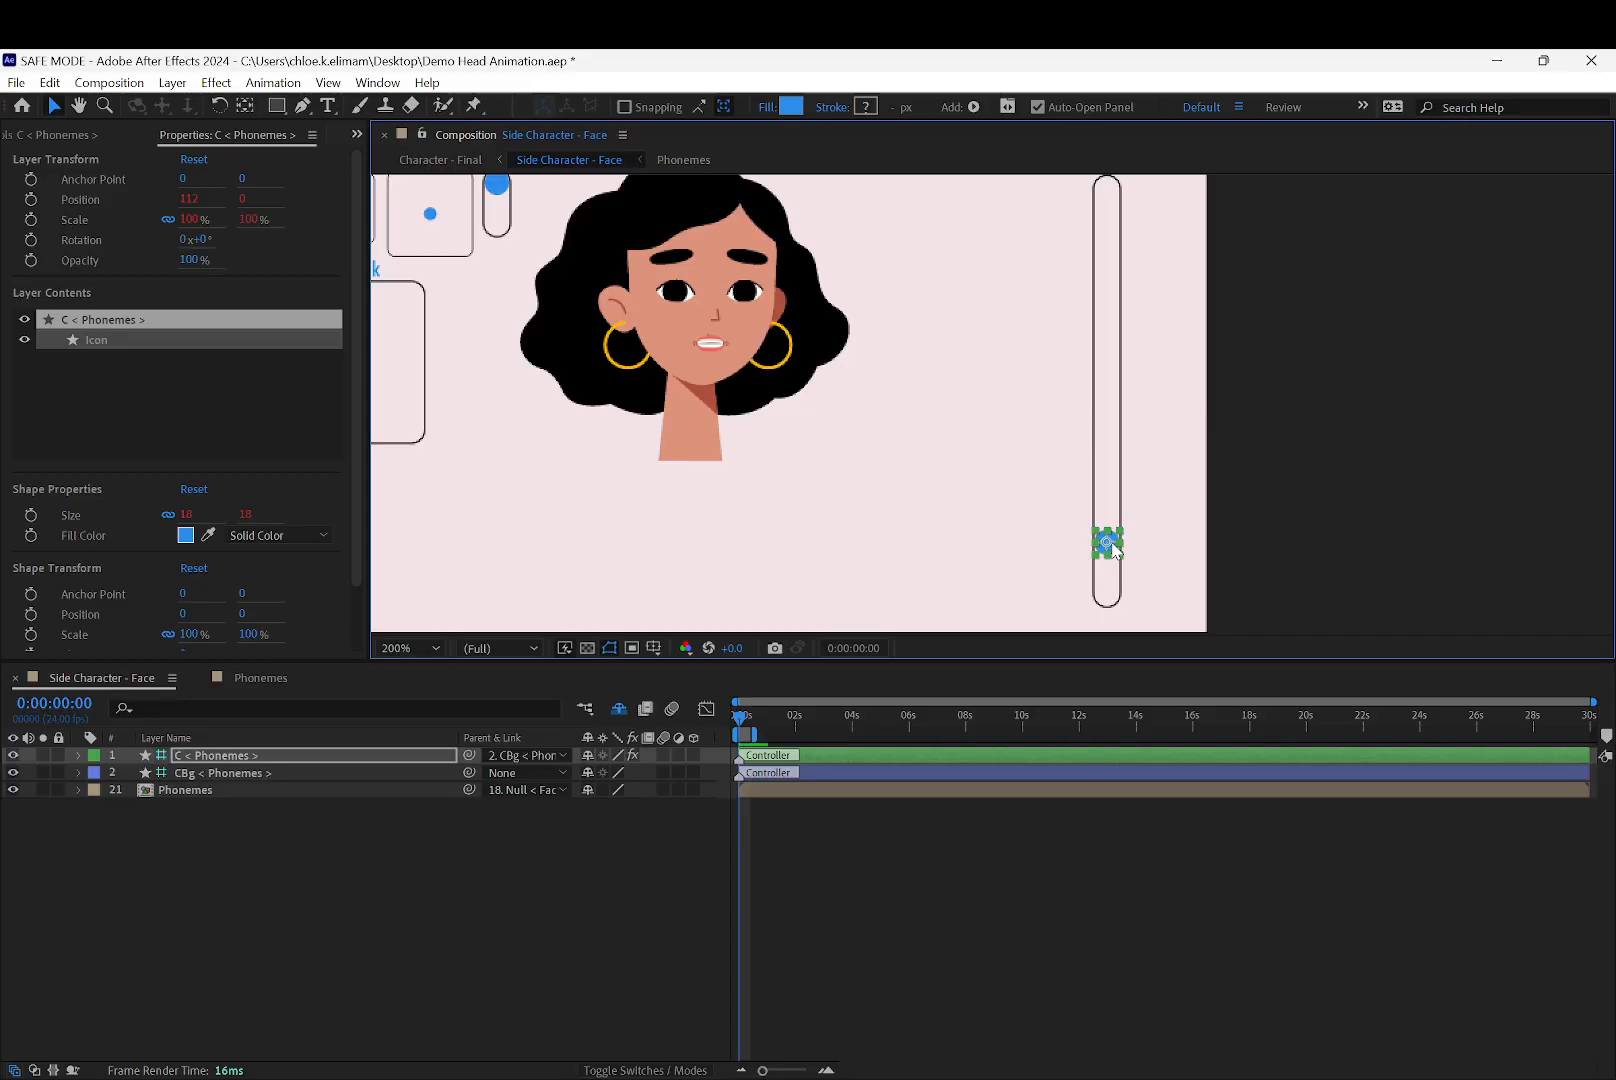
Reveal the keyframed opacity of the phoneme layers in the Phonemes composition
click(255, 678)
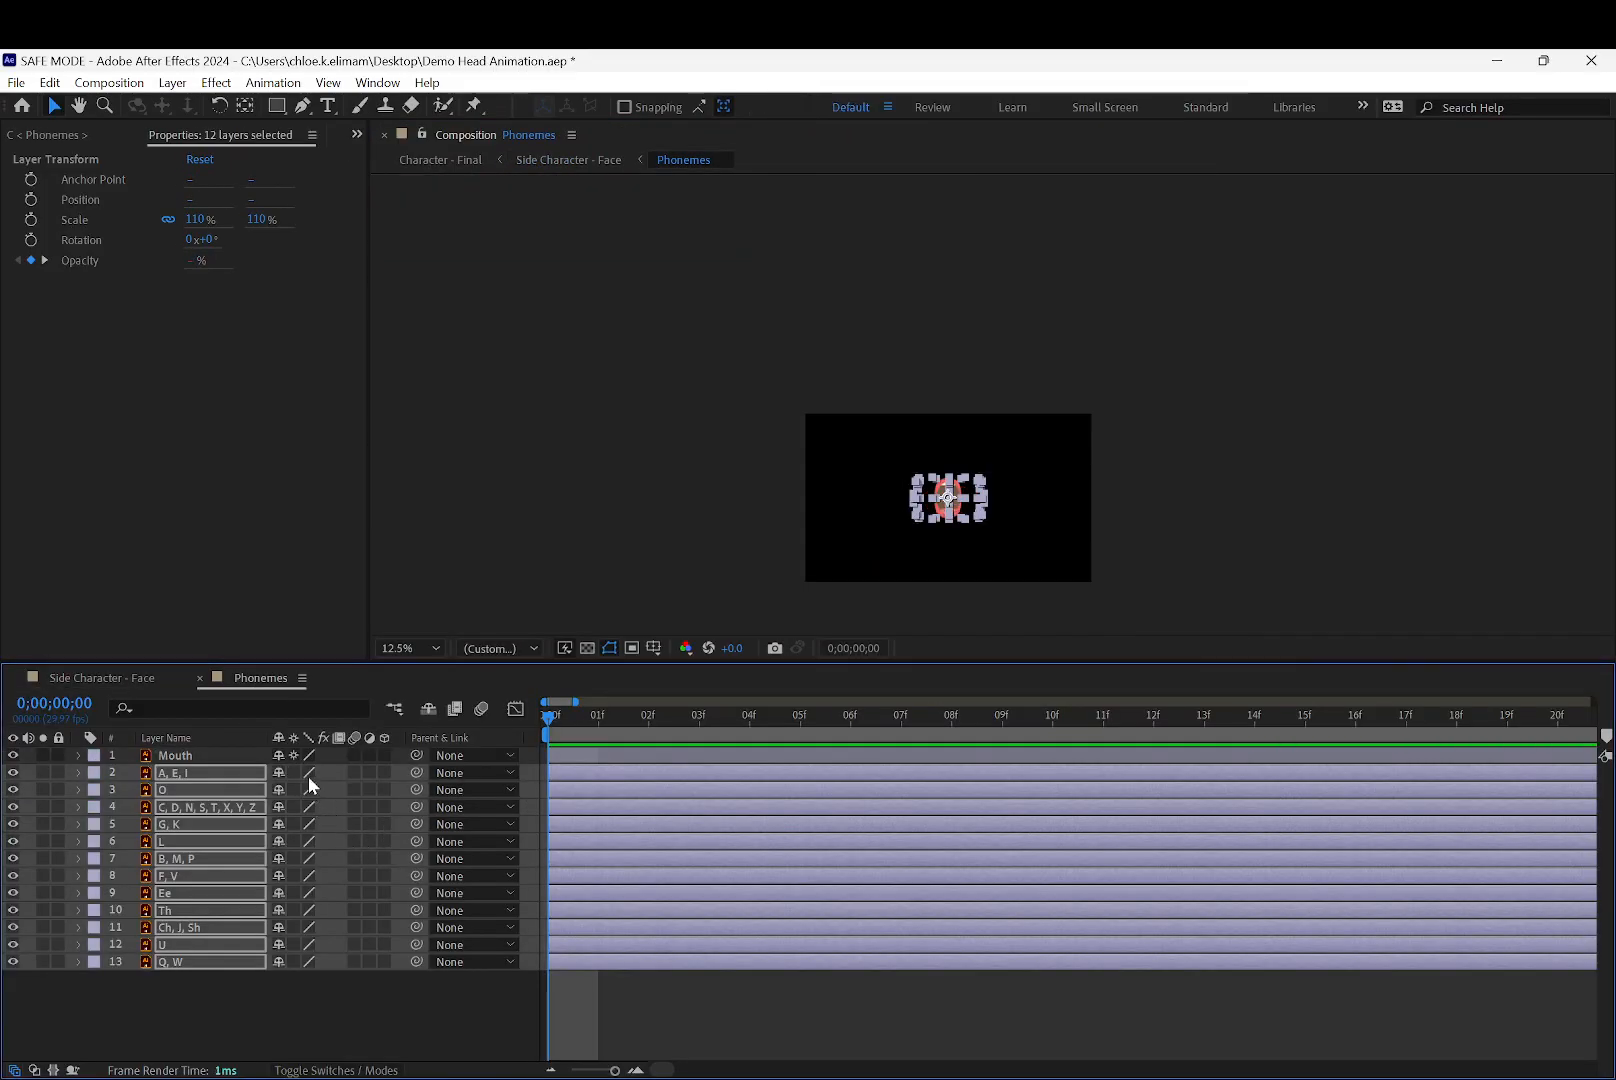
key(u)
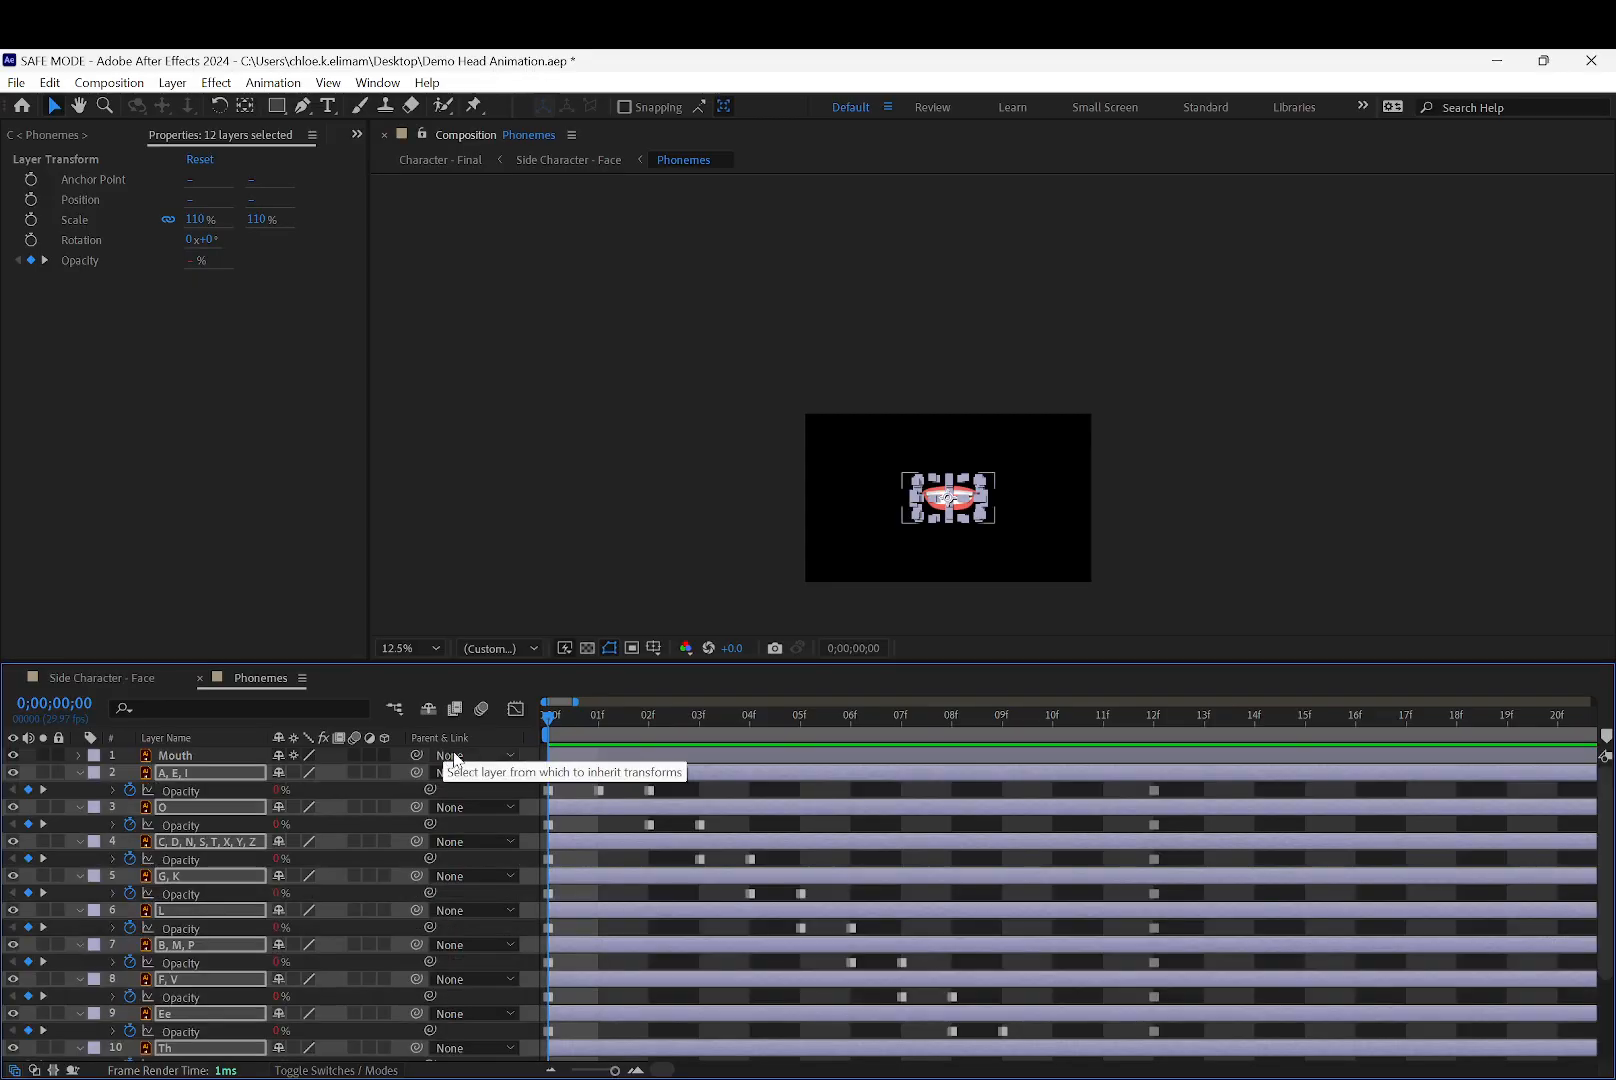
click(500, 793)
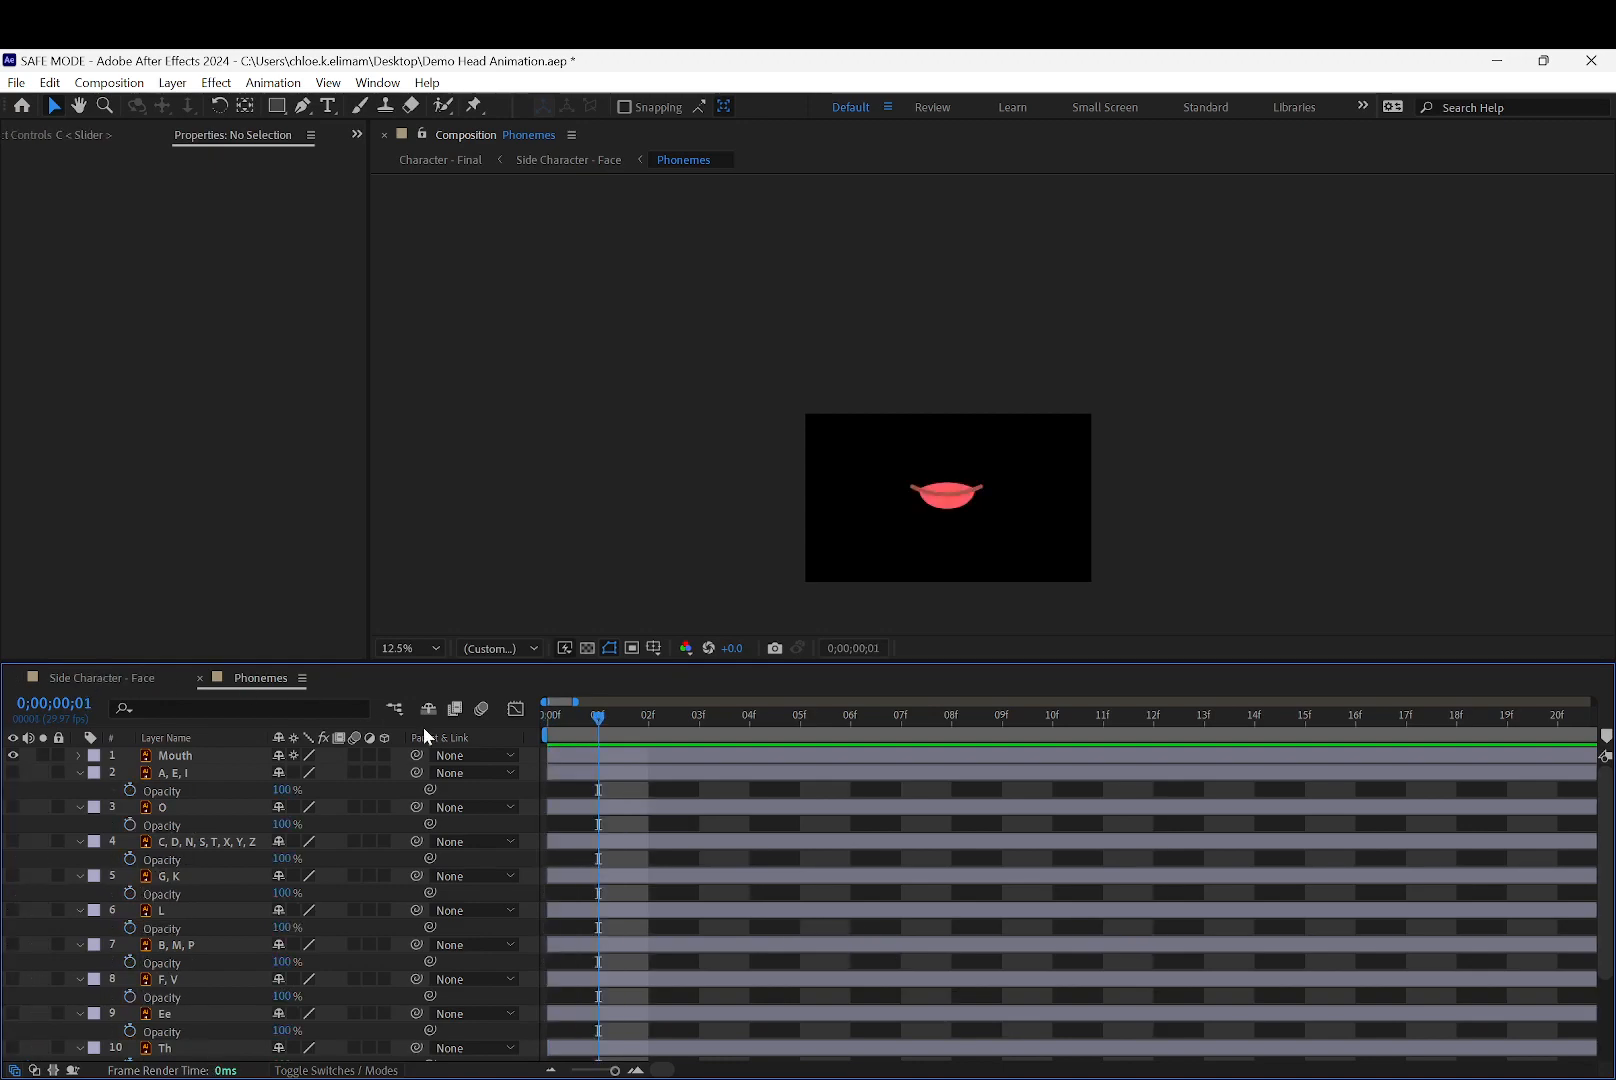
Set the scale of every phoneme layer except Mouth, from A, E, I through Q, W, to 115%
click(199, 775)
scroll(215, 891, down, 3)
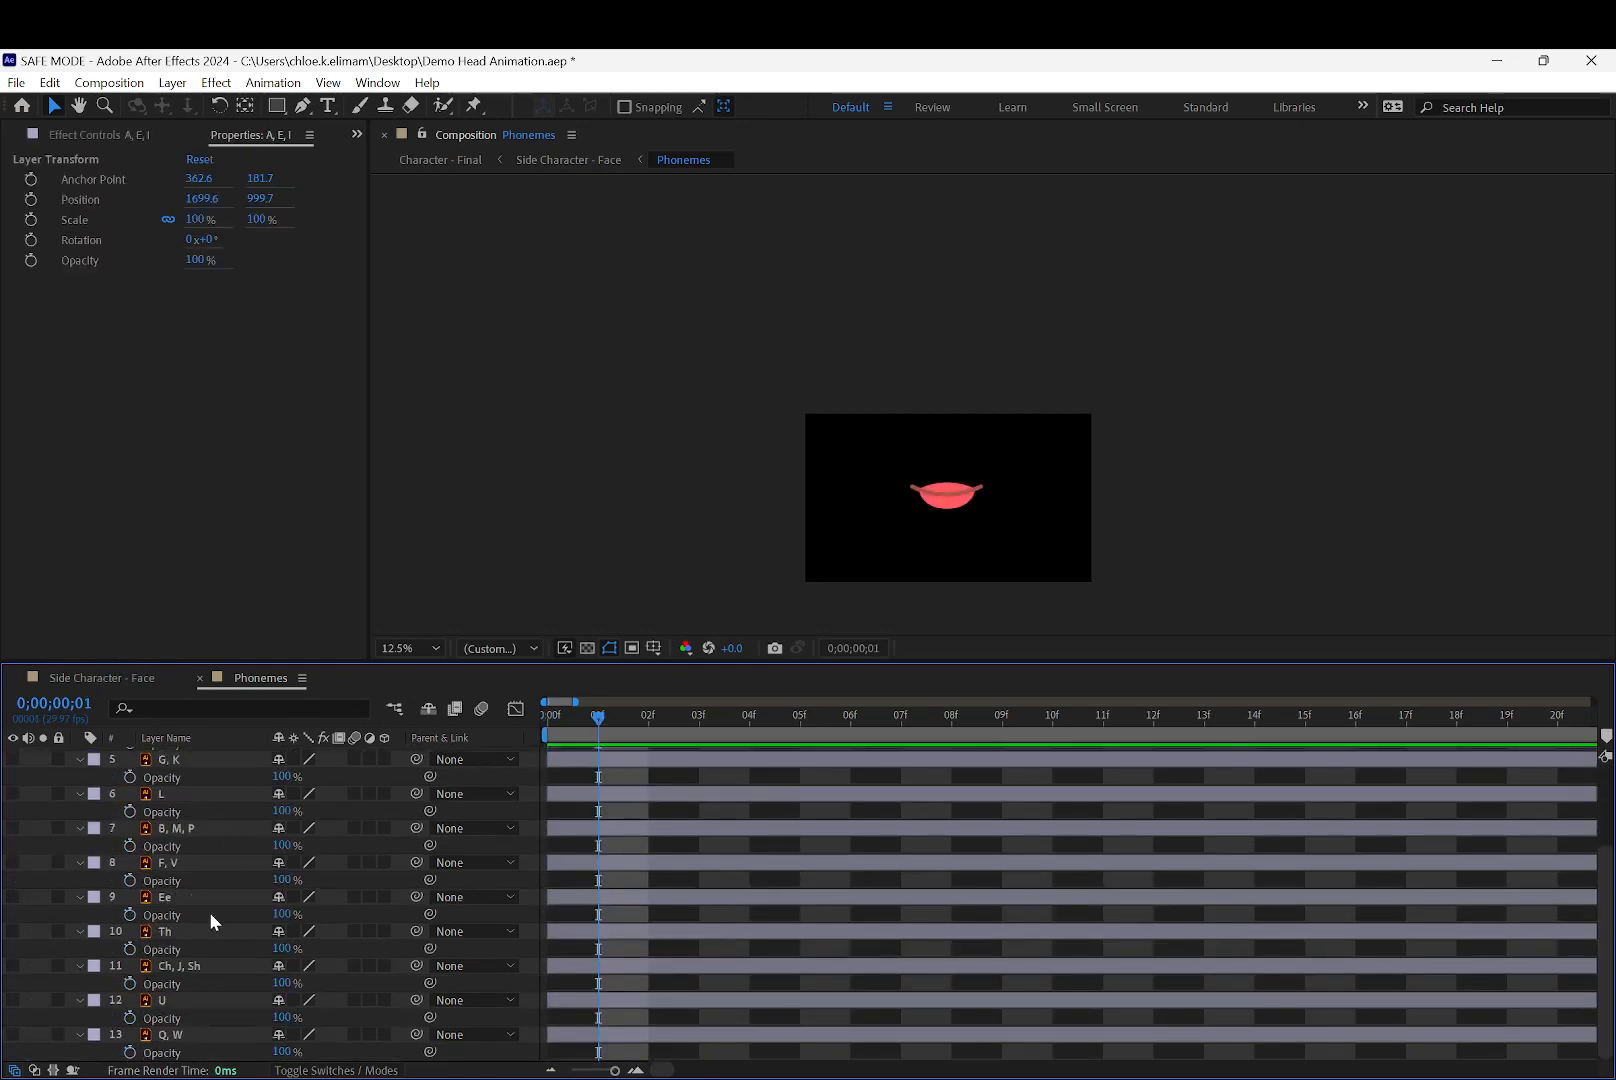
shift+click(183, 1034)
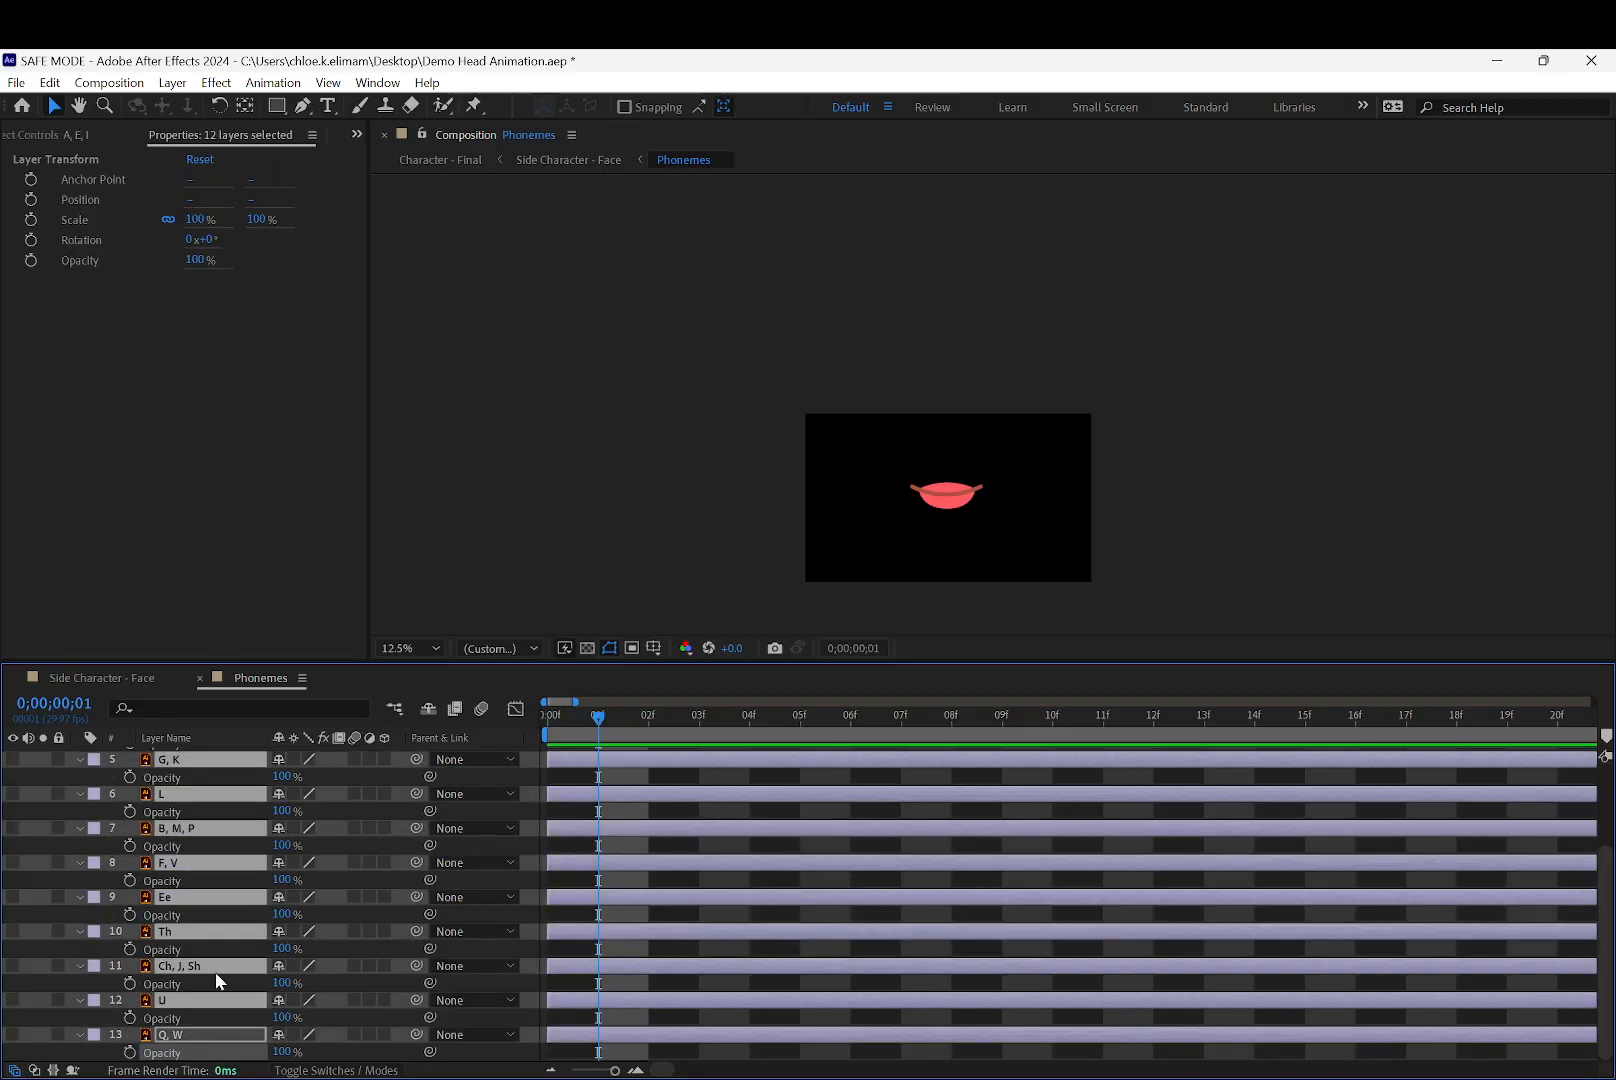
key(s)
key(s)
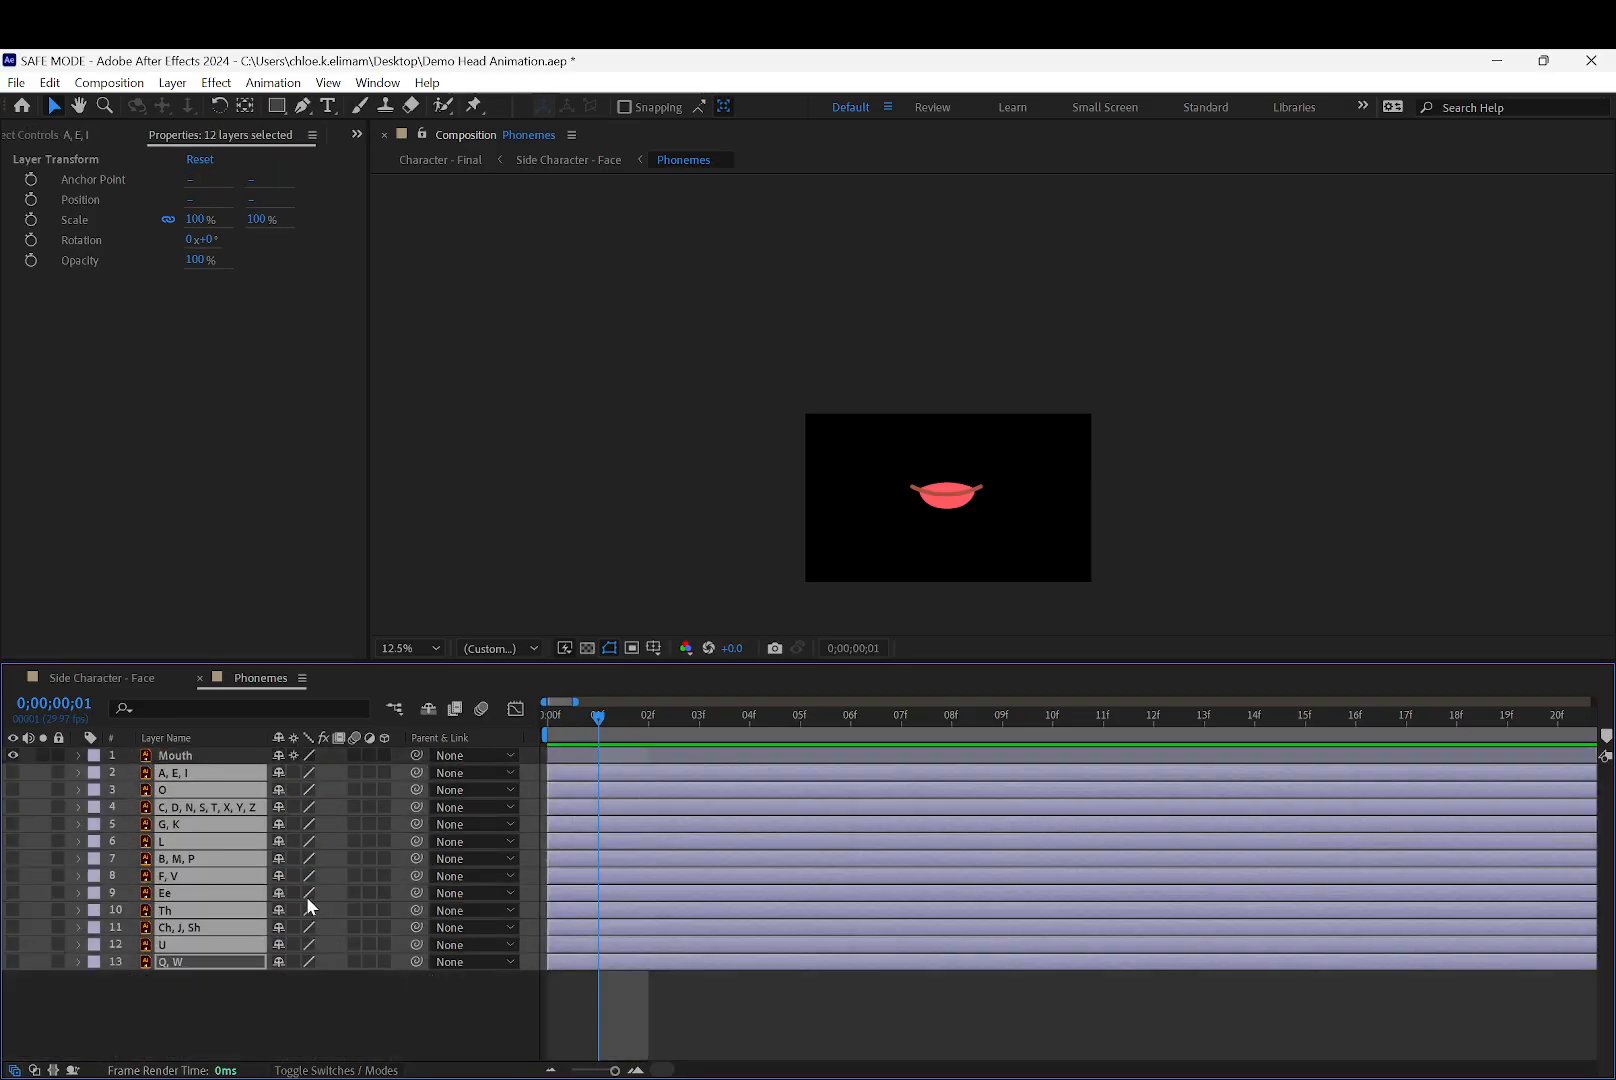
key(s)
click(306, 858)
text(115)
key(Return)
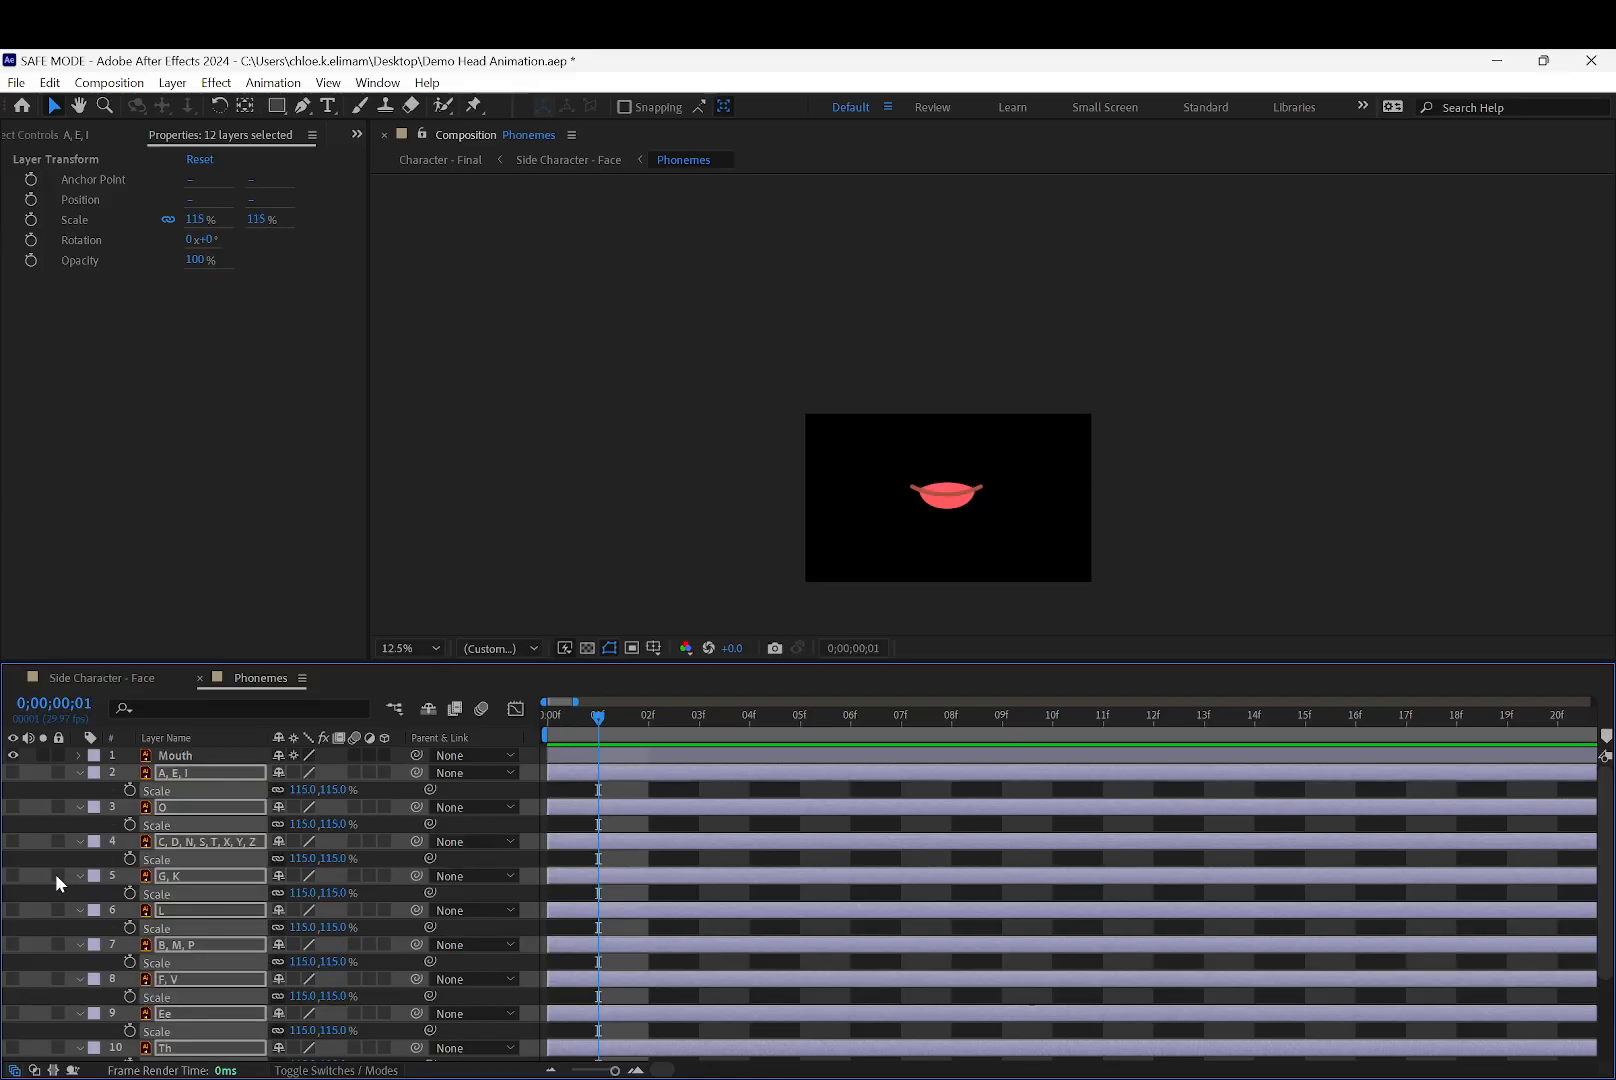
Compare the scale of the Mouth layer with that of the phoneme layers, and collapse all layers
click(201, 756)
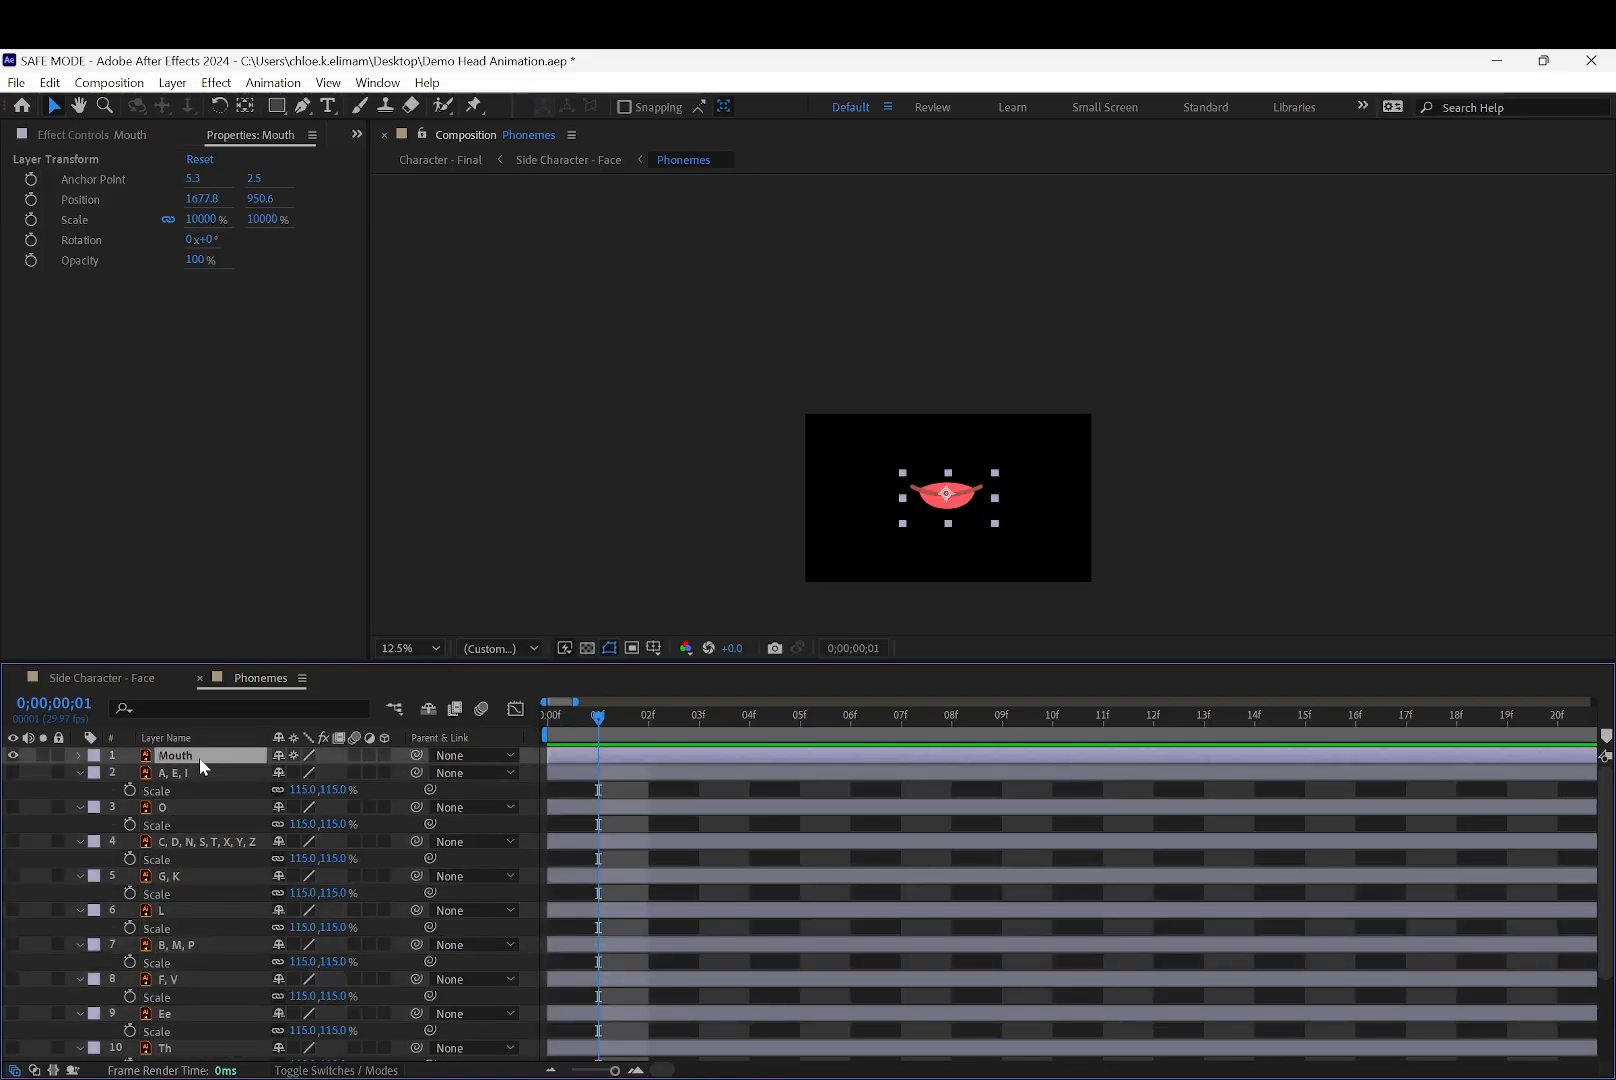
key(ctrl+a)
key(s)
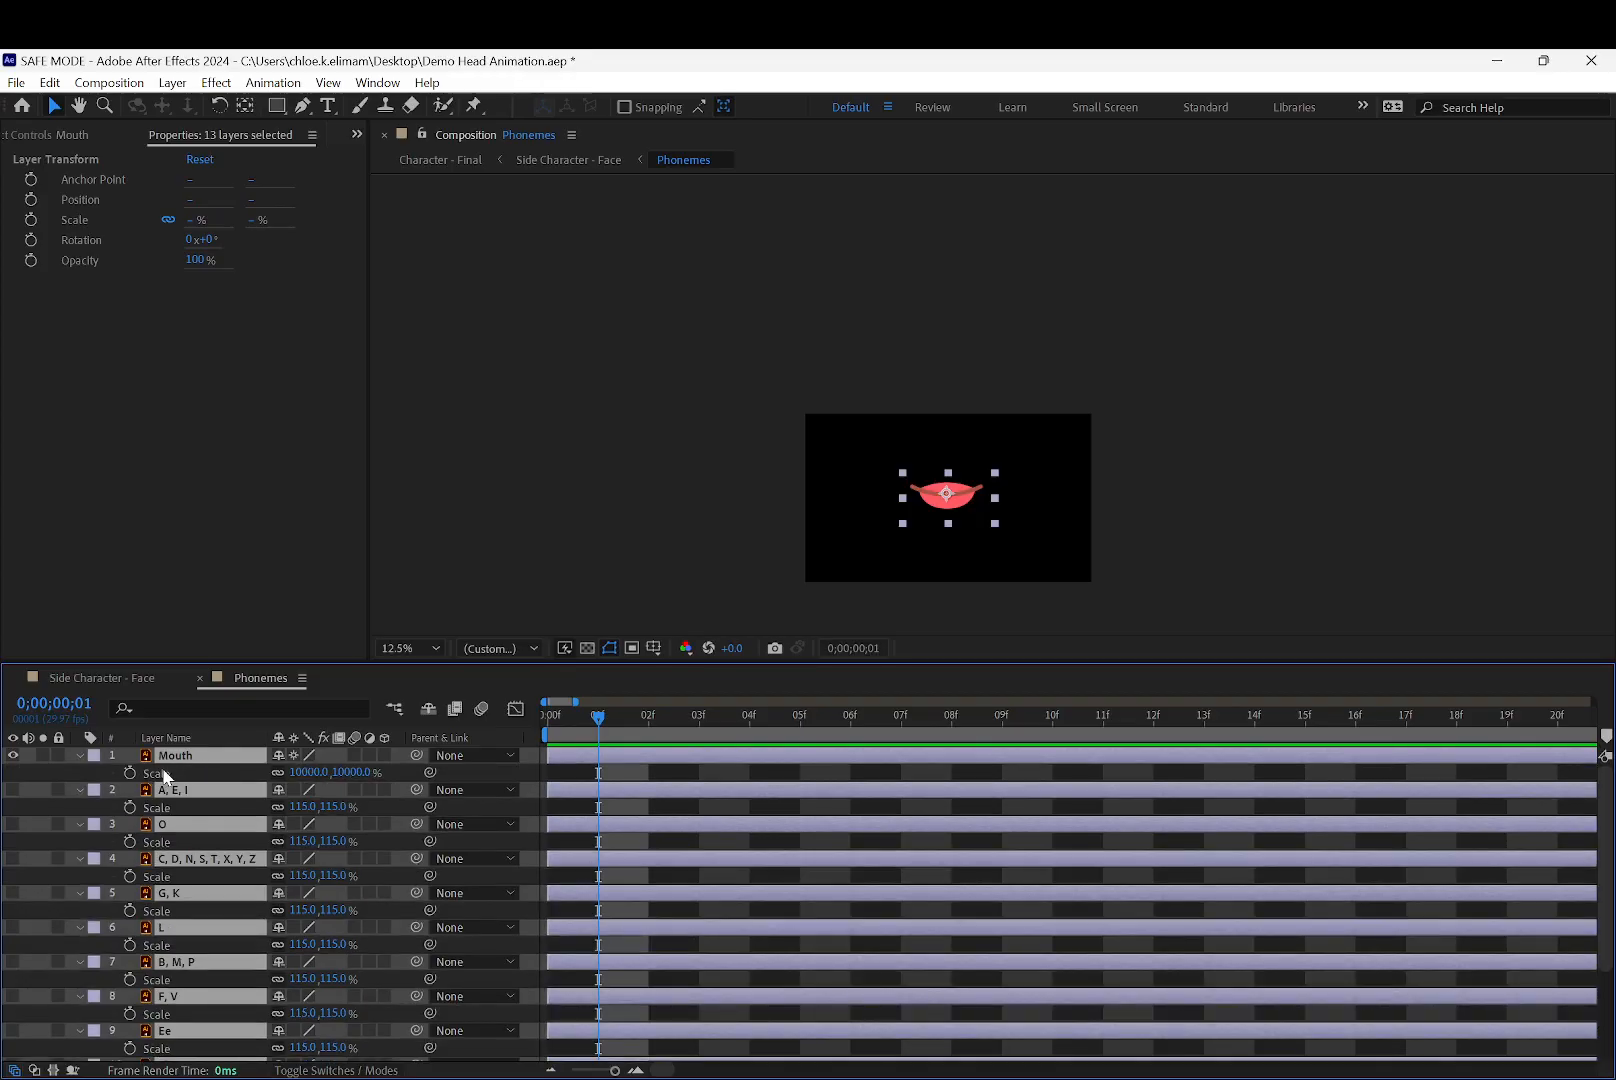
key(s)
Connect the opacities of all thirteen mouth layers in the Phonemes composition to the C < Slider > control with Duik's layer opacities connector
click(128, 680)
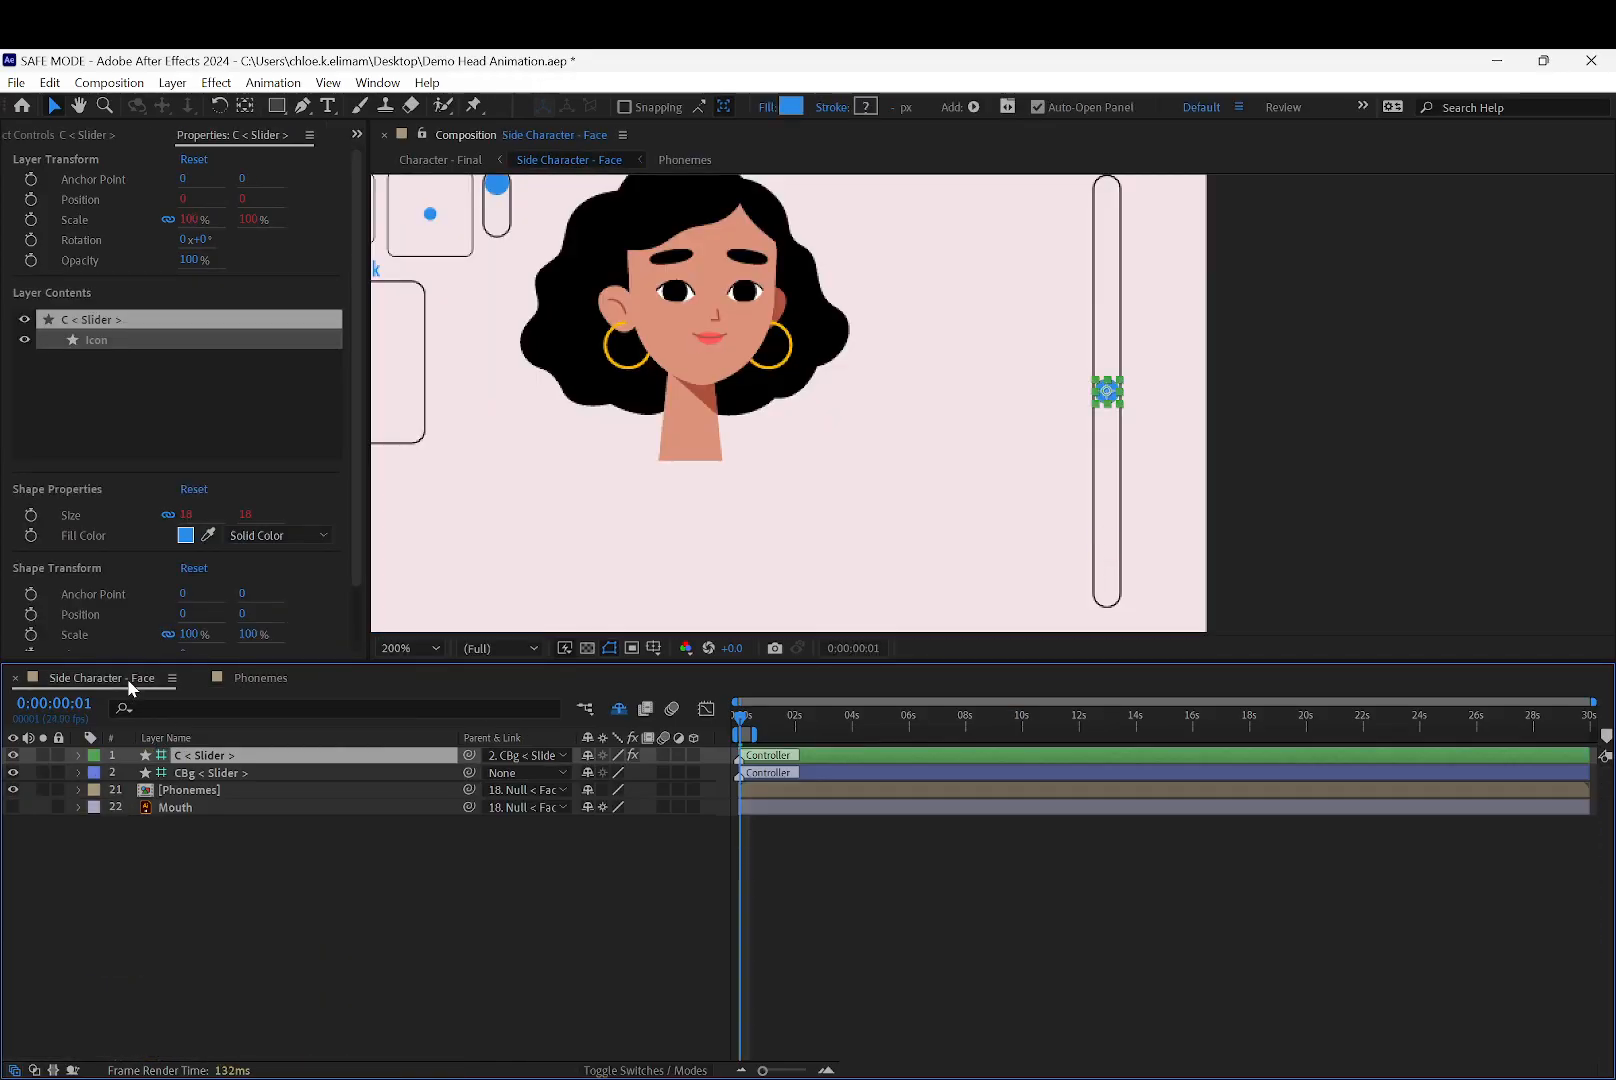
click(886, 490)
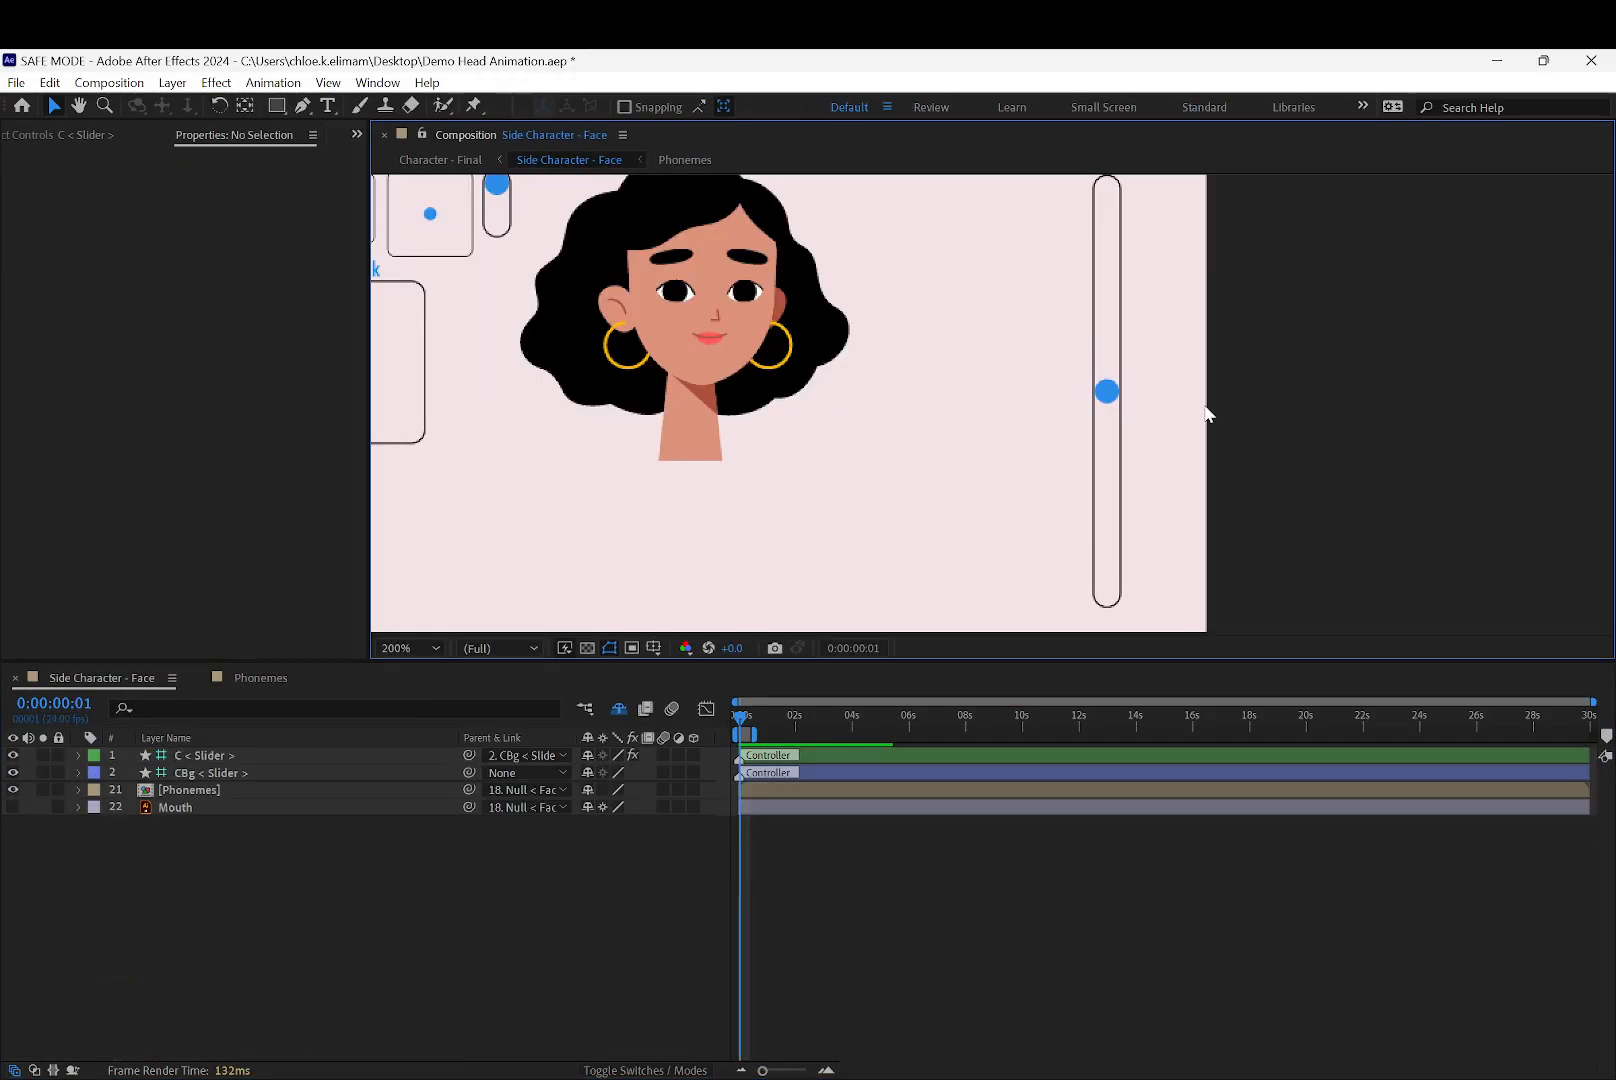
click(1108, 392)
click(356, 134)
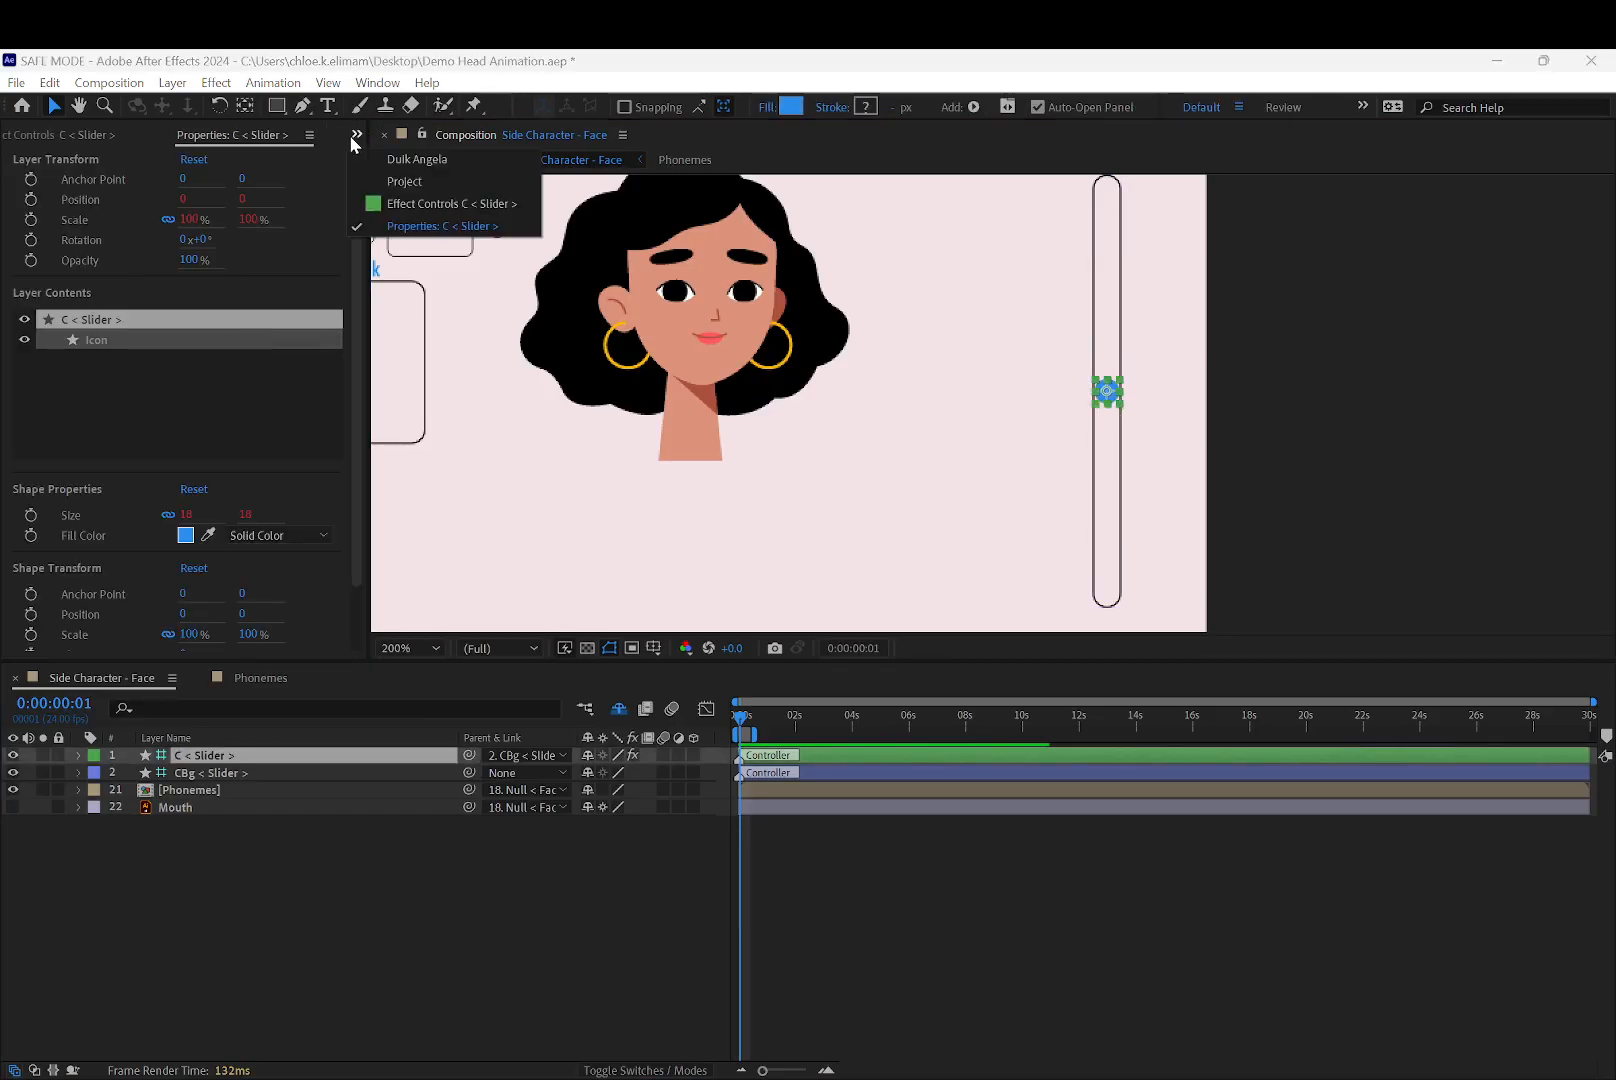
click(444, 158)
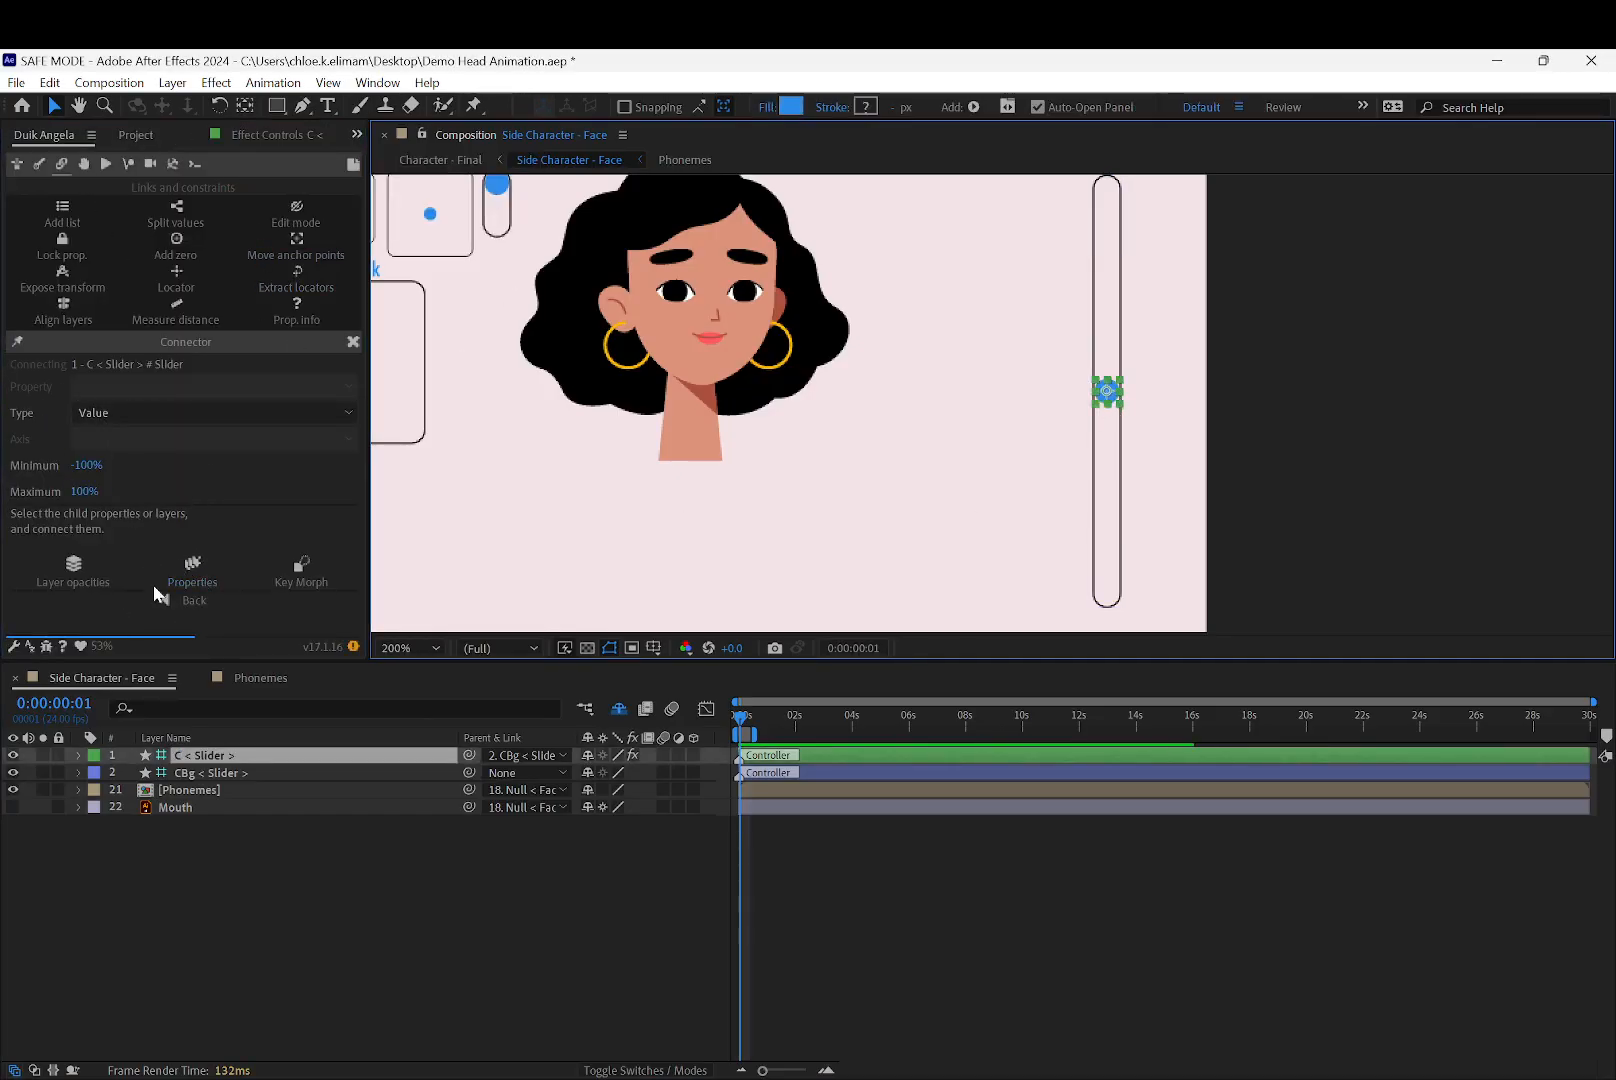
click(260, 677)
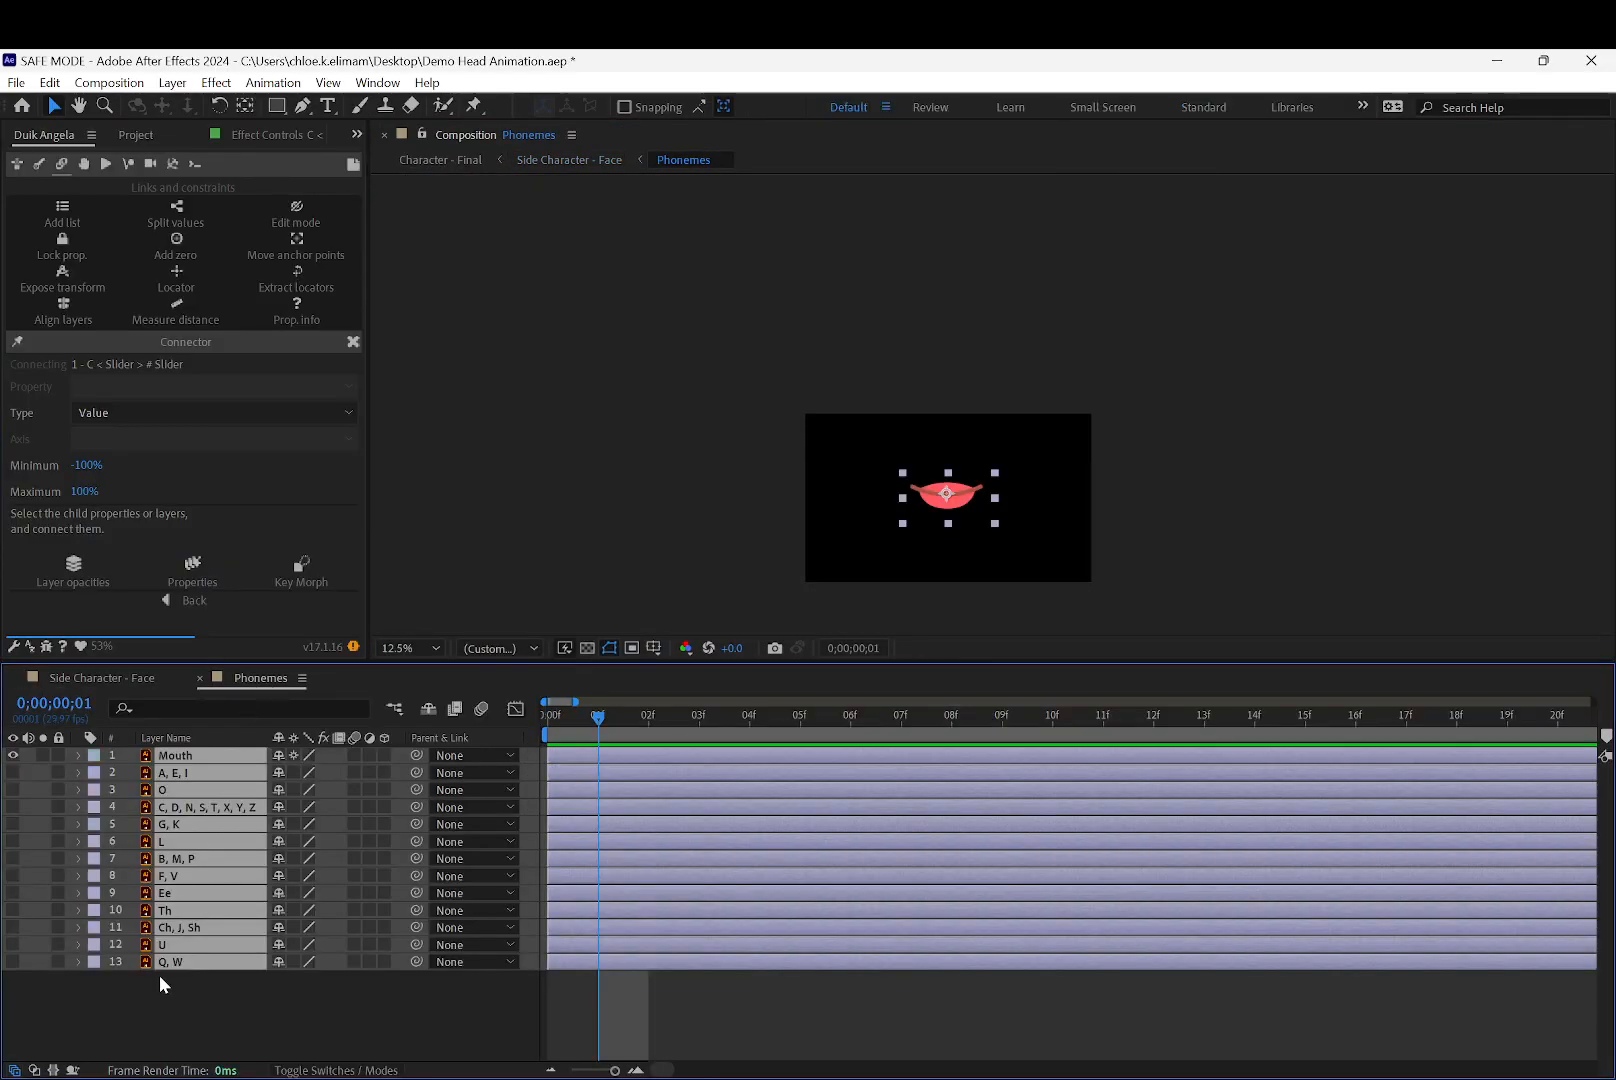
click(73, 565)
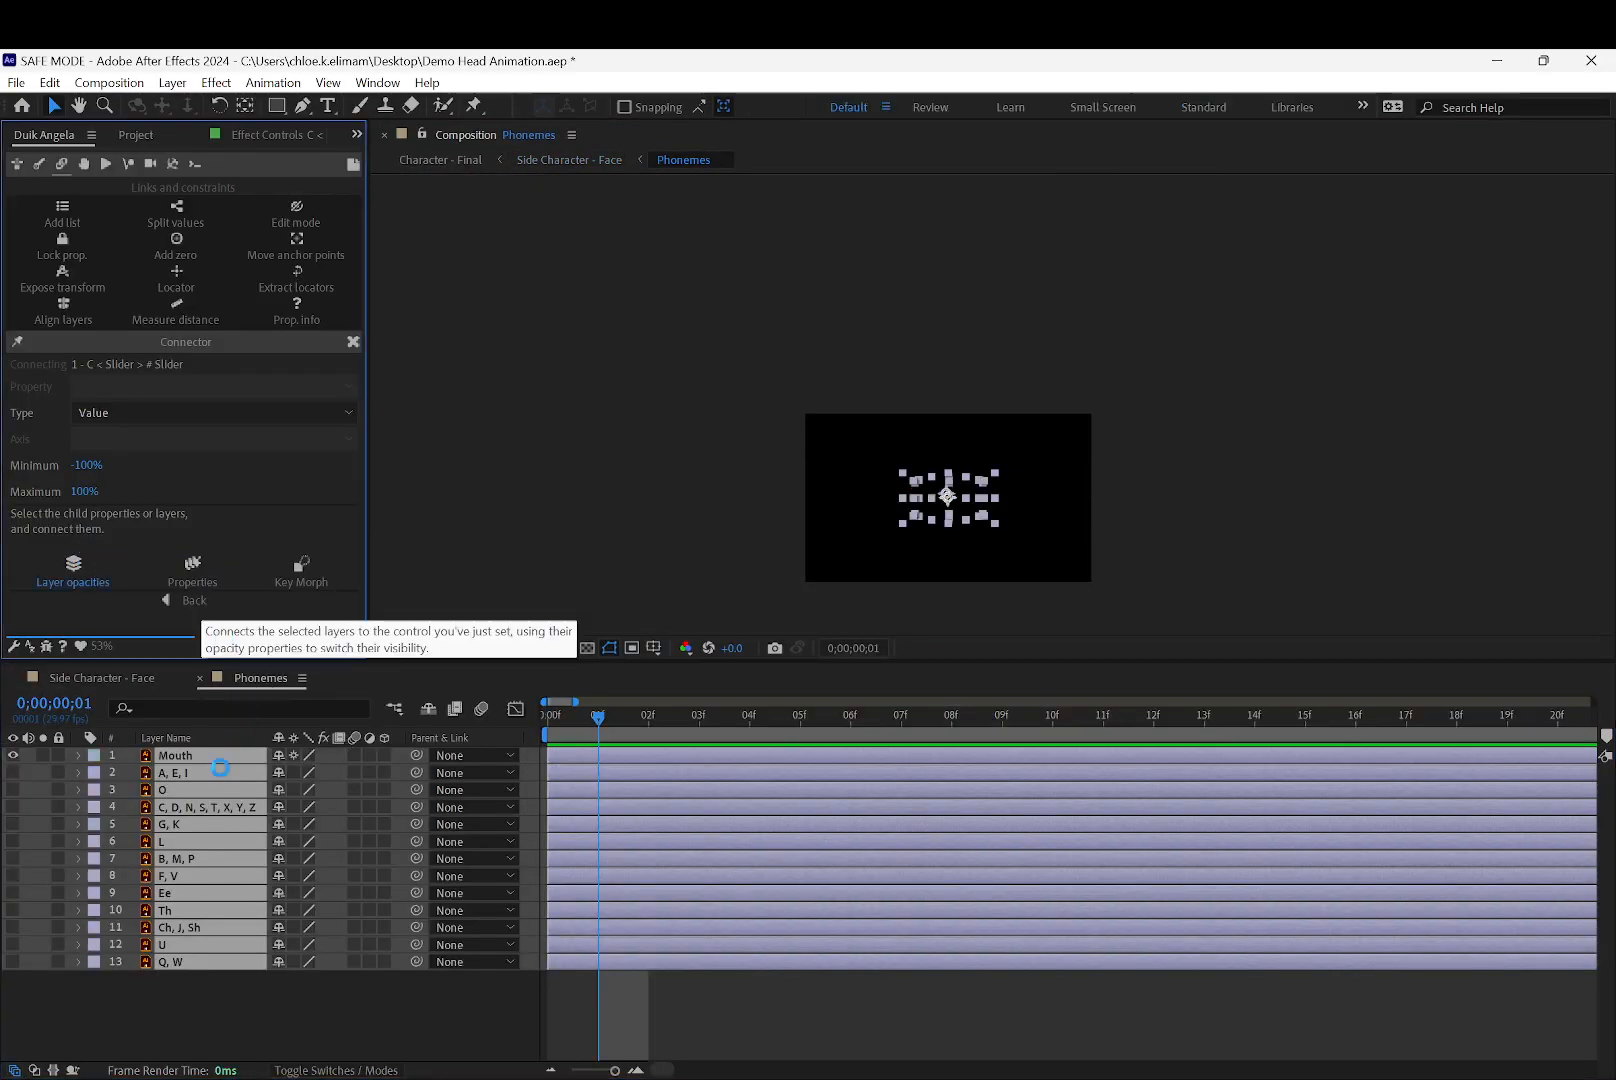
Slide the C < Slider > handle upward in Side Character - Face to preview the connected mouth shapes
click(104, 678)
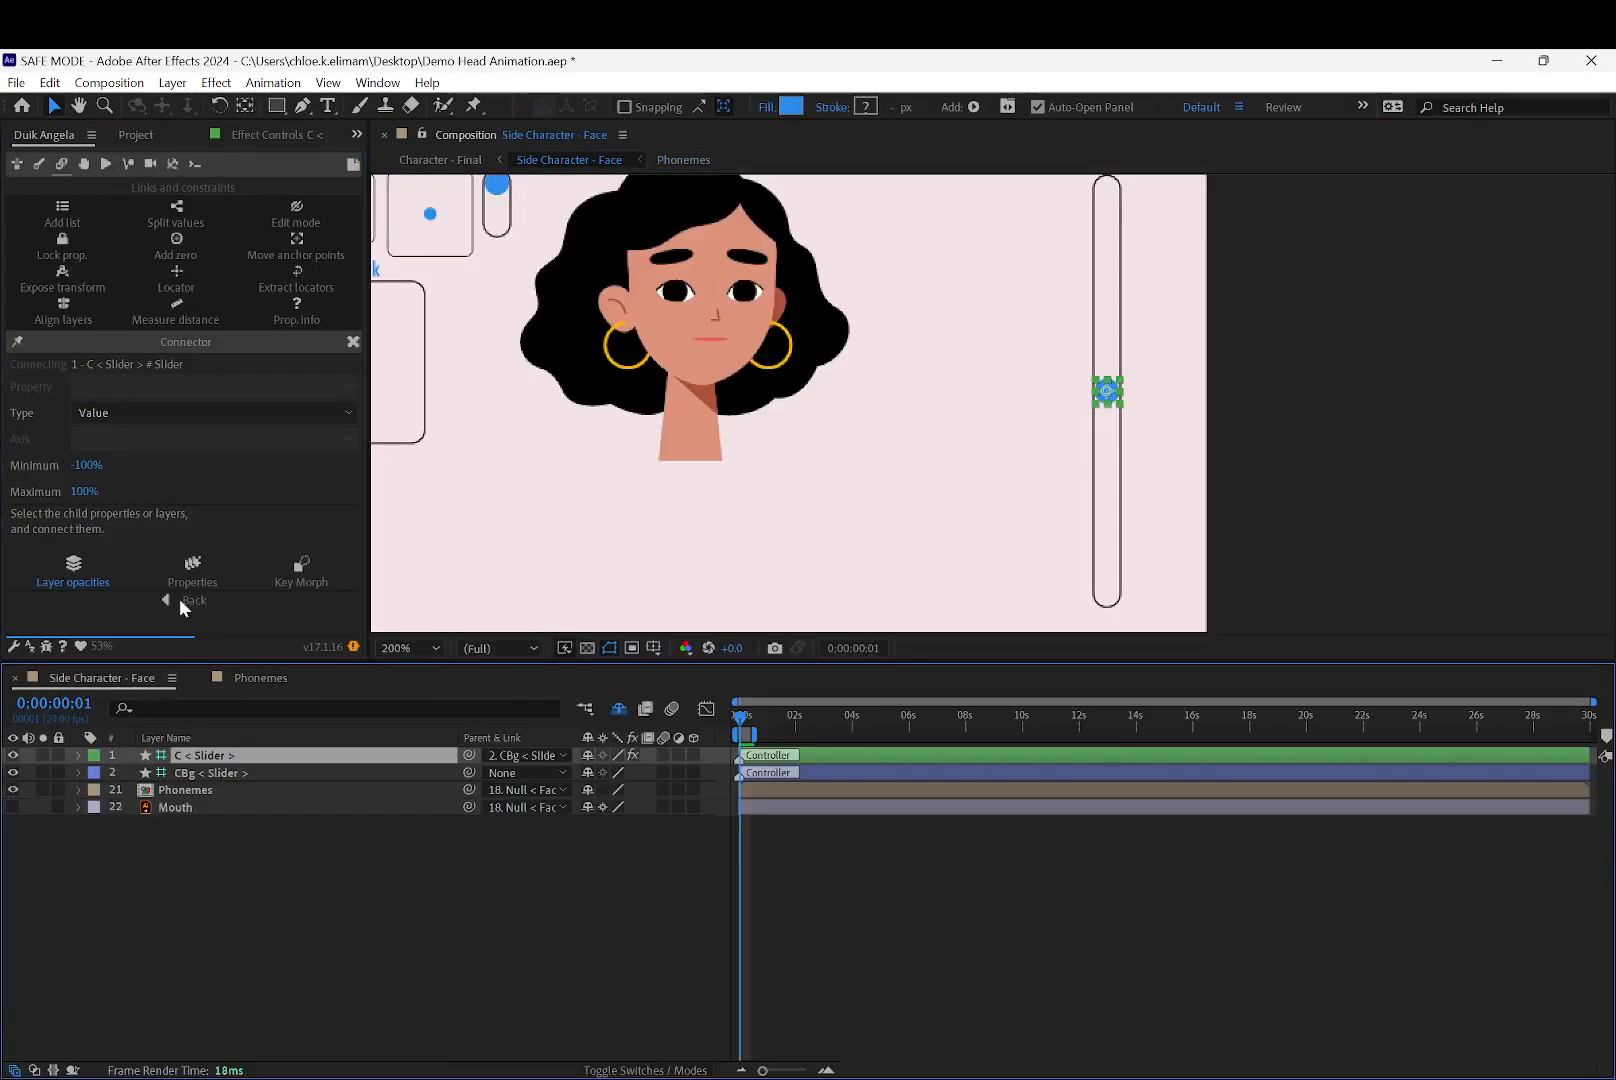
click(1161, 379)
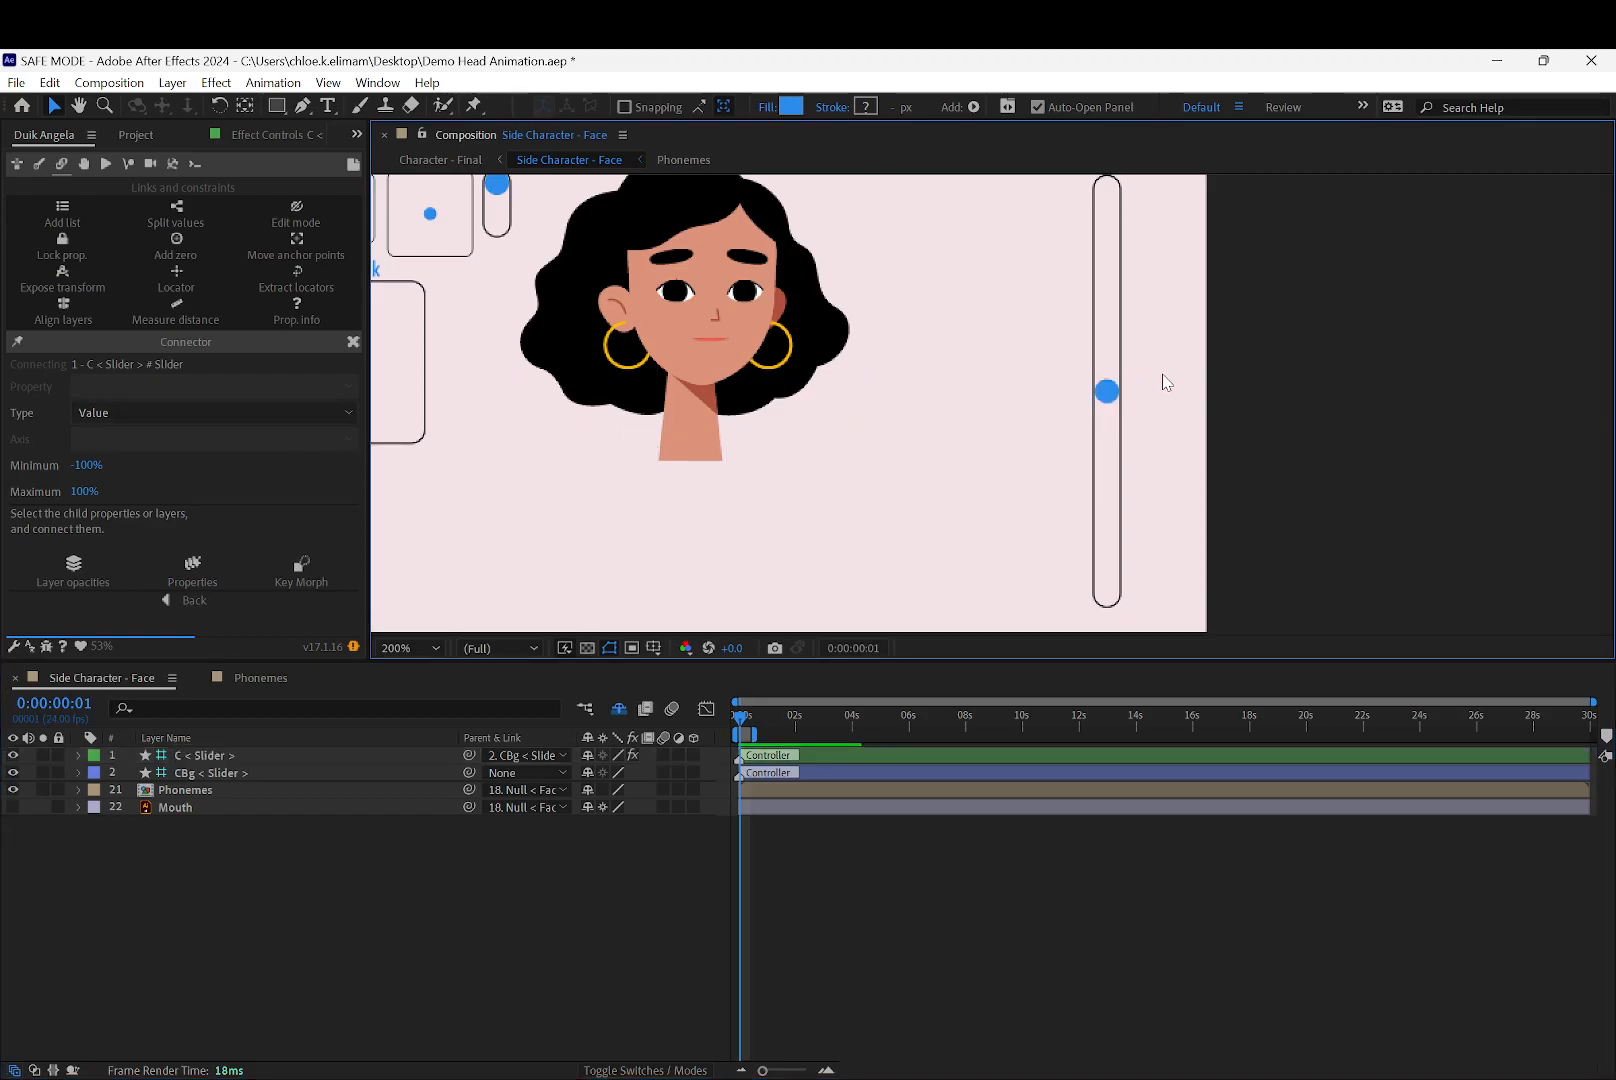
drag(1107, 386, 1107, 272)
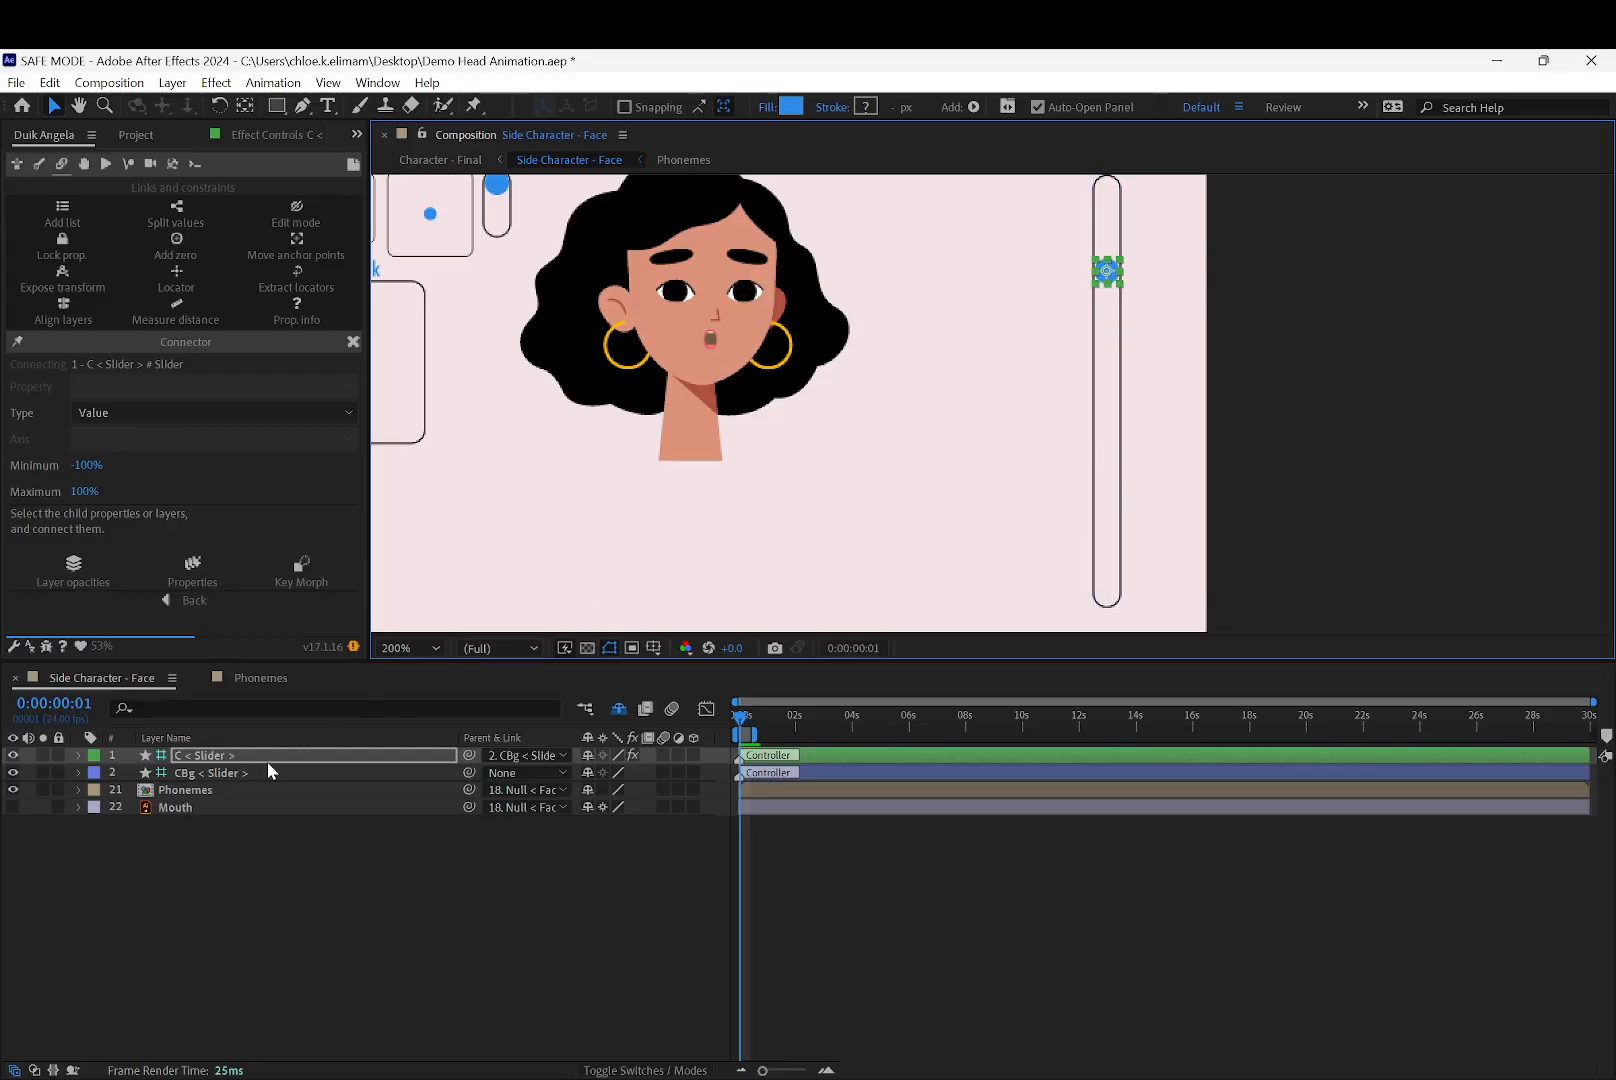
Set the horizontal scale of the Phonemes layer to 4%, keeping its proportions linked
click(214, 790)
key(s)
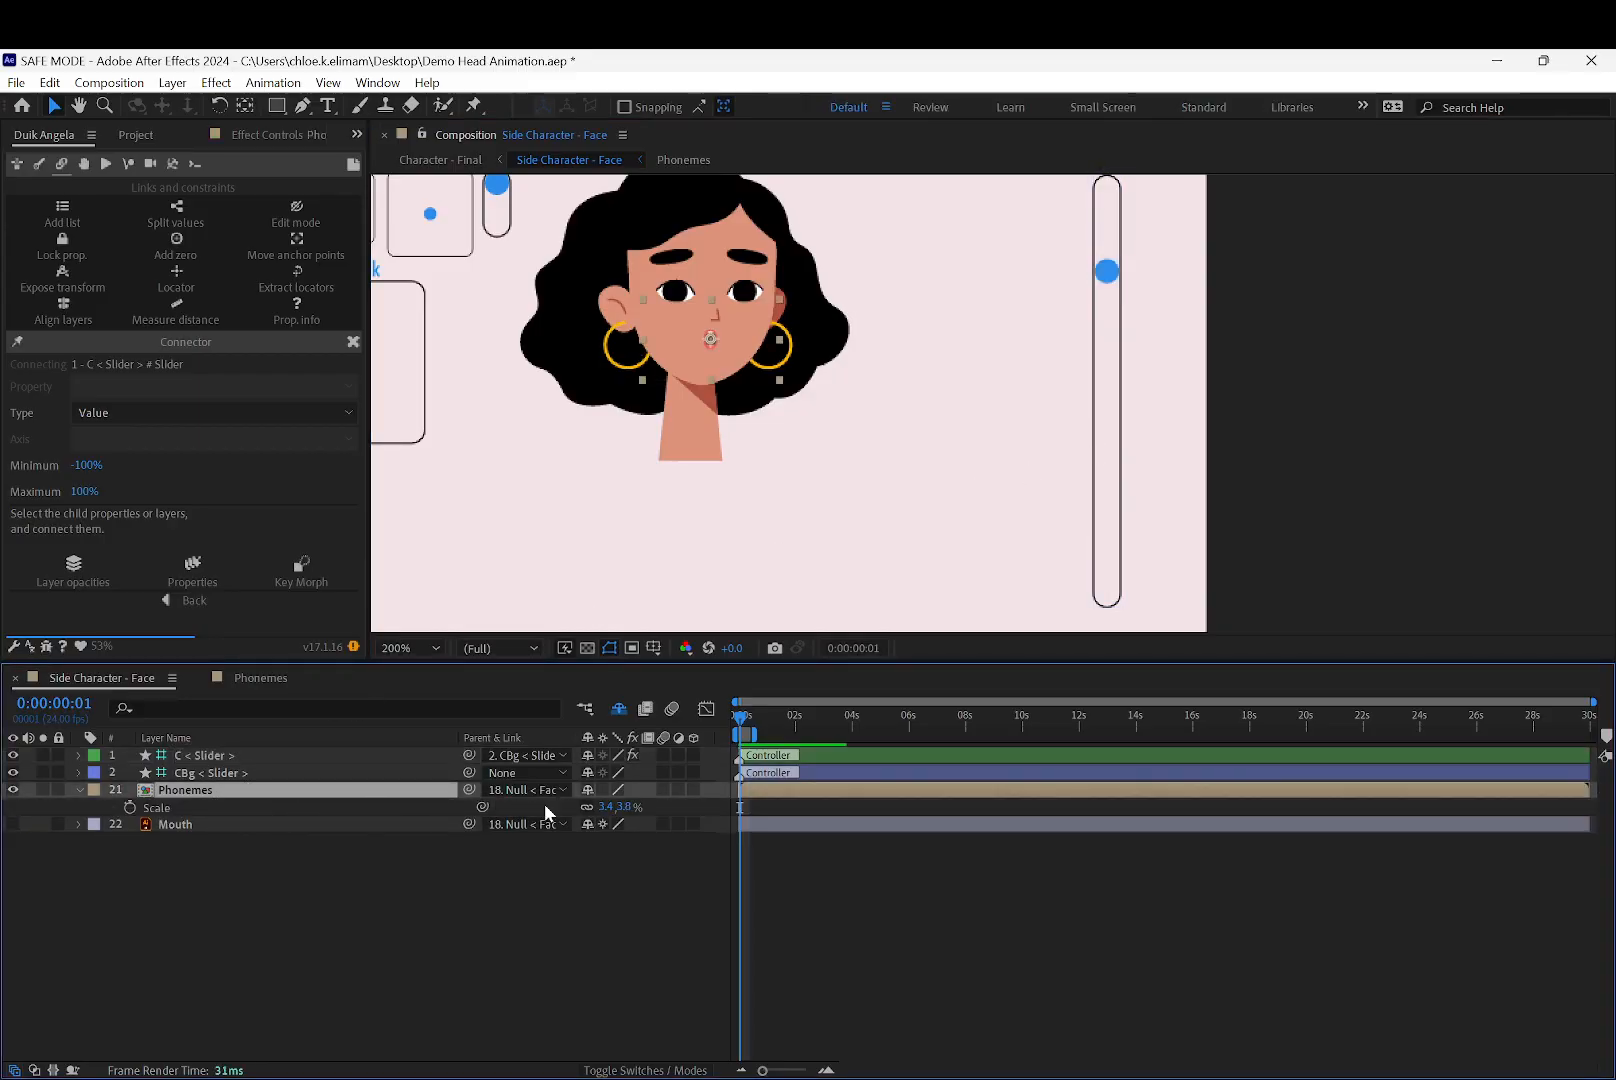
click(607, 807)
text(4)
key(Return)
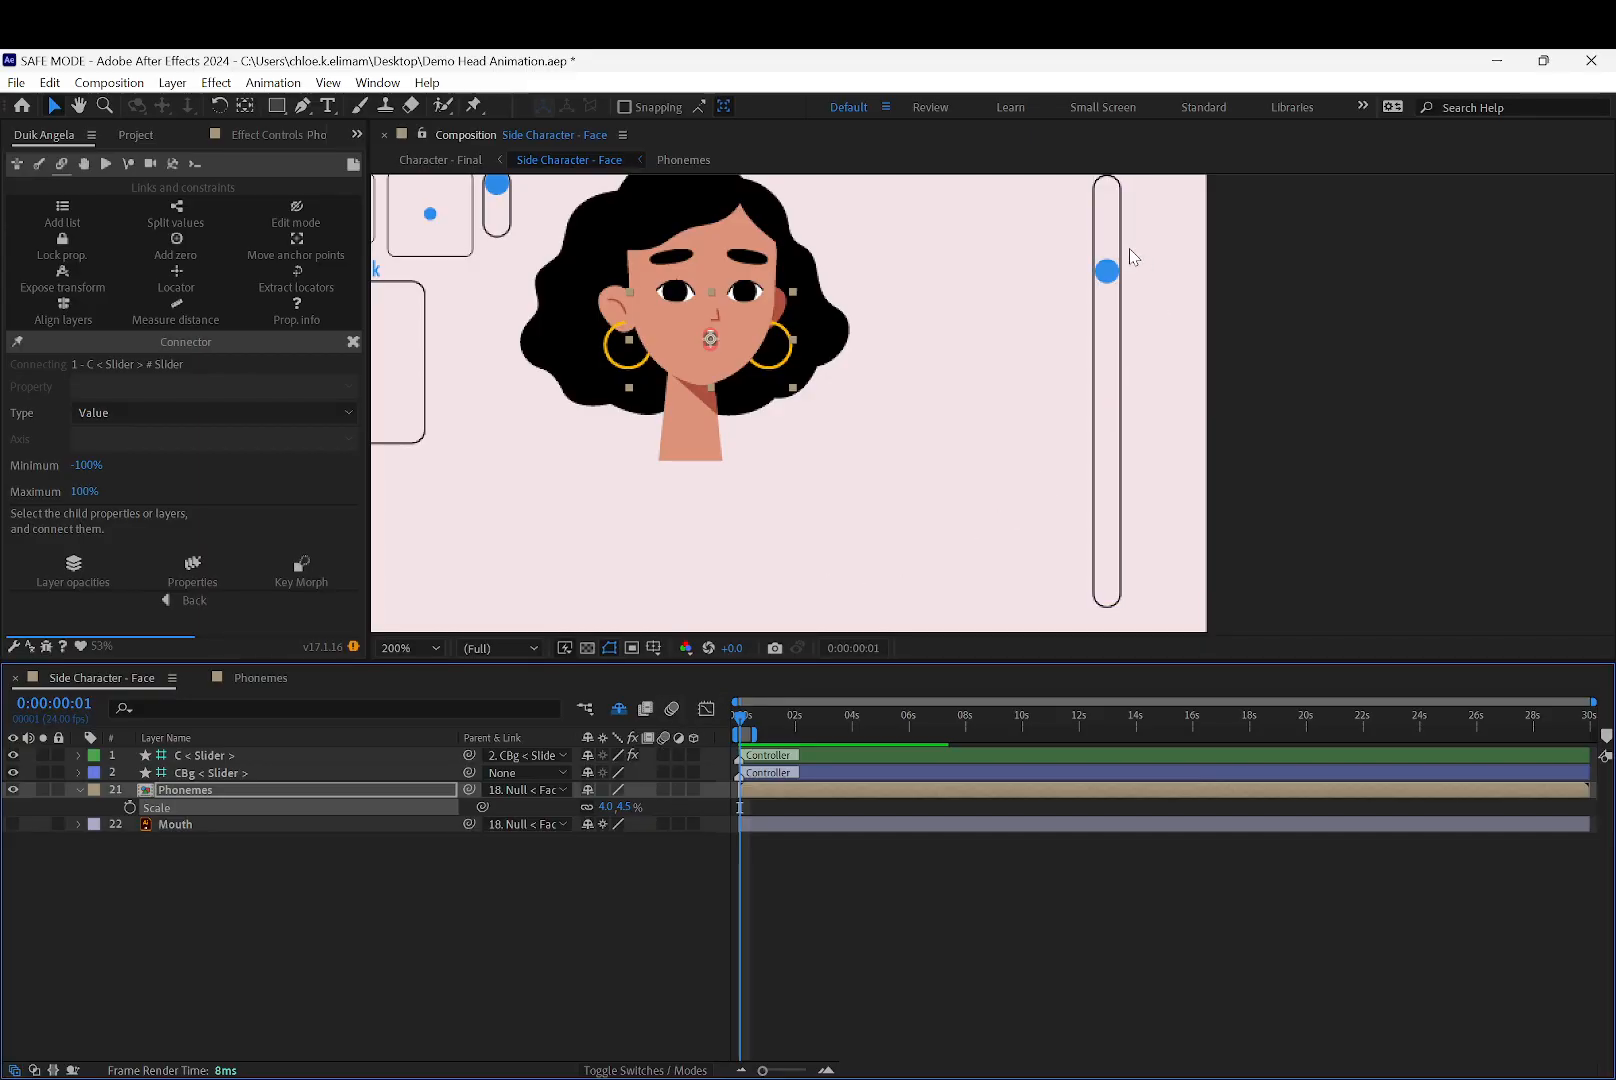
Raise the slider handle to the smiling mouth near its upper end and nudge the Phonemes layer slightly lower on the face
click(1103, 284)
drag(1105, 249, 1105, 218)
key(ctrl+z)
click(1259, 263)
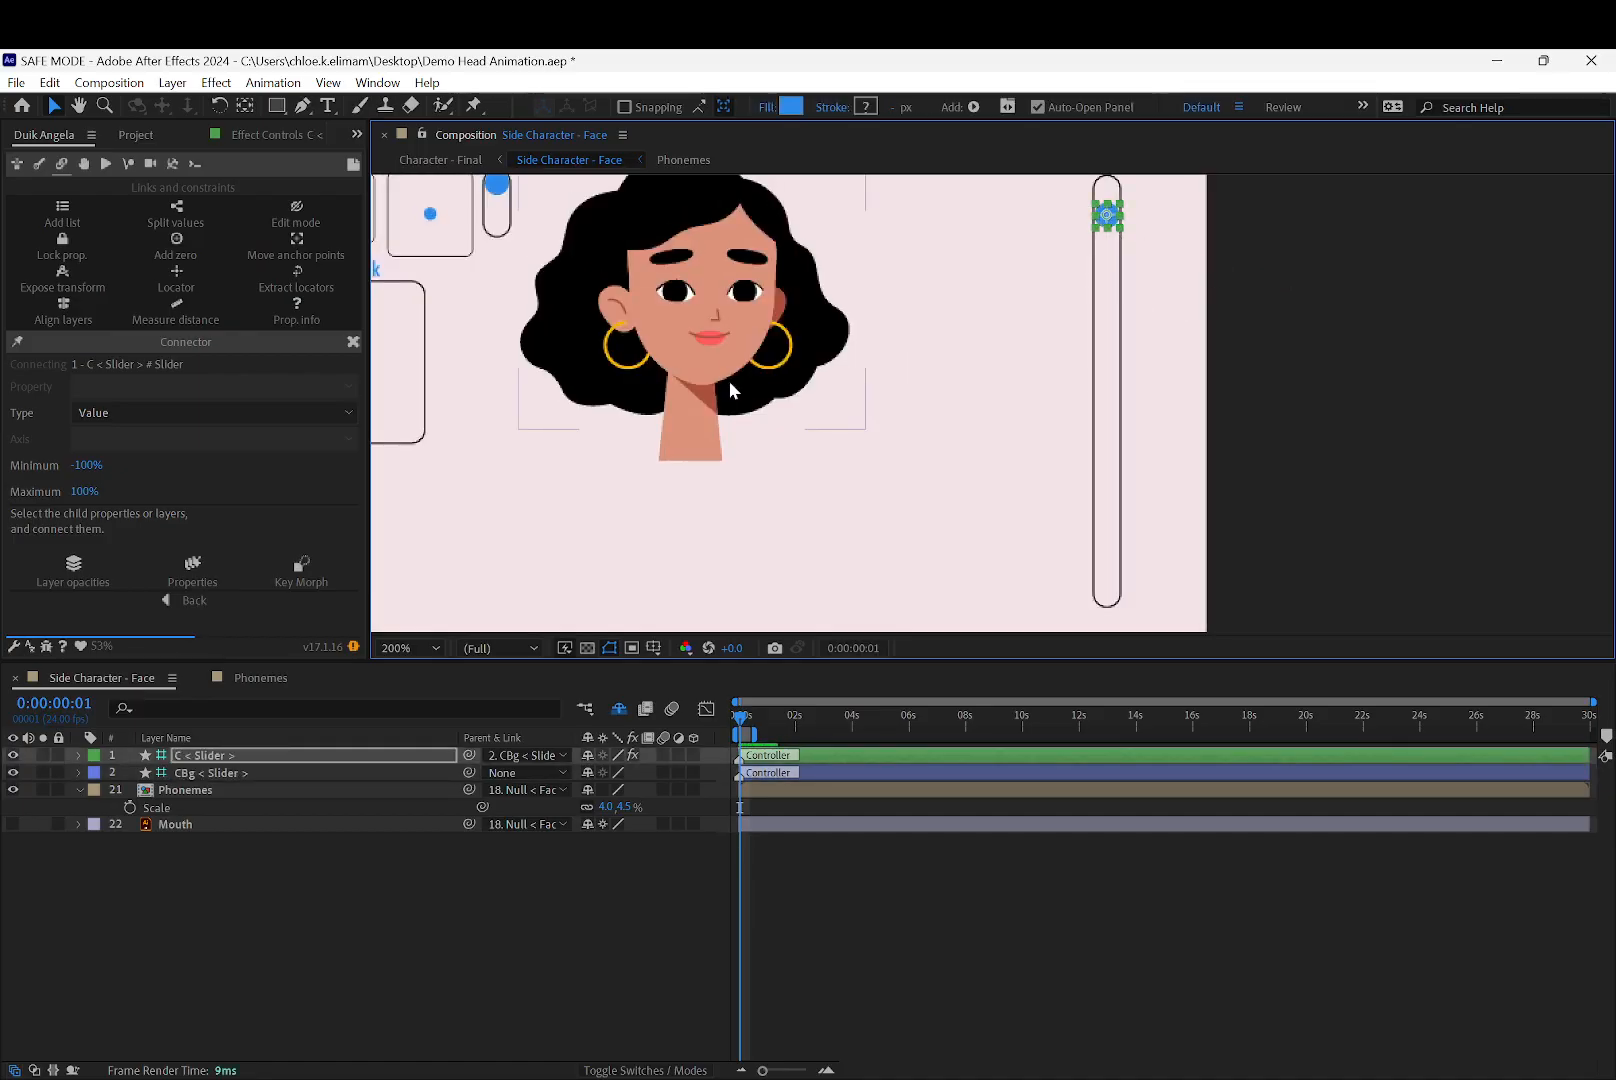
click(713, 348)
key(Return)
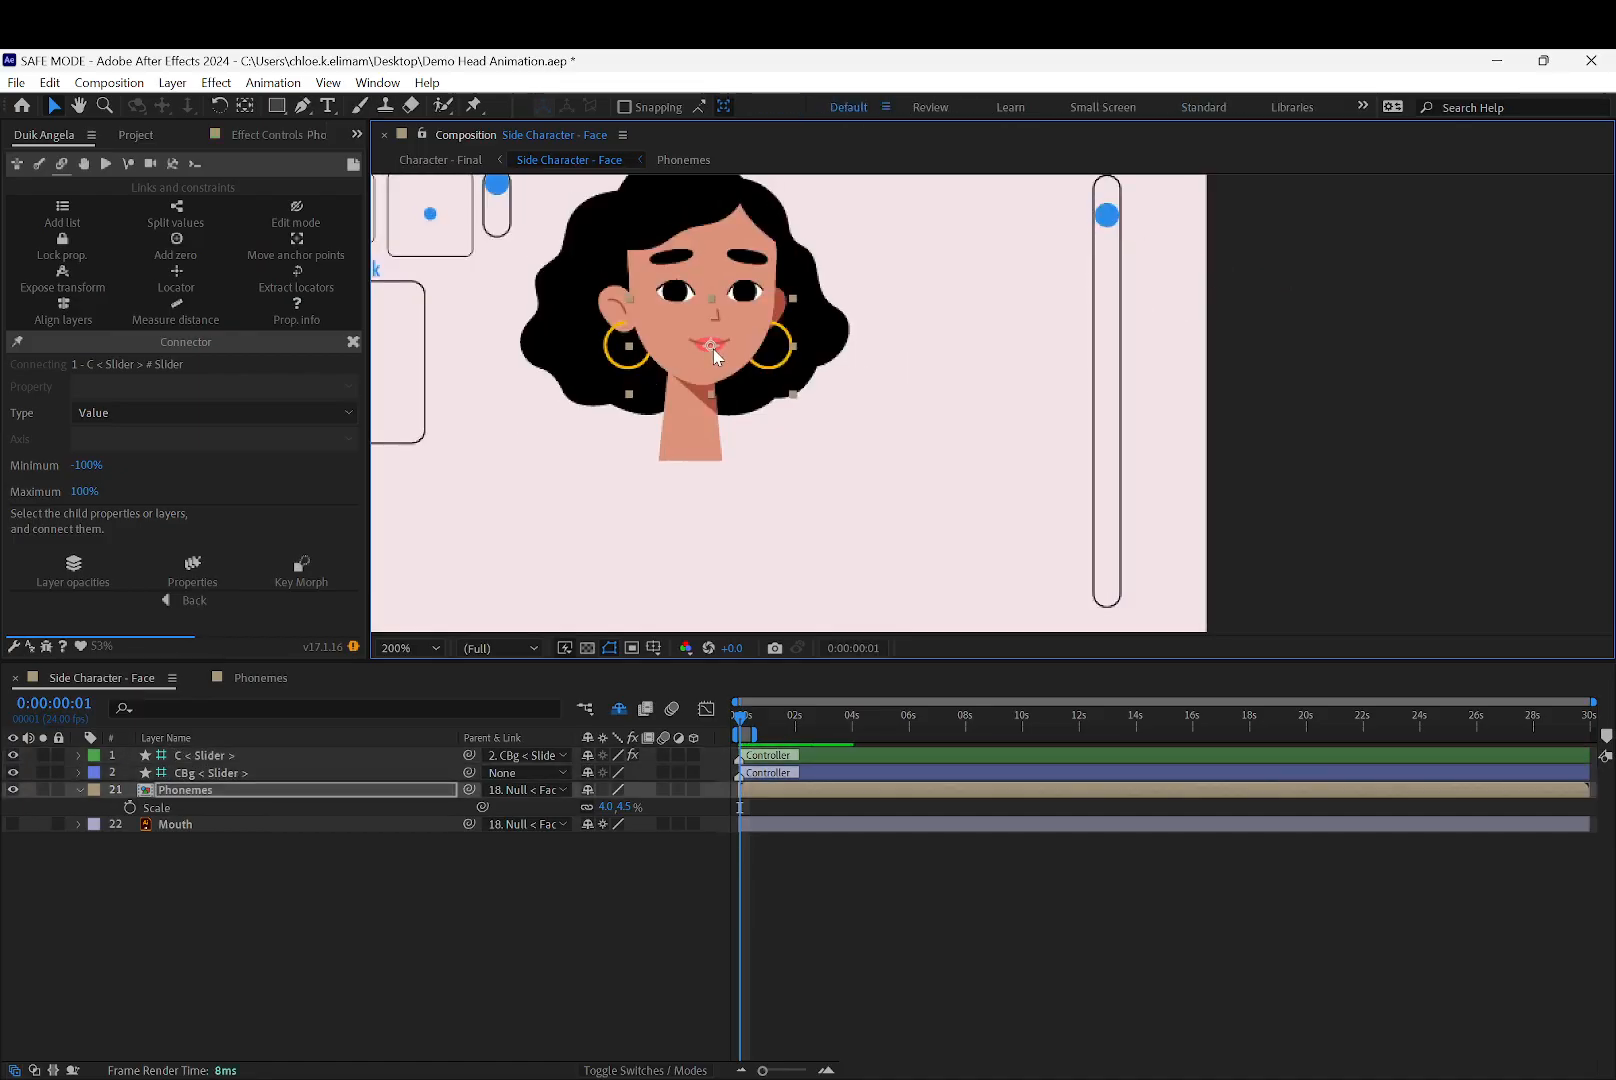
click(1024, 231)
Mark the original Mouth layer as shy to hide it from the Side Character - Face layer list
scroll(1057, 285, down, 2)
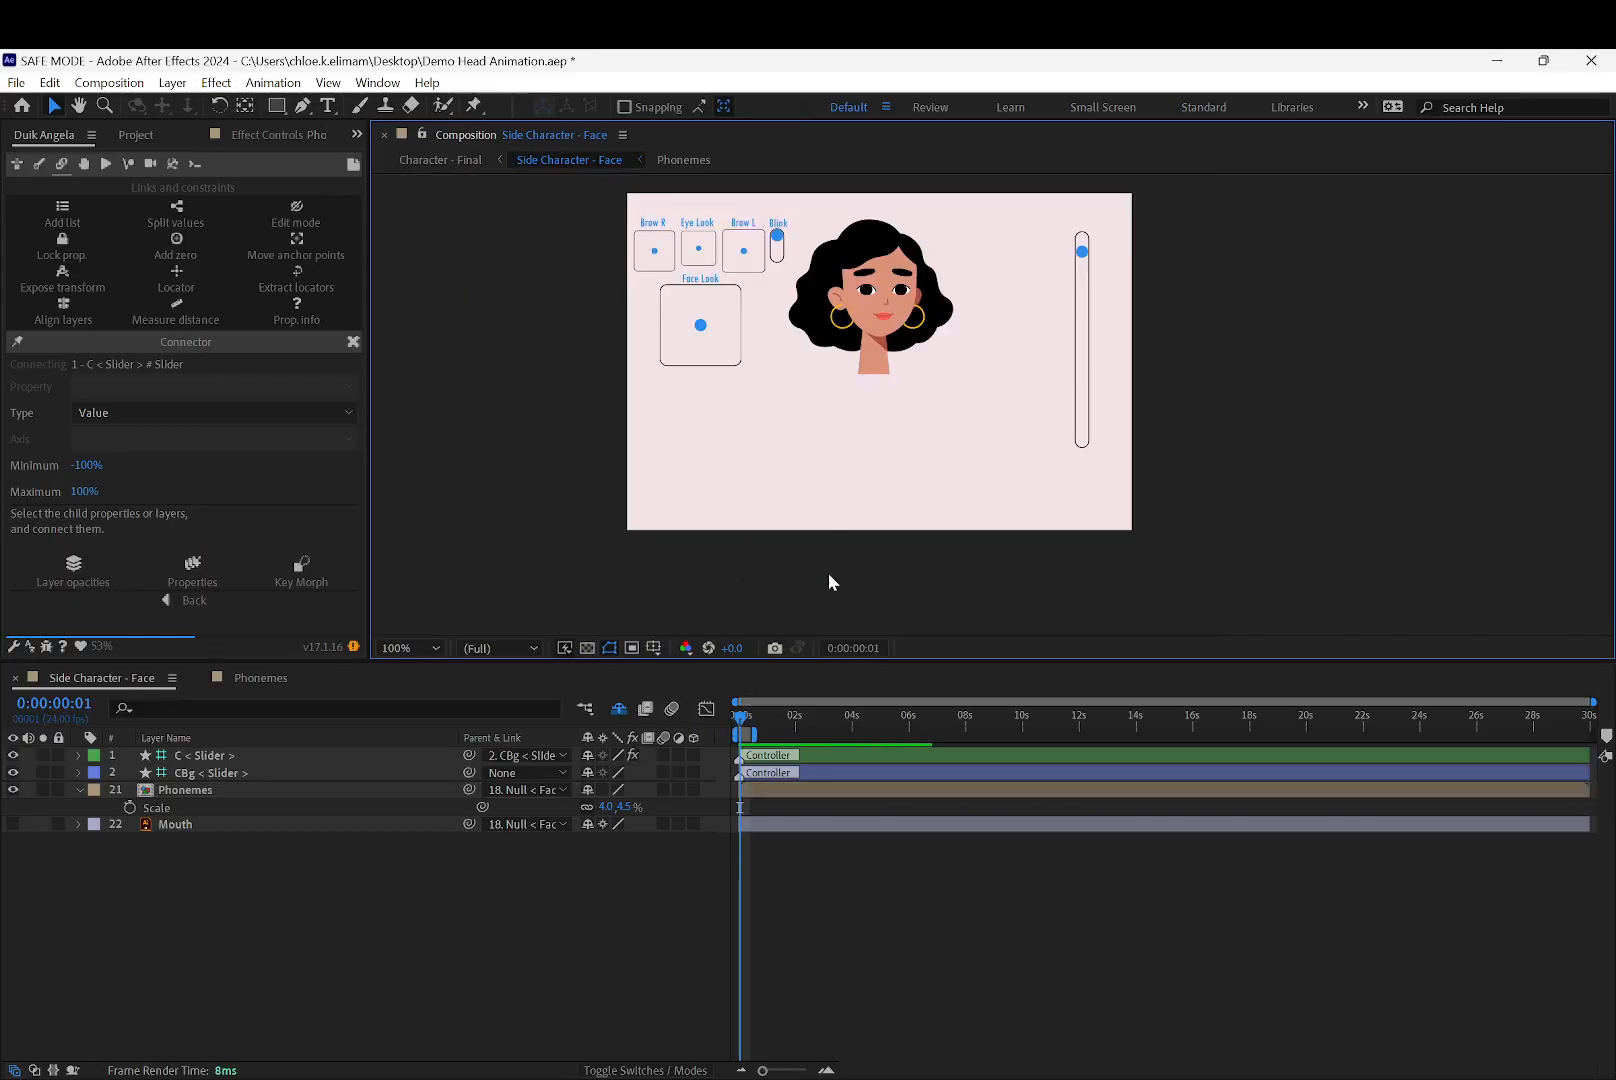
click(228, 830)
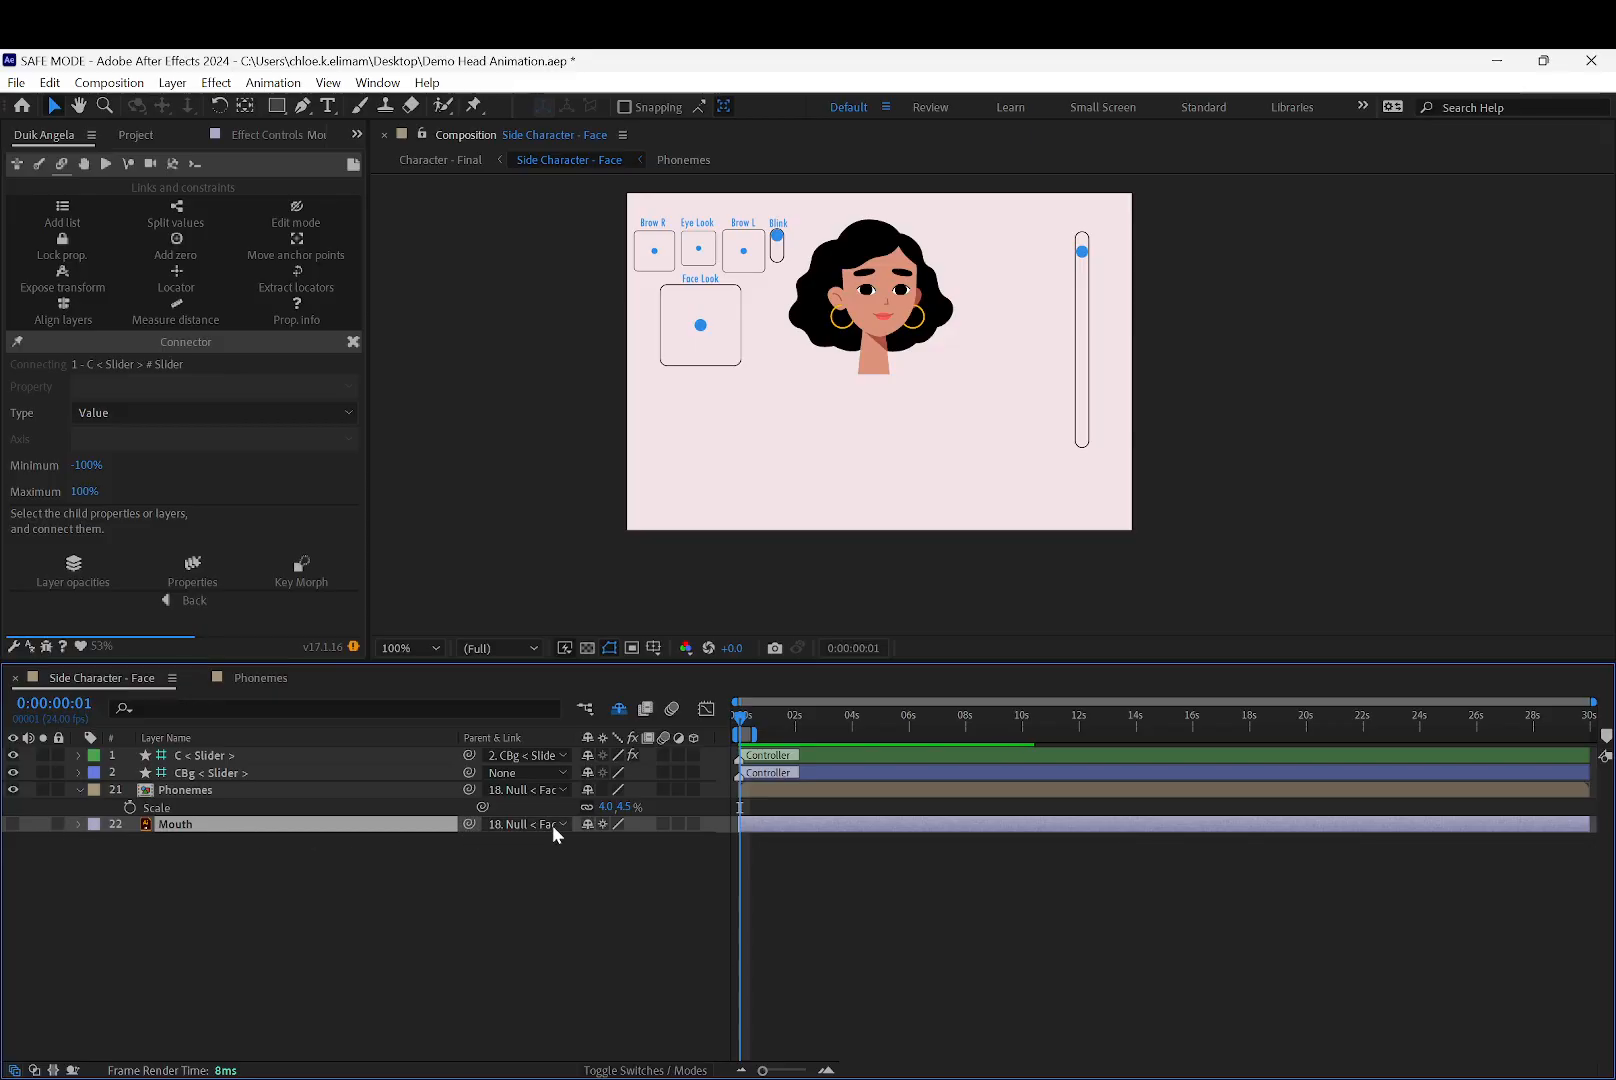
click(588, 822)
Rename the slider background layer to CBg < Phonemes > and copy the word Phonemes
click(198, 789)
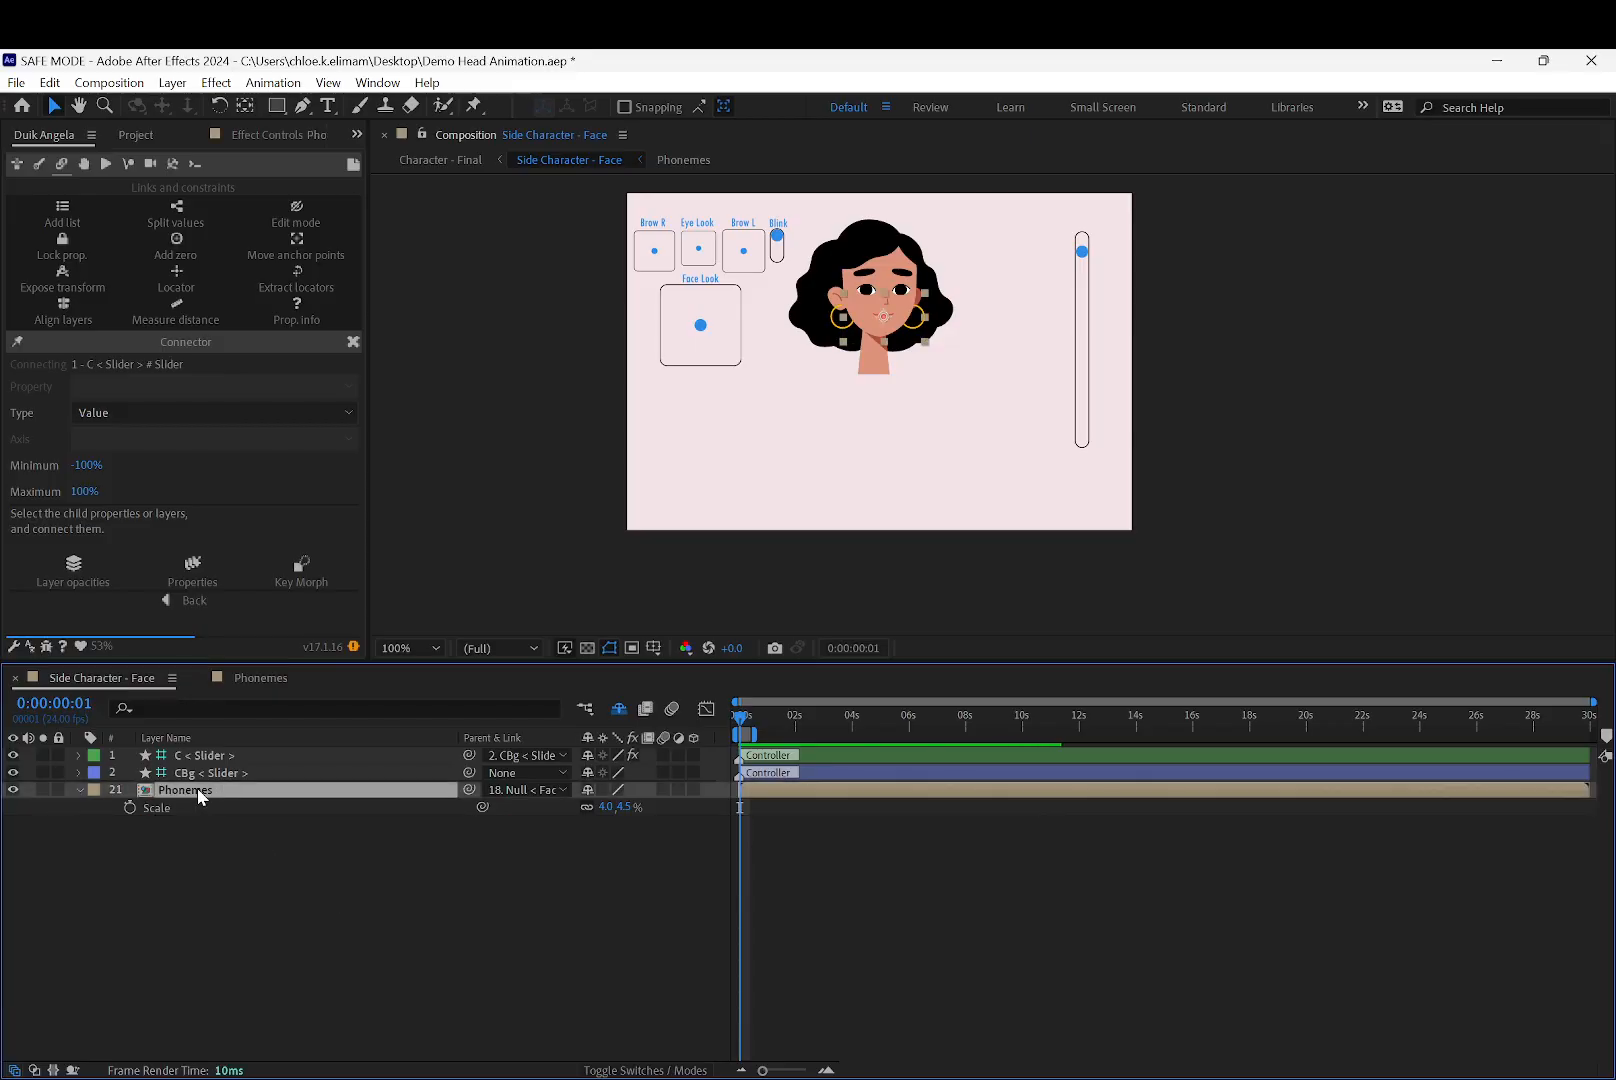
key(Return)
click(204, 774)
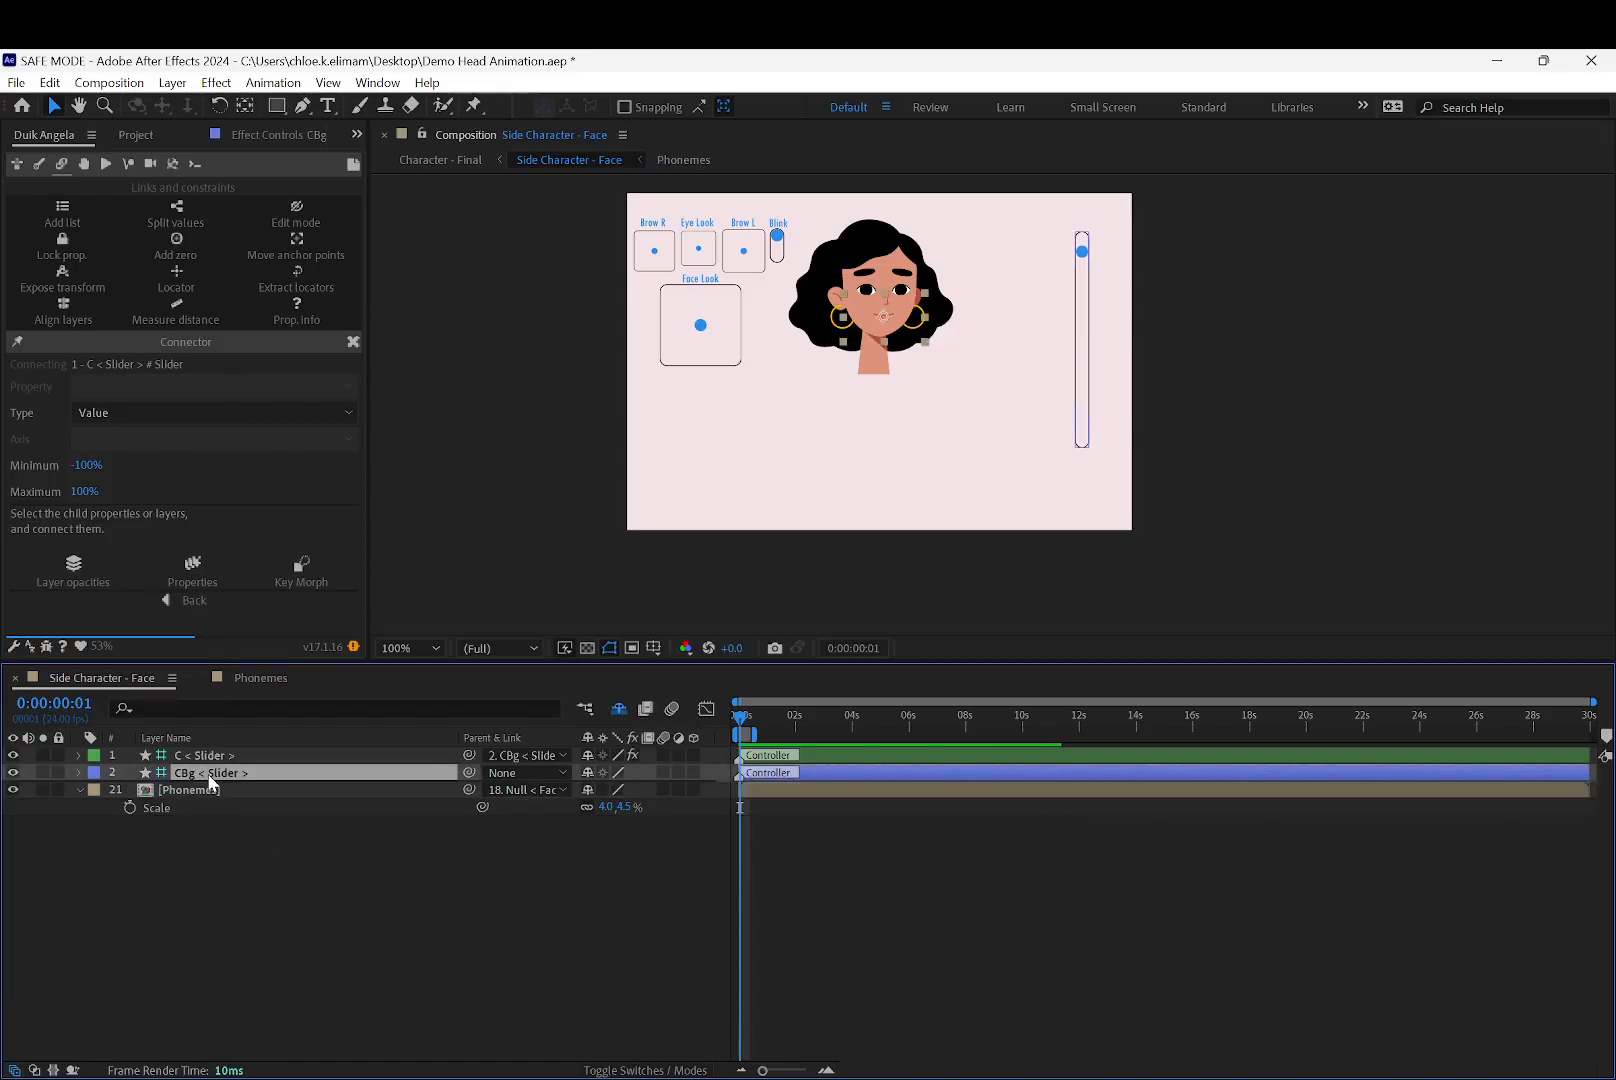
key(Return)
double_click(208, 772)
text(Phonemes)
double_click(194, 768)
key(ctrl+c)
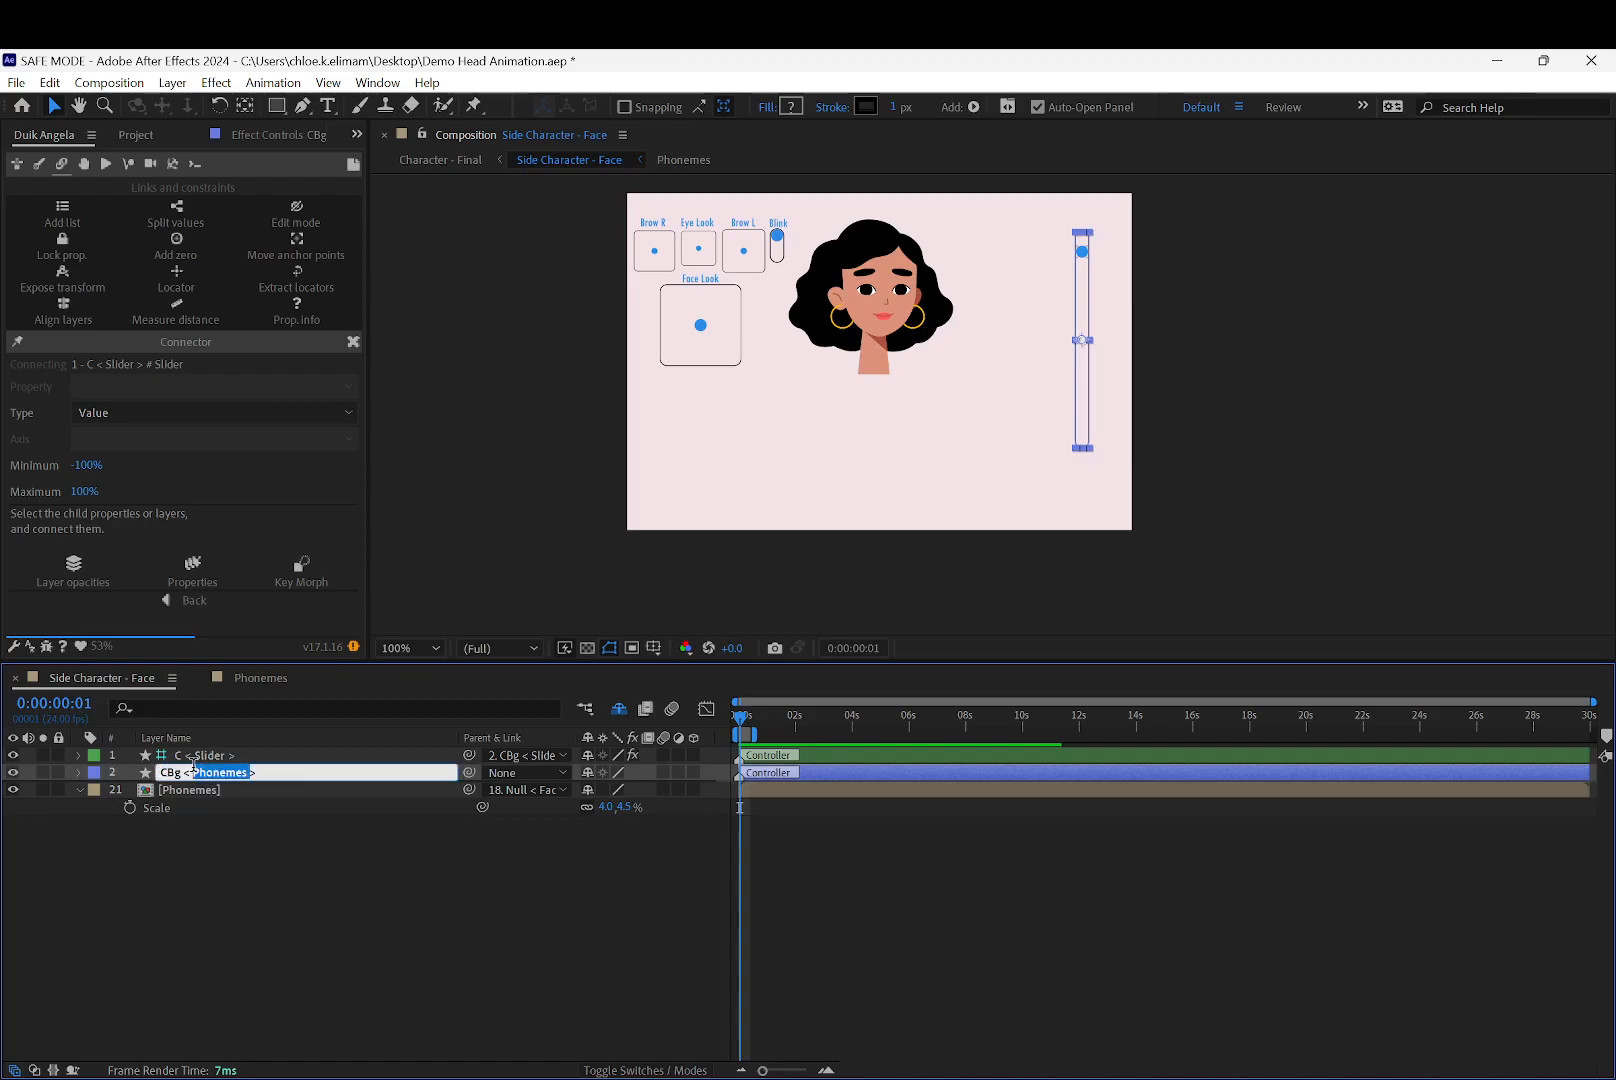
Rename the slider handle layer to C < Phonemes > using the copied word
click(222, 756)
key(Return)
click(184, 753)
double_click(184, 753)
key(ctrl+v)
click(8, 866)
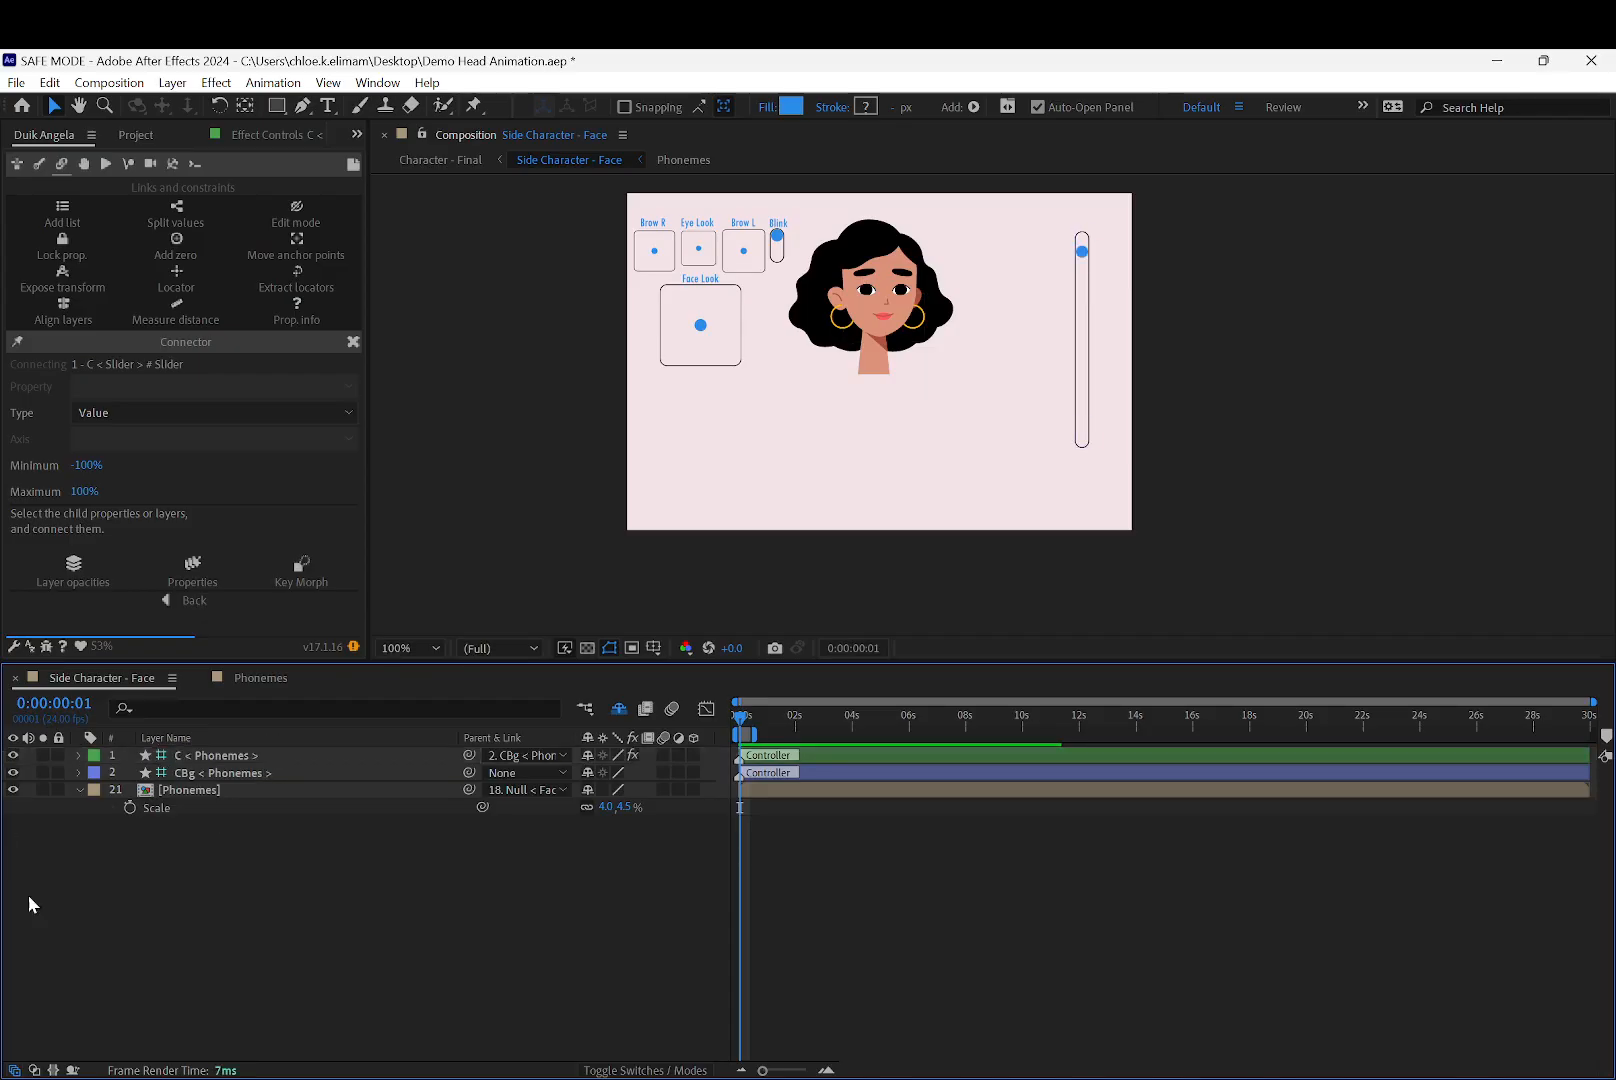
Collapse the scale property of the Phonemes composition layer and mark the layer as shy
click(217, 791)
key(s)
click(362, 823)
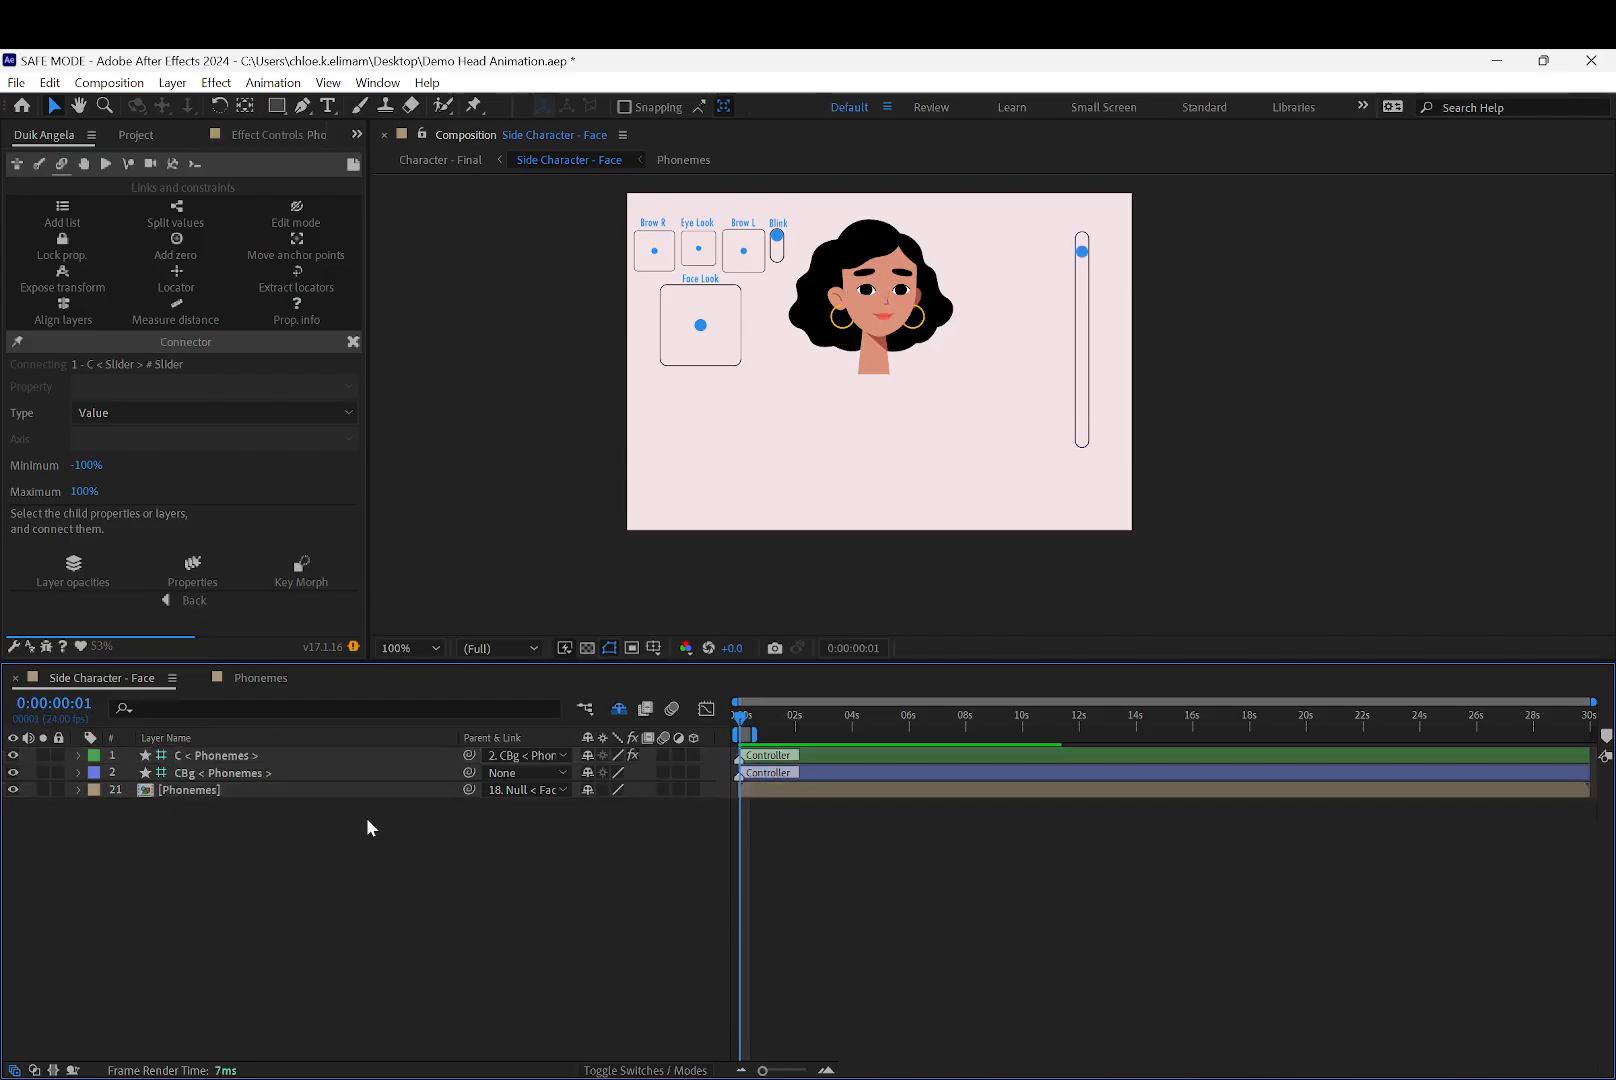
click(587, 790)
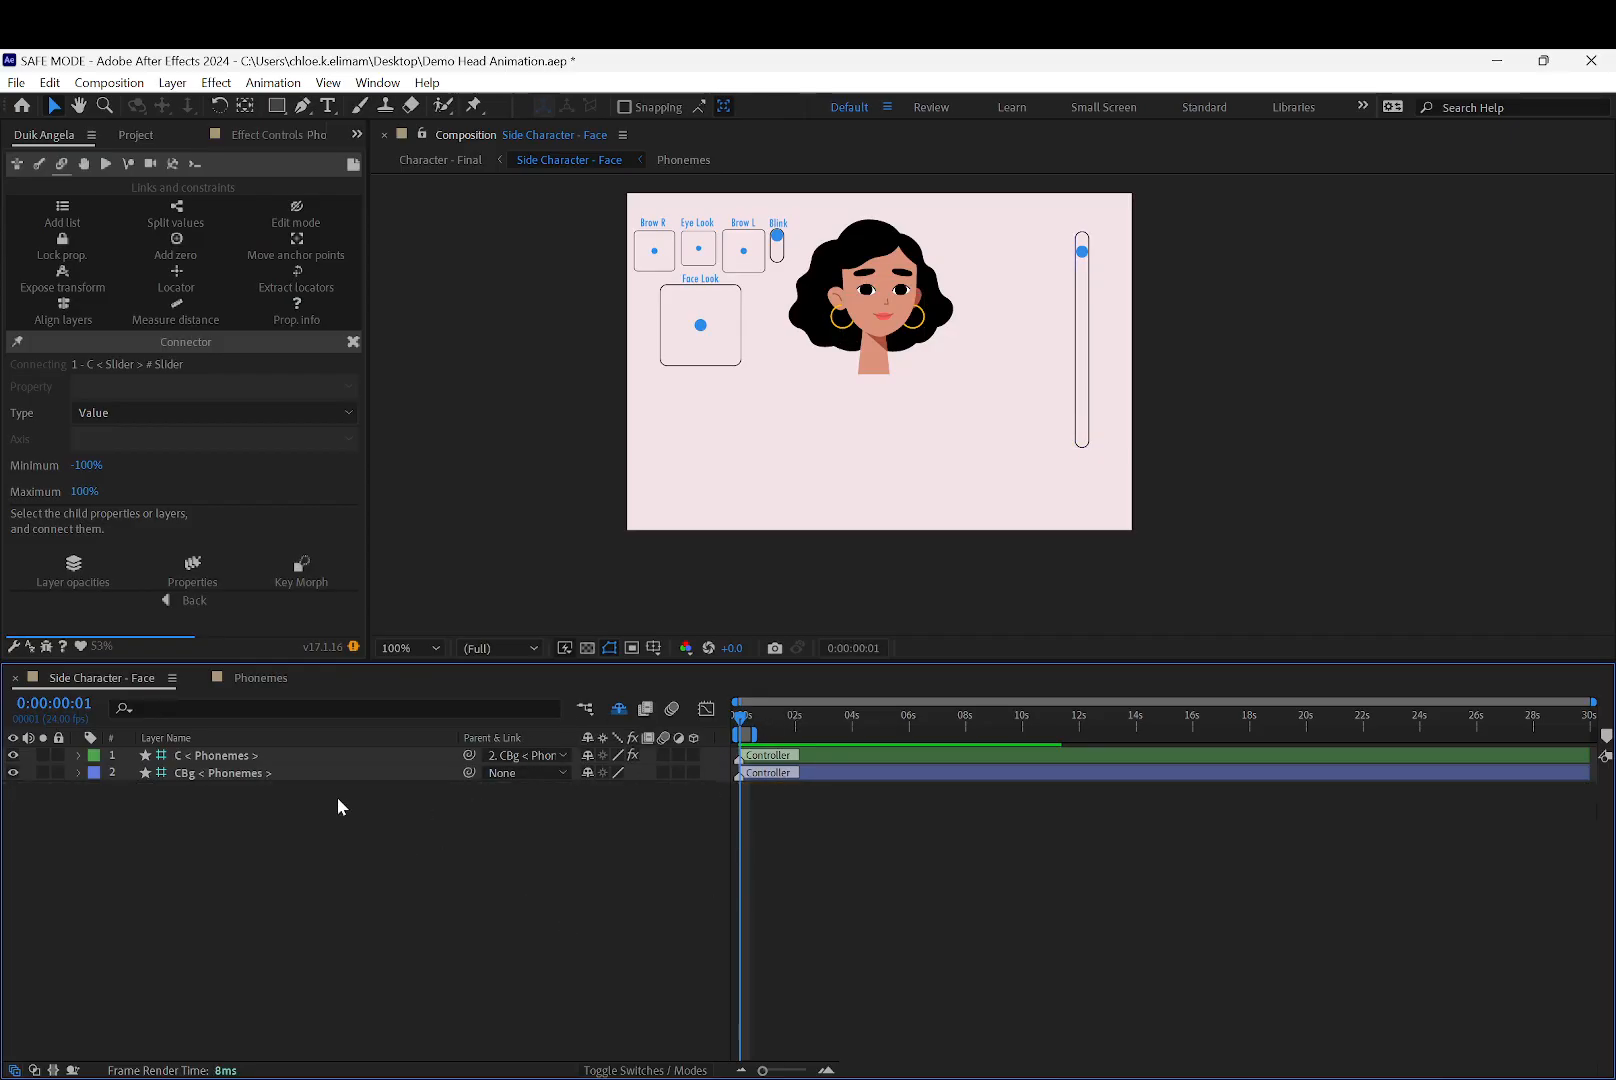
Lock the CBg < Phonemes > layer and show all the shy layers again
click(224, 772)
click(58, 772)
click(620, 709)
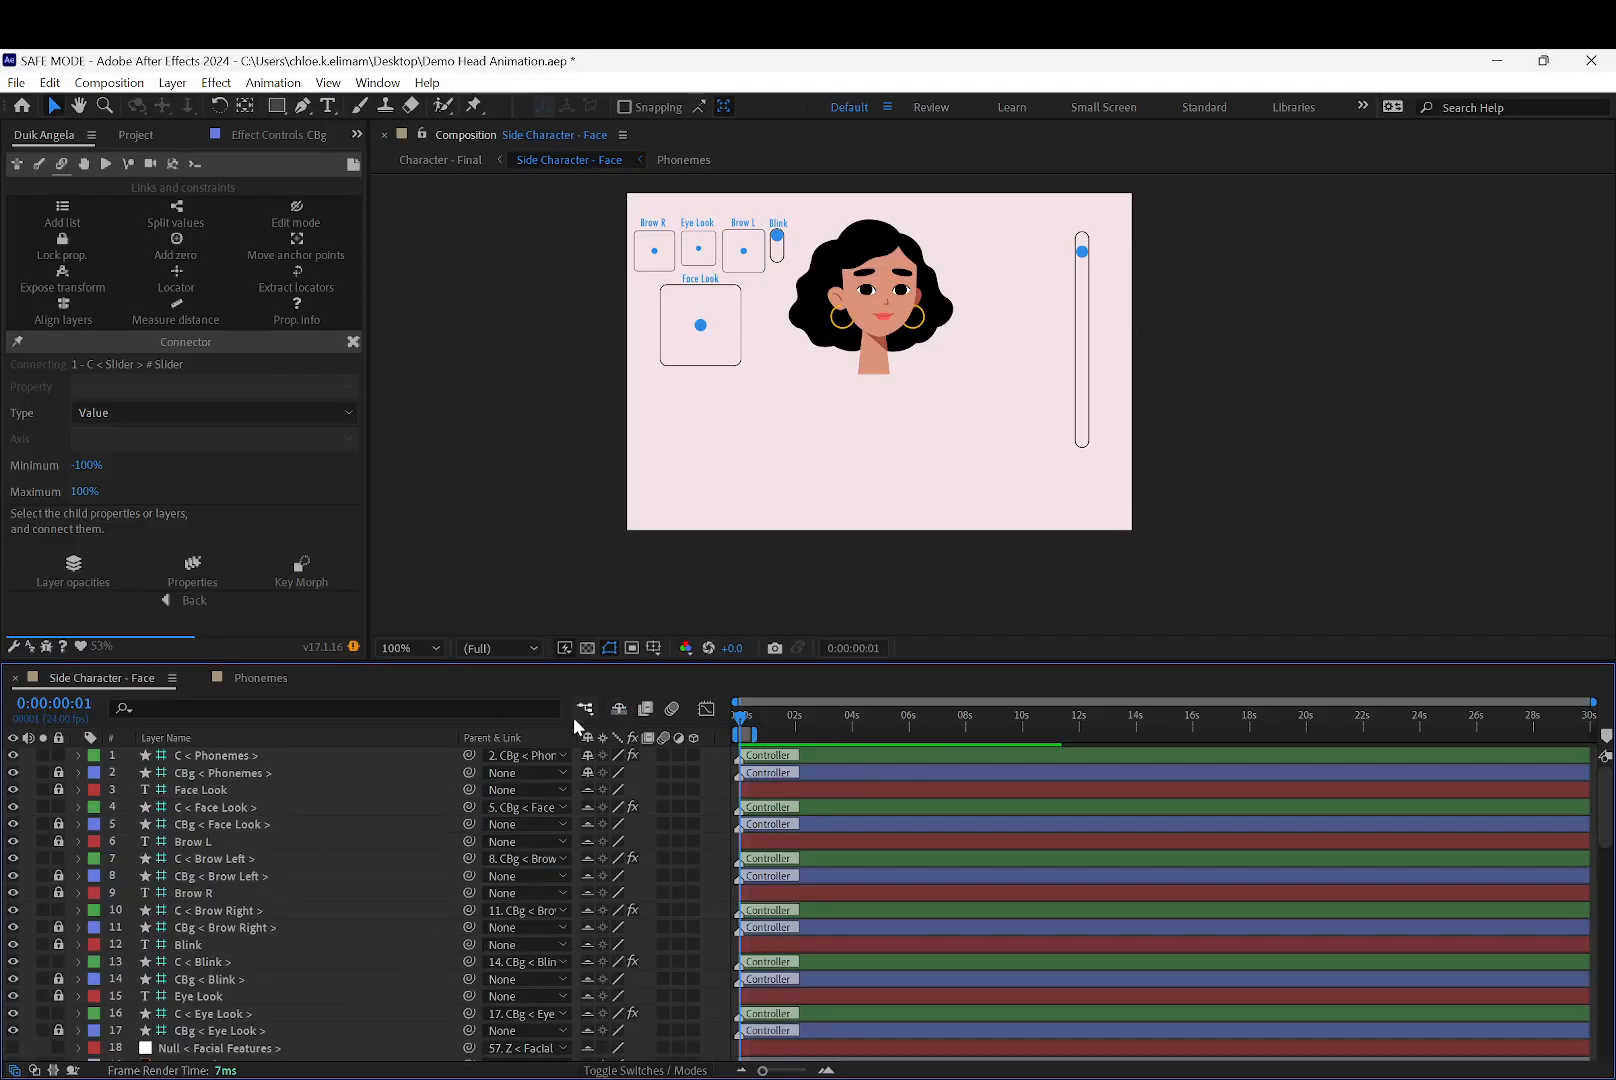
Unlock the Face Look text layer, duplicate it, and place the duplicate at the top of the layer stack
click(58, 789)
click(701, 279)
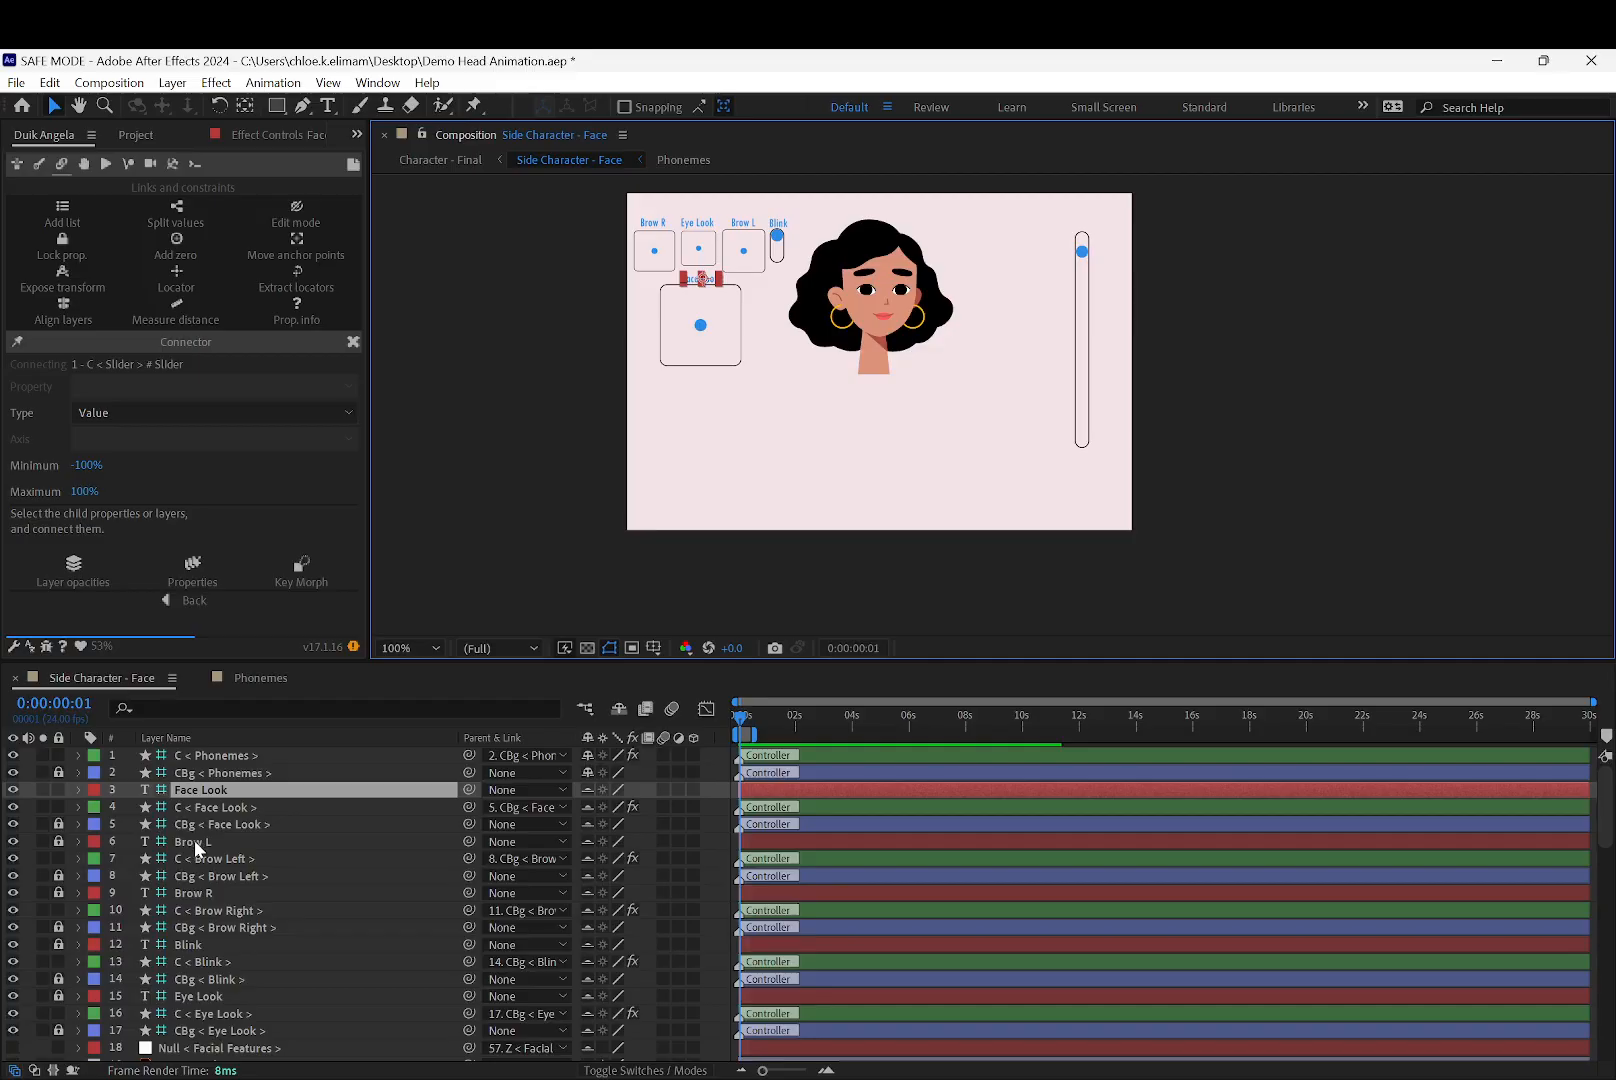
key(ctrl+d)
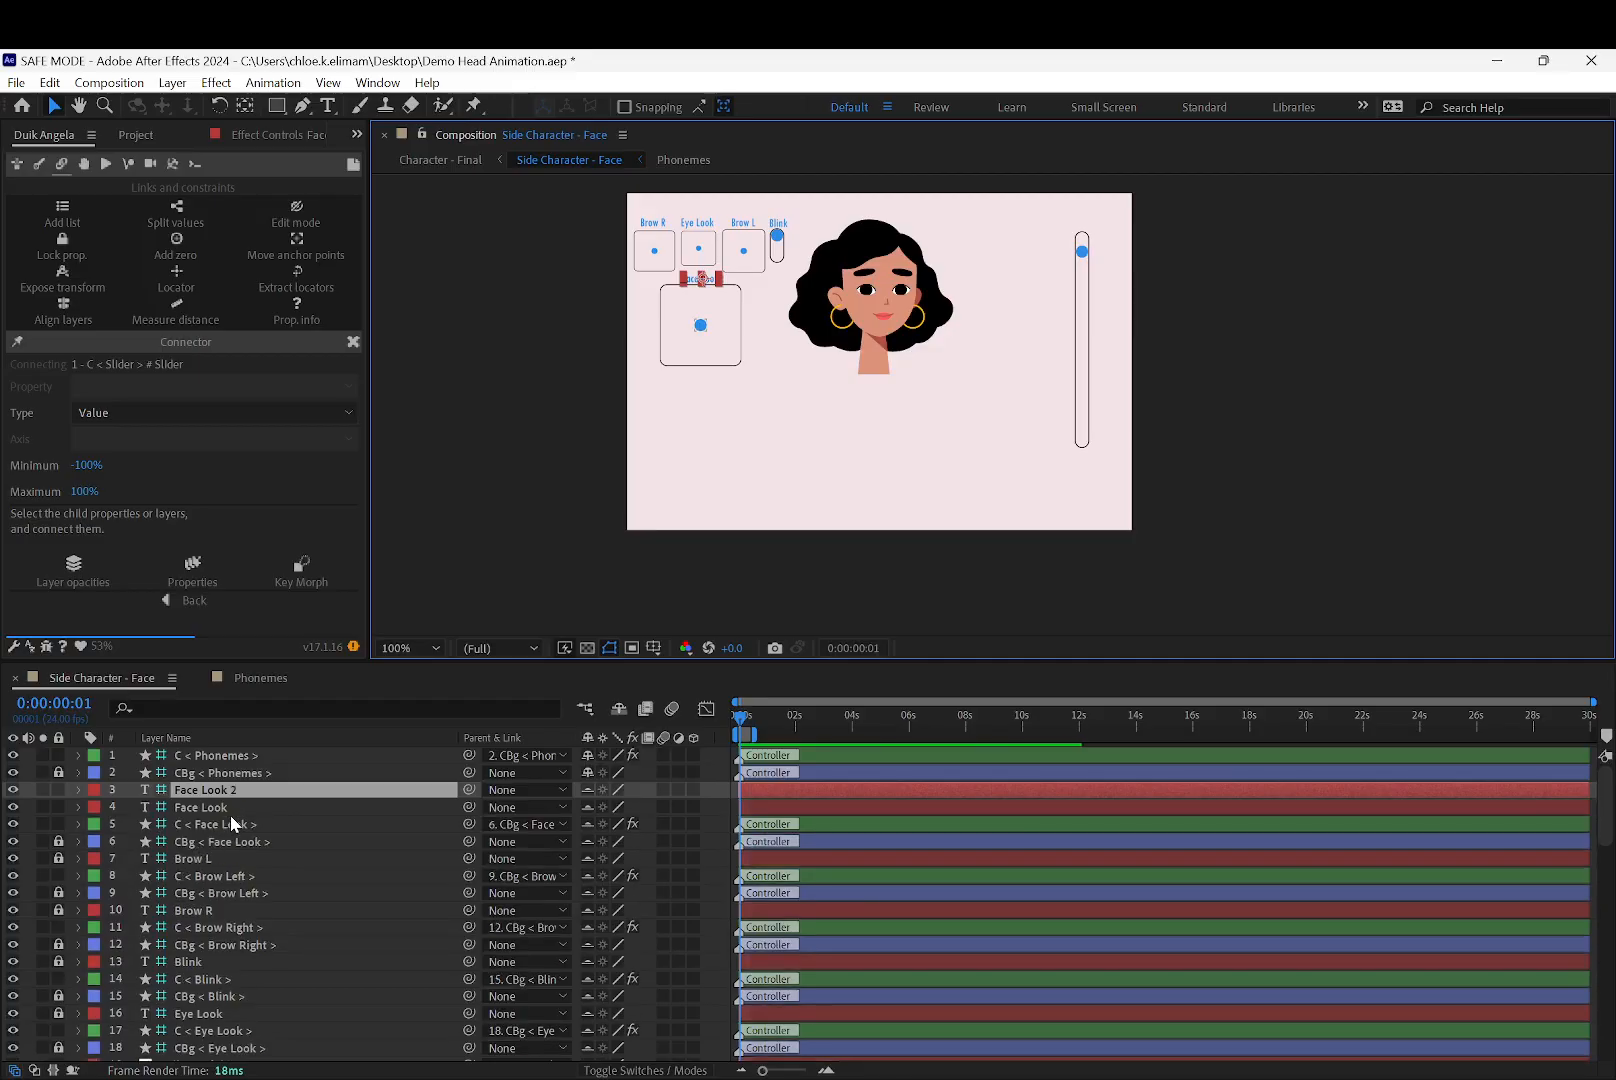
drag(214, 797, 210, 751)
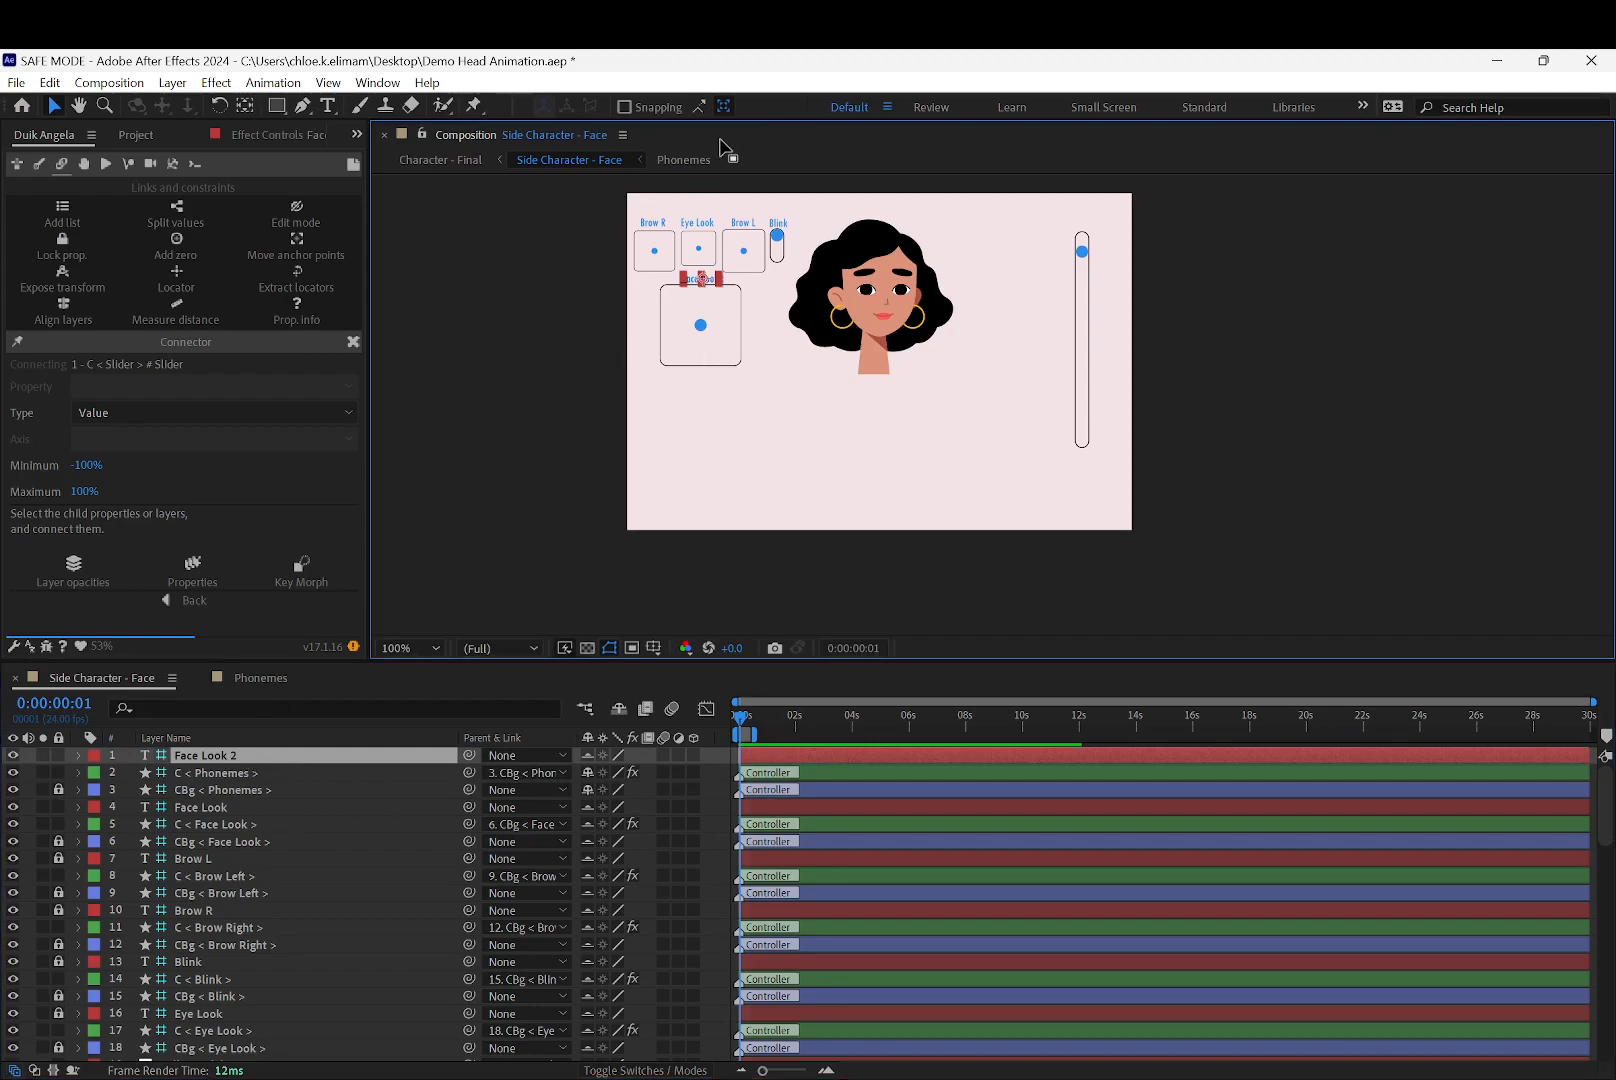
Move the duplicated Face Look label directly above the phoneme slider, centred over it
scroll(762, 271, up, 1)
key(space)
drag(788, 291, 678, 354)
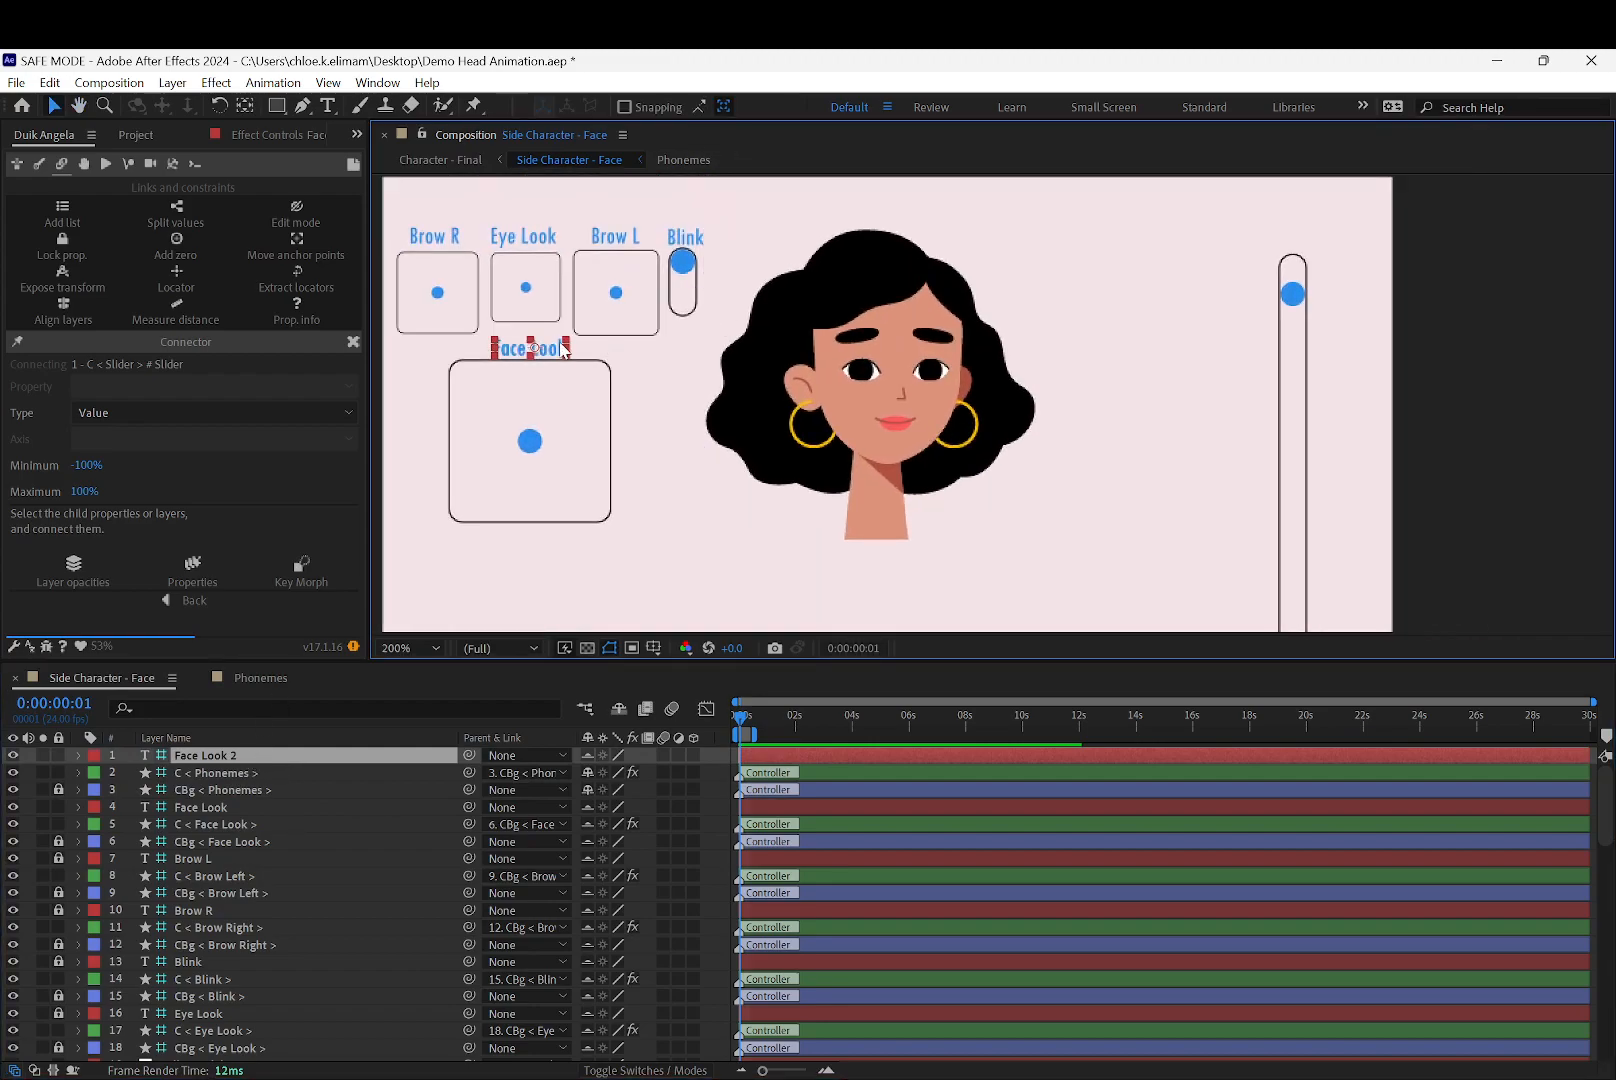
drag(558, 350, 1311, 252)
click(1421, 250)
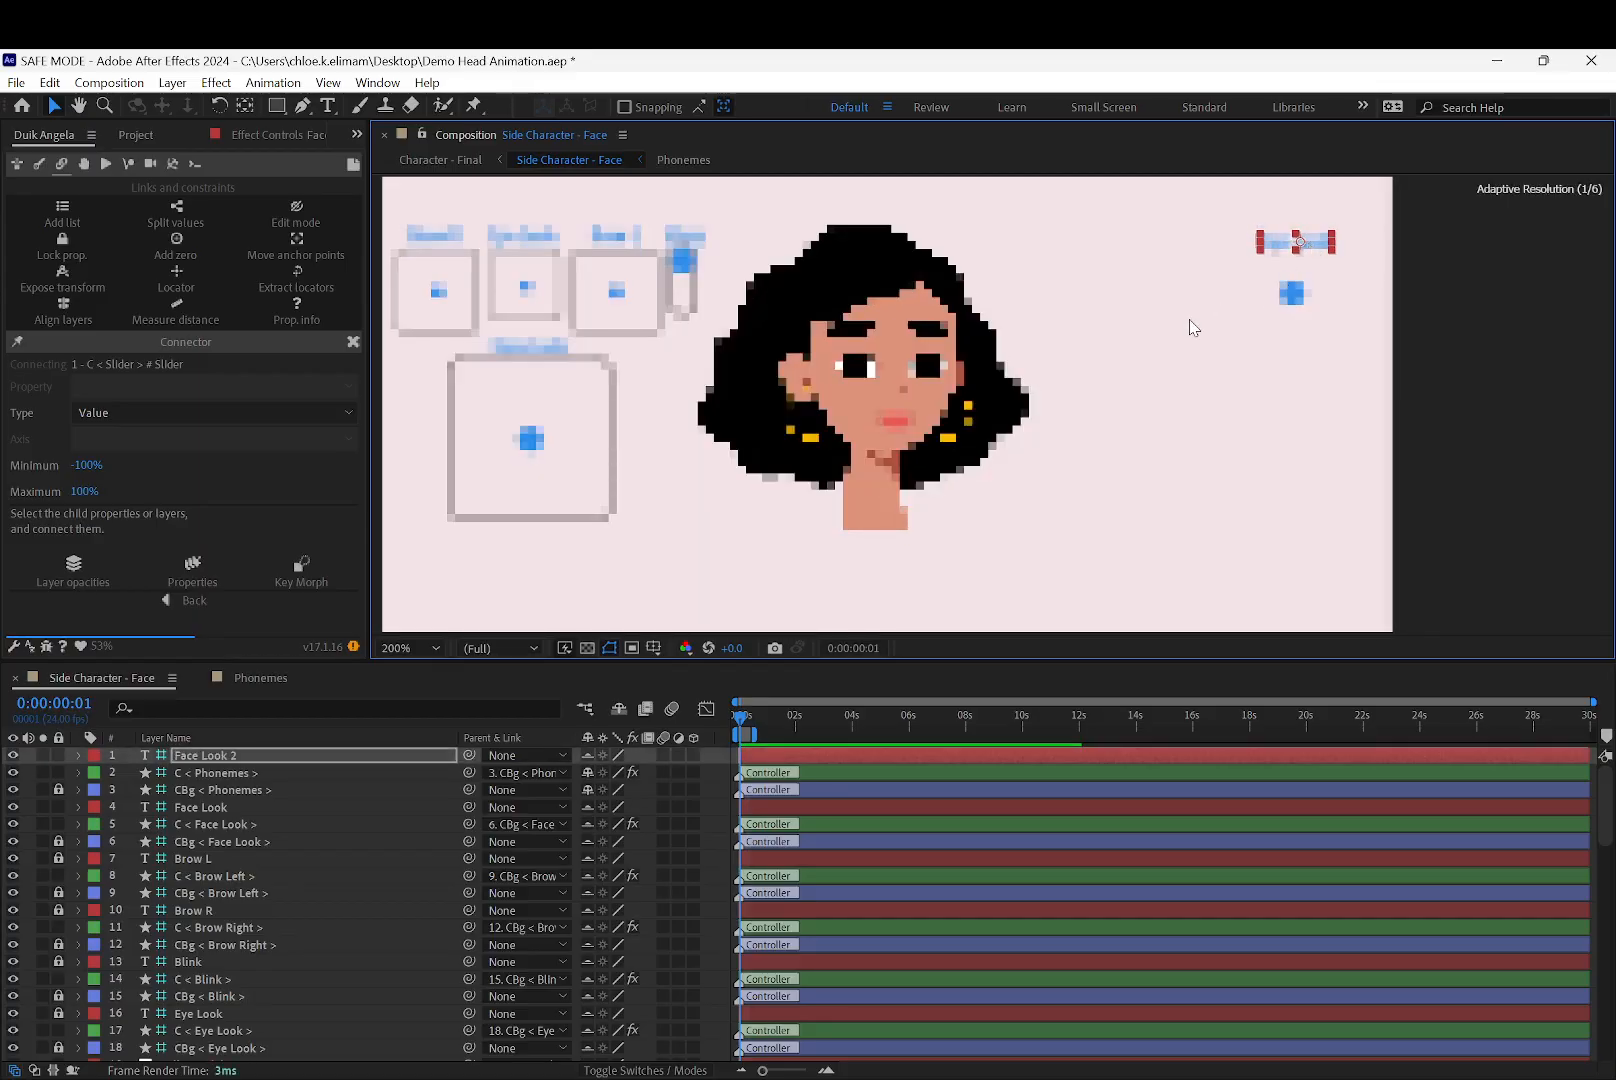
click(1198, 283)
click(1303, 243)
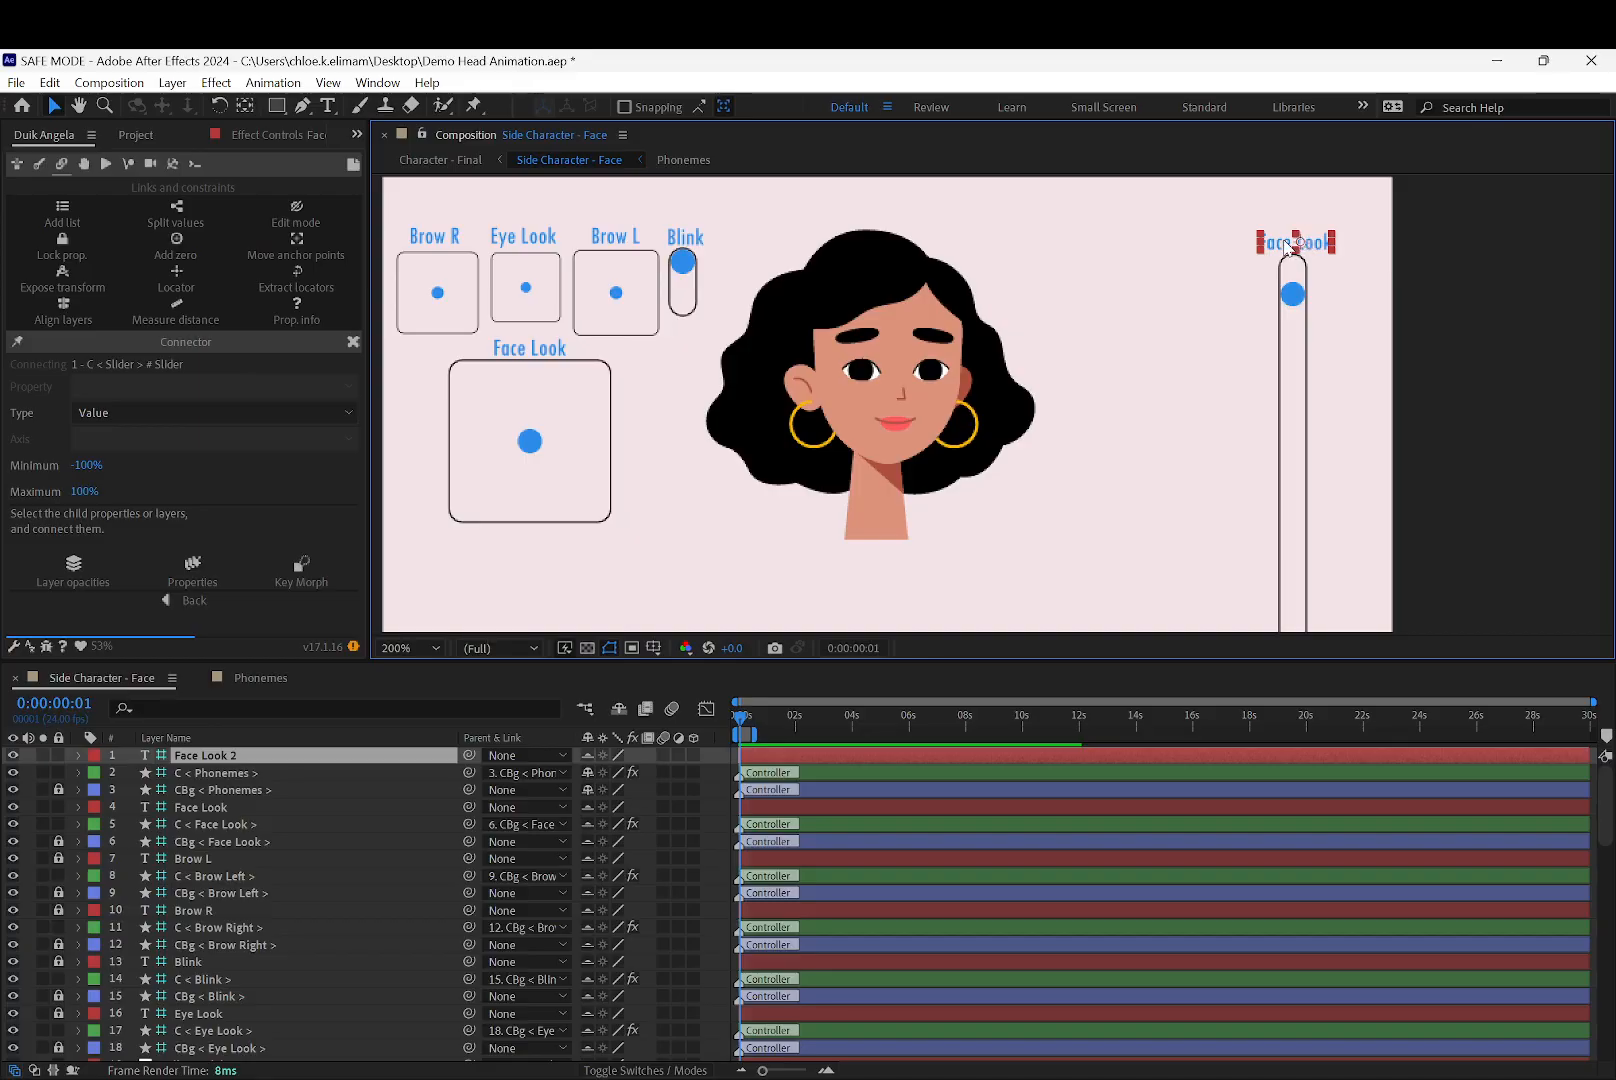
Change the text of the label above the phoneme slider to Phonemes
double_click(1288, 246)
key(BackSpace)
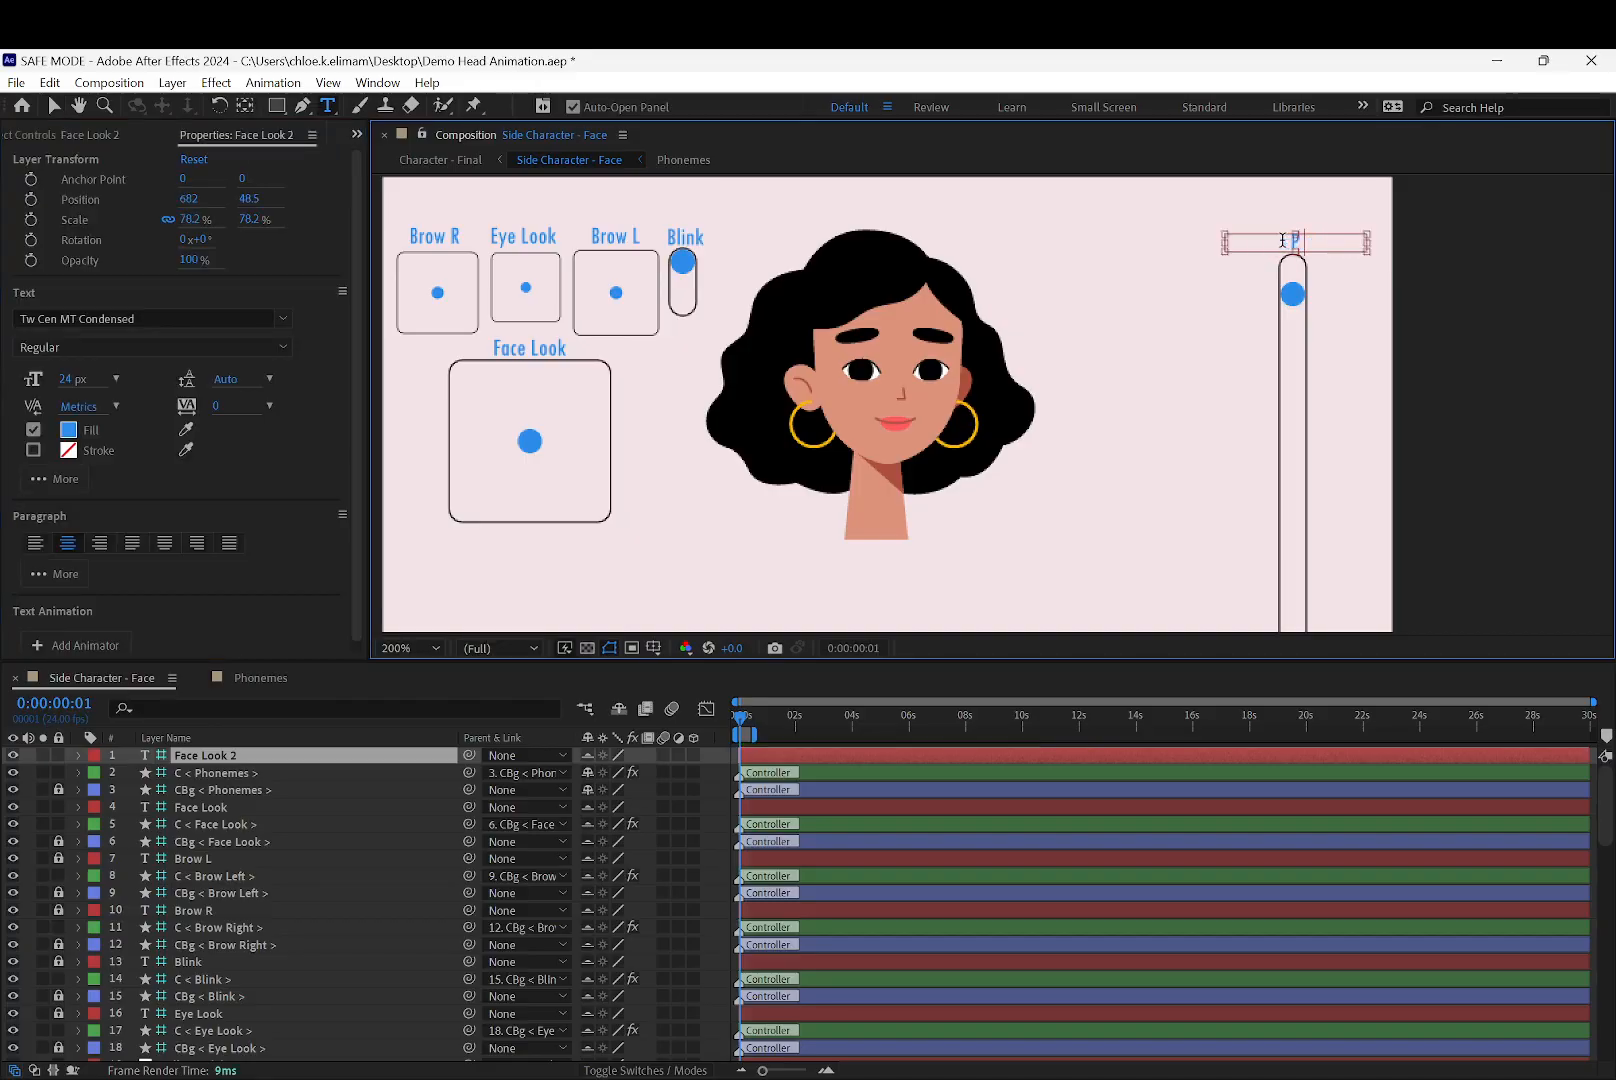
text(Phonemes)
key(ctrl+a)
key(BackSpace)
key(ctrl+z)
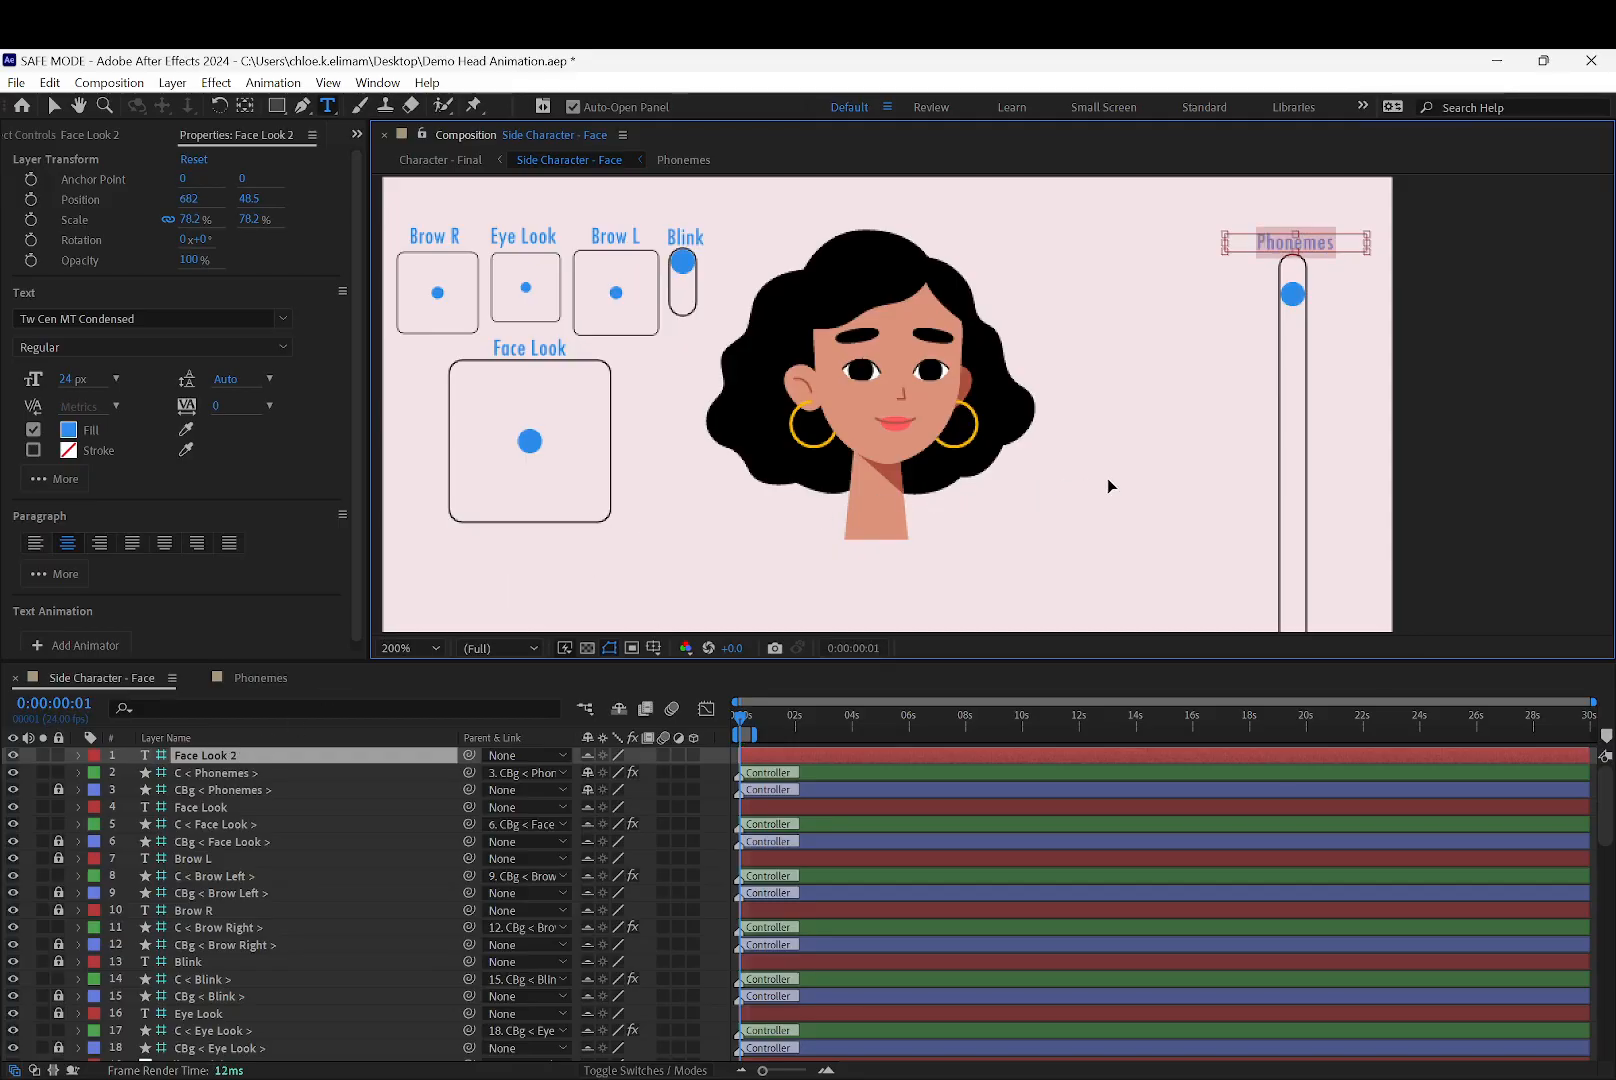
Rename the Face Look 2 text layer to Phonemes, lock it, and return to the Selection tool
click(221, 755)
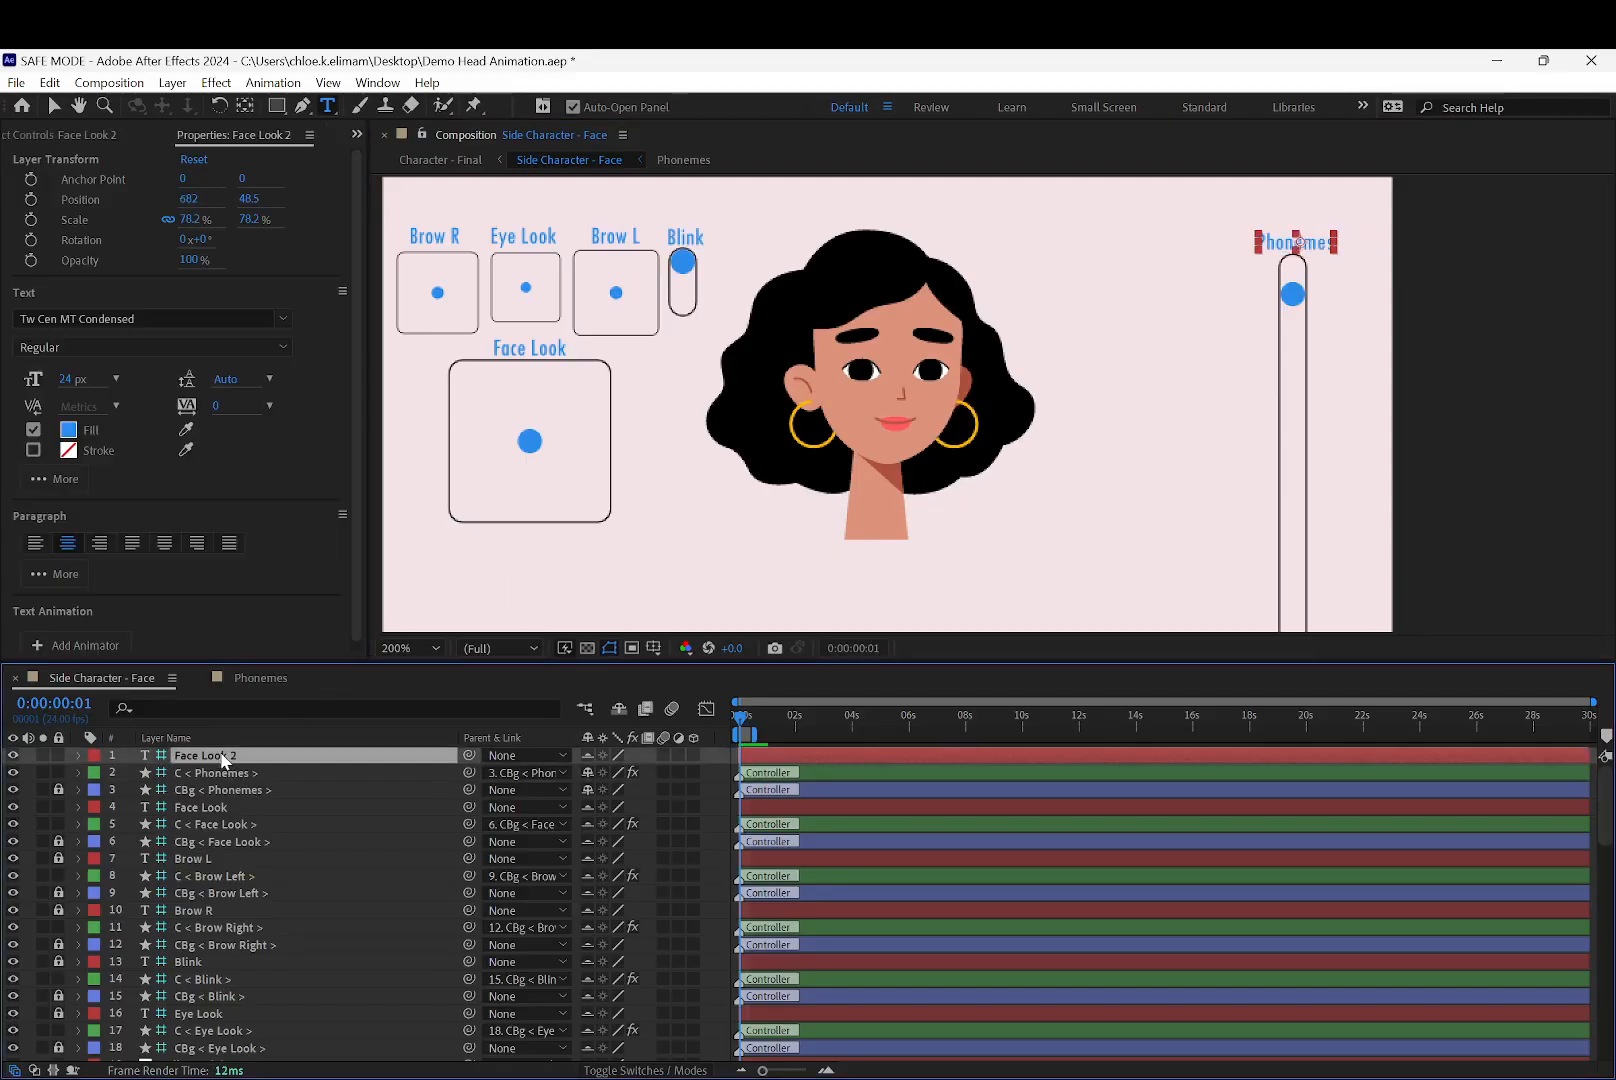
key(Return)
text(v)
key(BackSpace)
text(Phon)
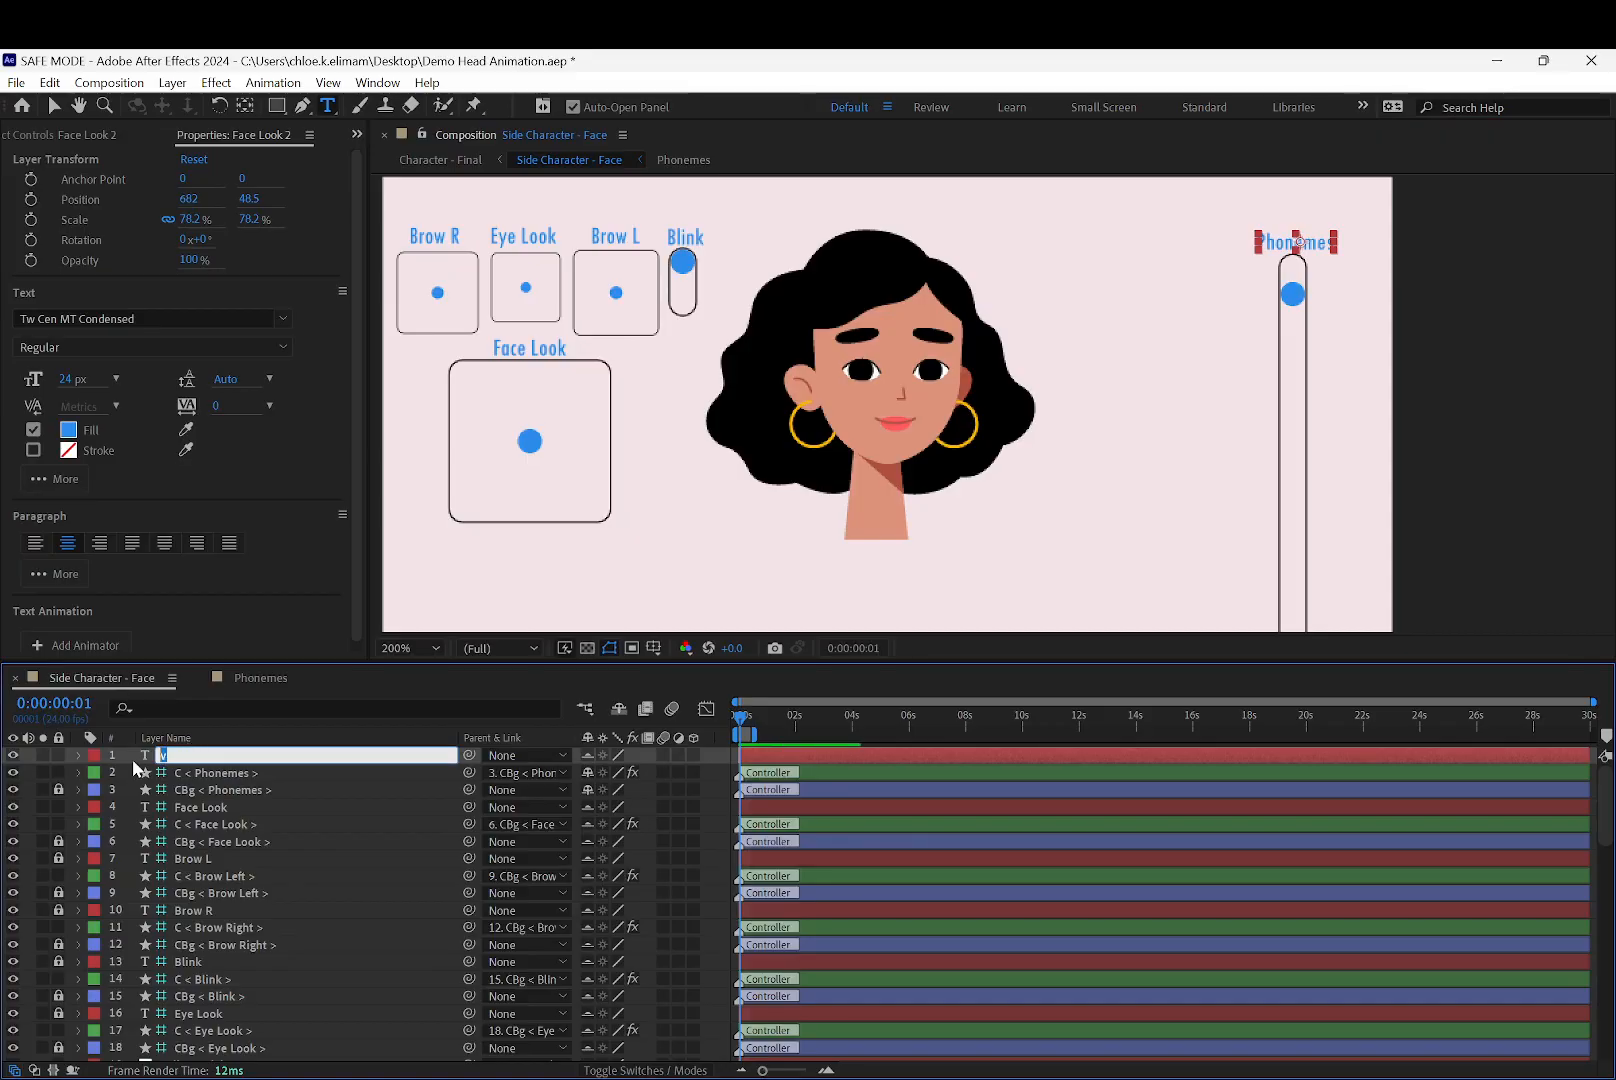
text(emes)
key(Return)
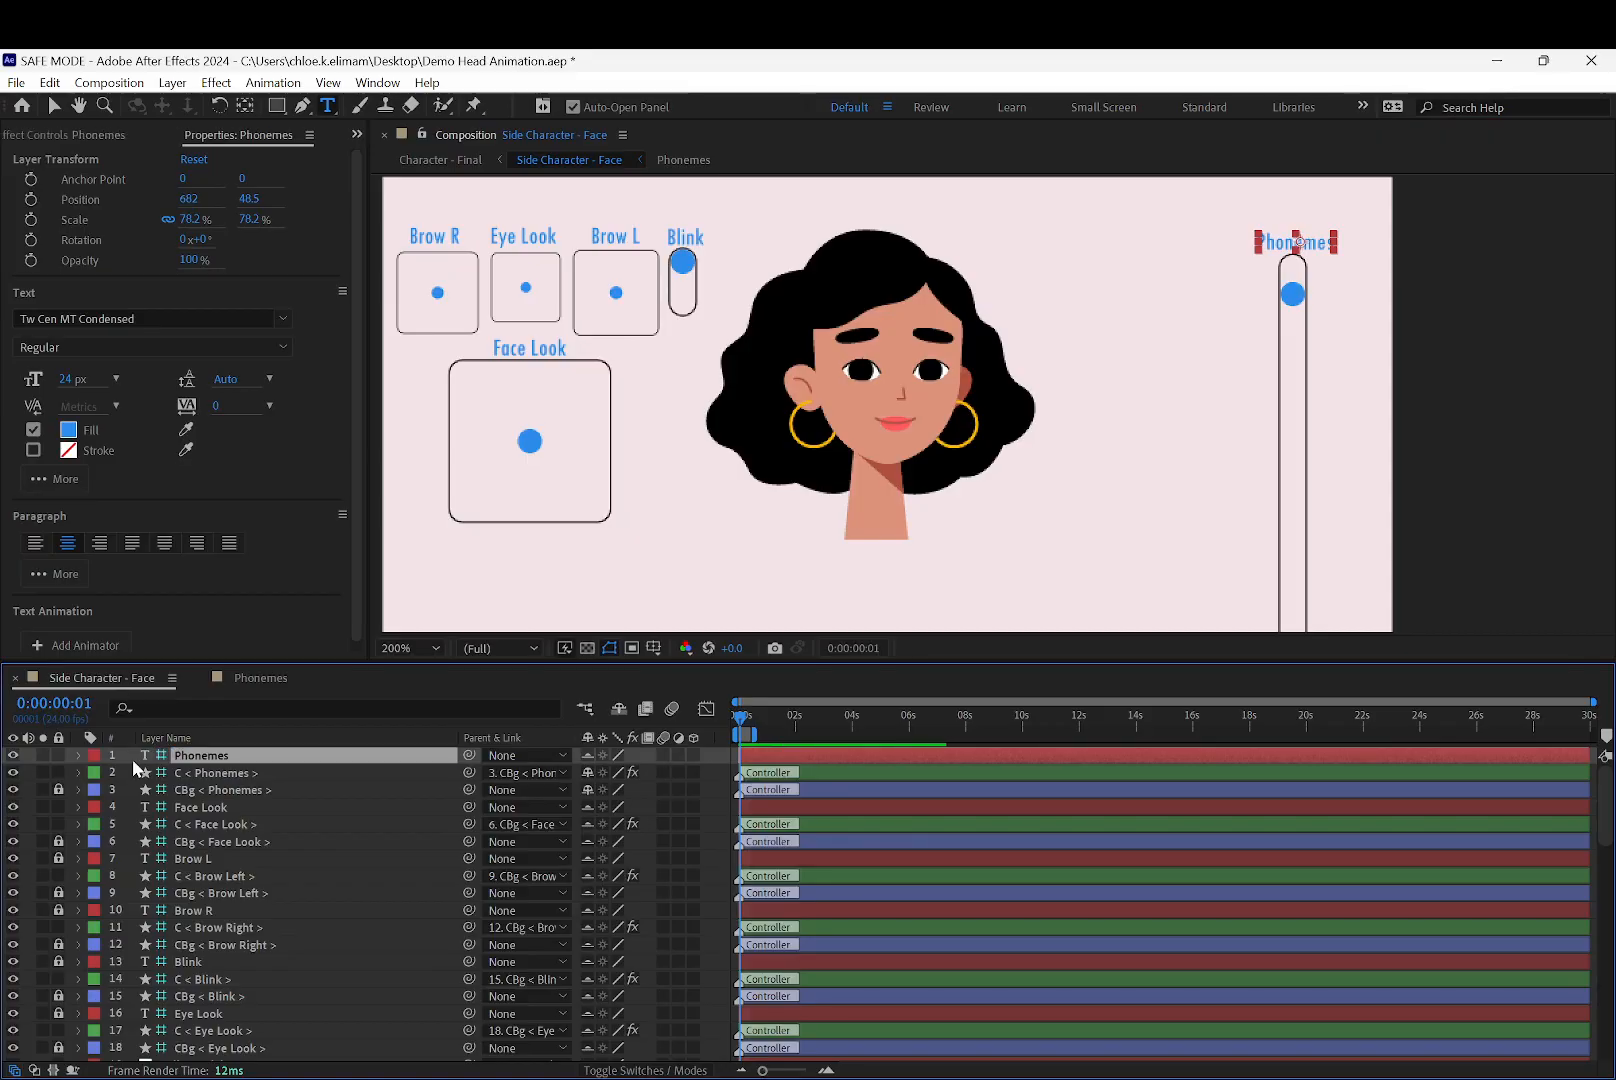
click(58, 755)
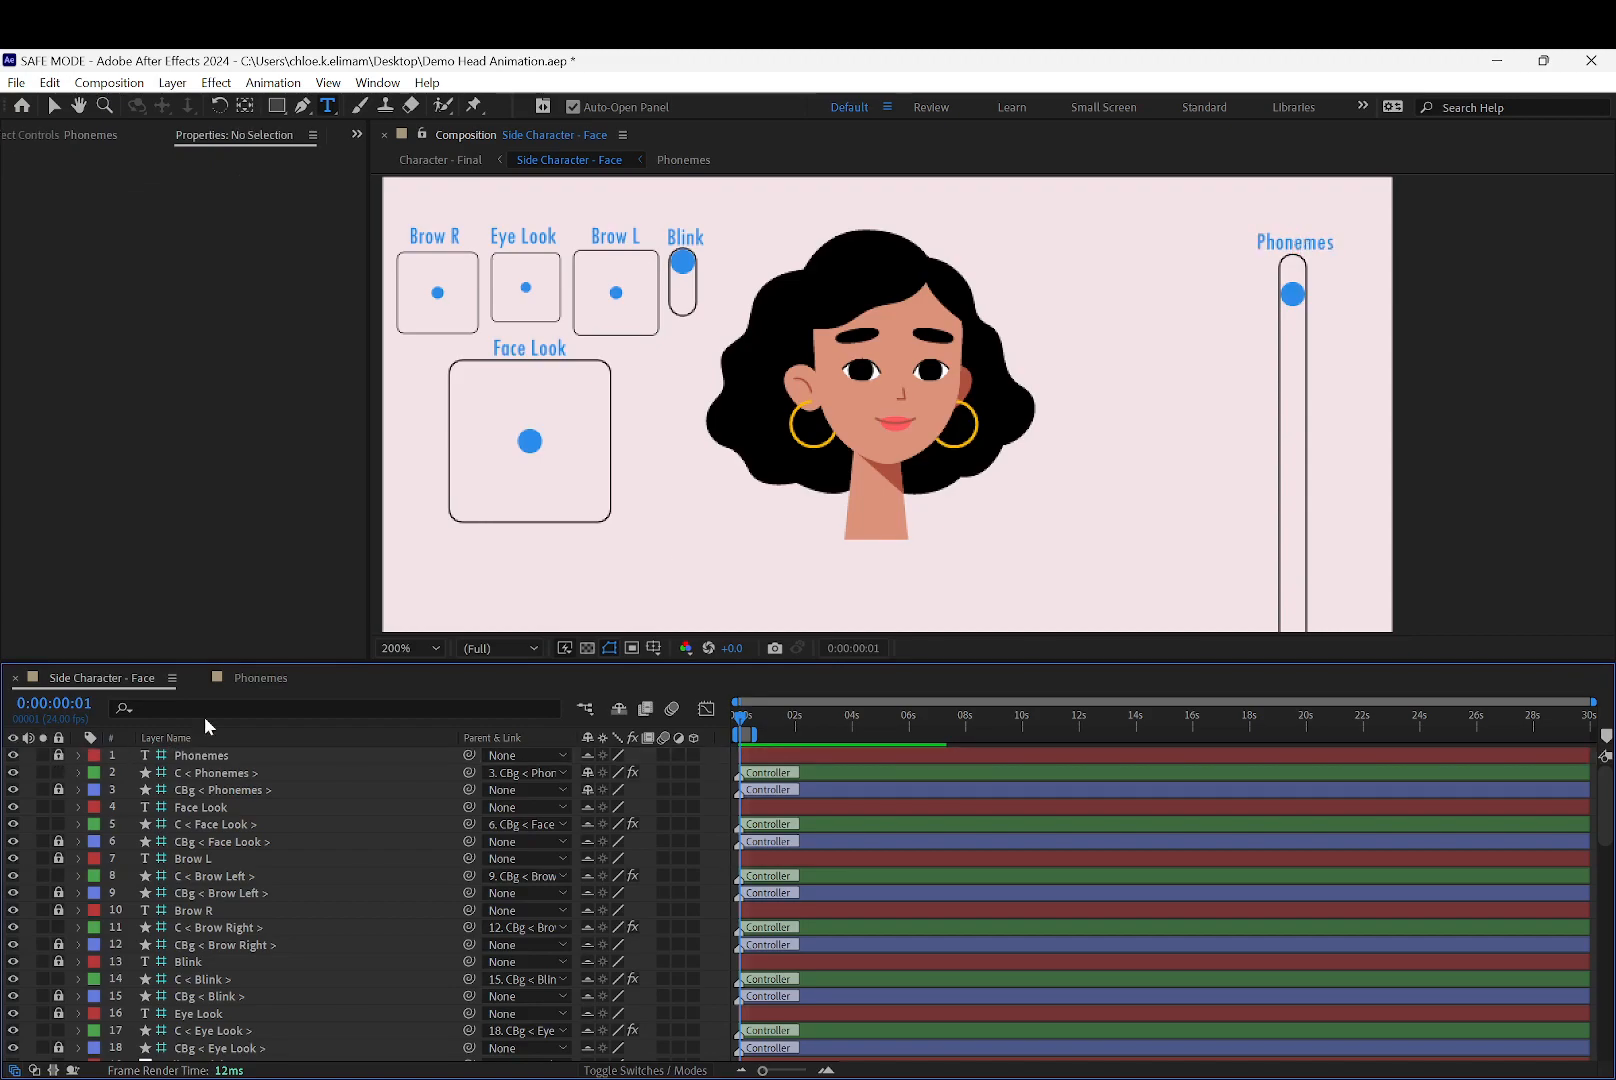
key(v)
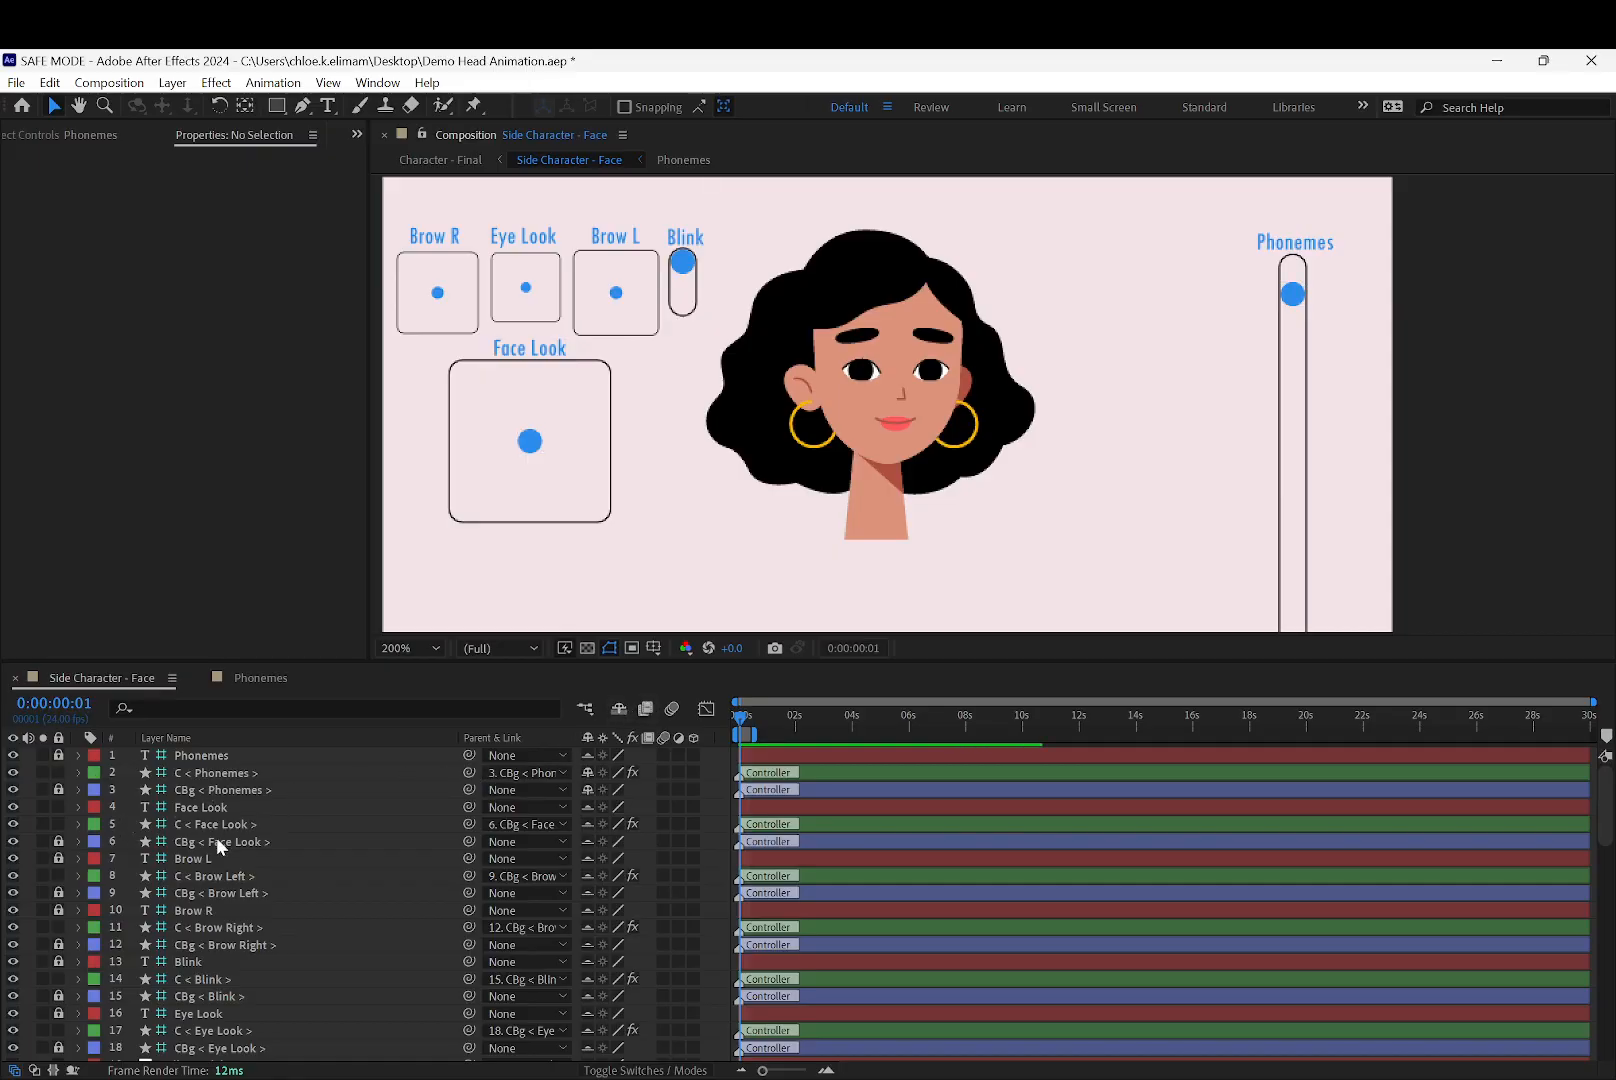
Lock the Face Look text layer and hide all shy layers in the Side Character - Face timeline
click(213, 806)
click(59, 806)
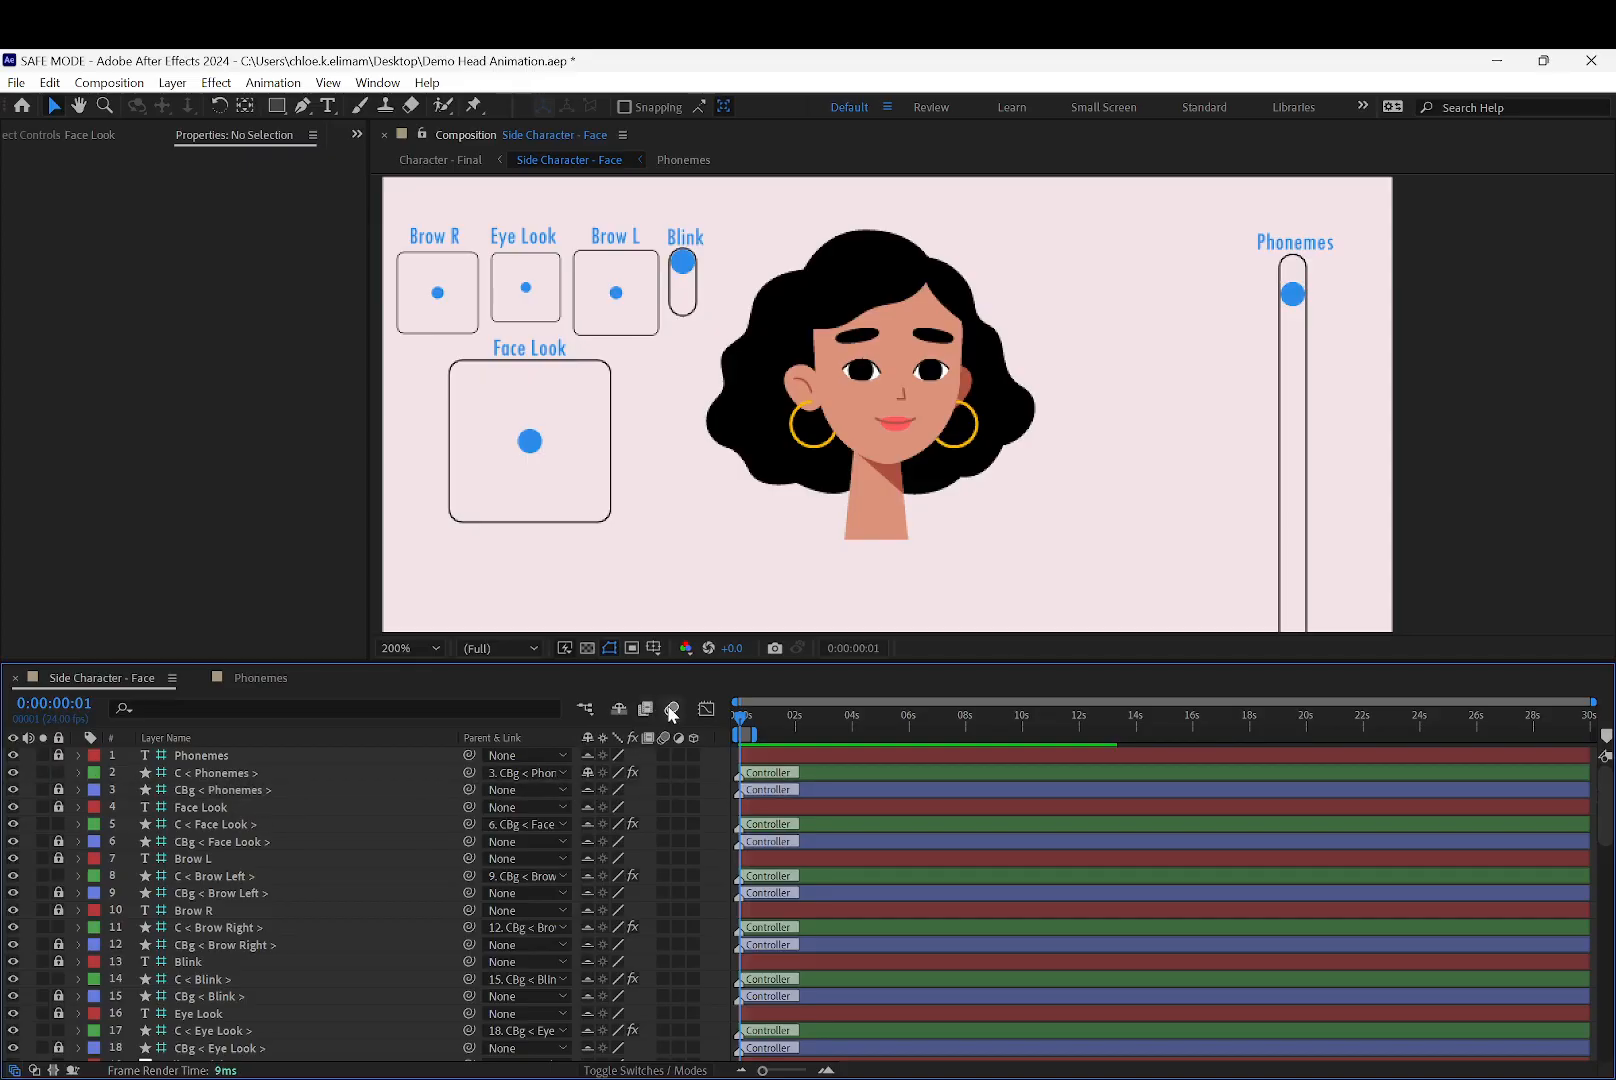
click(626, 710)
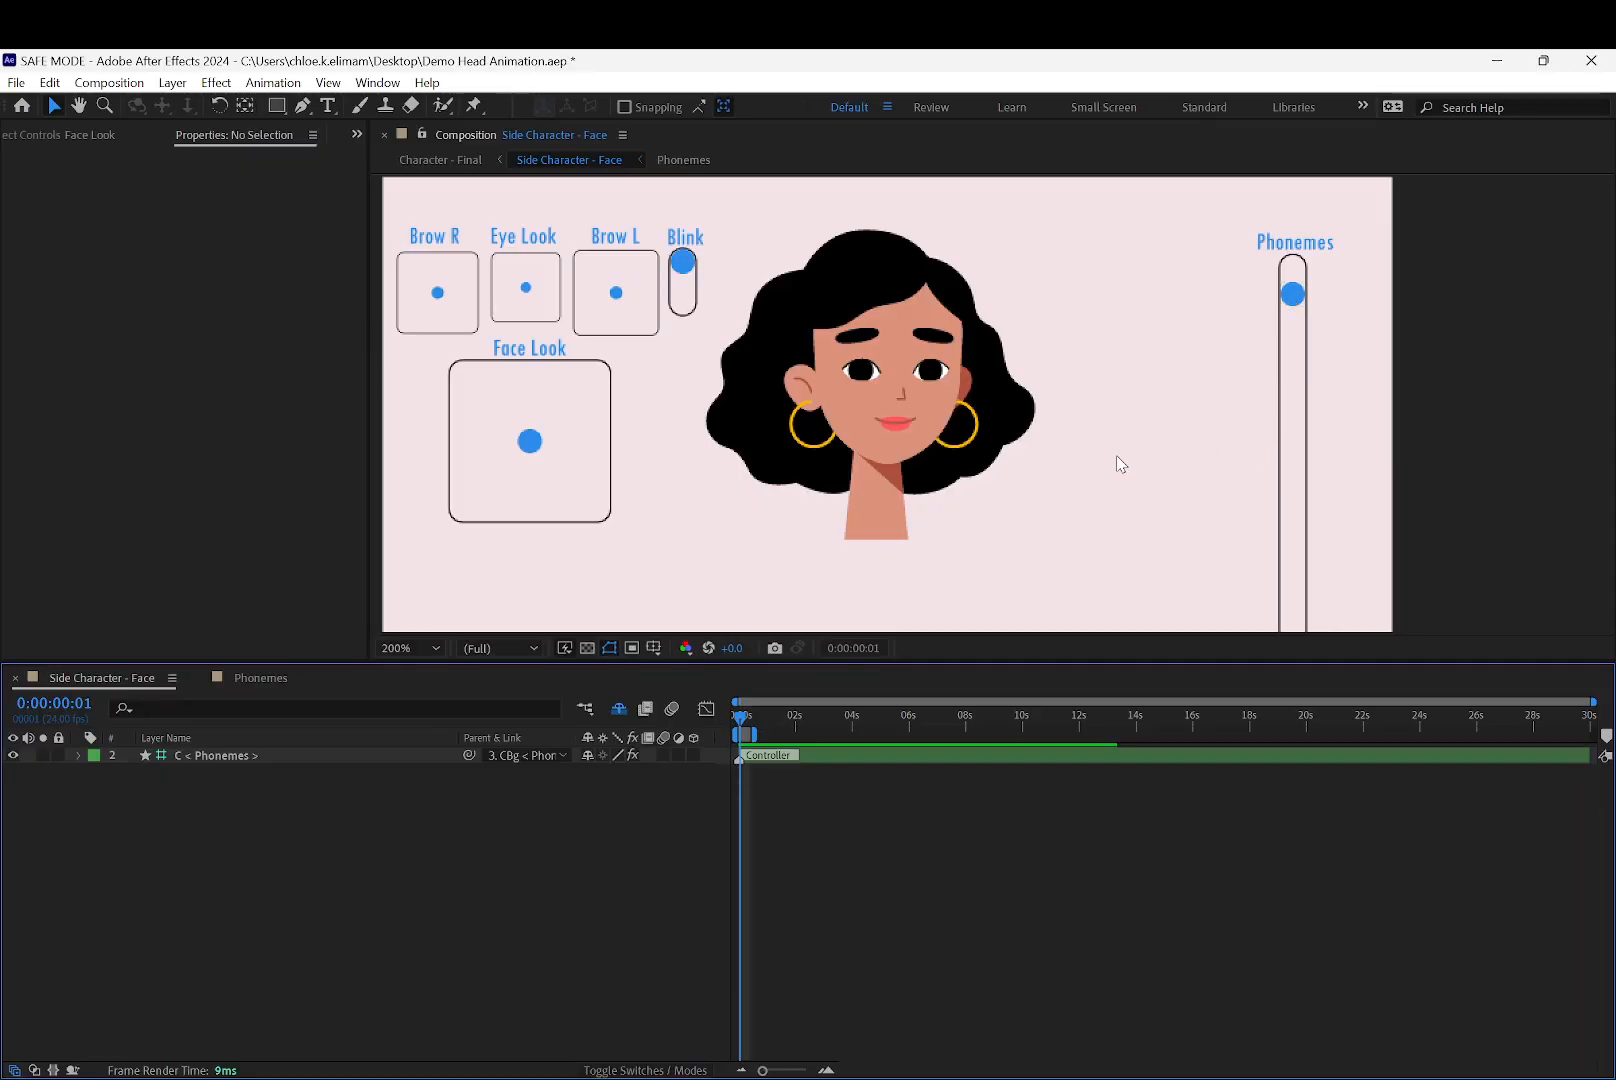
scroll(1165, 390, down, 1)
click(1329, 354)
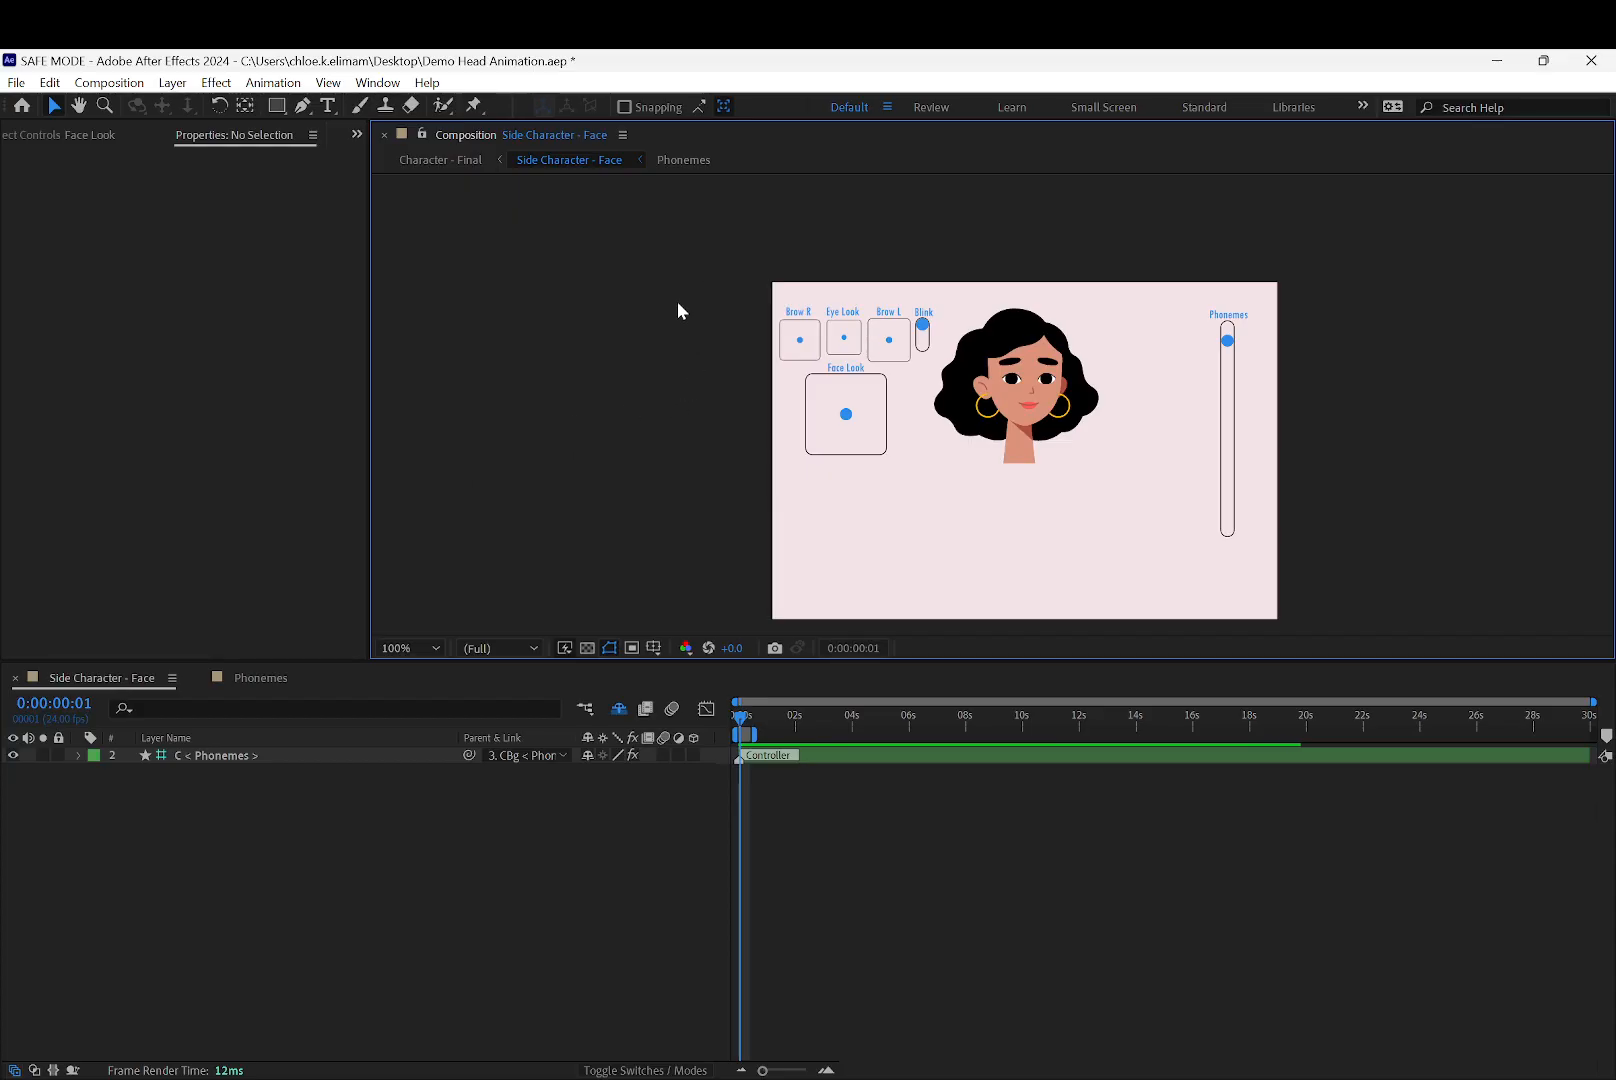
Select the phoneme slider's controller and bring up the project's list of compositions and folders
scroll(1262, 343, up, 2)
drag(1053, 353, 1082, 267)
click(1175, 254)
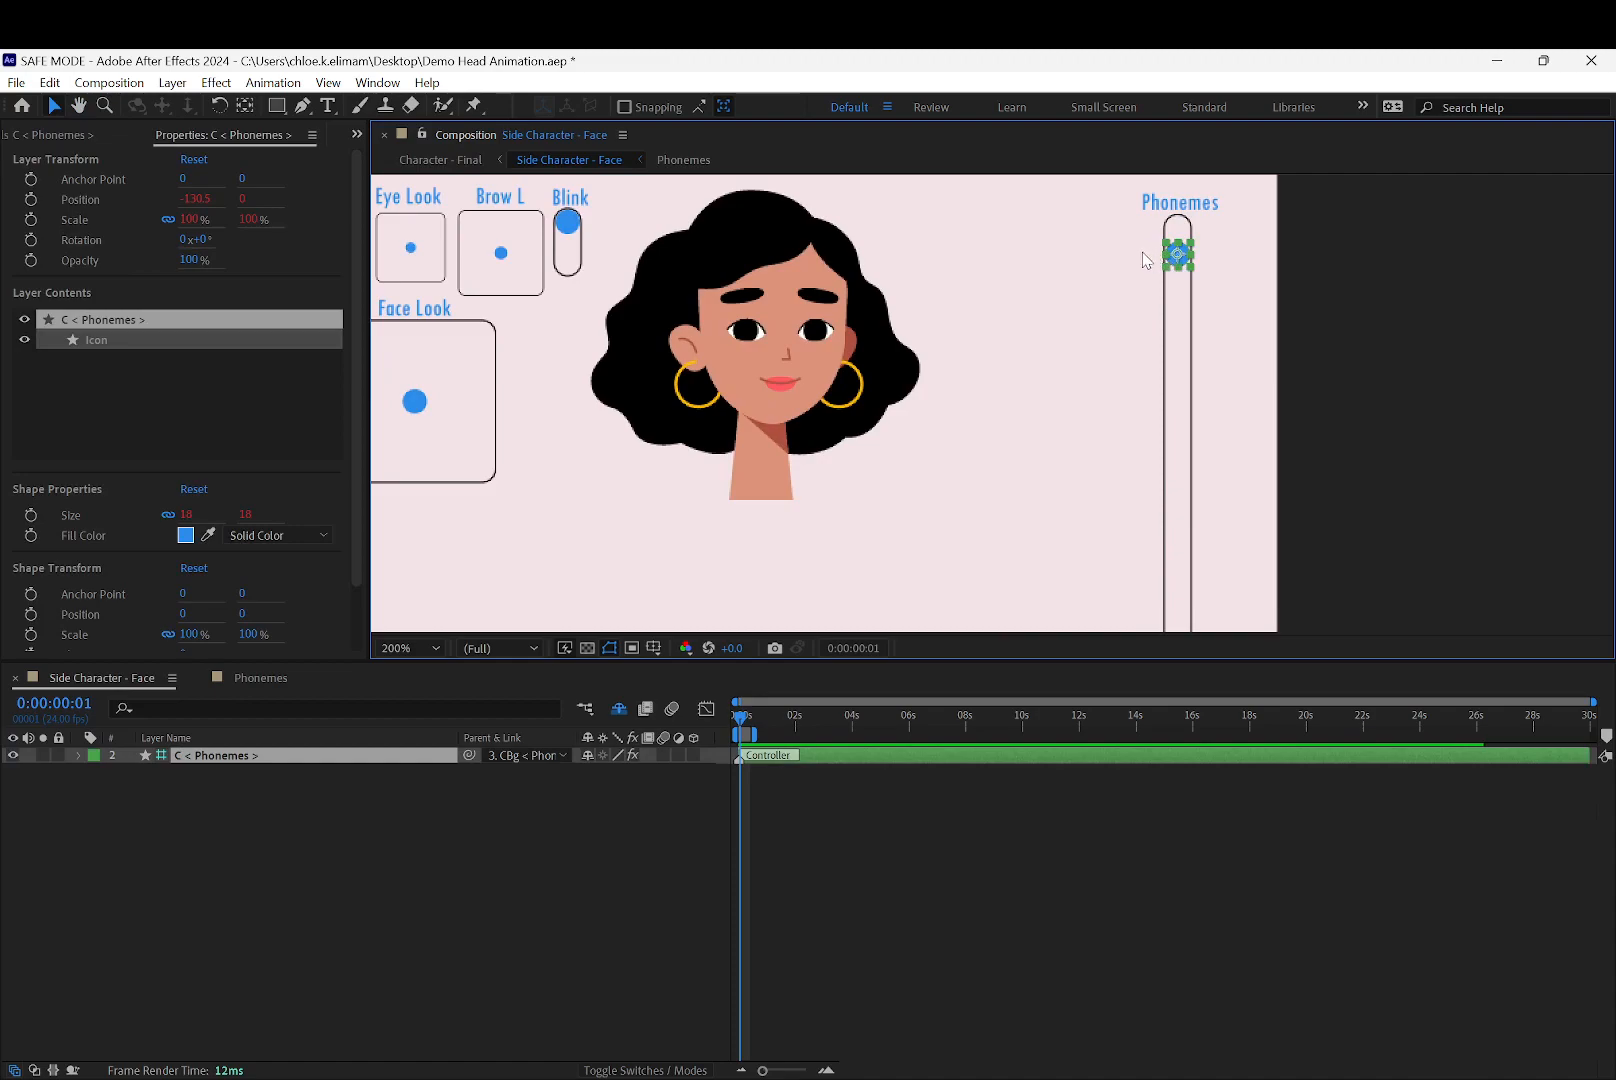
click(357, 134)
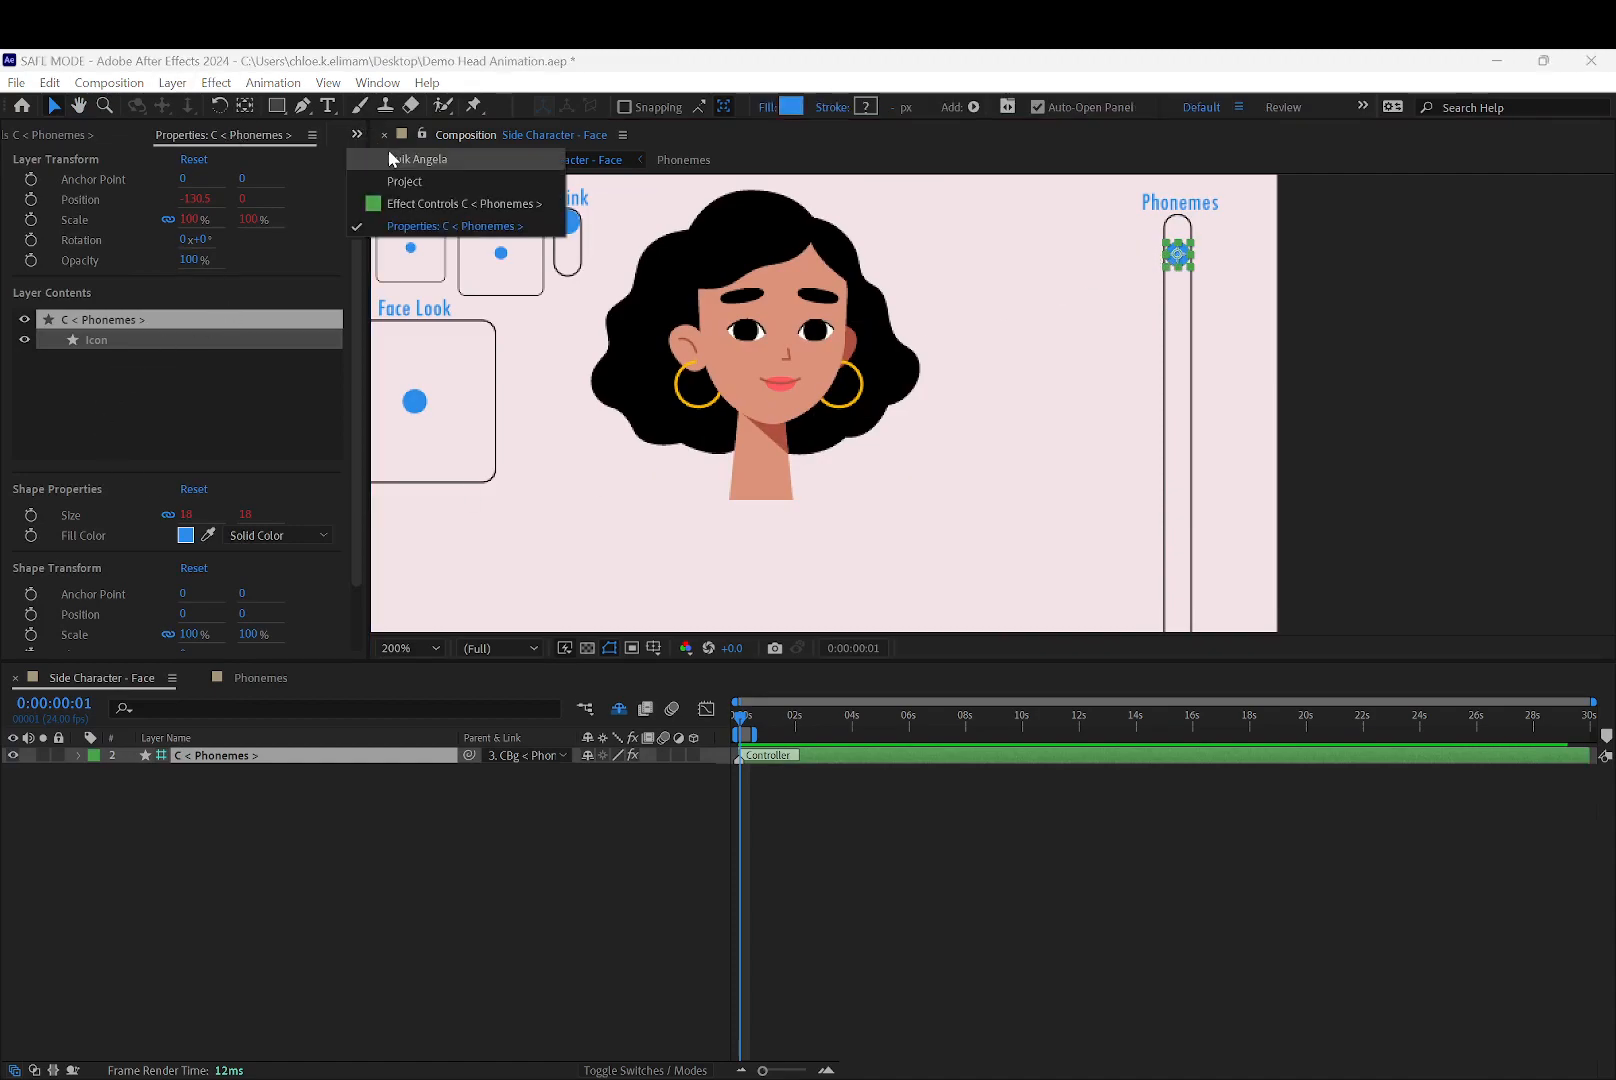
click(391, 158)
click(357, 134)
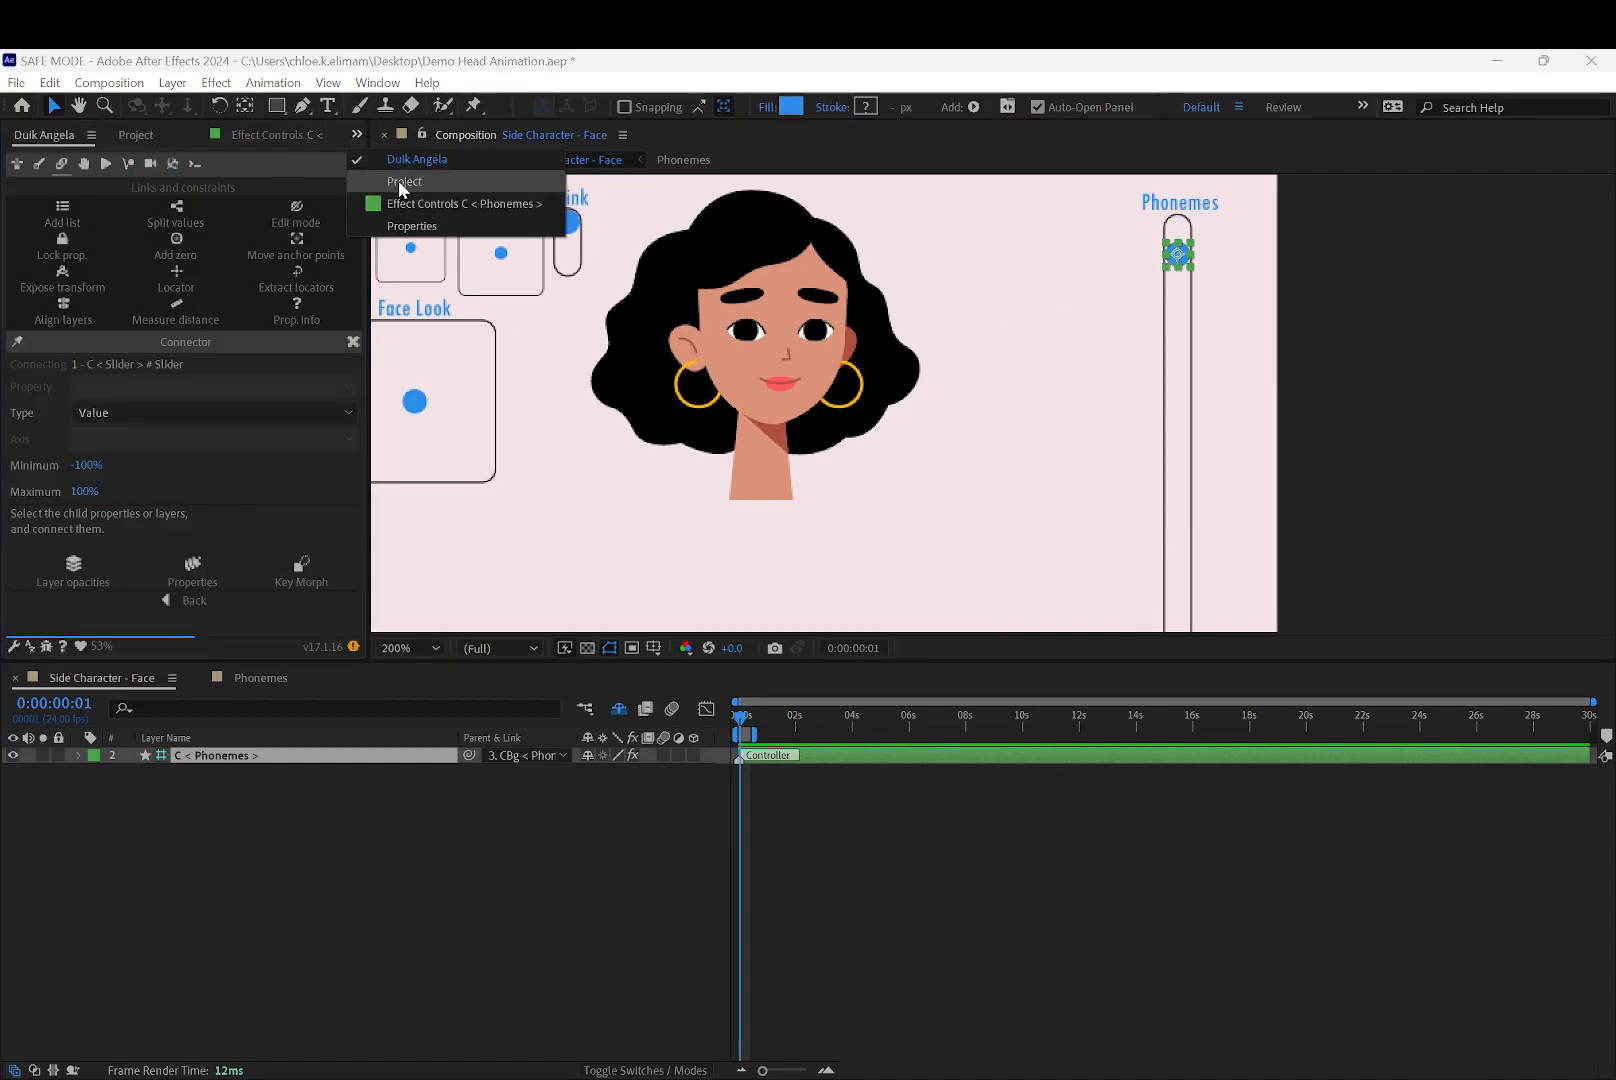
click(403, 182)
click(60, 339)
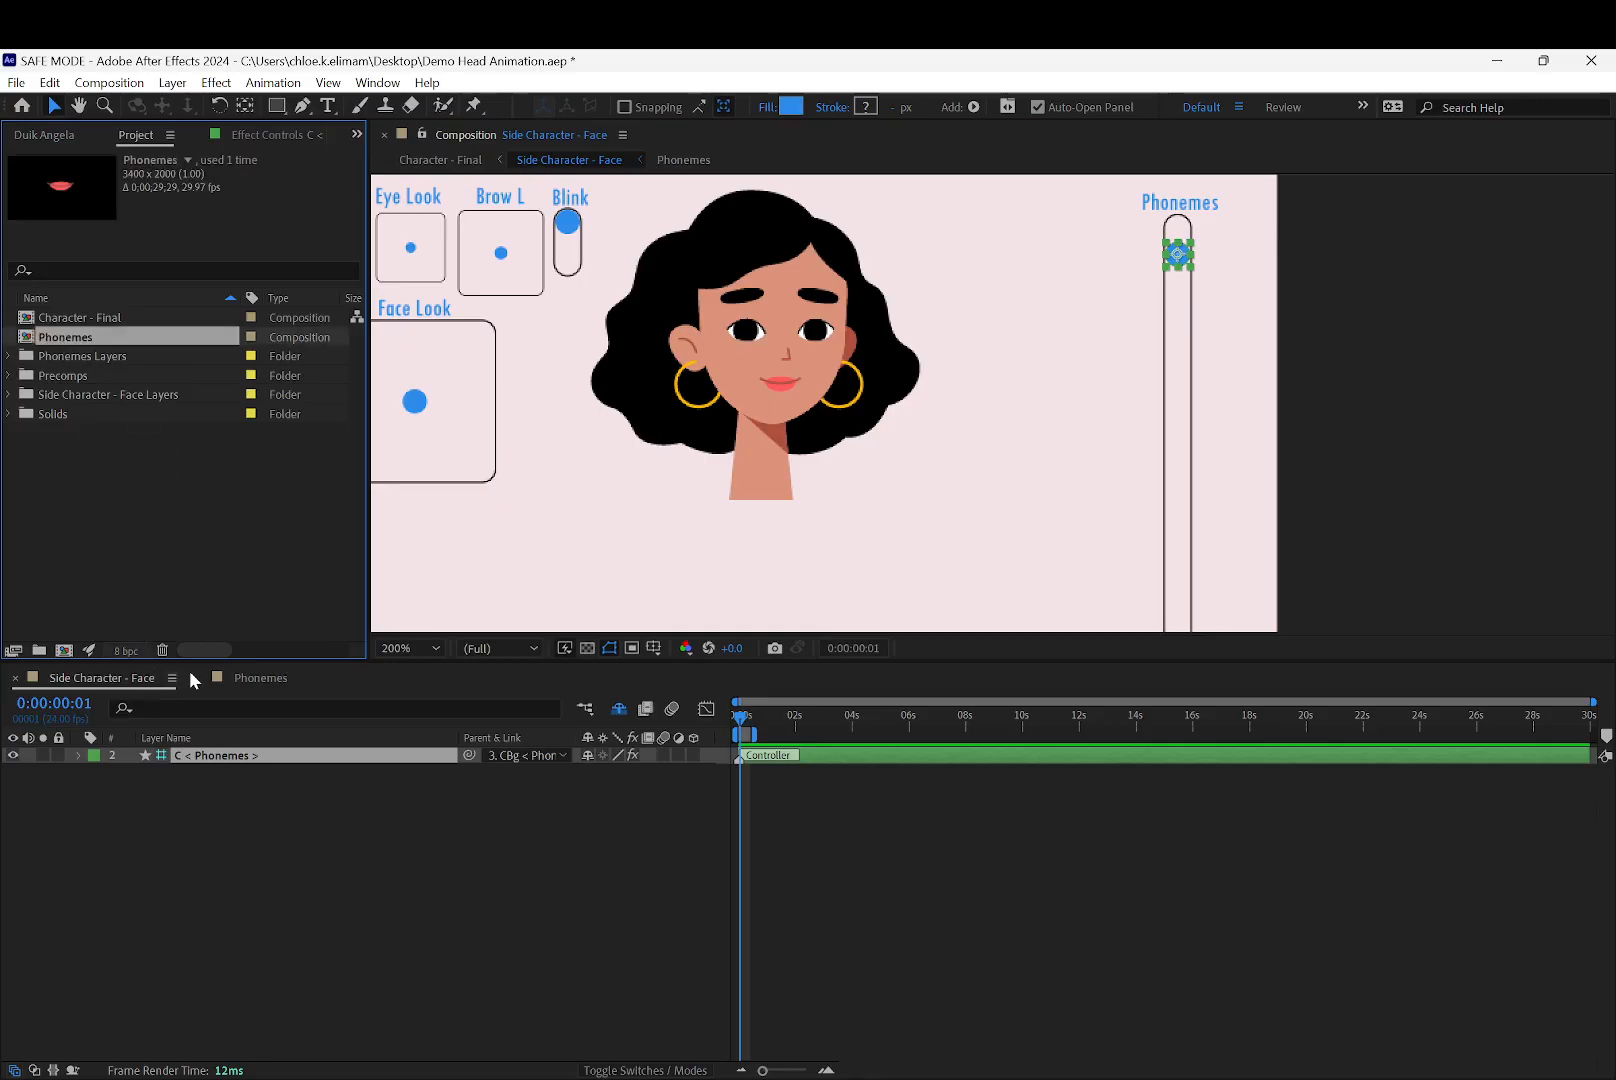
Copy all thirteen mouth layers from the Phonemes composition and paste them above the C < Phonemes > controller in Side Character - Face
click(258, 678)
drag(182, 986, 211, 763)
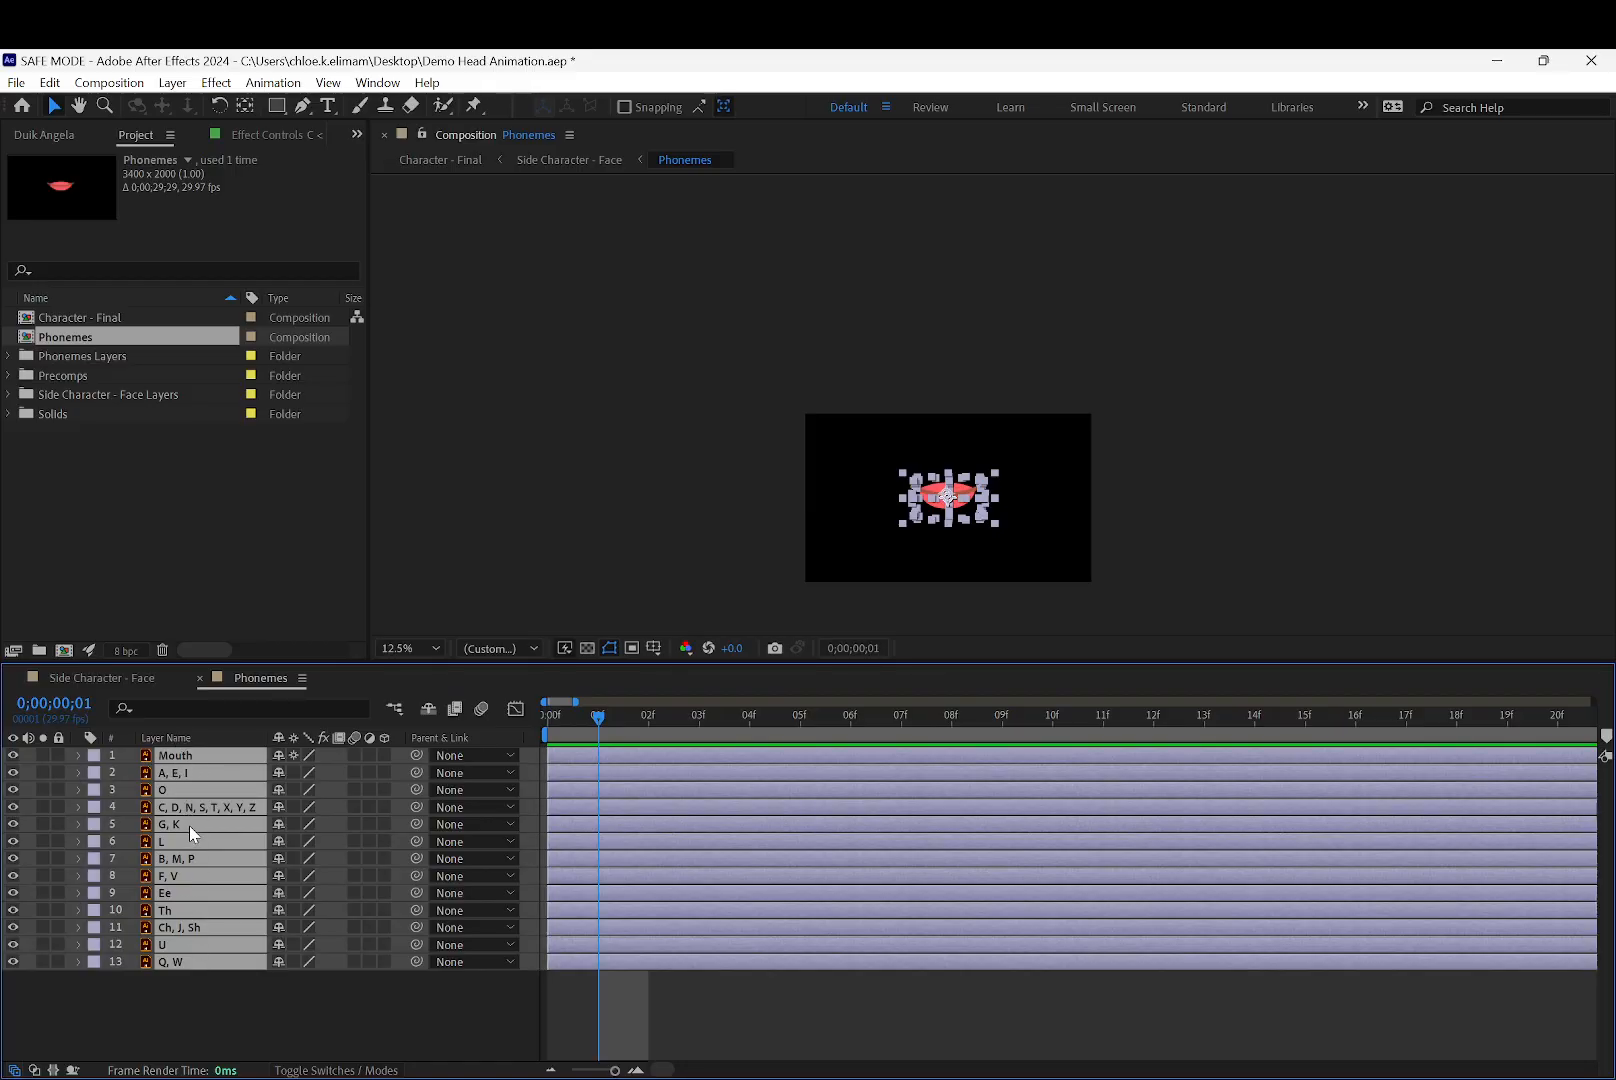
click(117, 679)
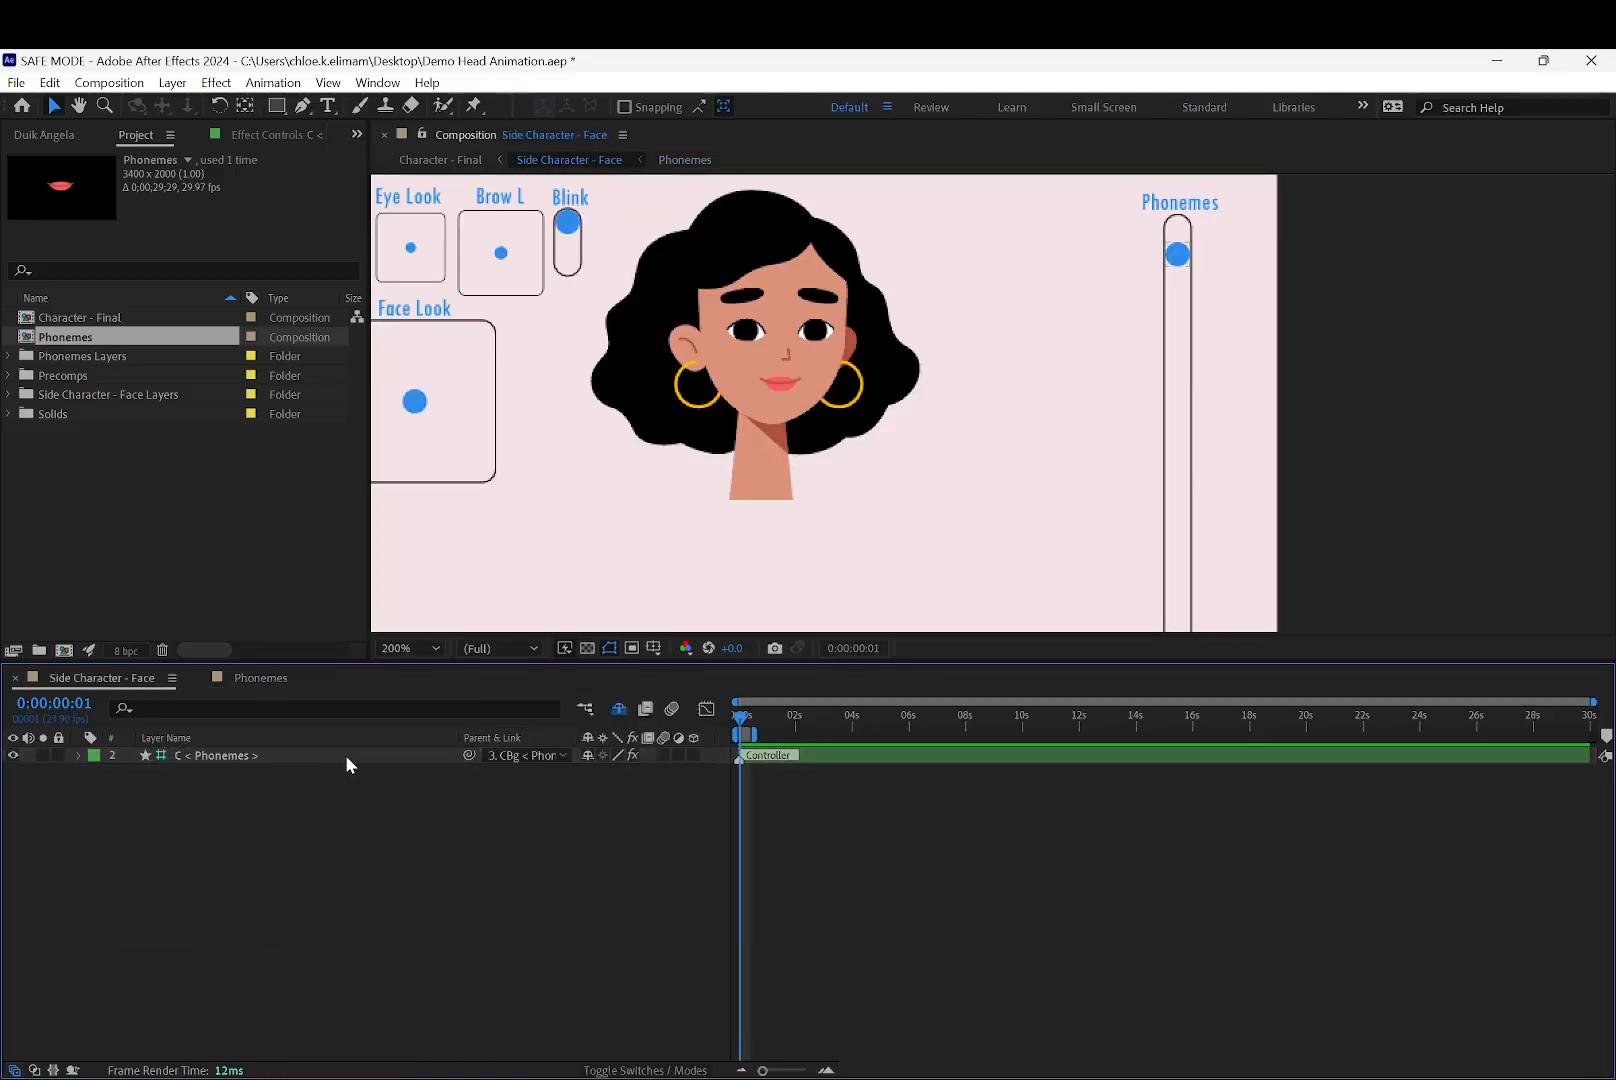
click(276, 758)
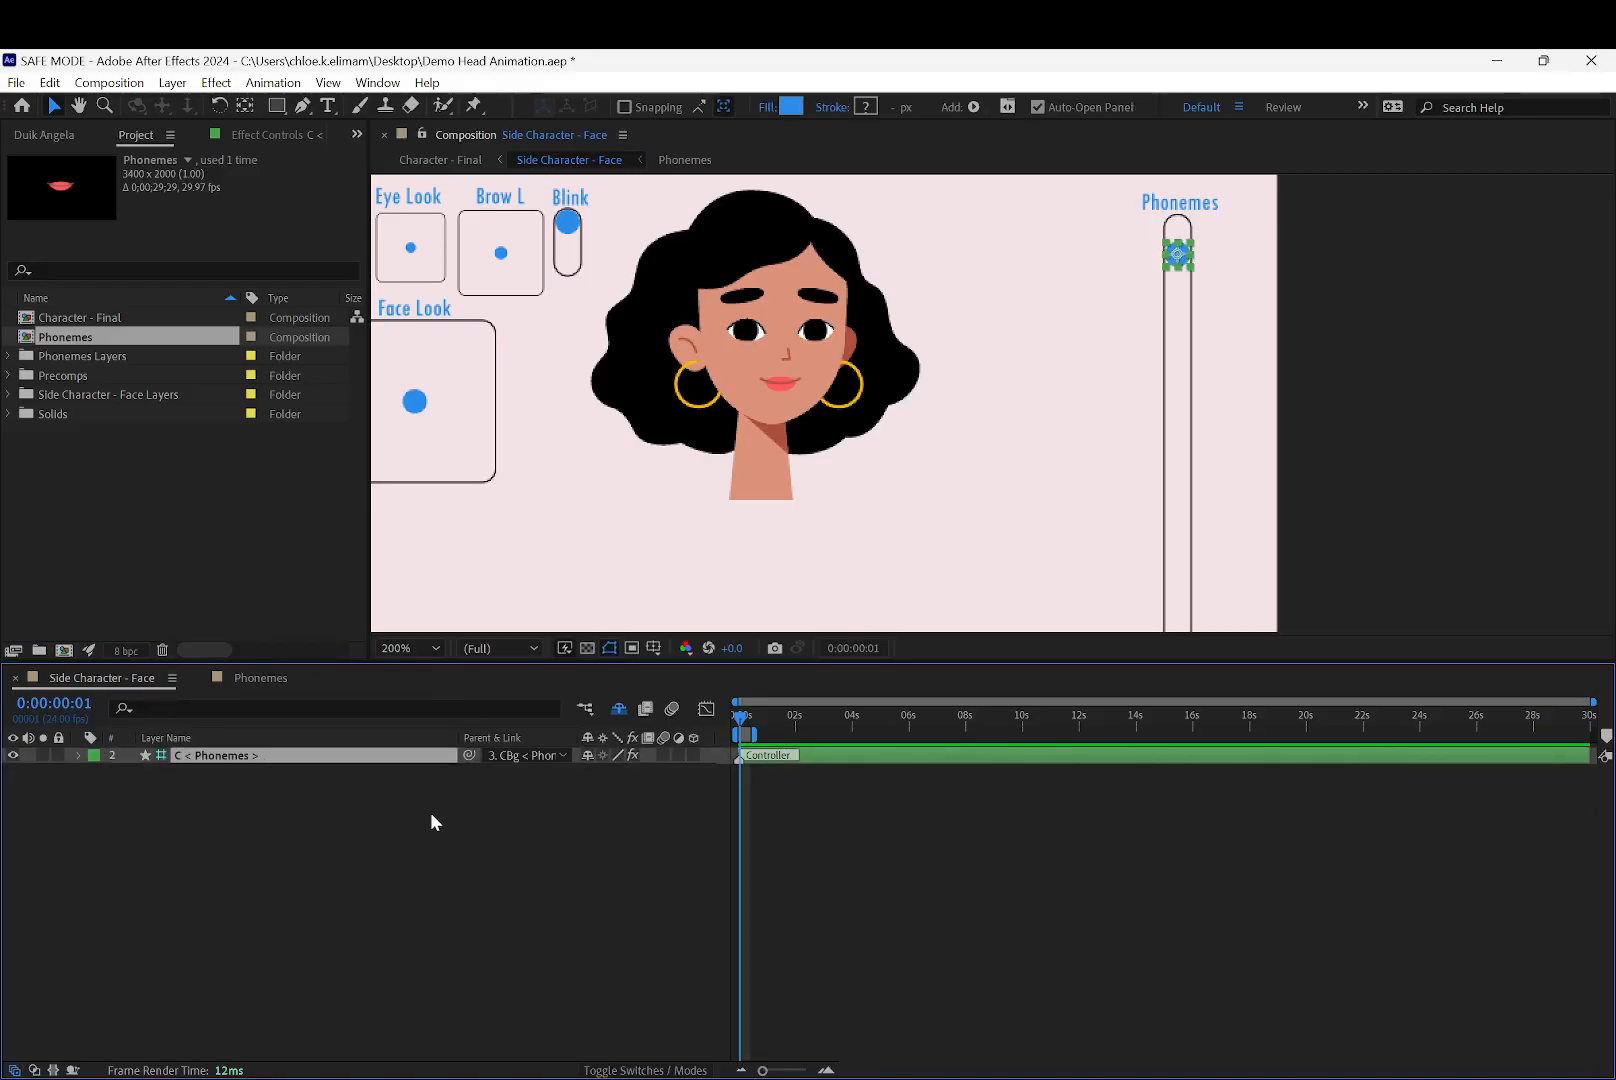
click(229, 770)
key(ctrl+v)
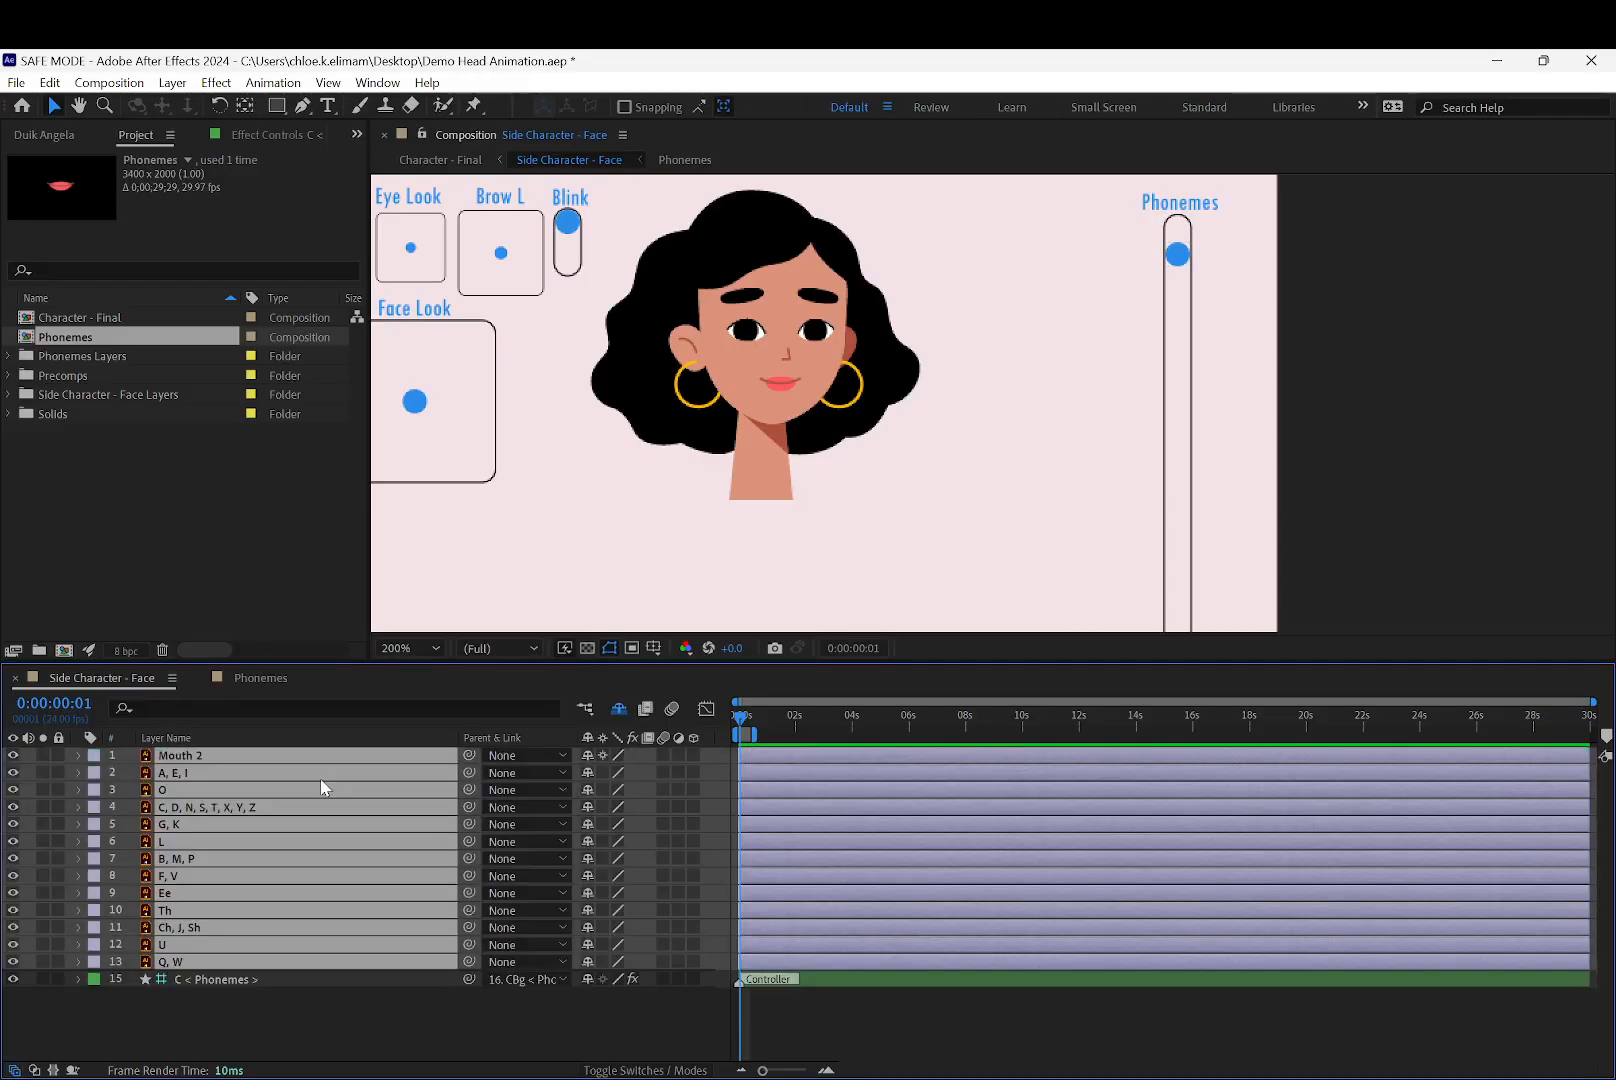
Move the pasted mouth layers onto the composition and scale them down to about the face's mouth size at its right edge
scroll(985, 430, down, 3)
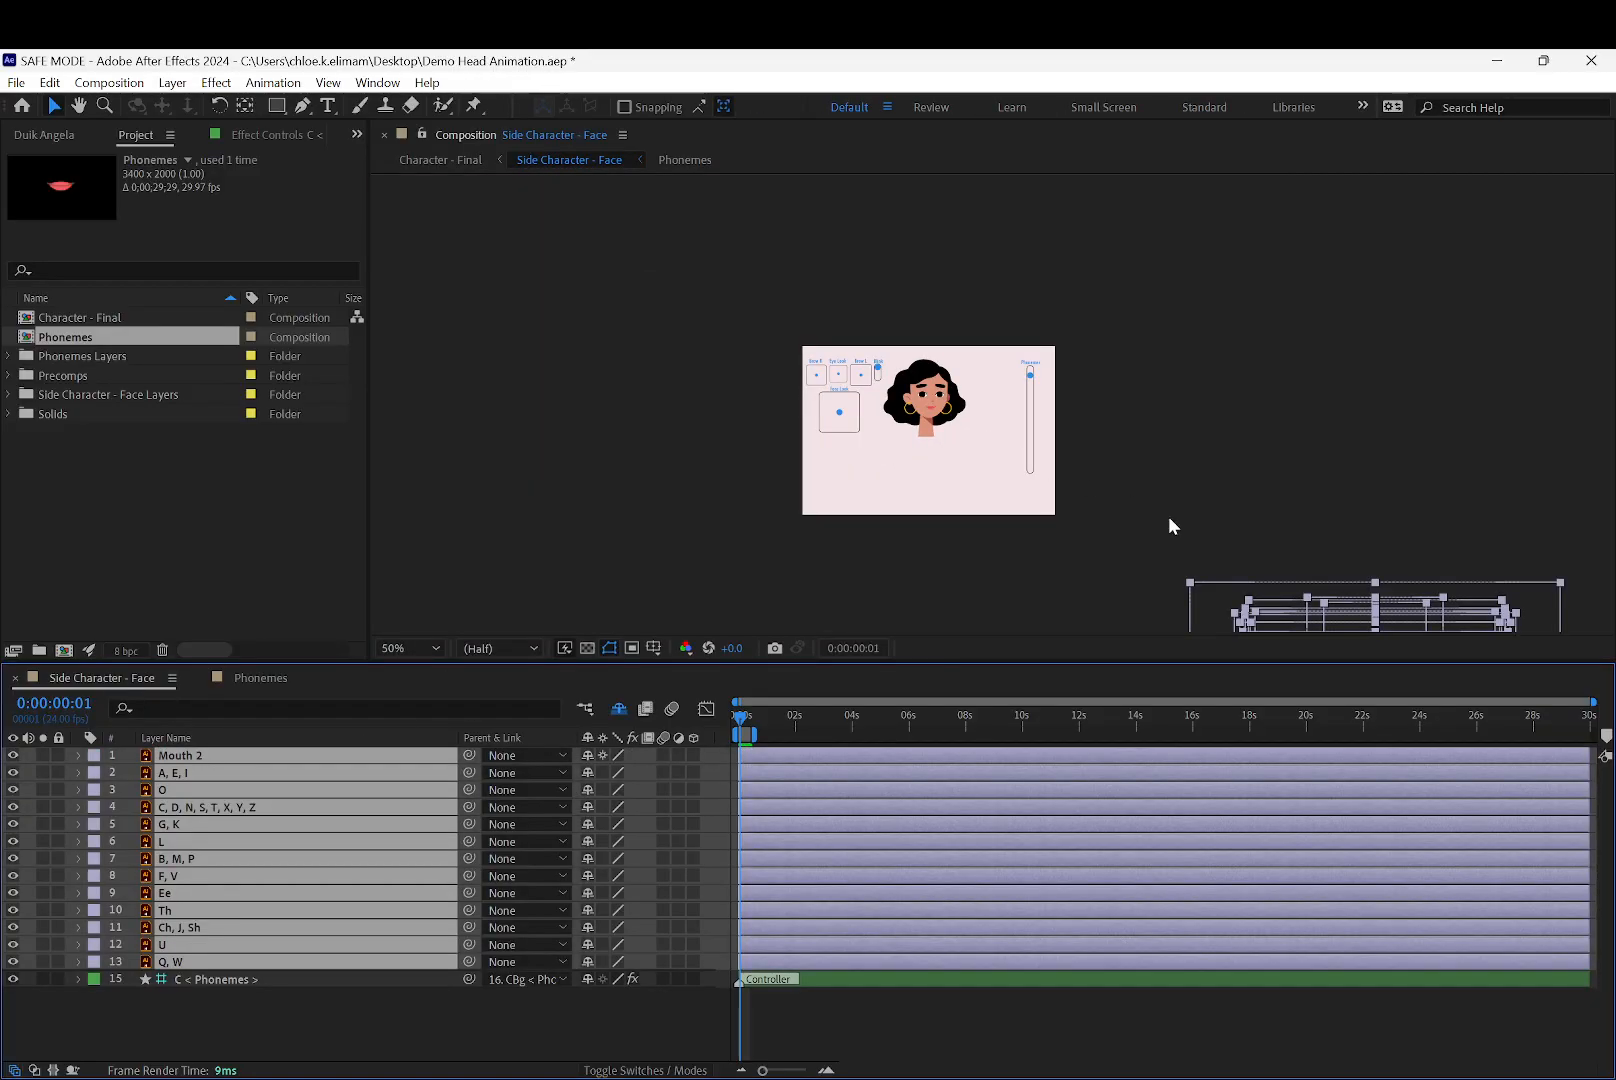
key(space)
drag(1342, 507, 1203, 345)
drag(1144, 479, 896, 270)
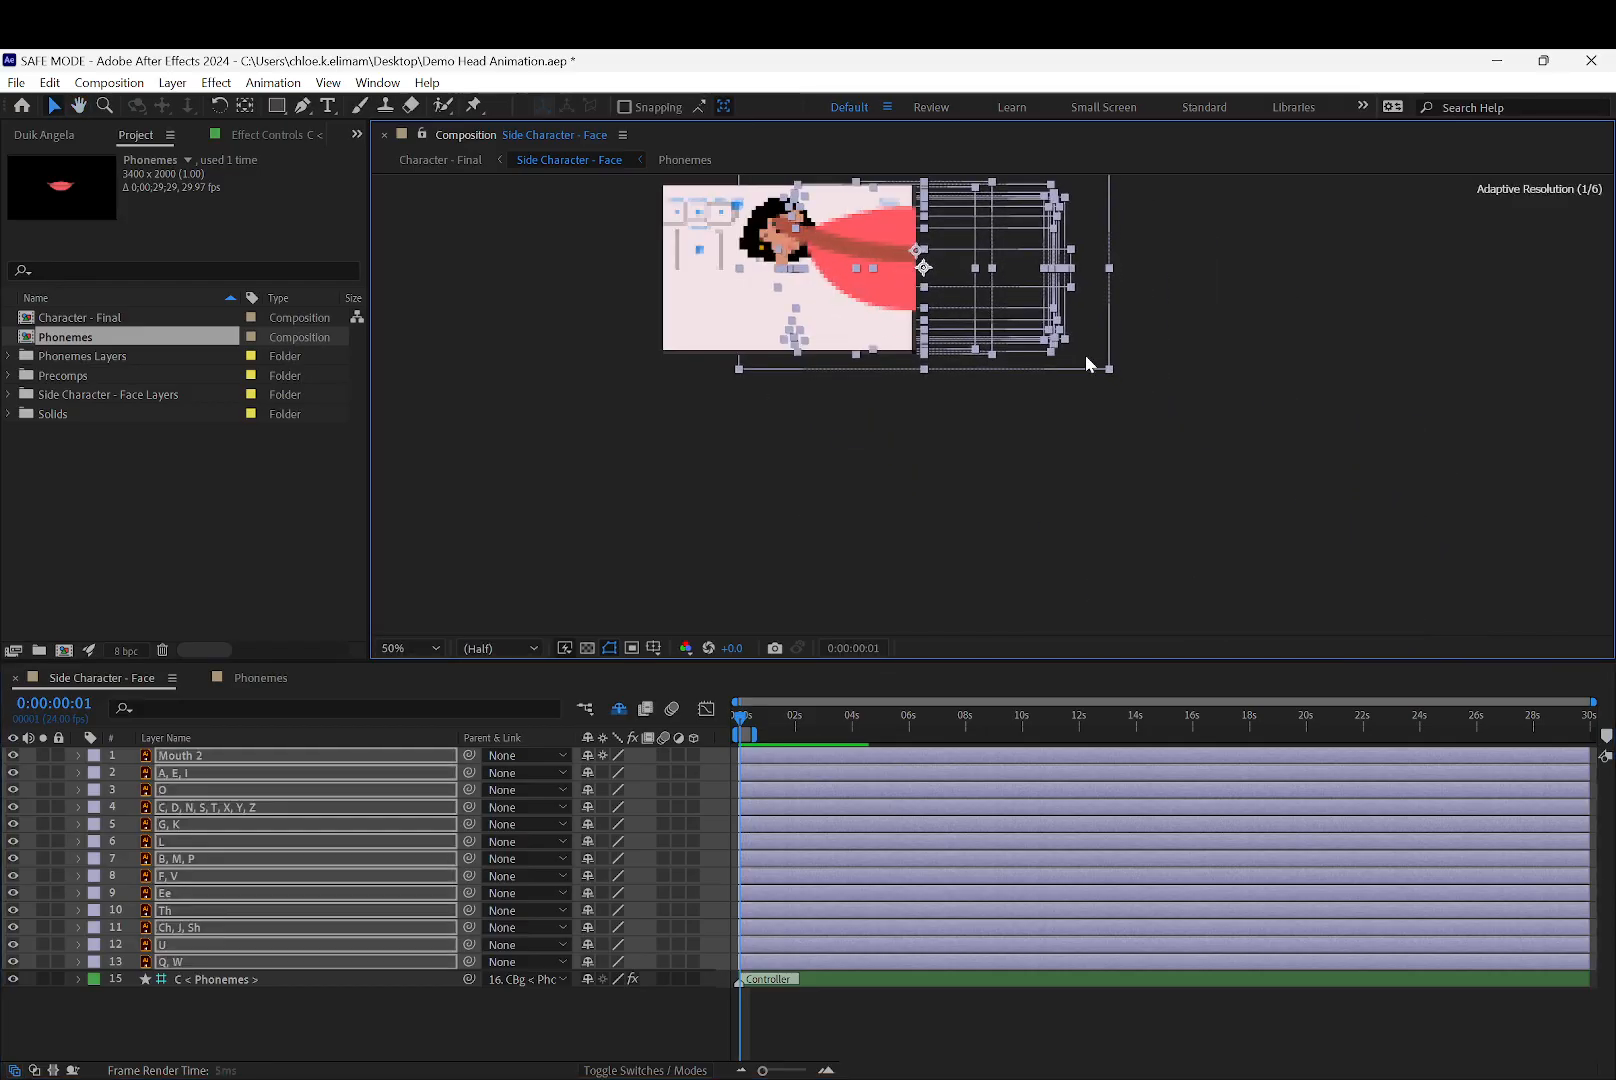
drag(1107, 369, 1095, 275)
scroll(929, 243, up, 2)
scroll(848, 286, up, 1)
scroll(871, 334, down, 1)
key(space)
Move the scaled-down mouth layers into the empty area between the face and the phoneme slider
click(245, 106)
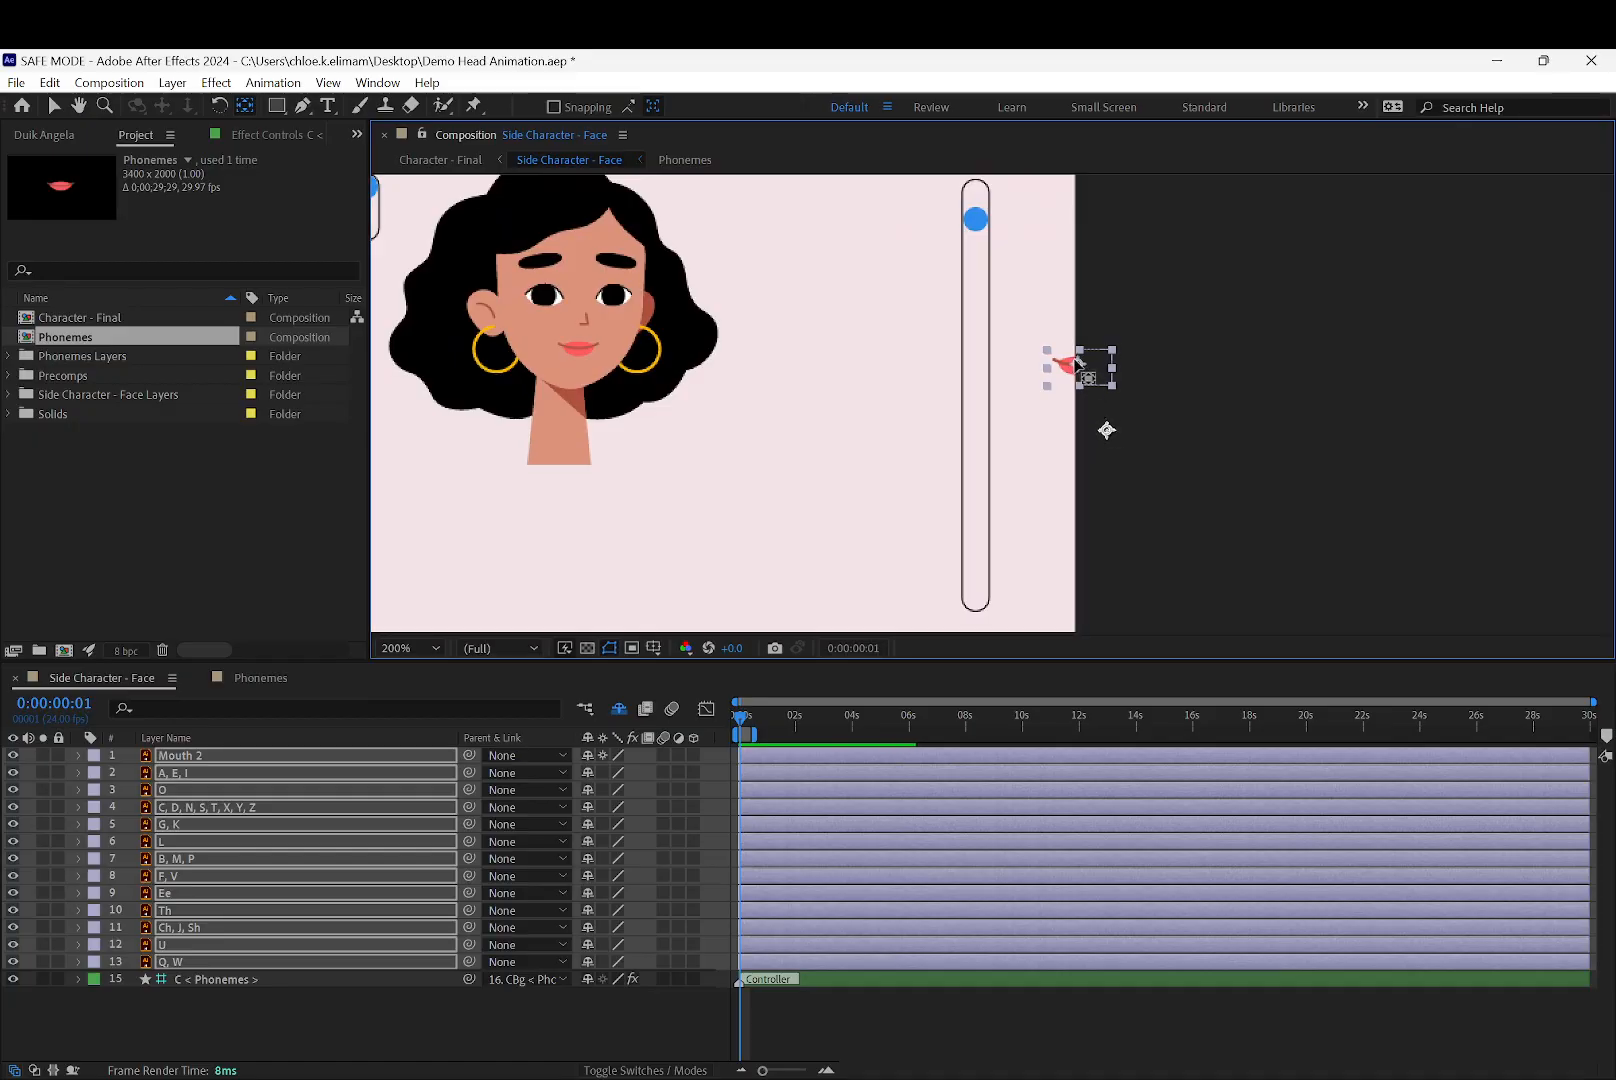
click(52, 104)
drag(1107, 432, 910, 415)
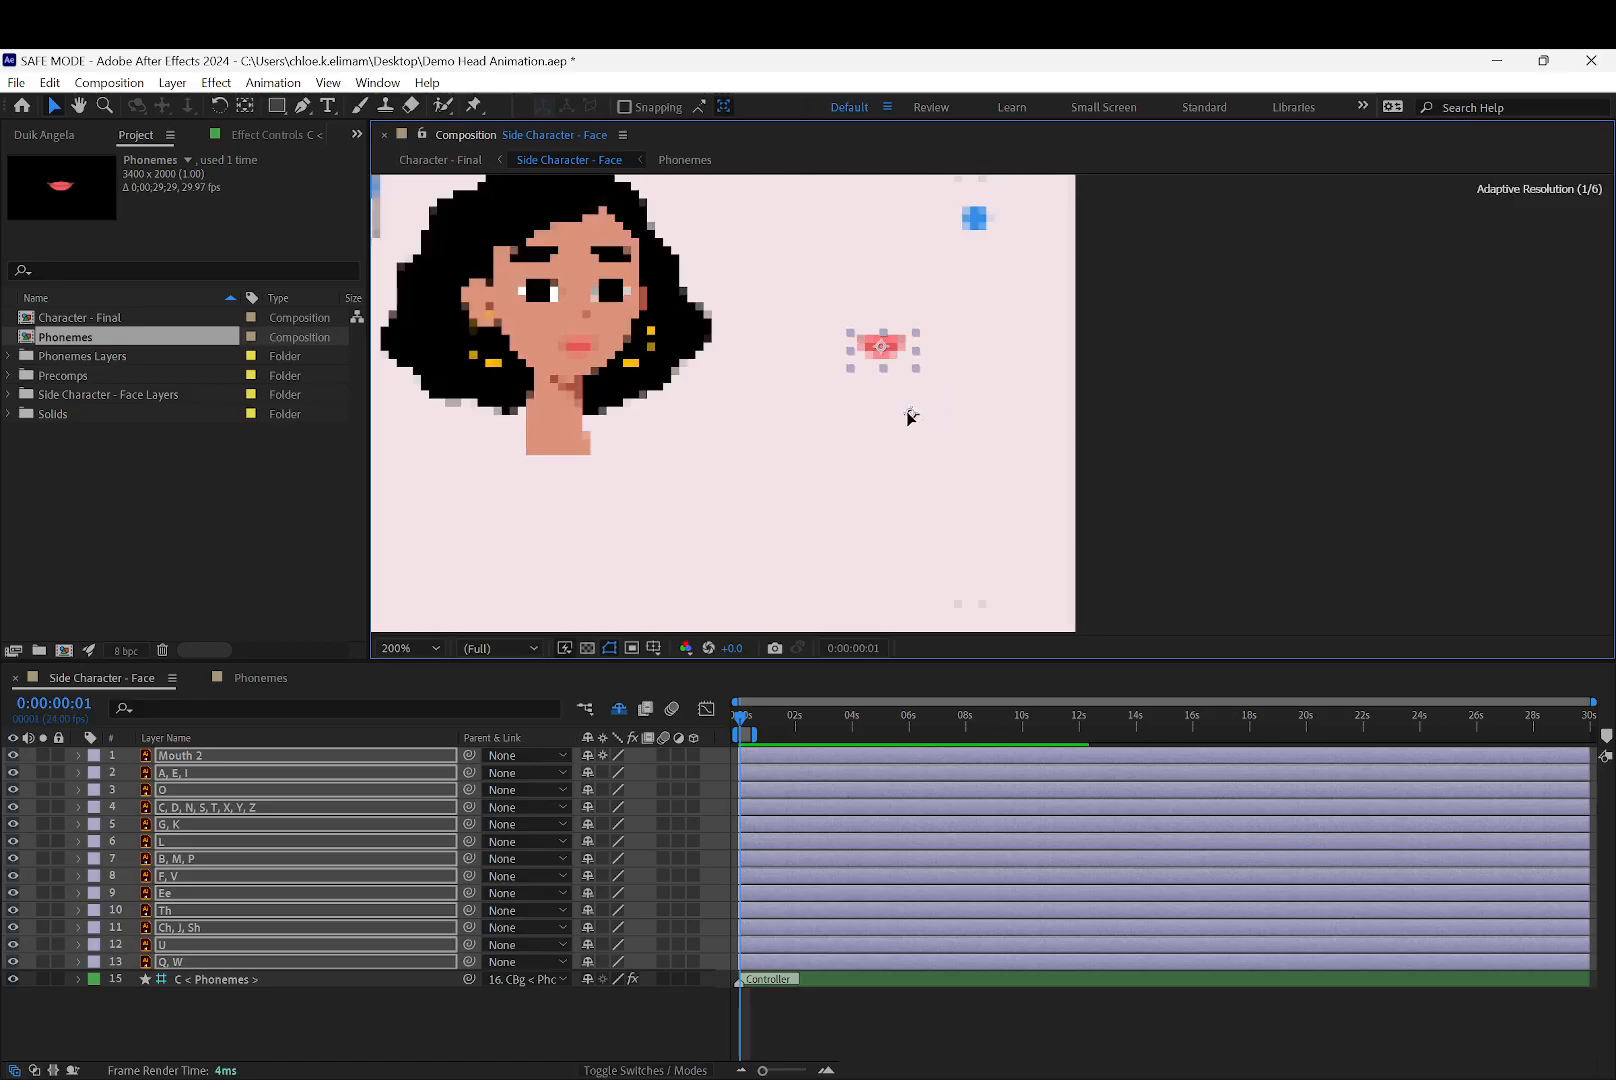
Check the F, V, Mouth 2 and A, E, I layers individually against the mouth shown beside the face
click(354, 1013)
click(340, 876)
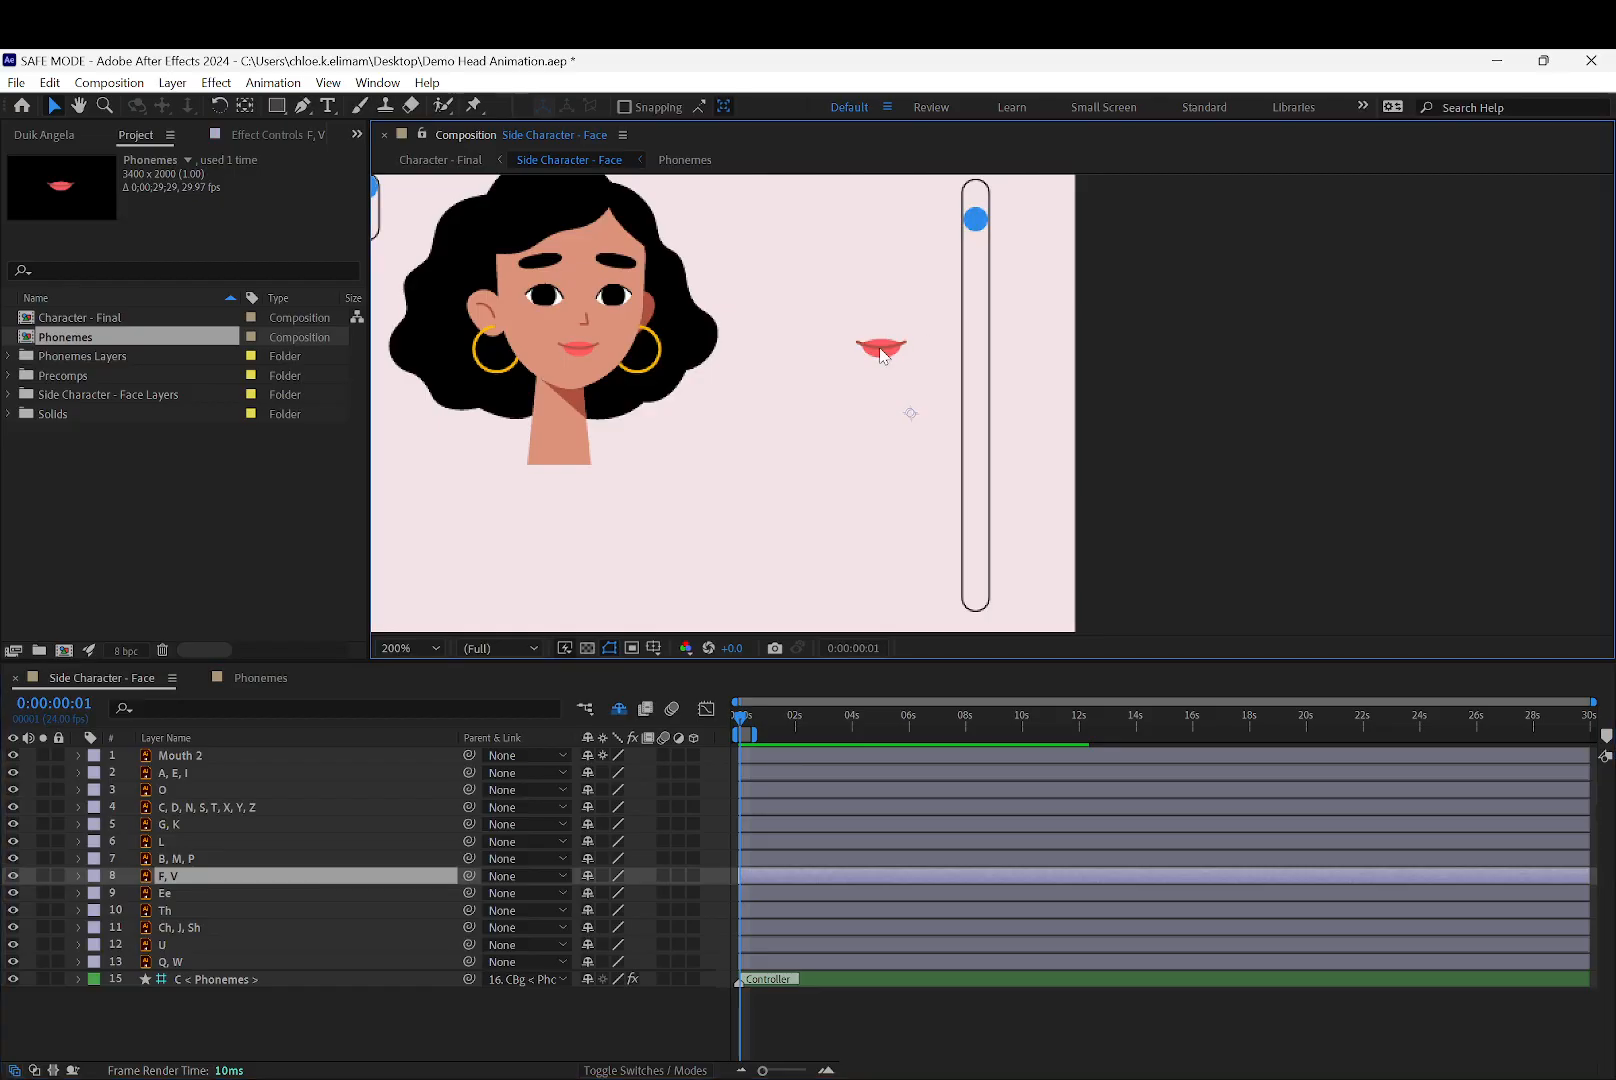
click(240, 756)
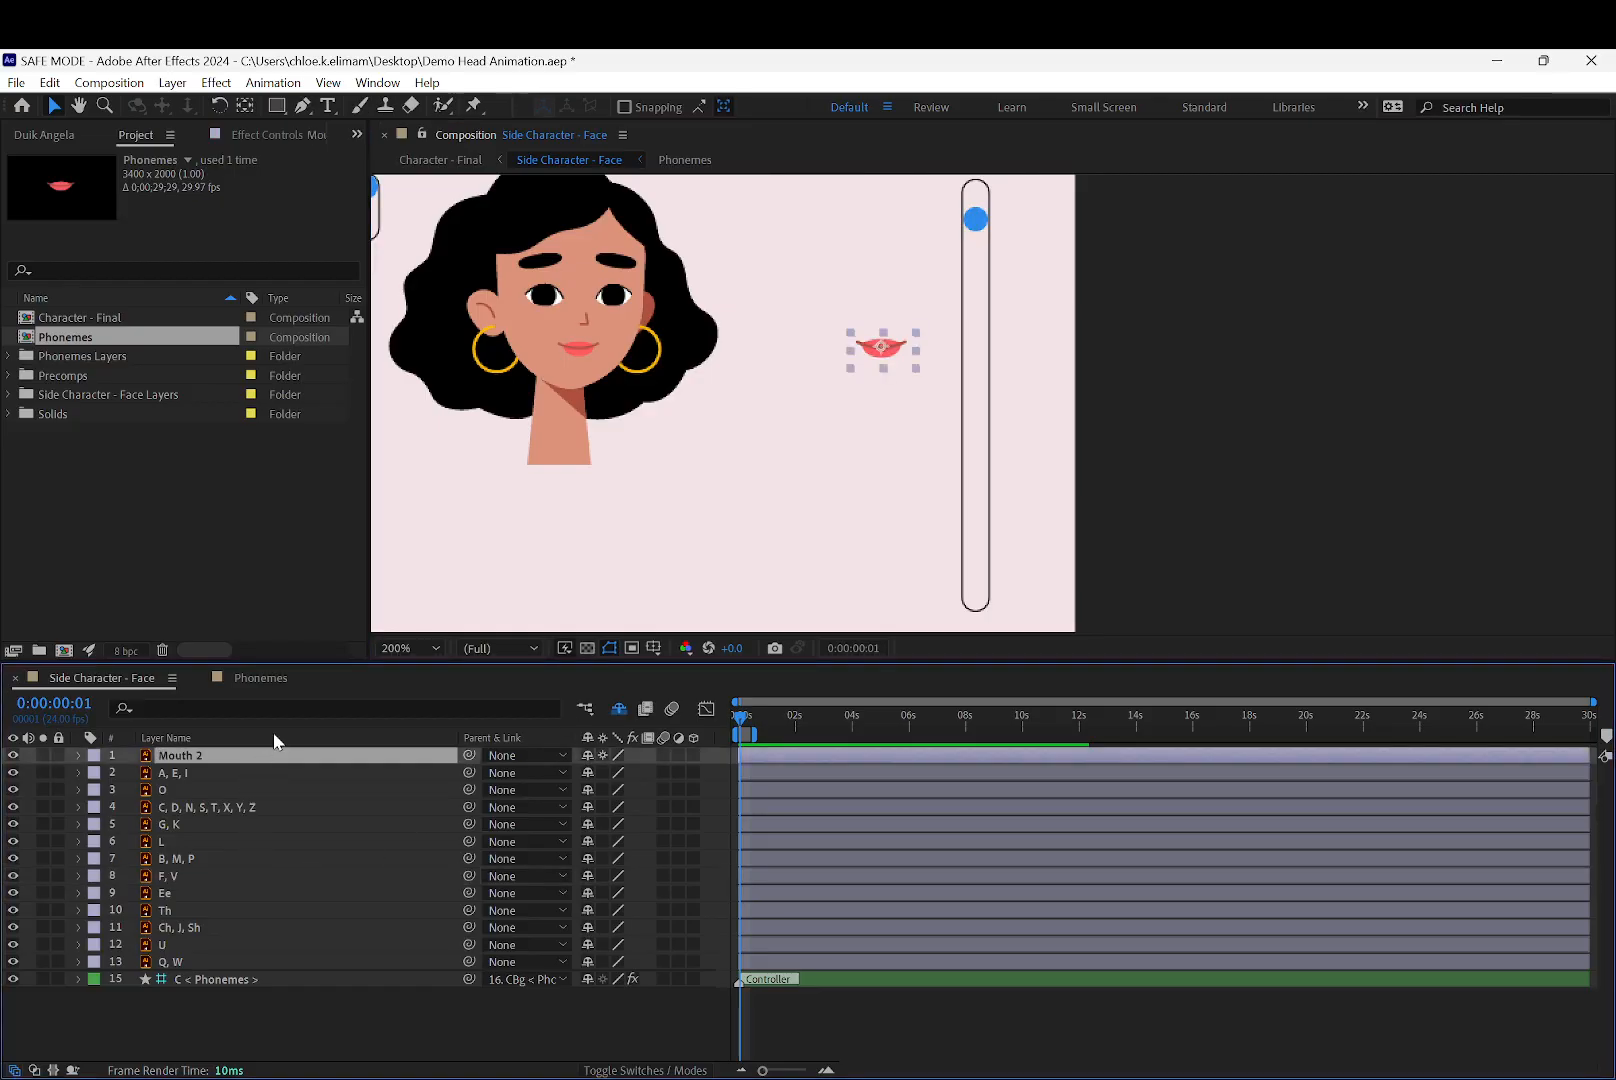
scroll(945, 320, down, 2)
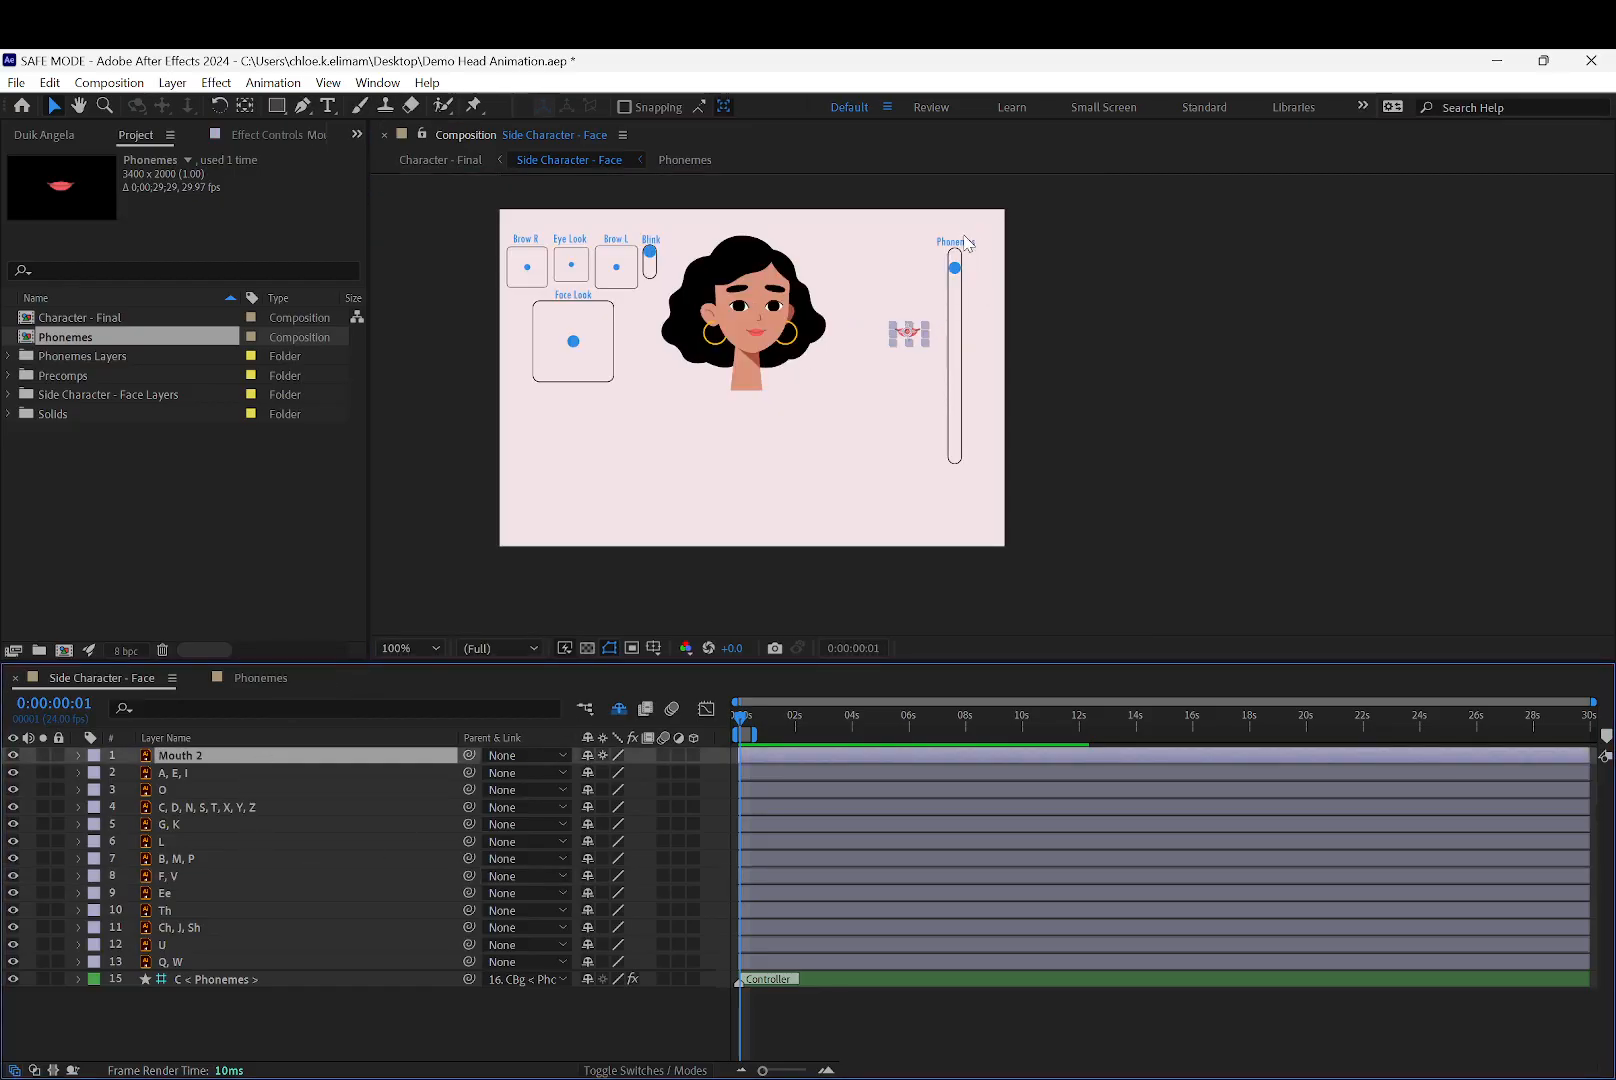
scroll(962, 292, up, 2)
click(182, 773)
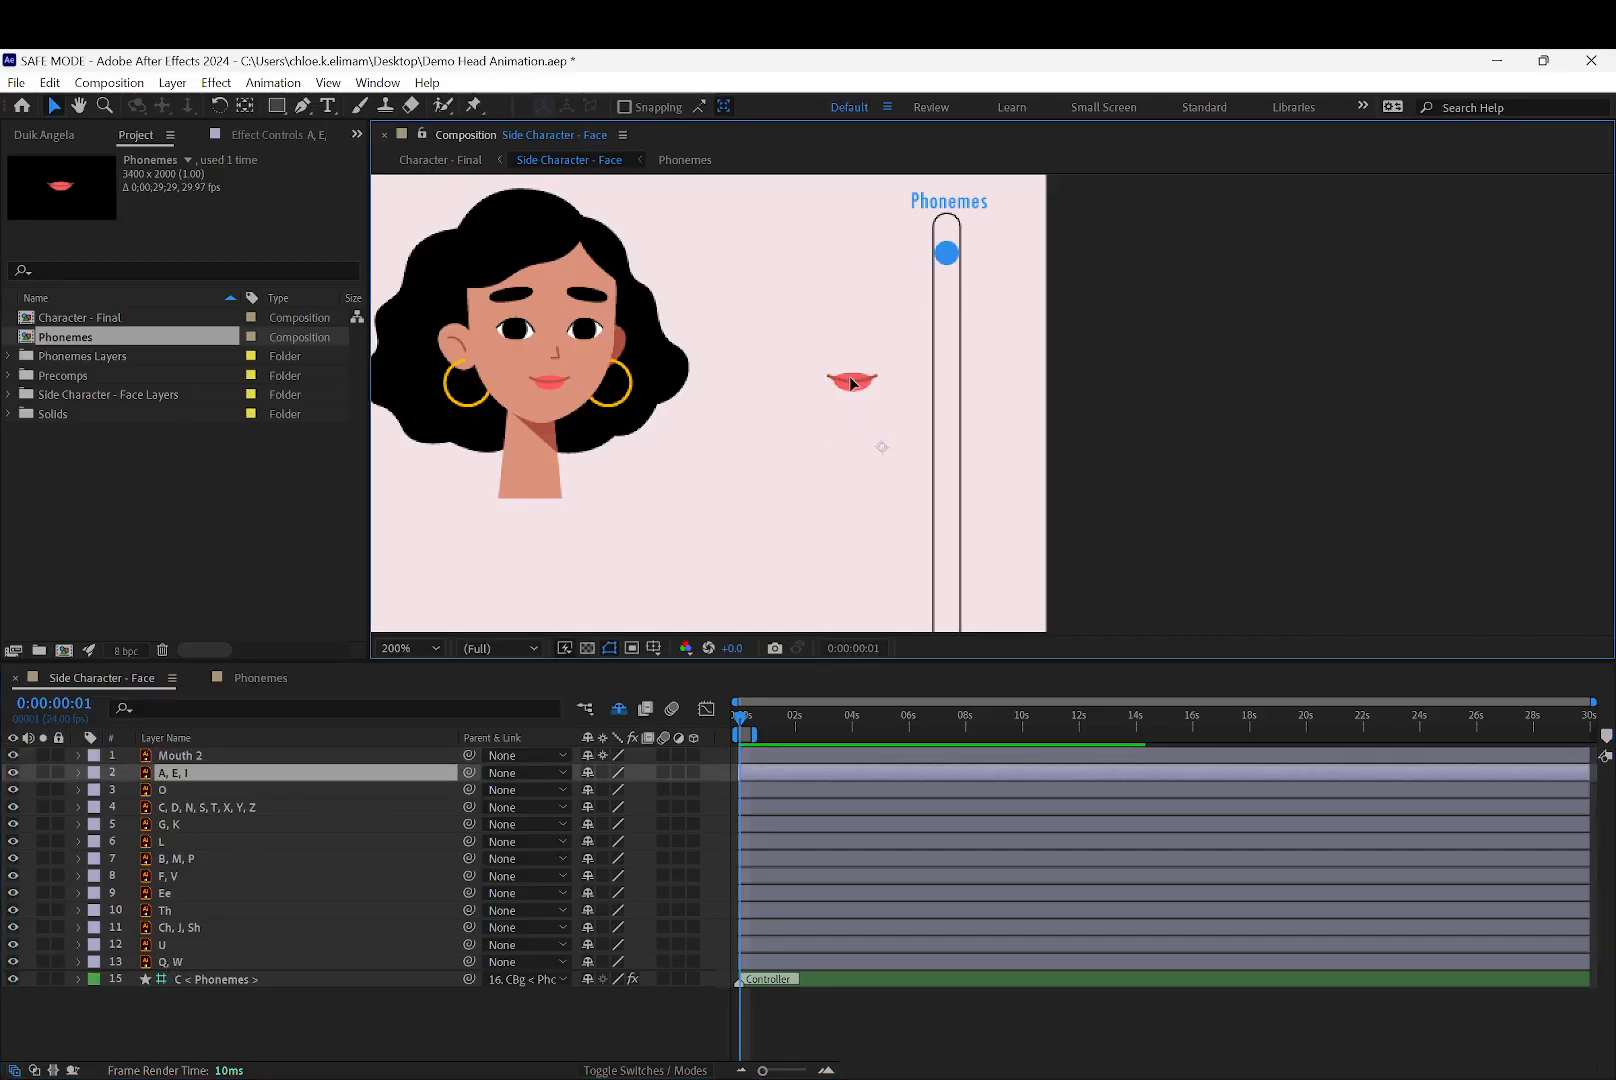
key(Return)
key(Return)
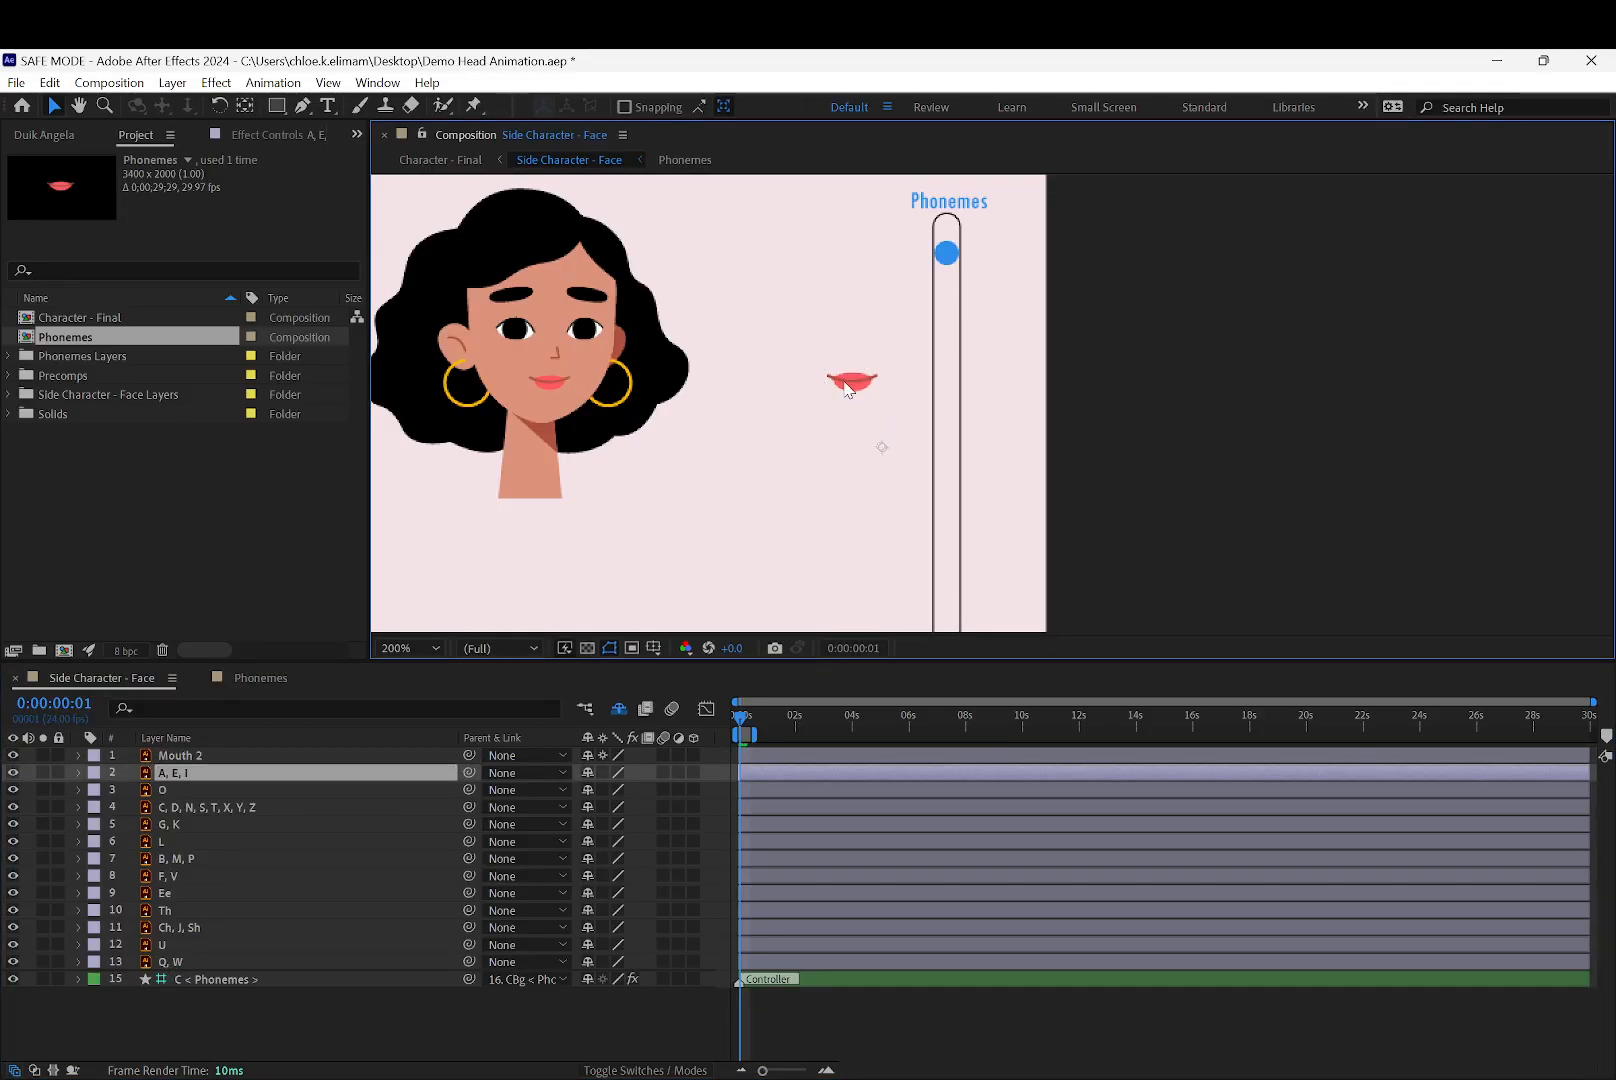
Select all mouth layers from Mouth 2 to Q, W and reveal their Opacity properties
click(312, 755)
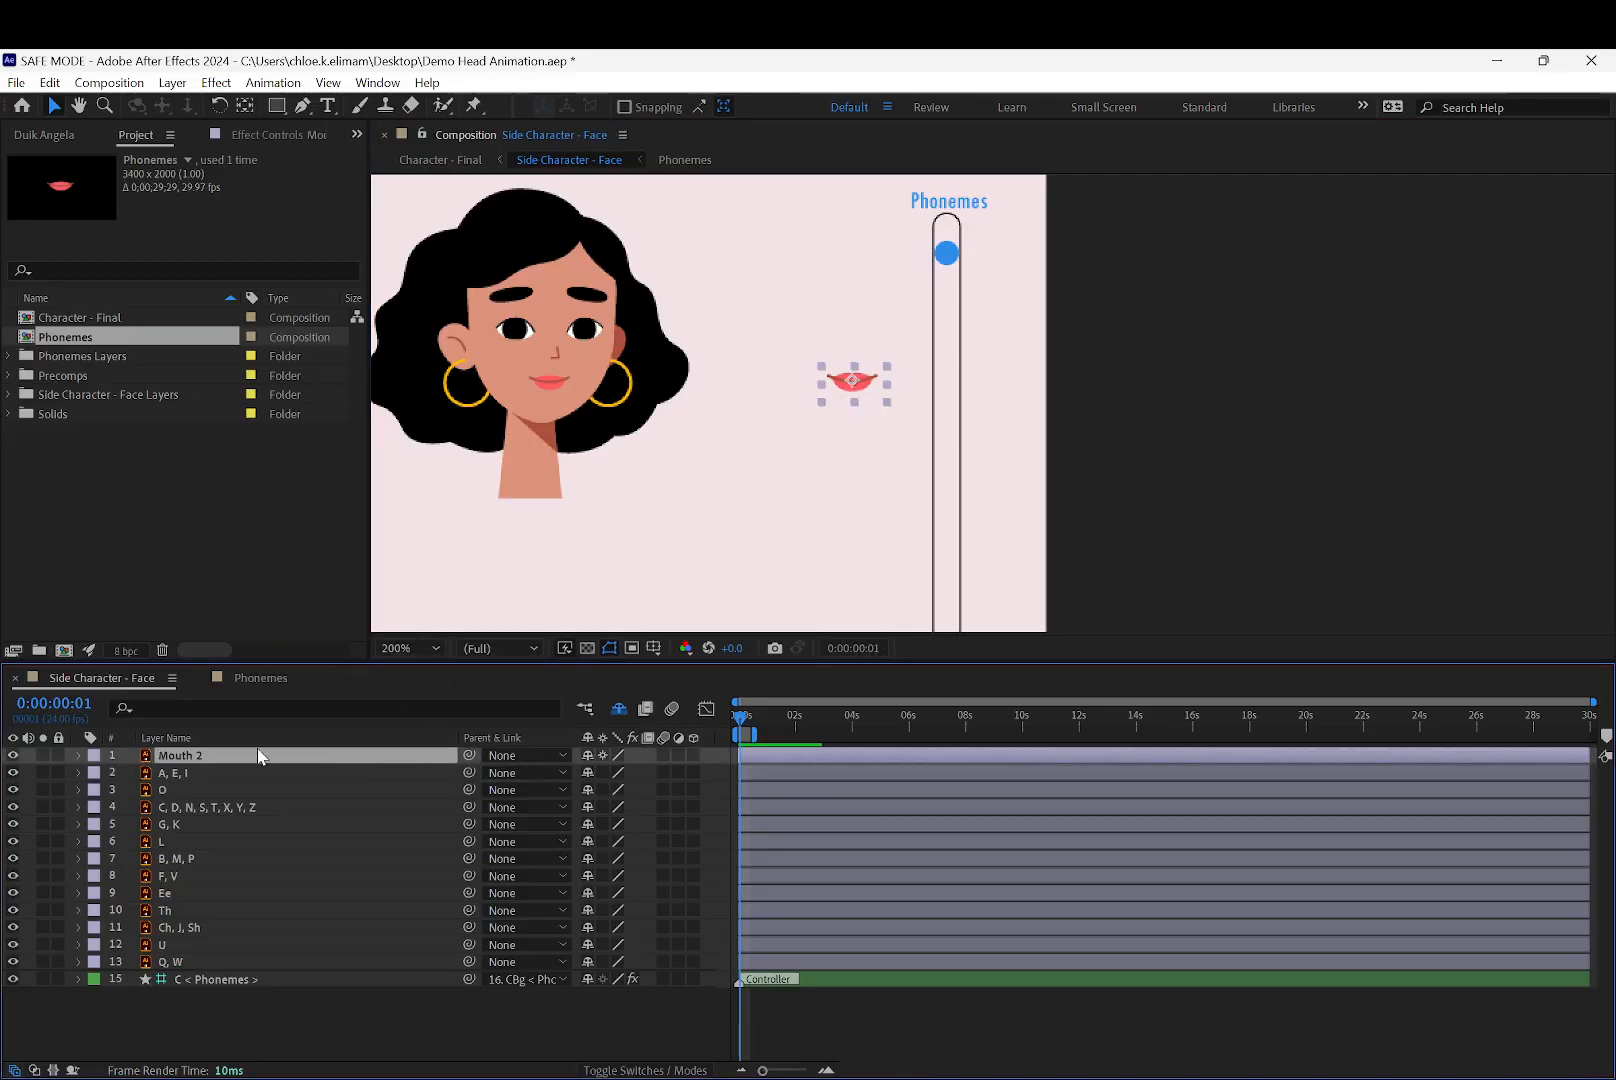
shift+click(234, 965)
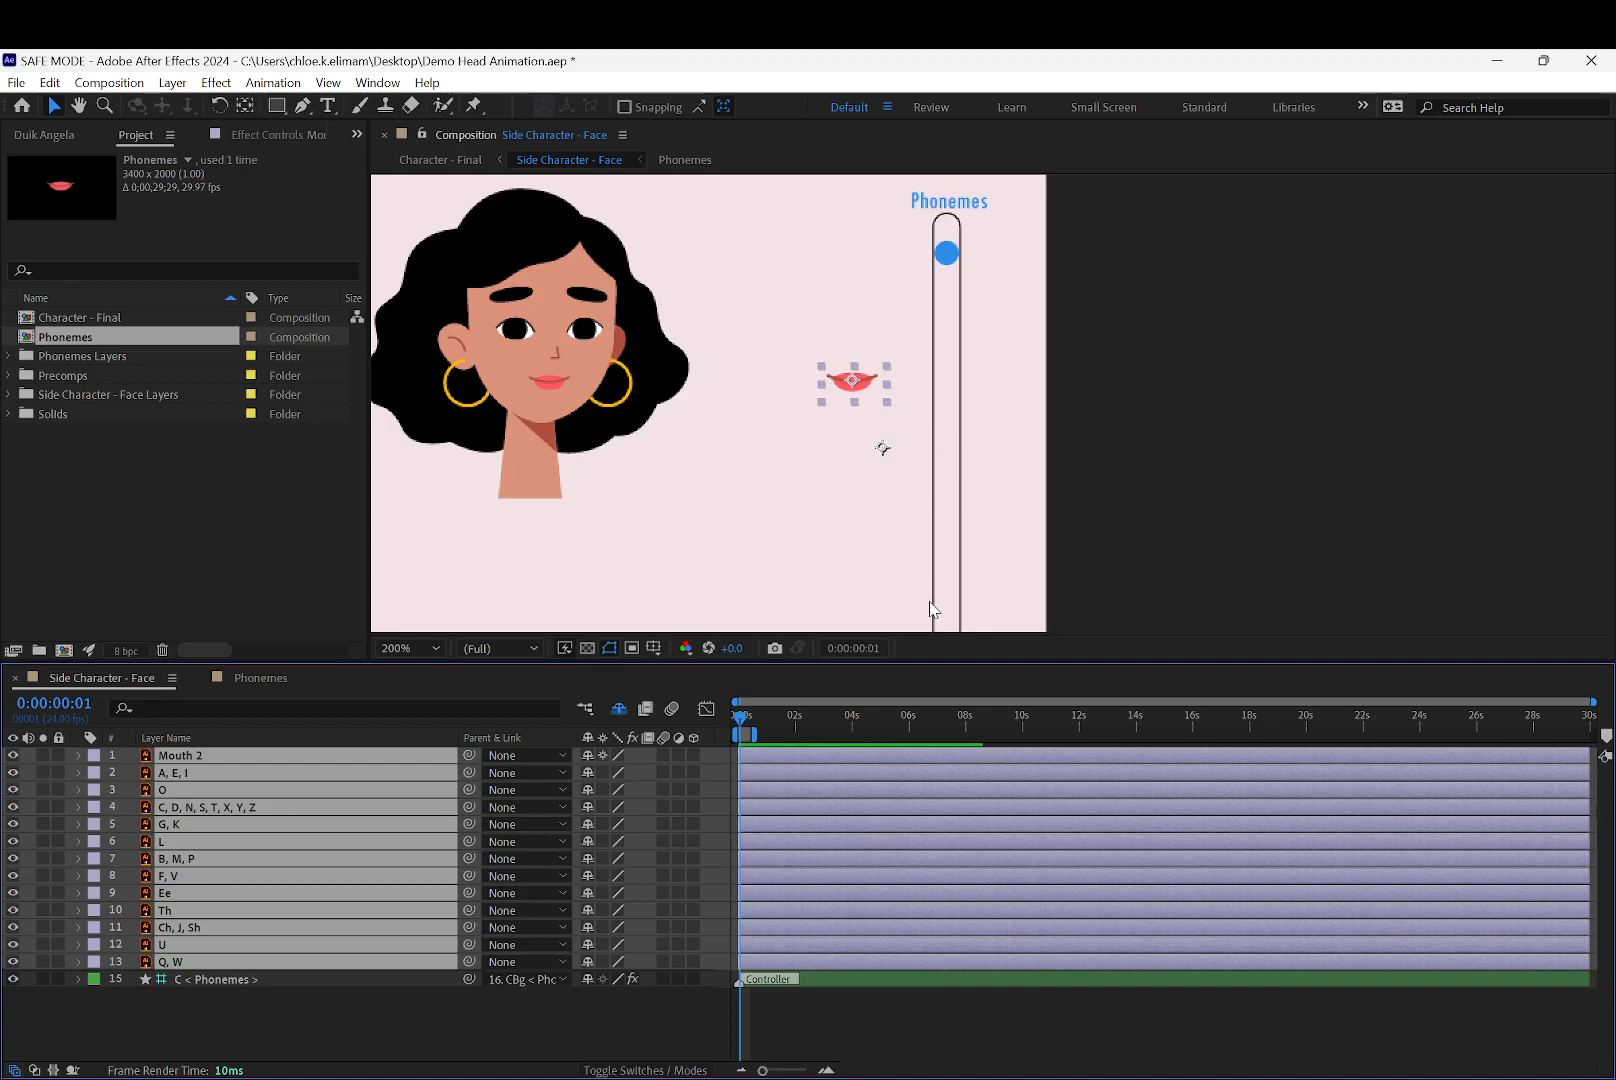
key(t)
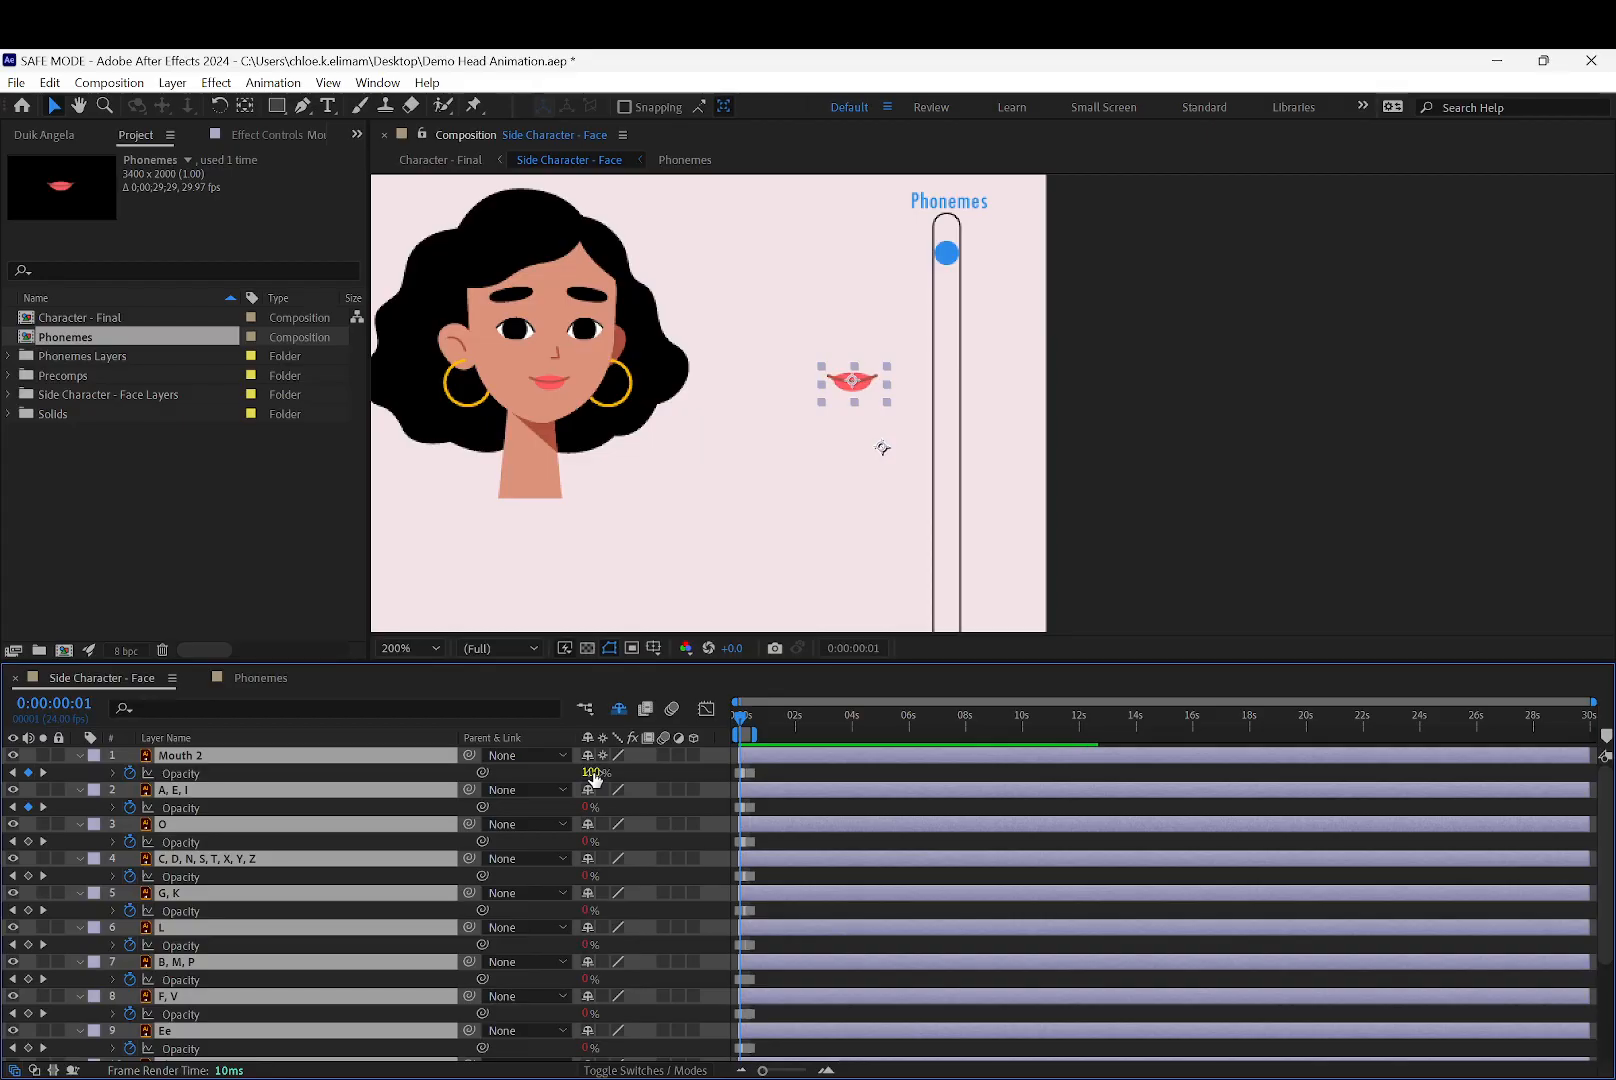
click(274, 677)
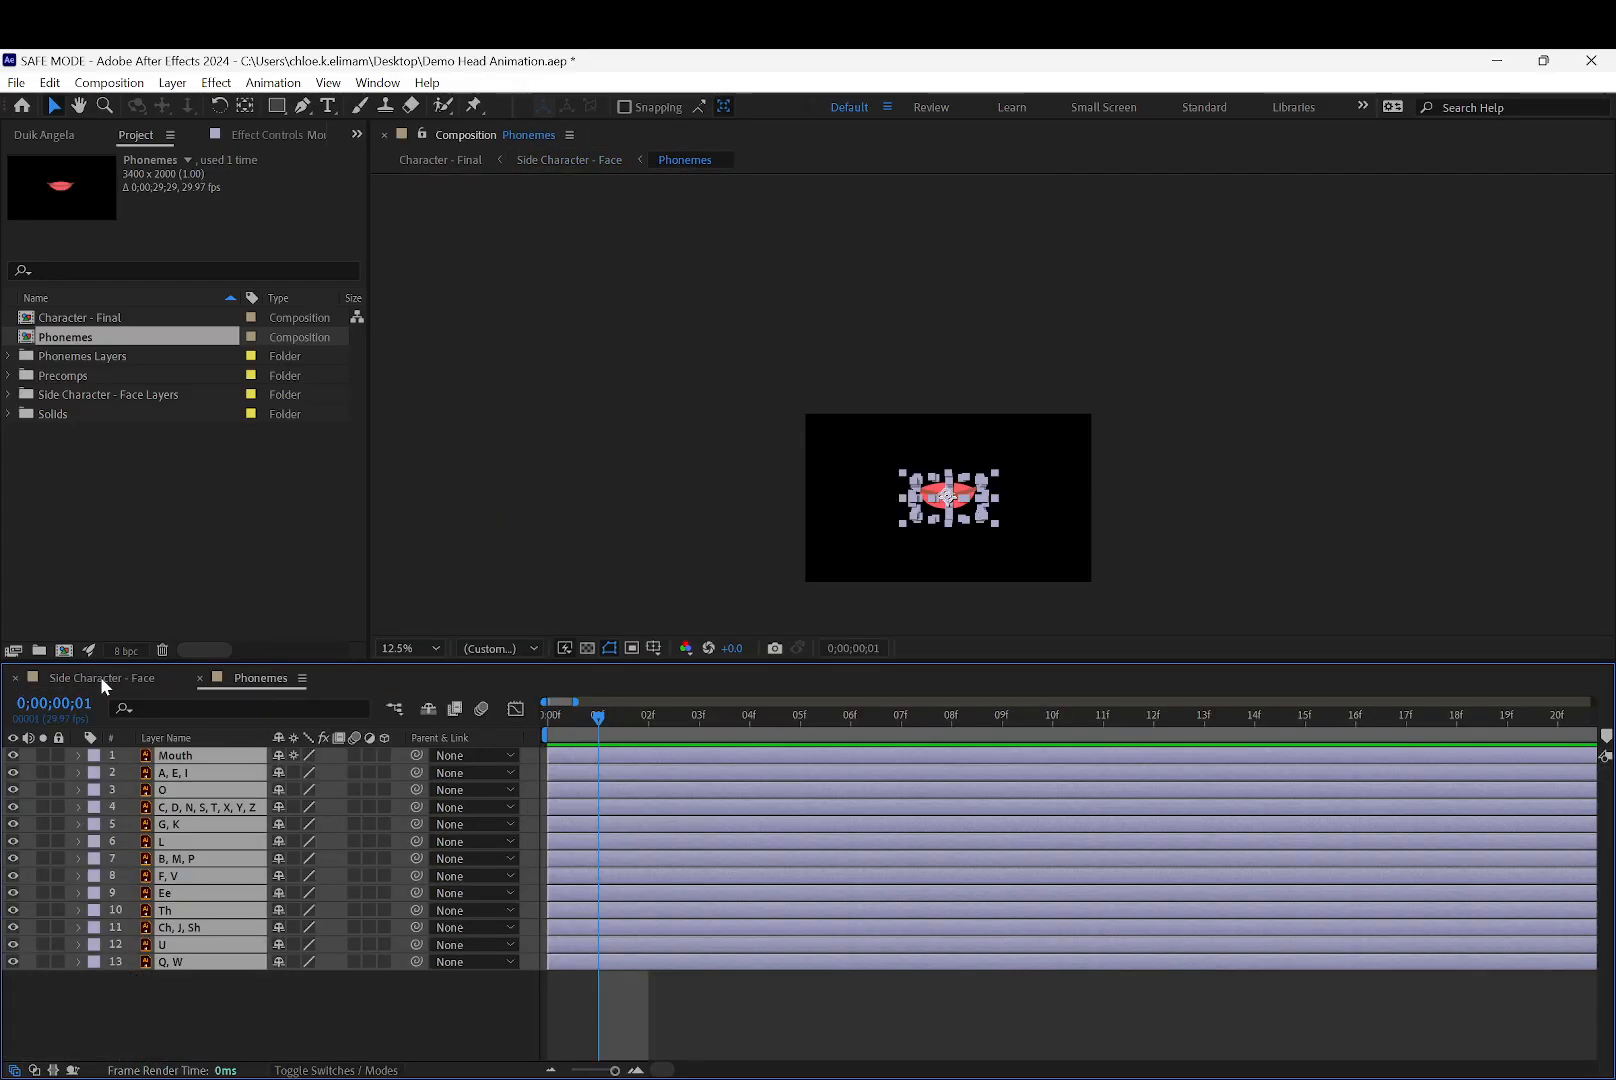
click(100, 677)
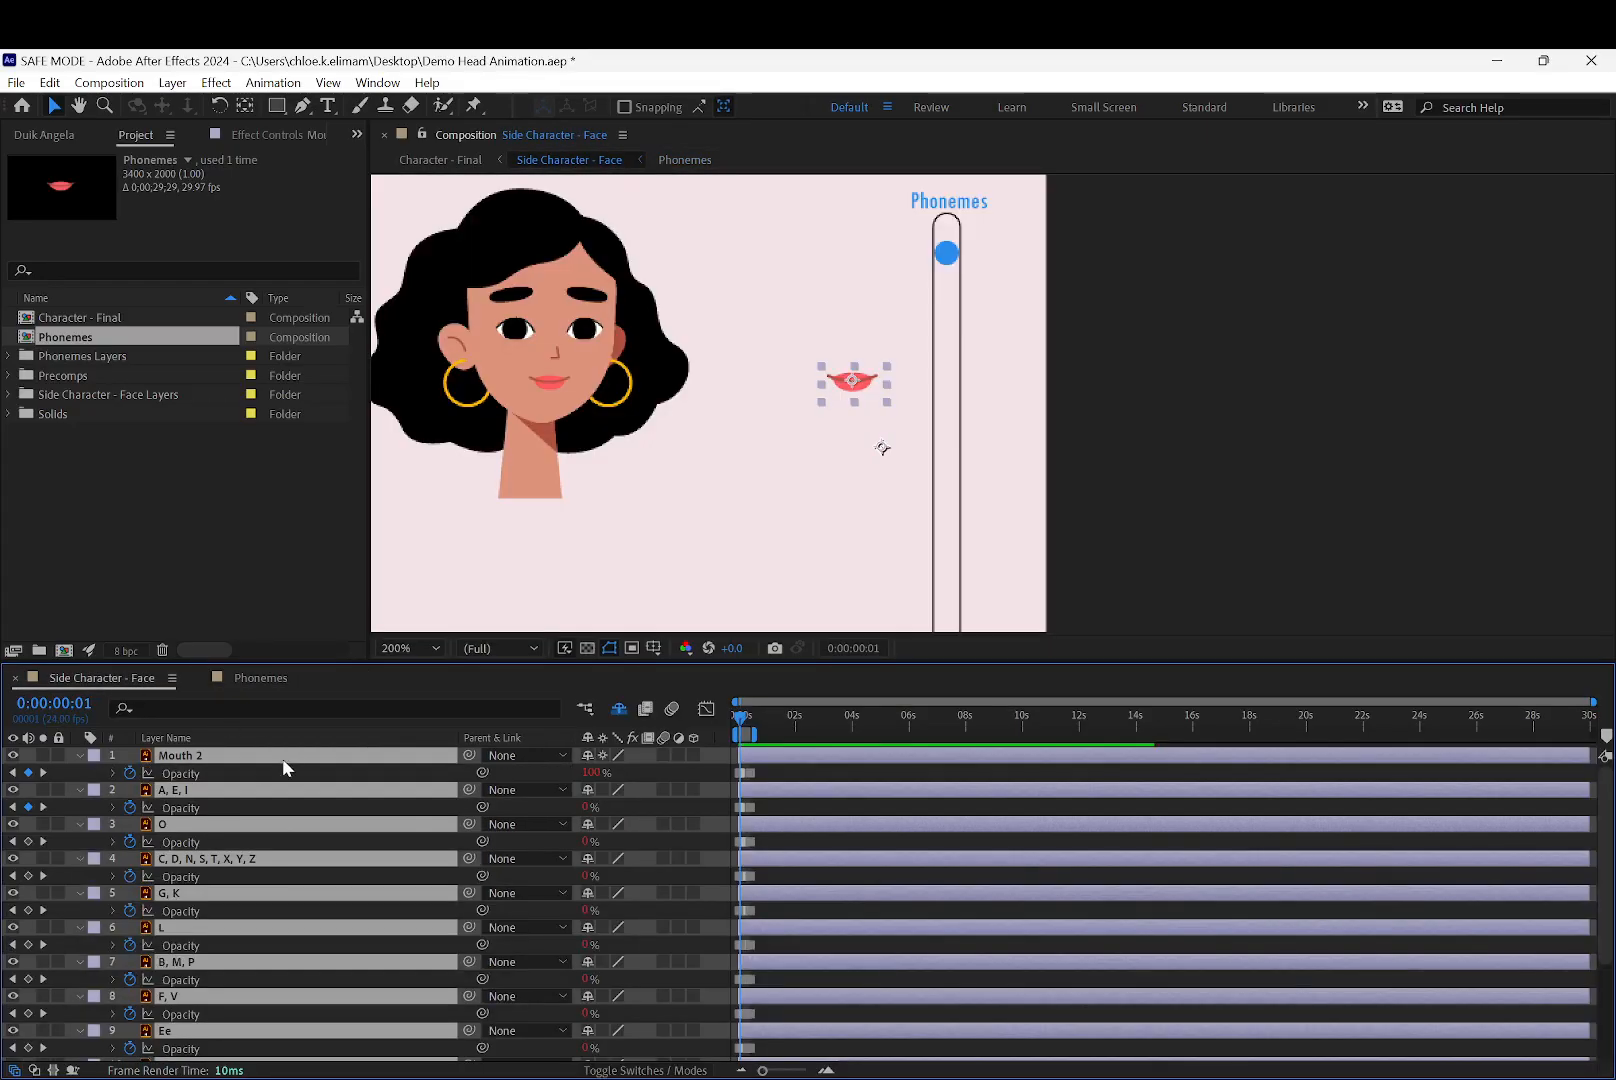
scroll(232, 781, down, 1)
scroll(231, 778, up, 1)
Undo the last move of the mouth layers and close the Properties panel
click(210, 770)
key(ctrl+t)
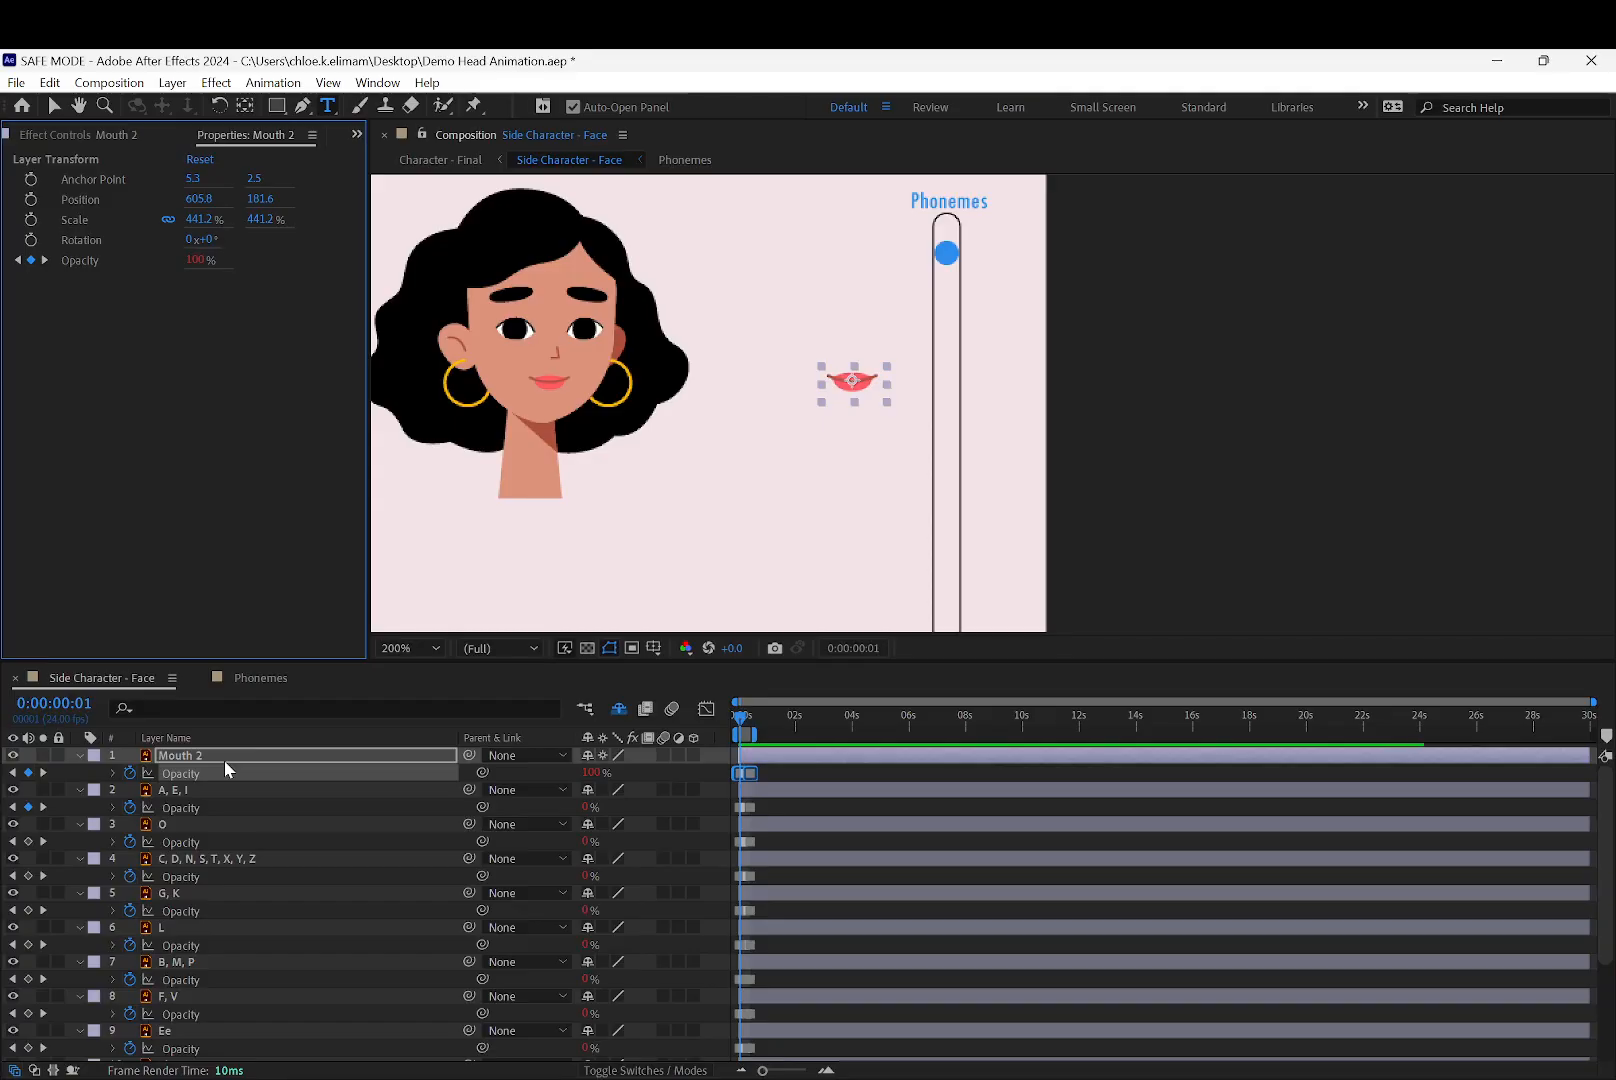
key(ctrl+a)
click(312, 135)
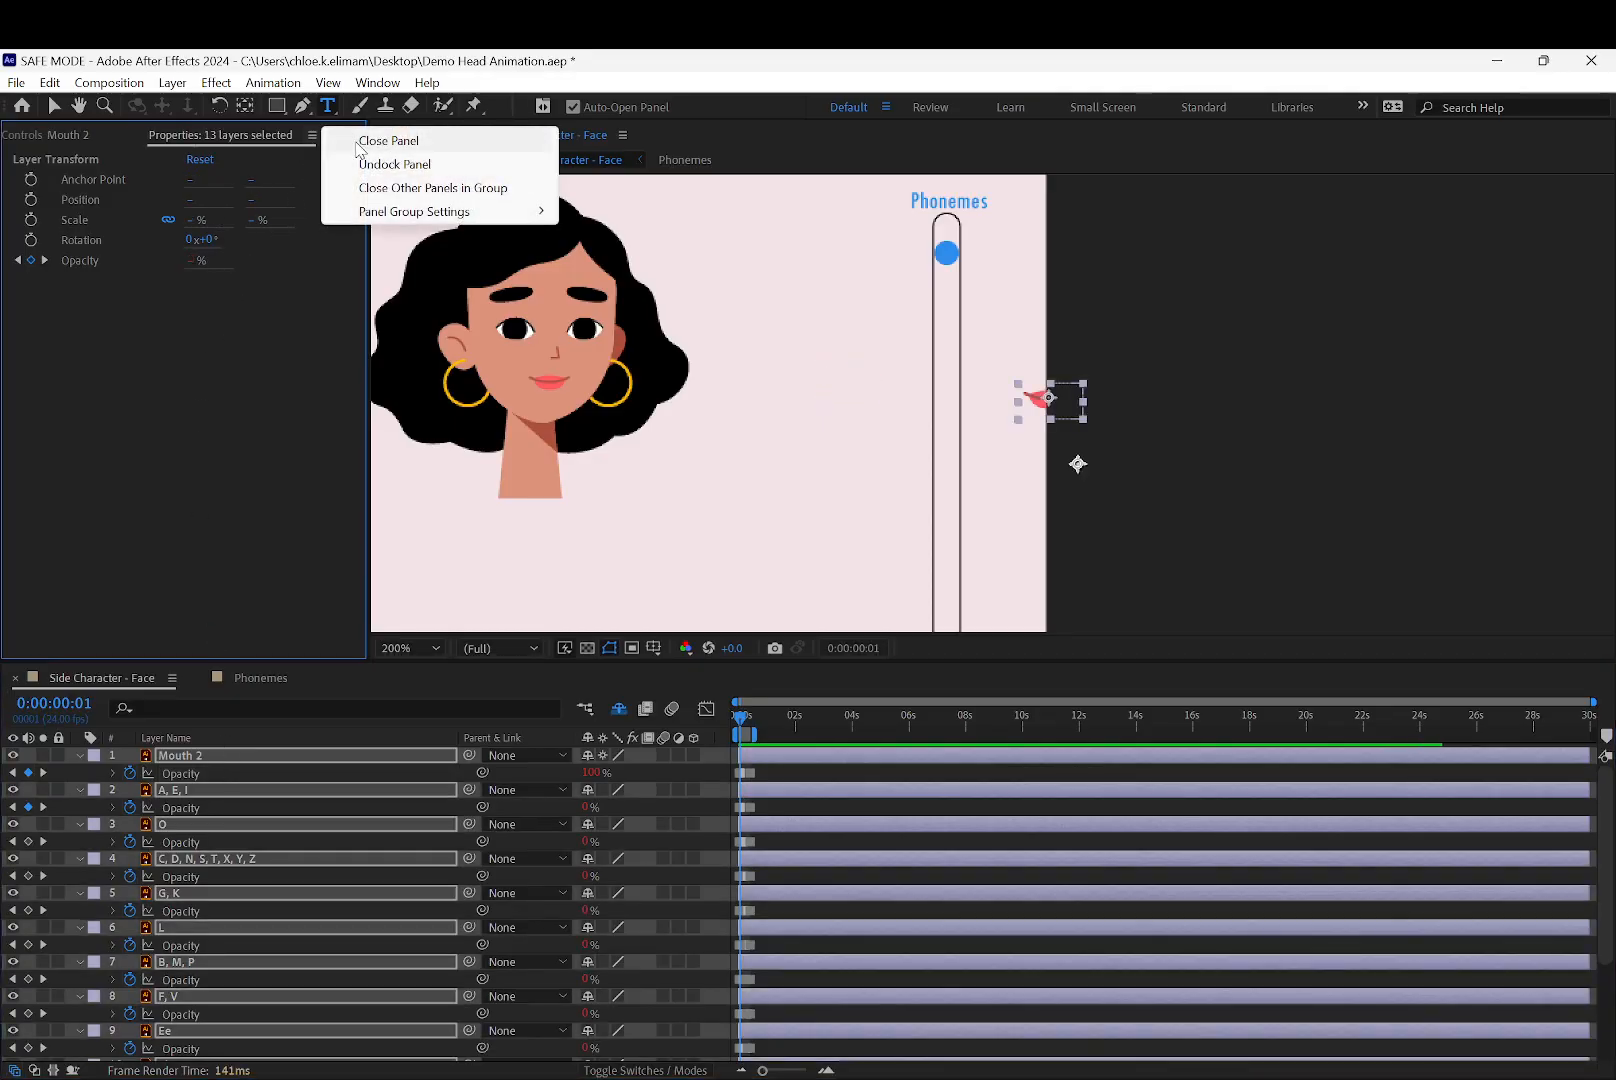
click(390, 140)
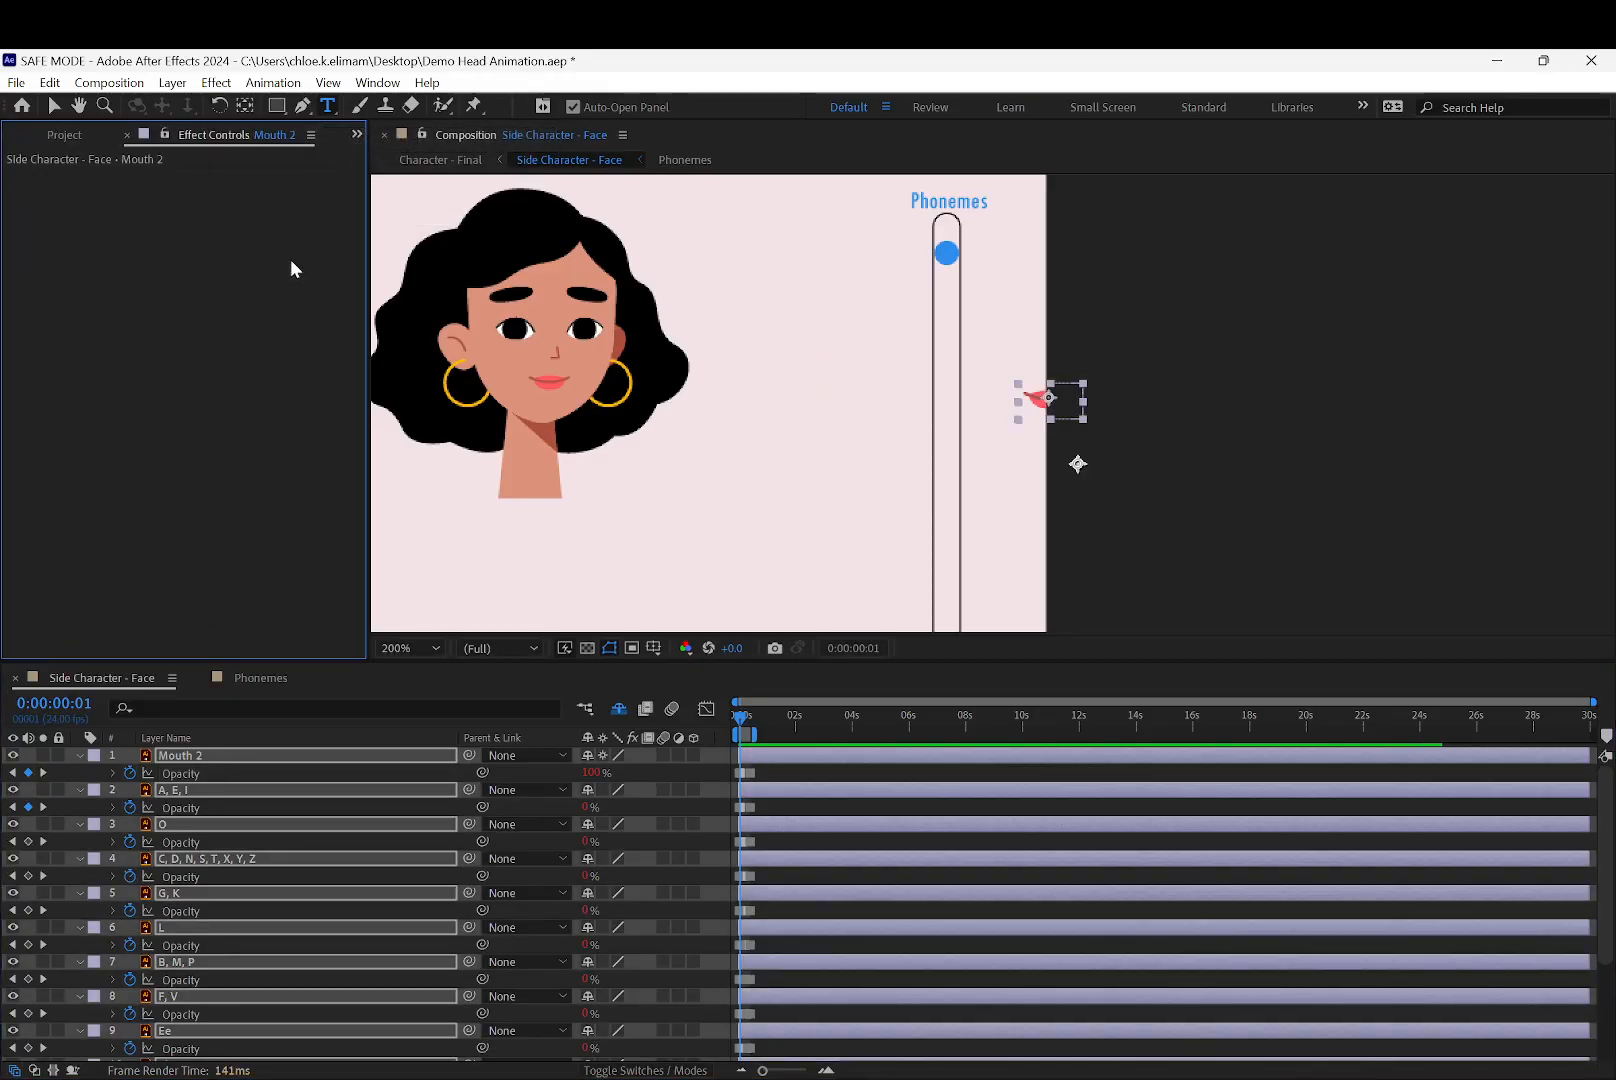
click(357, 134)
click(308, 312)
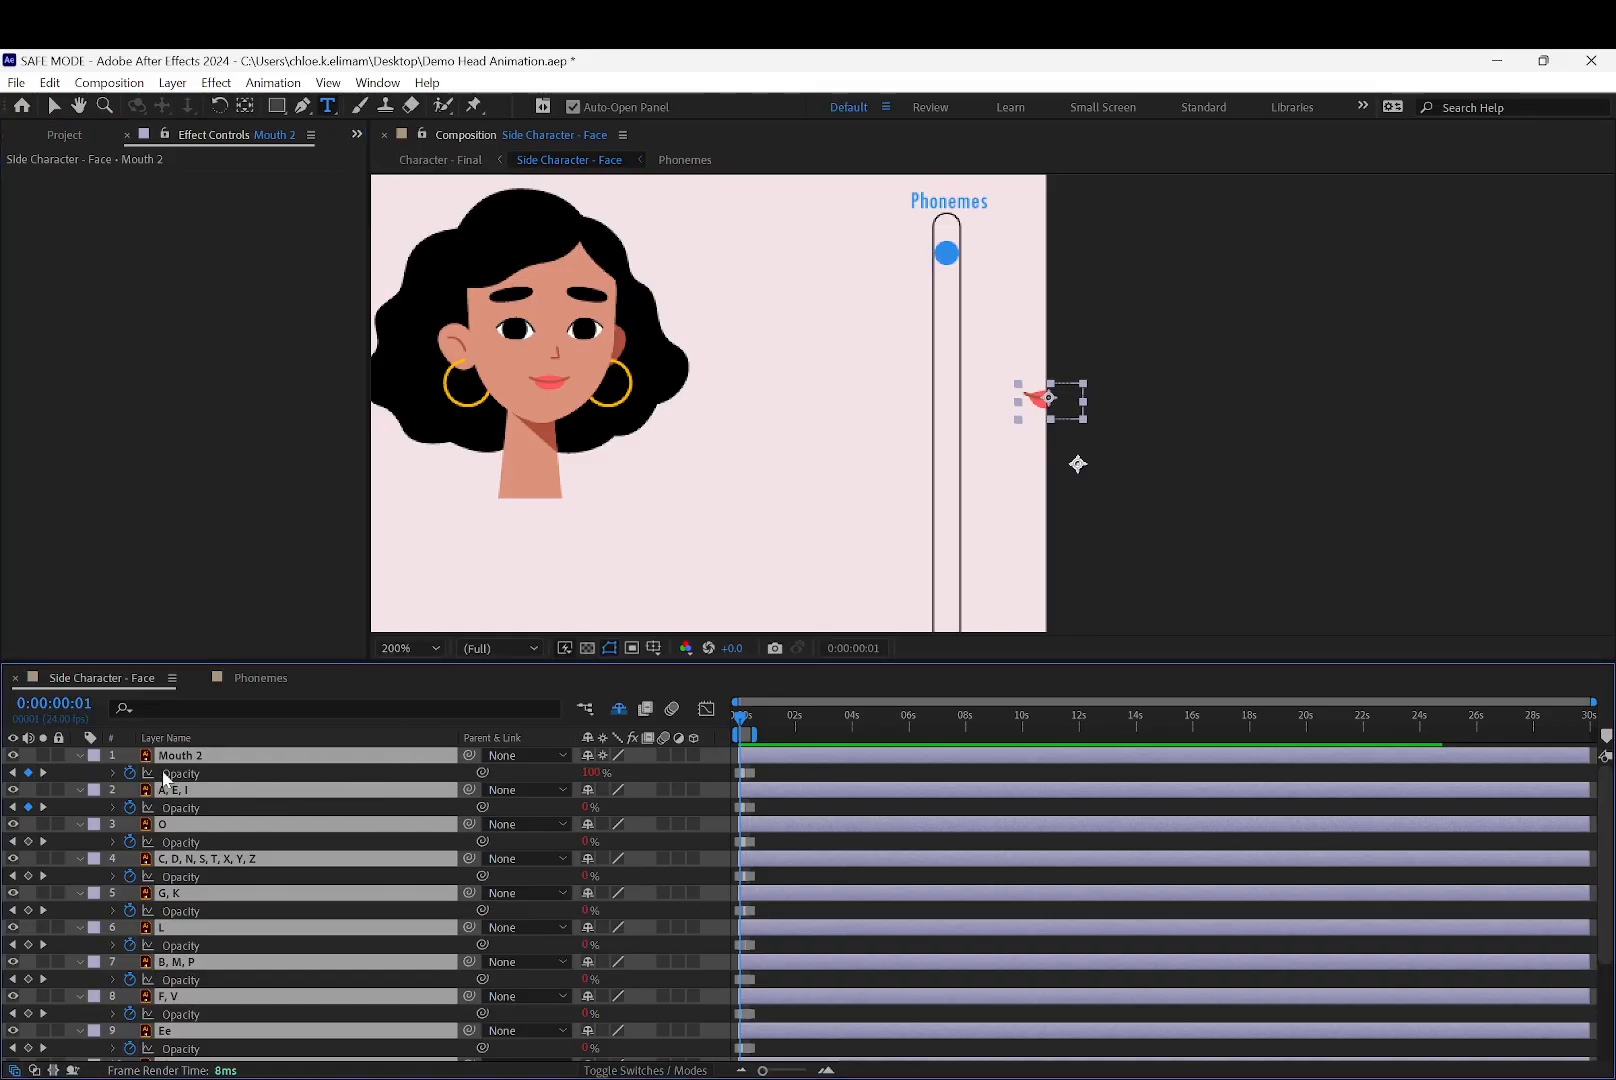
Remove the Opacity keyframes from all selected mouth layers
click(130, 773)
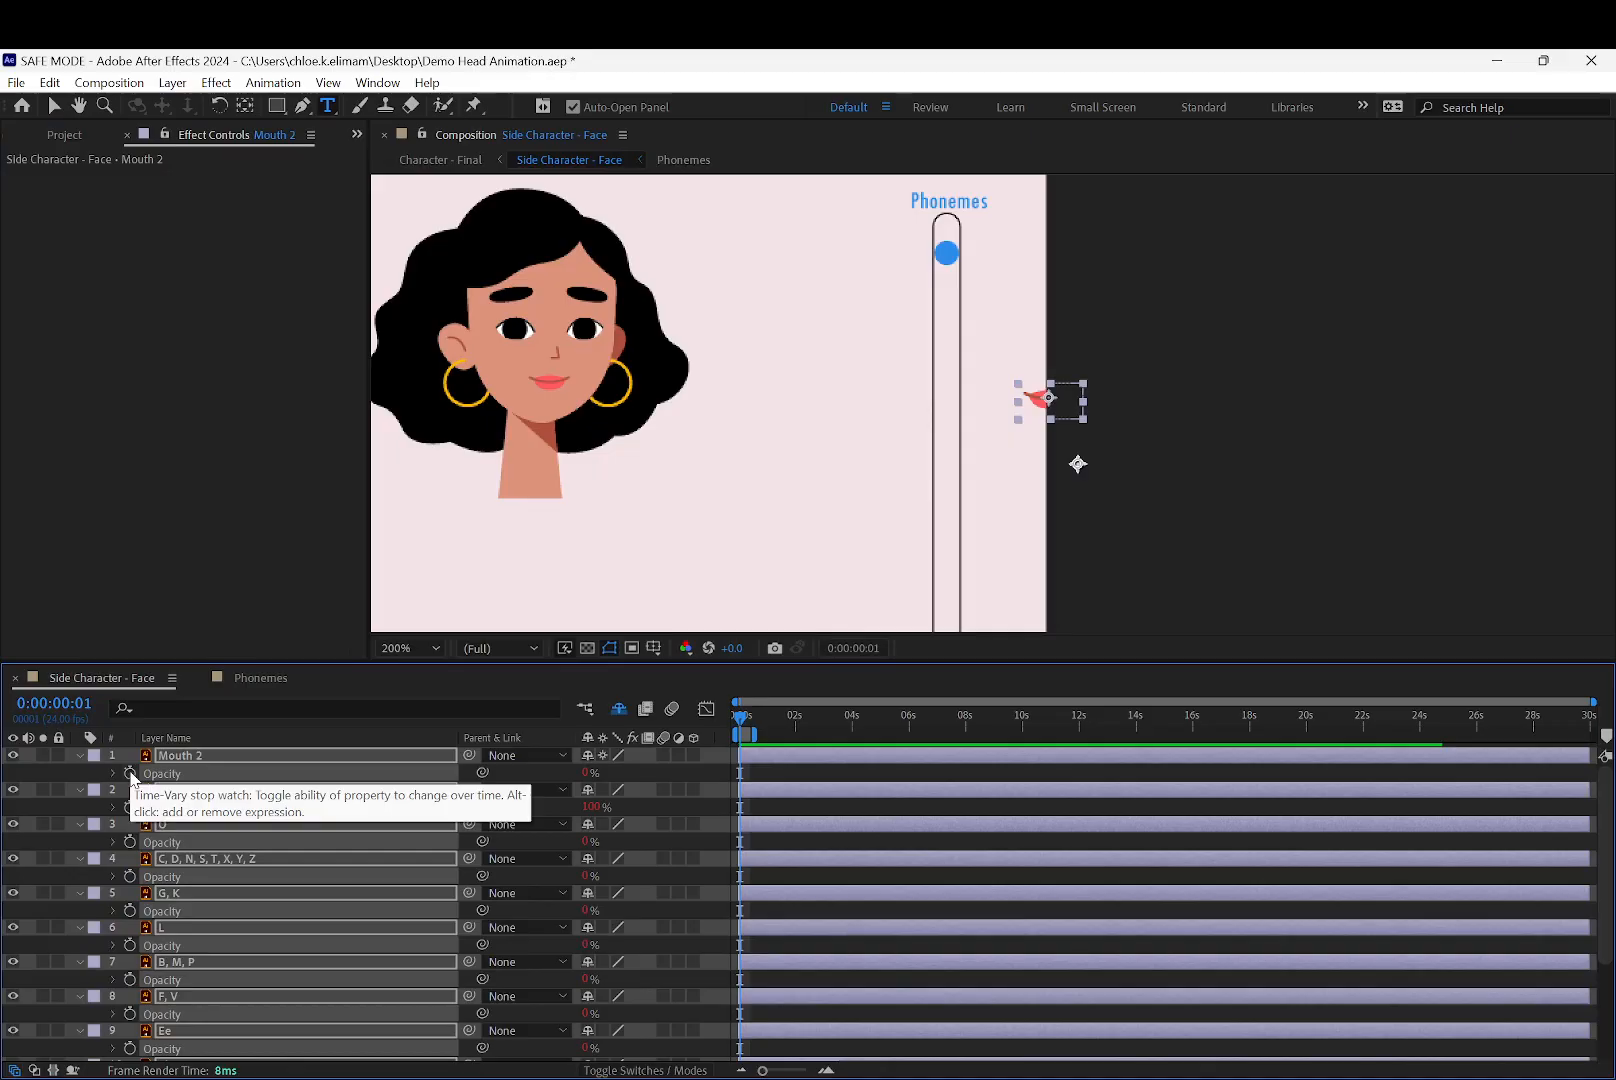
drag(584, 797, 811, 758)
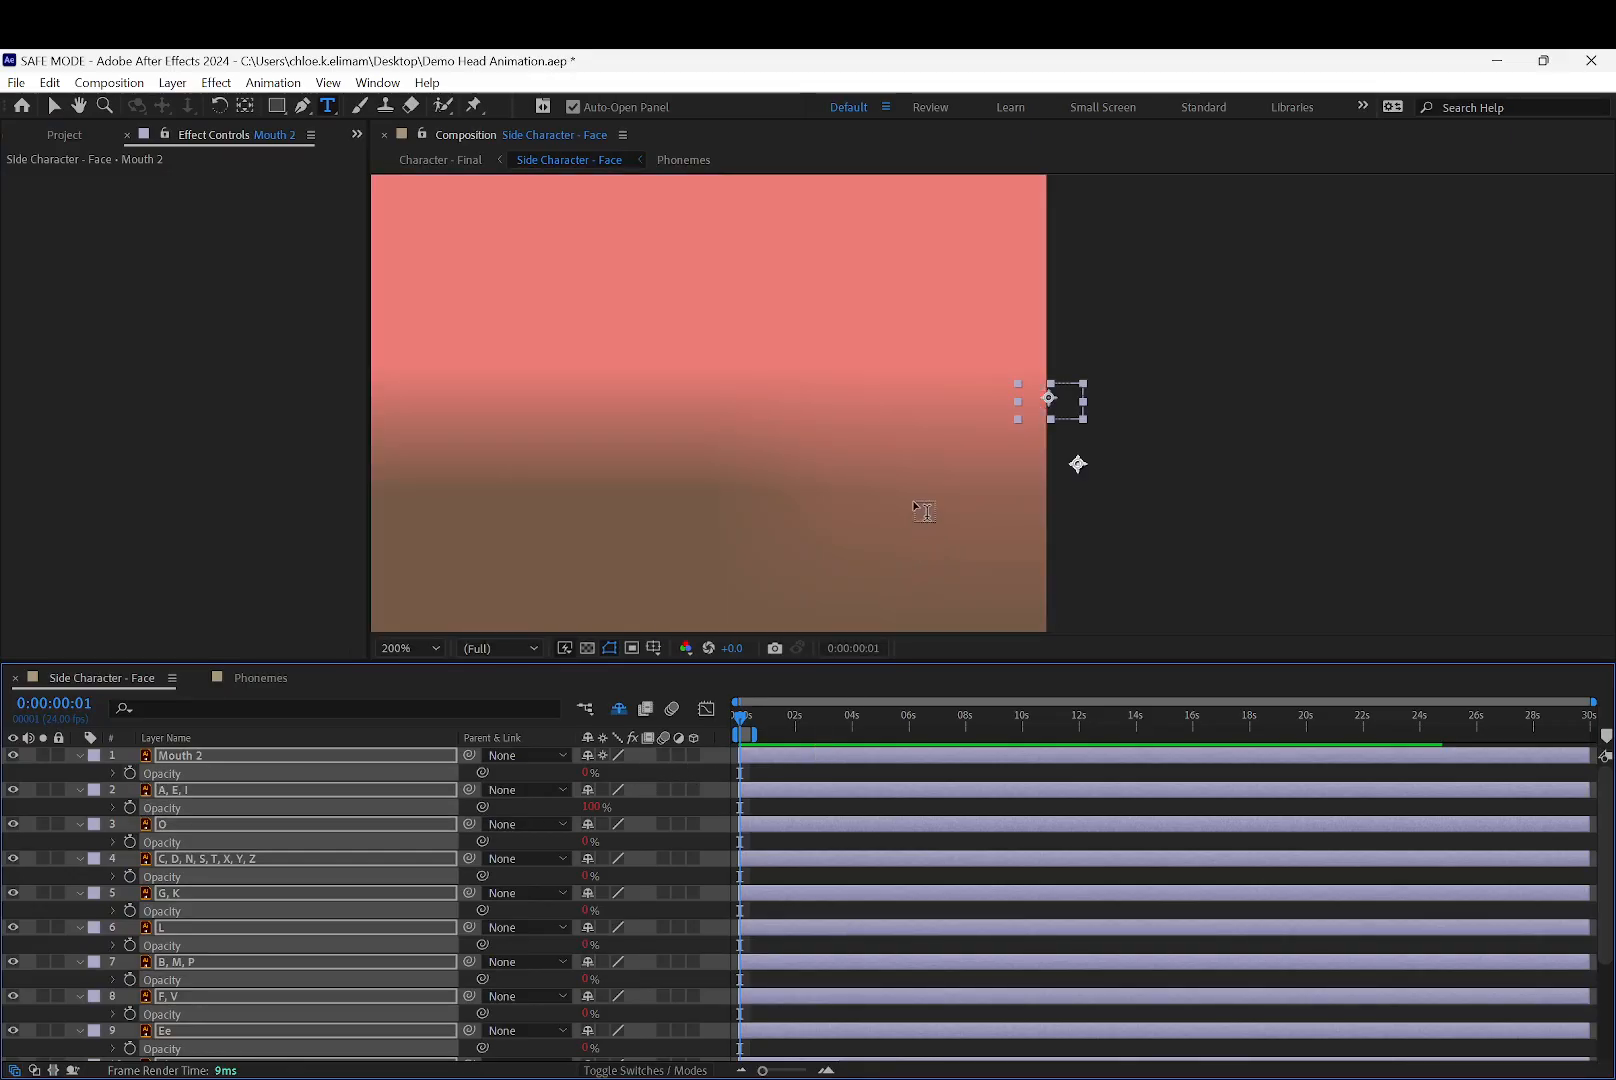
scroll(912, 510, down, 3)
Reveal the Scale properties of the mouth layers and set the A, E, I layer's scale to 1%
click(57, 104)
key(s)
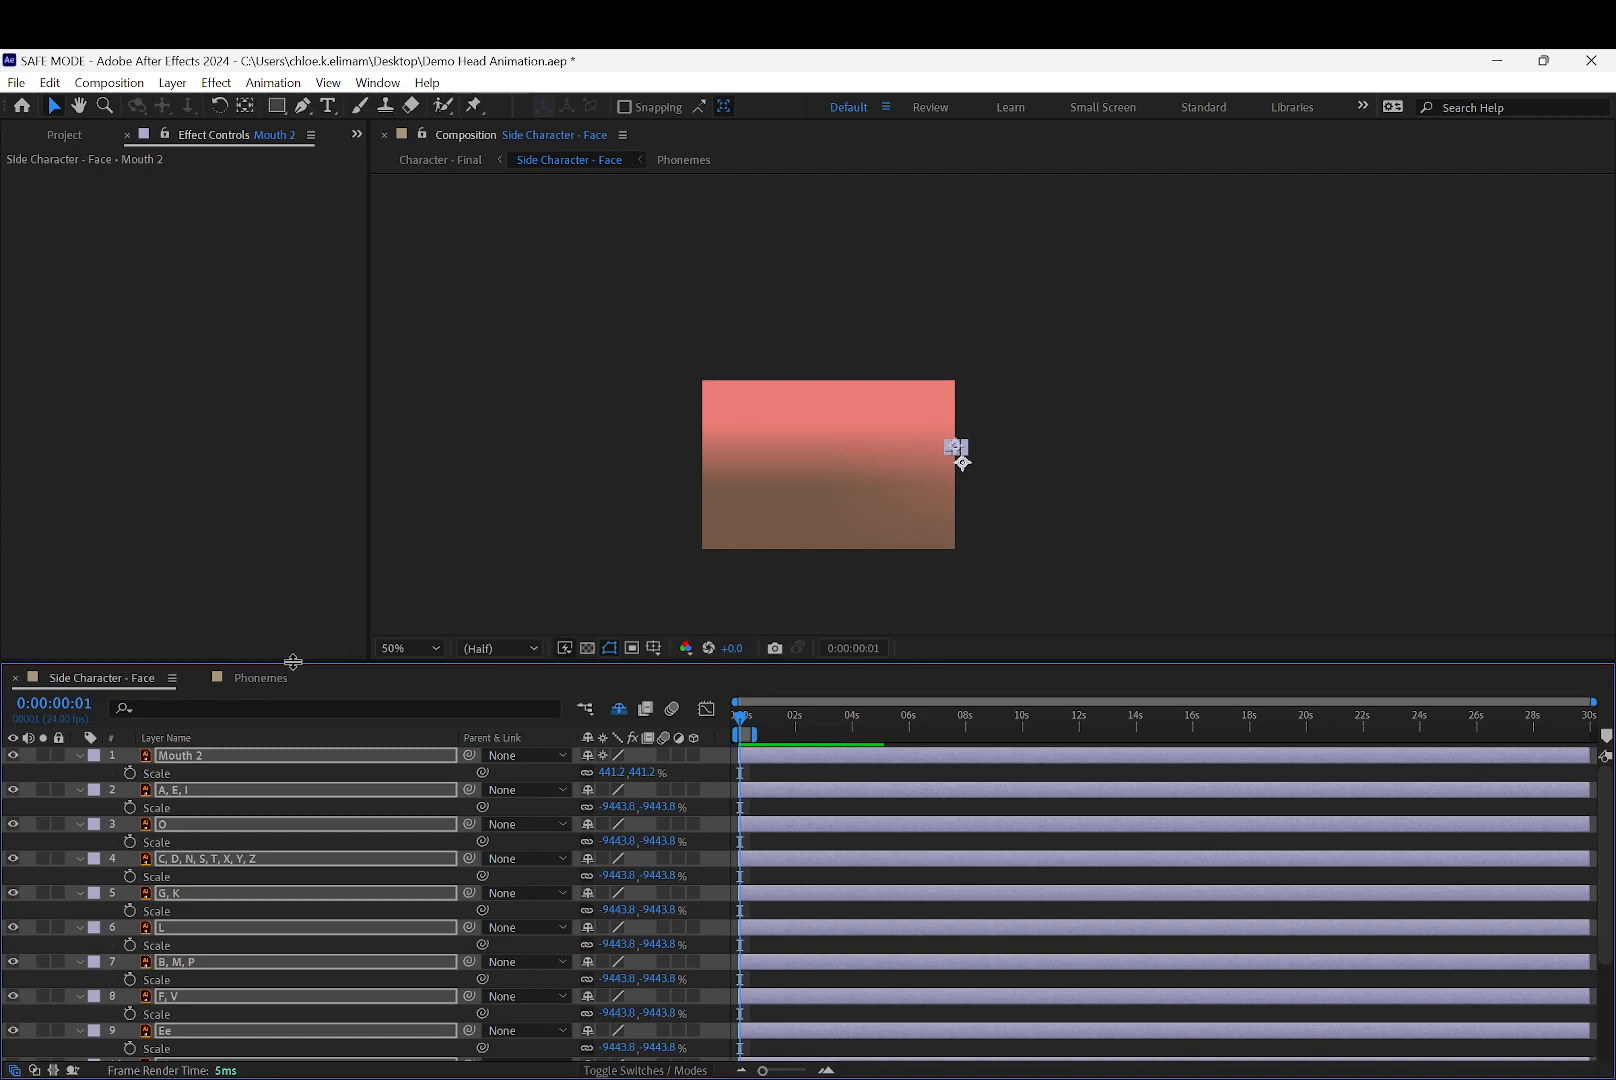
click(617, 808)
click(314, 790)
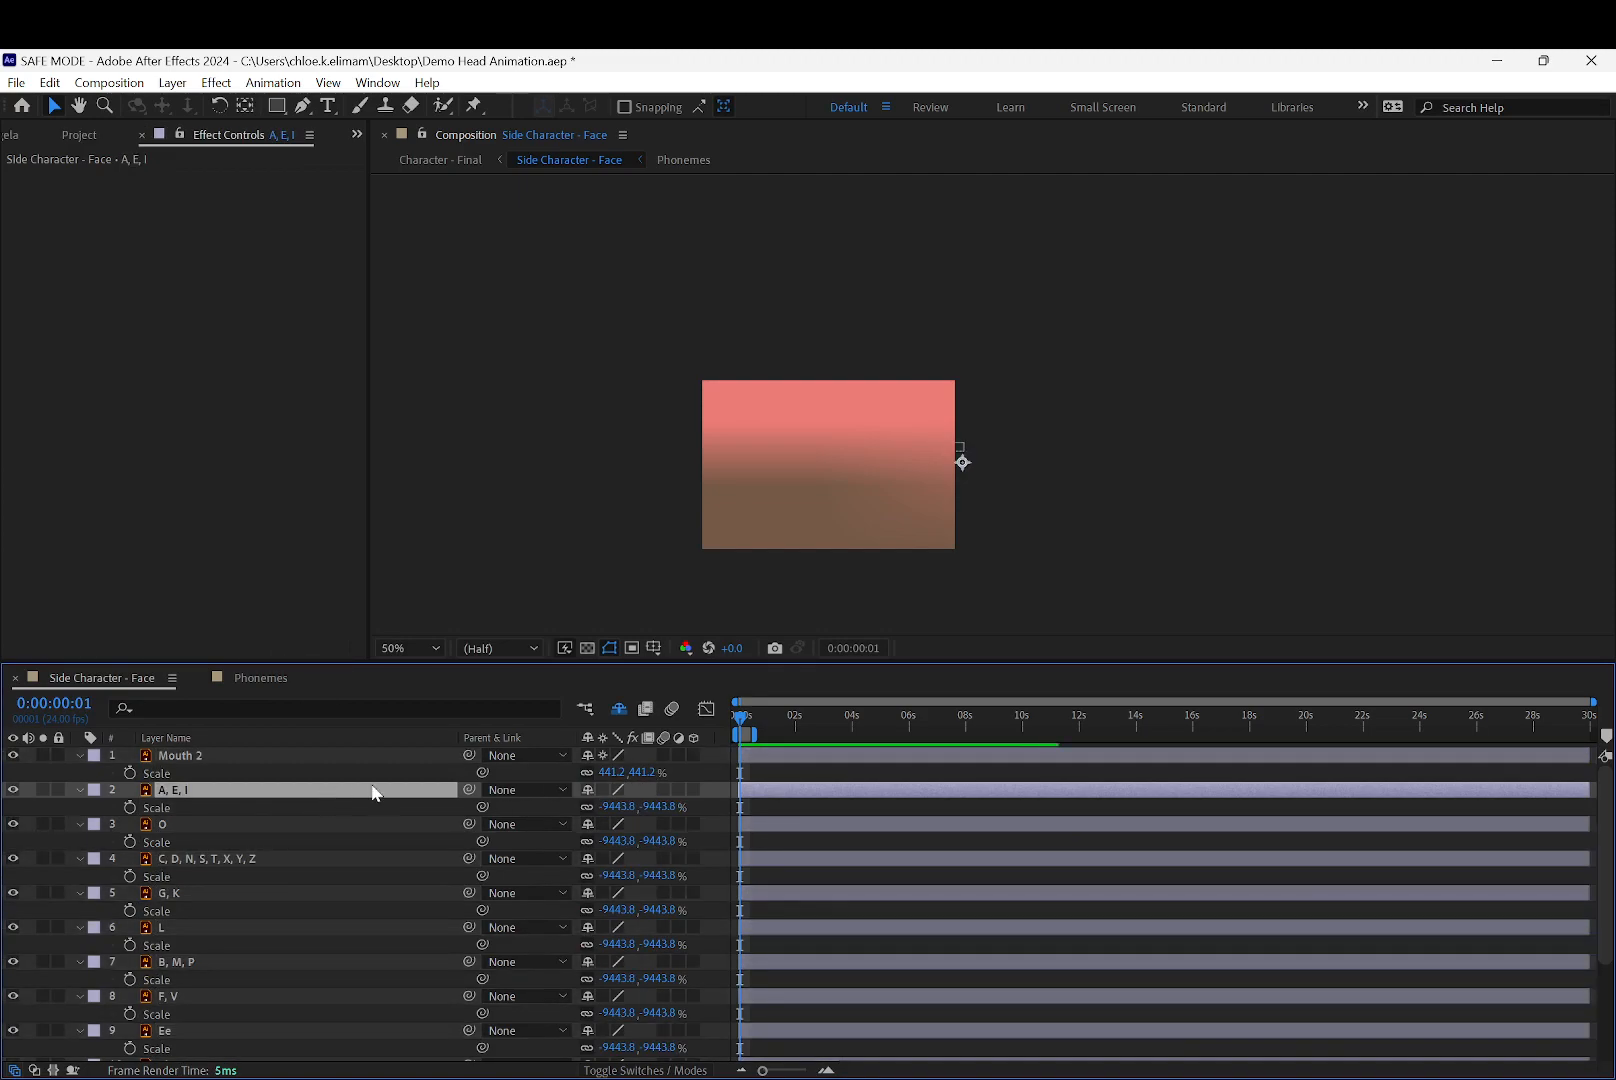
click(617, 807)
text(1)
key(Return)
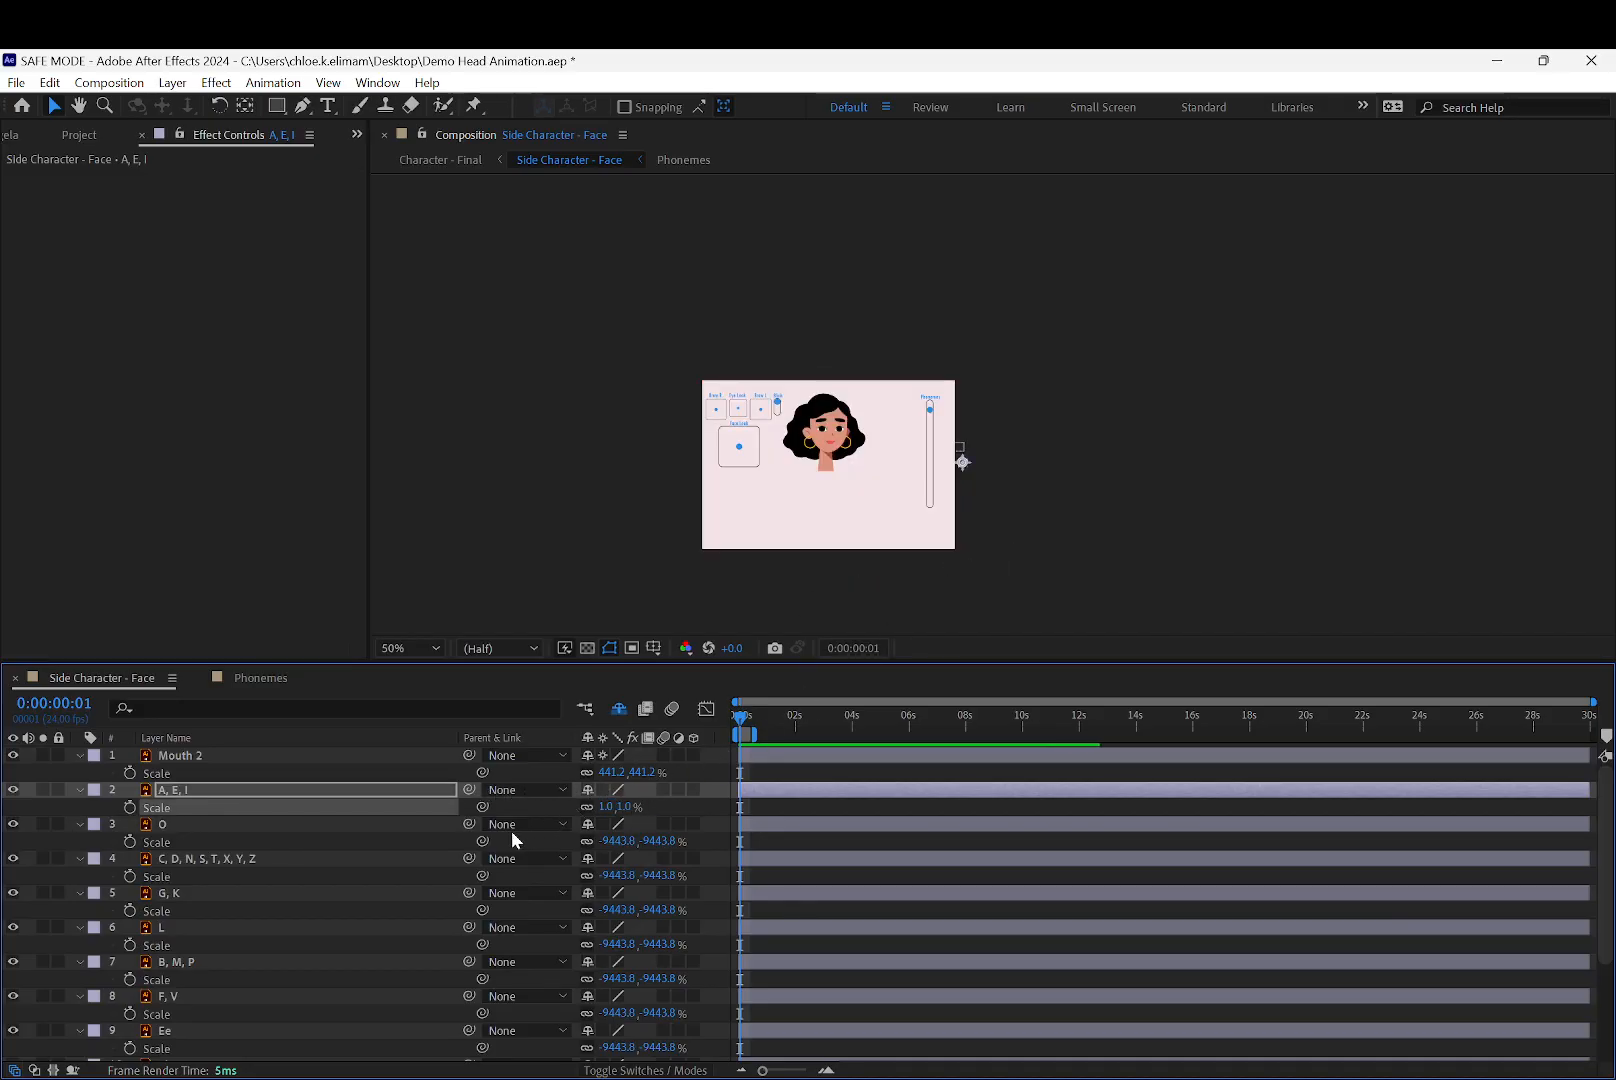
Set the Scale of all mouth layers from A, E, I through Q, W to 1%
click(257, 760)
scroll(280, 783, down, 2)
scroll(280, 783, up, 2)
click(268, 793)
scroll(258, 880, down, 3)
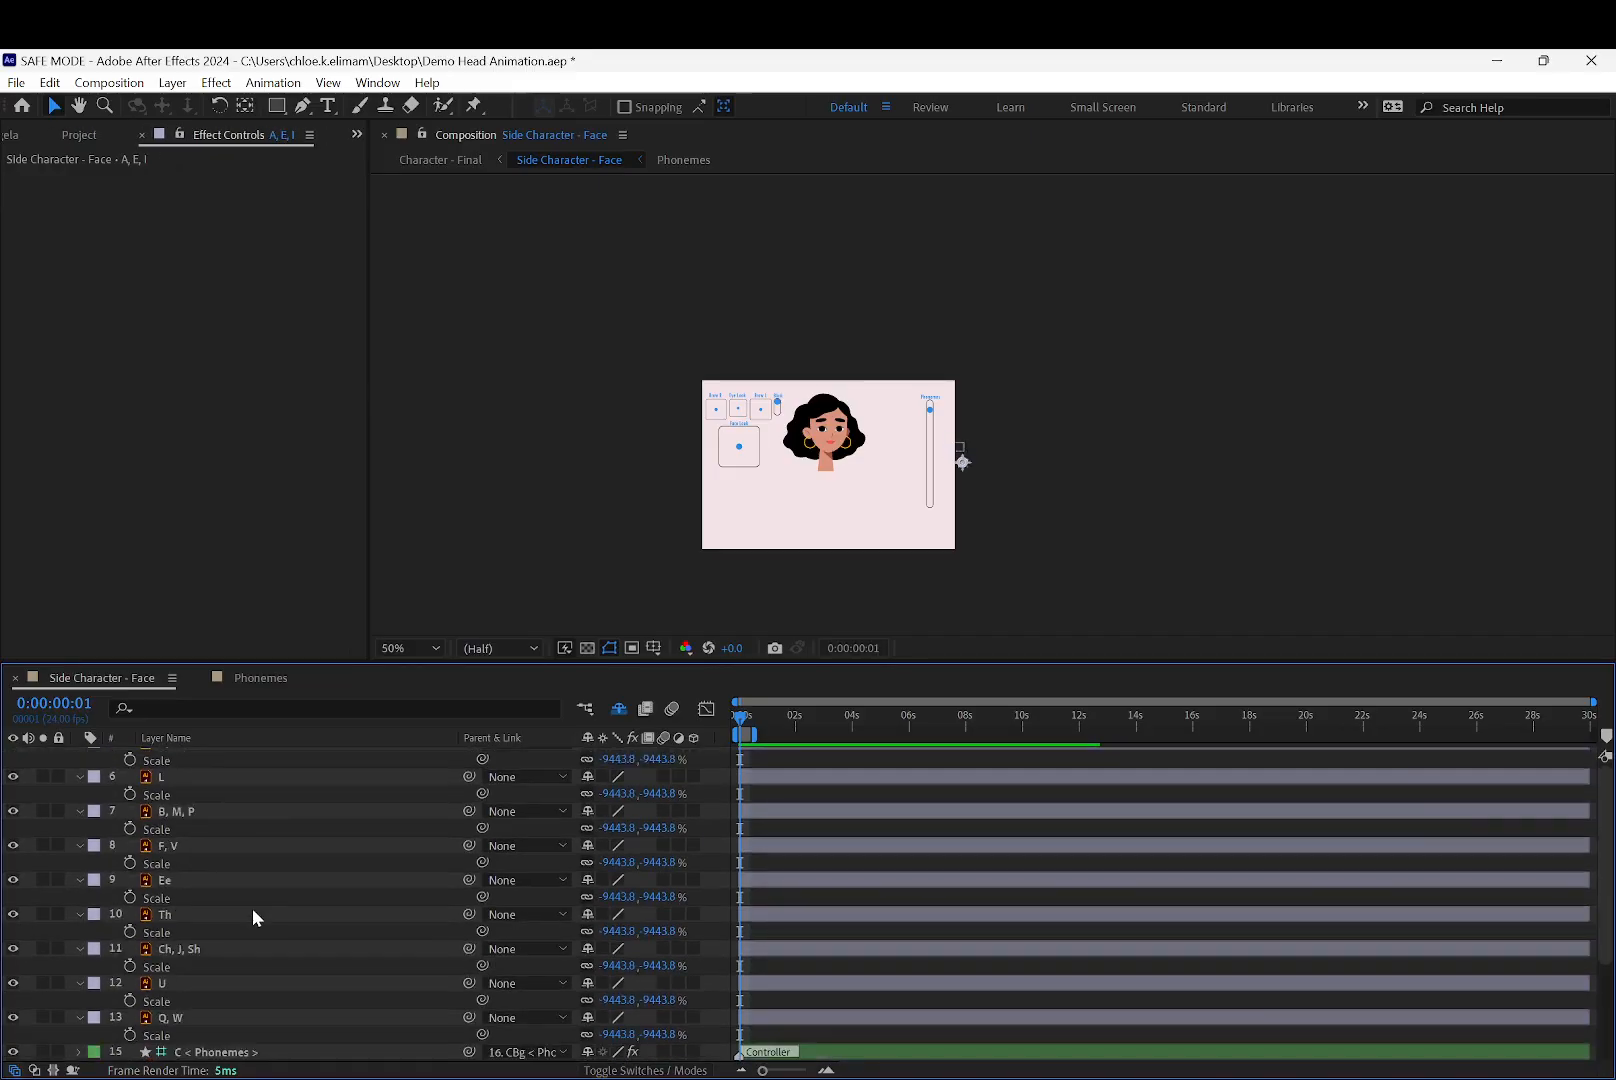
shift+click(220, 1018)
click(620, 896)
text(1)
key(Return)
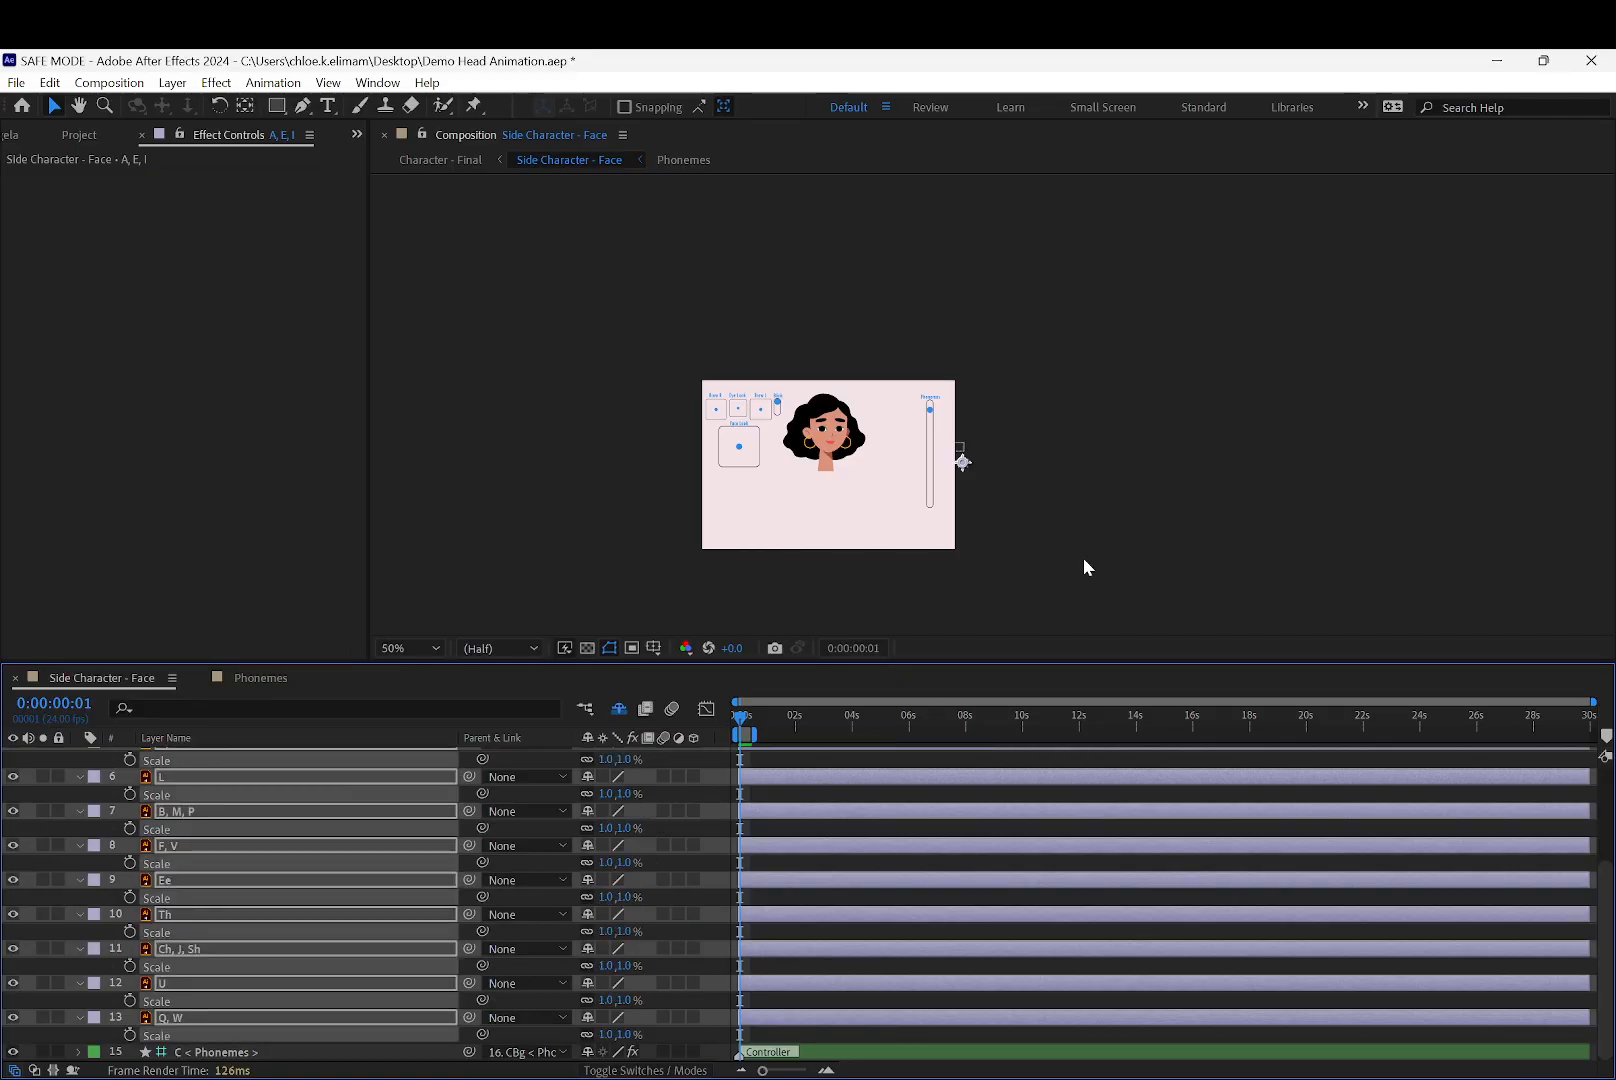
Move all mouth layers, including Mouth 2, into the frame between the face and the Phonemes slider
drag(1008, 411, 918, 452)
scroll(952, 442, up, 4)
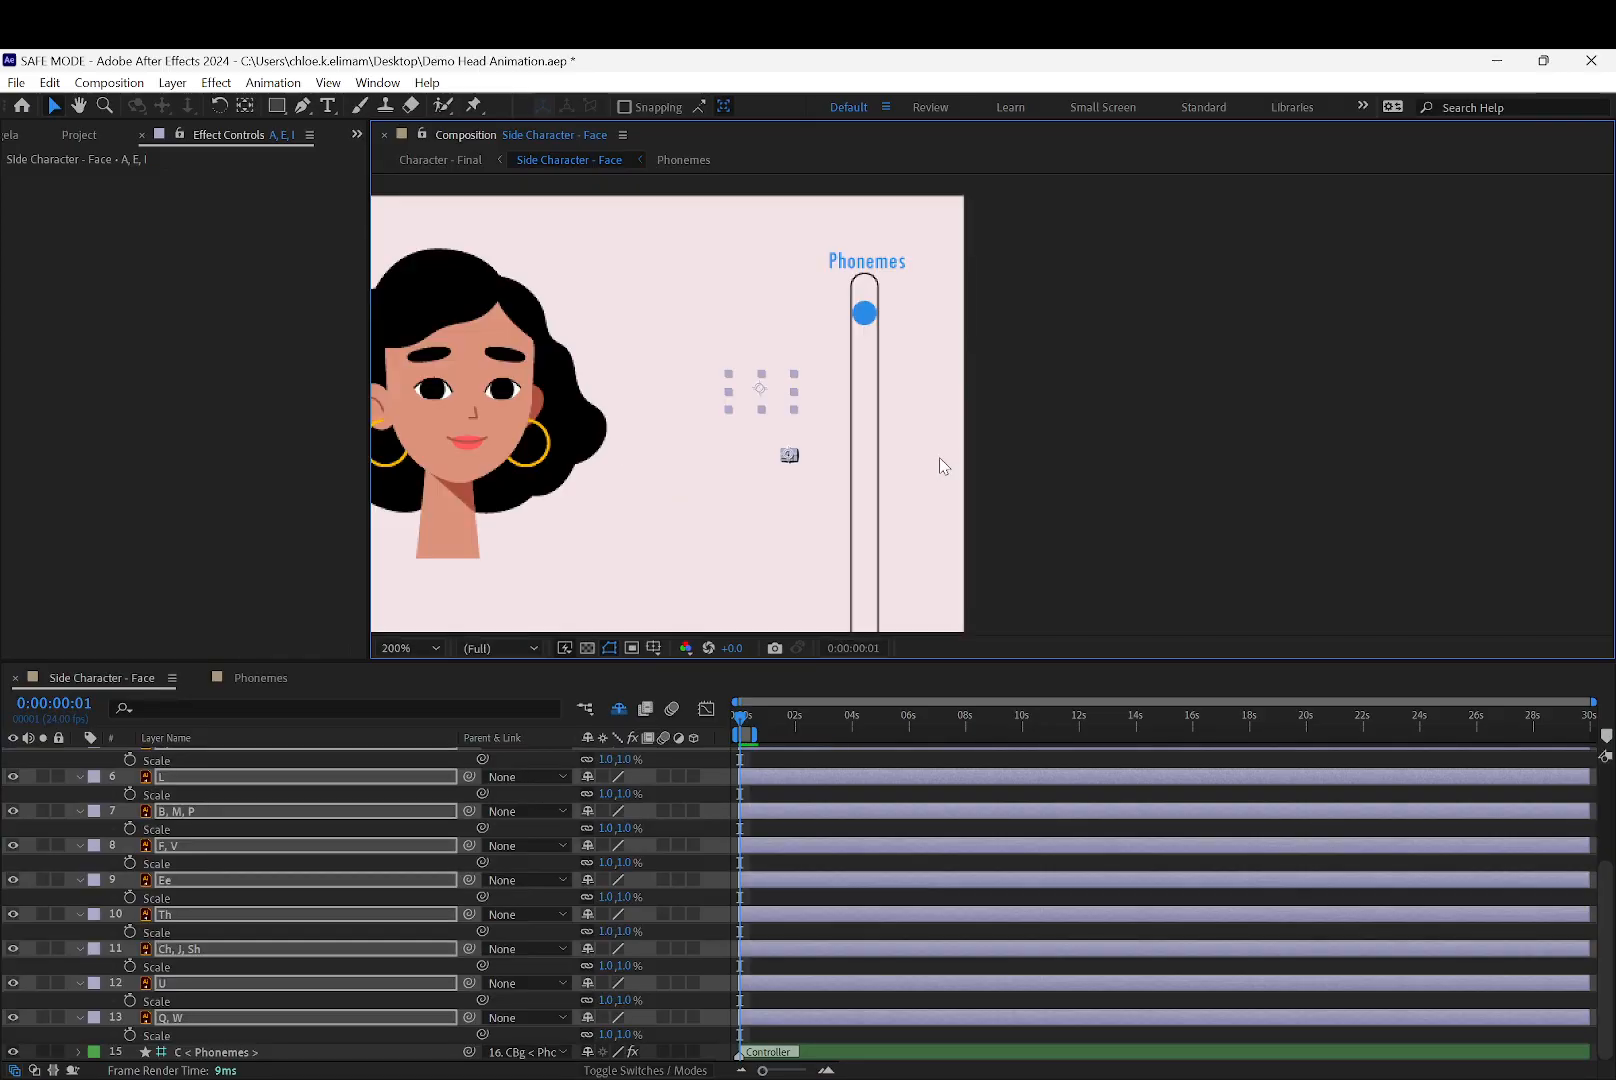
click(888, 414)
key(ctrl+z)
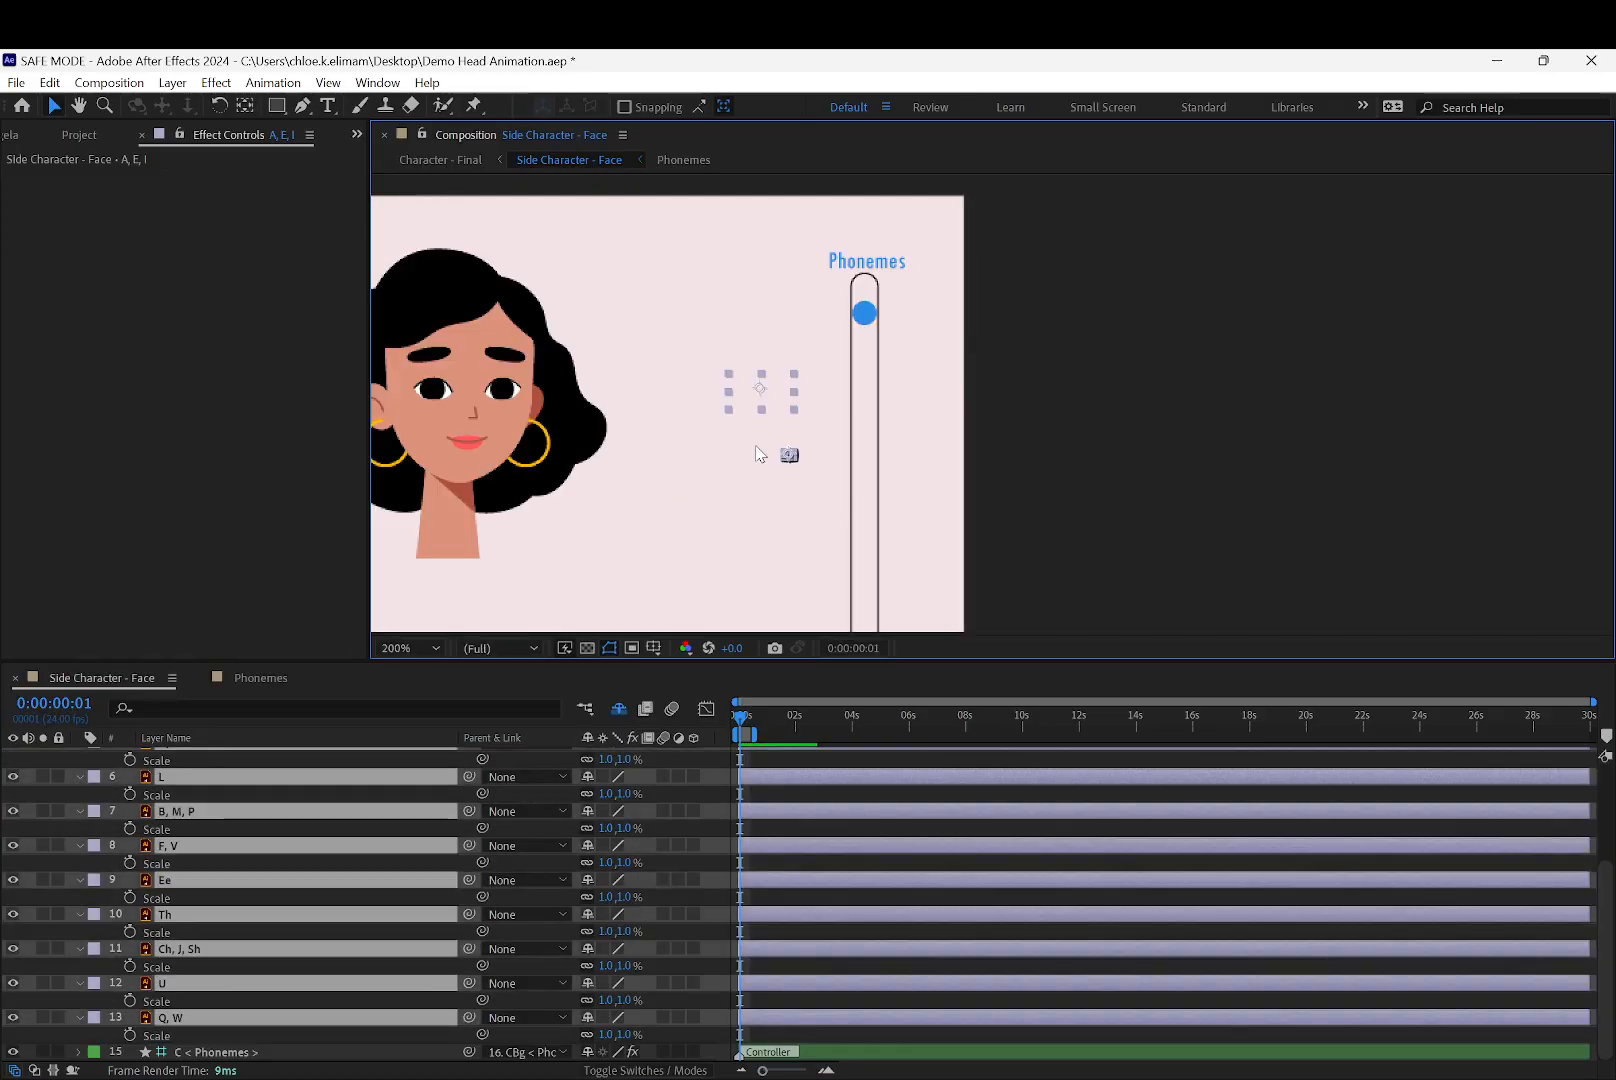
scroll(320, 845, up, 4)
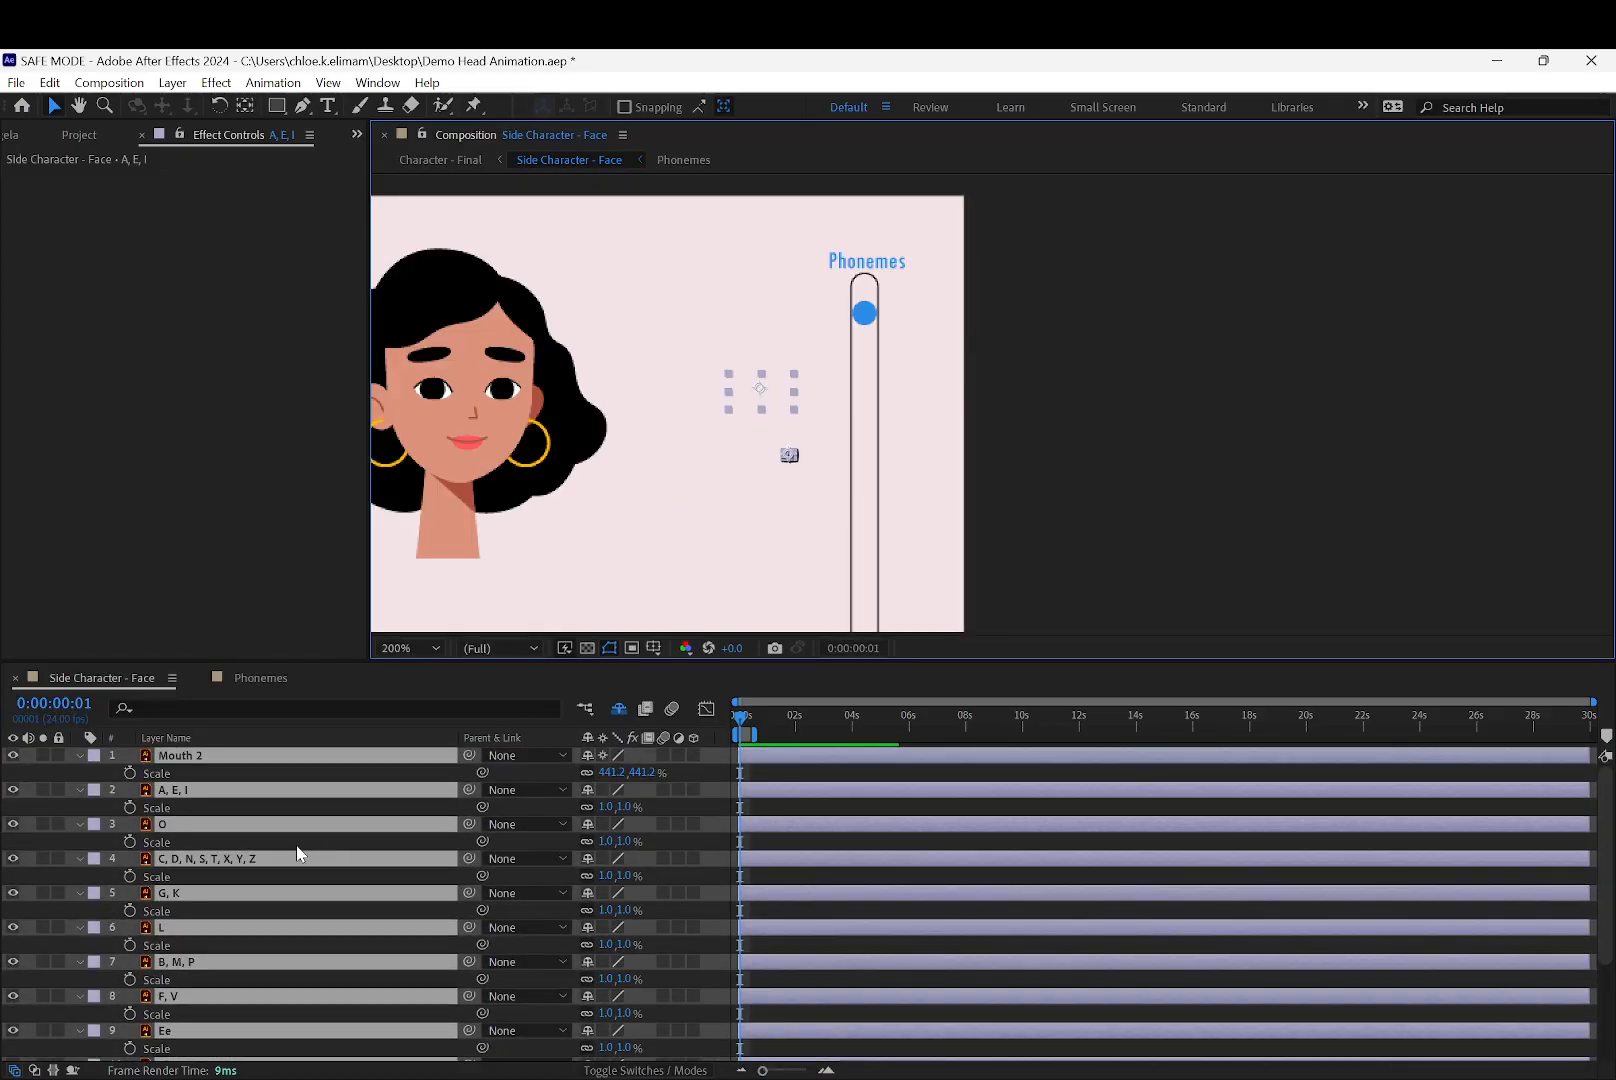
click(850, 462)
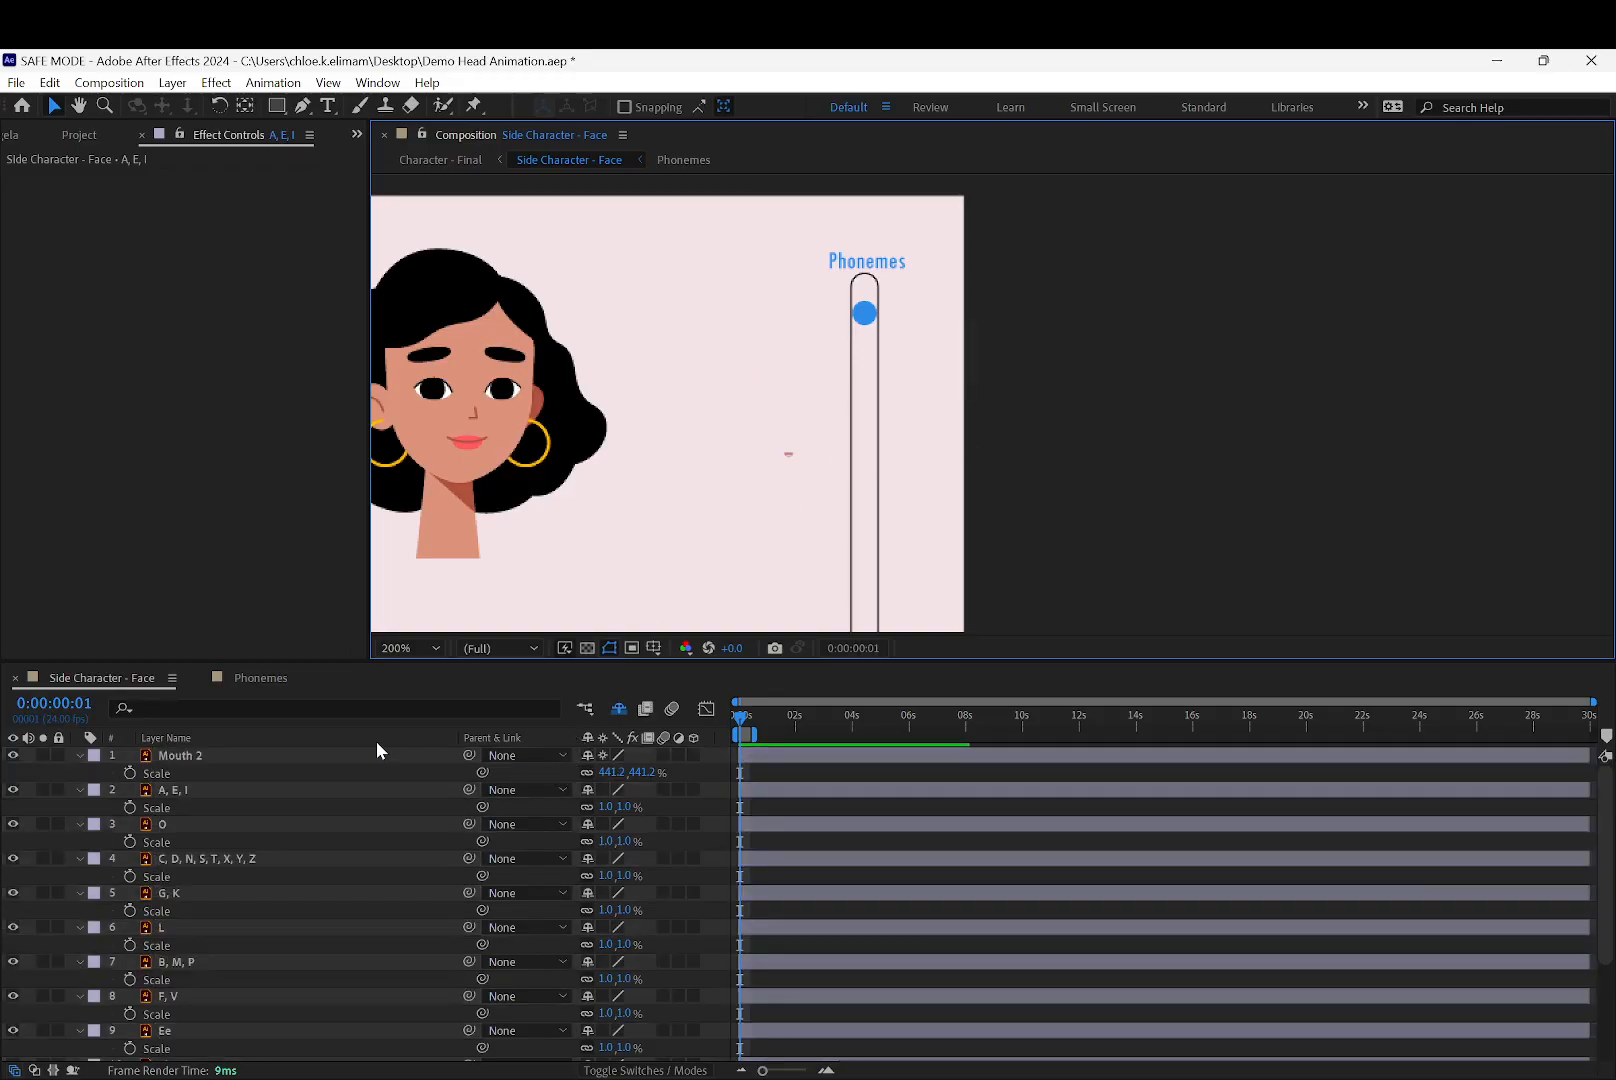
Enlarge the Mouth 2 layer and reveal its Opacity property
click(410, 752)
drag(610, 772, 778, 754)
key(t)
Clear the animation on Mouth 2's Opacity and set the opacity to 100%
click(587, 772)
click(128, 769)
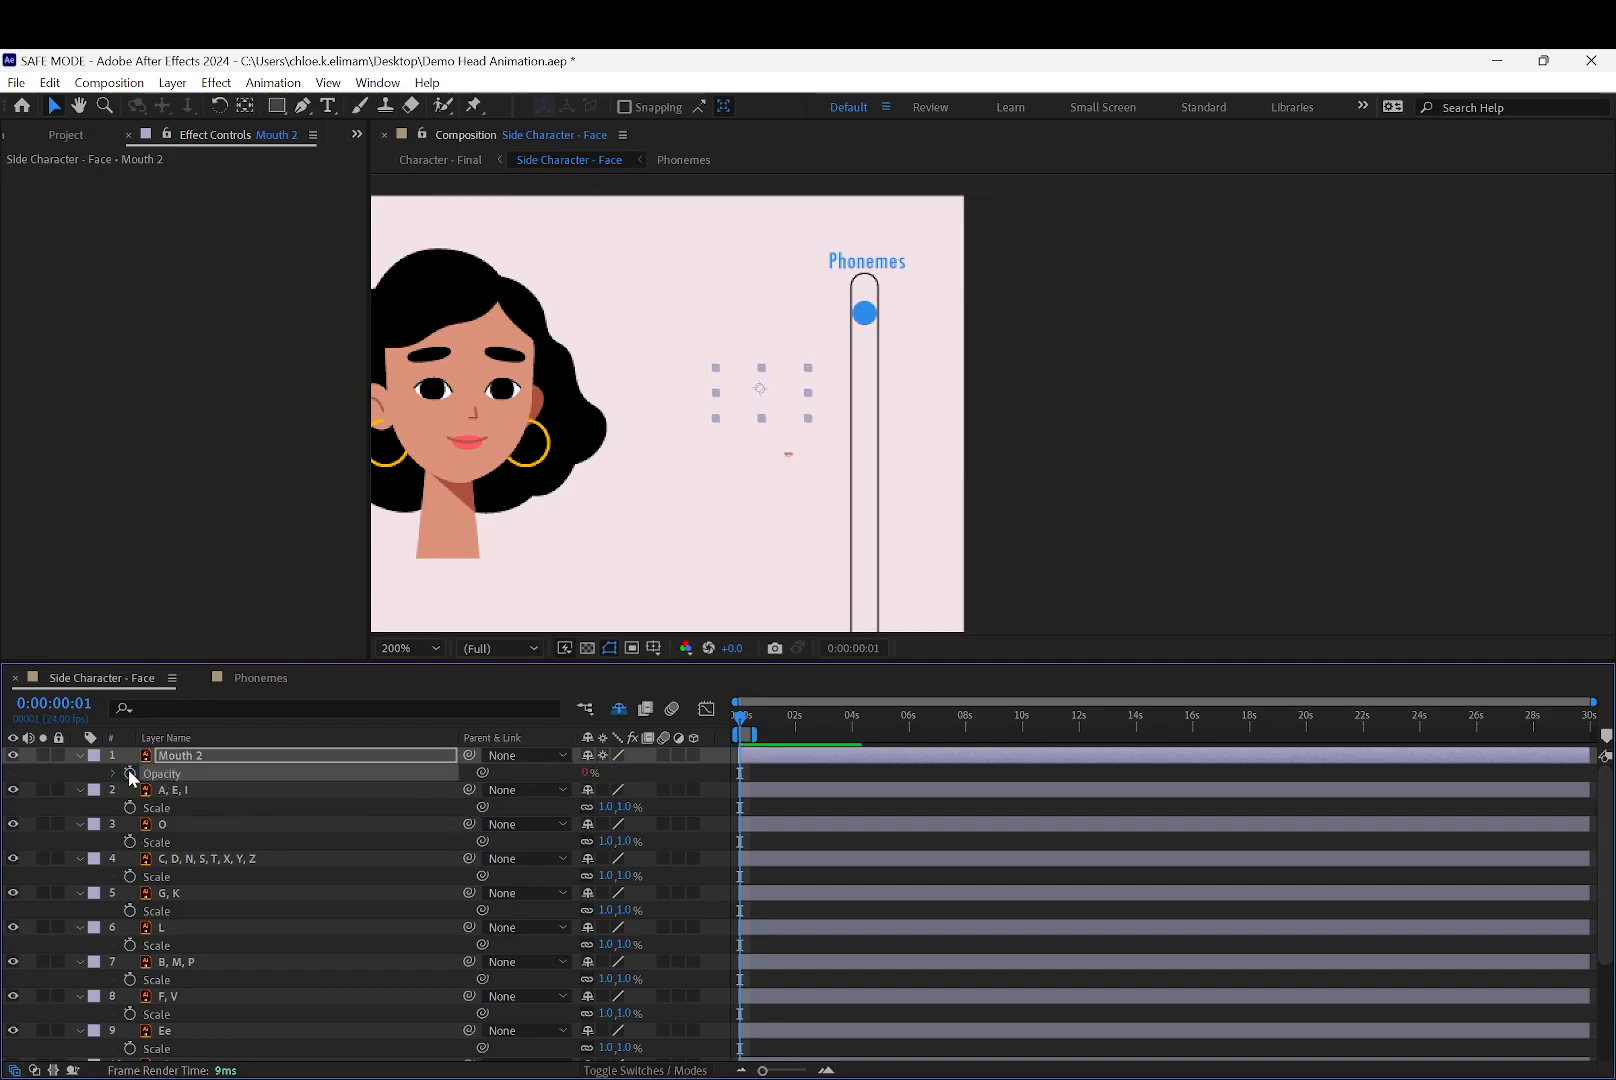
click(584, 771)
click(535, 776)
click(145, 775)
drag(588, 774, 1151, 780)
Move the Mouth 2 lips beside the blue handle near the upper end of the Phonemes slider
click(865, 375)
drag(761, 395, 824, 289)
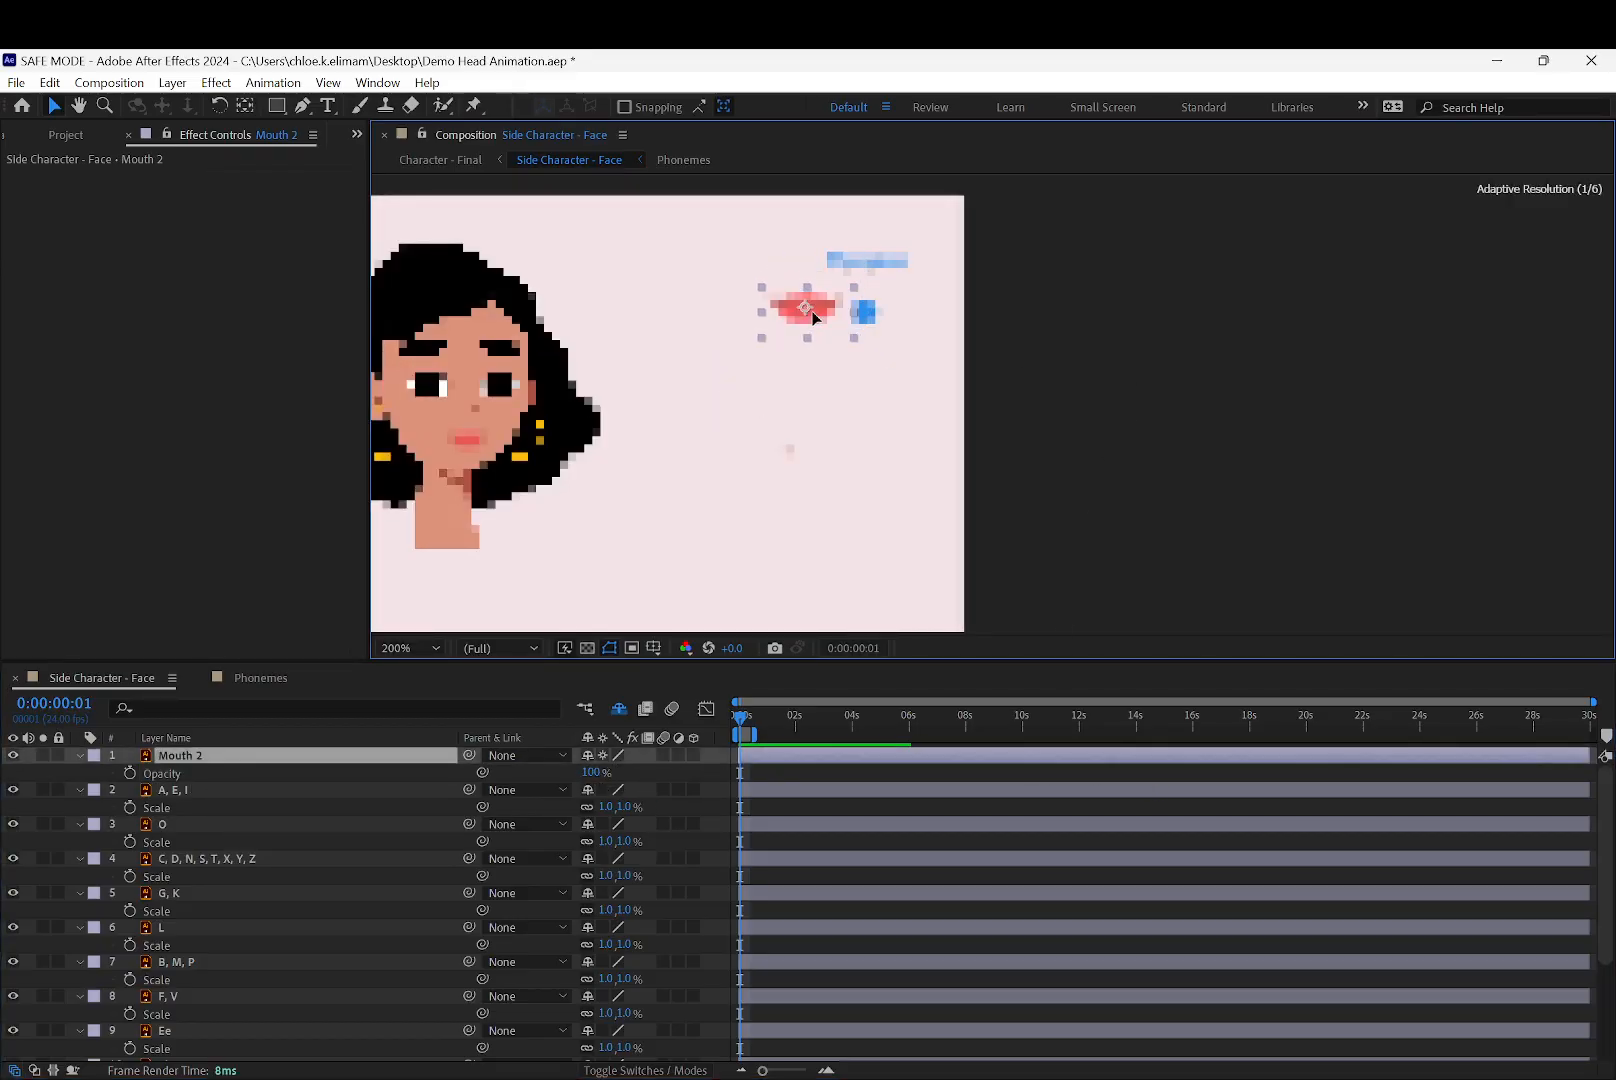
Select the remaining stacked mouth layers from A, E, I through Q, W and set their Scale to 5%
drag(747, 426, 808, 476)
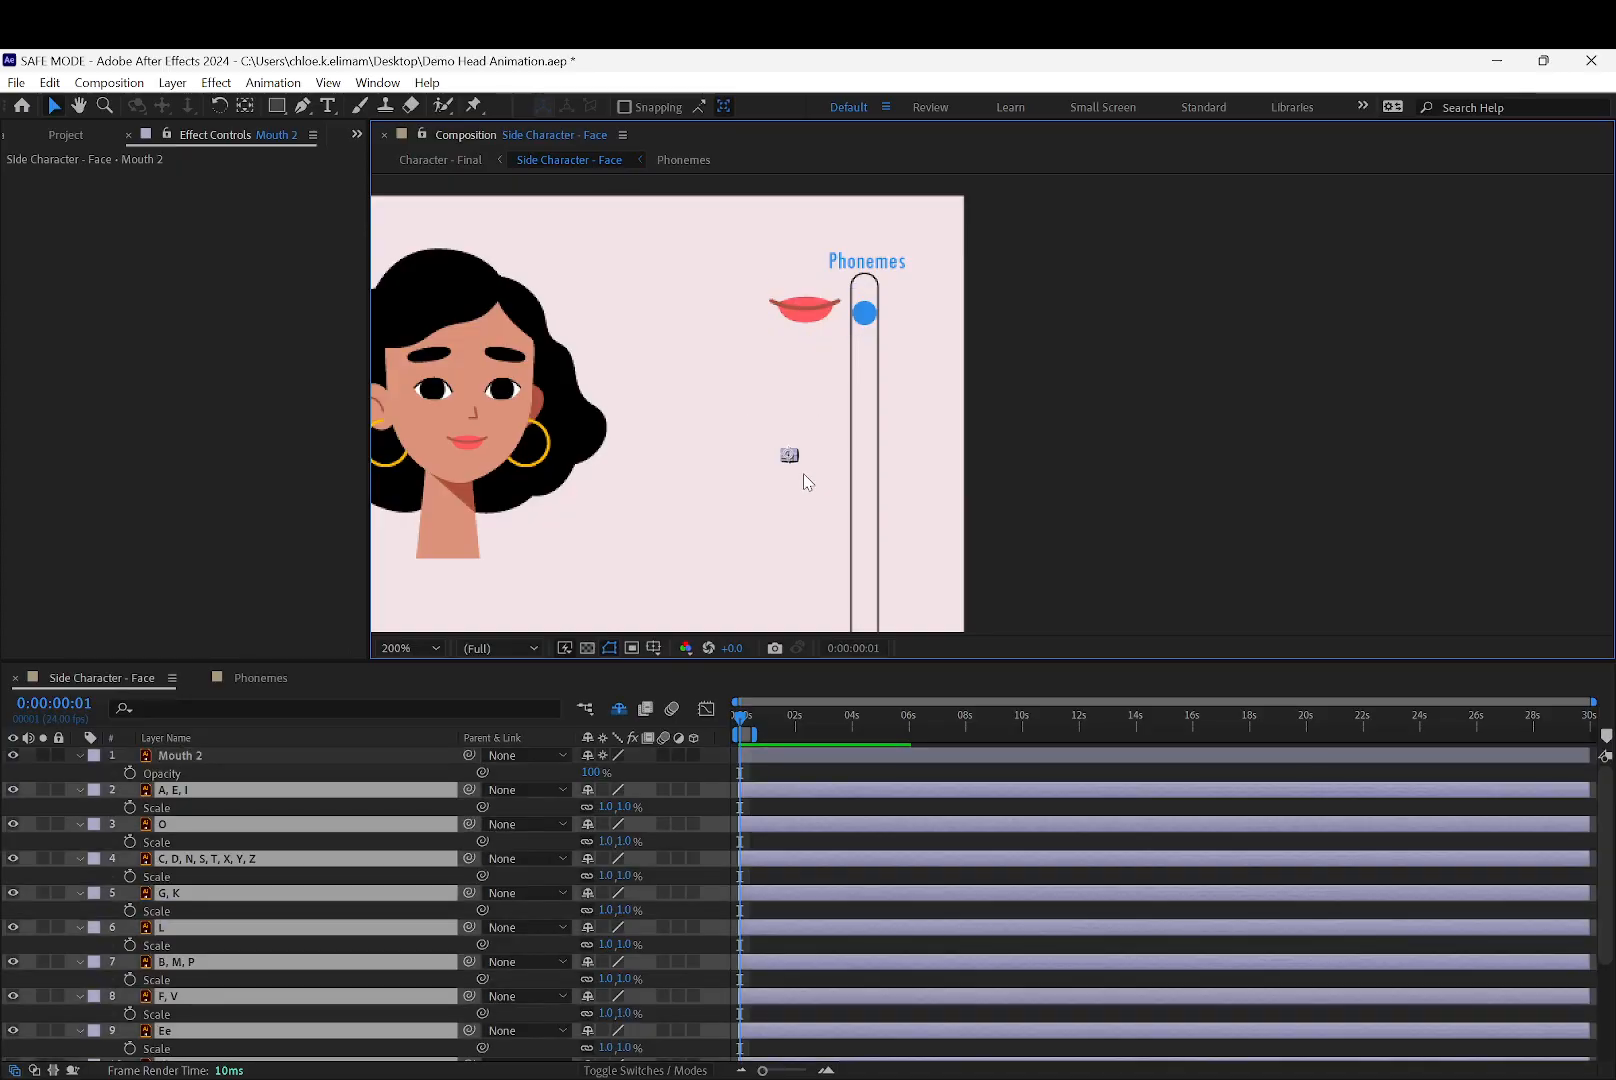
drag(593, 803, 606, 806)
click(607, 806)
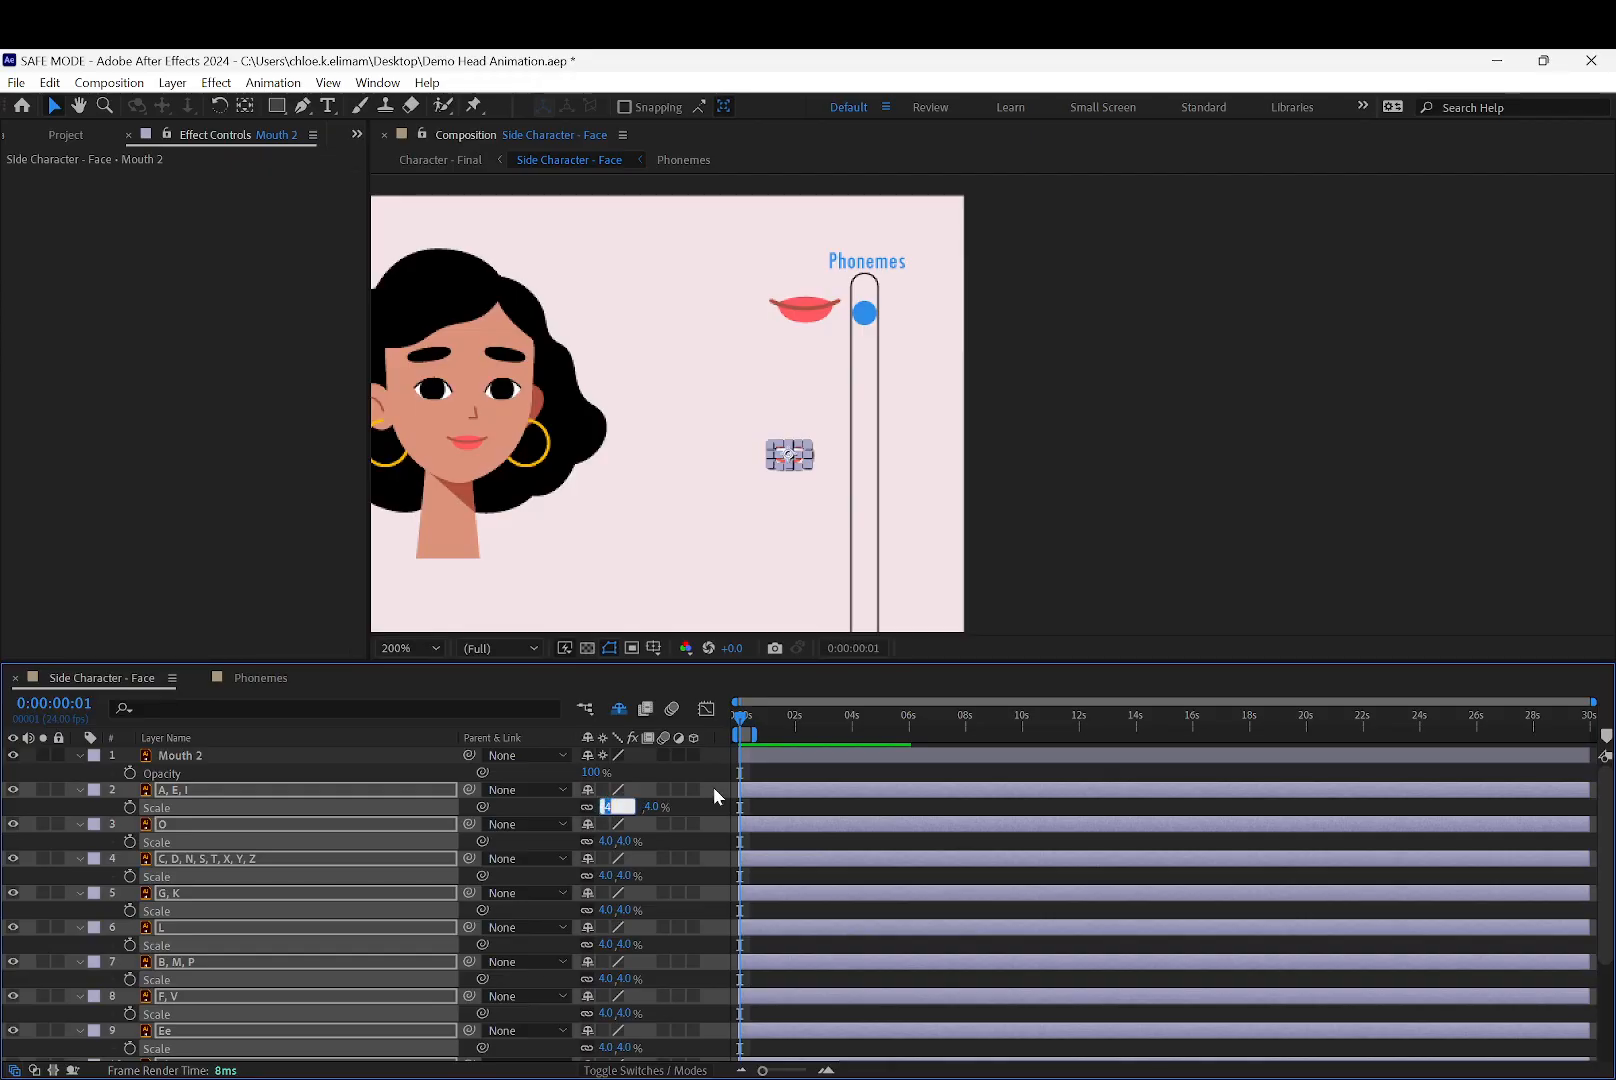
text(5)
key(Return)
click(958, 532)
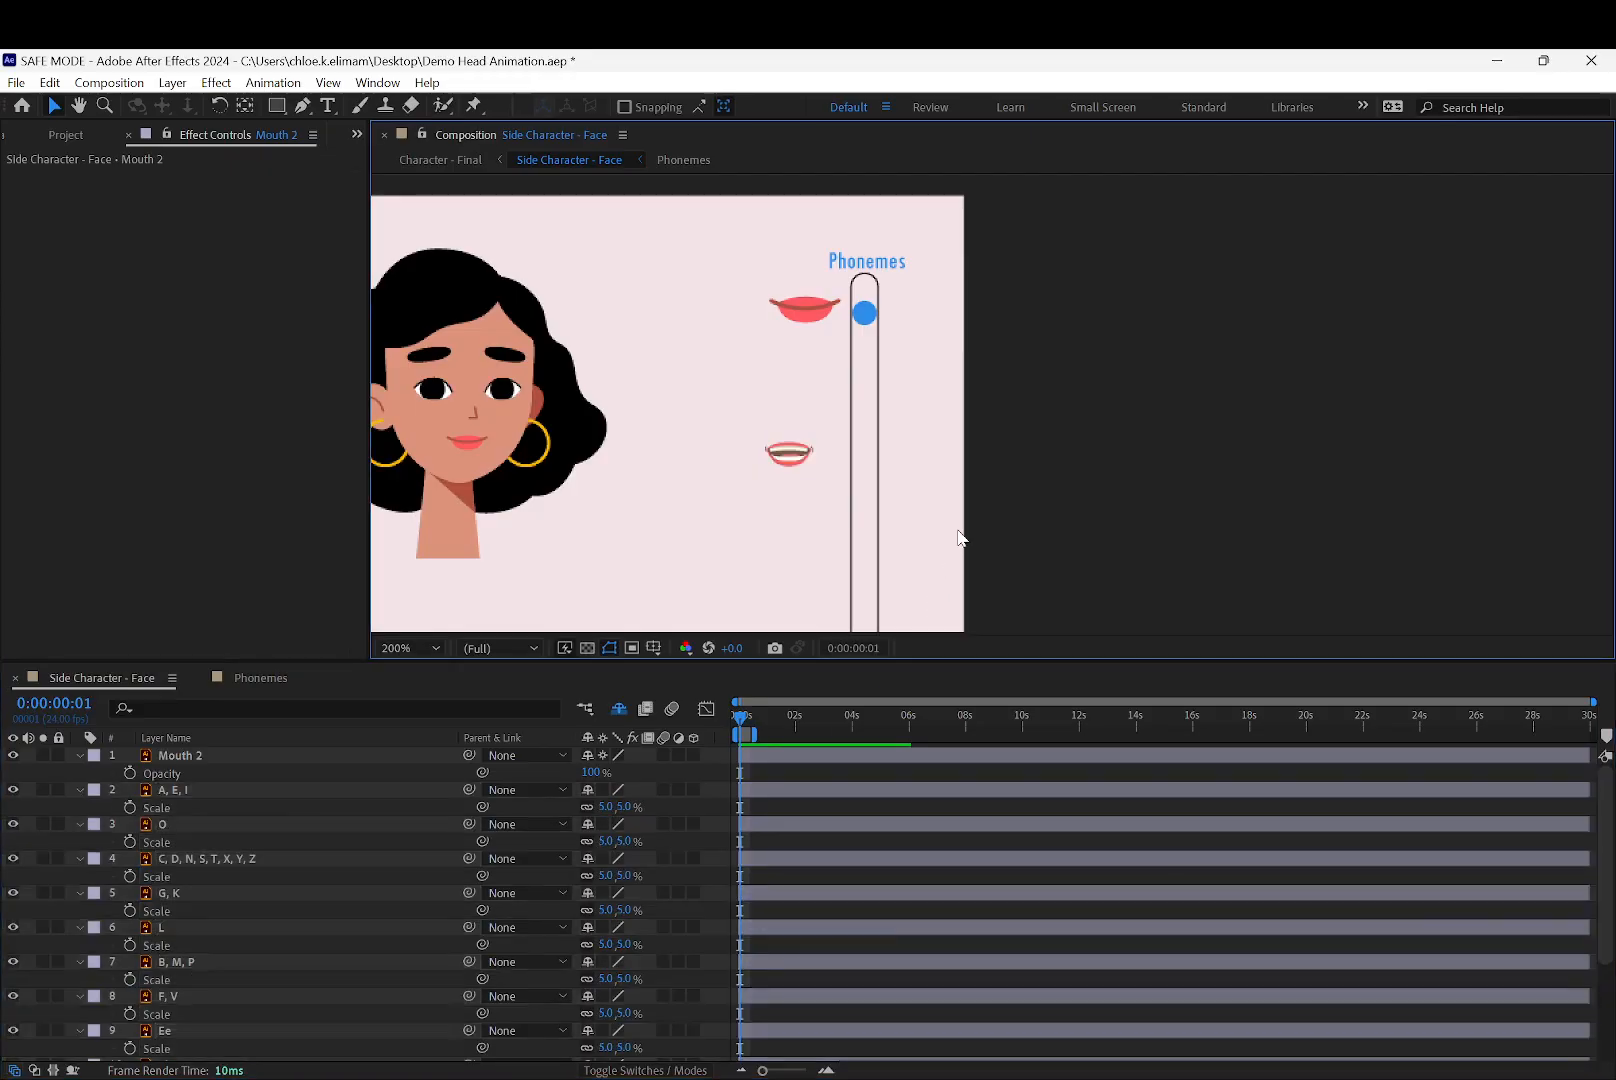
Reveal the opacity of the A, E, I mouth layer and remove its expression
click(815, 470)
scroll(851, 495, down, 1)
key(h)
drag(821, 530, 781, 415)
key(v)
key(t)
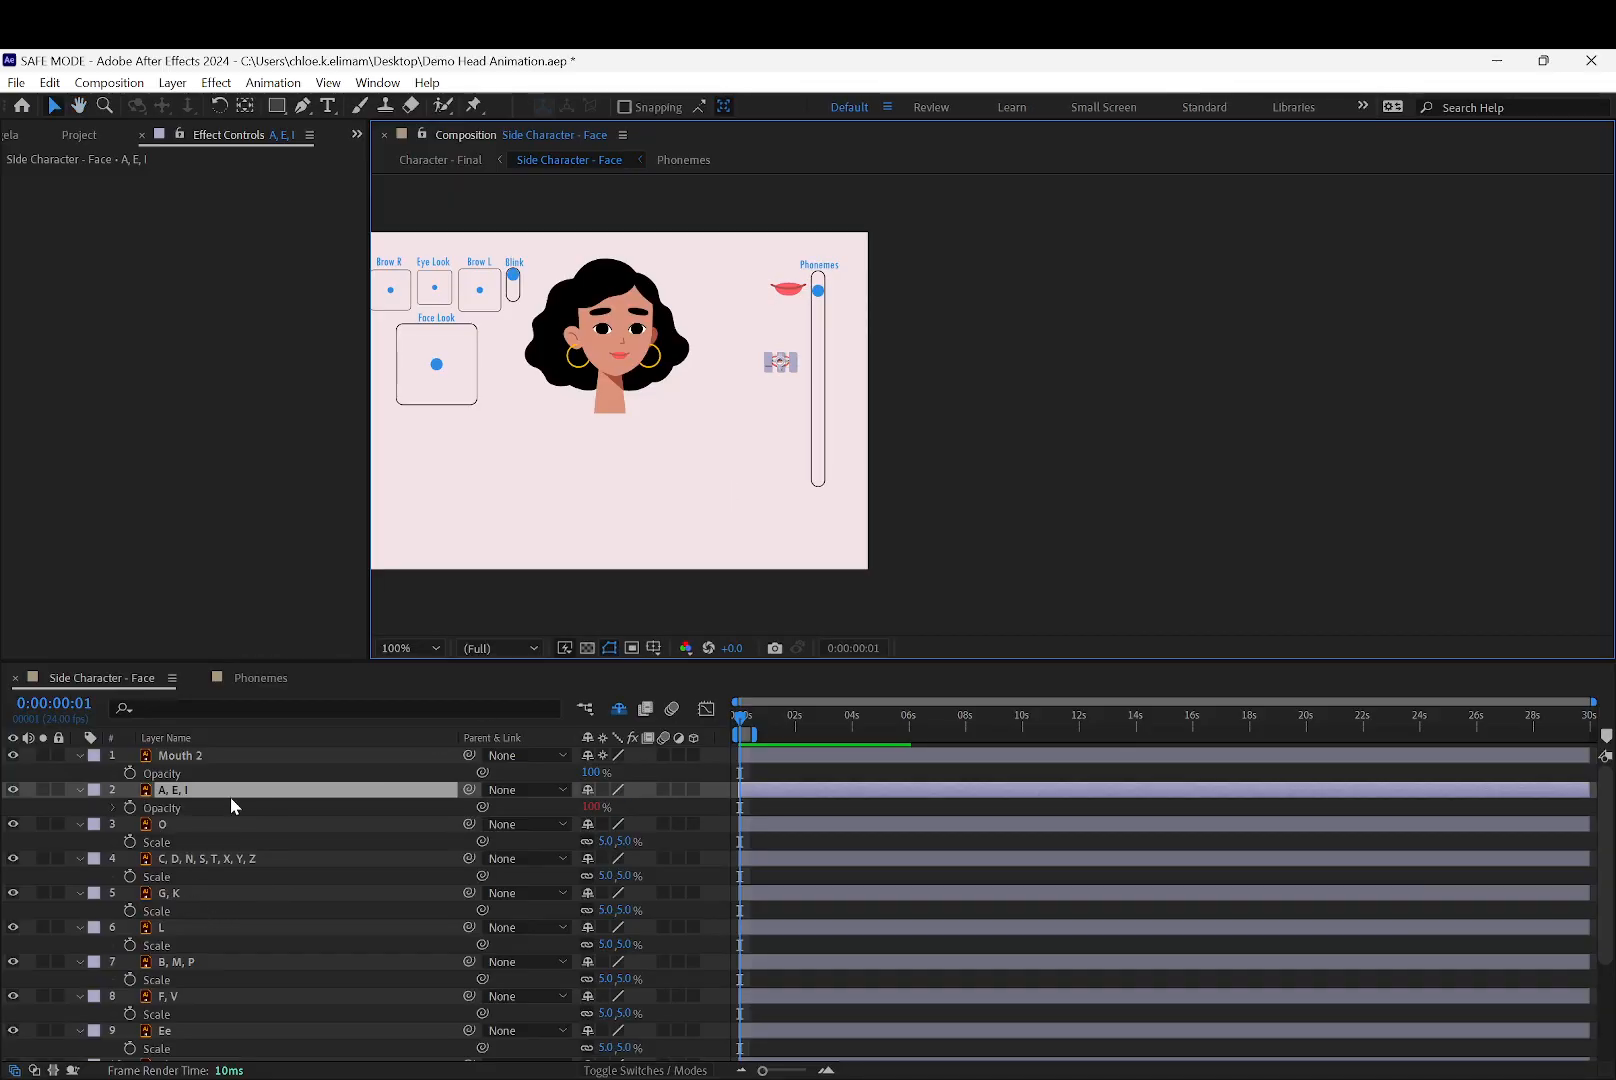
click(596, 806)
click(543, 808)
click(270, 810)
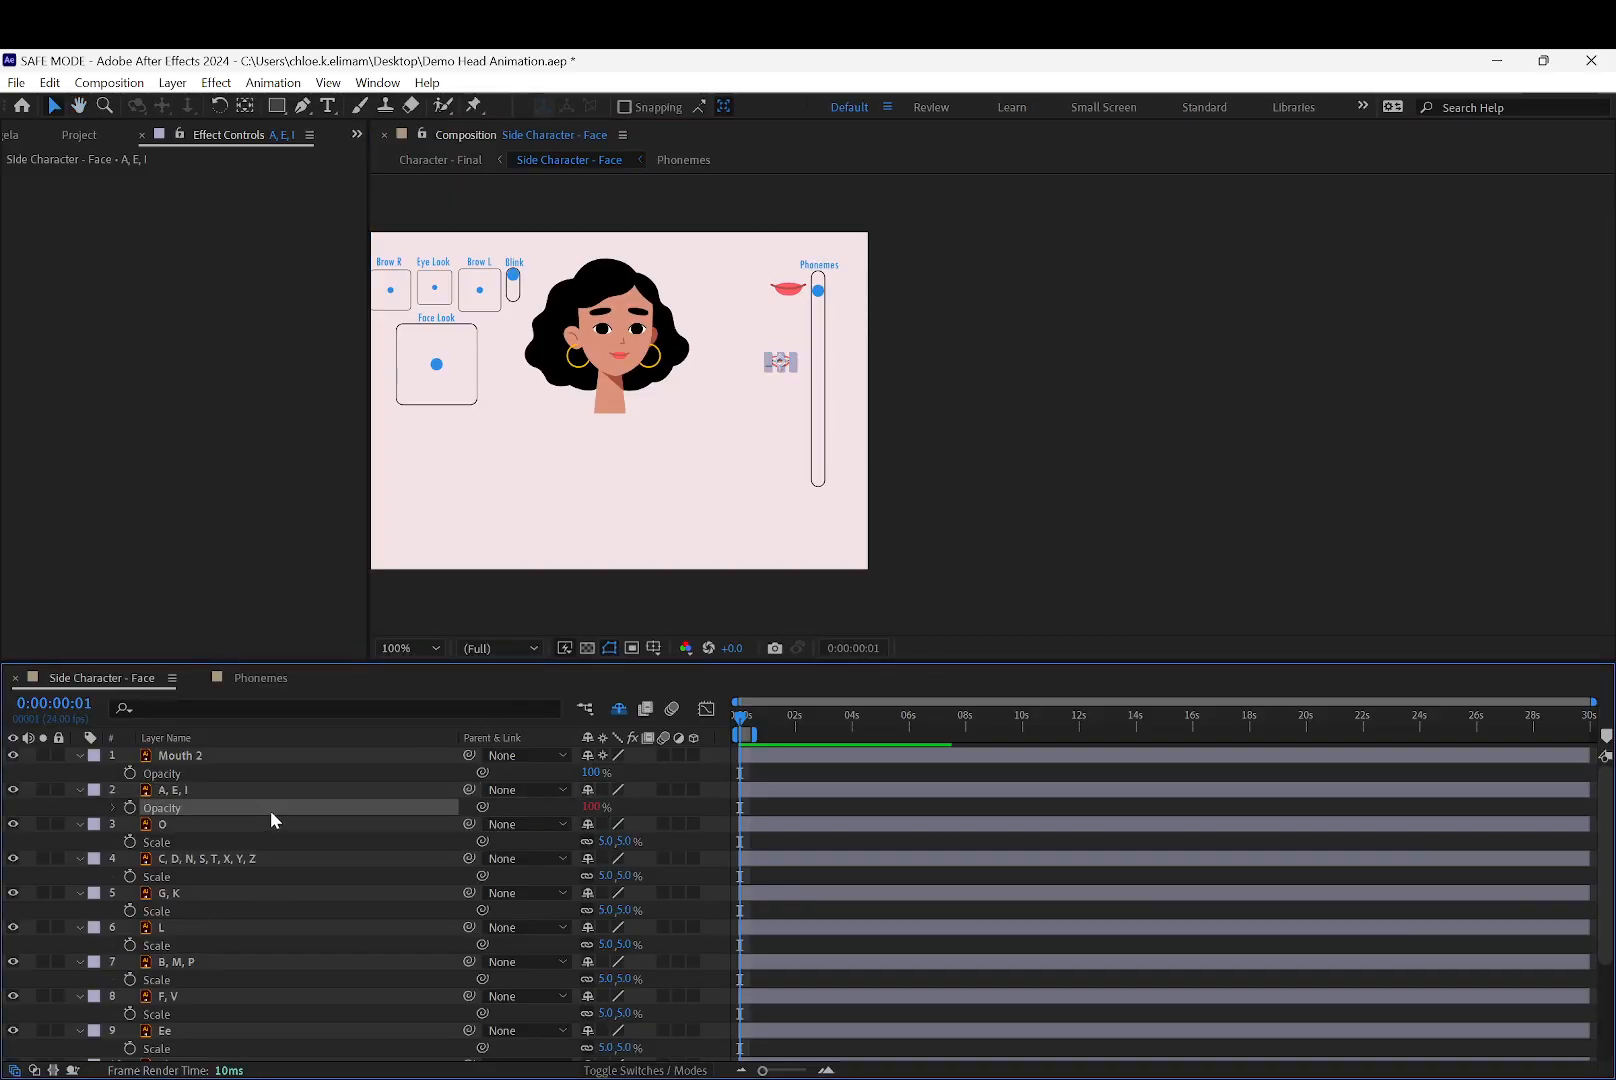
key(Delete)
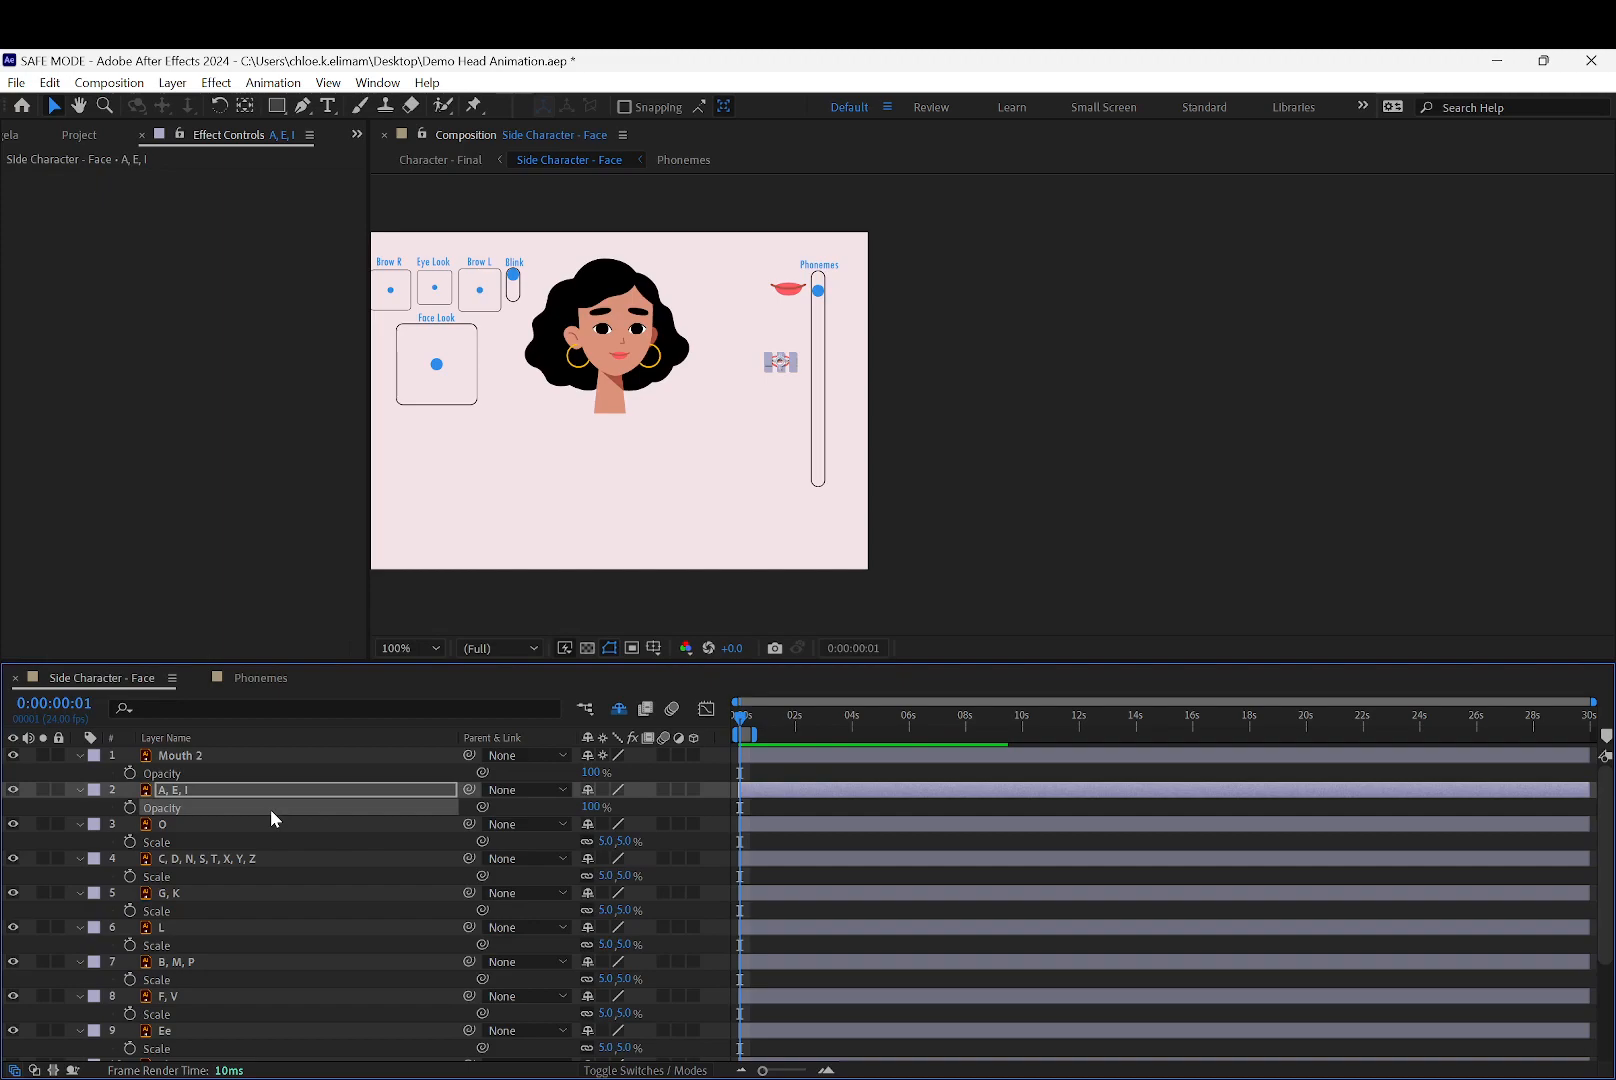
Reveal the opacity of the O and C, D, N, S, T, X, Y, Z layers and remove its expressions
click(341, 841)
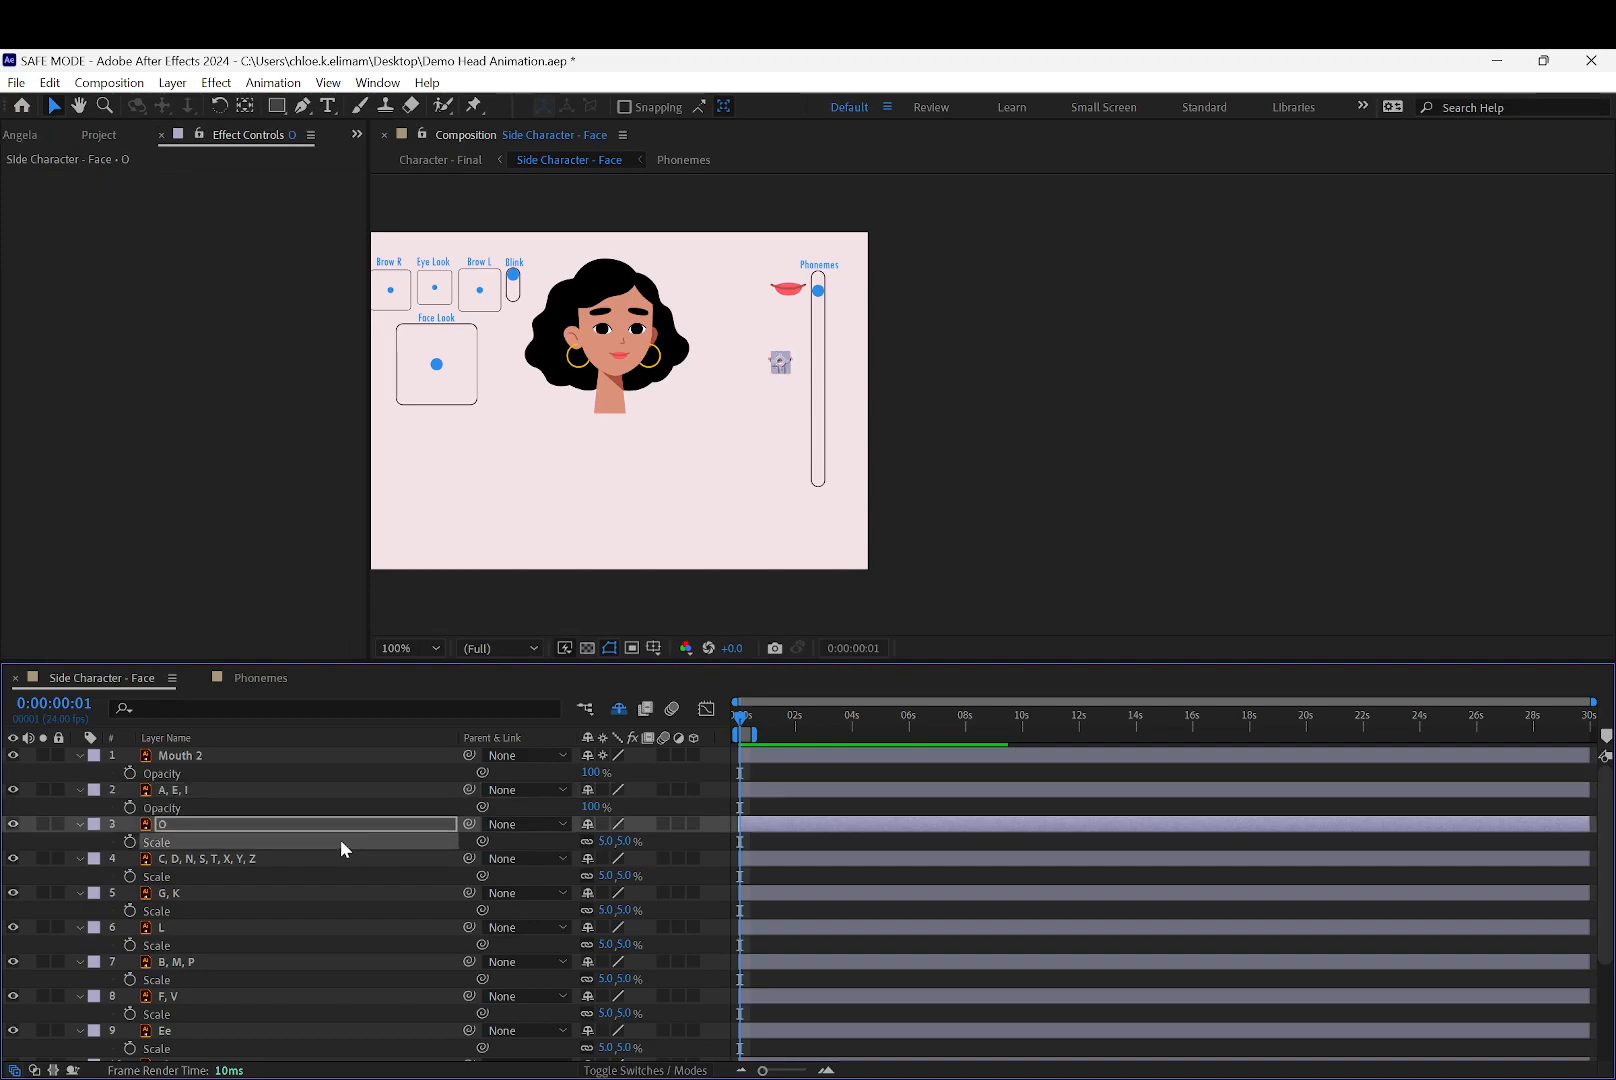
key(t)
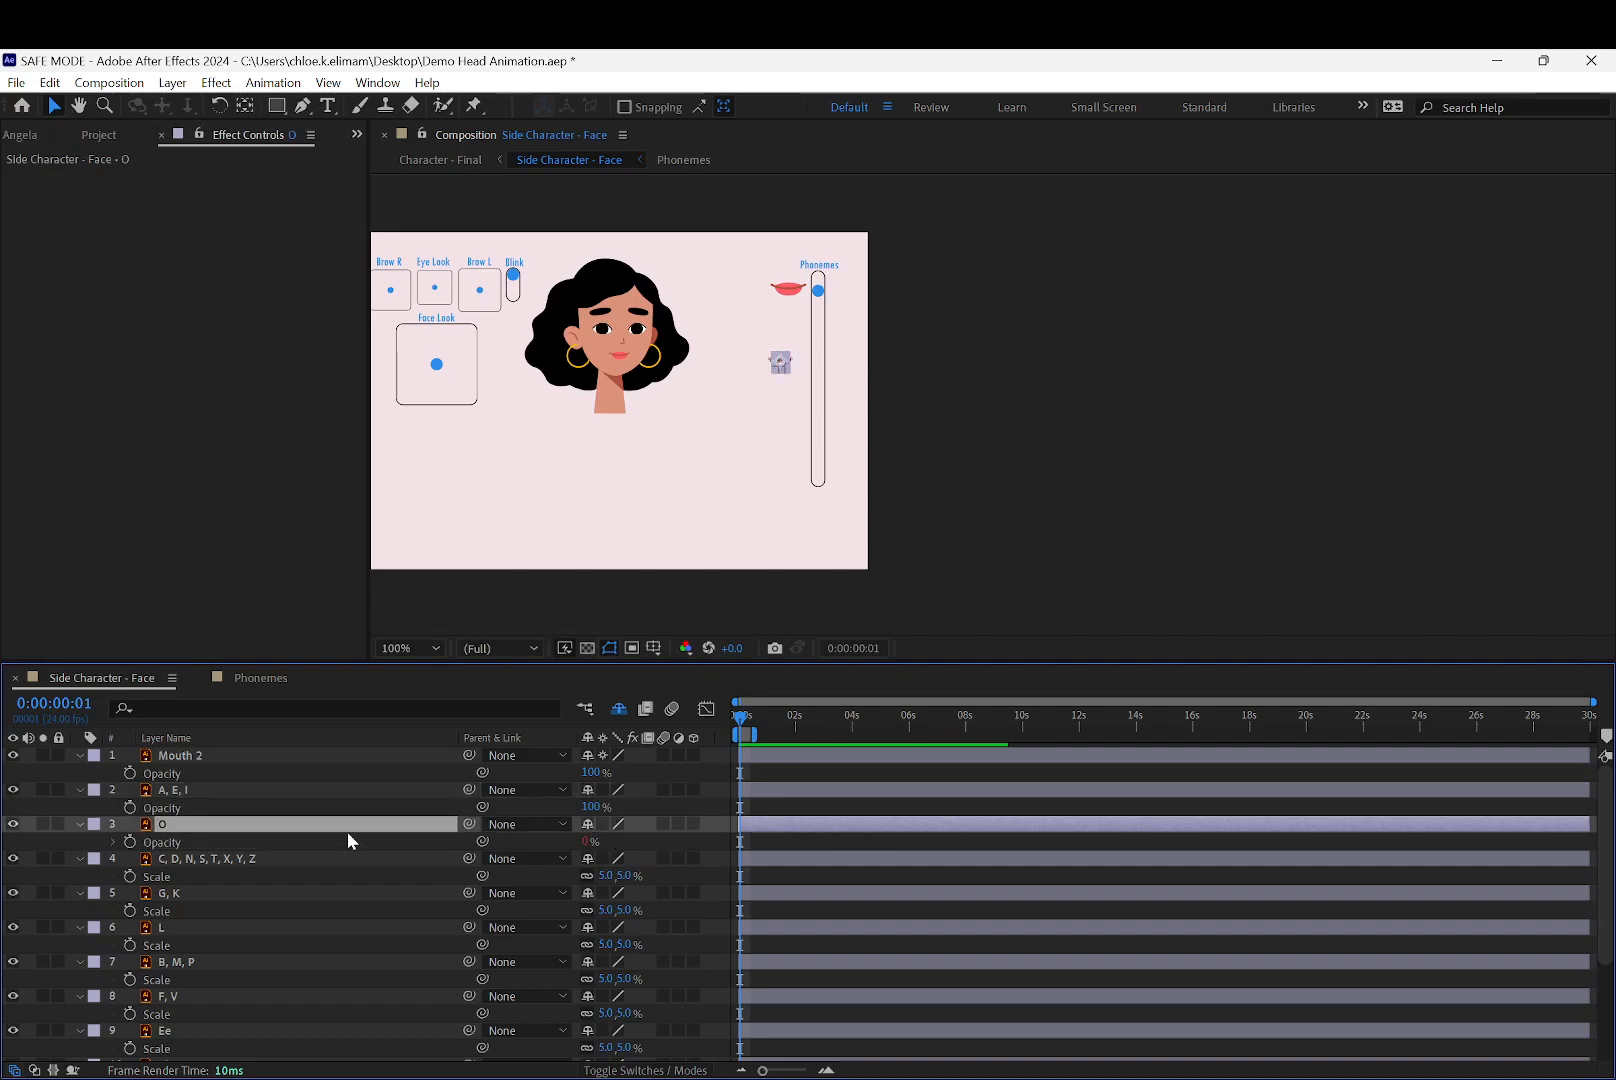
click(362, 843)
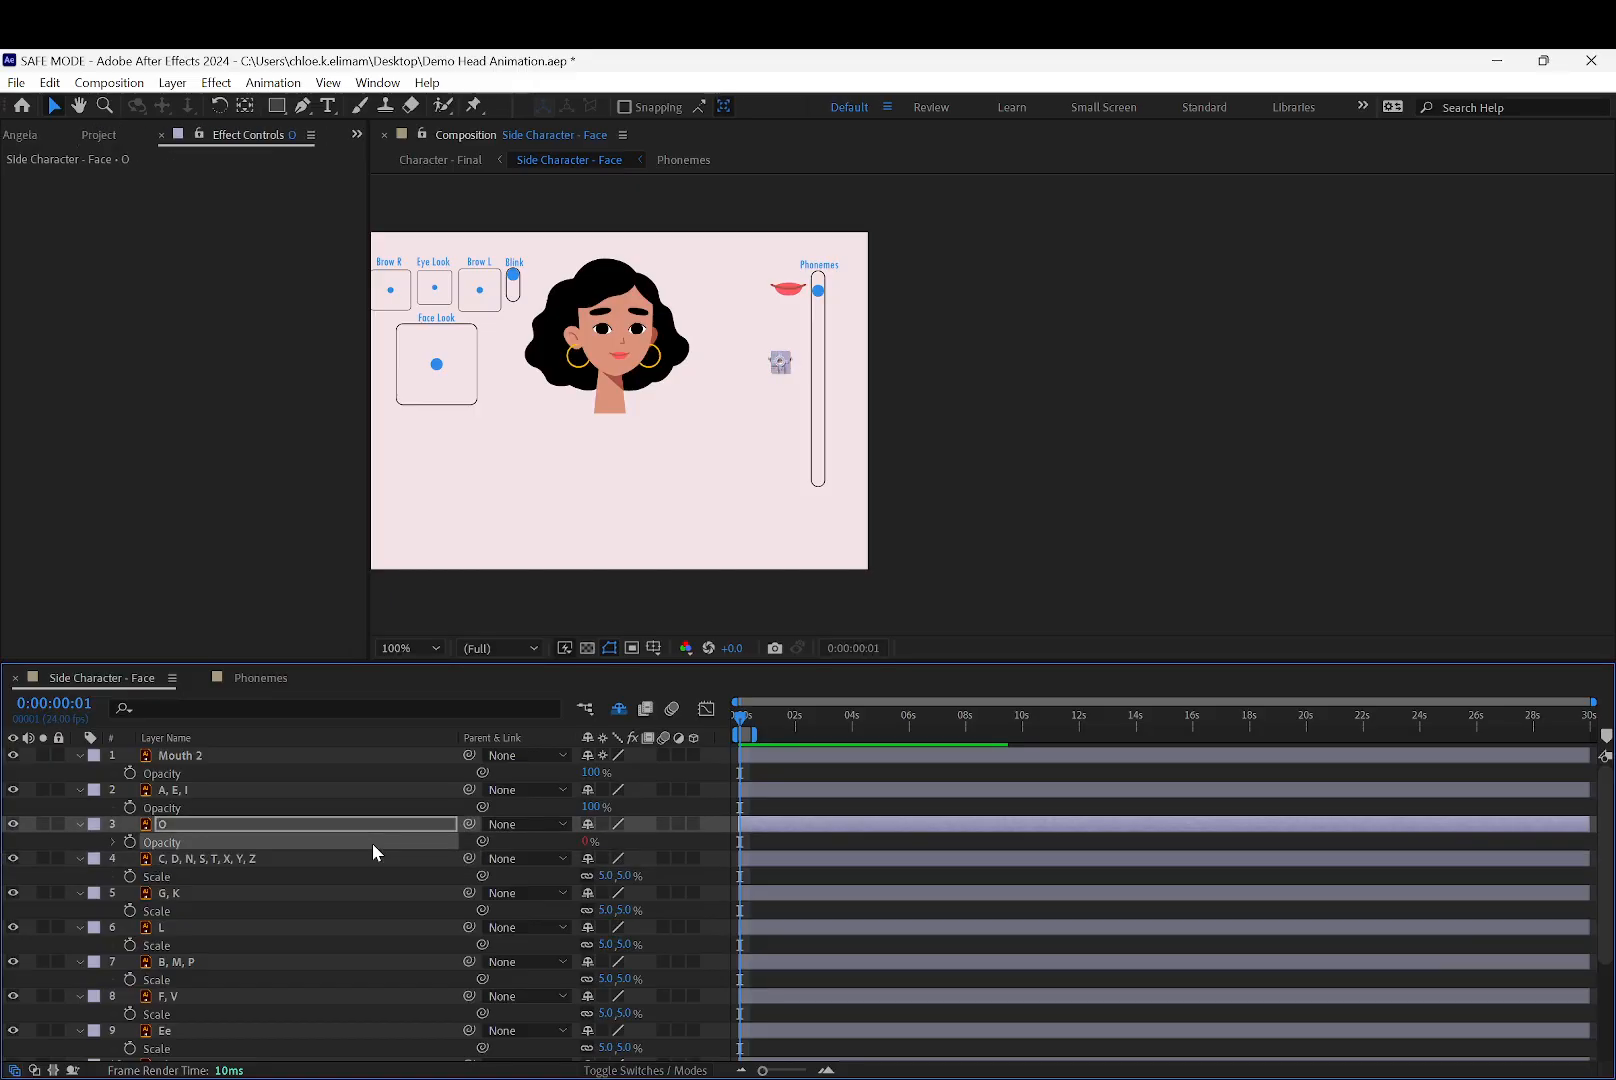
click(366, 860)
key(t)
click(434, 874)
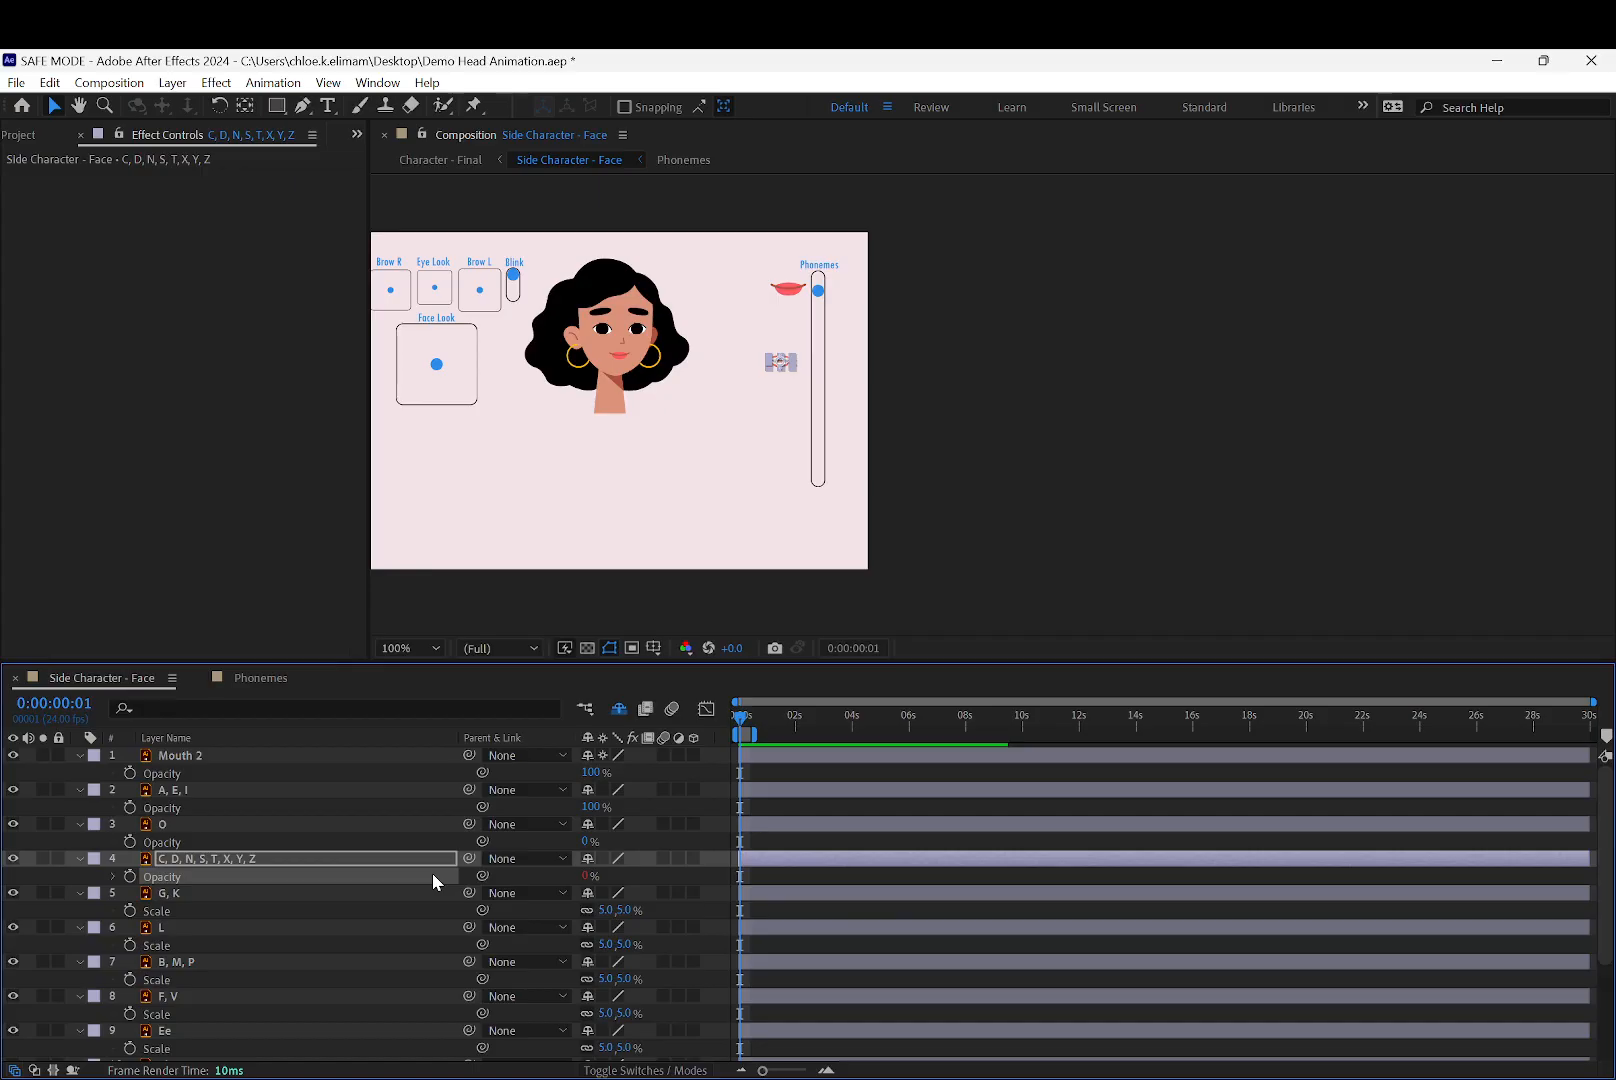
click(403, 906)
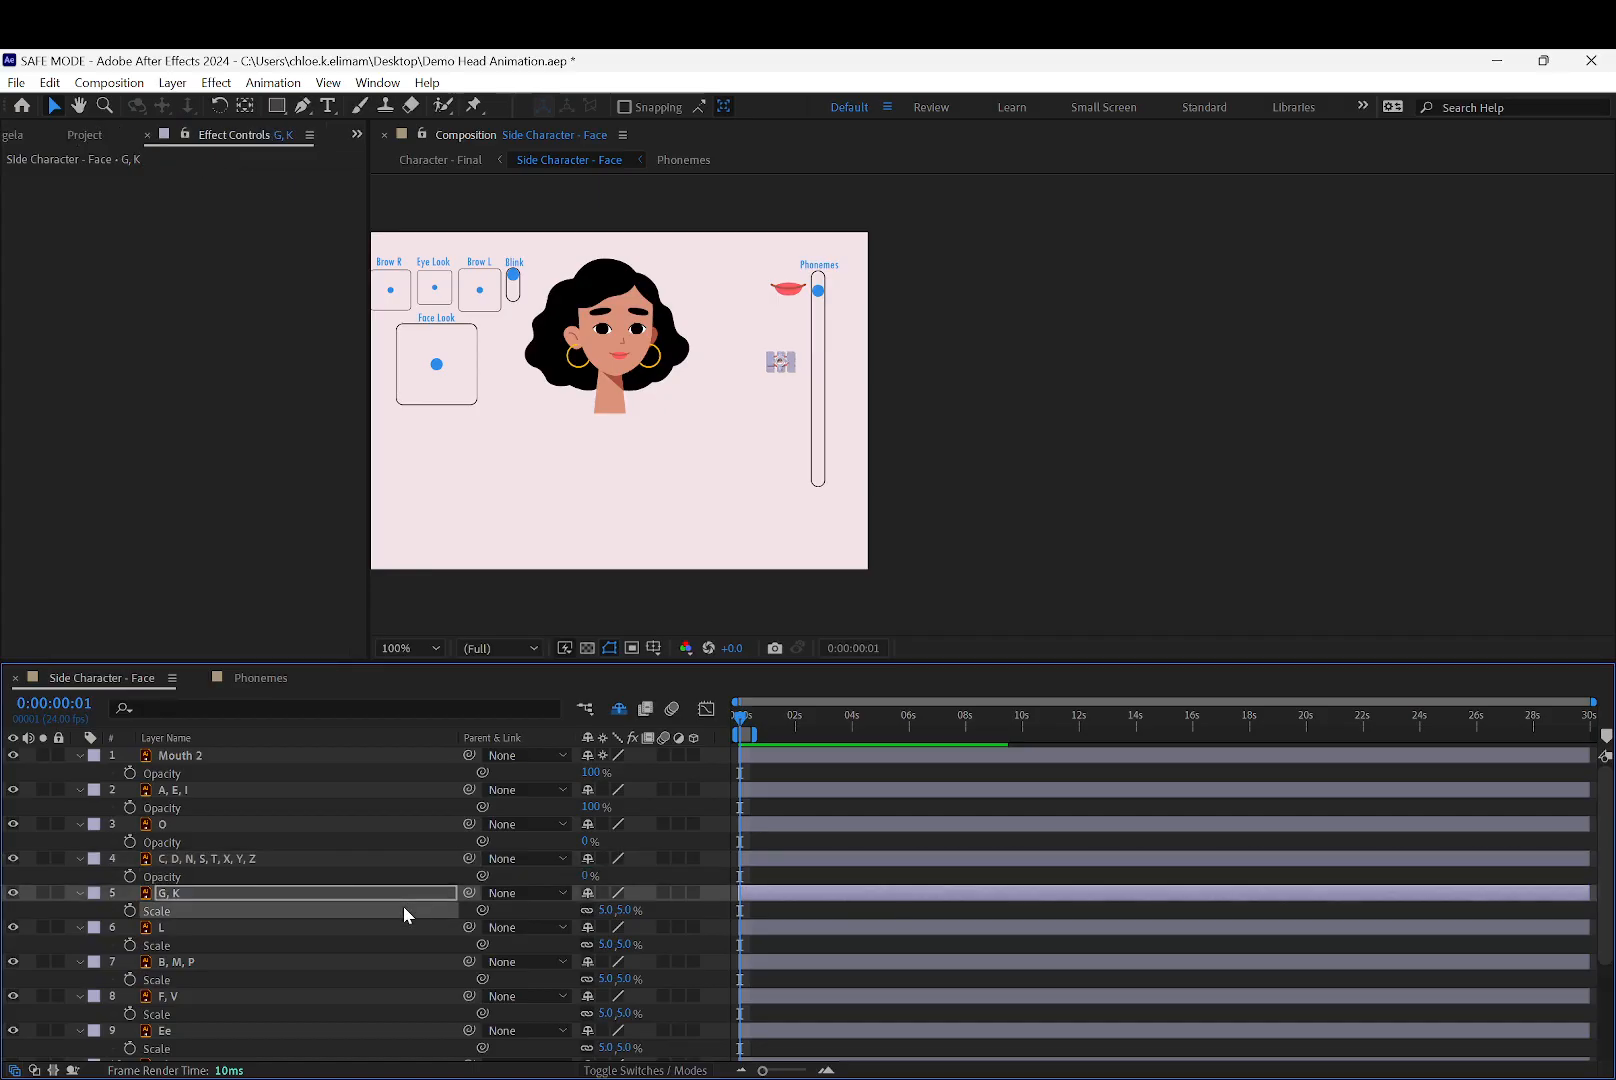
key(alt+shift+equal)
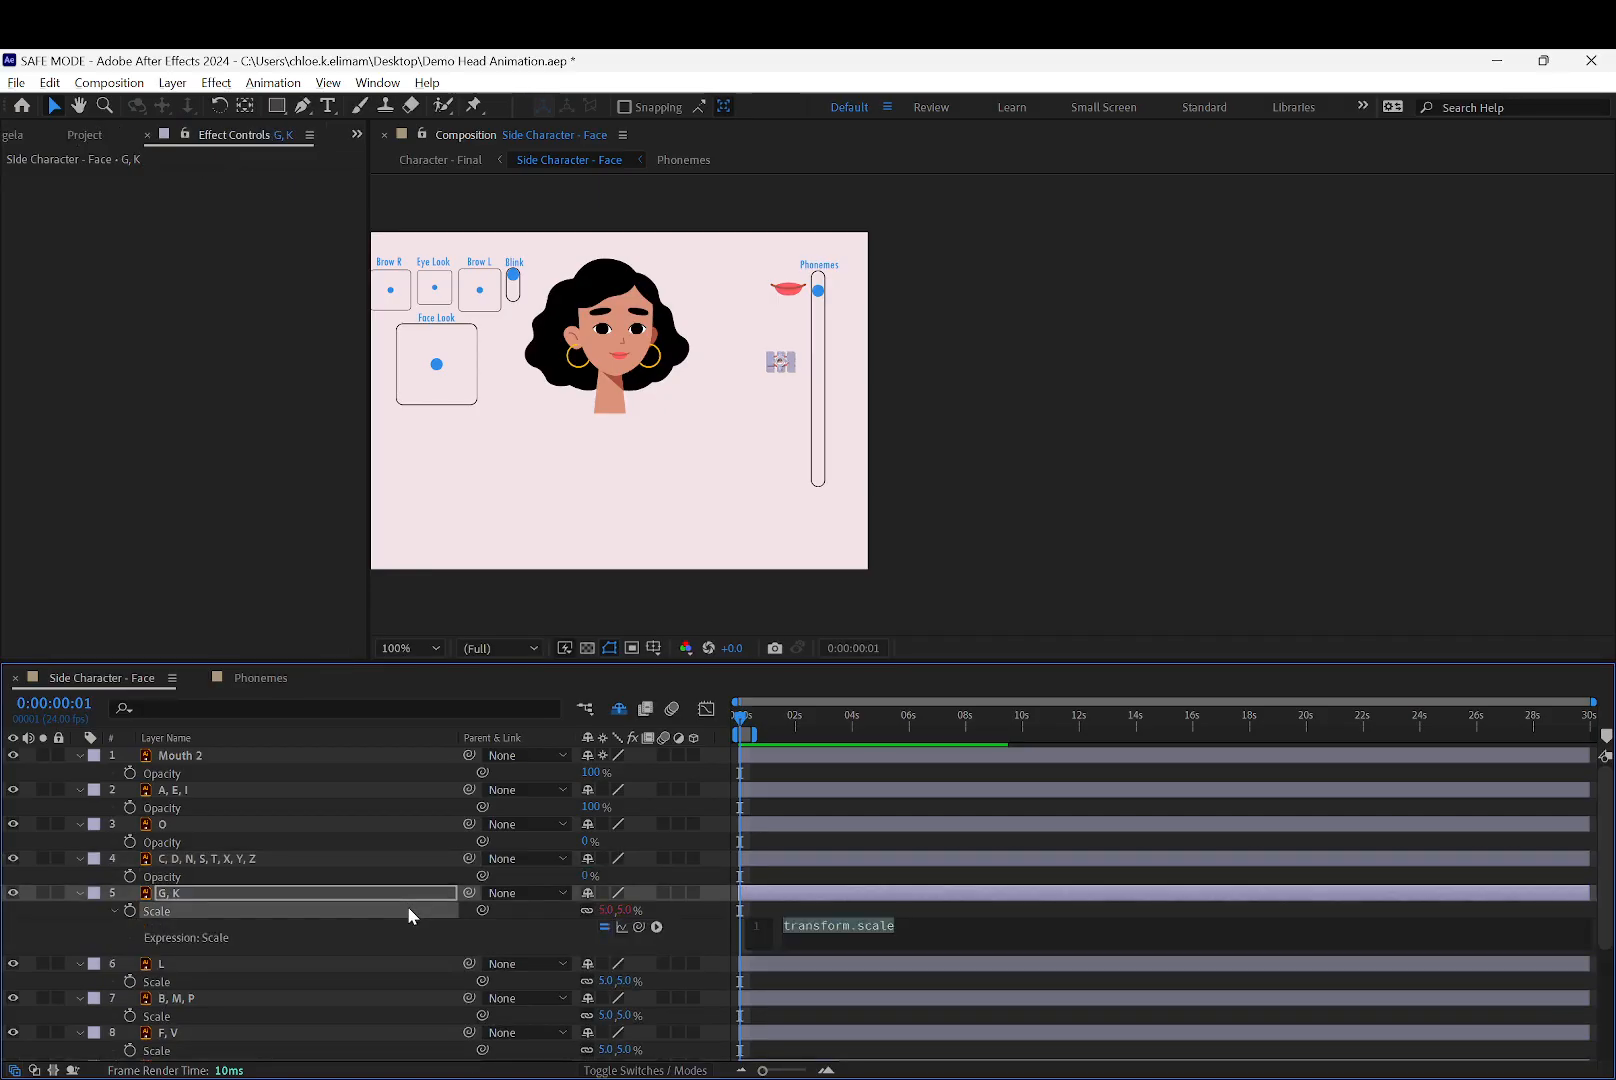
click(112, 908)
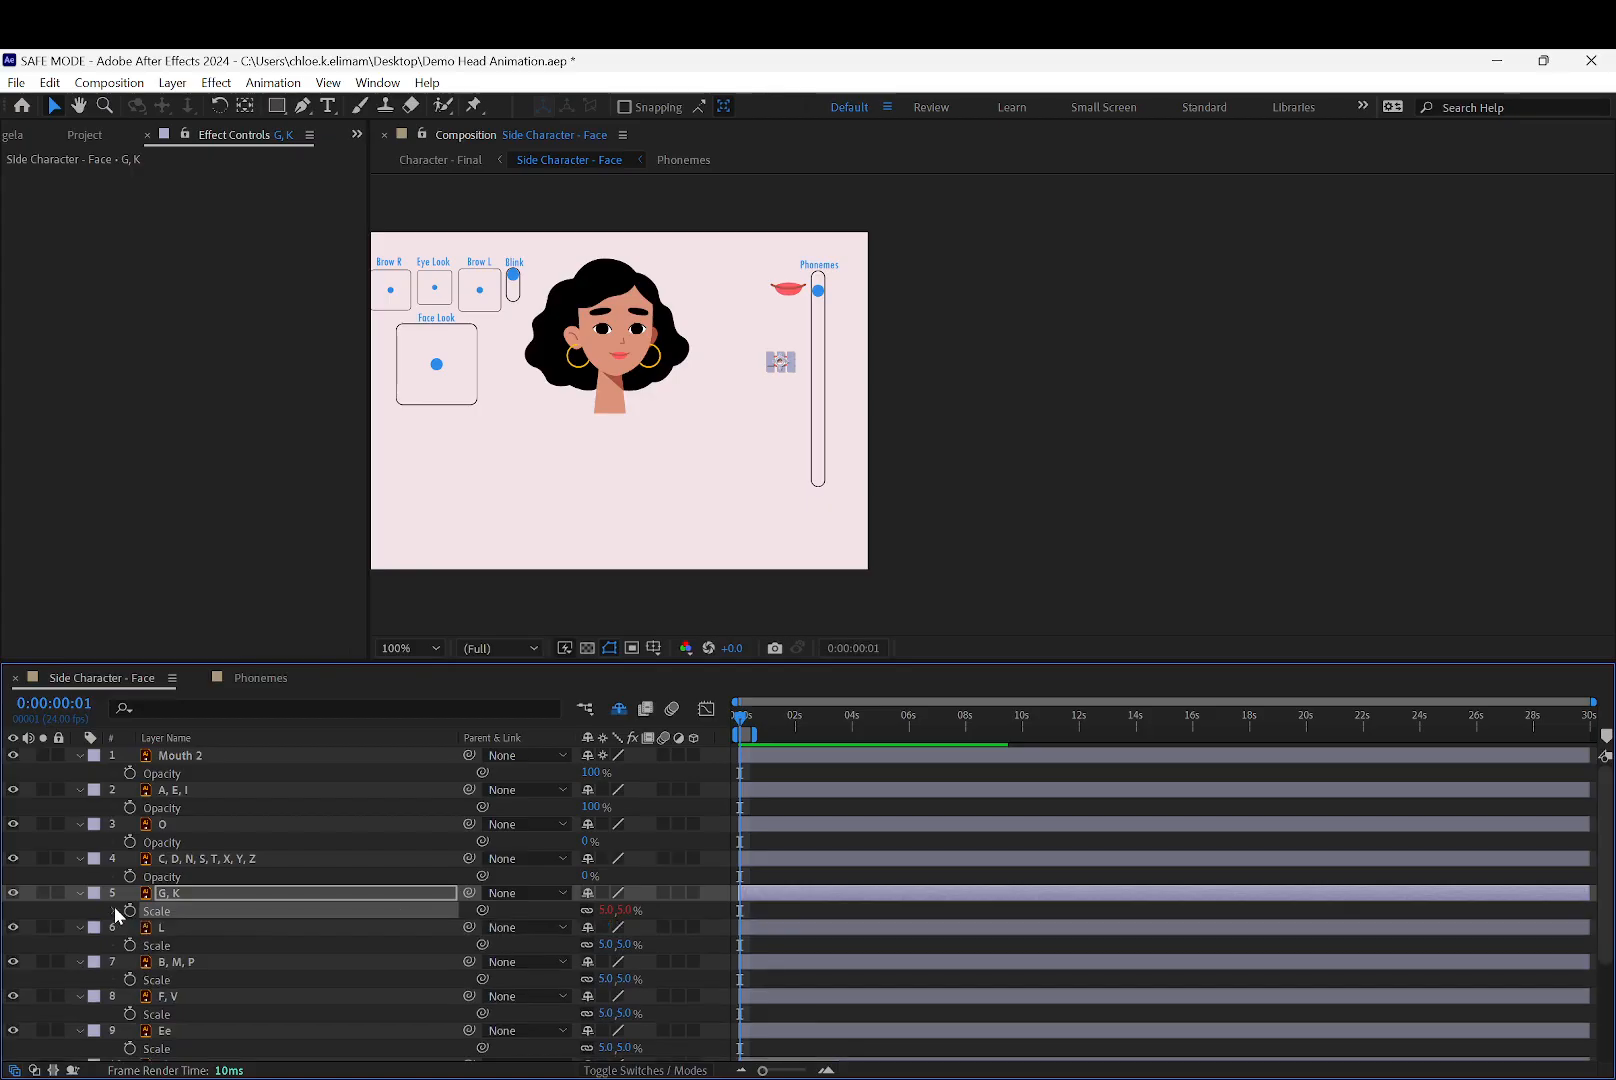
click(234, 926)
click(235, 913)
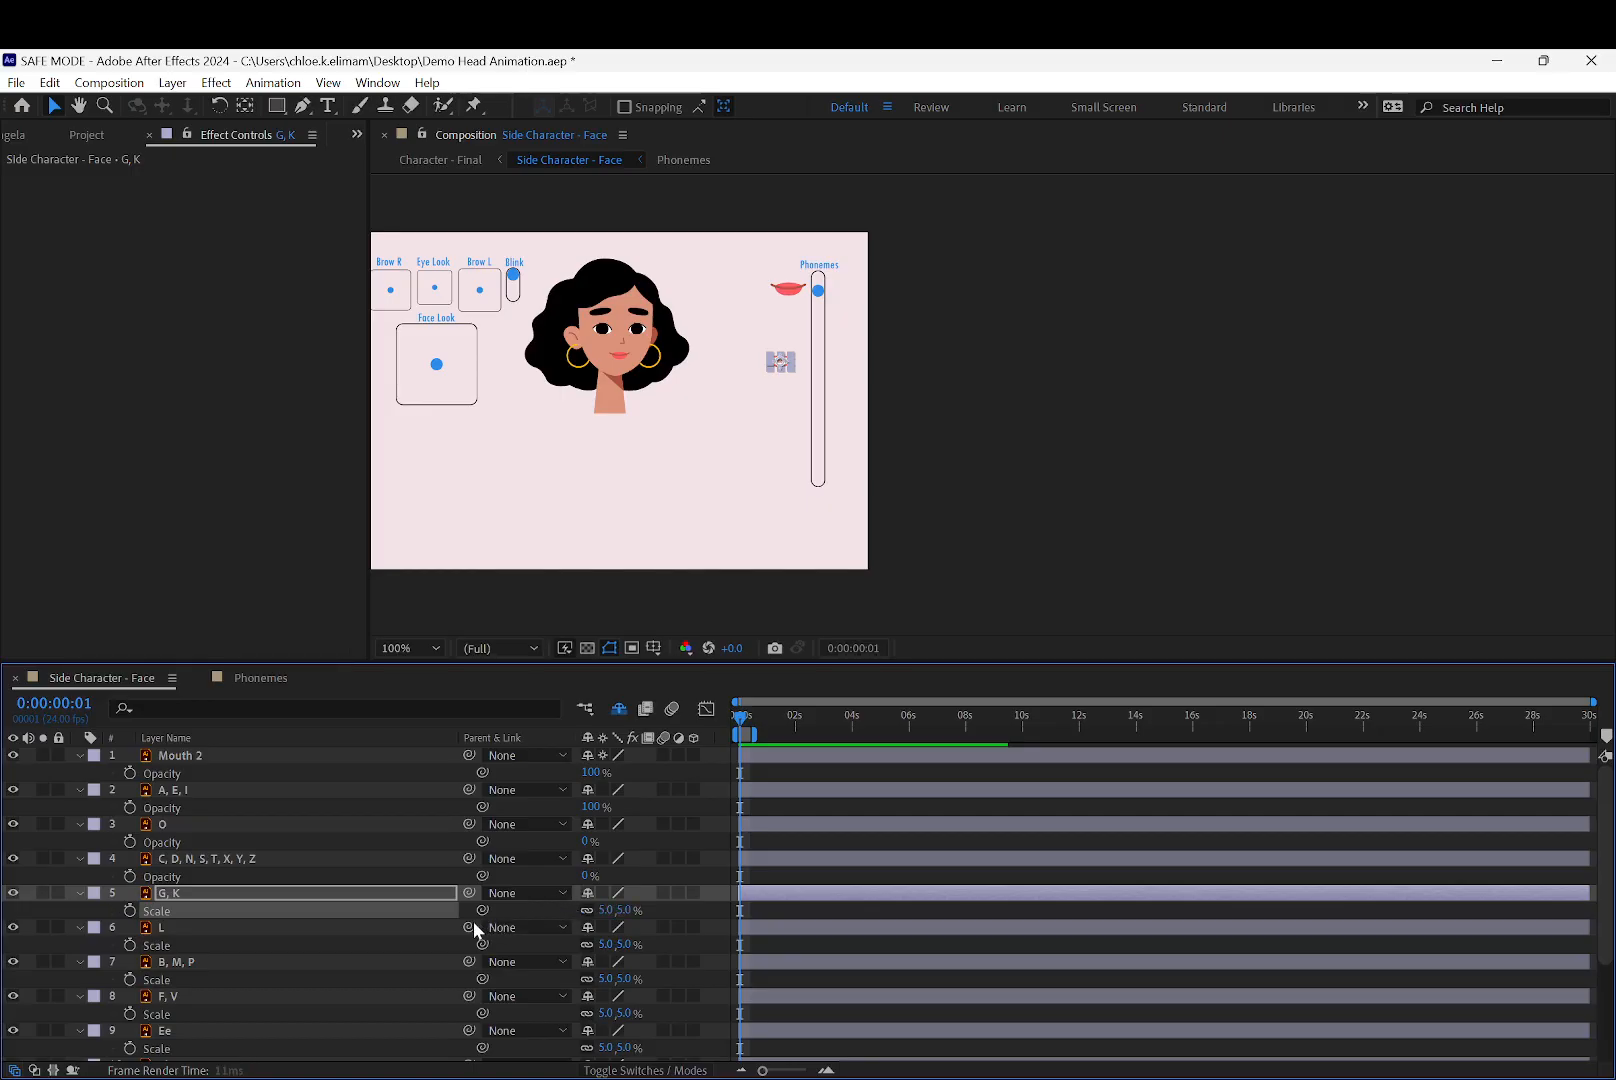
Reveal the opacity of the G, K layer and of all mouth layers from L through Q, W
key(t)
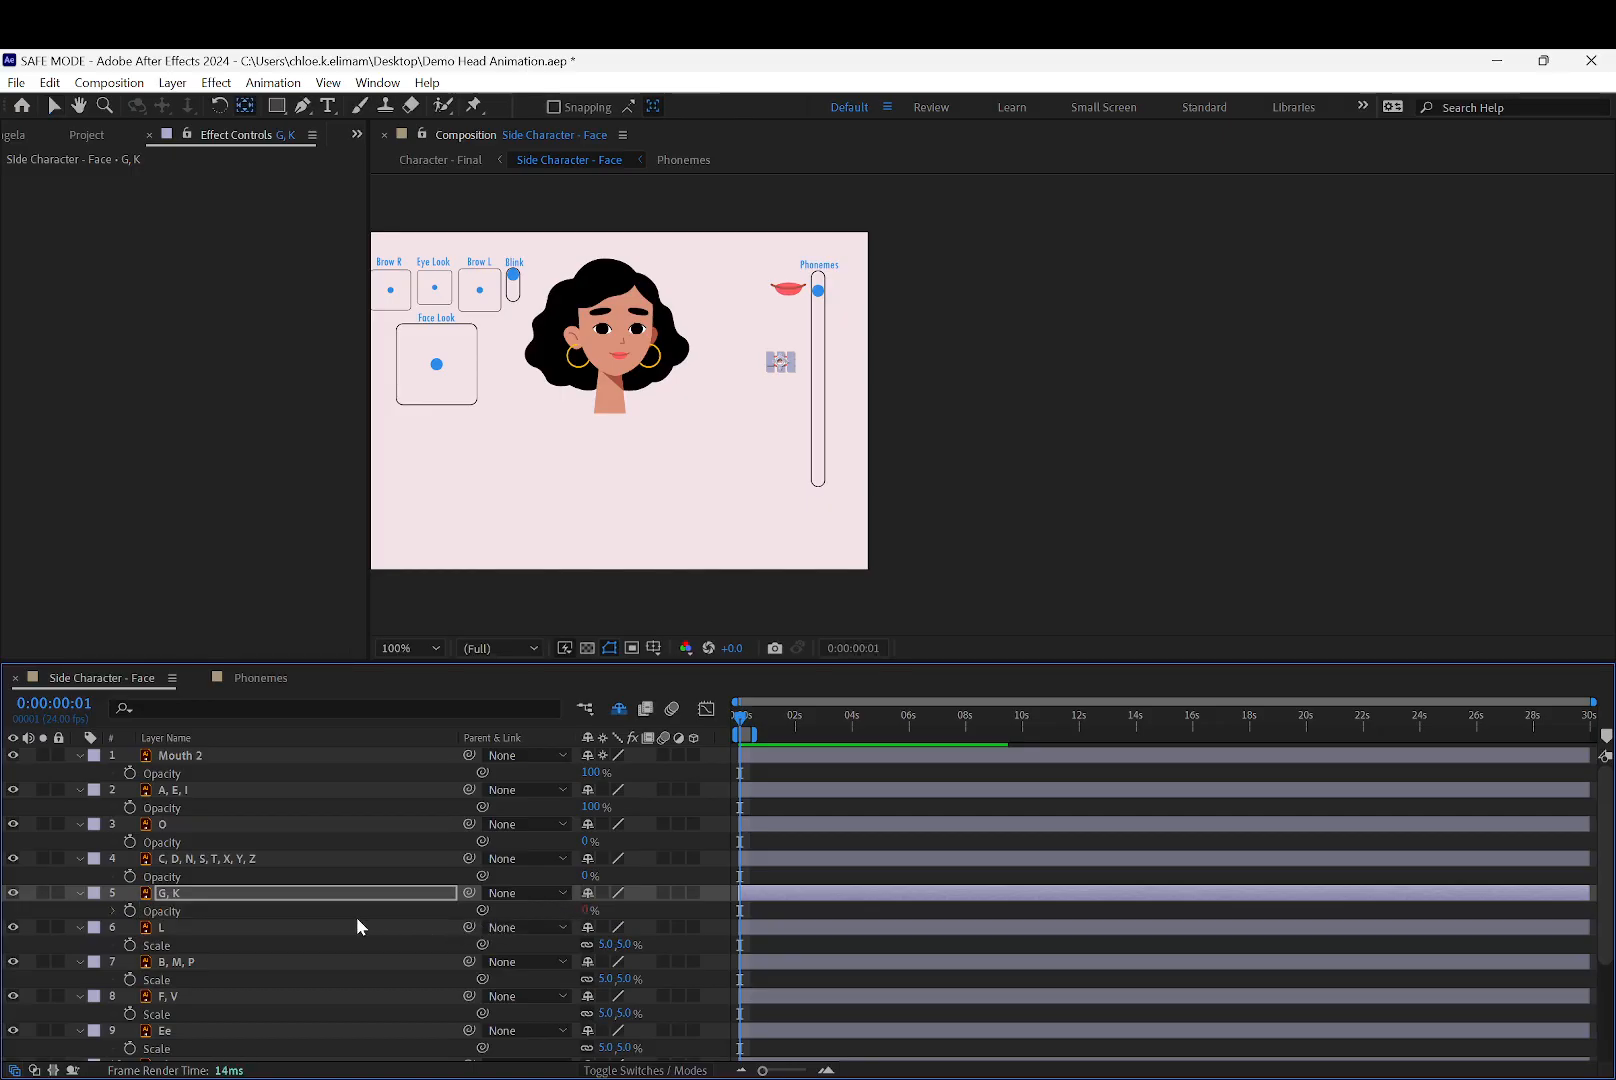
click(241, 942)
scroll(271, 912, down, 3)
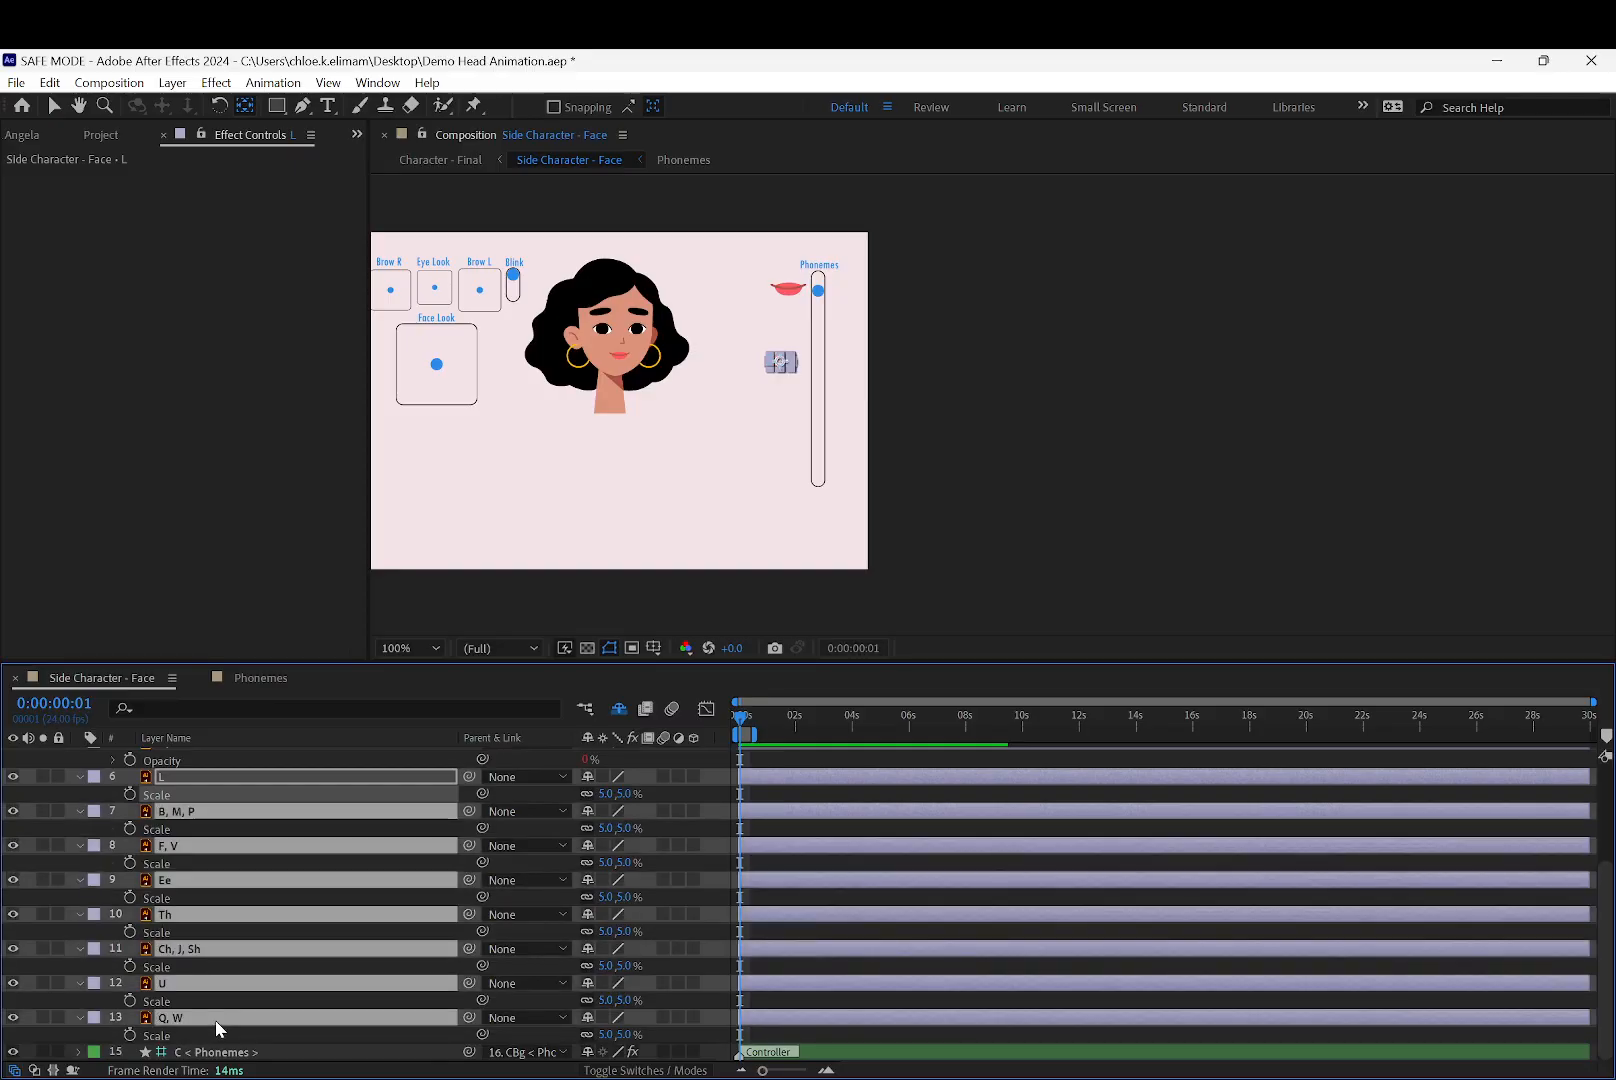
shift+click(215, 1020)
key(t)
Remove the opacity expressions from the G, K layer, the Q, W layer and the U layer
click(405, 802)
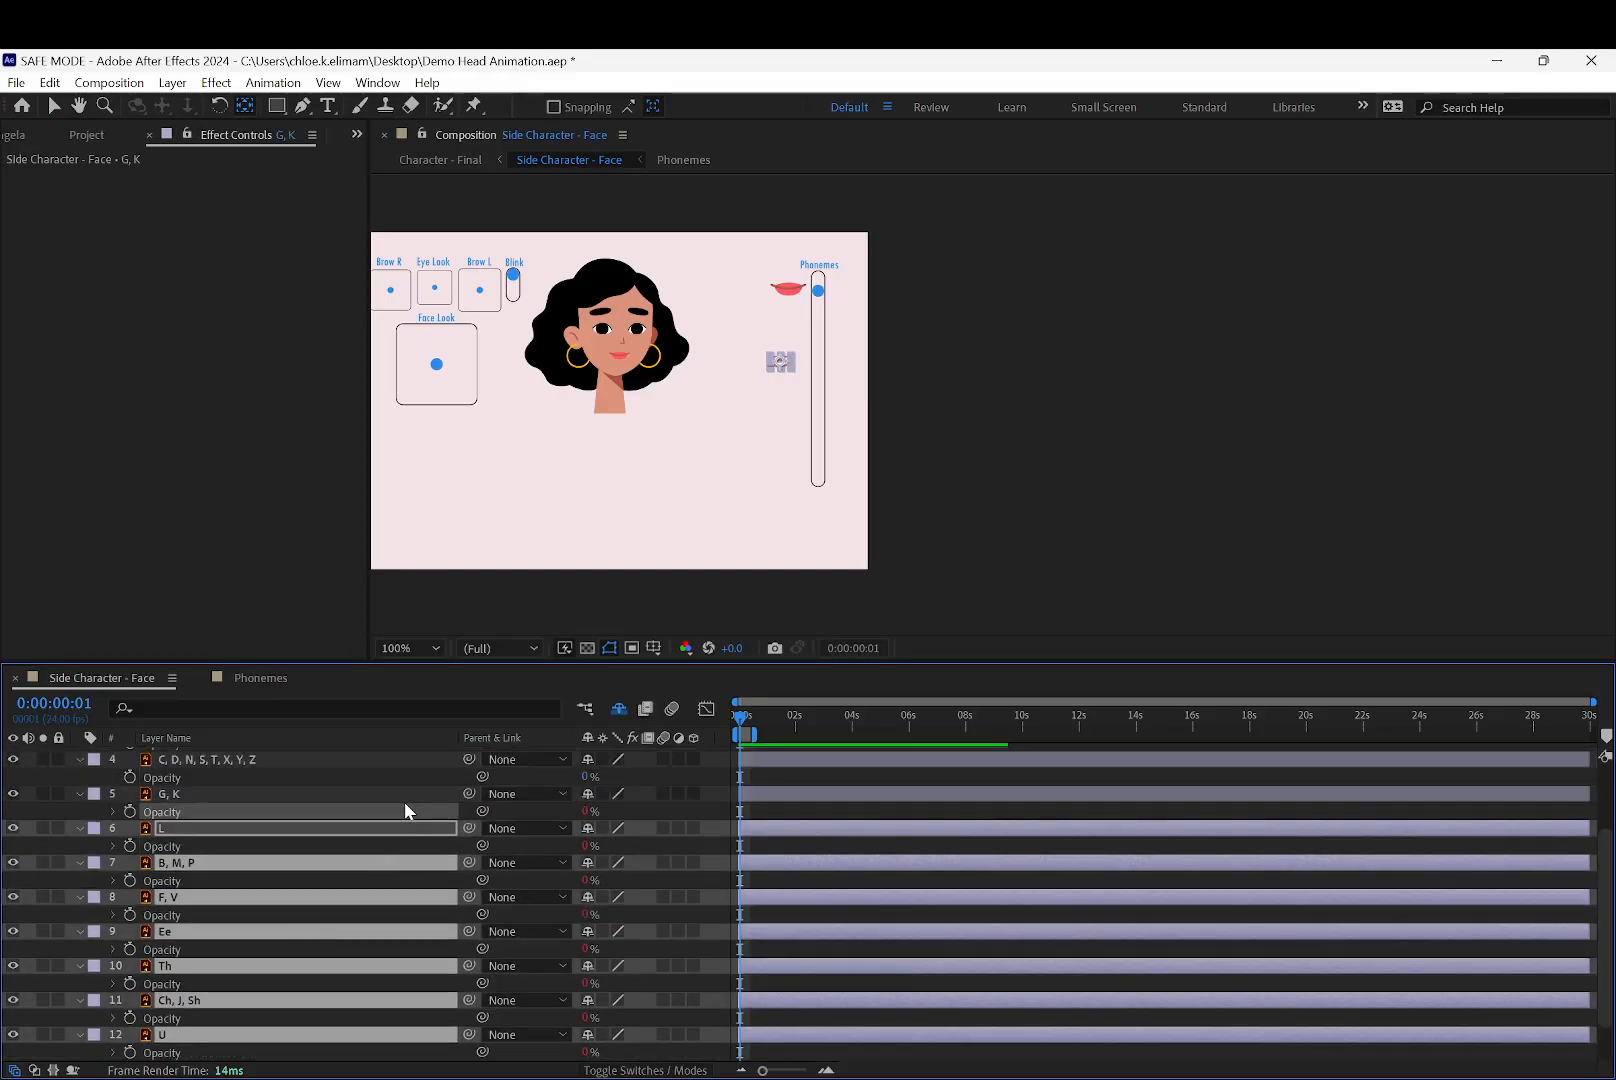
scroll(302, 848, down, 1)
click(229, 1037)
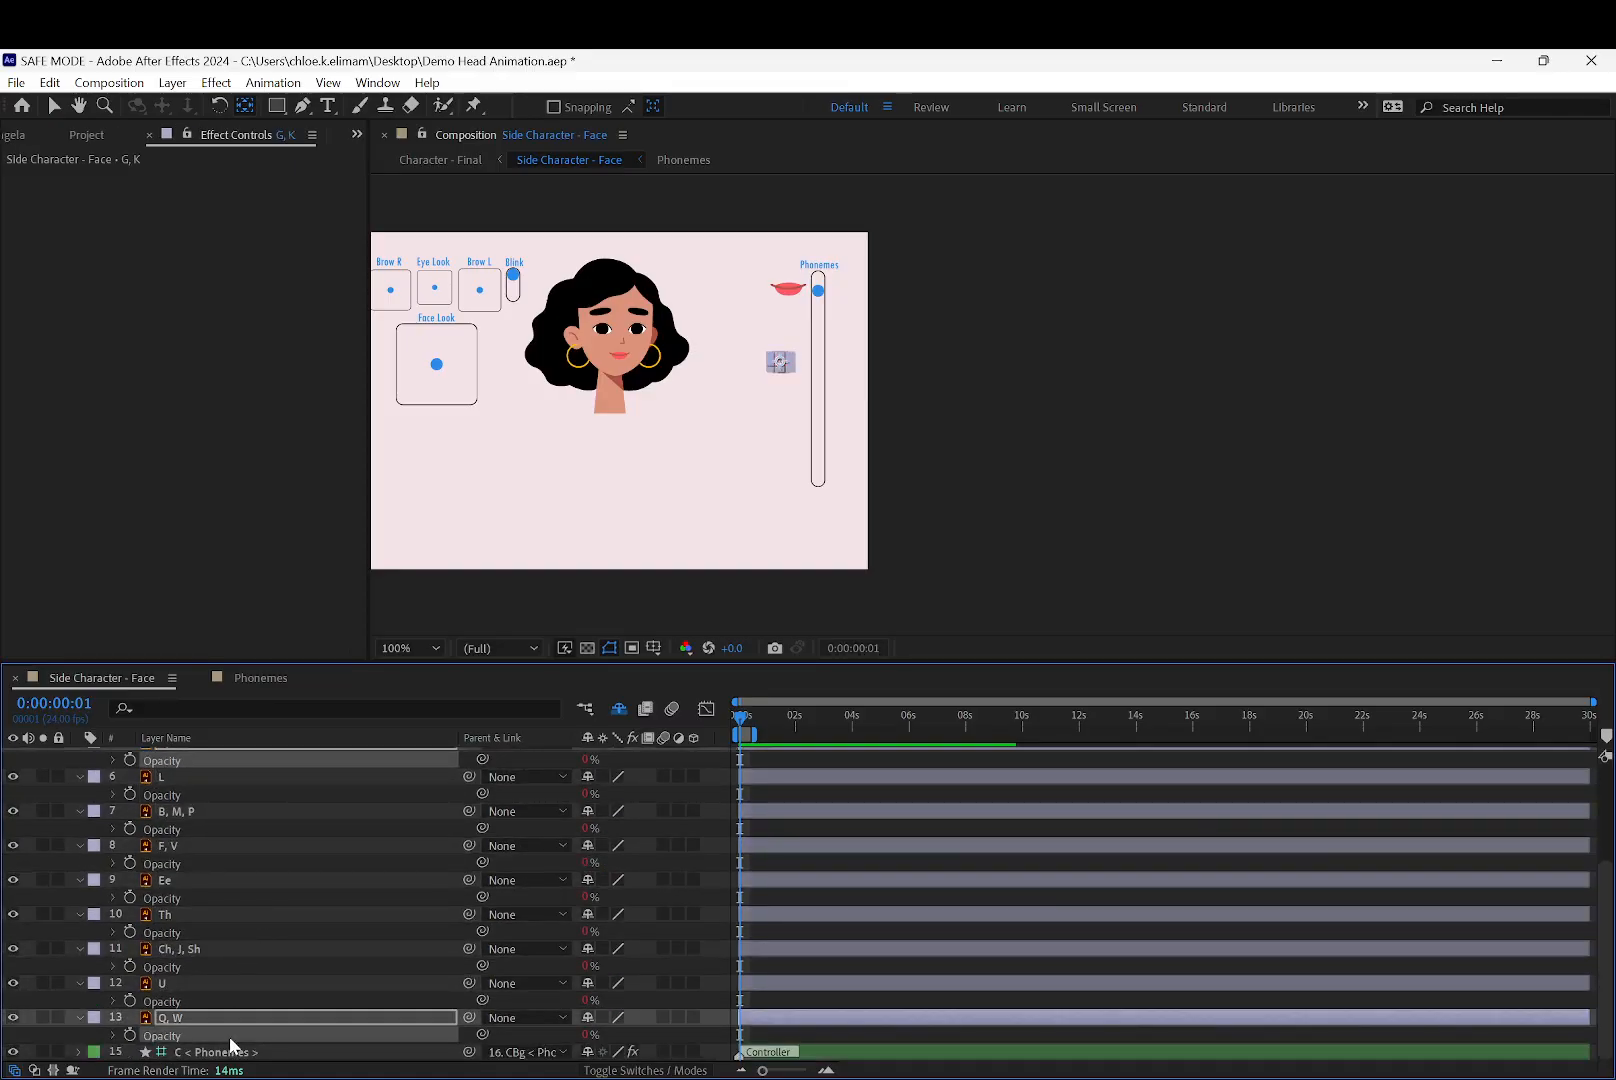
click(249, 995)
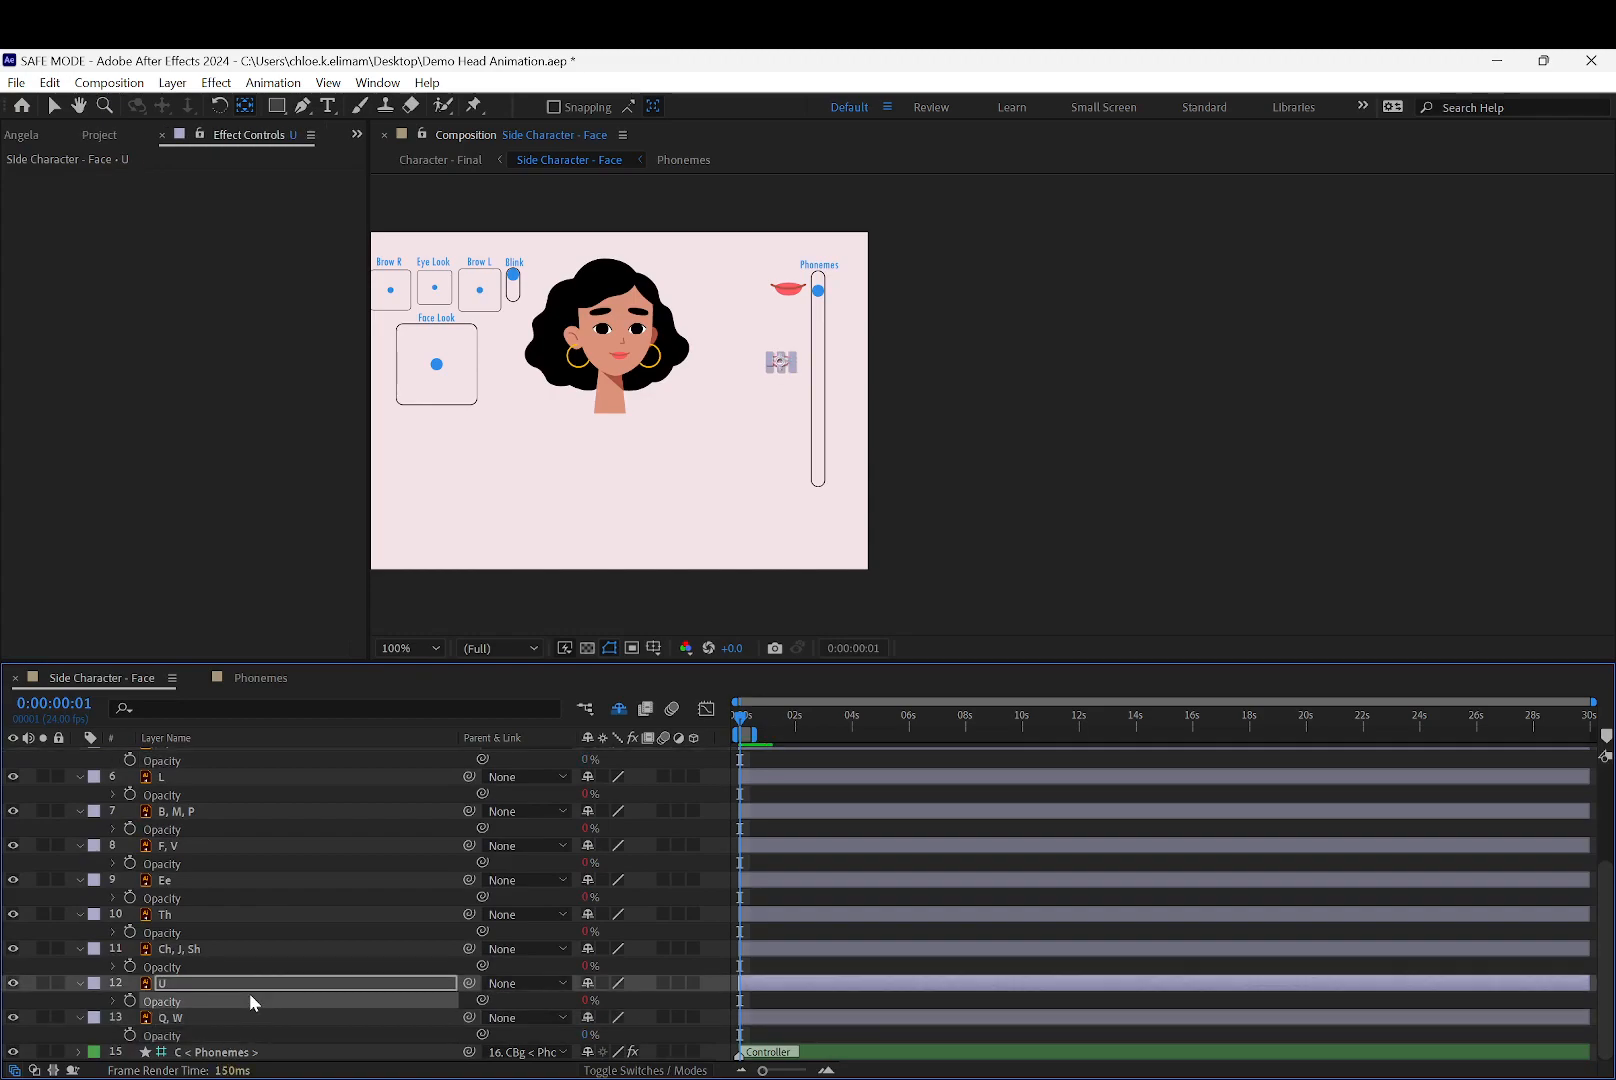
Remove the opacity expressions from the layers Ch, J, Sh; Th; Ee; F, V; B, M, P; and L together
click(248, 958)
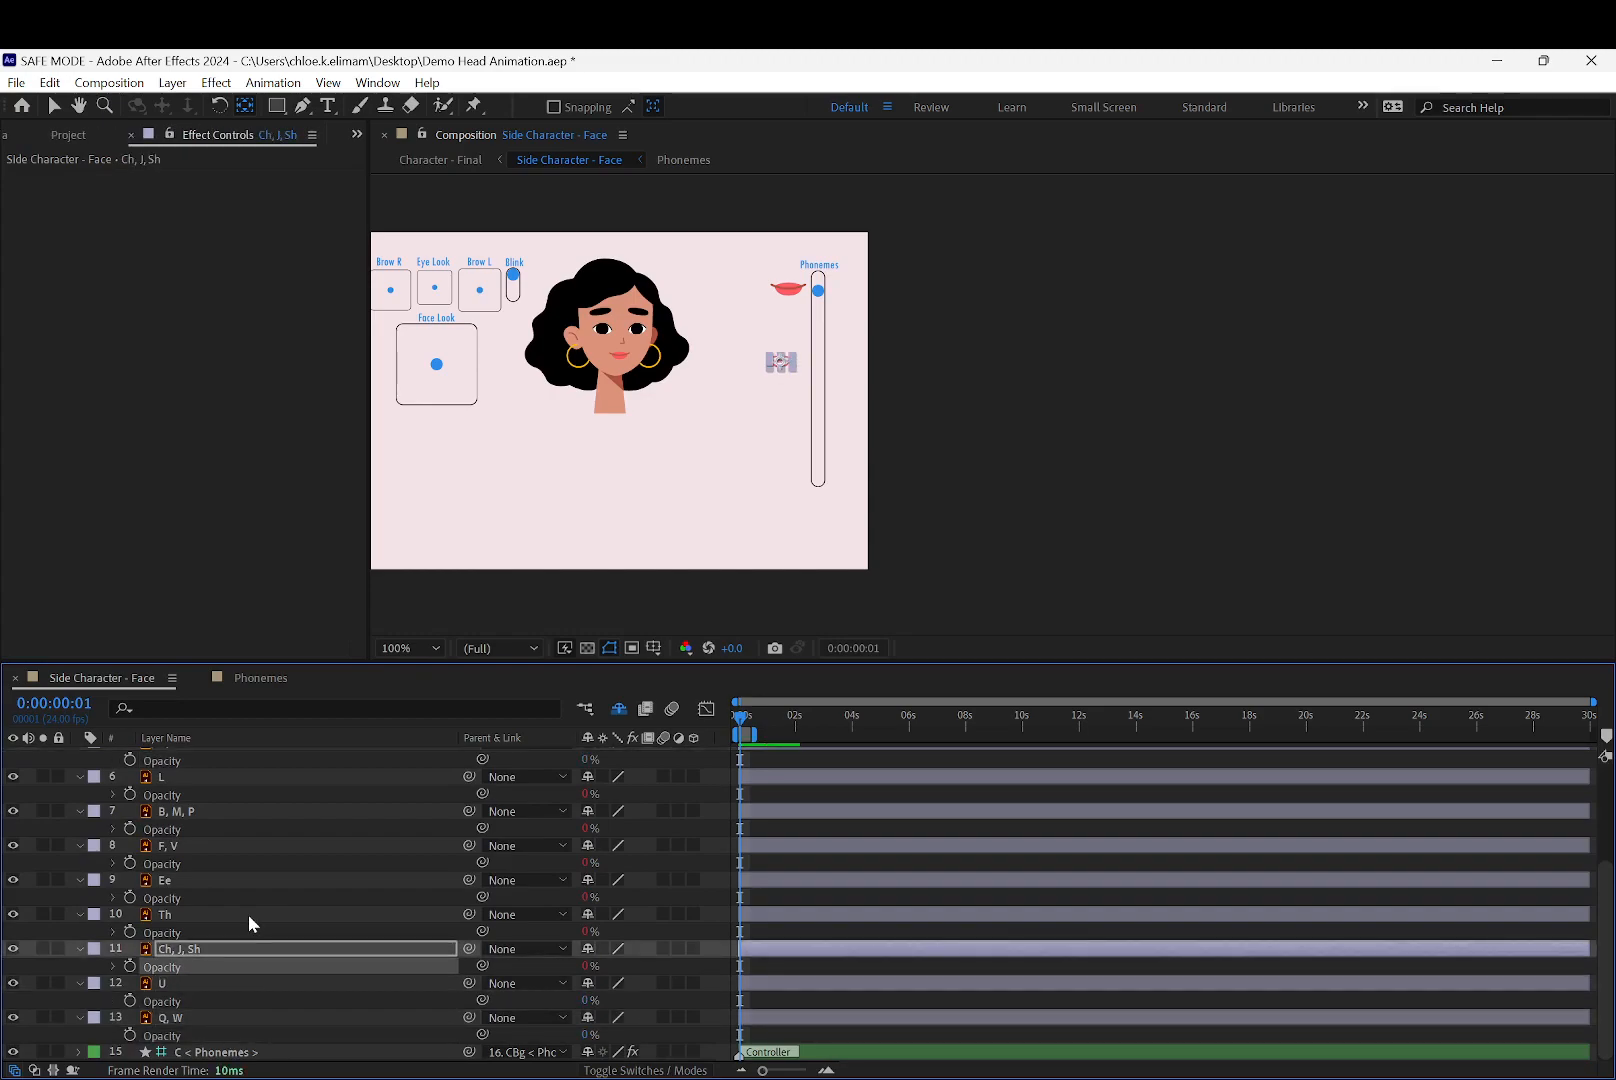
shift+click(247, 914)
shift+click(223, 890)
shift+click(218, 848)
shift+click(215, 822)
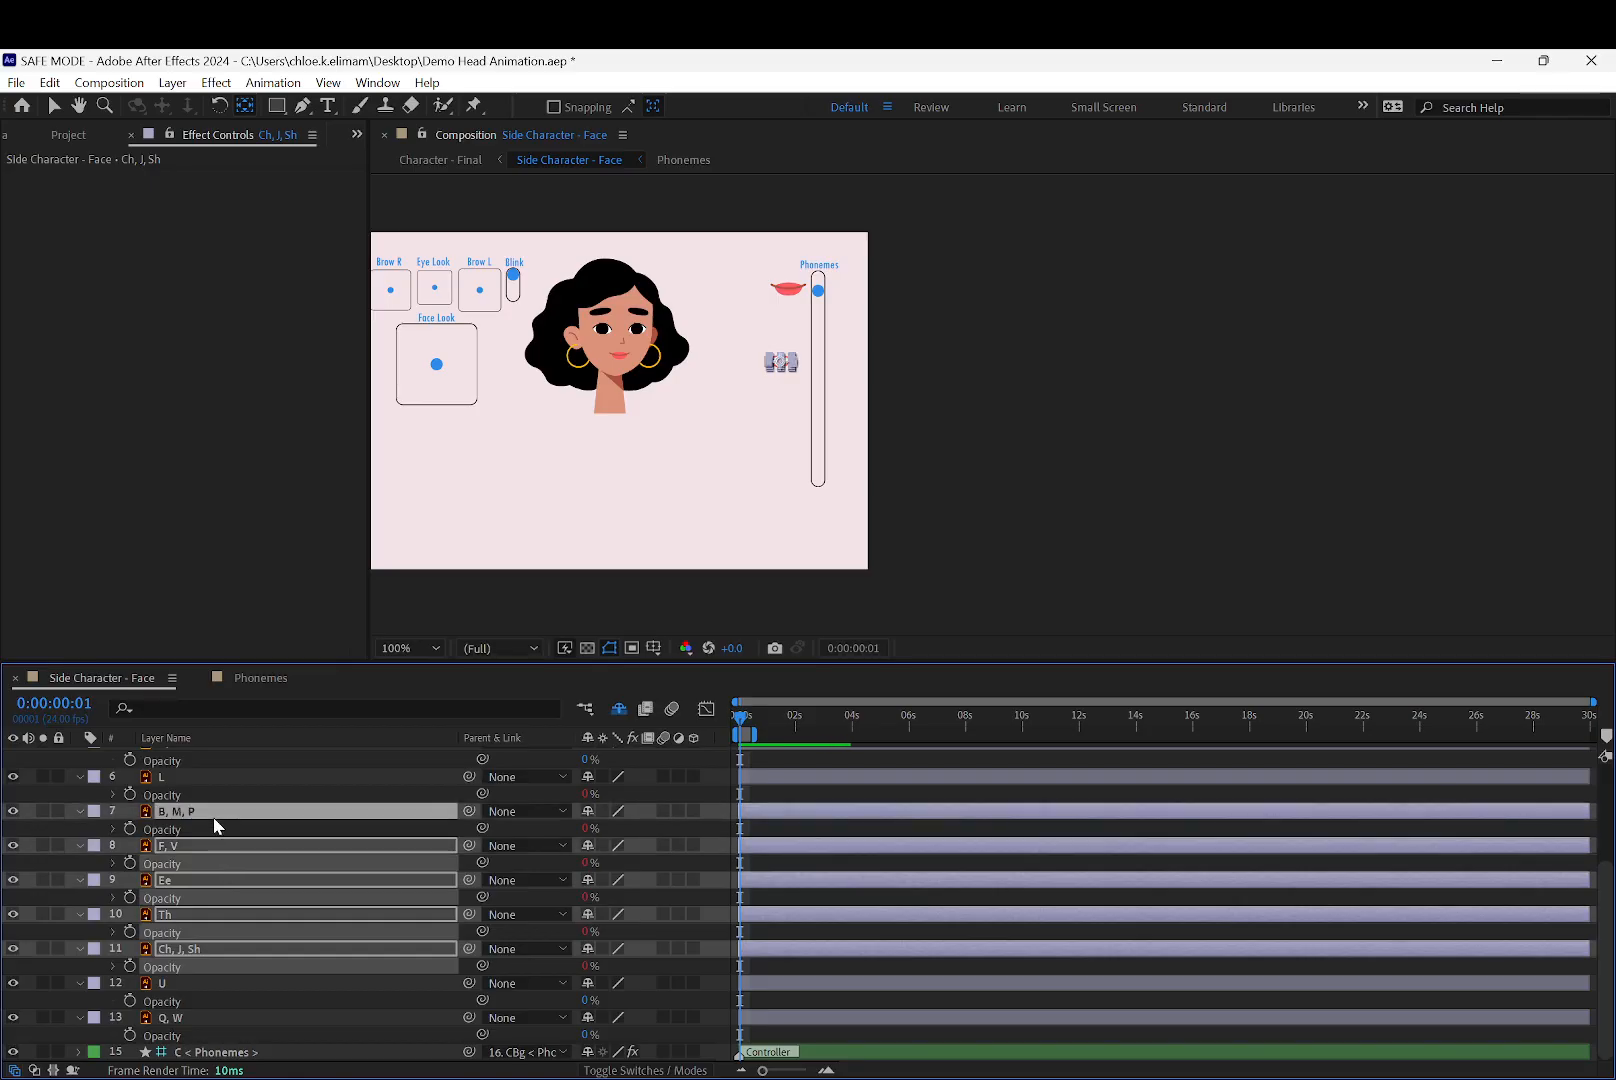
shift+click(203, 785)
shift+click(203, 759)
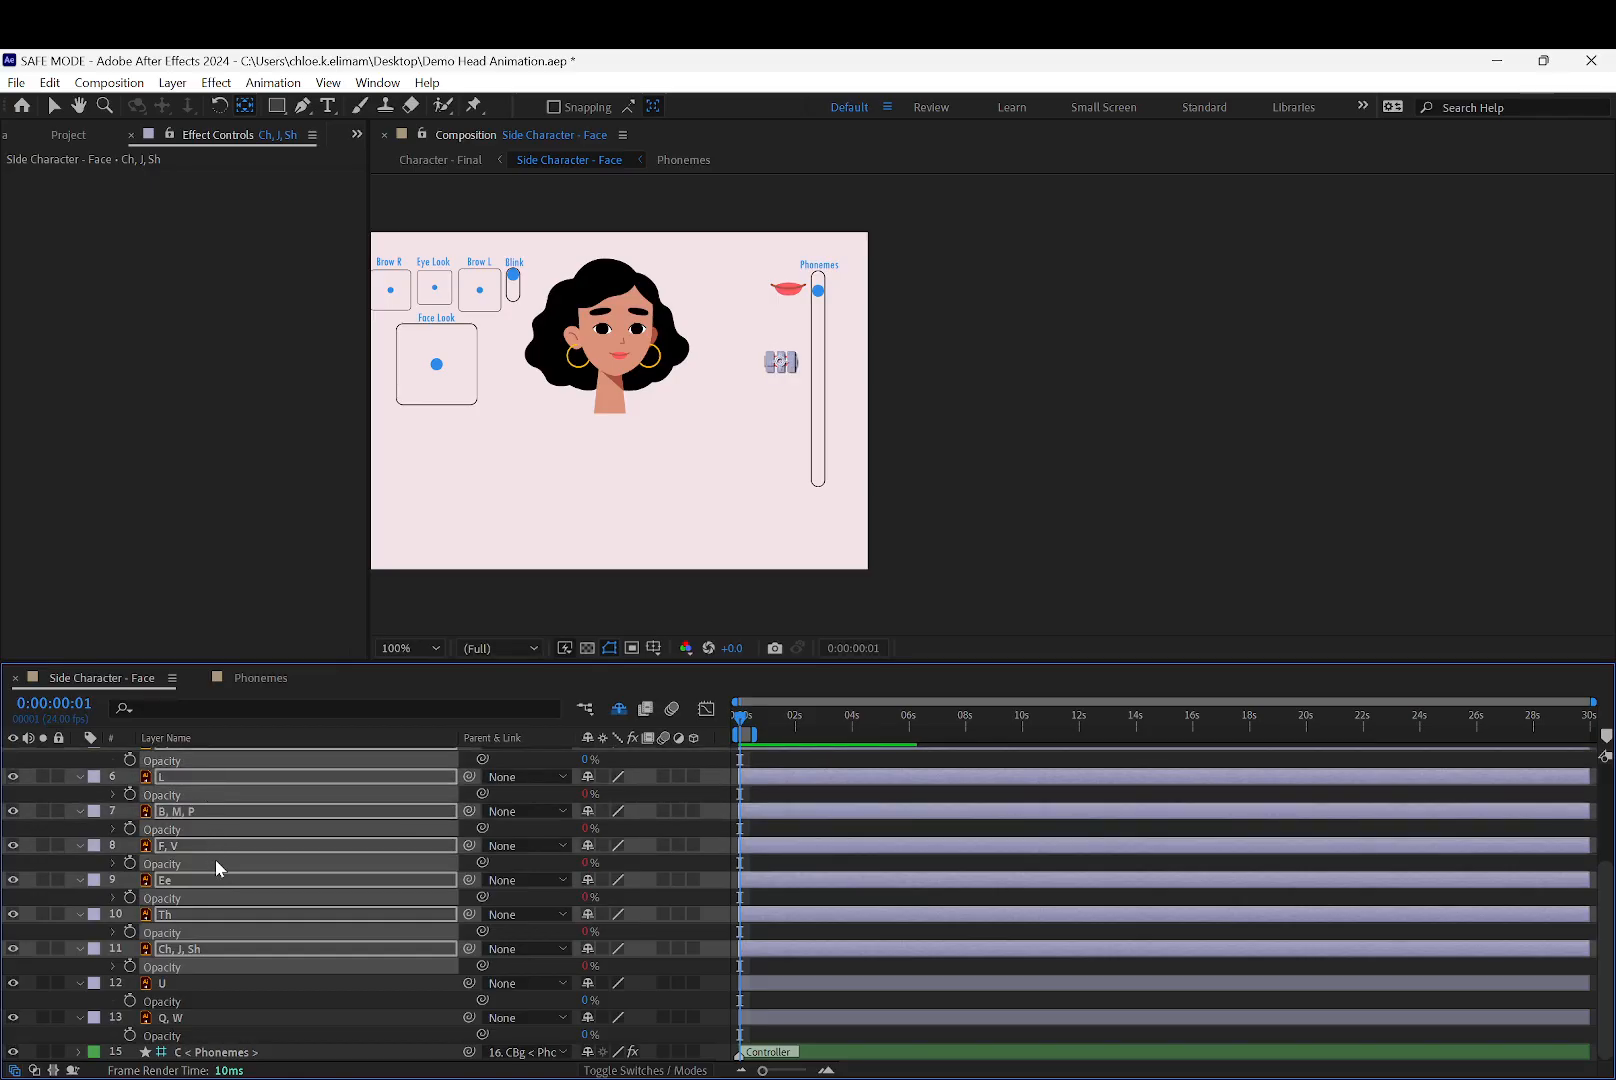
scroll(215, 858, up, 1)
ctrl+click(224, 812)
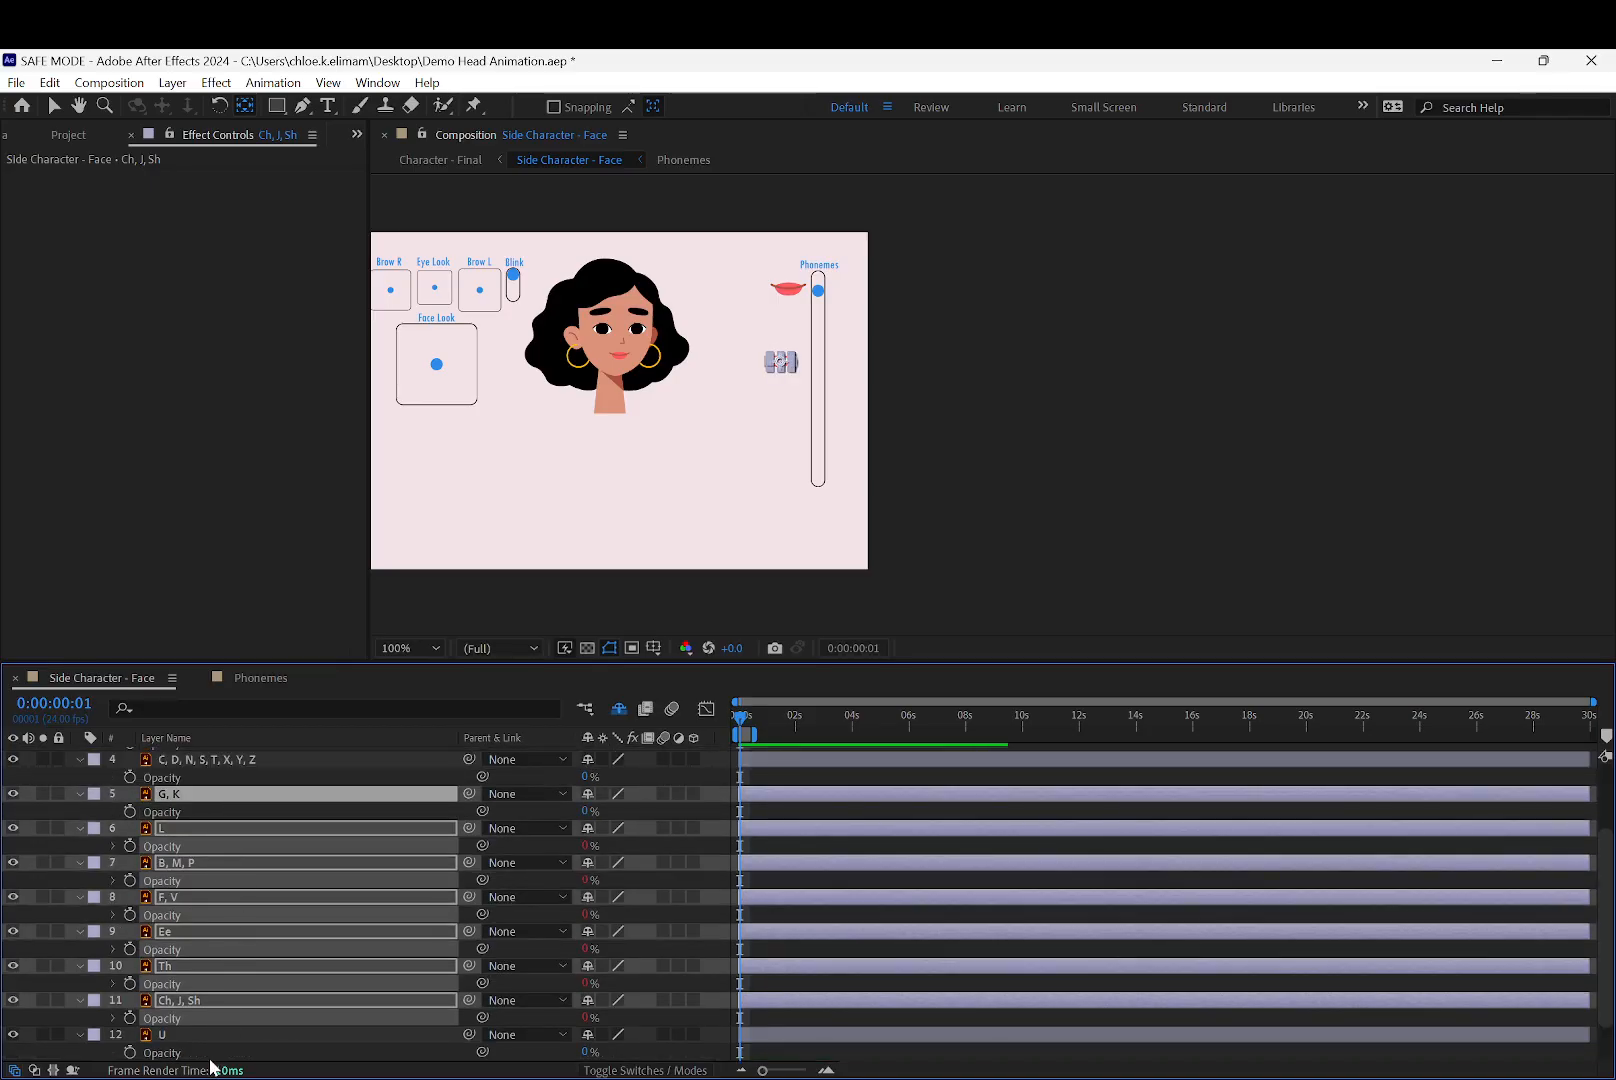
click(1046, 404)
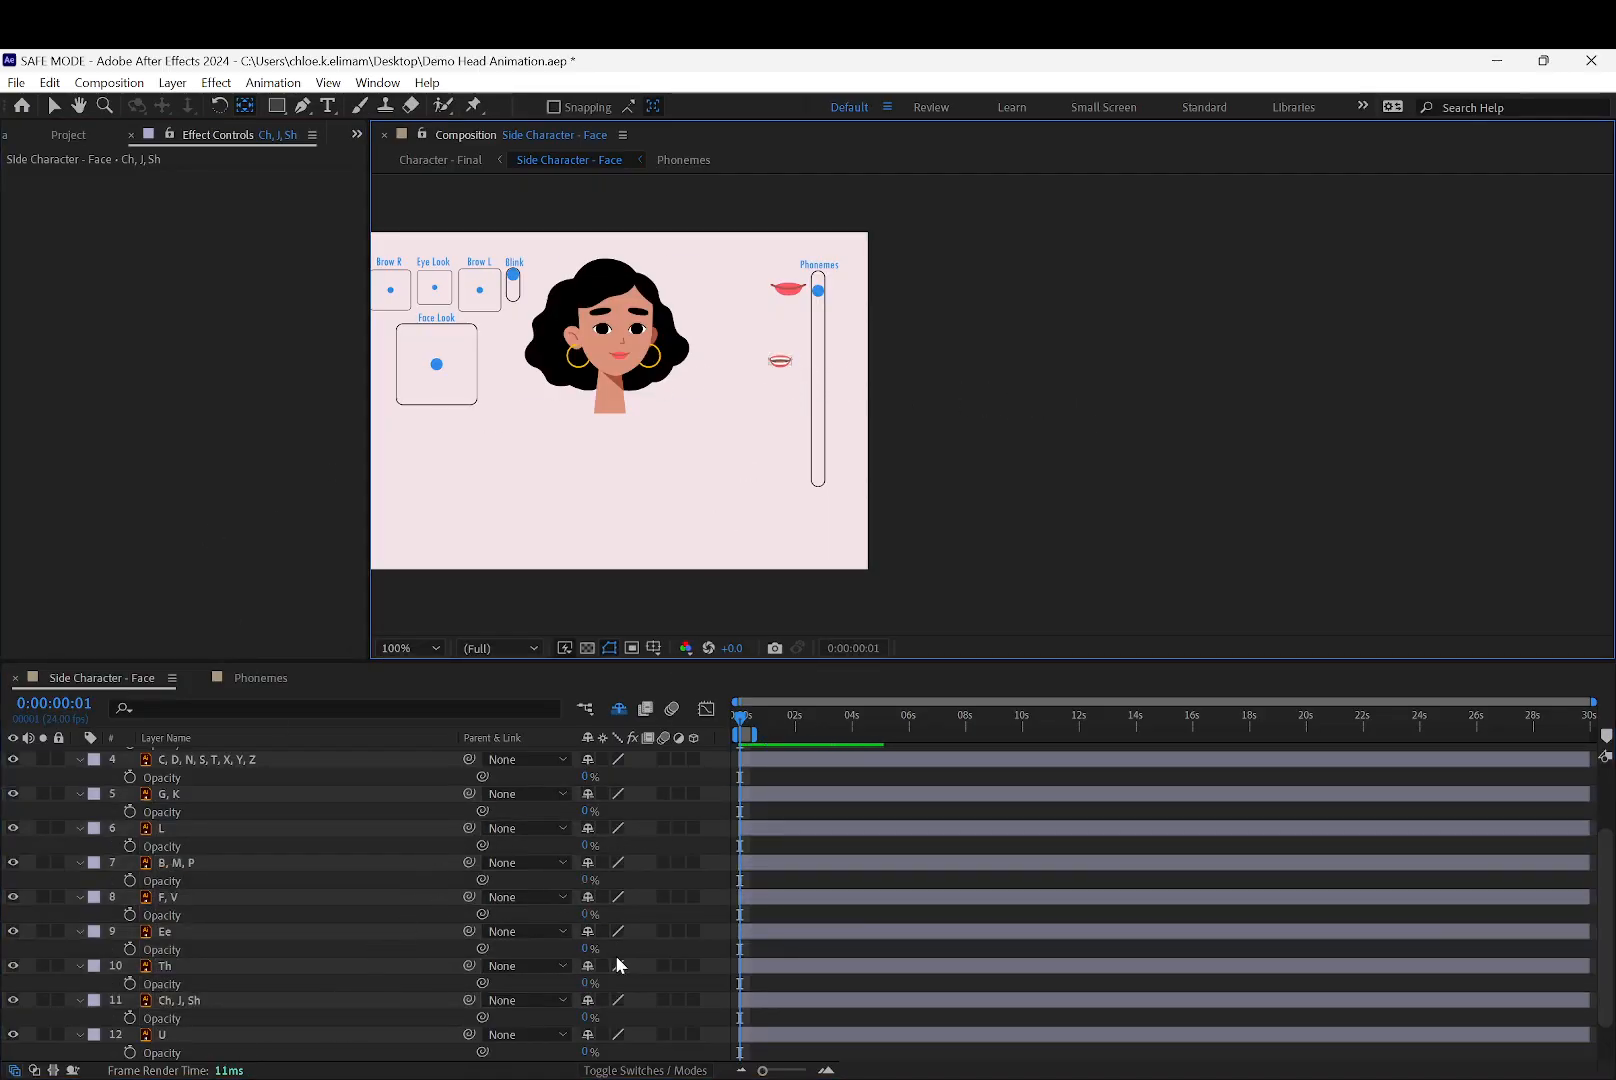
Select all the mouth layers and set their opacity to 100%
scroll(577, 960, up, 3)
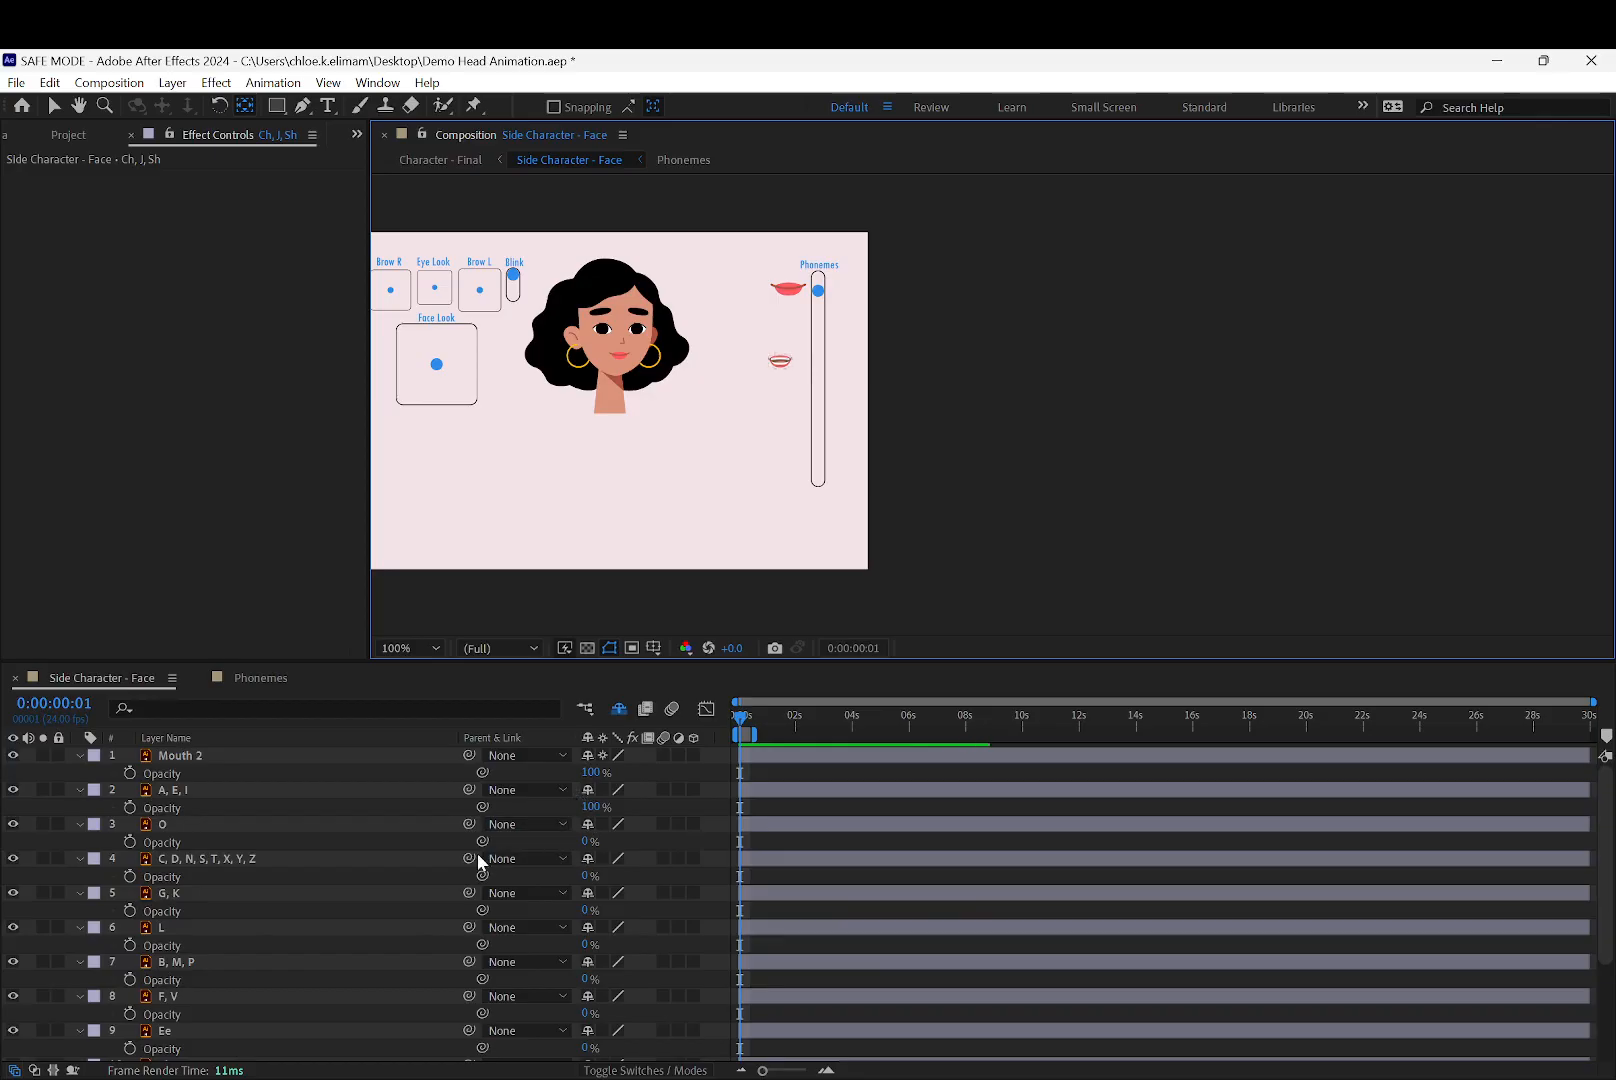
click(410, 840)
scroll(401, 840, down, 4)
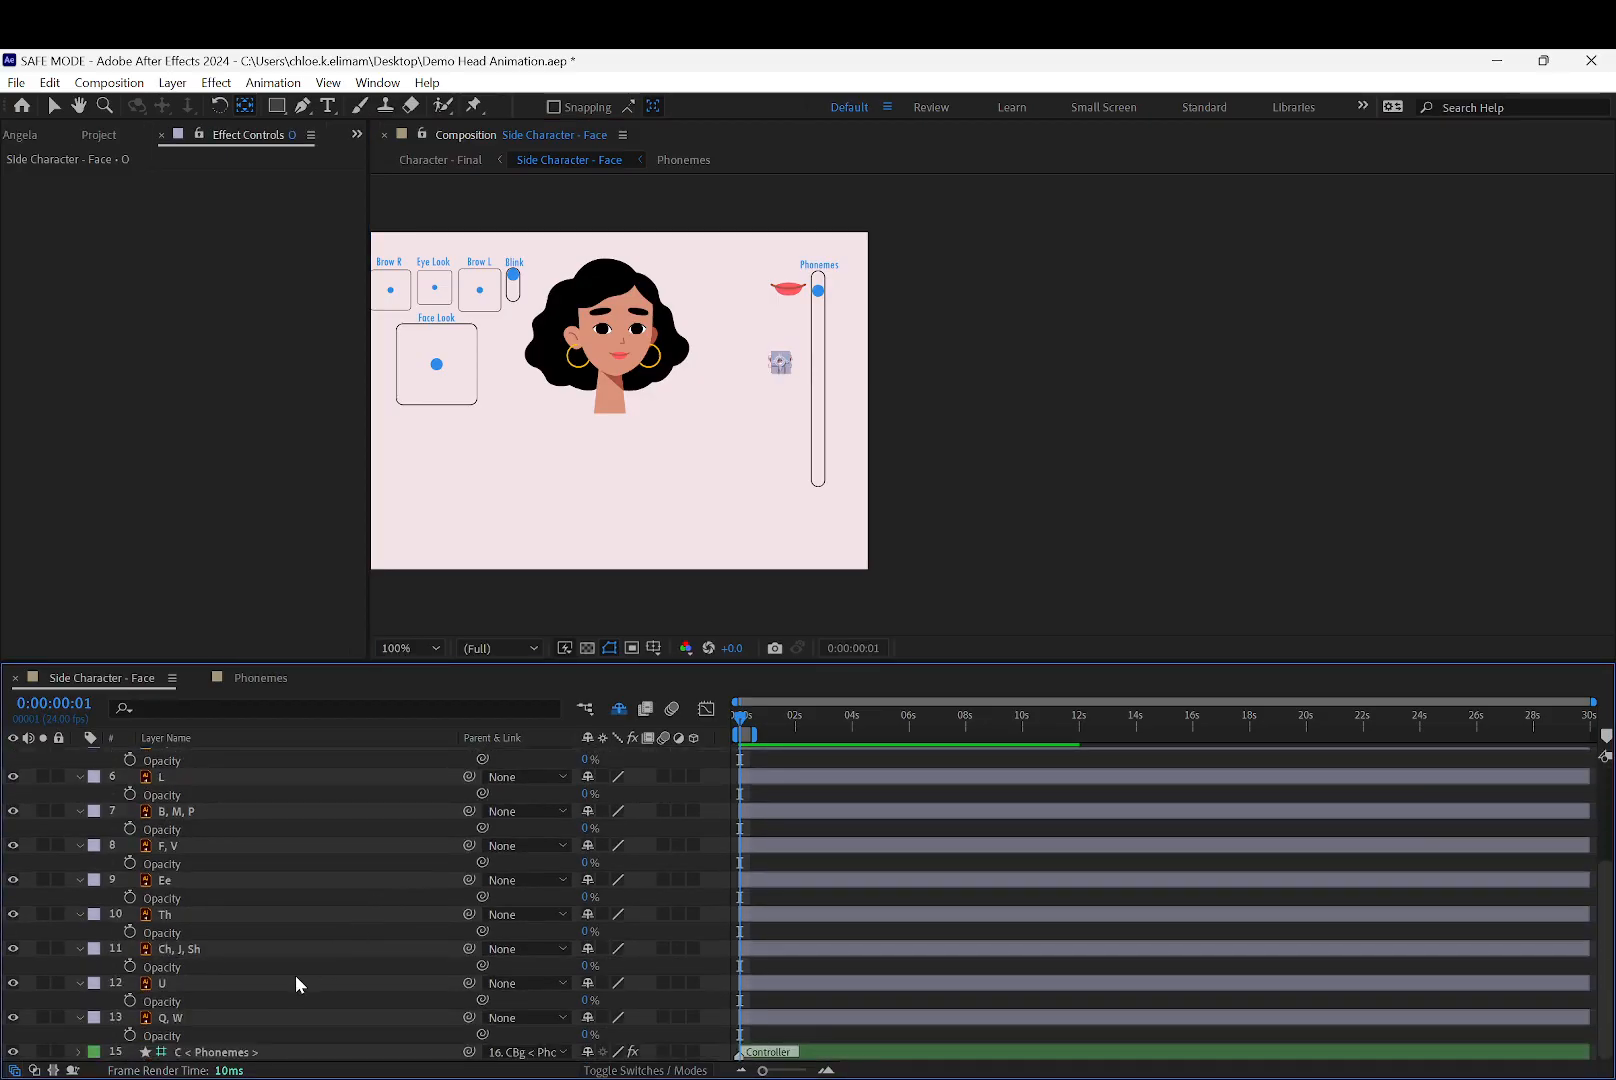
click(258, 1034)
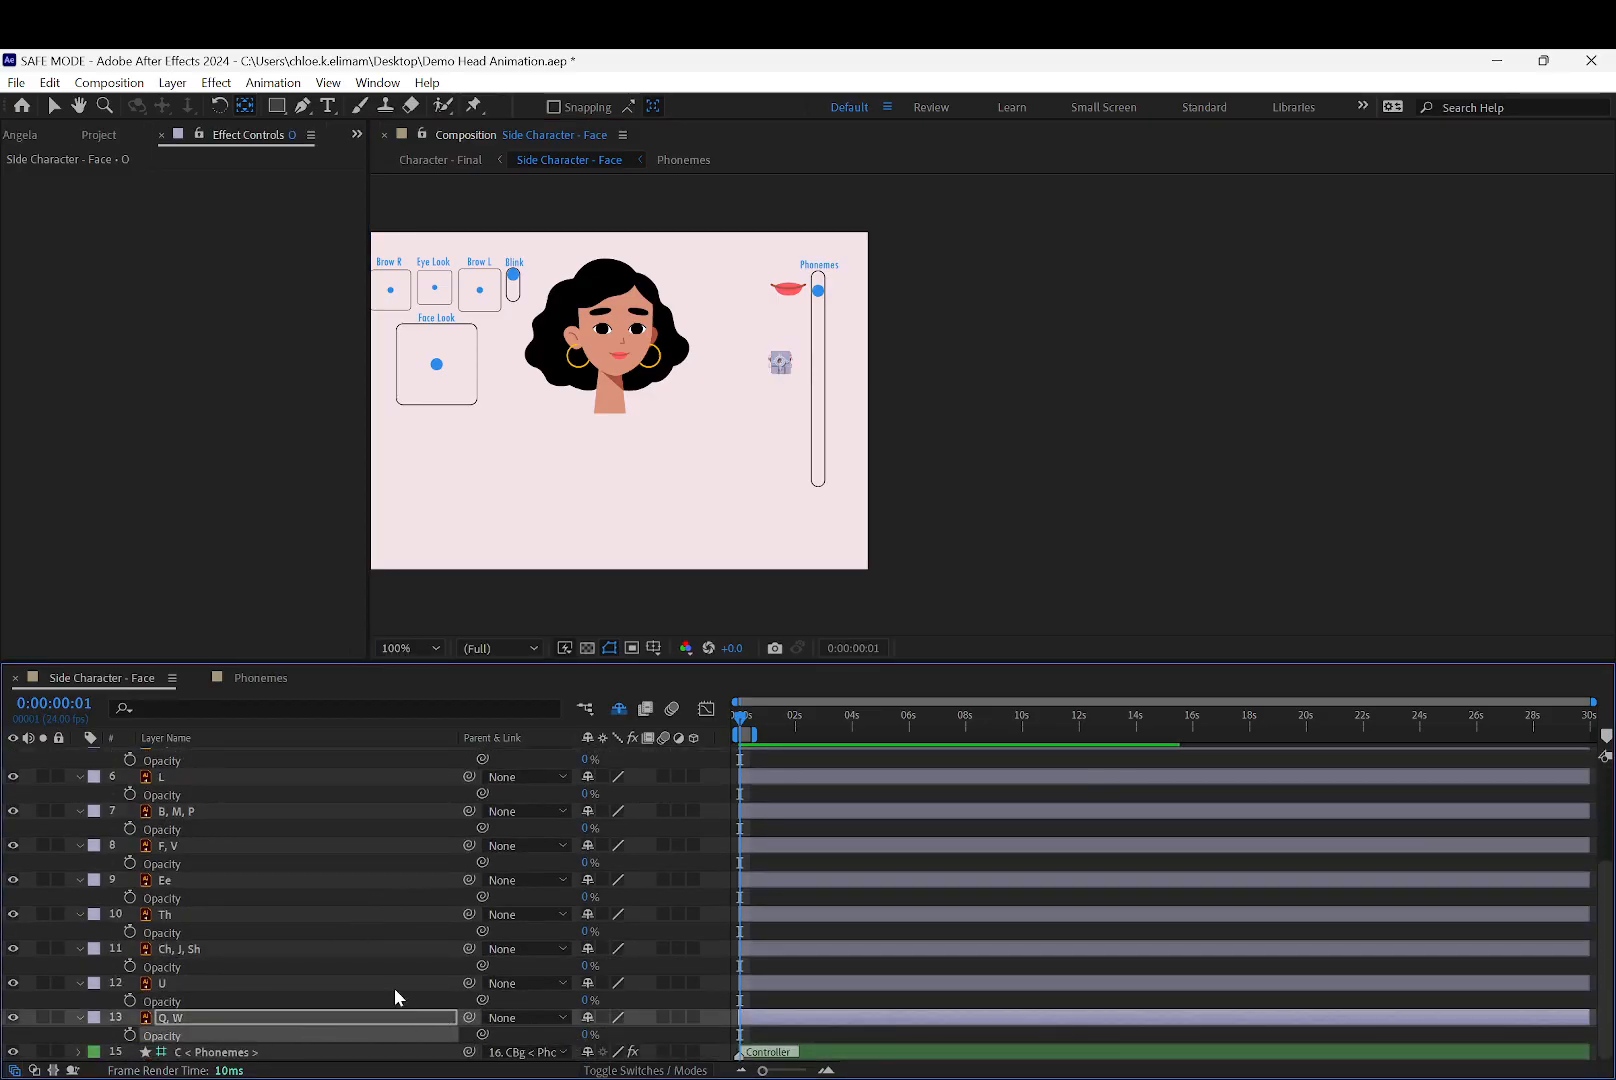
scroll(330, 961, up, 5)
key(ctrl+a)
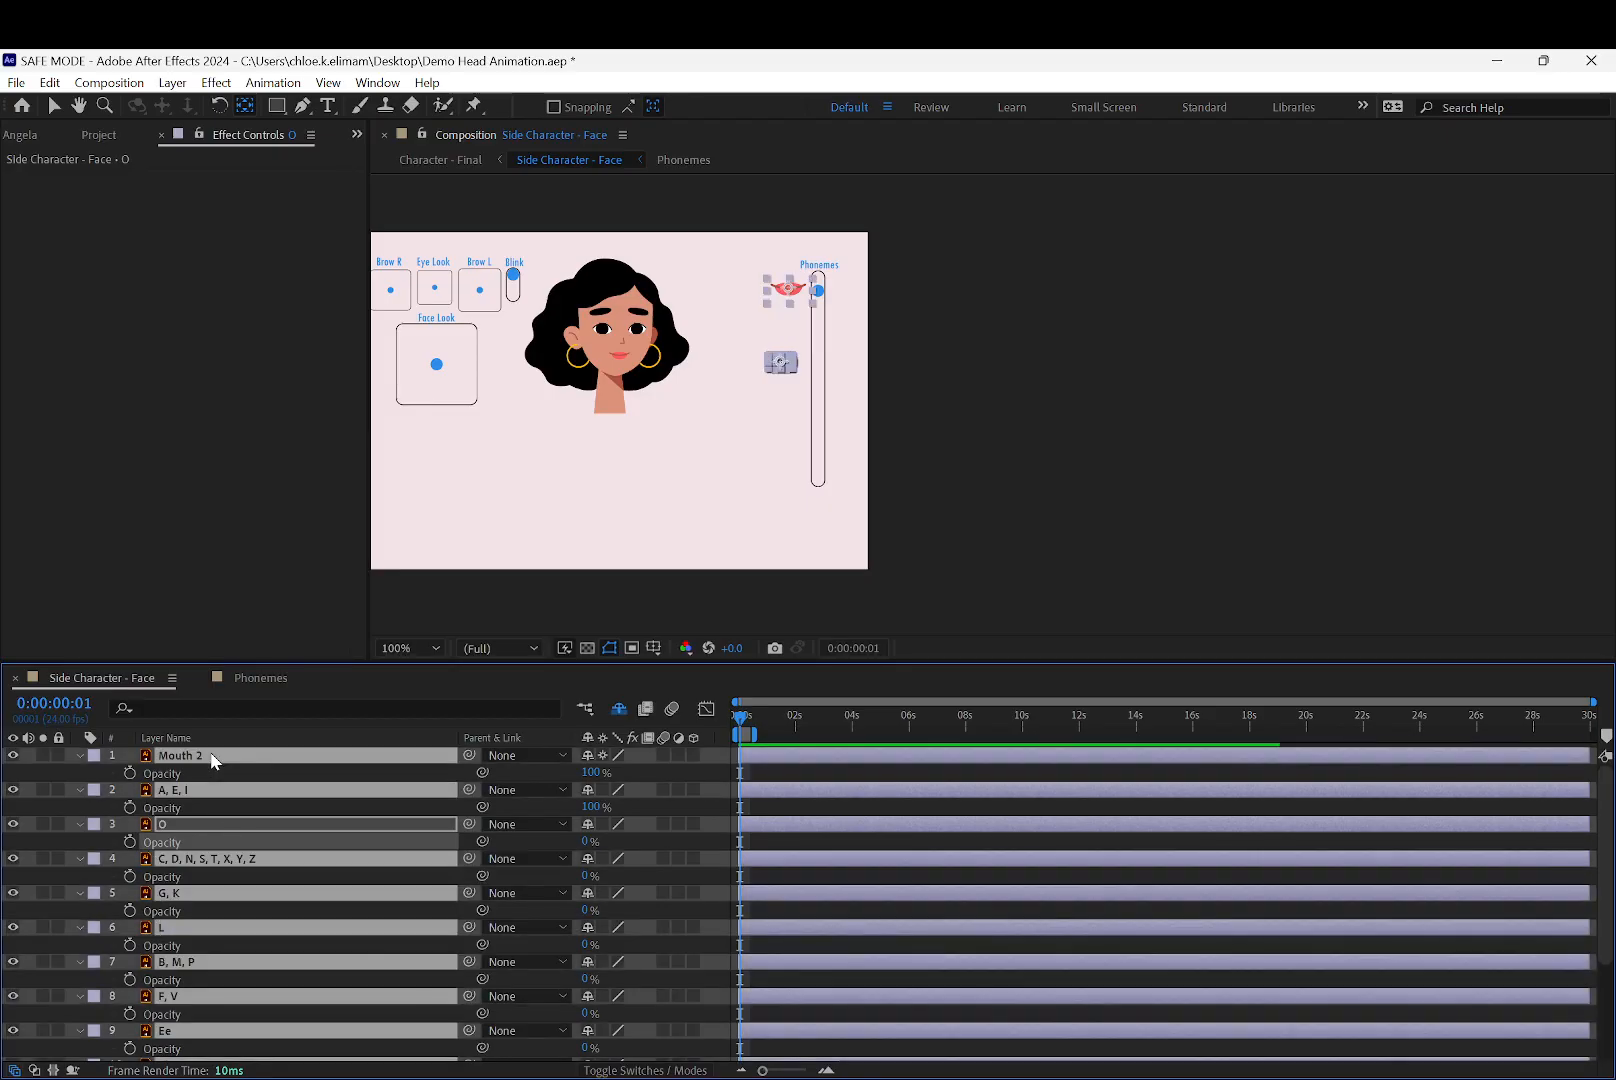
click(594, 806)
click(585, 841)
text(100)
key(Return)
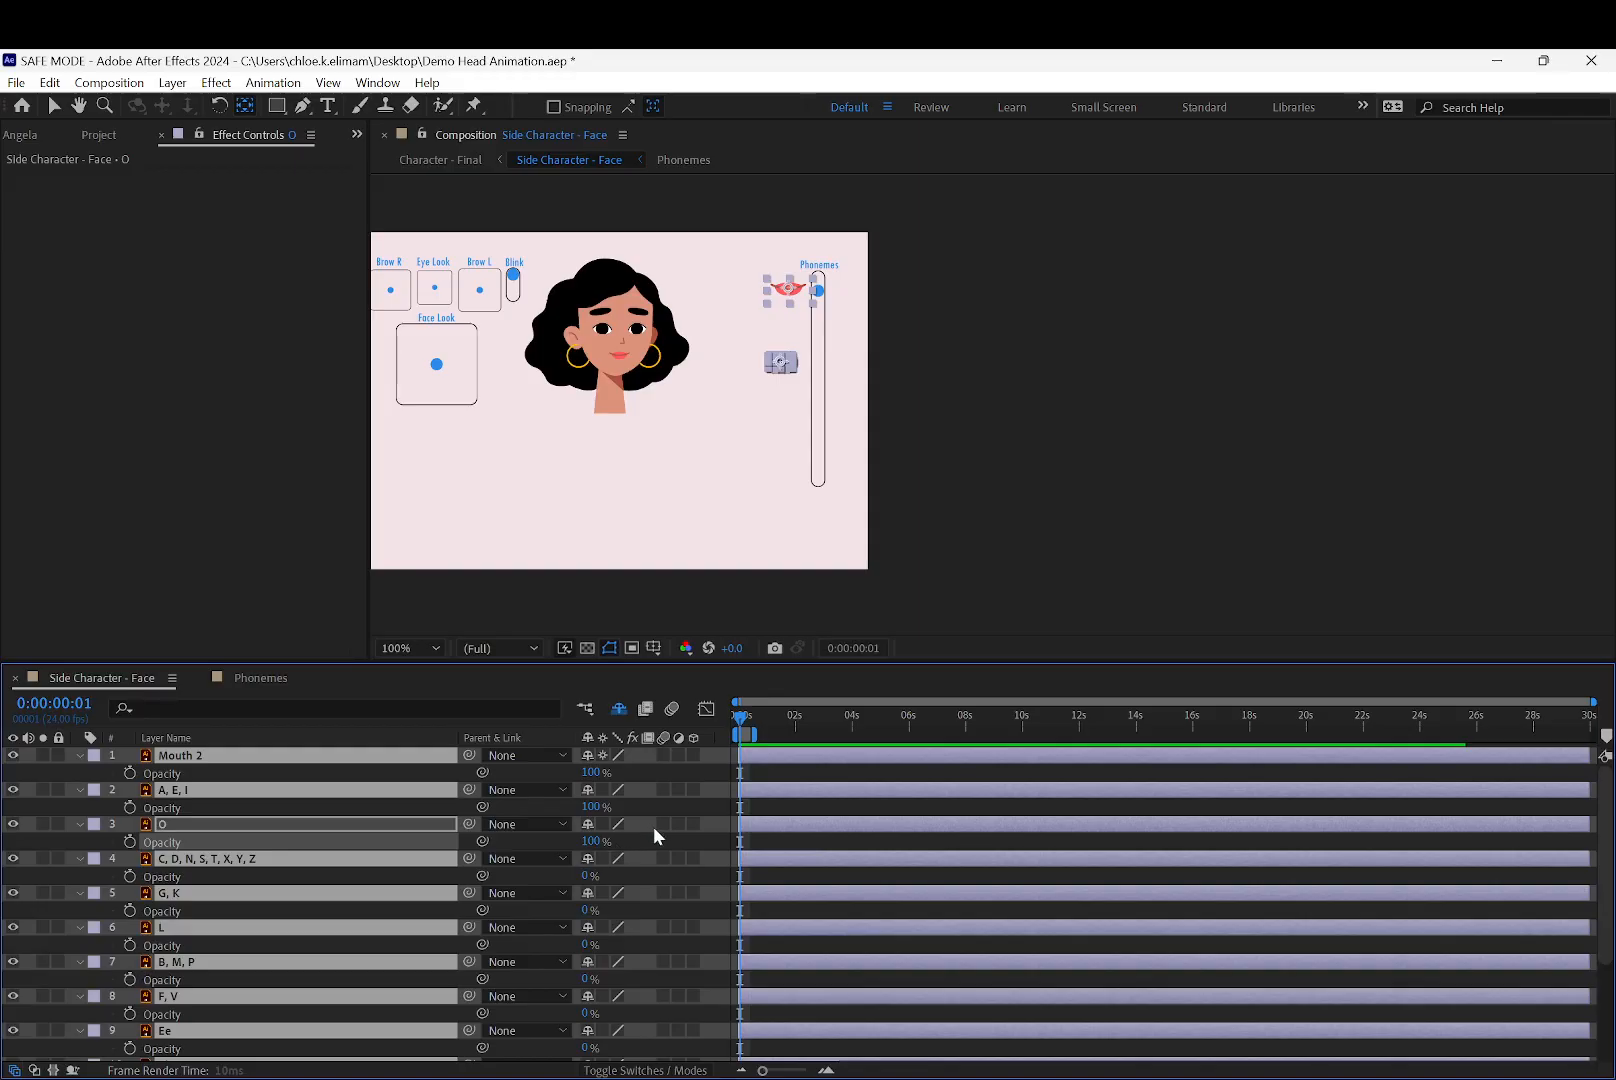
click(587, 875)
text(100)
key(Return)
click(990, 425)
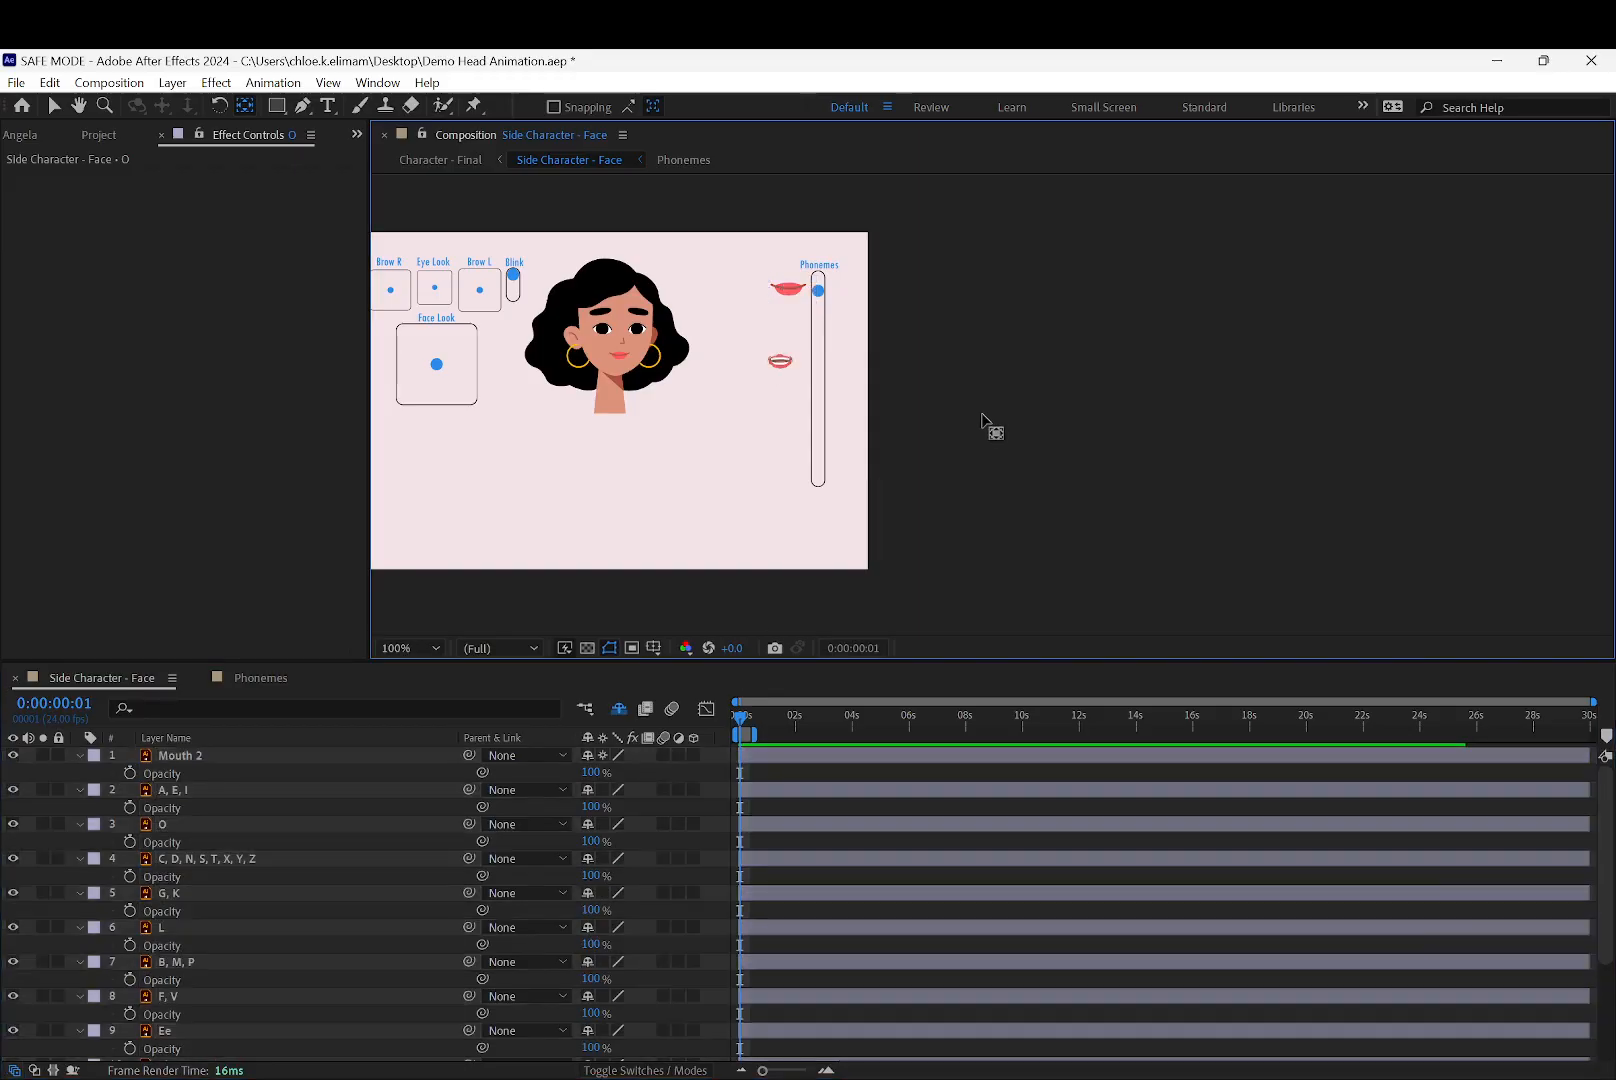
Select the stacked phoneme mouths beside the Phonemes slider and set their scale to 10%
drag(762, 339, 788, 373)
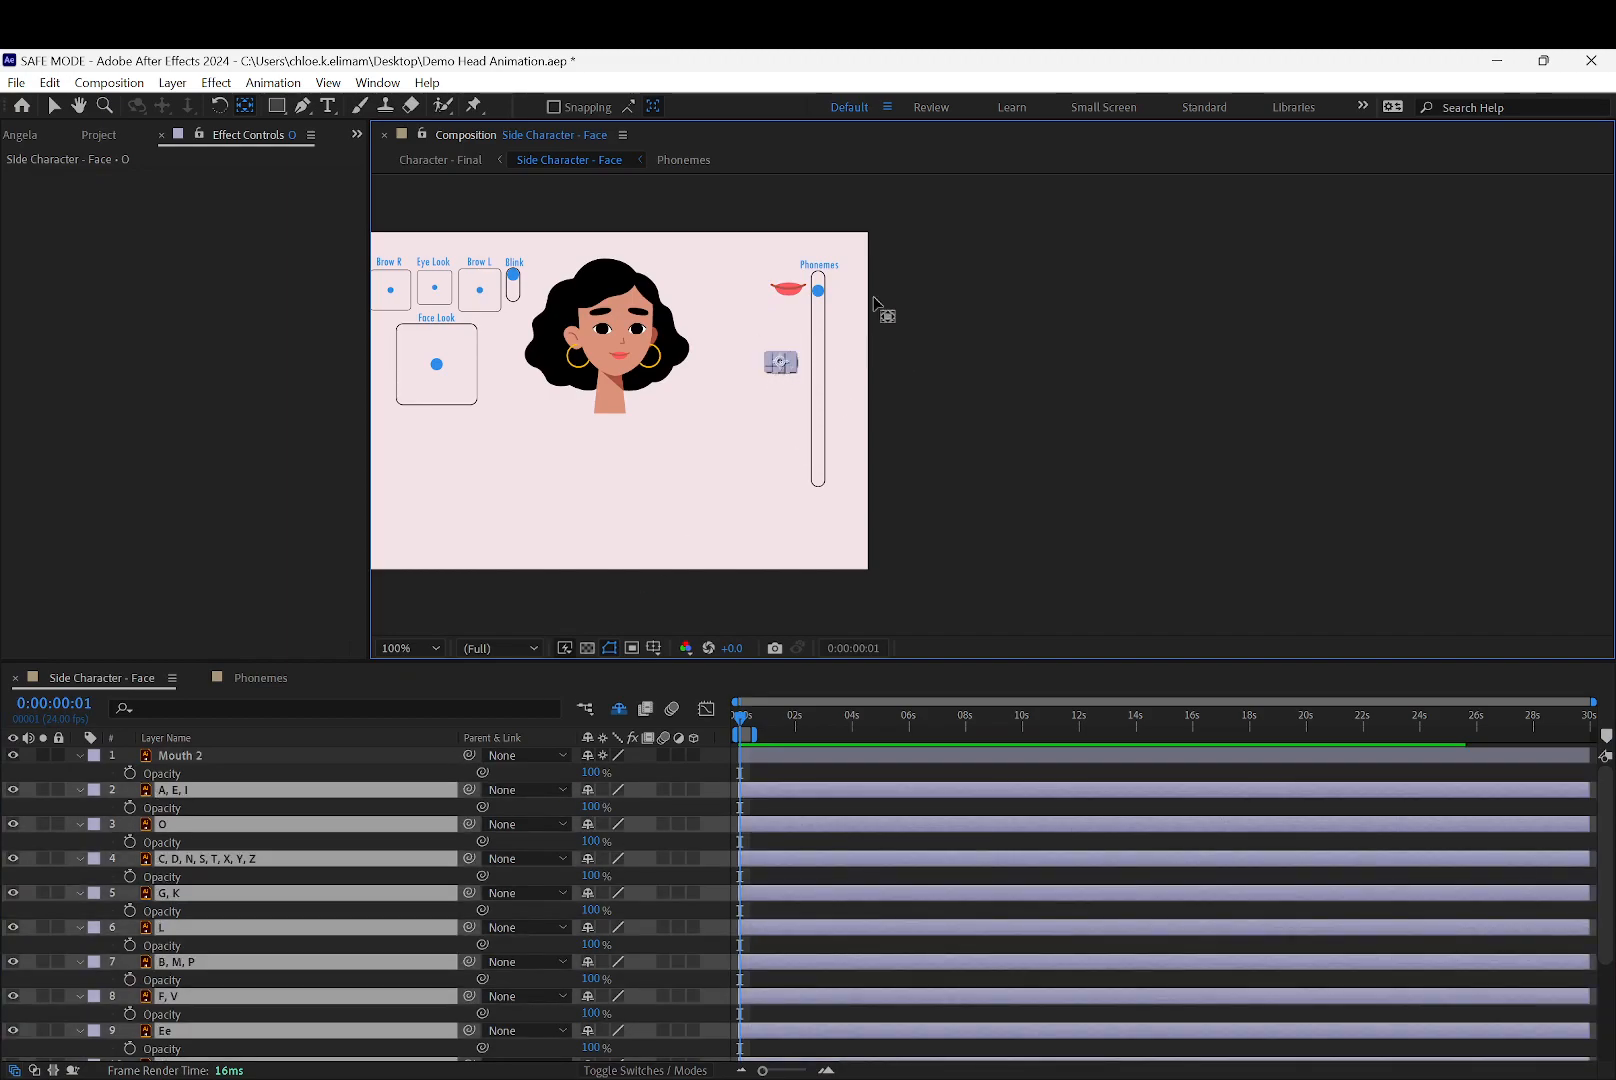
scroll(915, 272, up, 4)
key(s)
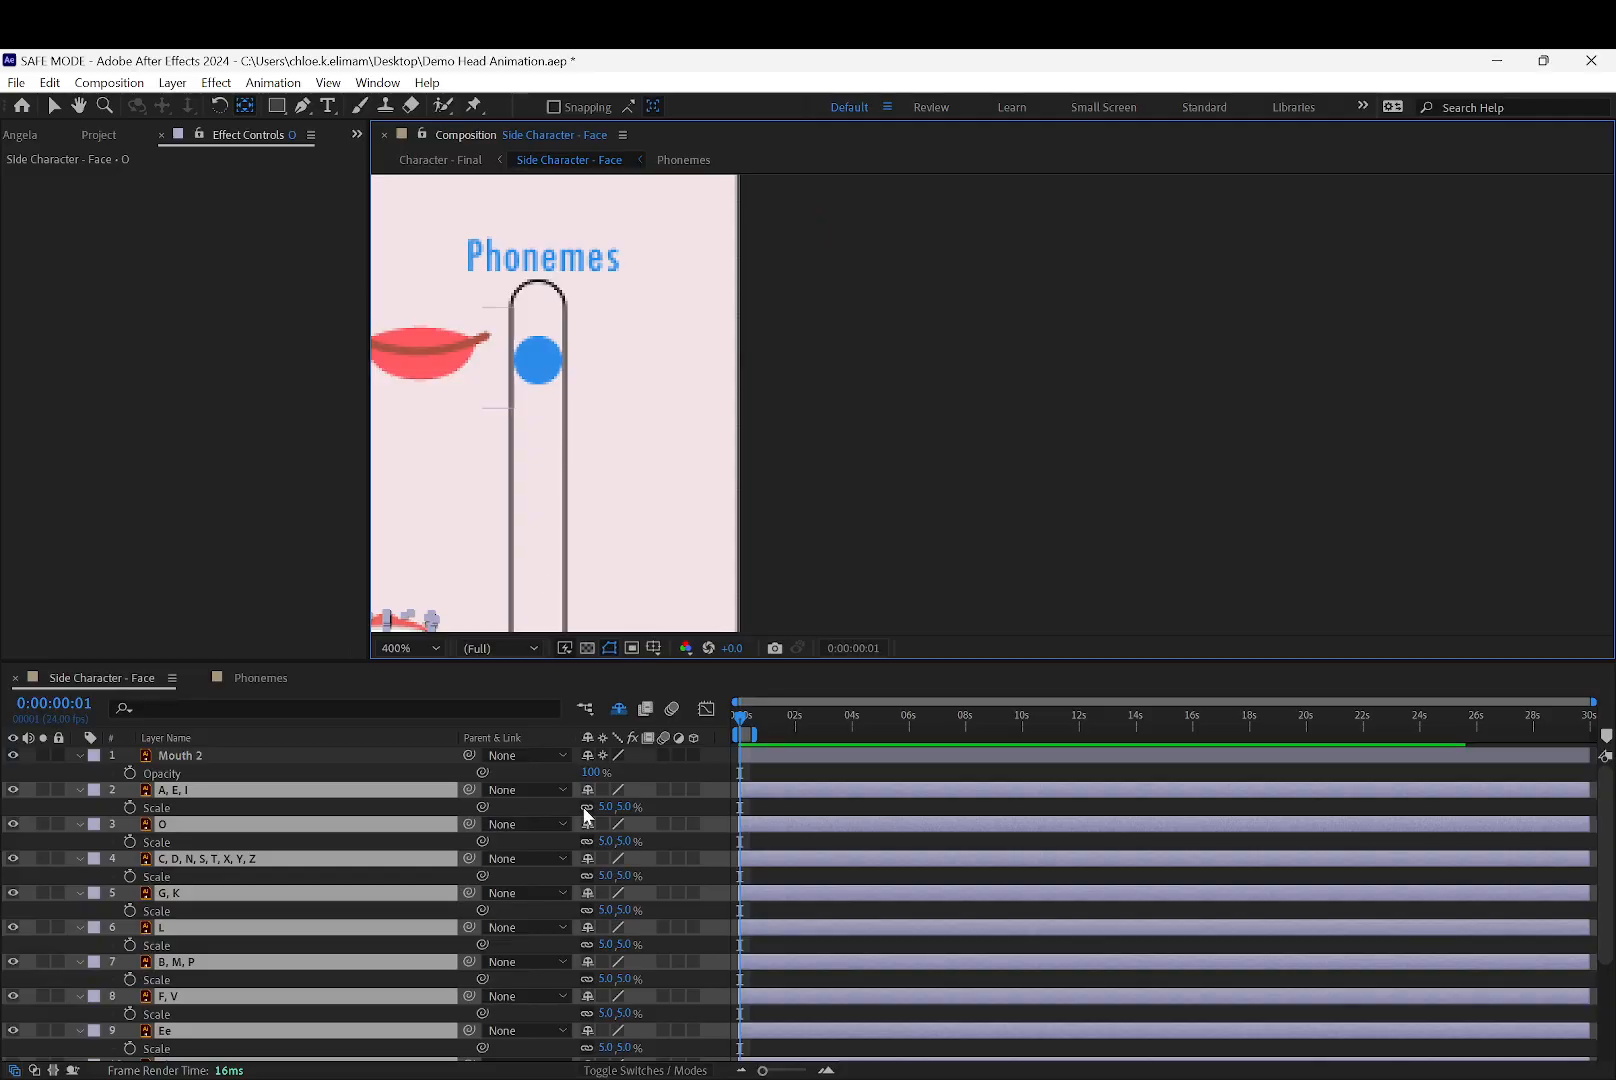
click(606, 806)
text(10)
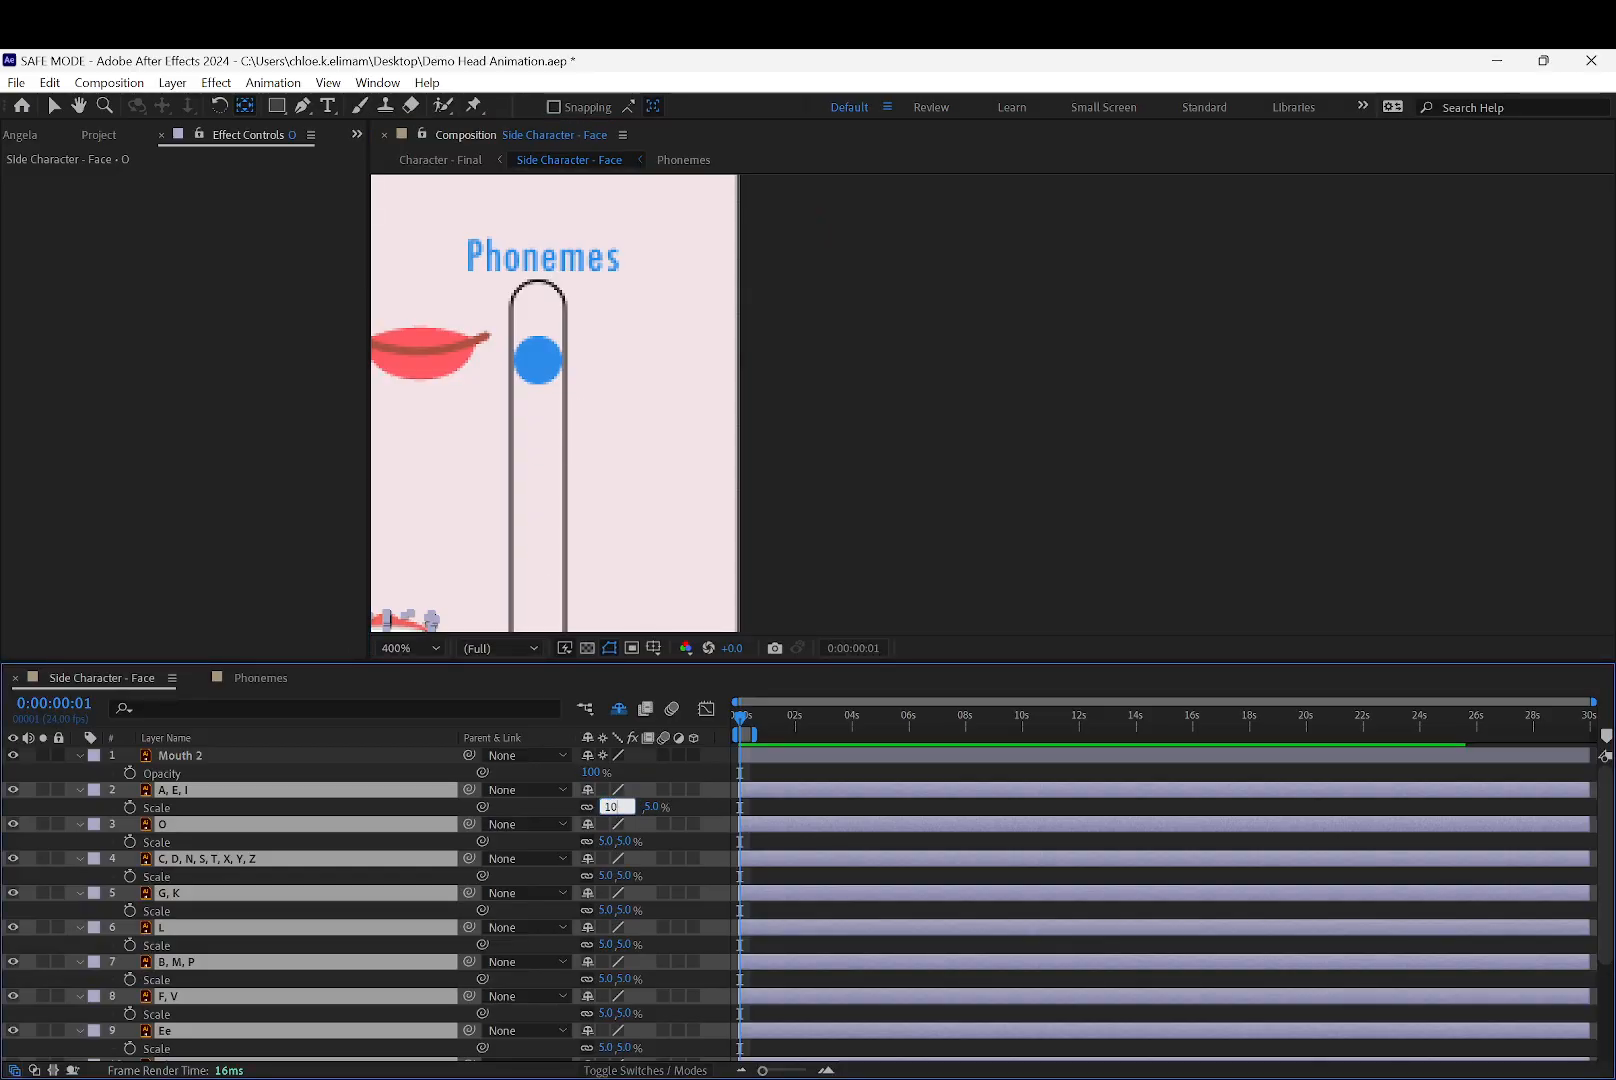
key(Return)
Reselect the stacked phoneme mouths without Mouth 2 and set their scale to 8%
click(833, 442)
drag(470, 456, 833, 535)
click(740, 354)
key(comma)
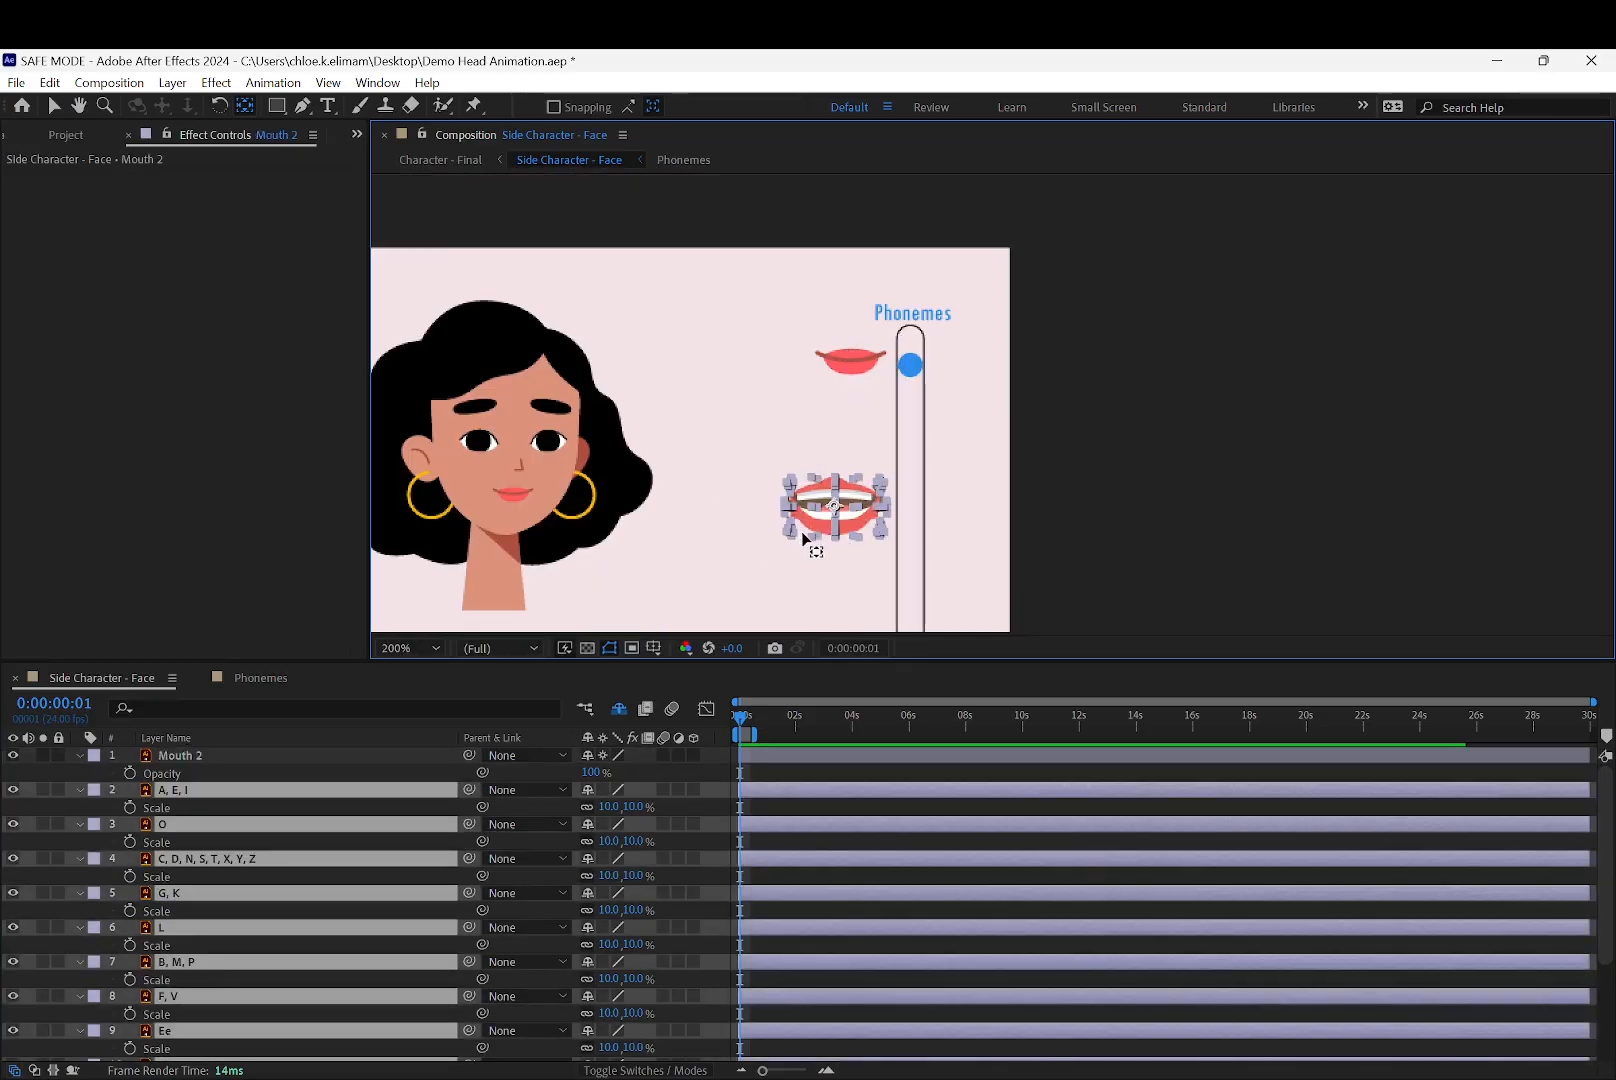
click(609, 806)
text(8.0)
key(Return)
click(945, 476)
Move the A, E, I mouth up out of the stack to just below Mouth 2, and shift Mouth 2 into line above it
click(850, 477)
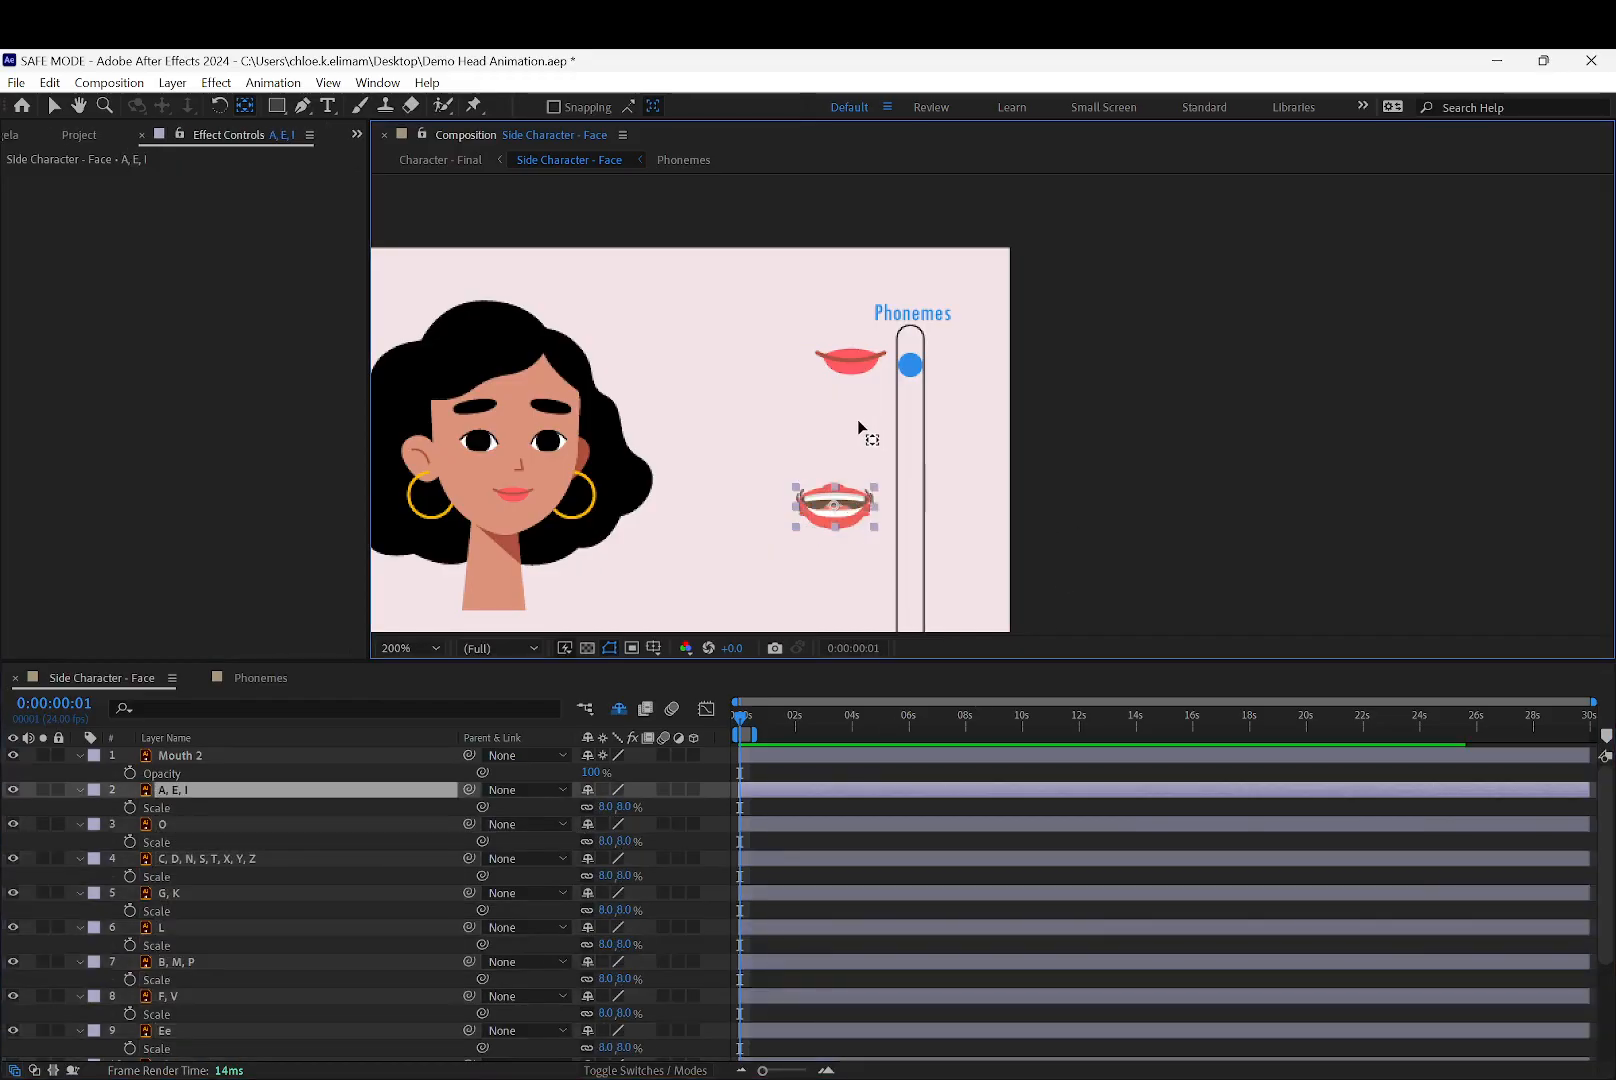
click(860, 430)
click(54, 105)
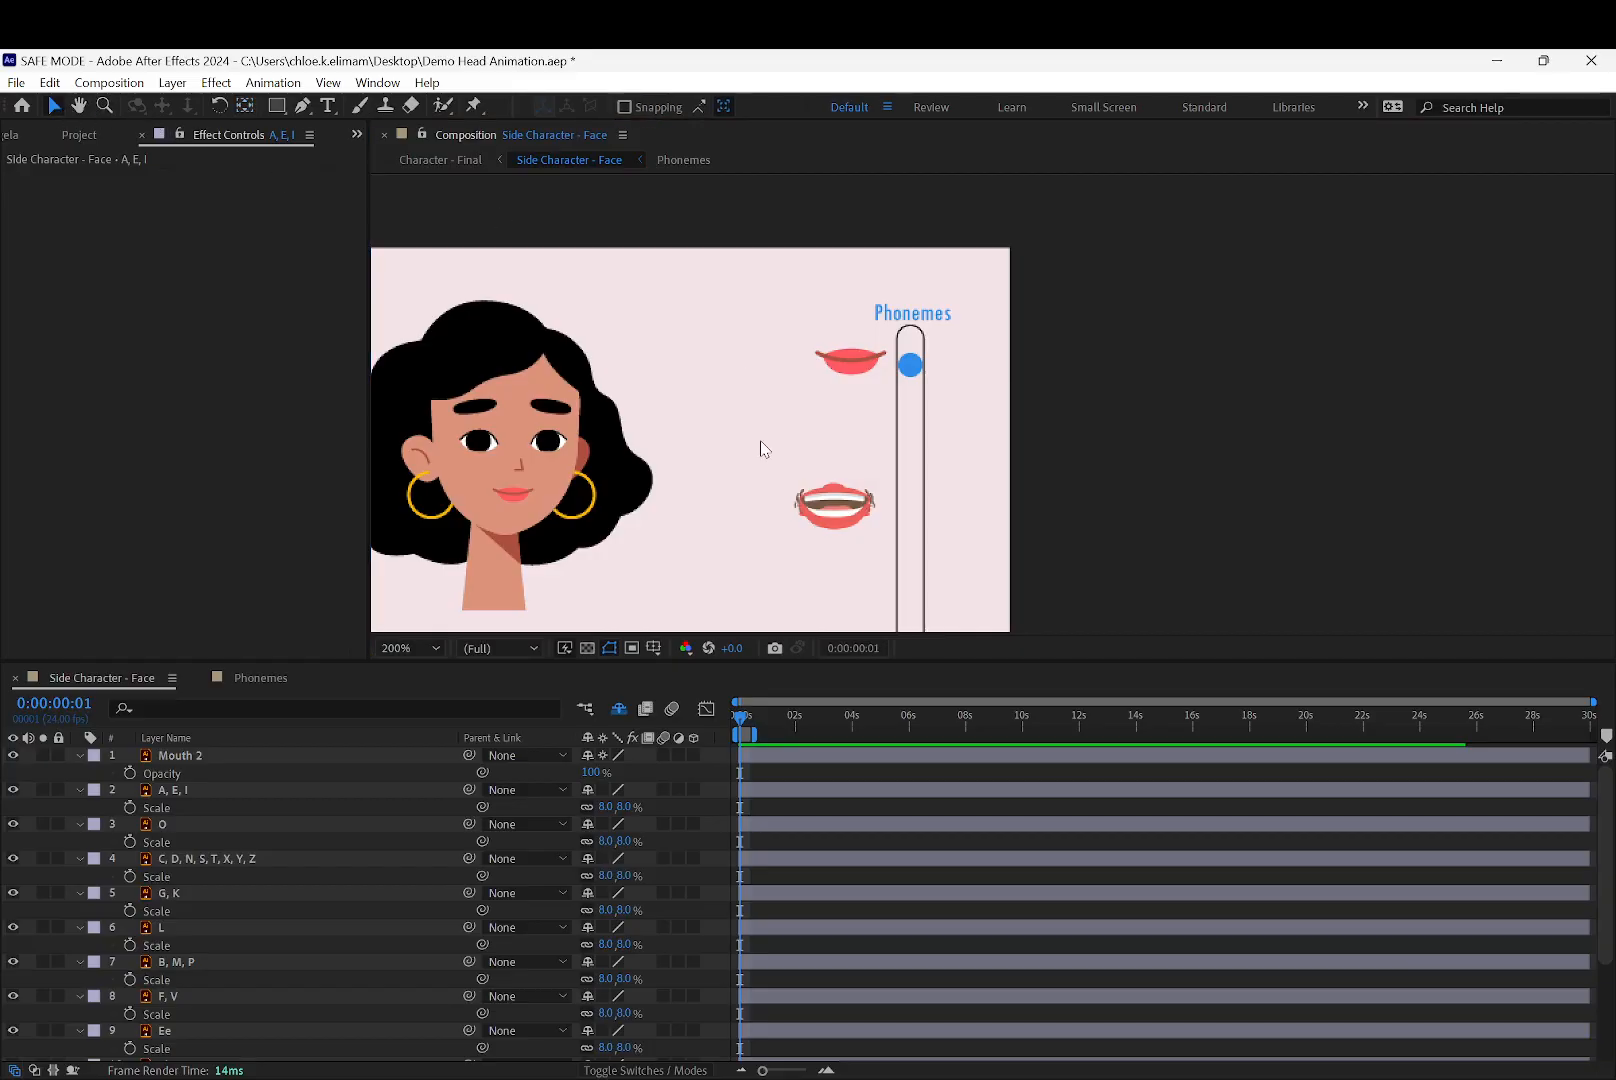
drag(848, 518, 861, 431)
click(852, 355)
drag(852, 355, 829, 352)
Select all the phoneme mouths beside the Phonemes slider and set their scale to 3%
click(832, 507)
key(h)
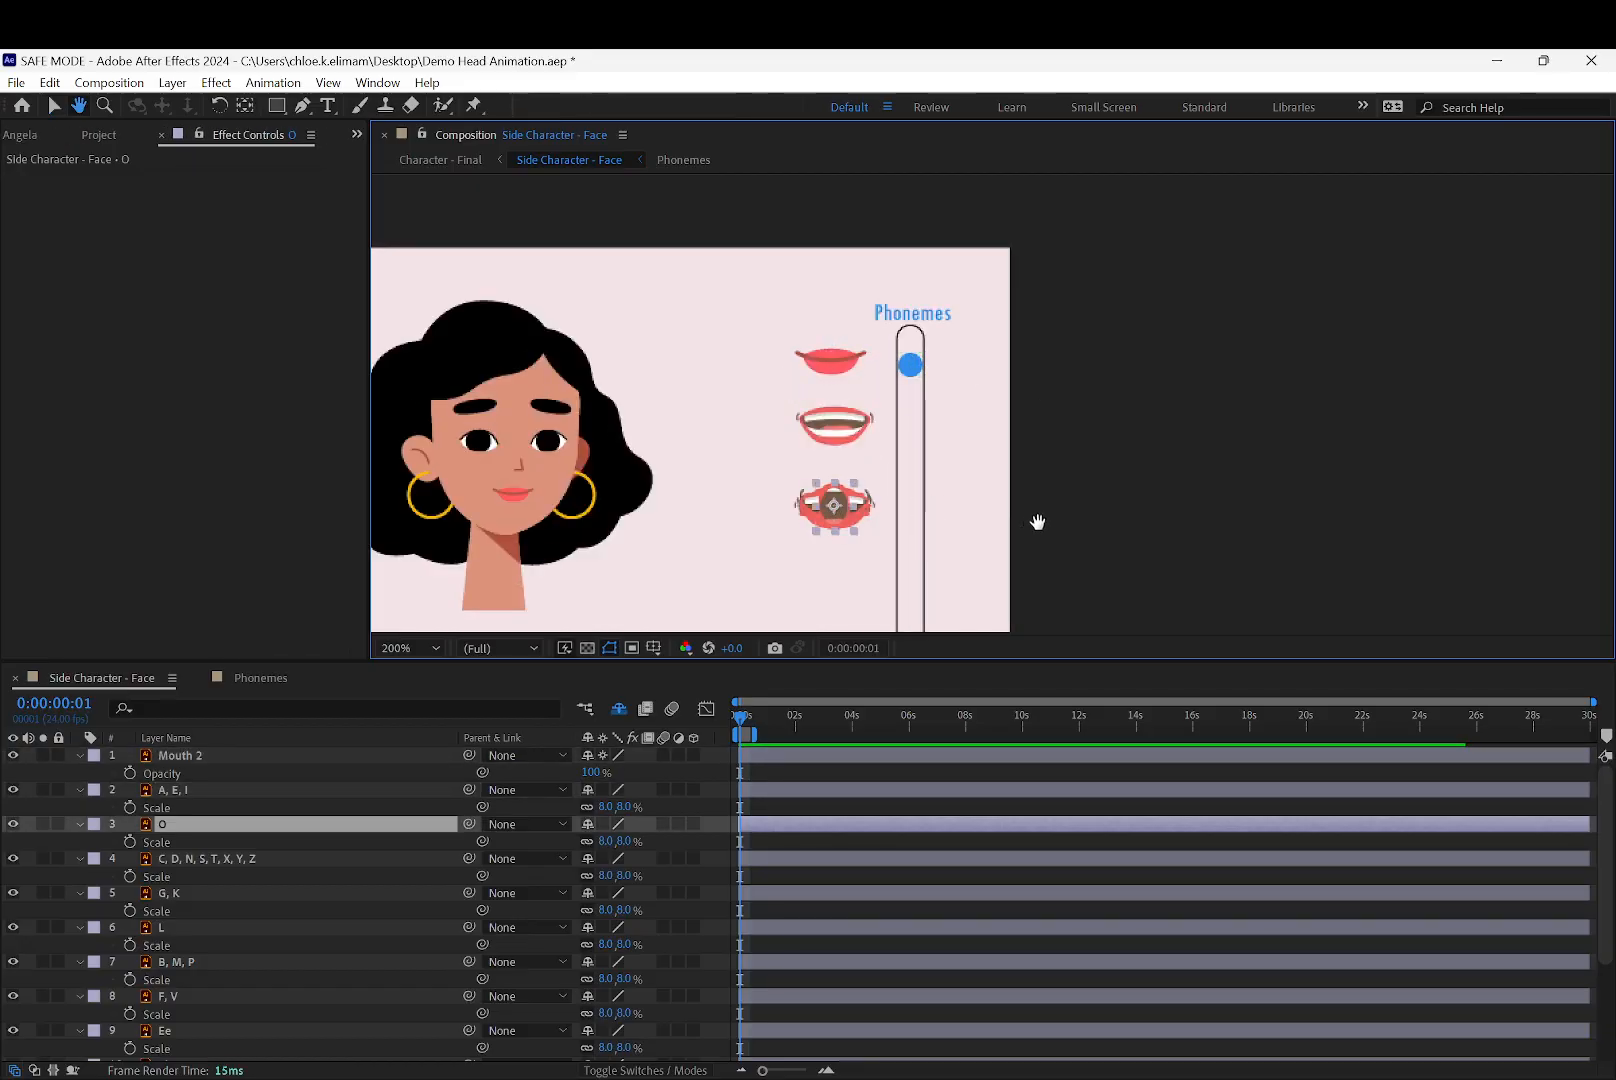
drag(1035, 523, 1022, 359)
key(v)
click(1042, 337)
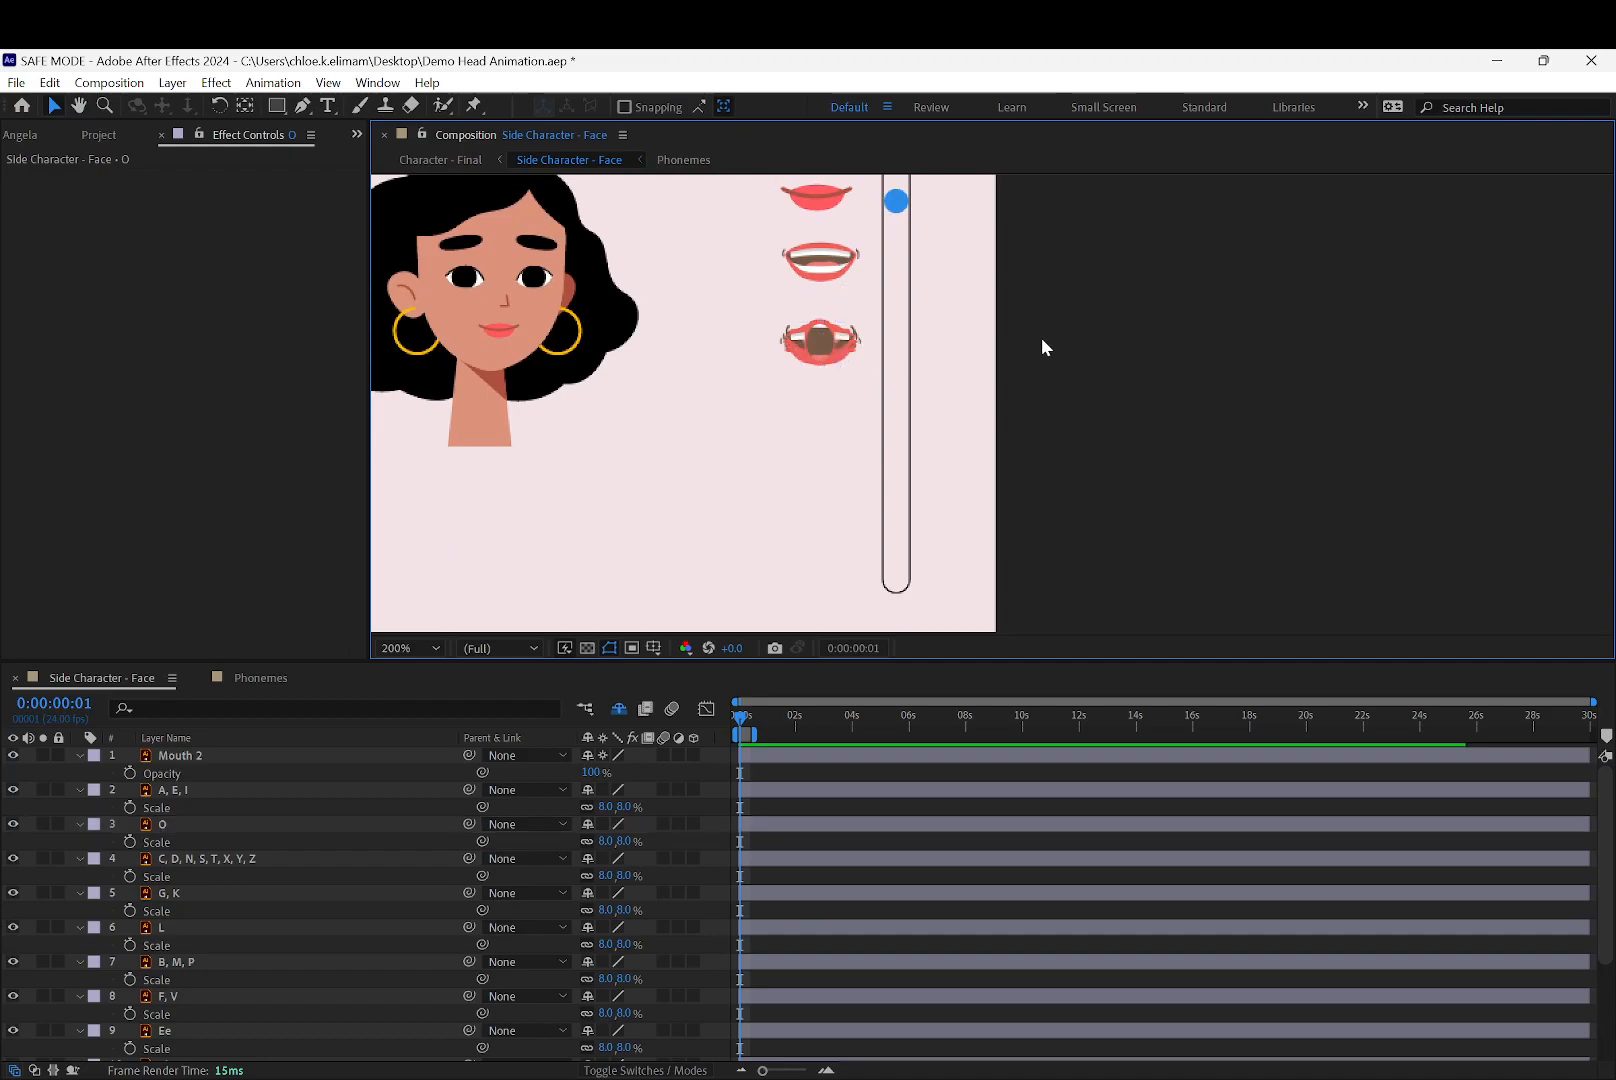
scroll(1020, 342, down, 1)
drag(880, 224, 947, 384)
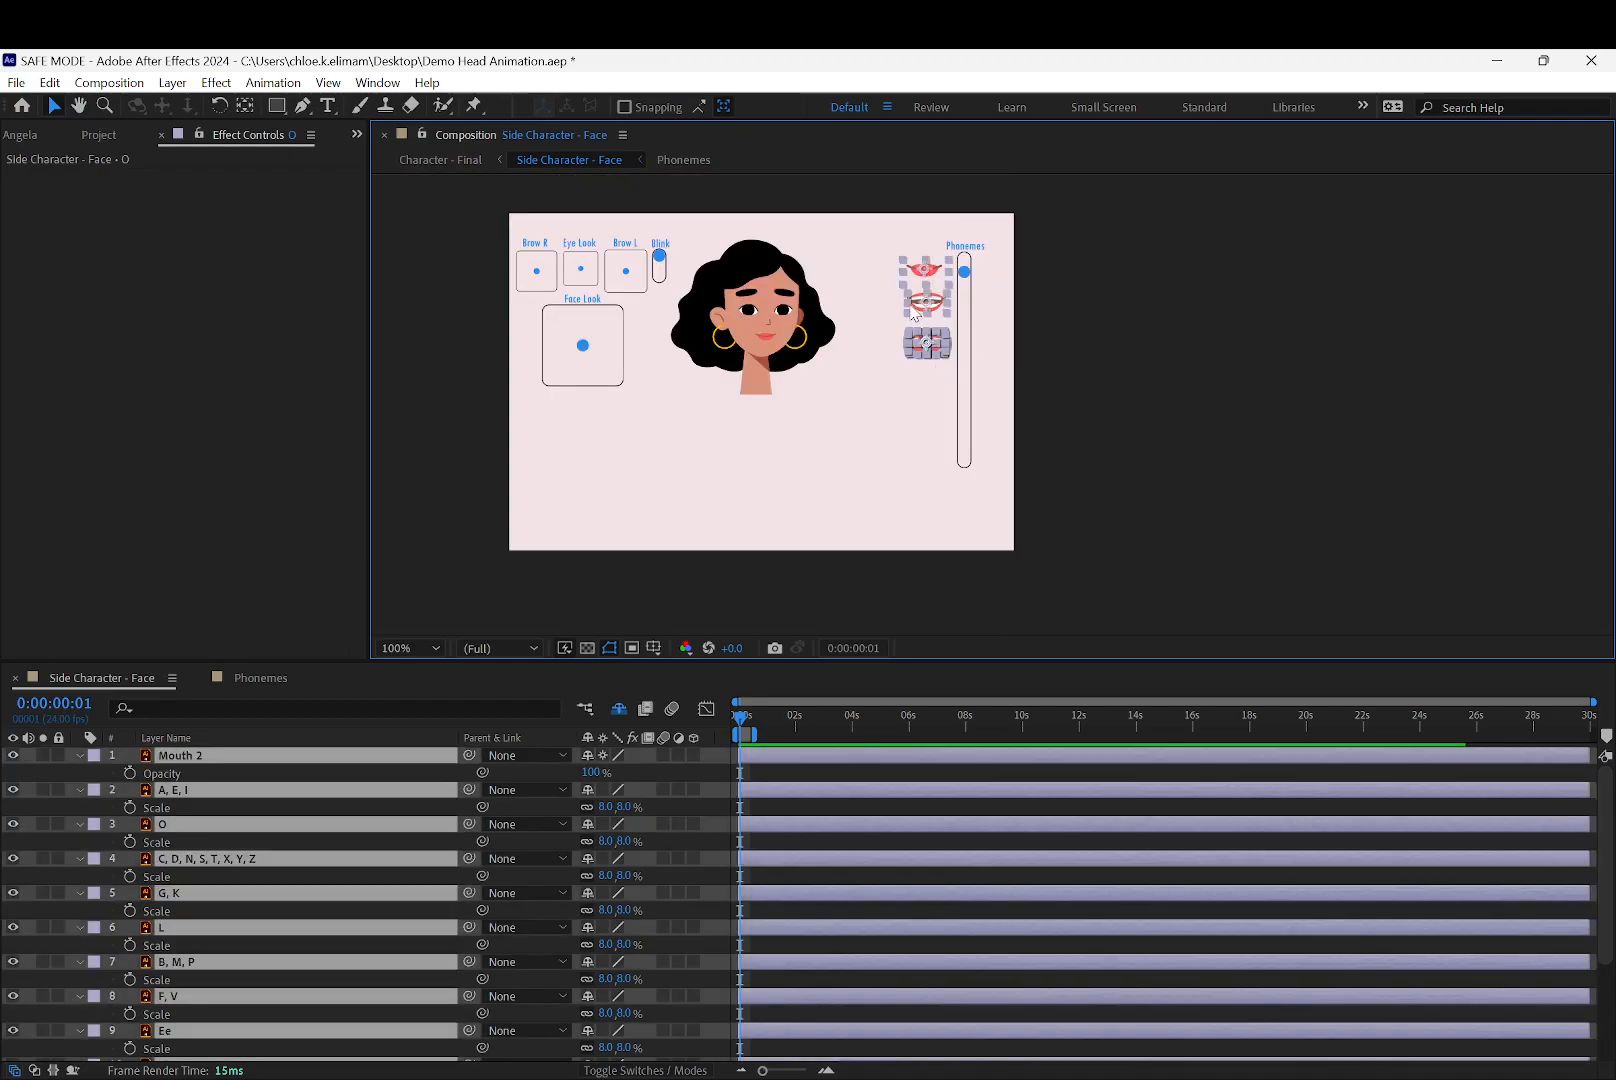
drag(603, 808, 592, 809)
click(1019, 452)
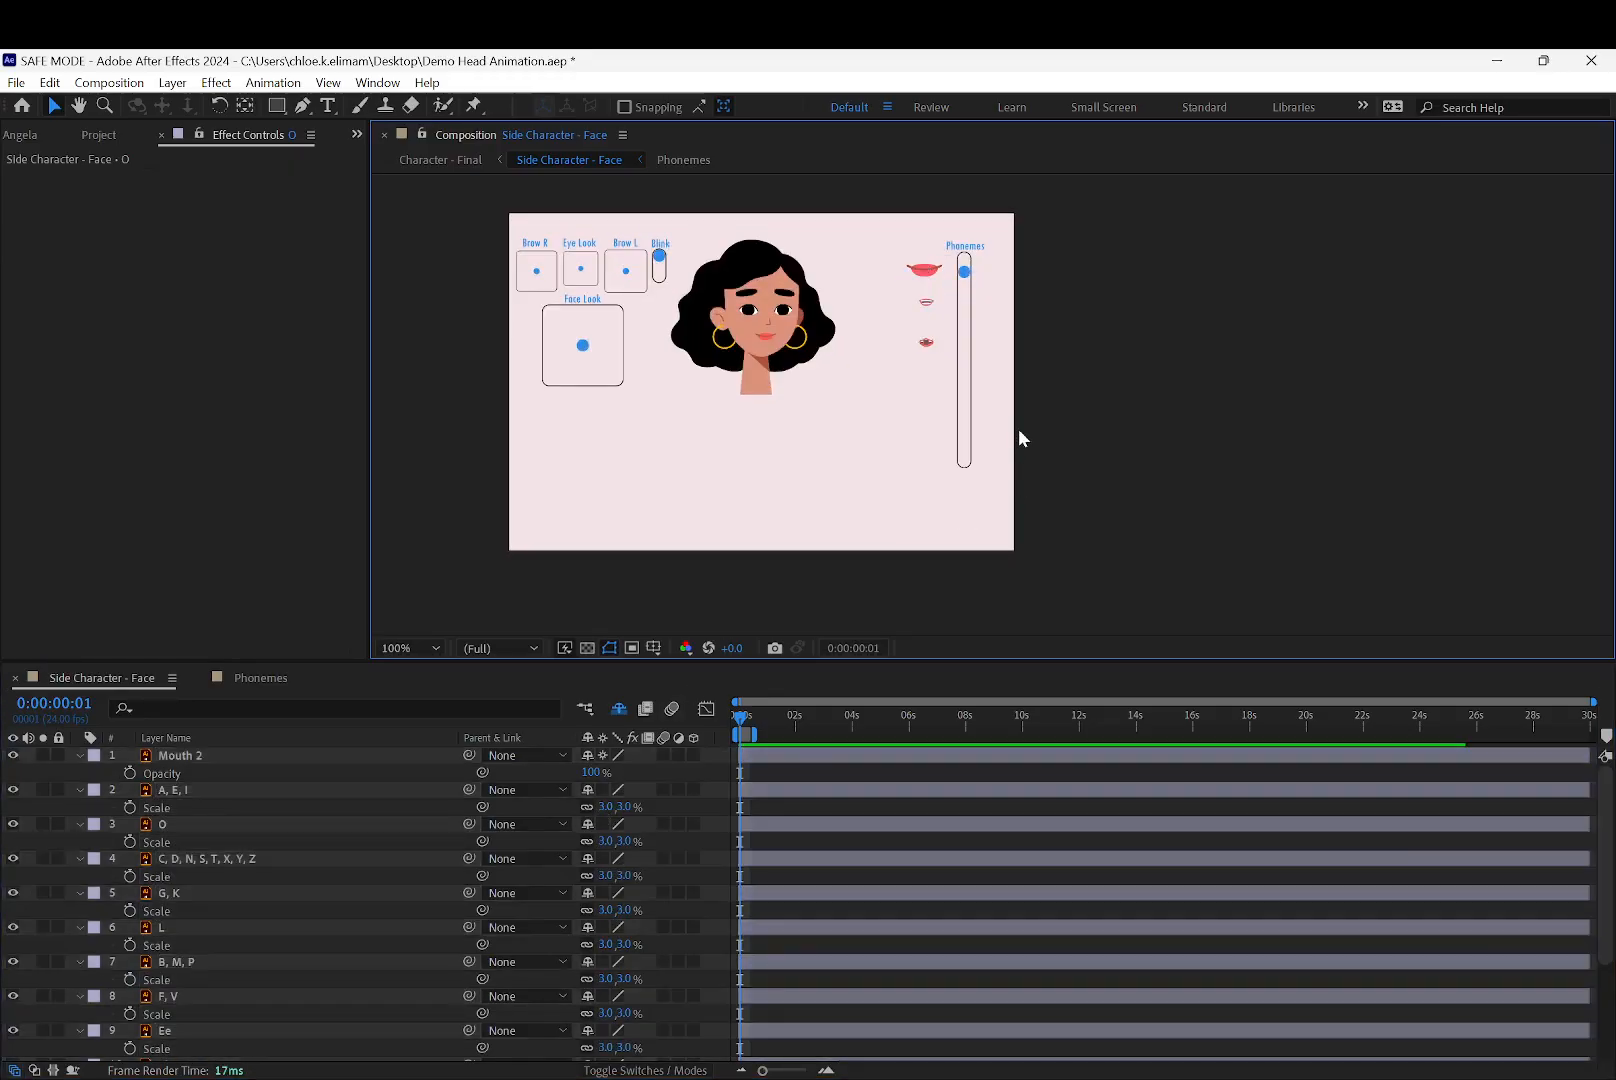
Select the layers from A, E, I through Q, W, without Mouth 2, and set their scale to 5%
click(926, 304)
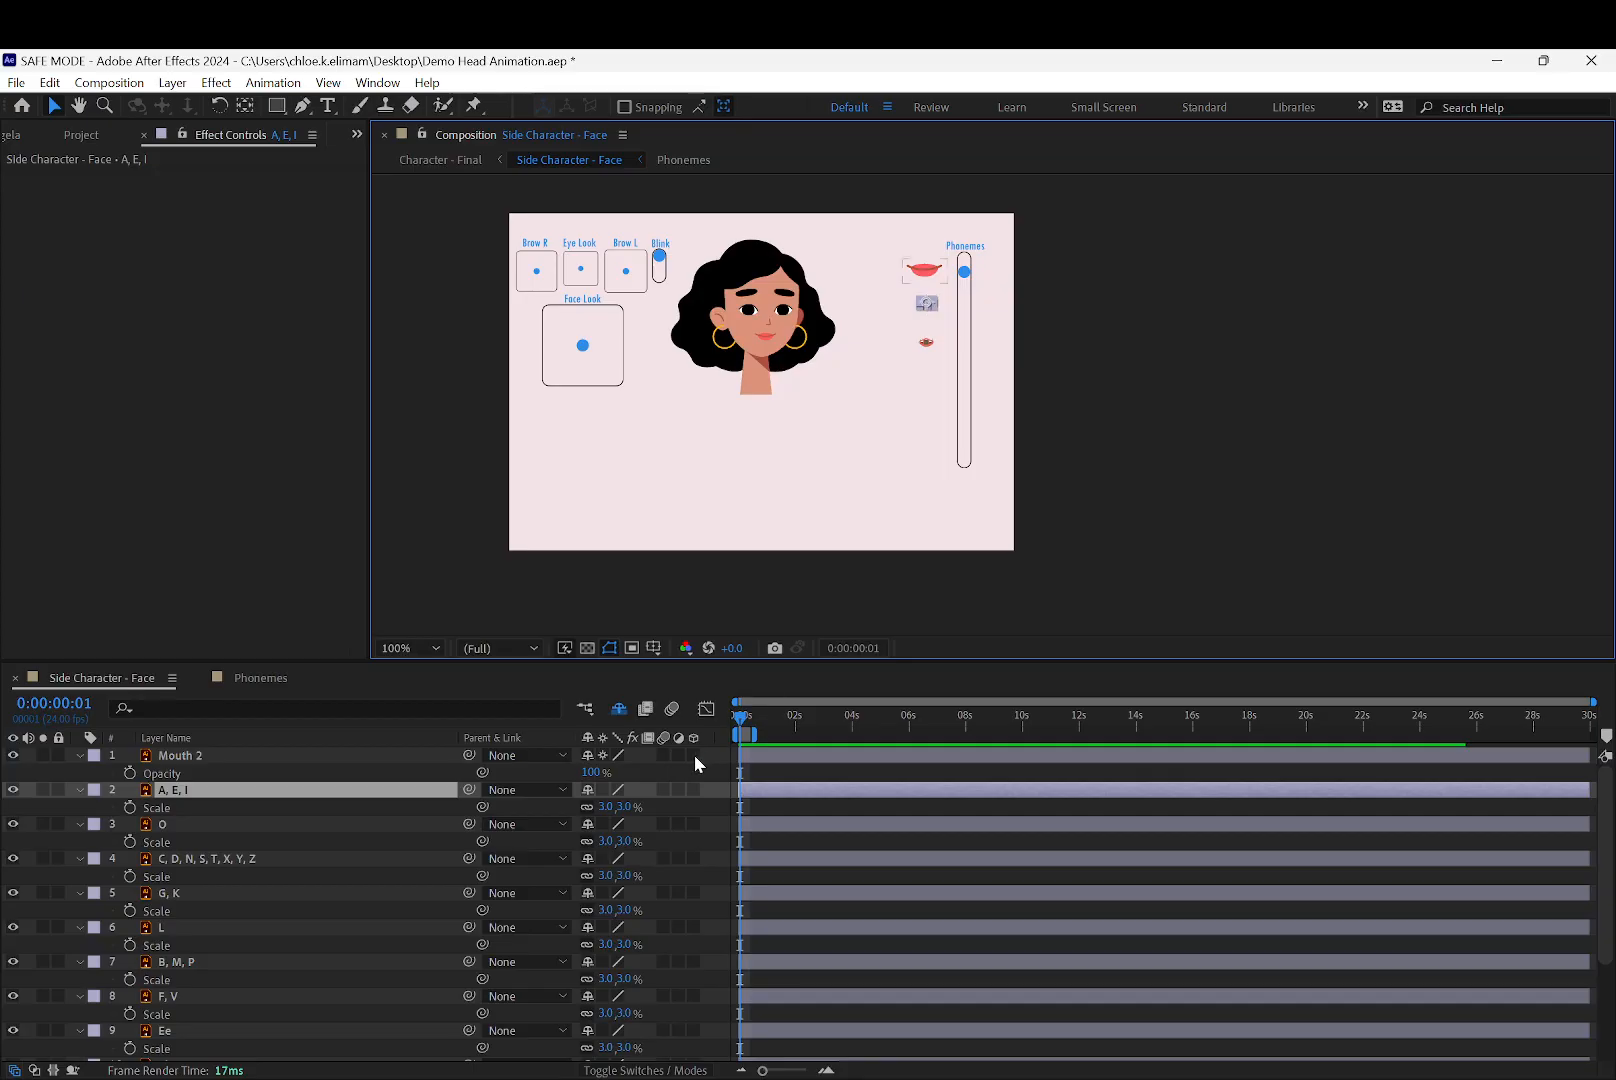
drag(910, 214, 950, 386)
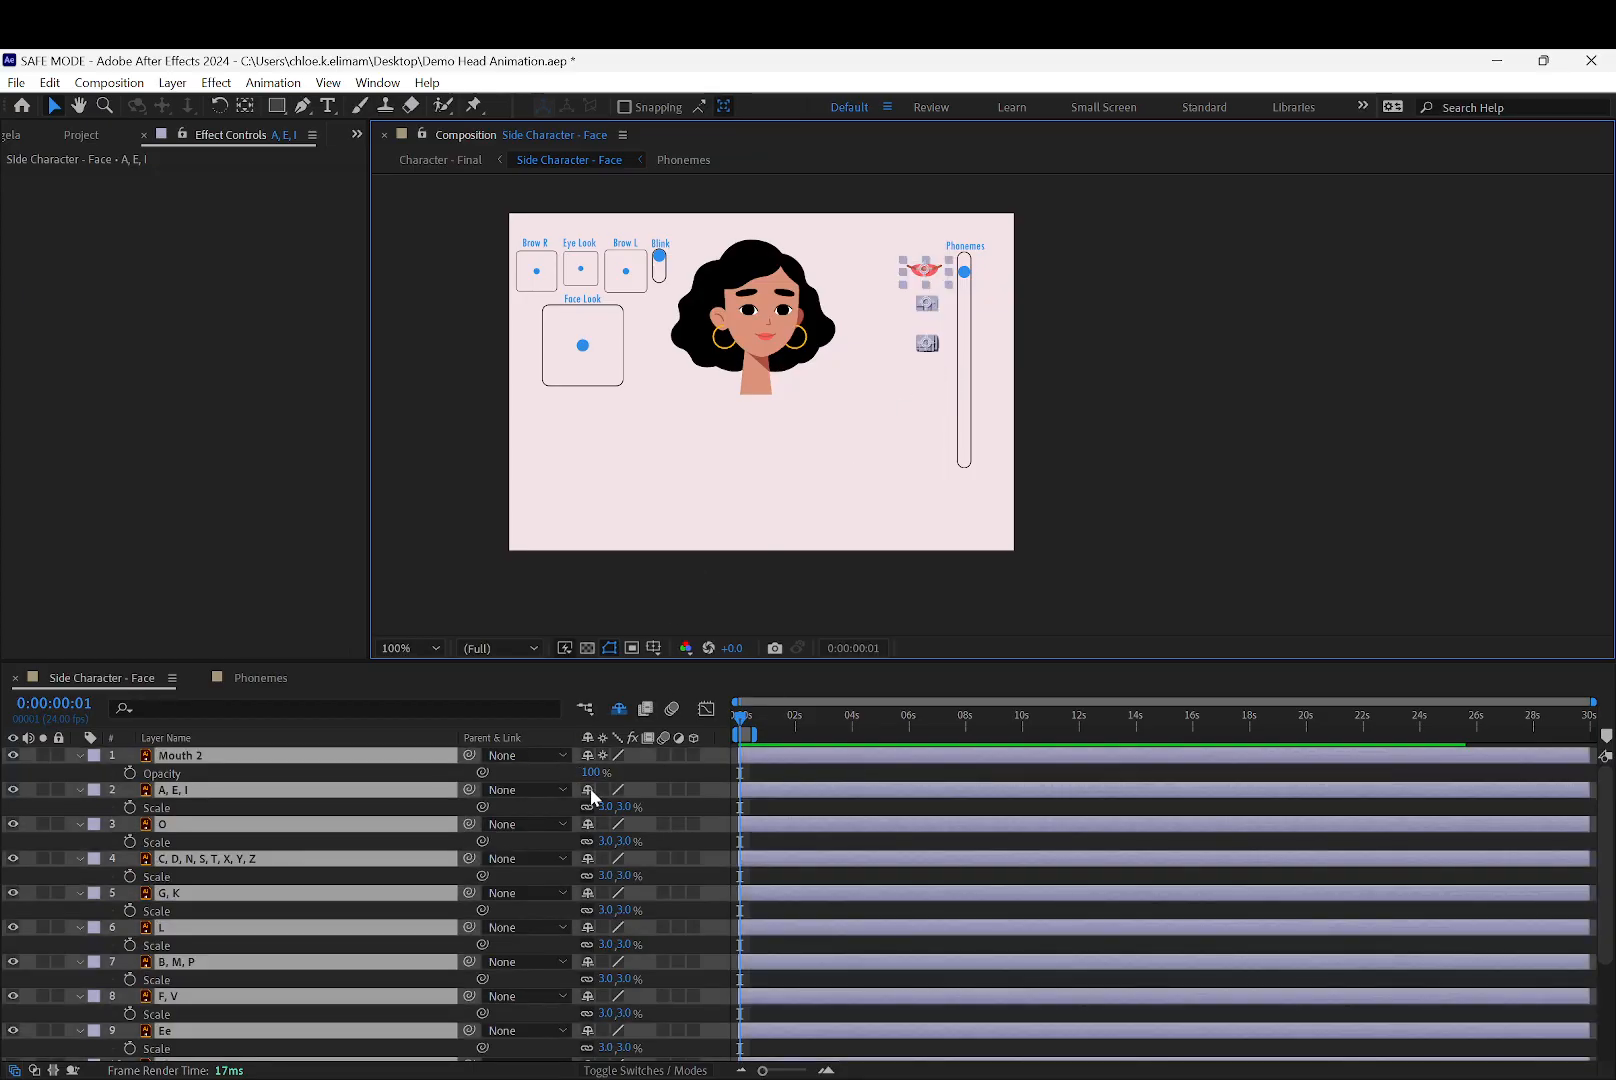
click(380, 775)
click(369, 794)
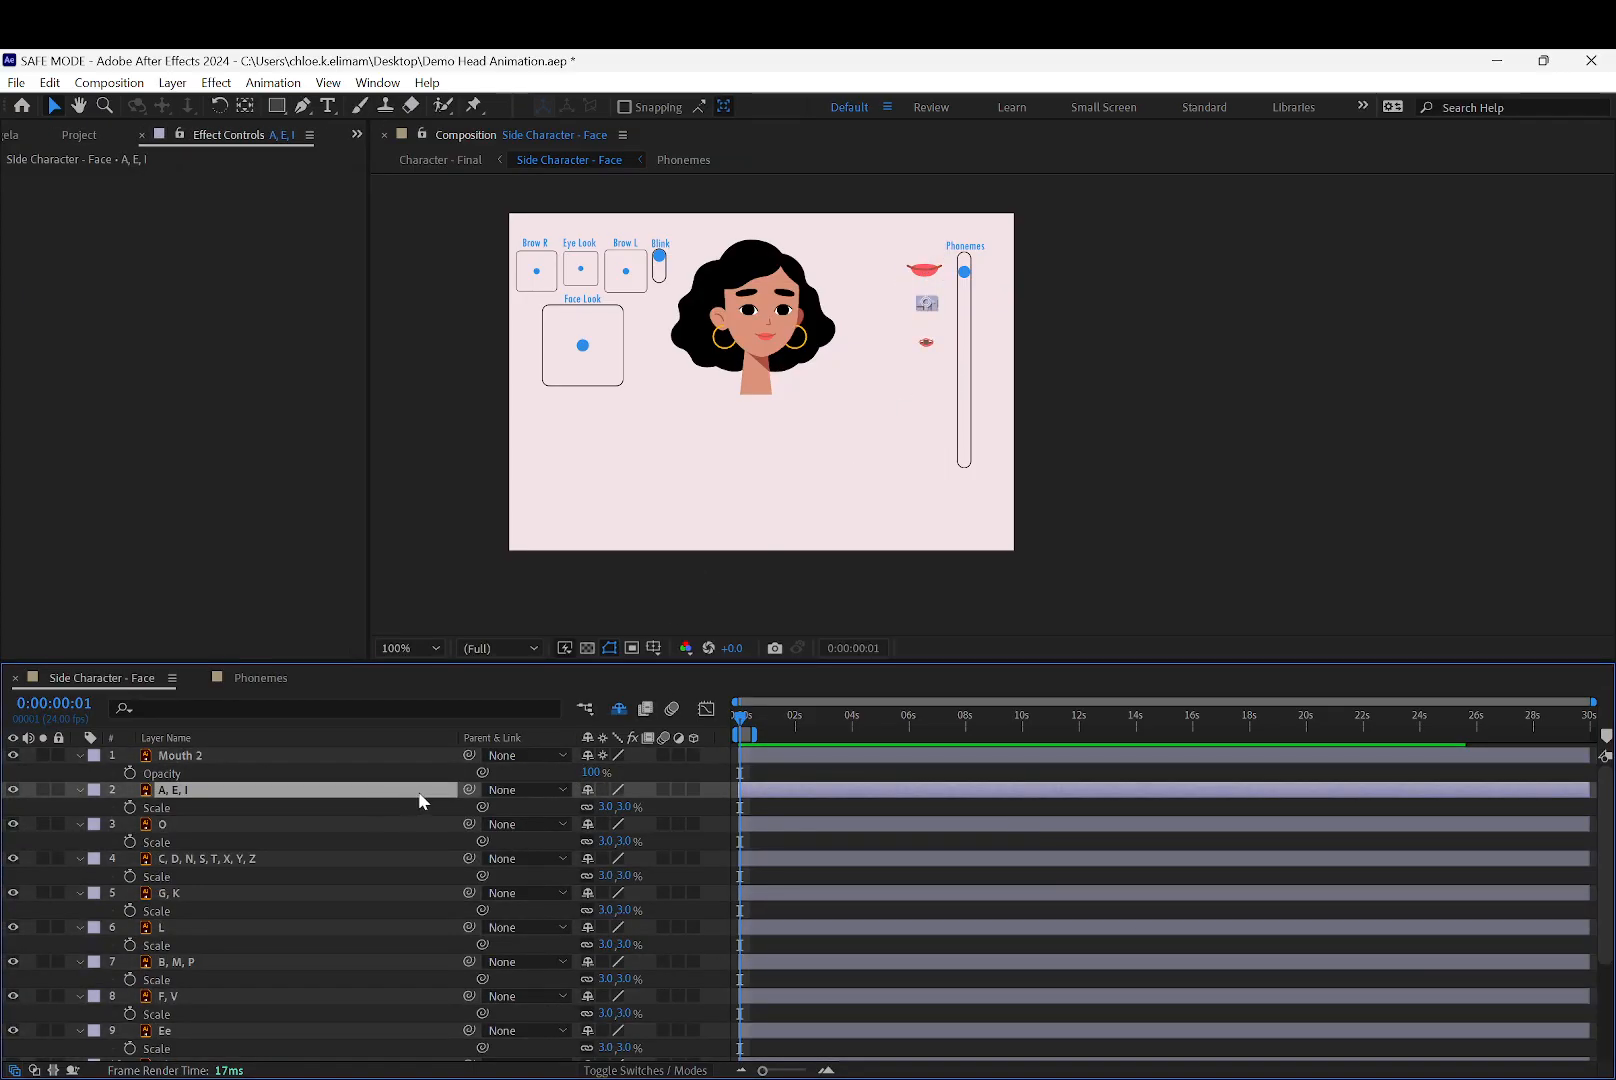
scroll(436, 803, down, 3)
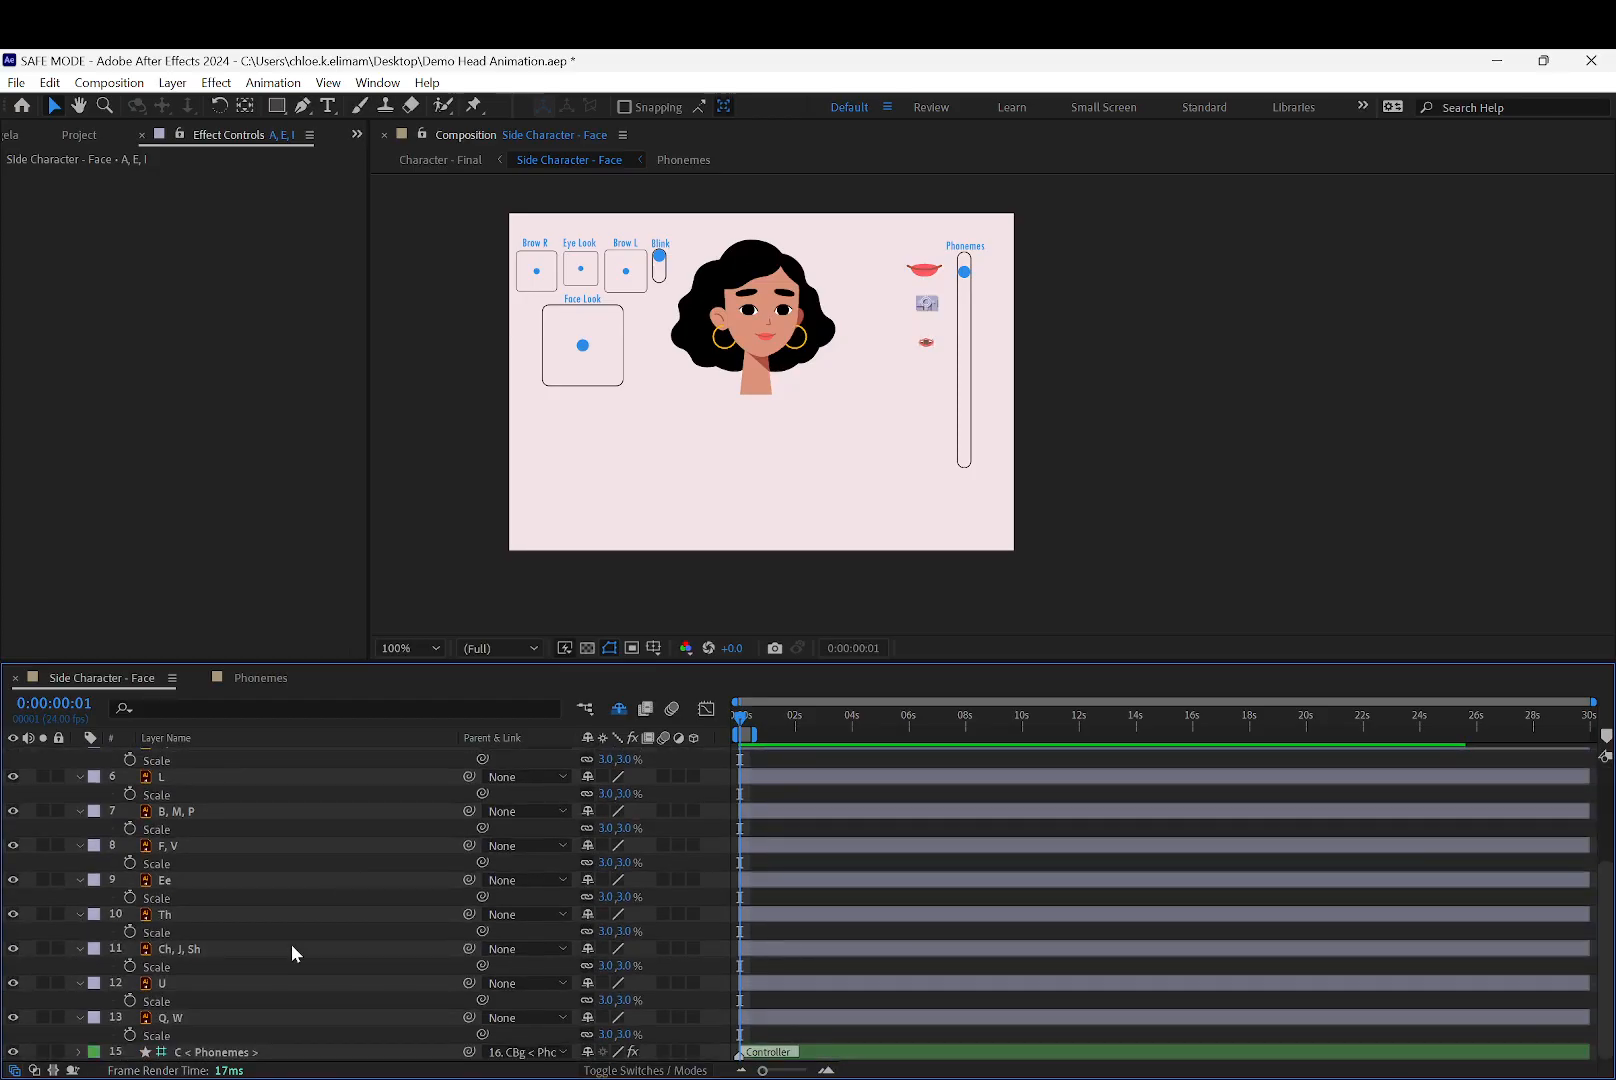
shift+click(220, 1012)
click(606, 1000)
text(5)
key(Return)
click(1098, 460)
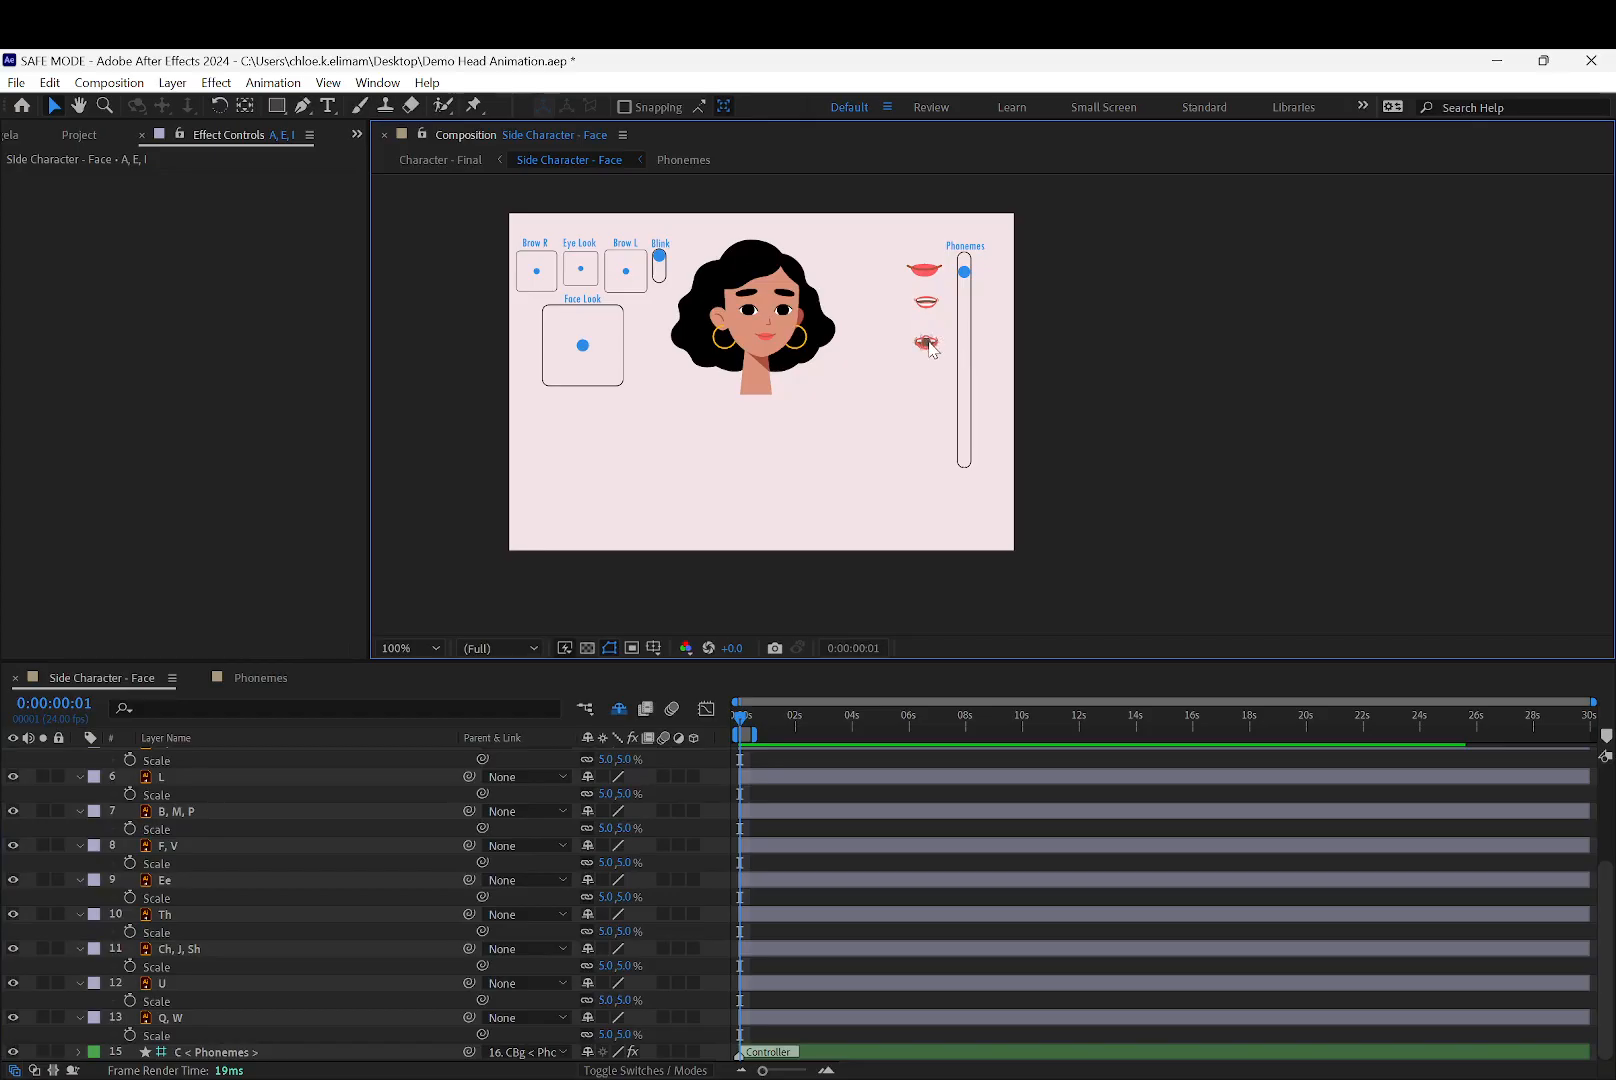
drag(930, 345, 928, 465)
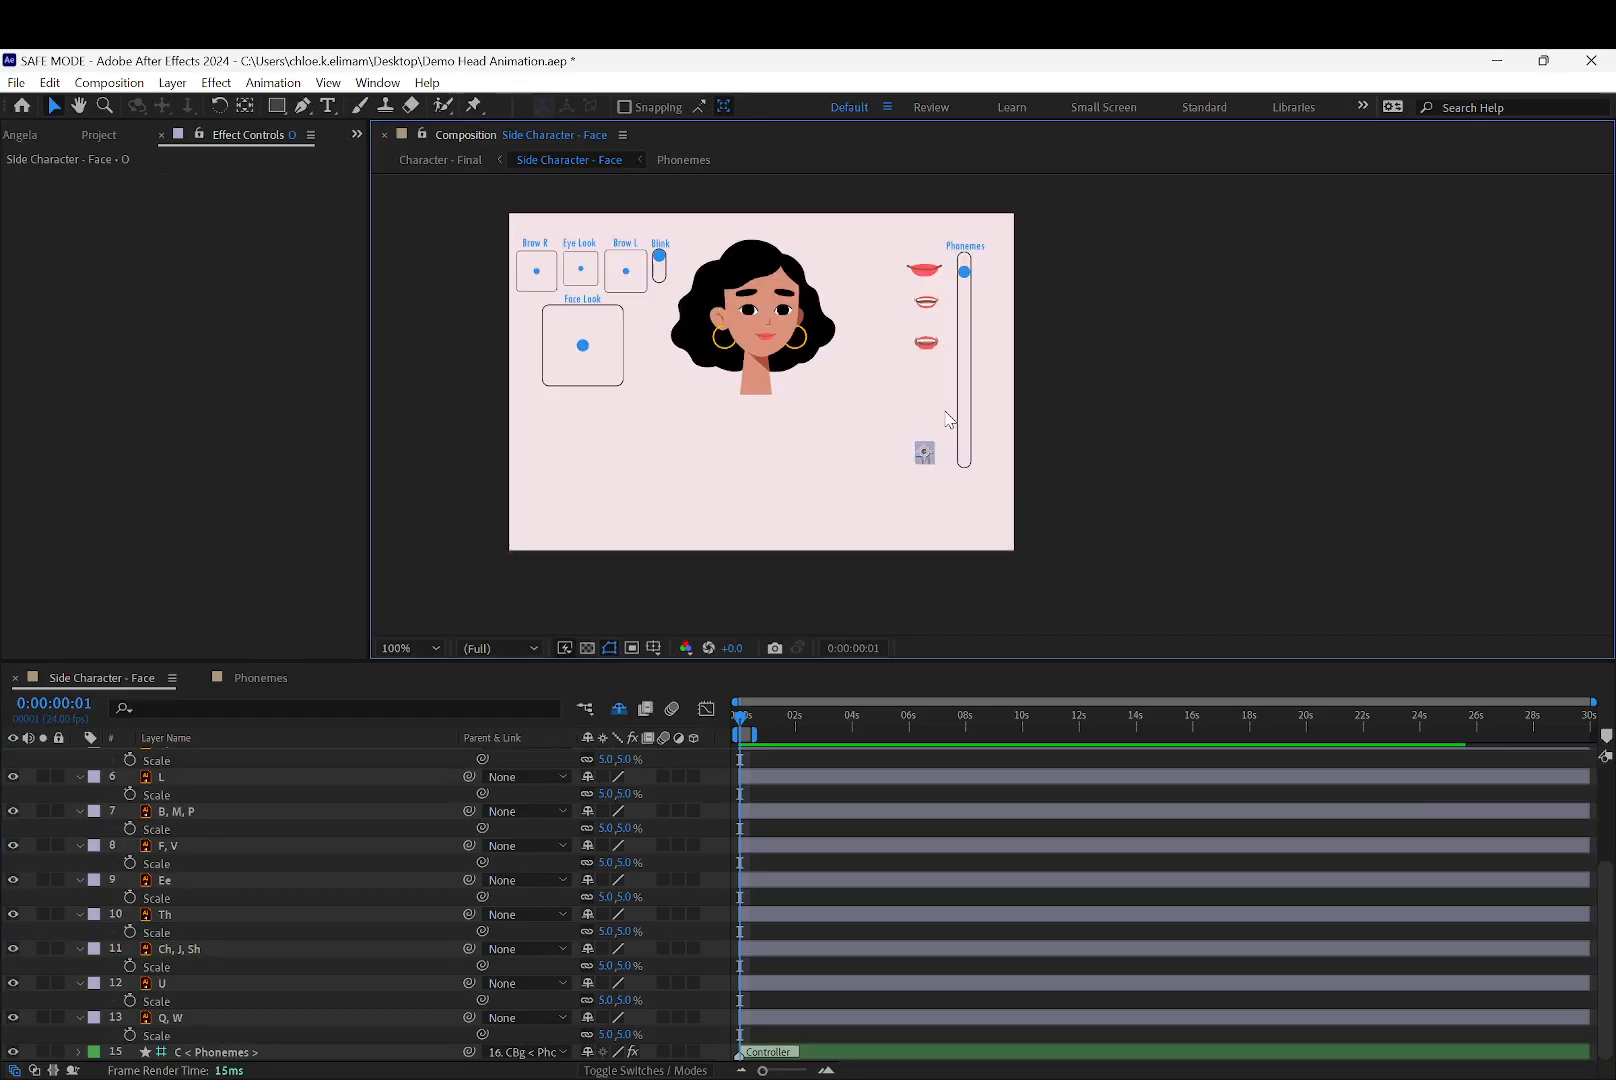
key(ctrl+z)
click(740, 476)
Move the Q, W mouth straight down out of the stack, level with the lower end of the Phonemes slider
click(235, 1018)
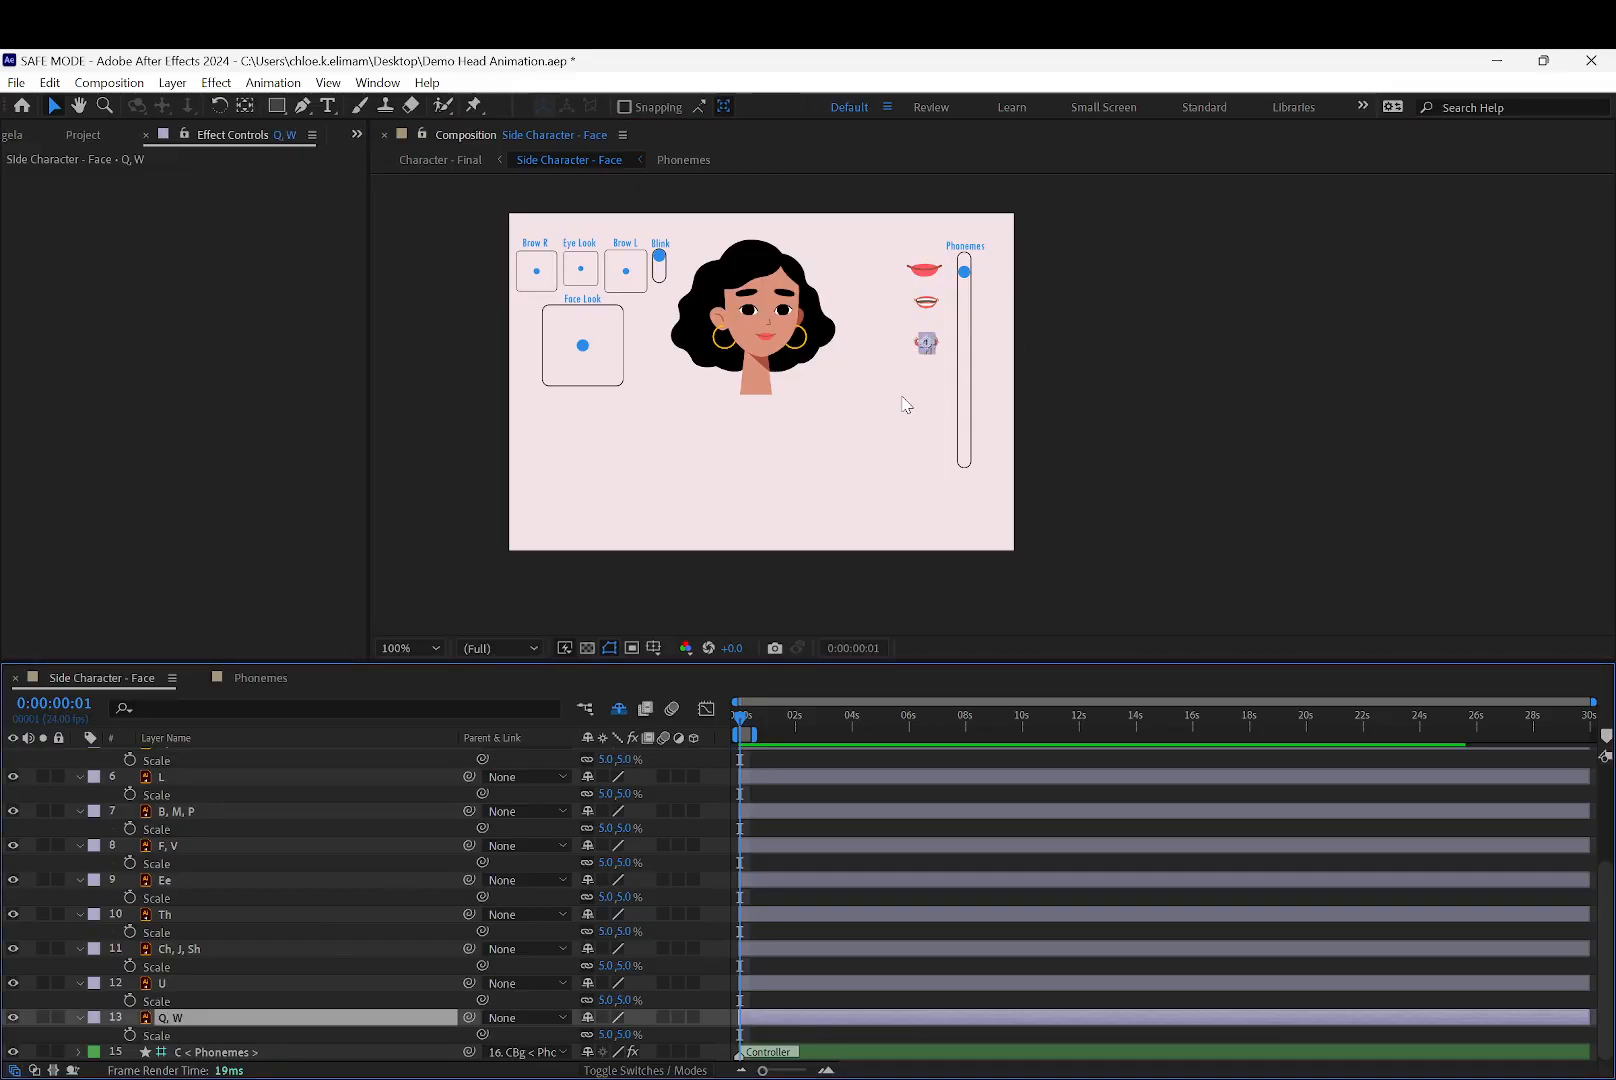
key(shift+Down)
key(shift+Down)
key(shift+Down)
key(shift+Down)
key(shift+Down)
key(shift+Down)
key(shift+Down)
key(shift+Down)
key(shift+Down)
key(shift+Down)
key(shift+Down)
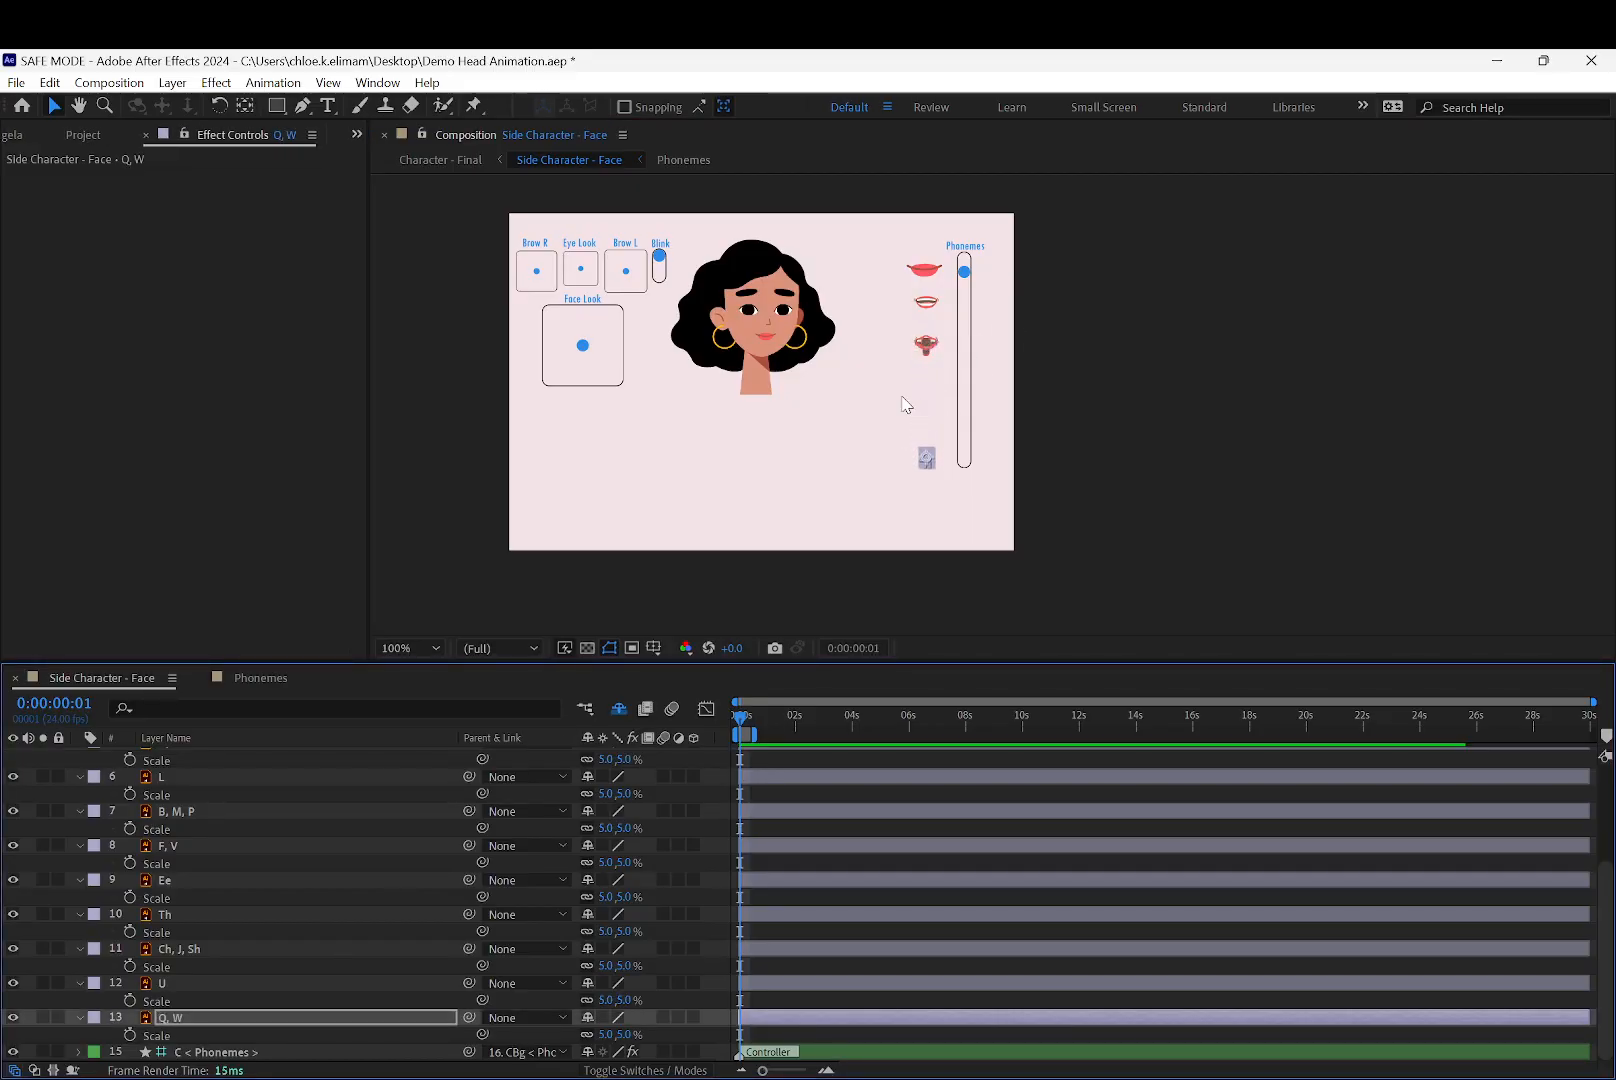
click(1107, 386)
Select all the mouths beside the Phonemes slider and distribute them vertically along its length
click(918, 264)
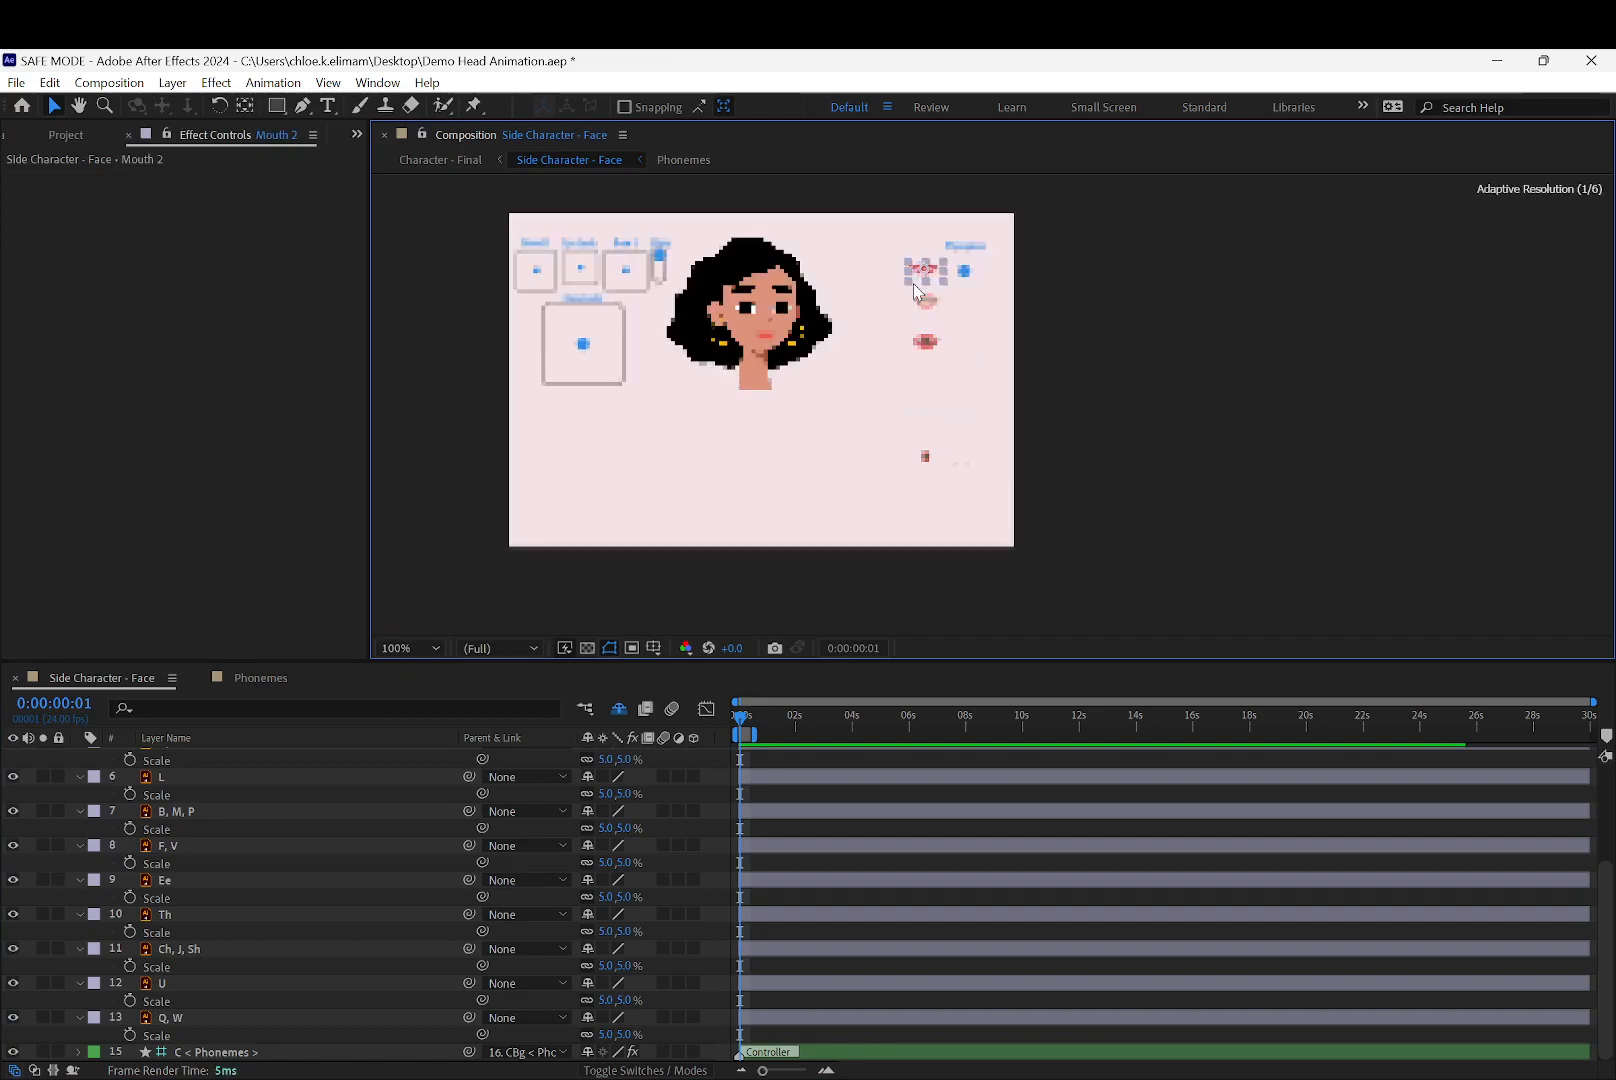
drag(922, 225, 938, 480)
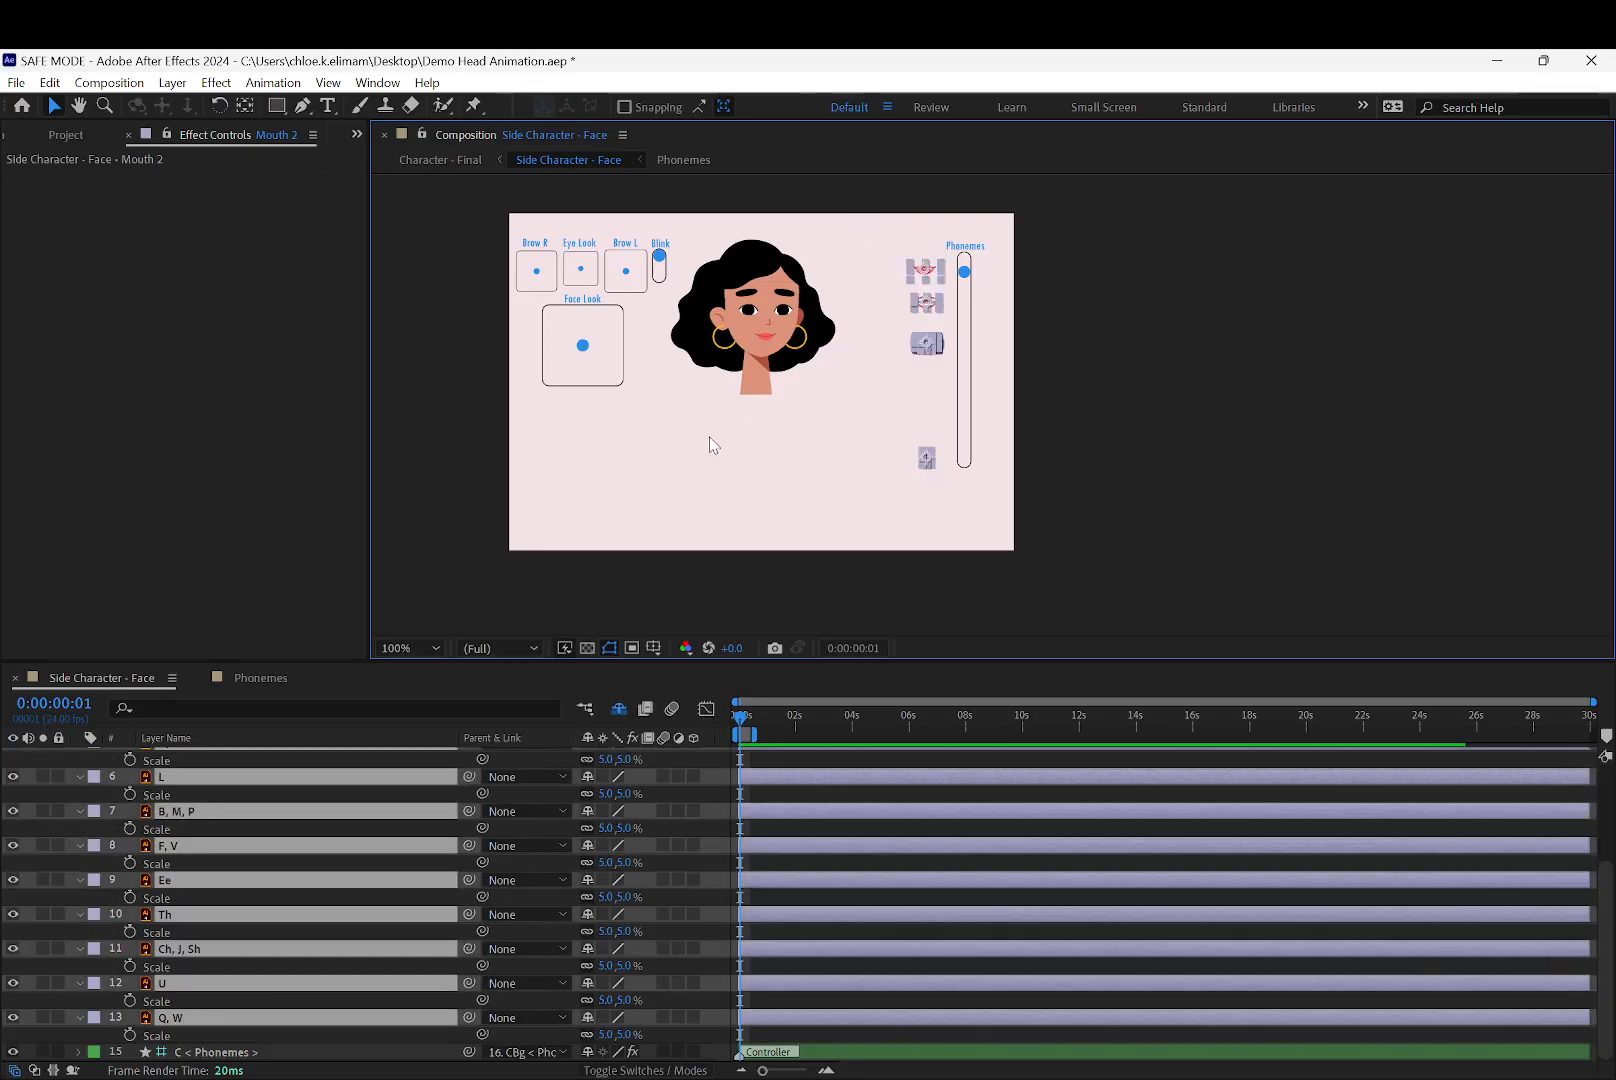
click(377, 82)
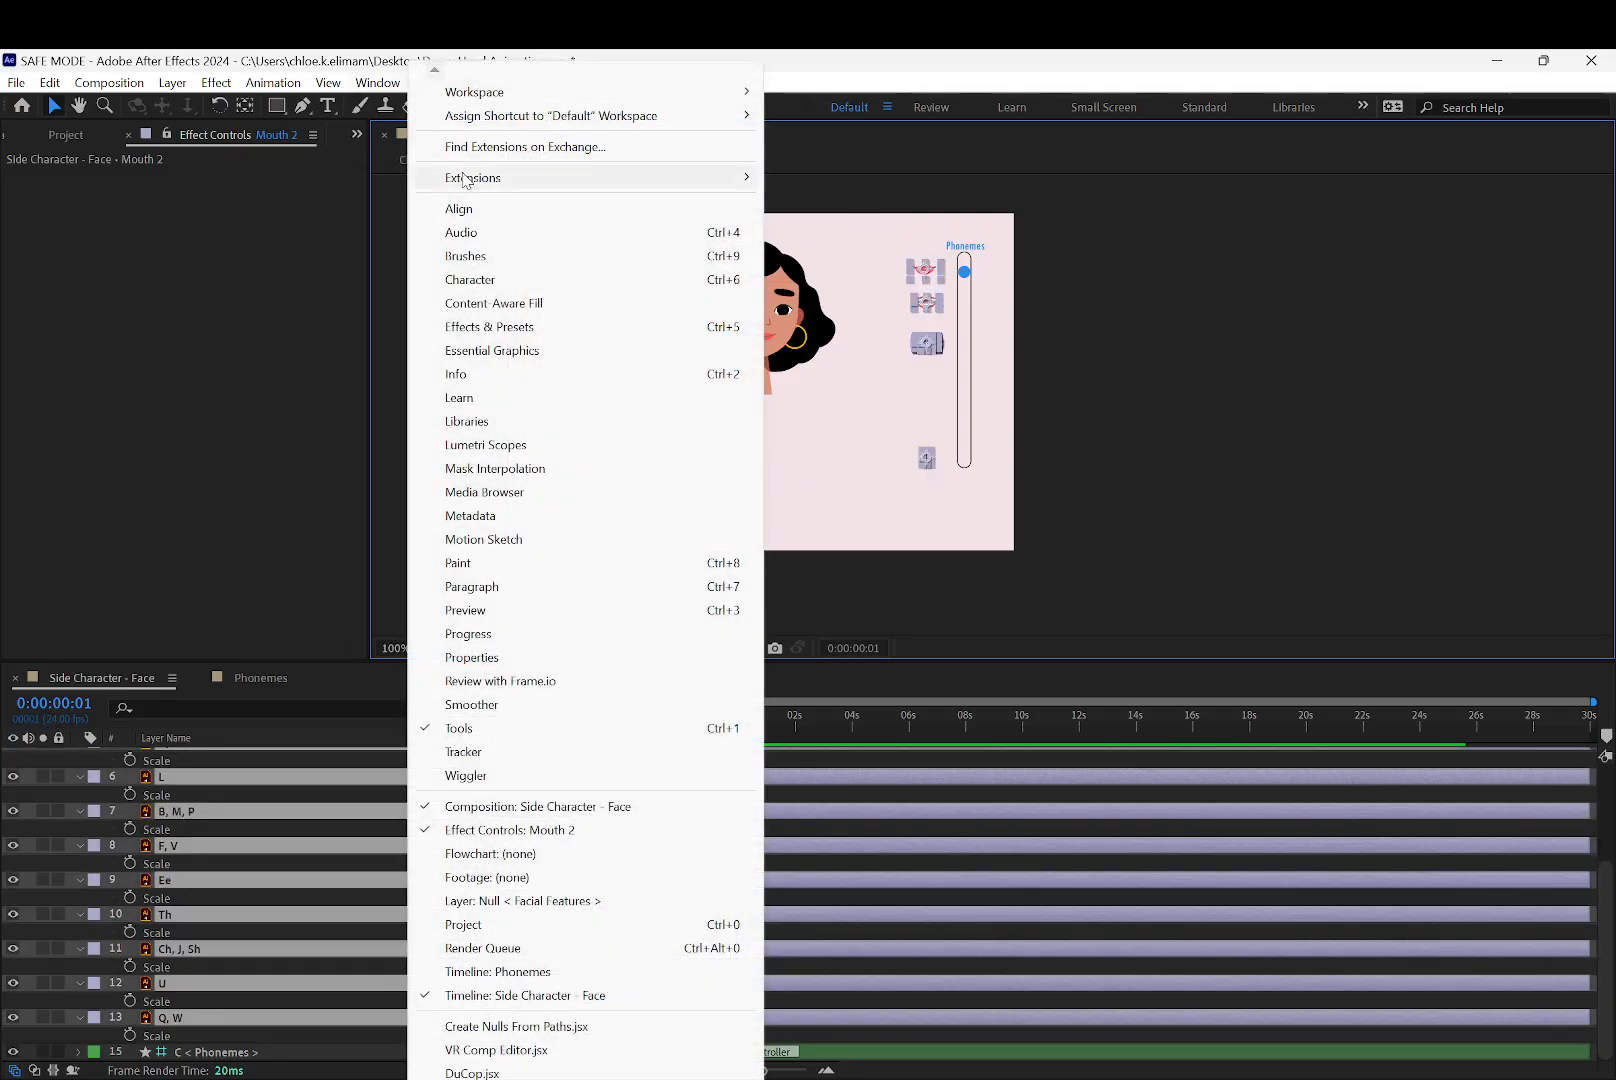
click(476, 208)
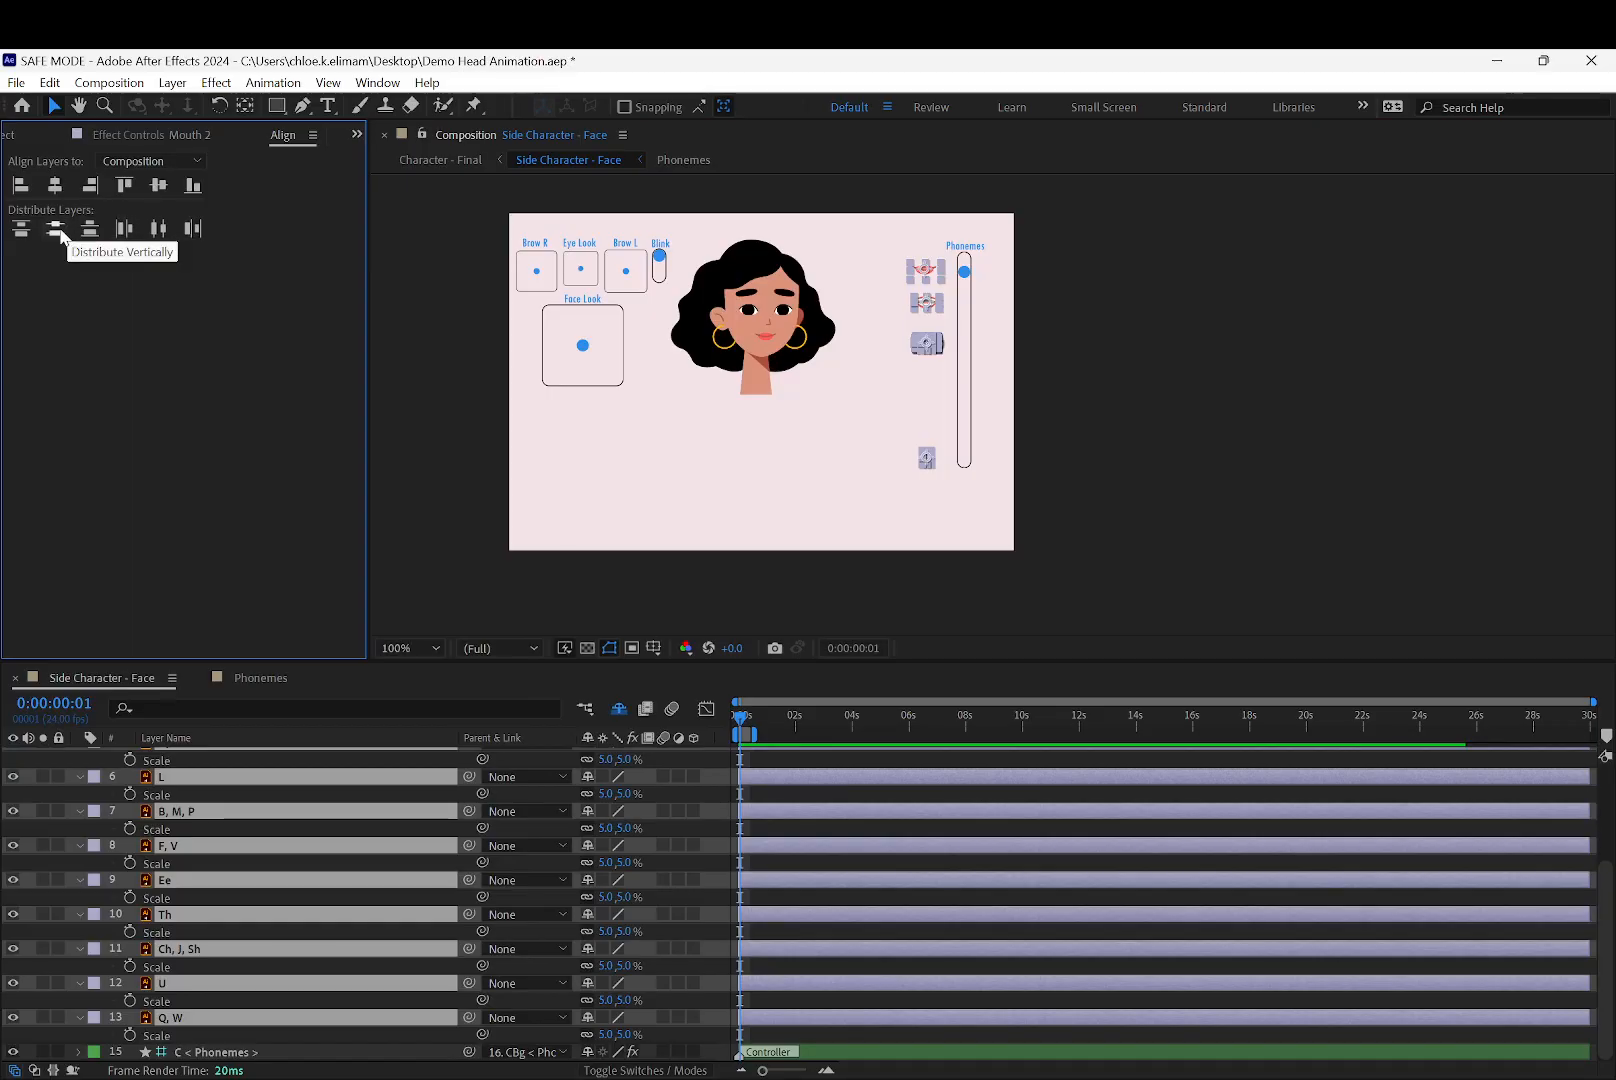
click(56, 229)
click(1062, 276)
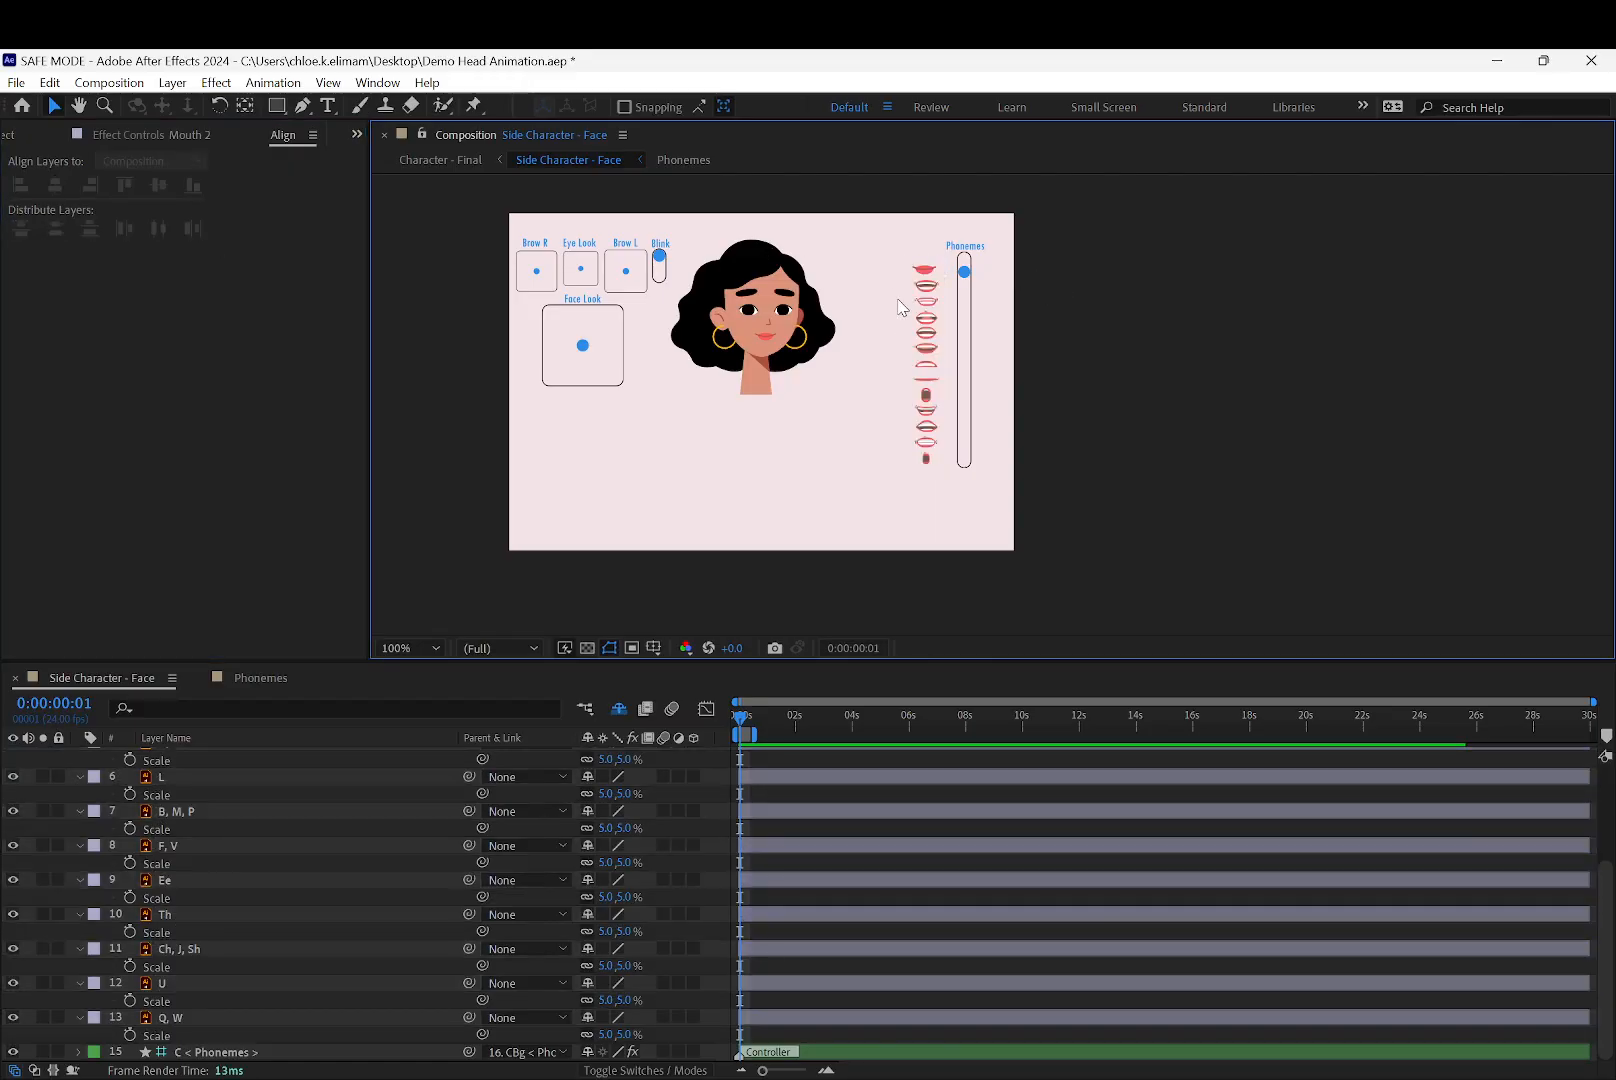
Lower the Phonemes controller to the third mouth row, and swap the O mouth into that row with the Th mouth
scroll(970, 450, up, 4)
scroll(908, 404, down, 2)
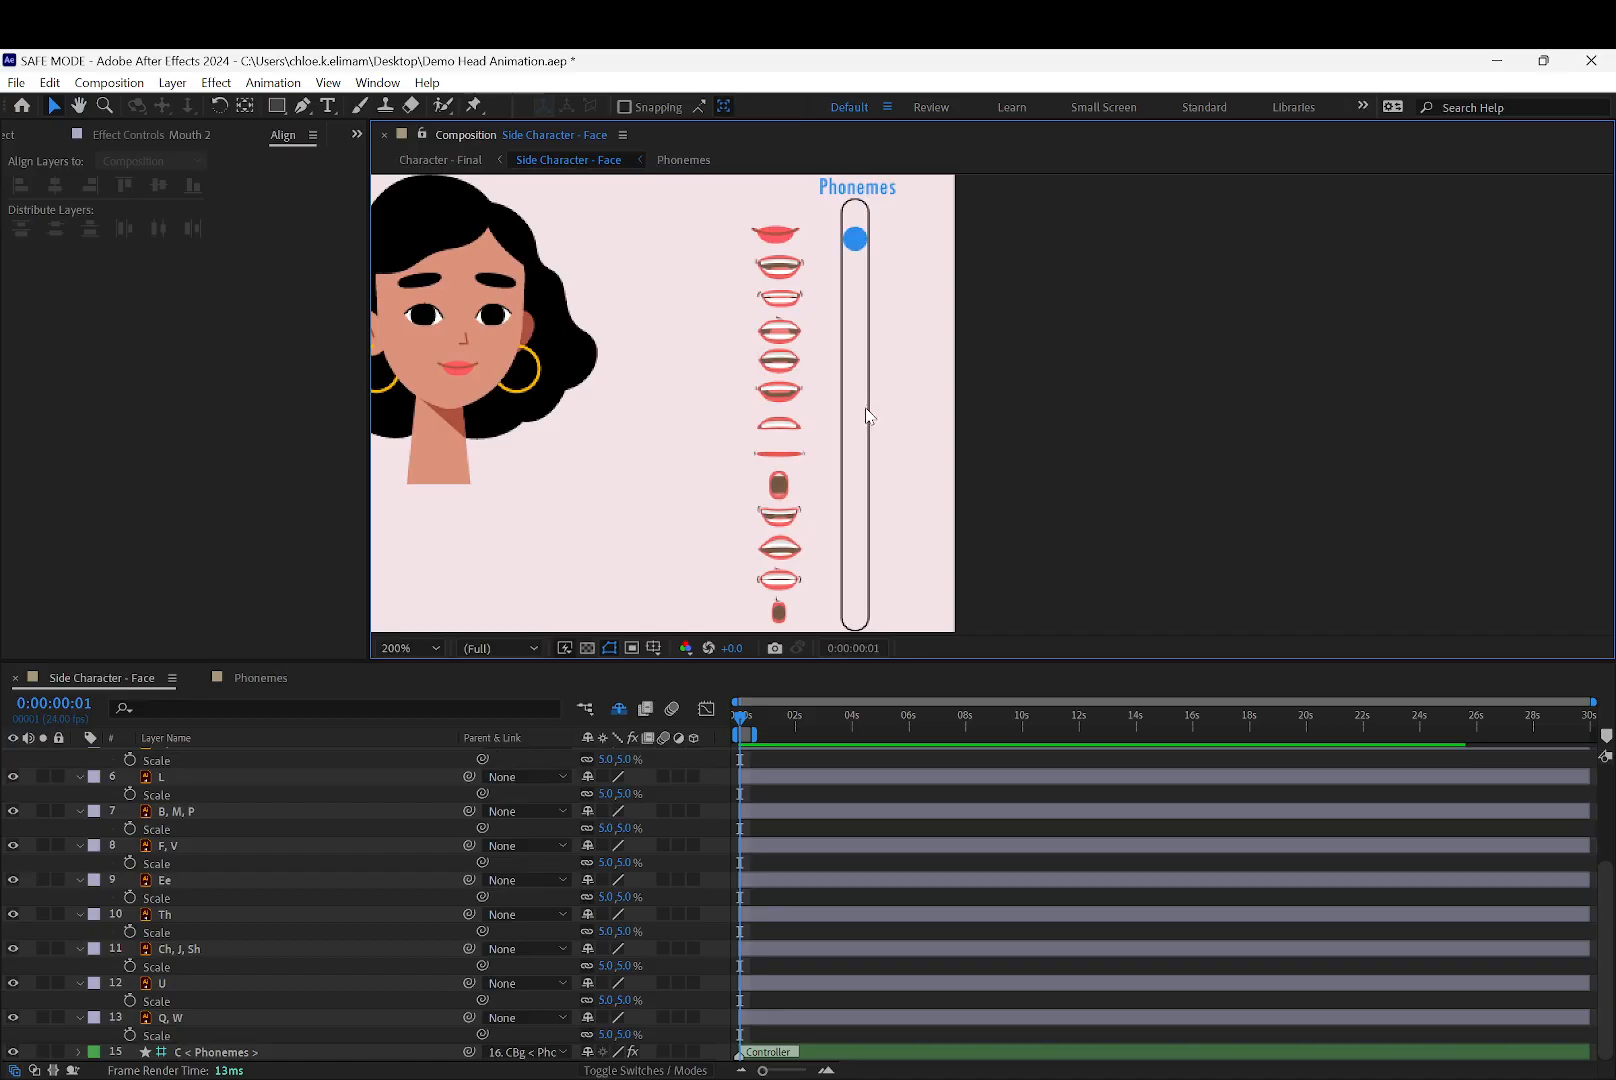
mouse_move(854, 242)
mouse_down()
mouse_move(855, 218)
mouse_move(852, 270)
mouse_up()
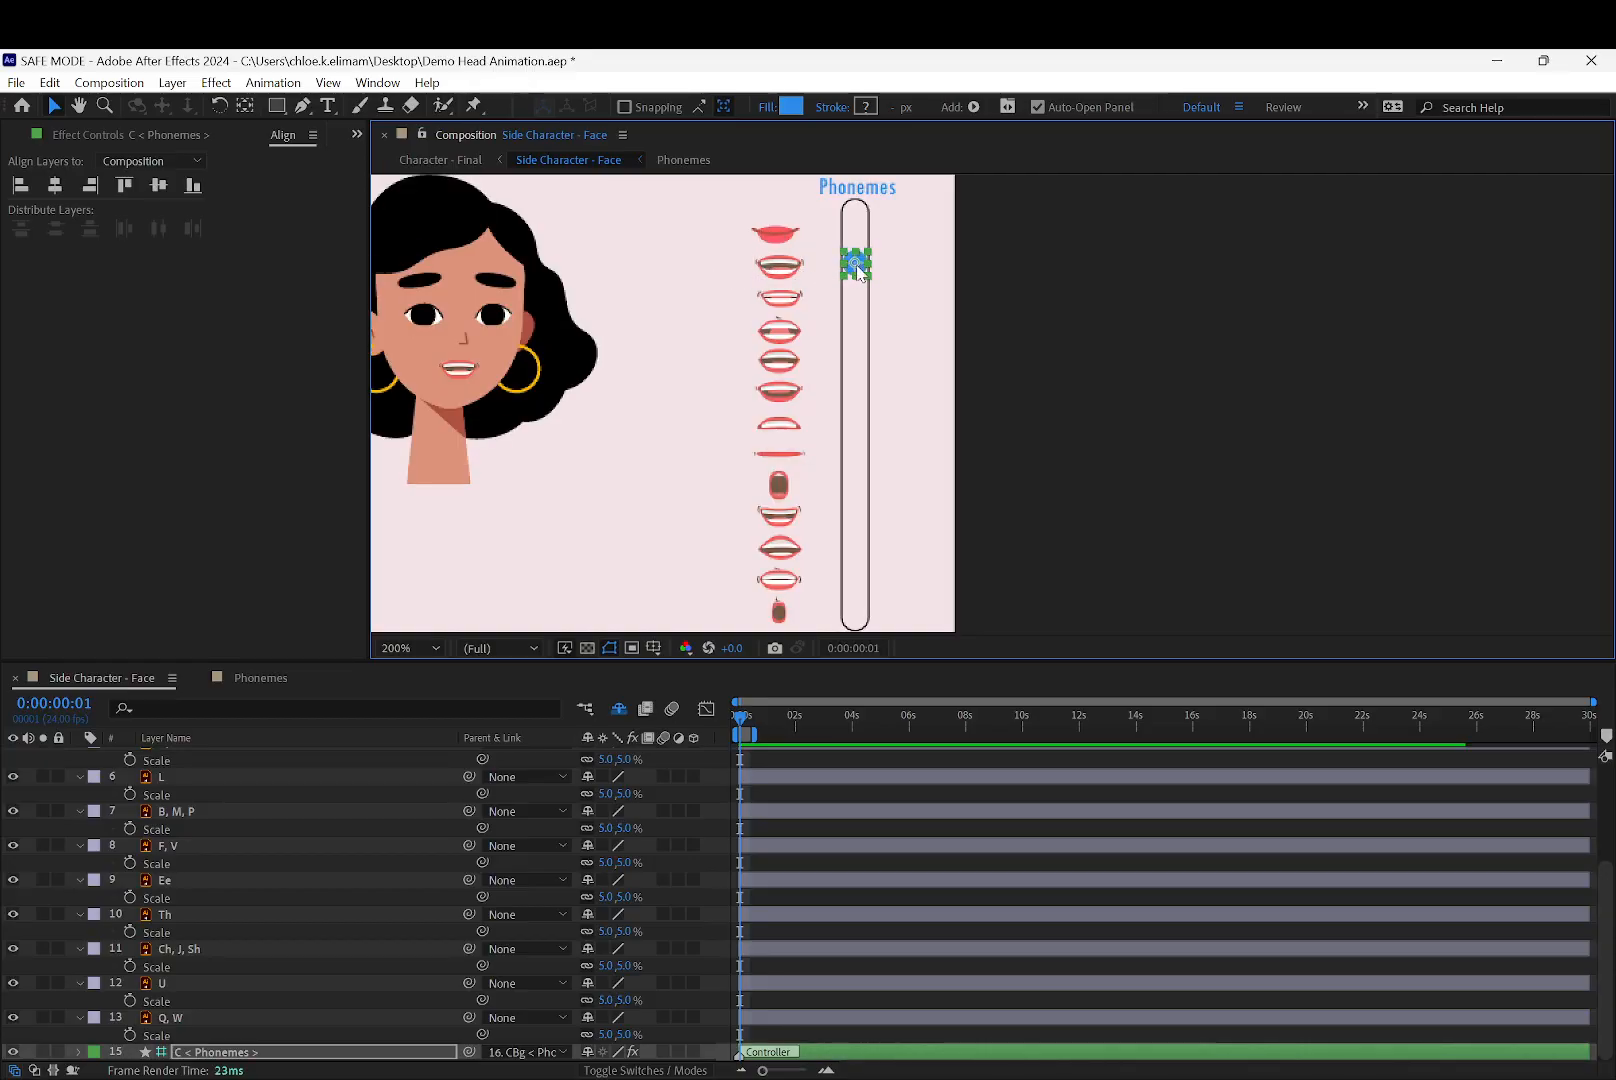
drag(860, 270, 860, 292)
mouse_move(776, 464)
mouse_down()
mouse_move(767, 344)
mouse_move(740, 294)
mouse_up()
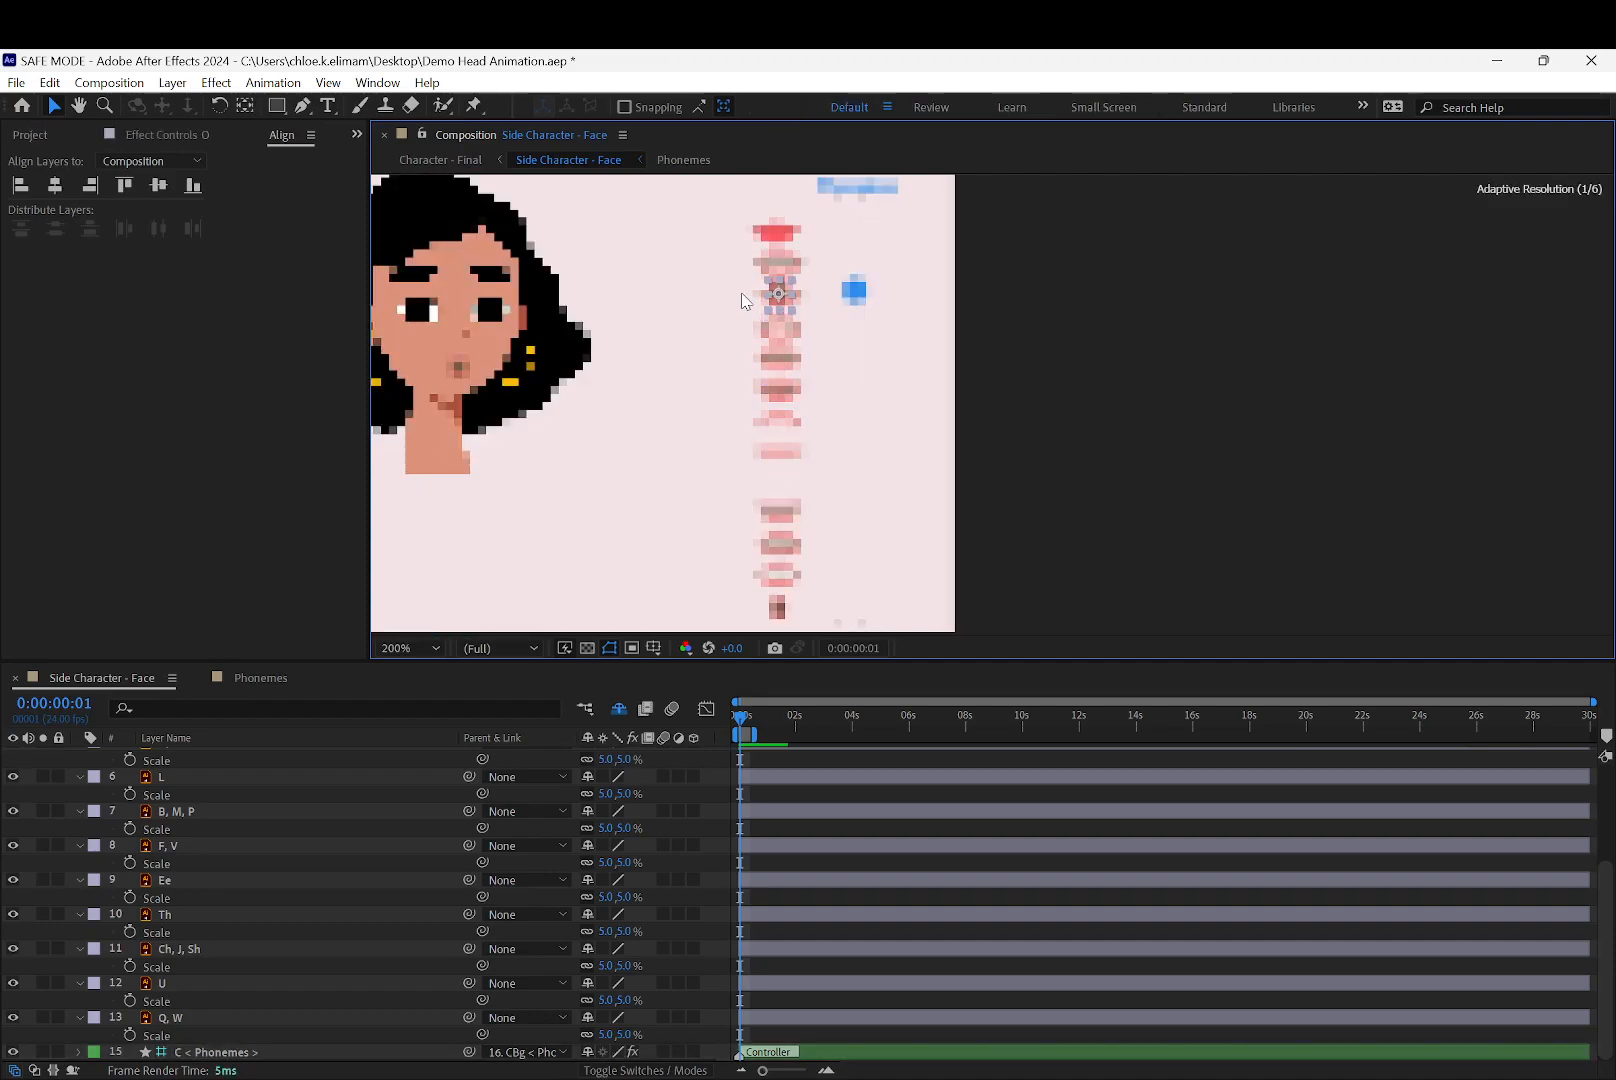
click(800, 305)
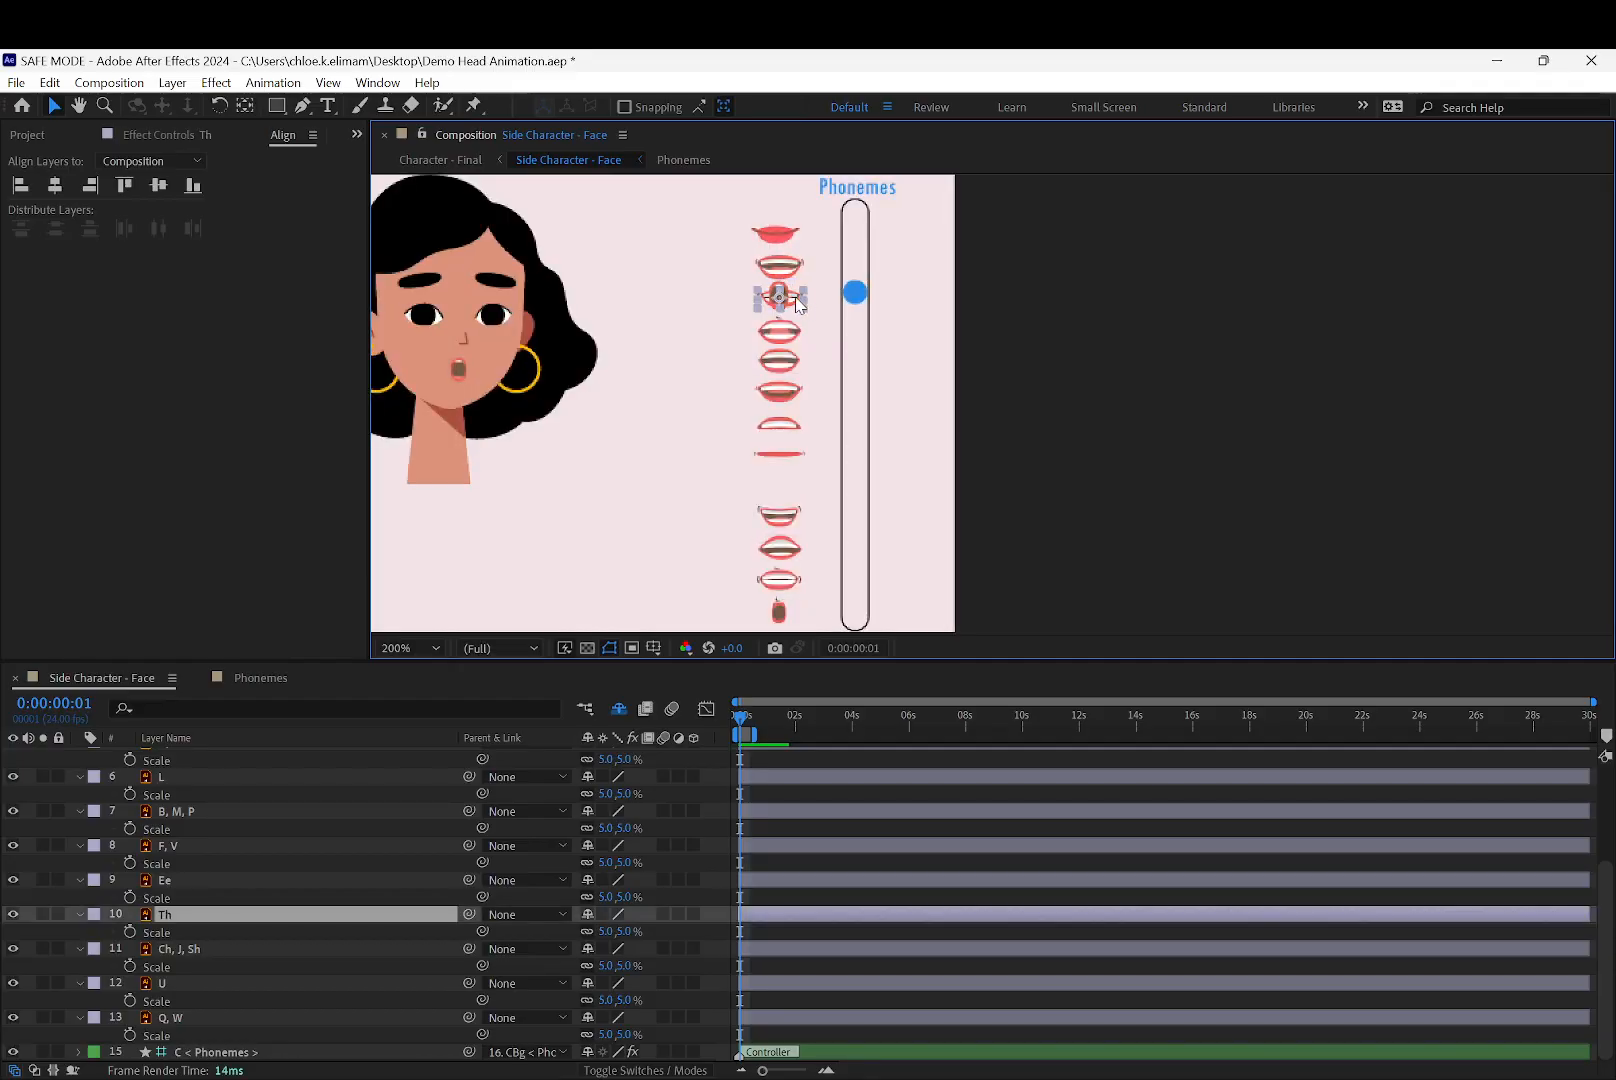
drag(797, 308, 797, 494)
Lower the Phonemes controller to the fourth row, and swap the L mouth there with the C, D, N, S, T, X, Y, Z mouth
drag(850, 292, 855, 324)
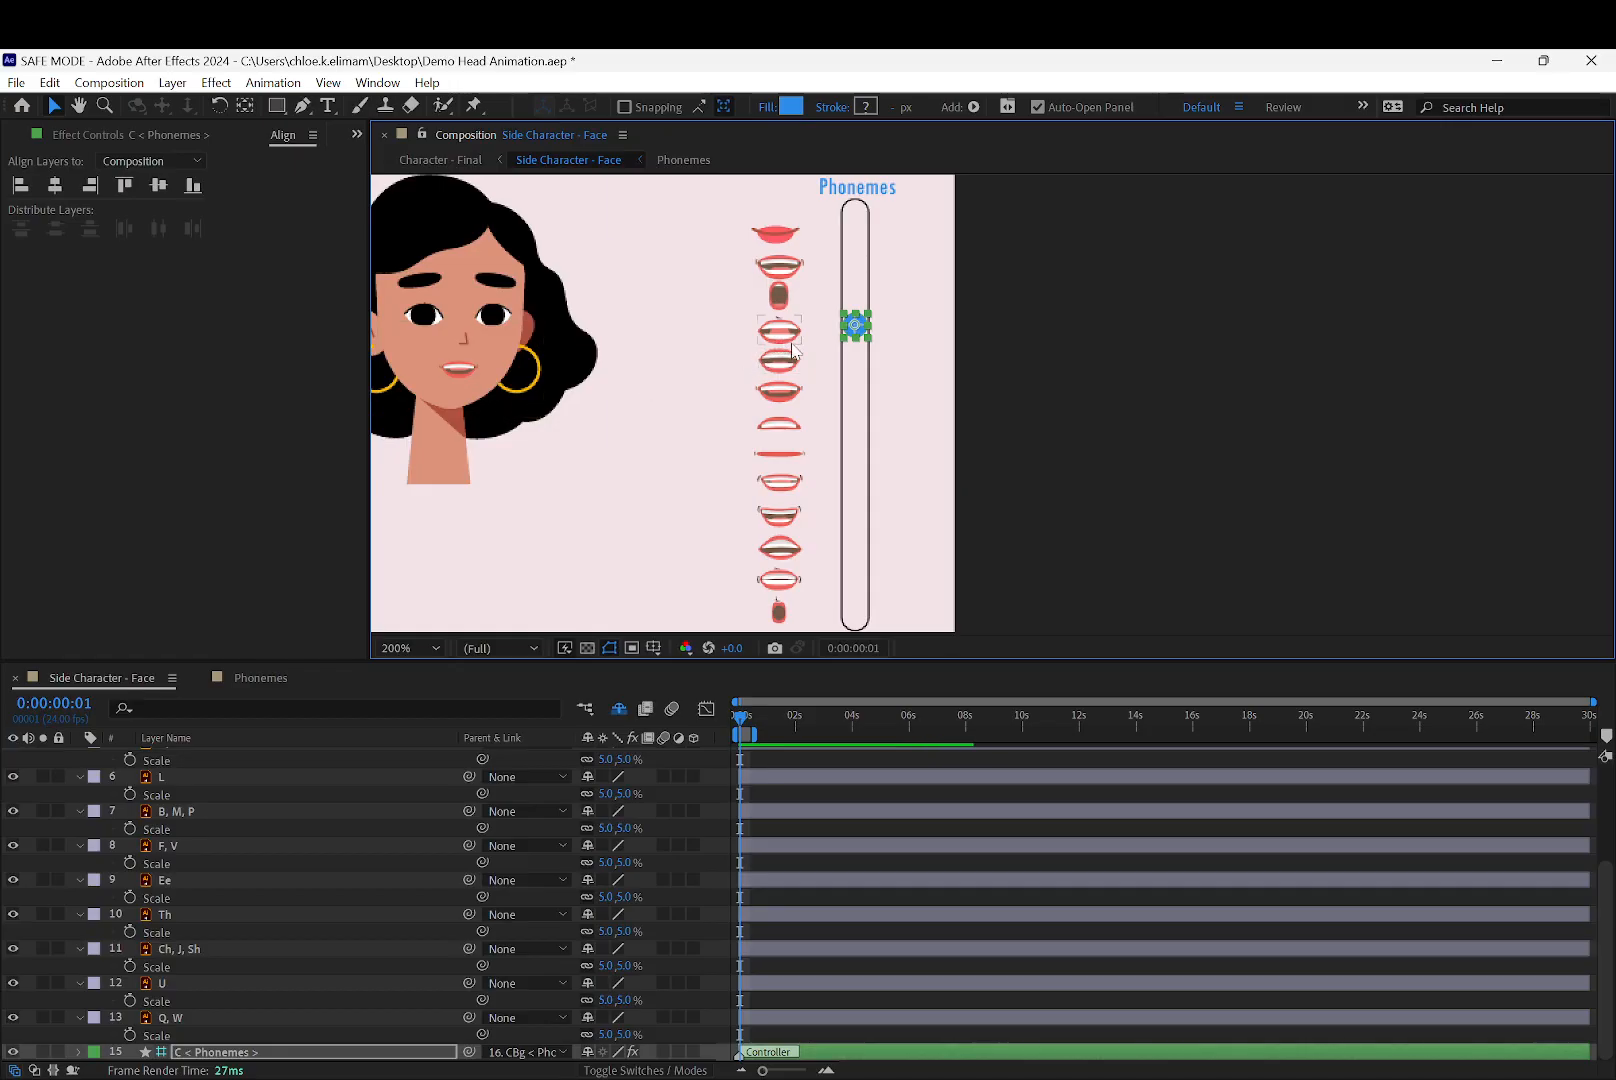
mouse_move(776, 385)
mouse_down()
mouse_move(789, 323)
mouse_move(790, 403)
mouse_up()
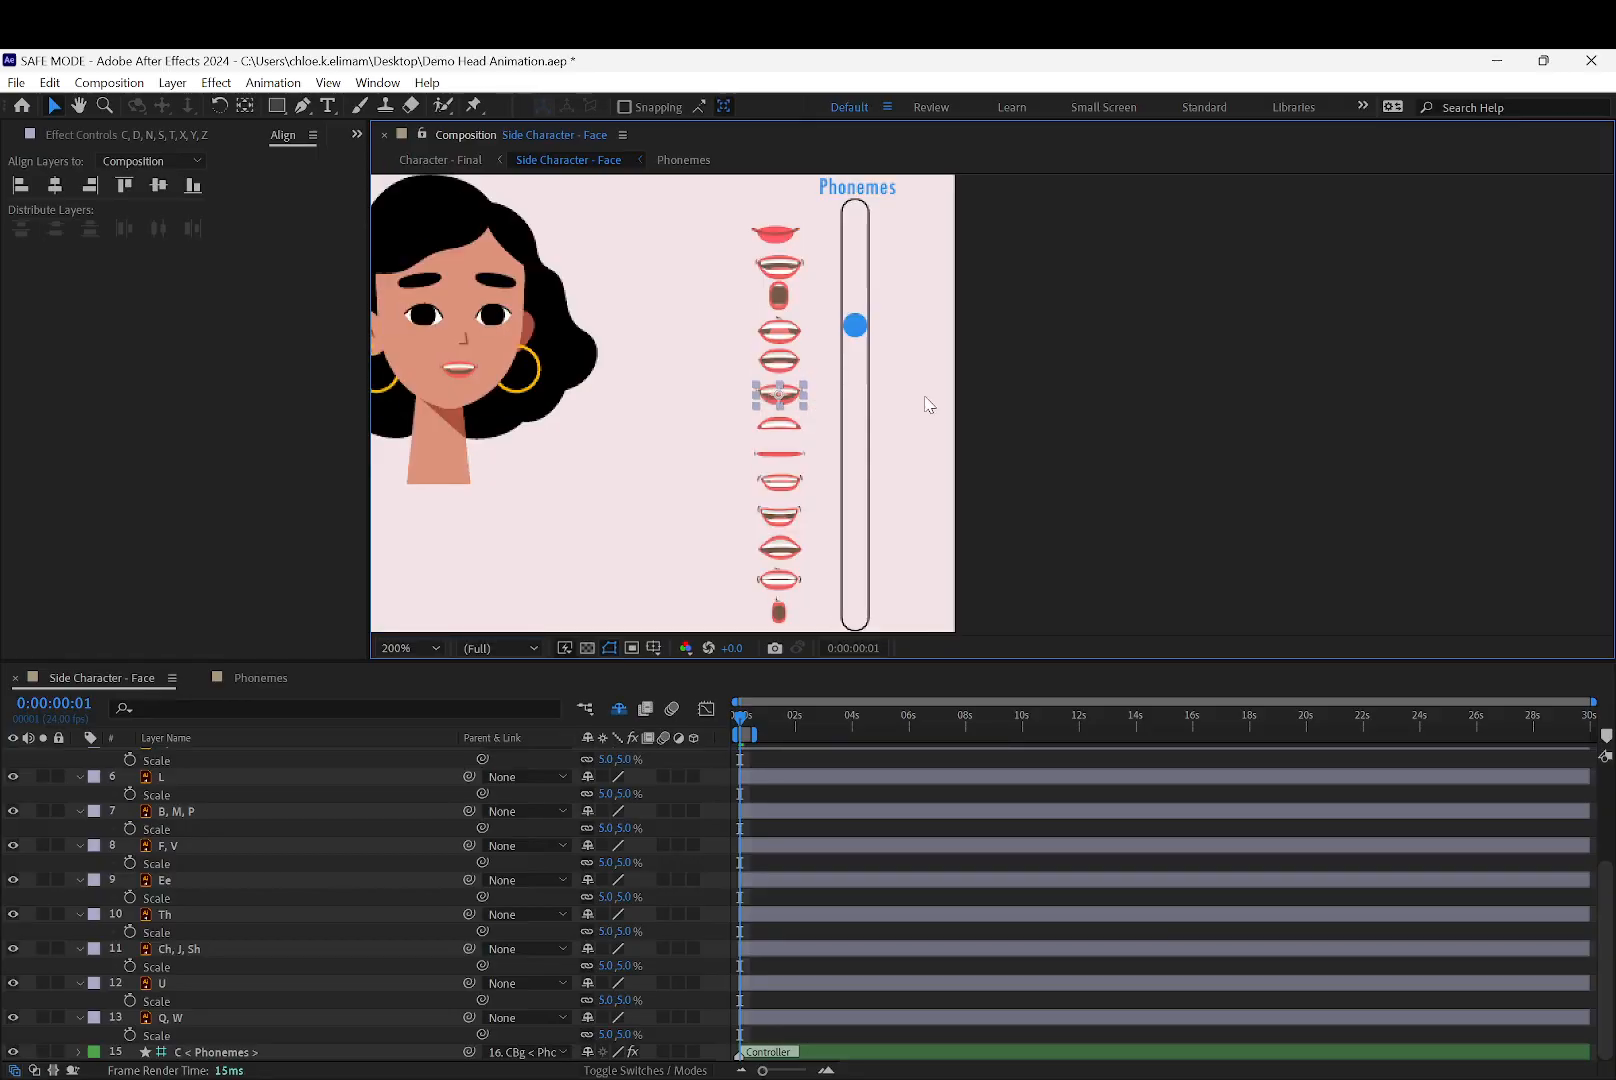
click(760, 335)
drag(760, 335, 692, 334)
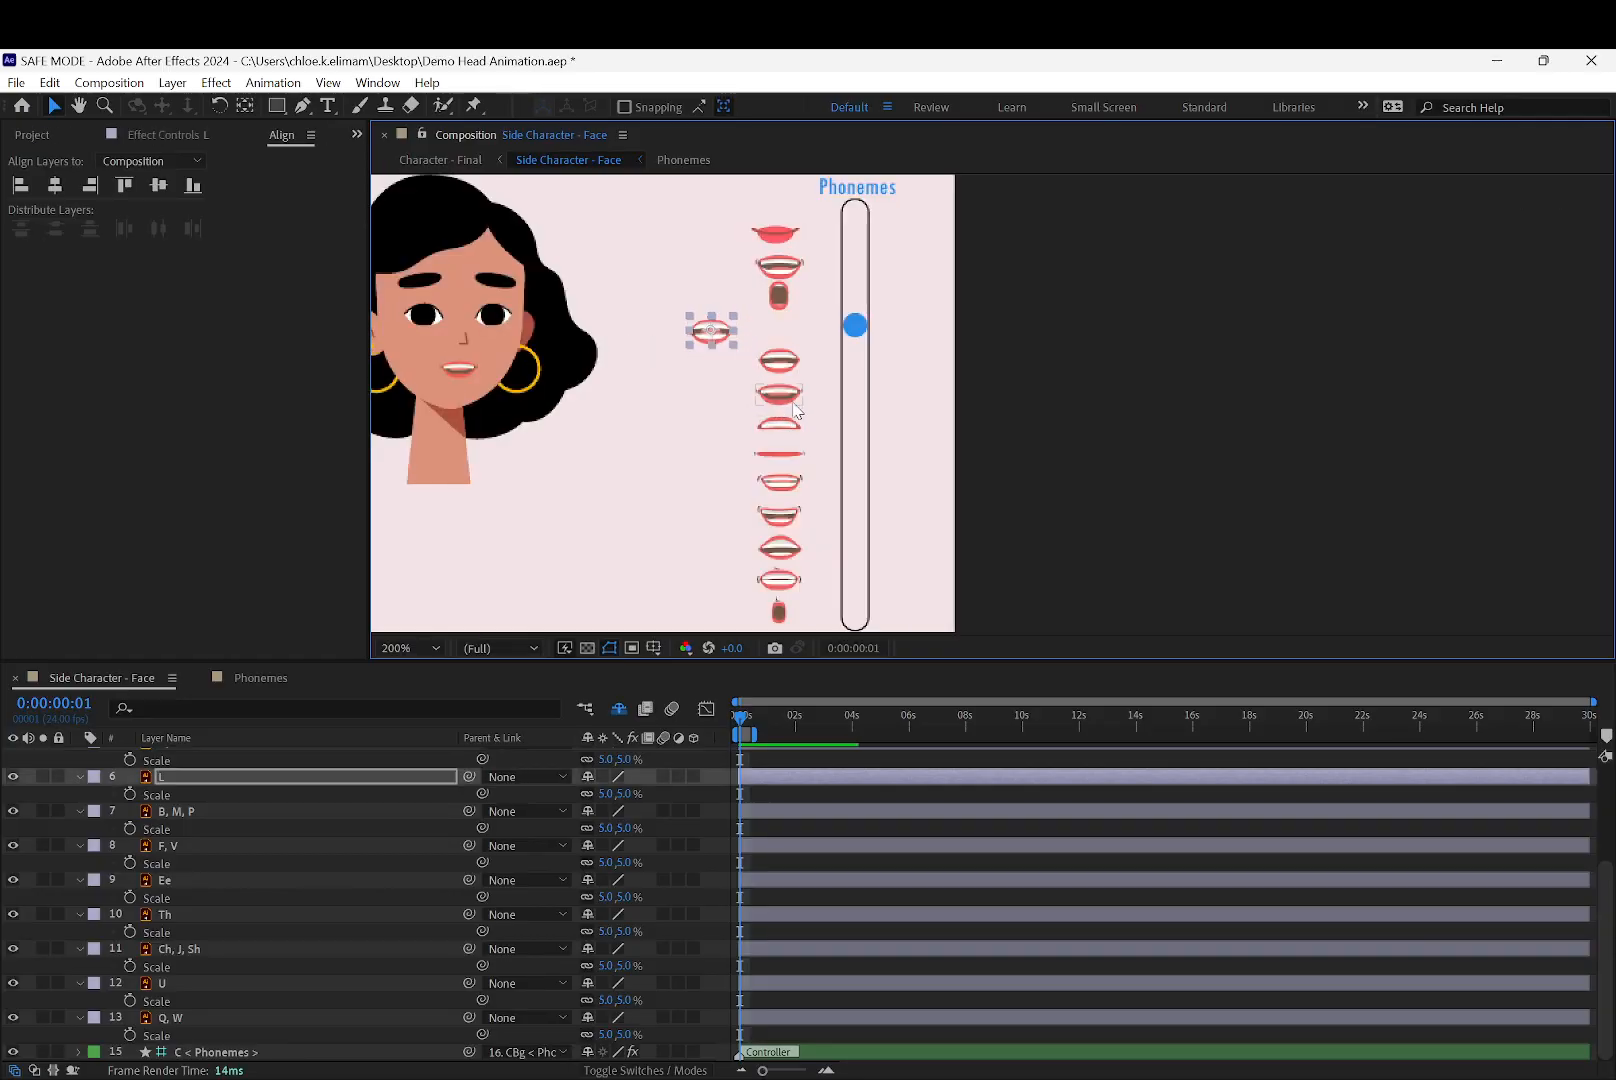
click(788, 353)
drag(788, 353, 781, 391)
click(714, 336)
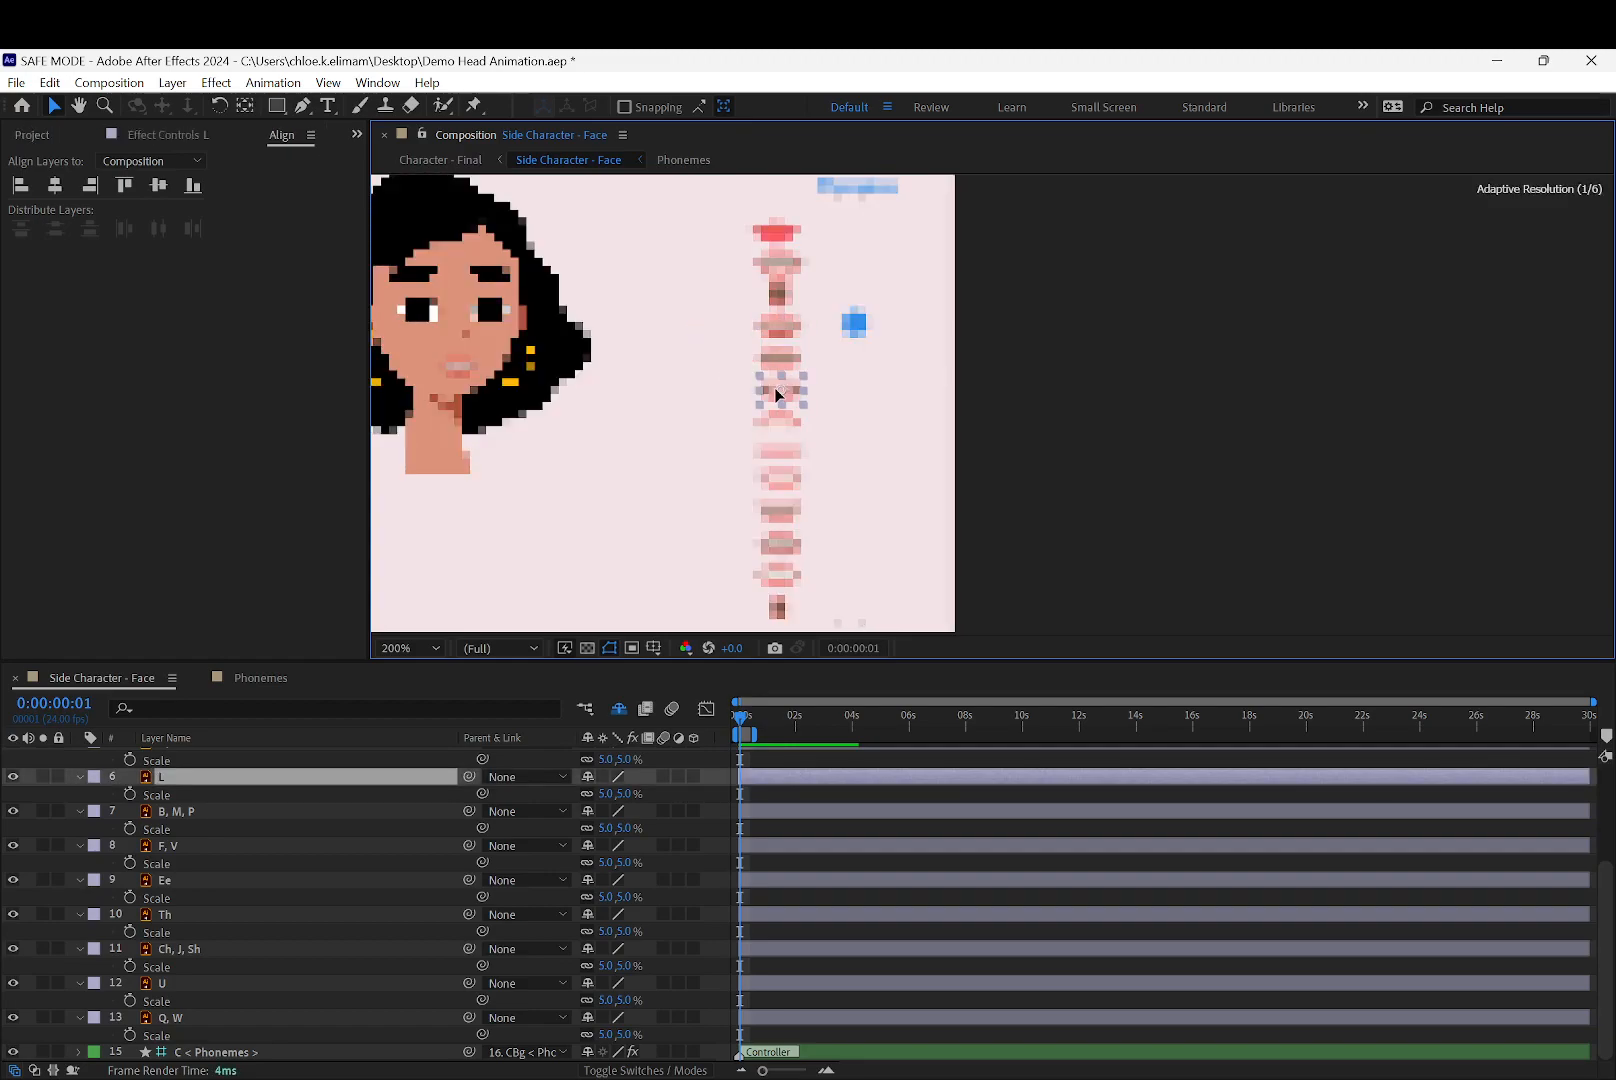
Select the whole column of mouths and center them horizontally relative to the selection instead of the composition
drag(721, 222, 806, 602)
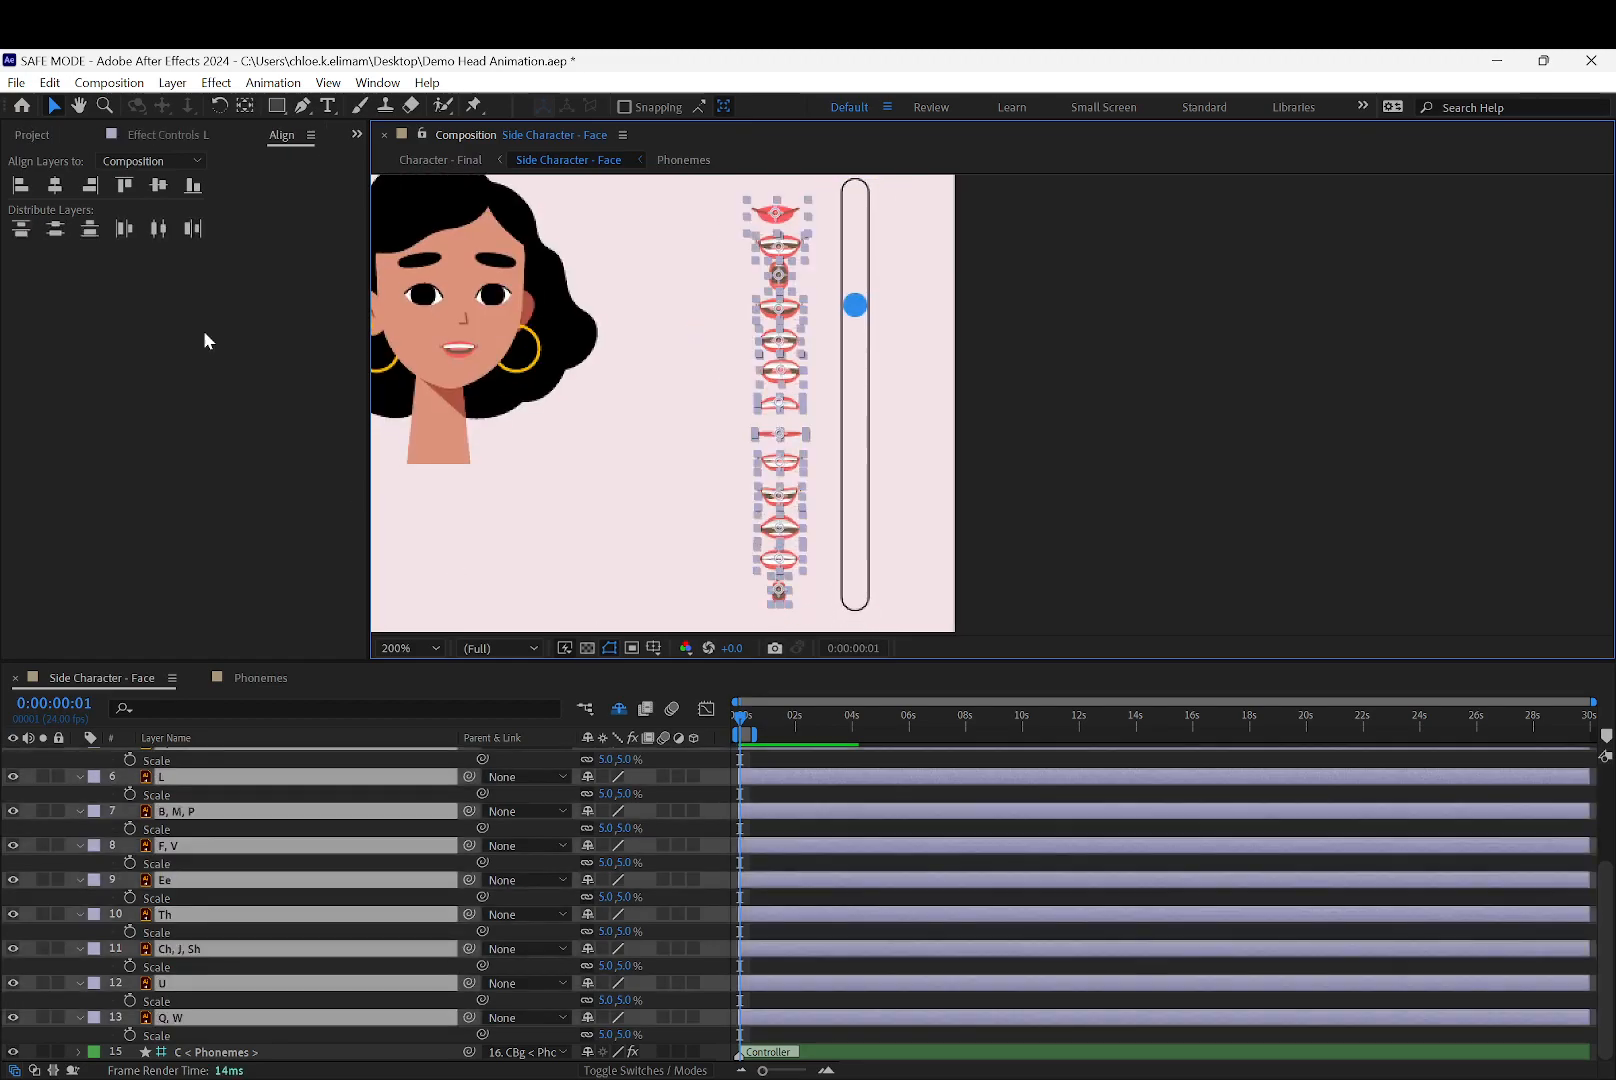
click(55, 185)
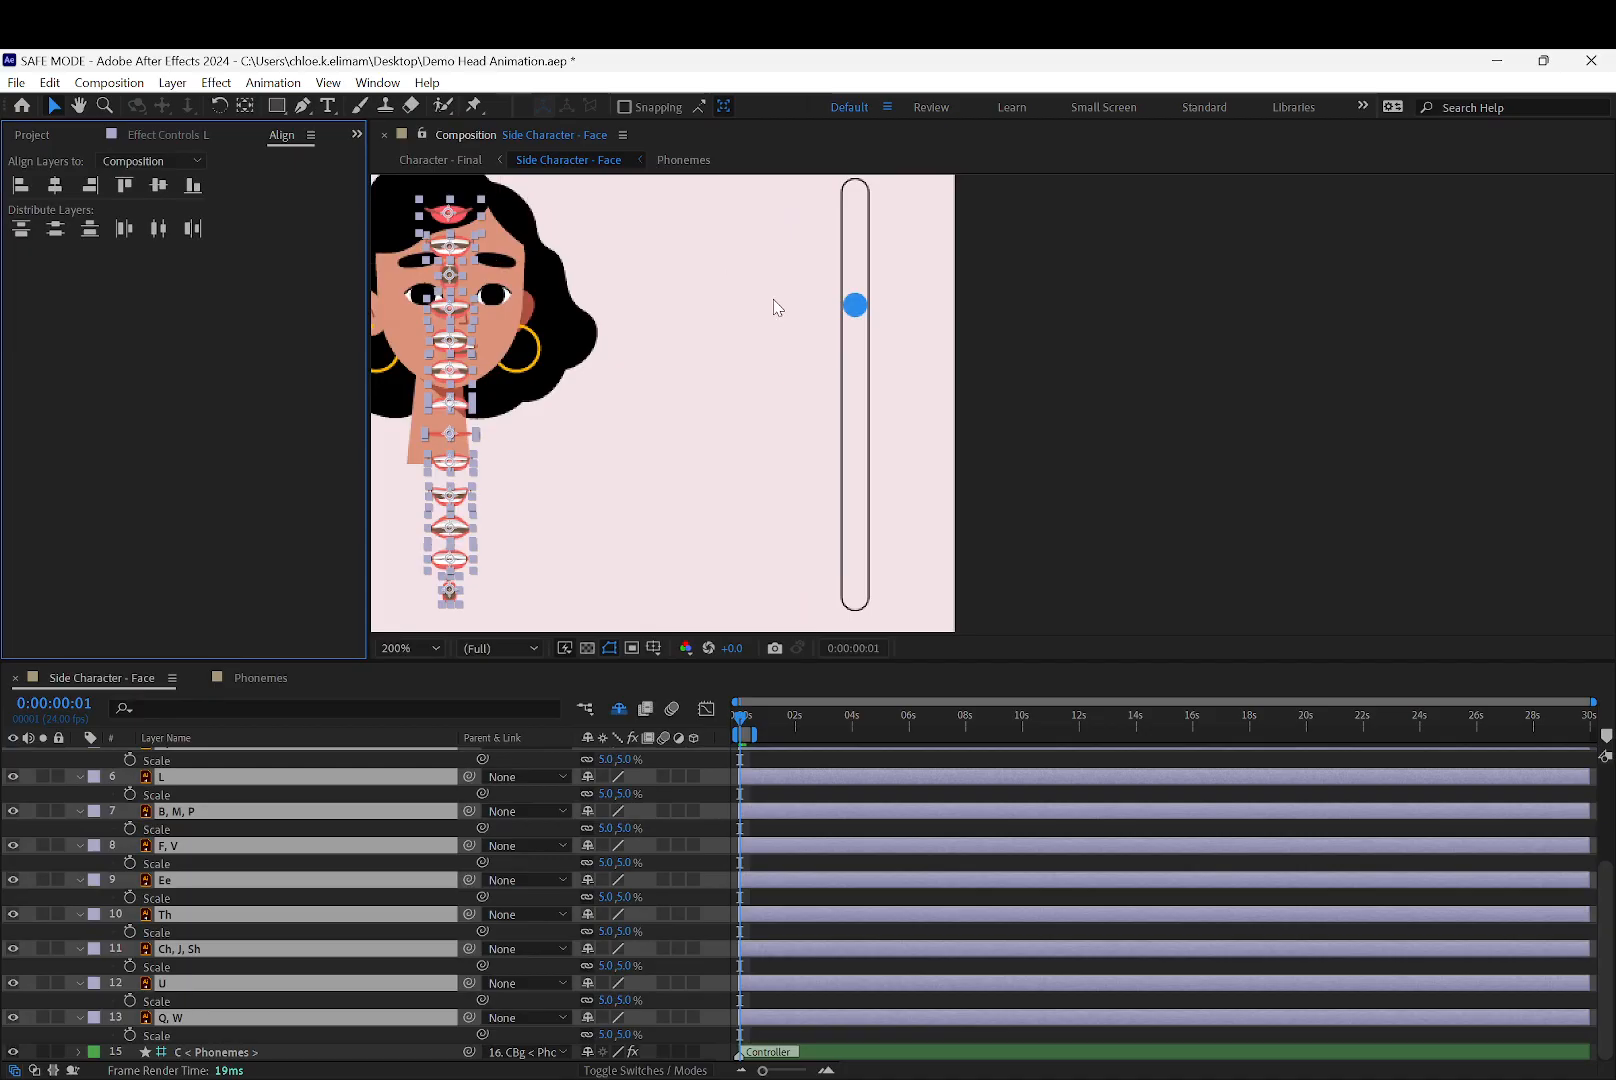
key(ctrl+z)
click(189, 160)
click(140, 181)
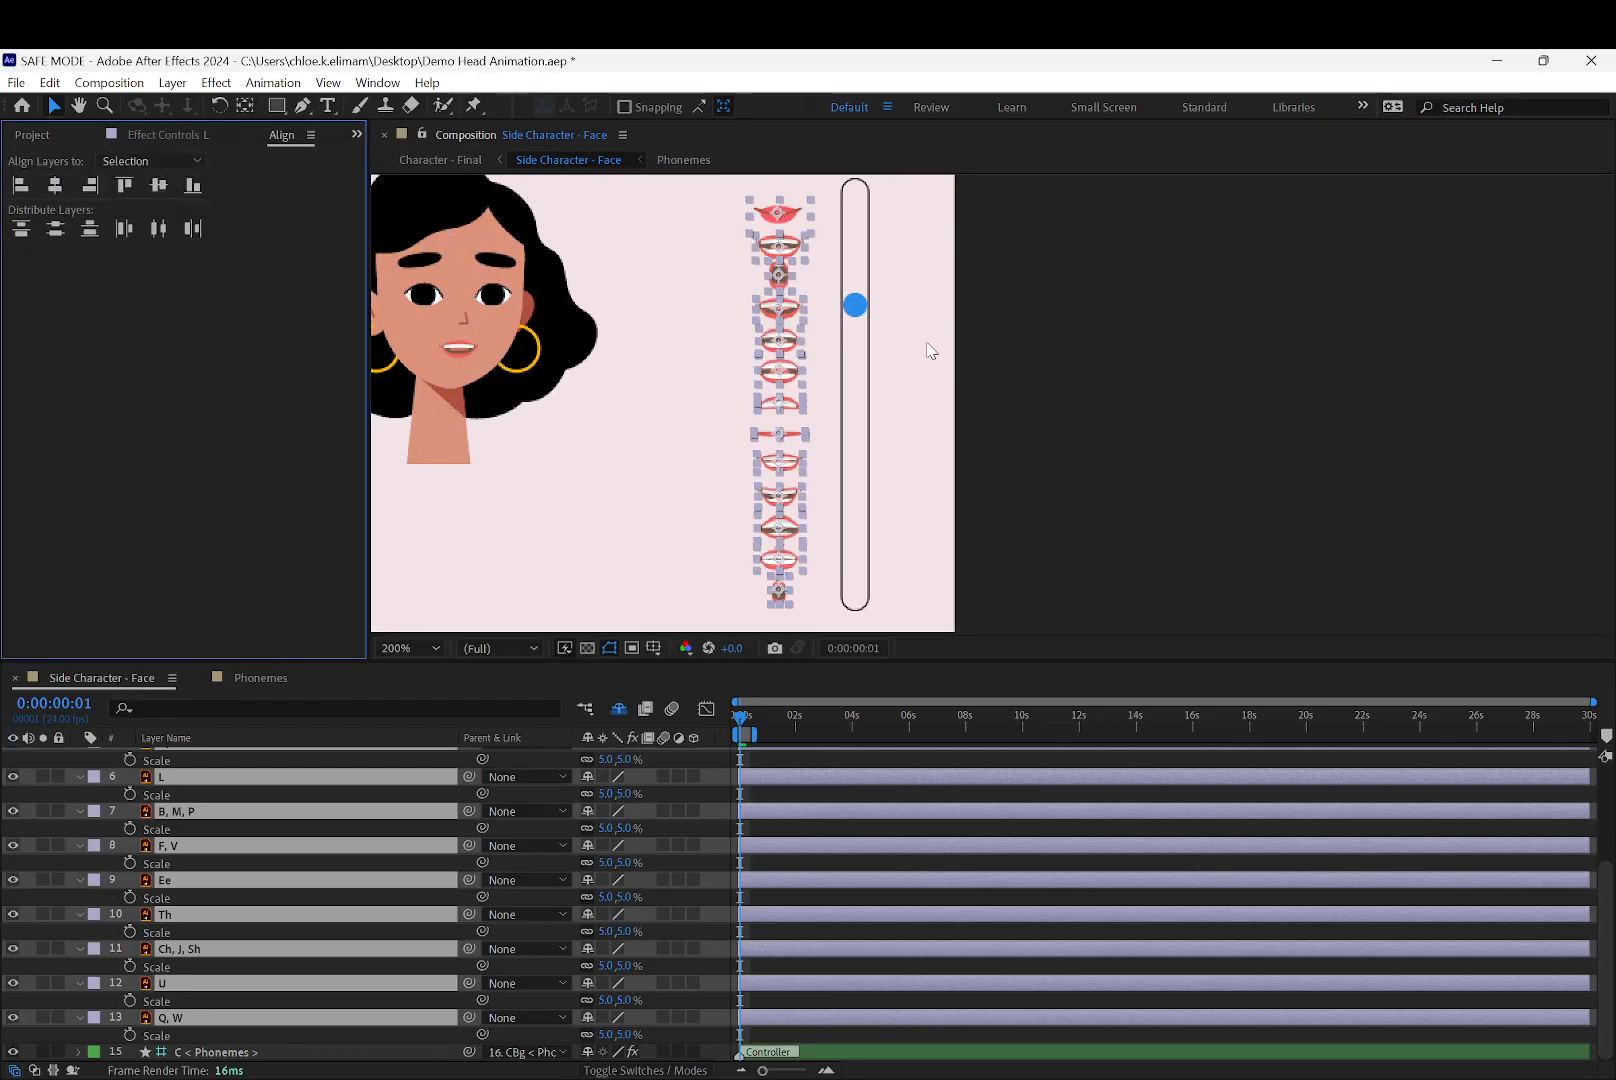
click(696, 500)
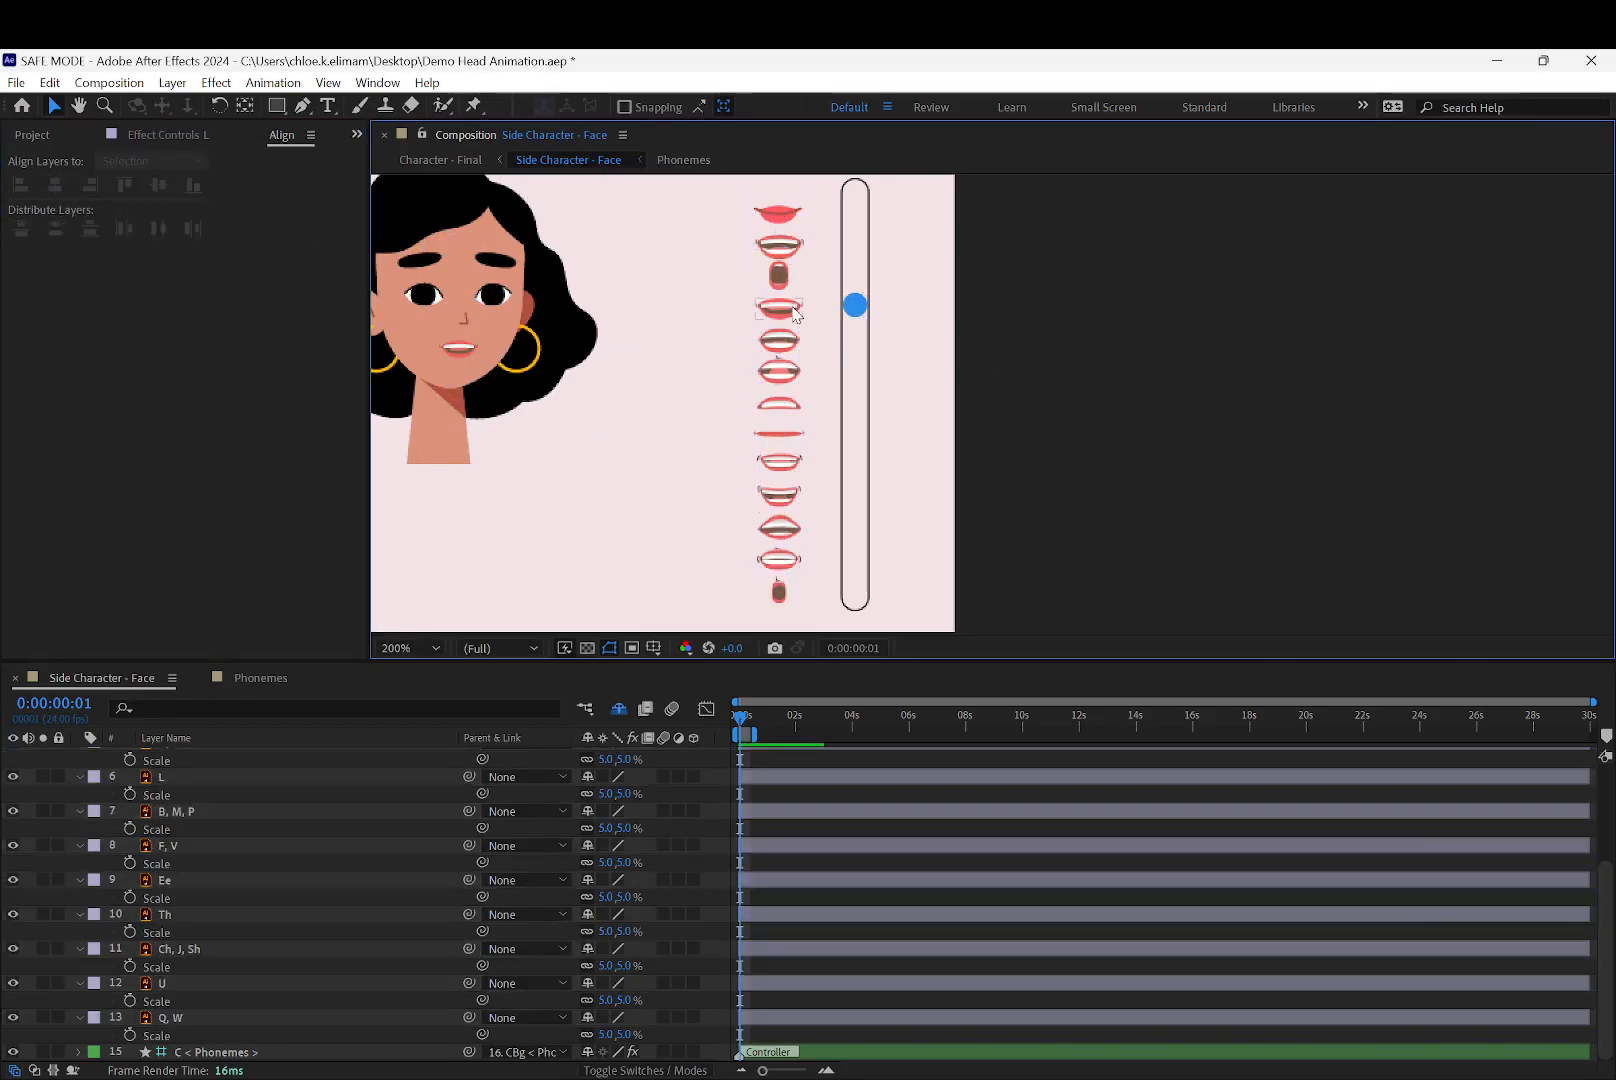
Lower the Phonemes controller to the G, K position and align the G, K mouth's vertical center with it
drag(852, 306, 853, 328)
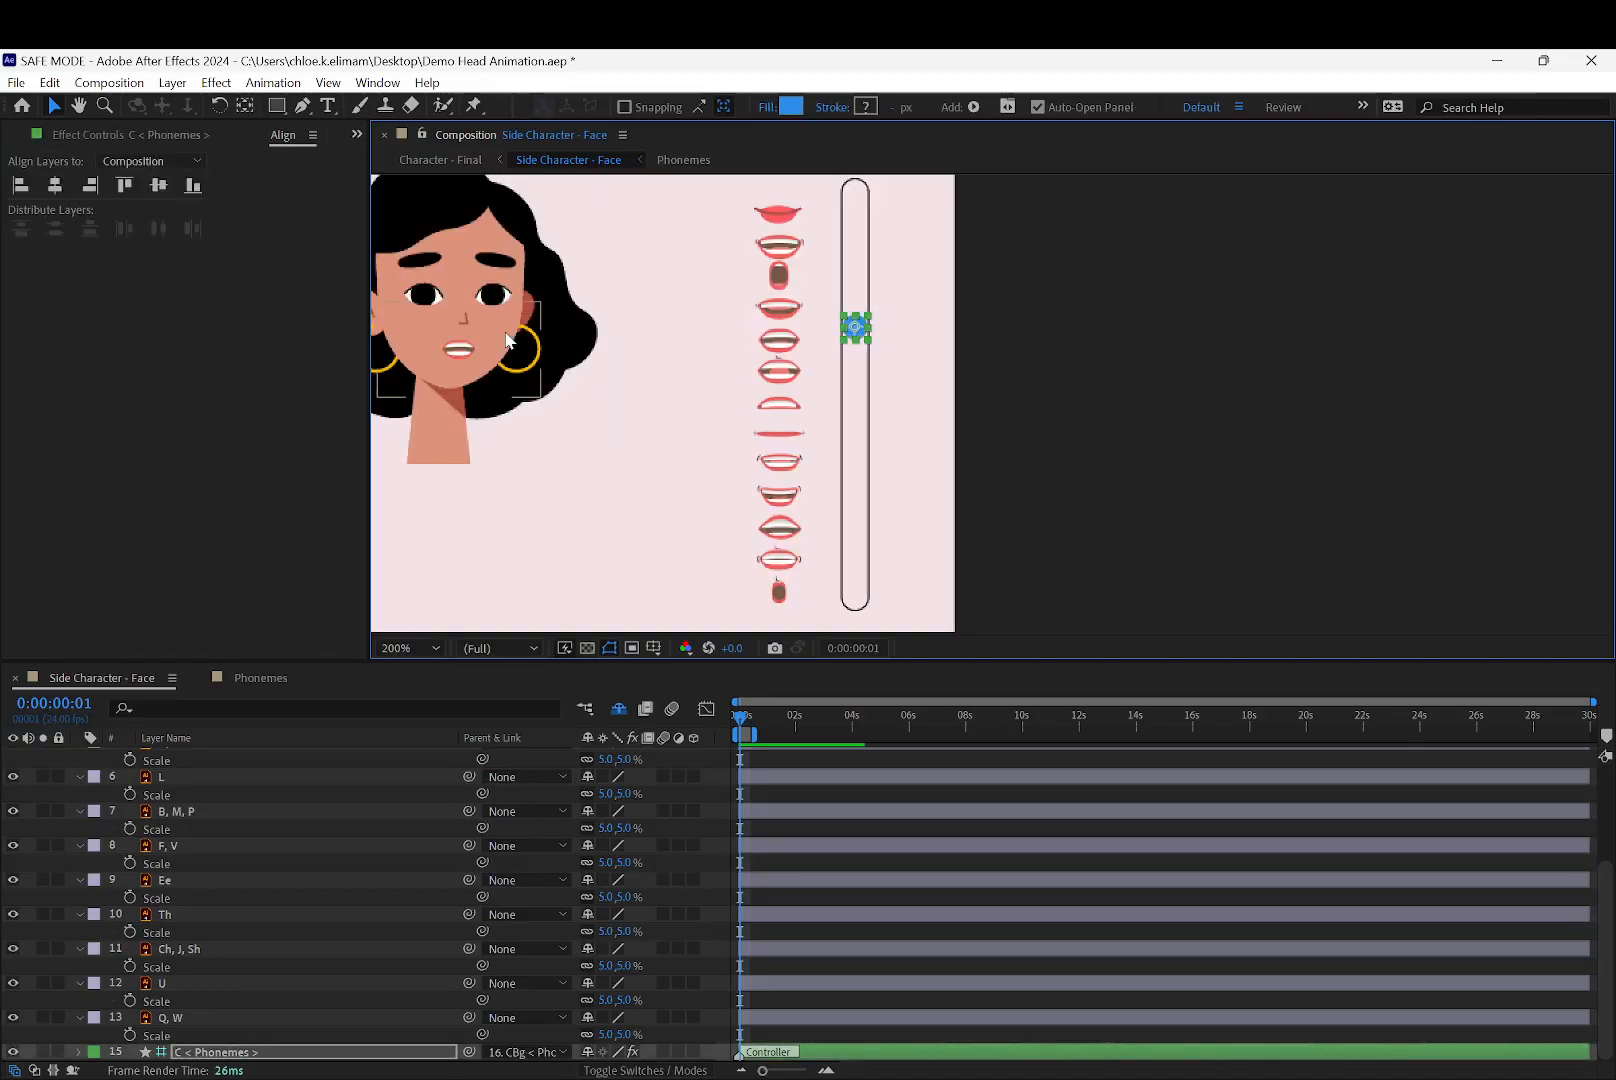
click(778, 330)
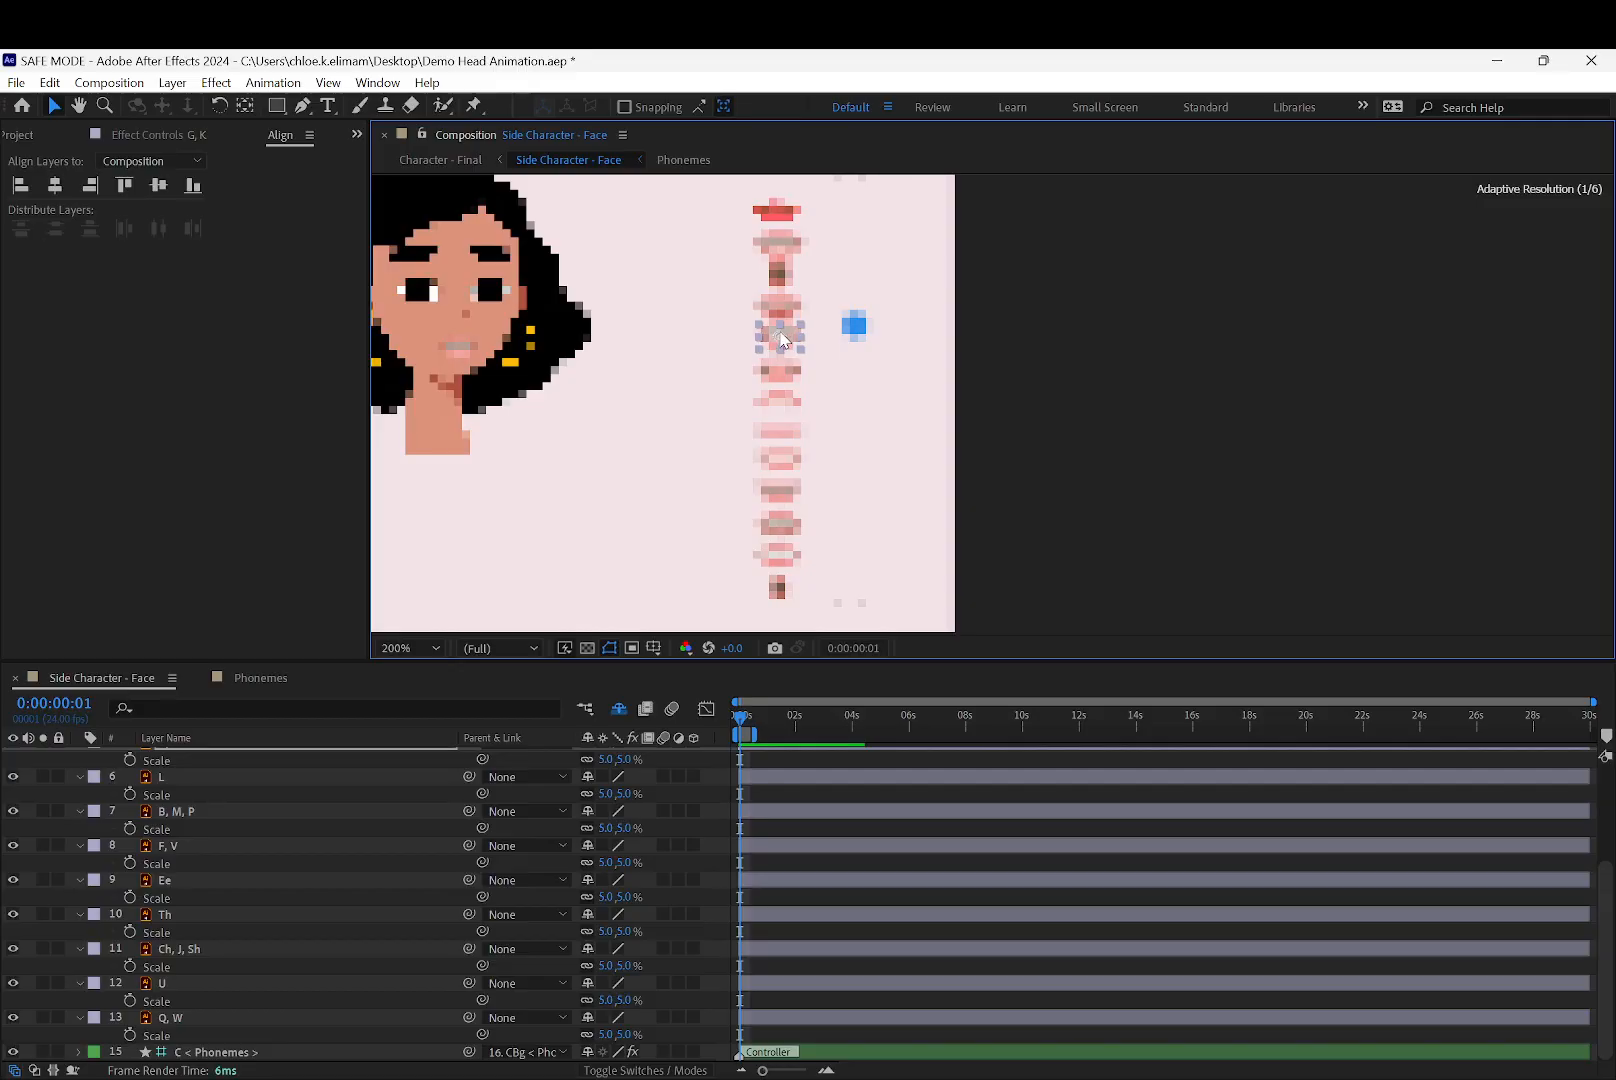
shift+click(854, 326)
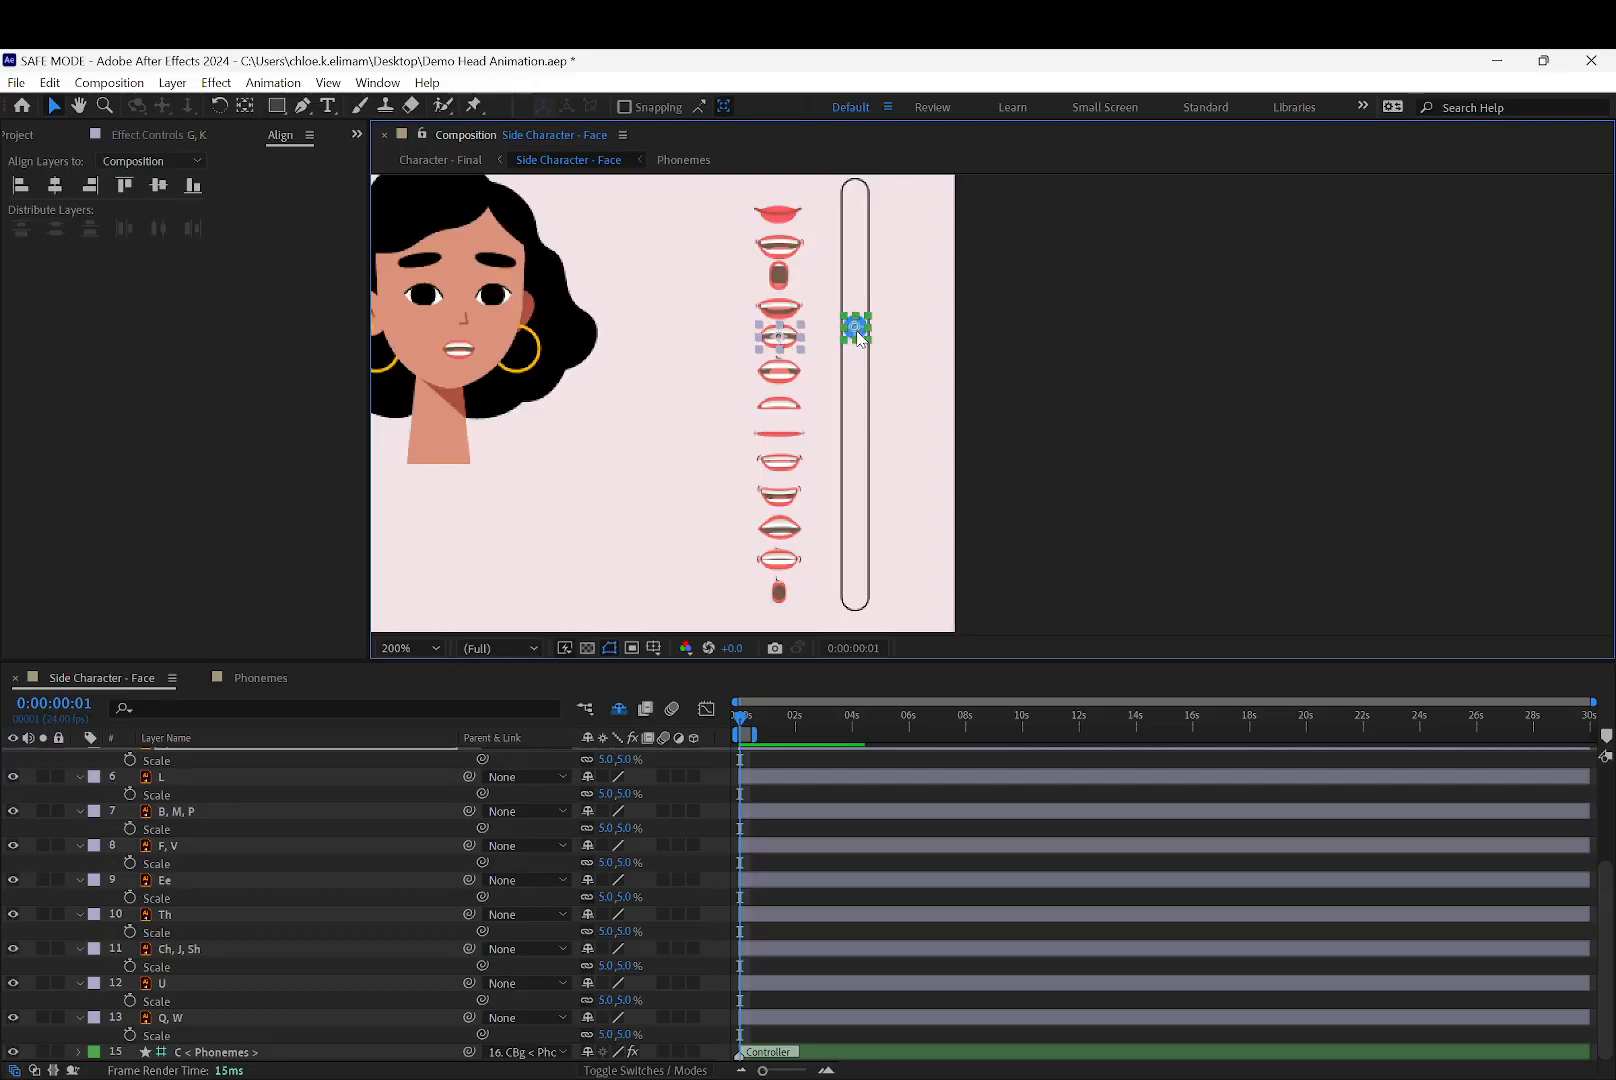
click(160, 186)
double_click(779, 330)
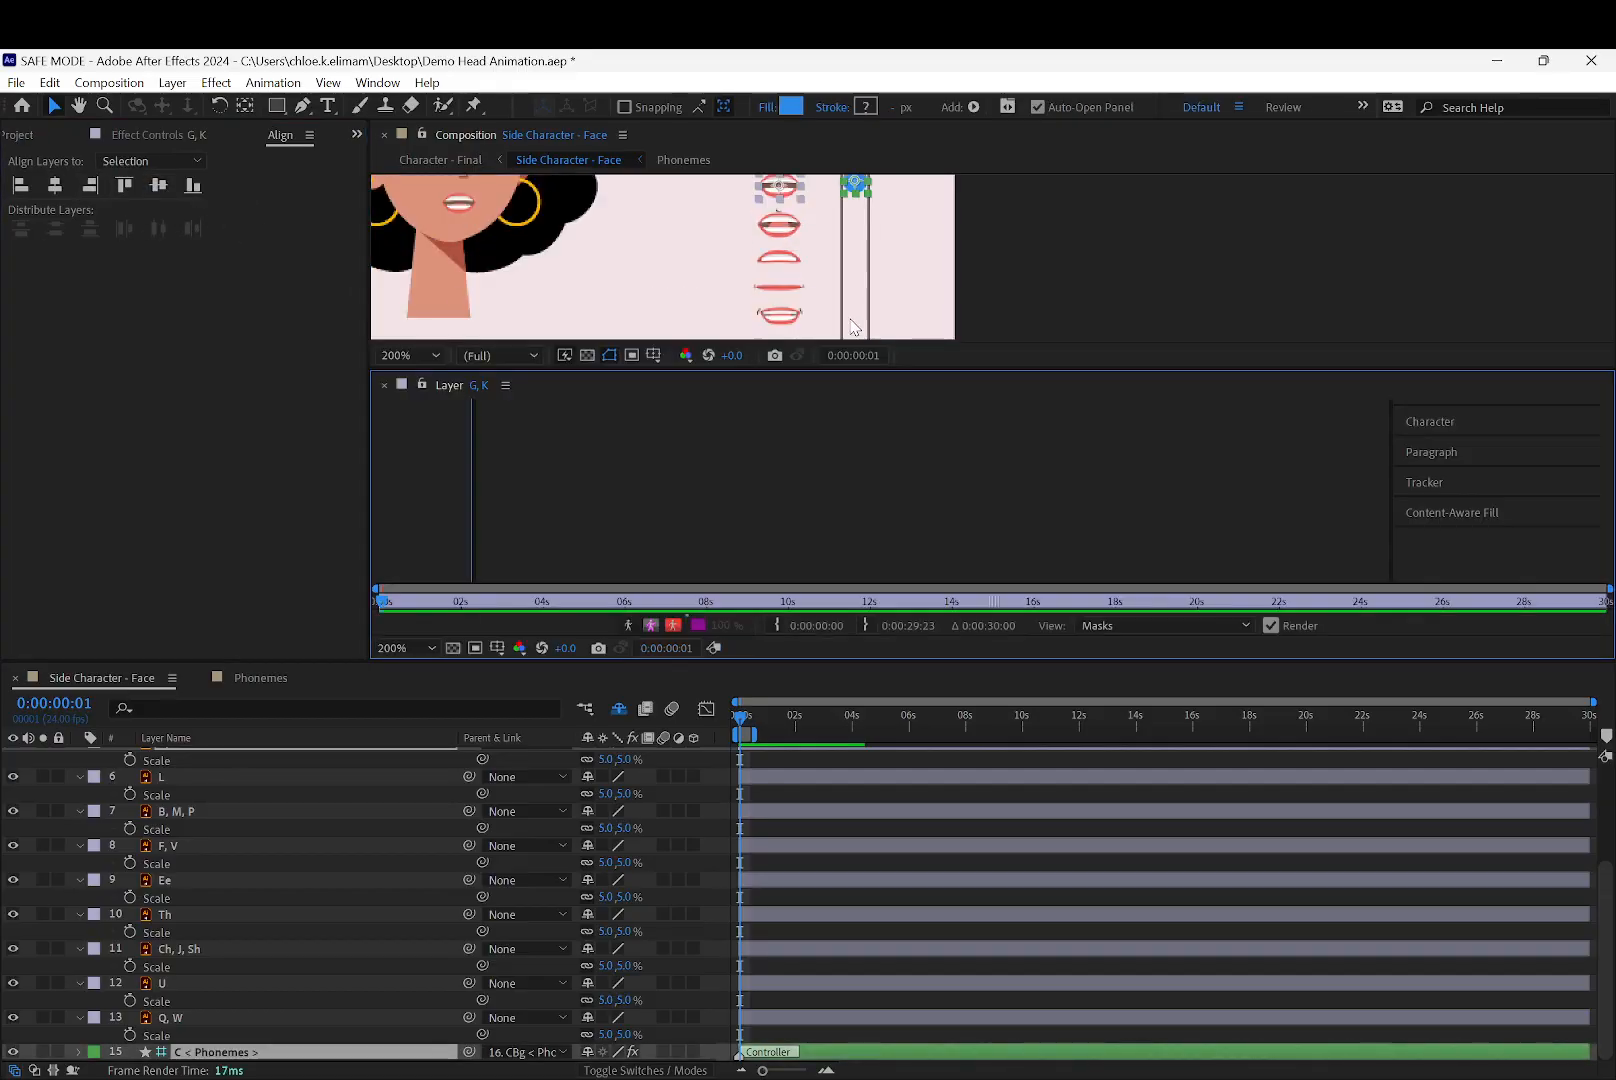
click(381, 384)
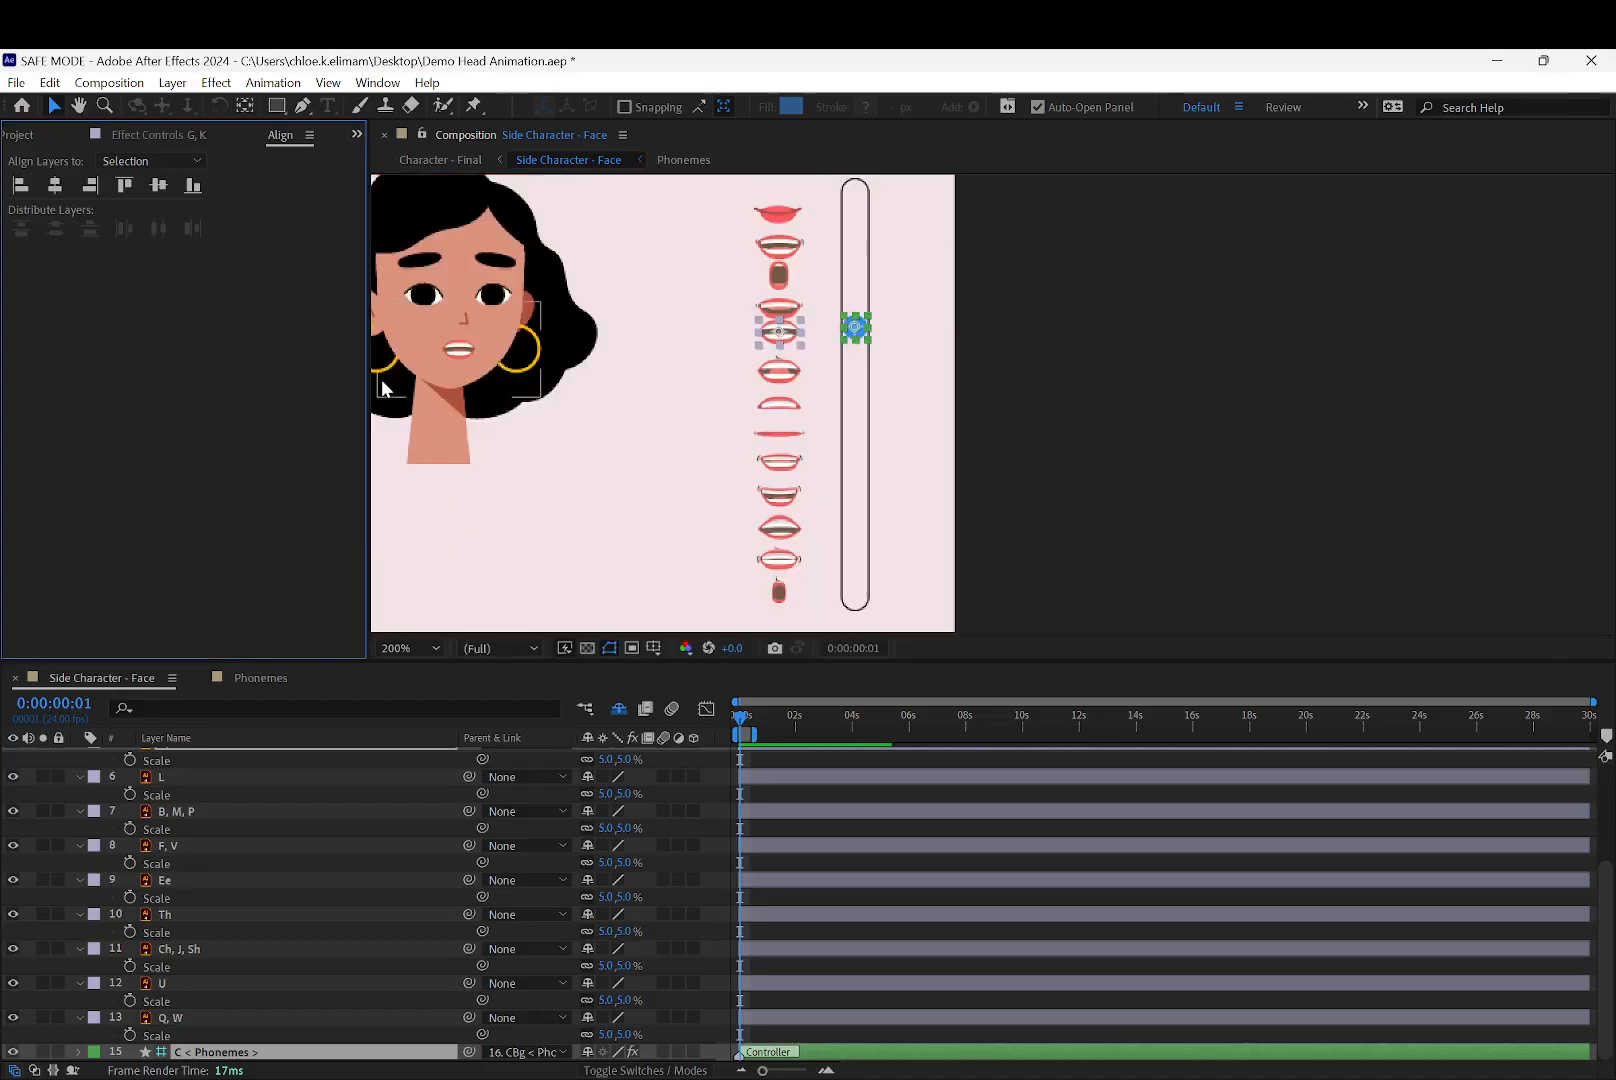
Raise the Phonemes controller to the C, D, N, S, T, X, Y, Z position and align that mouth's vertical center with it
drag(855, 325, 855, 301)
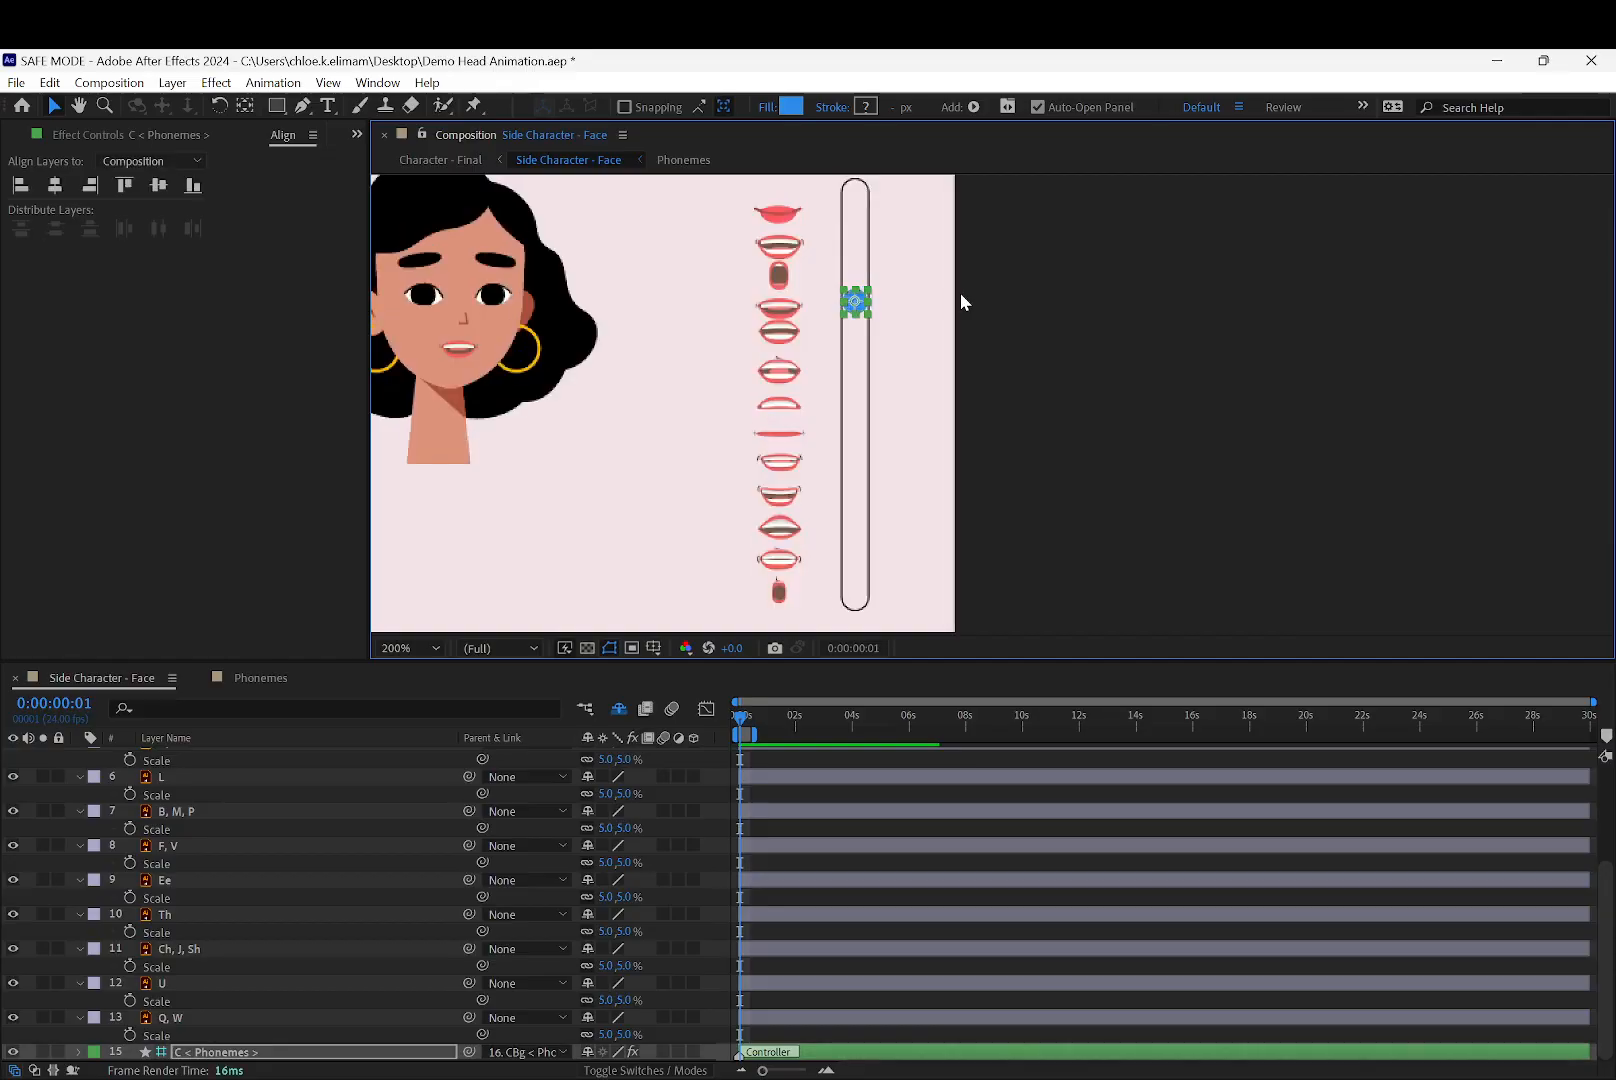
click(960, 293)
click(790, 305)
shift+click(855, 301)
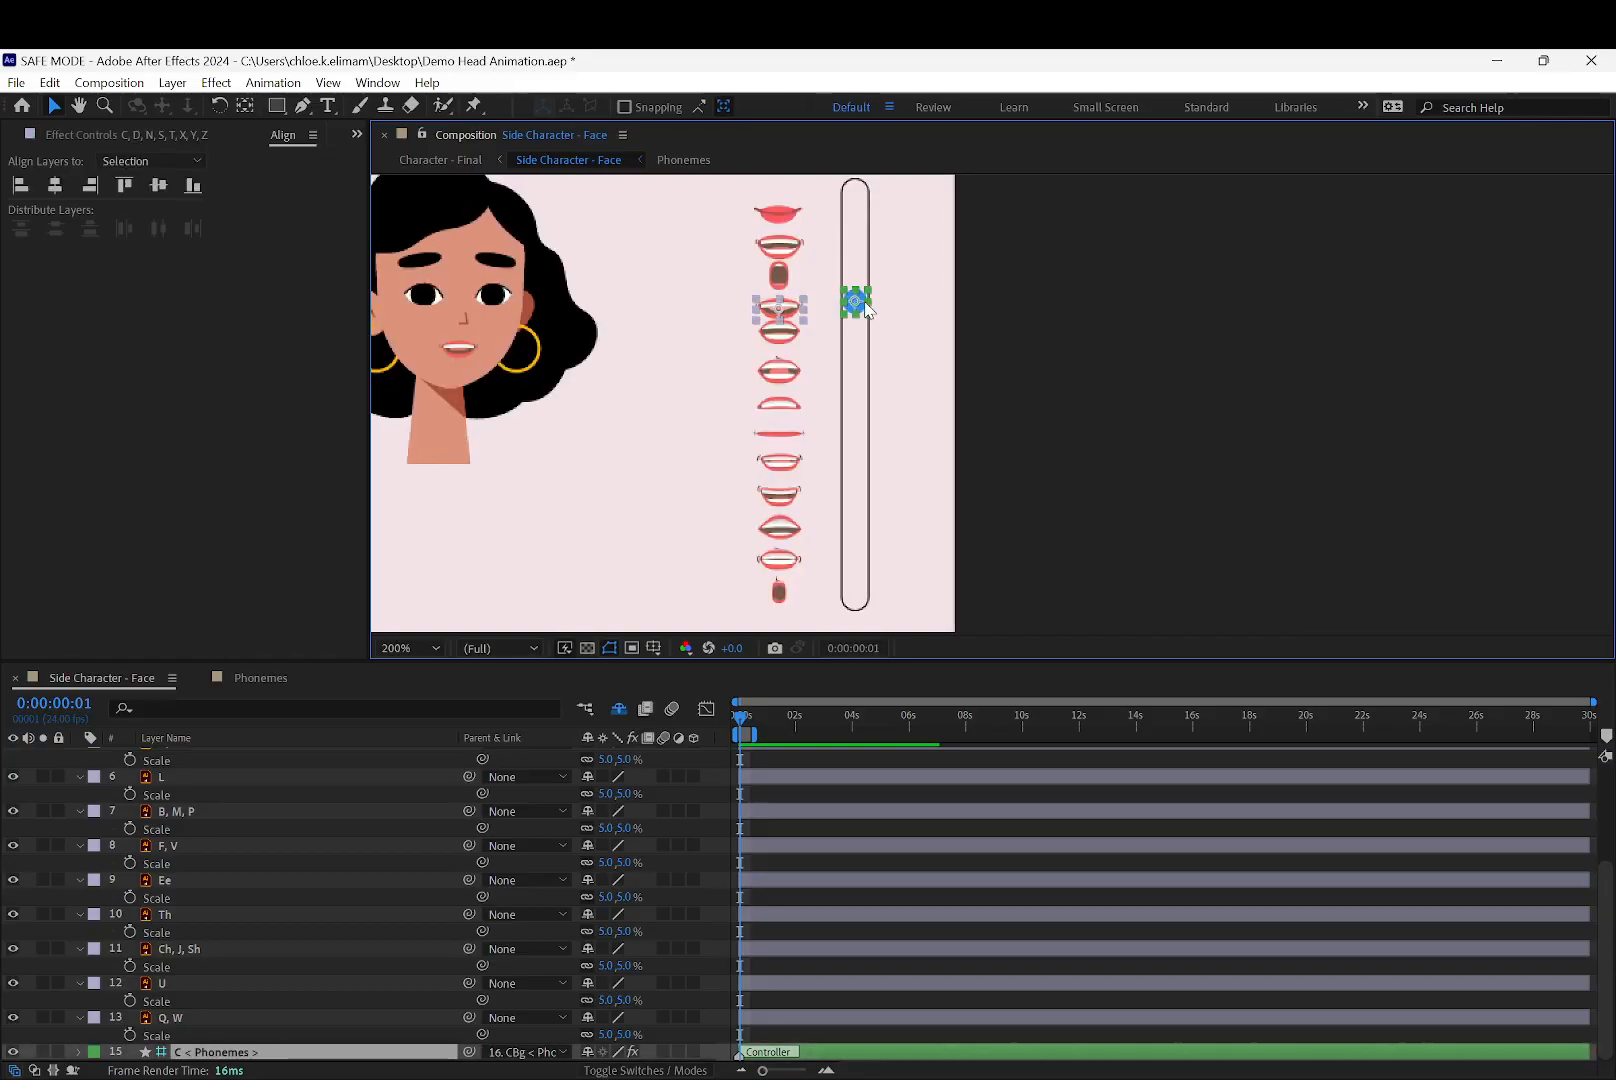
click(158, 185)
click(855, 302)
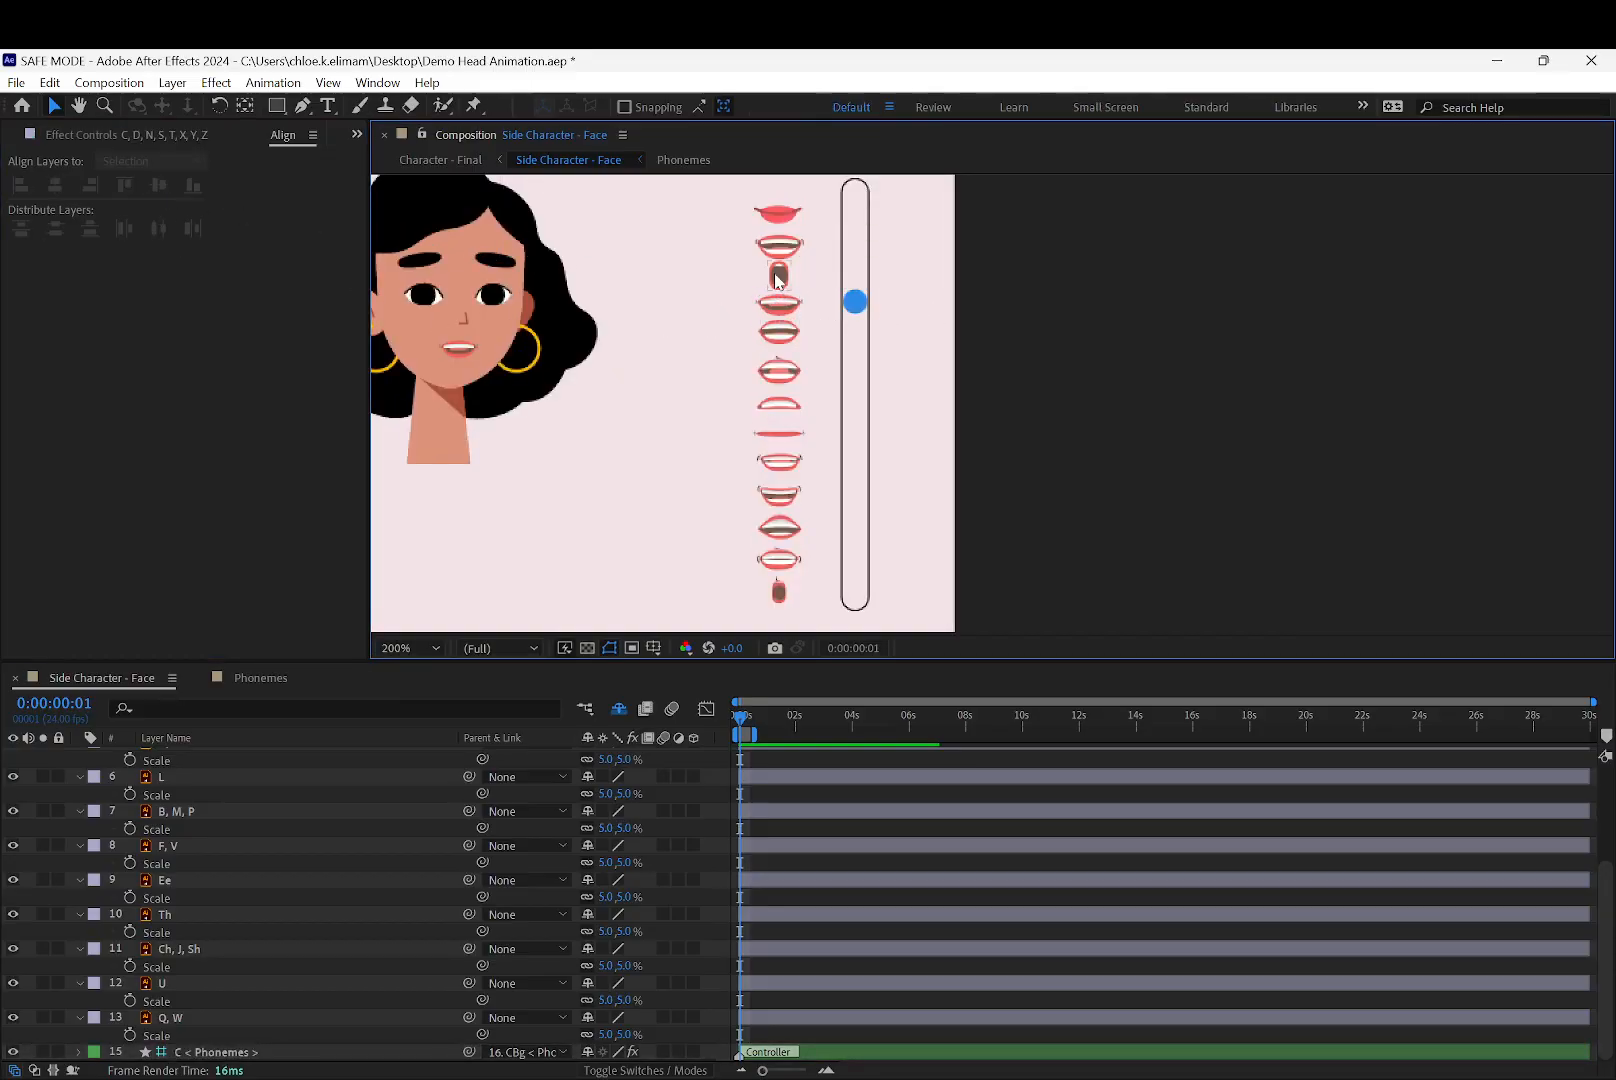
Raise the Phonemes controller to the O position and align the O mouth's vertical center with it
drag(854, 303, 853, 276)
shift+click(785, 281)
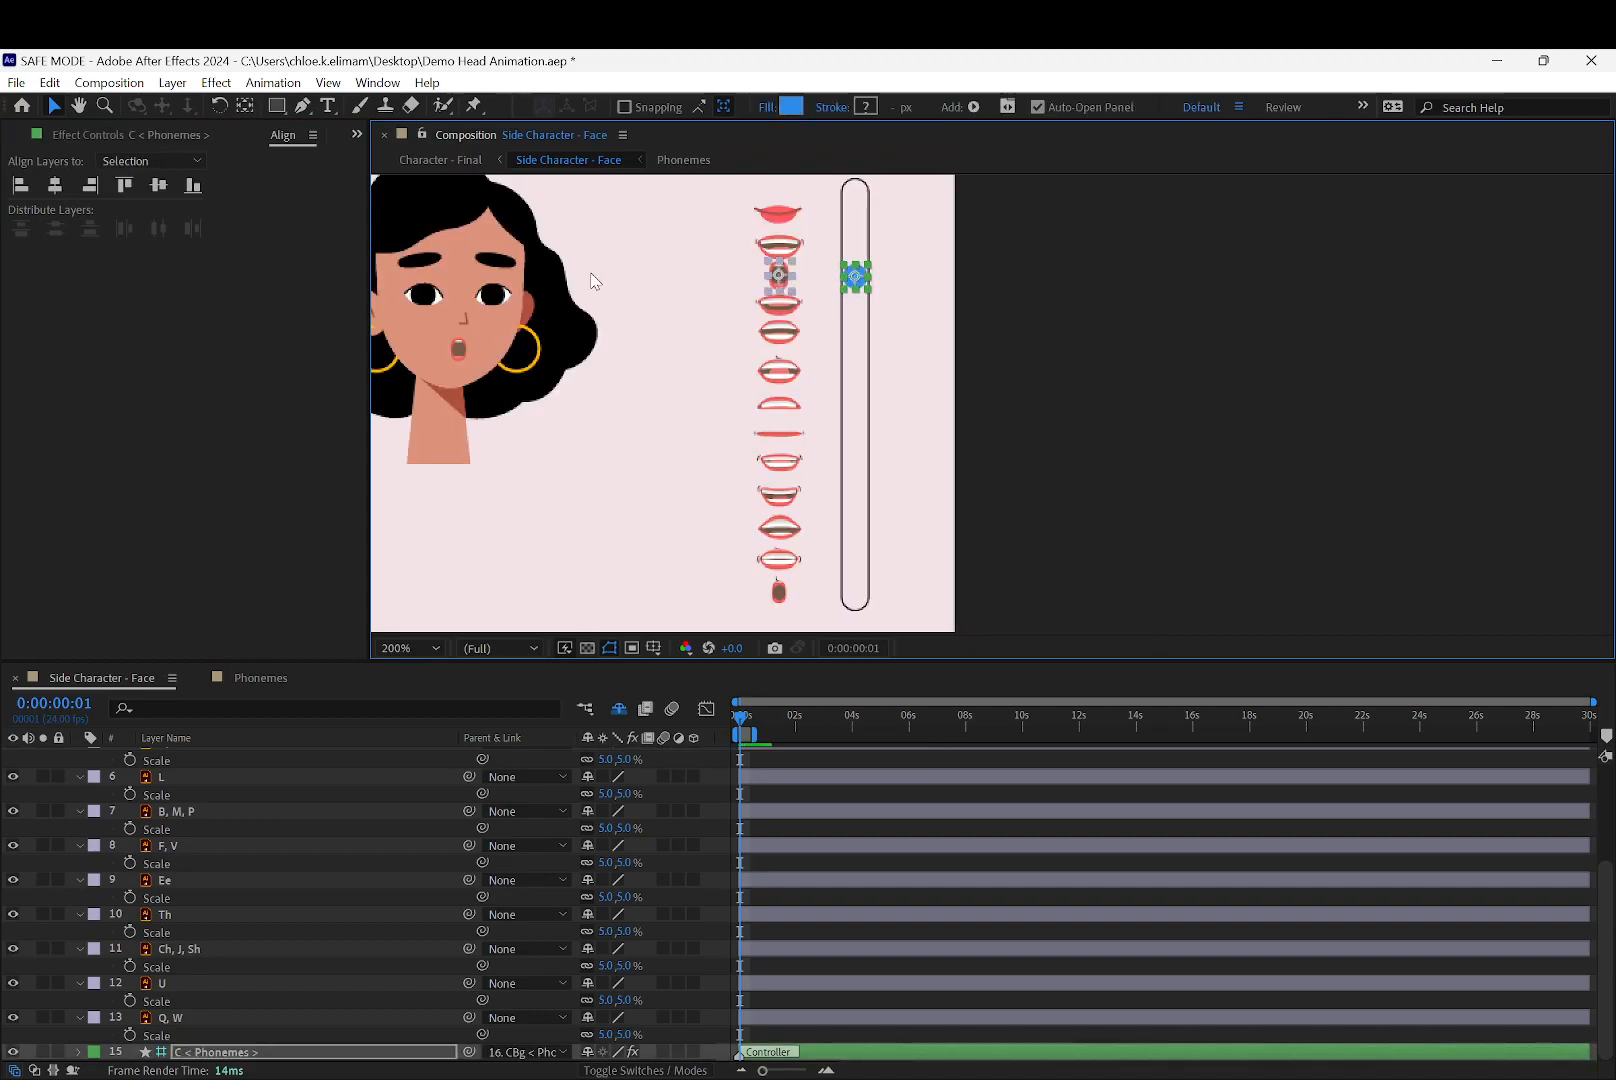
click(855, 276)
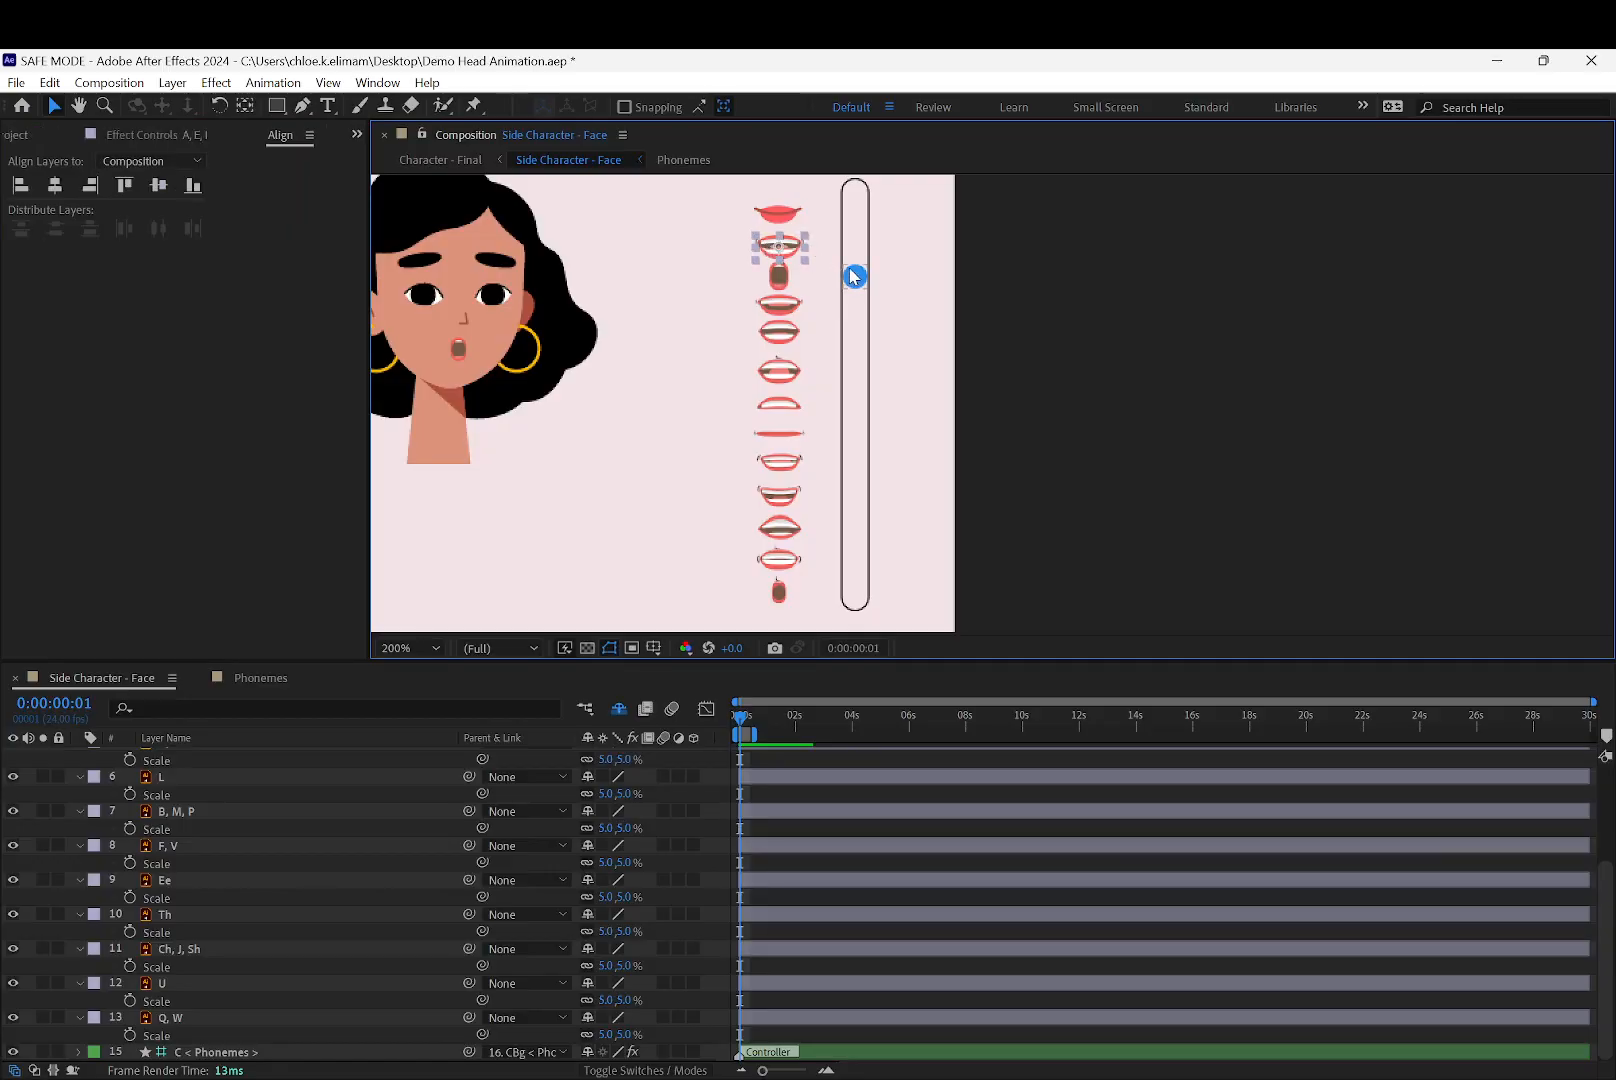
Raise the Phonemes controller to the A, E, I position and align the A, E, I mouth's vertical center with it
drag(855, 270, 853, 250)
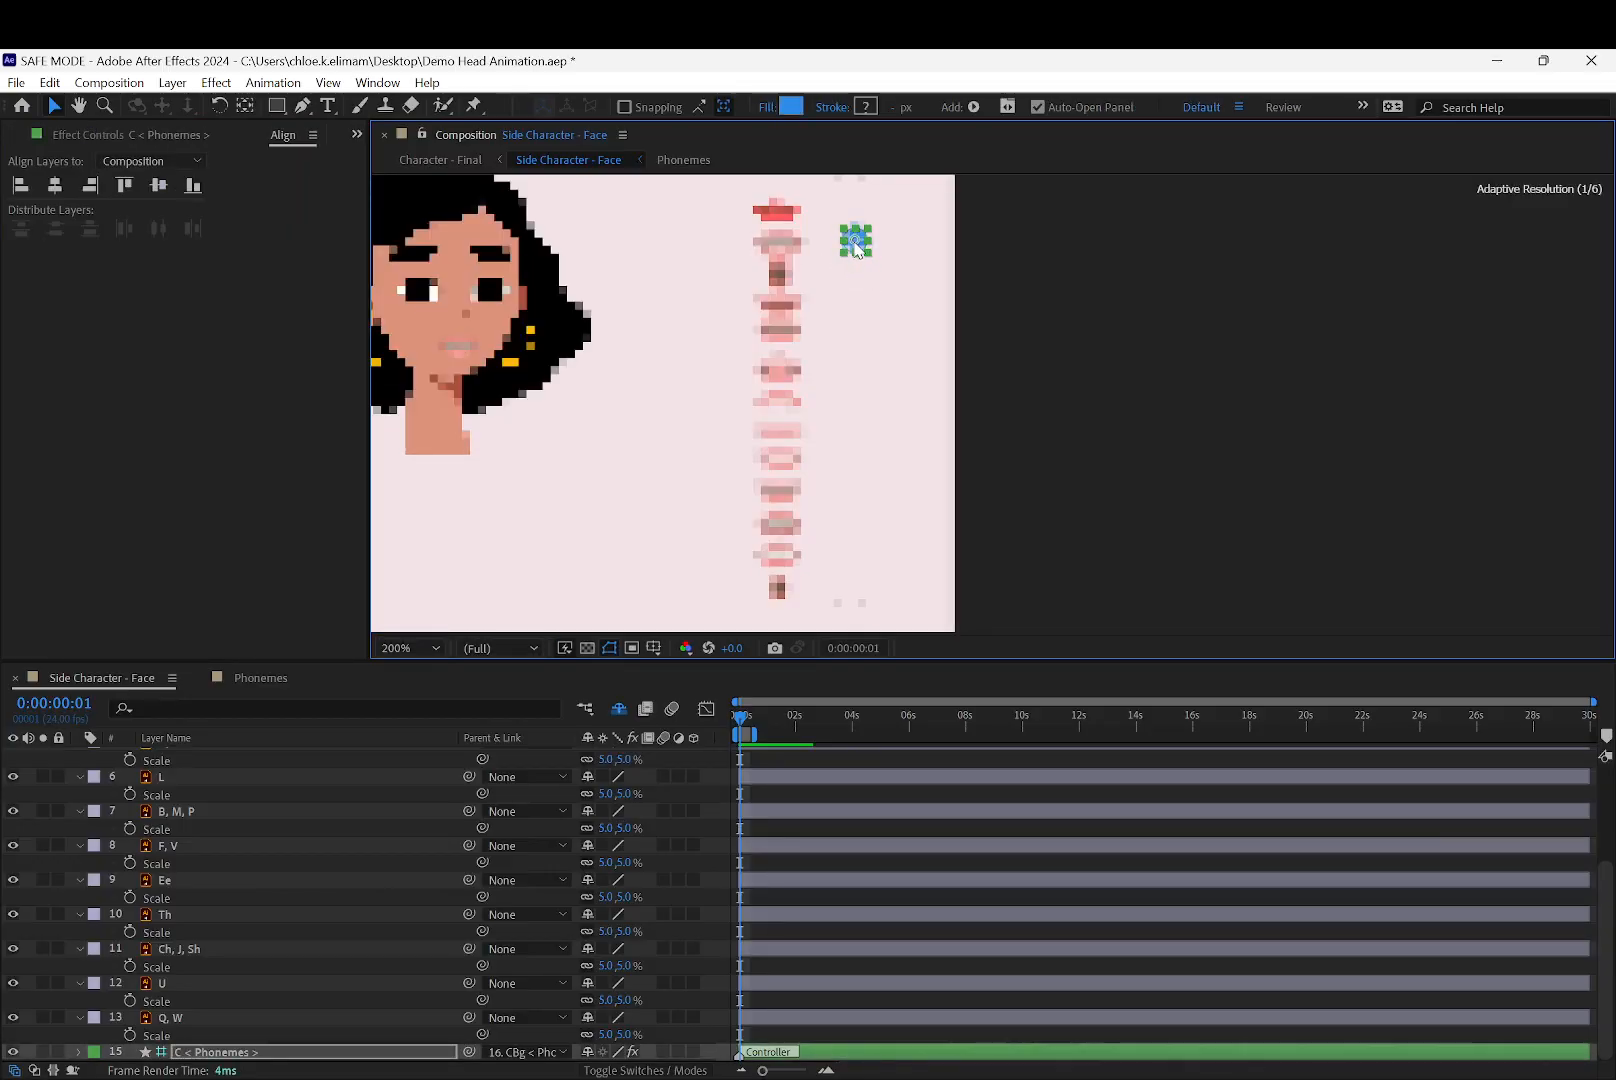
shift+click(779, 246)
click(158, 188)
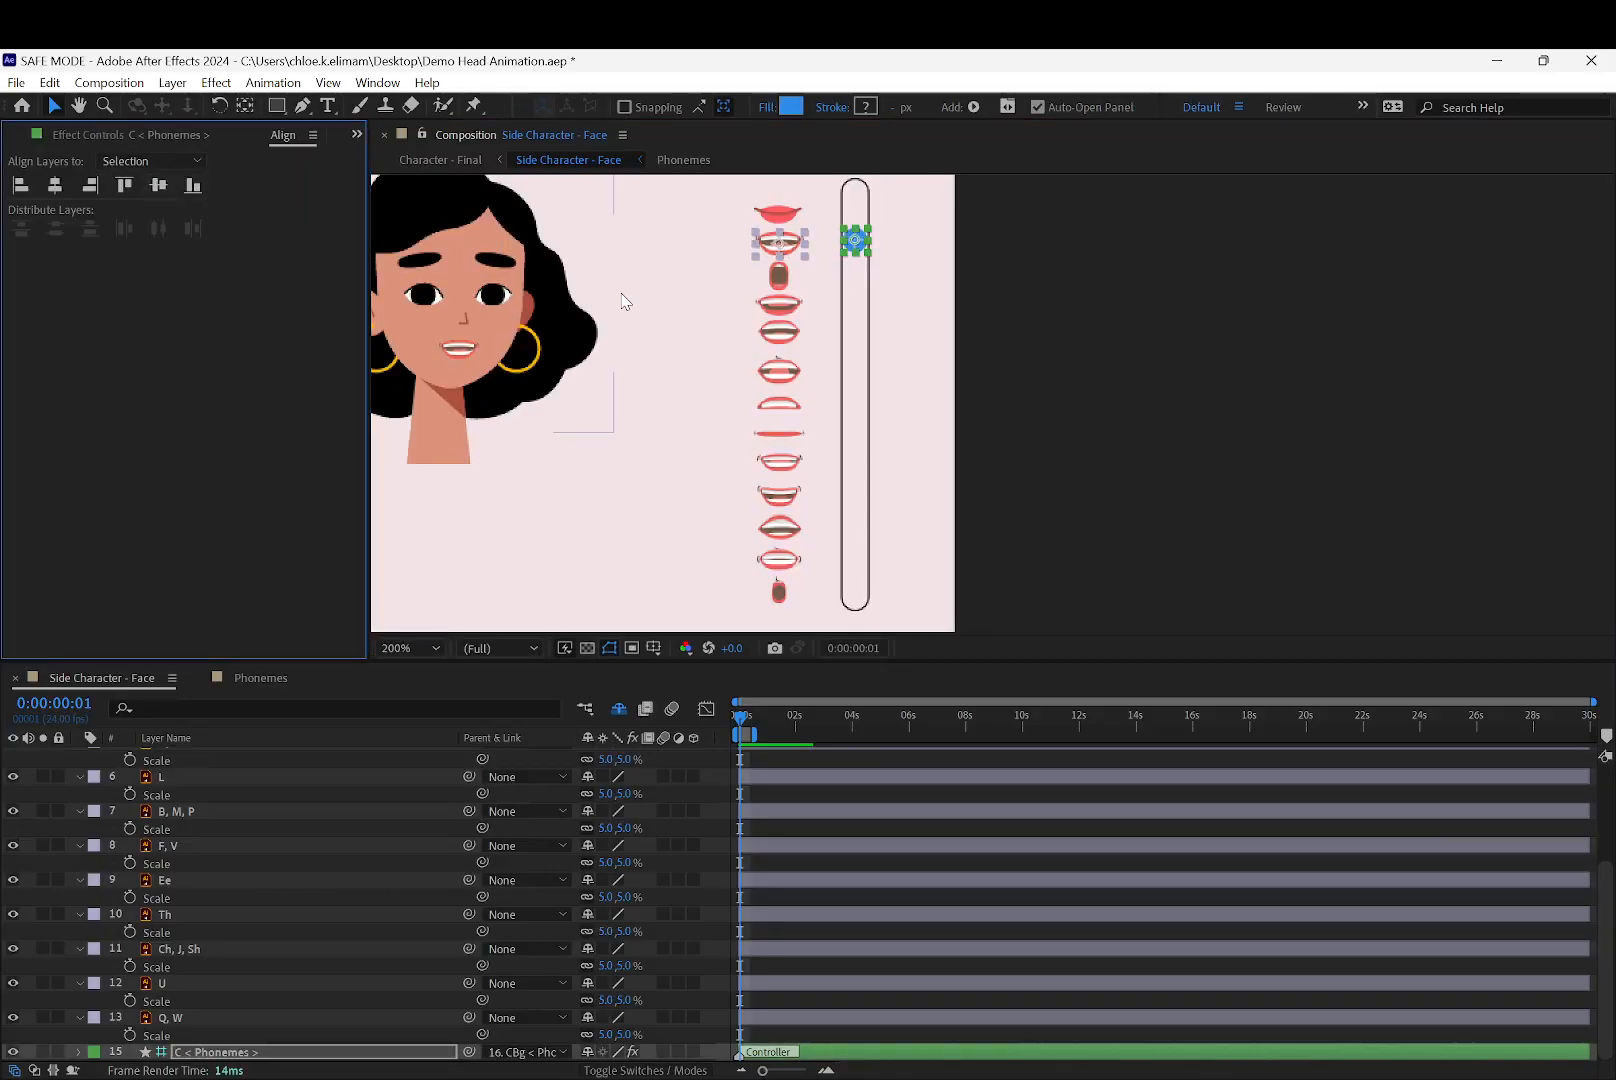
click(870, 282)
Lower the Phonemes controller to the L position and align the L mouth's vertical center with it
drag(855, 240, 859, 368)
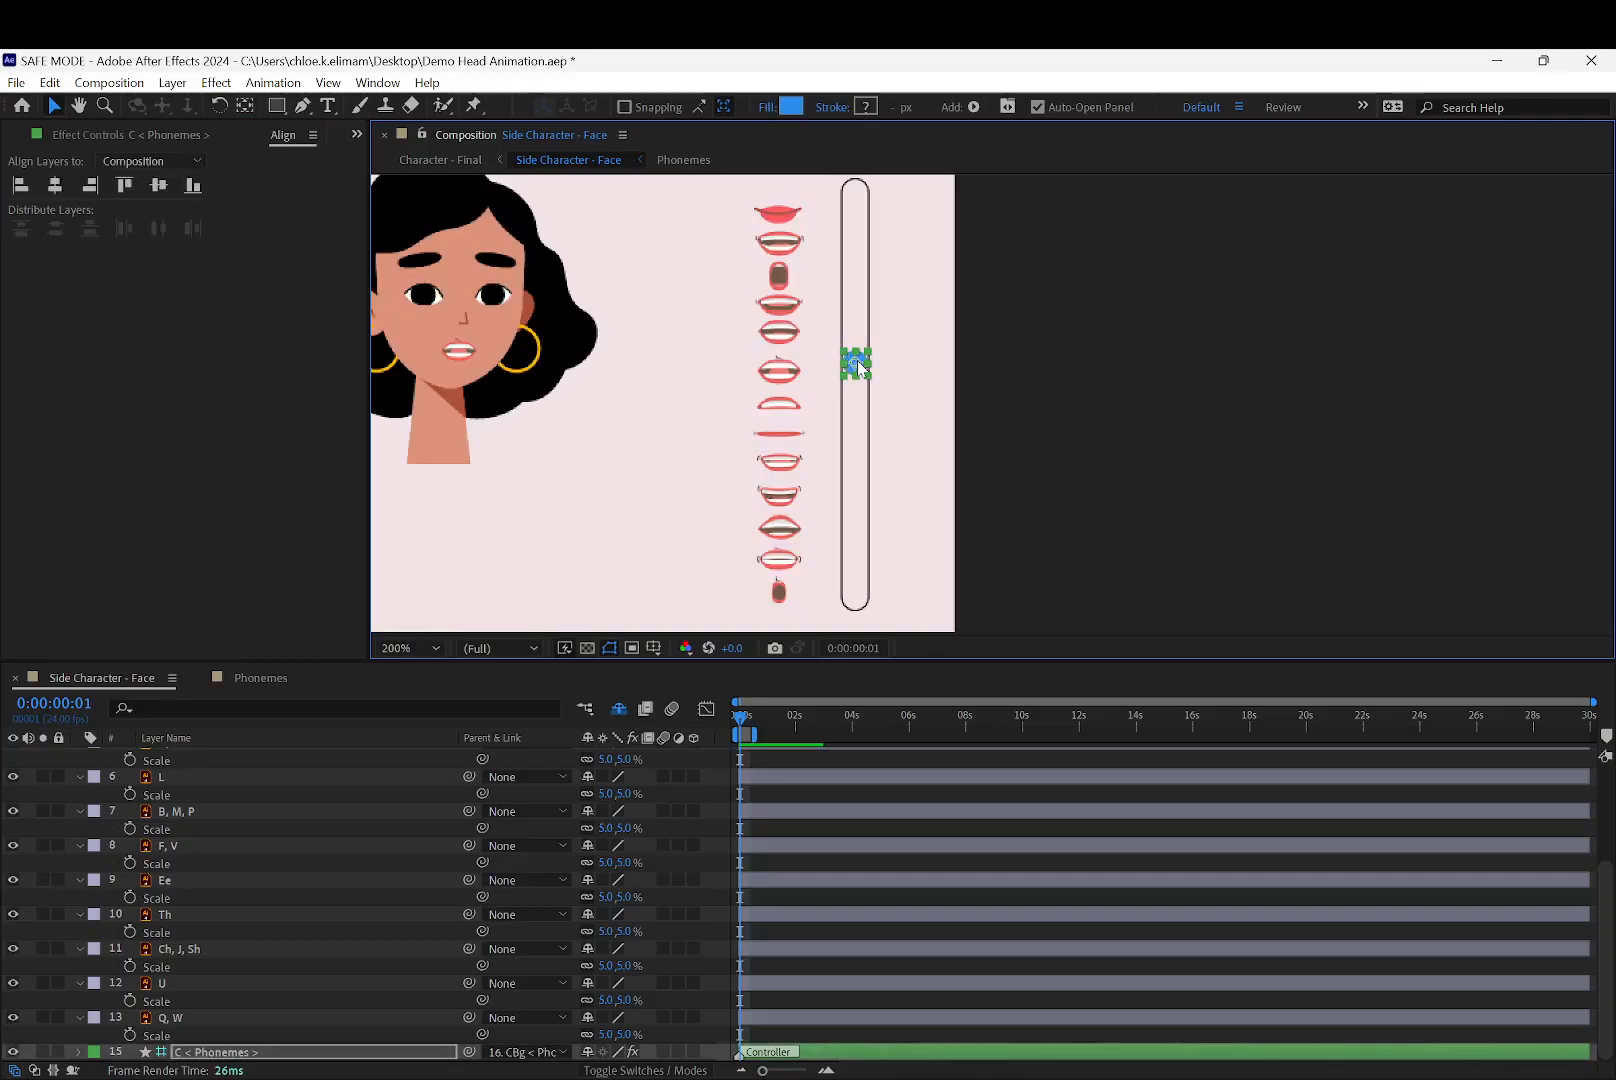
click(779, 370)
shift+click(855, 364)
click(160, 186)
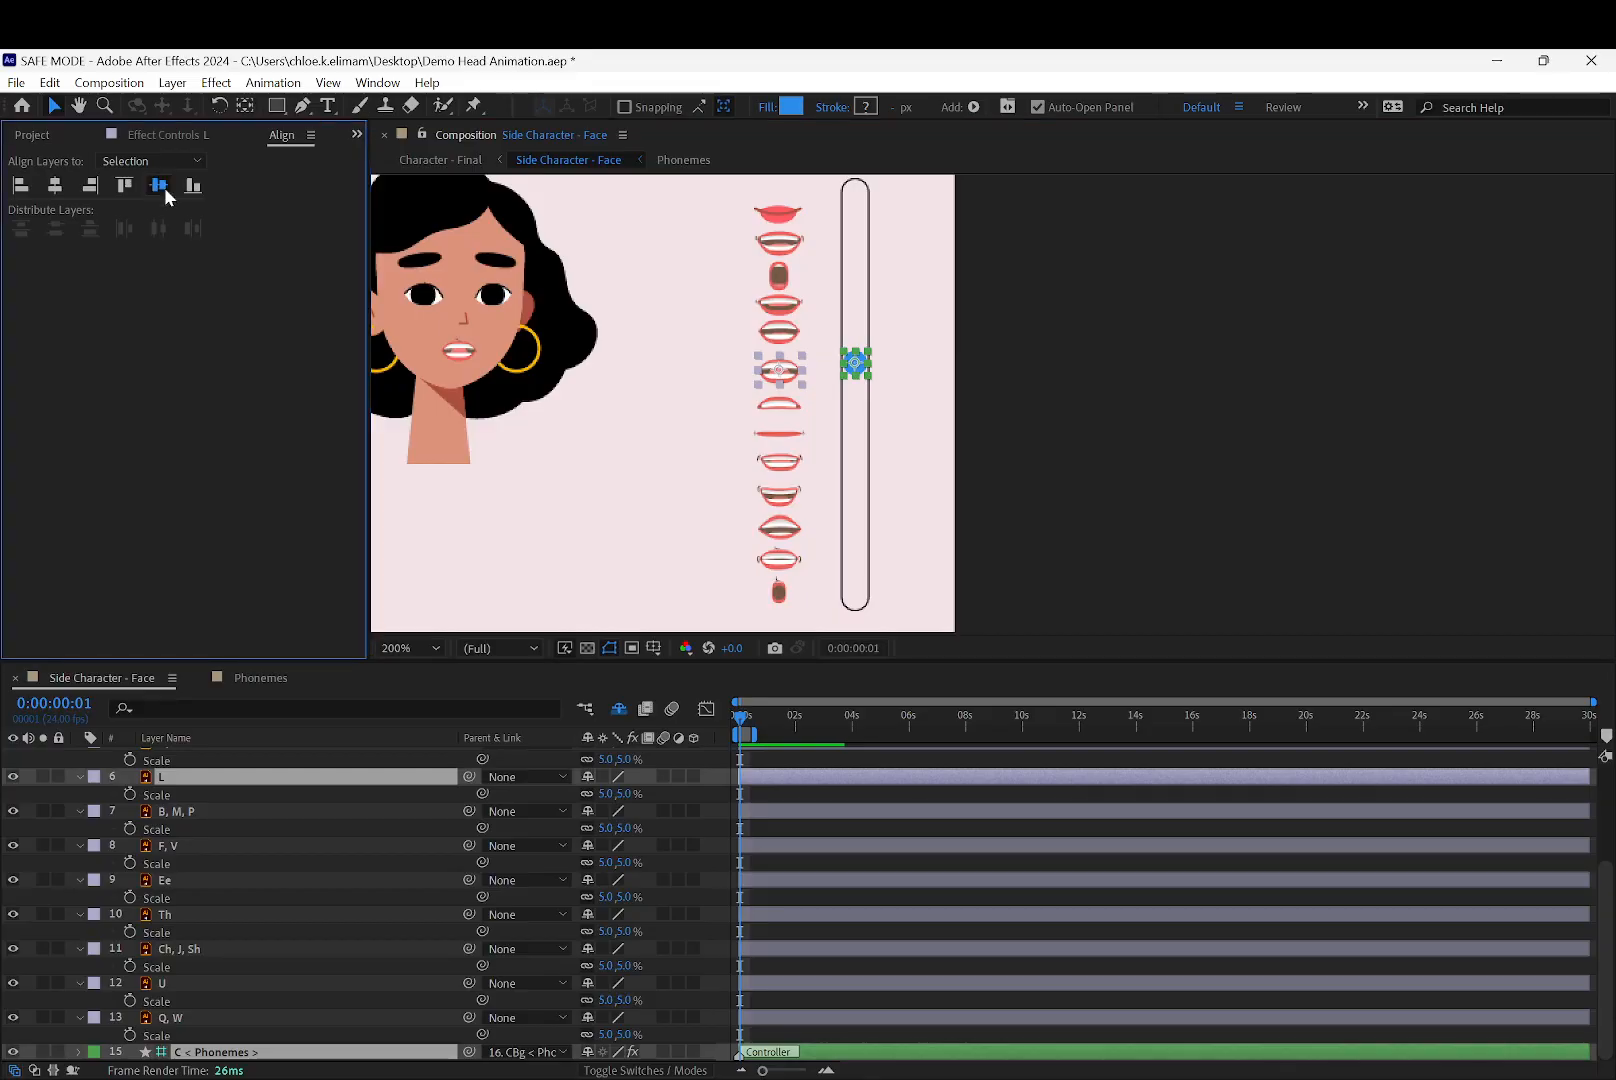
Lower the controller to the seventh row, move the F, V mouth aside, and align the B, M, P mouth there with the controller
drag(856, 362, 784, 400)
click(780, 430)
click(781, 433)
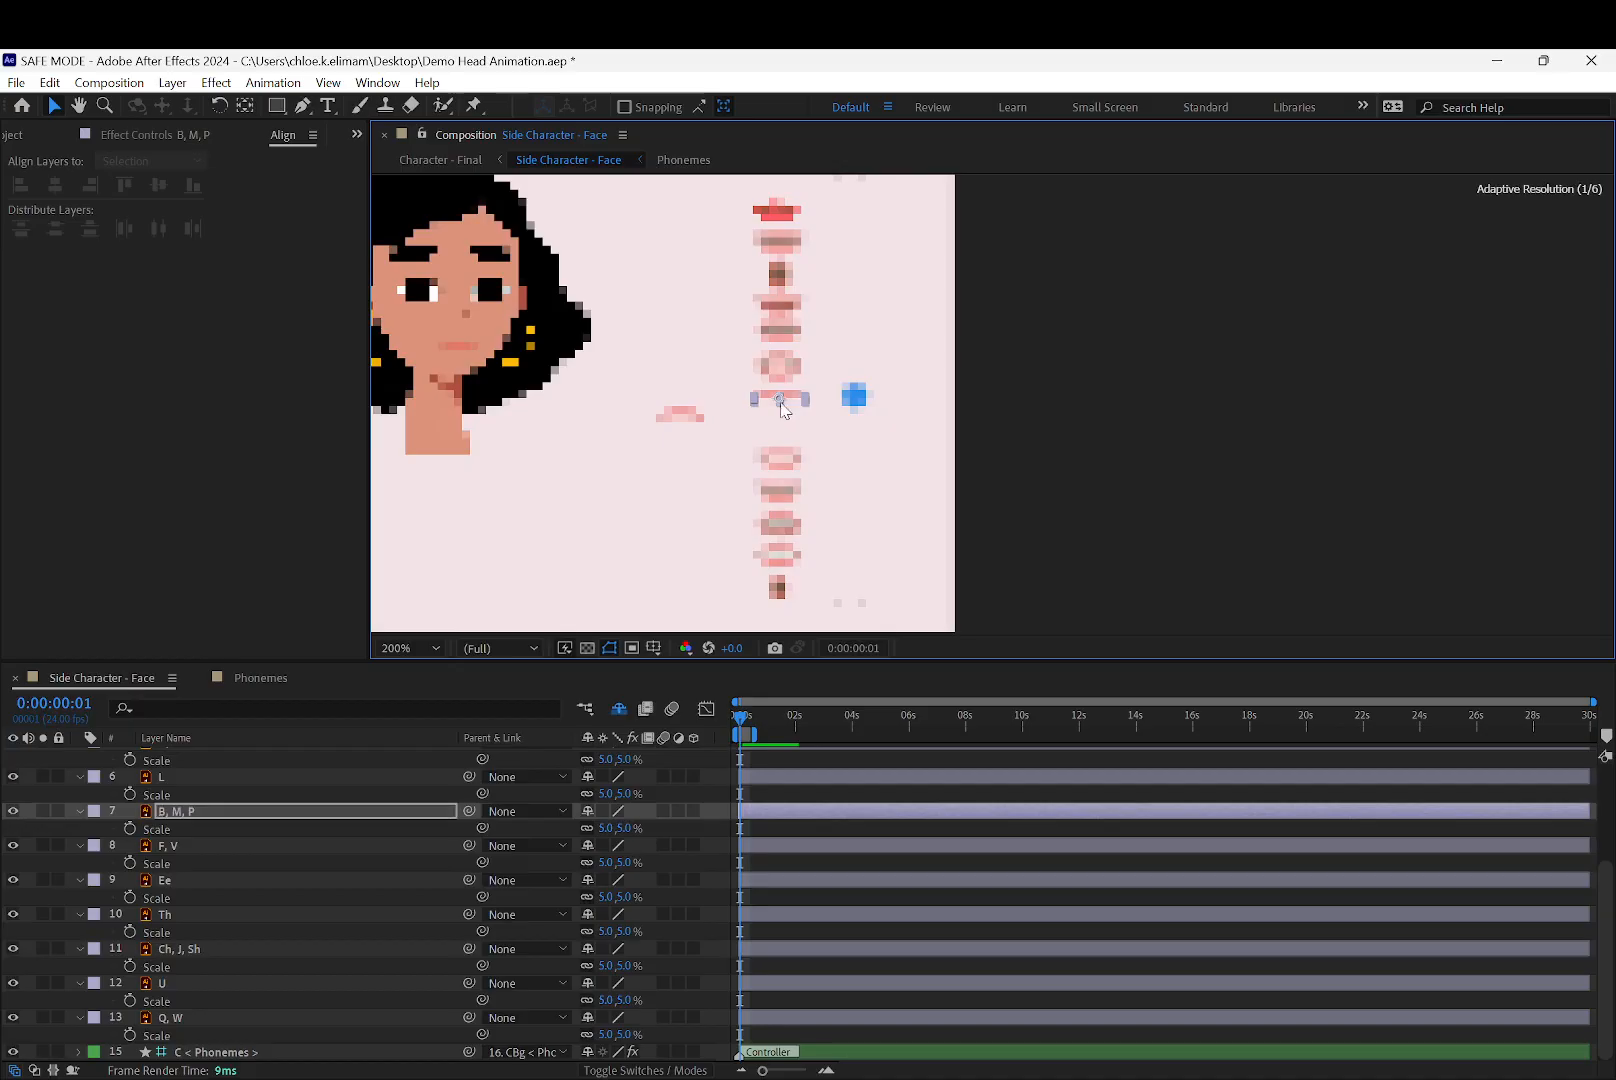
click(855, 398)
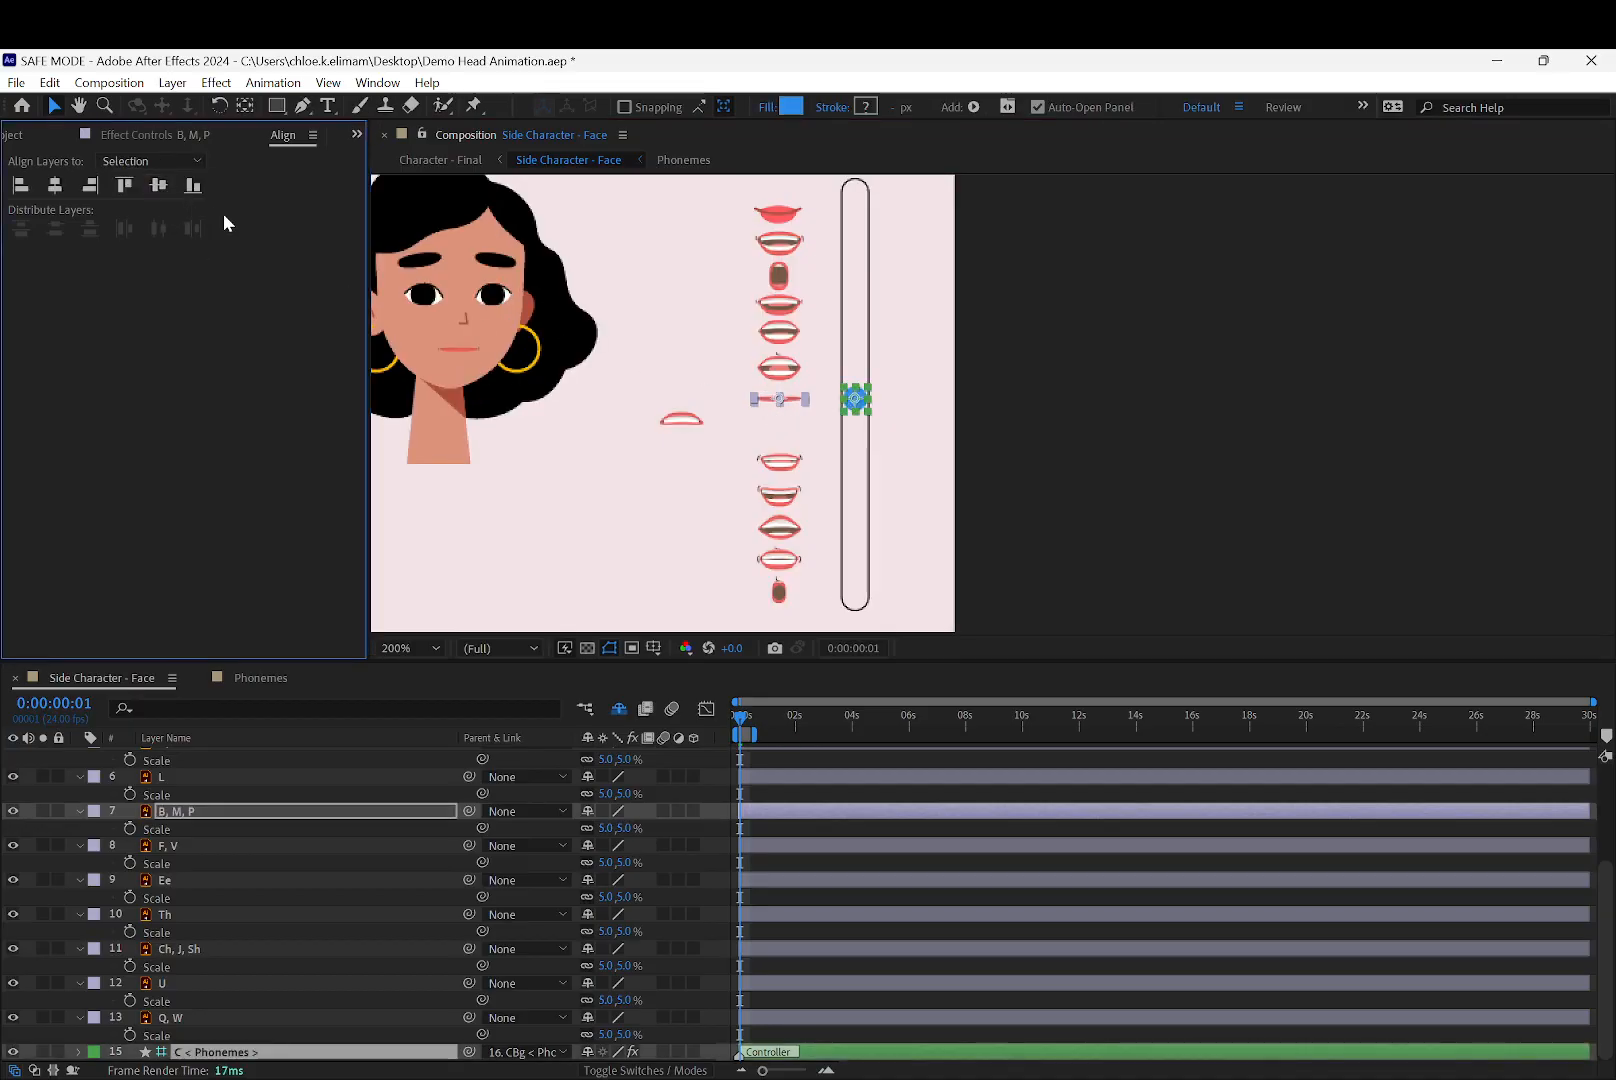
Place the F, V mouth in the eighth row, lower the Phonemes controller to it, and align their vertical centers
drag(681, 419, 779, 426)
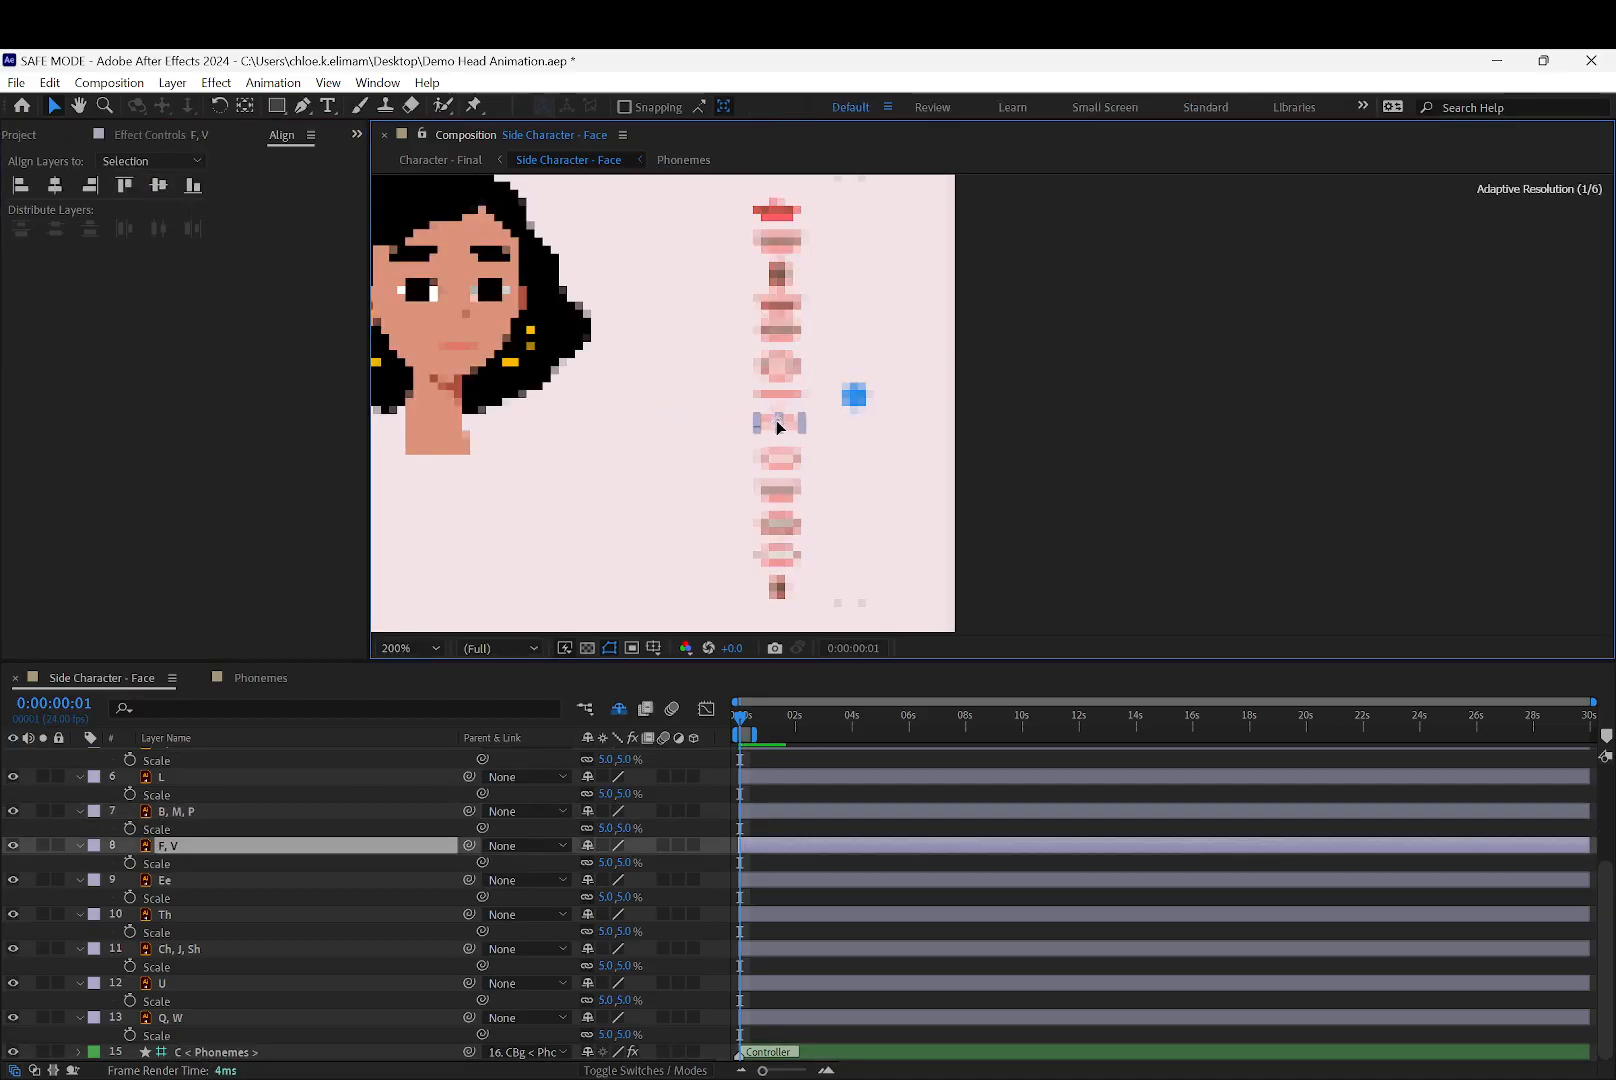
click(854, 404)
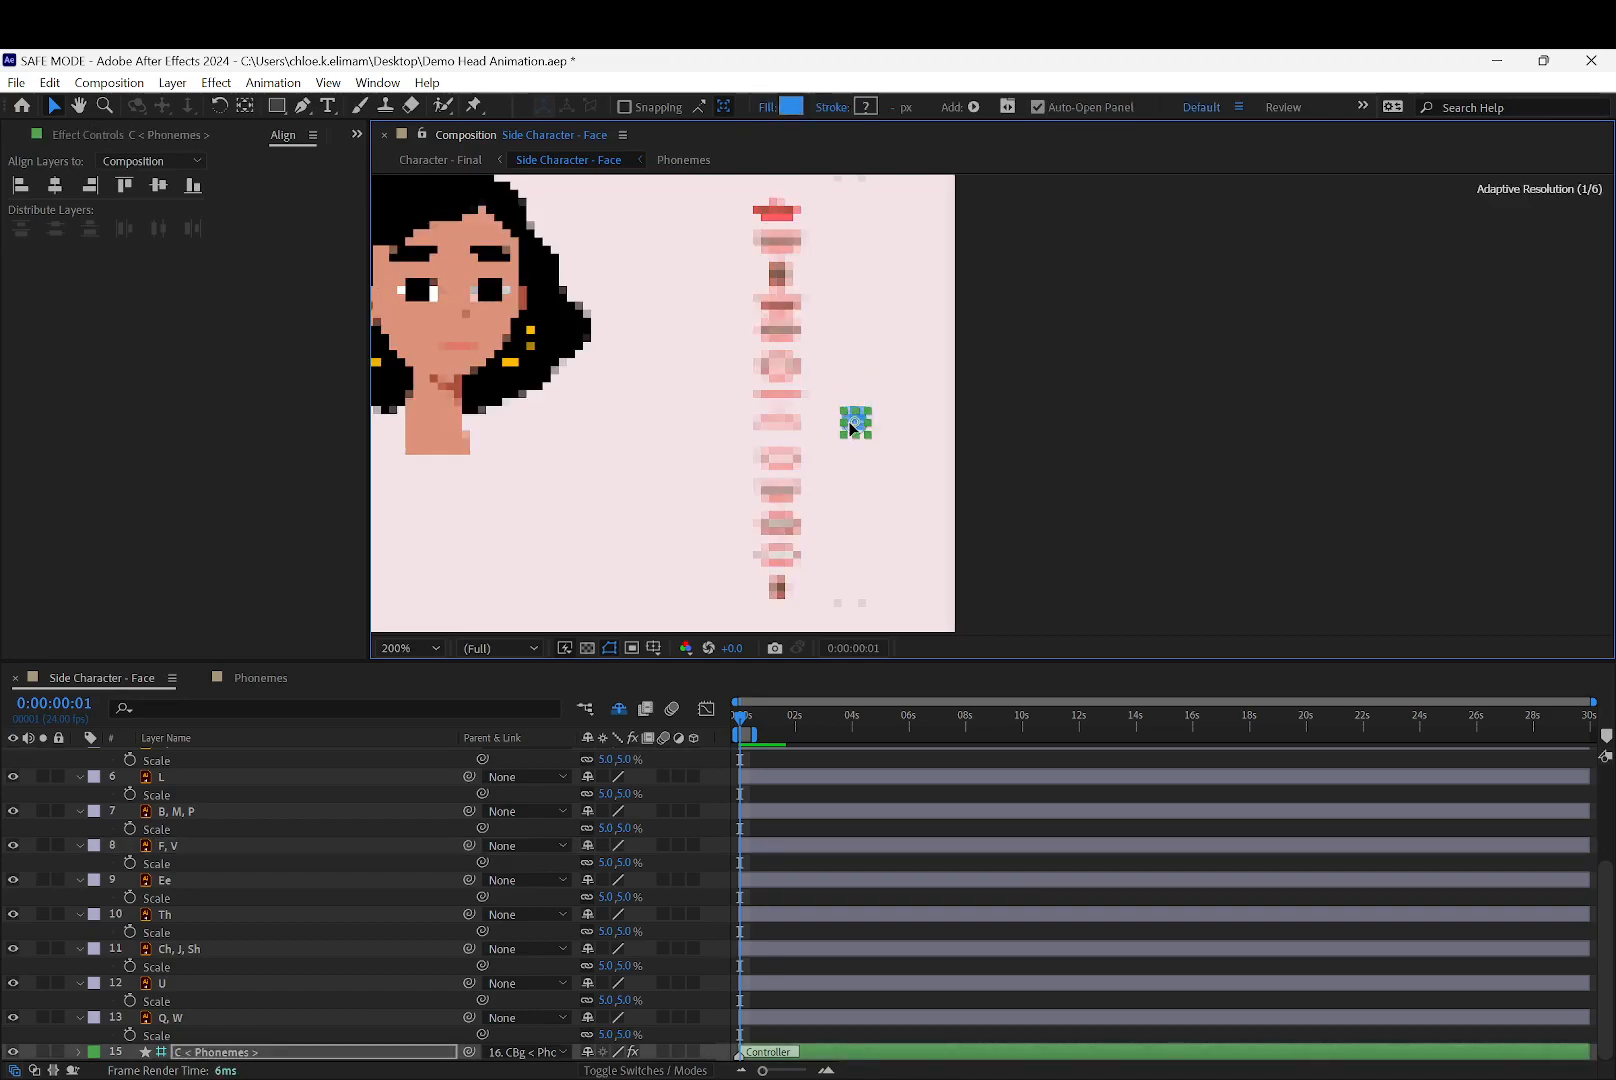
mouse_move(775, 427)
mouse_down()
mouse_move(855, 432)
mouse_move(779, 427)
mouse_up()
click(854, 428)
shift+click(855, 430)
click(158, 189)
Nudge the B, M, P mouth in the column and lower the Phonemes controller toward the ninth row
drag(780, 398, 787, 401)
click(677, 399)
scroll(801, 430, down, 1)
scroll(801, 411, up, 1)
drag(866, 443, 861, 462)
drag(607, 423, 764, 418)
click(1093, 445)
click(1030, 461)
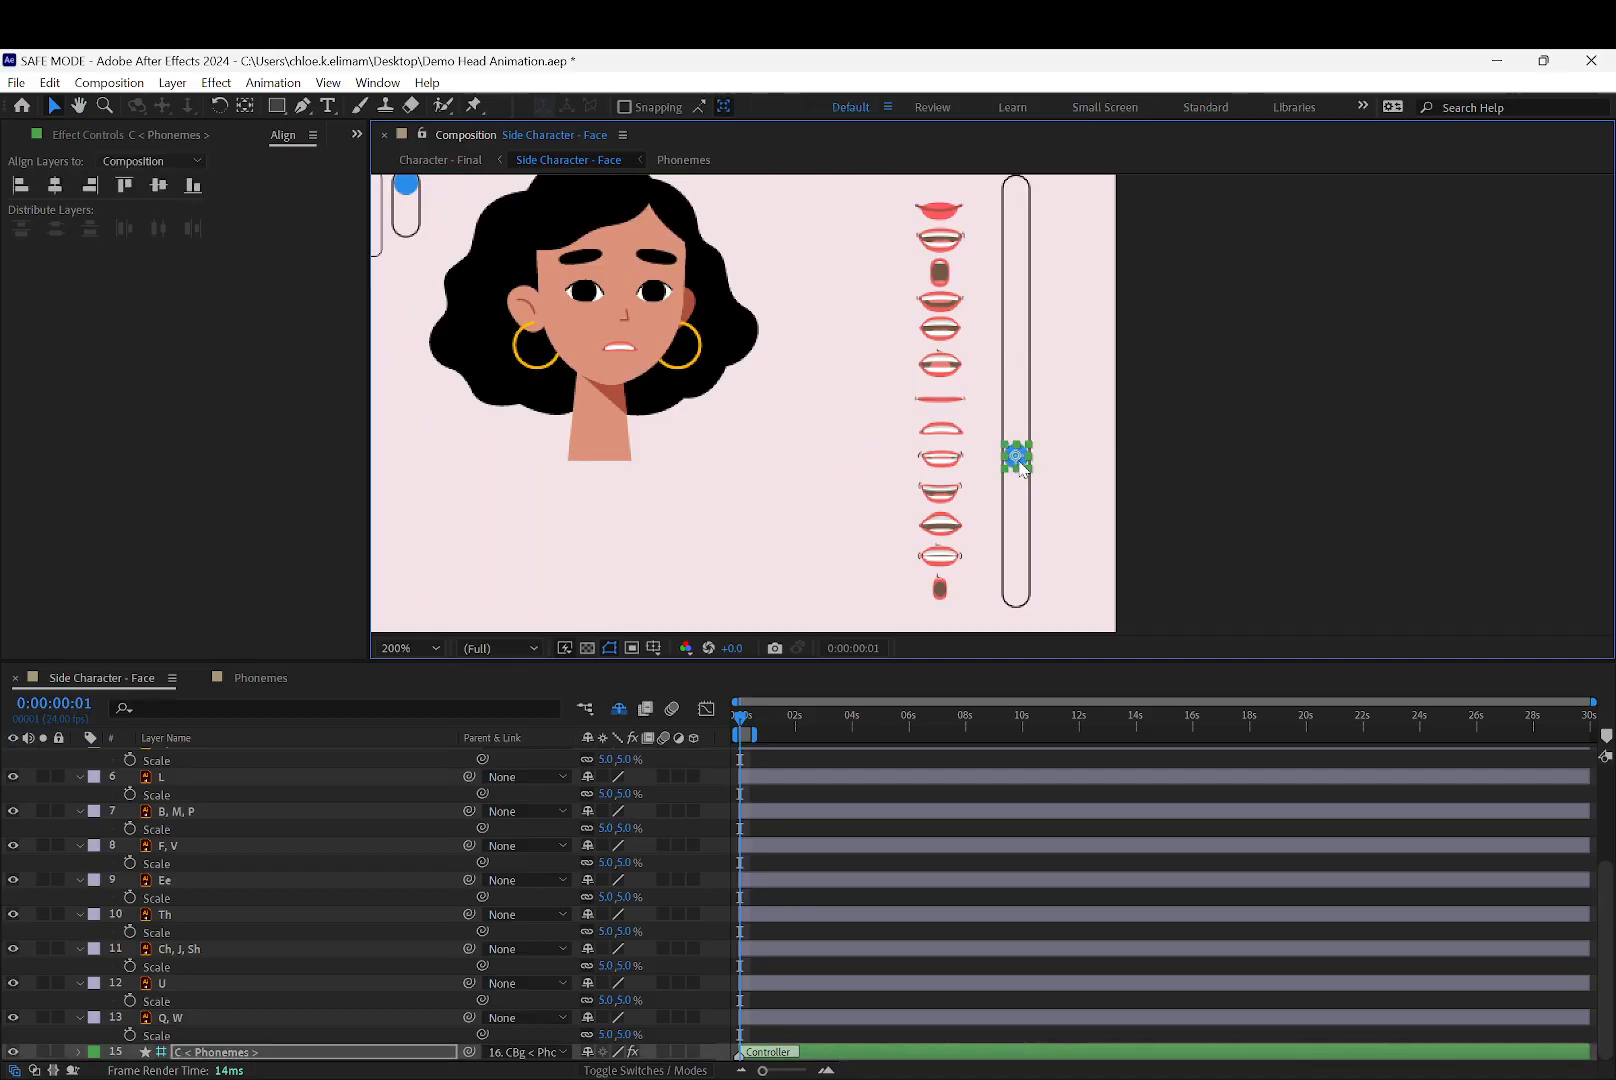
Move the Th mouth aside, place the Ee mouth in the ninth row, and align its vertical center with the Phonemes controller
mouse_move(1020, 464)
mouse_down()
mouse_move(864, 467)
mouse_move(844, 488)
mouse_up()
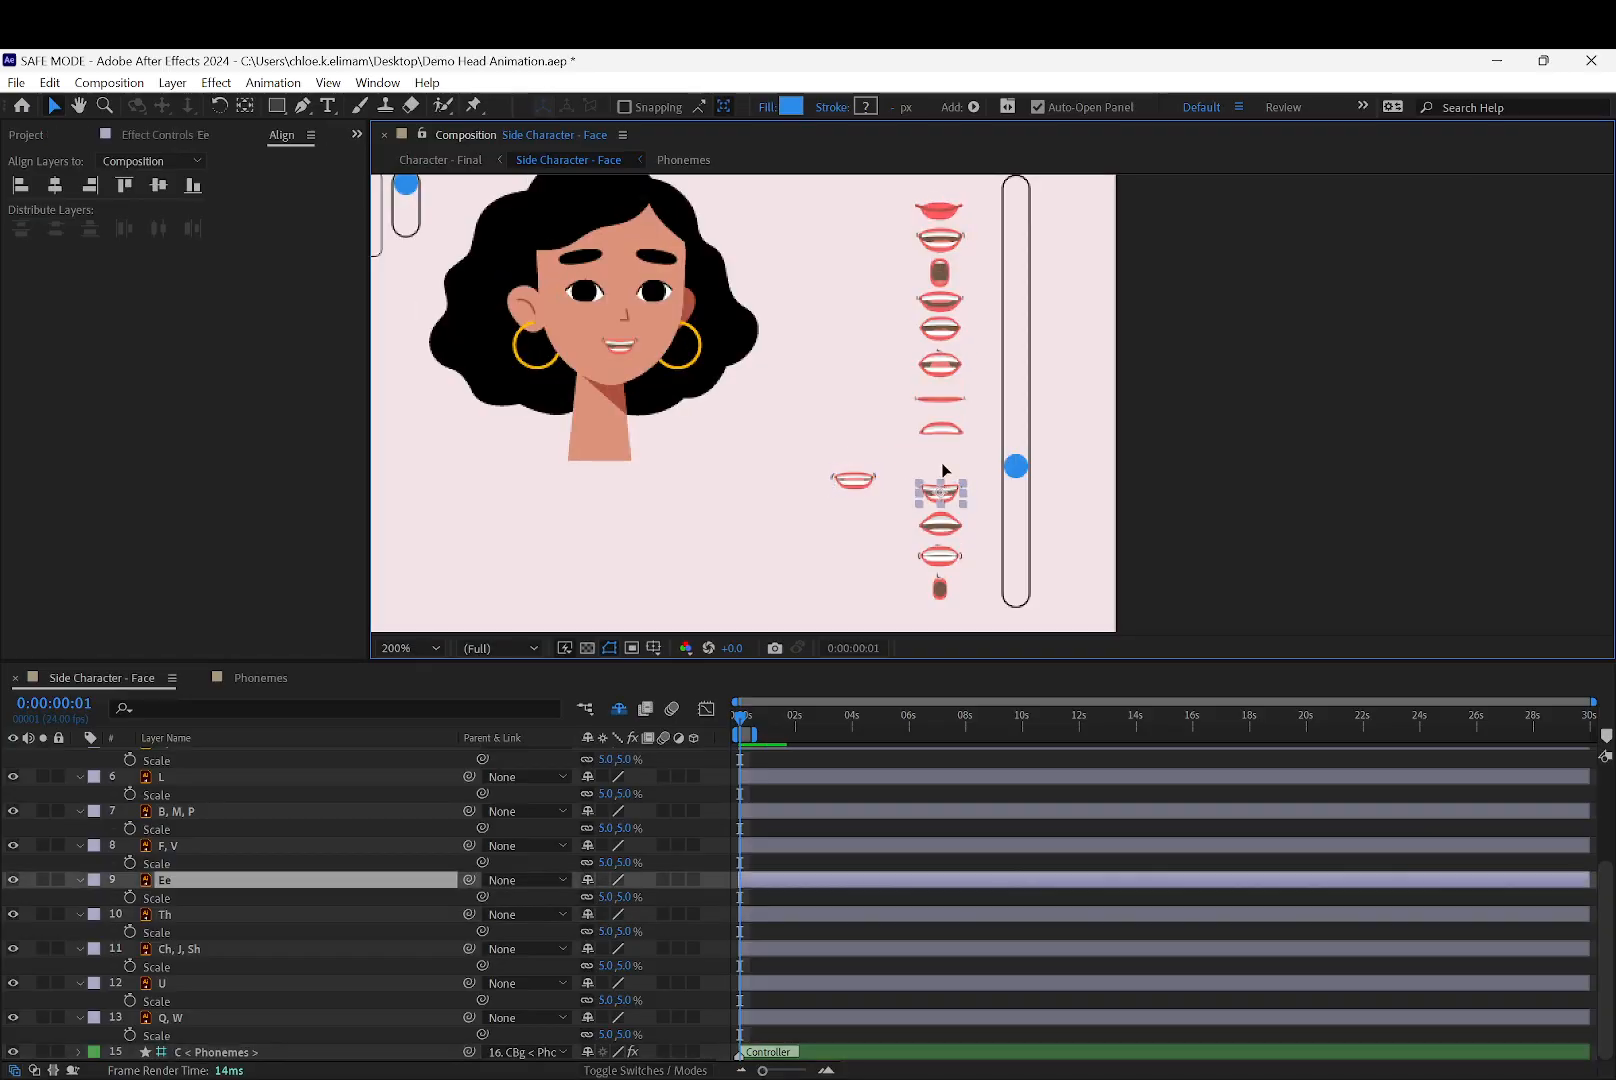
drag(942, 466, 942, 455)
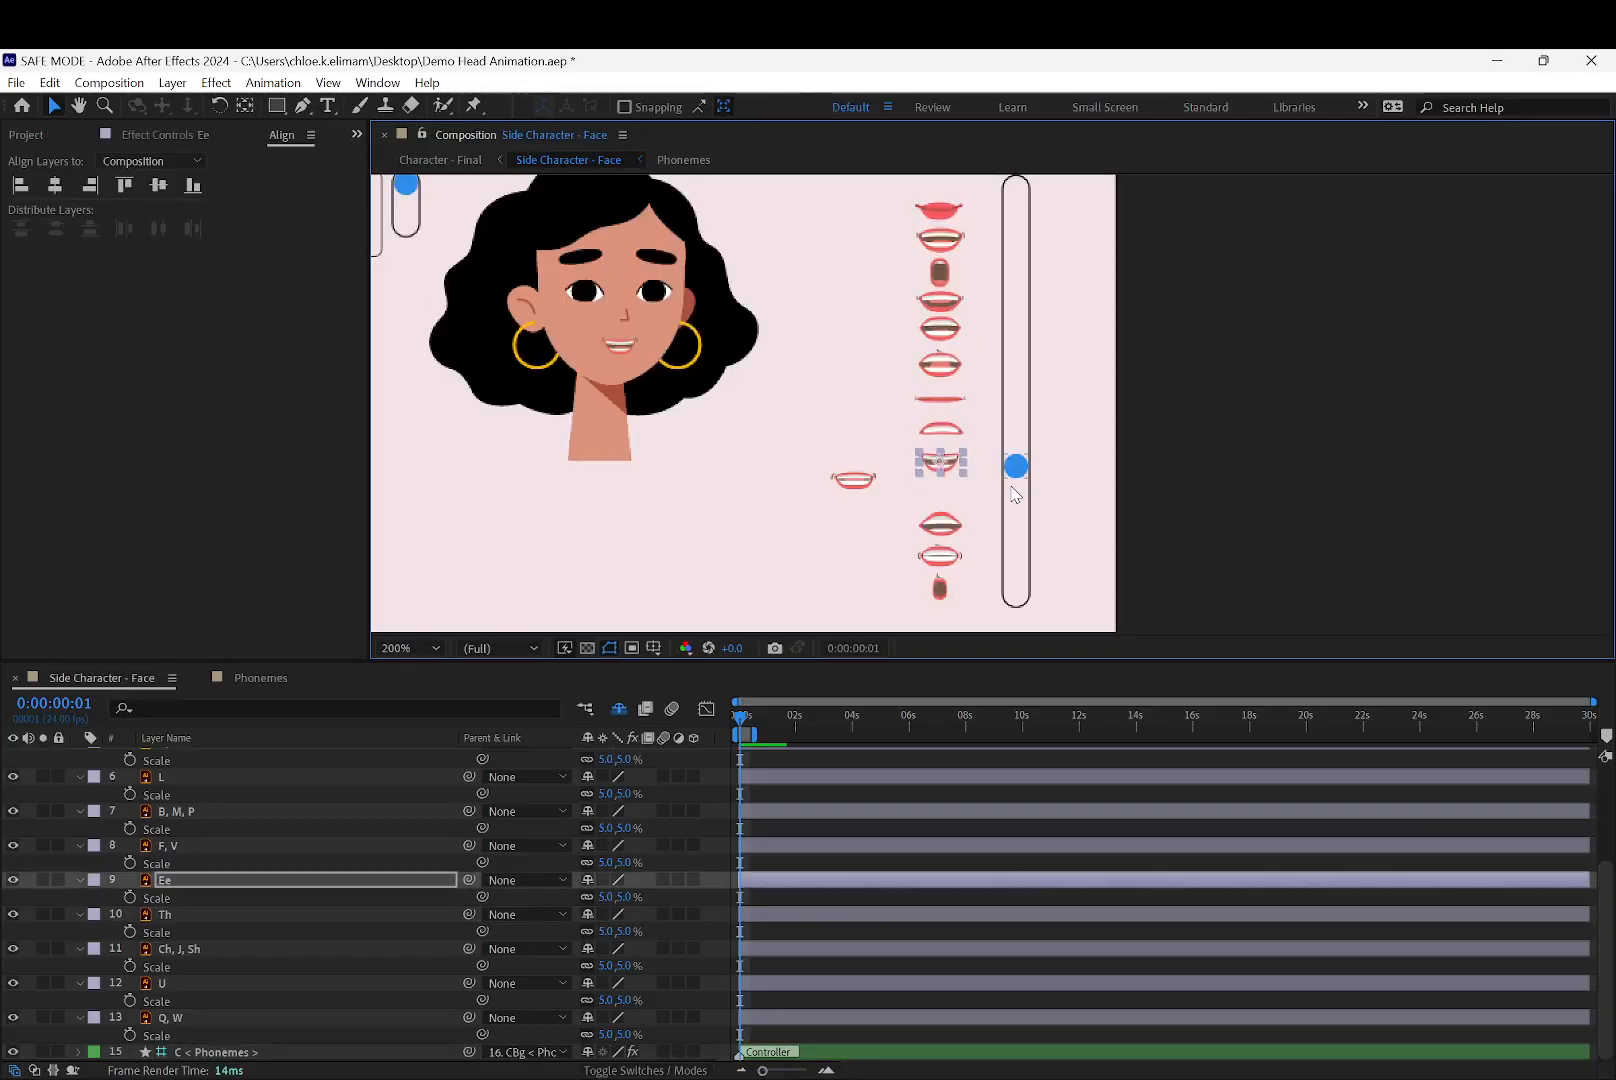
drag(850, 484, 884, 491)
click(921, 478)
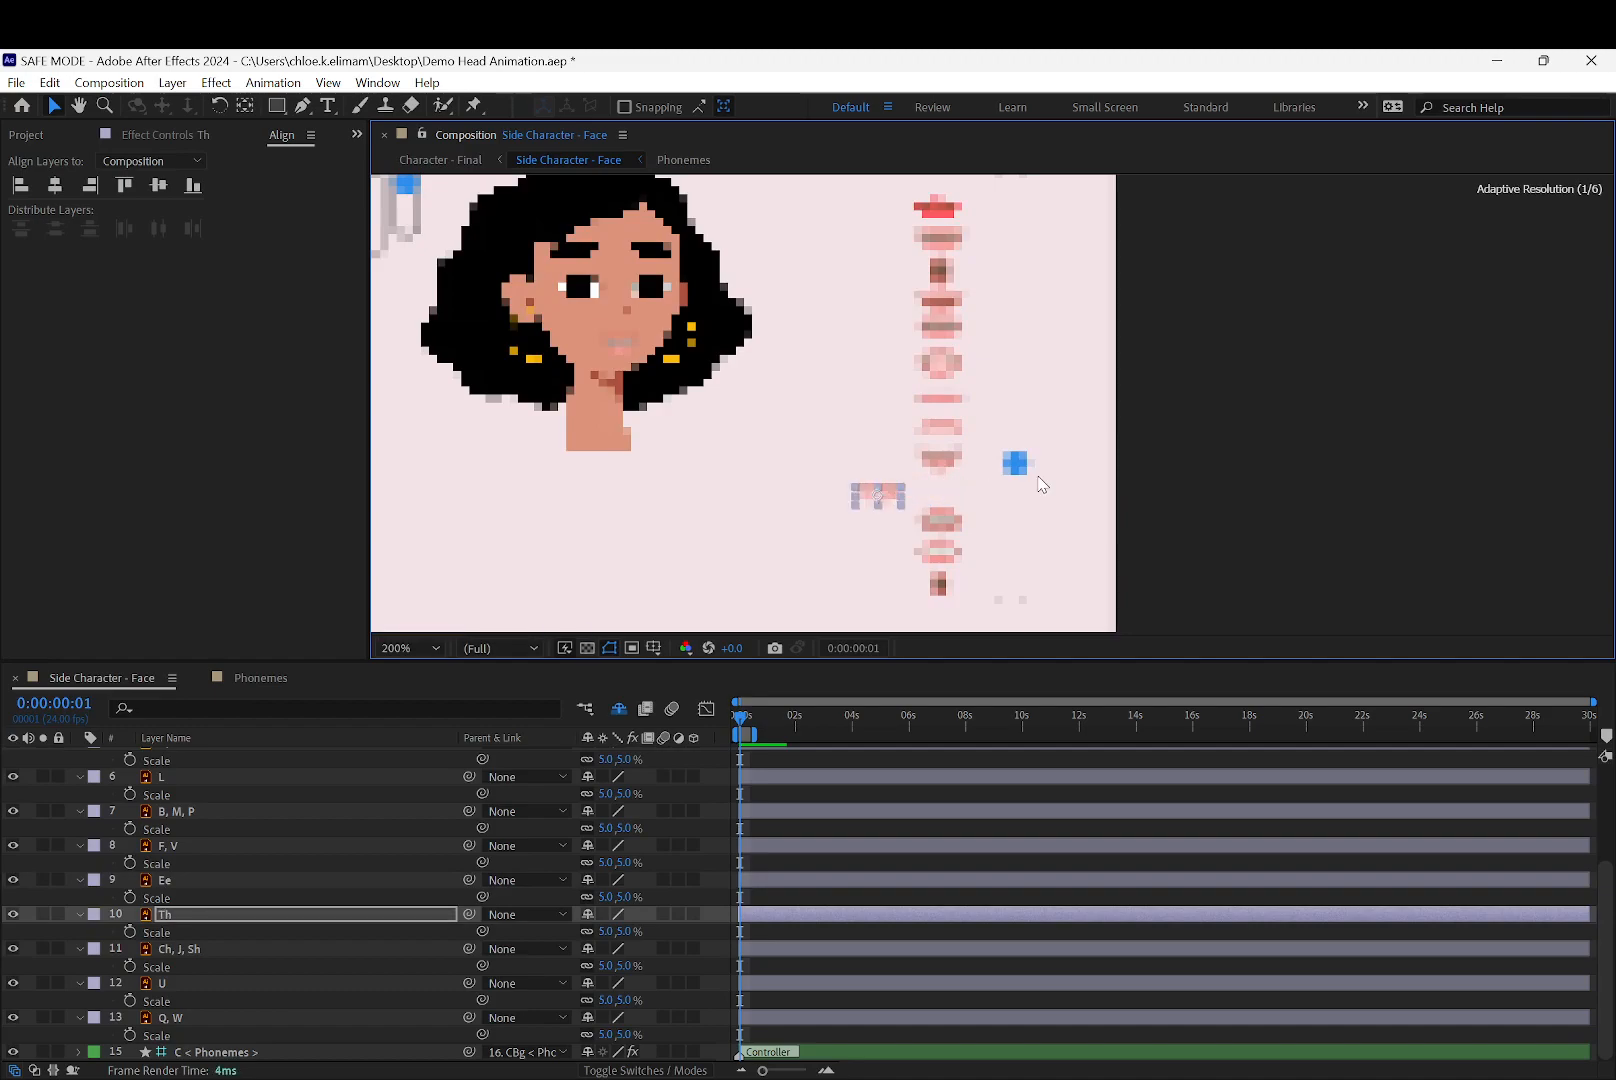
click(1017, 467)
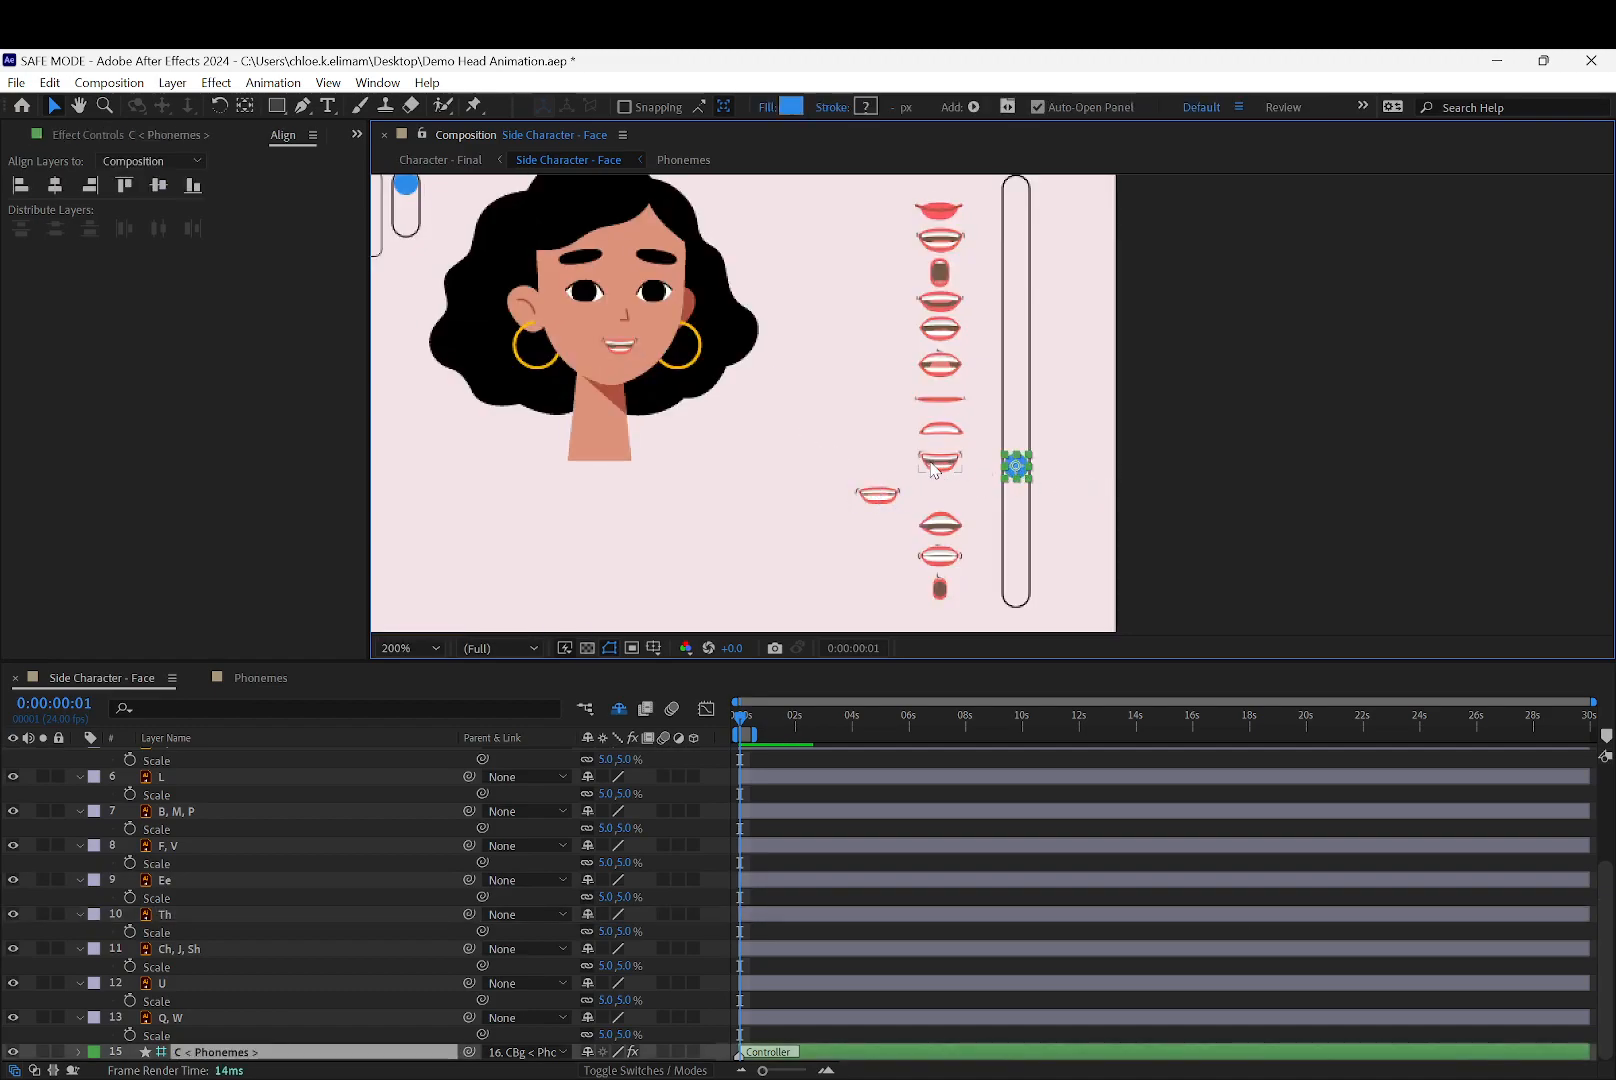
shift+click(940, 462)
click(160, 187)
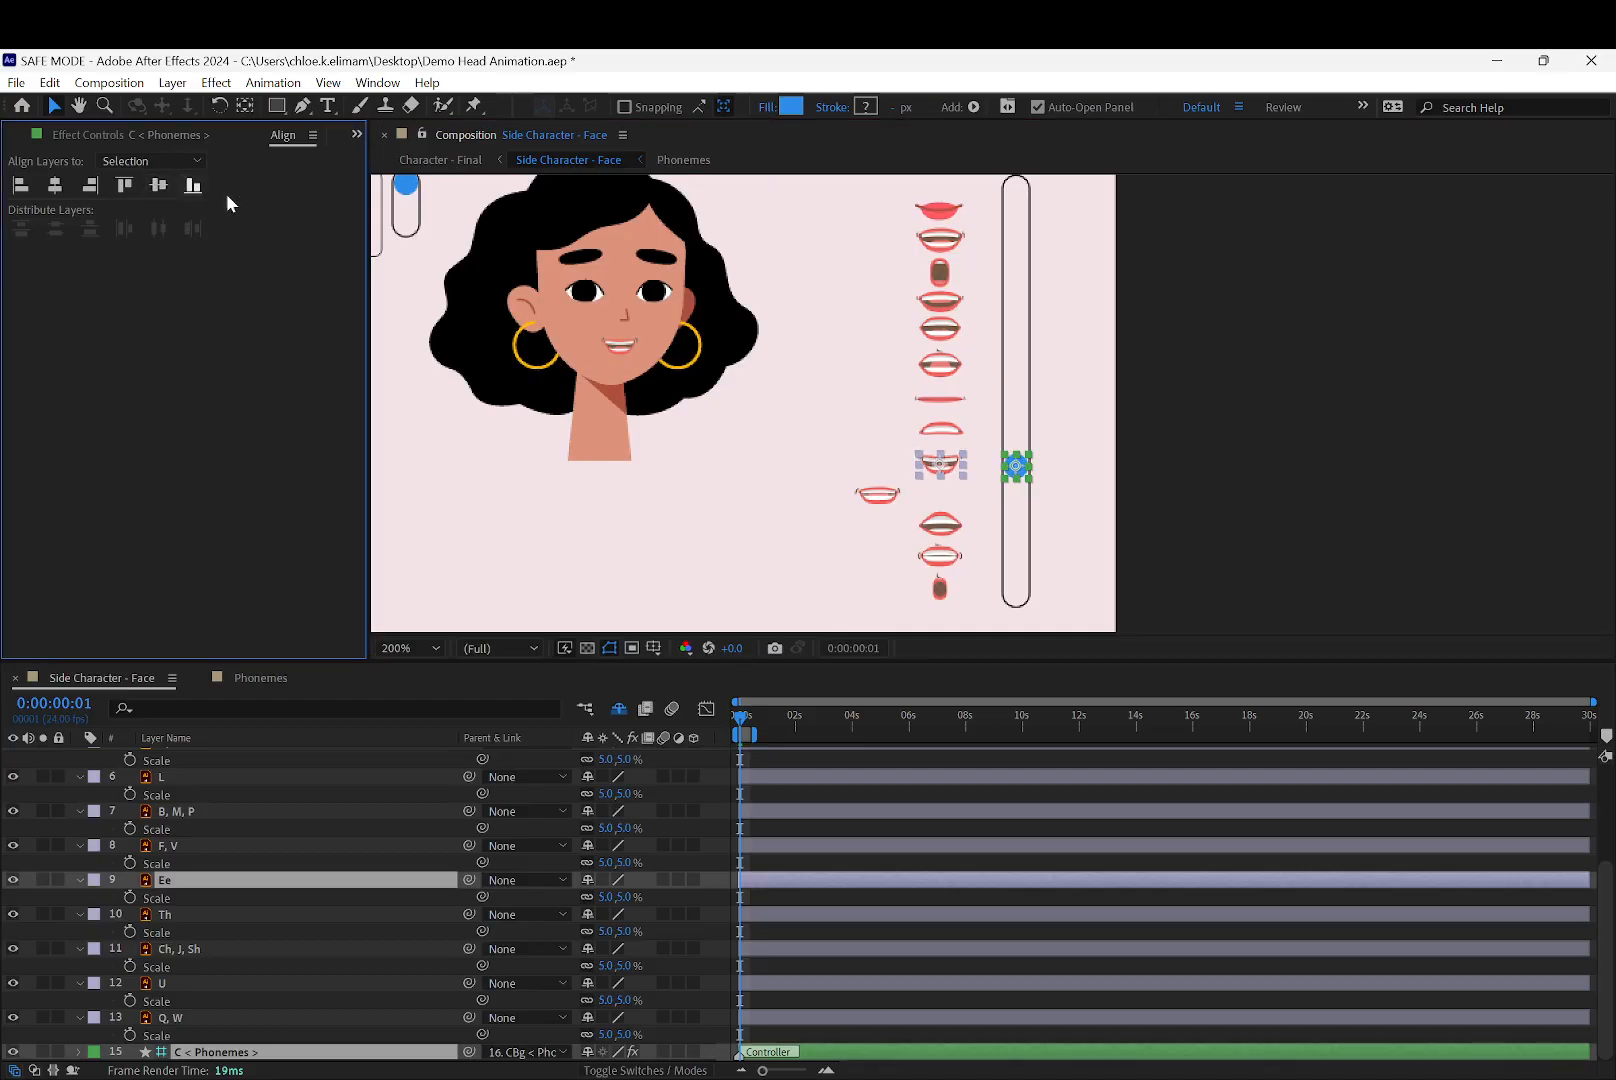
Lower the Phonemes controller to the tenth row and place the Th mouth back into the column there
click(1104, 397)
drag(1017, 468, 1019, 501)
drag(873, 492, 941, 490)
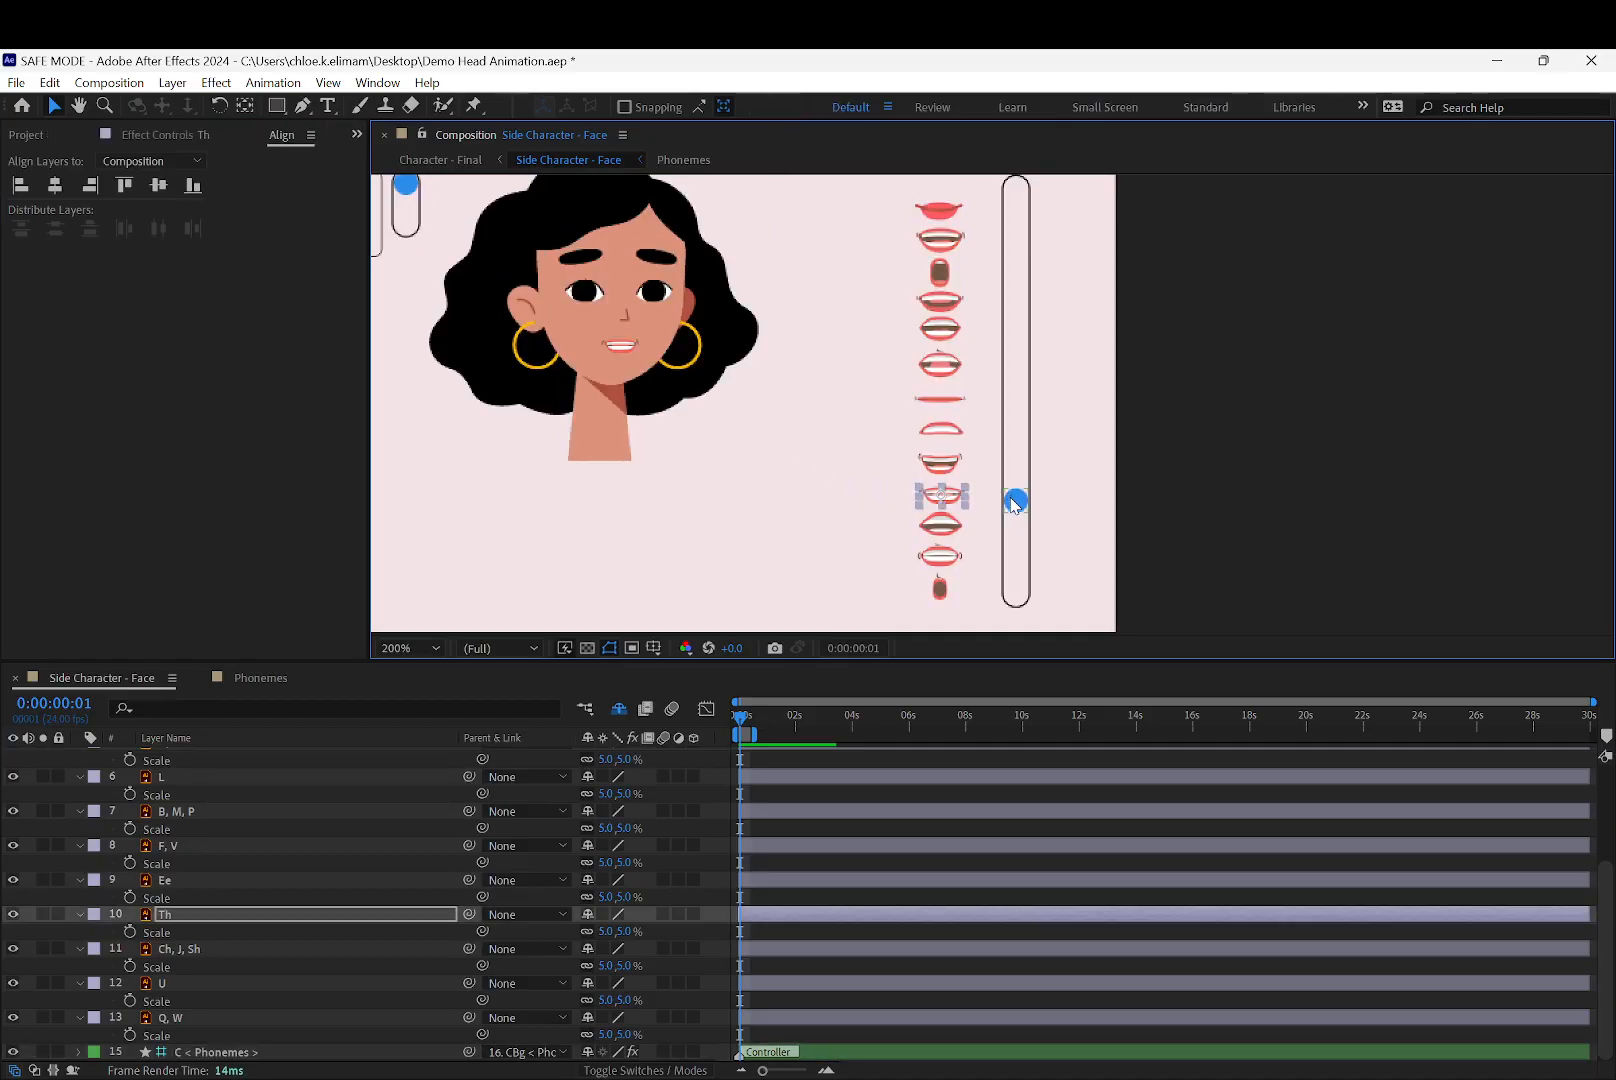
Center the whole column of mouths horizontally relative to the selection, and align the Th mouth's vertical center with the Phonemes controller
drag(890, 200, 962, 612)
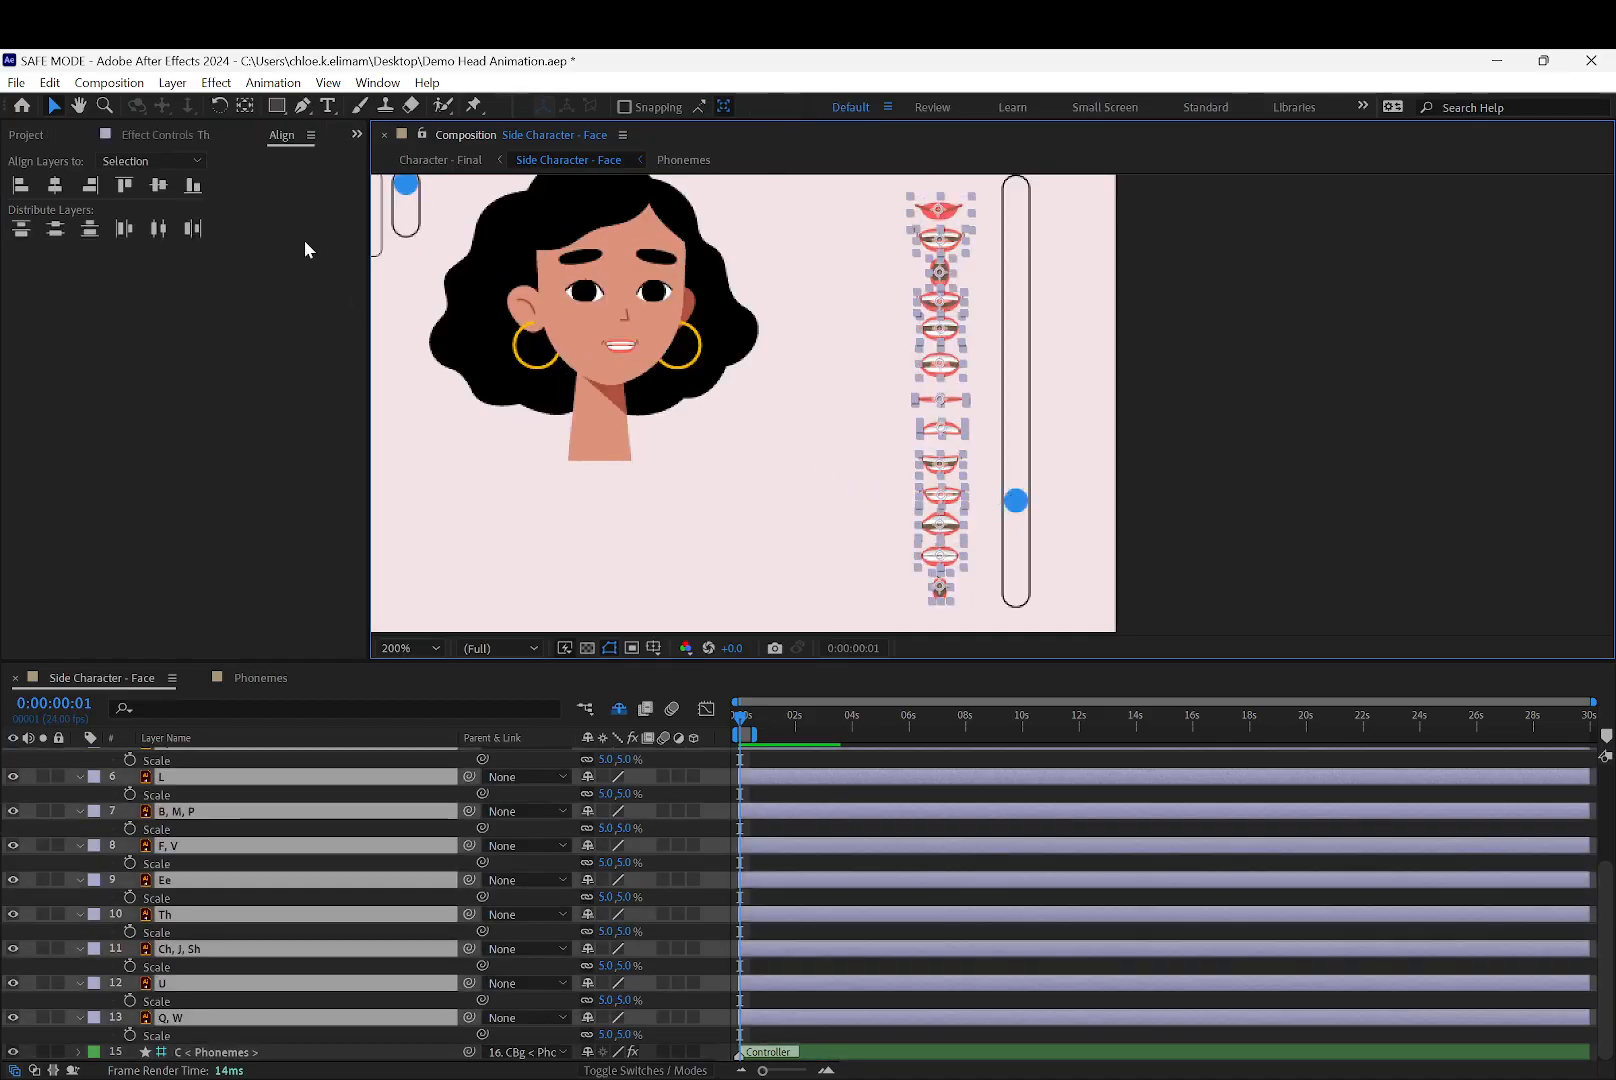
click(55, 186)
click(1131, 383)
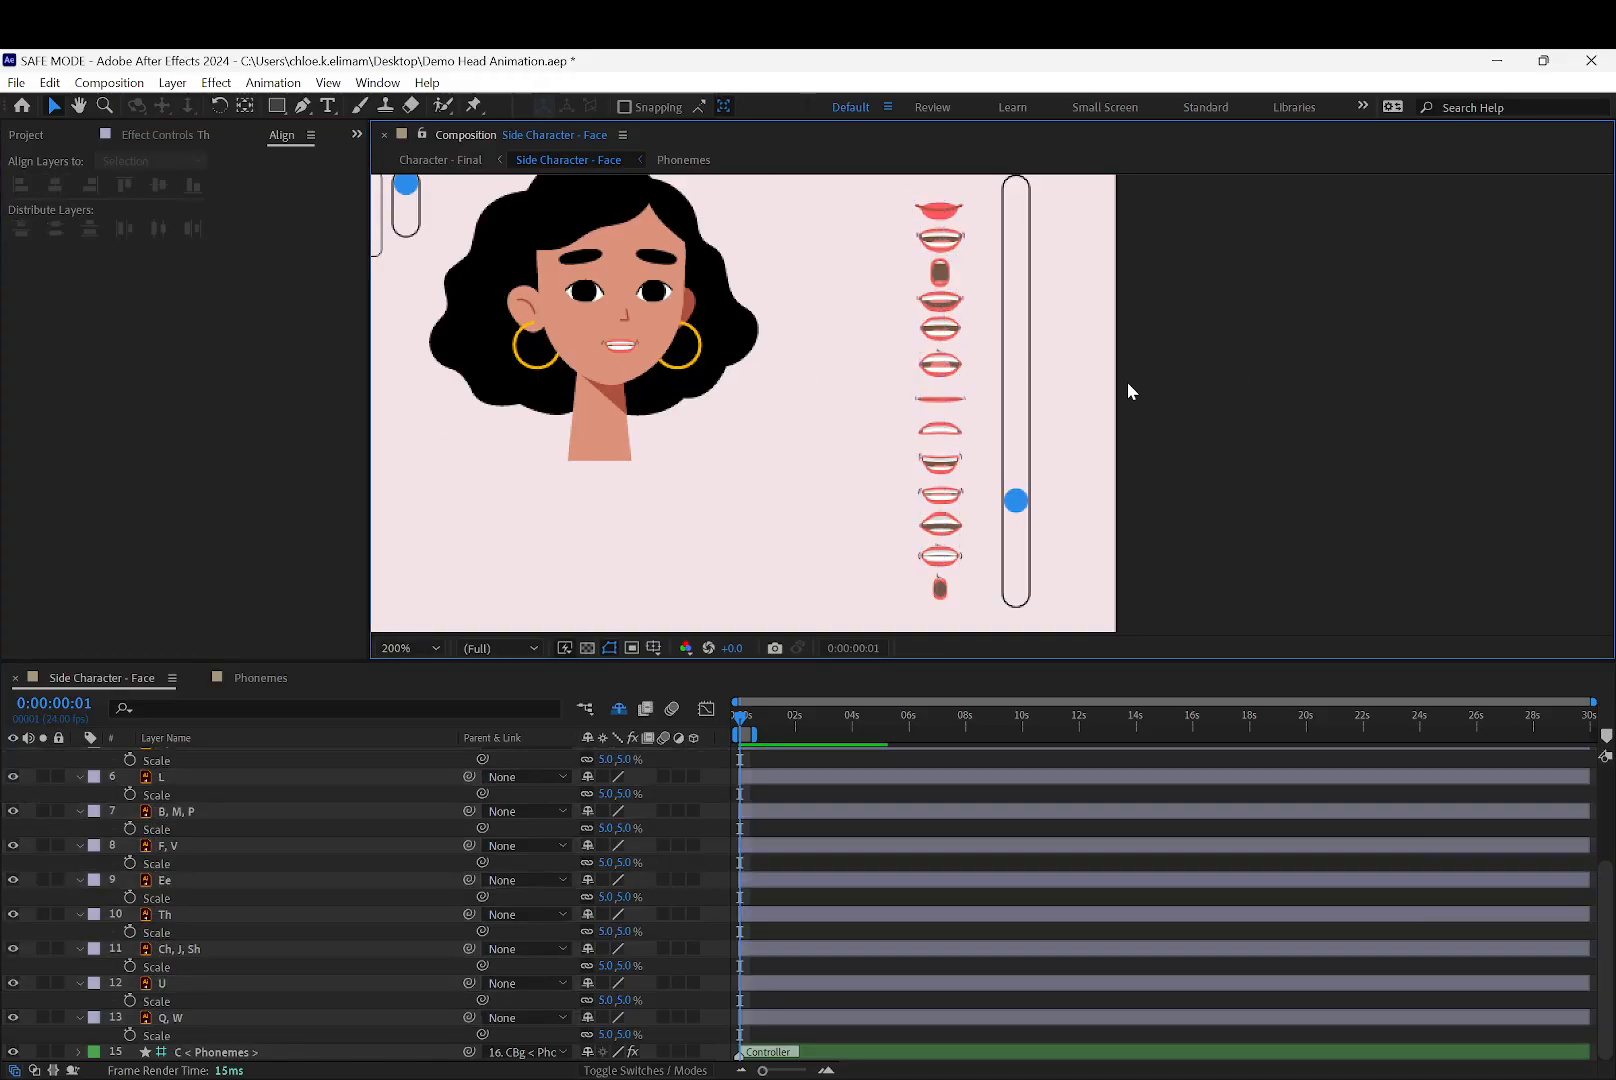
click(941, 494)
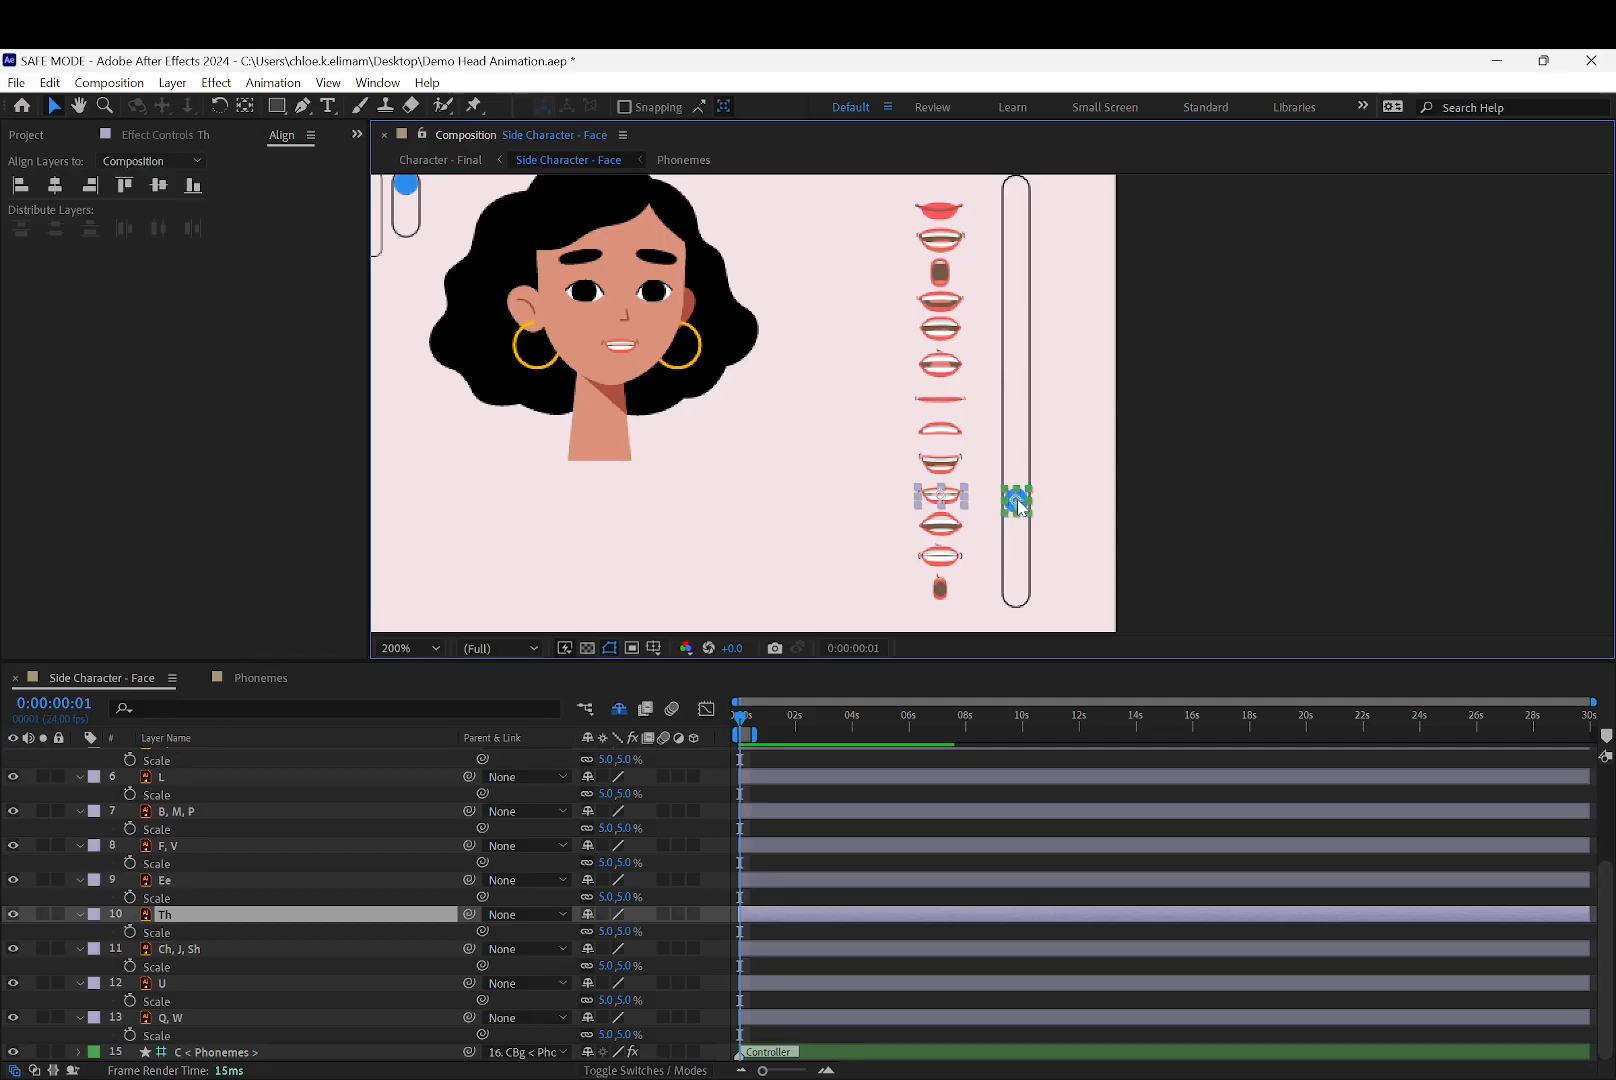
click(967, 550)
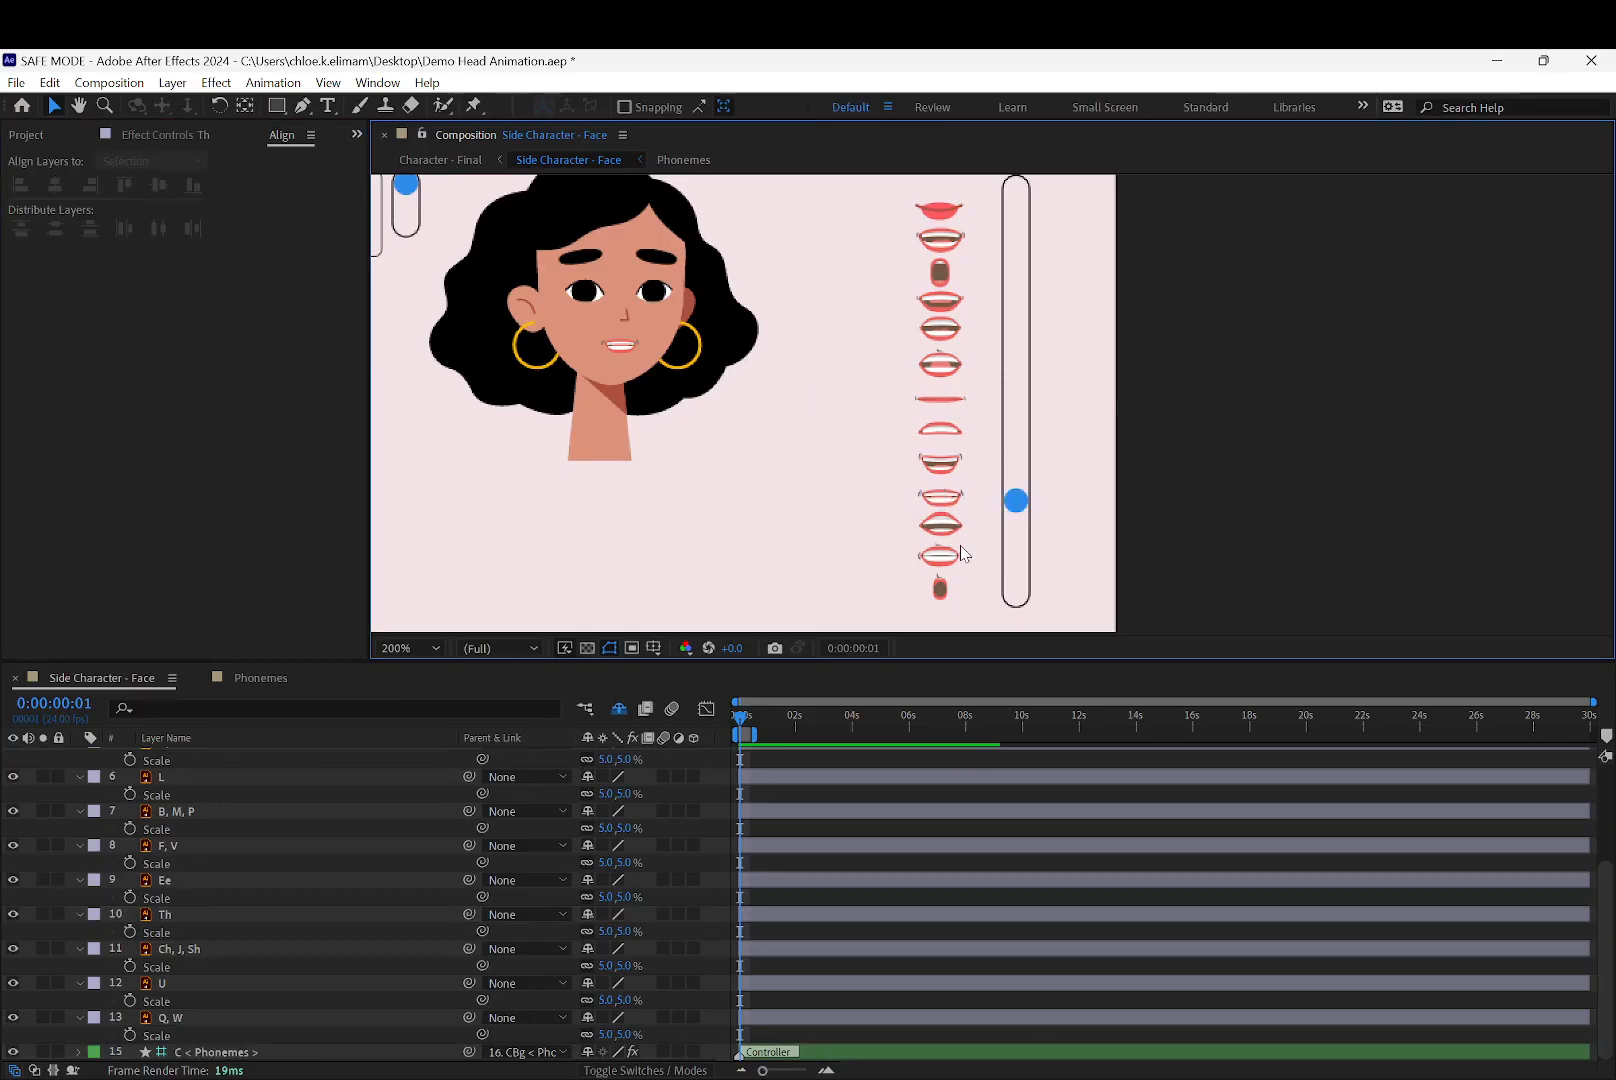
Lower the controller to the eleventh row, move the U mouth aside, and align the Ch, J, Sh mouth there with the controller
drag(1013, 510, 1019, 533)
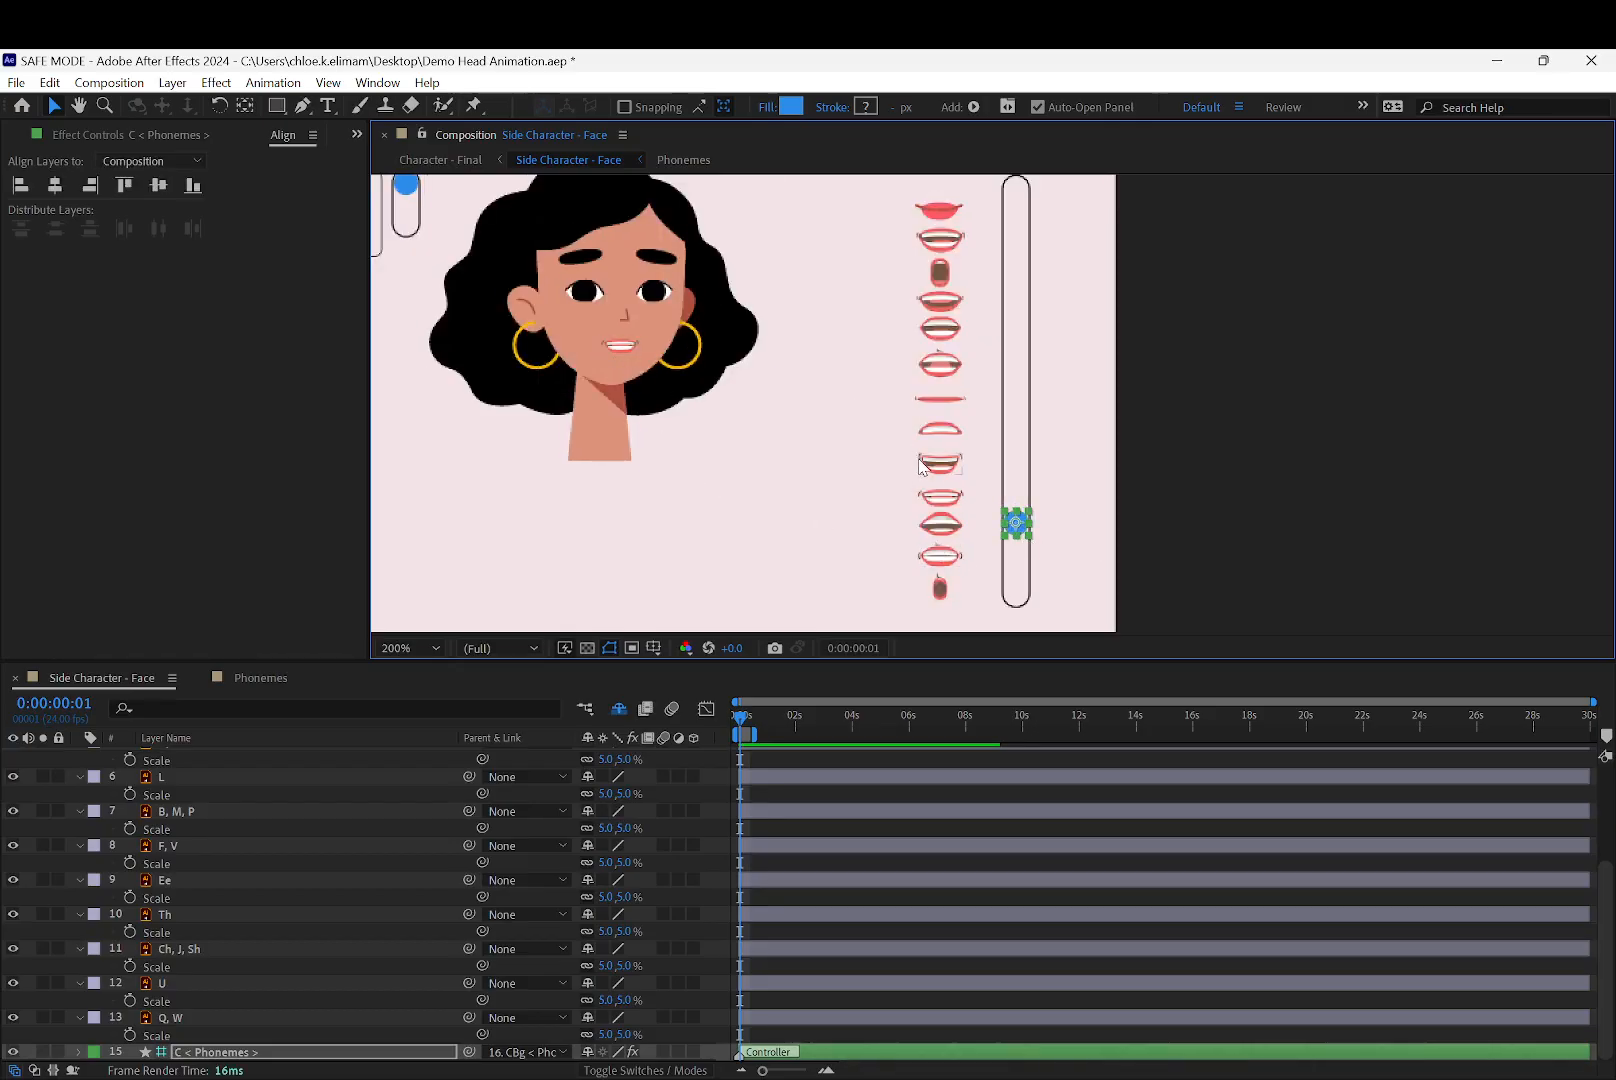
scroll(981, 480, up, 1)
scroll(918, 512, down, 1)
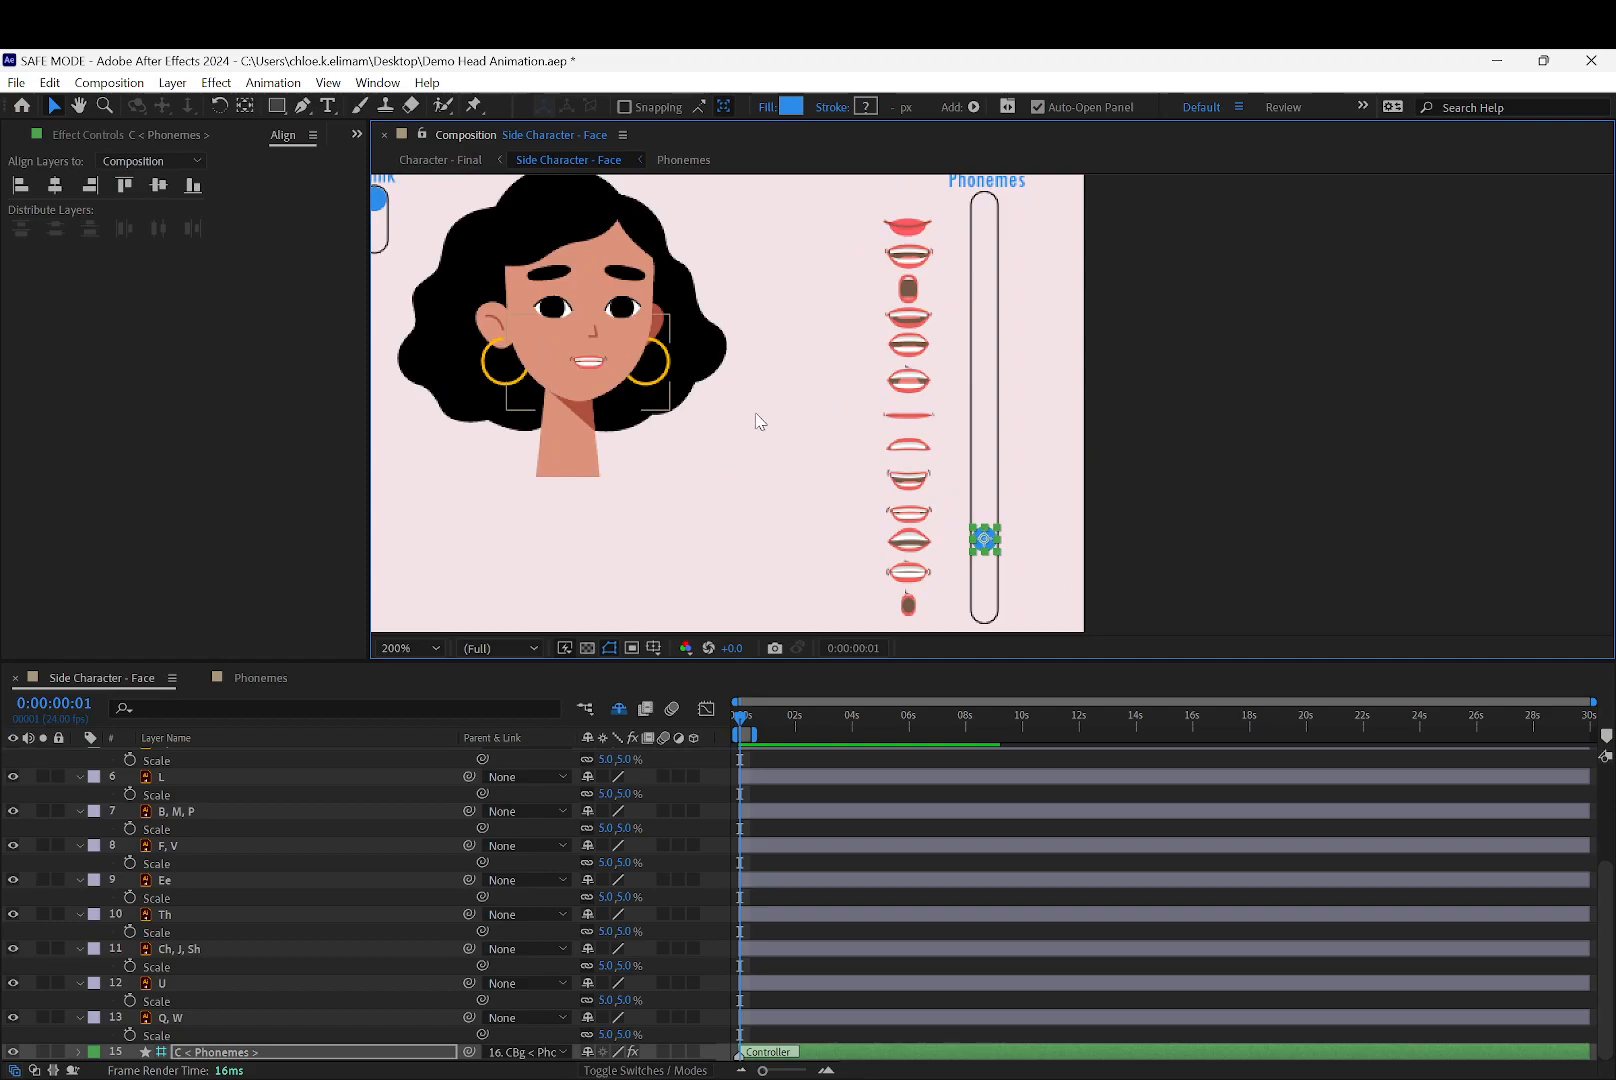
drag(984, 539, 909, 543)
shift+click(984, 548)
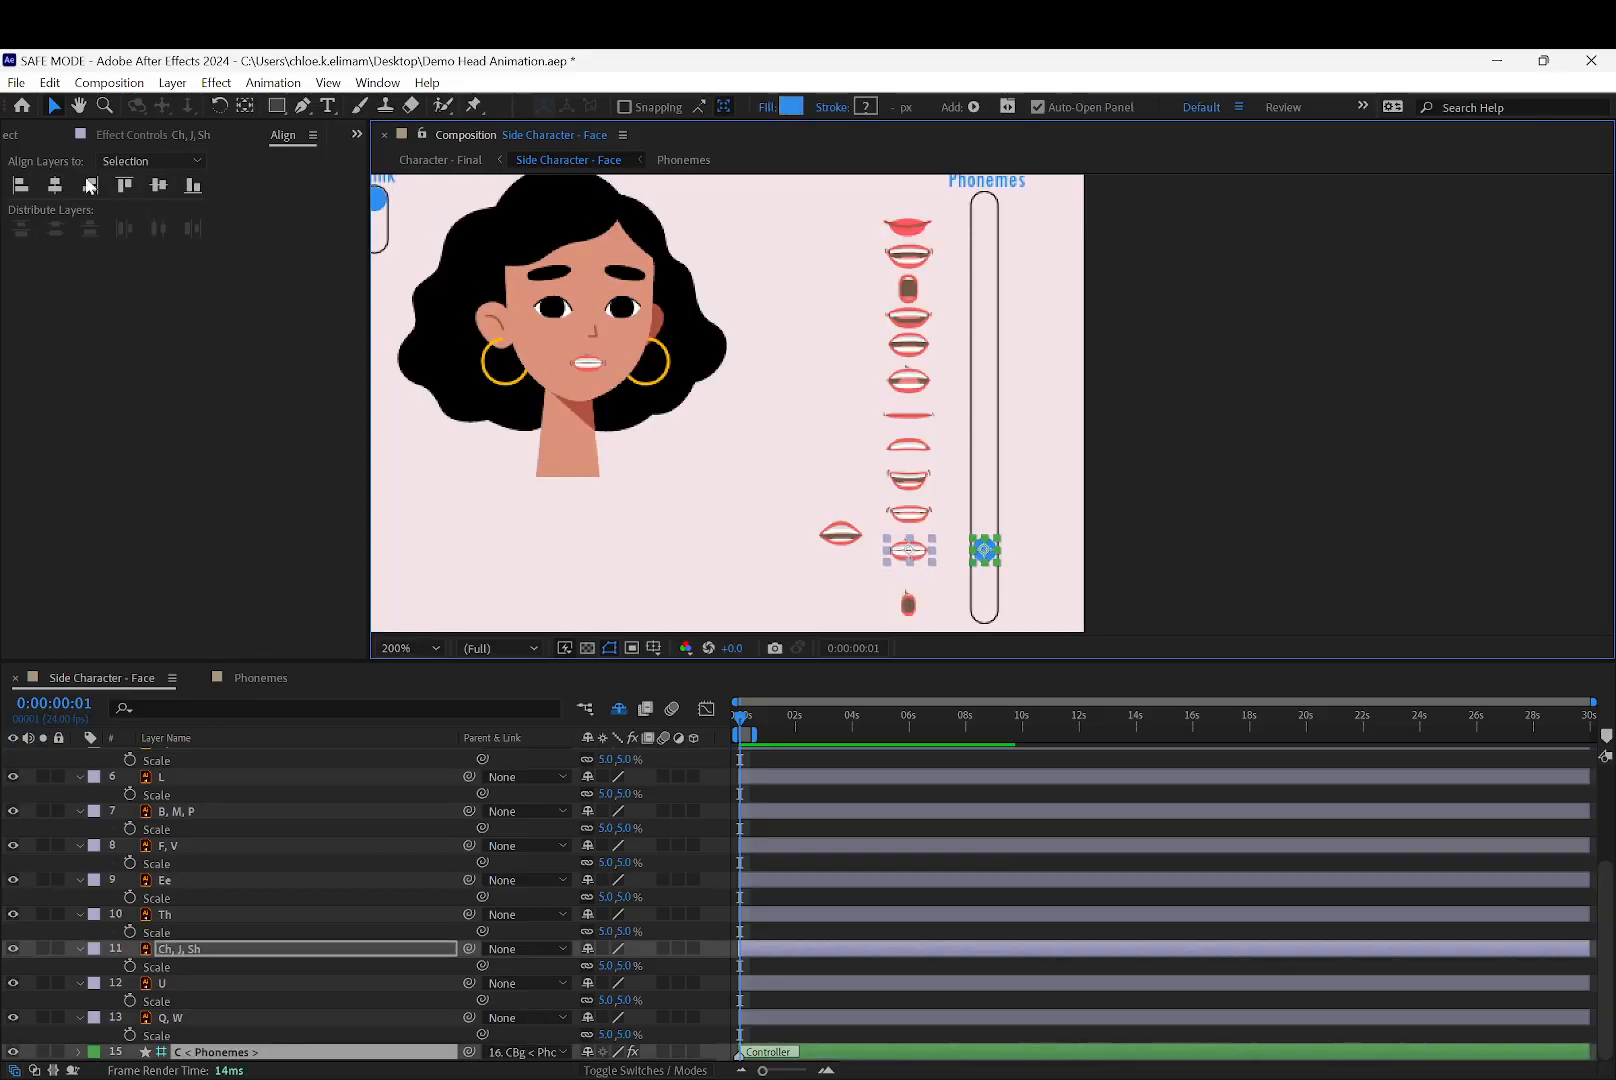
Place the U mouth in the twelfth row, lower the Phonemes controller to it, and align their vertical centers
click(800, 477)
drag(838, 541, 981, 582)
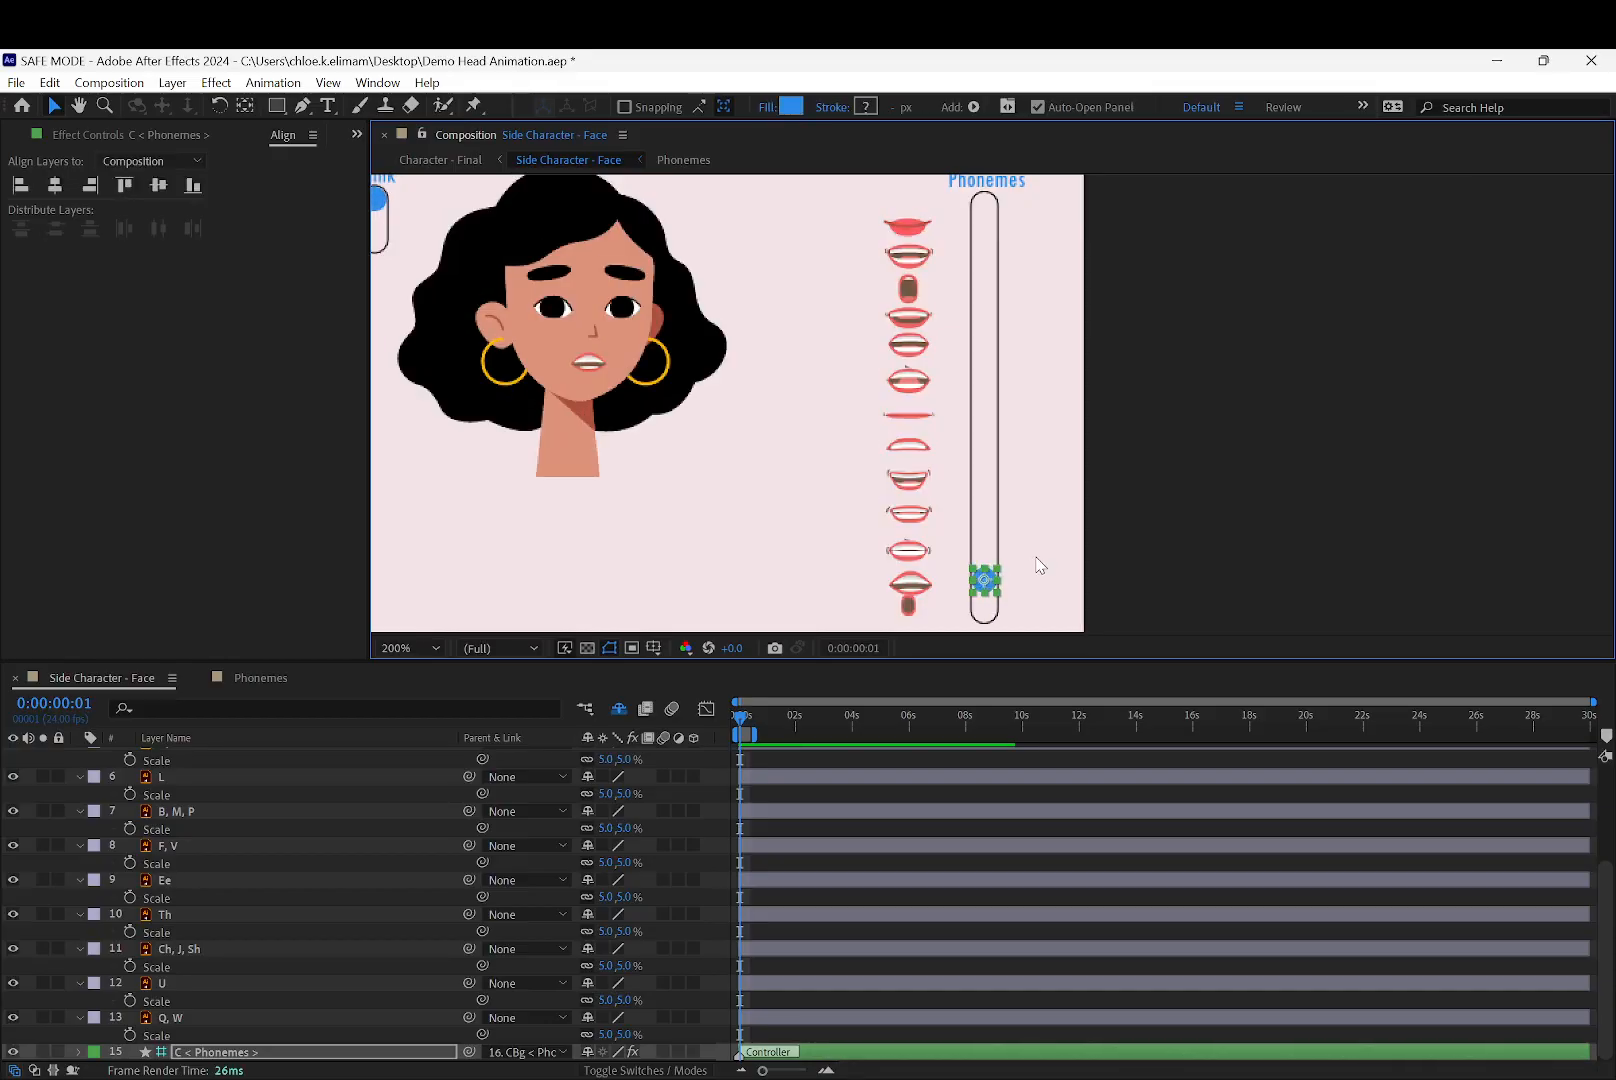
click(1038, 566)
click(920, 582)
shift+click(984, 580)
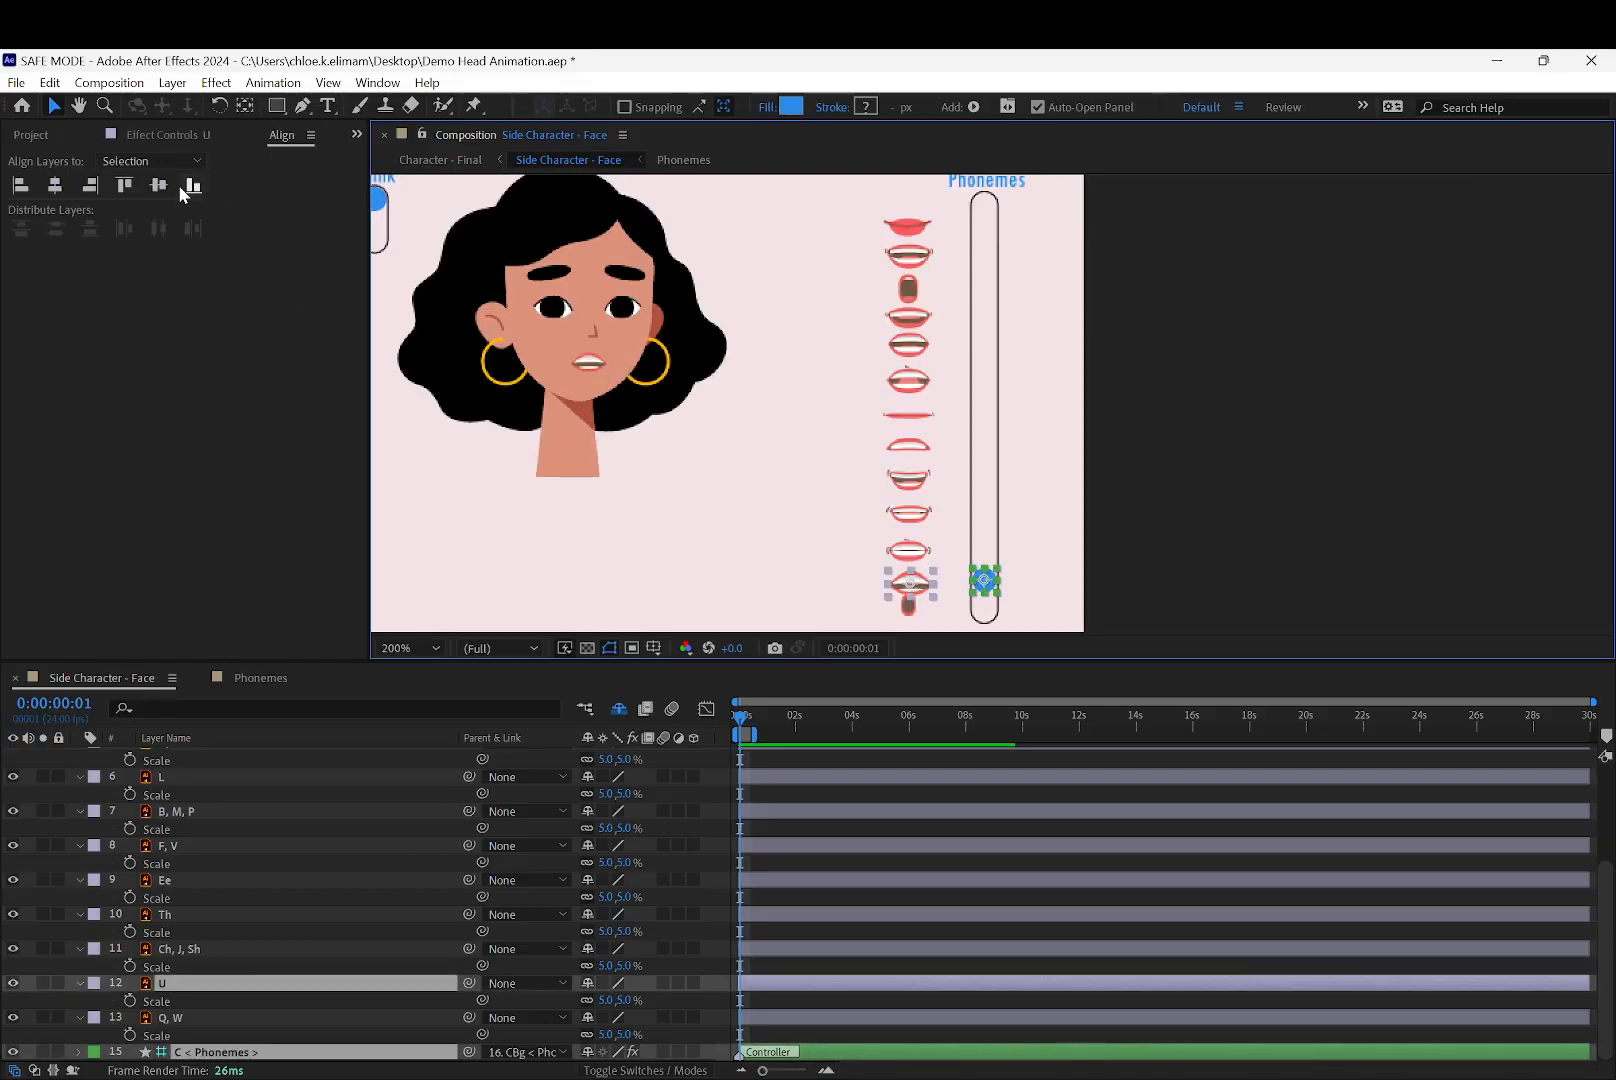
click(835, 507)
Move the Q, W mouth down below the U mouth and lower the Phonemes controller to the slider's lower end
drag(906, 601, 909, 613)
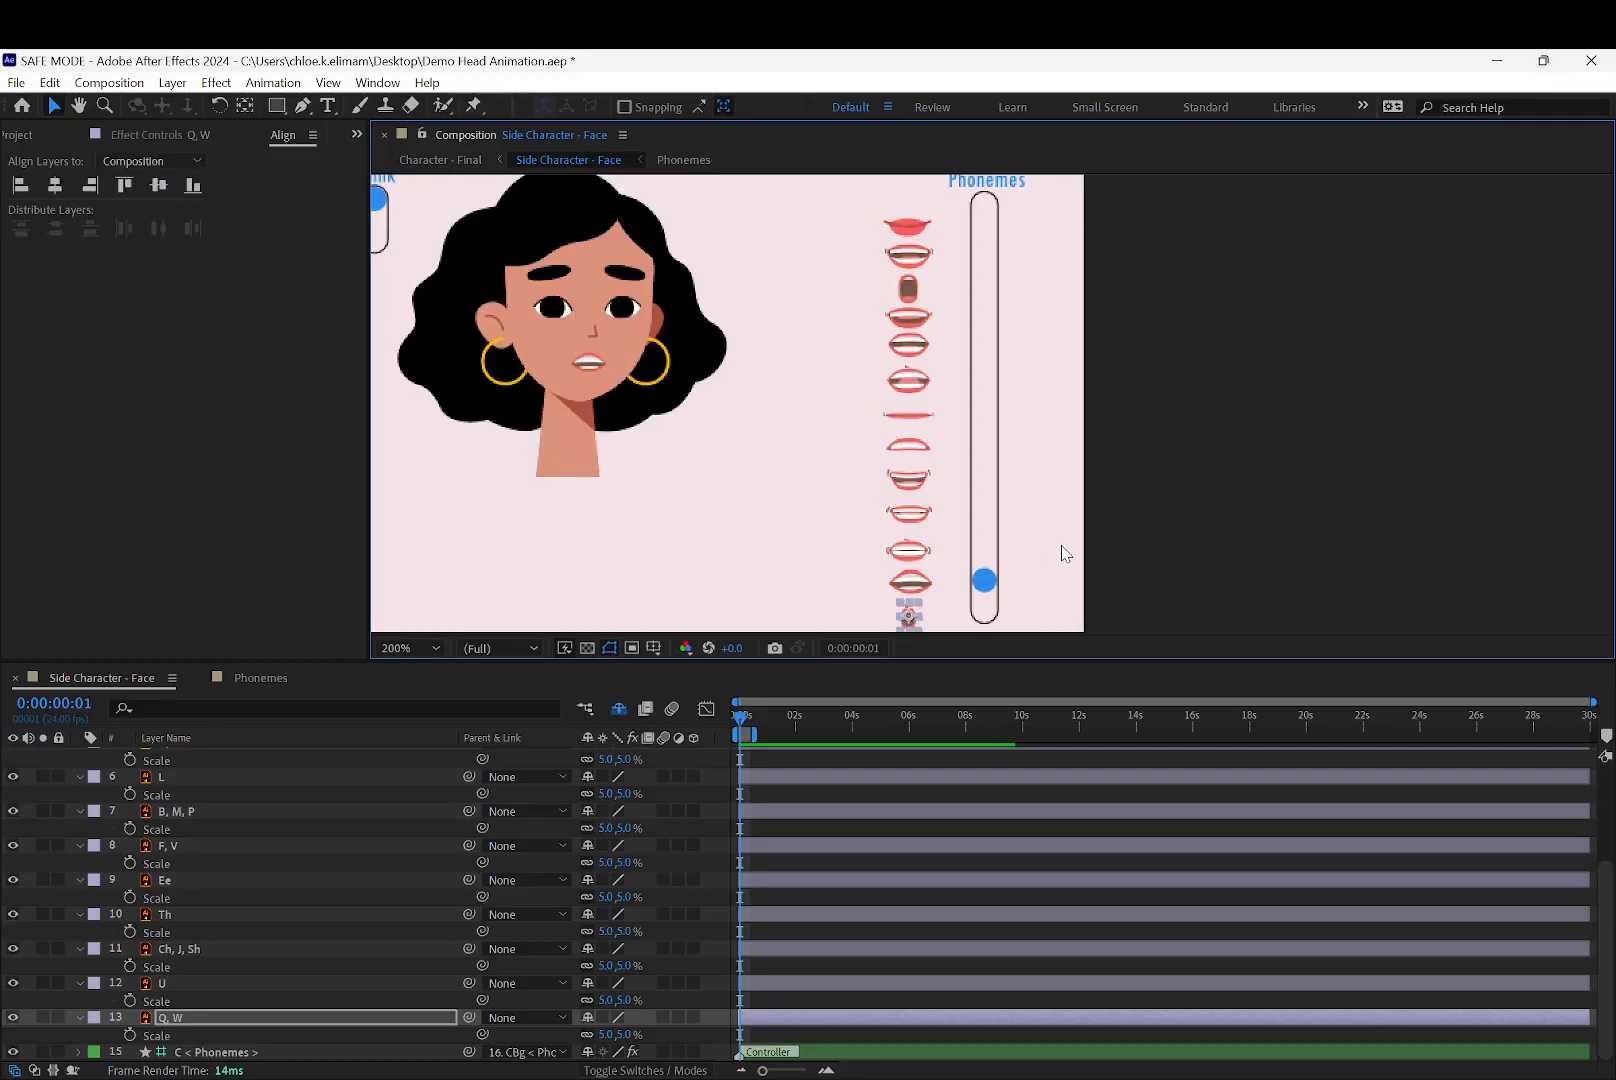
drag(1036, 576, 880, 492)
key(shift+Right)
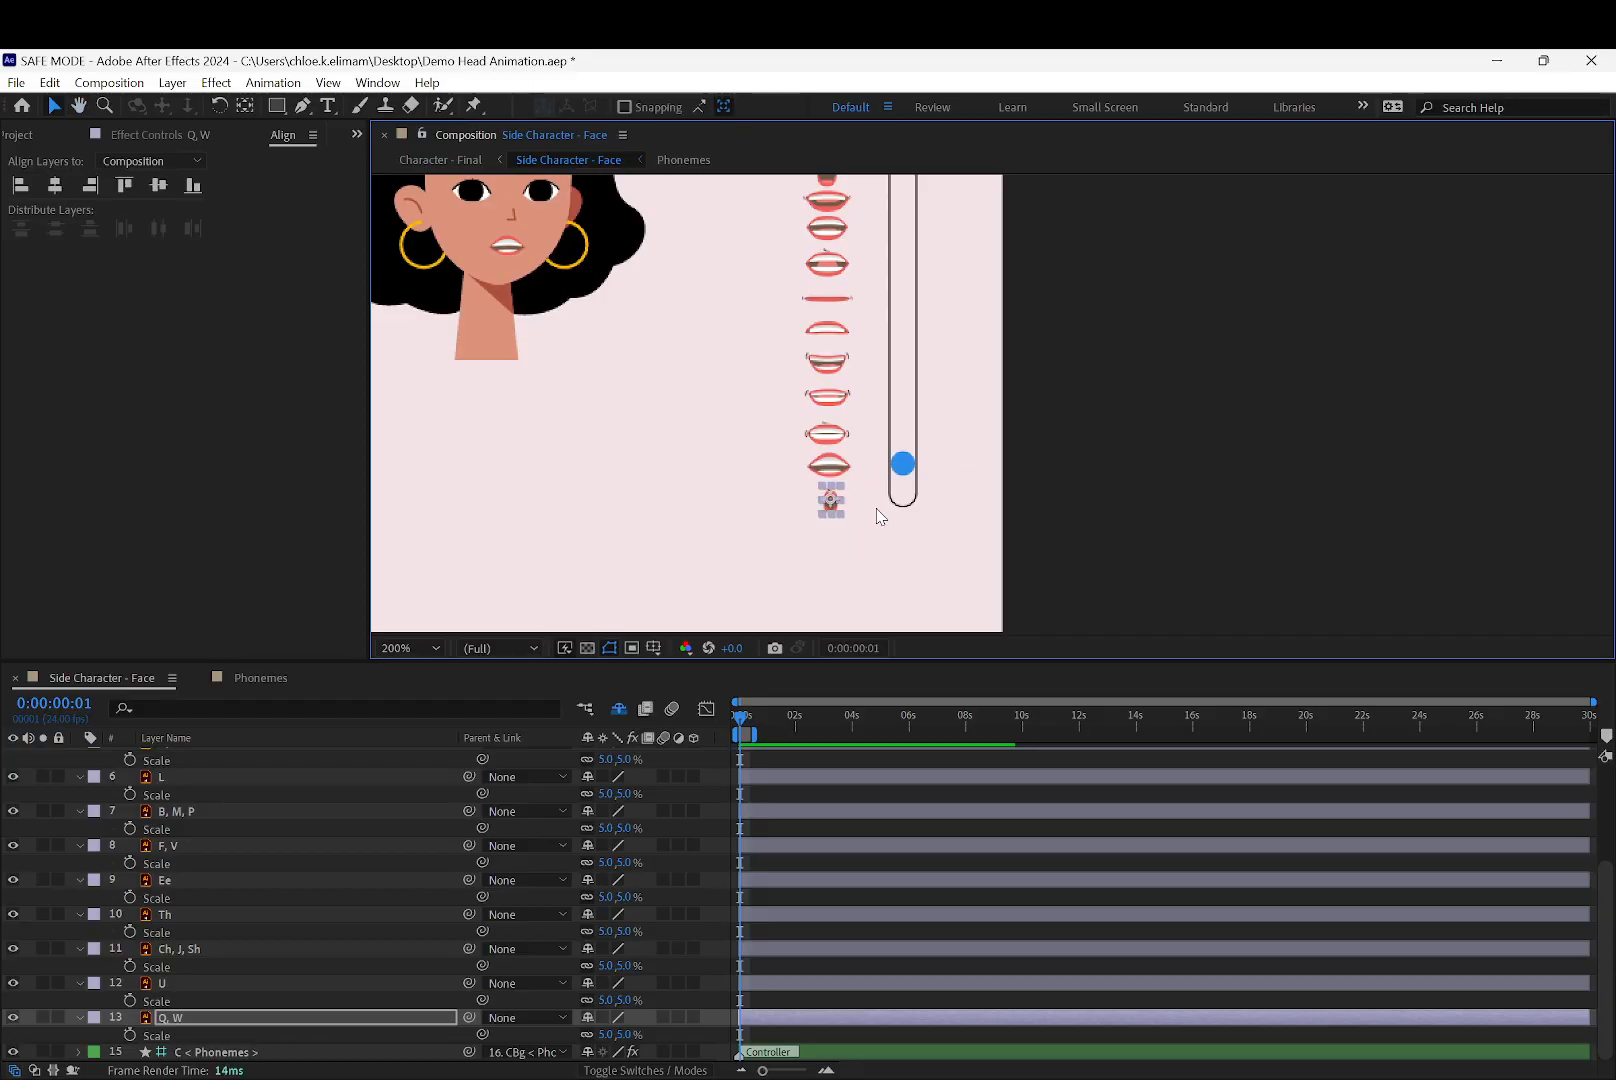
drag(903, 463, 902, 505)
click(983, 495)
Collapse the expanded properties of all the mouth layers, from Mouth 2 through Q, W
scroll(960, 482, down, 1)
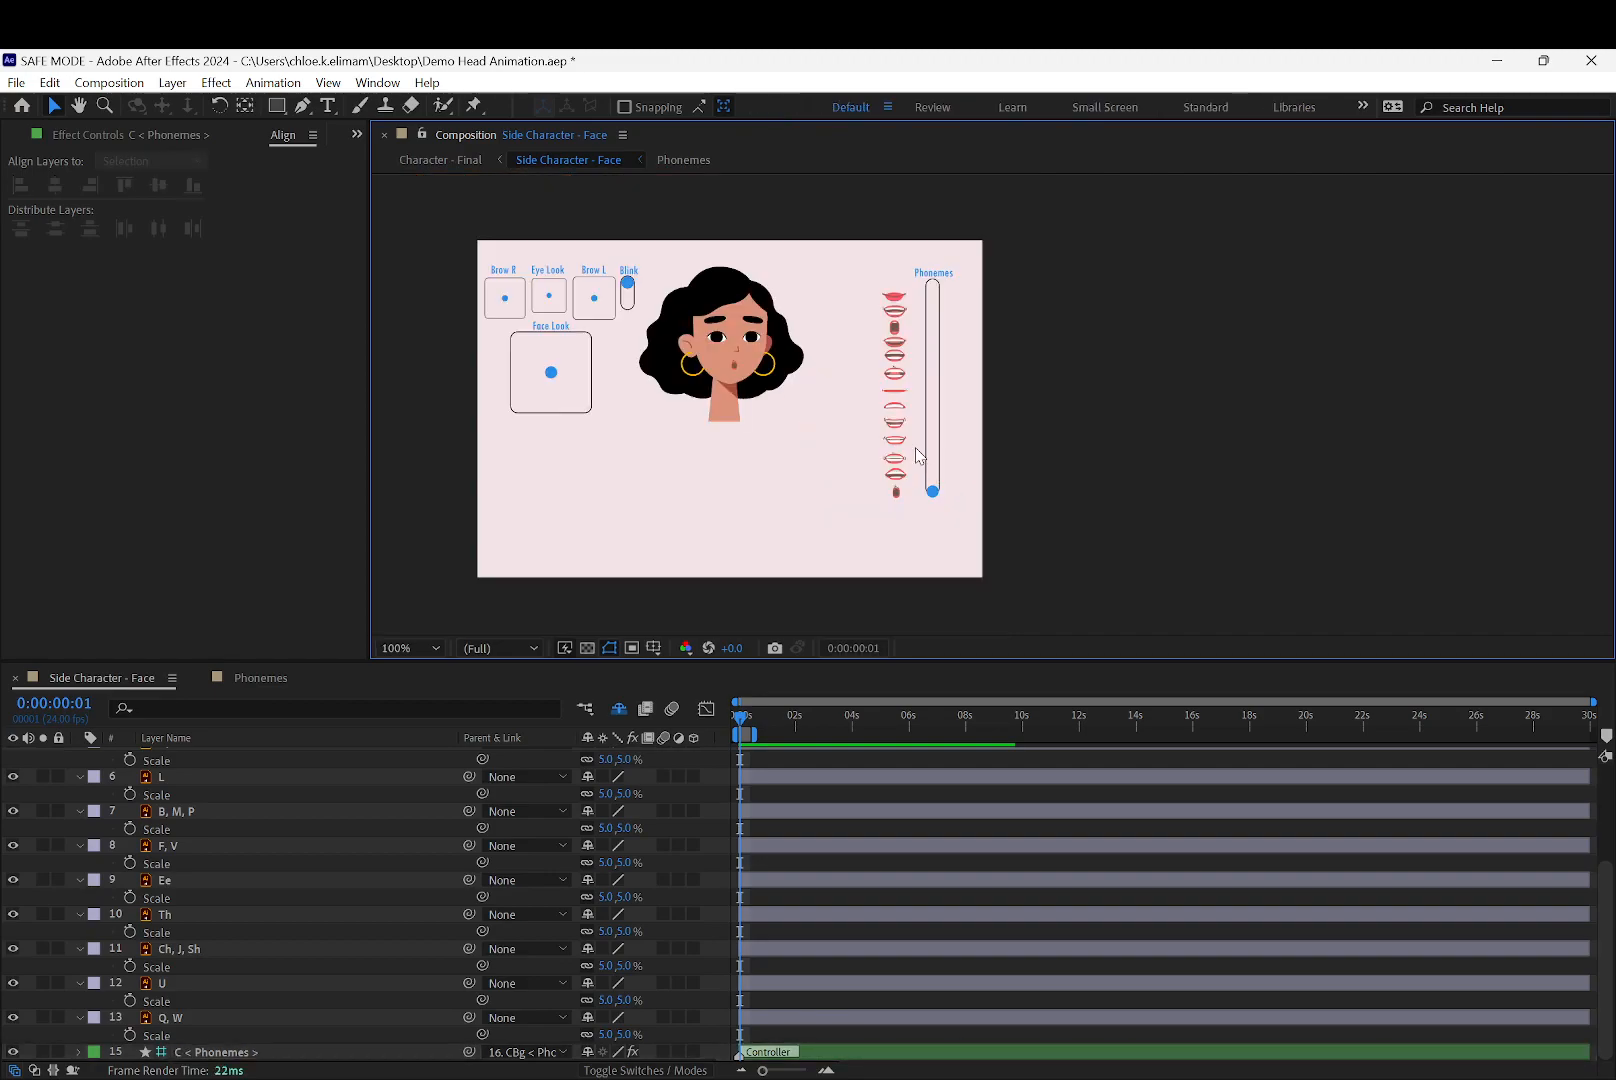
scroll(990, 400, up, 1)
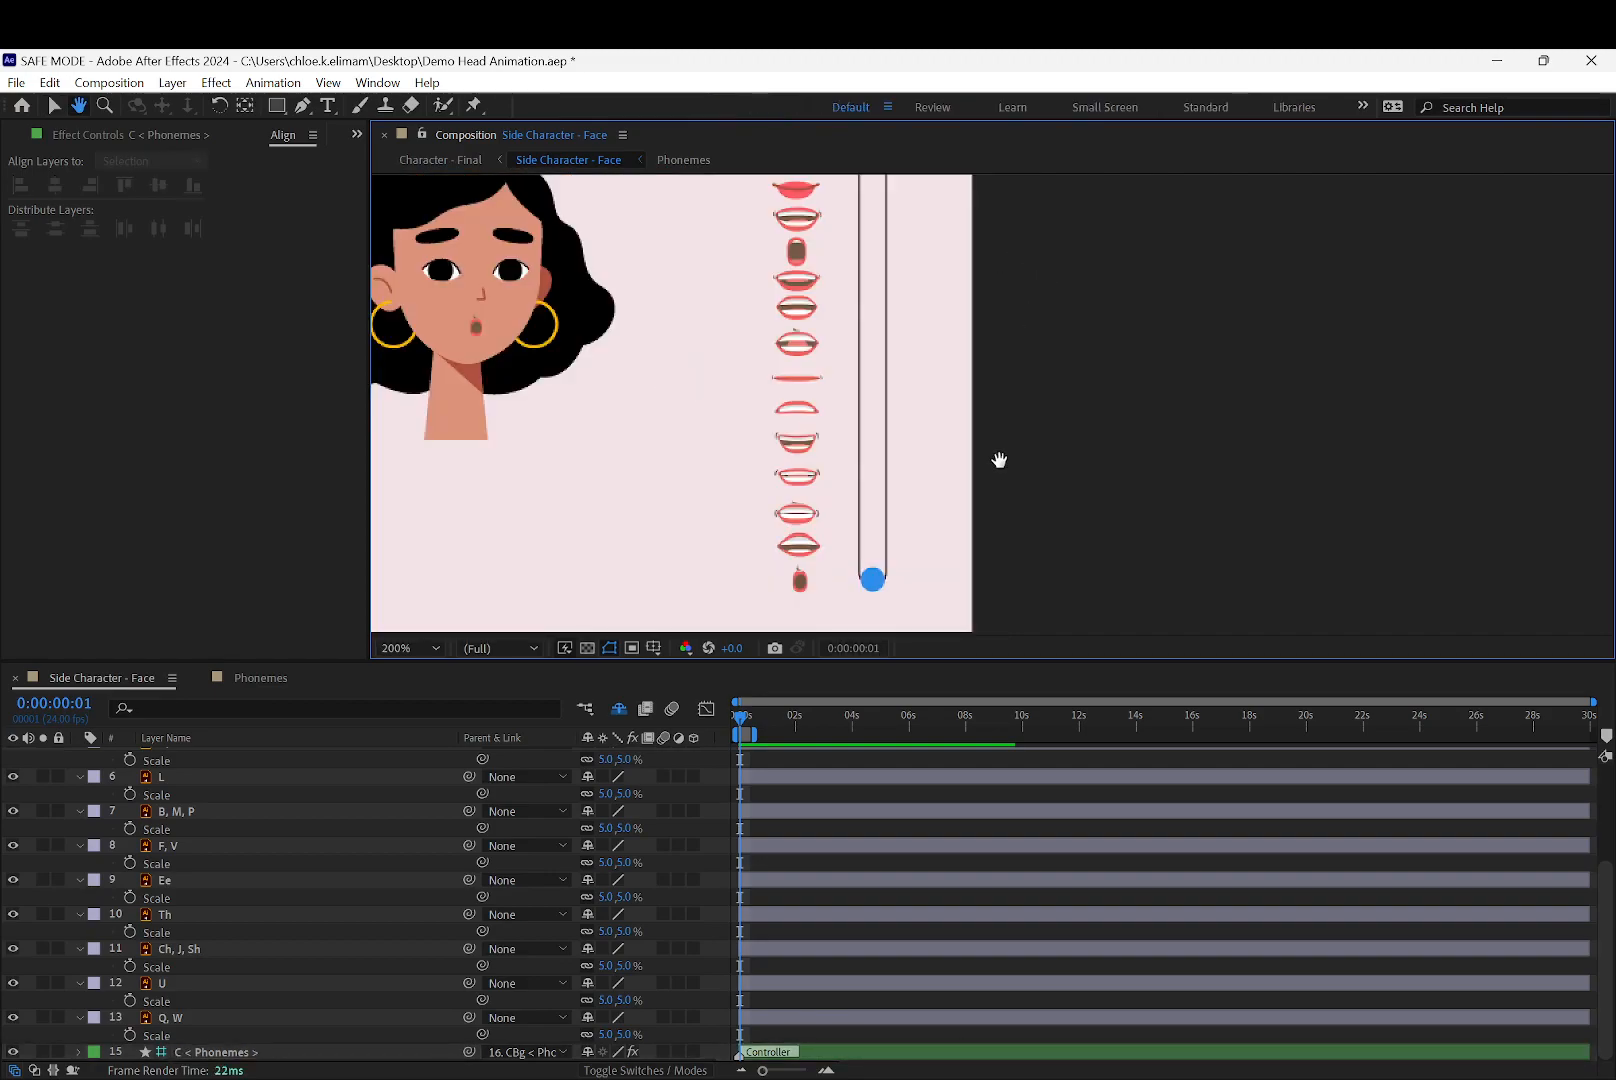
scroll(995, 455, down, 1)
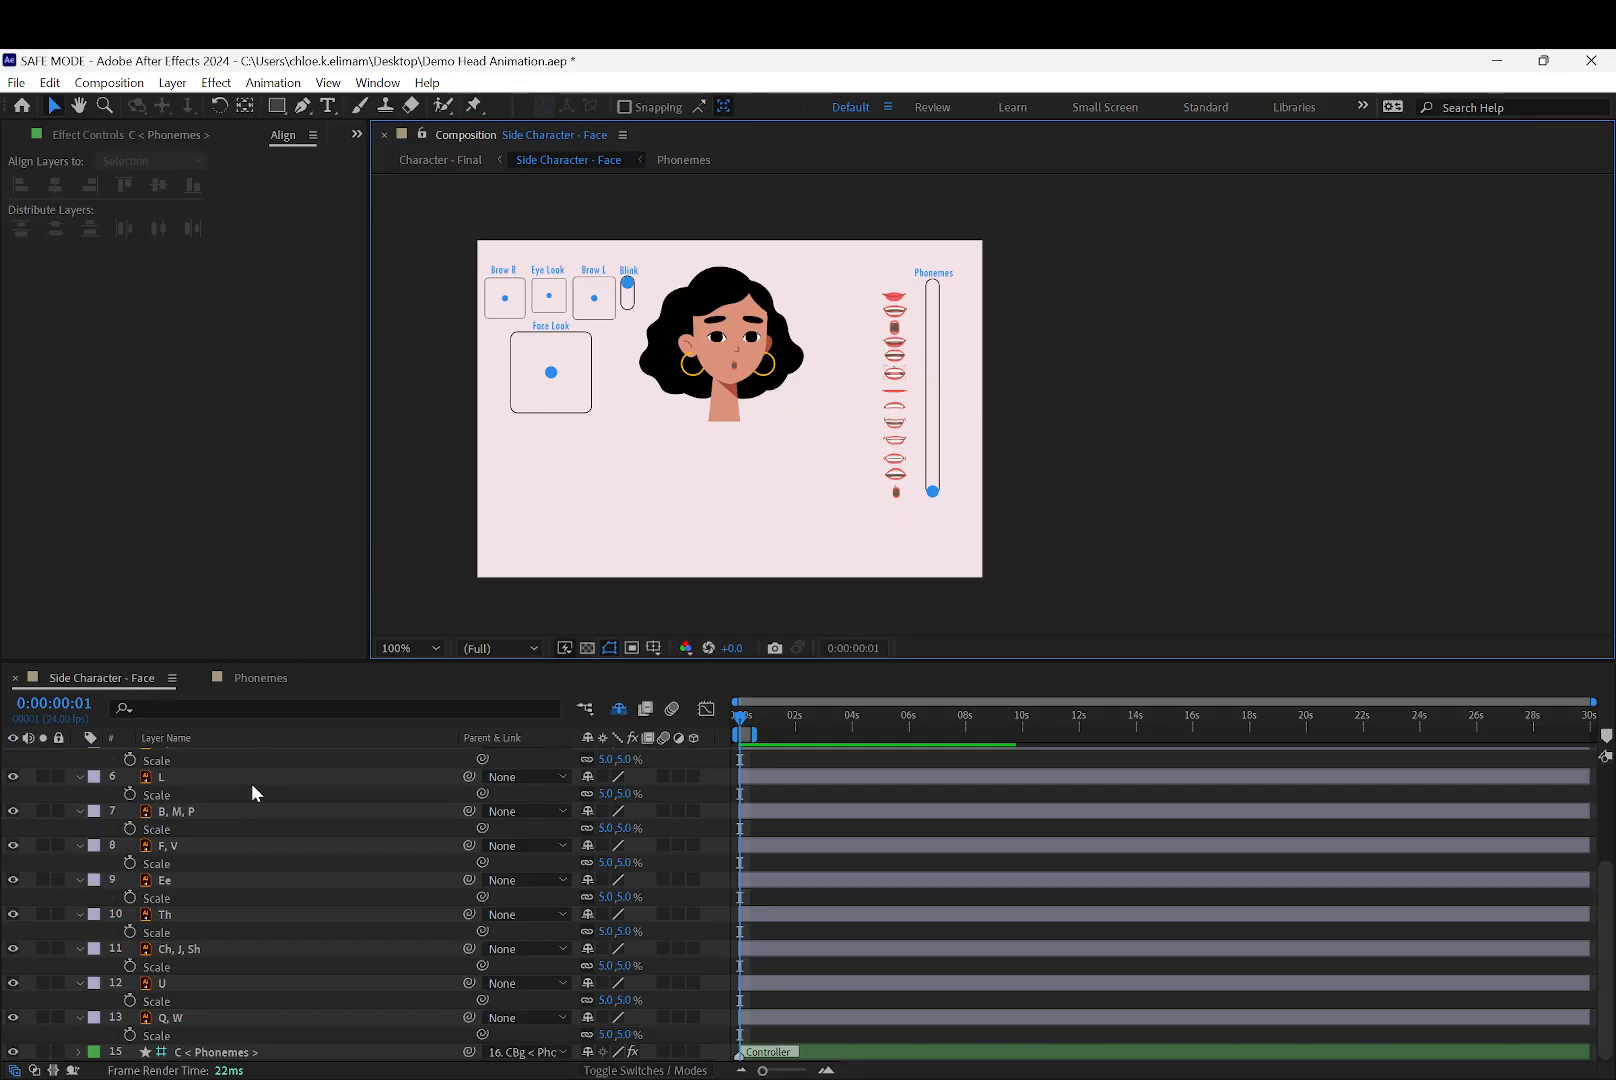
click(232, 1018)
scroll(273, 936, up, 3)
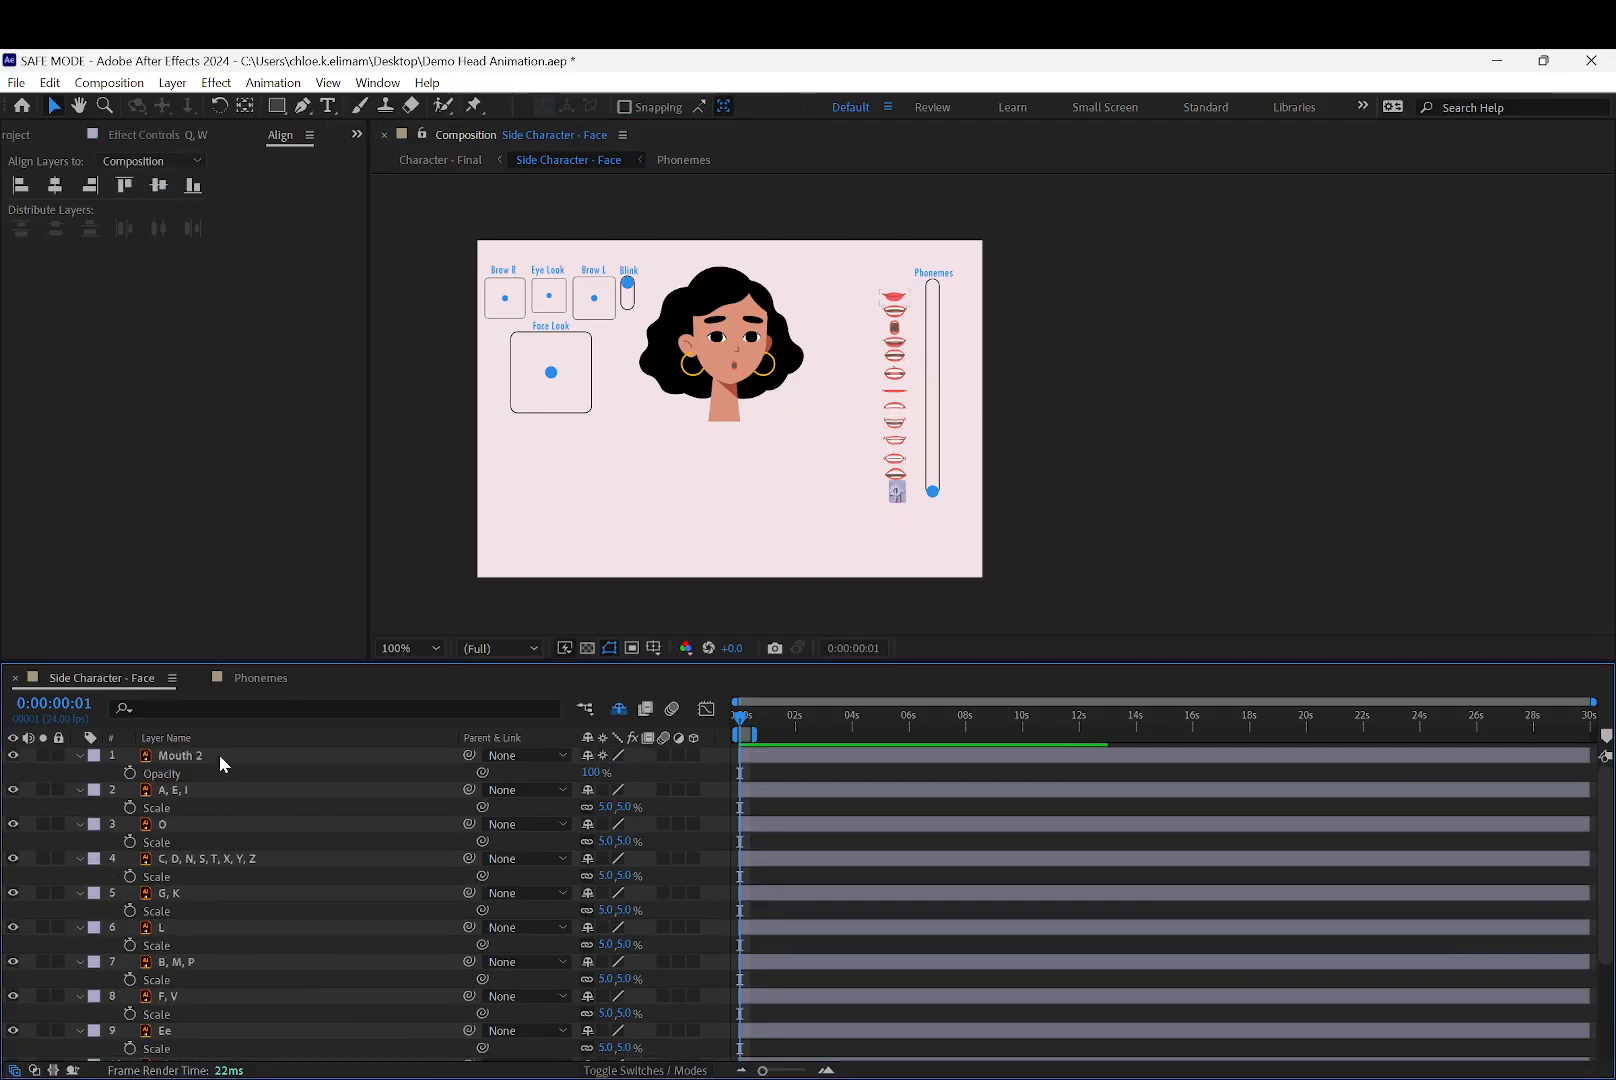
shift+click(218, 755)
key(u)
click(940, 472)
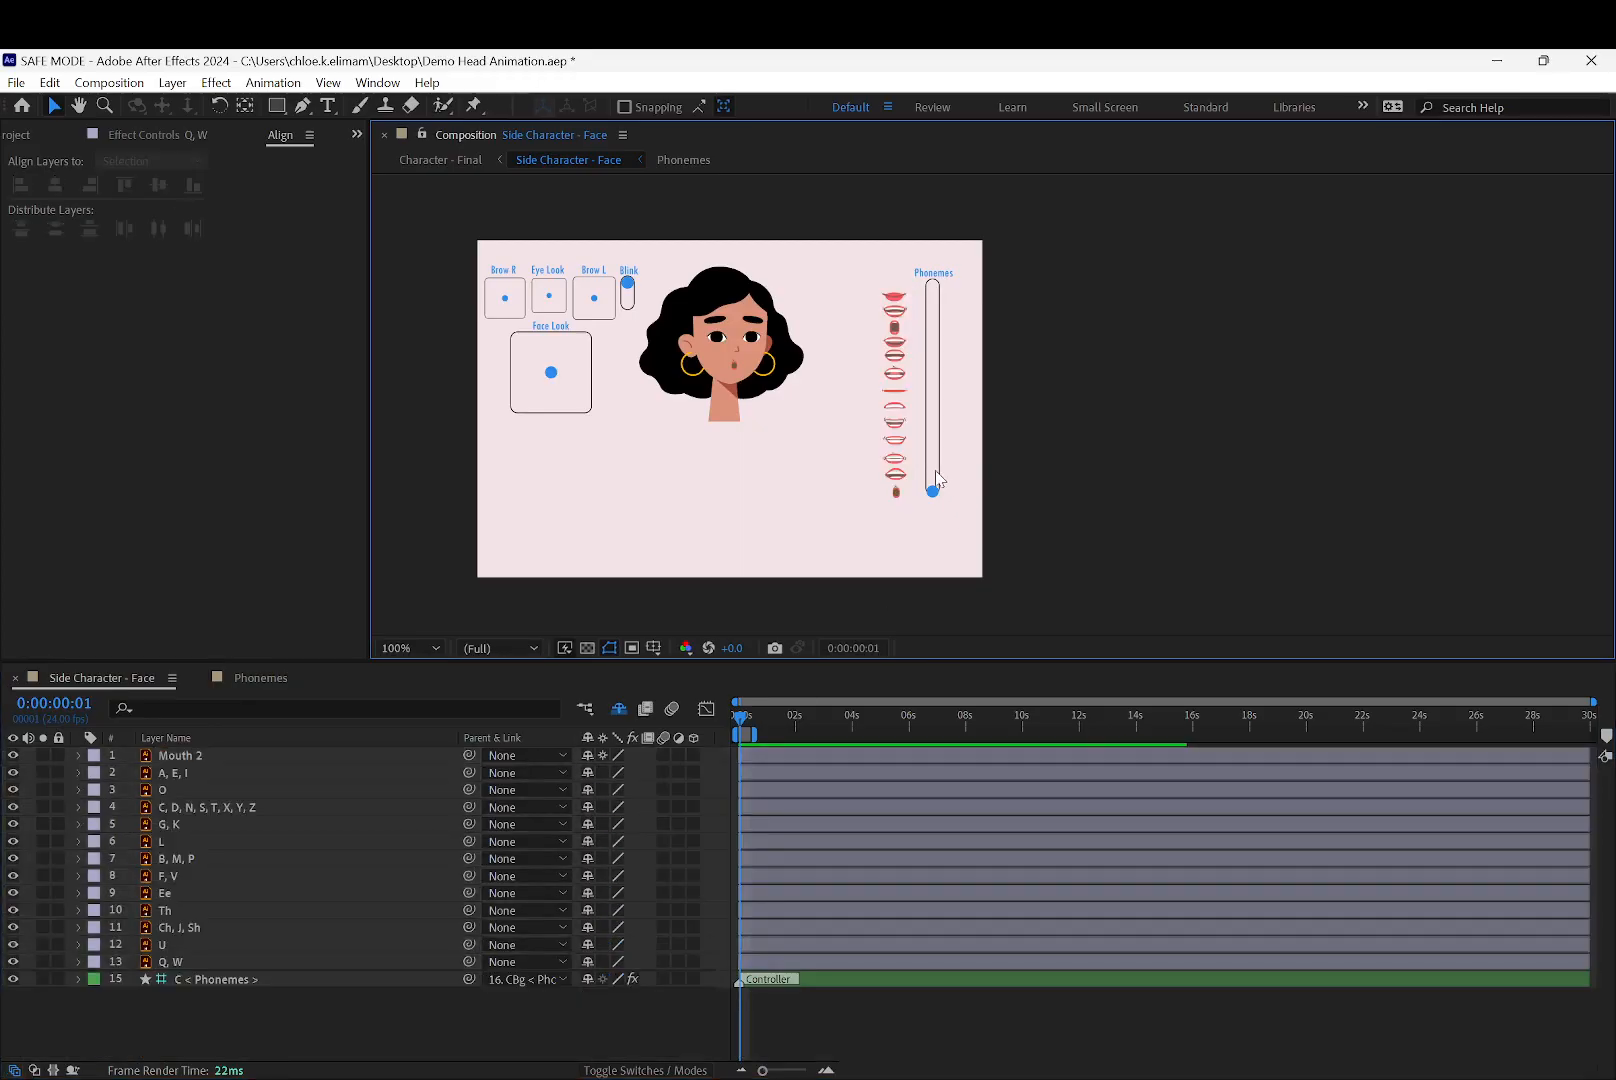
Center all the mouths horizontally relative to the selection and nudge the column closer to the Phonemes slider
drag(871, 262, 914, 538)
click(58, 186)
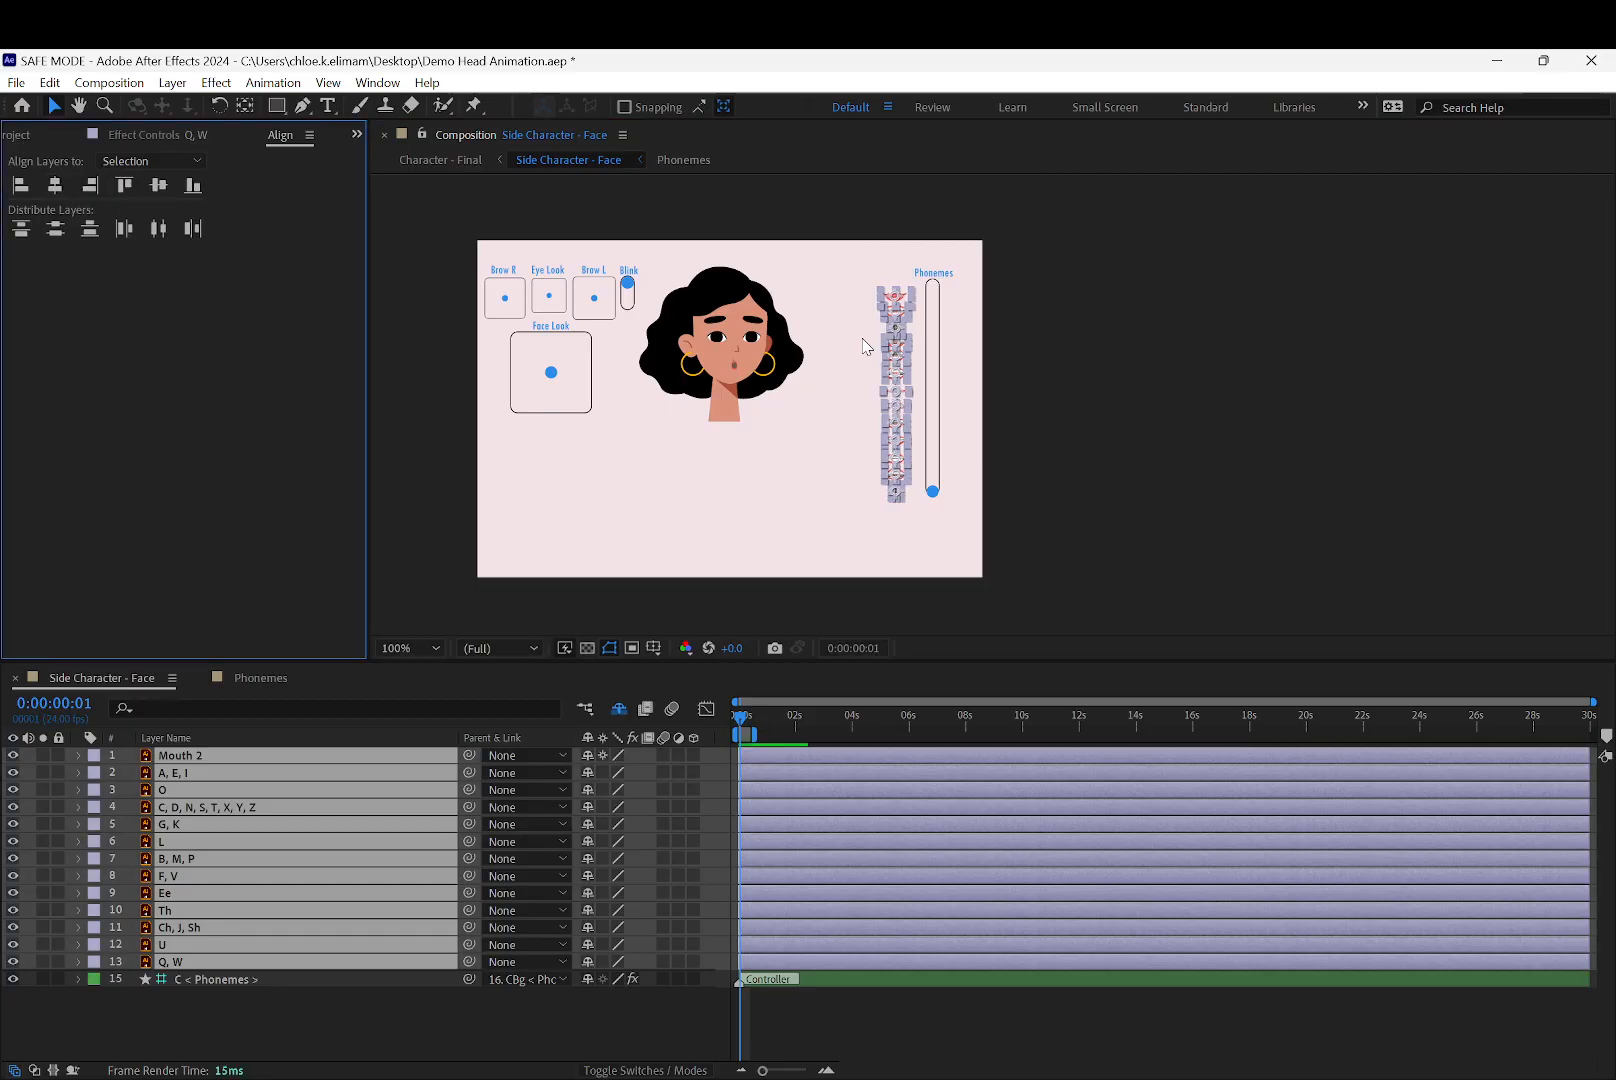
key(Right)
key(Right)
key(Right)
key(Right)
key(Right)
key(Right)
key(Right)
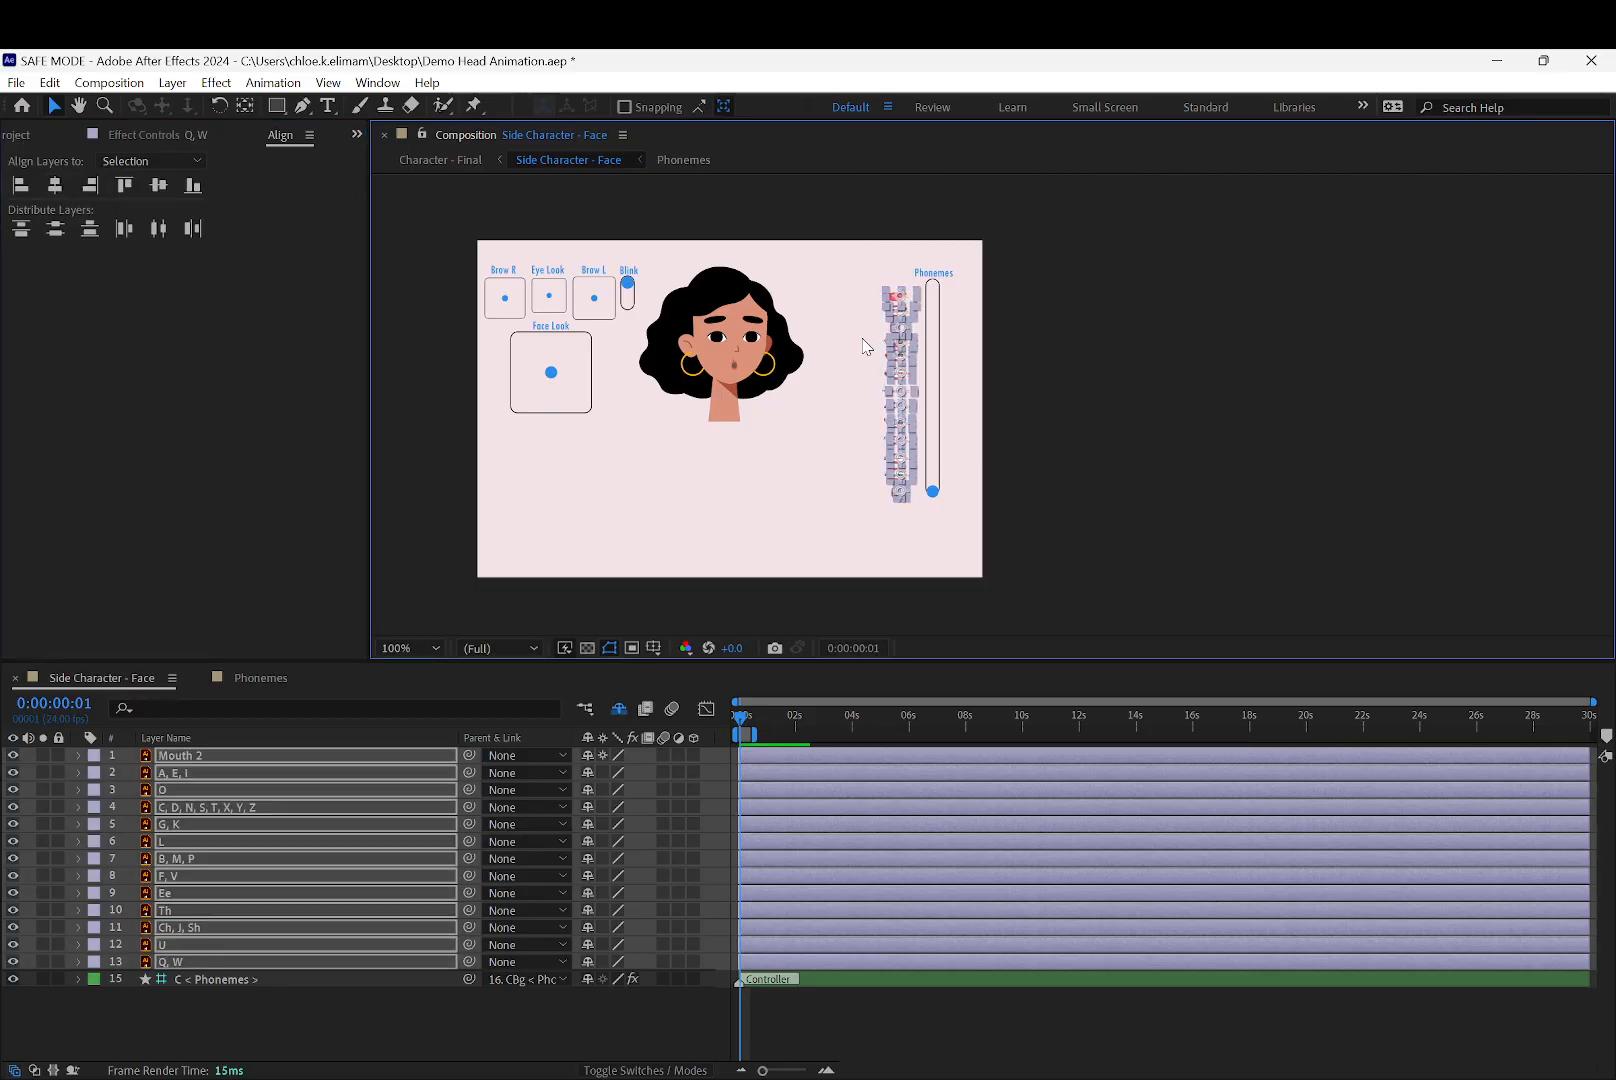
click(1144, 324)
Turn all the mouth layers, from Mouth 2 through Q, W, into guide layers
drag(866, 284, 923, 525)
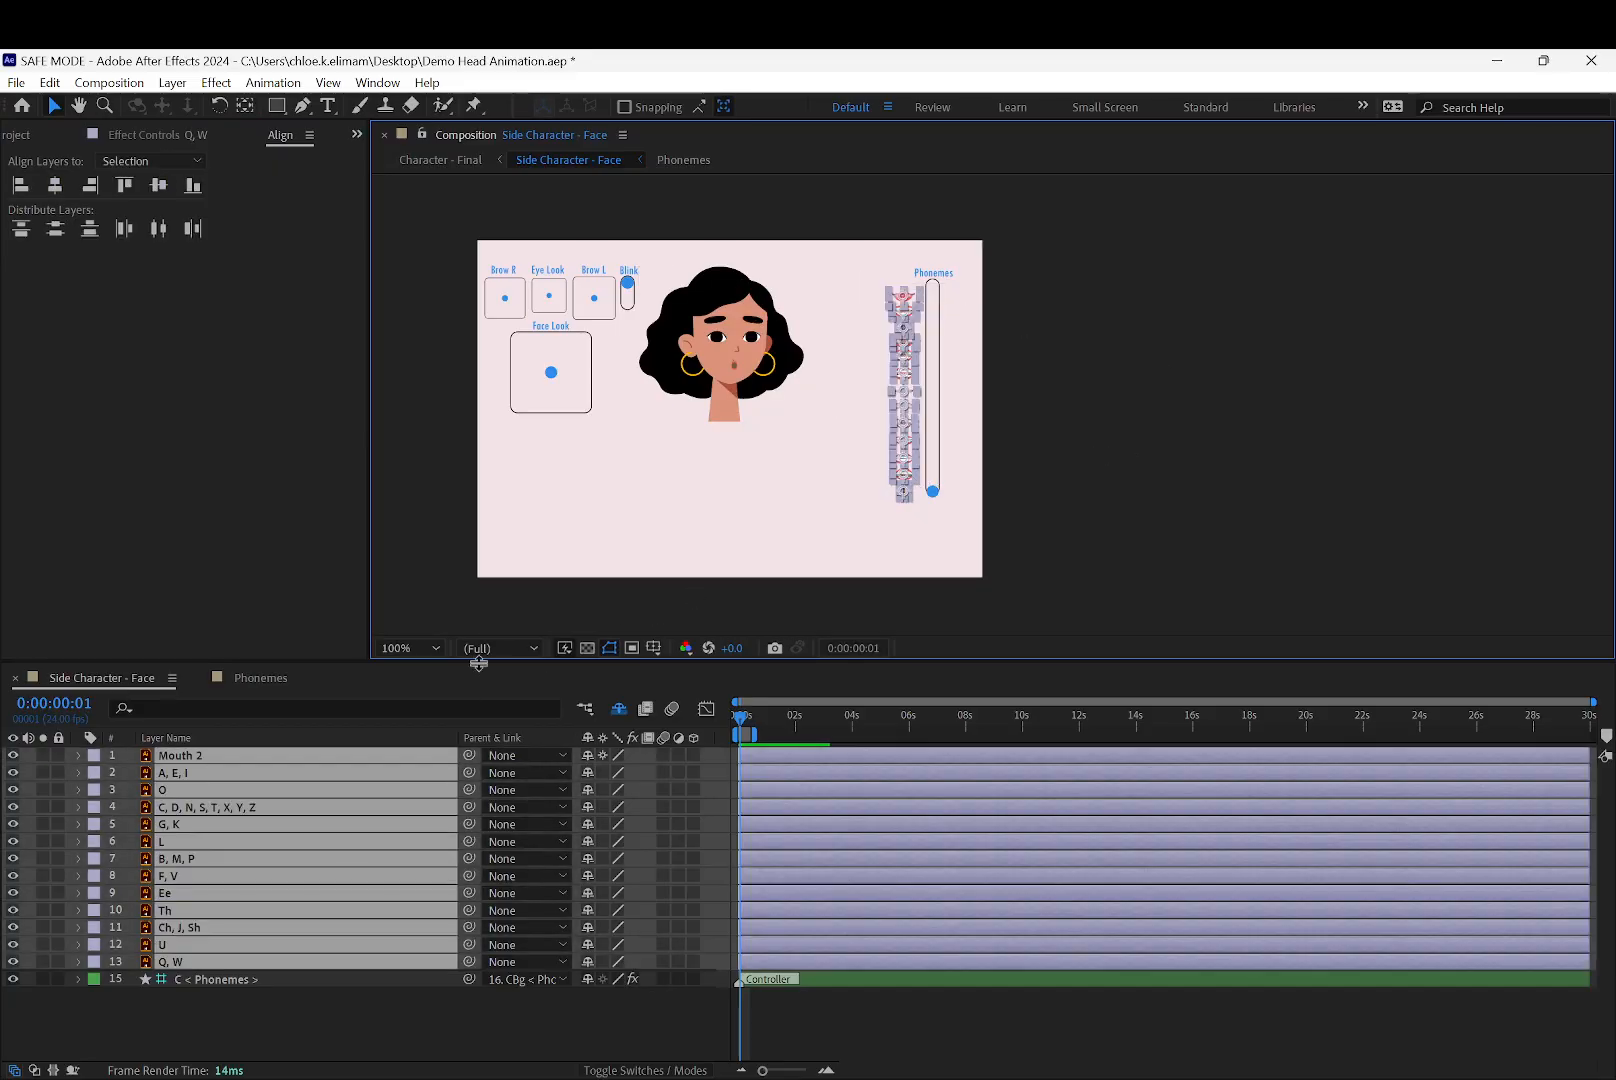
right_click(197, 758)
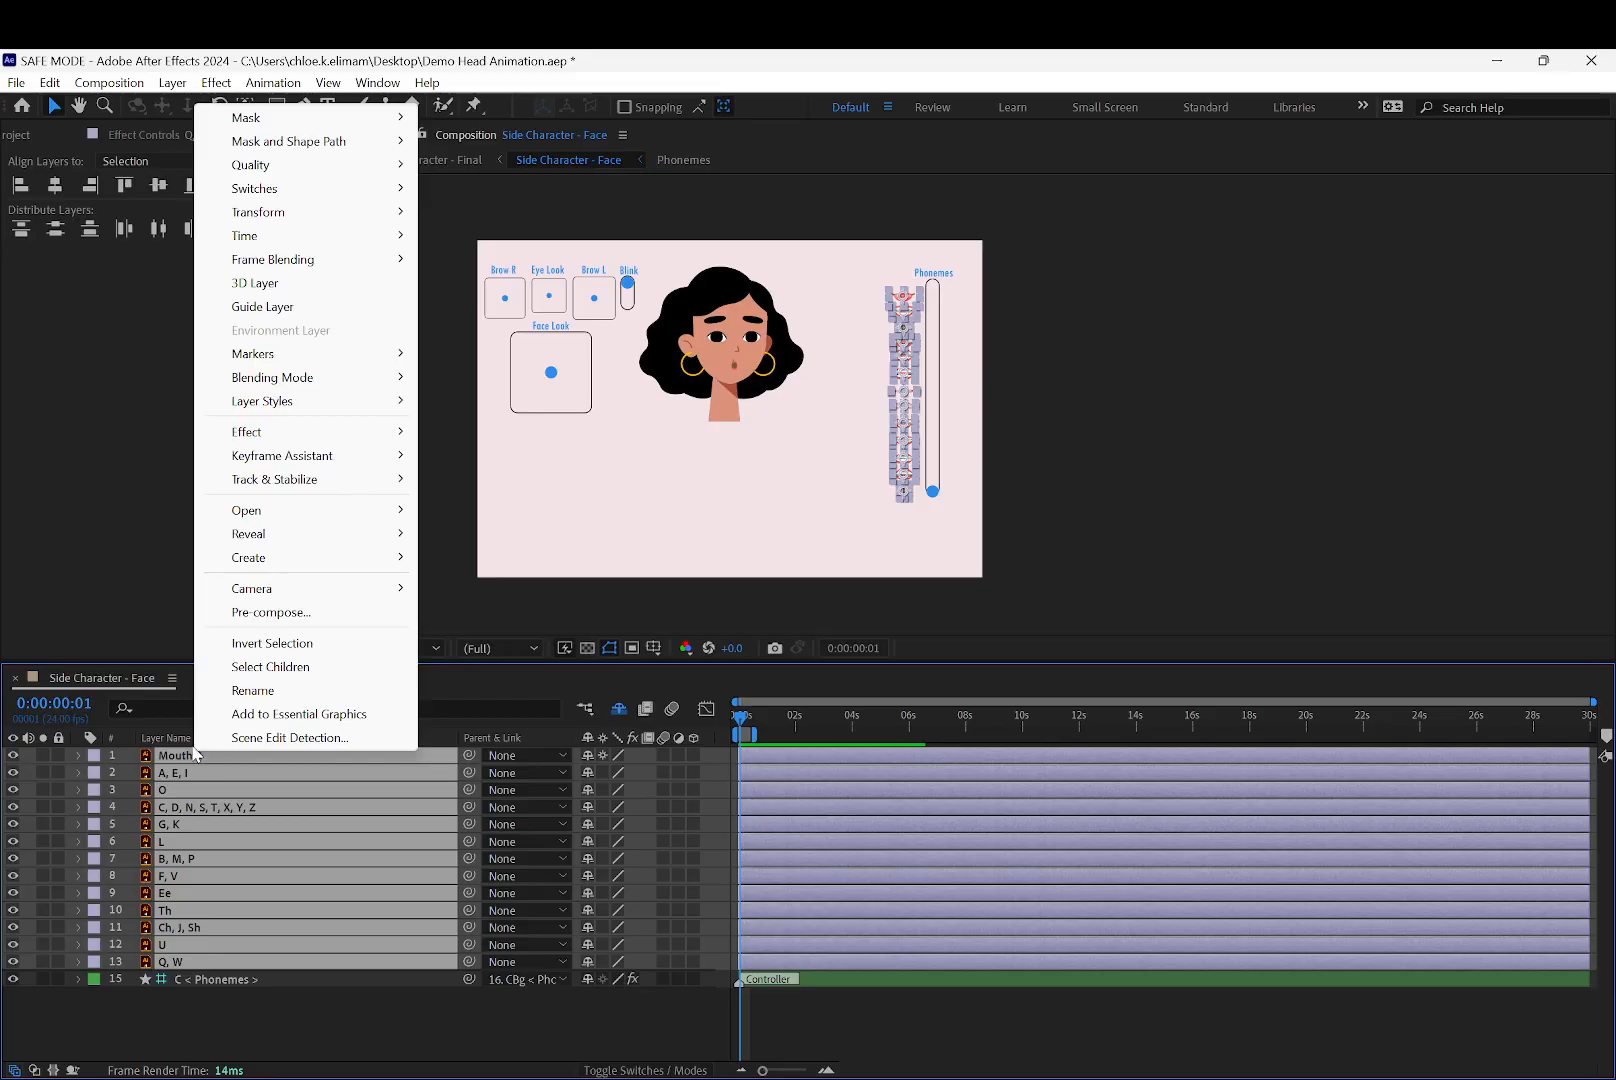
click(322, 307)
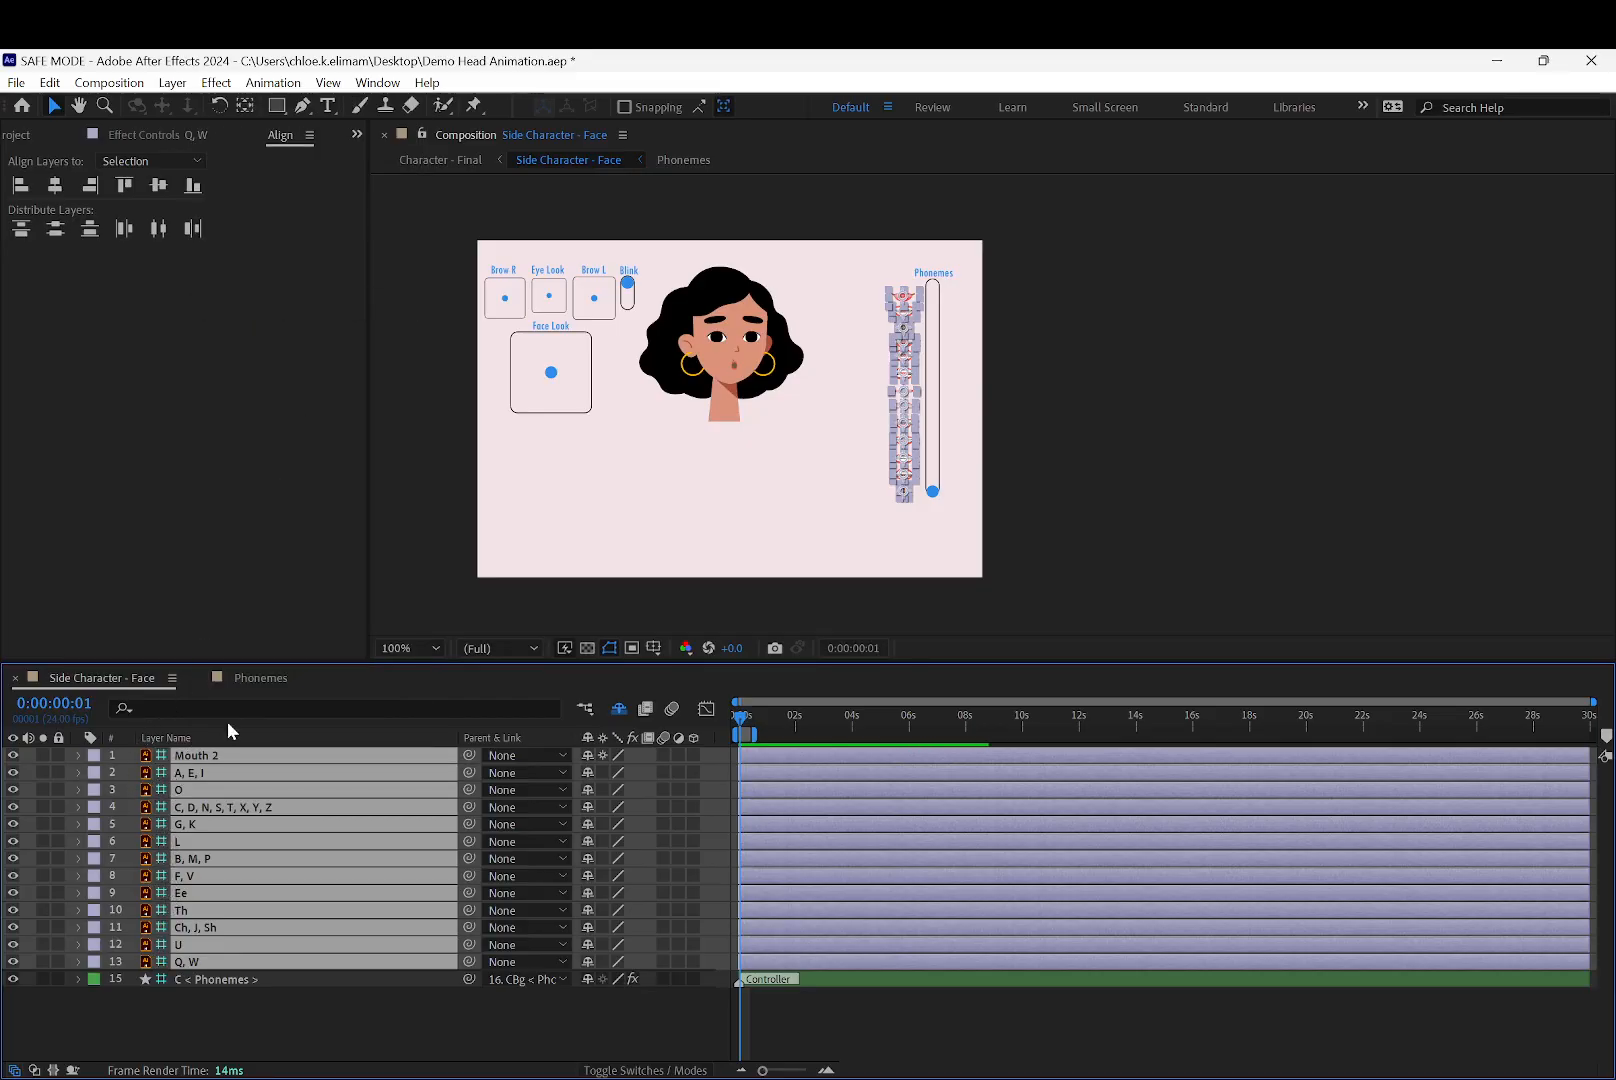
click(1100, 404)
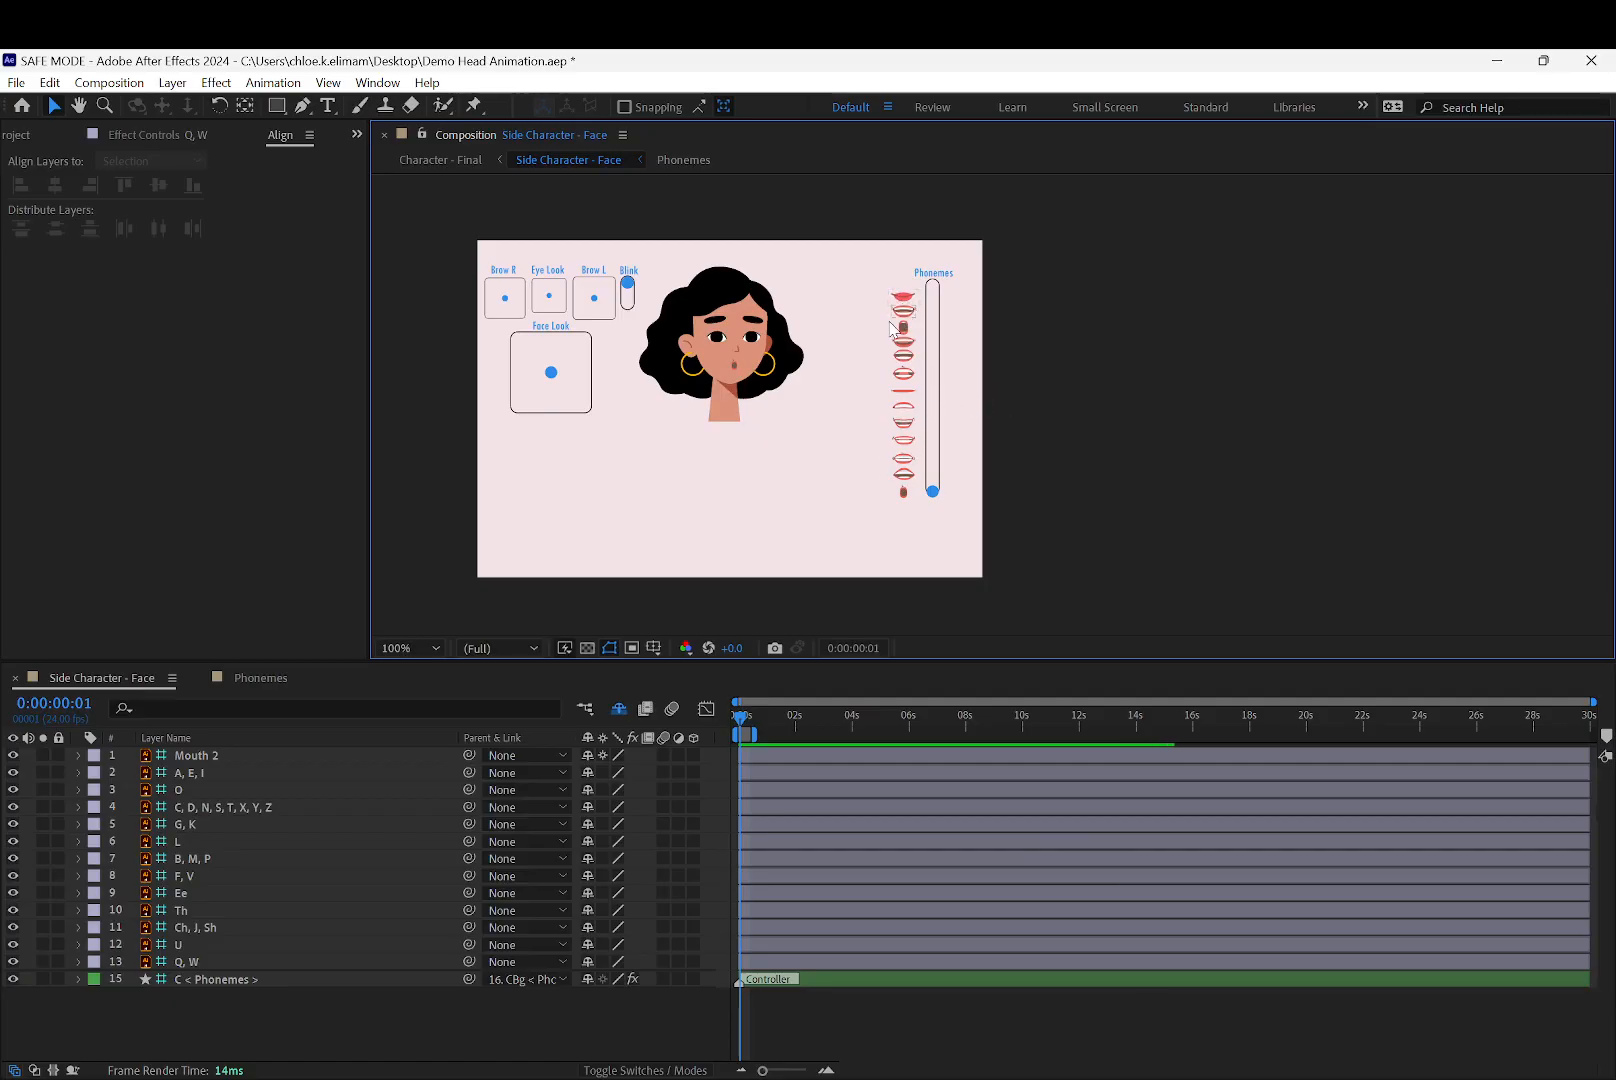
Reveal the shy layers, unlock the Phonemes text layer and duplicate it
scroll(1020, 341, up, 2)
drag(828, 417, 772, 260)
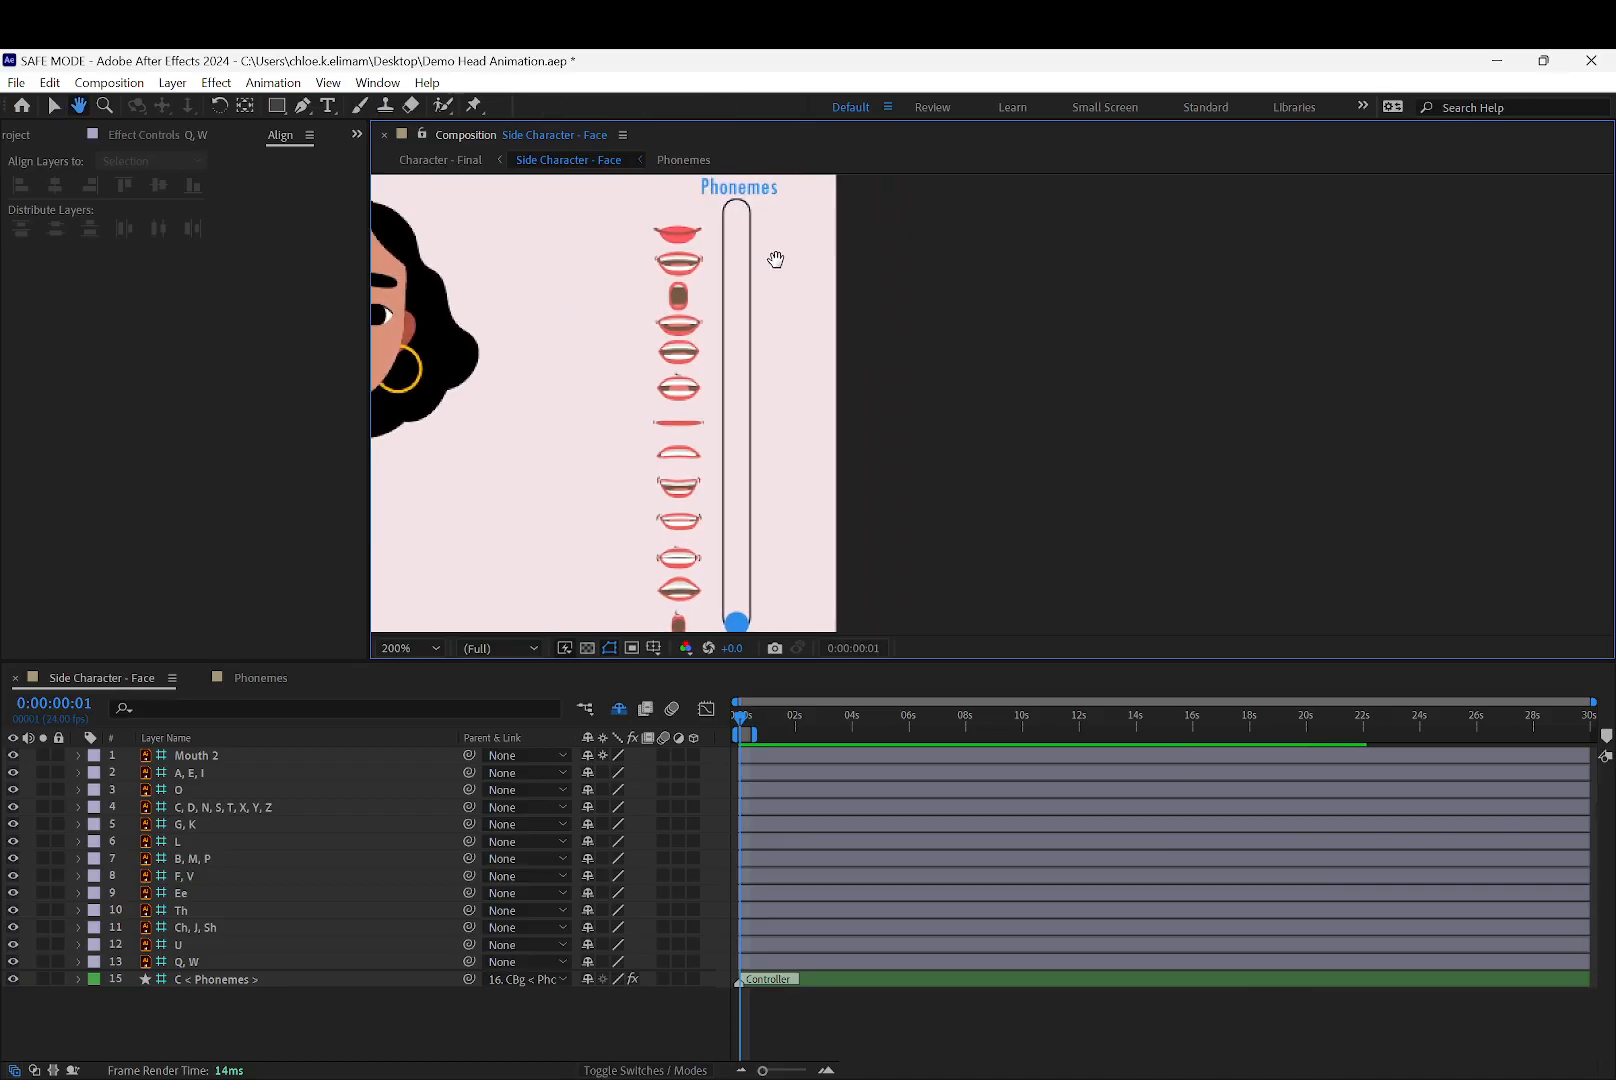
right_click(733, 195)
click(671, 194)
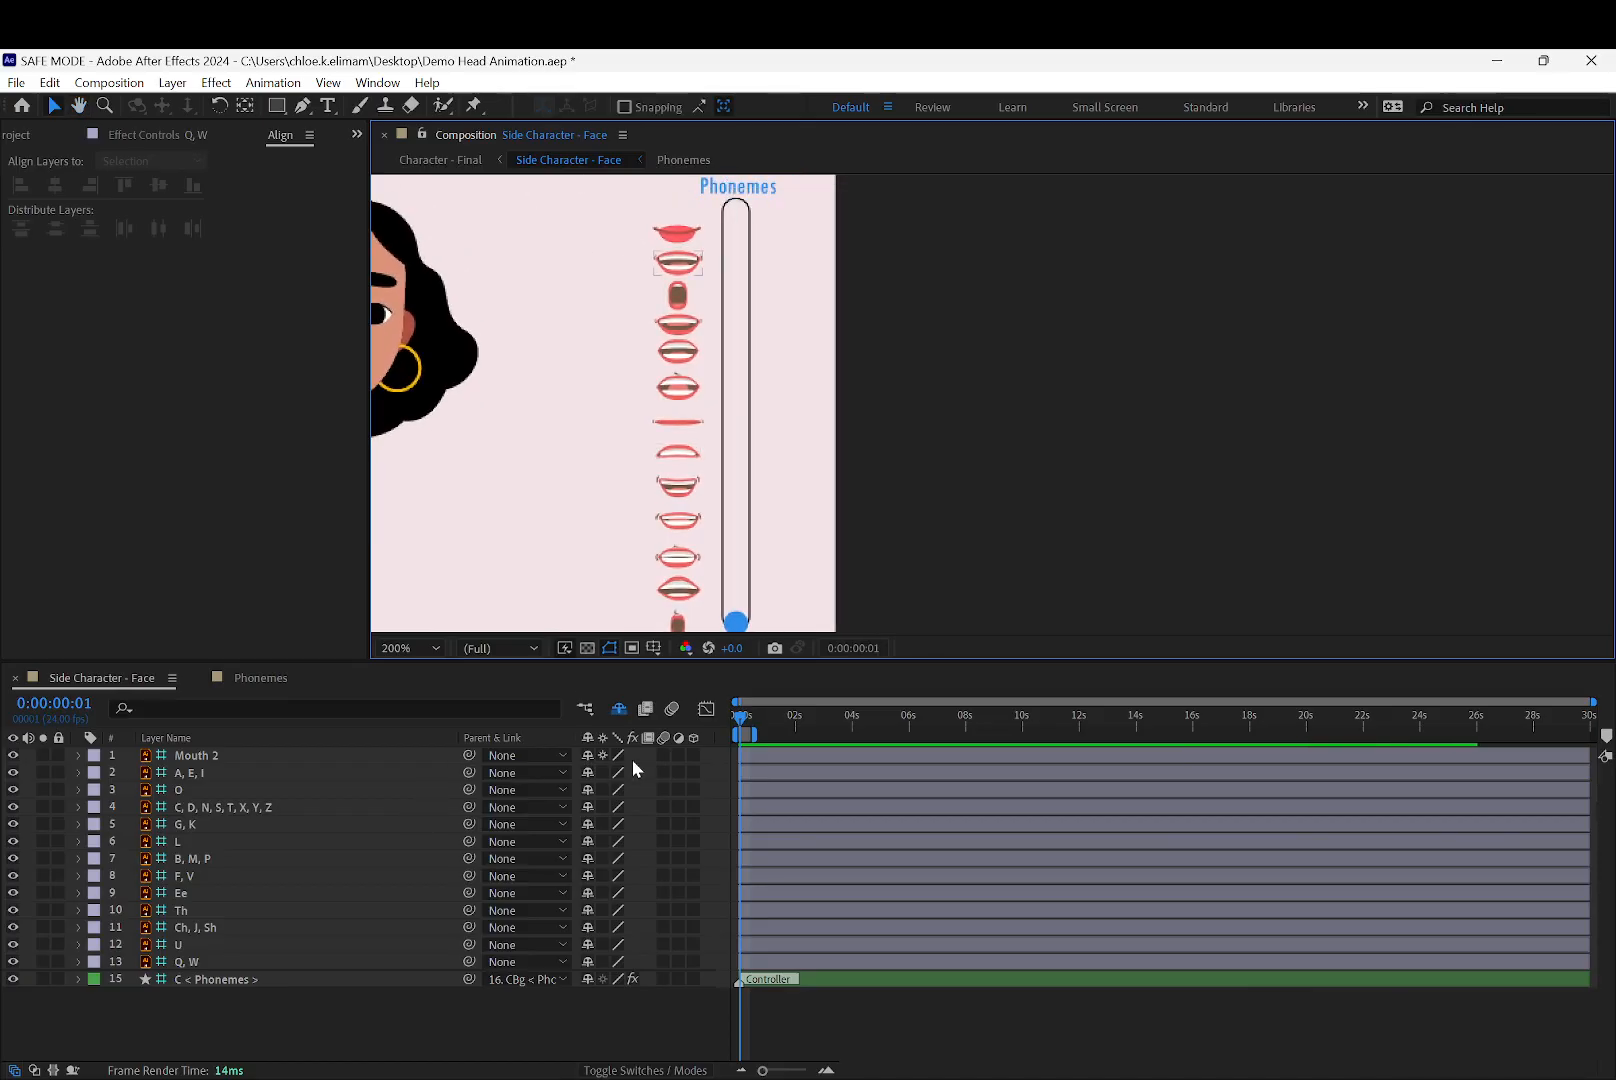
click(619, 710)
click(244, 768)
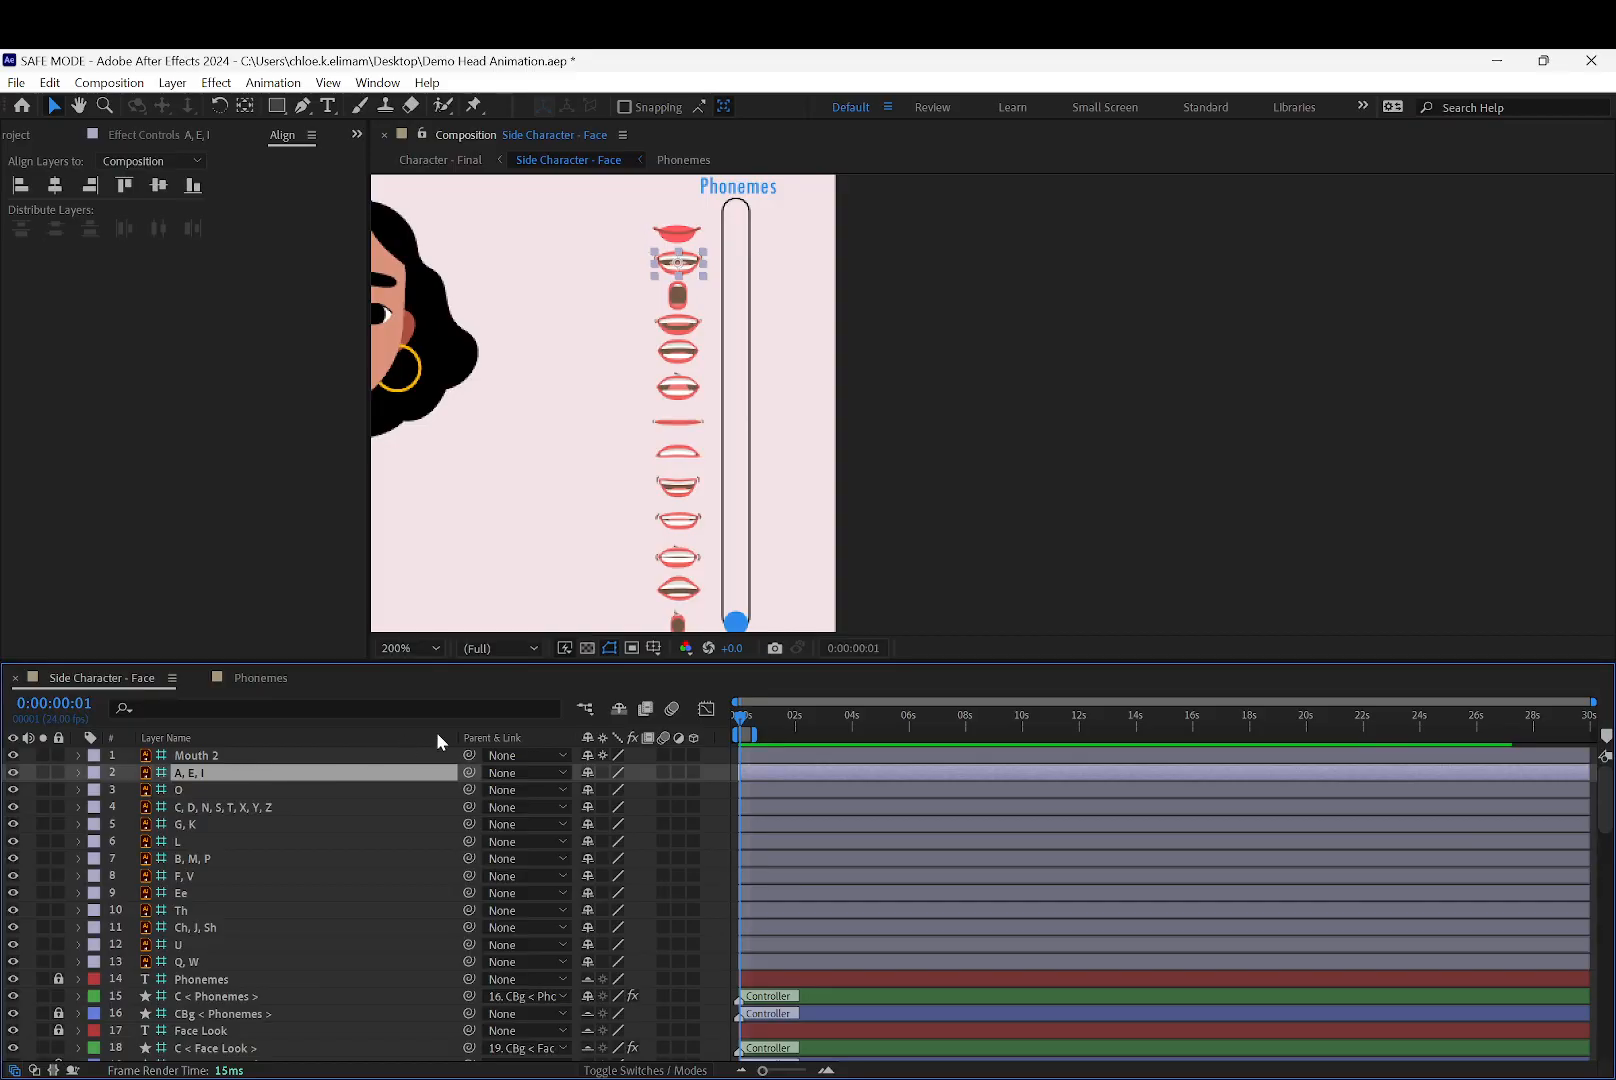
scroll(250, 795, down, 5)
scroll(252, 792, up, 5)
click(208, 985)
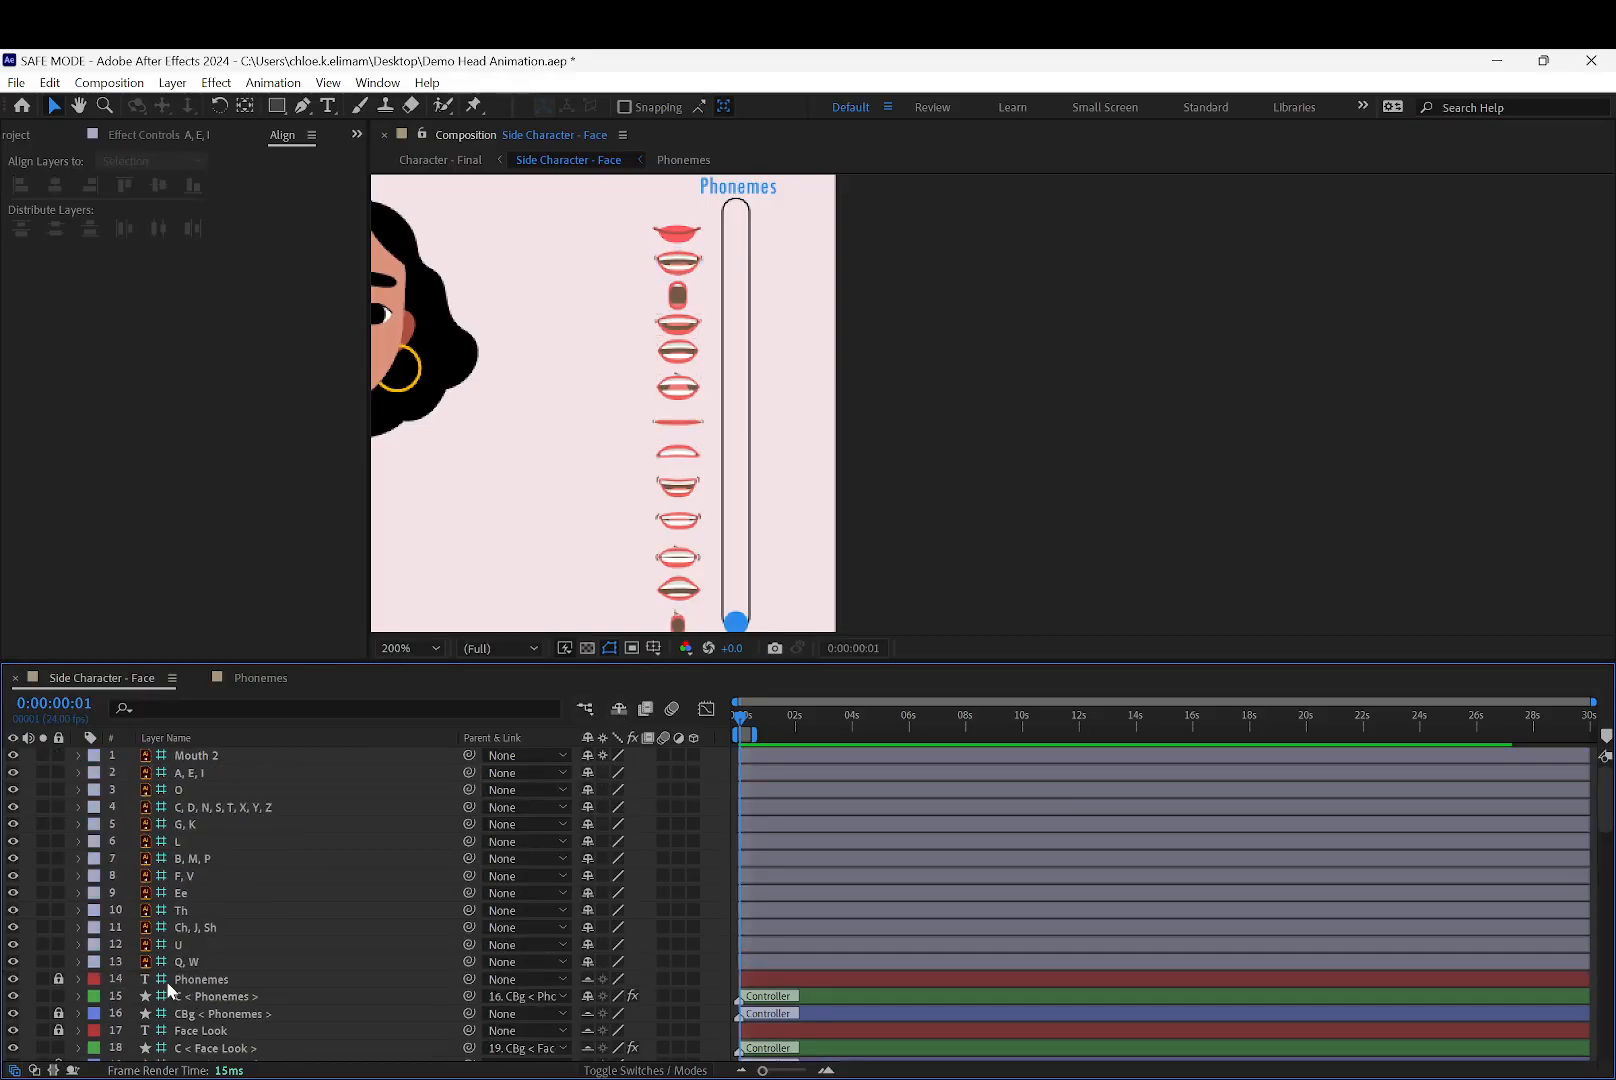
click(58, 980)
click(249, 981)
key(ctrl+d)
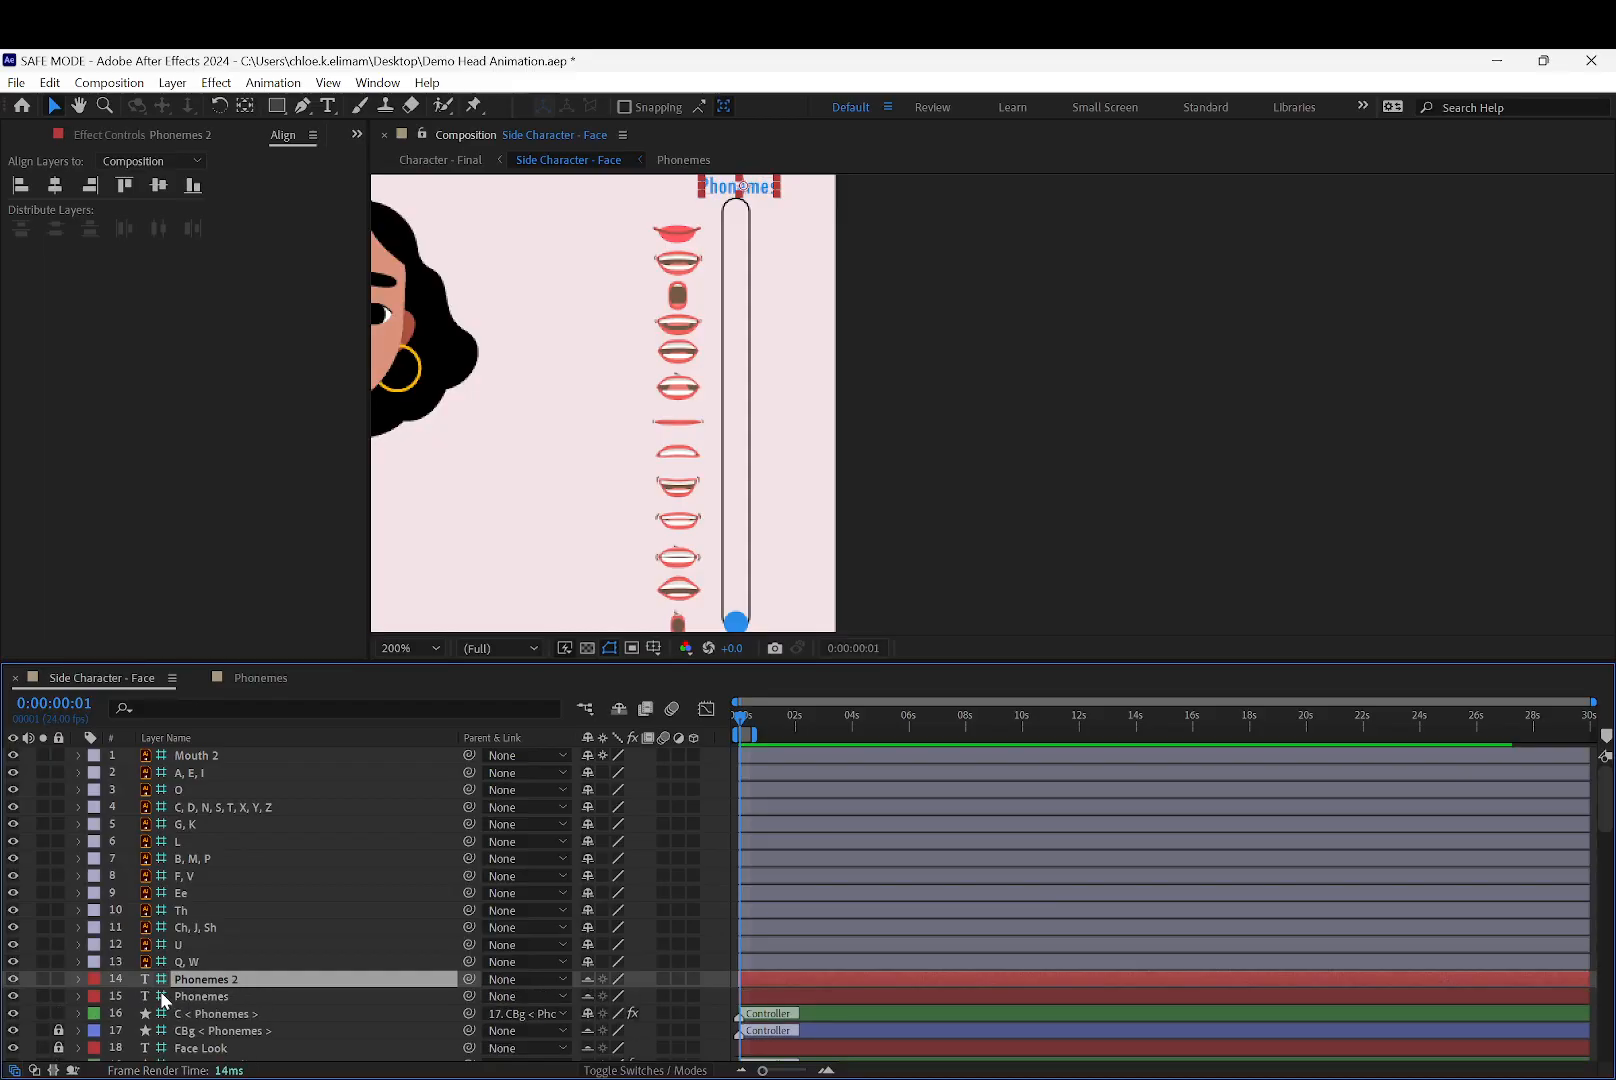
Lock the original Phonemes text layer, unmark its duplicate as shy and hide the shy layers again
click(58, 996)
click(588, 978)
click(619, 709)
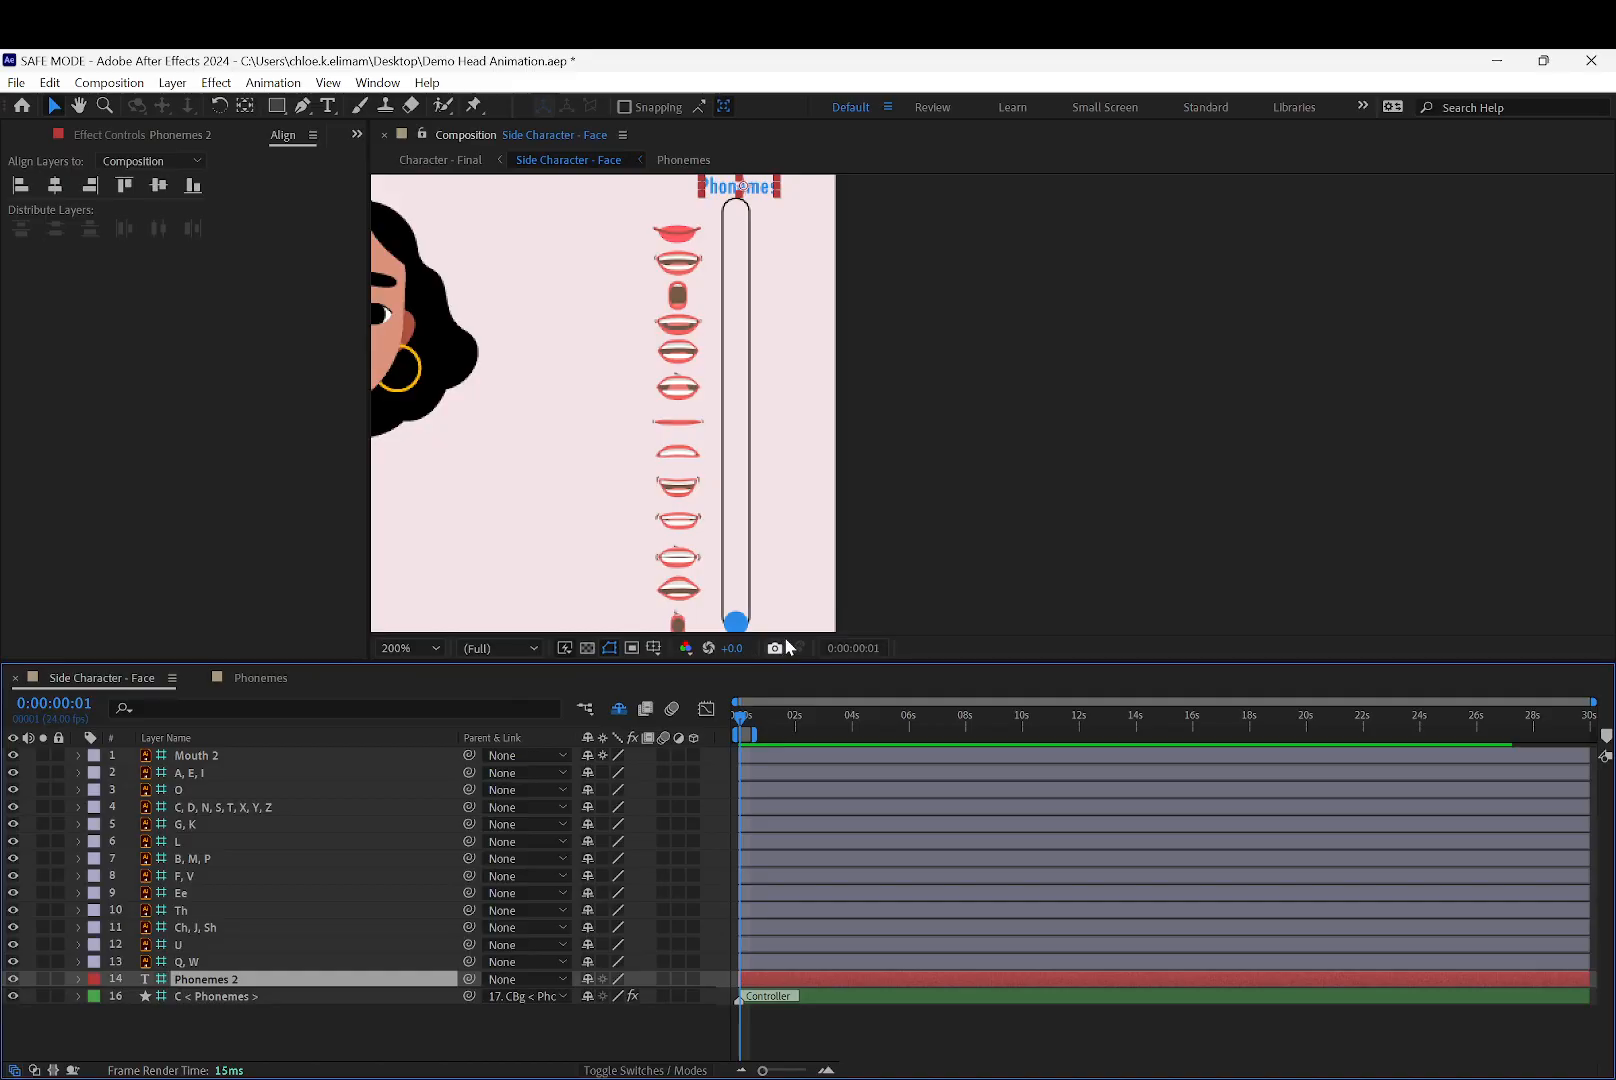
Move the Phonemes 2 text layer to the top of the layer stack and place its label beside the first mouth
mouse_move(258, 787)
mouse_down()
mouse_move(260, 740)
mouse_move(274, 760)
mouse_up()
click(842, 280)
drag(776, 190, 619, 232)
scroll(637, 490, down, 2)
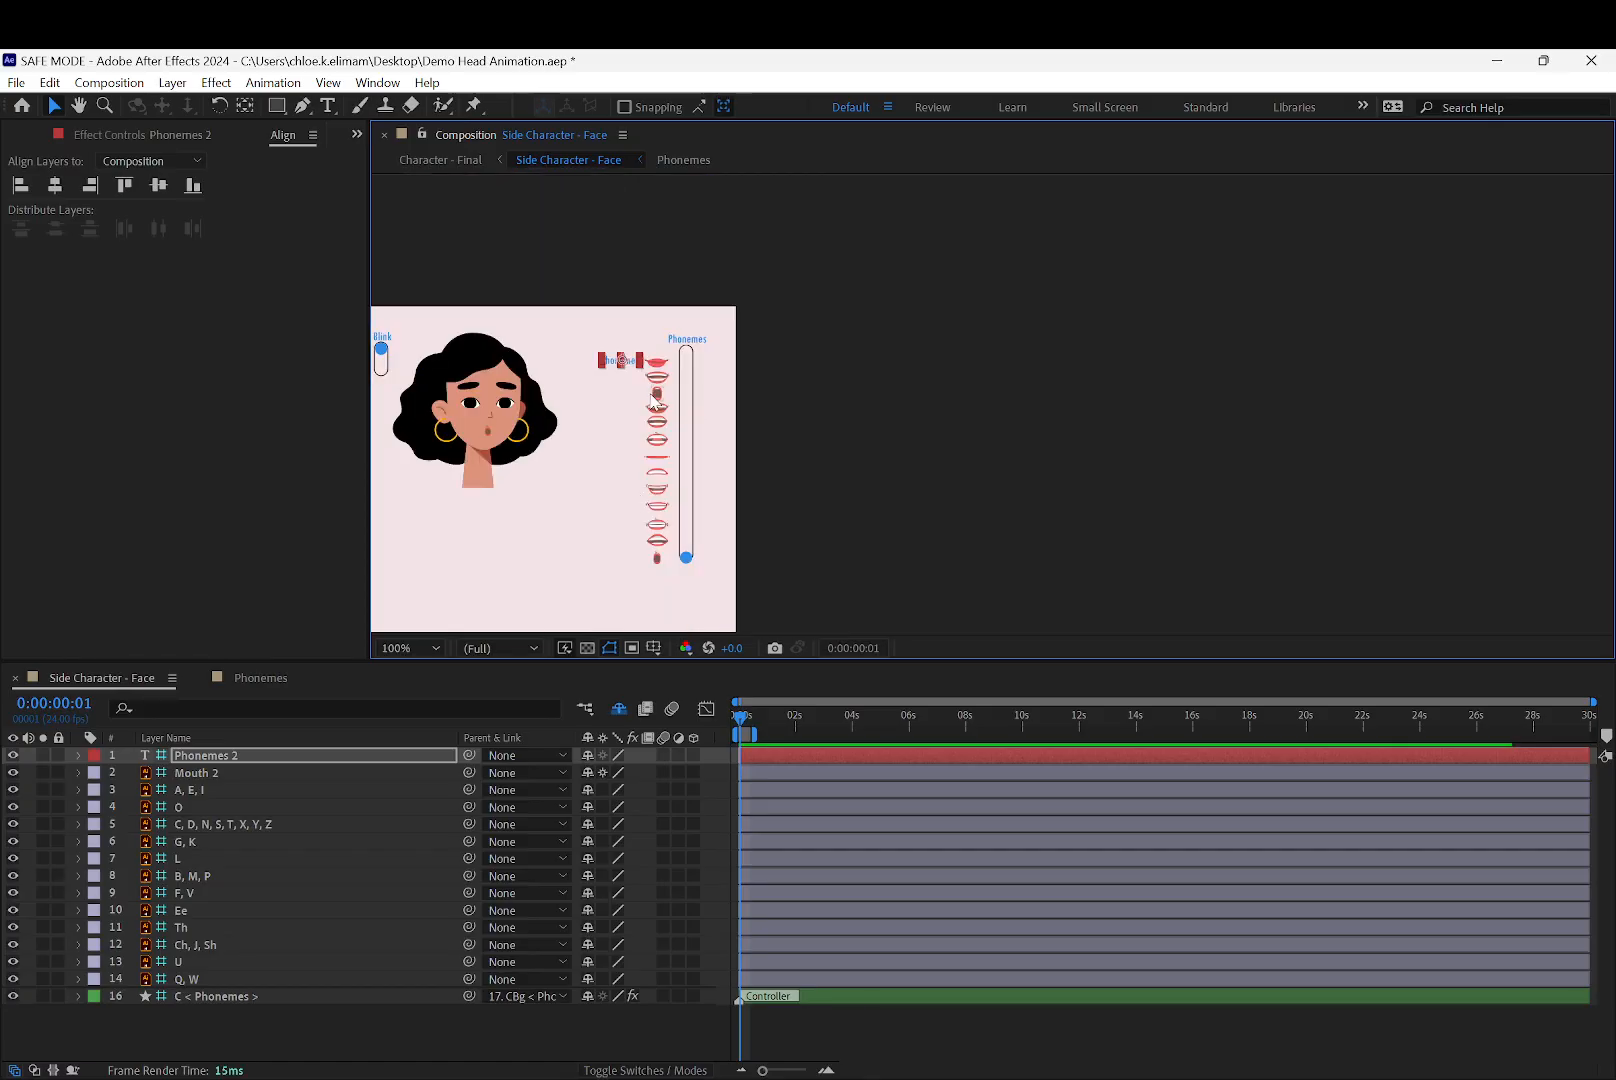
Move the whole column of mouths to the right-hand side of the Phonemes slider
click(658, 580)
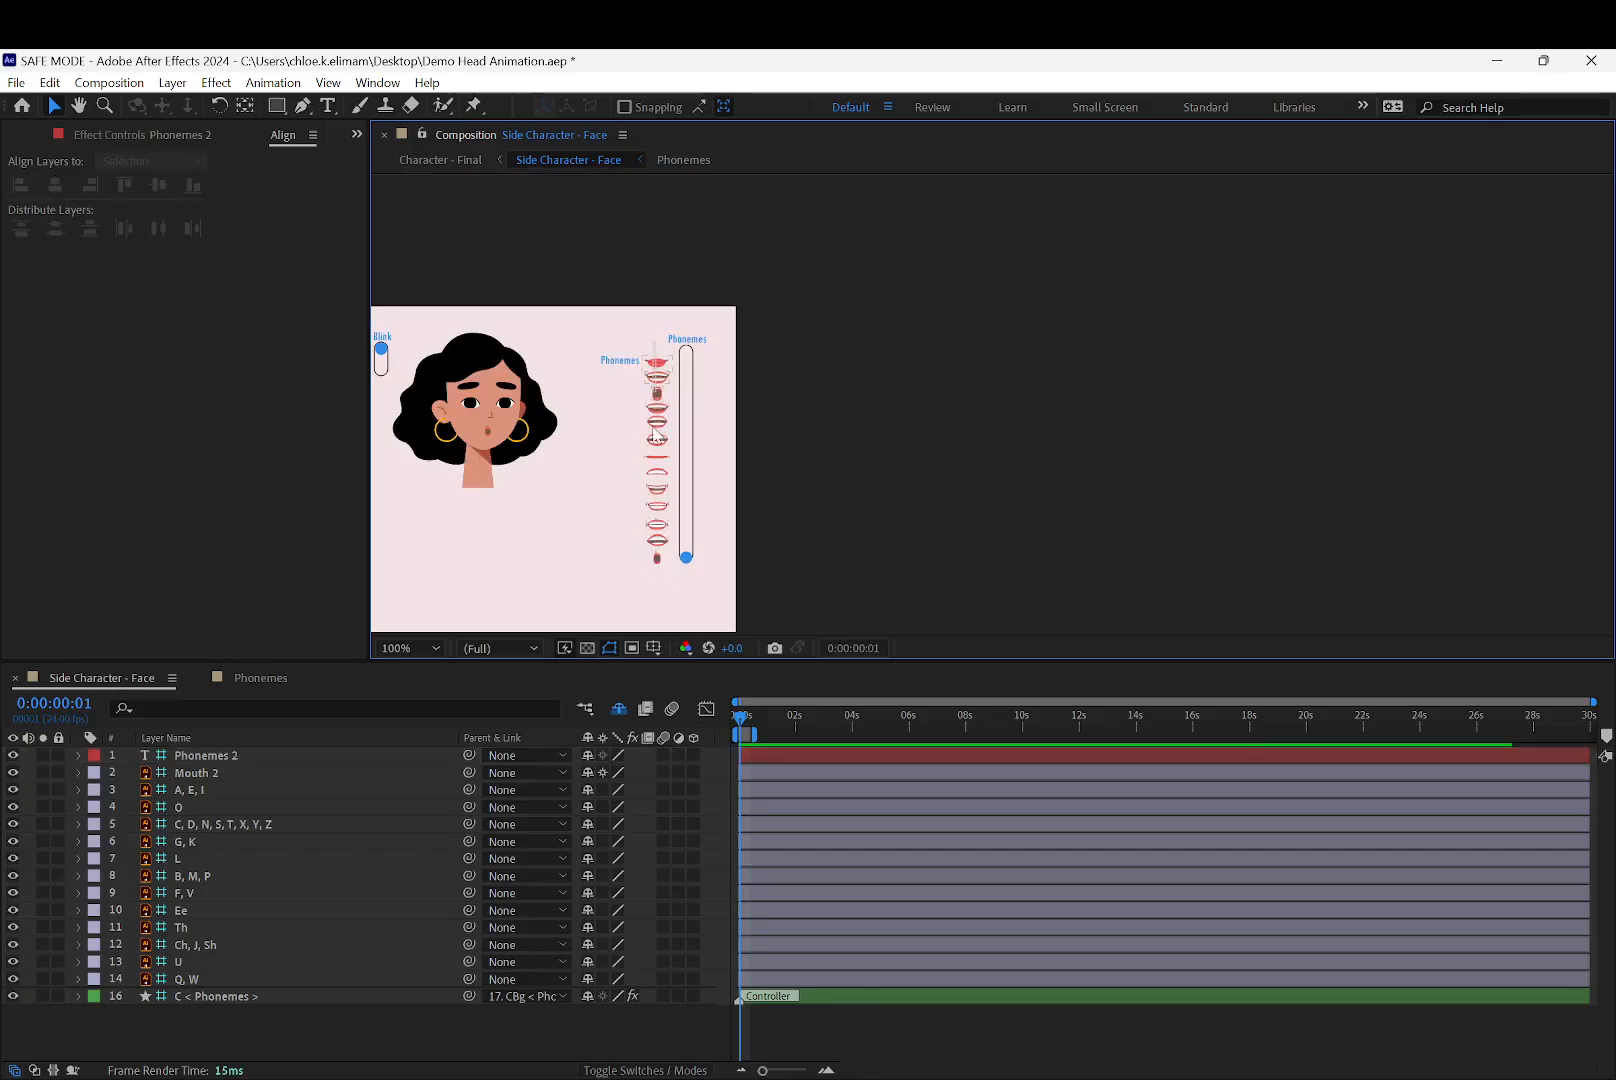
drag(660, 567, 719, 365)
click(814, 404)
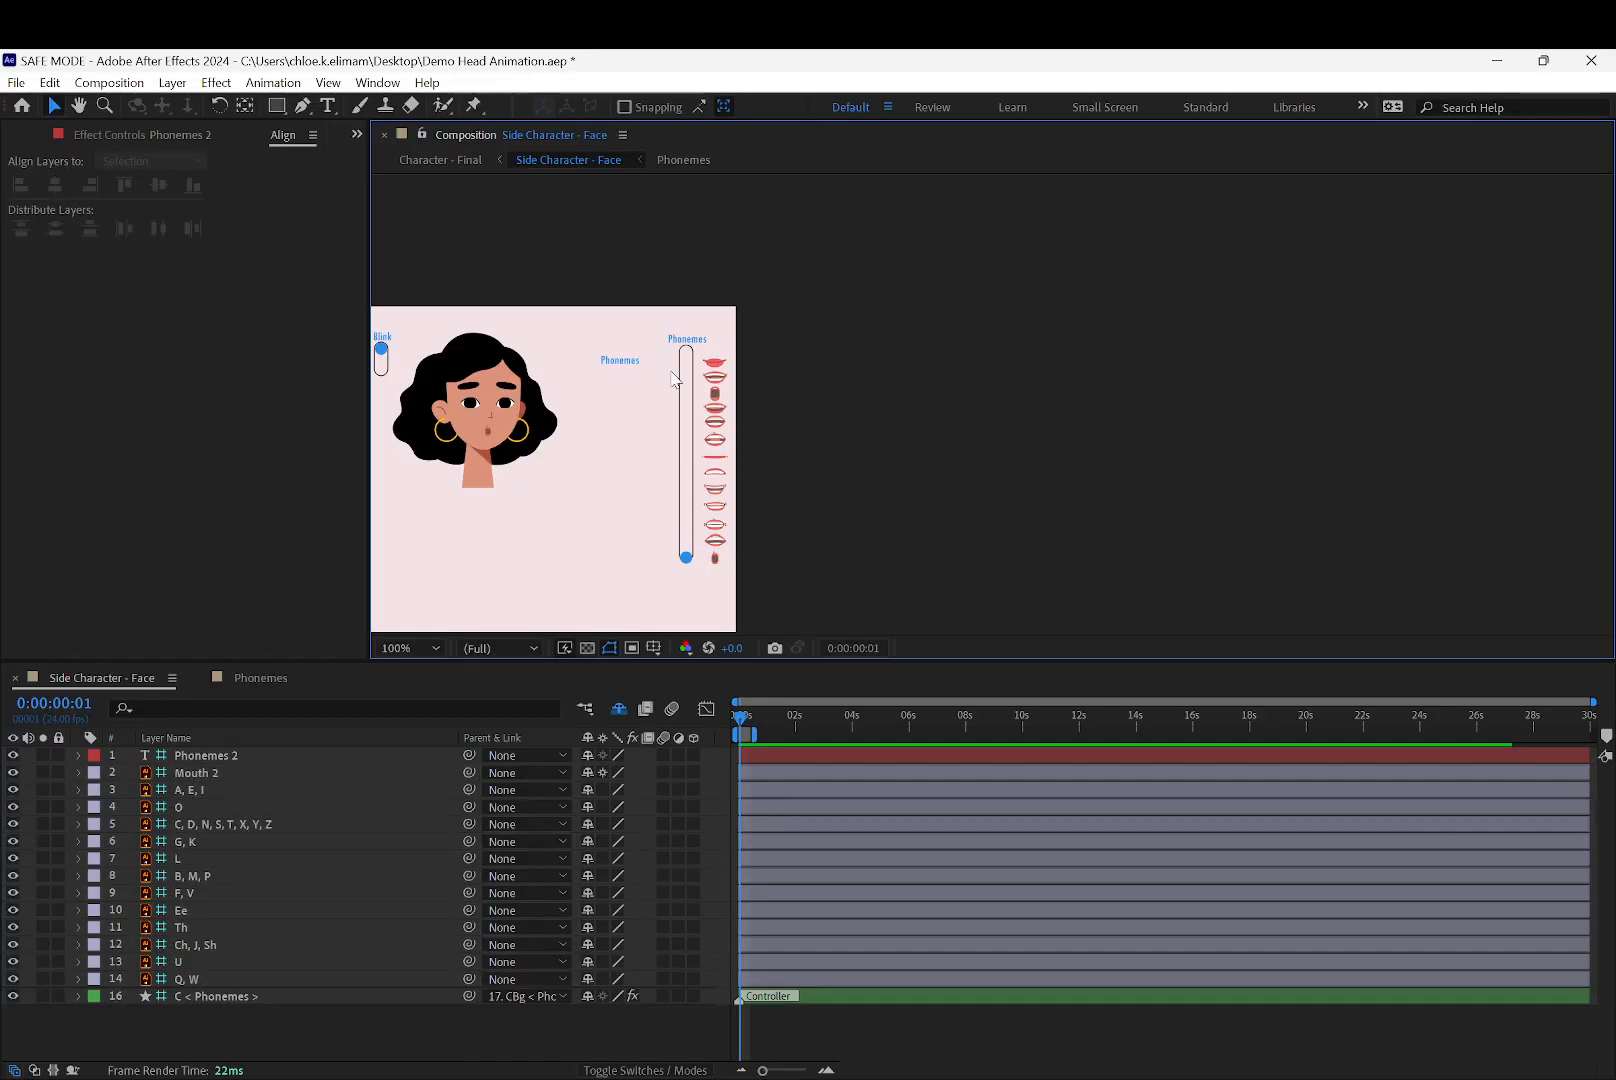
Change the text of the duplicated Phonemes label to Rest
drag(626, 368, 652, 362)
click(766, 389)
scroll(668, 414, up, 1)
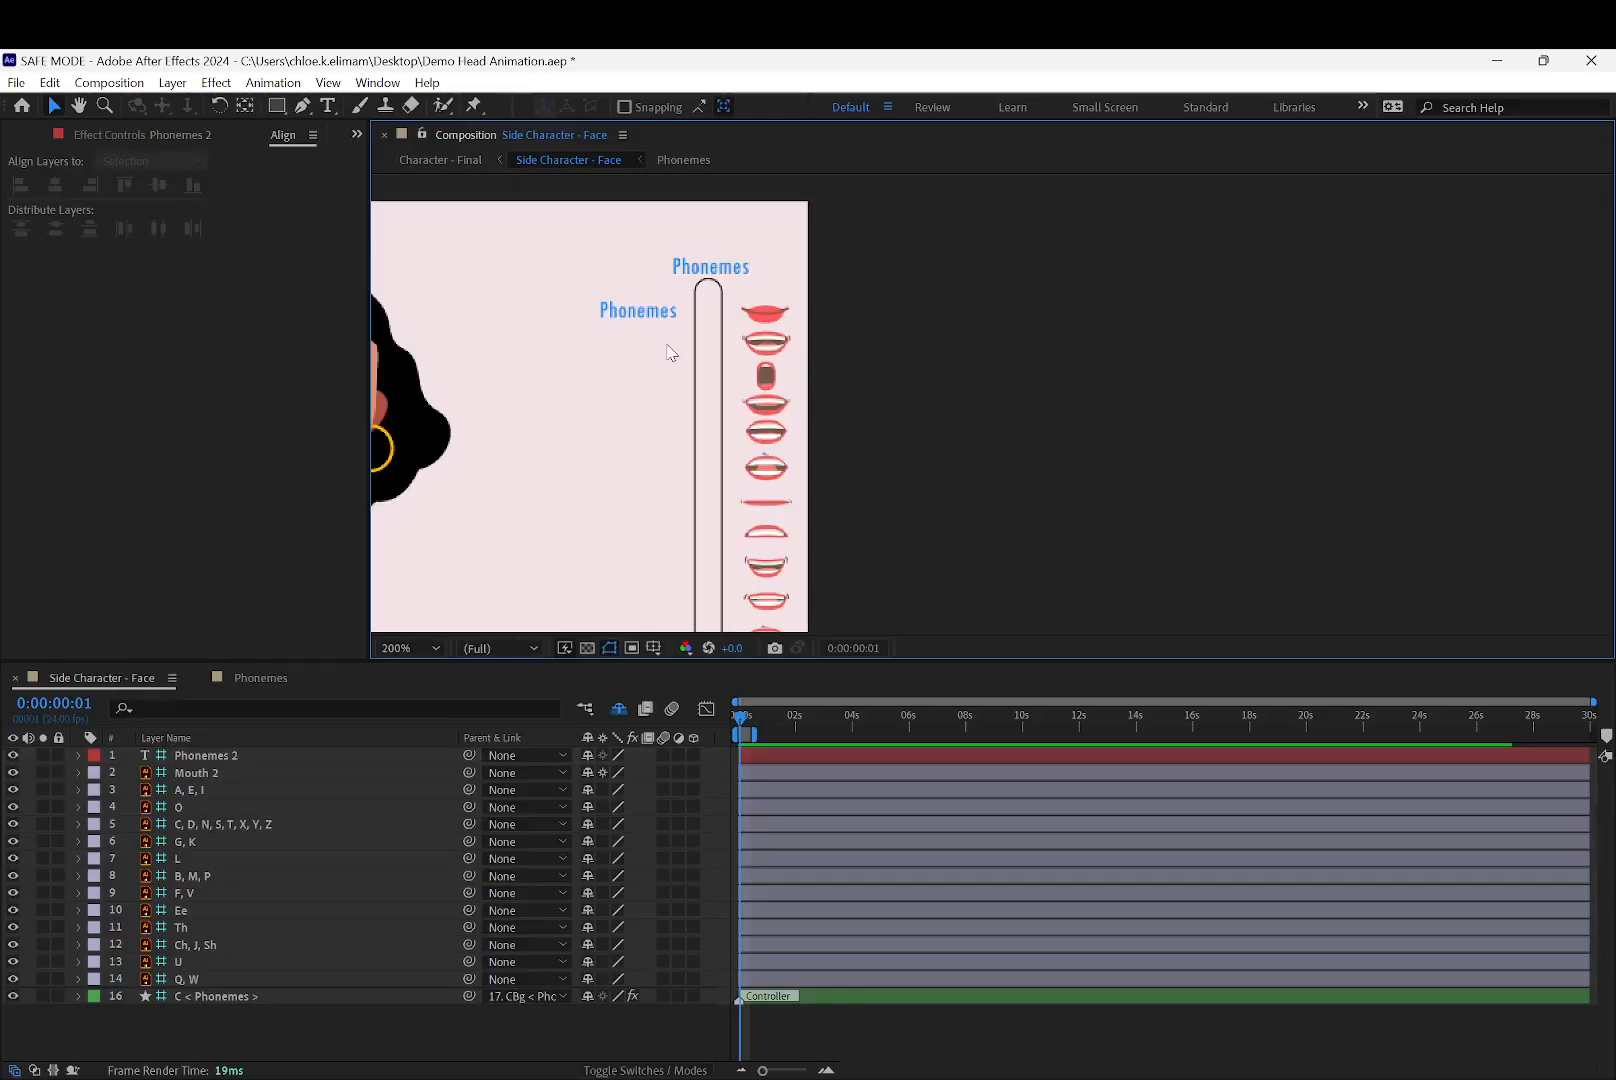
double_click(657, 318)
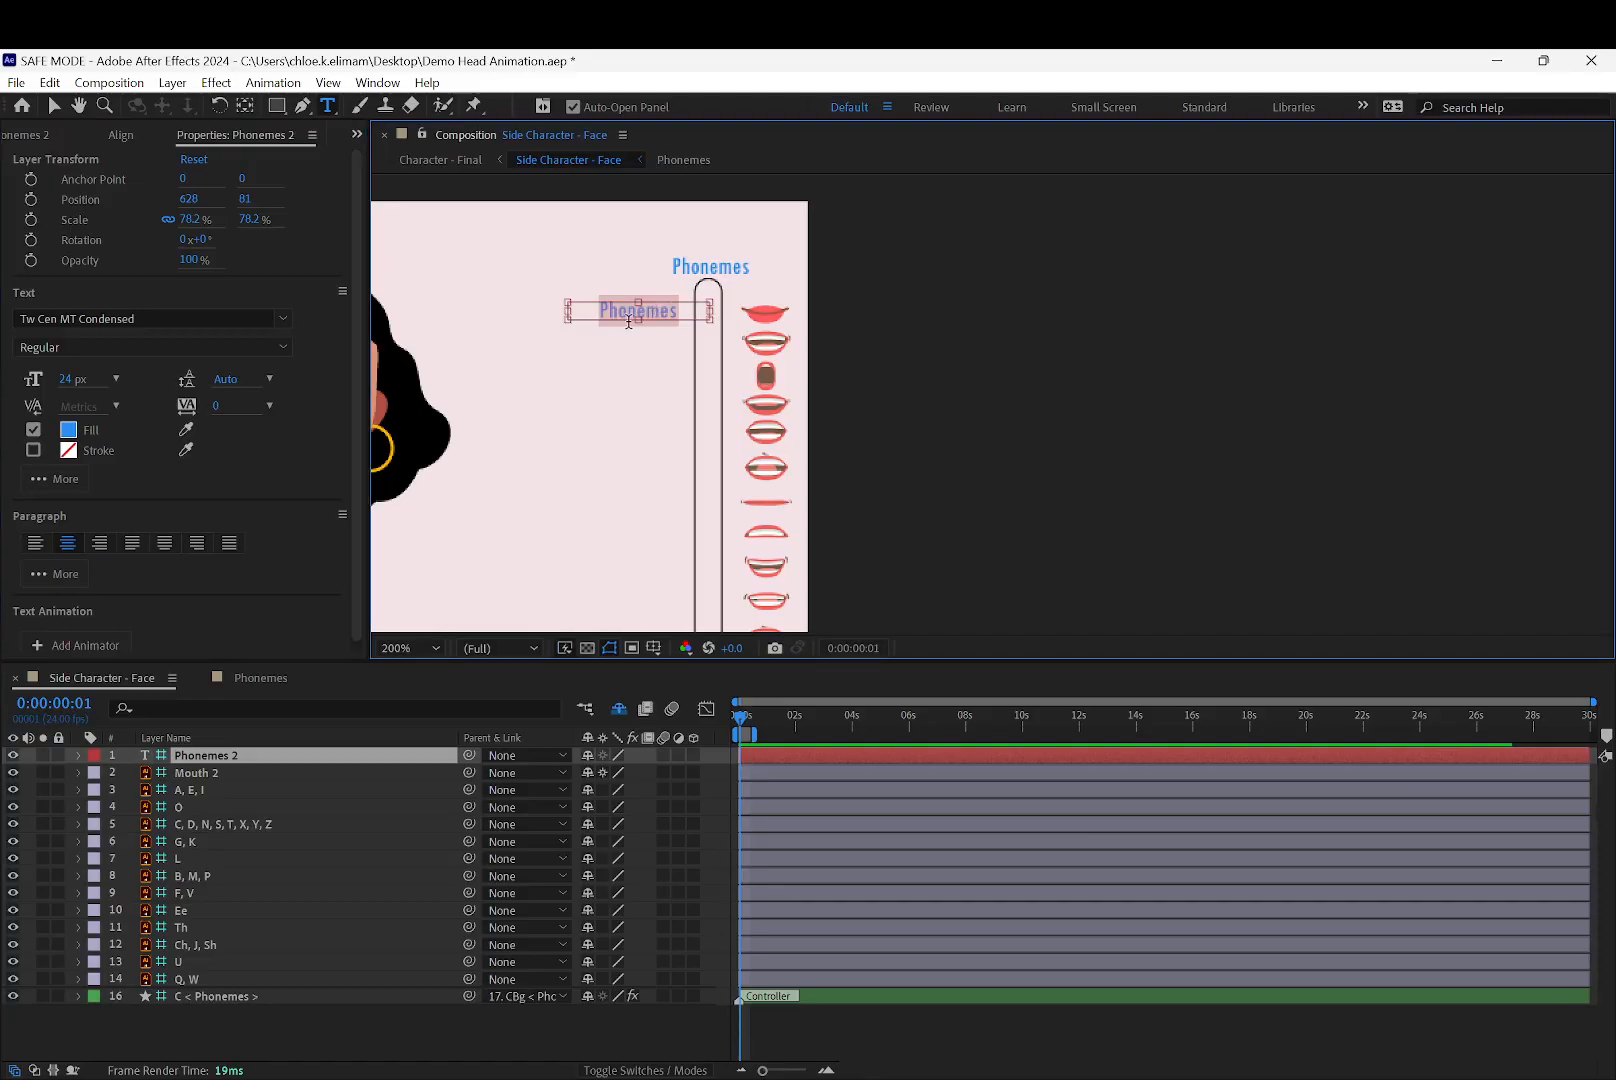
text(Rest)
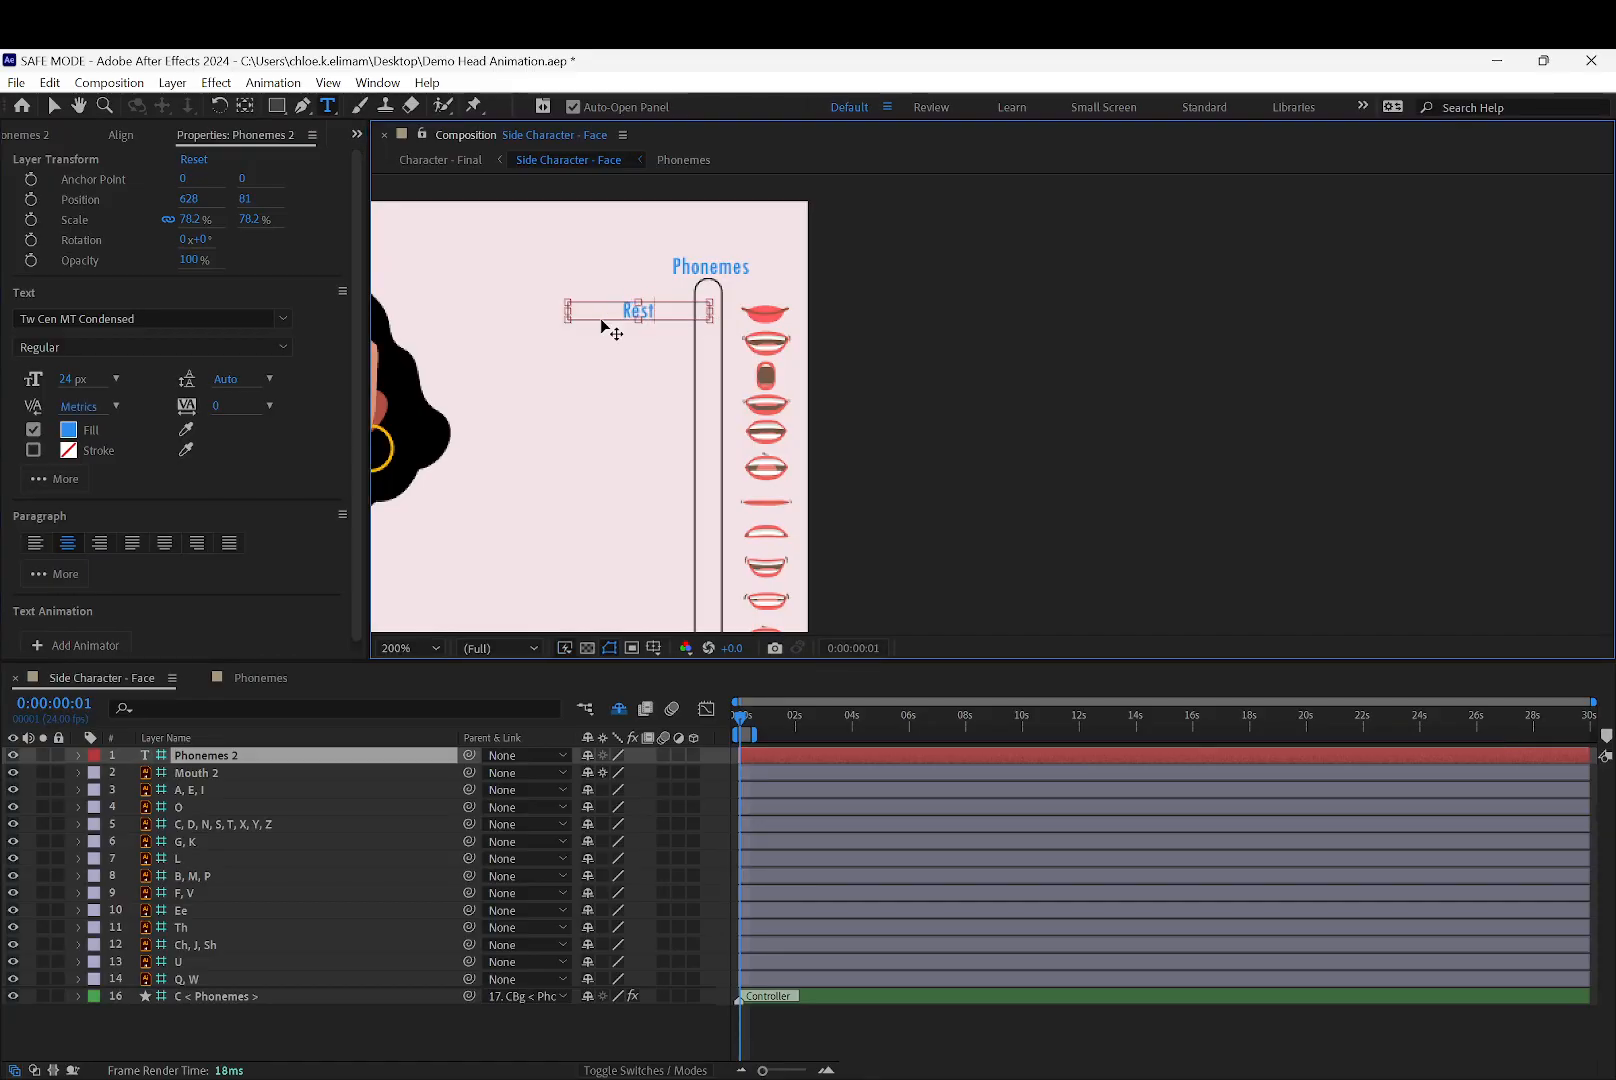
Narrow the Rest label's text box, right-align its text and place the label just left of the slider
drag(568, 311, 633, 310)
click(101, 544)
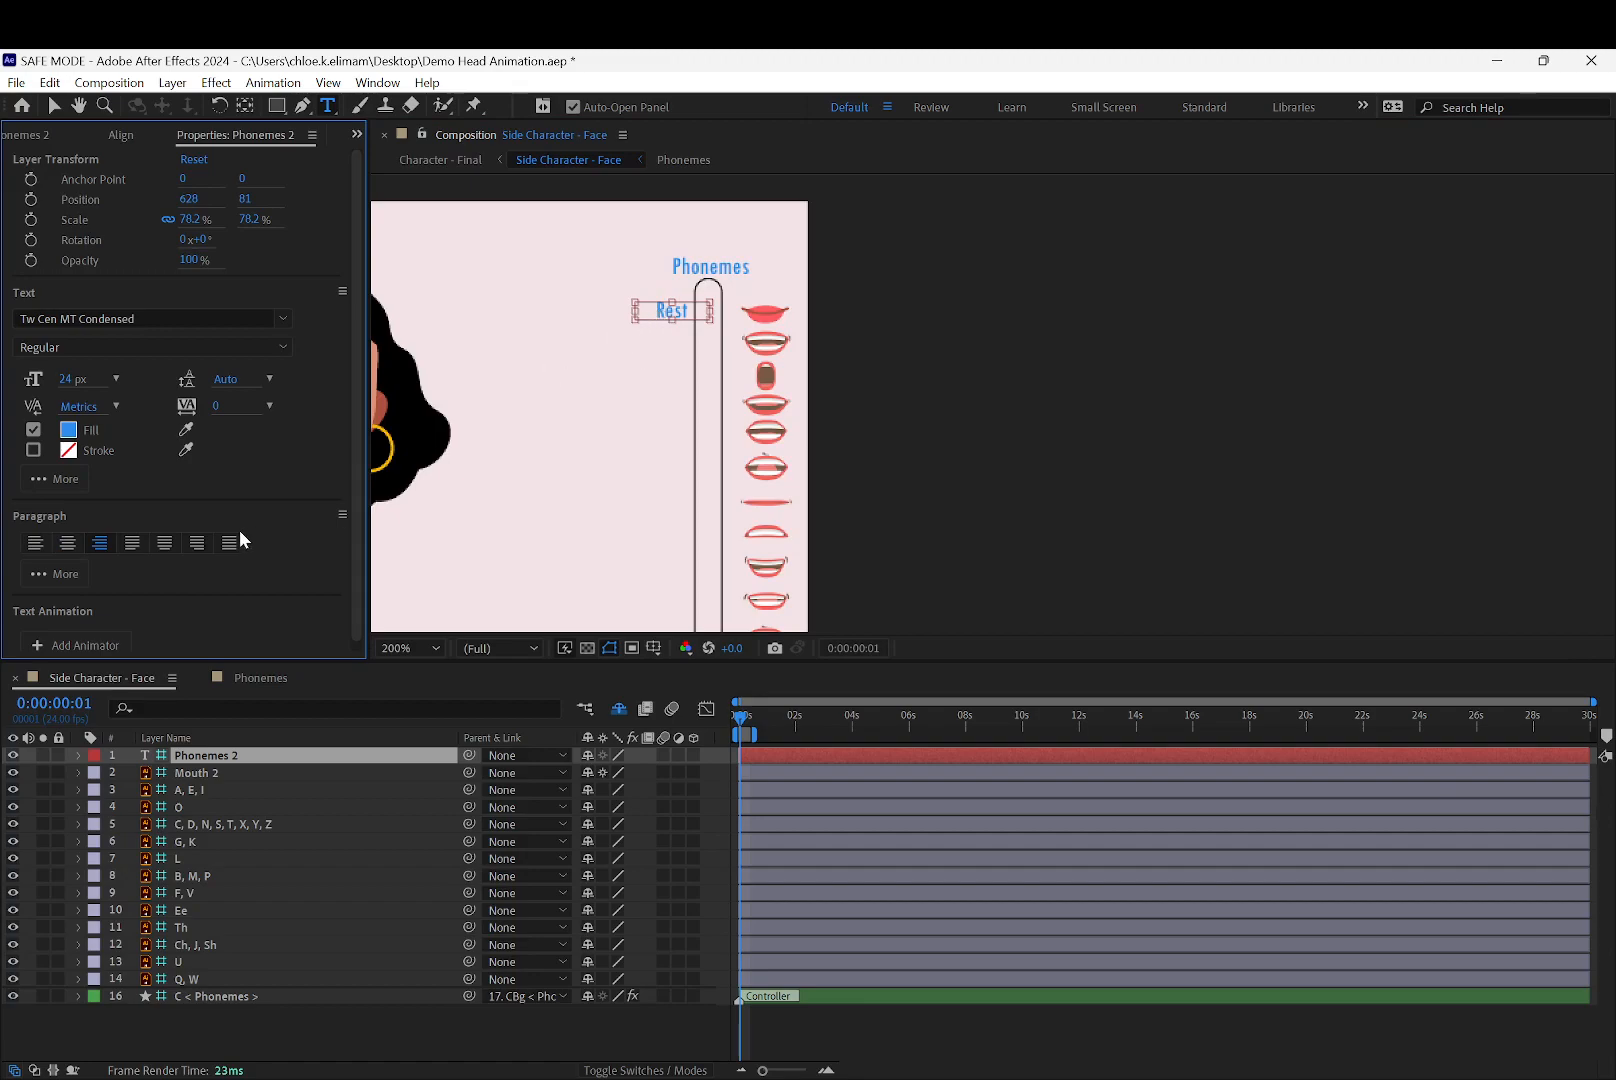
double_click(650, 312)
click(101, 544)
click(55, 106)
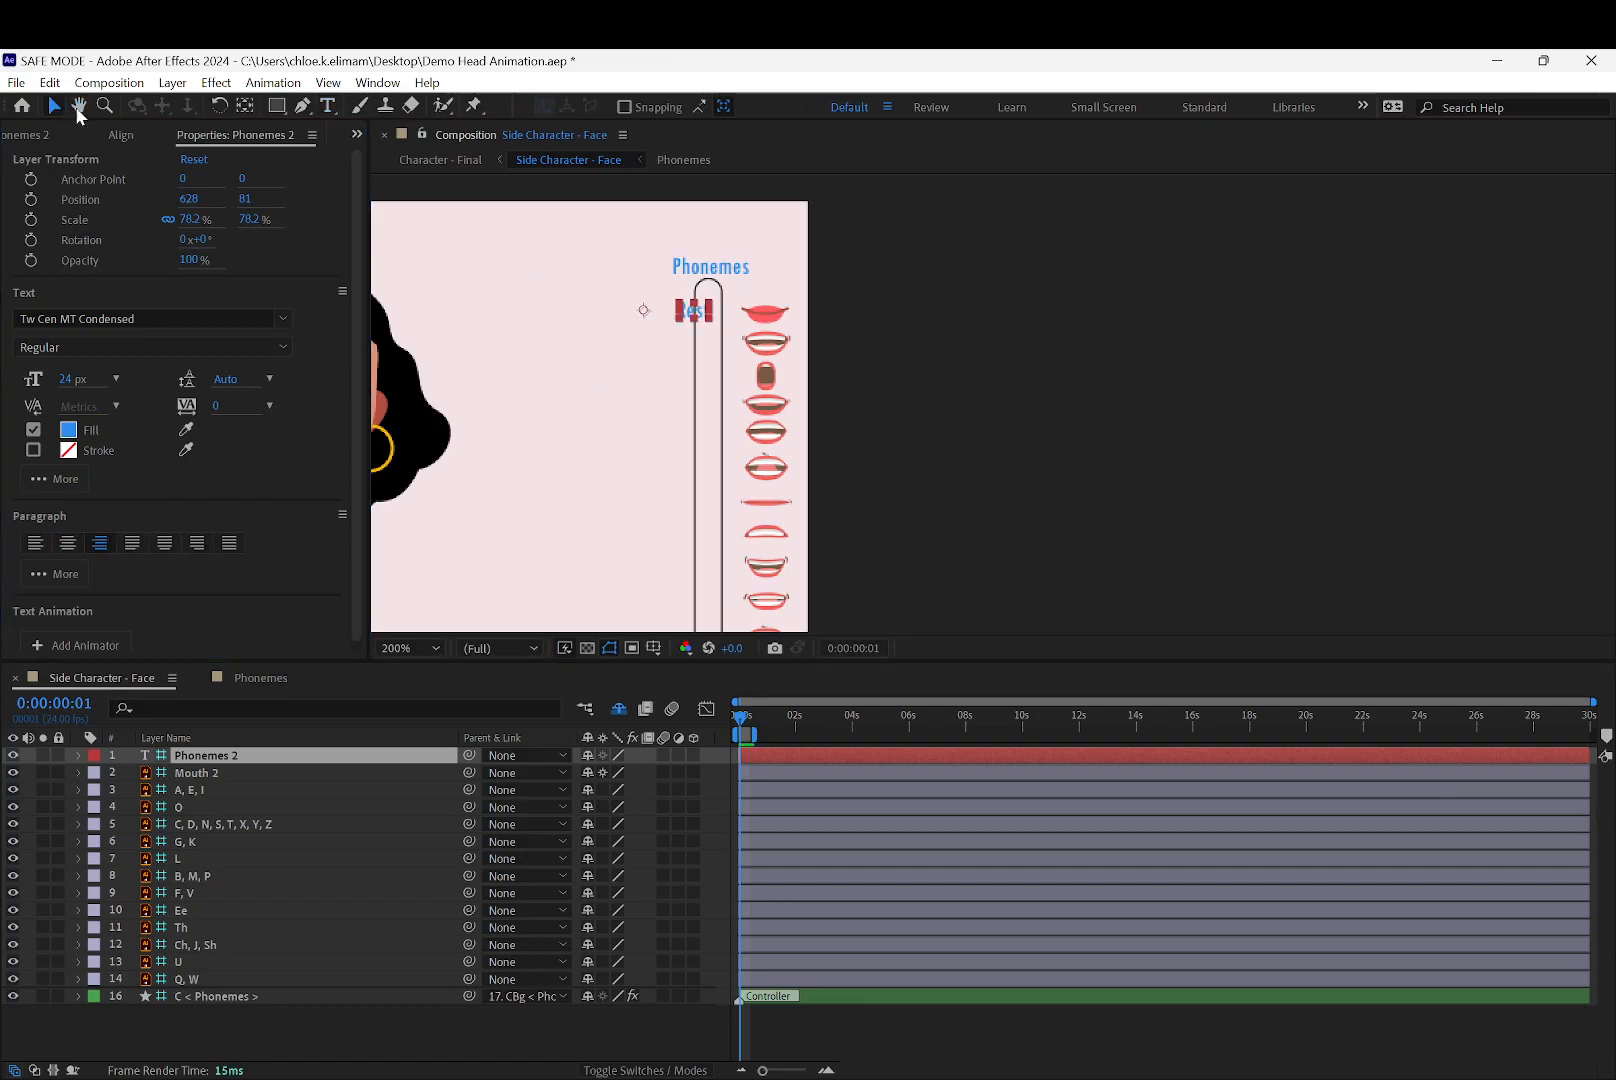
drag(687, 313, 660, 310)
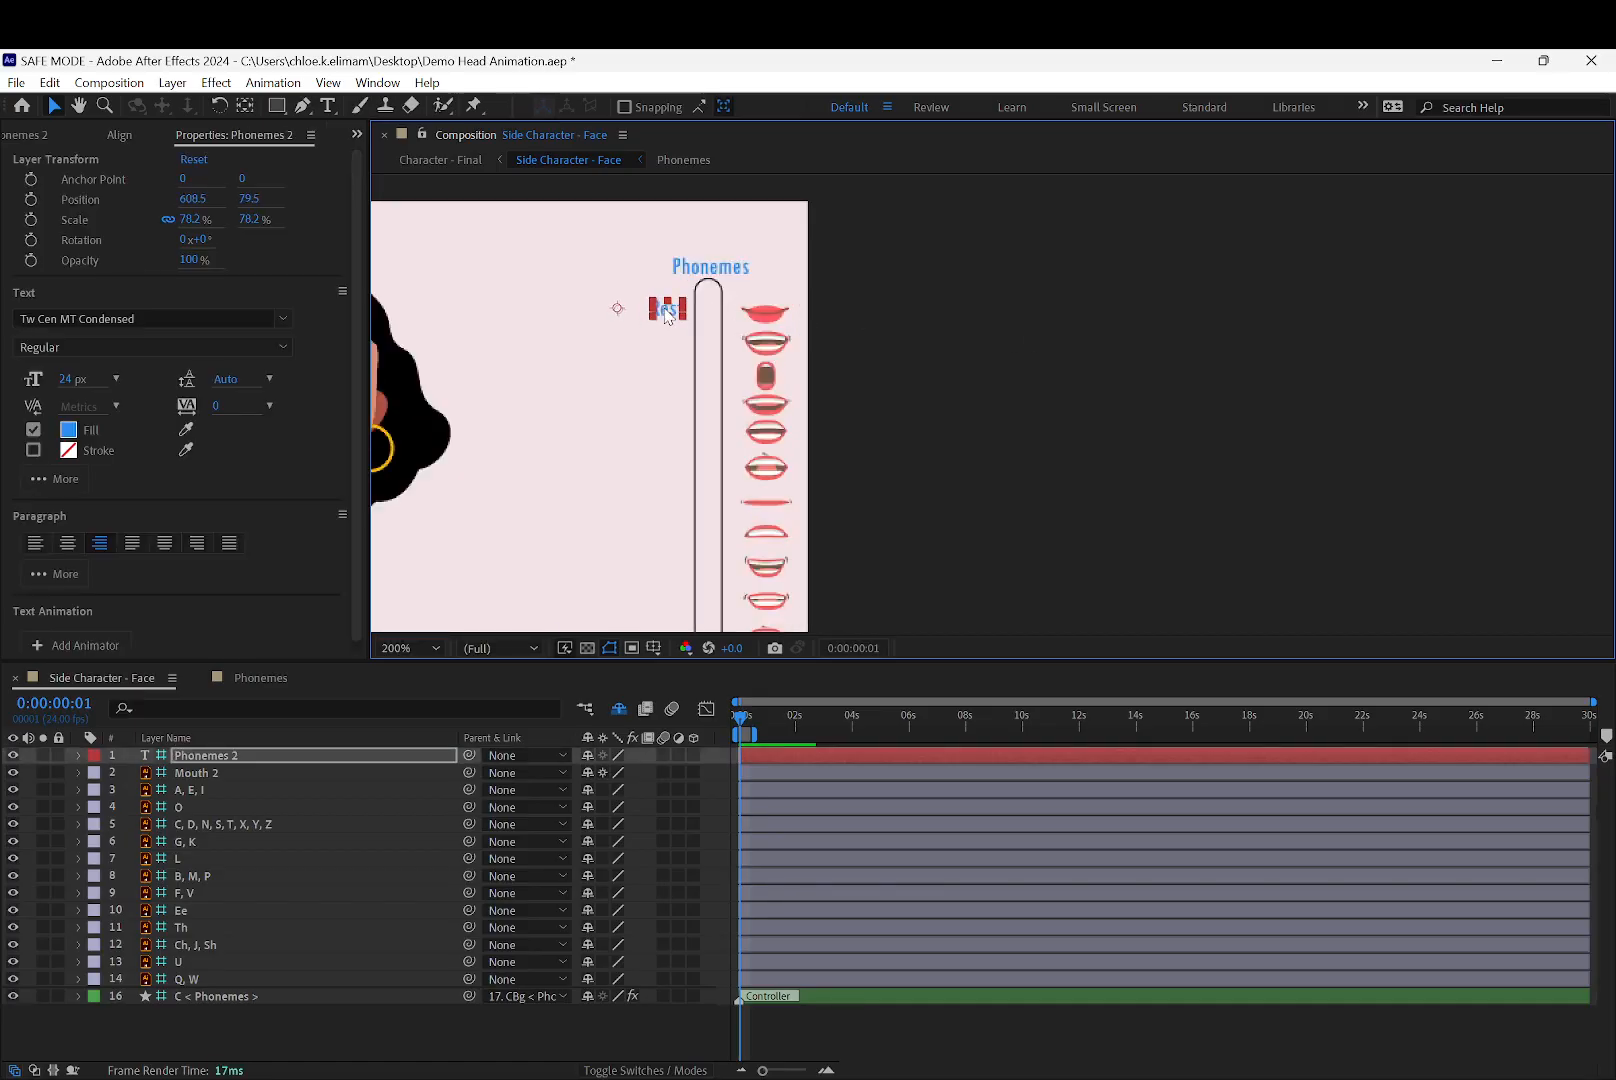
Try aligning the Rest label with the first mouth by vertical centers and by bottom edges
shift+click(778, 318)
click(99, 134)
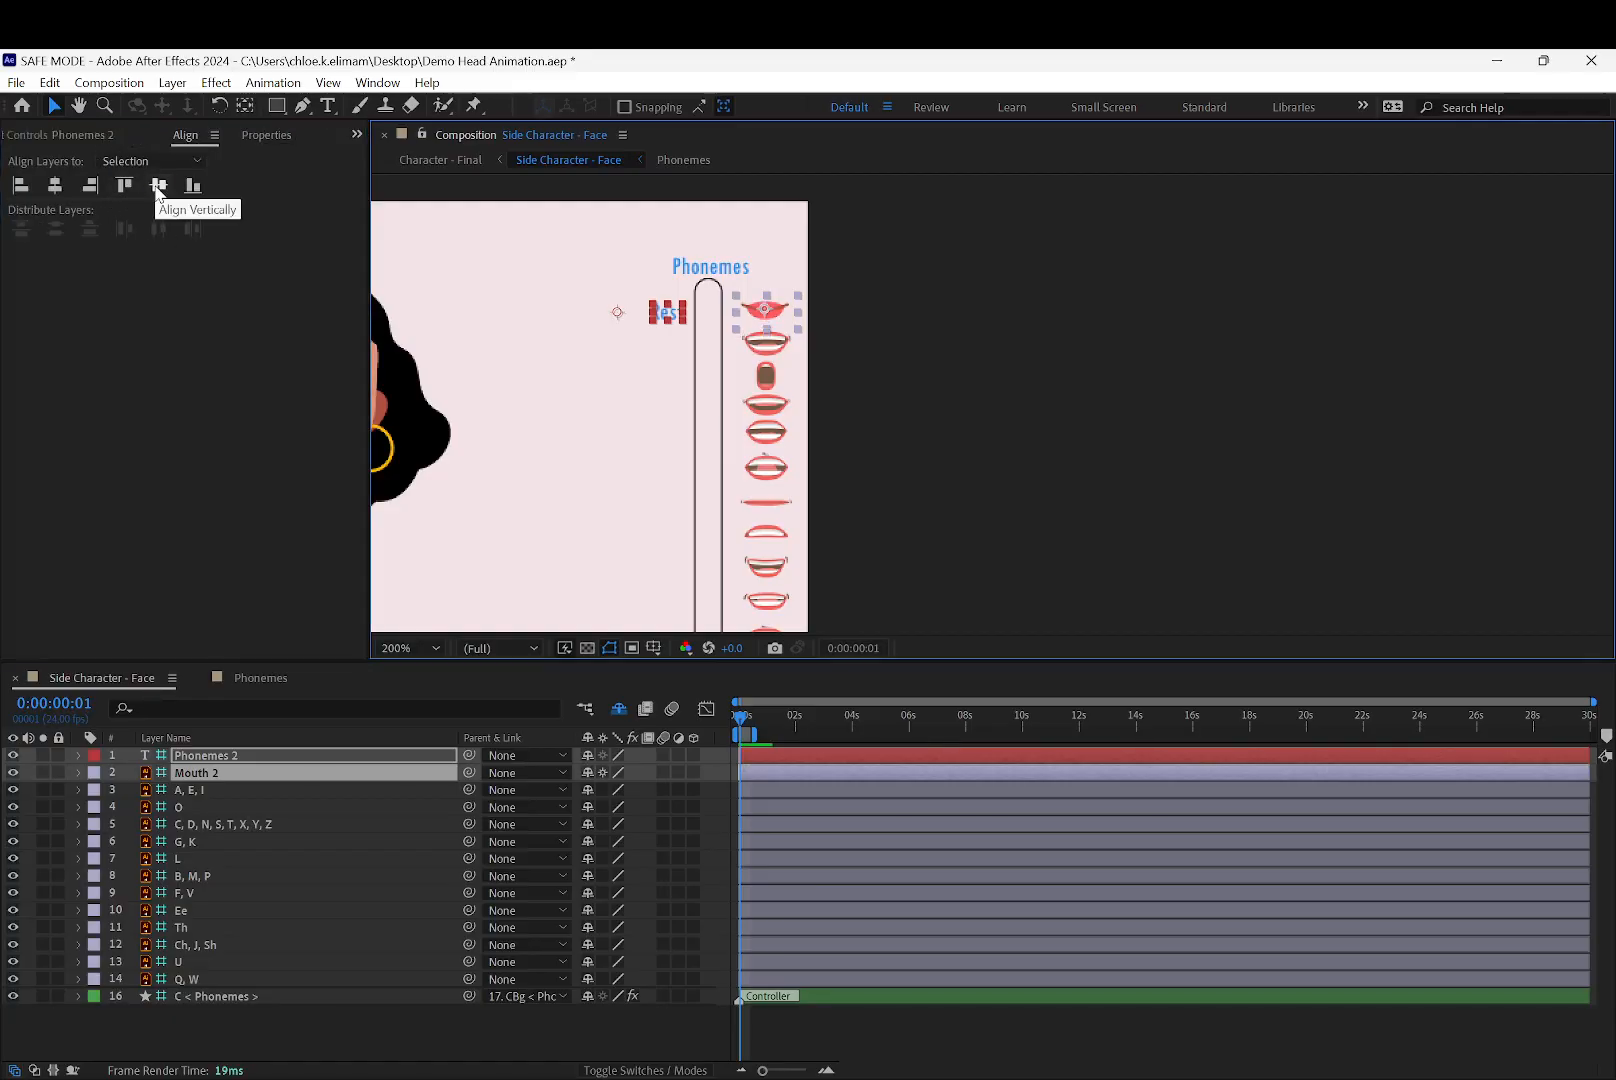
click(193, 185)
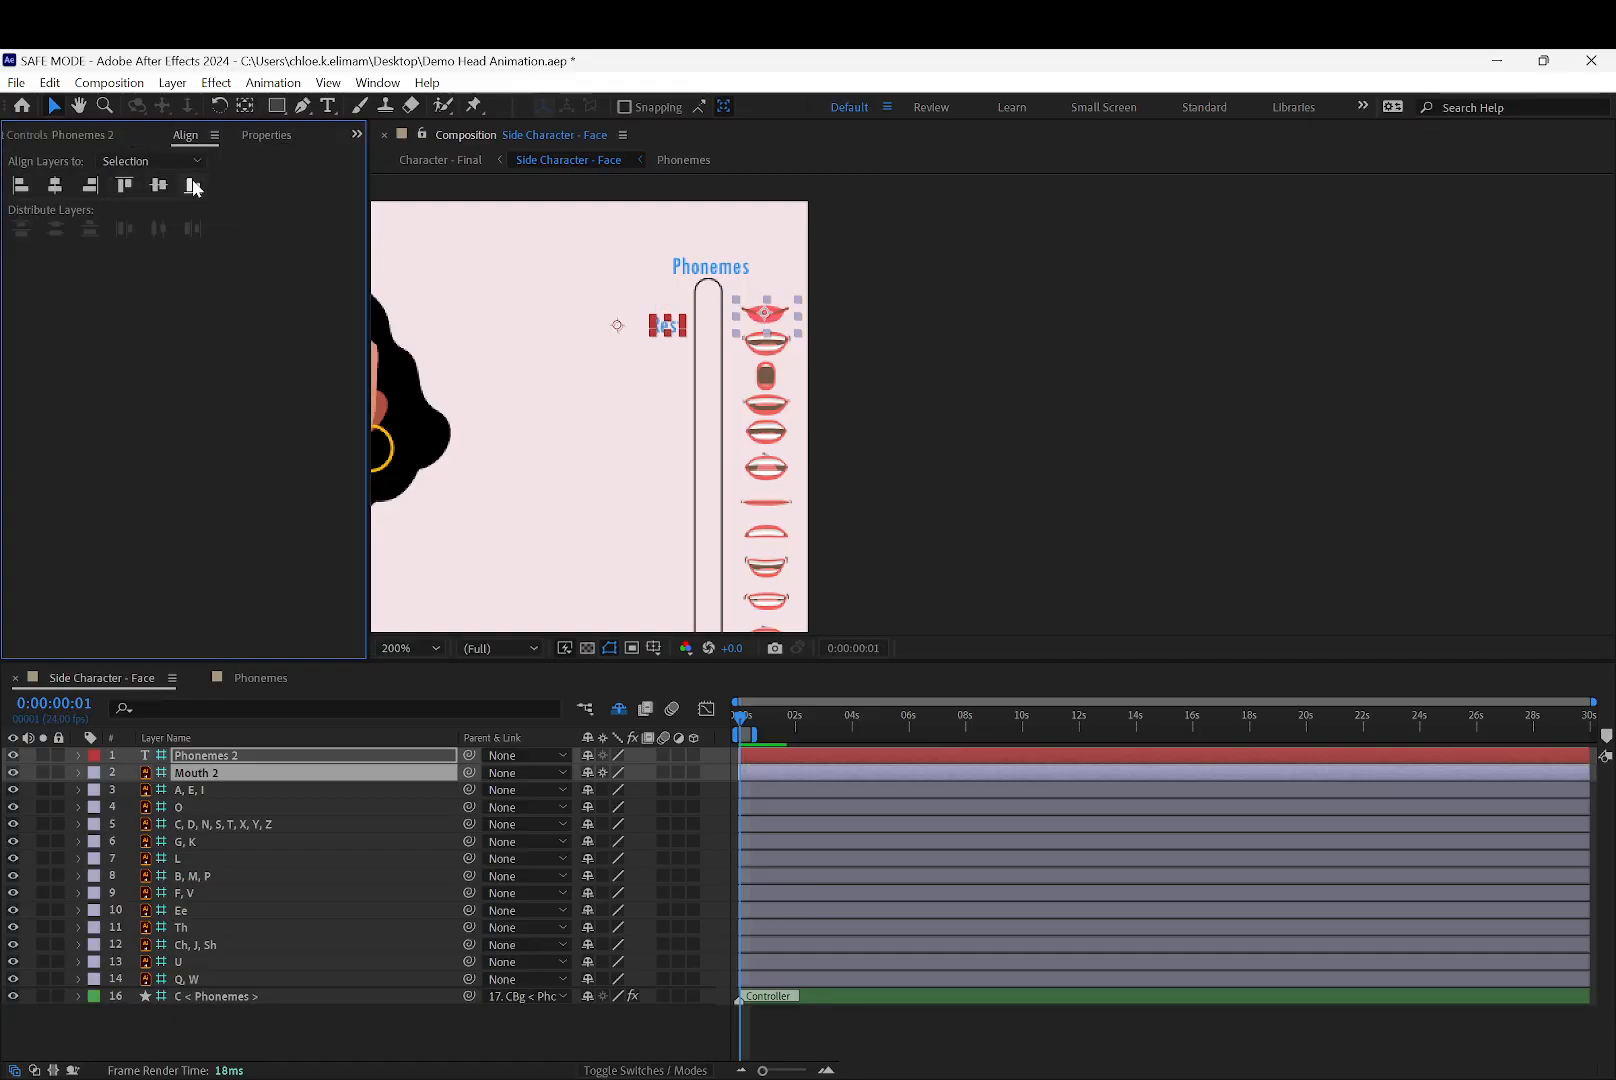
Move the Rest label up by hand so it sits level with the first mouth
click(653, 321)
drag(656, 325, 667, 309)
click(884, 310)
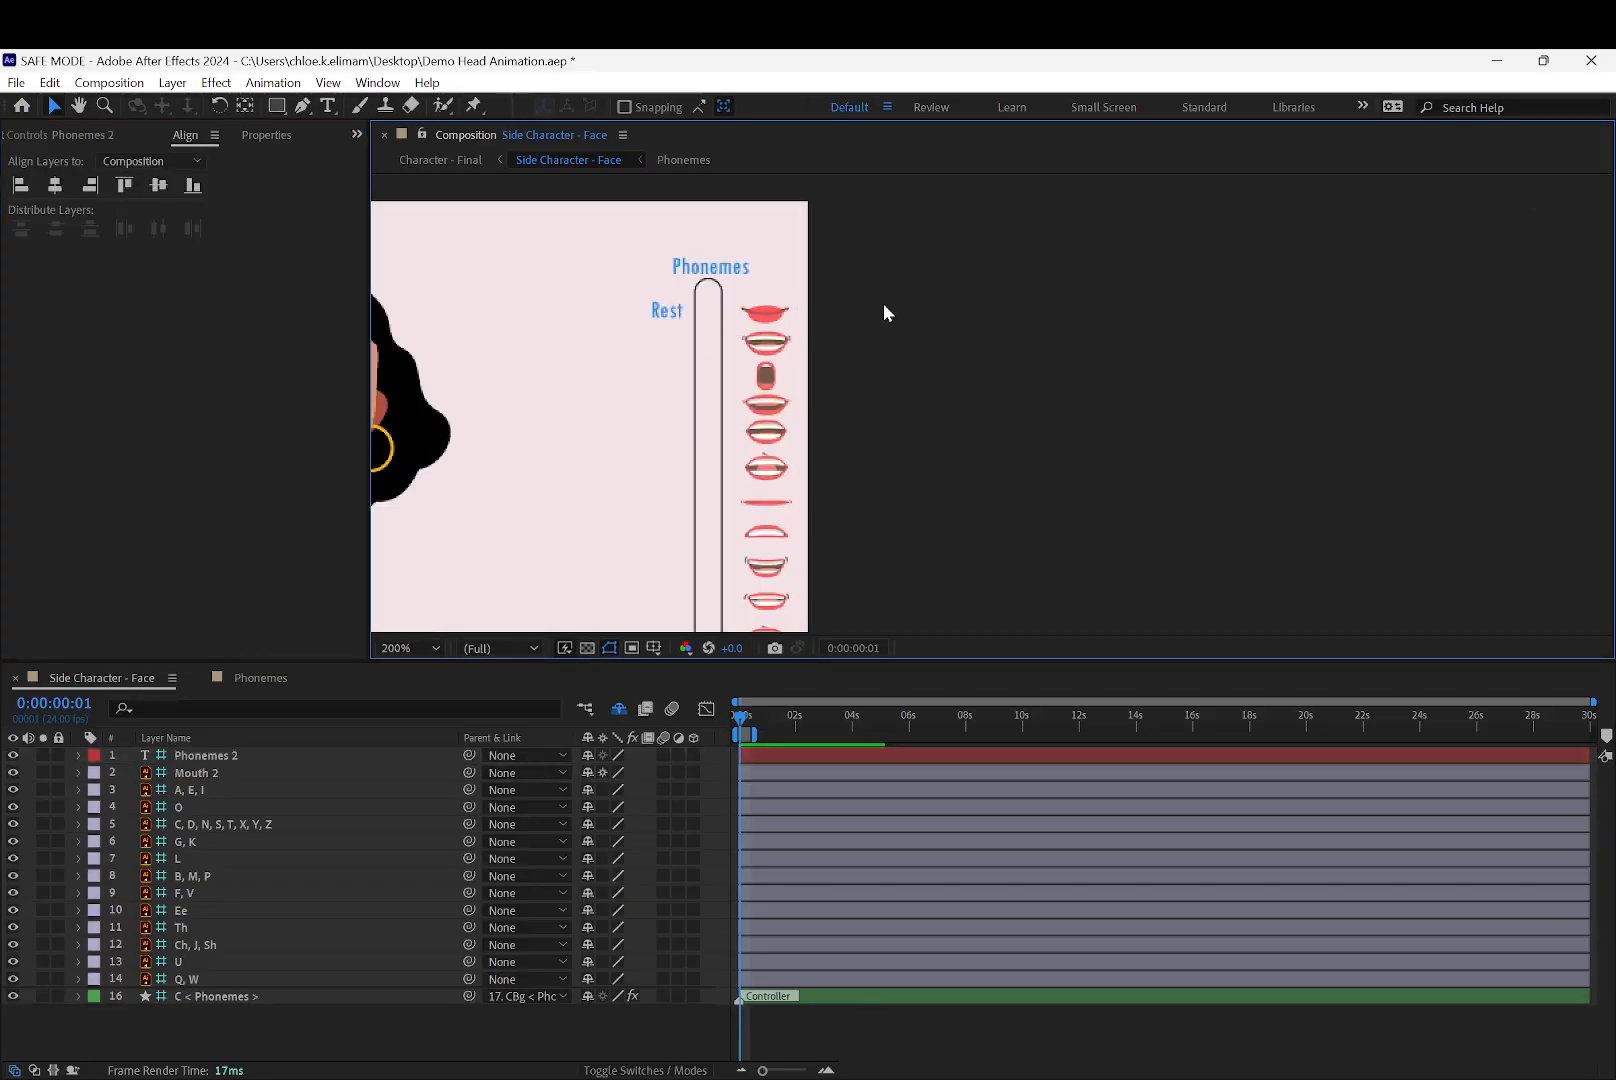
Move the Rest label's anchor point to the middle of its text and shift the label slightly away from the slider
click(667, 322)
scroll(710, 342, up, 1)
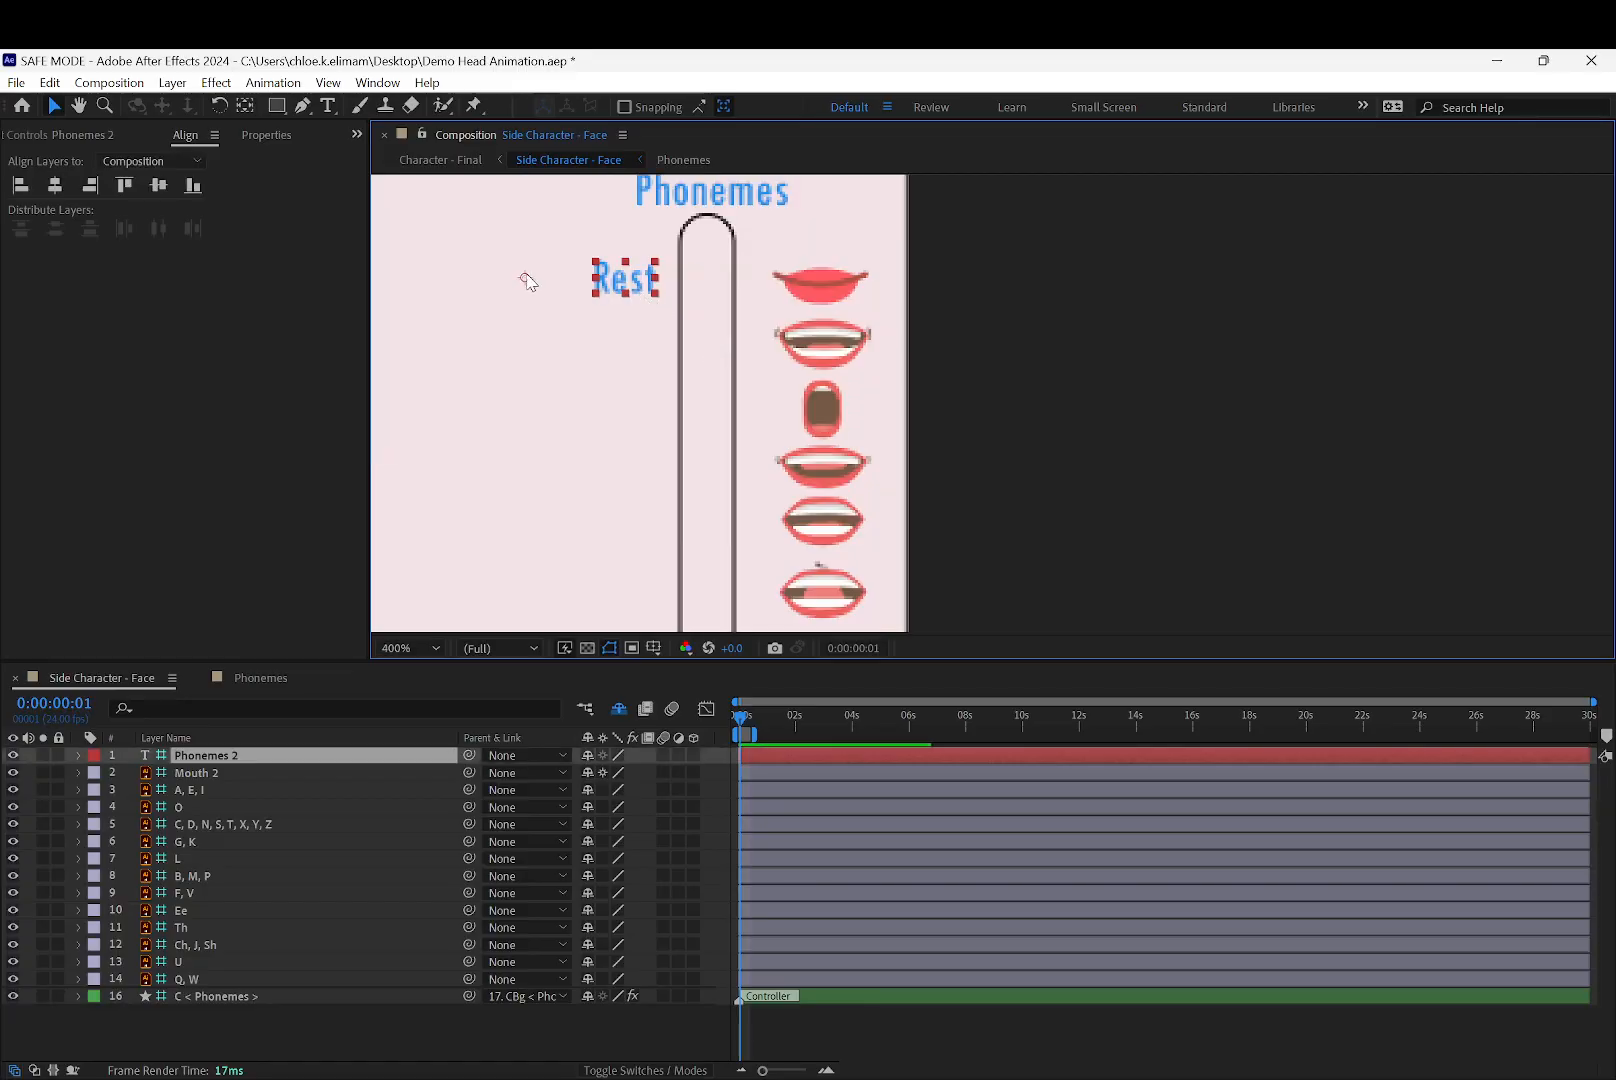
drag(618, 279, 627, 284)
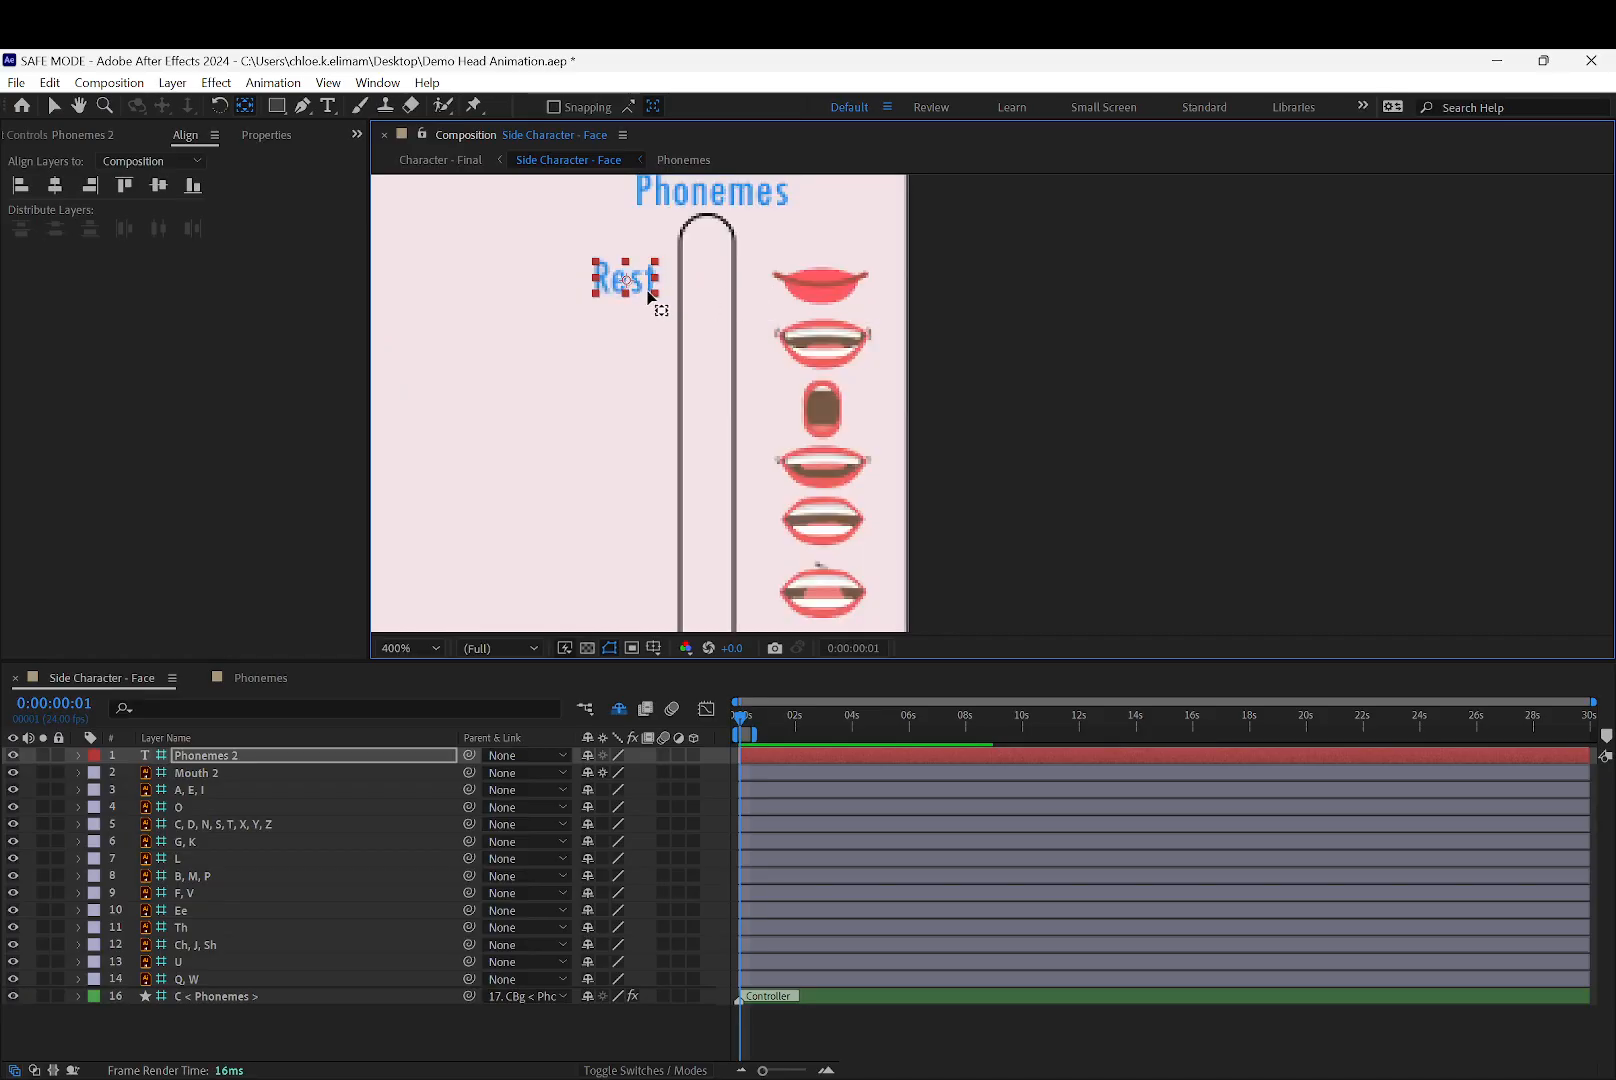
key(v)
click(593, 284)
drag(623, 285, 616, 284)
click(973, 285)
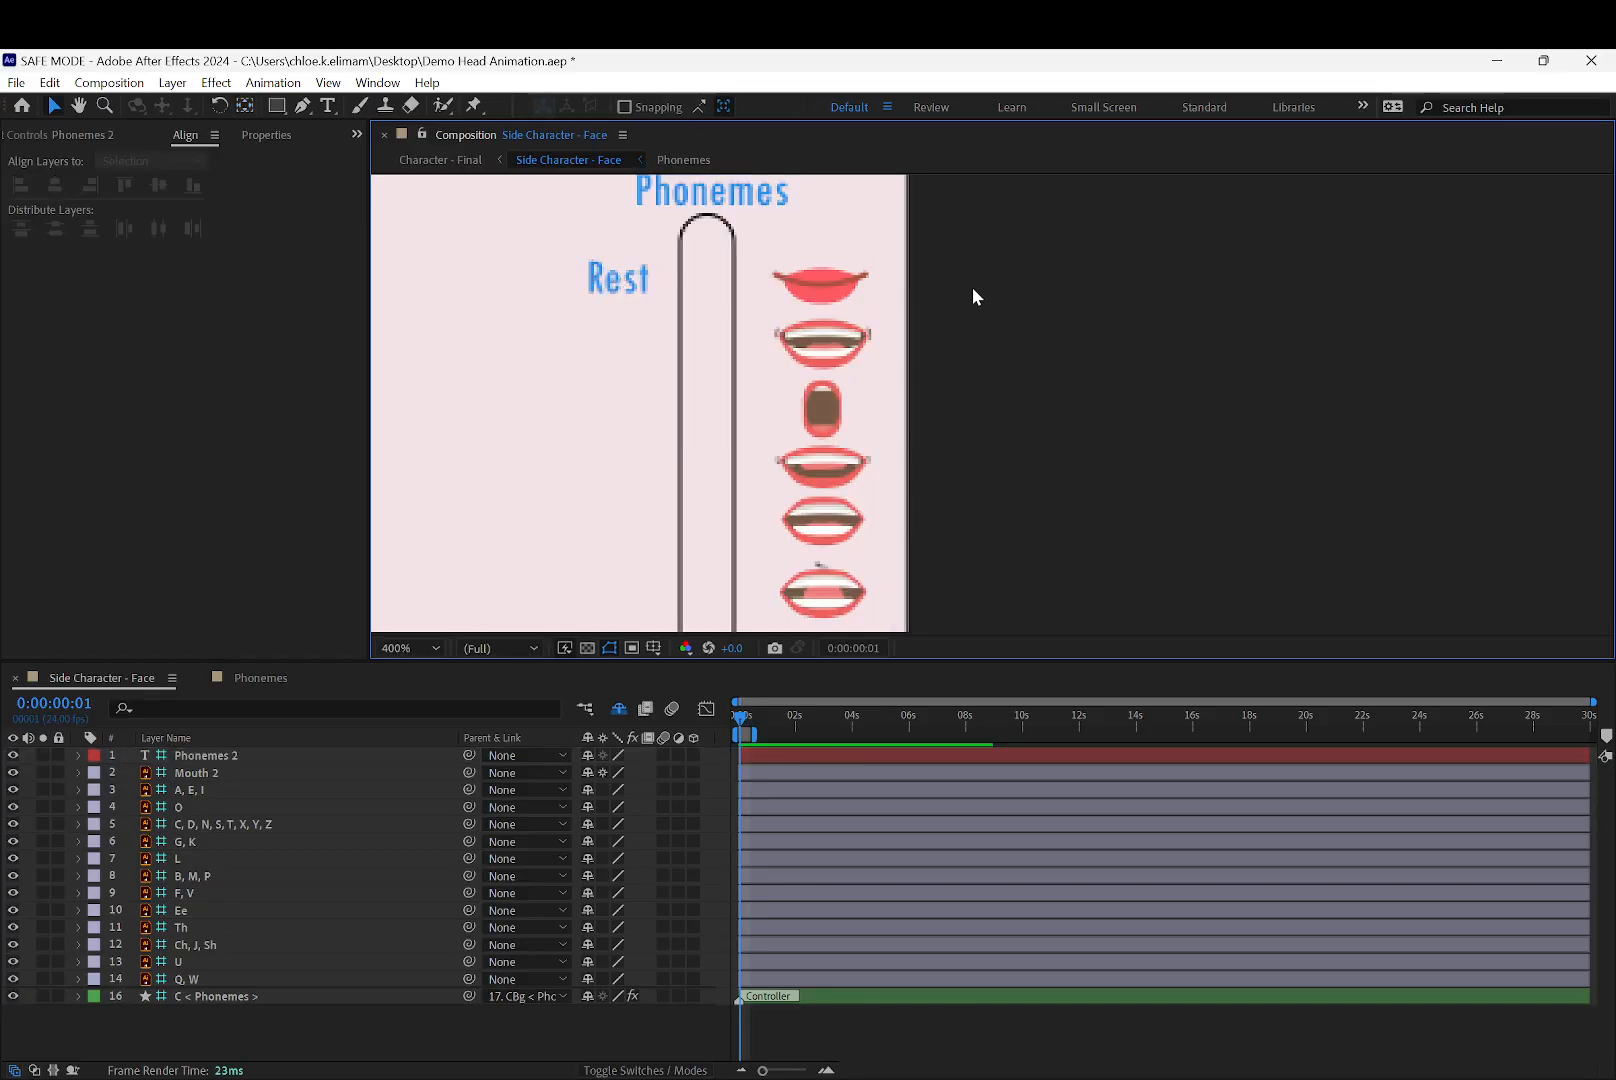
Duplicate the Rest label and place the copy directly below it, level with the second mouth
click(612, 296)
mouse_move(609, 330)
mouse_down()
mouse_move(615, 343)
mouse_move(617, 319)
mouse_move(612, 354)
mouse_move(615, 339)
mouse_up()
key(ctrl+z)
key(ctrl+d)
click(752, 340)
Copy the name of the second mouth's layer and replace the second label's text with "A, E, I"
click(840, 347)
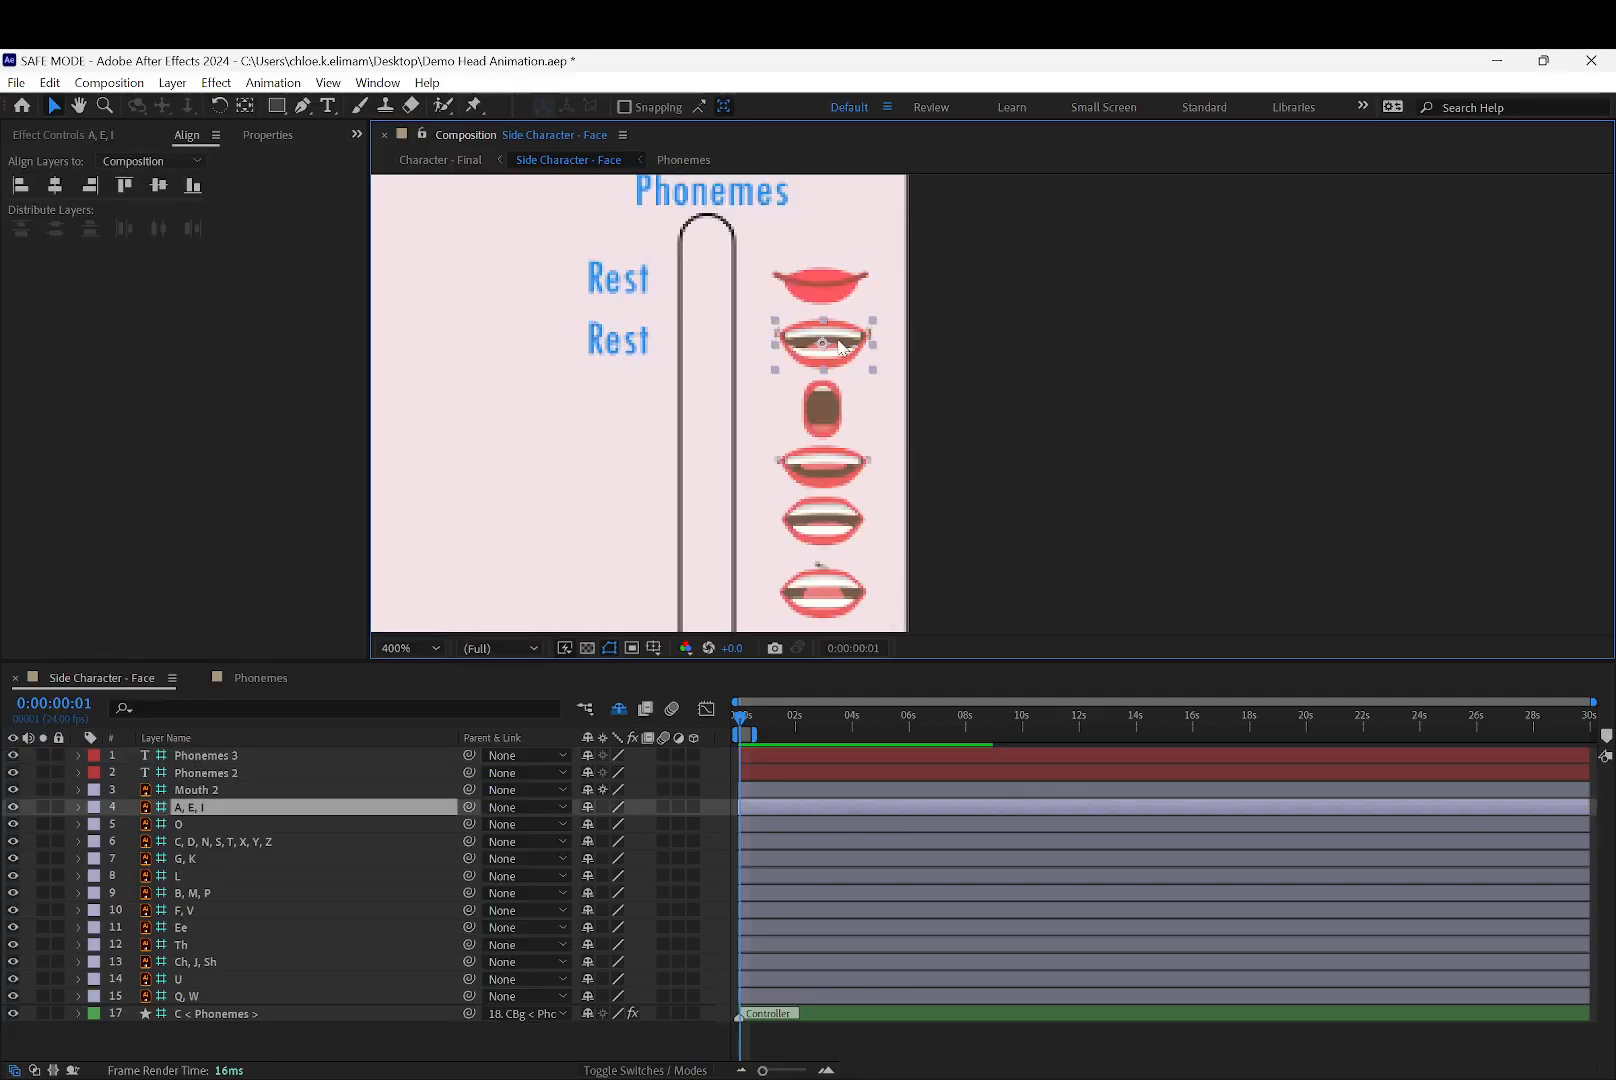
double_click(203, 813)
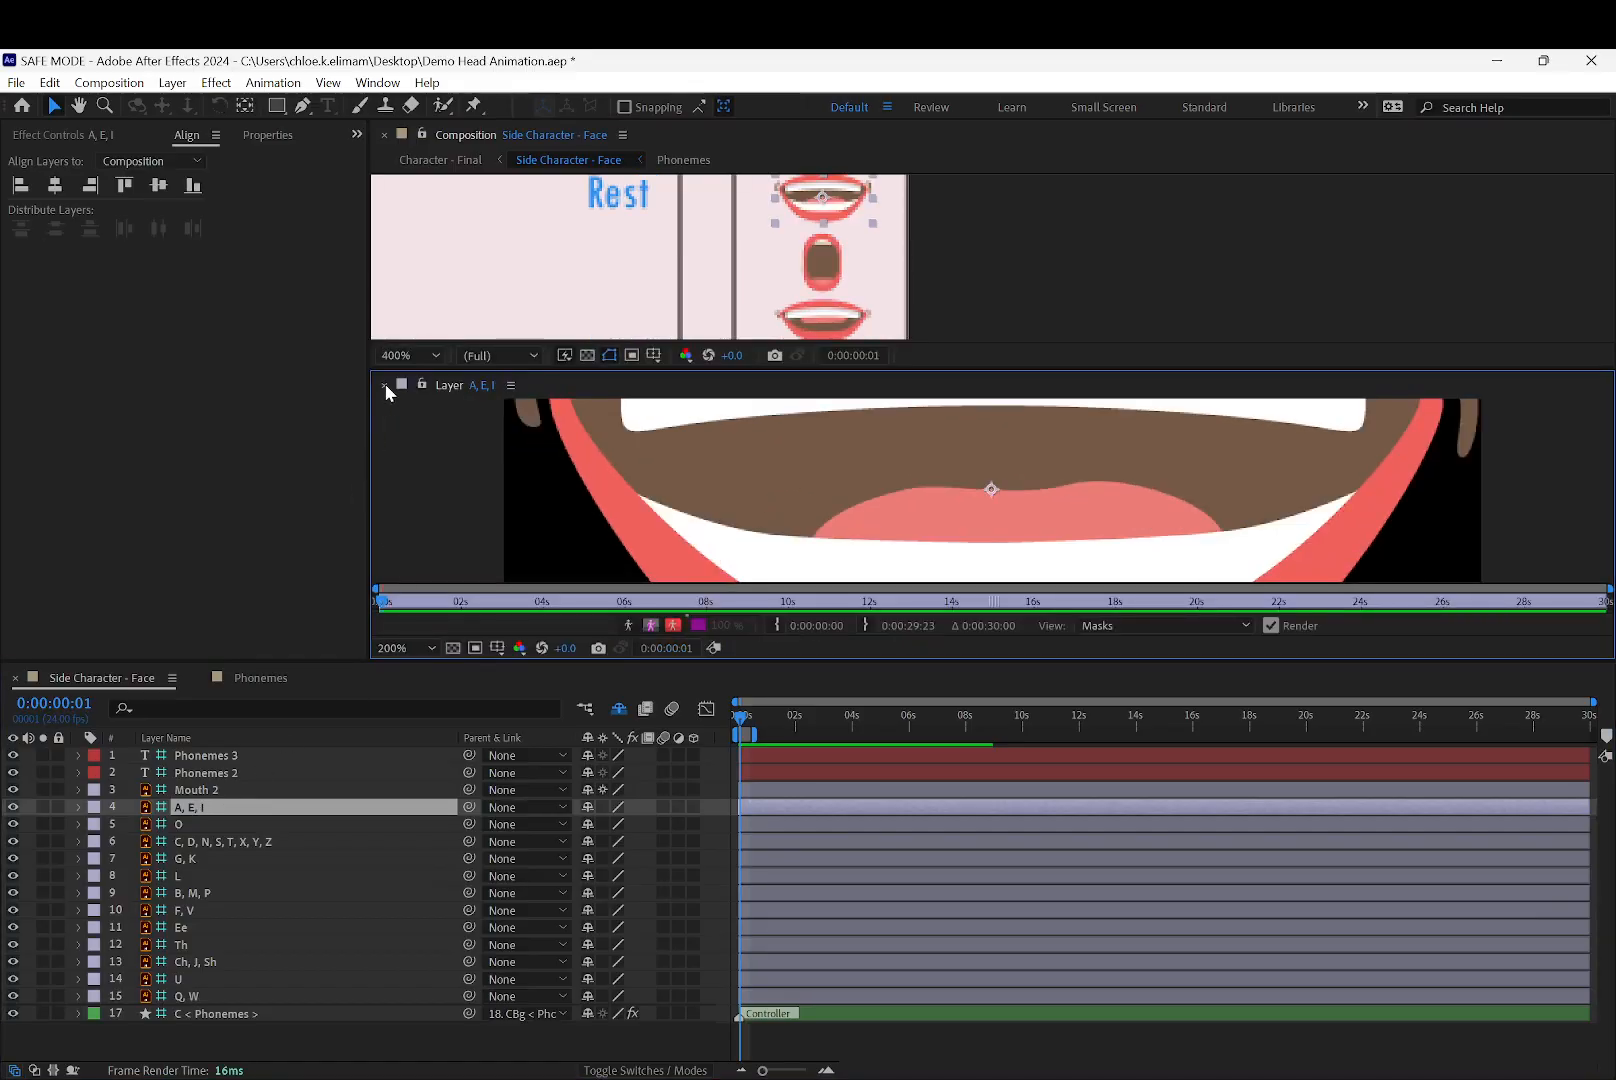
click(384, 386)
key(Return)
key(ctrl+c)
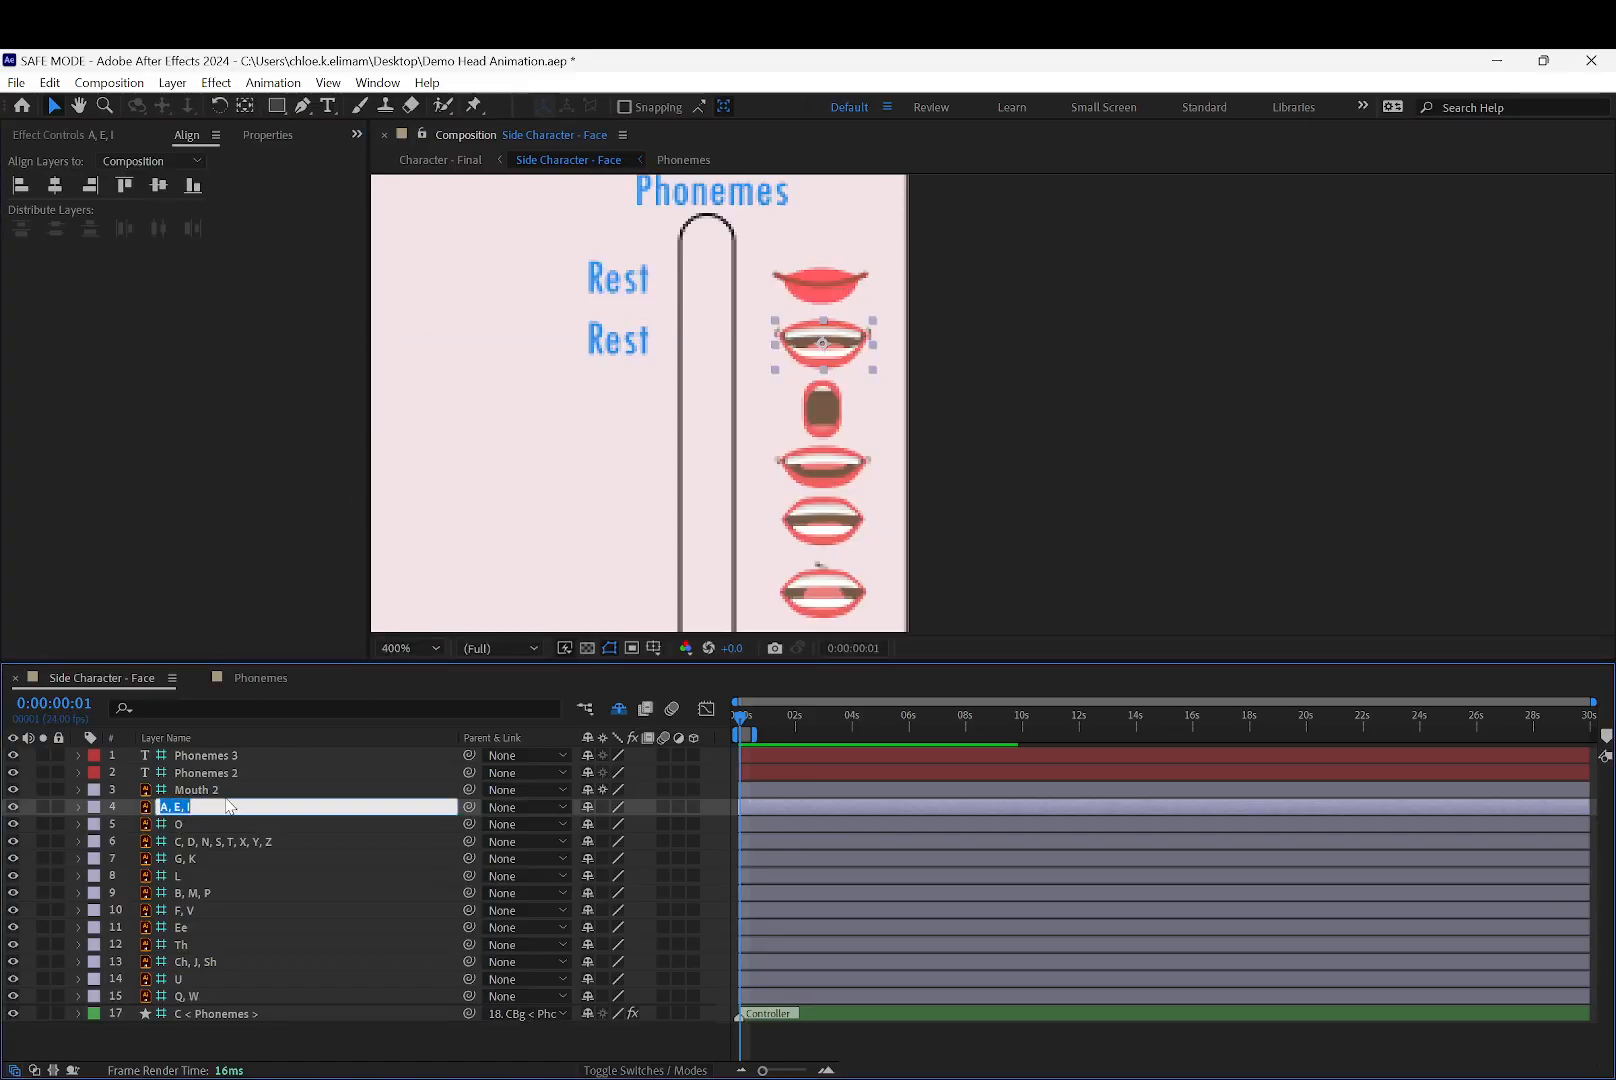
click(630, 342)
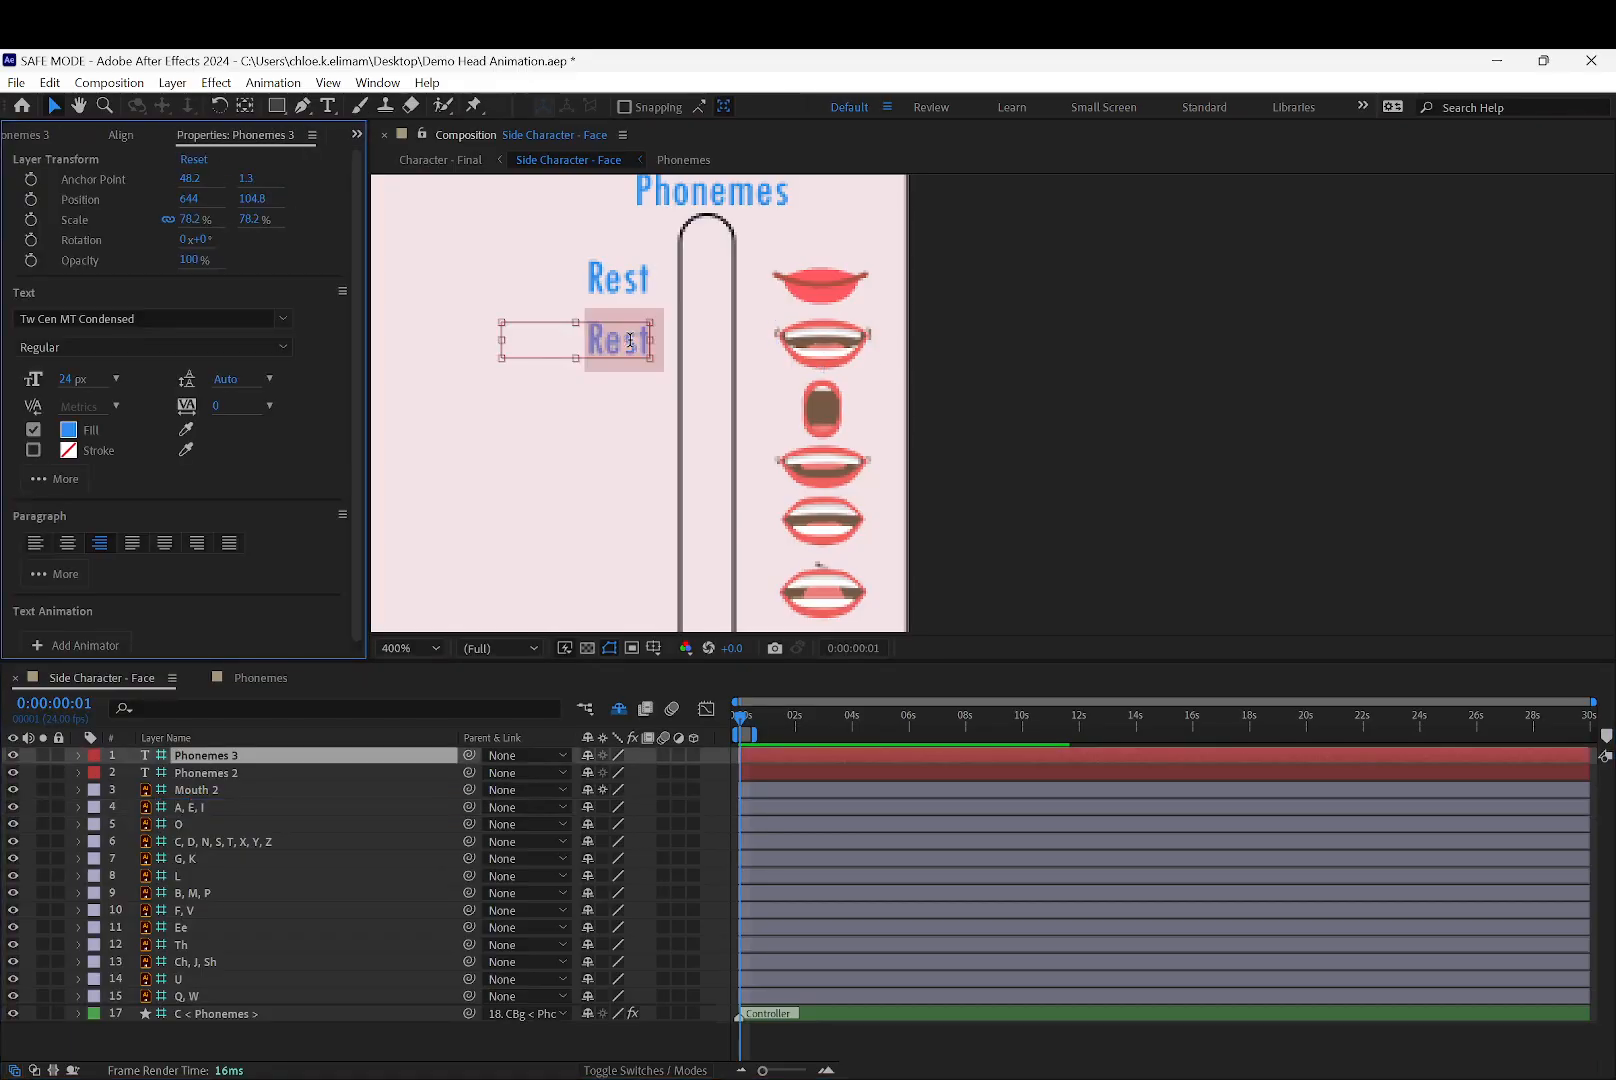
double_click(630, 340)
key(ctrl+v)
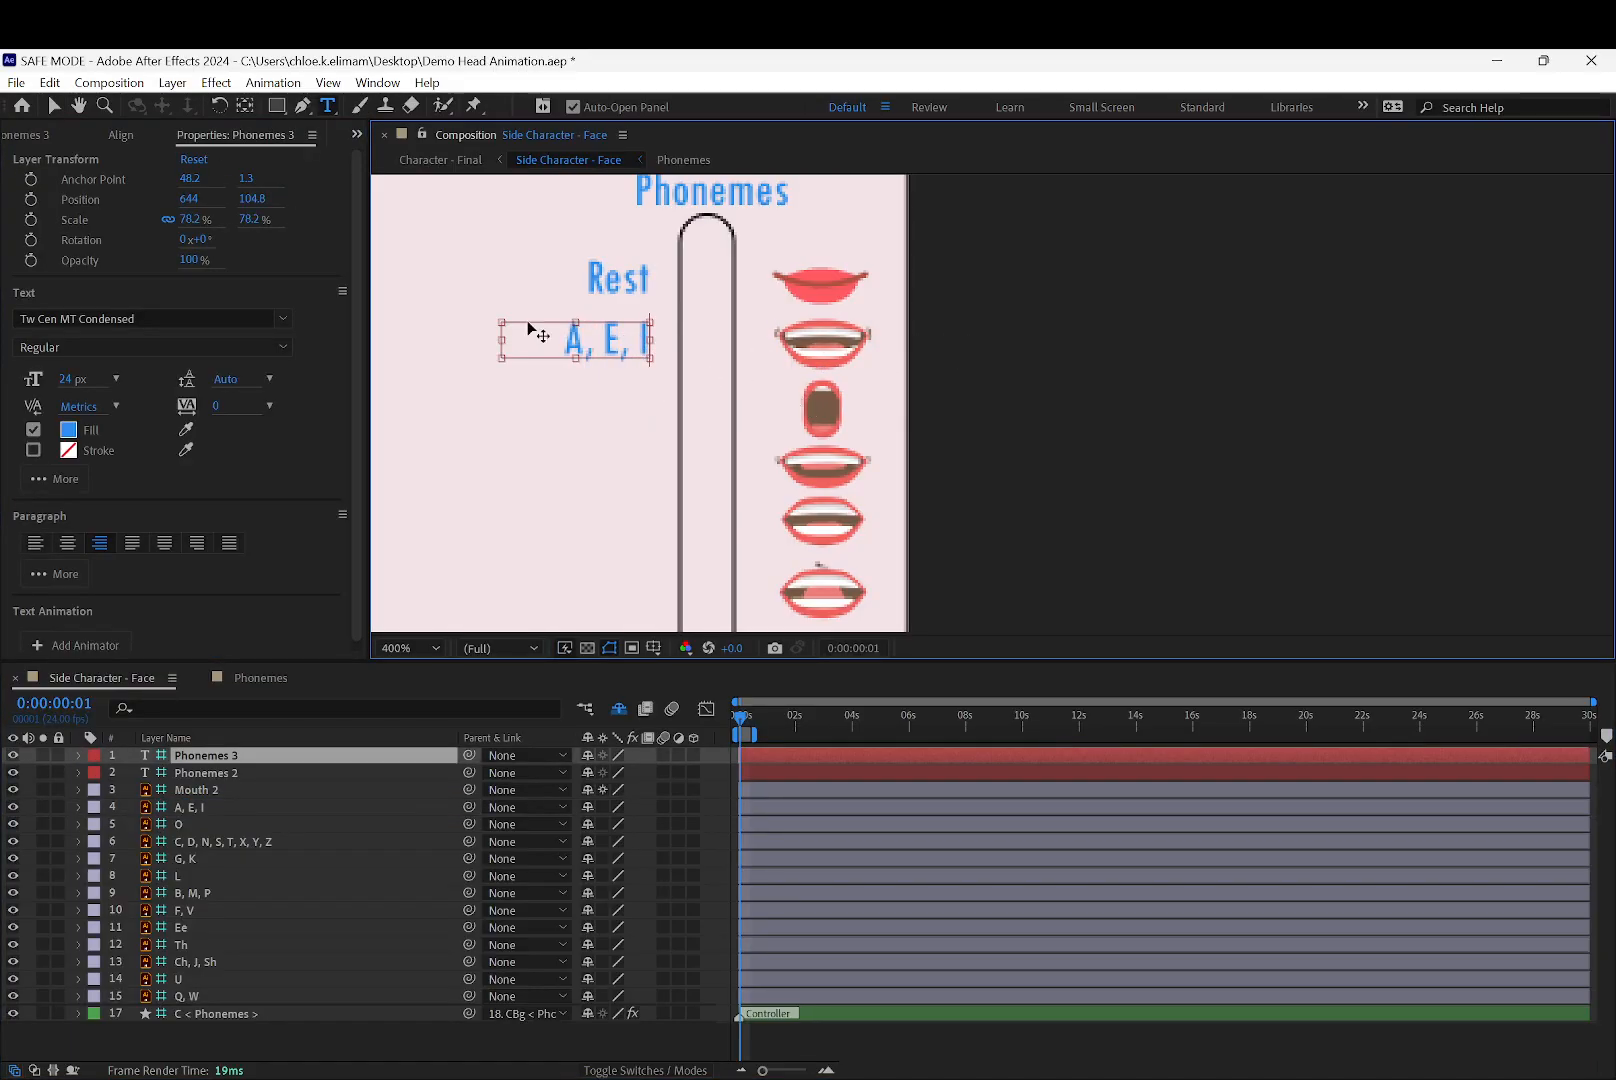
click(61, 105)
click(532, 380)
Duplicate the "A, E, I" label, place the copy level with the third mouth and change its text to "O"
click(600, 346)
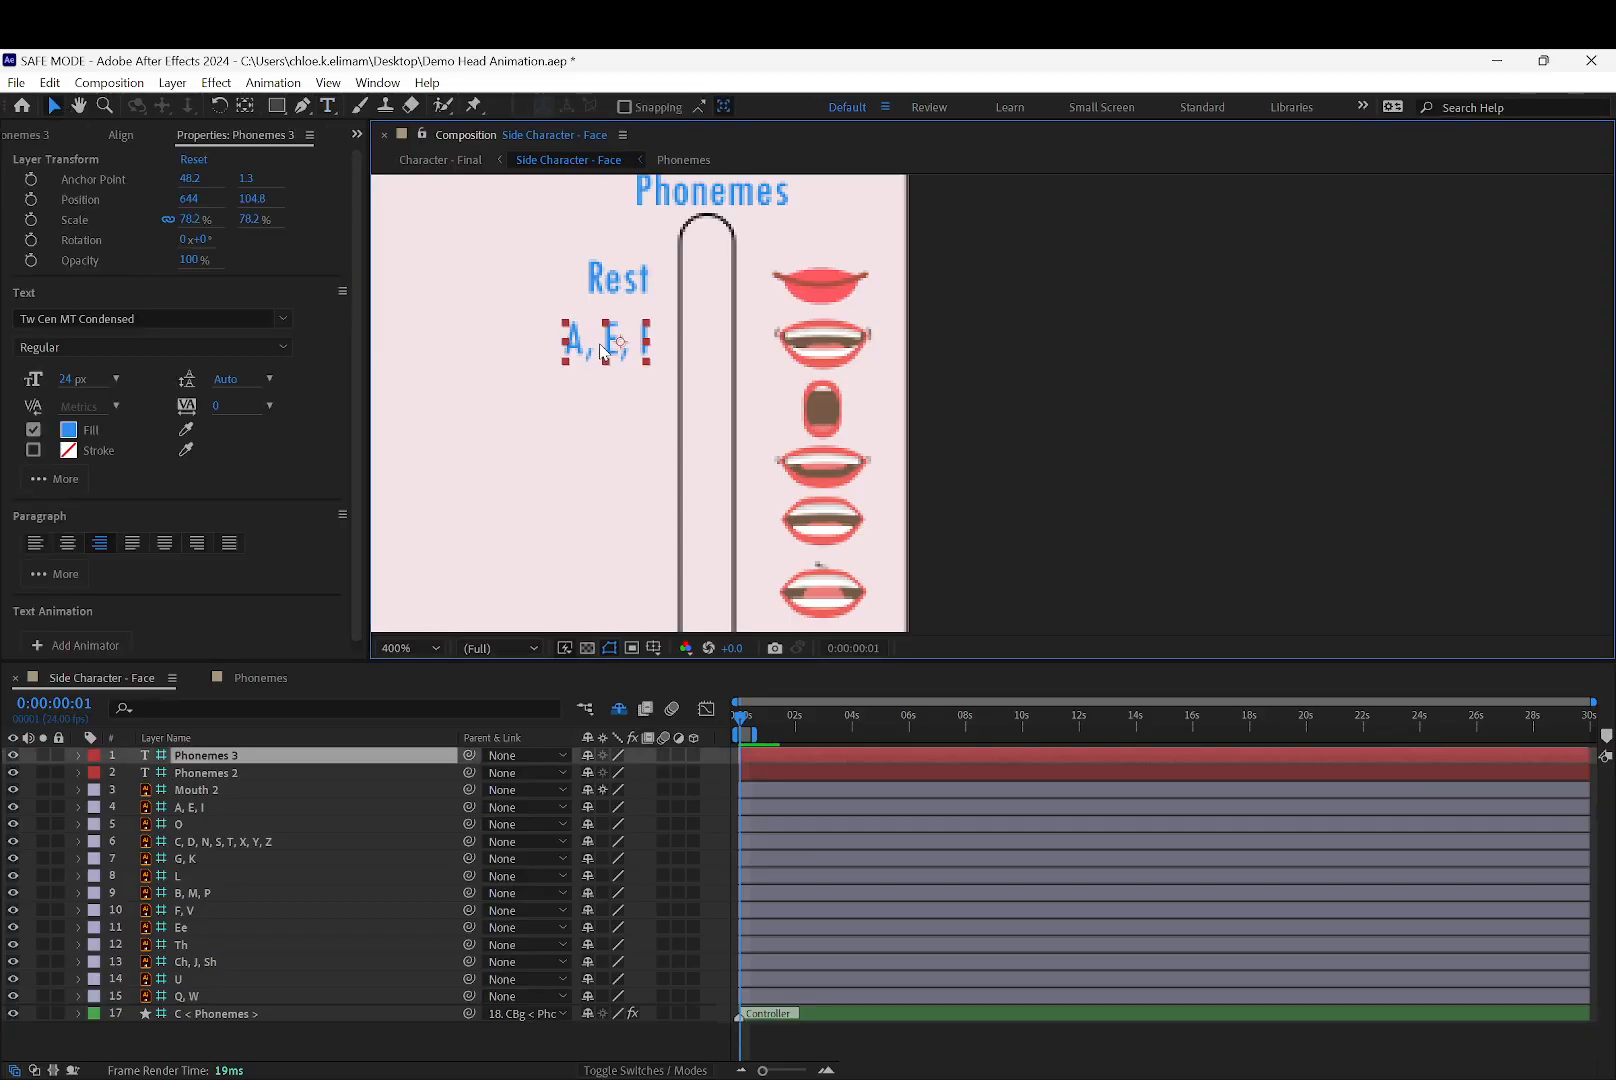
key(ctrl+d)
drag(600, 346, 592, 418)
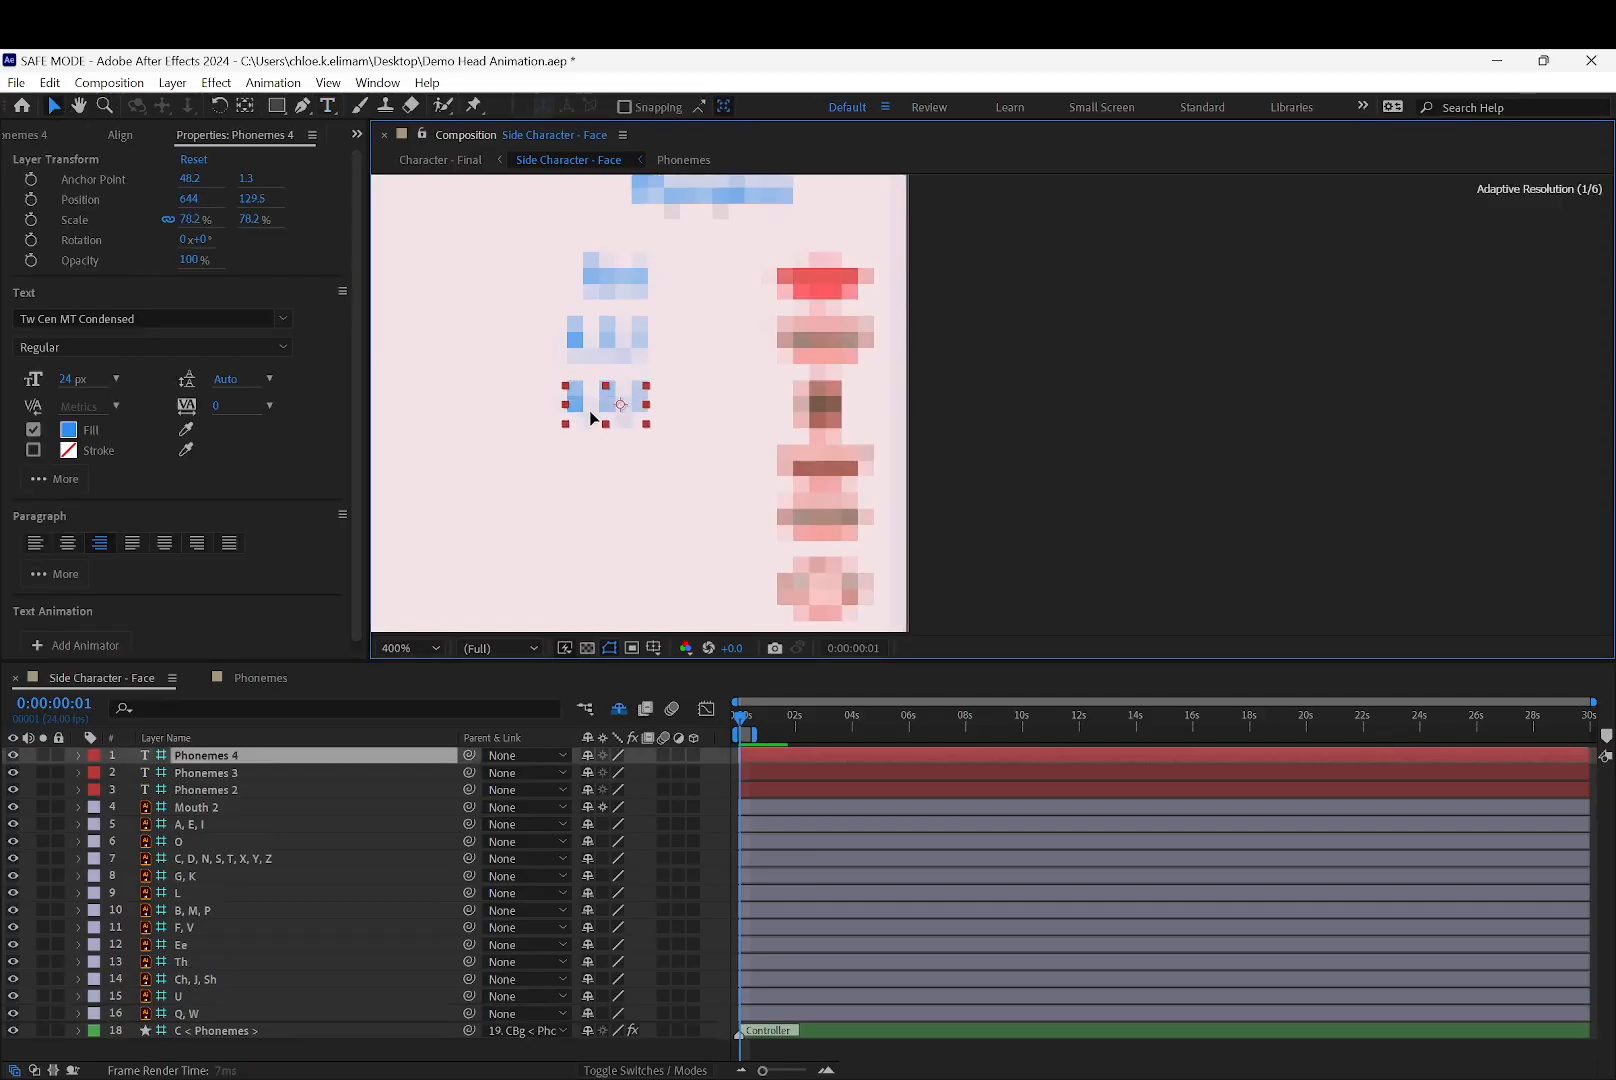
click(821, 403)
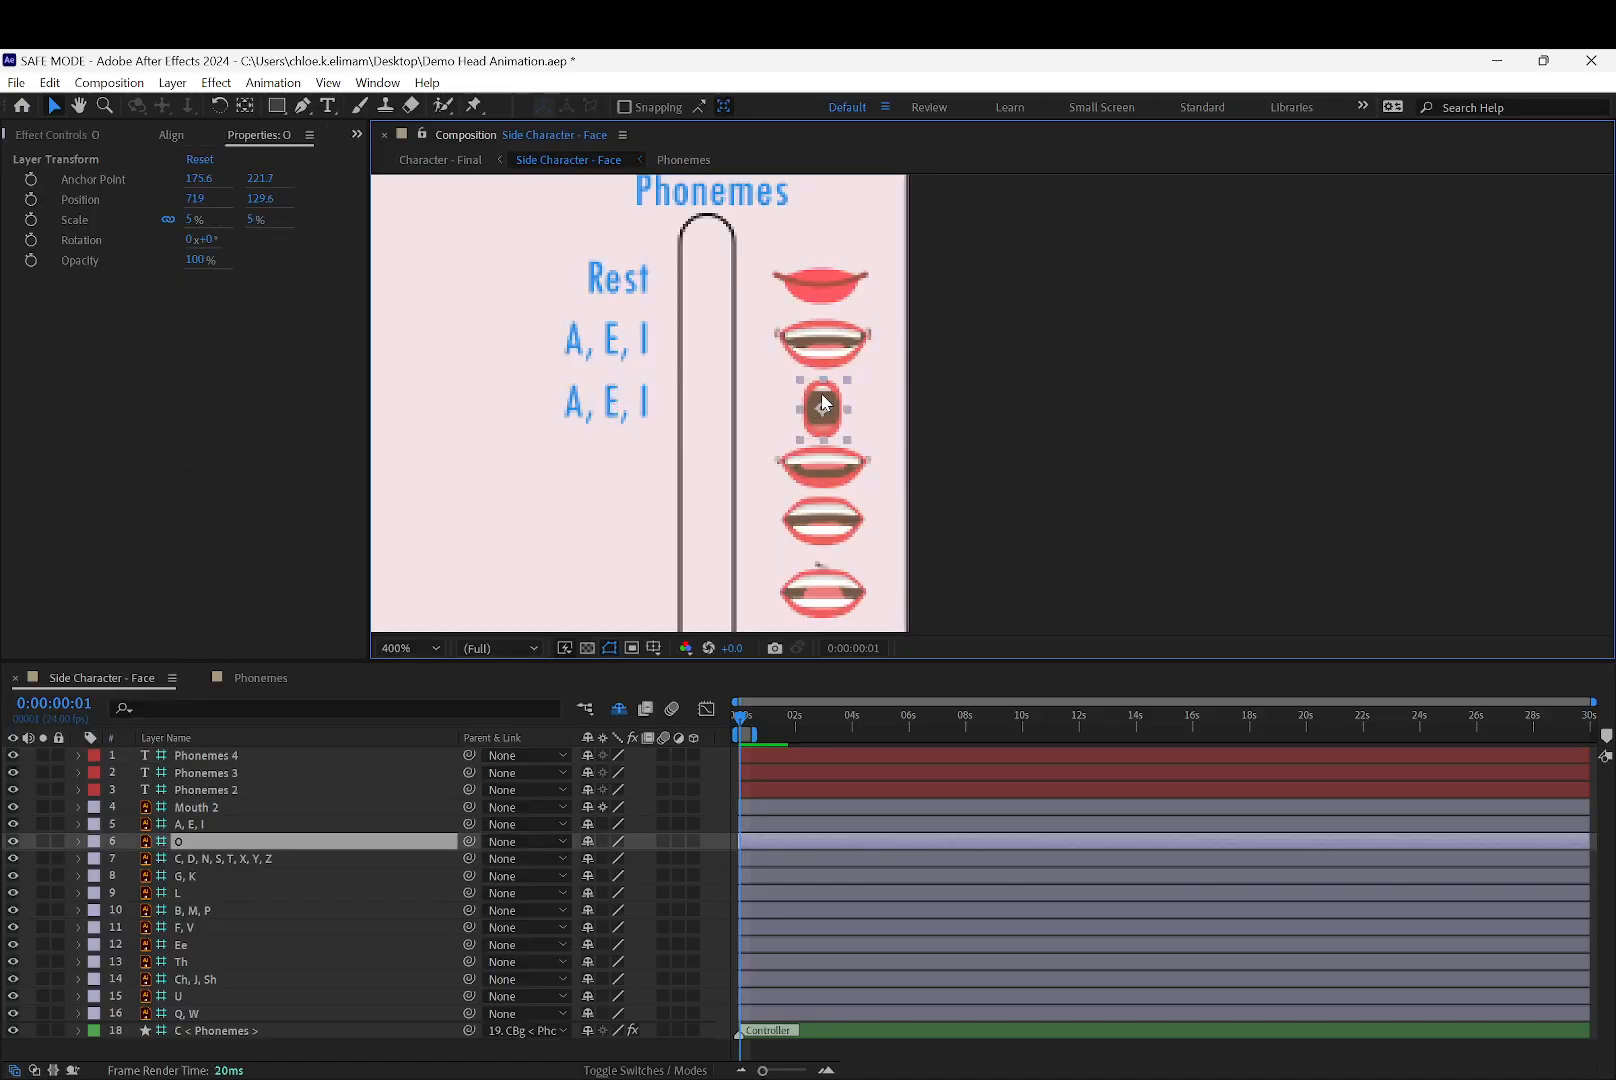
click(609, 405)
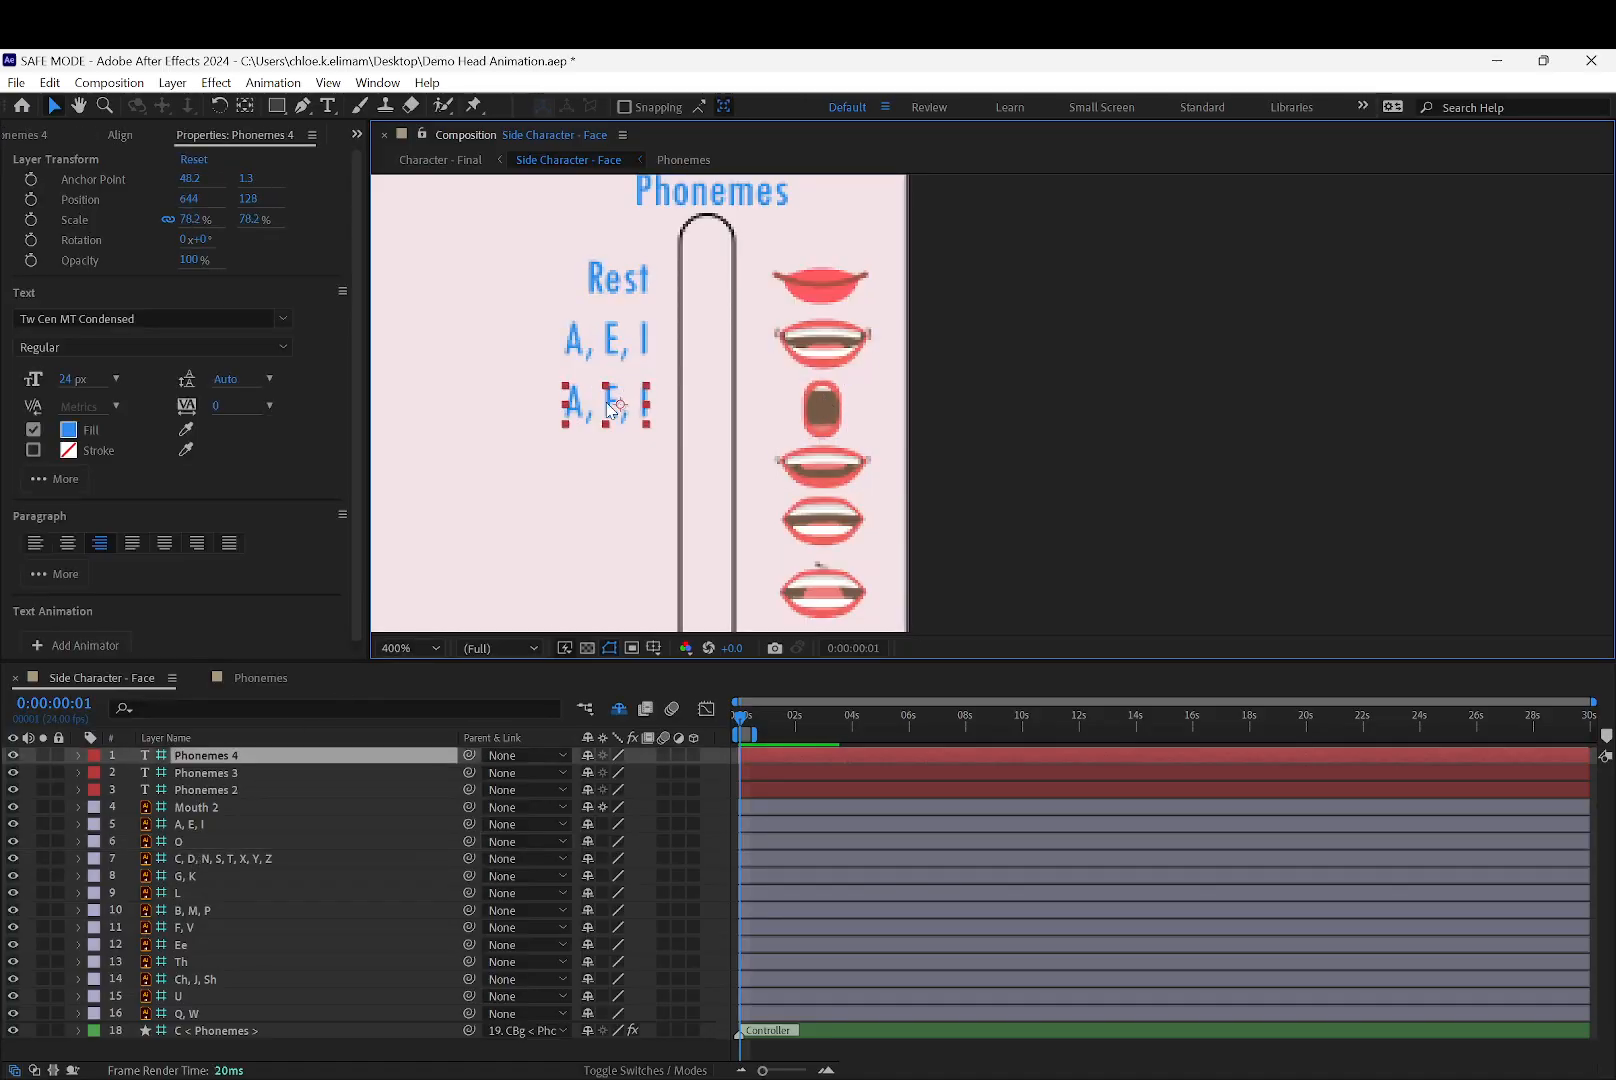
double_click(608, 404)
text(O)
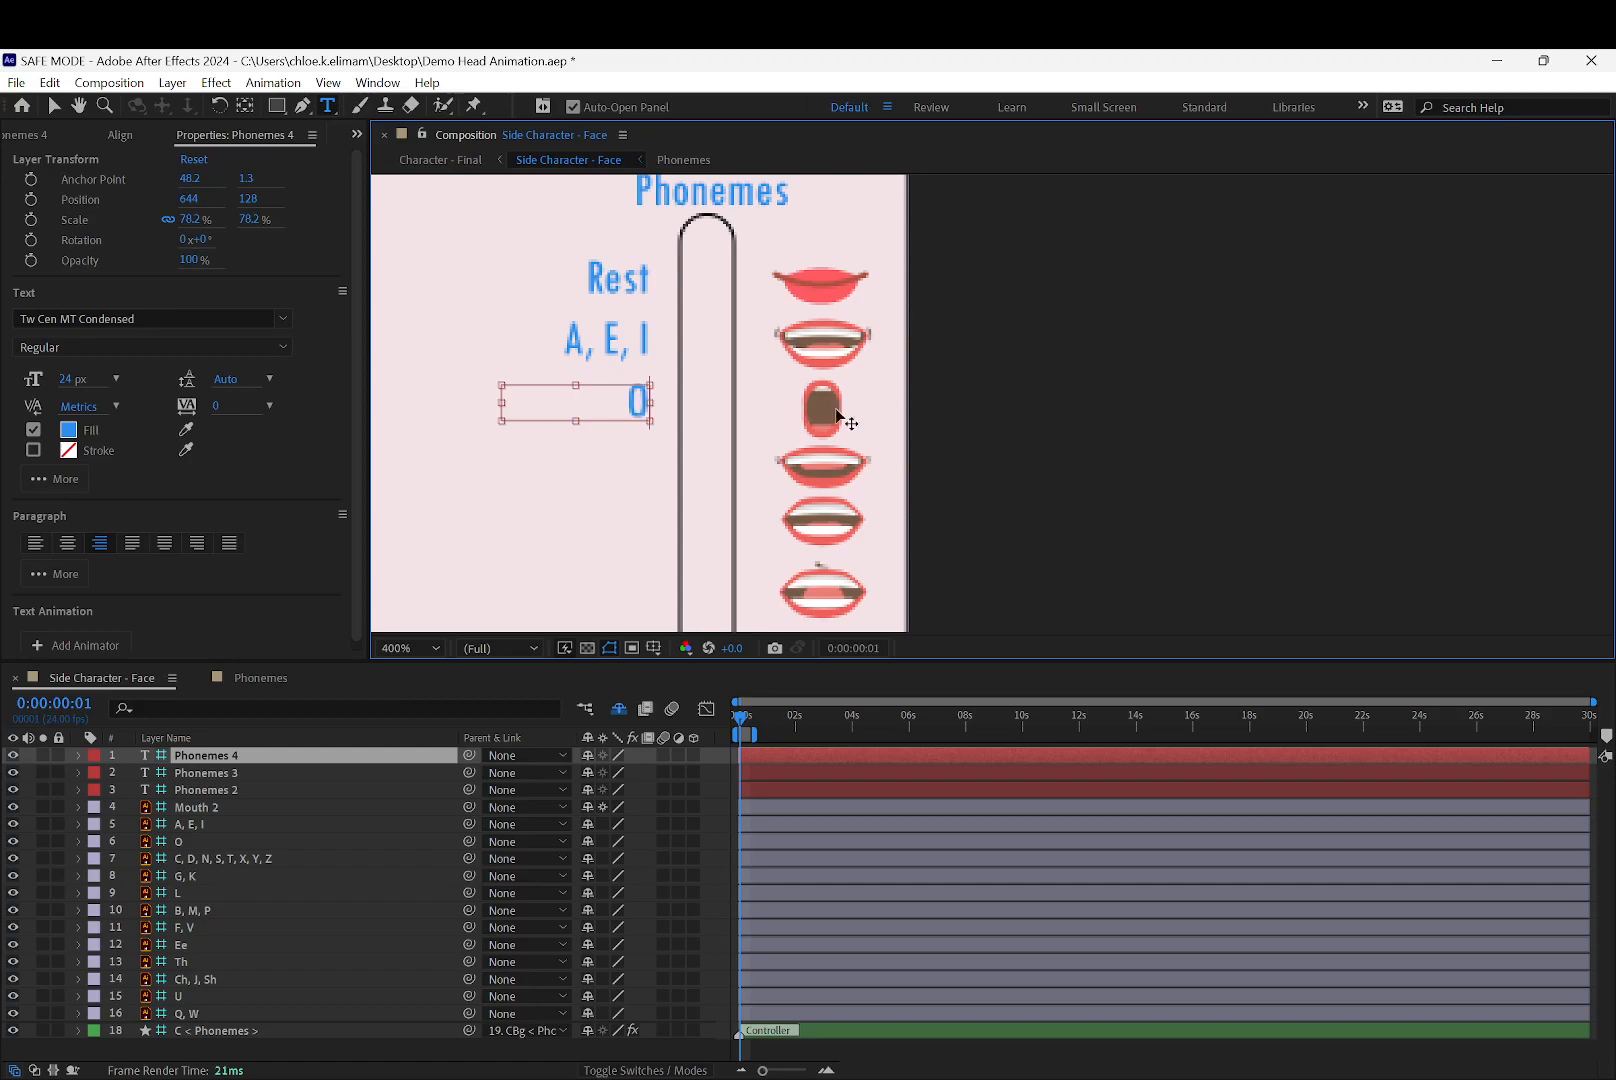
click(54, 105)
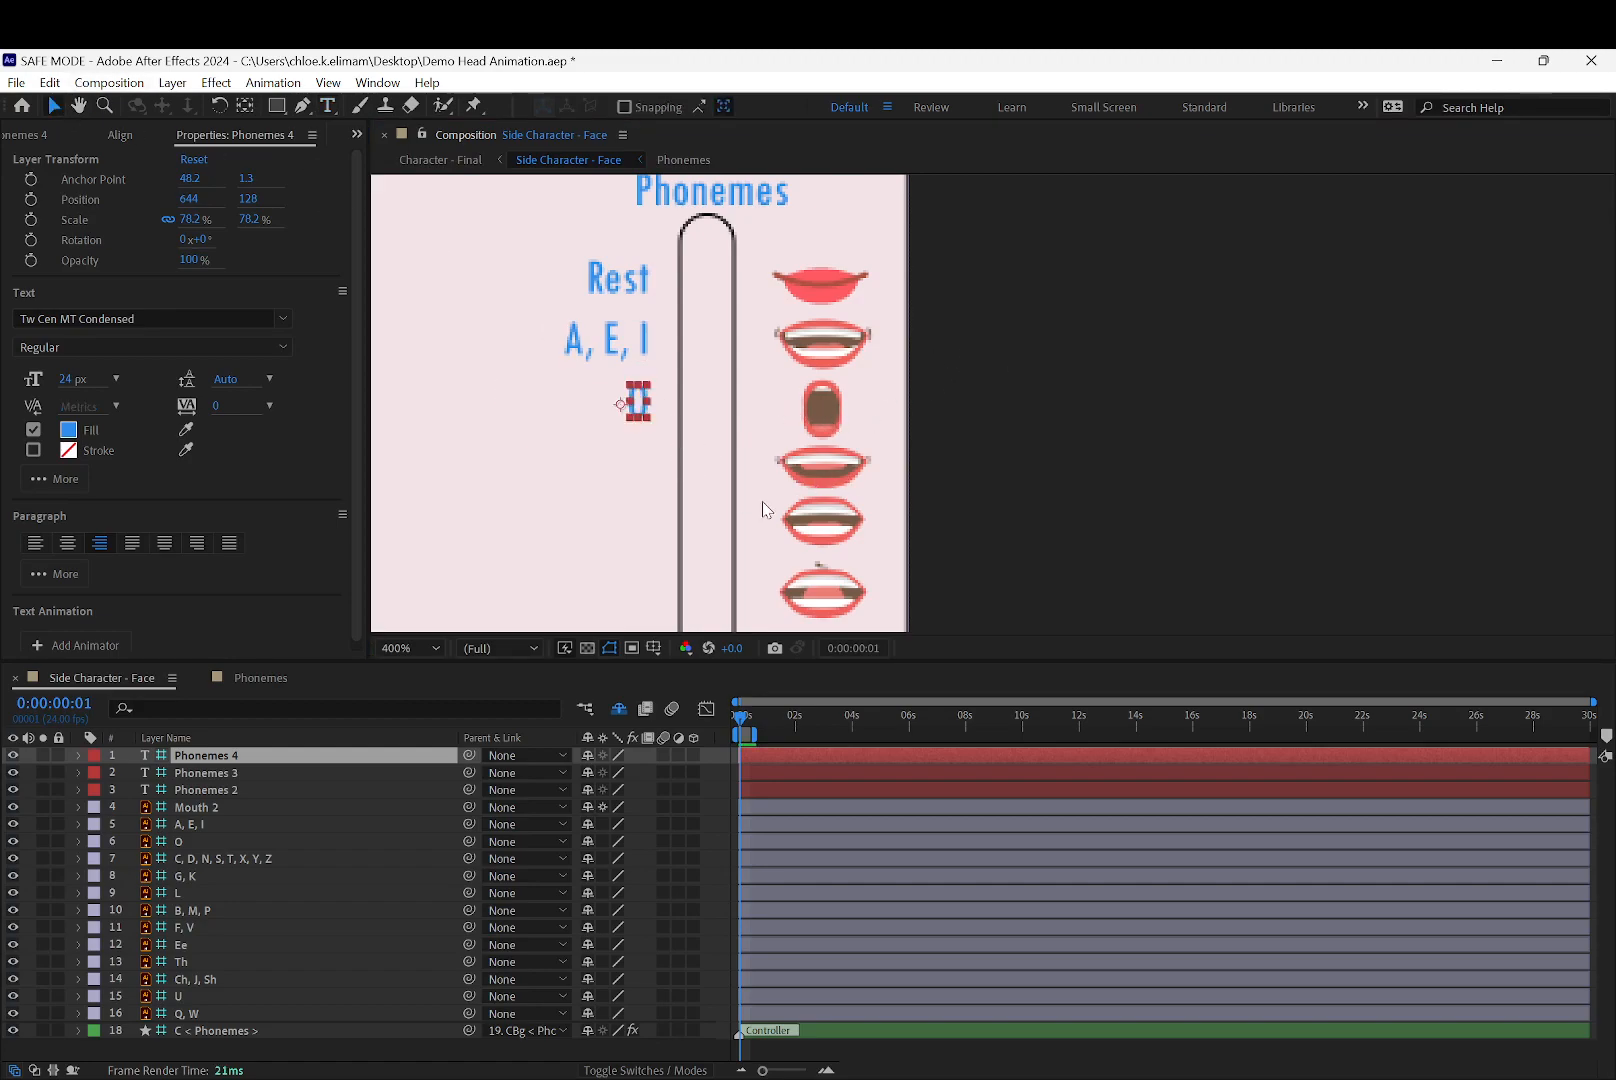
click(800, 487)
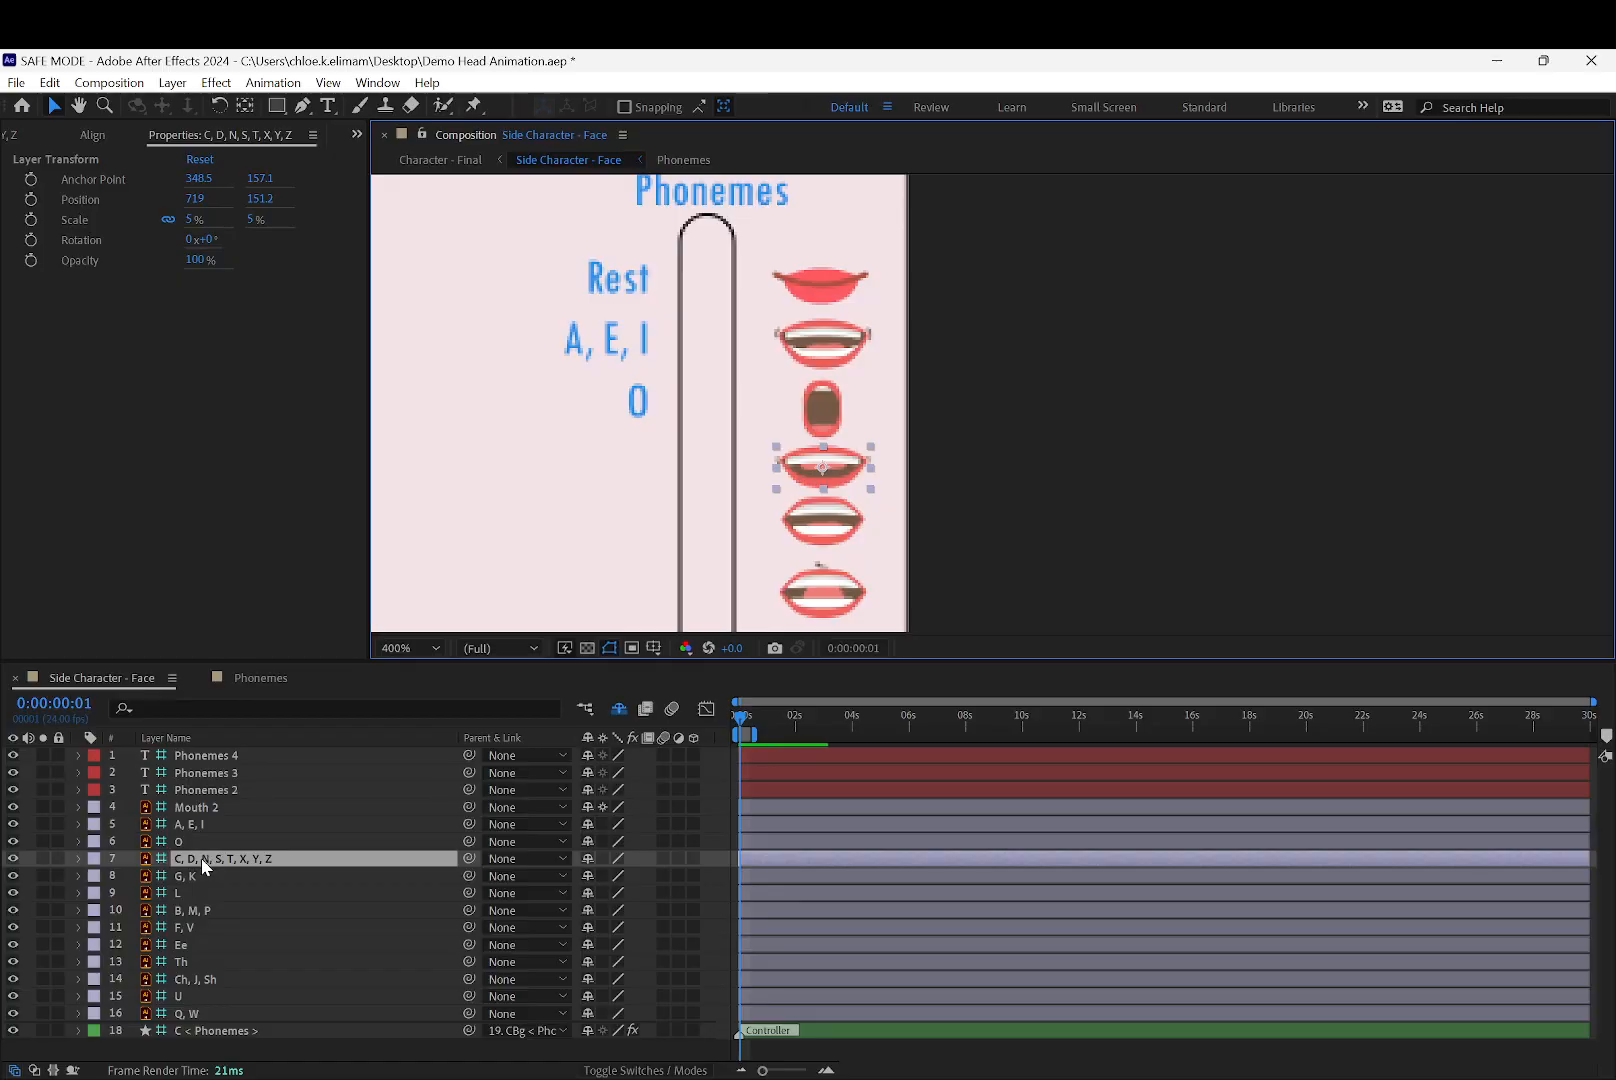
double_click(201, 858)
click(384, 385)
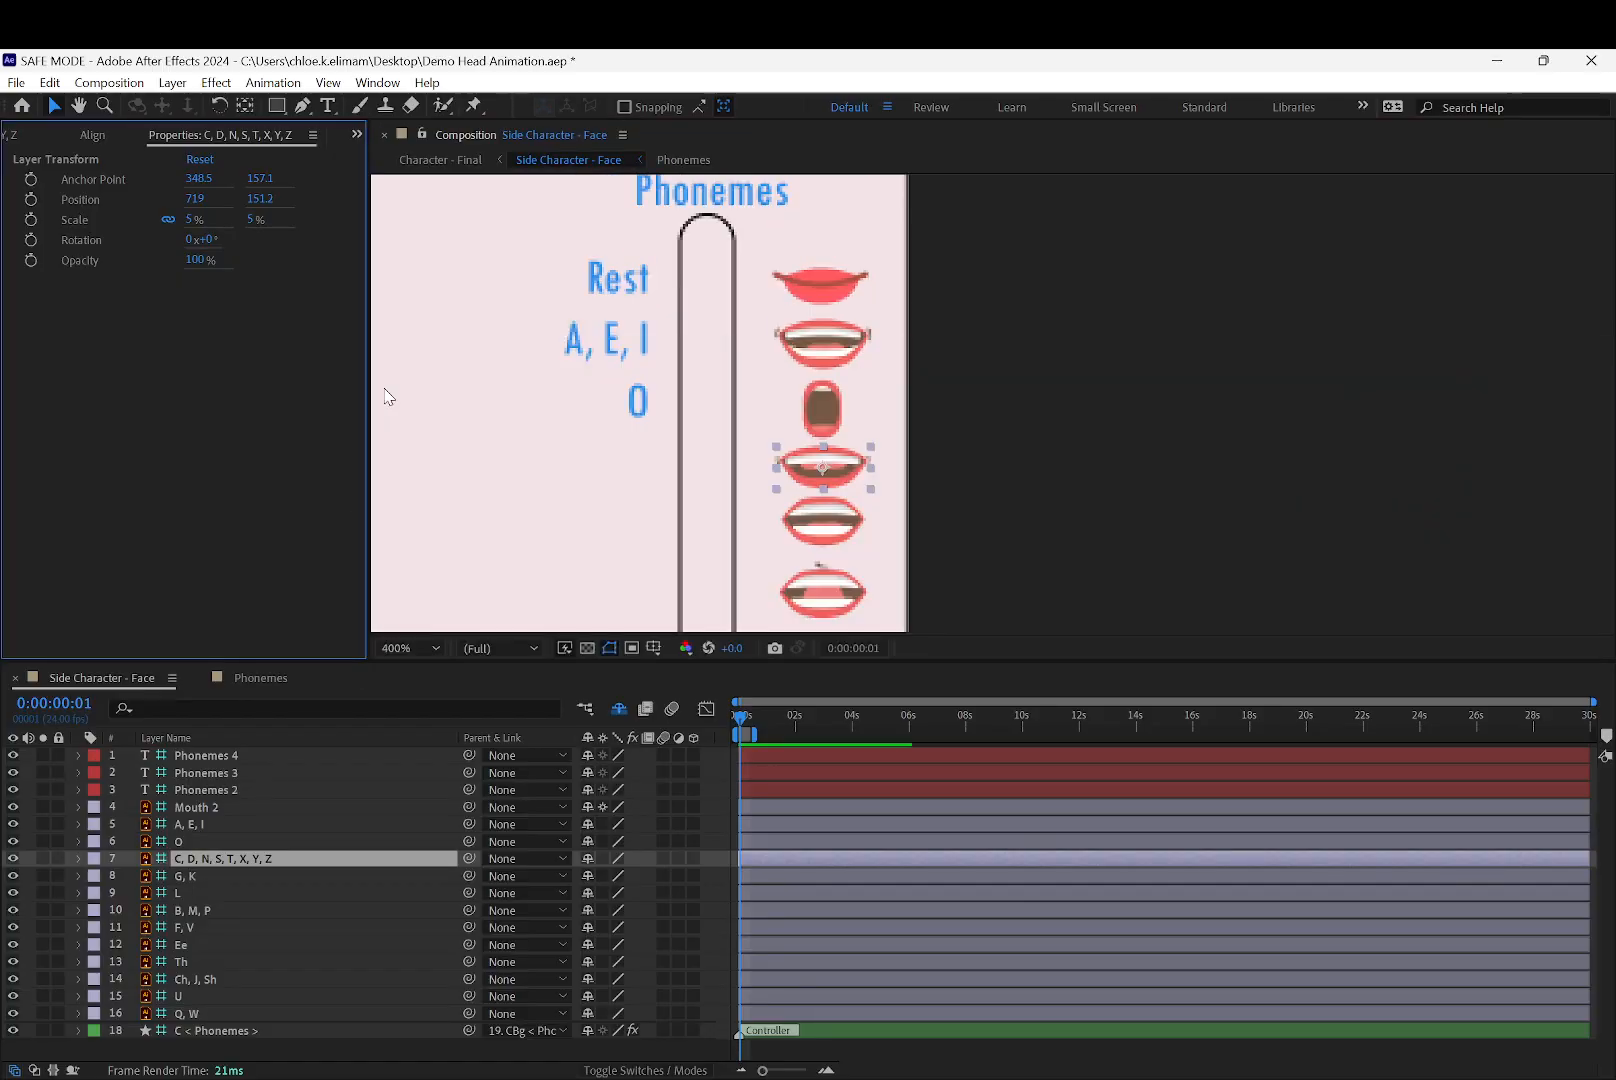
key(Return)
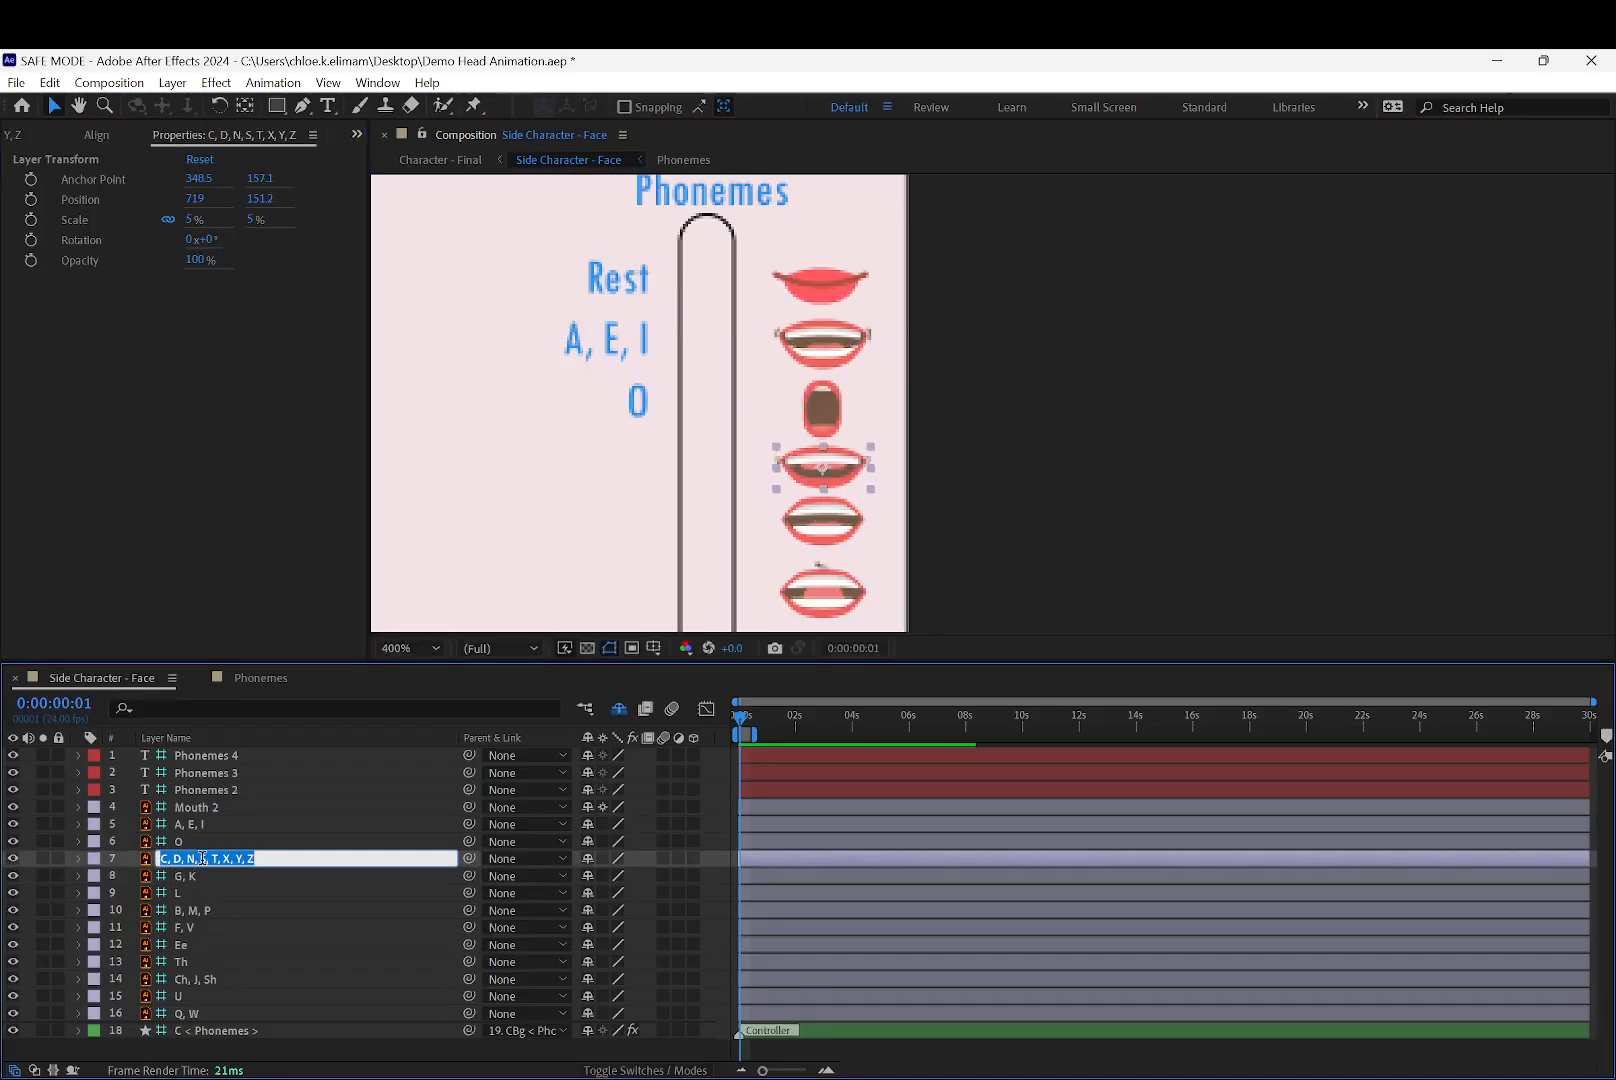
Duplicate the "O" label and place the copy directly below it, level with the fourth mouth
click(640, 403)
key(ctrl+d)
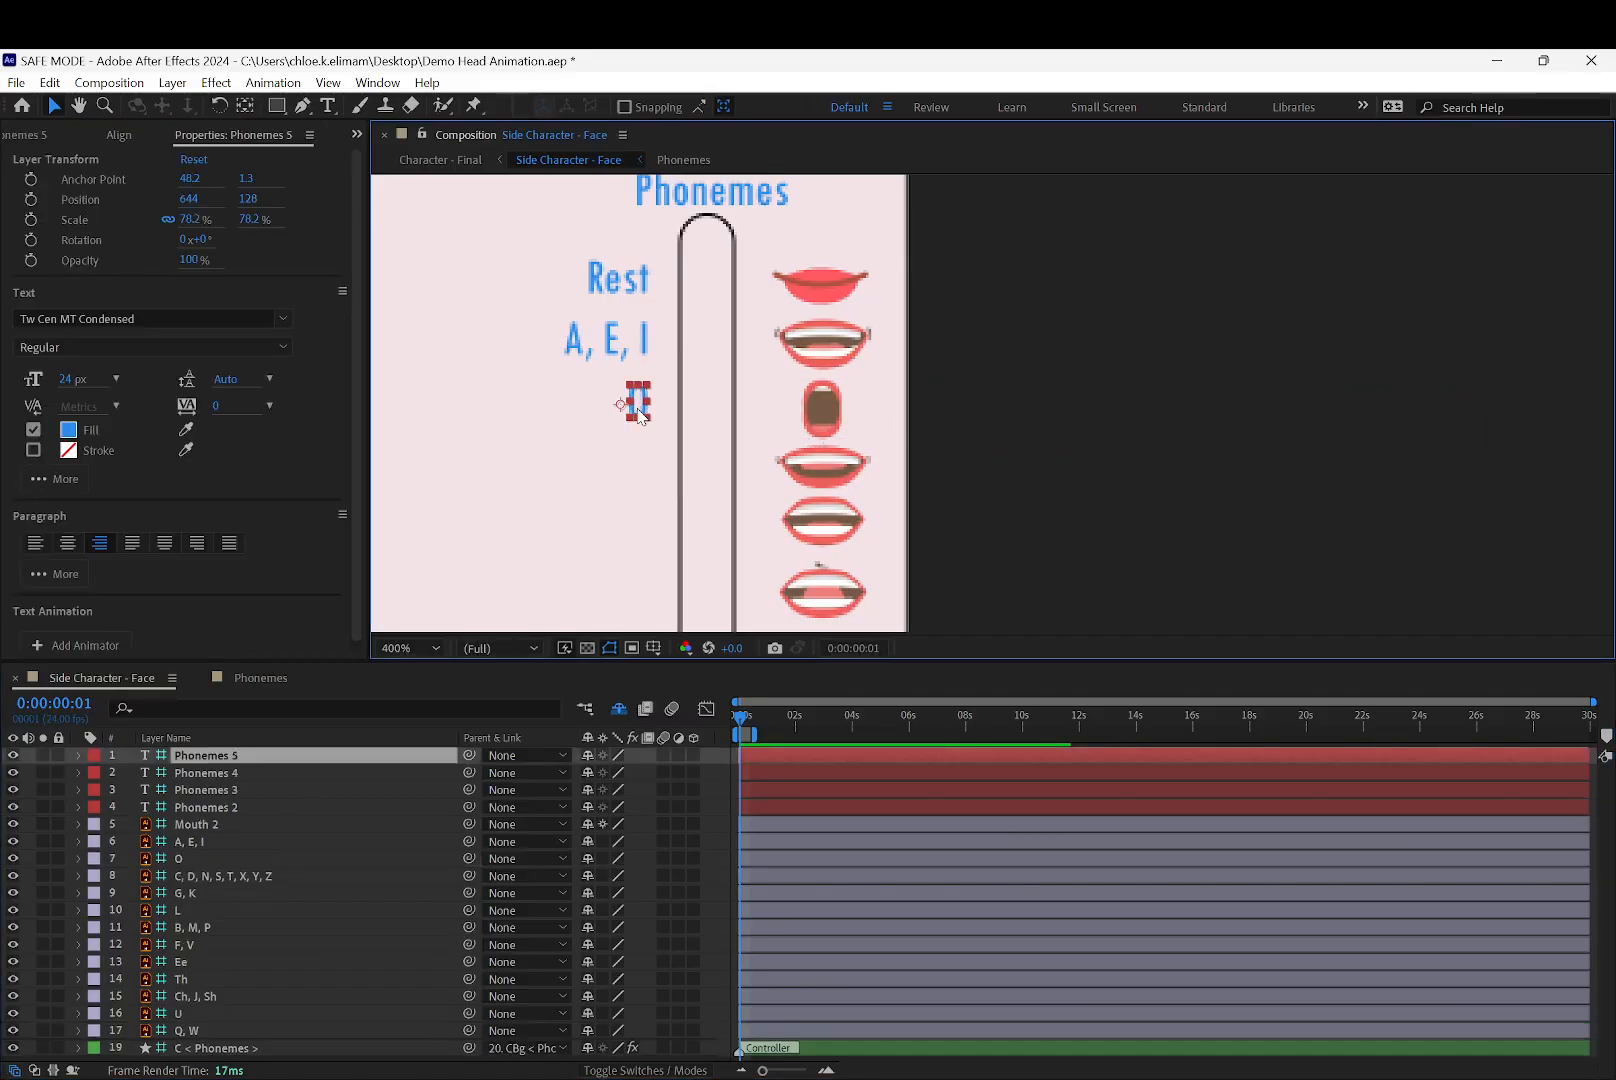
drag(639, 414, 641, 474)
click(599, 498)
click(646, 477)
Set the fourth label's text to the fourth mouth's layer name, "C, D, N, S, T, X, Y, Z", and widen its text box to fit one line
double_click(240, 876)
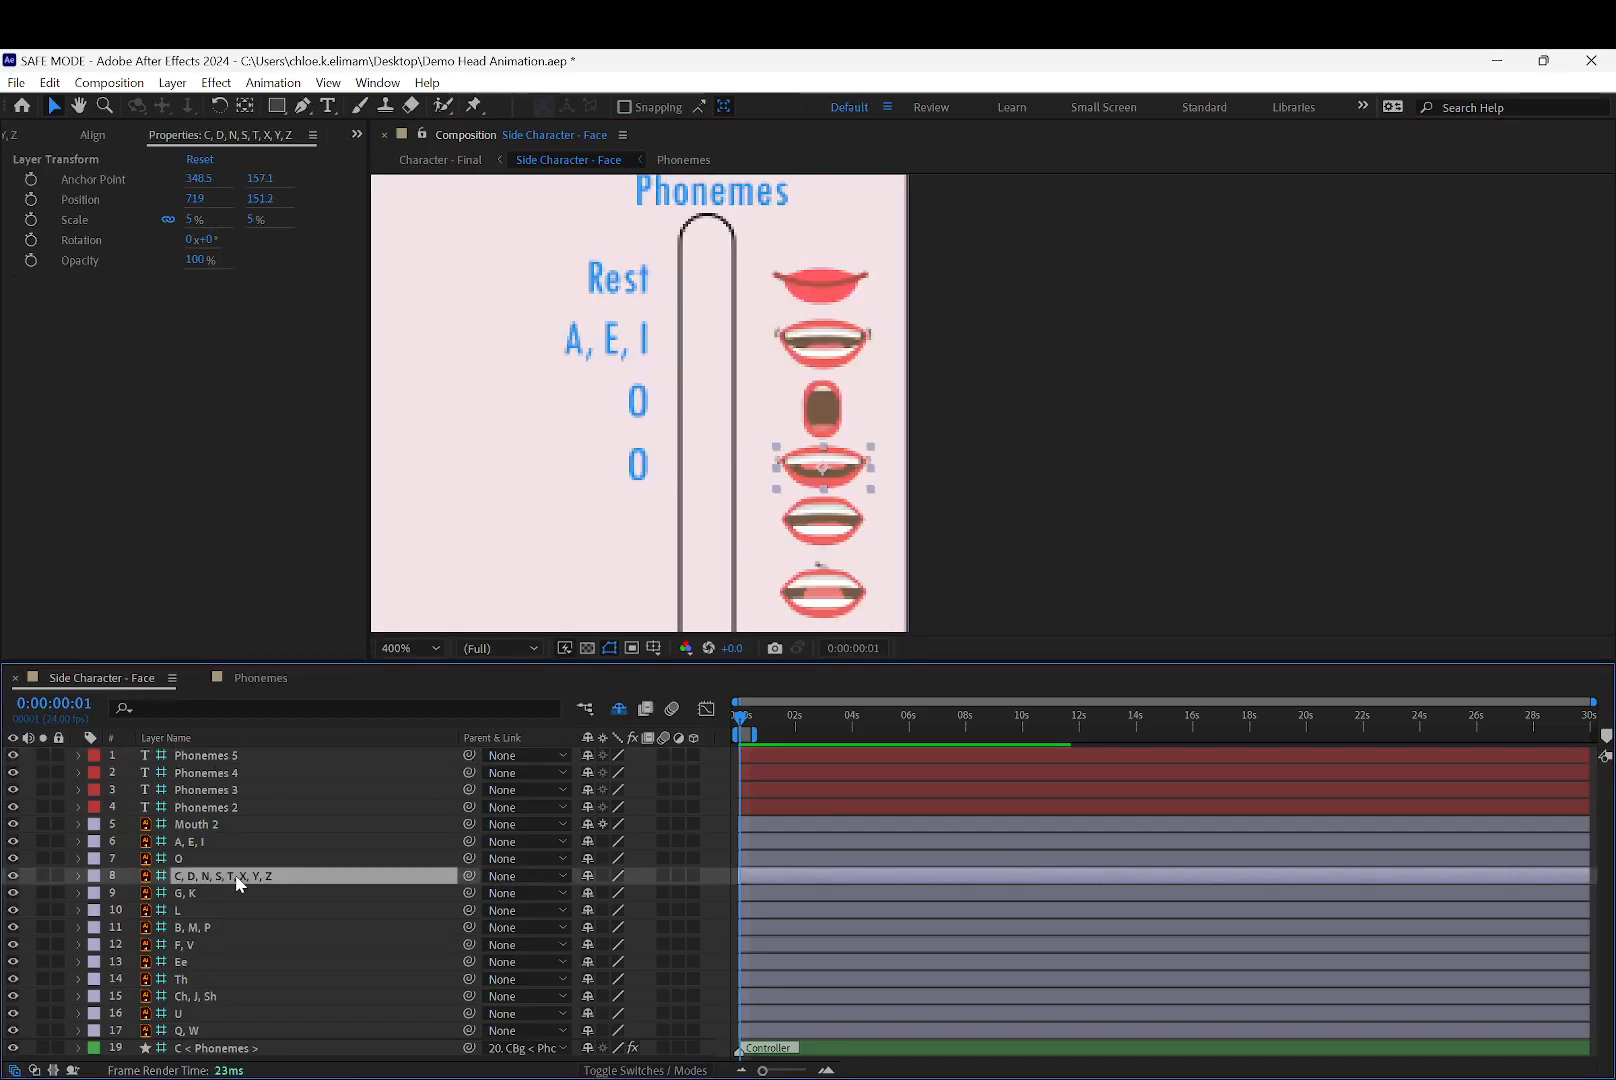
click(382, 384)
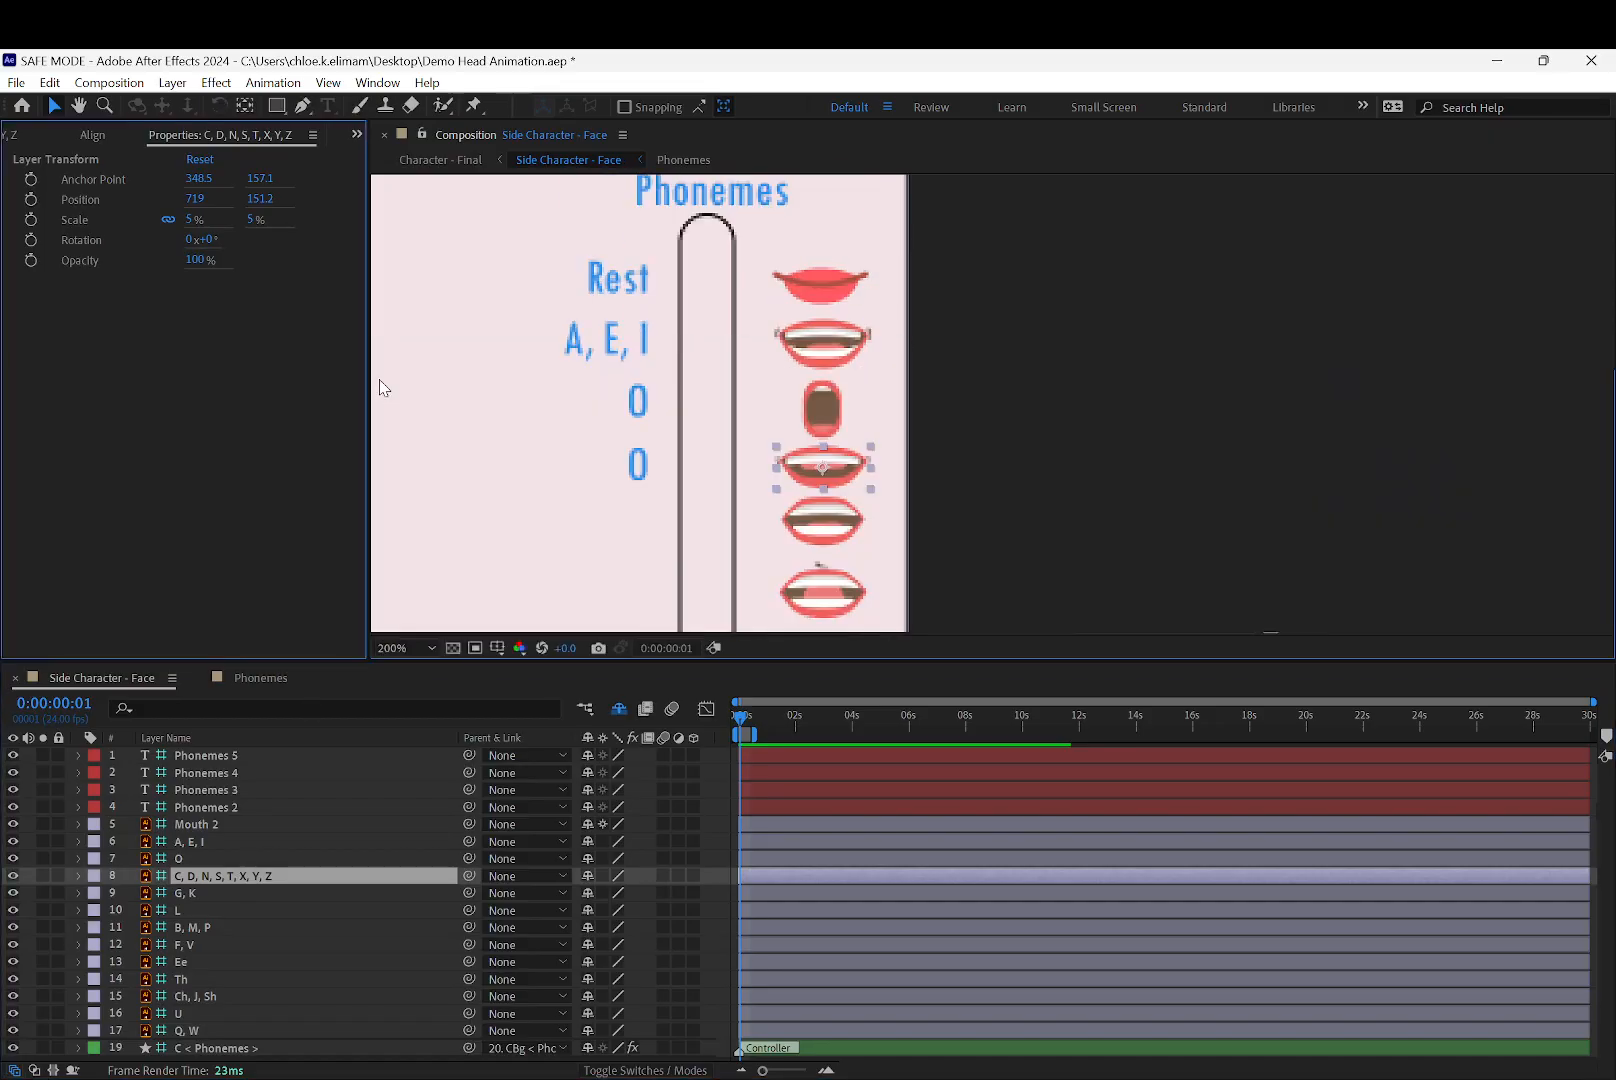
key(Return)
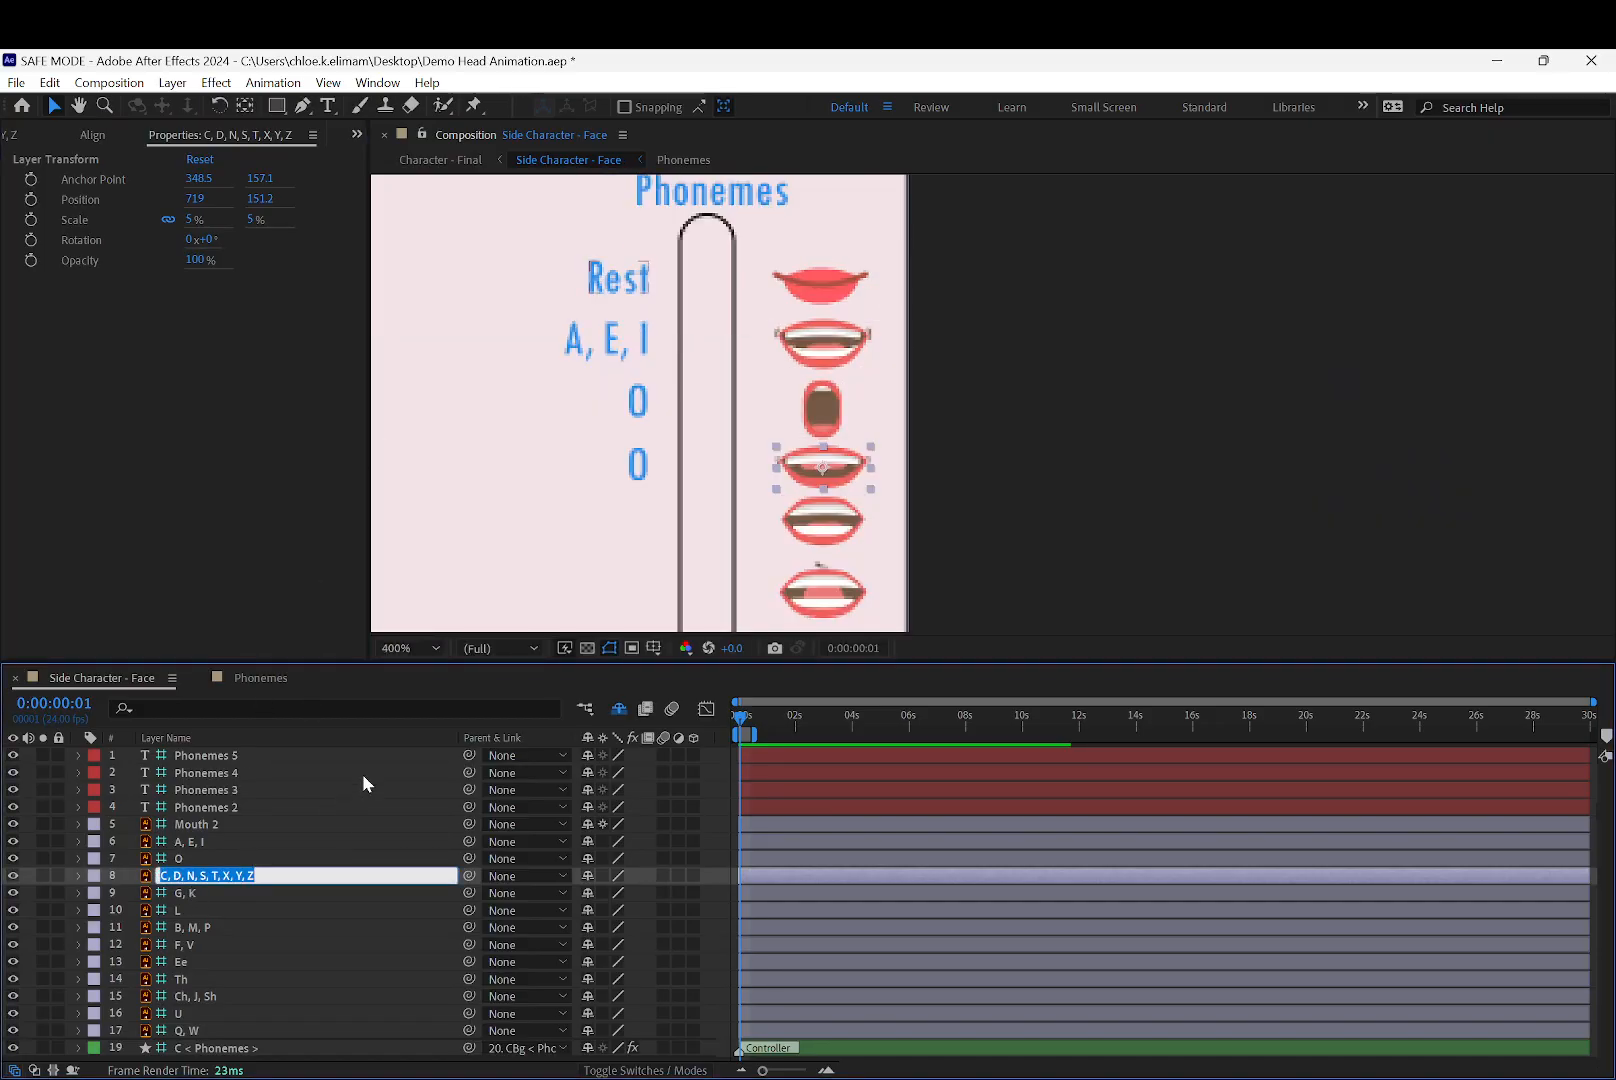
click(640, 468)
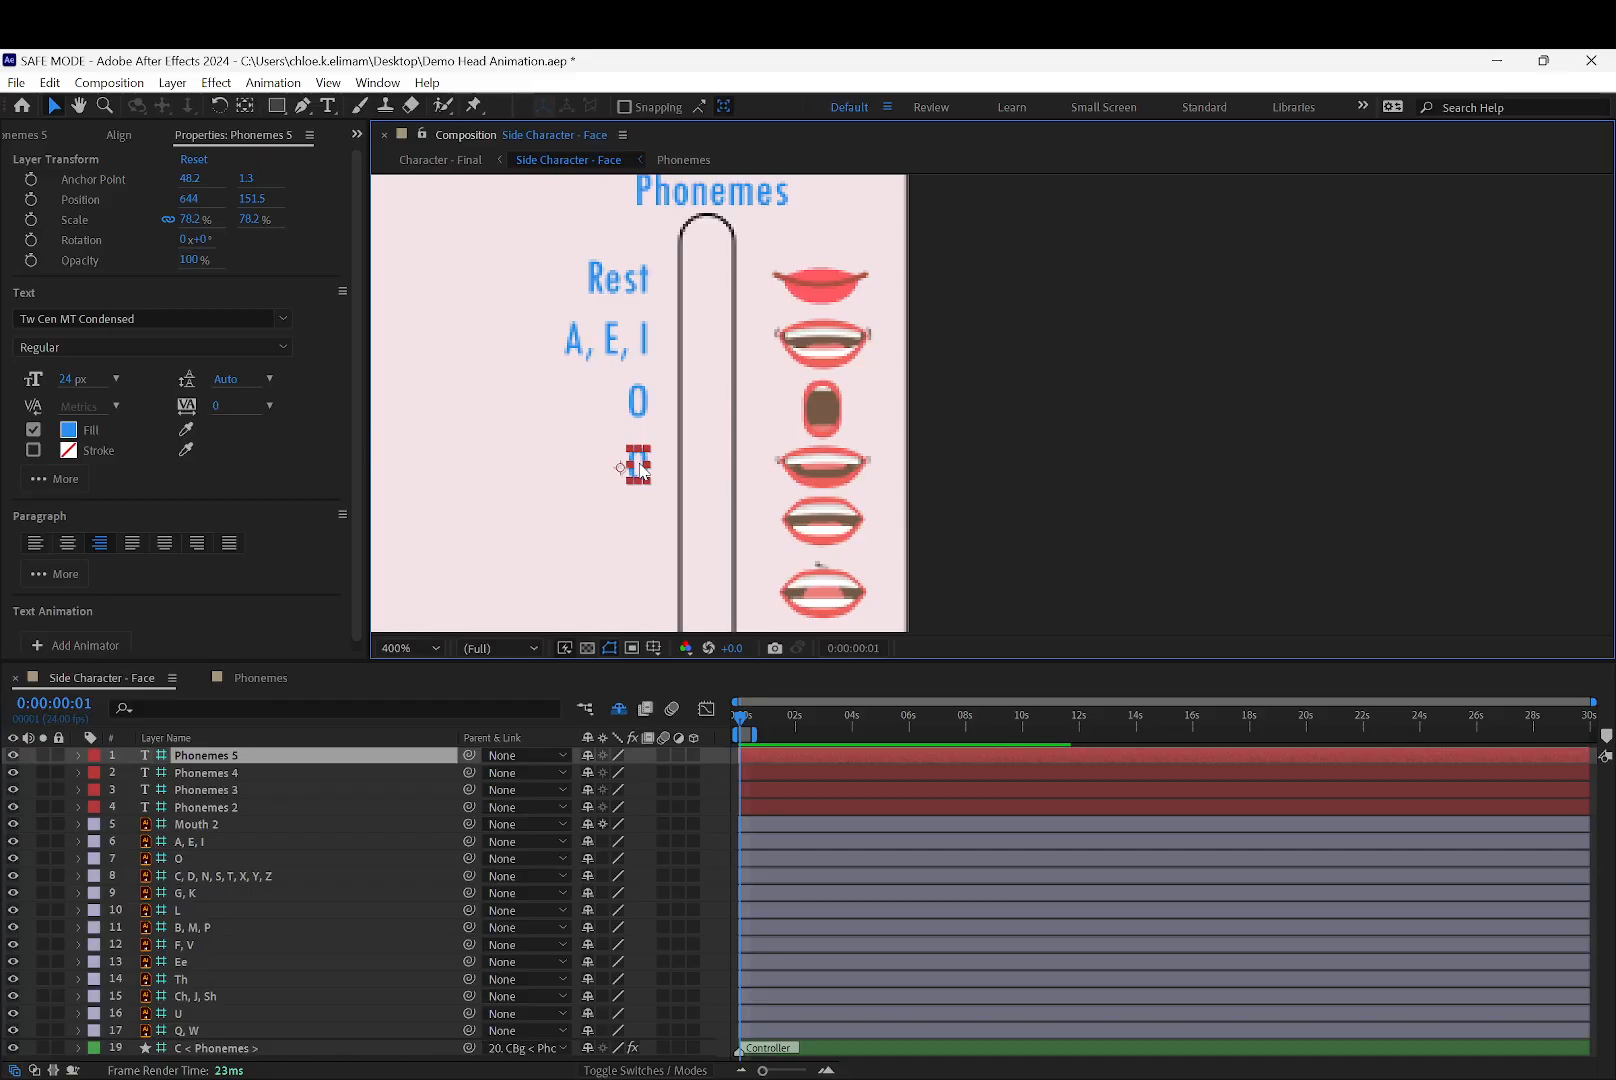
text(C, D, N, S)
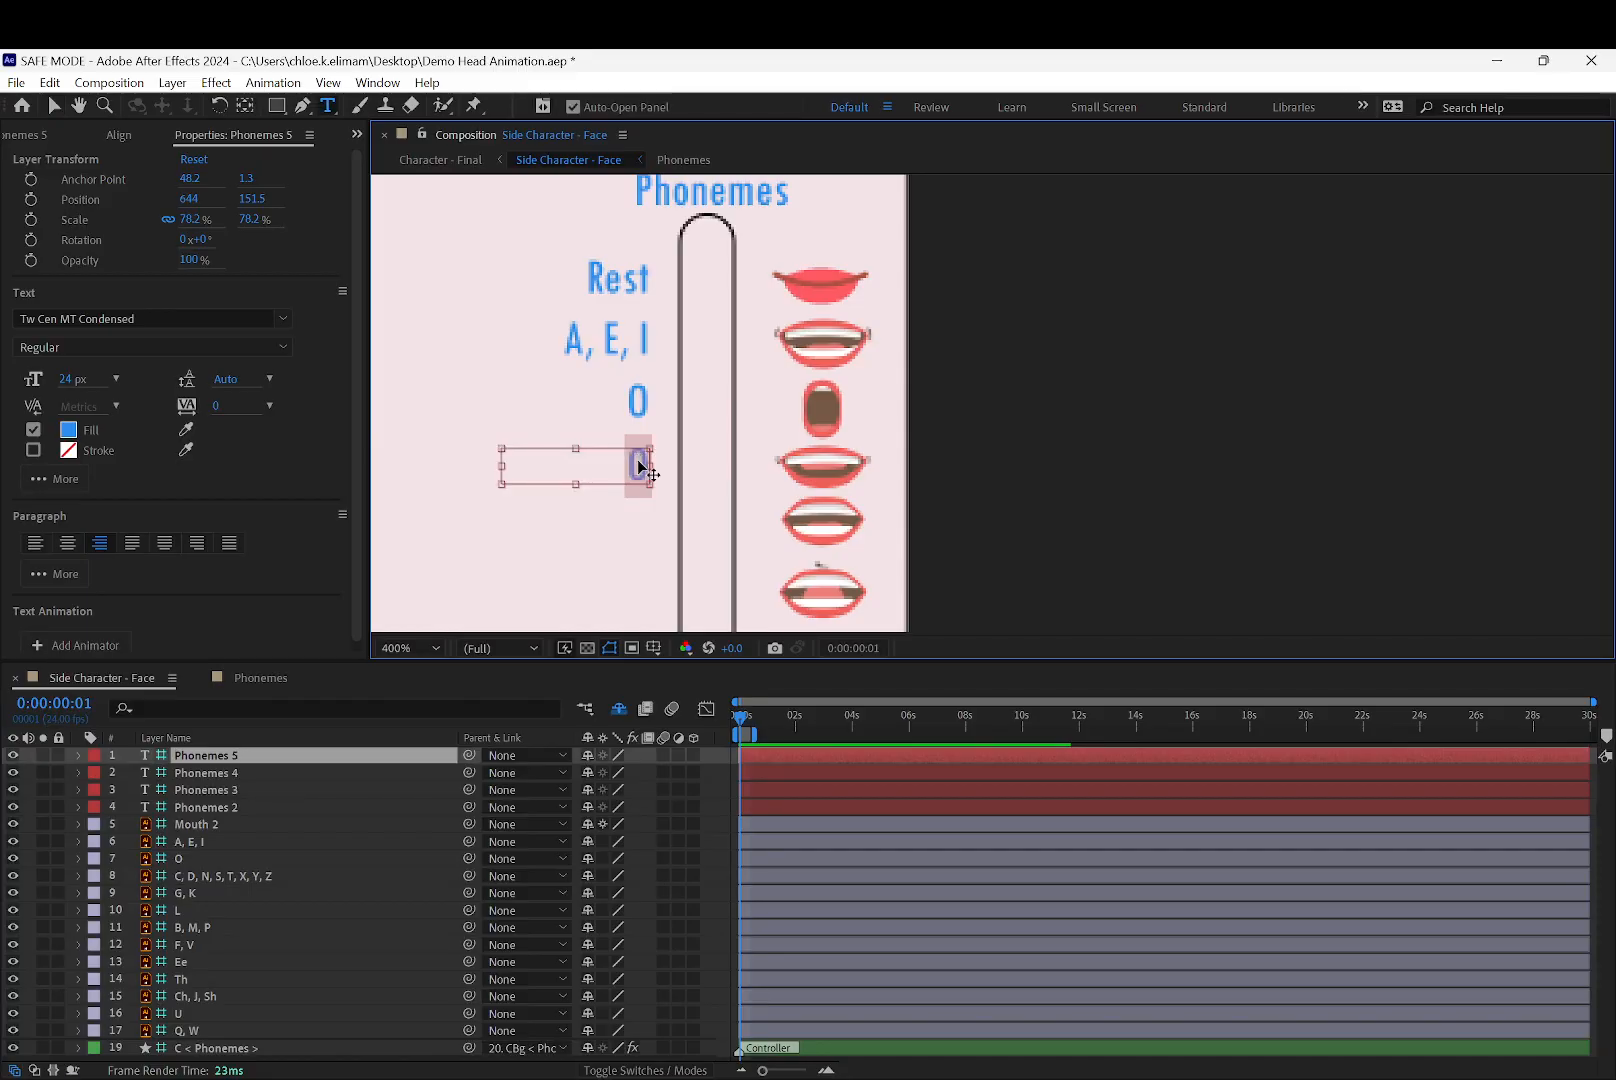
drag(500, 465, 382, 464)
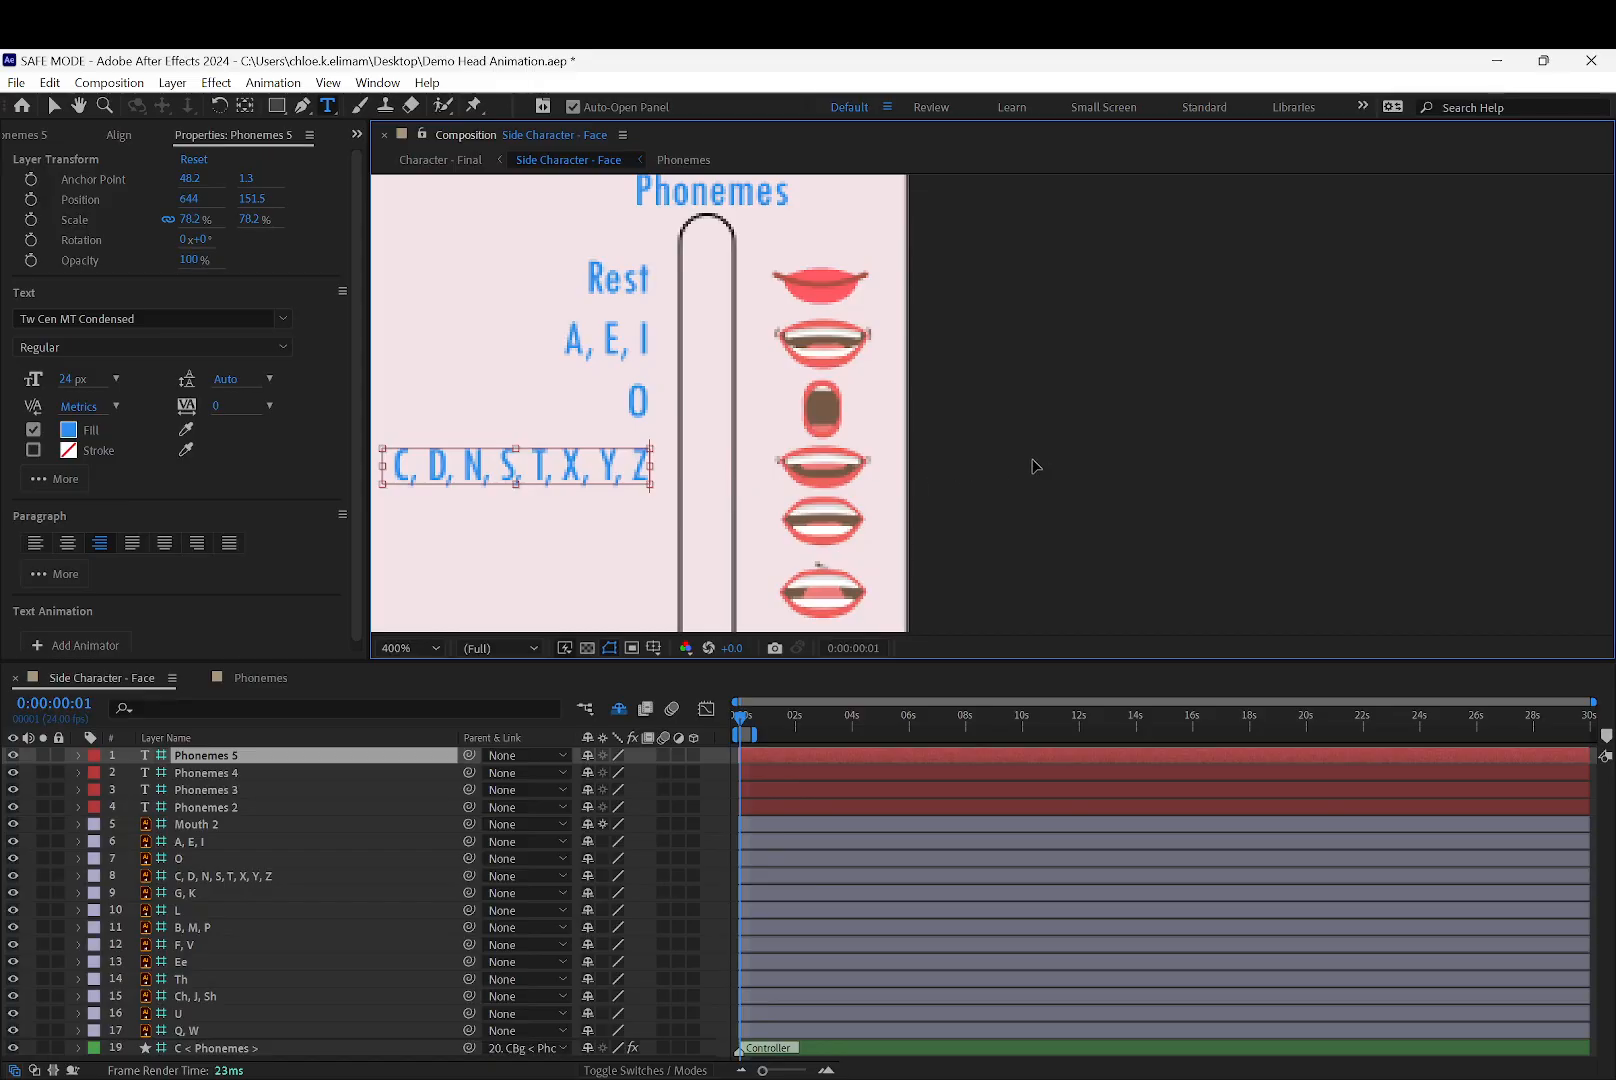
click(54, 105)
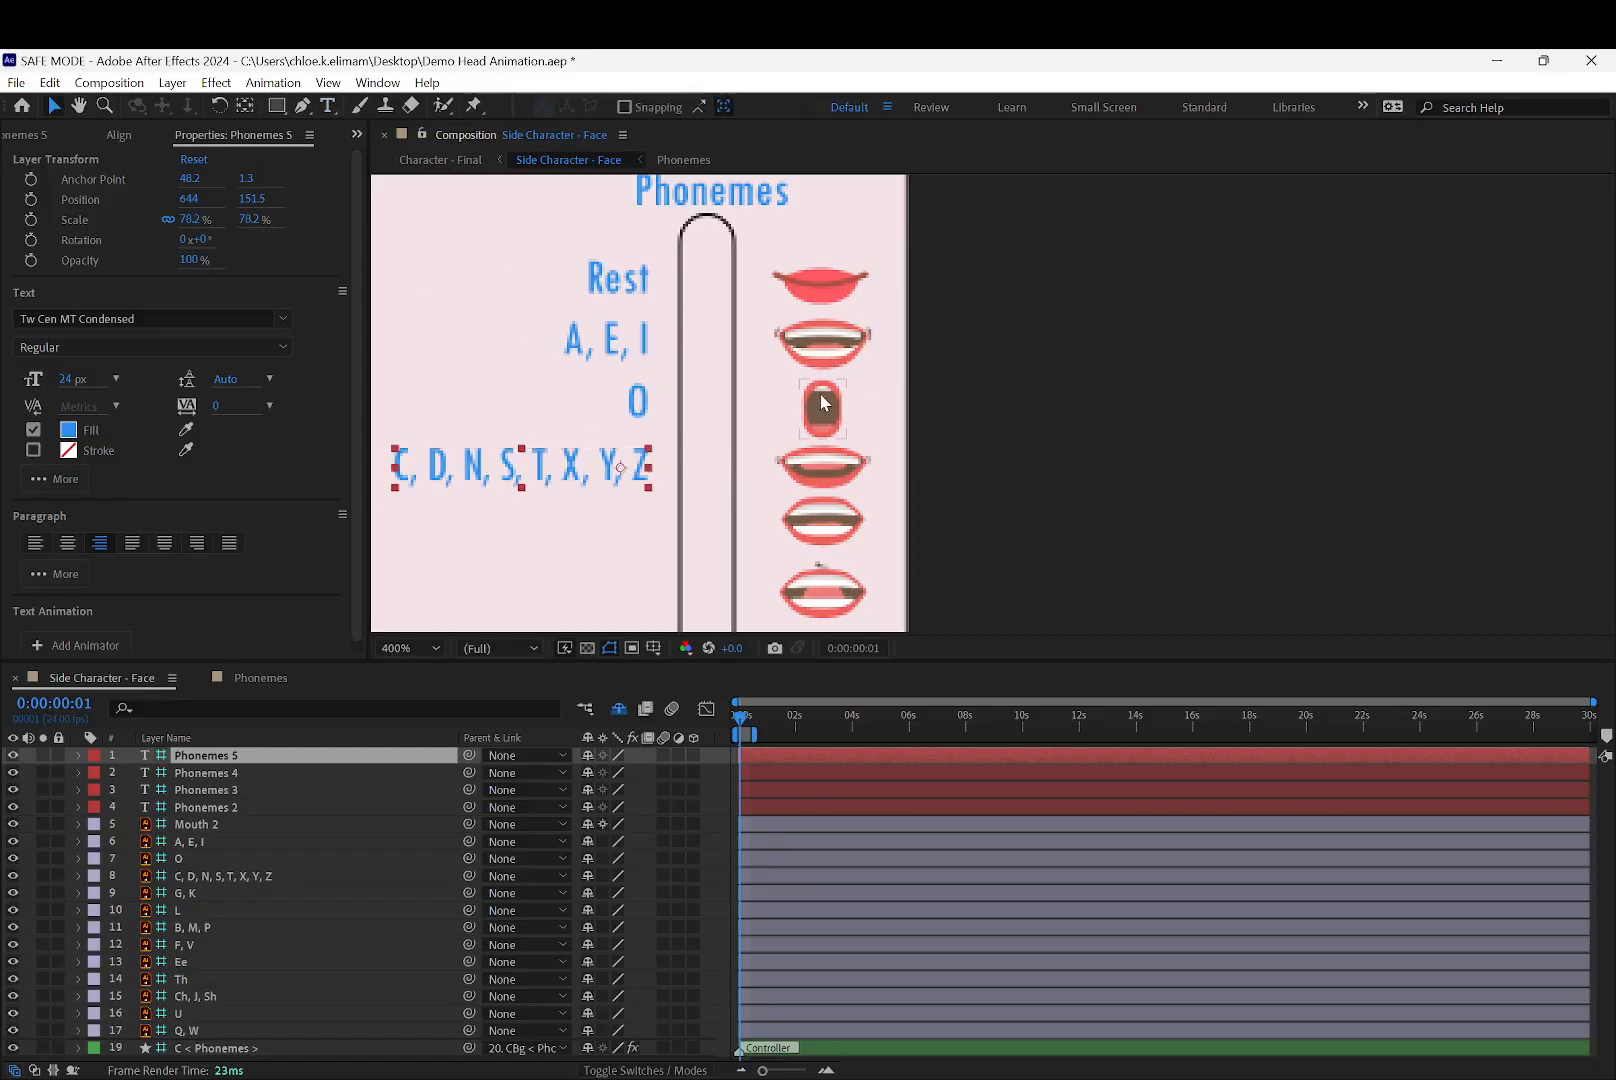
click(992, 448)
Duplicate the "C, D, N, S, T, X, Y, Z" label and place the copy level with the fifth mouth
click(850, 512)
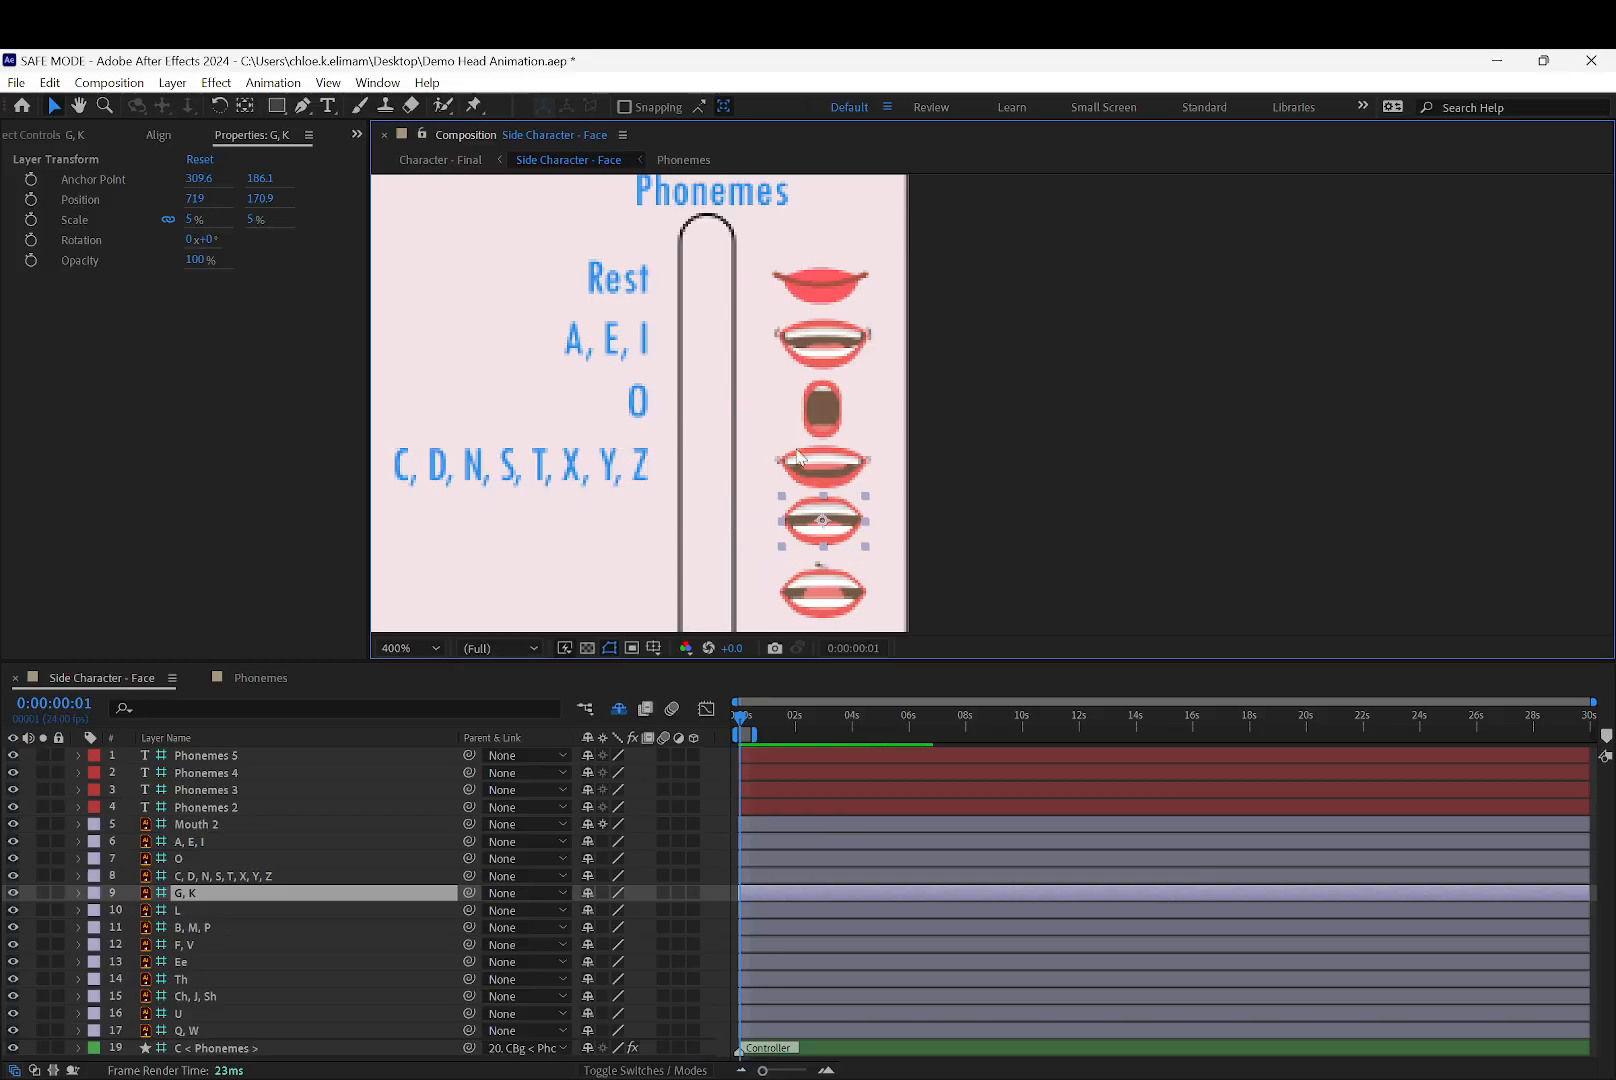
scroll(928, 396, down, 2)
drag(940, 339, 945, 299)
click(784, 381)
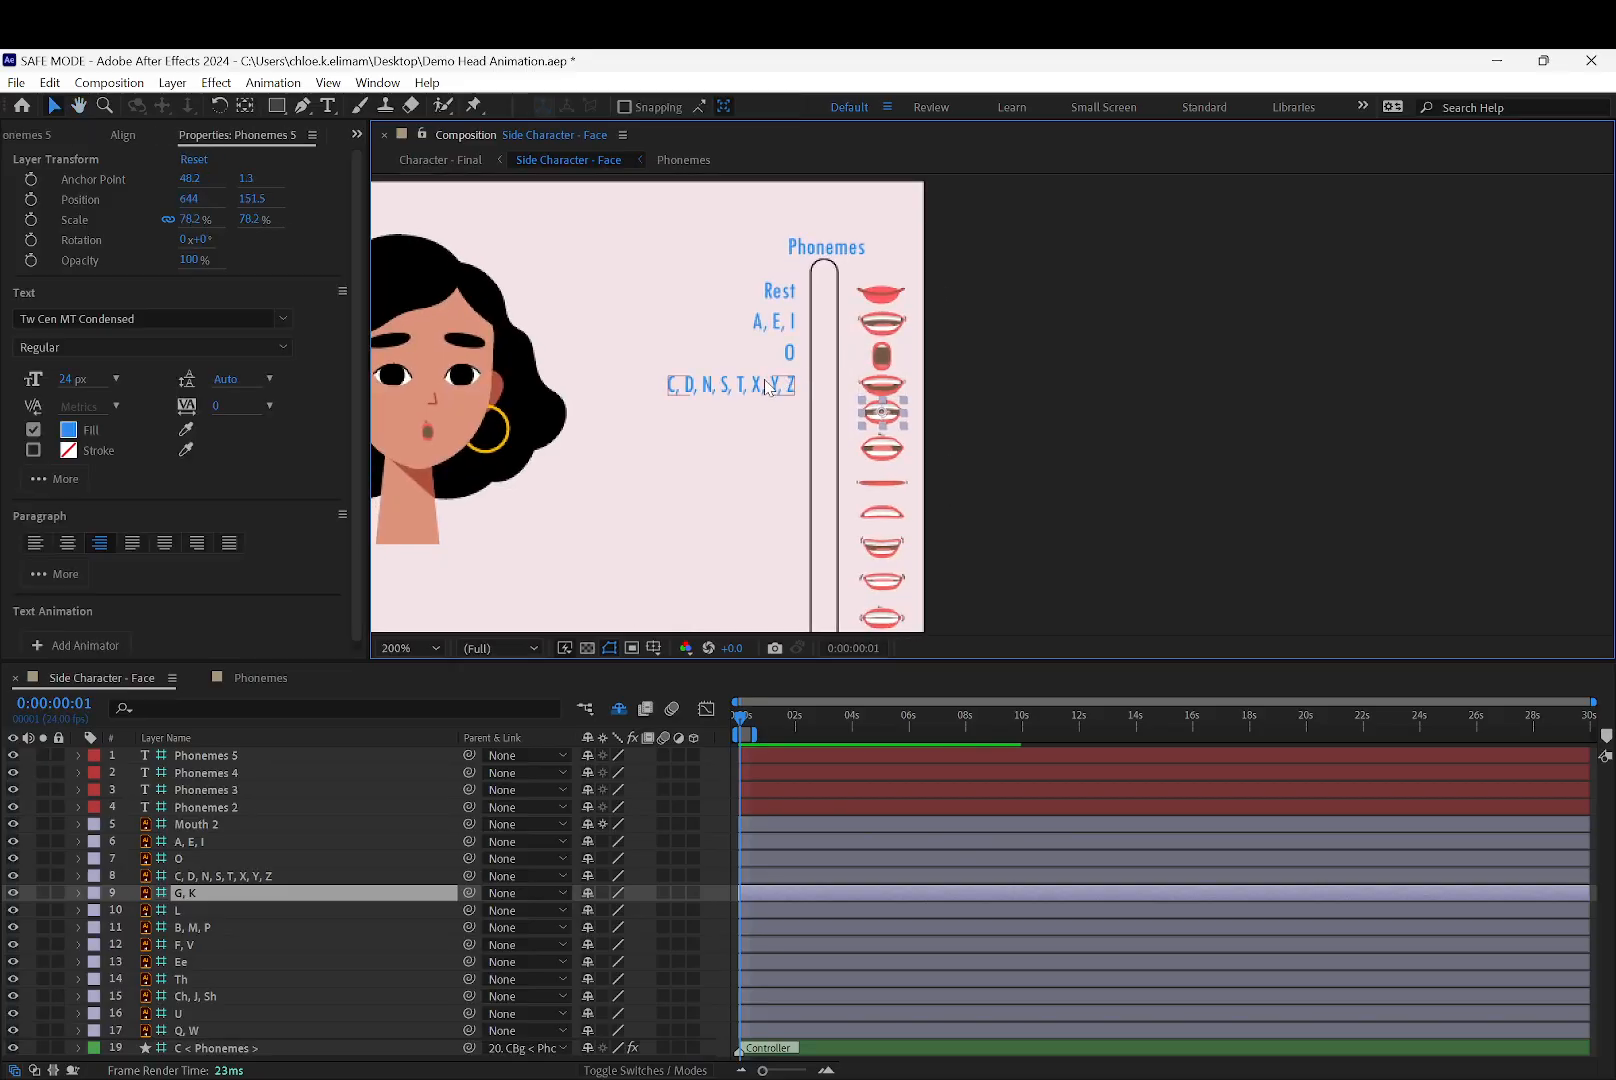
drag(786, 387, 754, 419)
key(ctrl+z)
key(ctrl+d)
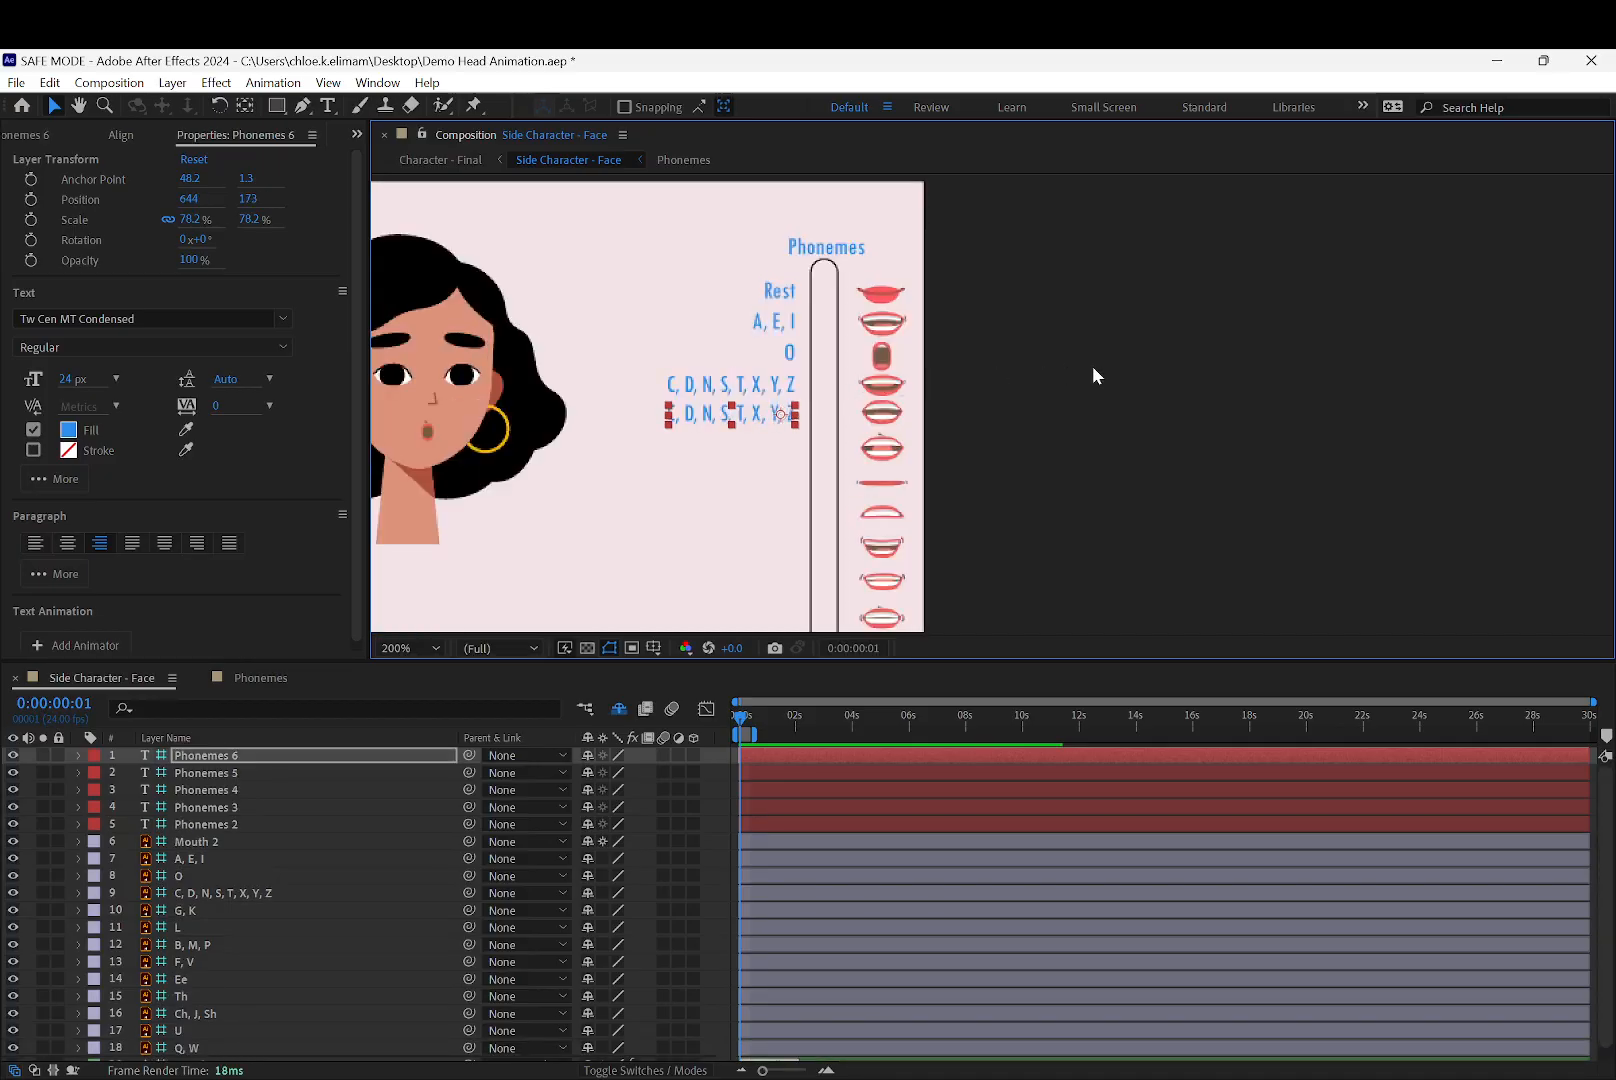
click(1092, 370)
Add three more copies of the long label, level with the sixth, seventh and eighth mouths
click(778, 418)
key(ctrl+d)
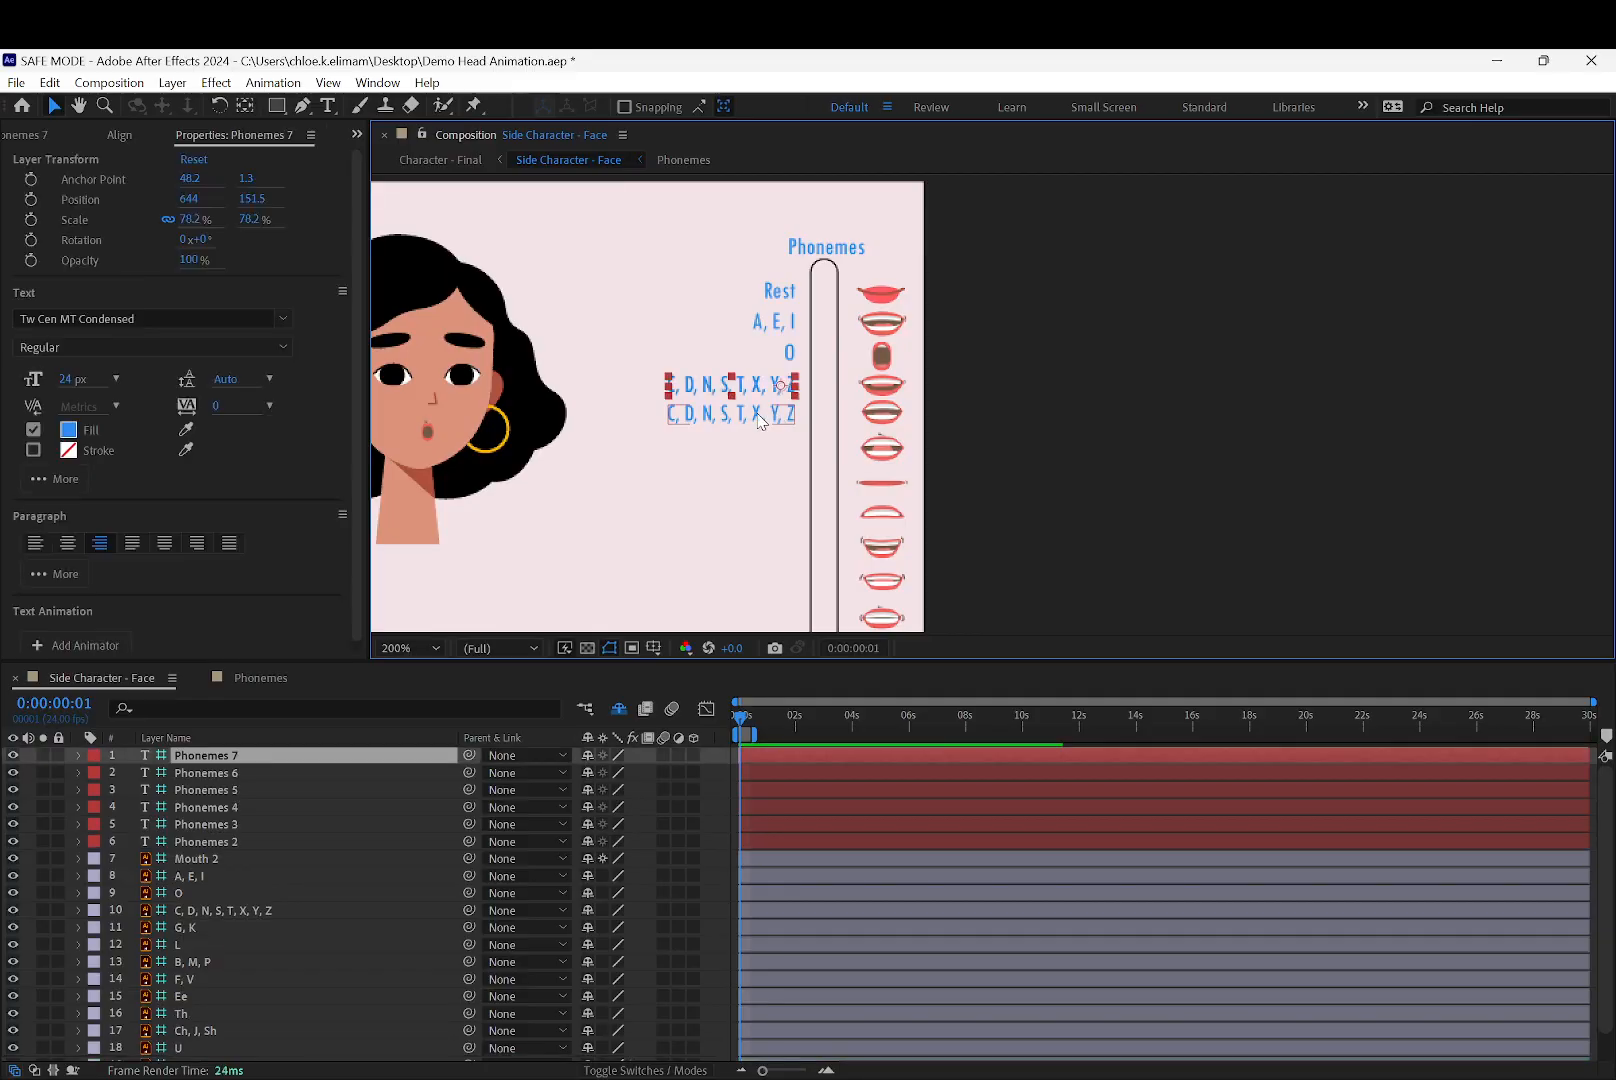
mouse_move(762, 428)
mouse_down()
mouse_move(766, 484)
mouse_move(750, 460)
mouse_up()
key(ctrl+d)
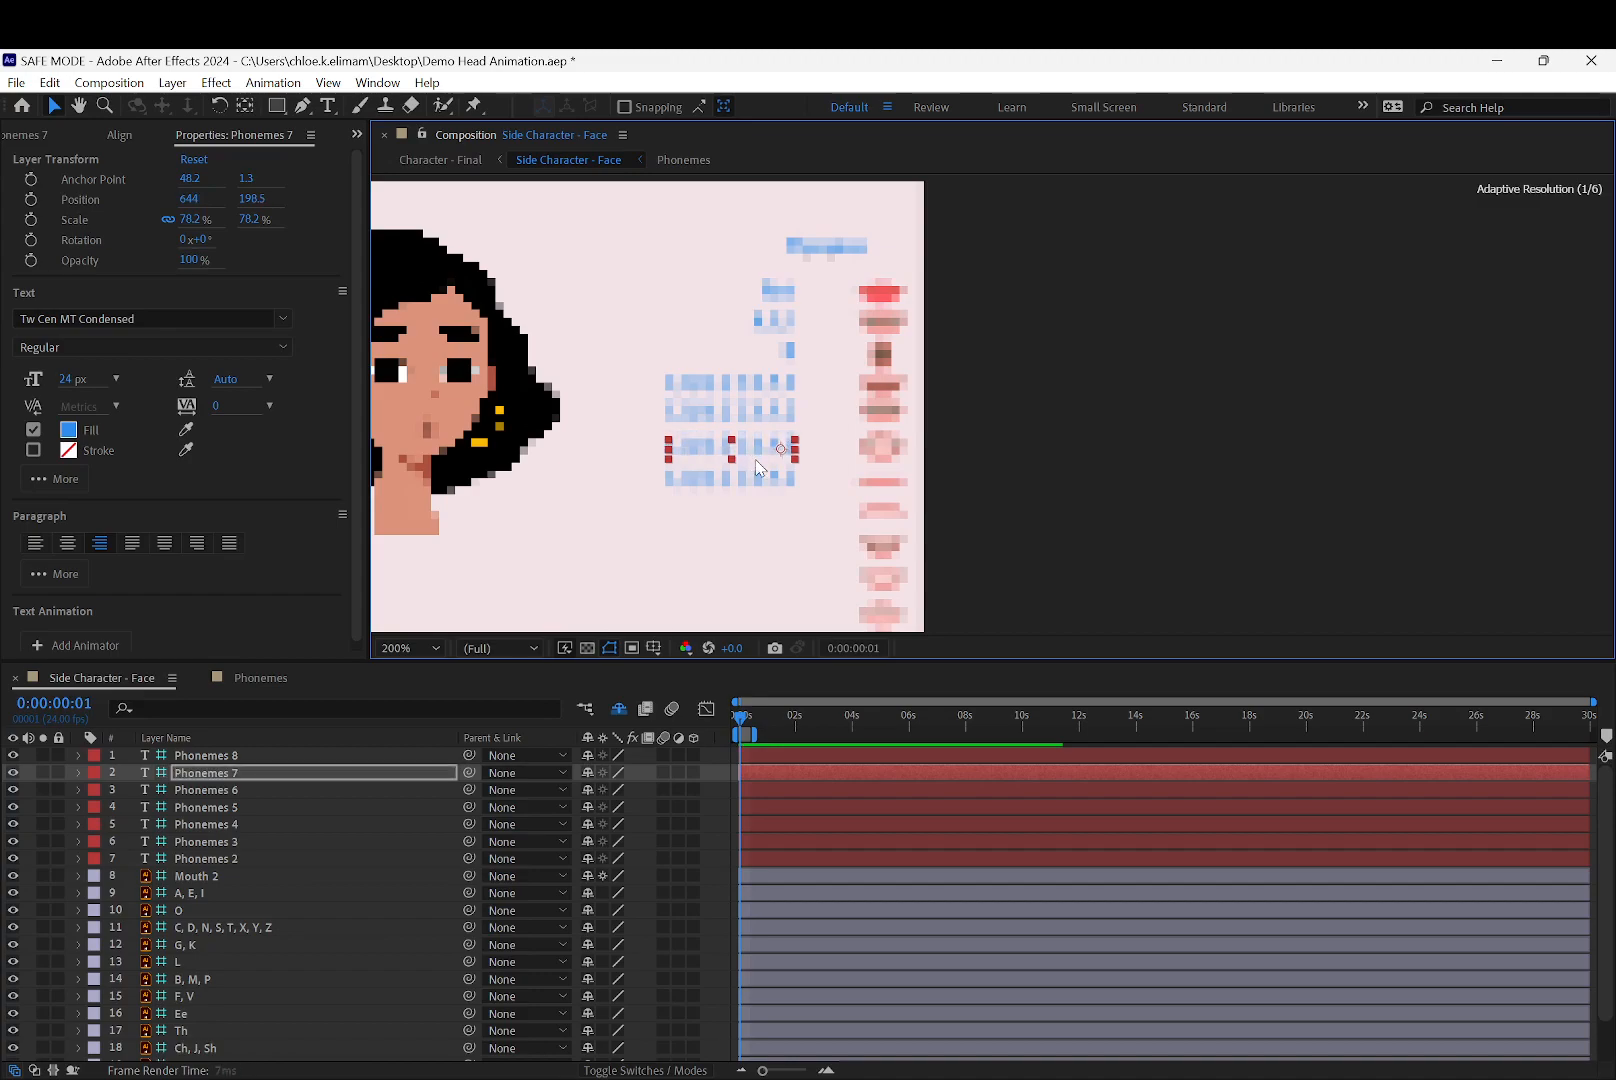
click(778, 482)
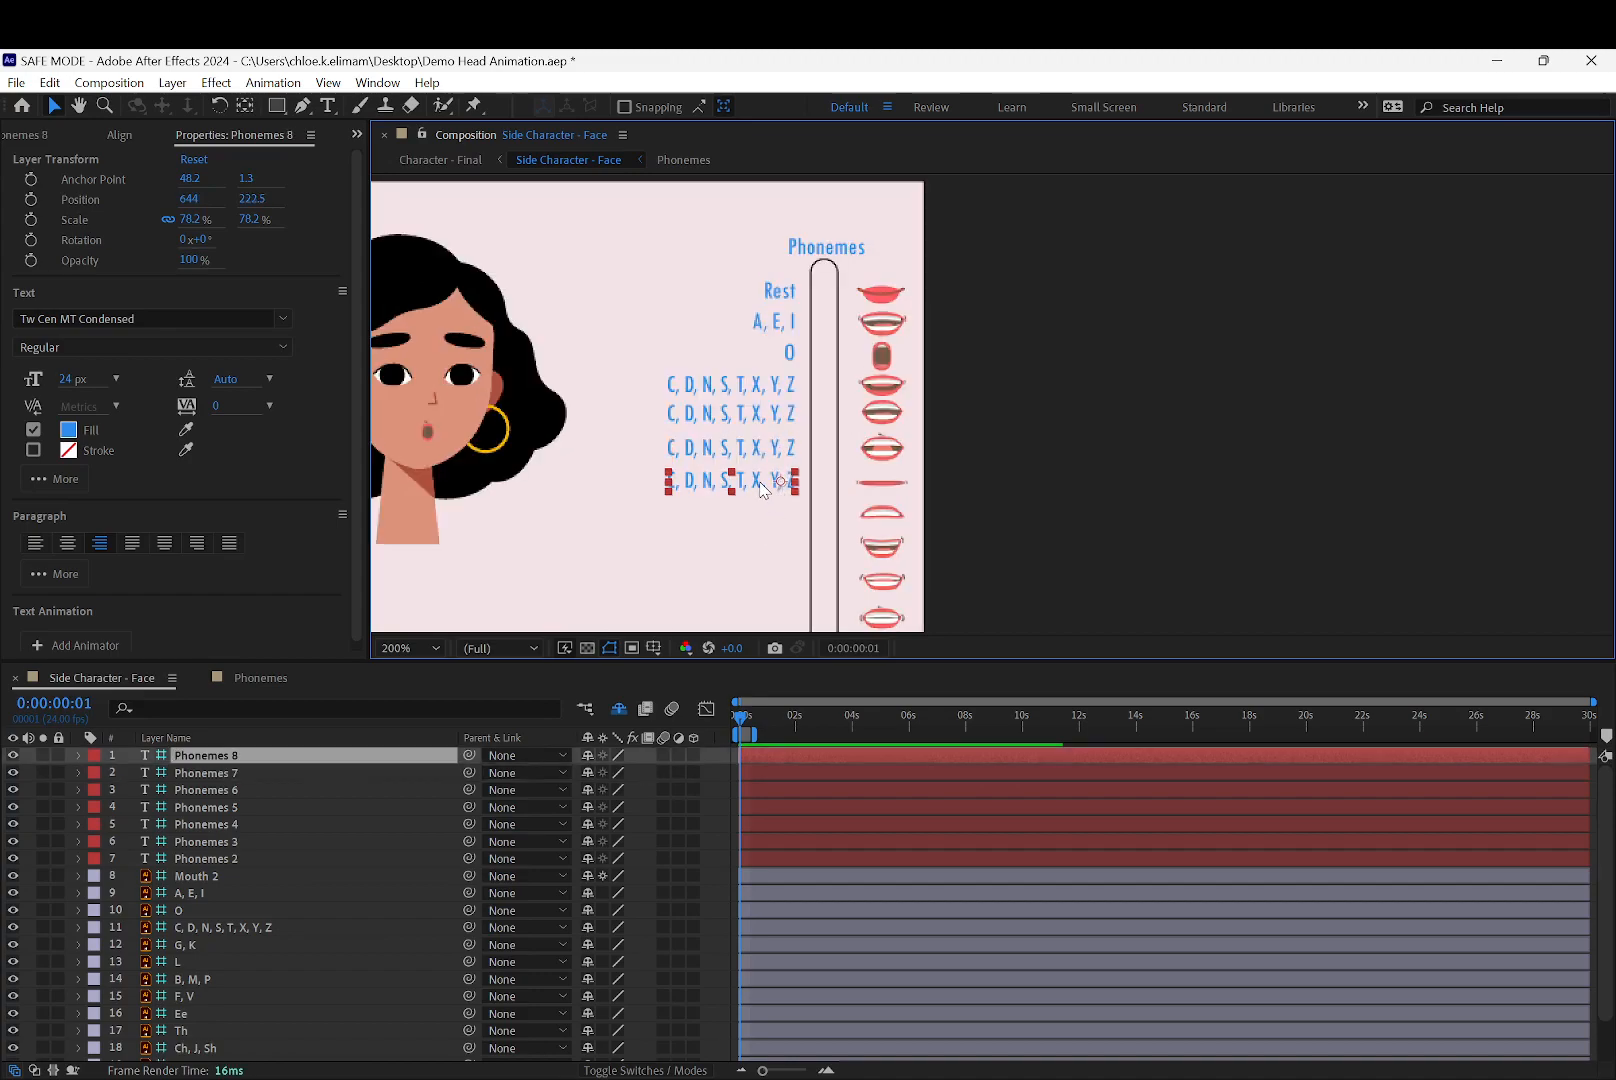
key(ctrl+d)
drag(760, 487, 757, 519)
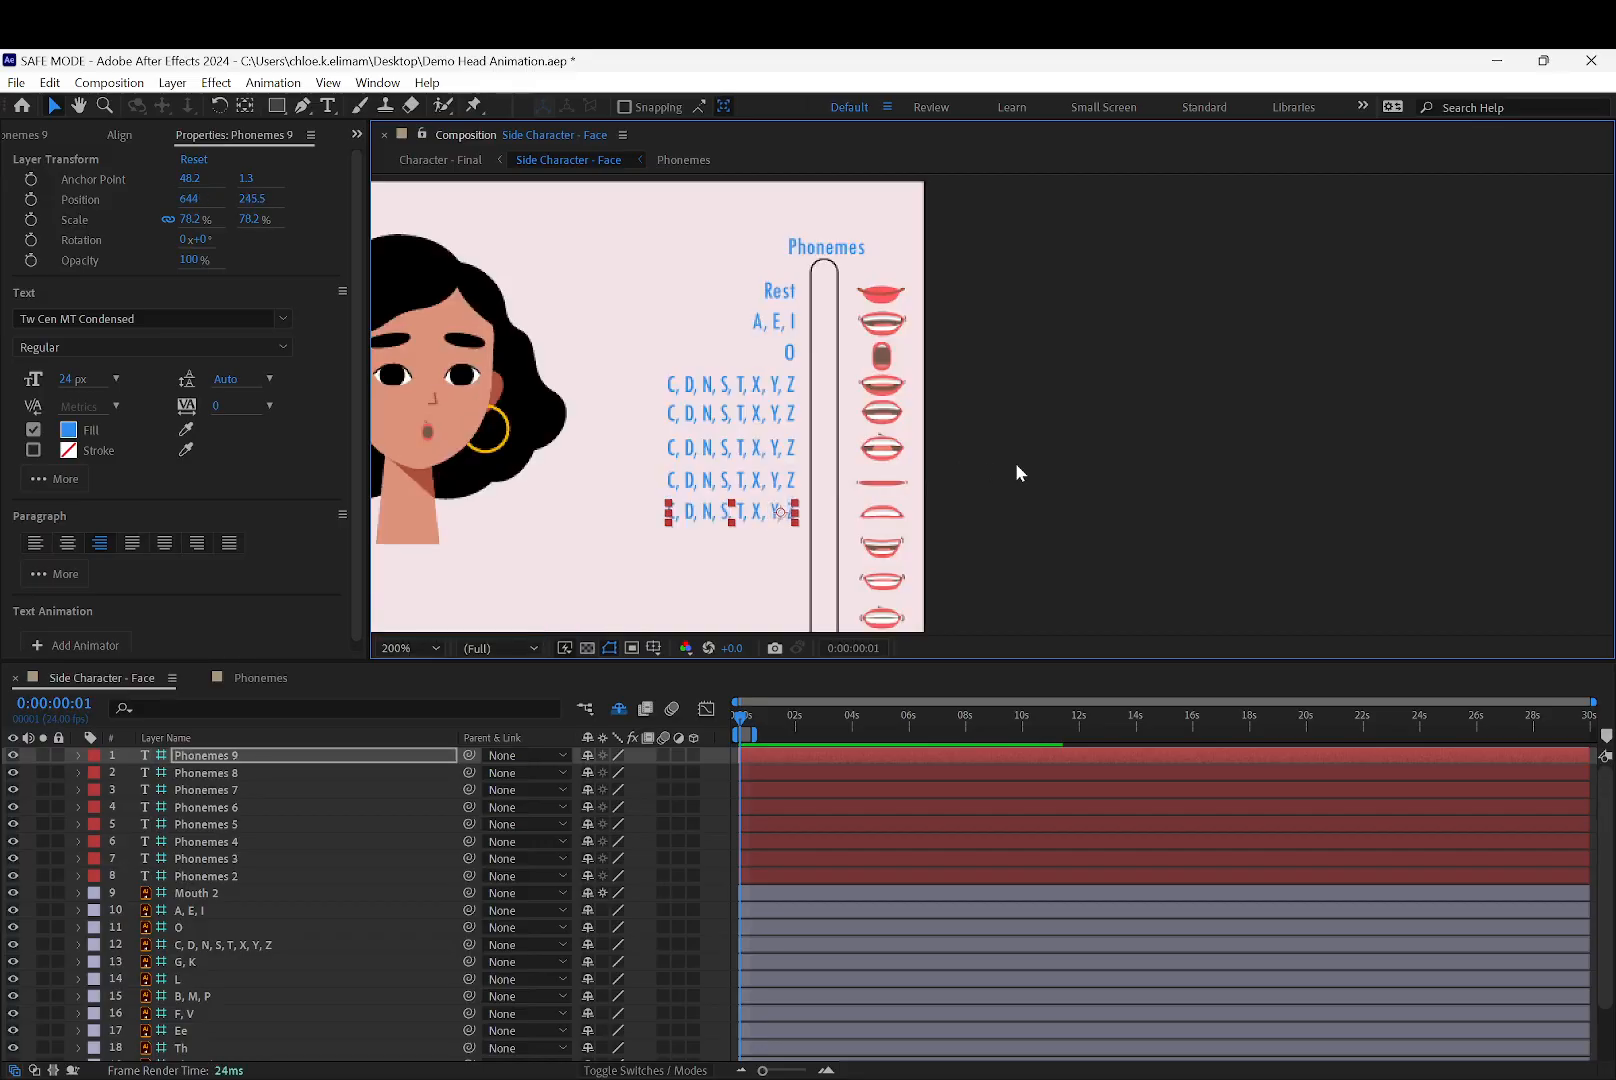
click(989, 465)
Duplicate the label beside the eighth mouth twice, placing the copies level with the ninth and tenth mouths
scroll(1019, 481, down, 1)
scroll(1019, 481, up, 1)
drag(971, 490, 952, 379)
key(v)
click(781, 401)
key(ctrl+d)
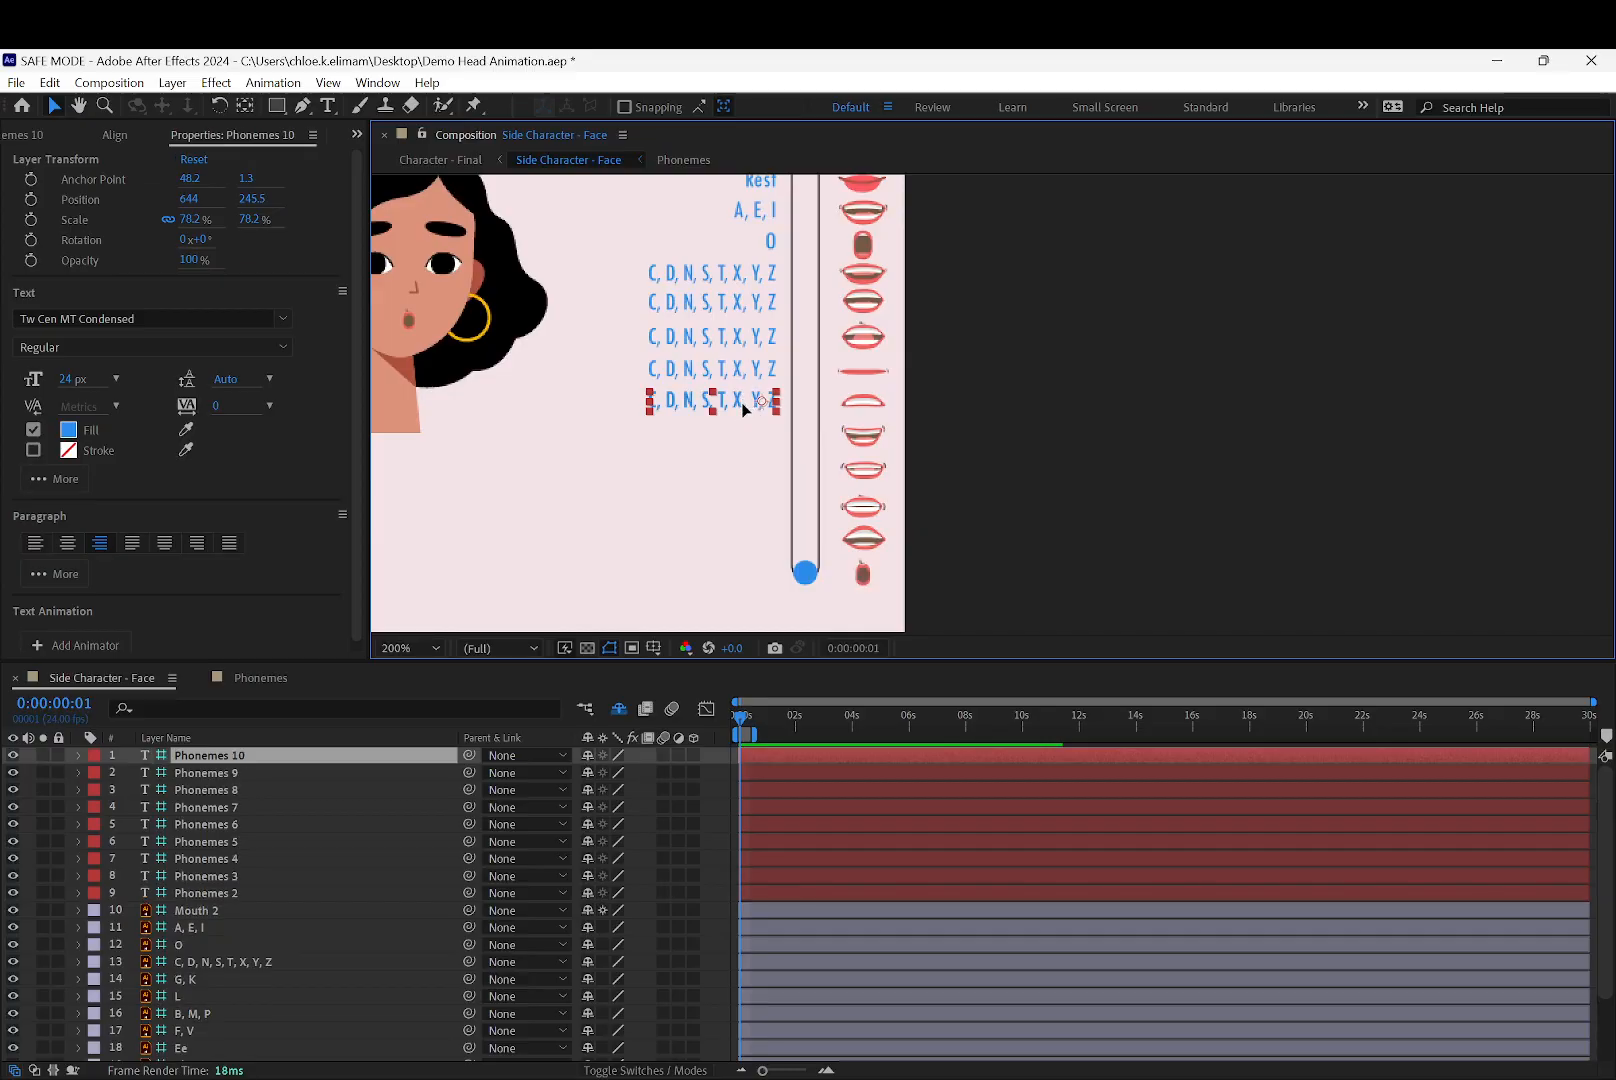
drag(743, 407, 739, 427)
click(990, 388)
click(741, 431)
key(ctrl+d)
click(724, 462)
drag(738, 439, 737, 472)
click(739, 482)
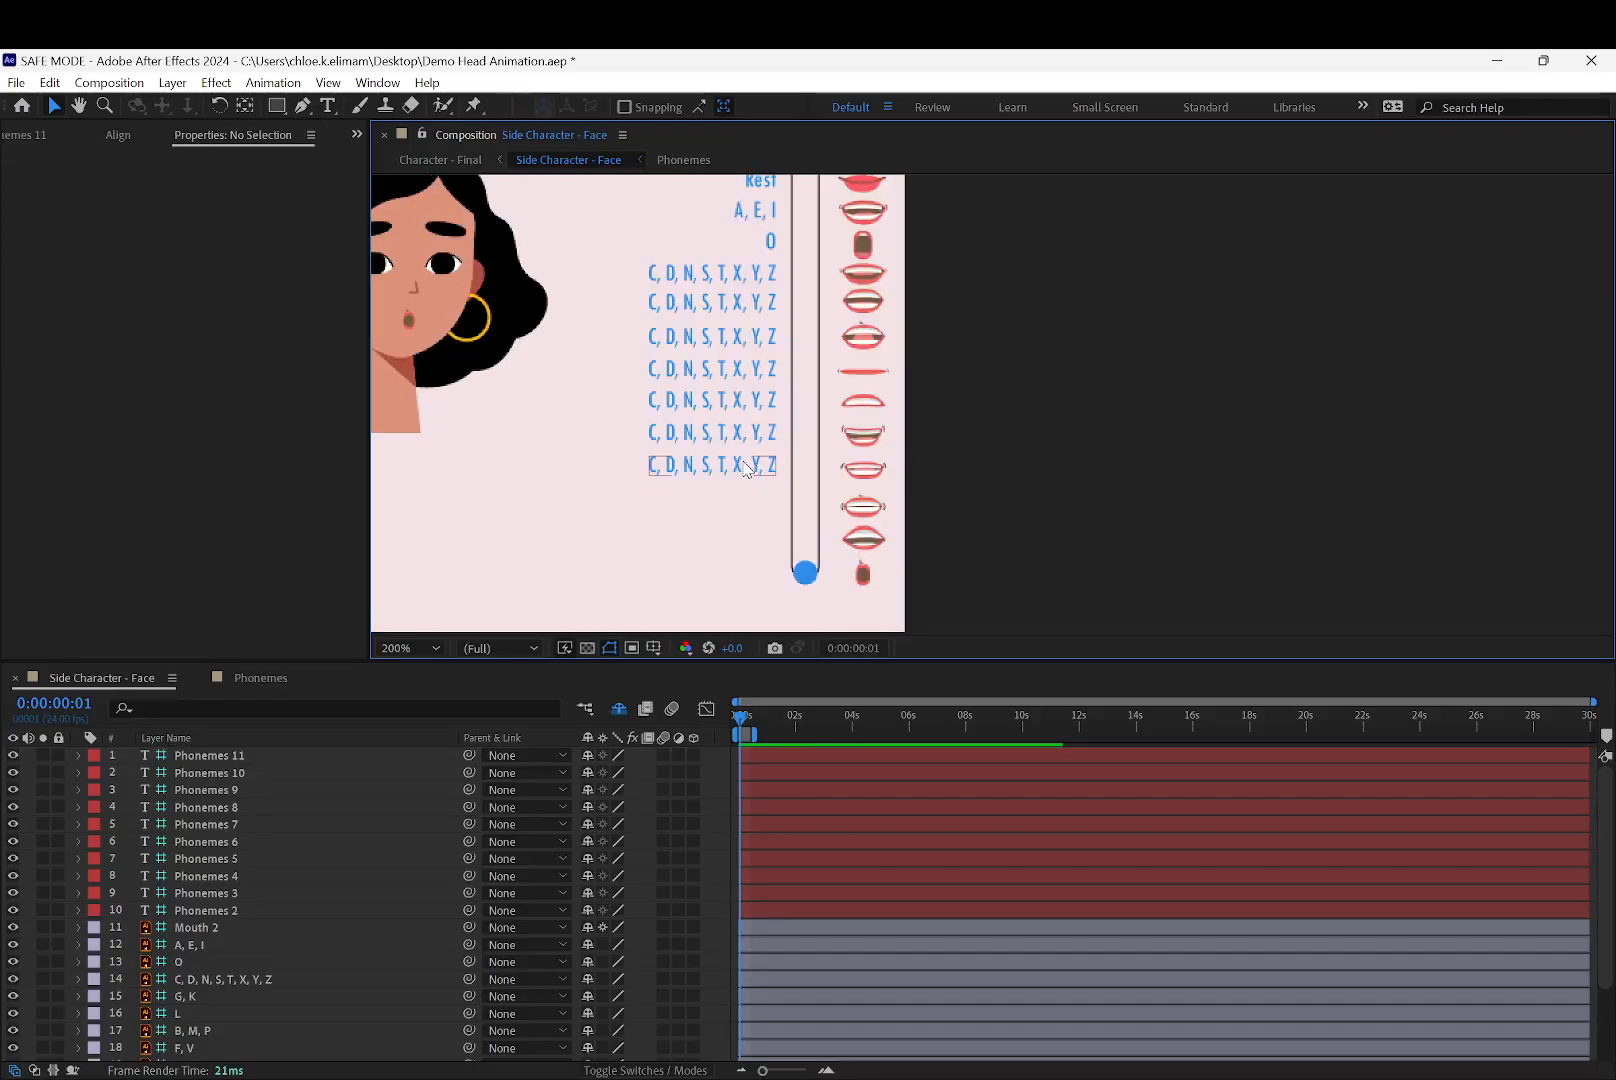
Duplicate the tenth label three times and place the copies level with the last three mouths down to the slider's lower end
click(748, 469)
key(ctrl+d)
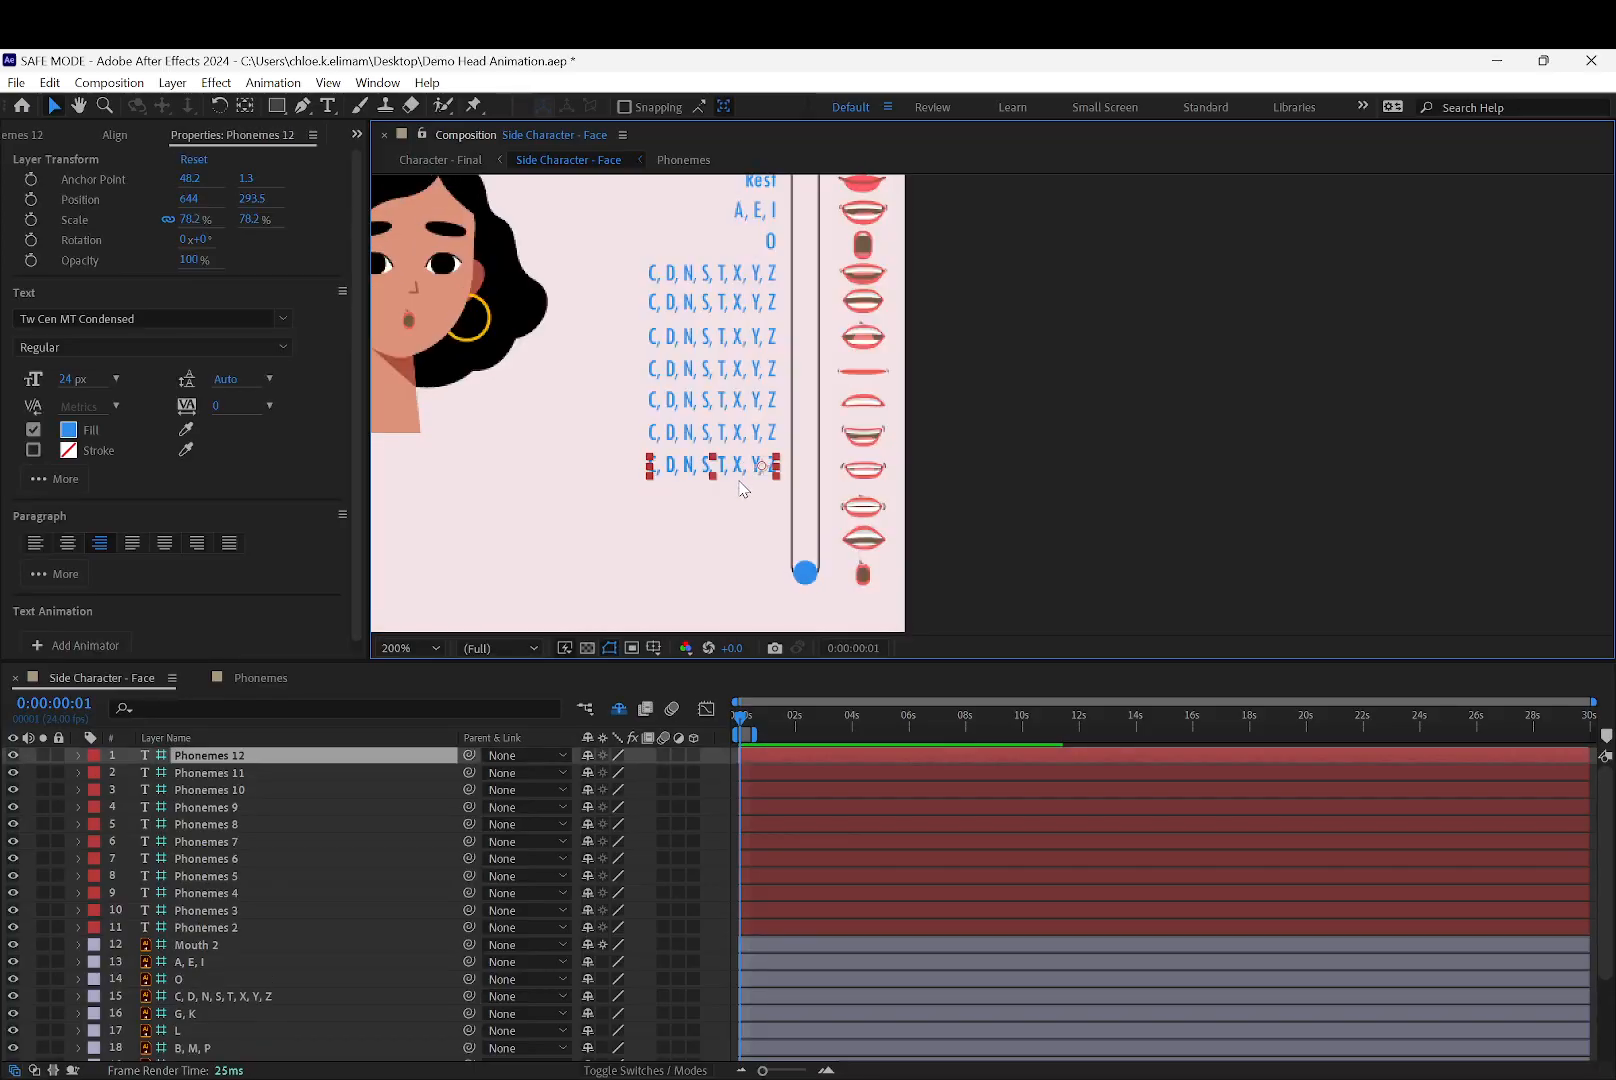
drag(736, 468, 737, 577)
key(ctrl+d)
key(ctrl+d)
click(958, 484)
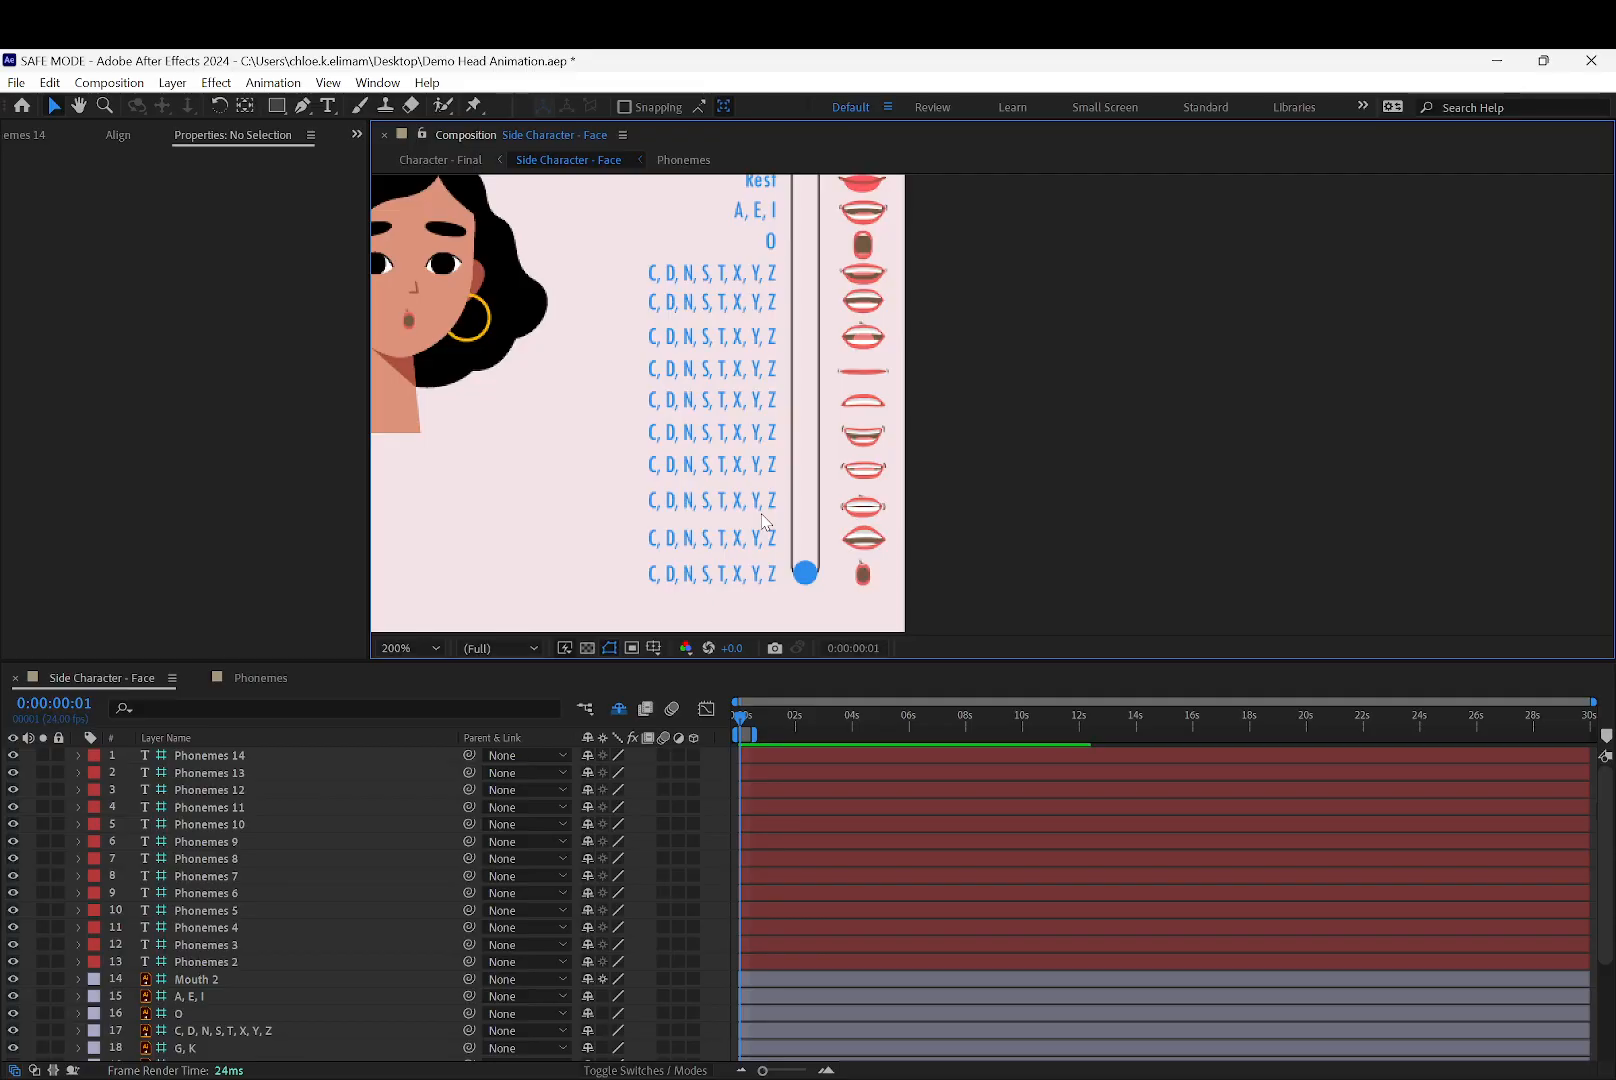
Replace the text of the label beside the fifth mouth with its layer name, "G, K"
click(862, 298)
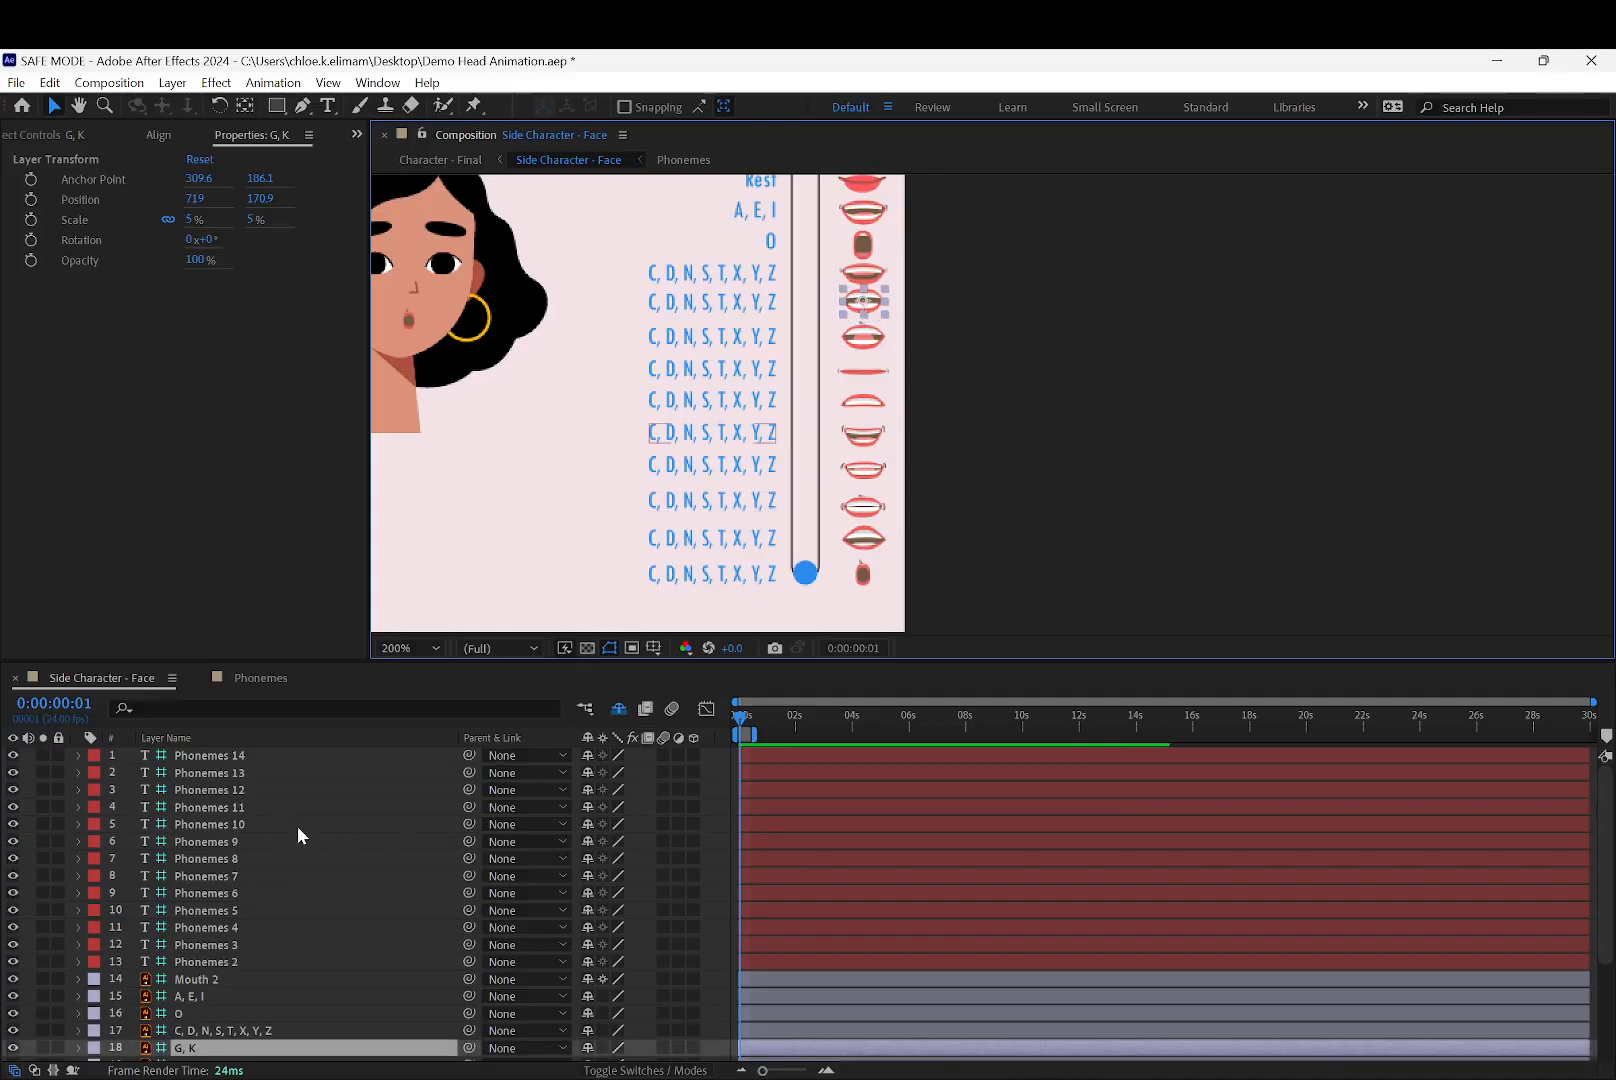
scroll(337, 824, down, 1)
double_click(752, 303)
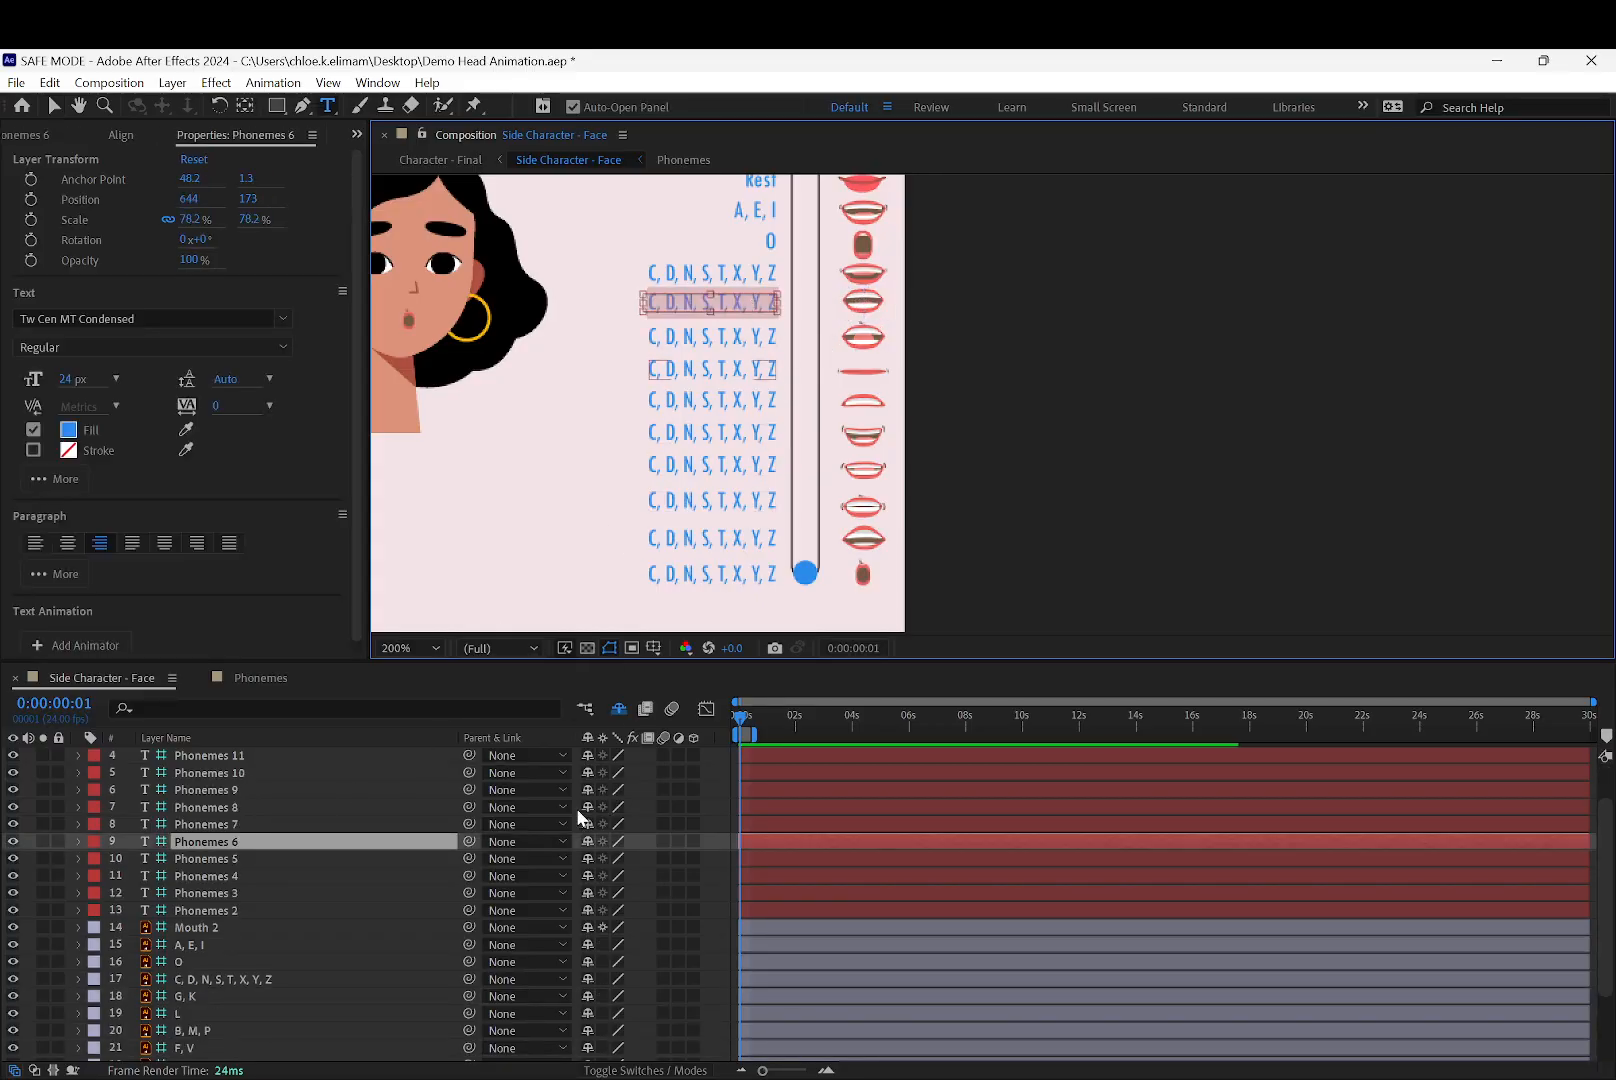
click(186, 999)
key(Return)
key(ctrl+c)
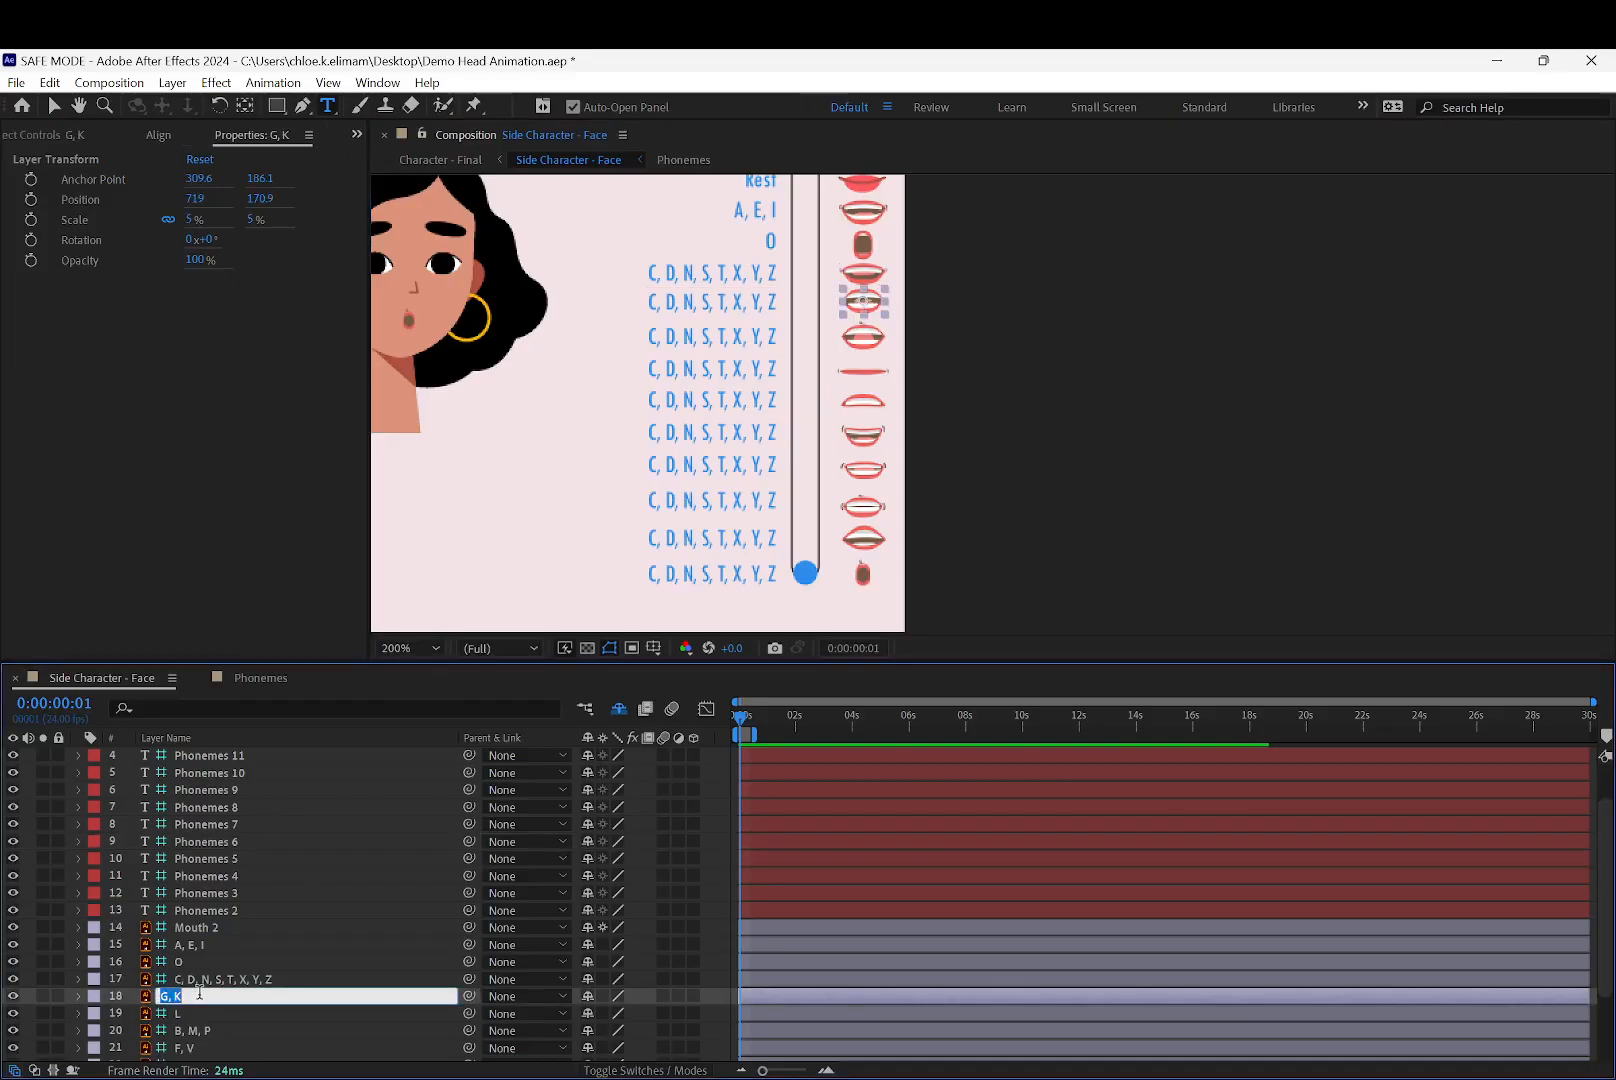
double_click(740, 300)
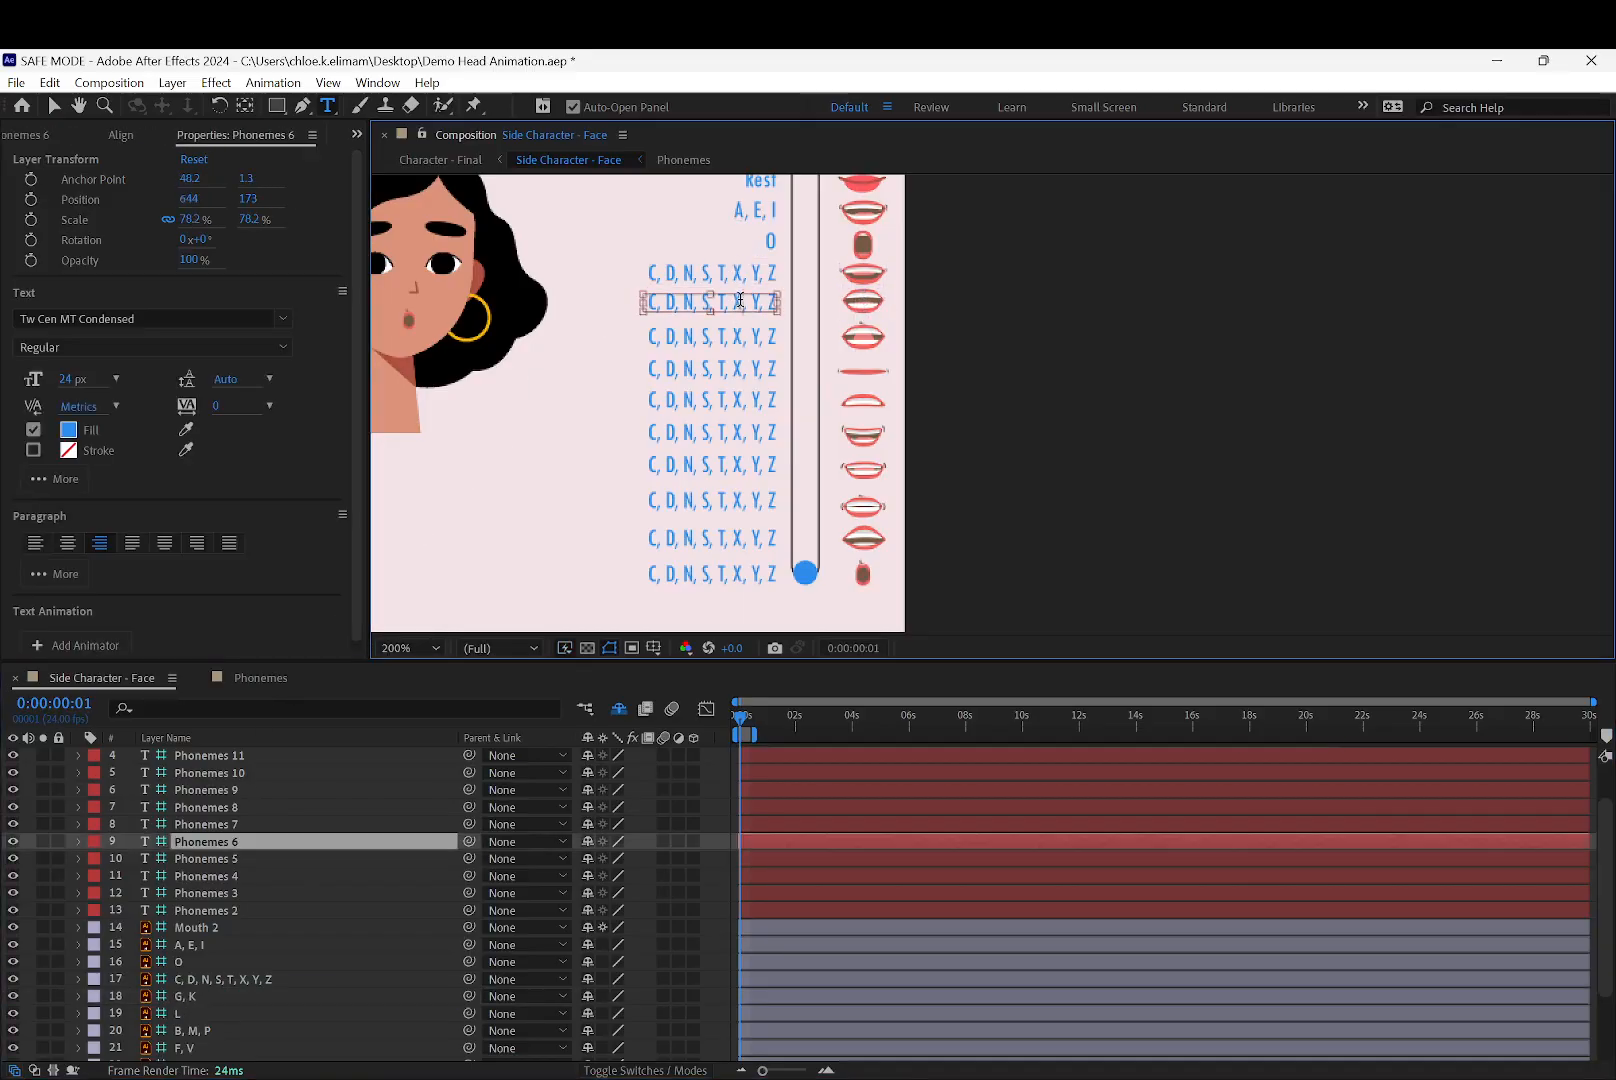
key(ctrl+v)
click(54, 105)
Identify the sixth mouth's layer and change the label beside it to "L"
click(862, 336)
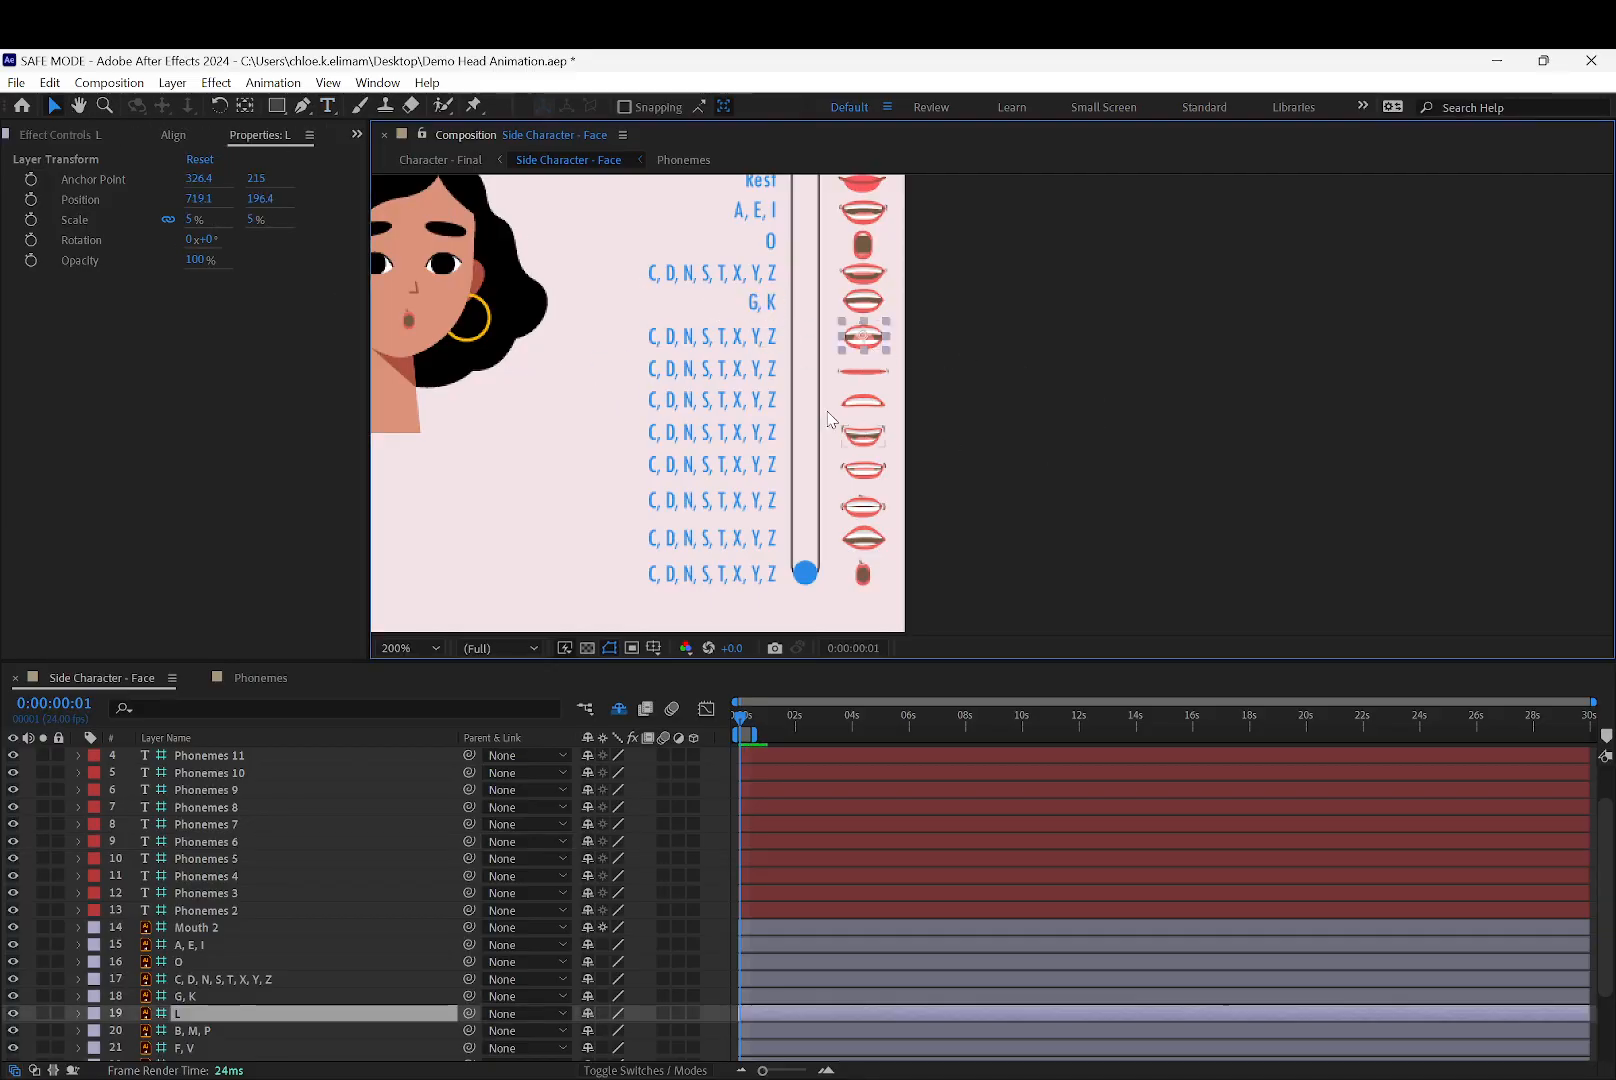
click(754, 346)
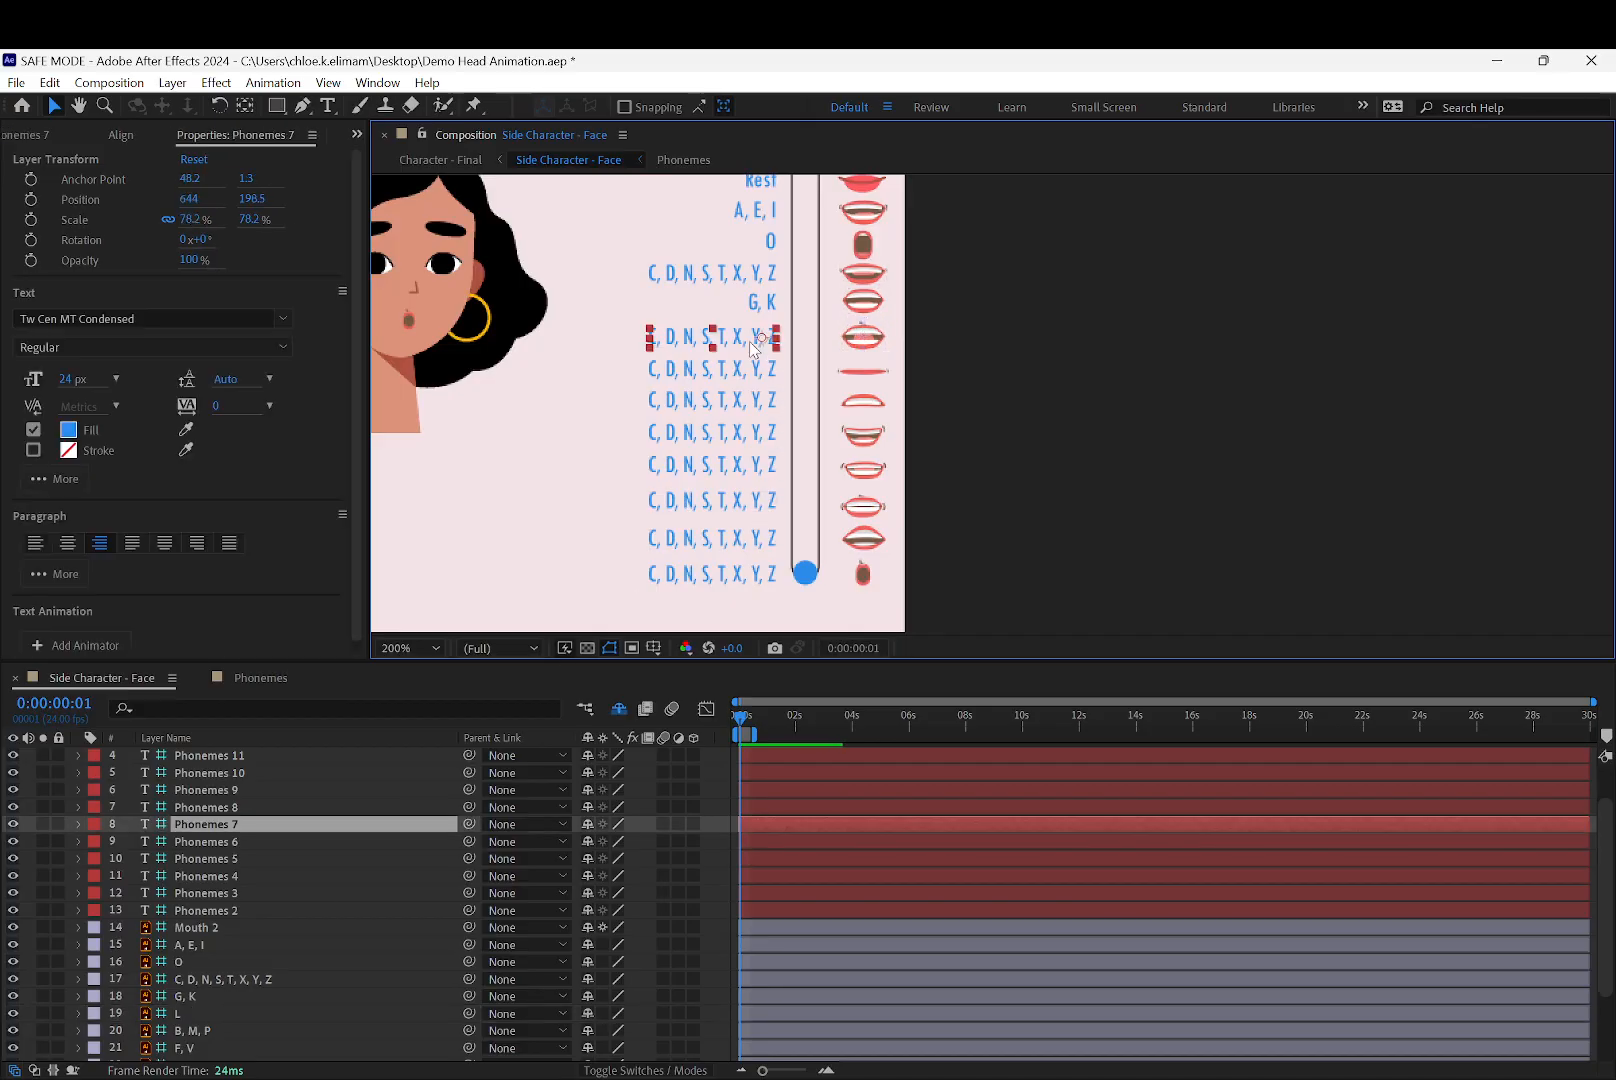
double_click(750, 340)
text(L)
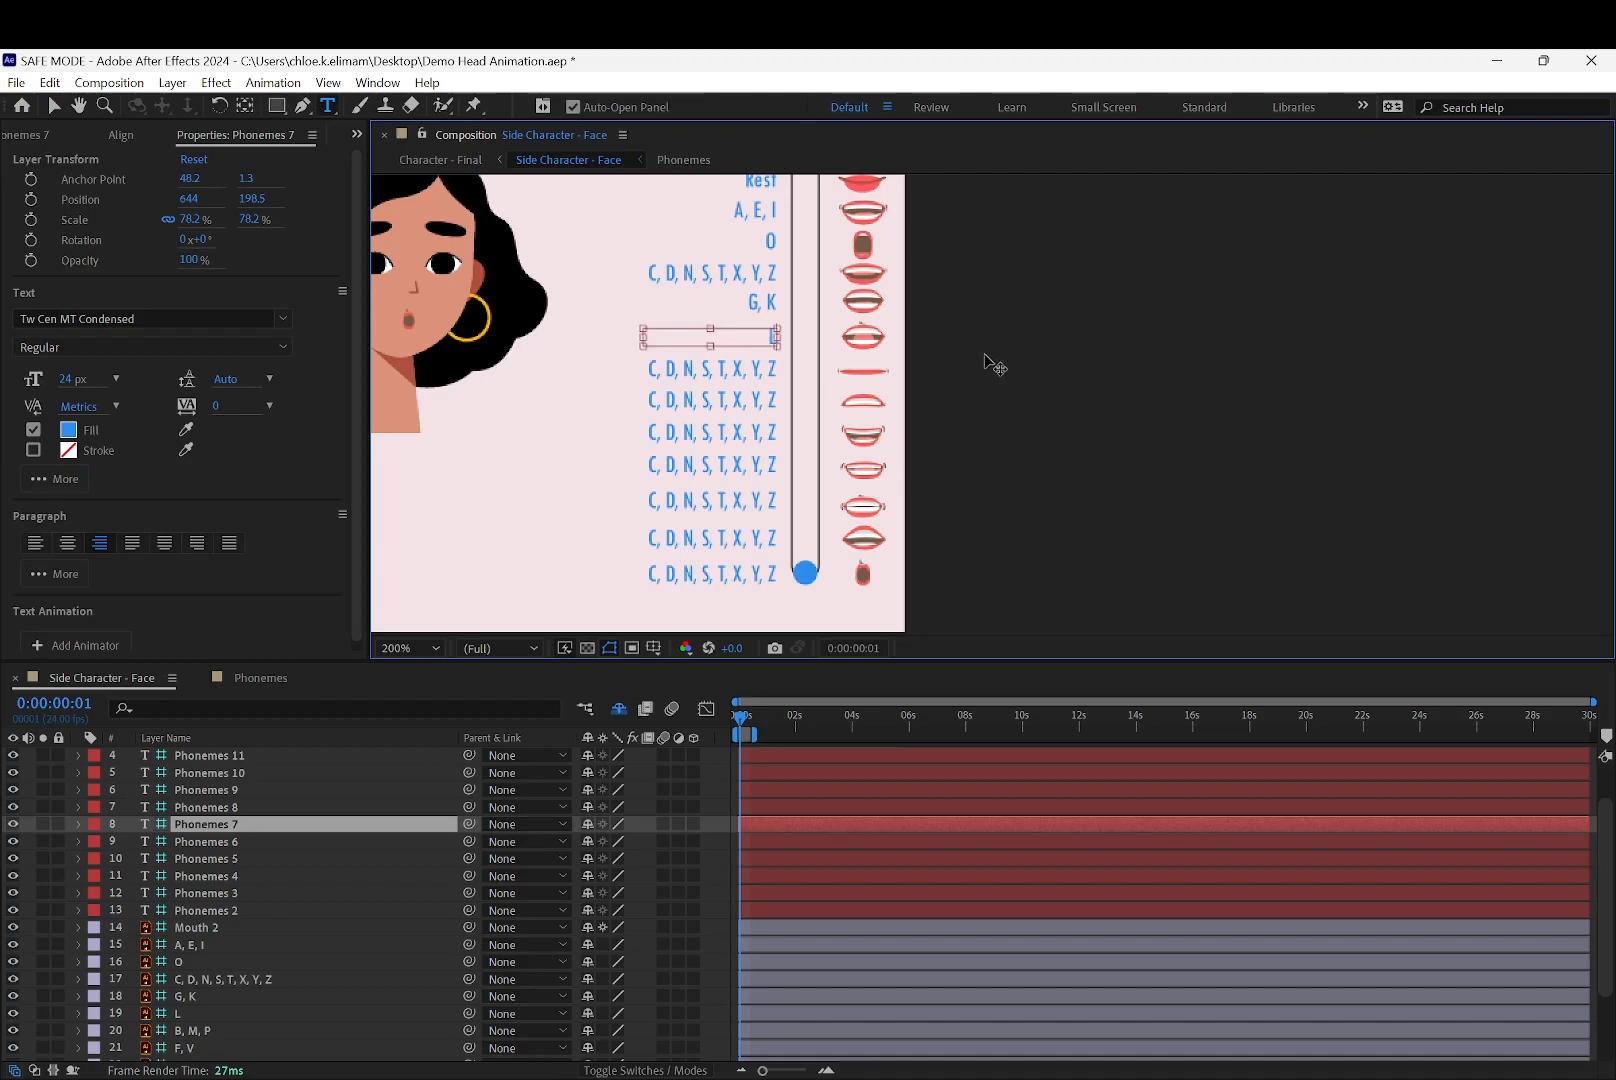
click(60, 108)
click(988, 445)
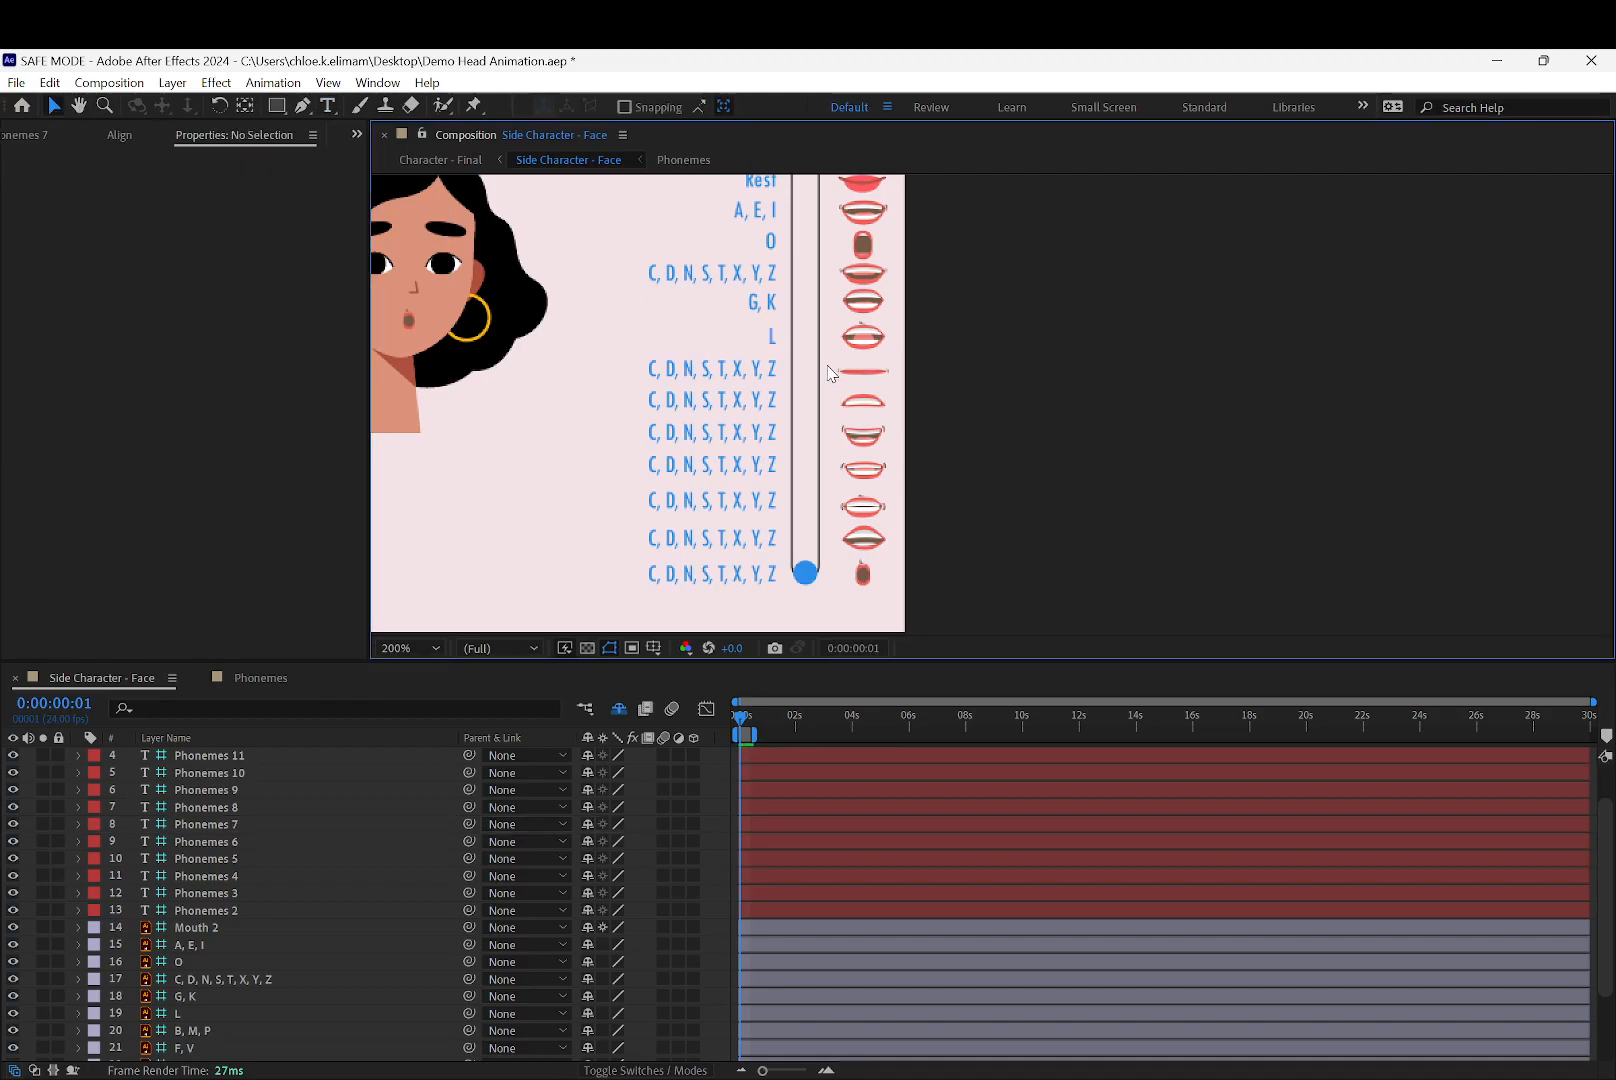
Copy the seventh mouth's layer name, "B, M, P", into the label beside that mouth
click(858, 374)
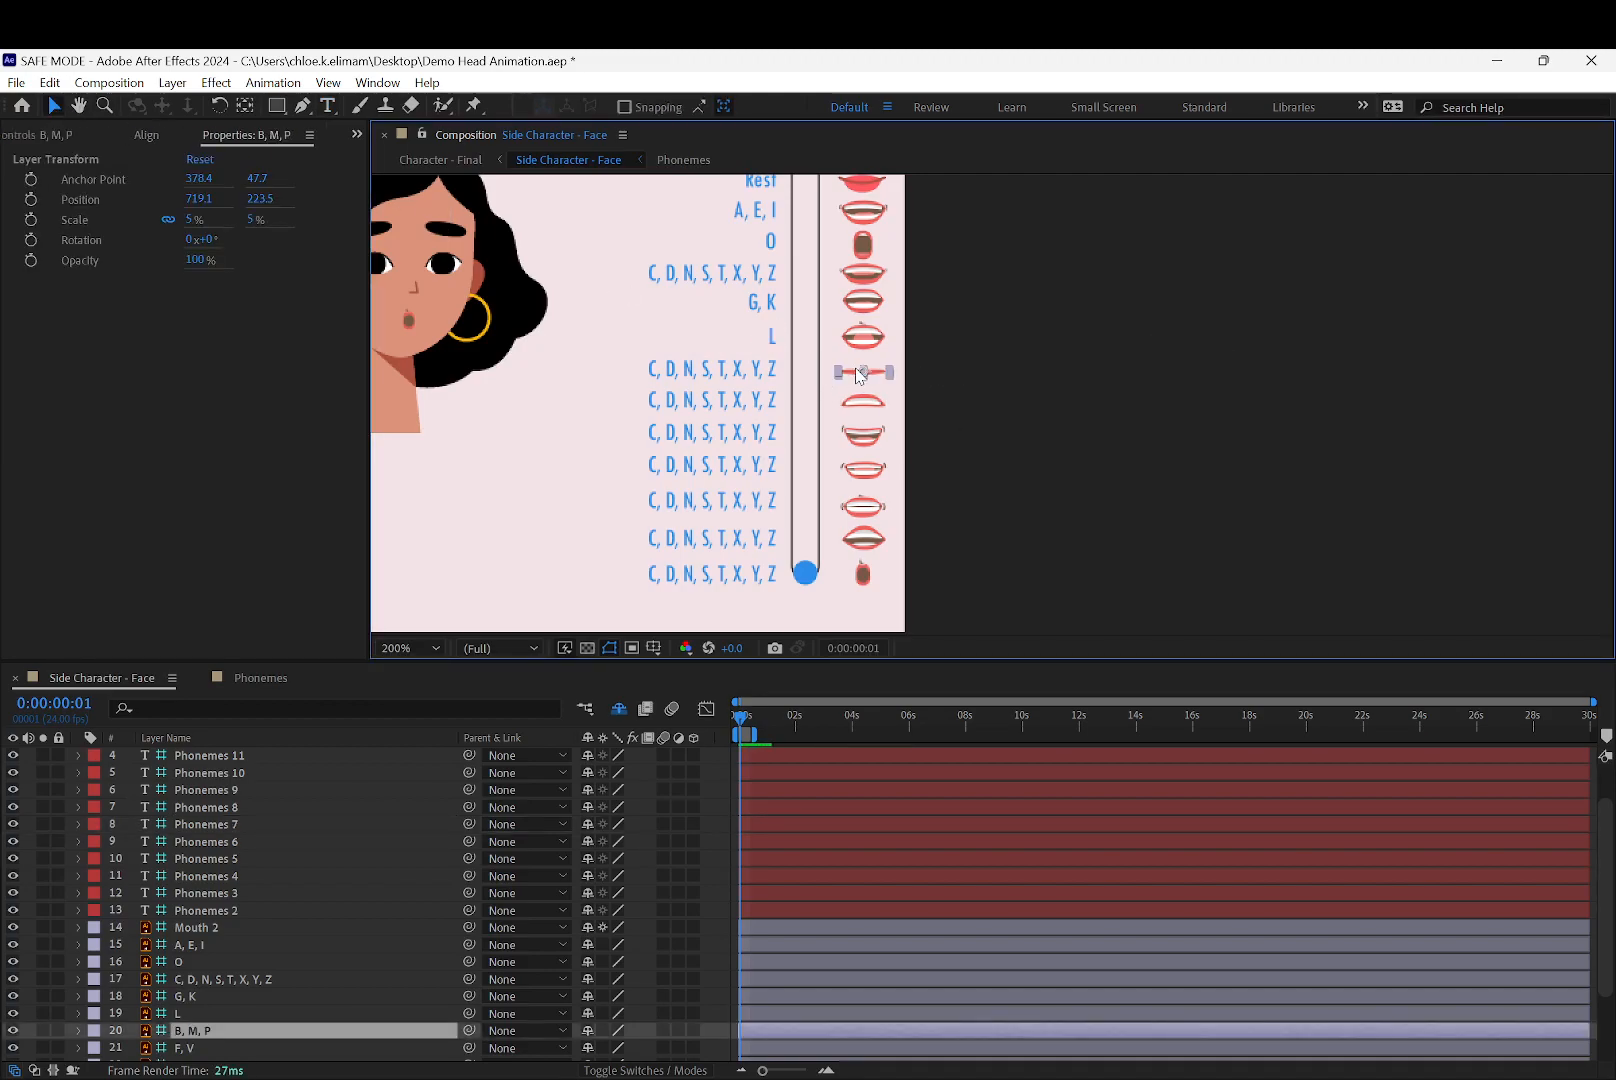
double_click(201, 1035)
click(385, 378)
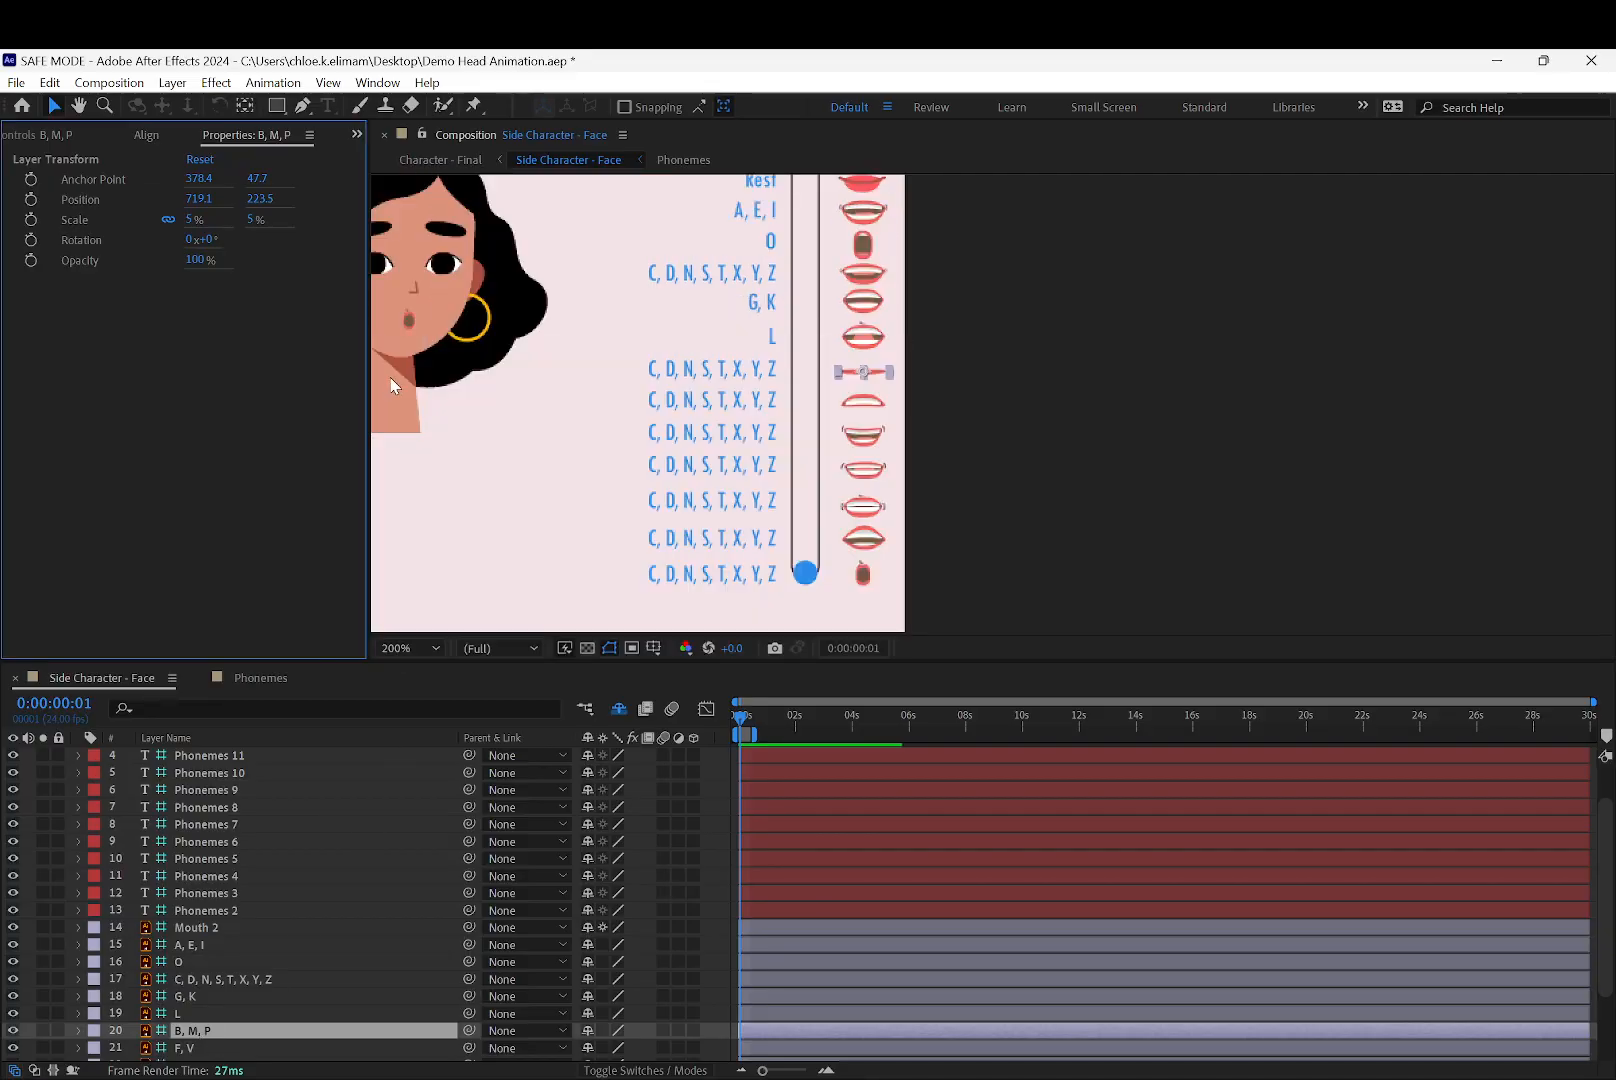
click(240, 1031)
key(Return)
key(ctrl+c)
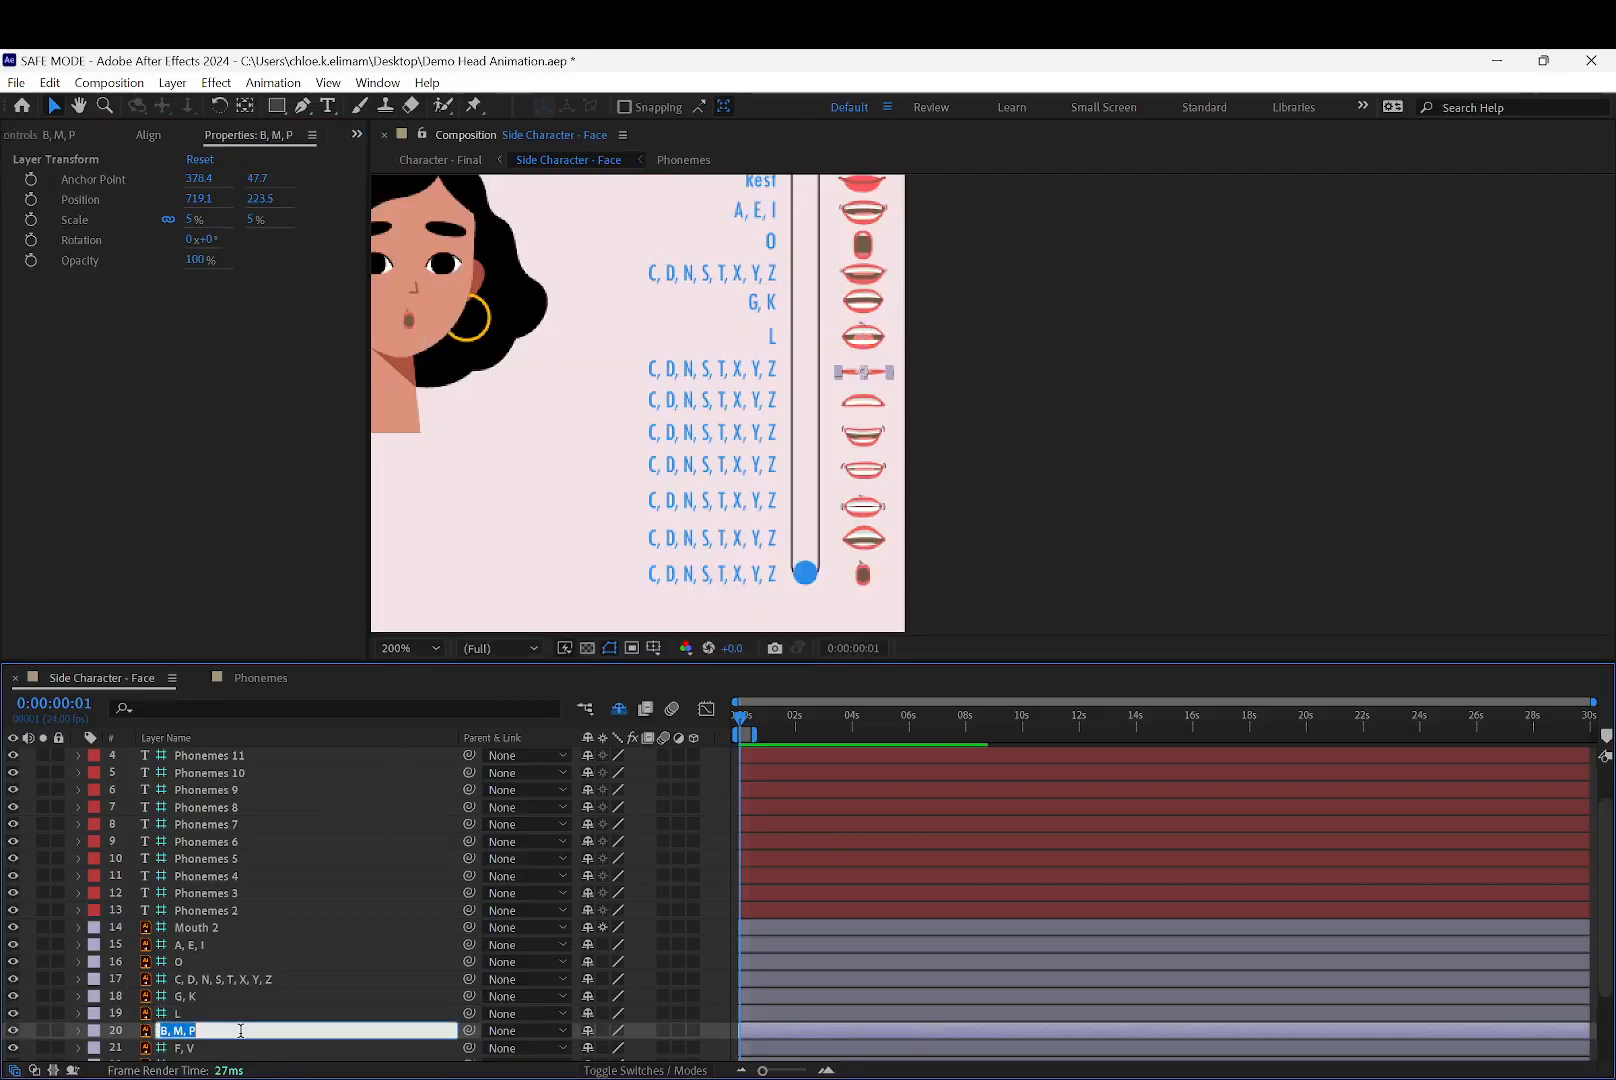
double_click(742, 368)
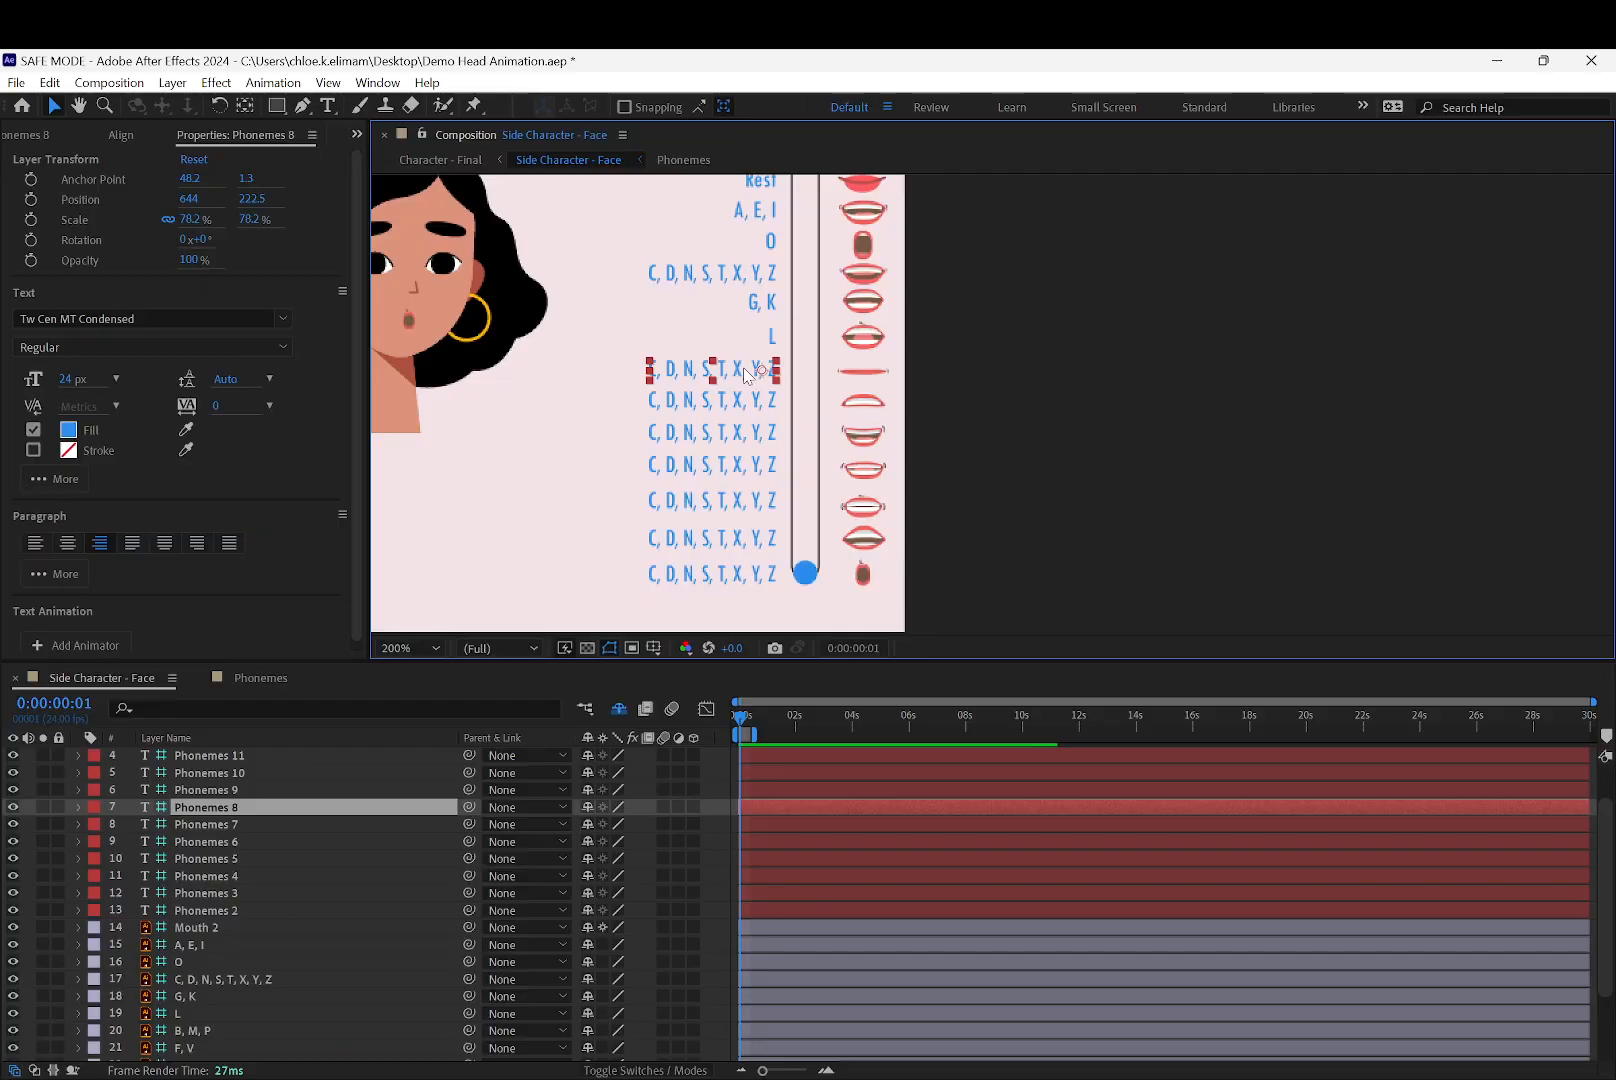
key(ctrl+v)
click(54, 104)
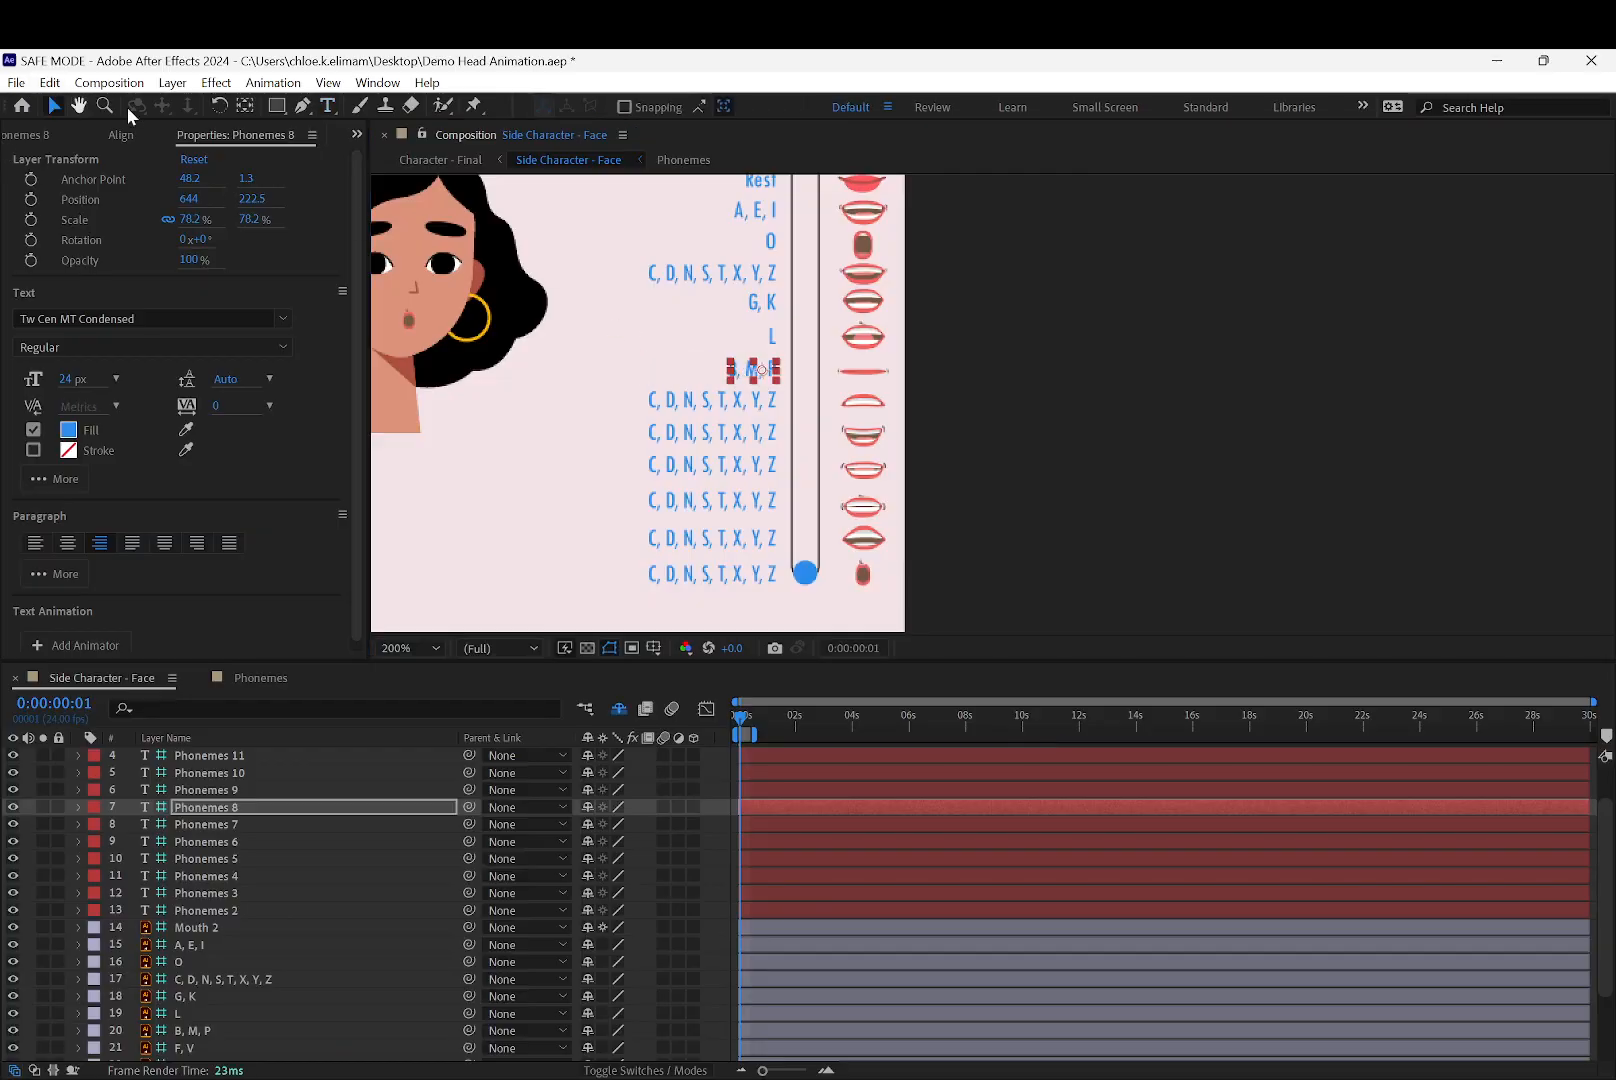
Replace the text of the label beside the eighth mouth with its layer name, "F, V"
click(865, 410)
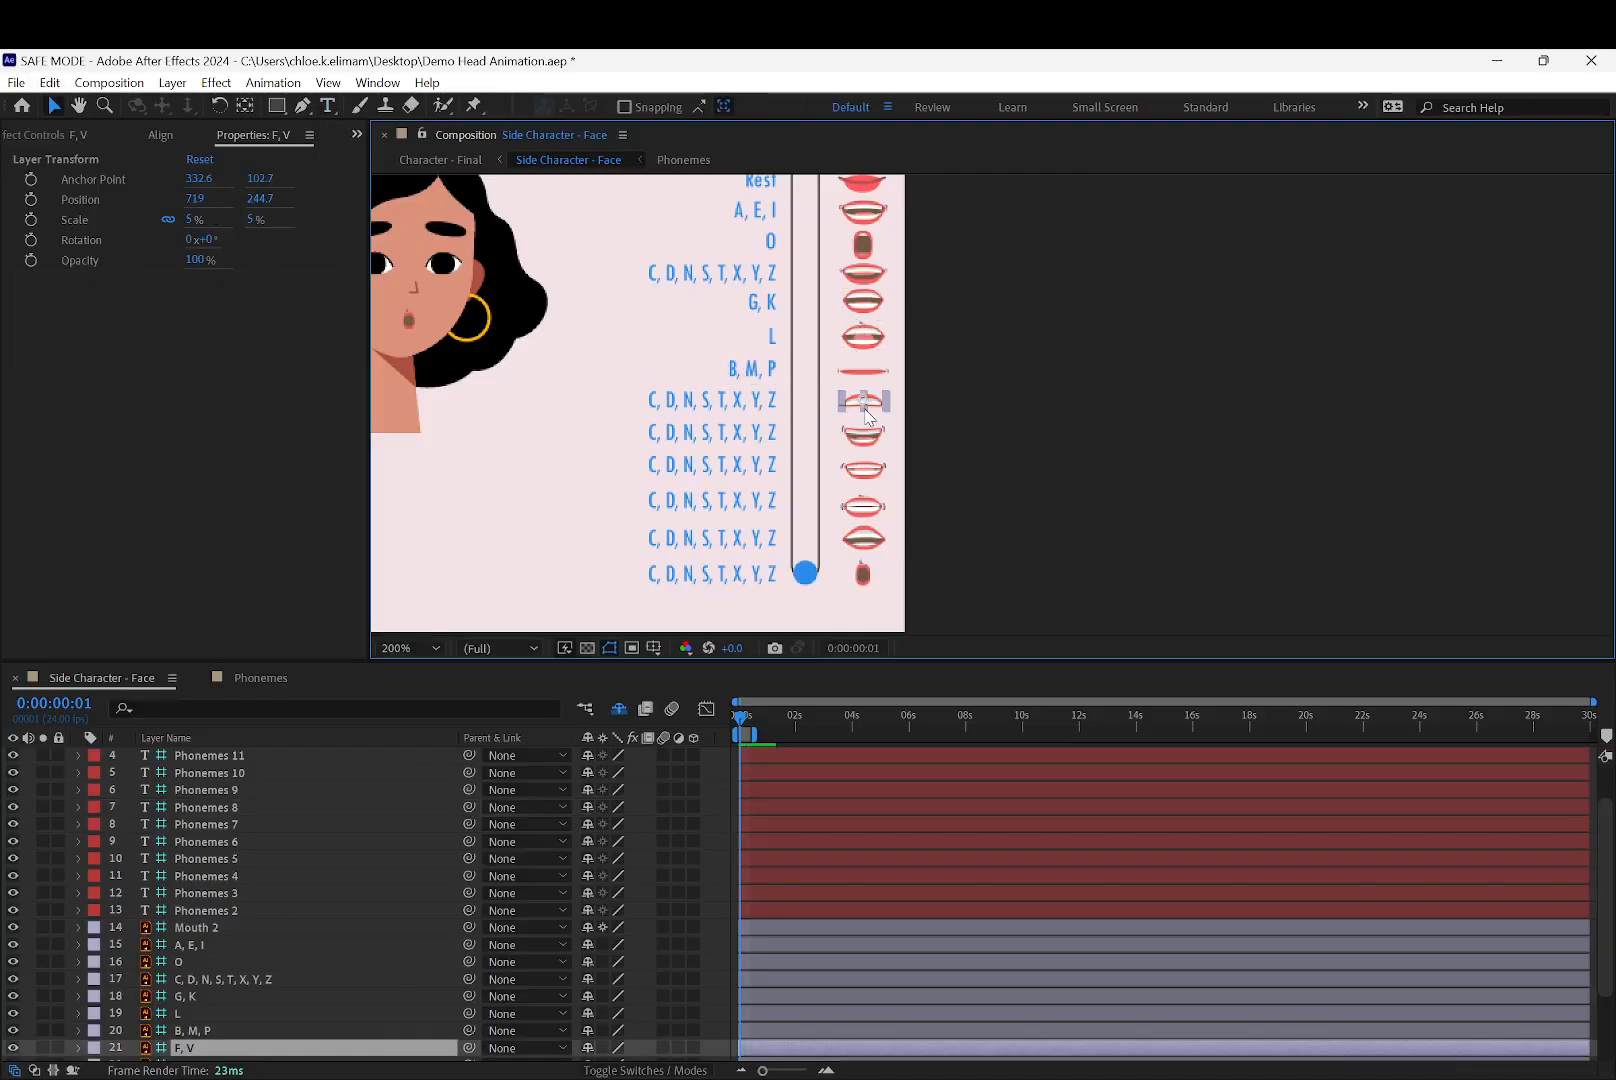
click(735, 403)
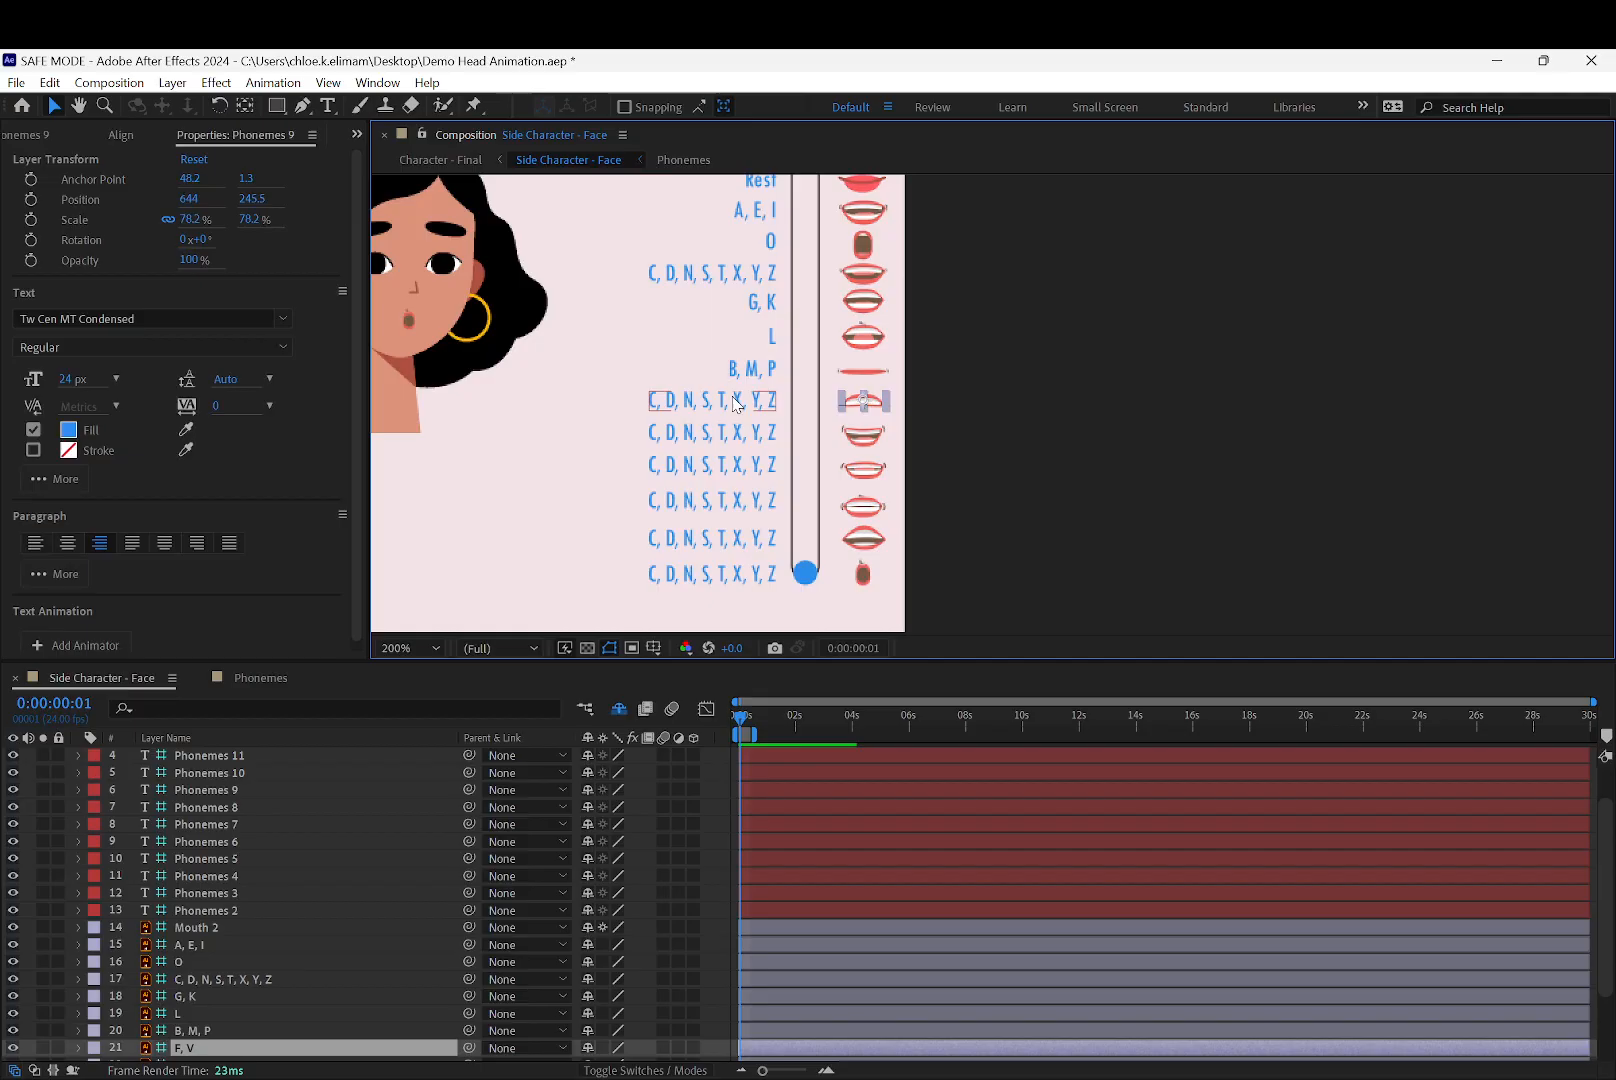
click(195, 1049)
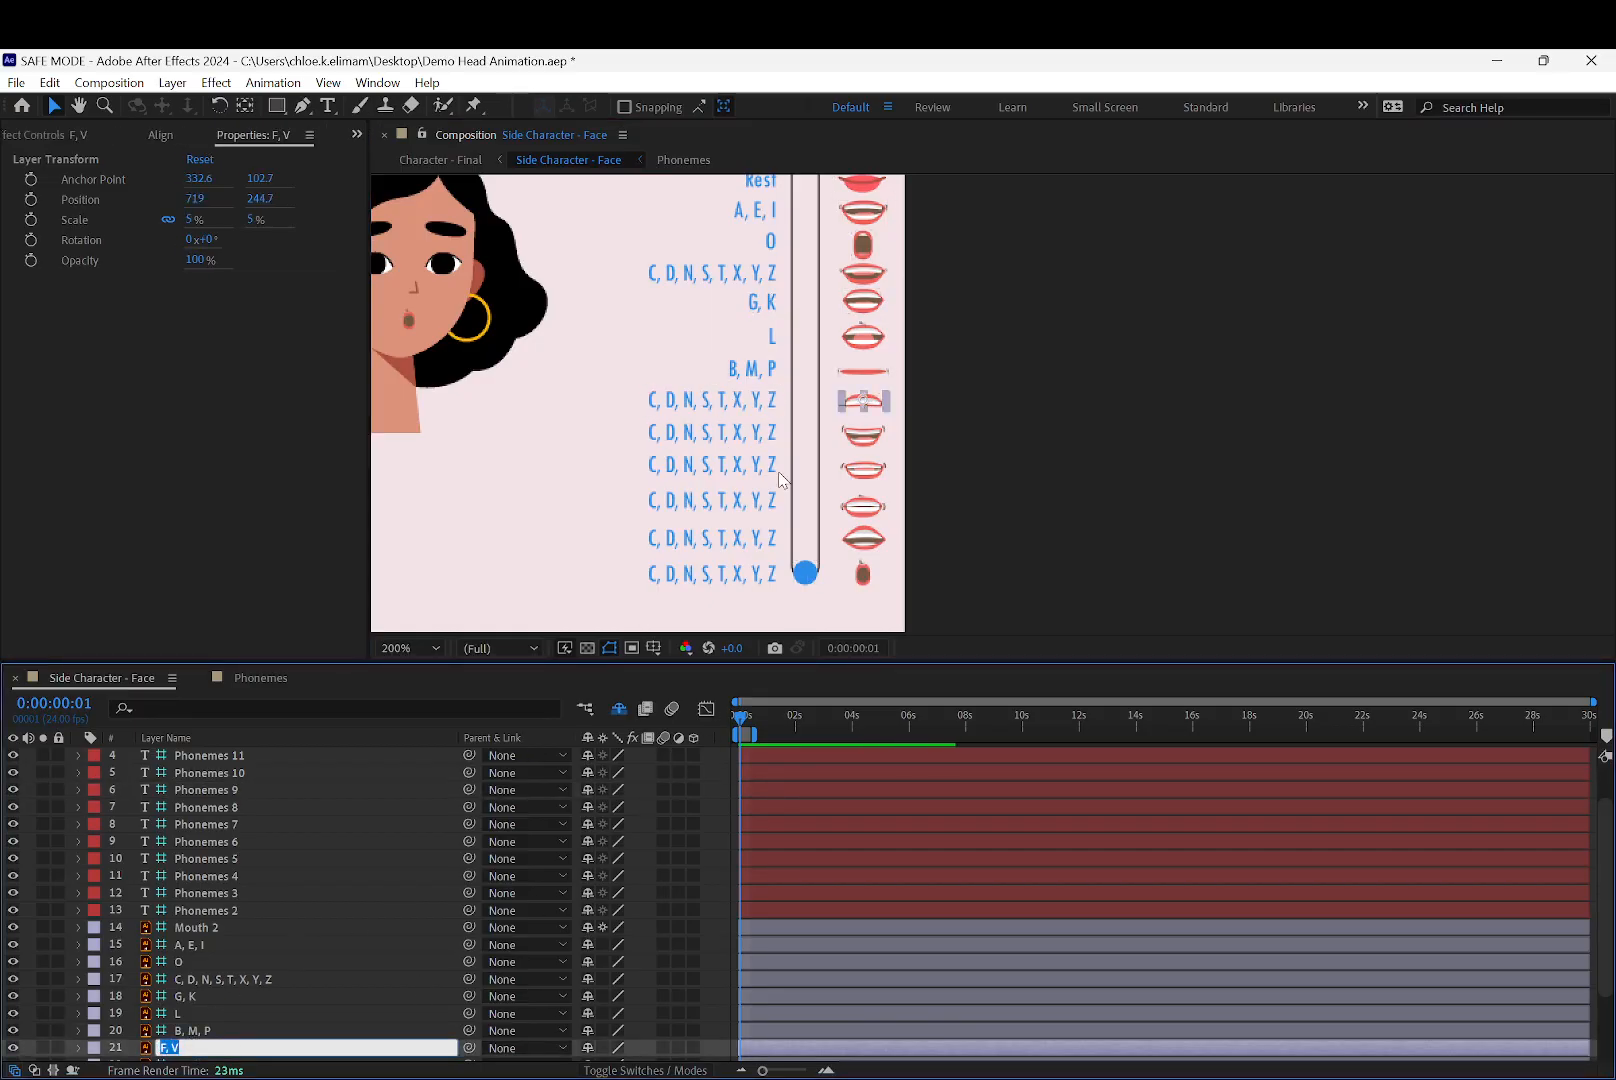
click(752, 400)
key(BackSpace)
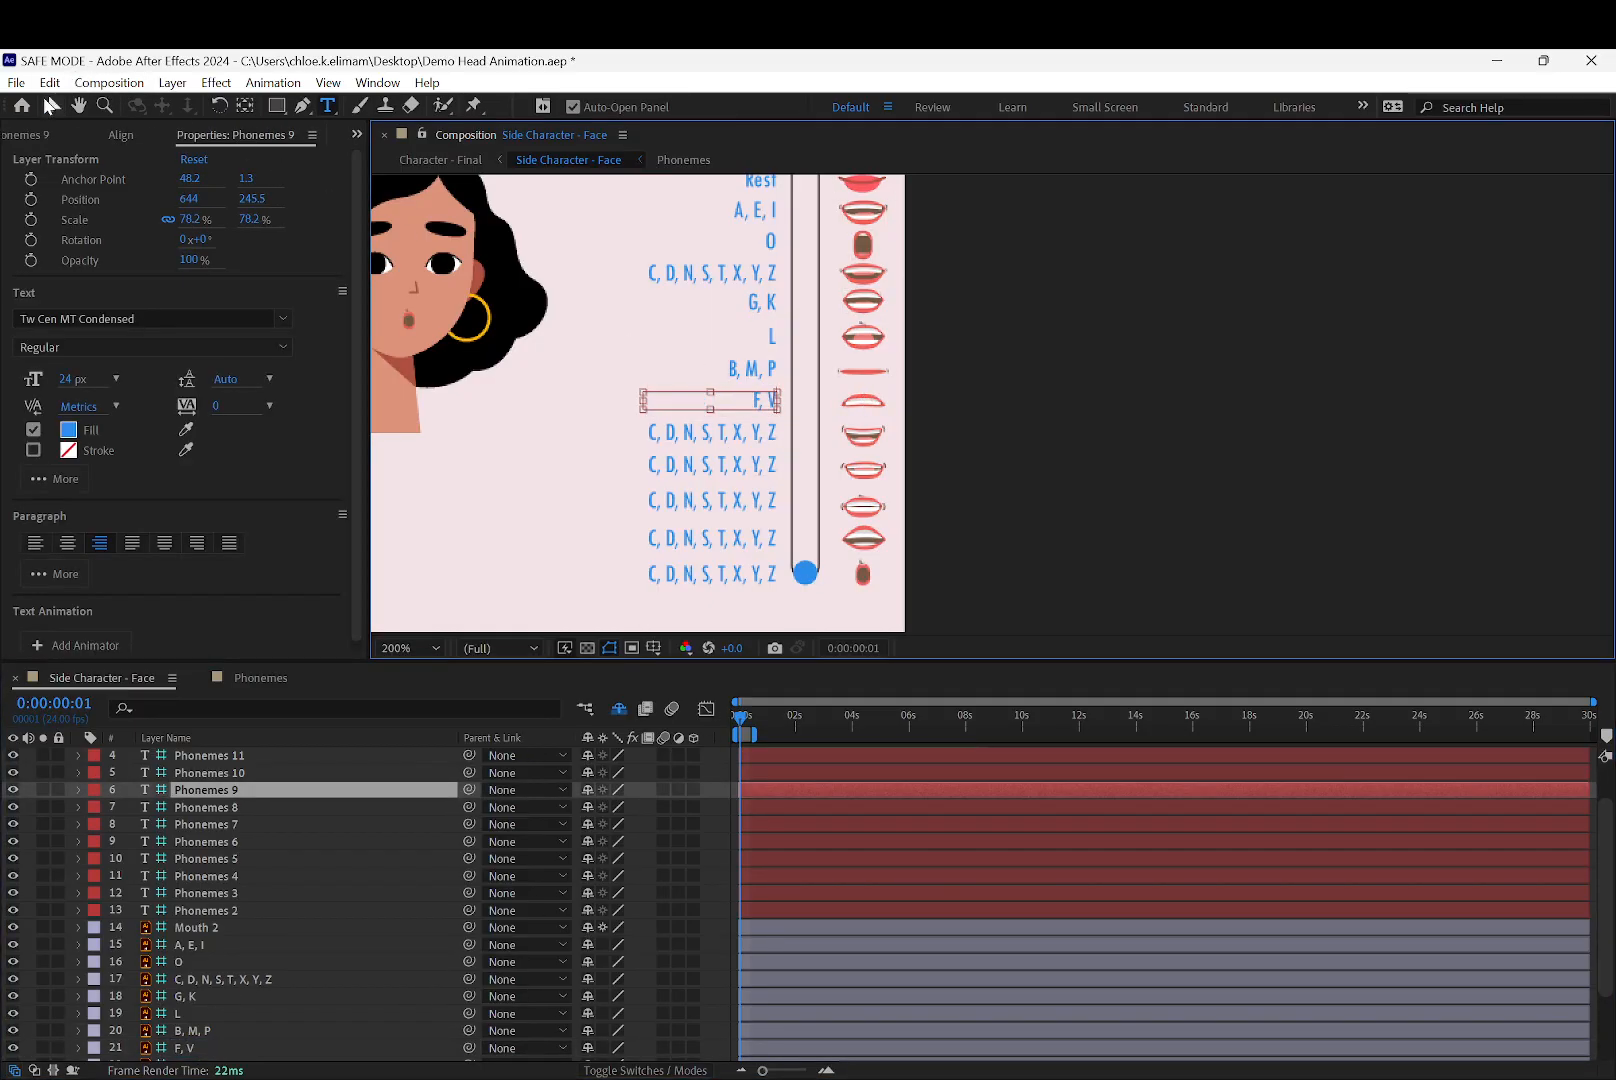
key(Escape)
Identify the ninth mouth's layer and change the label beside it to "Ee"
click(866, 443)
scroll(233, 945, down, 3)
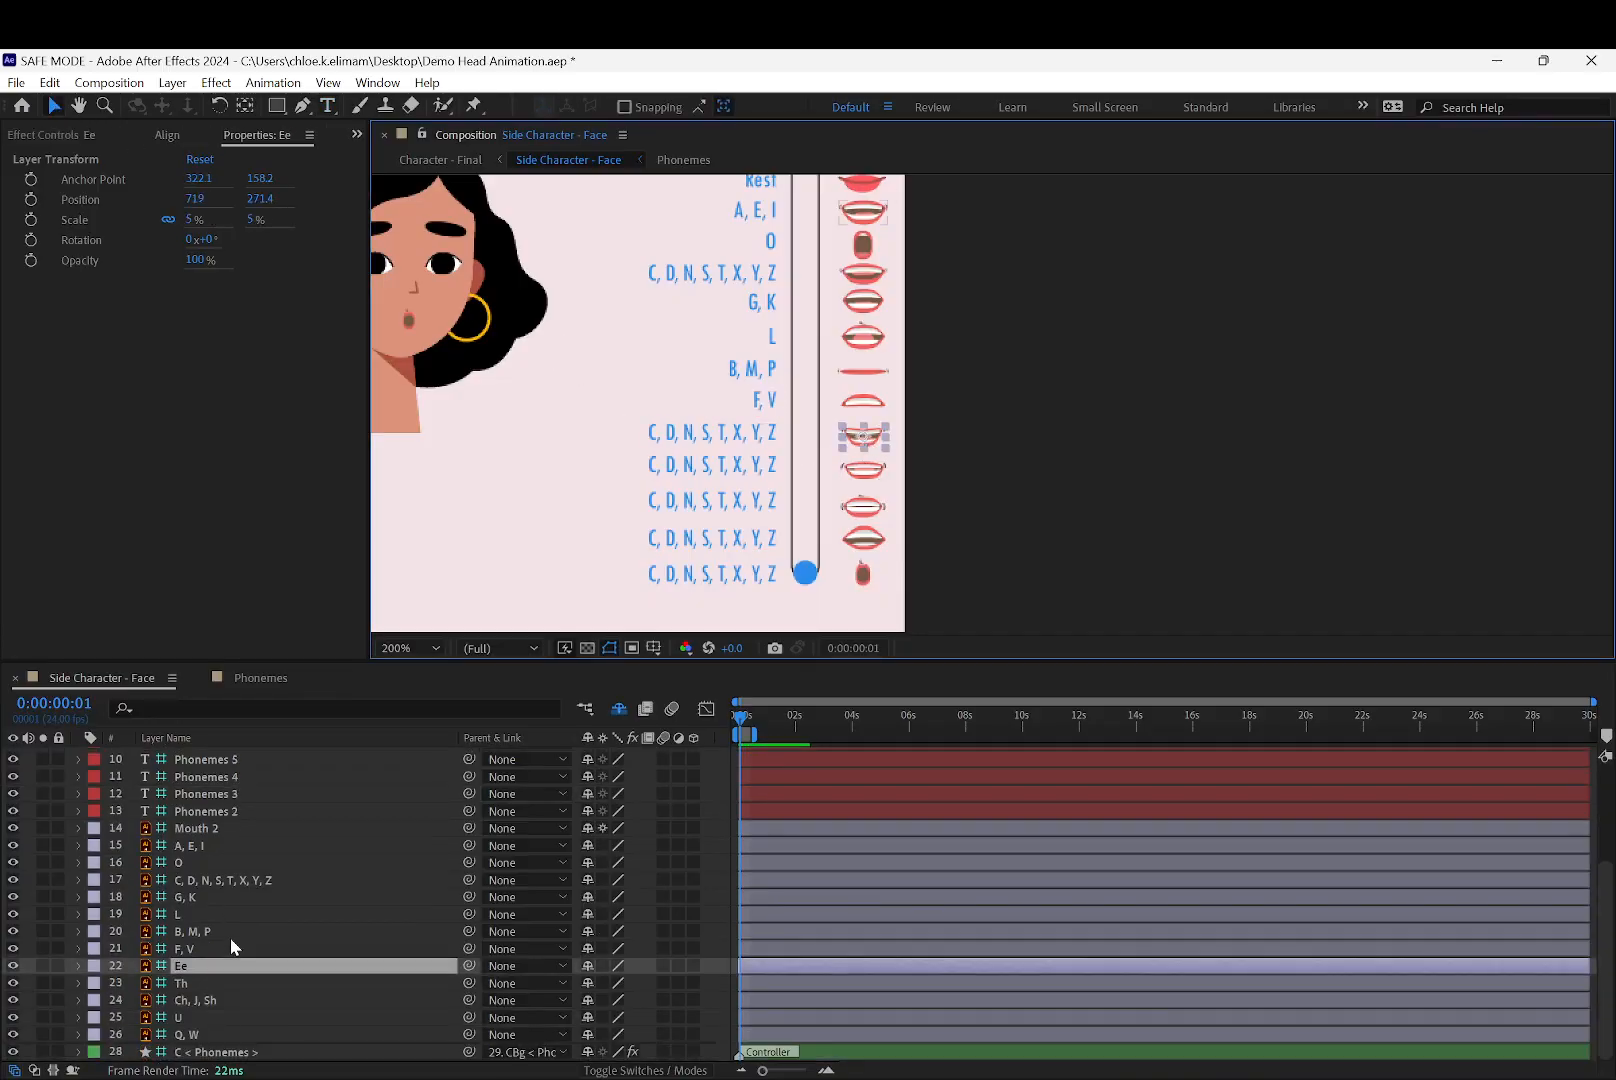
click(765, 433)
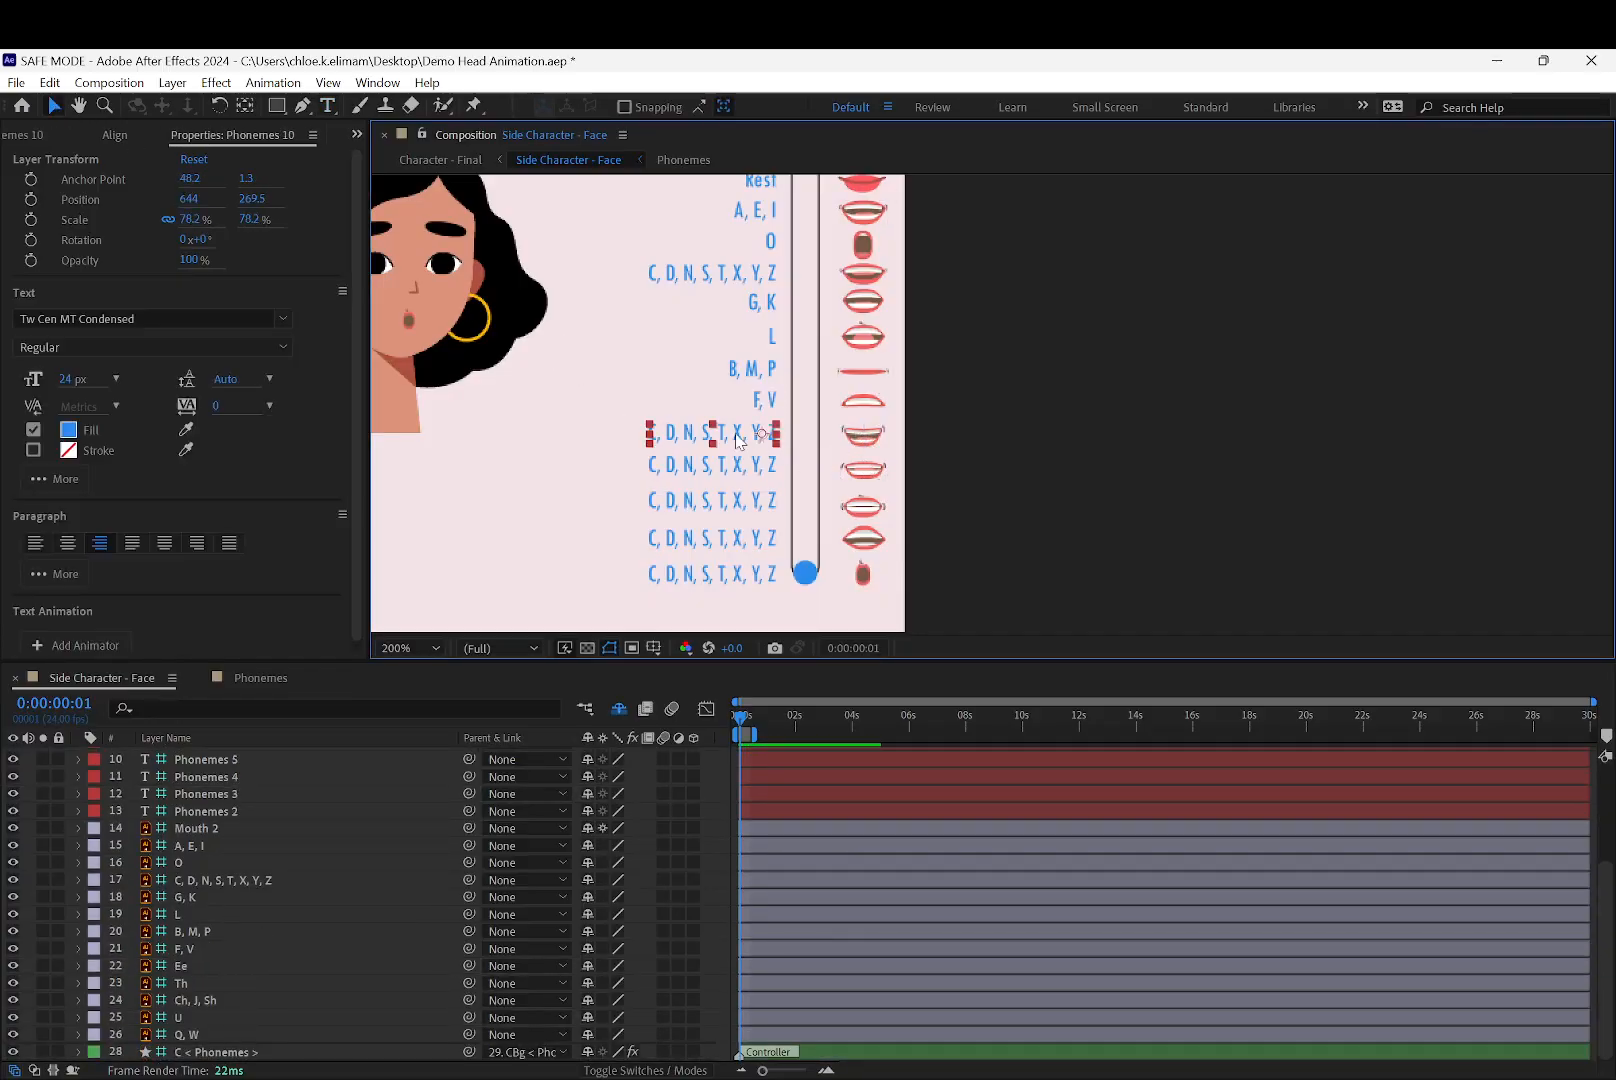
double_click(736, 432)
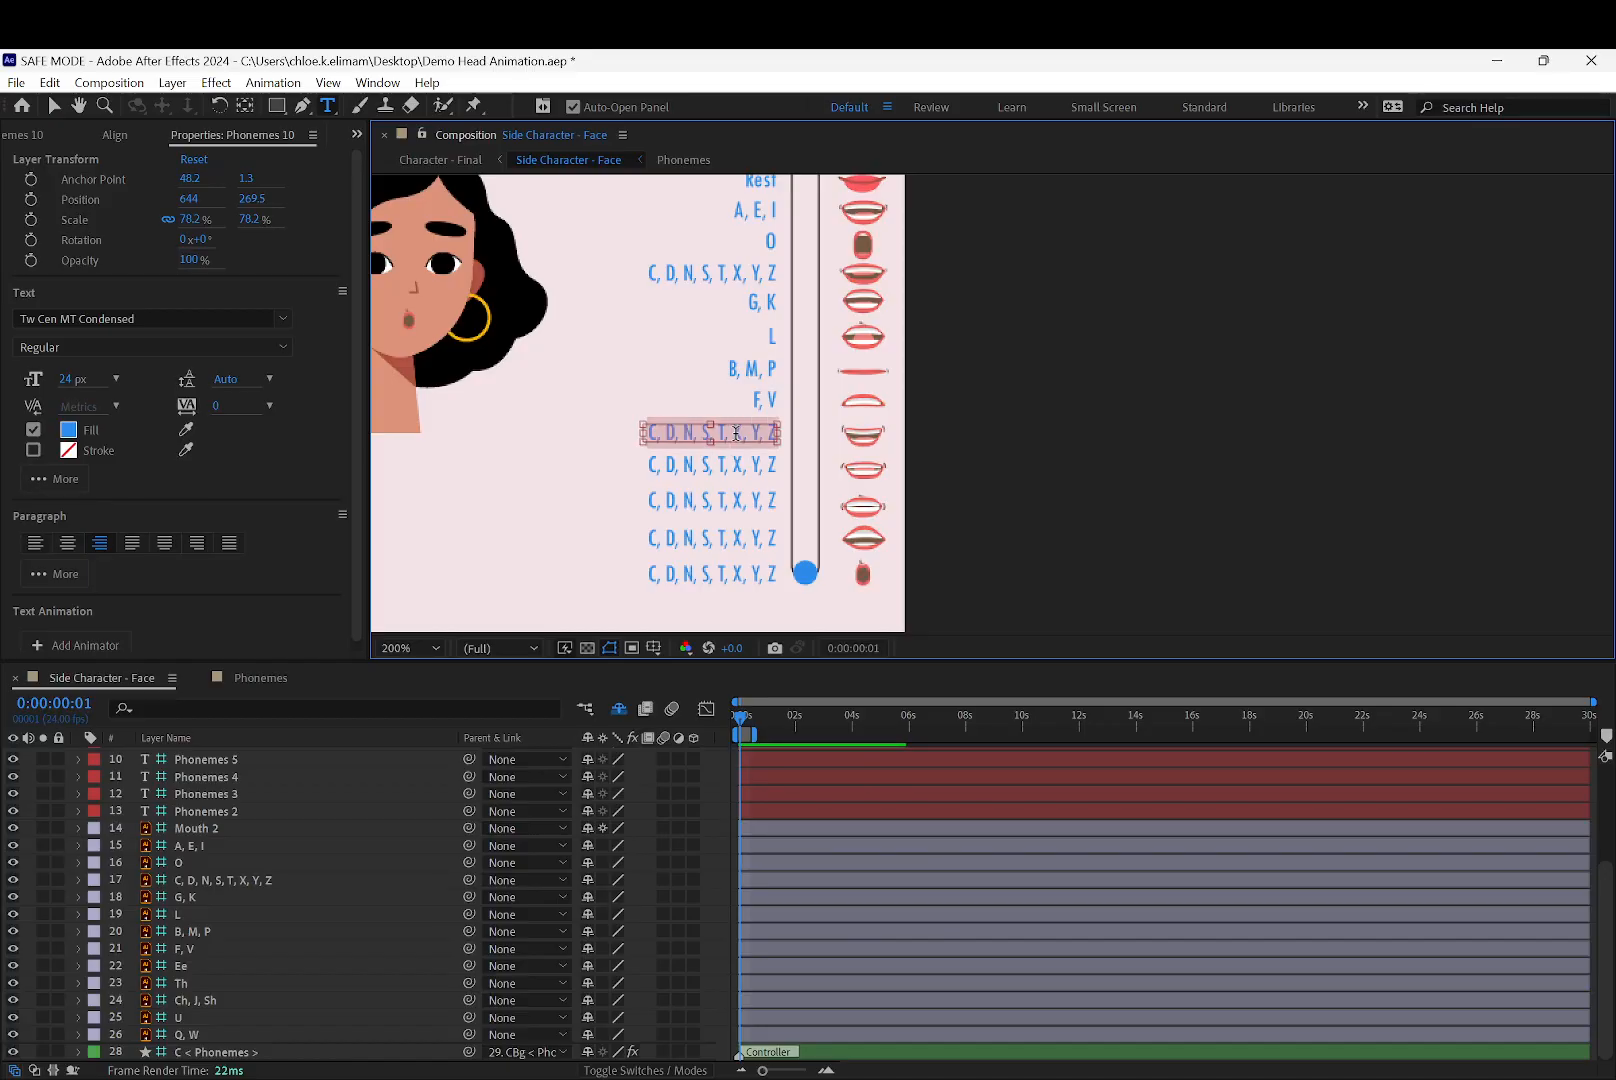
text(Ee)
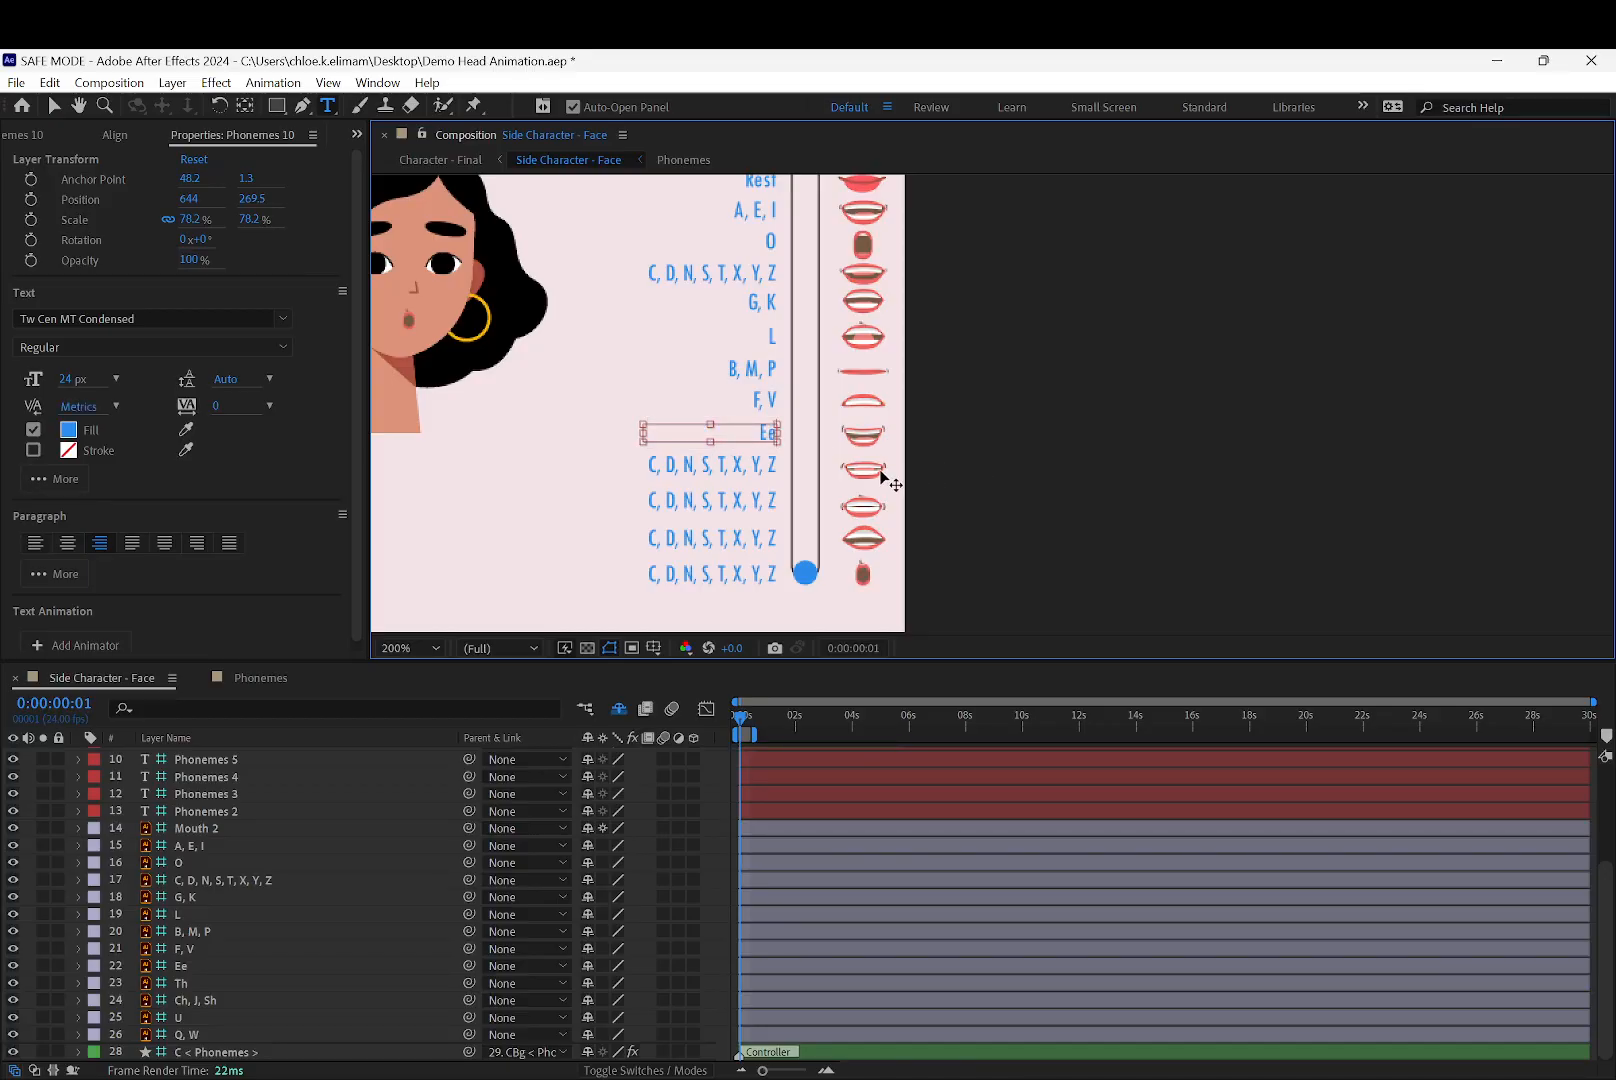
click(54, 105)
click(960, 393)
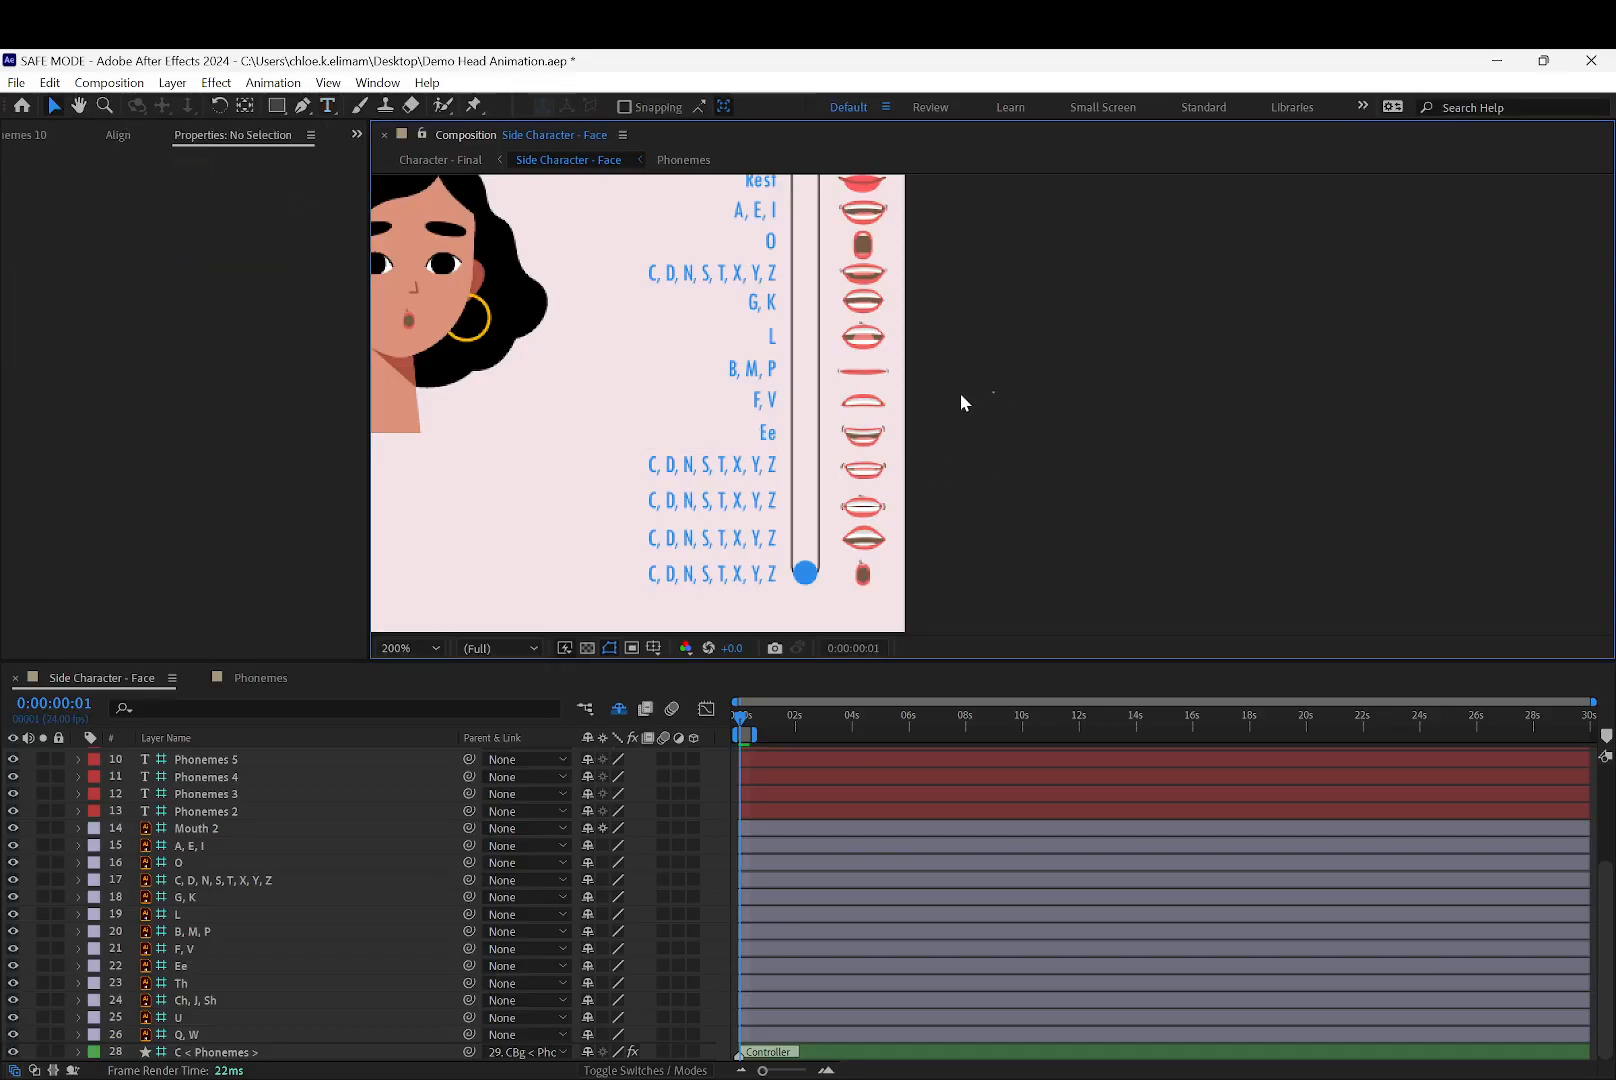
Check the tenth mouth's layer name and change its label to "Th"
click(867, 500)
click(873, 480)
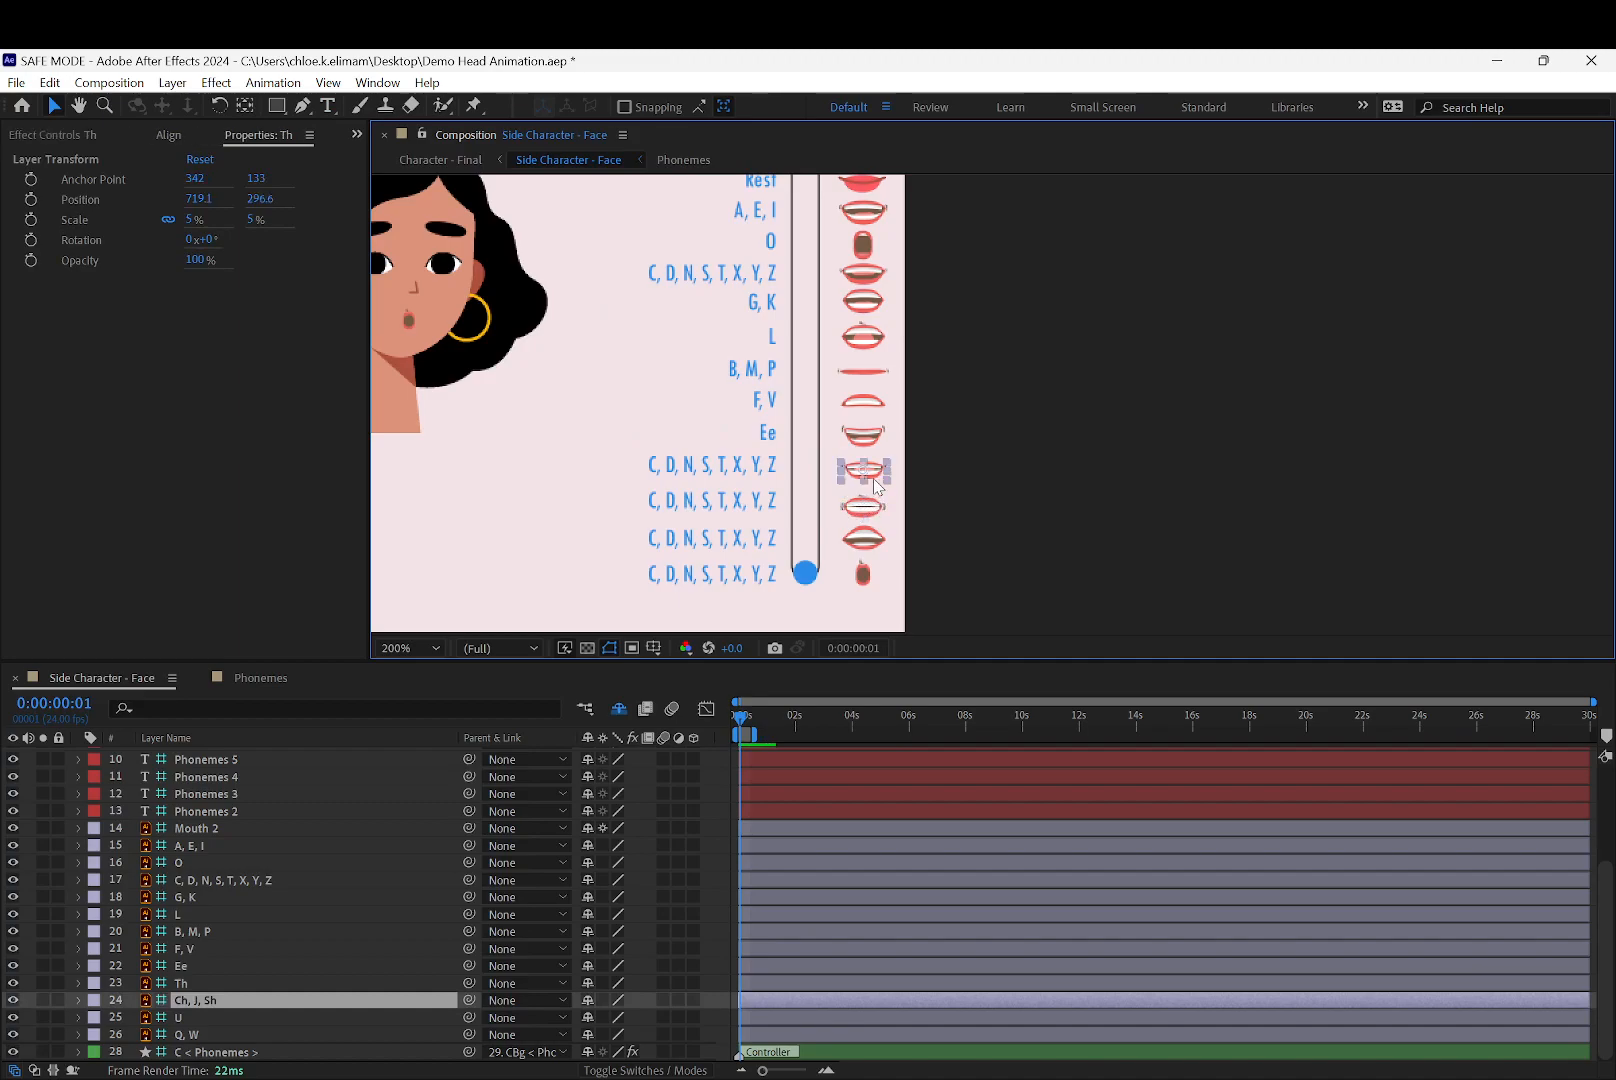
click(757, 468)
double_click(757, 470)
text(Th)
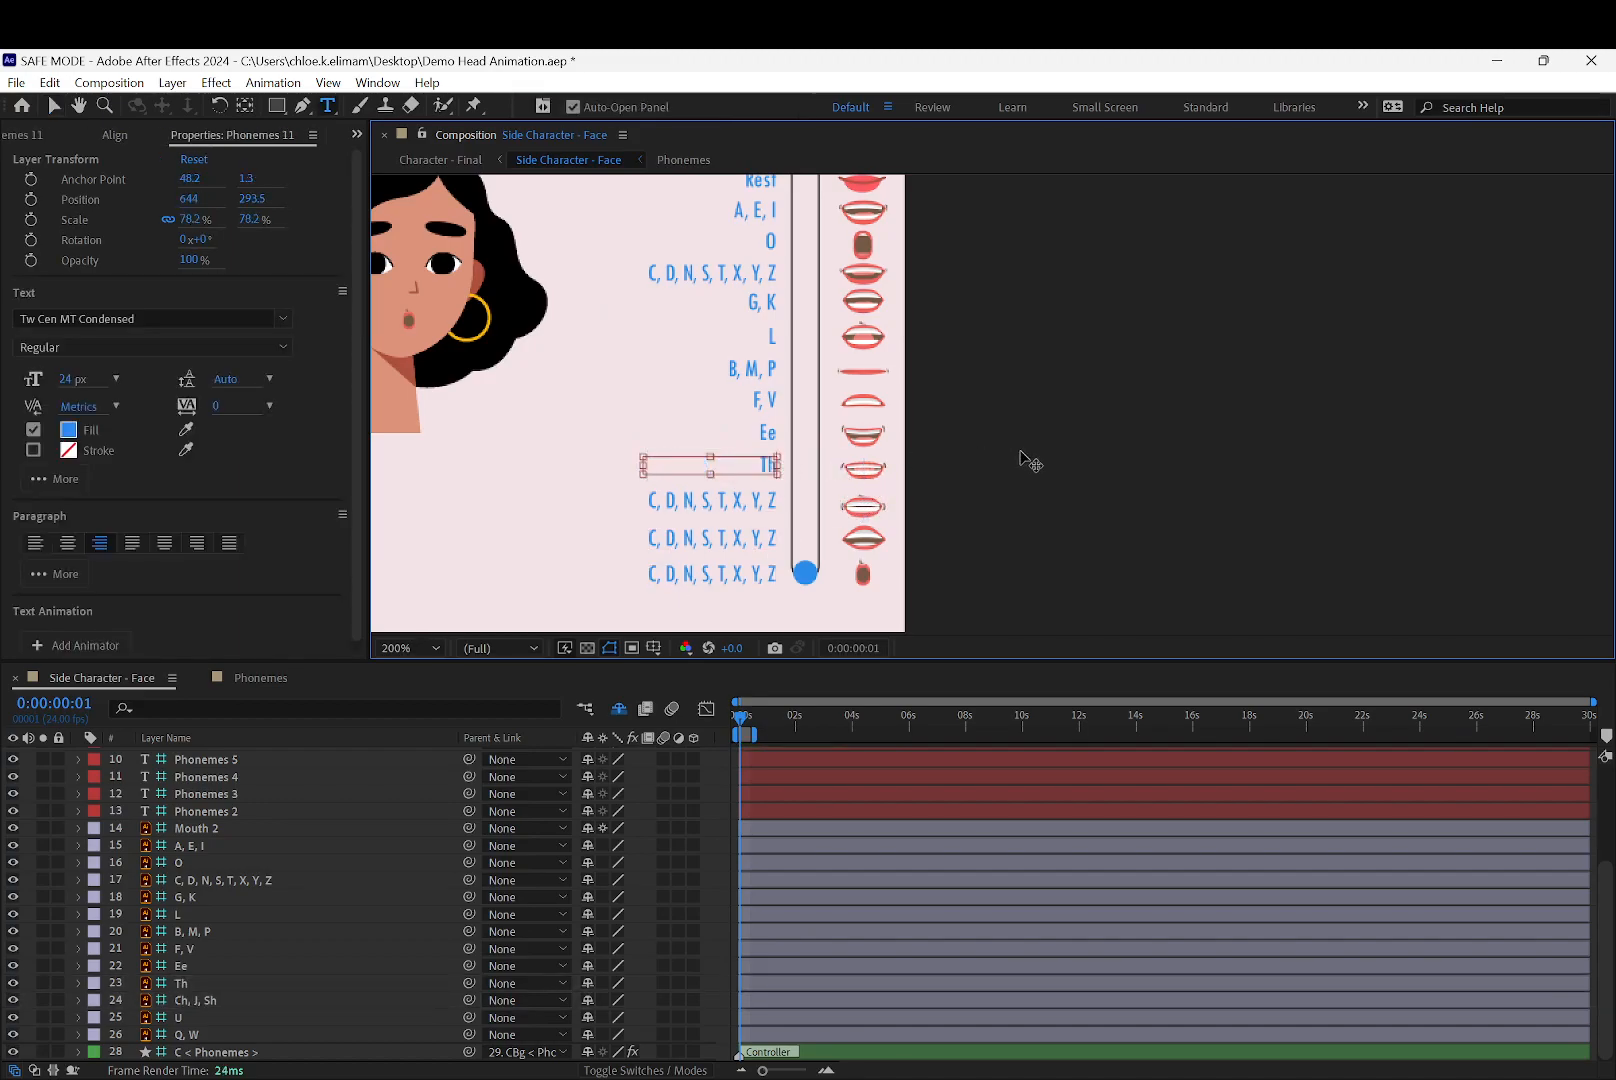
Copy the layer name "Ch, J, Sh" into the label beside the eleventh mouth
click(184, 1000)
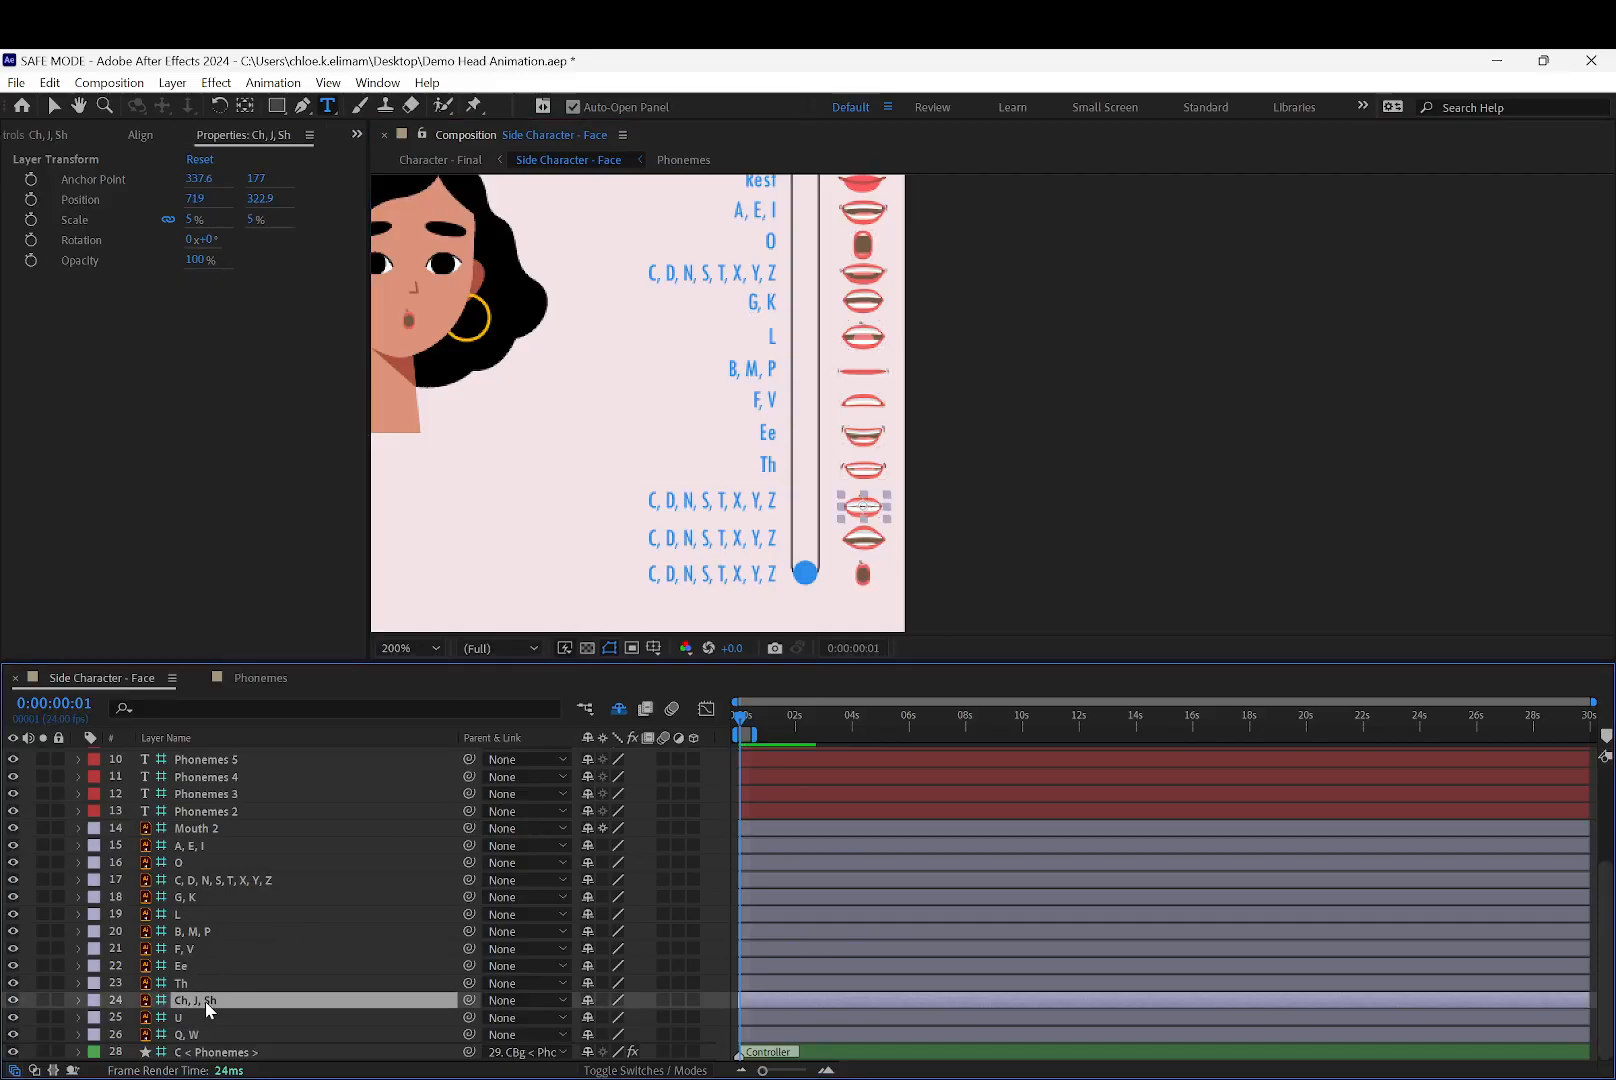
key(Return)
key(ctrl+c)
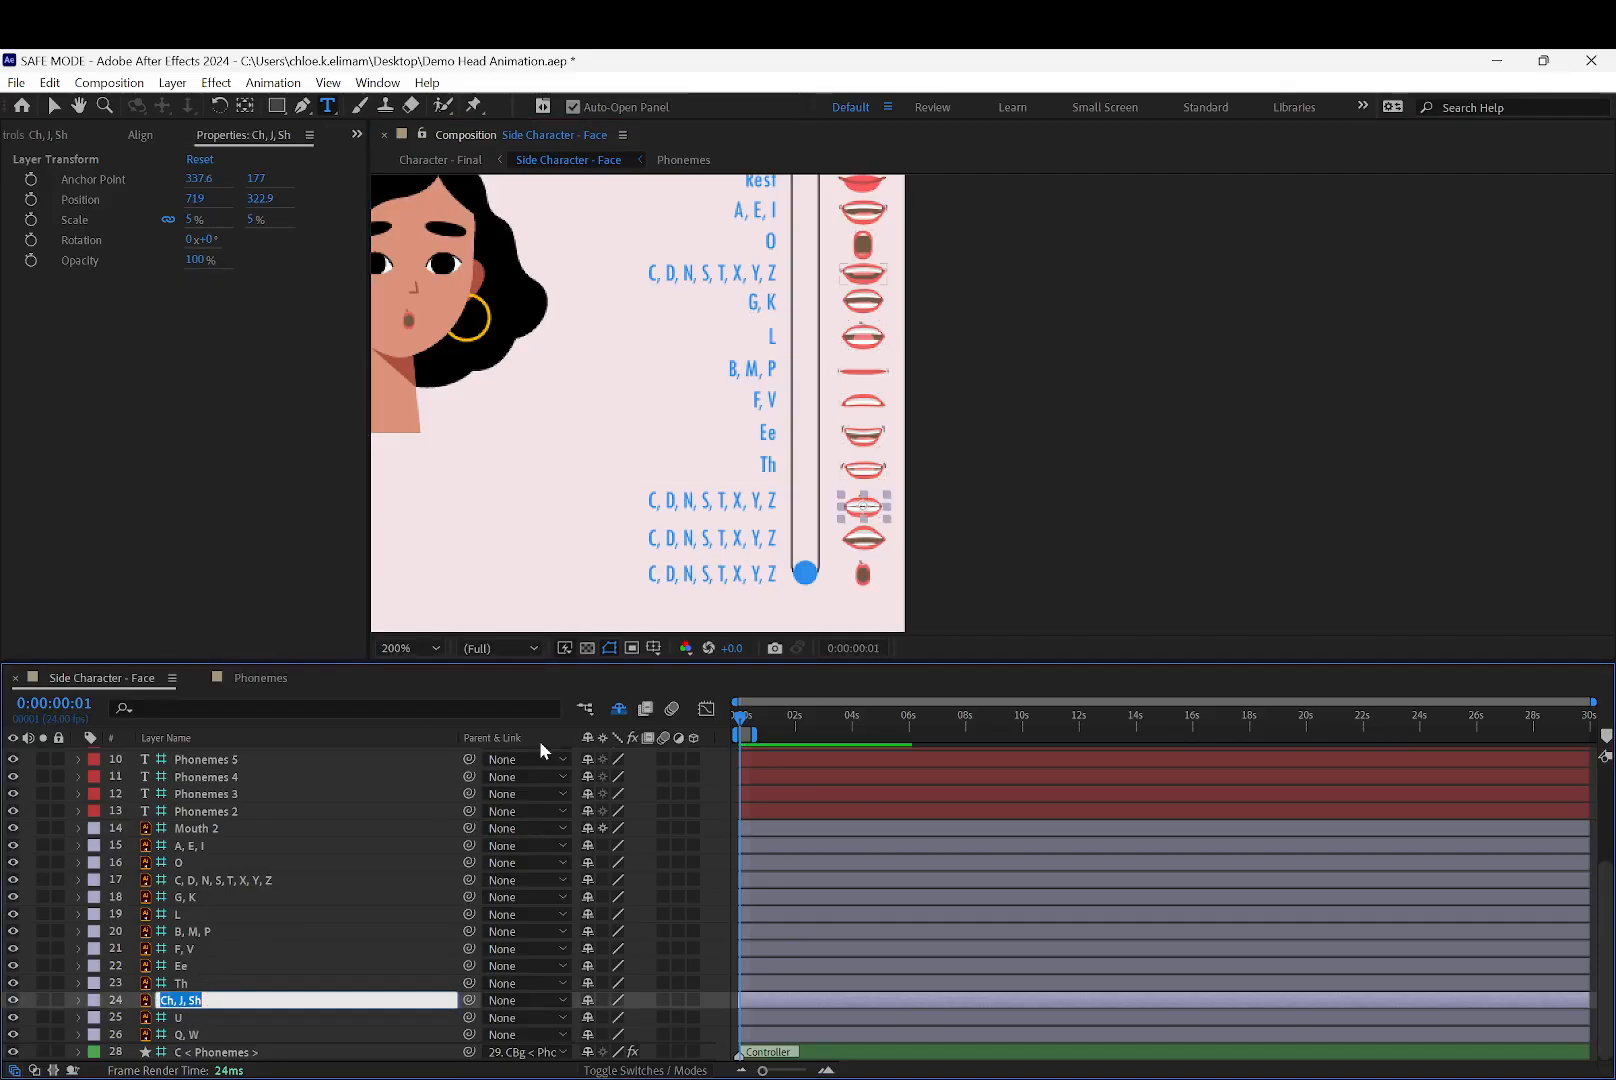
triple_click(723, 507)
key(ctrl+v)
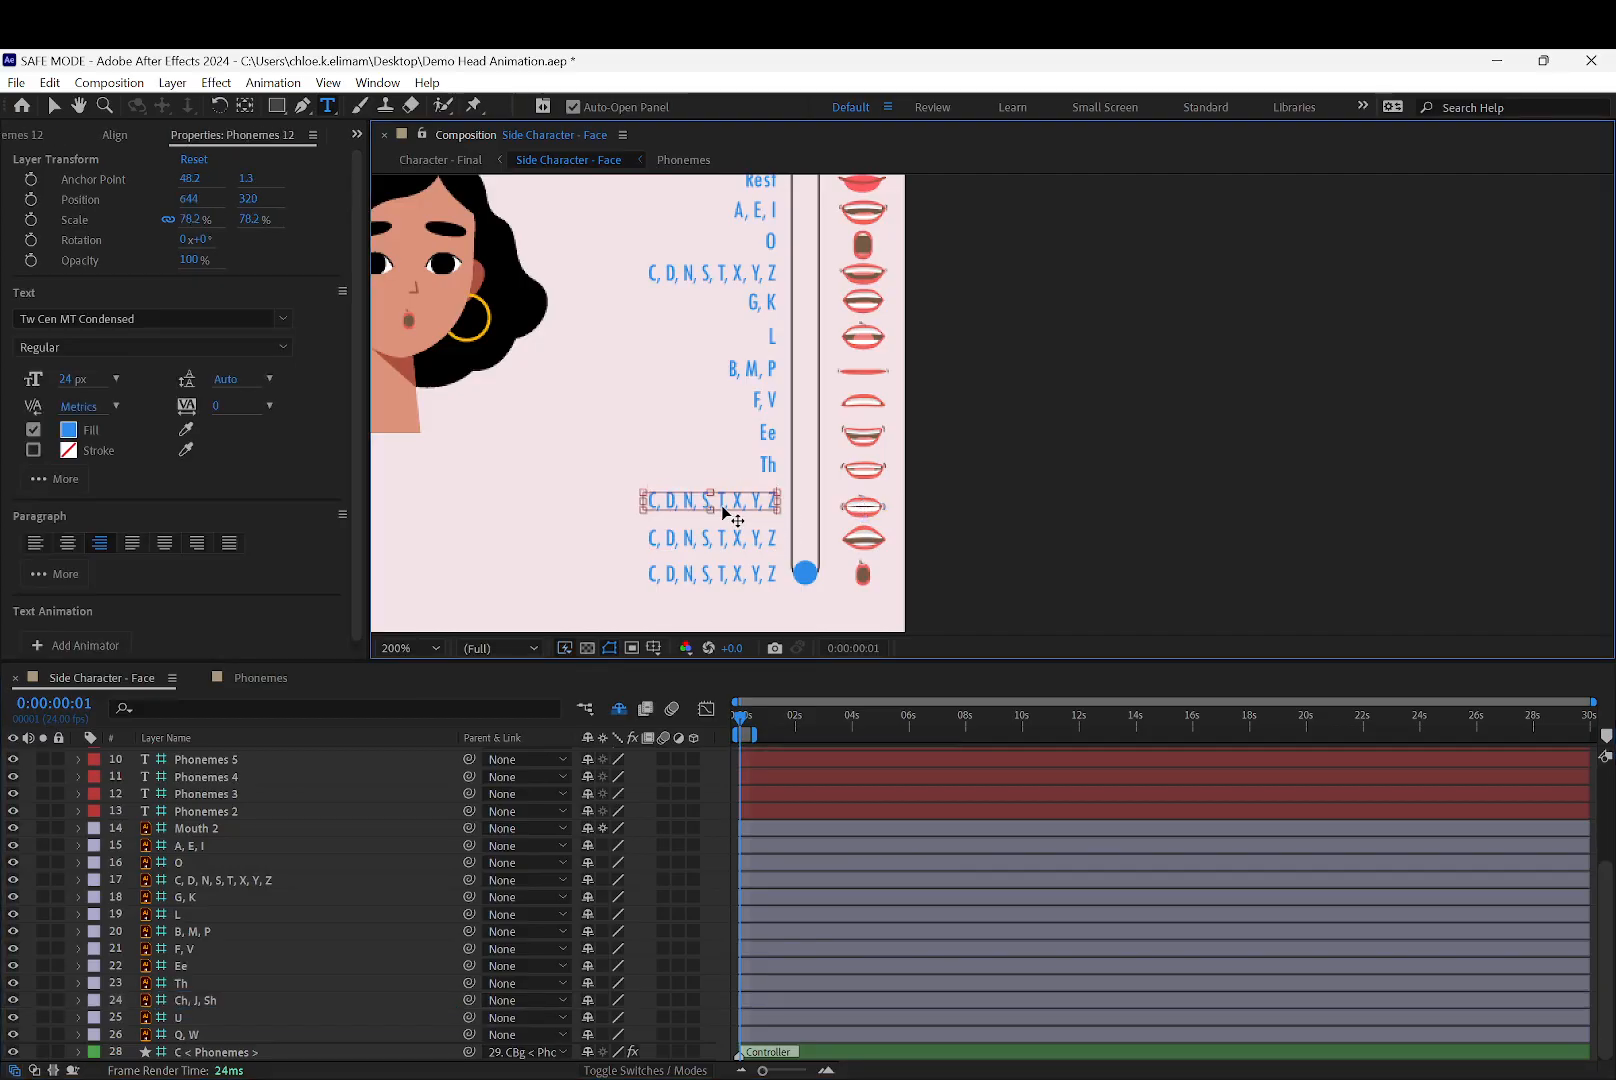
click(53, 105)
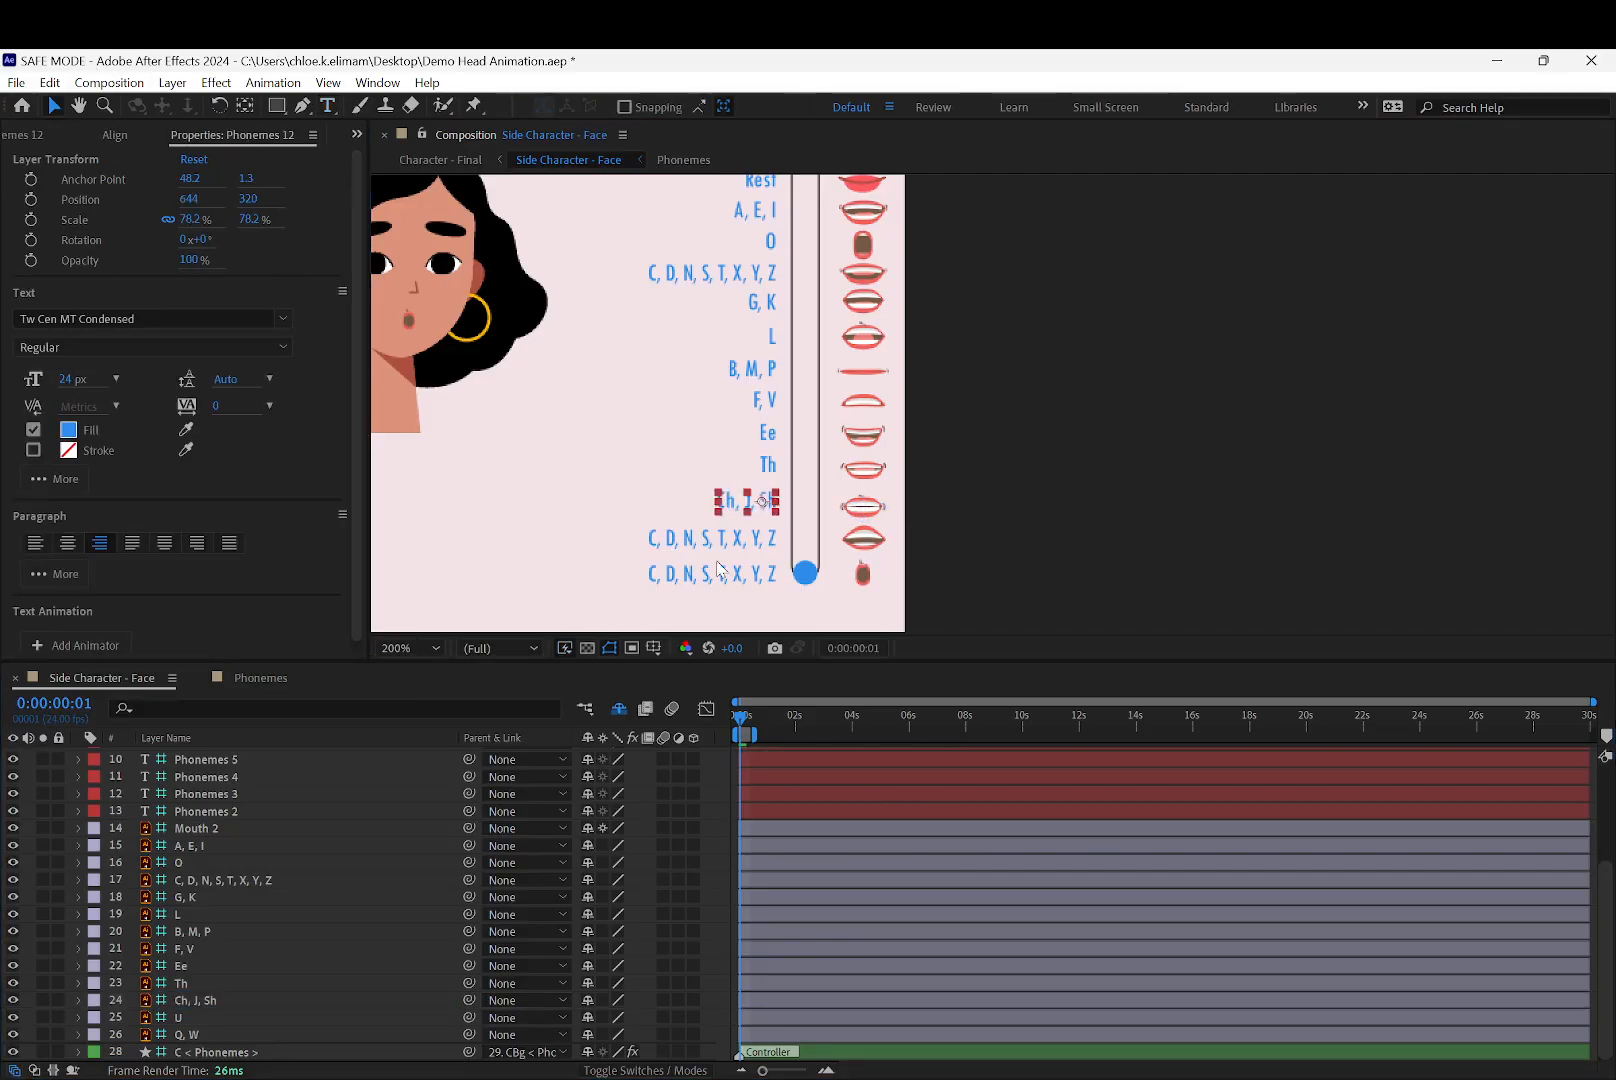
Change the label beside the twelfth mouth to match its layer name, "U"
click(864, 538)
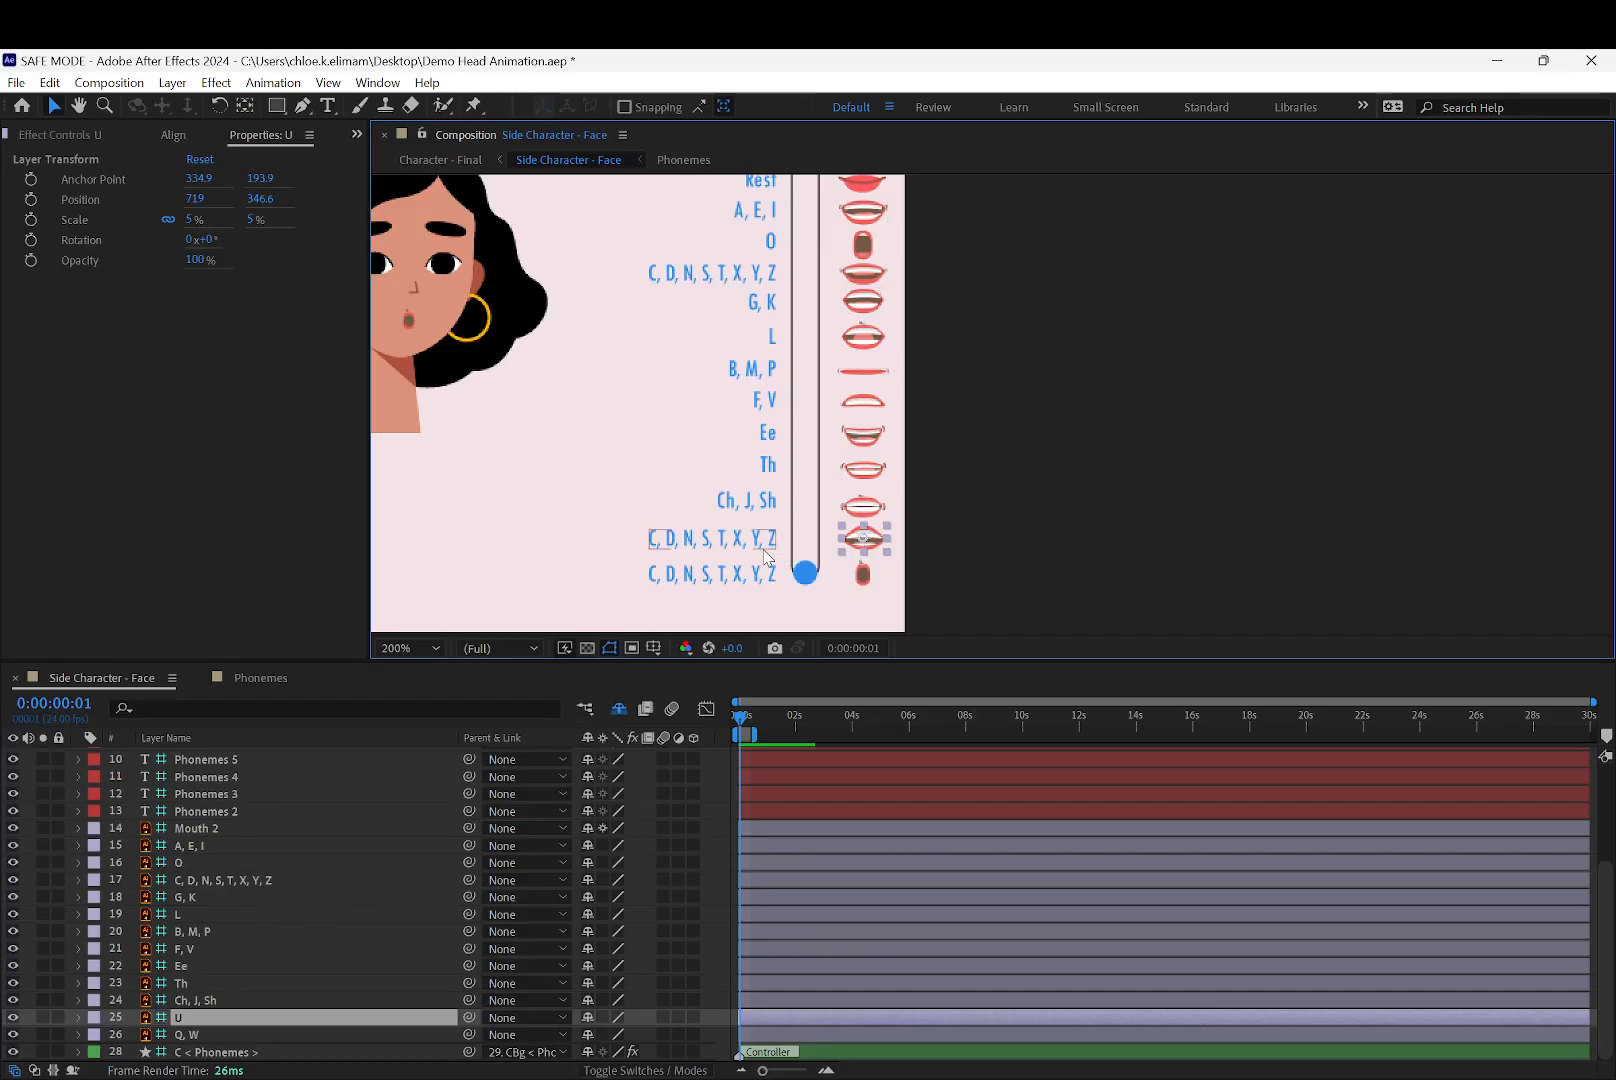
click(767, 556)
double_click(748, 548)
text(U)
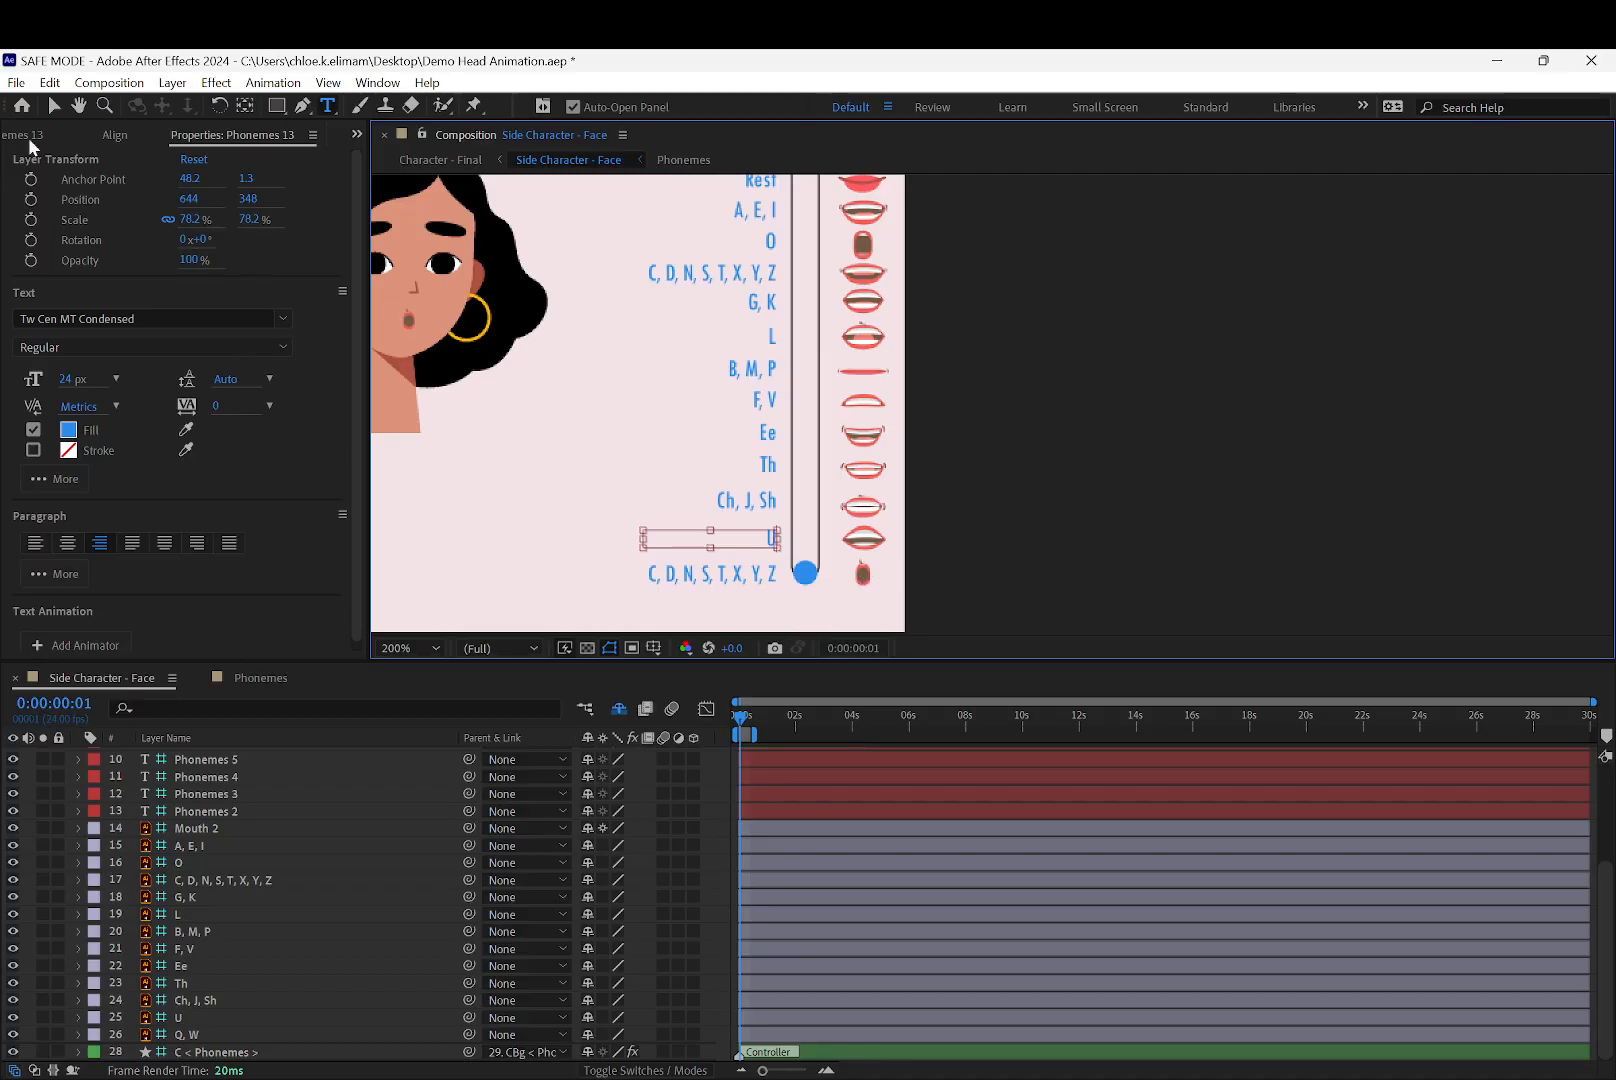
click(54, 105)
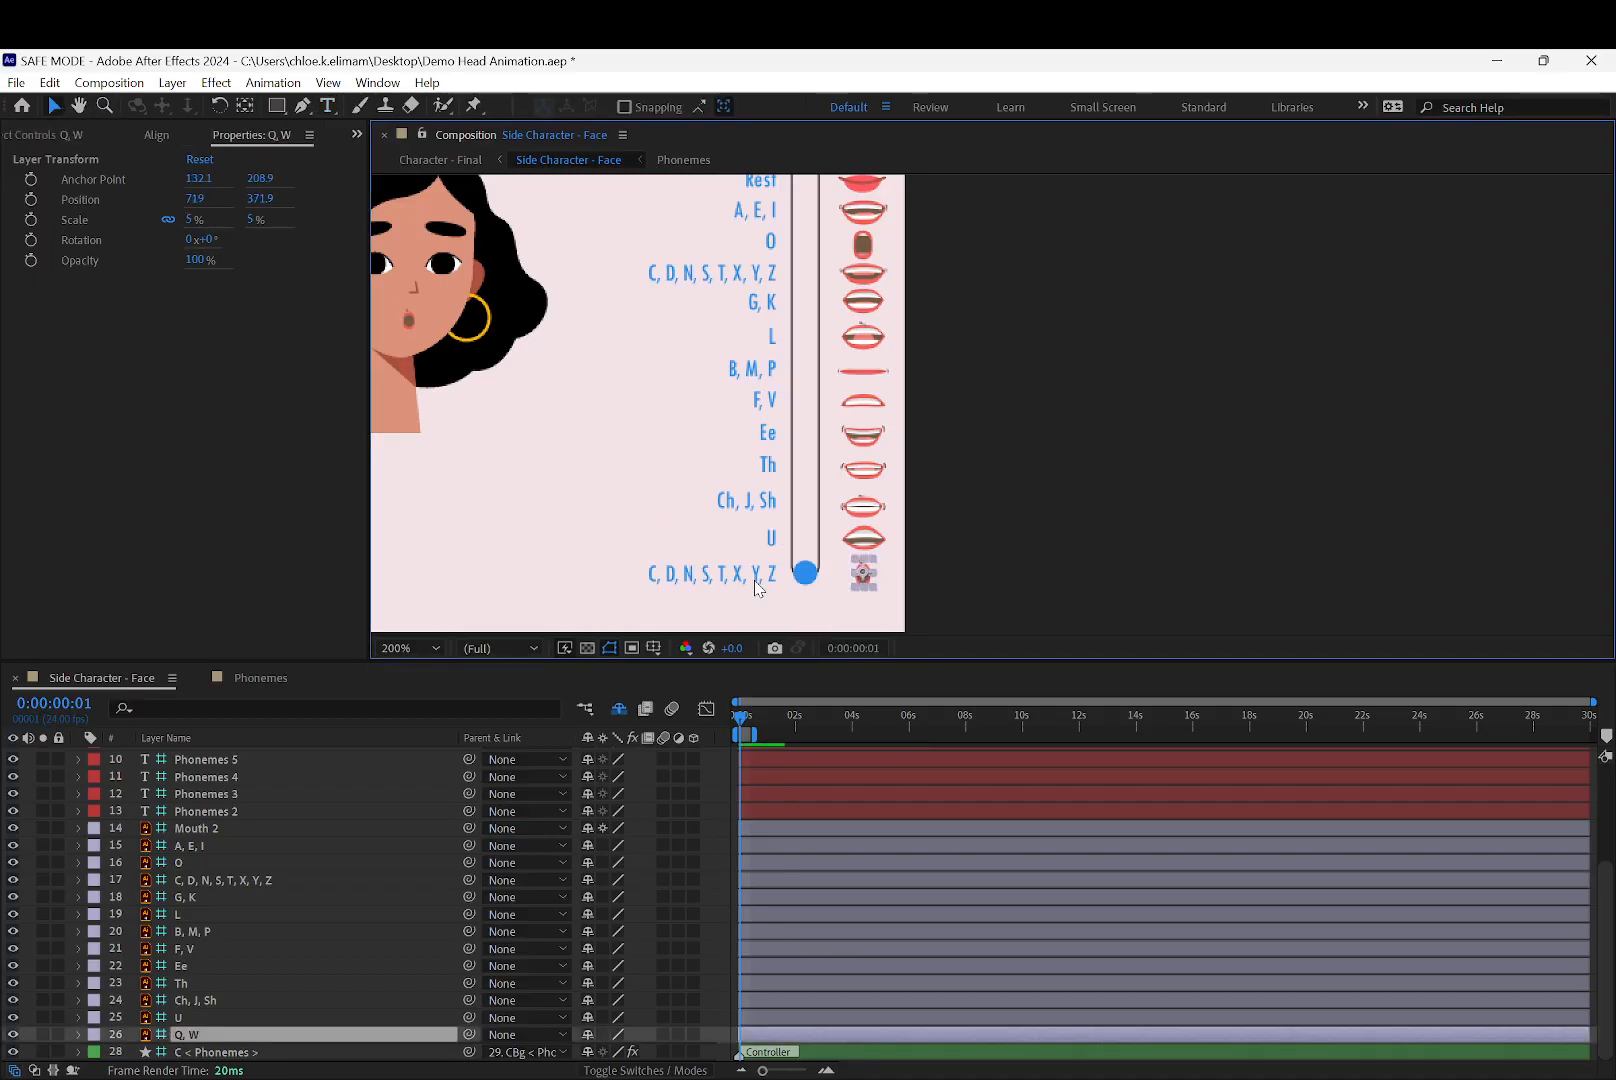
Change the last label, beside the mouth at the slider's lower end, to "Q, W" and deselect it
click(729, 575)
key(ctrl+t)
text(U)
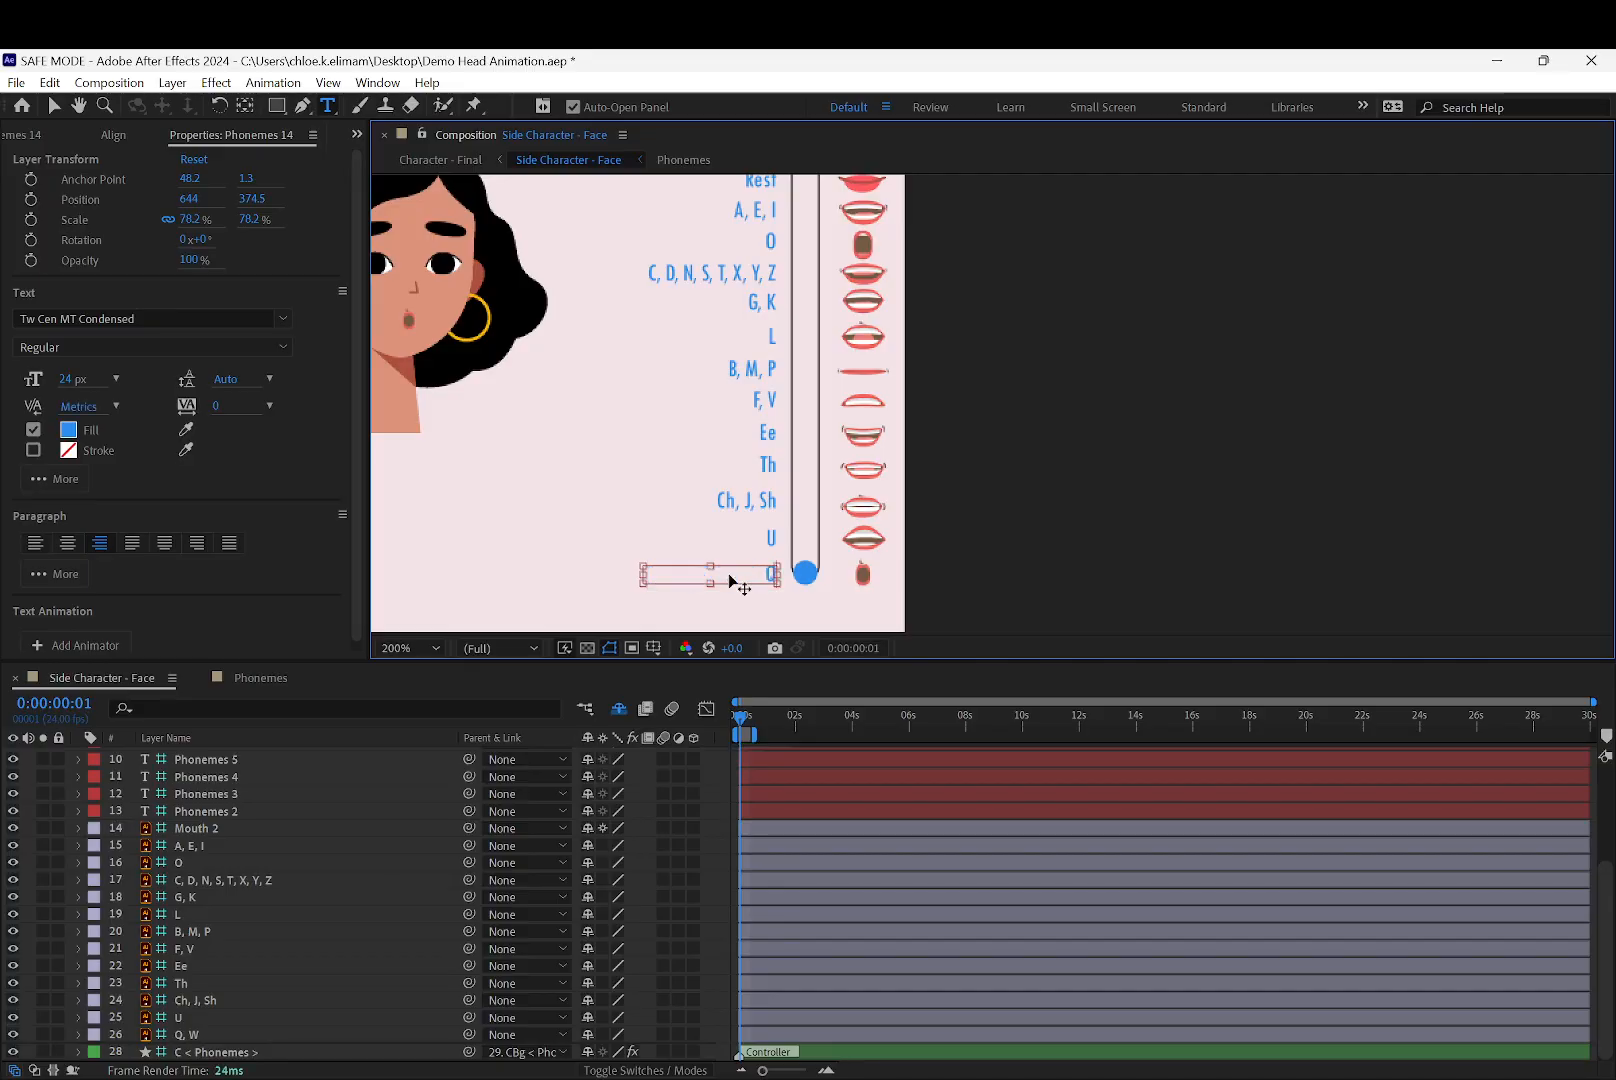
text(, W)
click(56, 104)
click(955, 282)
Move the Phonemes slider handle from the lower end up to the slider's upper end to test the mouth shapes
scroll(961, 289, up, 1)
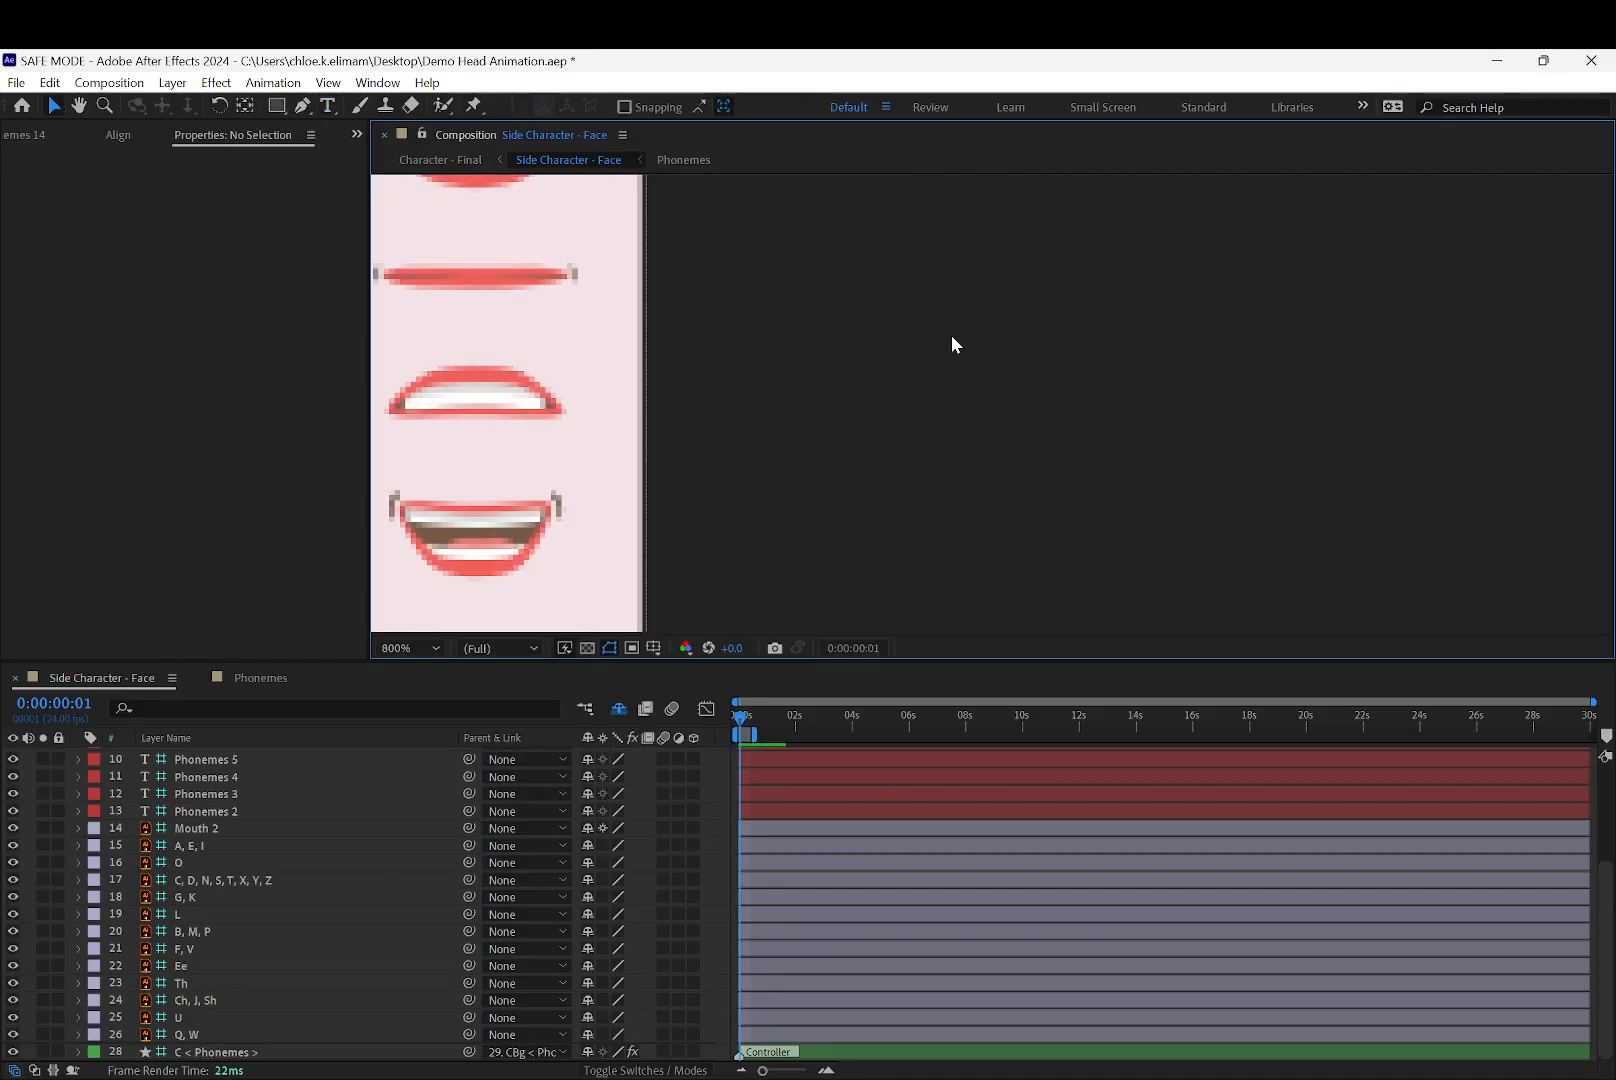
scroll(880, 346, down, 3)
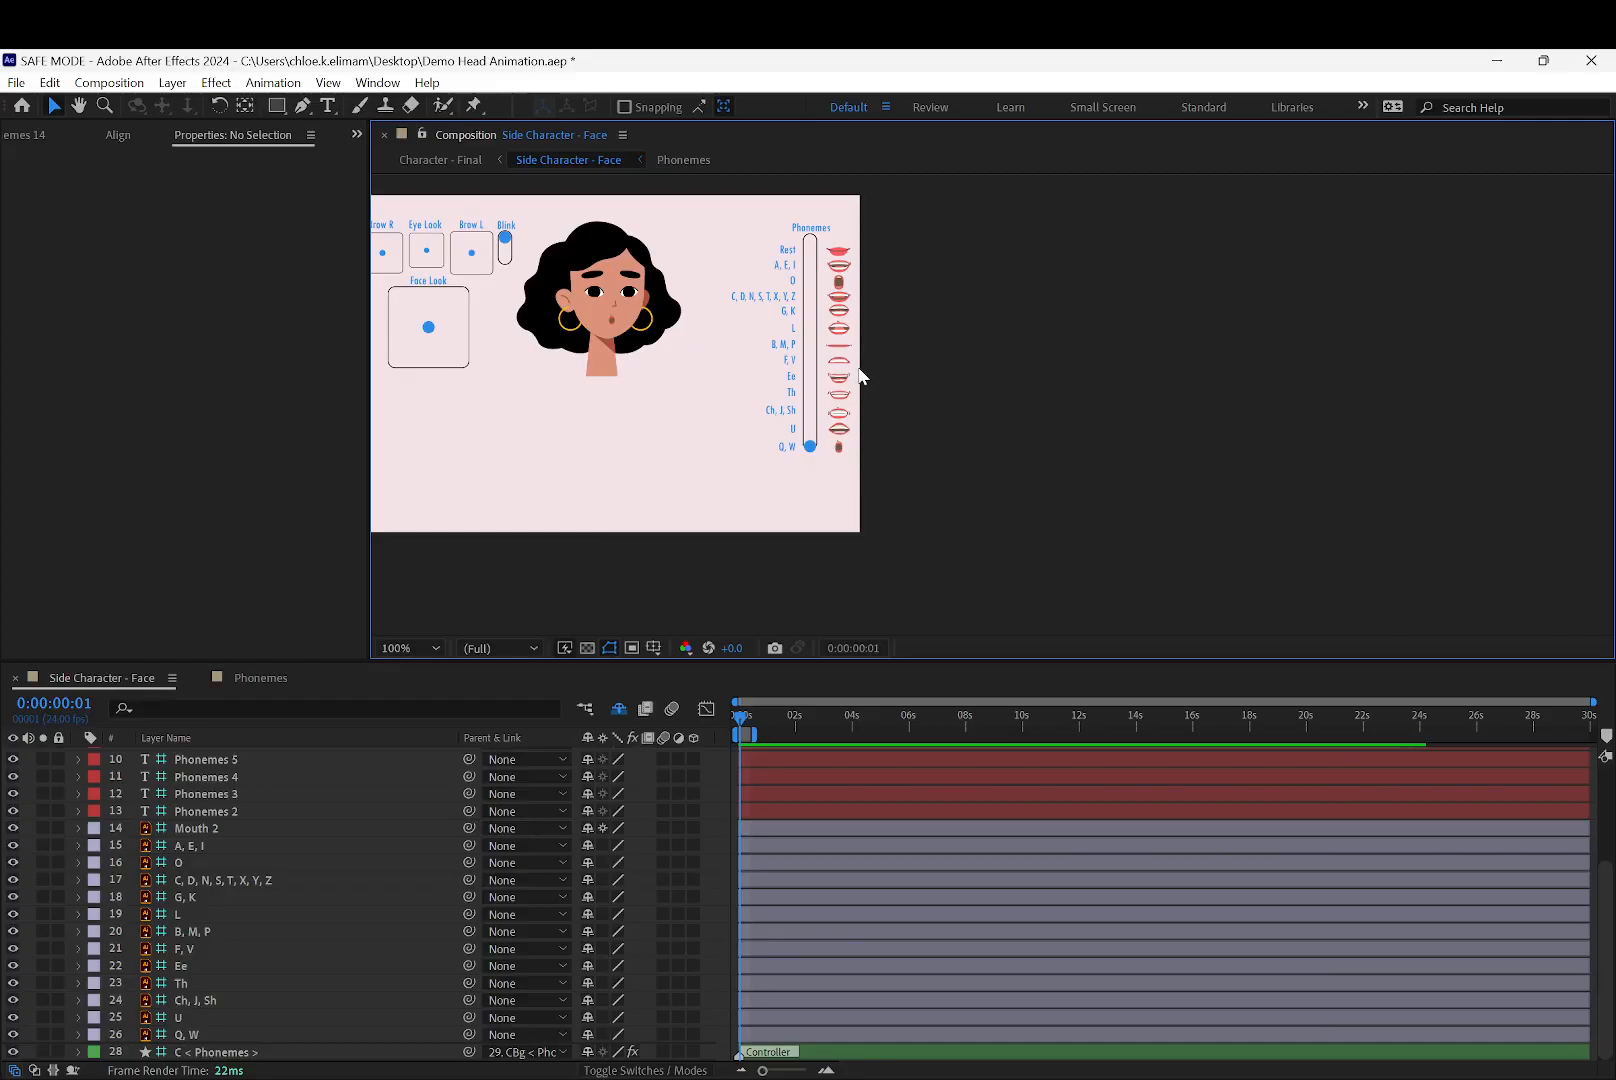
drag(810, 446, 811, 237)
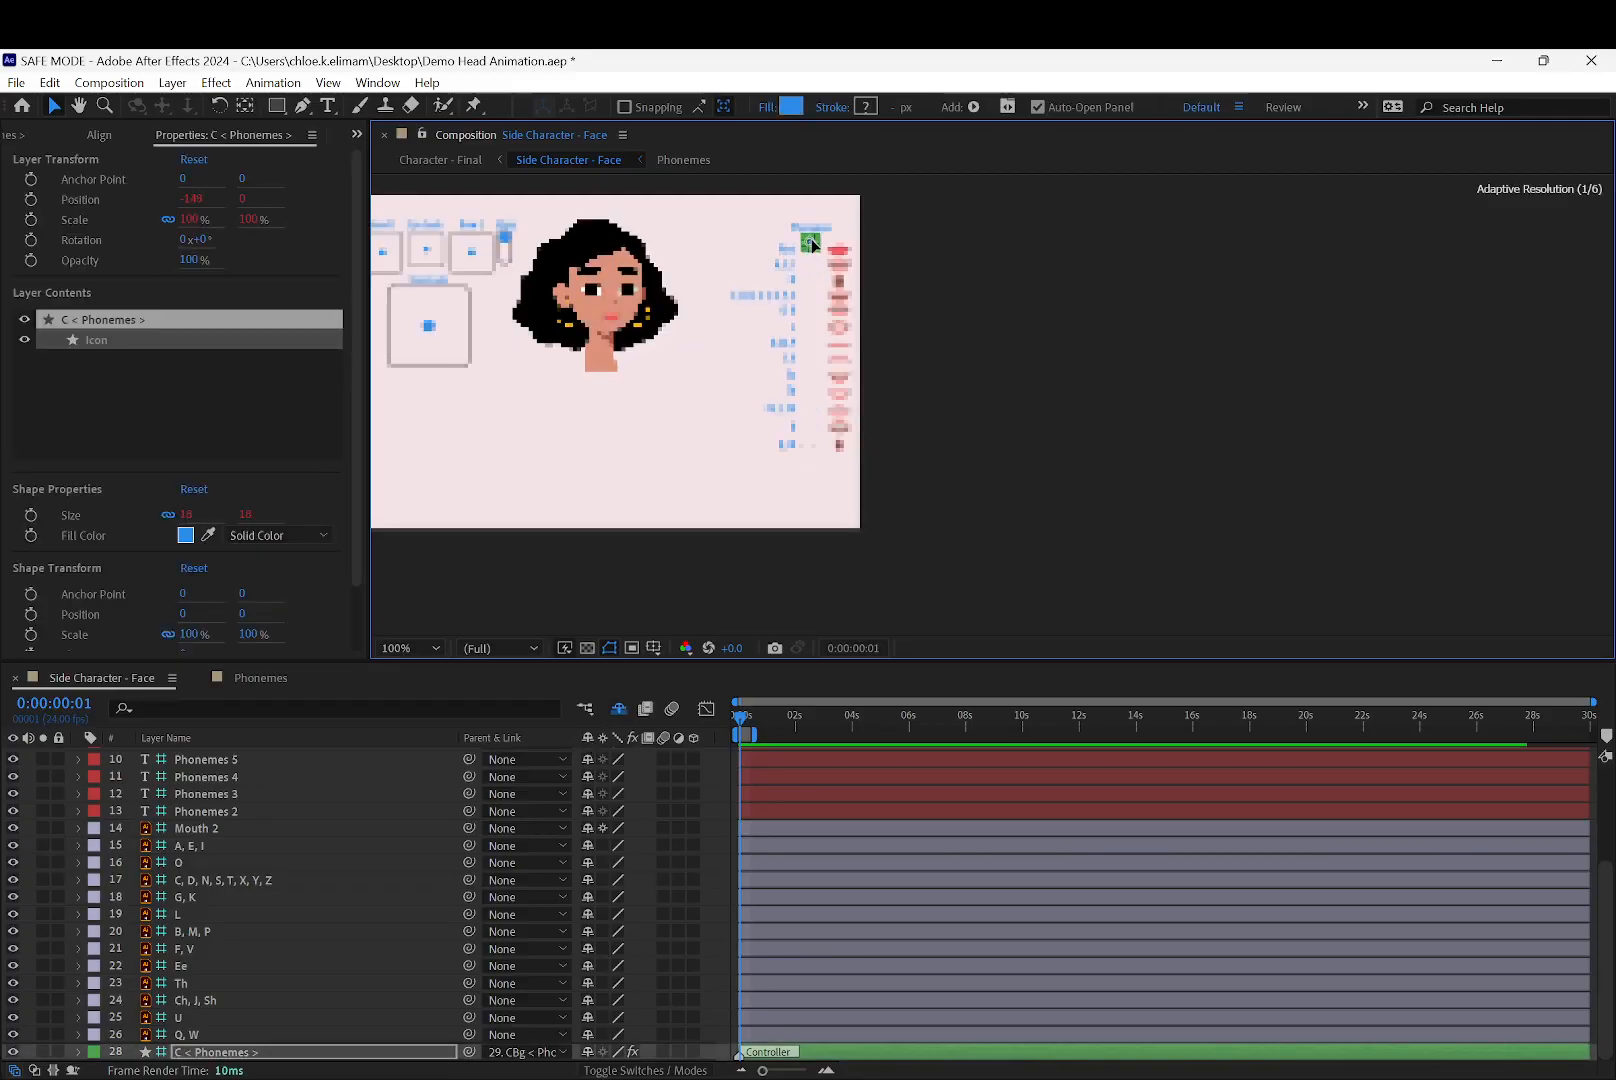
Mark the label text layers Phonemes 2 through Phonemes 14 as shy to hide them from the timeline
click(947, 271)
click(230, 759)
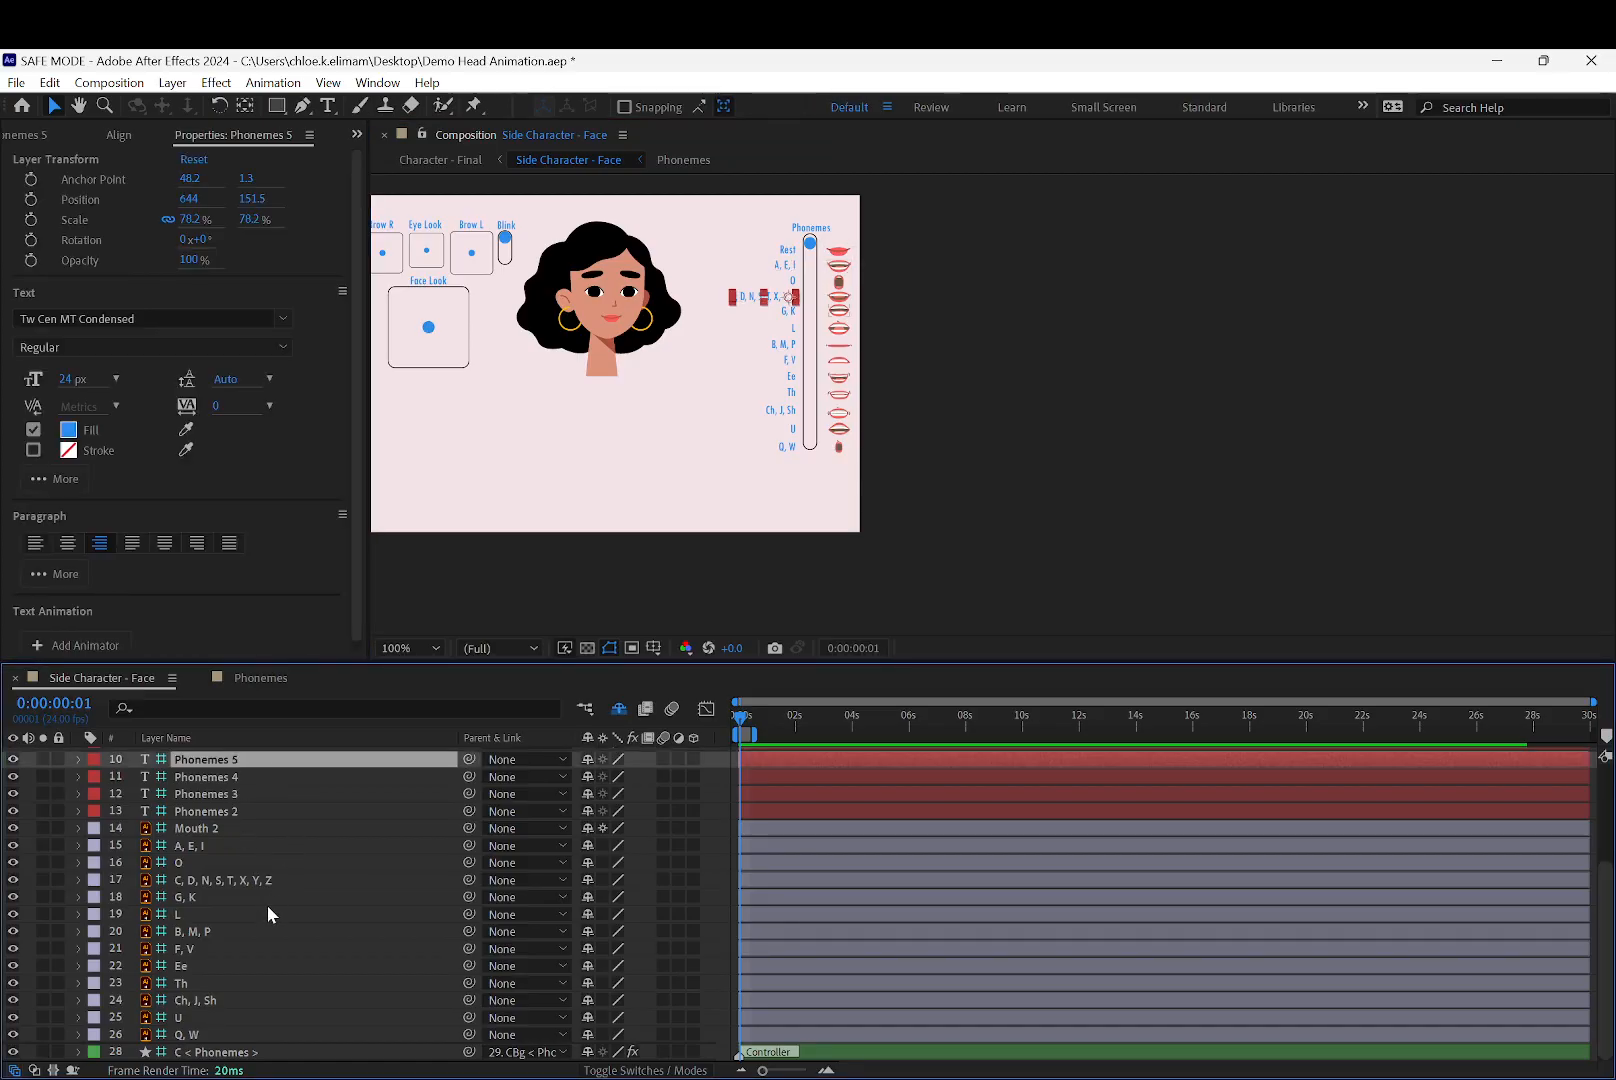
shift+click(220, 1046)
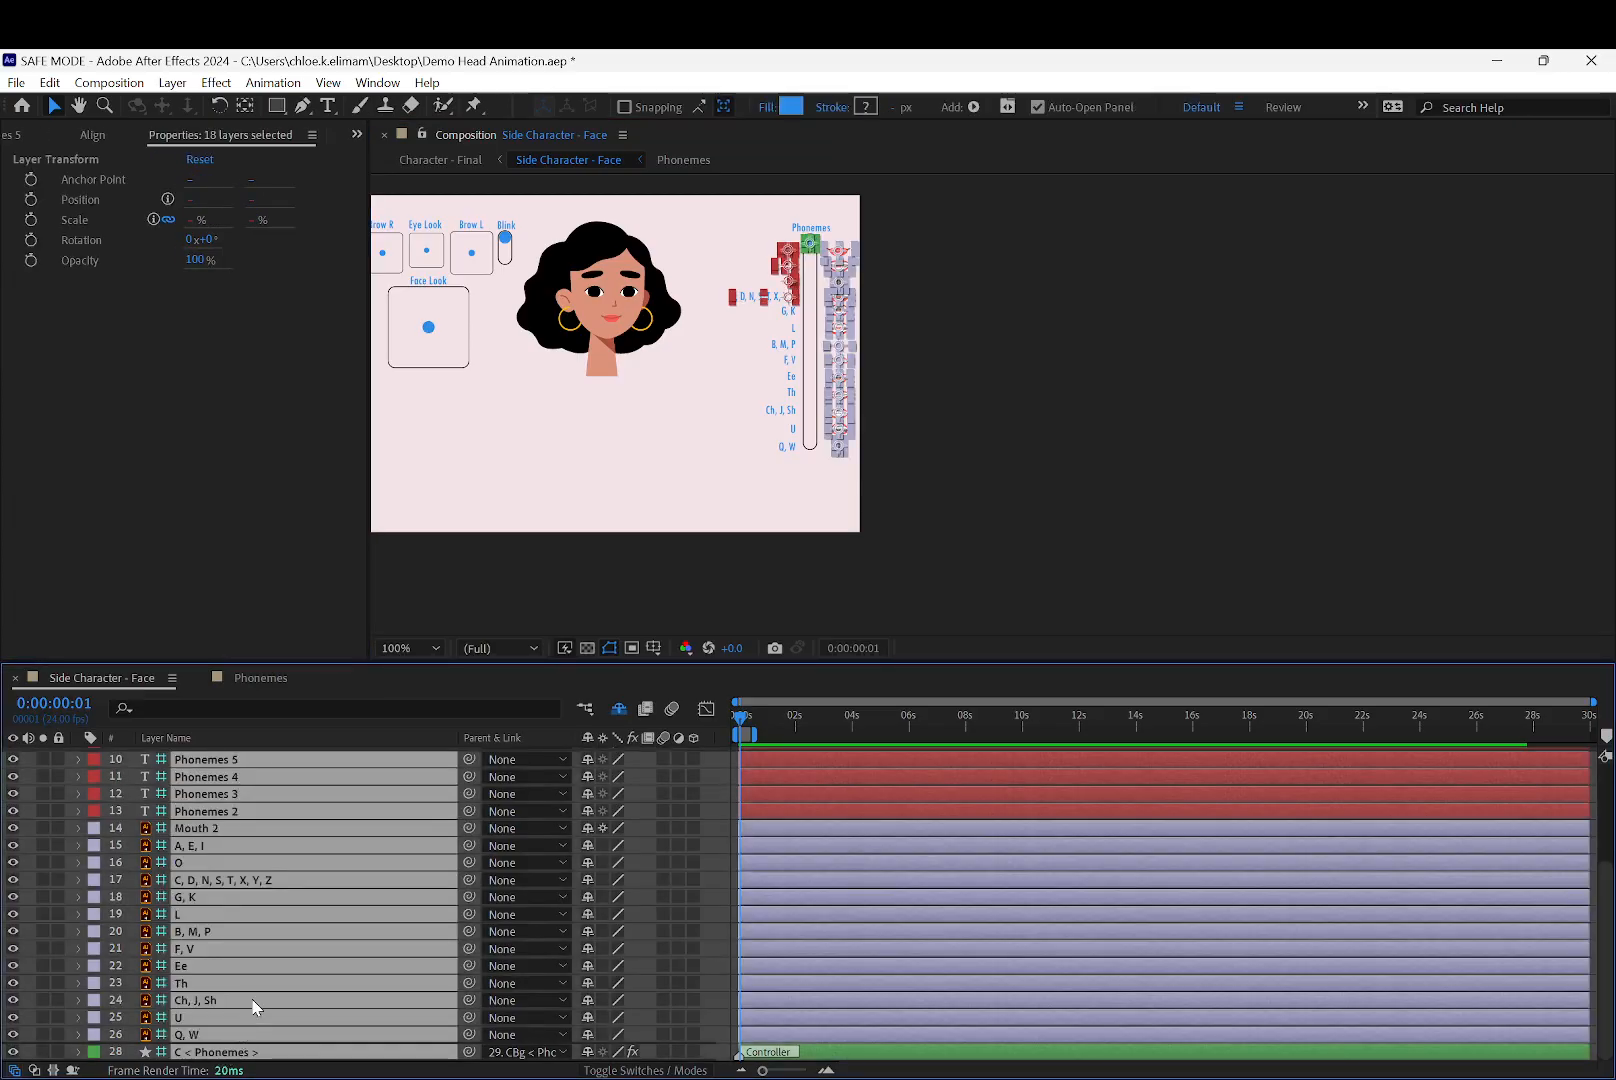
scroll(295, 944, up, 3)
click(237, 792)
click(210, 964)
shift+click(234, 755)
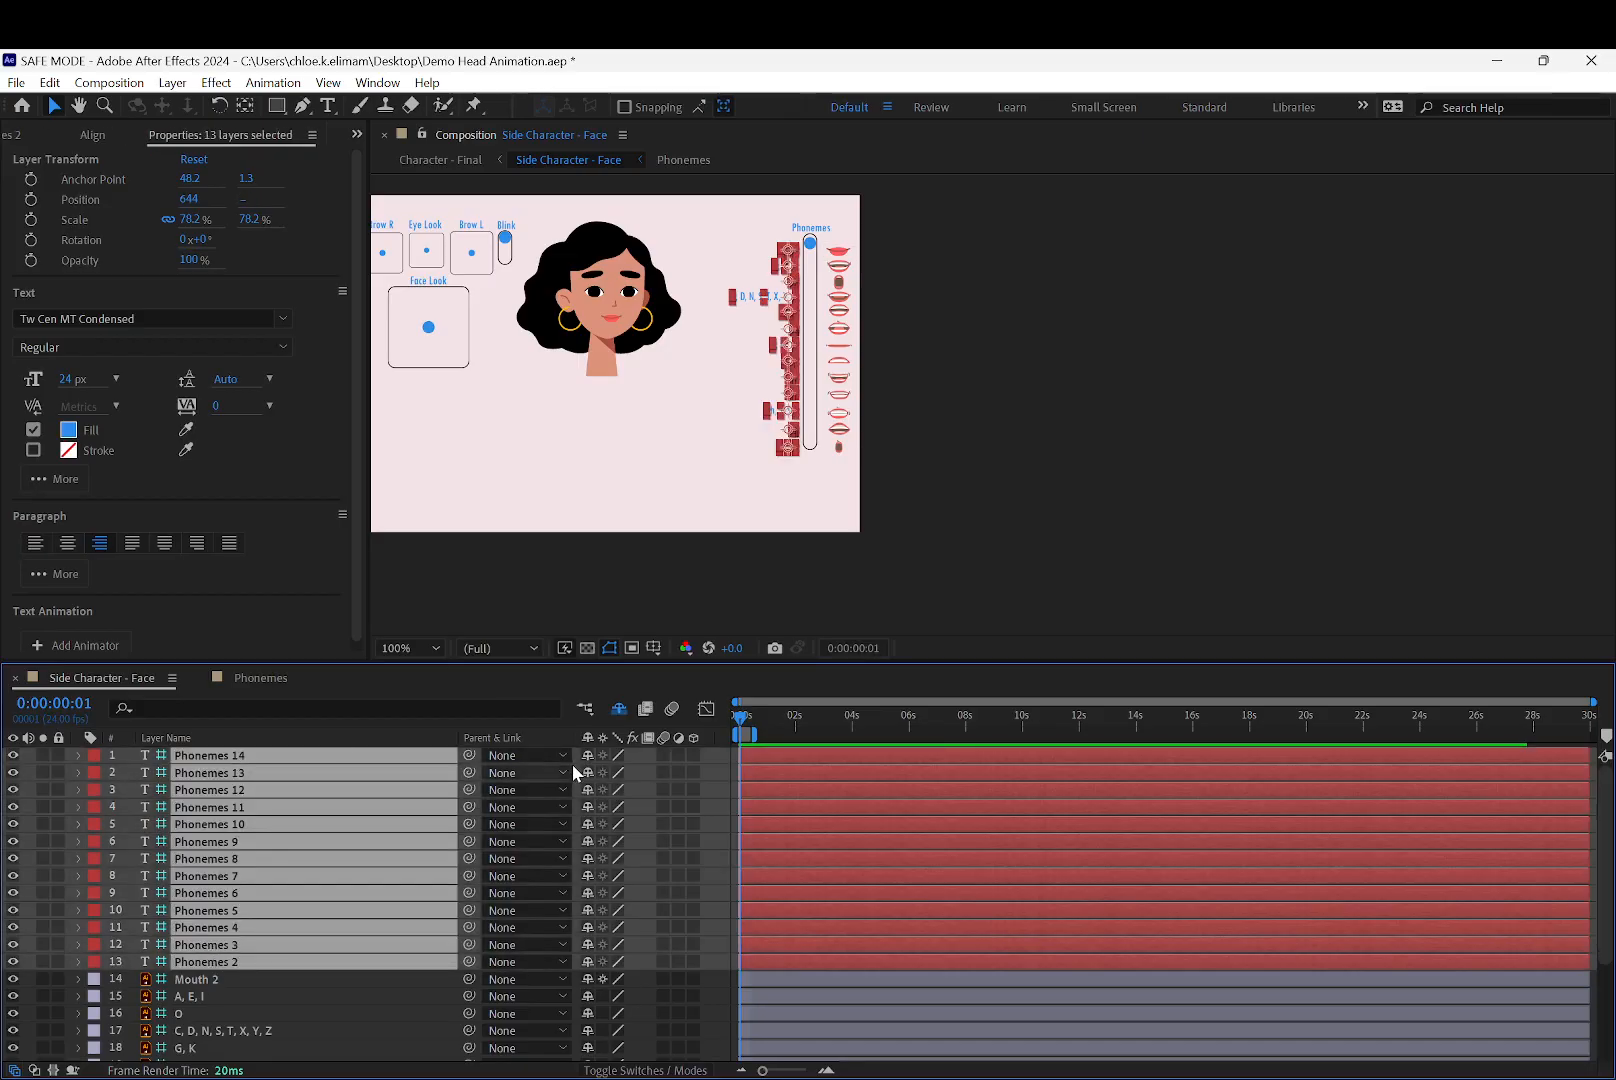
click(587, 756)
Mark the guide mouth layers, from Mouth 2 through Q, W, as shy as well
click(203, 958)
click(218, 740)
shift+click(218, 751)
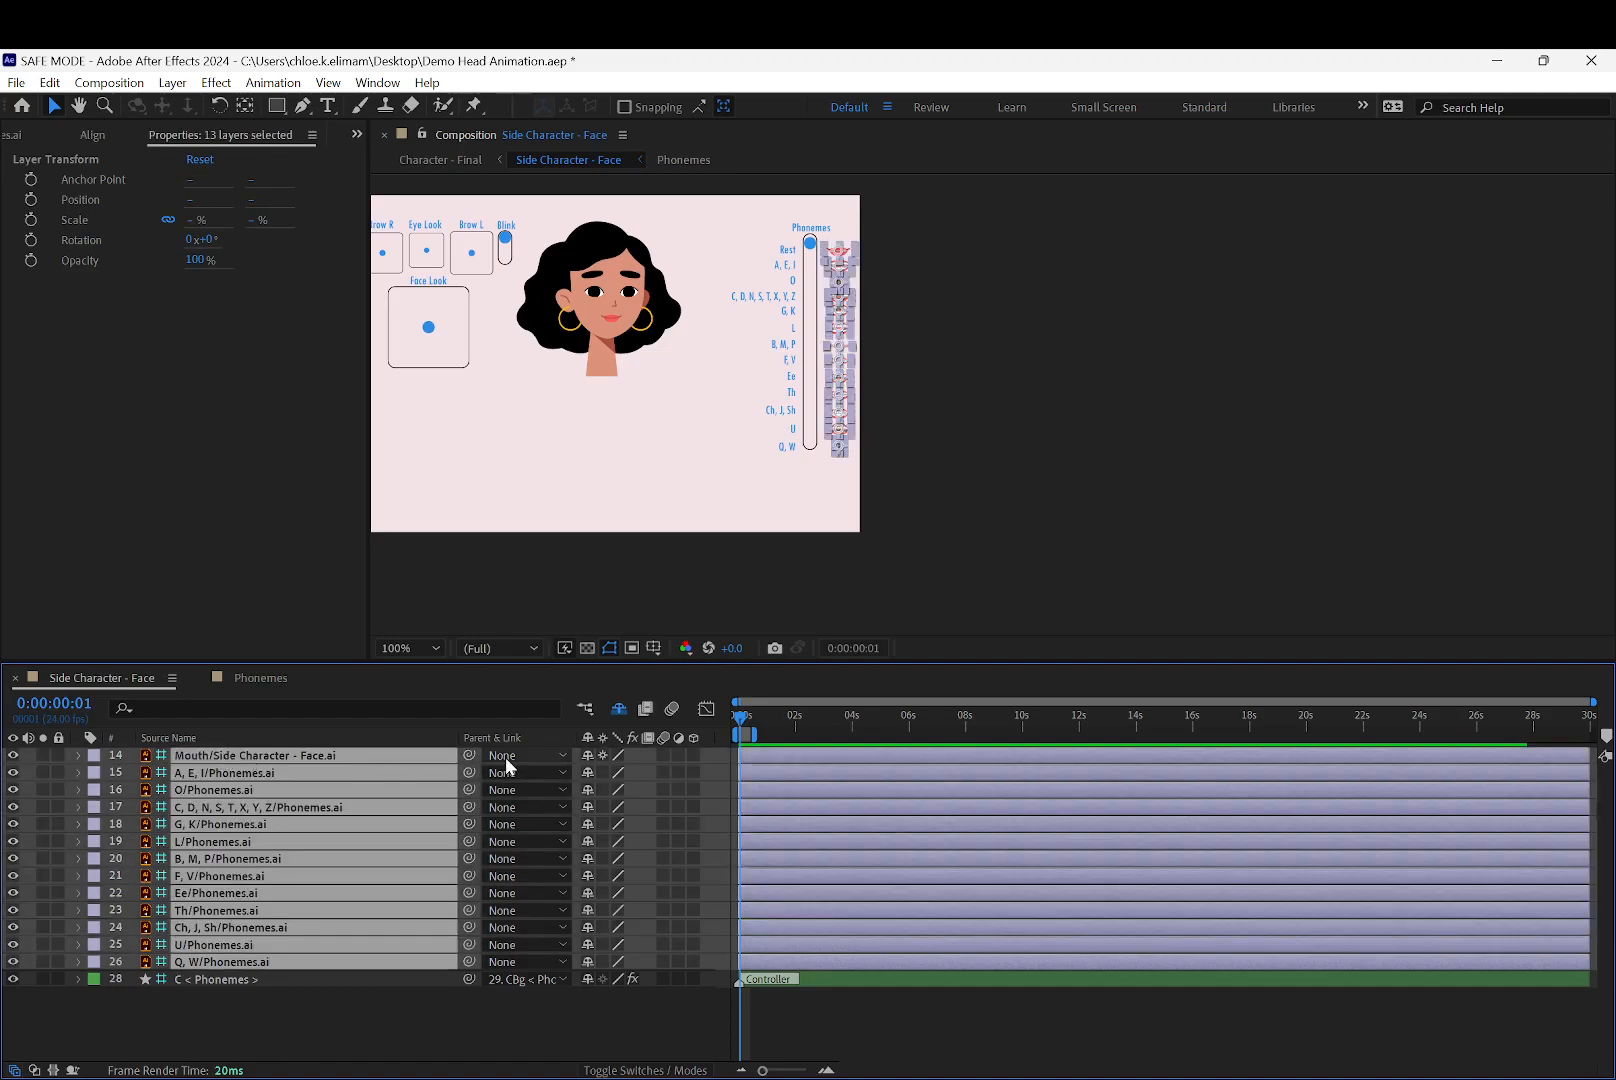
click(587, 756)
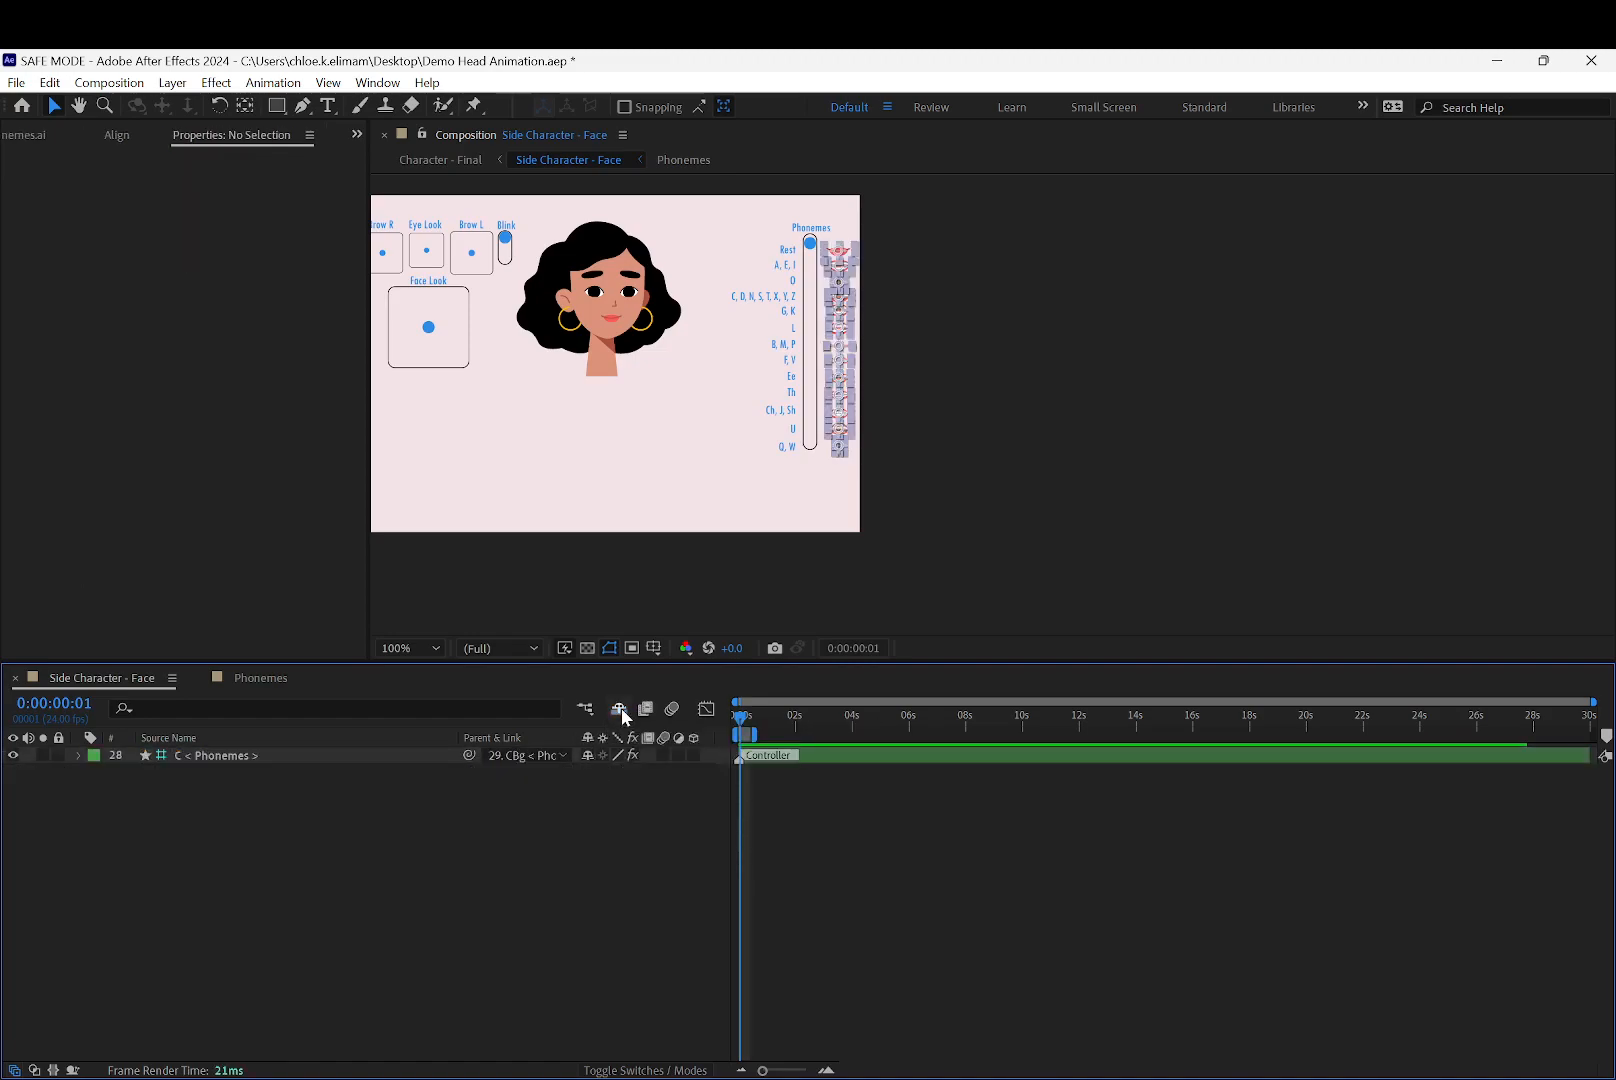
Show the shy layers again and move all phoneme label and guide mouth layers directly above the BACKGROUND layer
click(620, 709)
click(300, 758)
scroll(223, 953, down, 6)
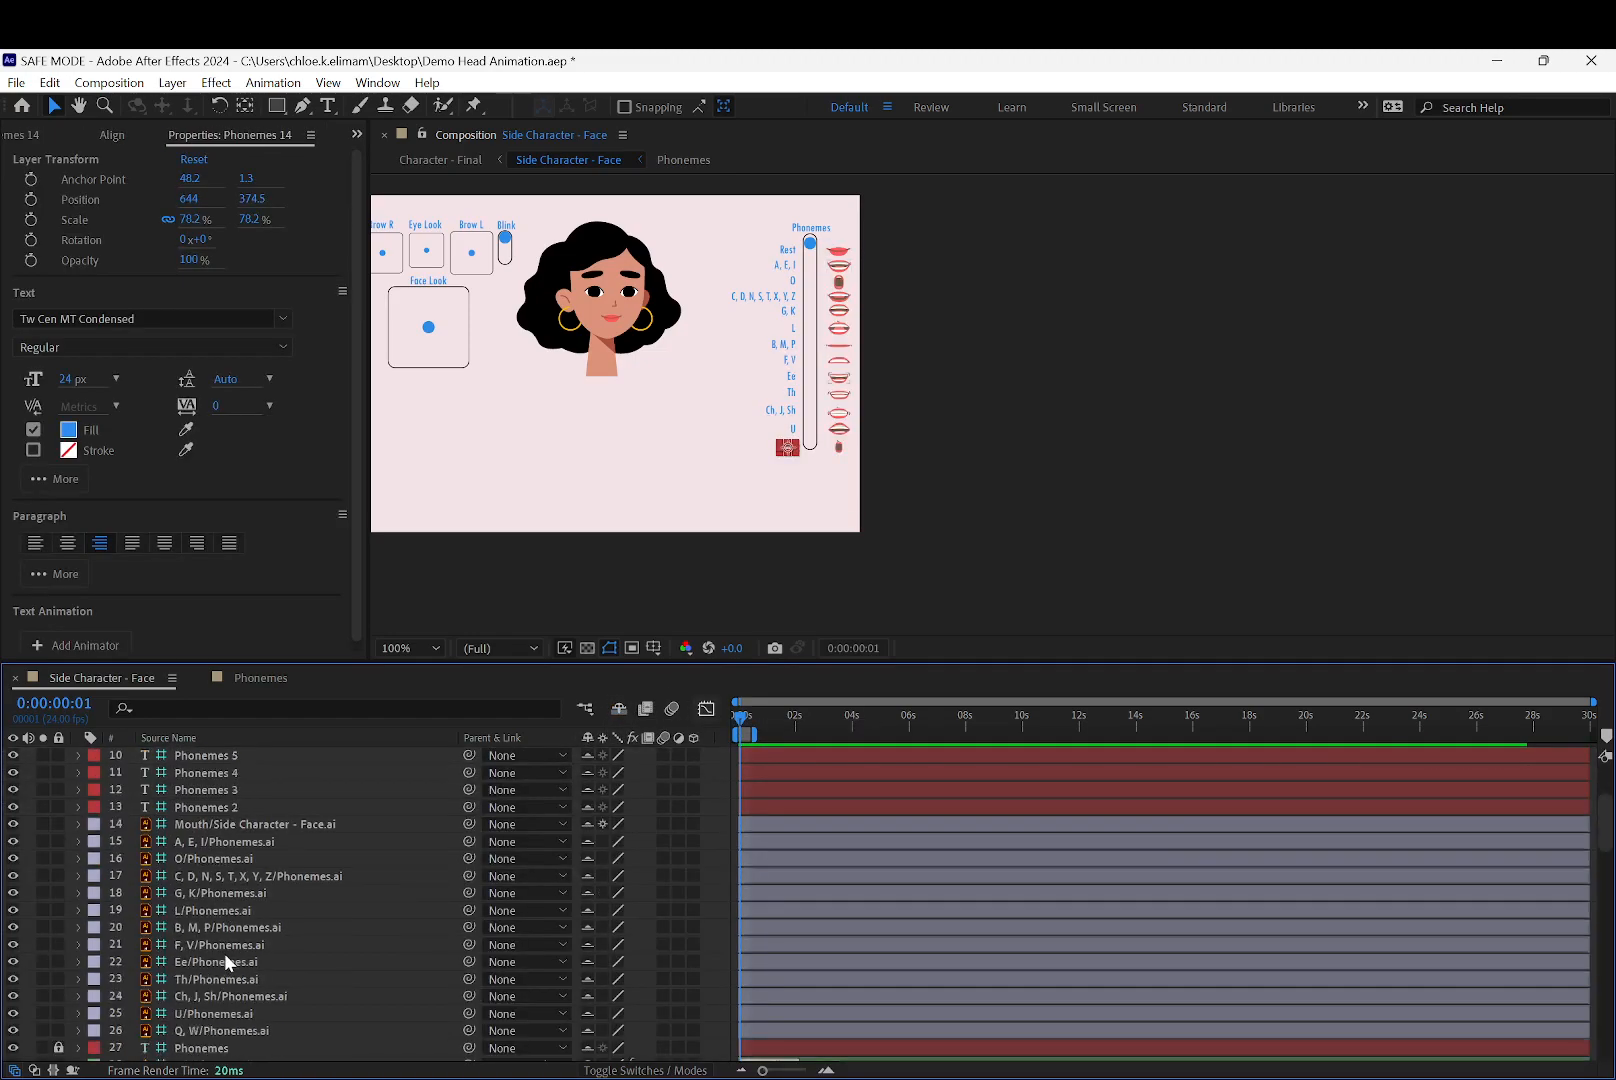
shift+click(229, 872)
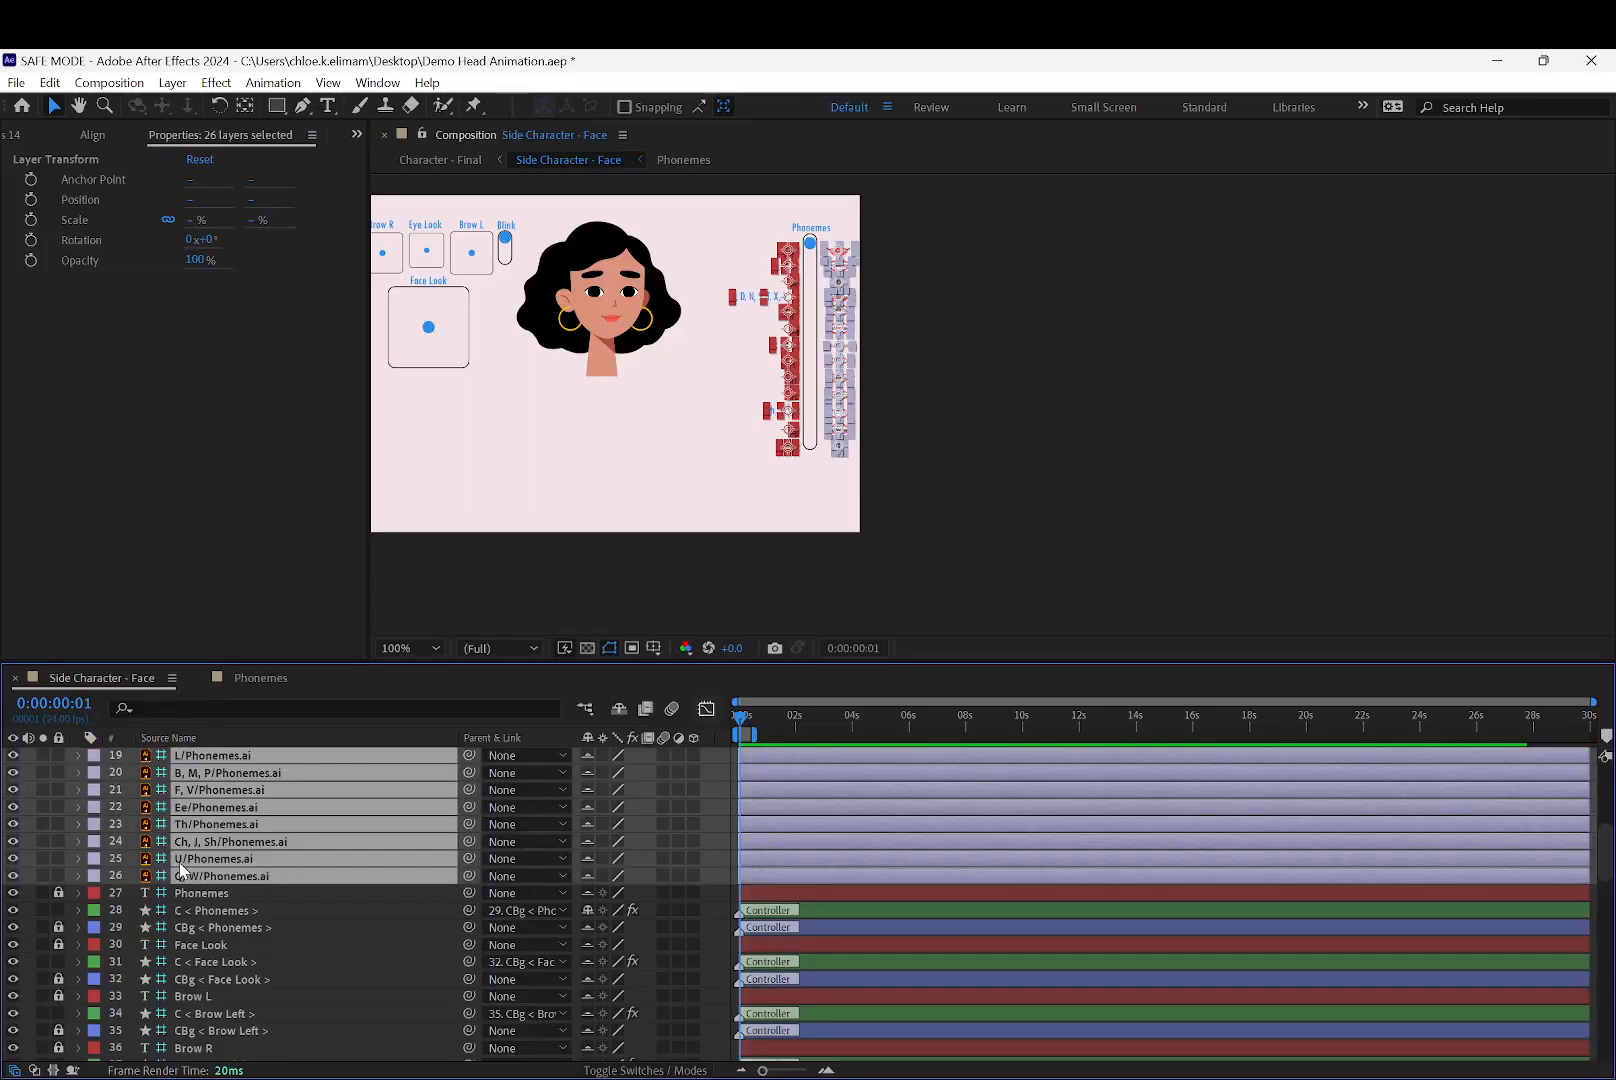
mouse_move(288, 840)
mouse_down()
mouse_move(255, 1068)
mouse_move(266, 821)
mouse_up()
click(279, 836)
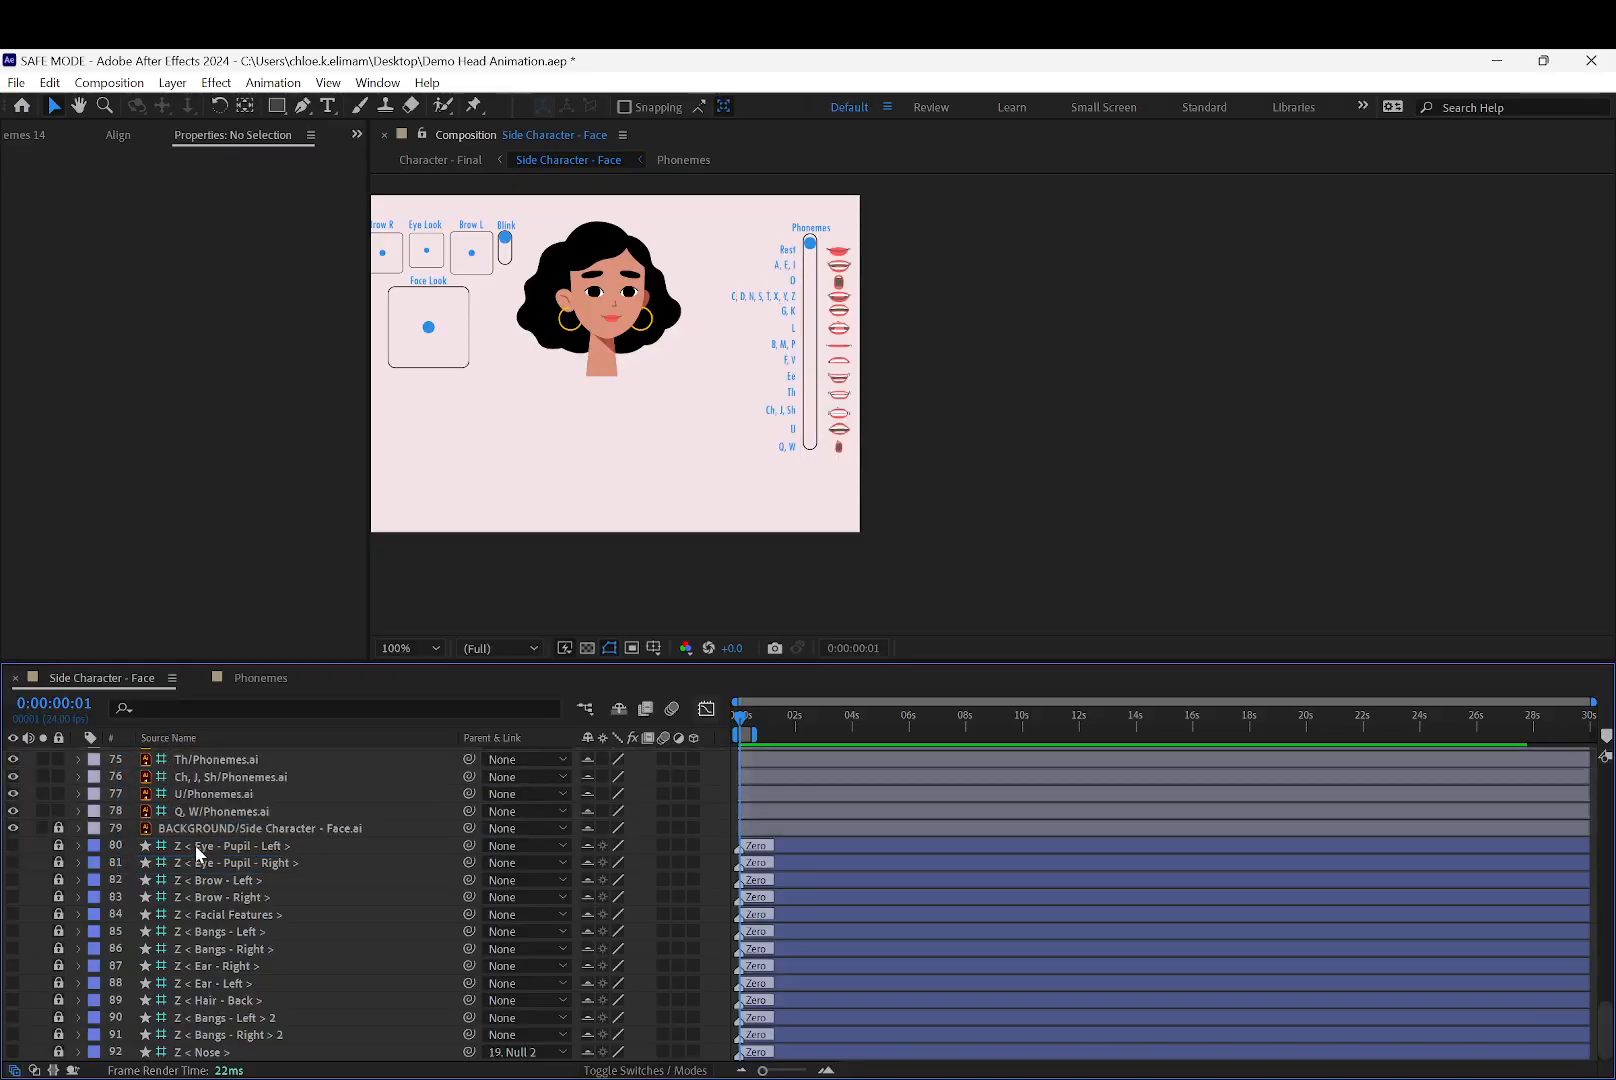
Lock all the moved layers, from Phonemes 14 through Q, W/Phonemes.ai
scroll(200, 840, up, 1)
click(210, 880)
scroll(223, 891, up, 4)
scroll(223, 891, up, 1)
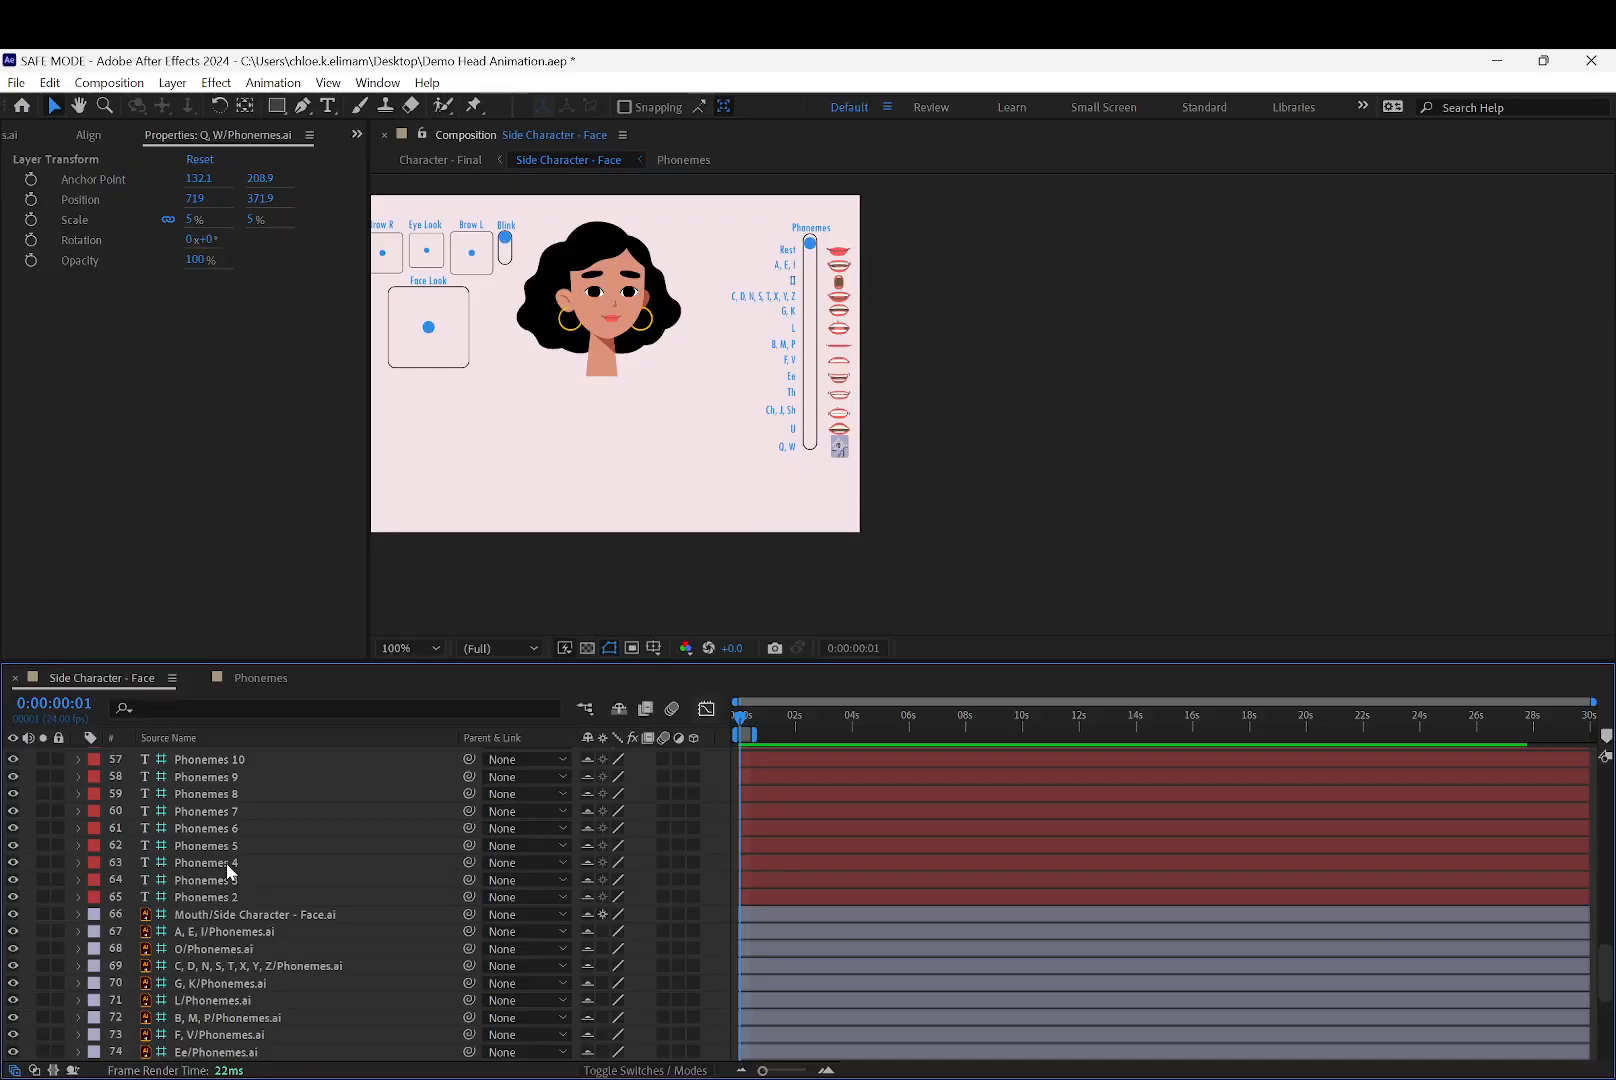
scroll(227, 864, up, 2)
shift+click(221, 795)
click(58, 793)
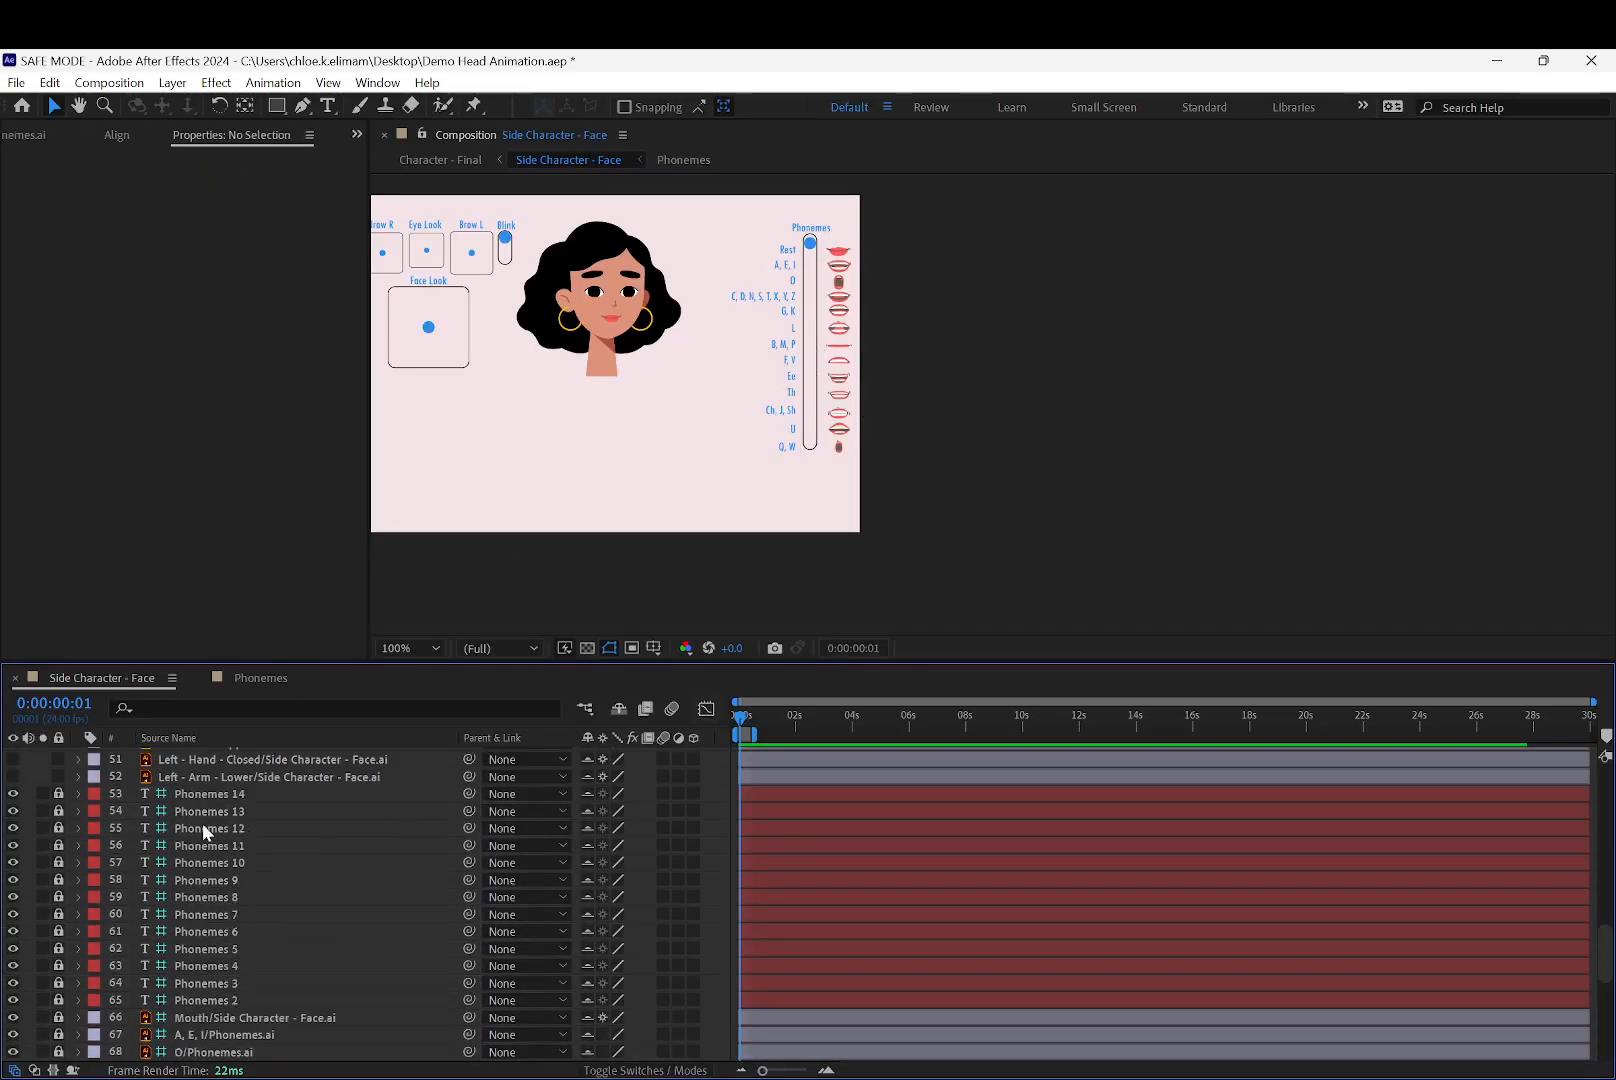
Unlock the locked controller label and background layers from CBg < Eye Look > up to CBg < Face Look >
scroll(241, 850, up, 2)
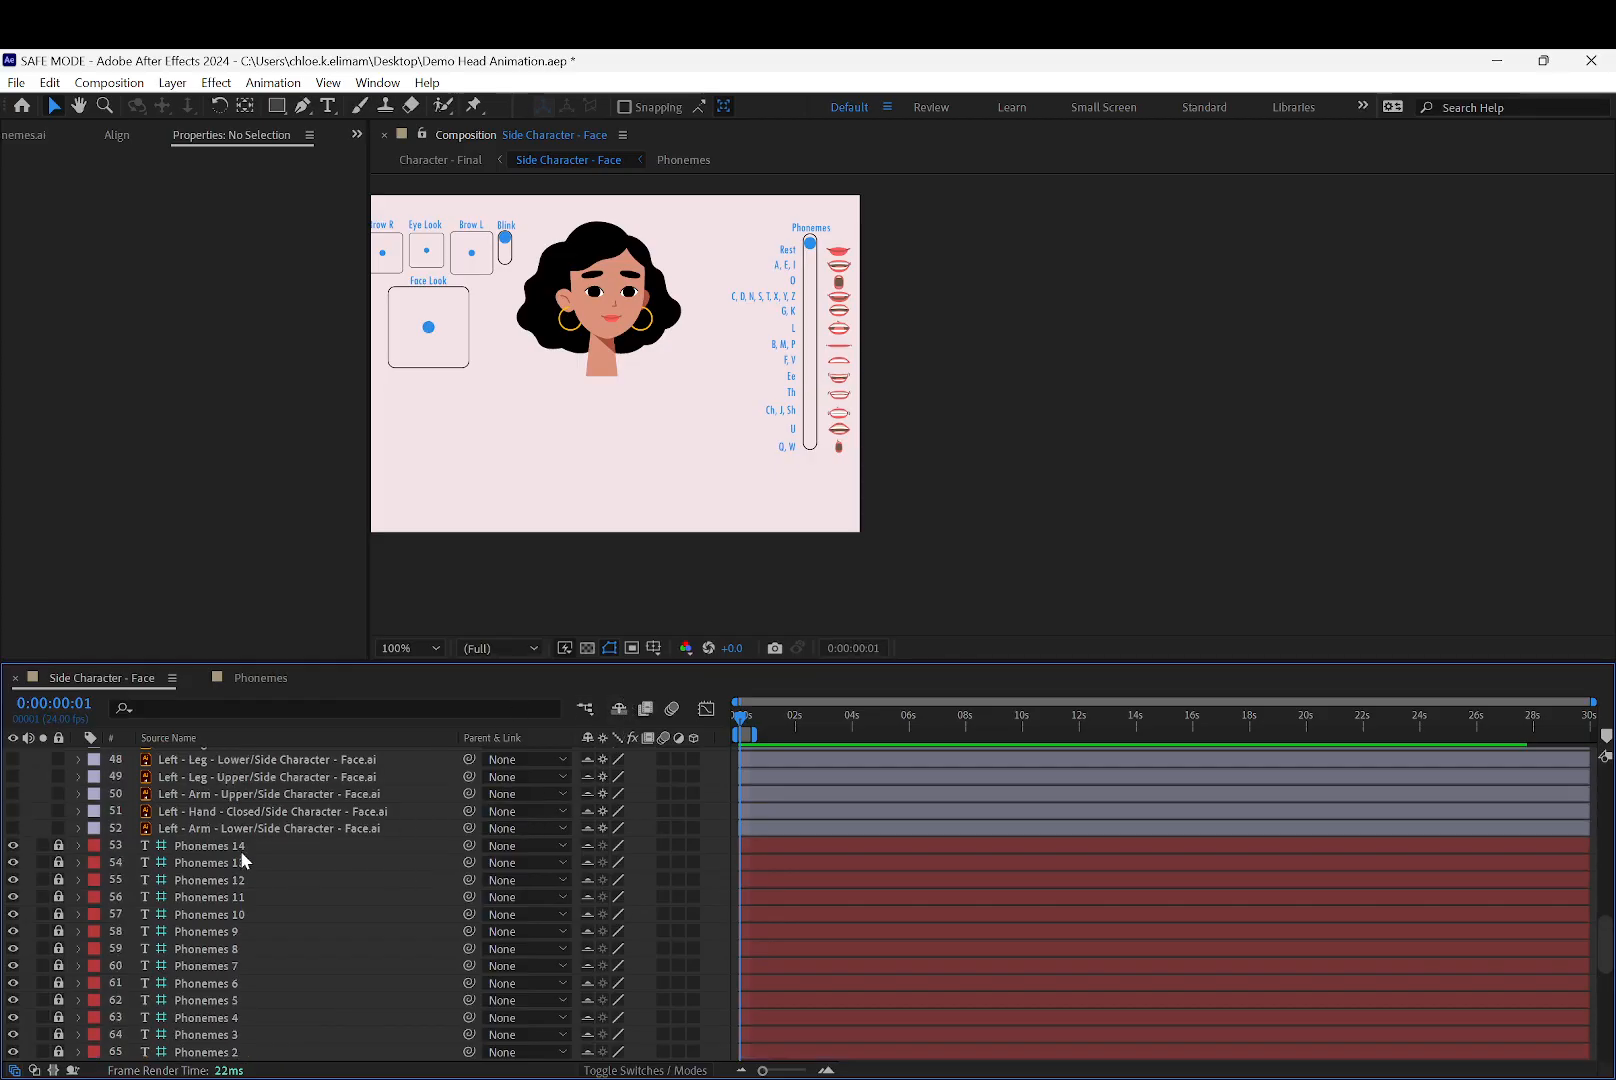
scroll(425, 835, up, 12)
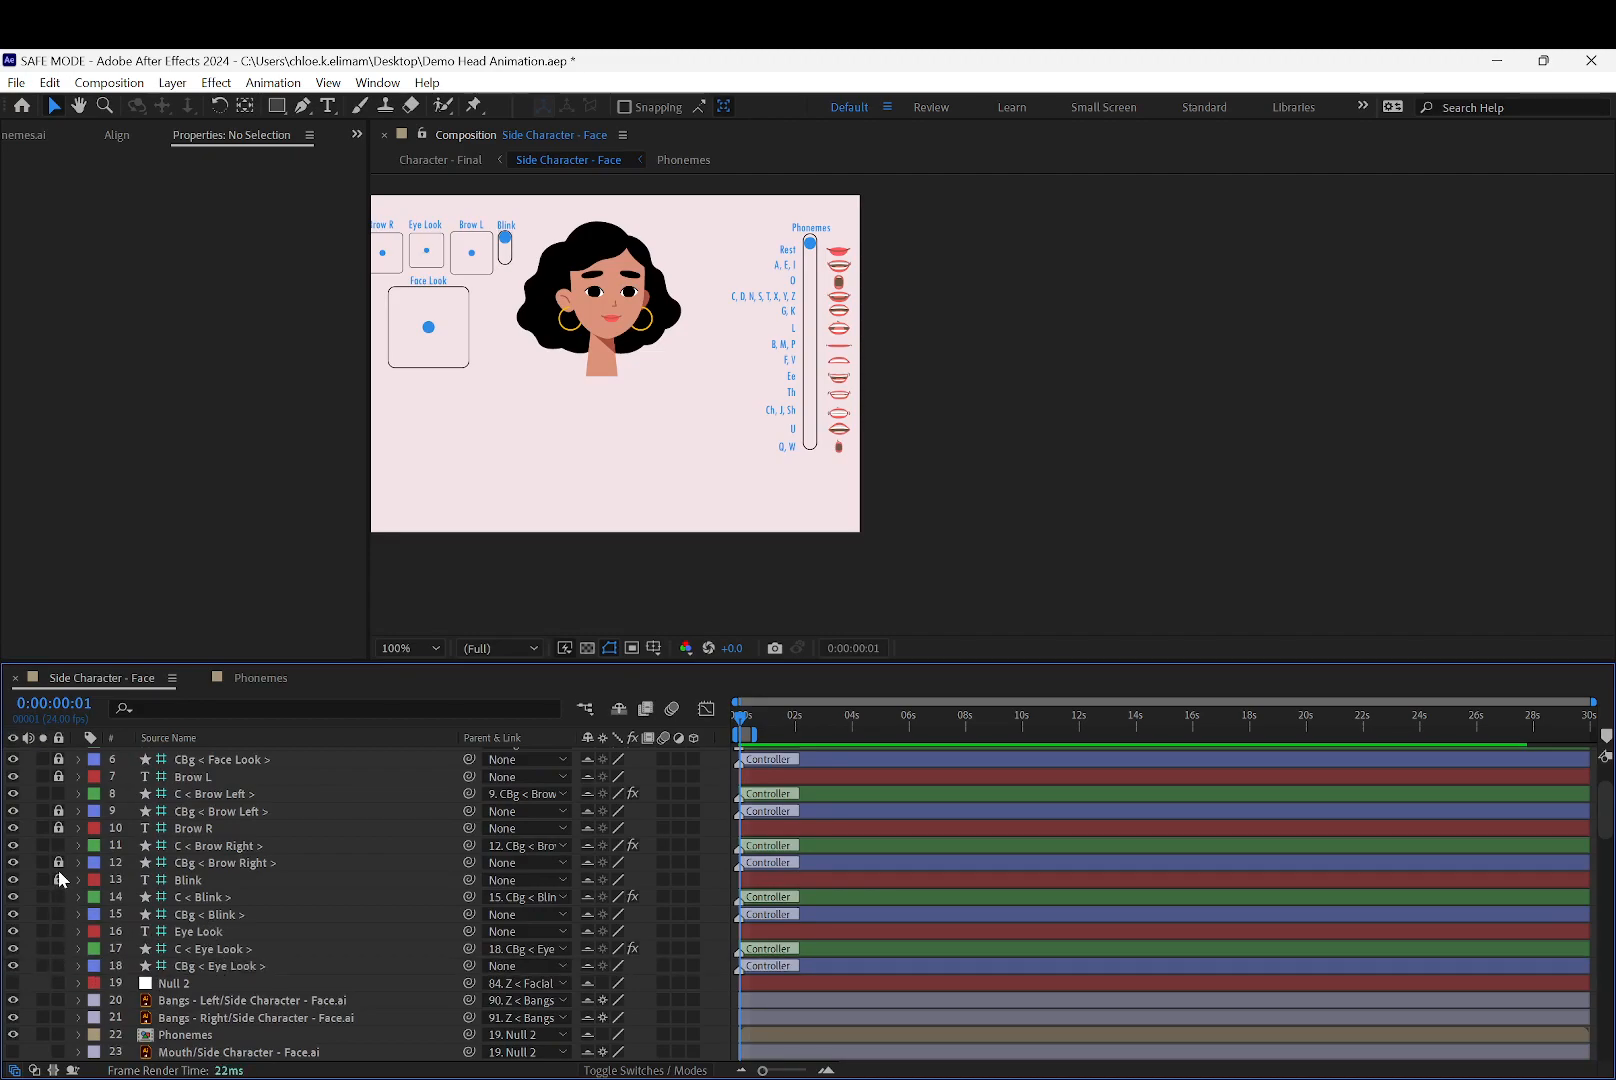
drag(58, 829, 56, 816)
click(62, 776)
click(47, 758)
click(42, 756)
click(61, 755)
scroll(295, 829, up, 3)
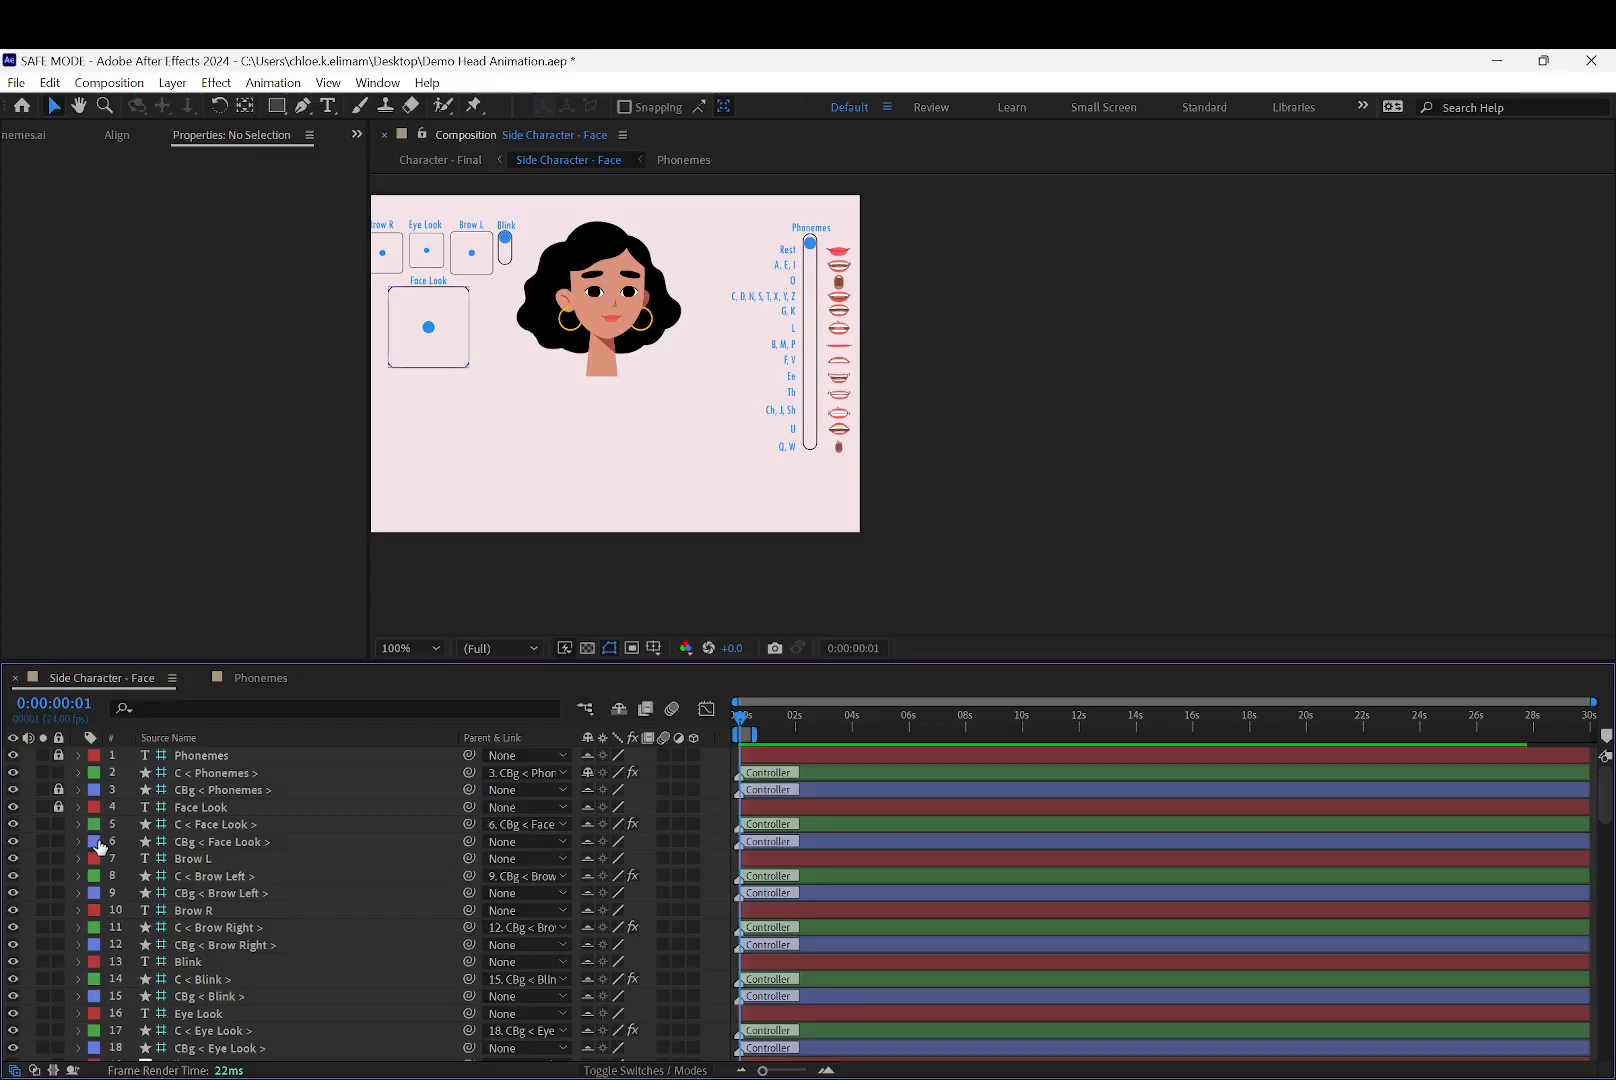
Undo the unlocking of the controller label and background layers, and deselect all layers
key(ctrl+z)
key(ctrl+z)
key(ctrl+z)
key(ctrl+z)
key(ctrl+z)
key(ctrl+z)
key(ctrl+z)
key(ctrl+z)
key(ctrl+z)
scroll(186, 896, down, 1)
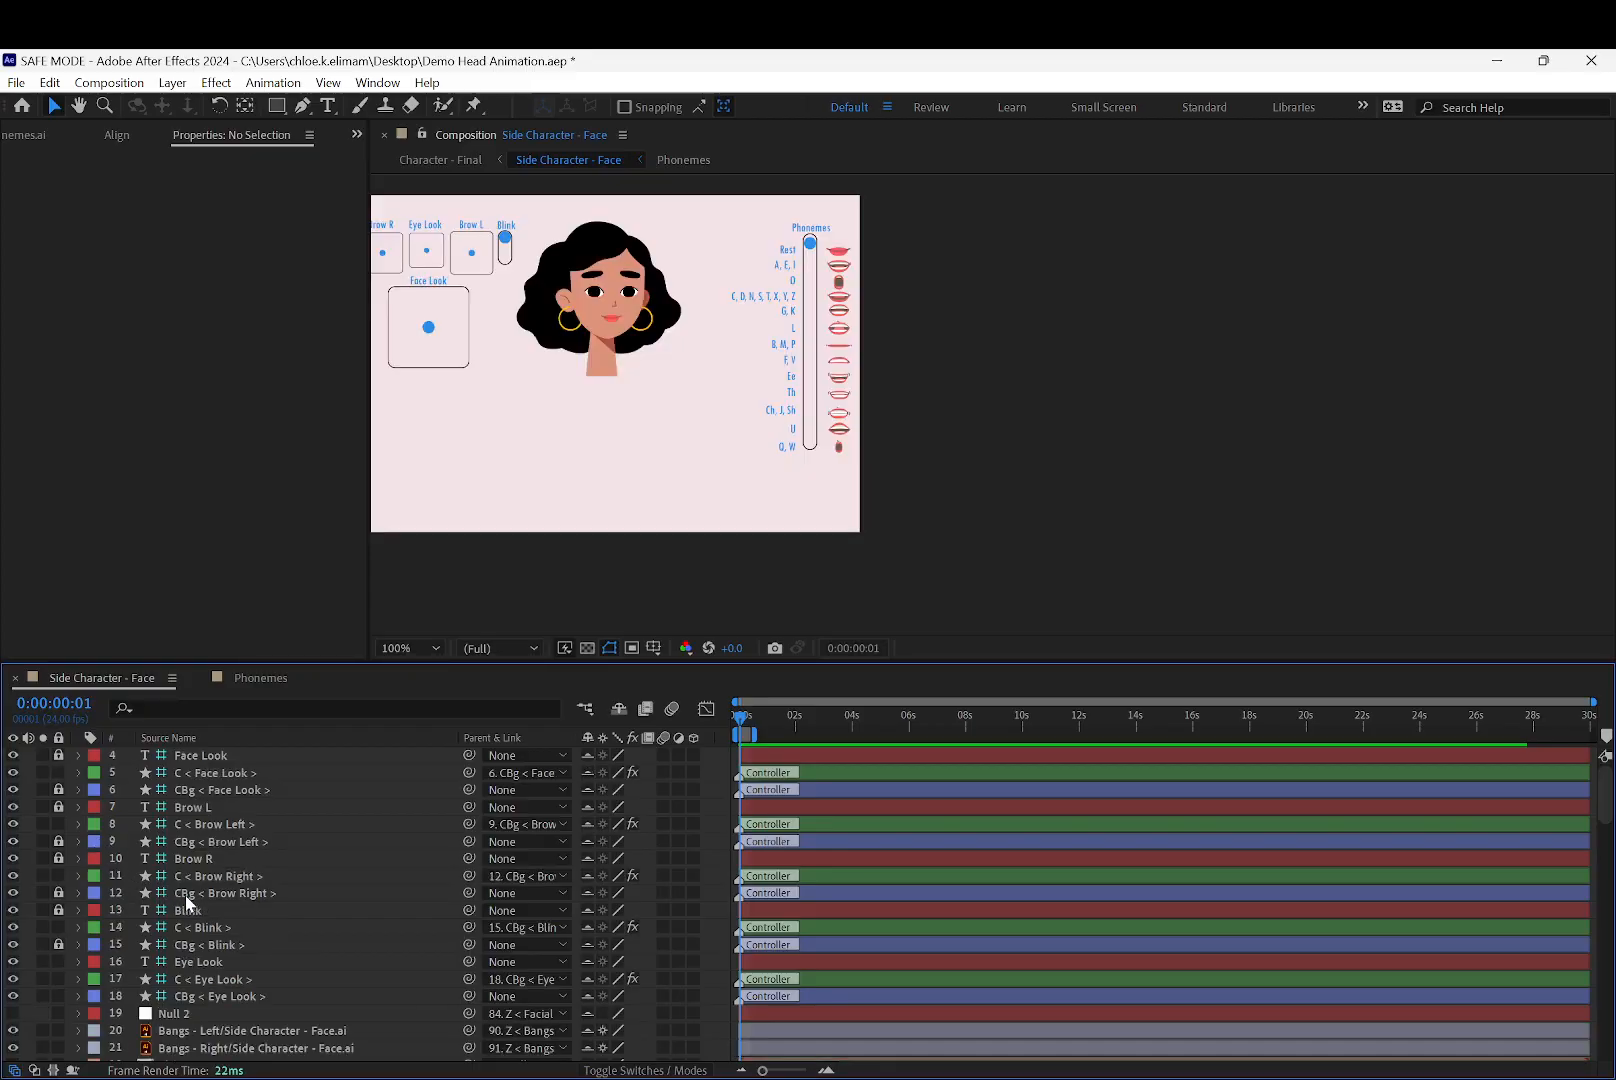
scroll(186, 895, down, 2)
key(ctrl+z)
key(ctrl+z)
key(ctrl+z)
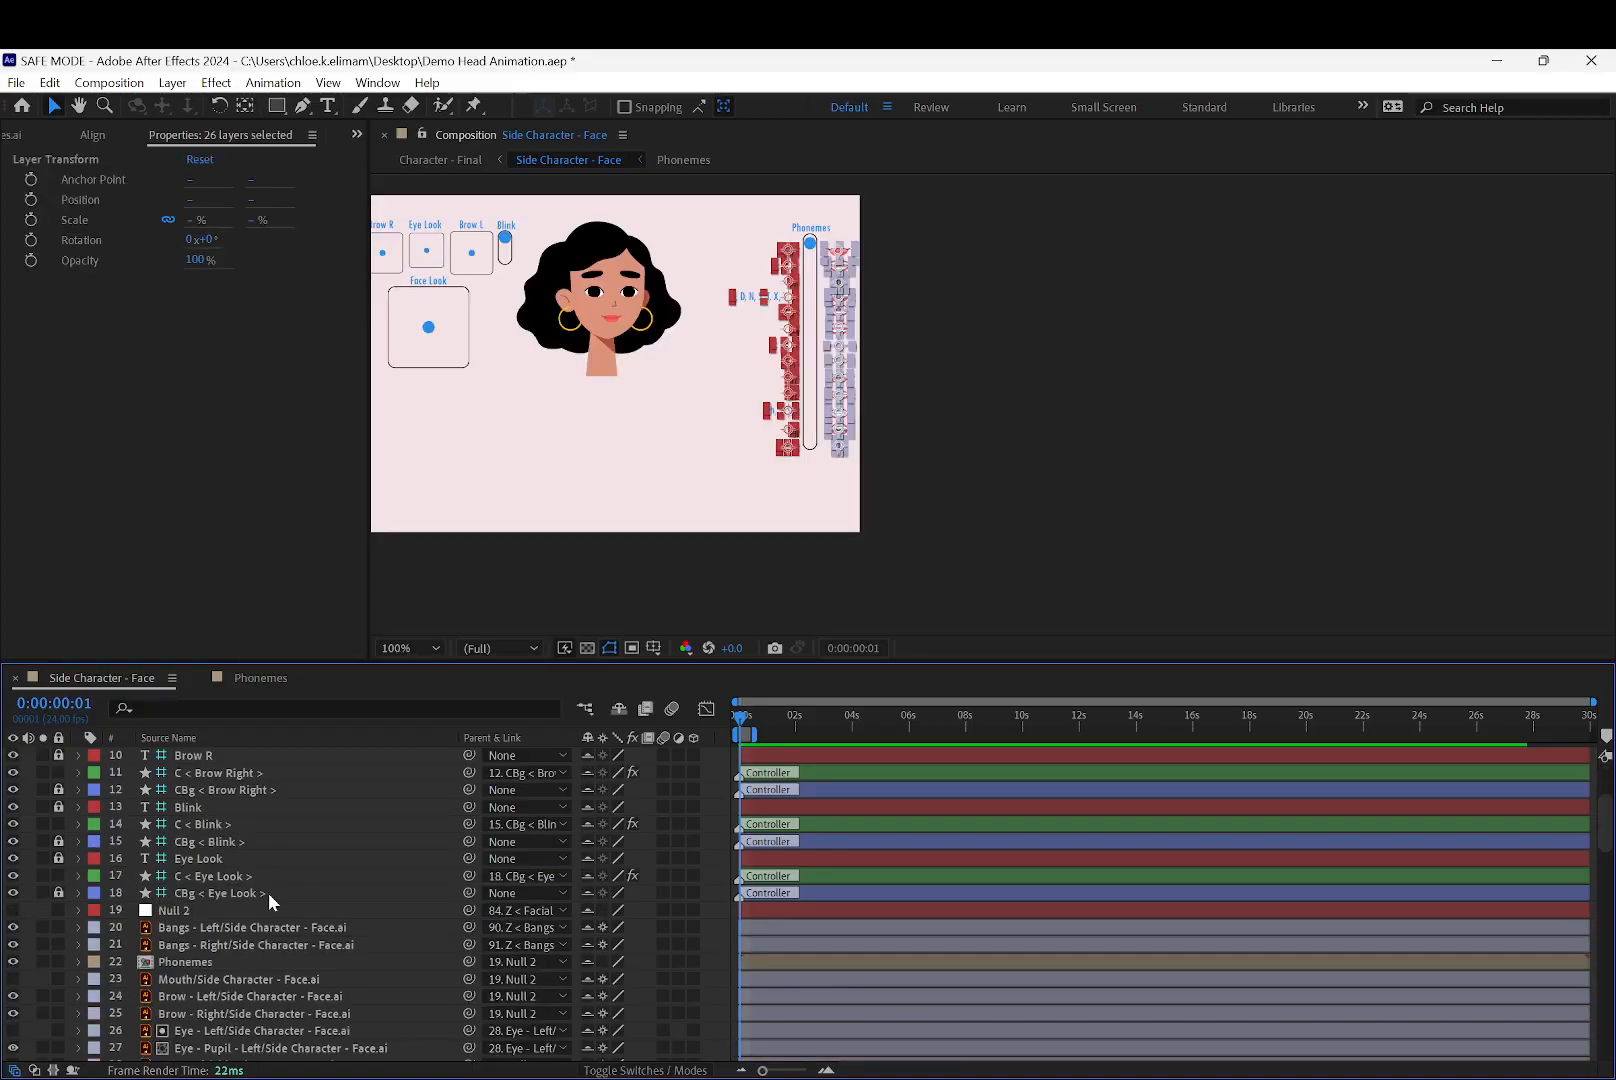
click(1011, 496)
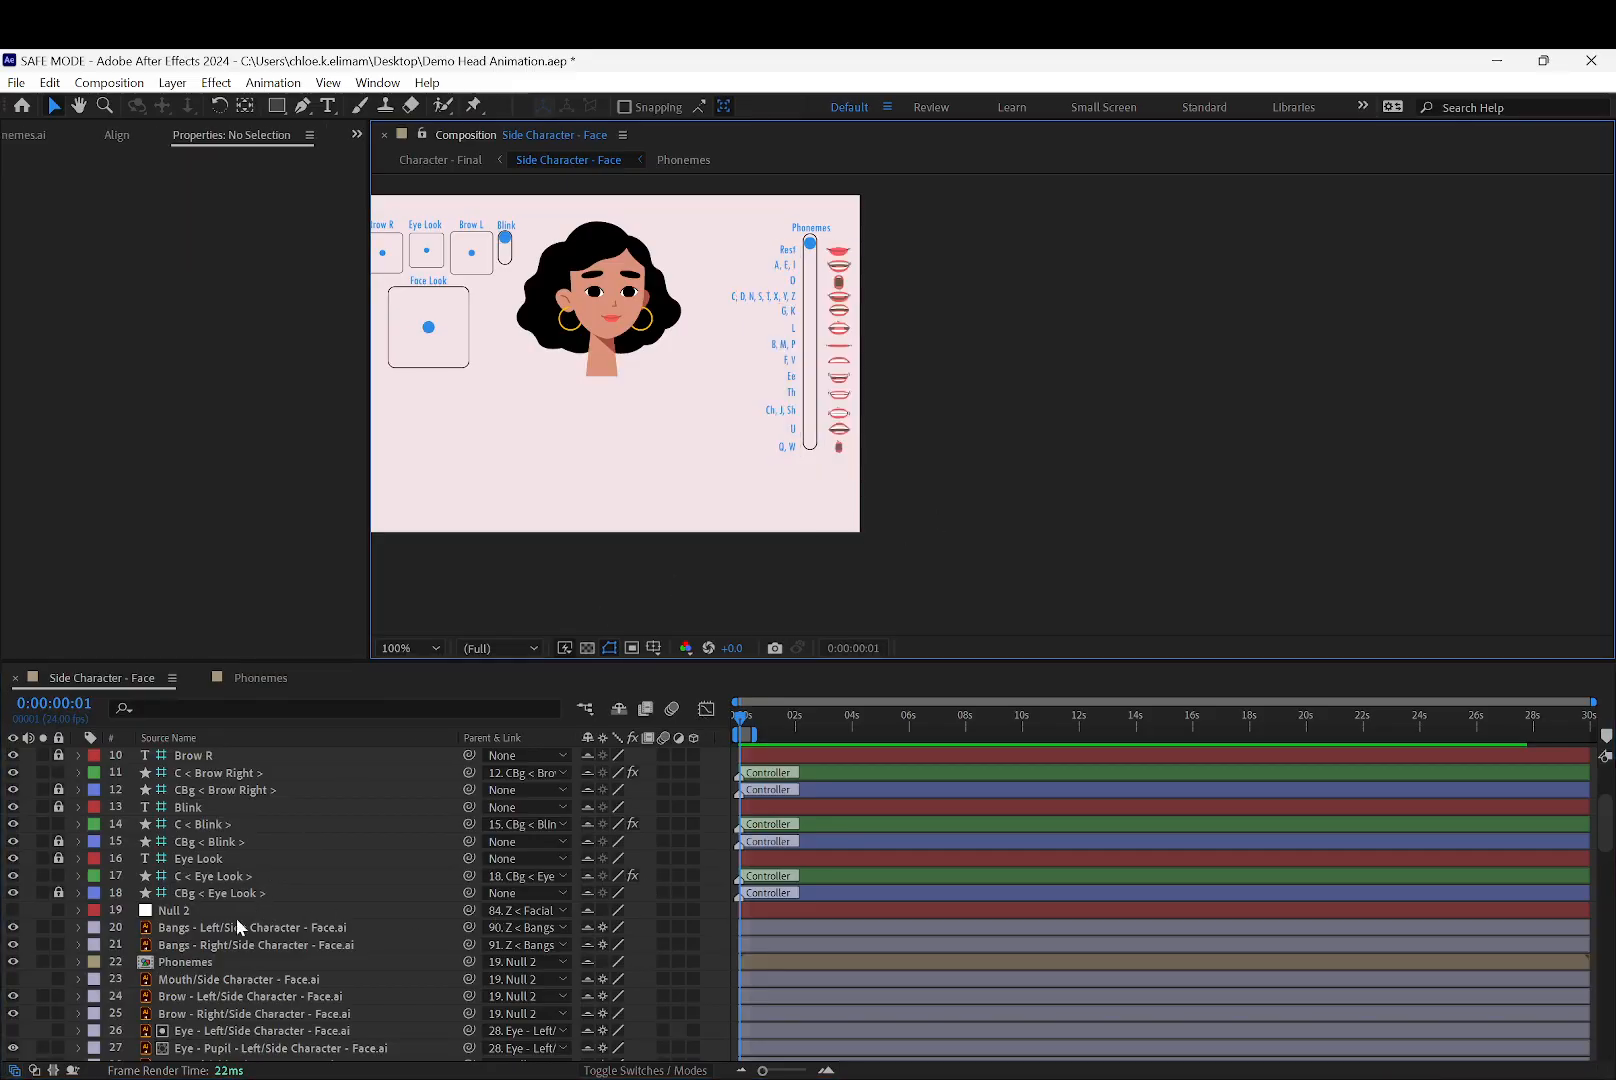
scroll(264, 917, up, 3)
scroll(273, 914, down, 10)
scroll(290, 880, down, 9)
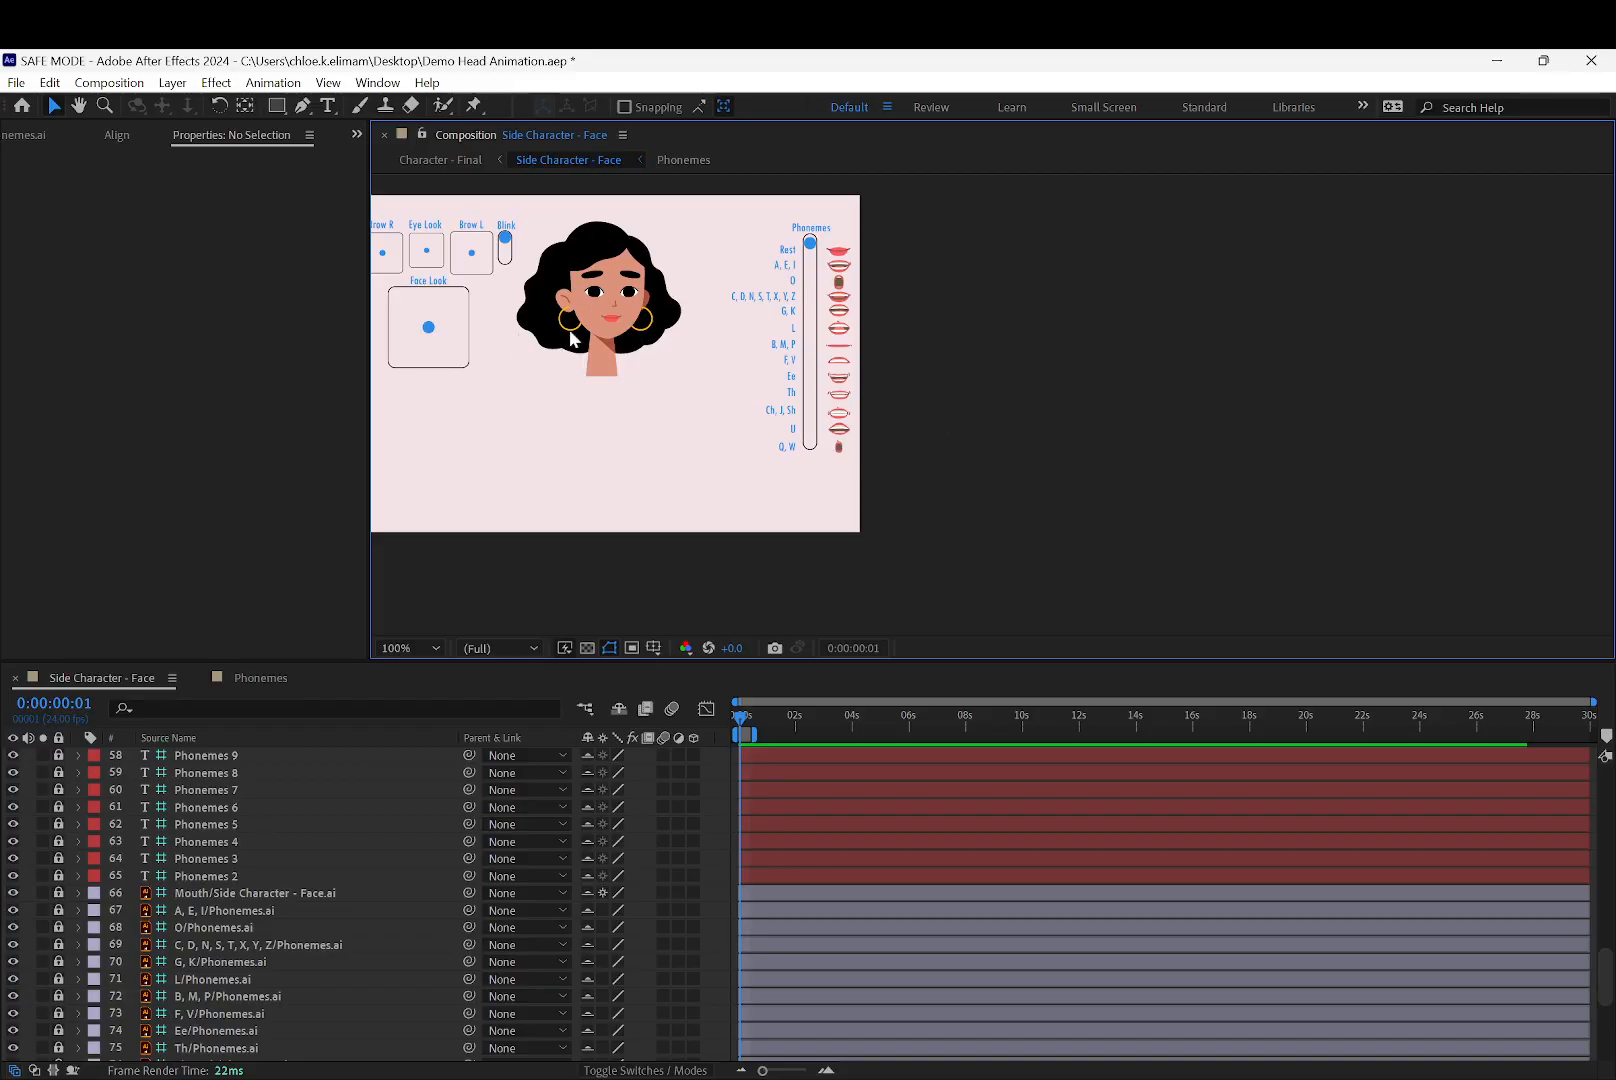